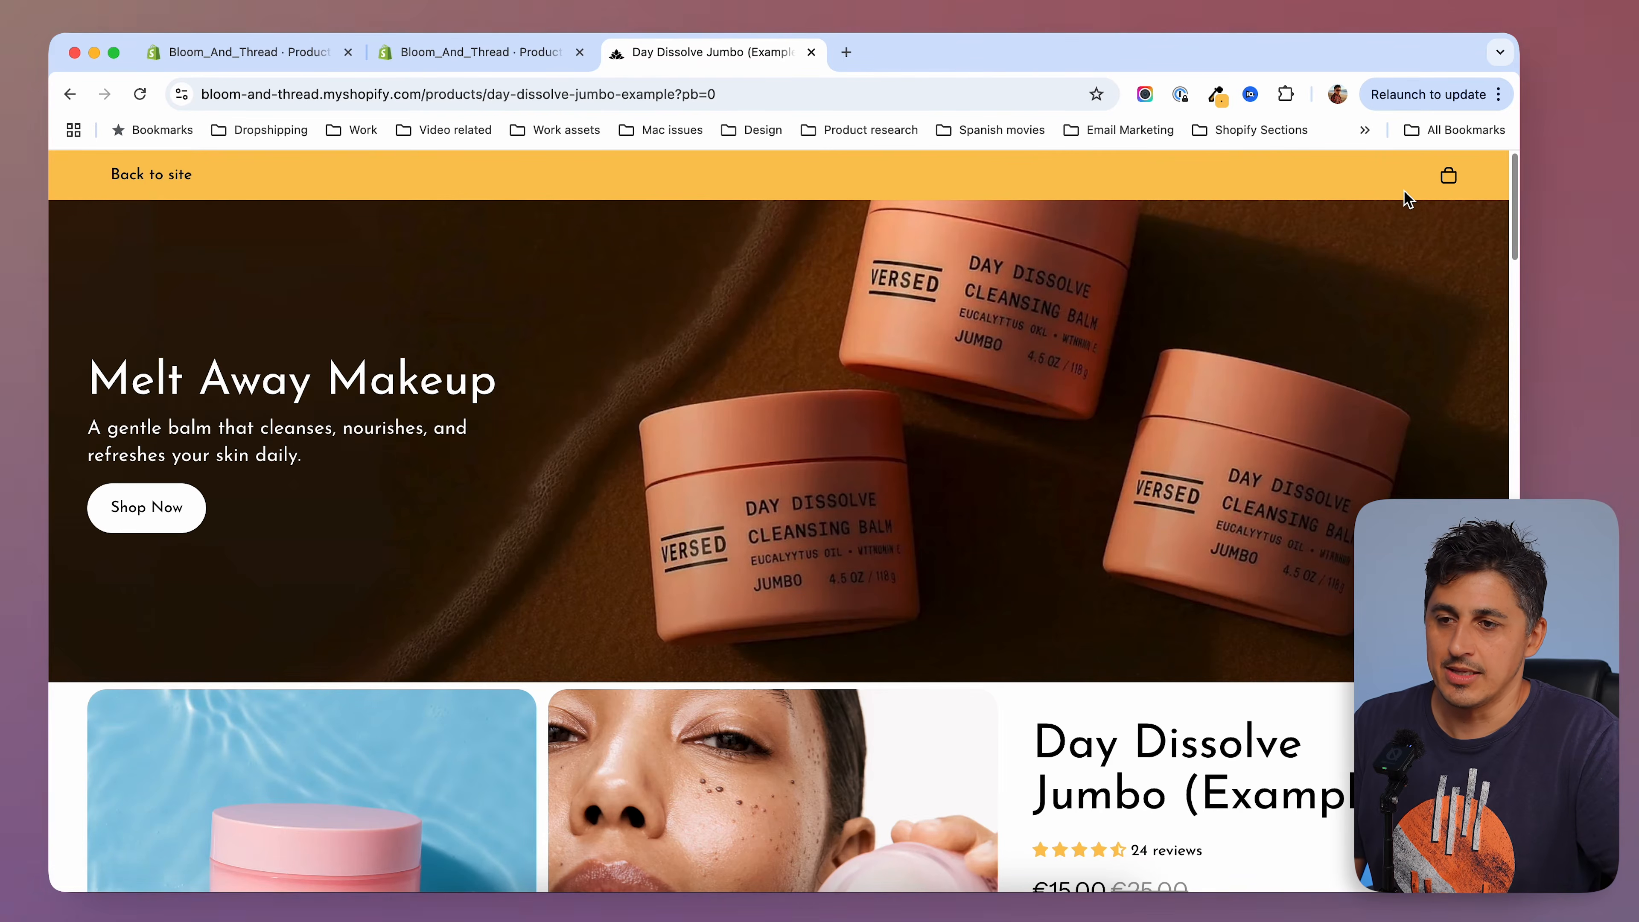
Skim the Day Dissolve Jumbo (Example) landing page down to its FAQ, return to the top, and look over the hero banner and product section.
scroll(829, 586, "down", 20)
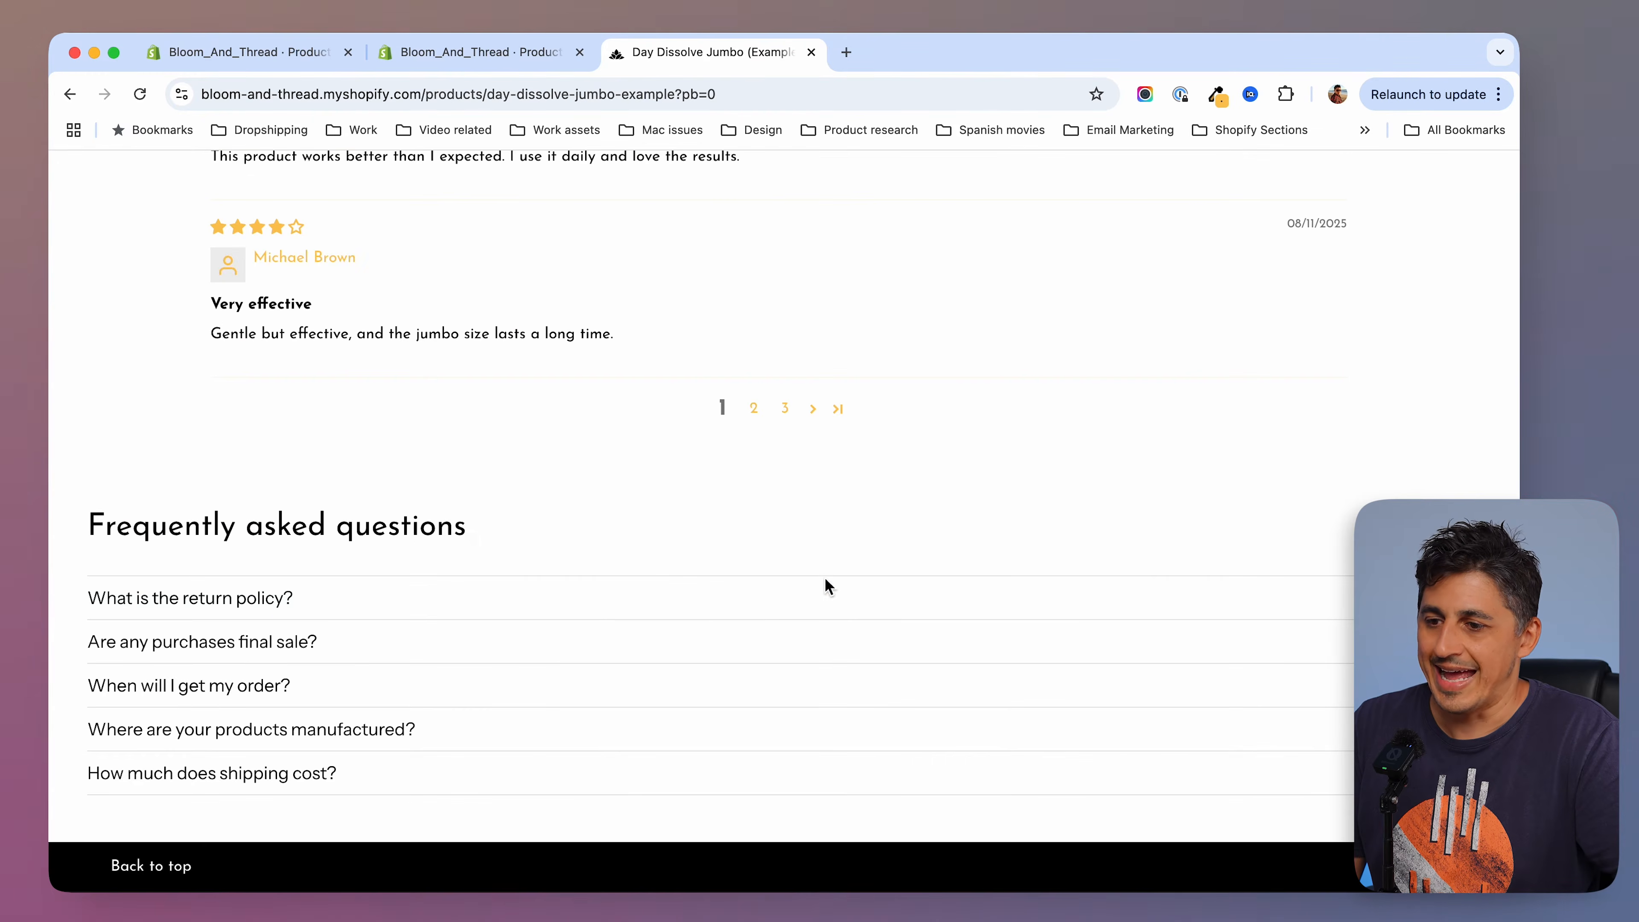
left_click(150, 877)
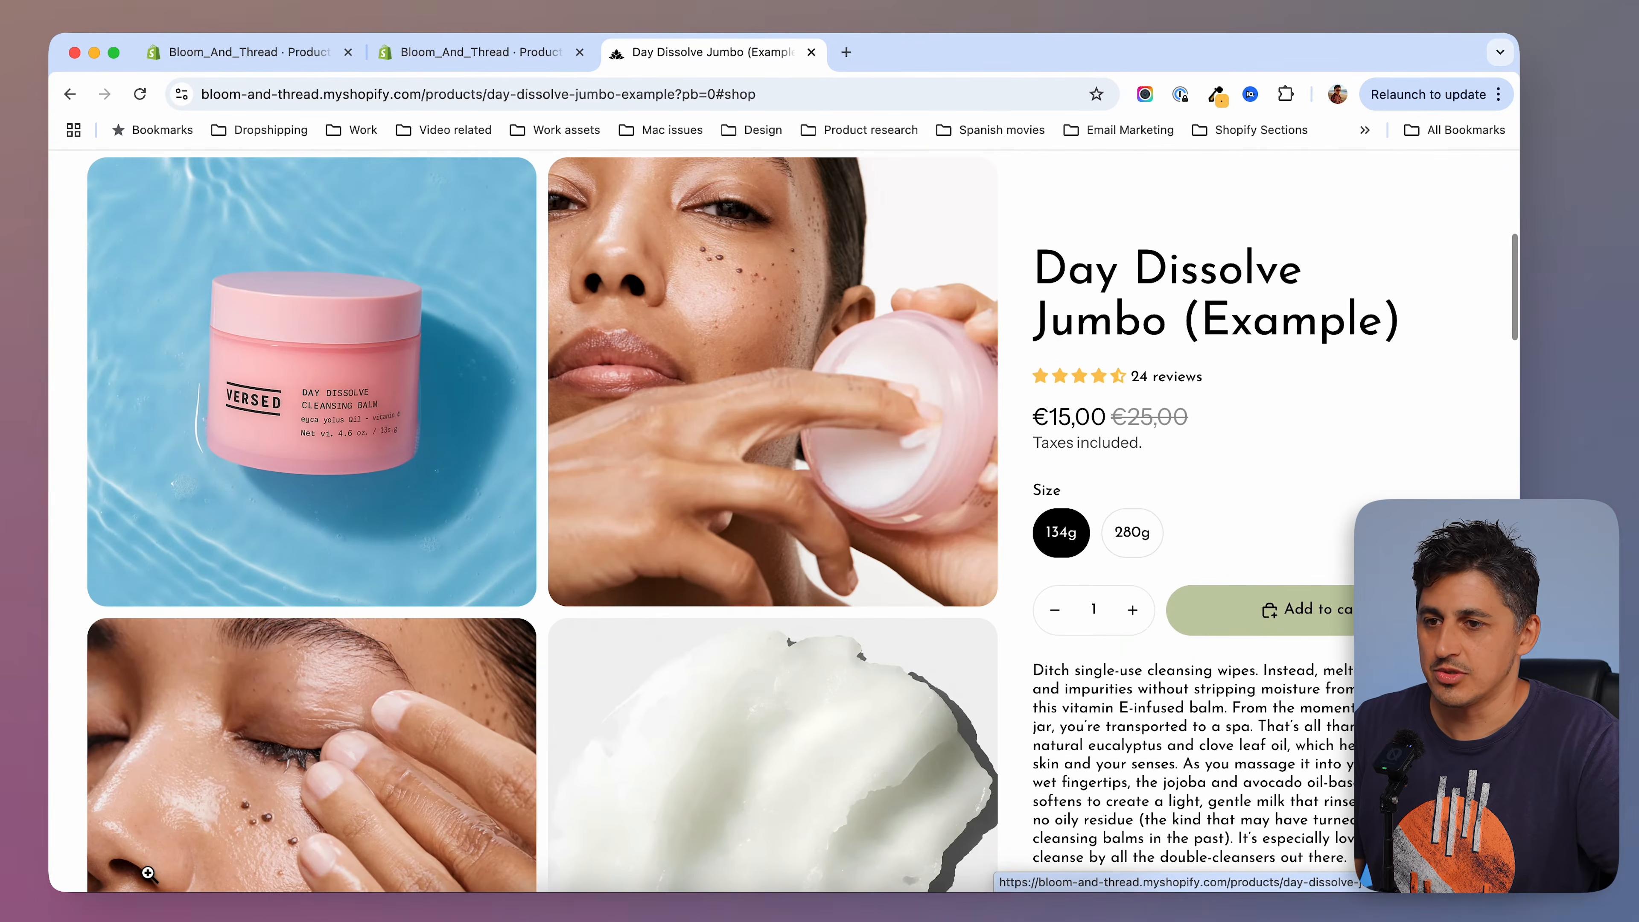
scroll(149, 873, "up", 5)
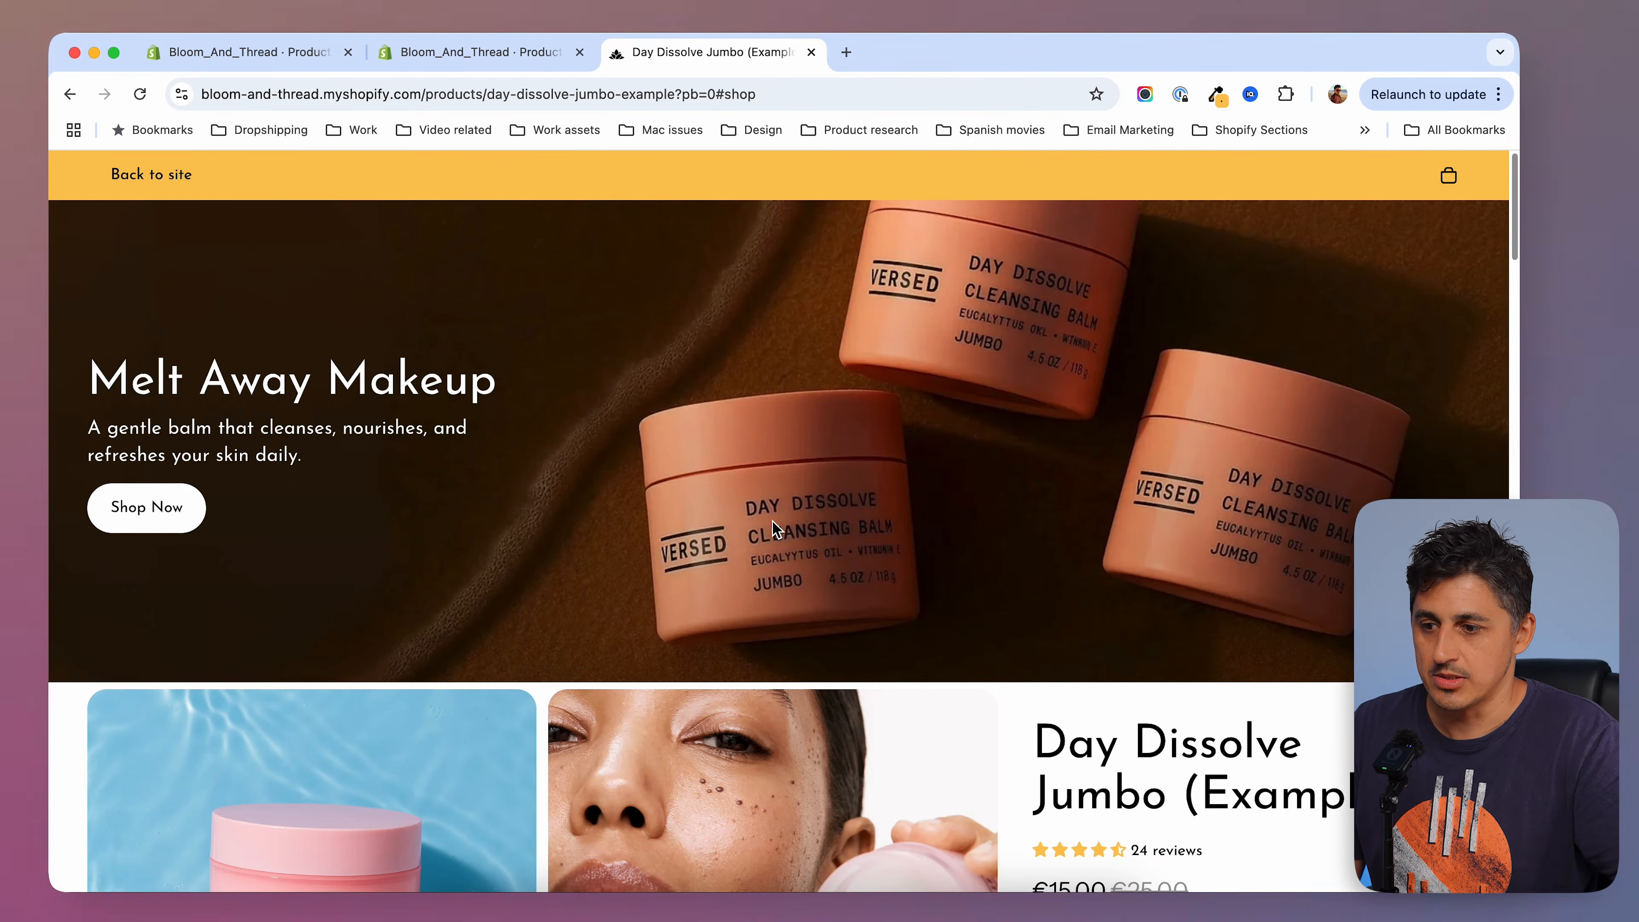
scroll(772, 520, "down", 2)
scroll(773, 520, "up", 2)
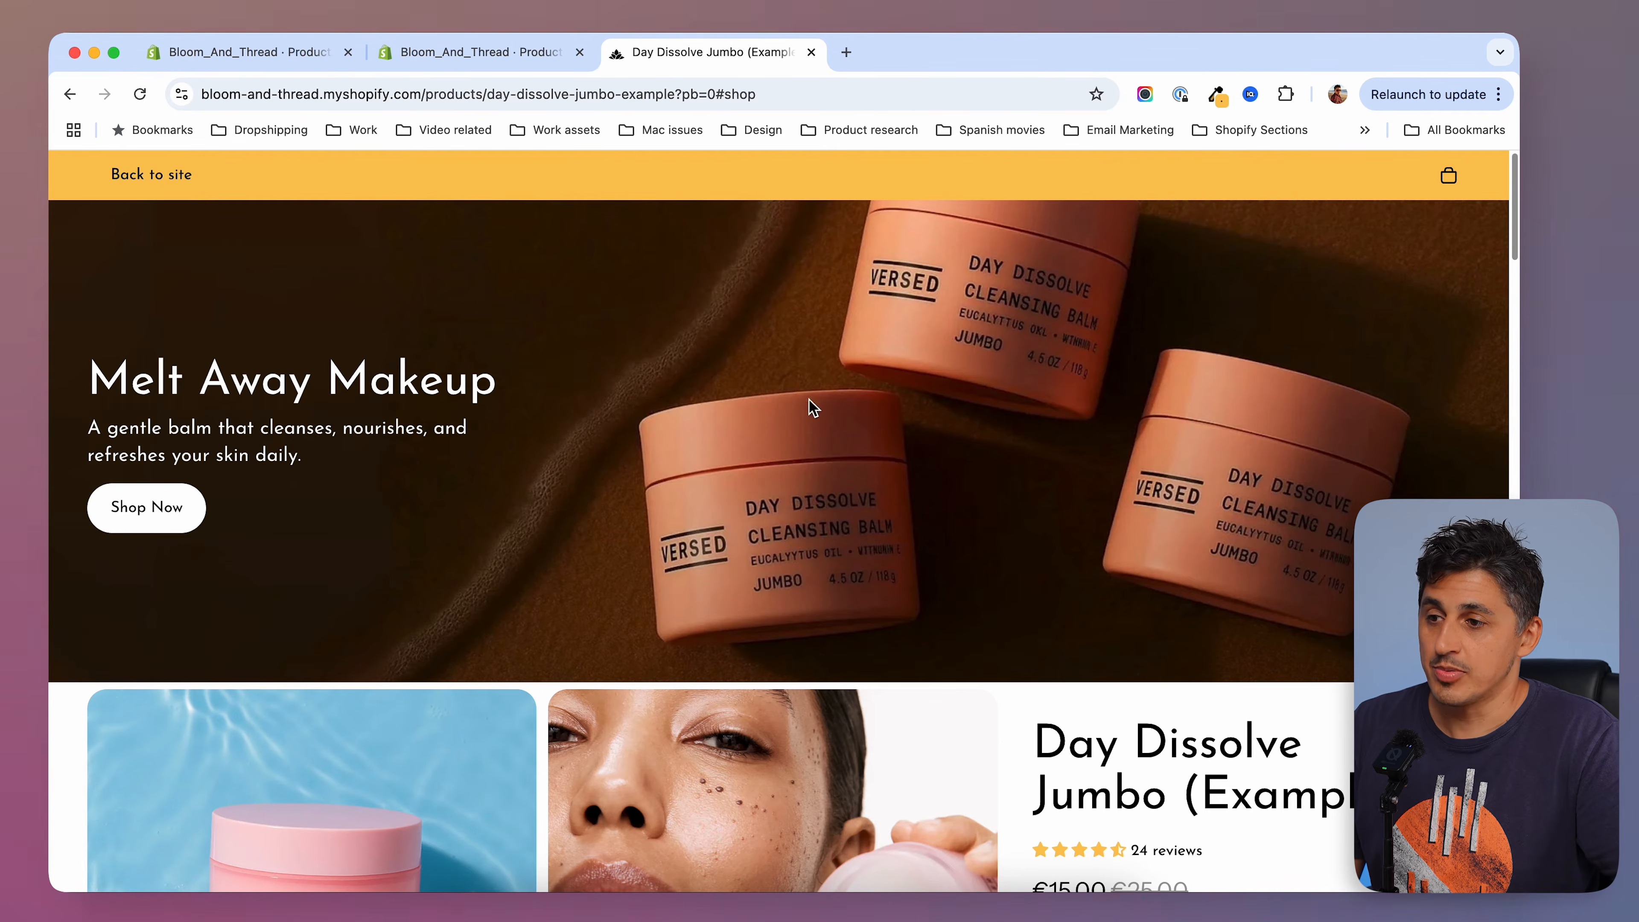
scroll(616, 597, "down", 8)
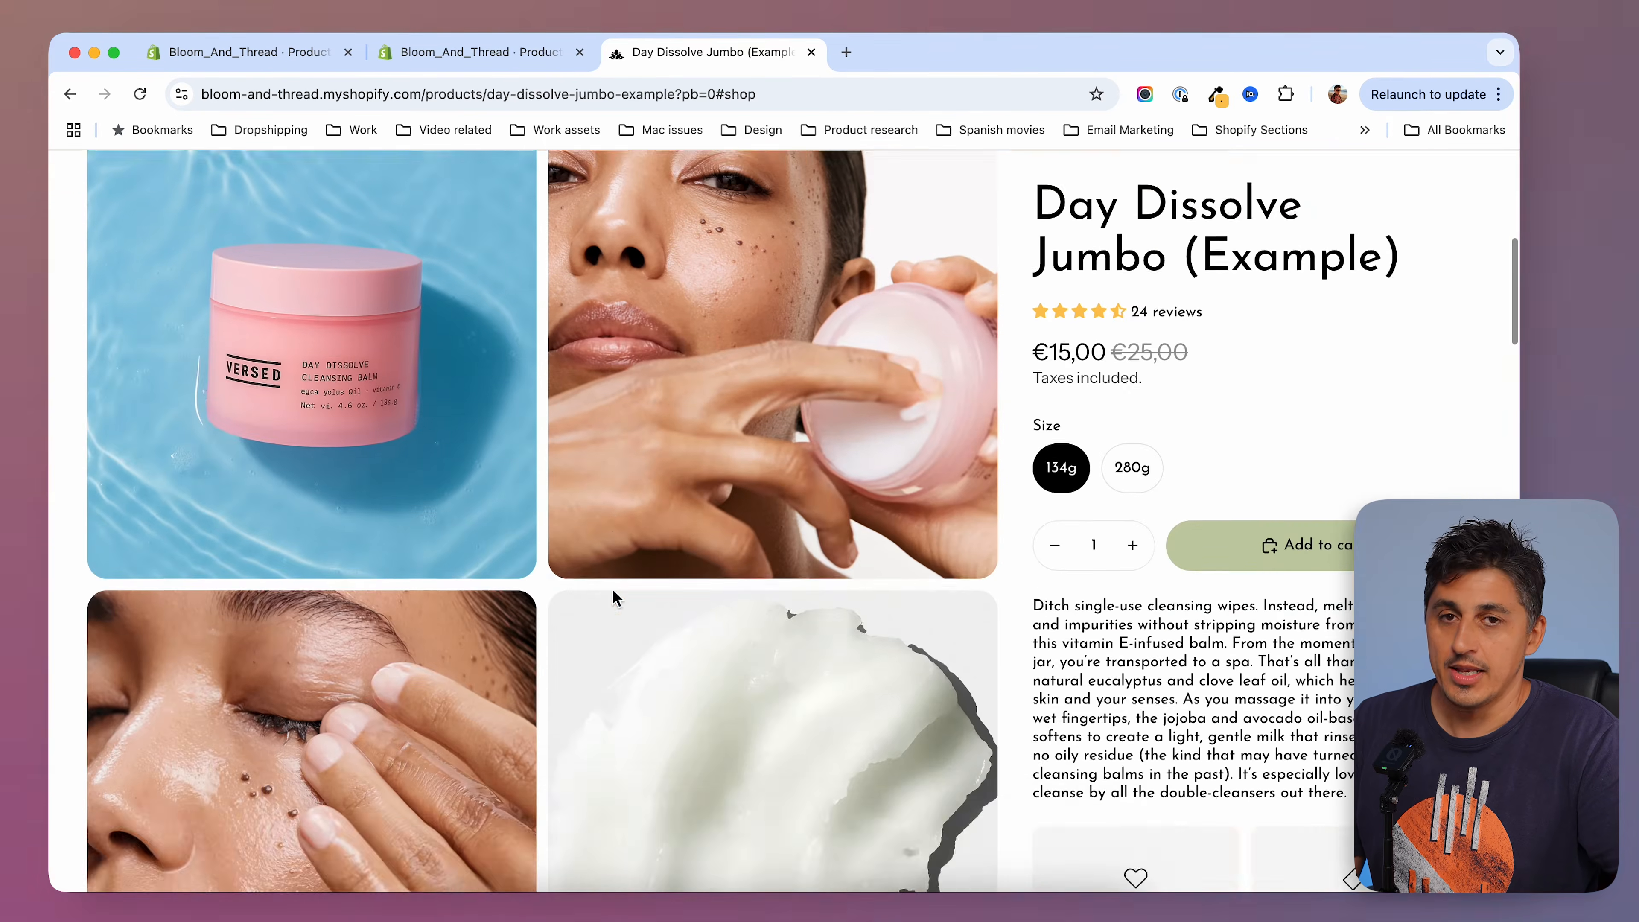
scroll(612, 589, "up", 8)
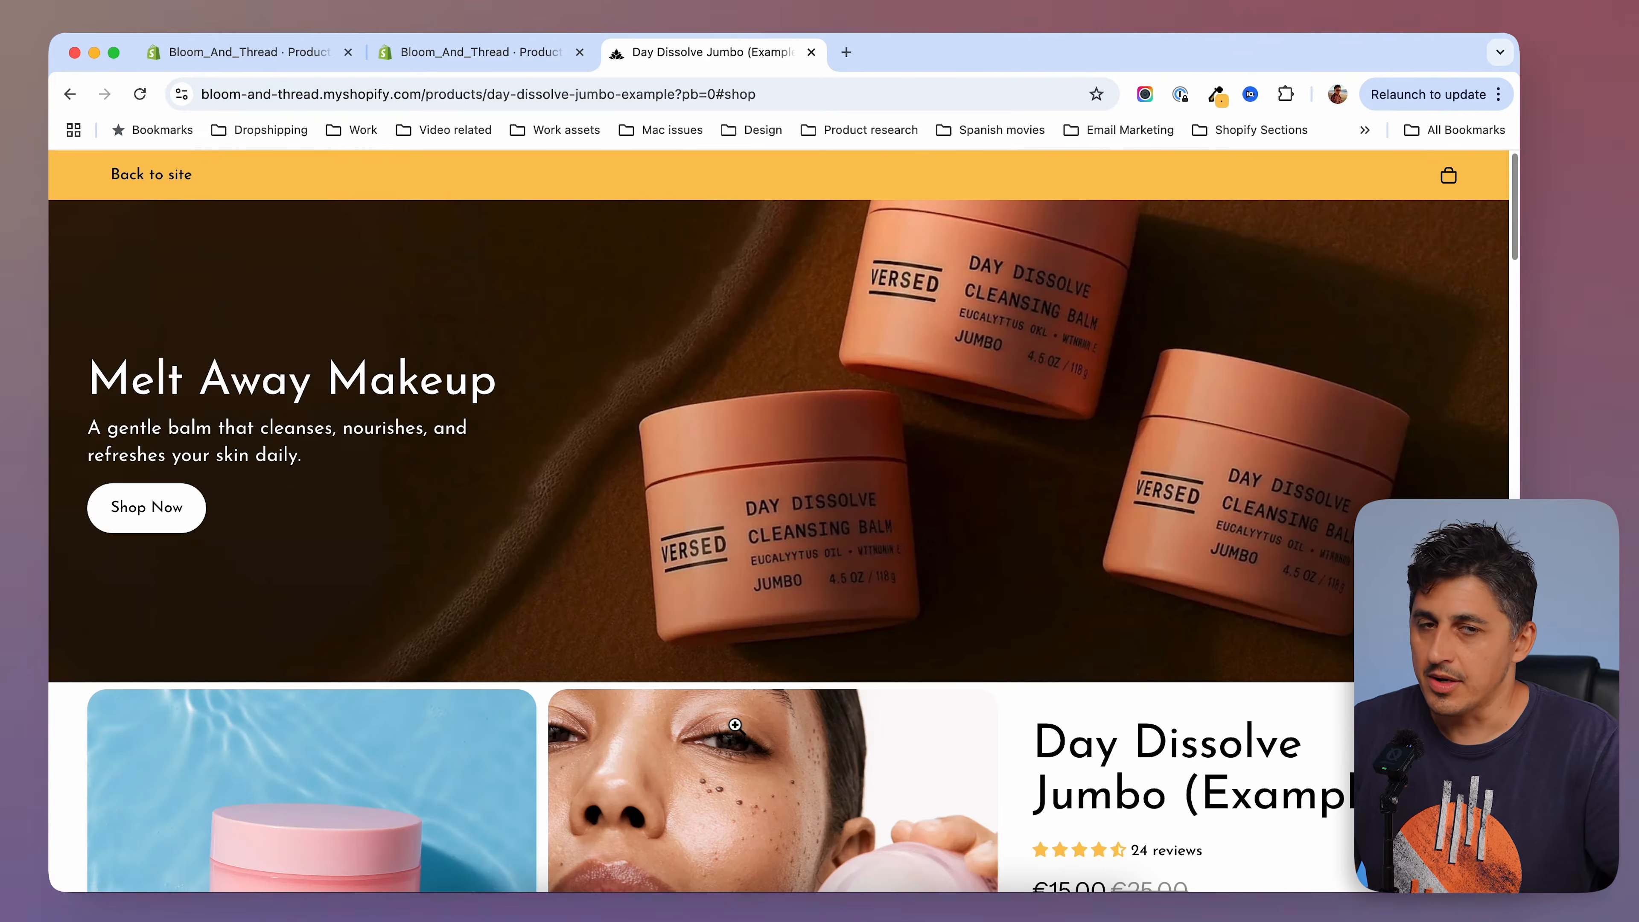
Examine the landing page's image gallery, signature product banner, three-image section and customer reviews, ending back at the hero banner.
scroll(735, 724, "down", 15)
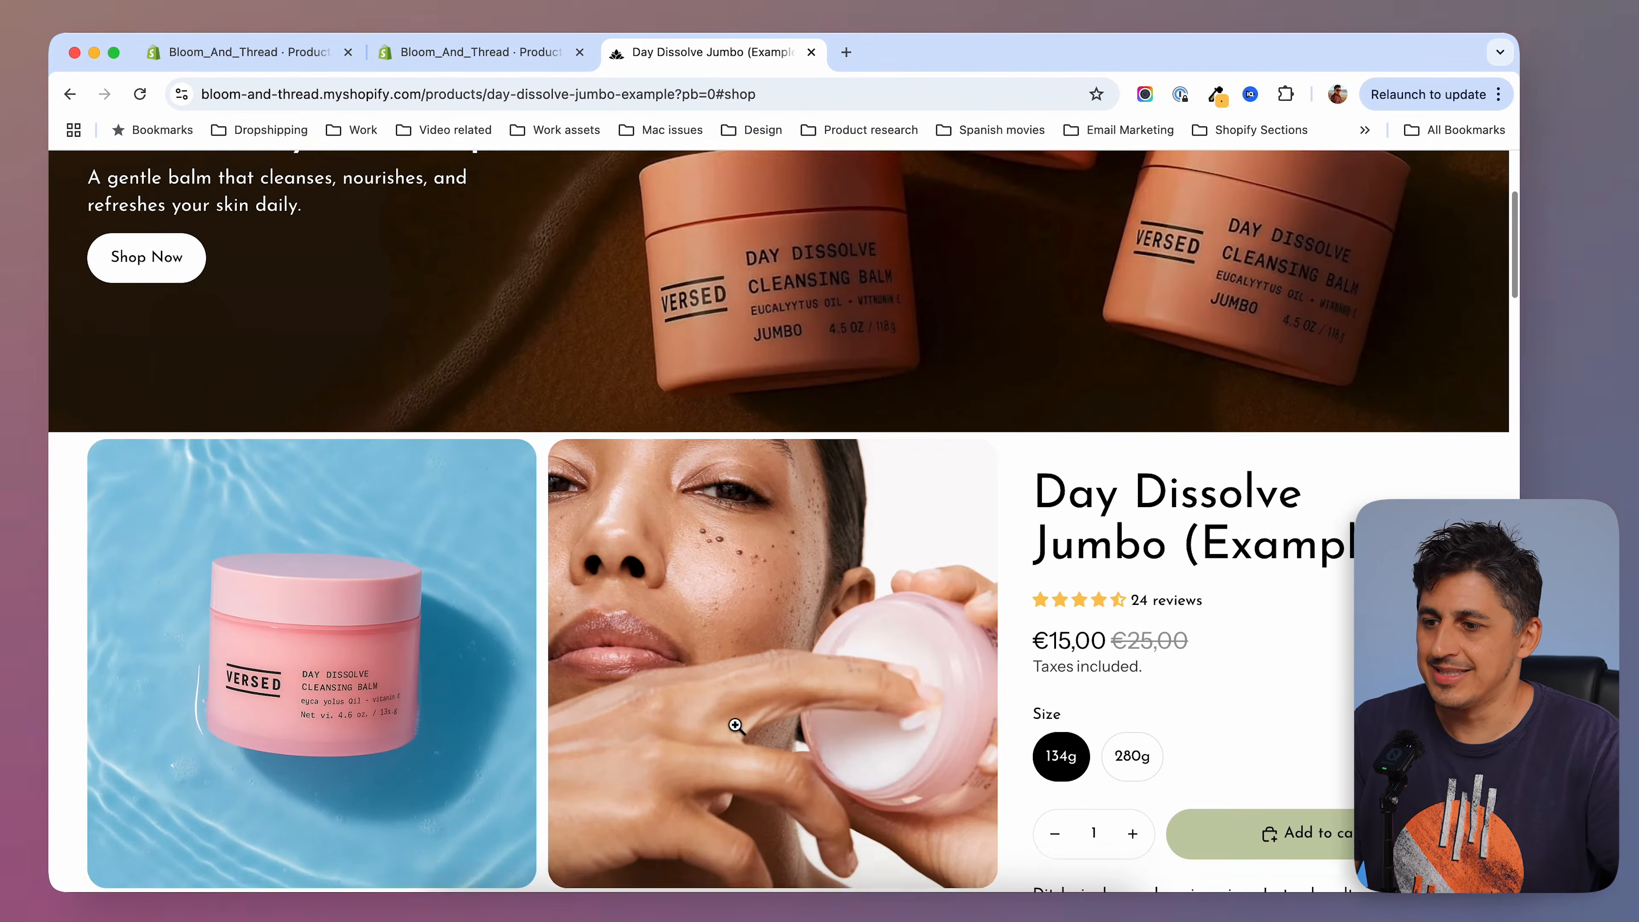
scroll(737, 726, "down", 8)
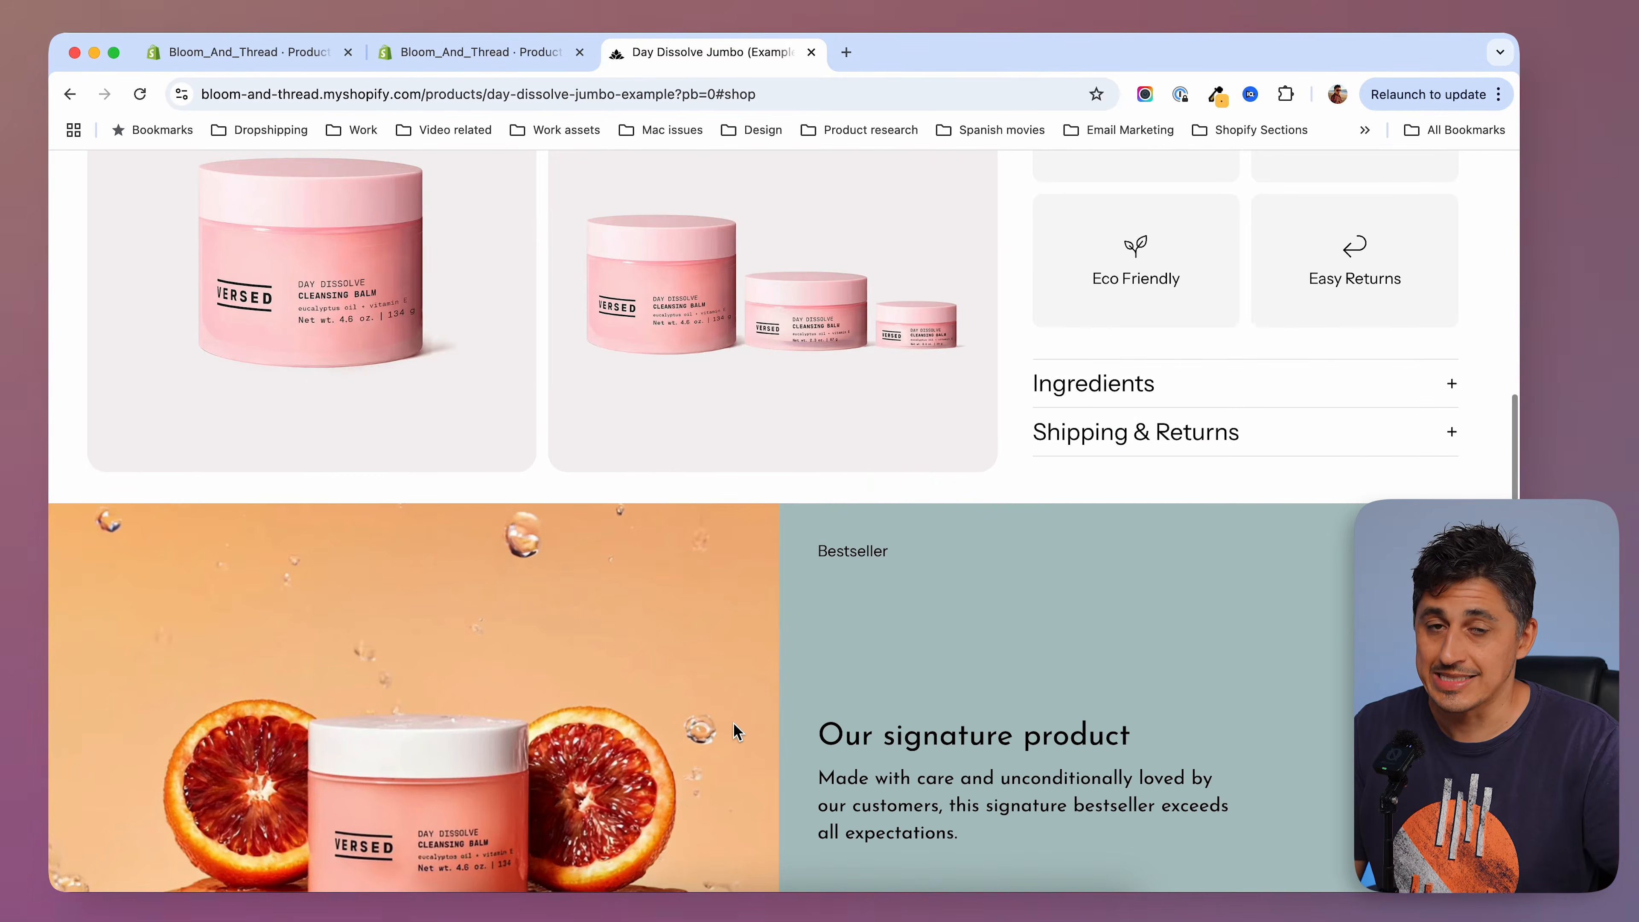
scroll(735, 730, "down", 2)
scroll(736, 730, "down", 1)
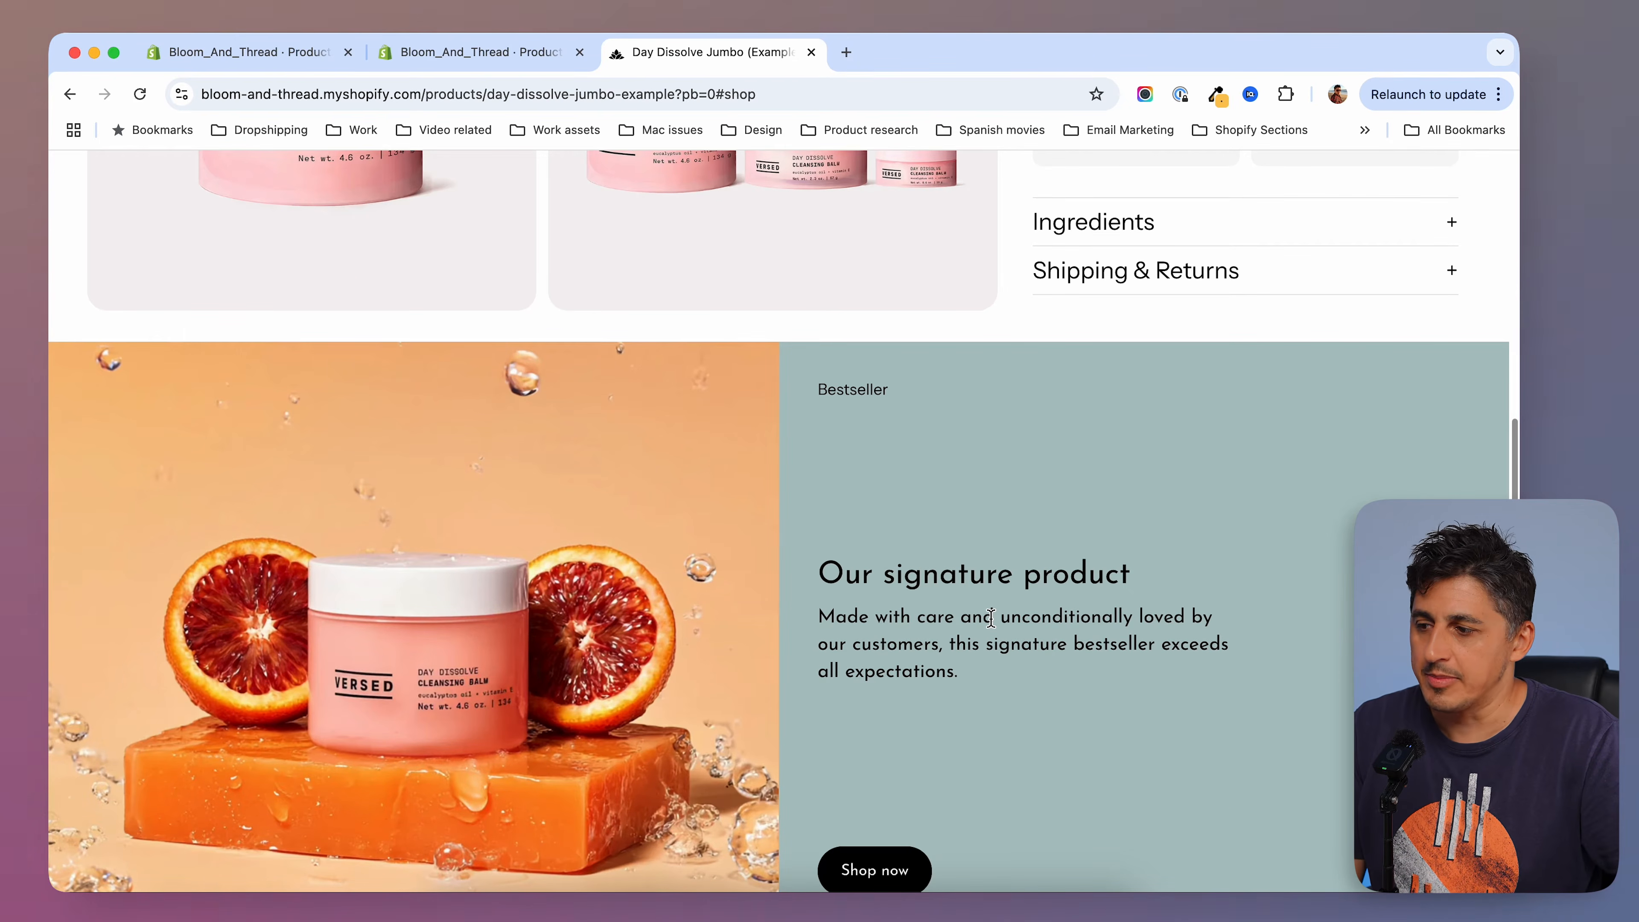
scroll(990, 618, "down", 4)
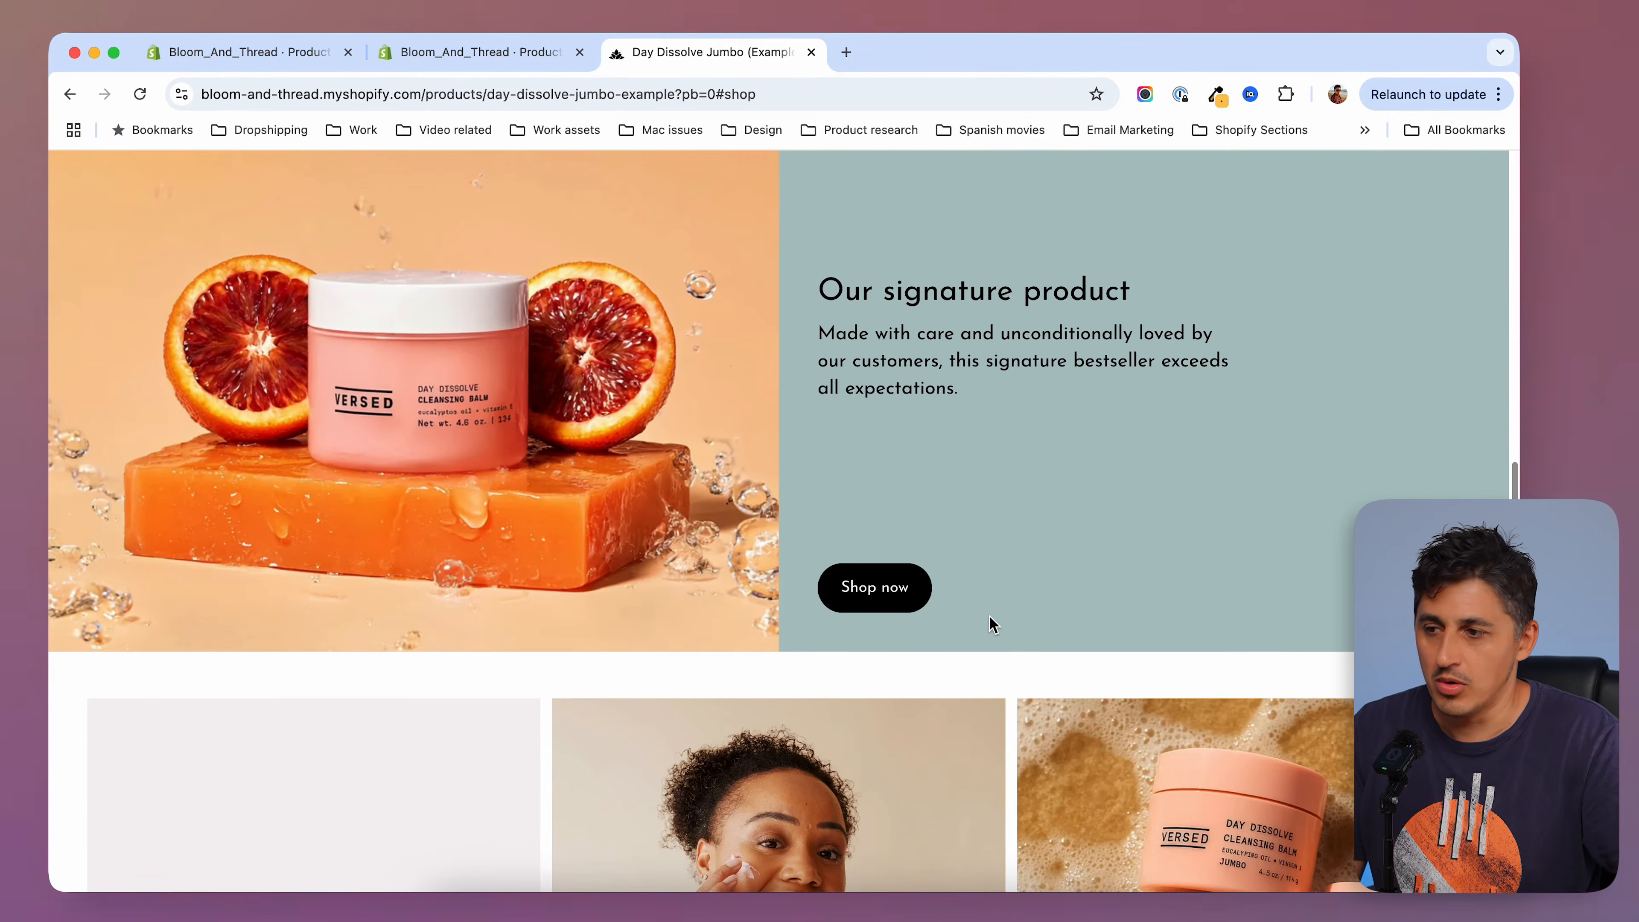
scroll(992, 624, "down", 6)
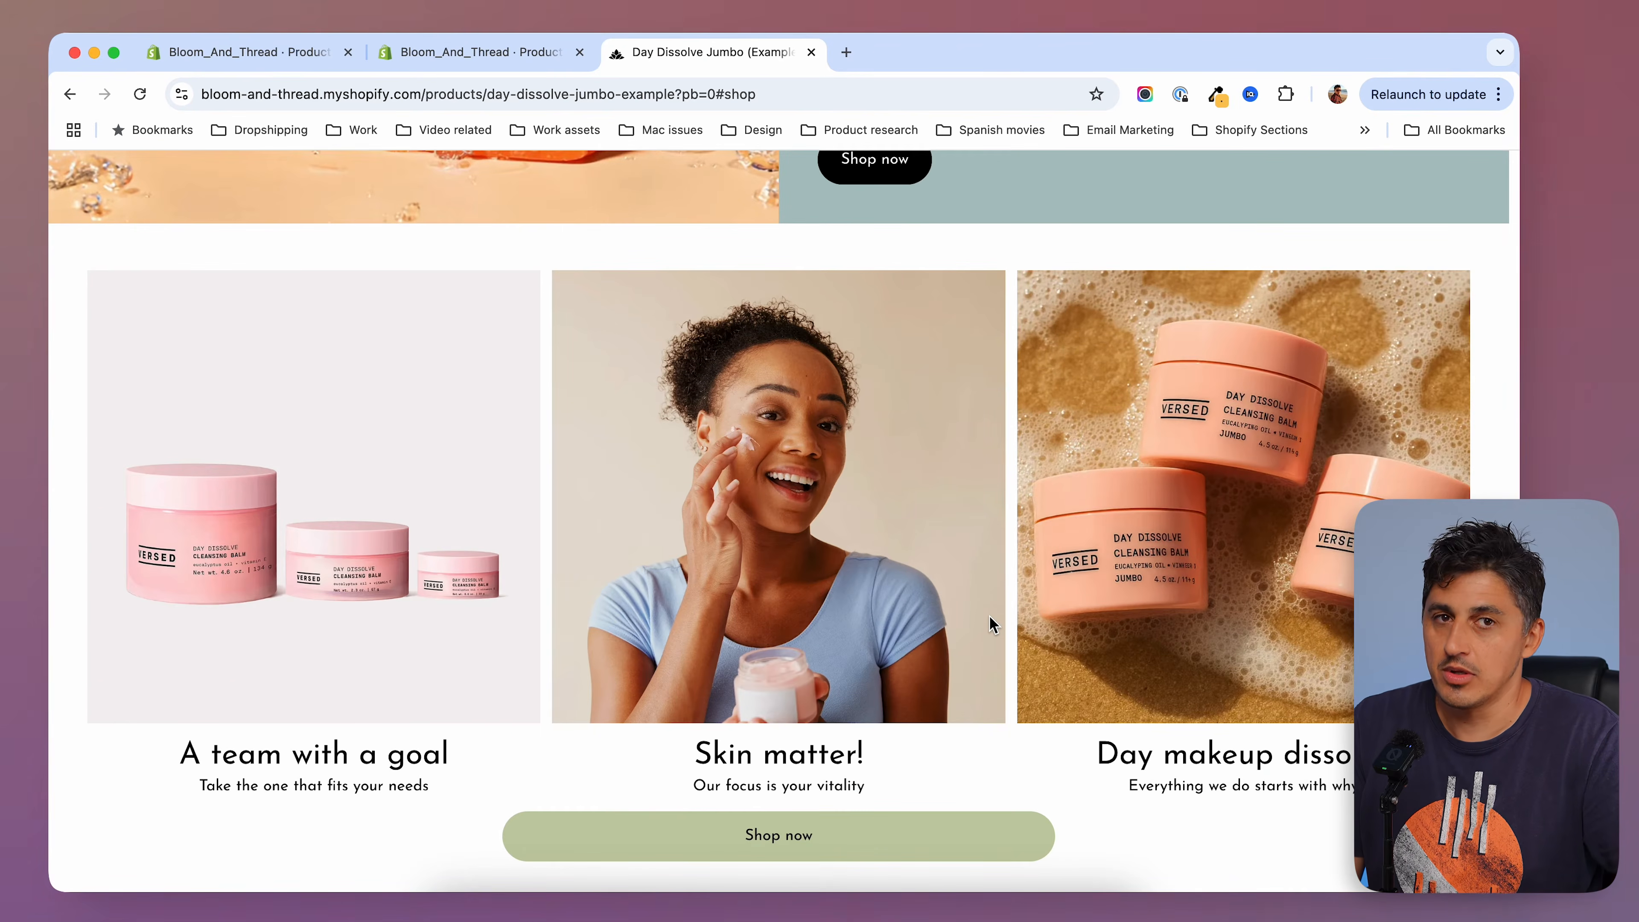
scroll(1001, 608, "up", 7)
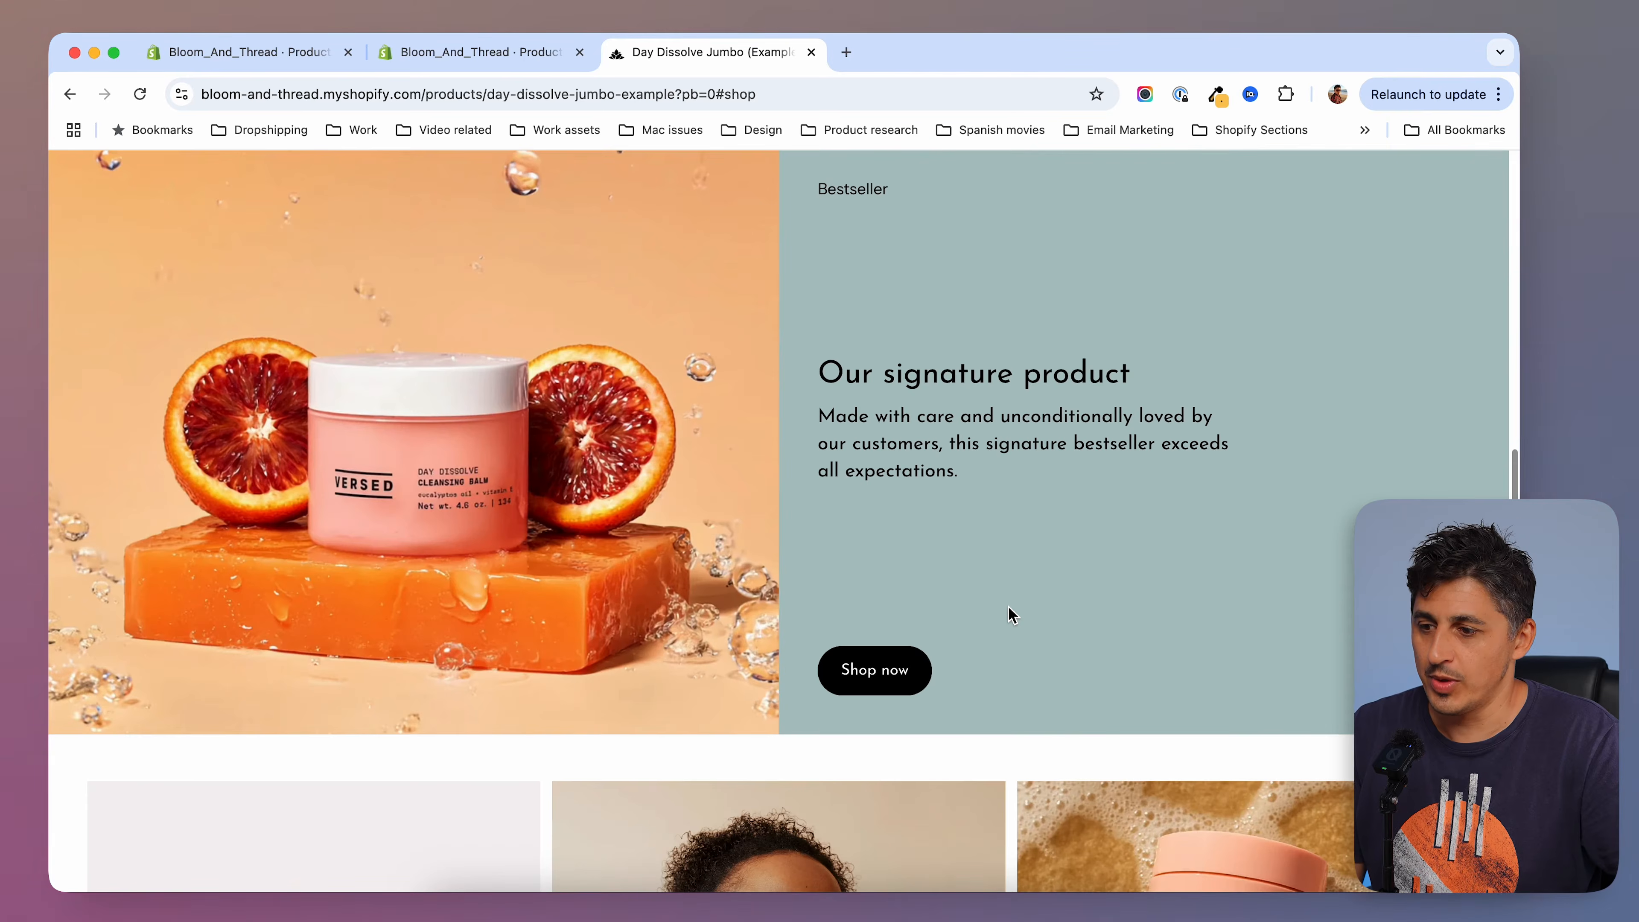
scroll(1010, 613, "down", 7)
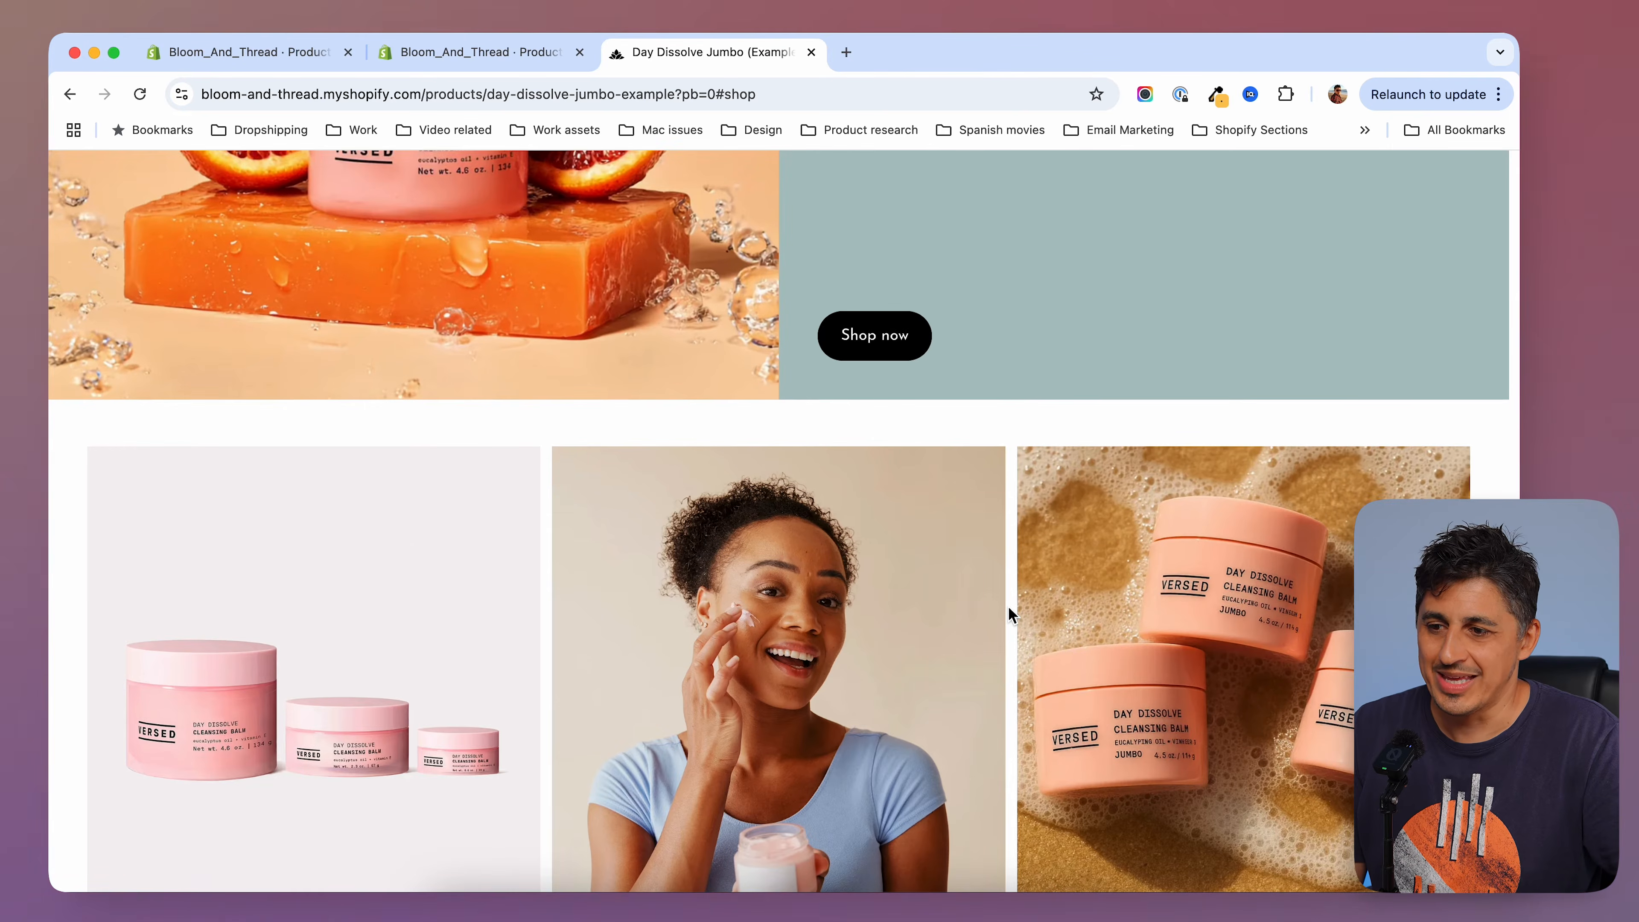
scroll(1008, 613, "down", 2)
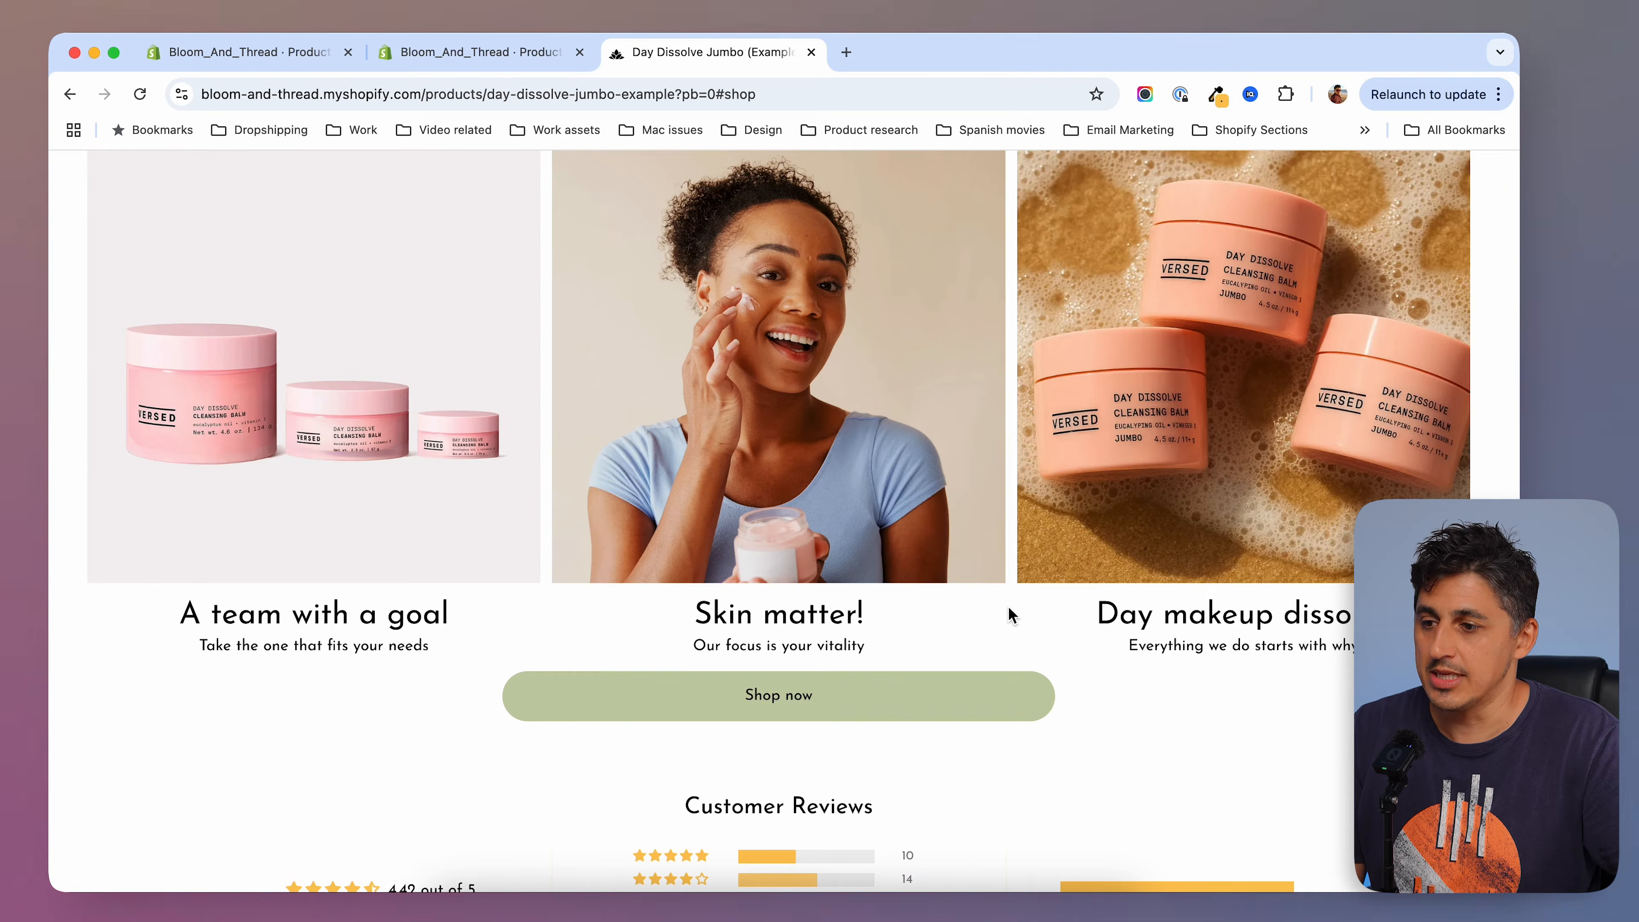
scroll(1012, 604, "down", 2)
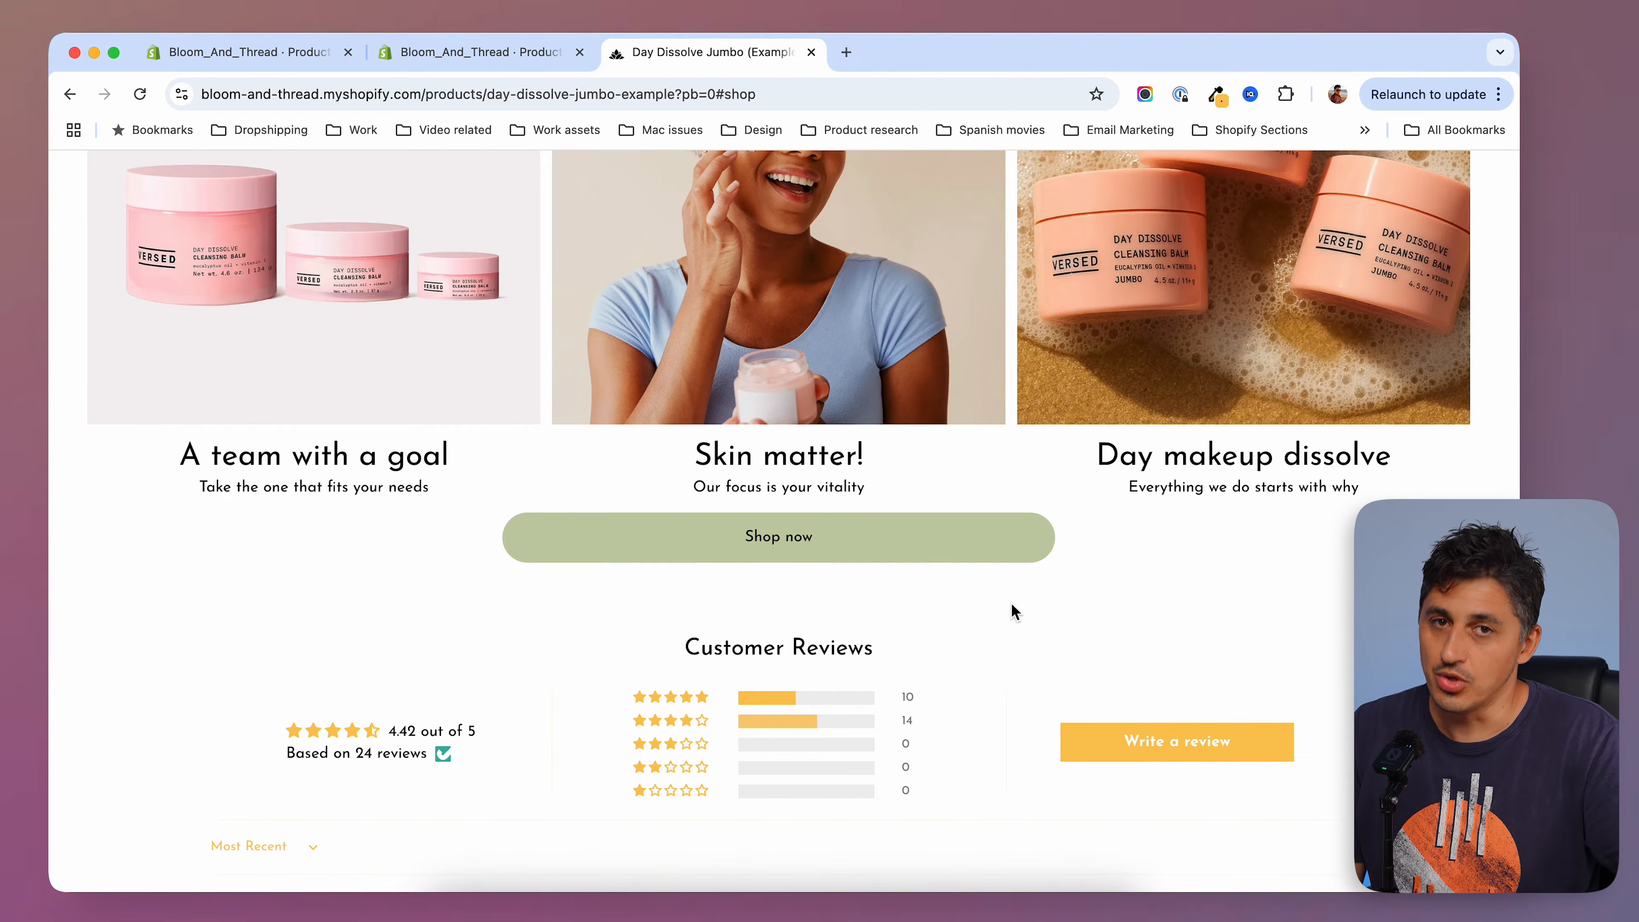
scroll(1011, 605, "down", 20)
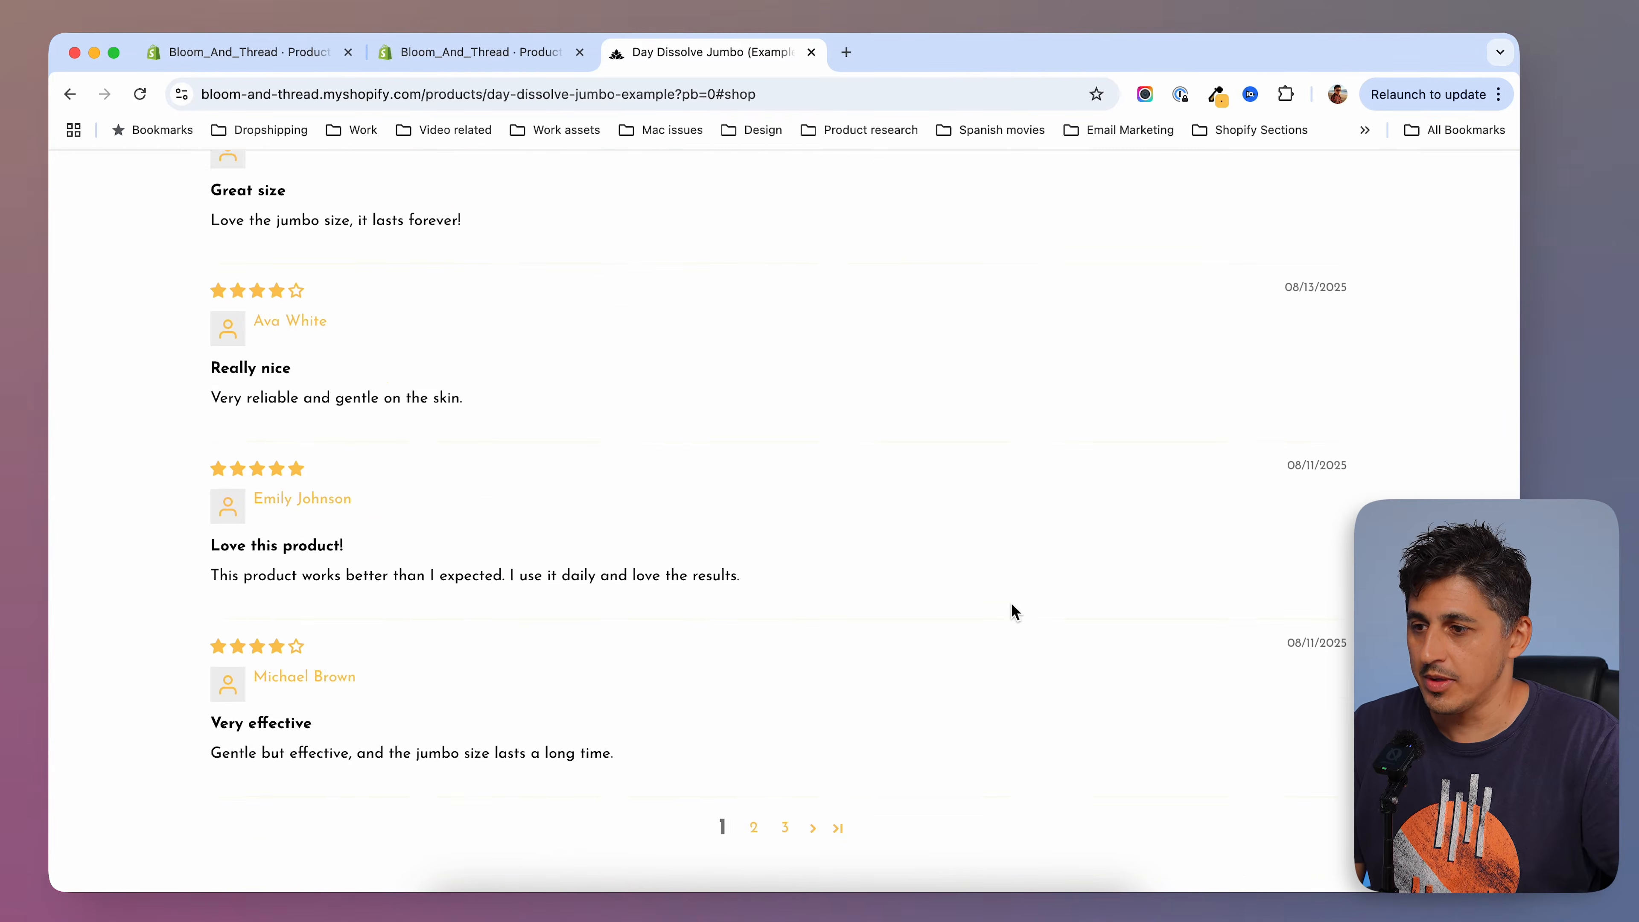
scroll(976, 515, "up", 20)
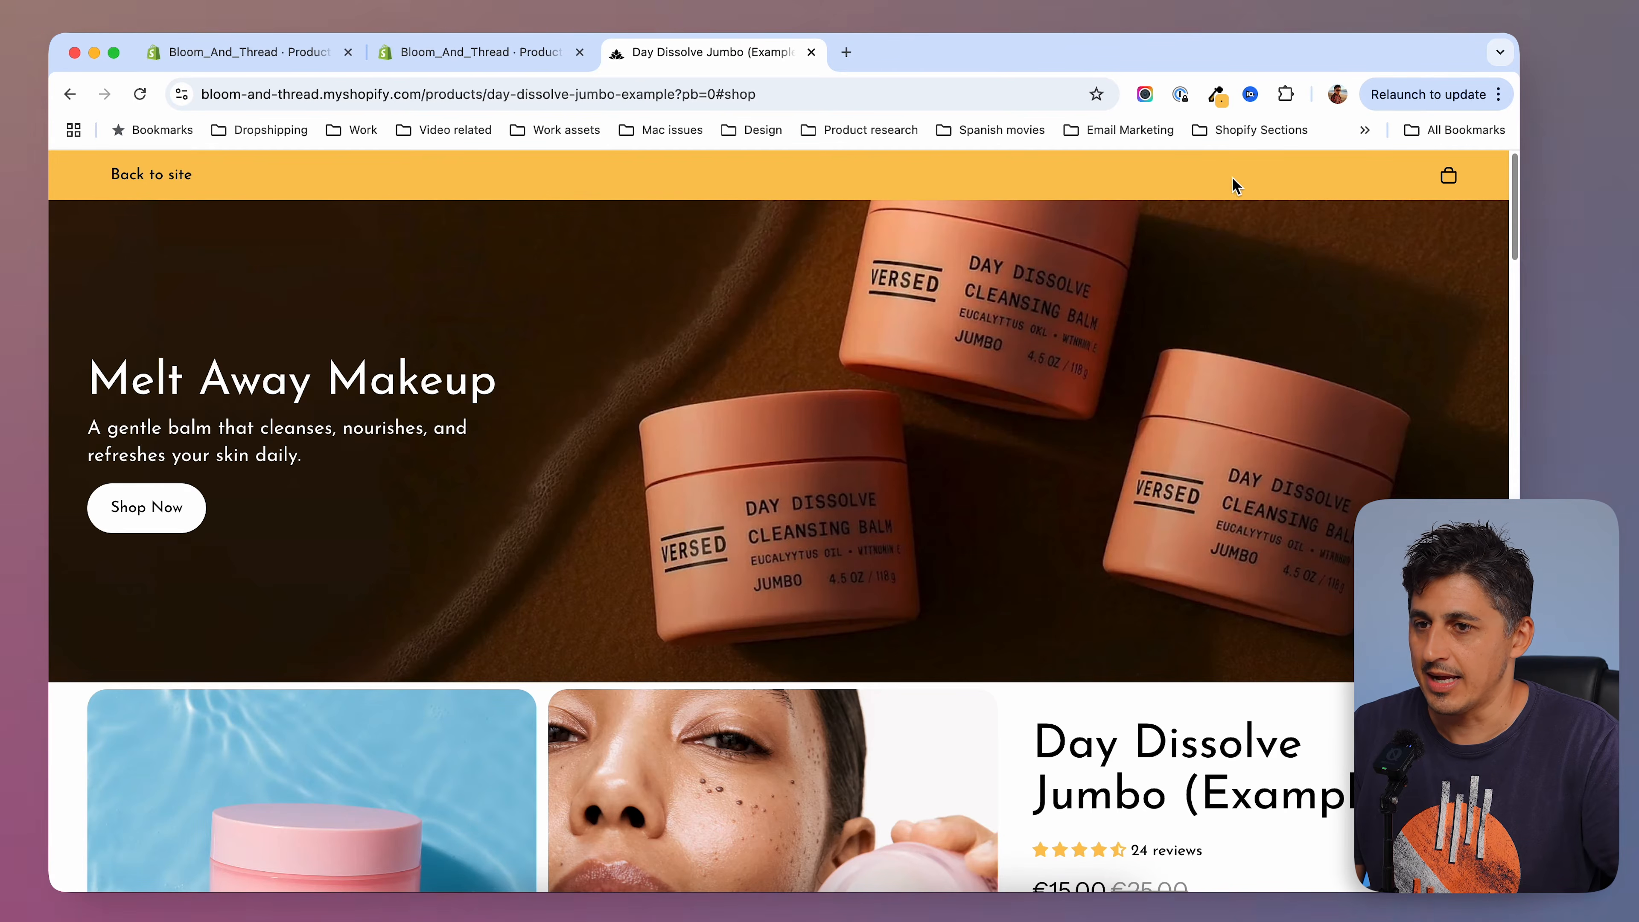
Add one 134g Day Dissolve Jumbo (Example) to the cart, check the cart from the header, and close it.
scroll(948, 520, "down", 8)
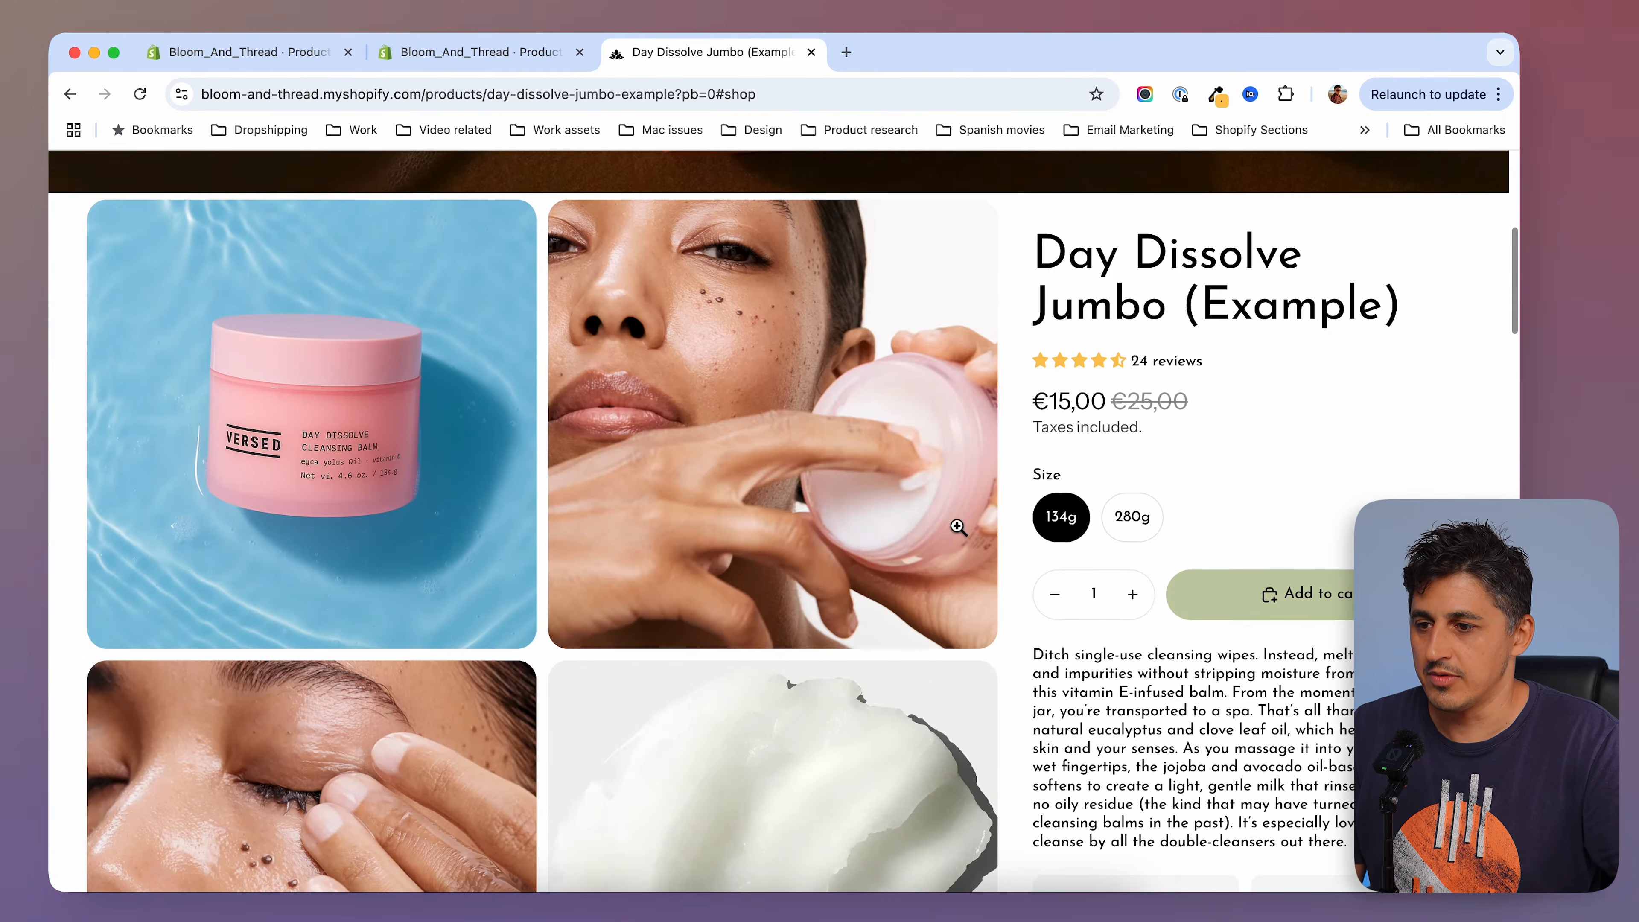
left_click(1225, 594)
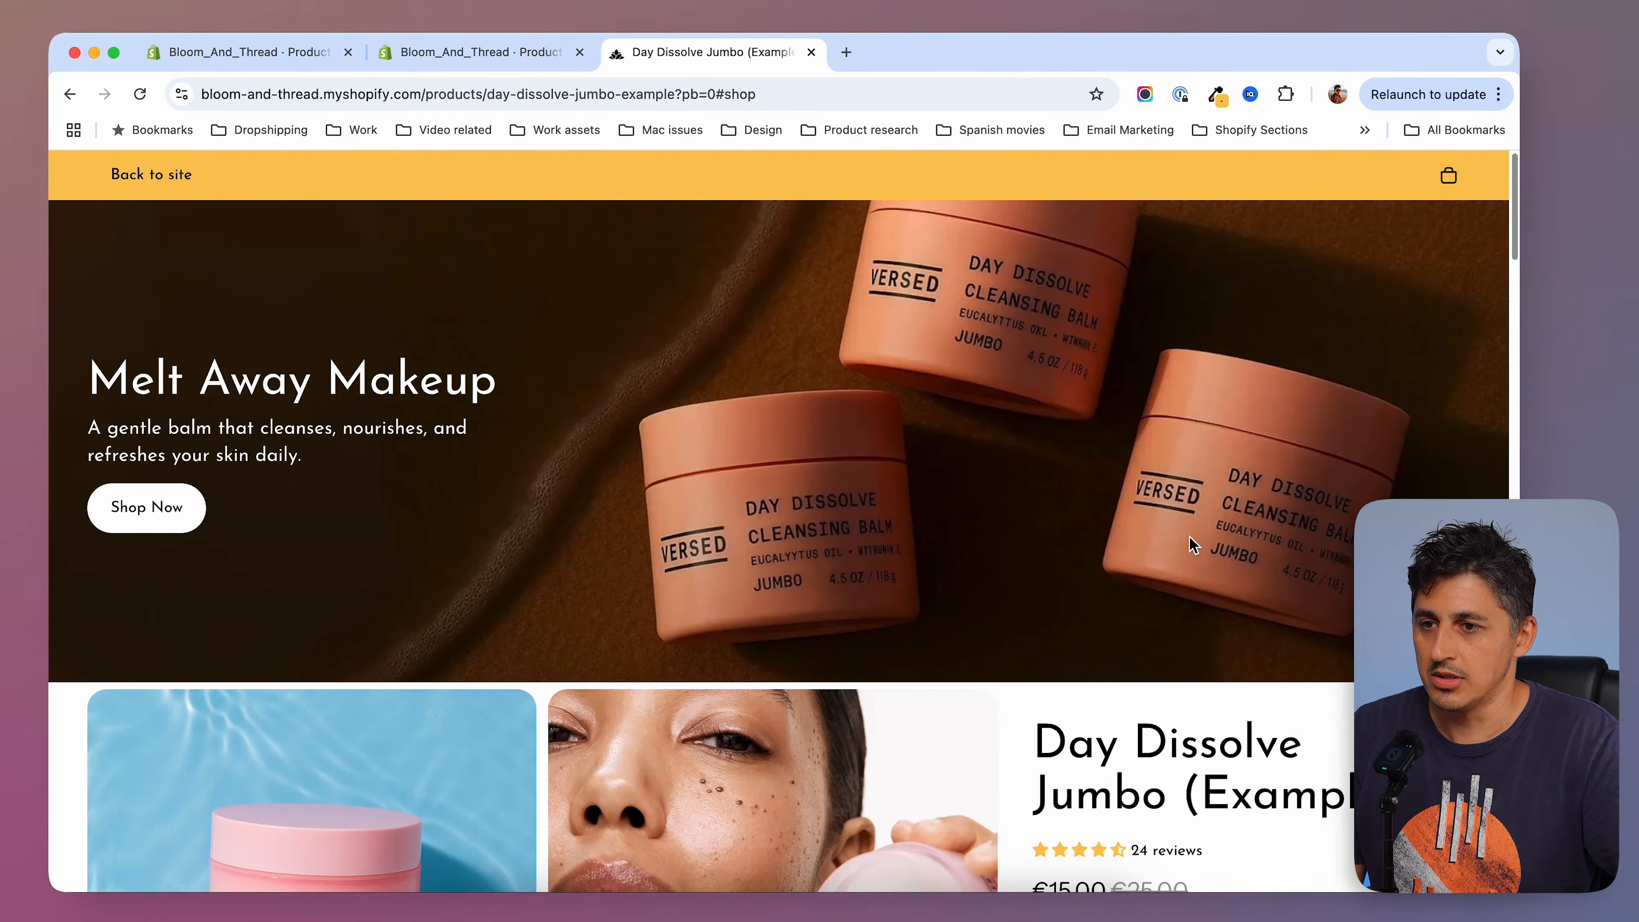
left_click(1453, 178)
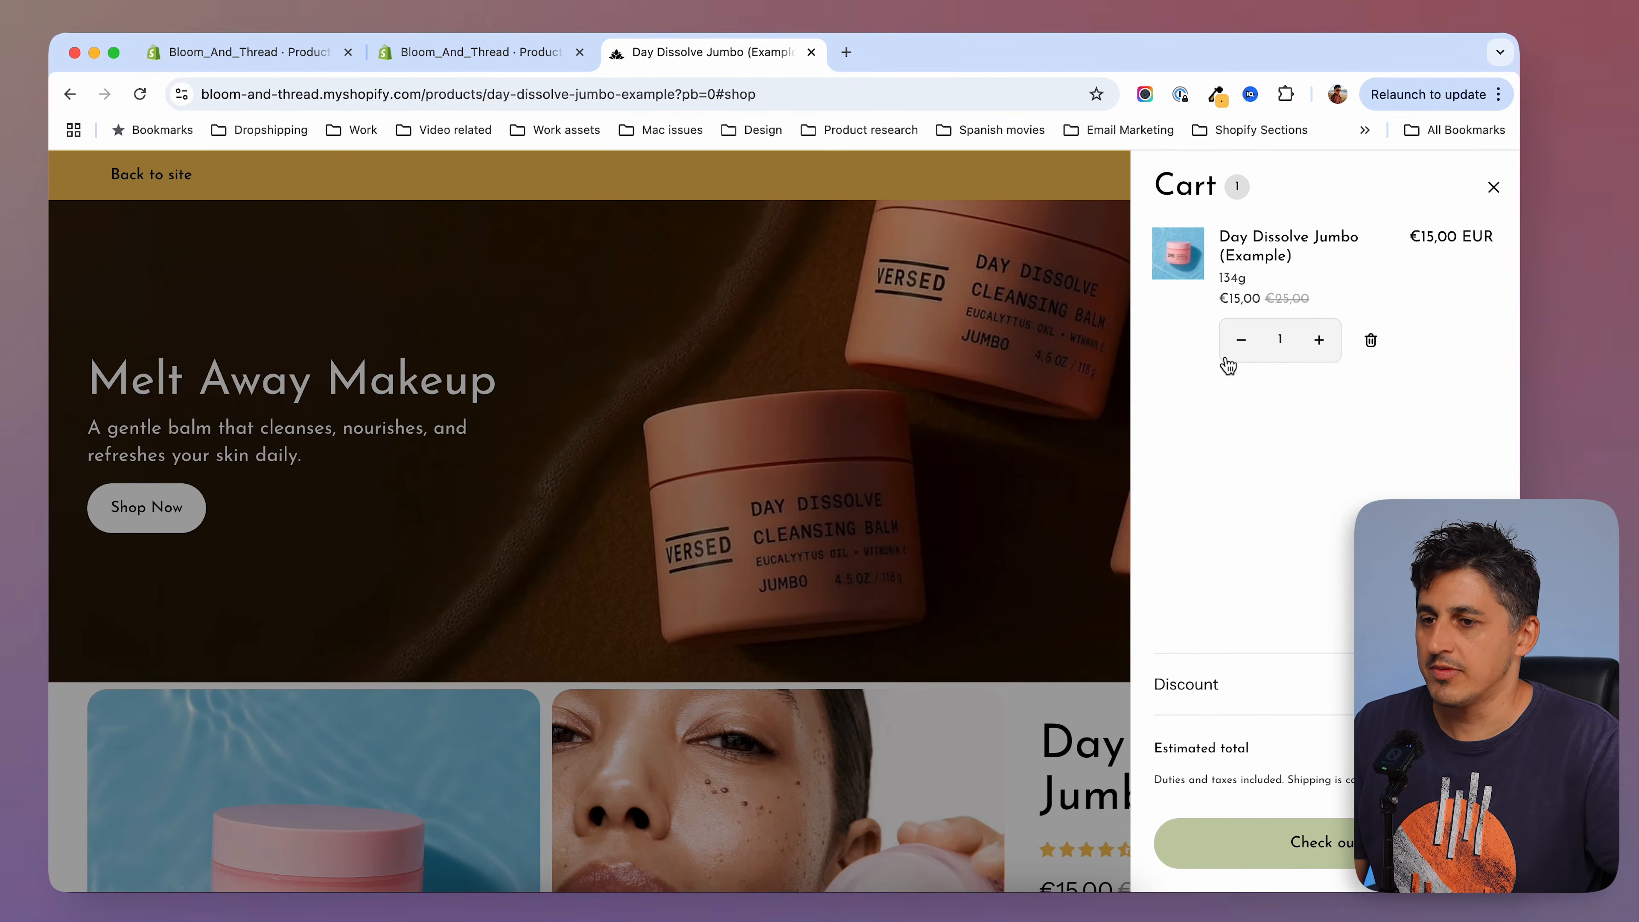
left_click(905, 428)
Look through the landing page's product details, customer reviews and FAQ, and return to the top with the footer link.
scroll(855, 420, "down", 10)
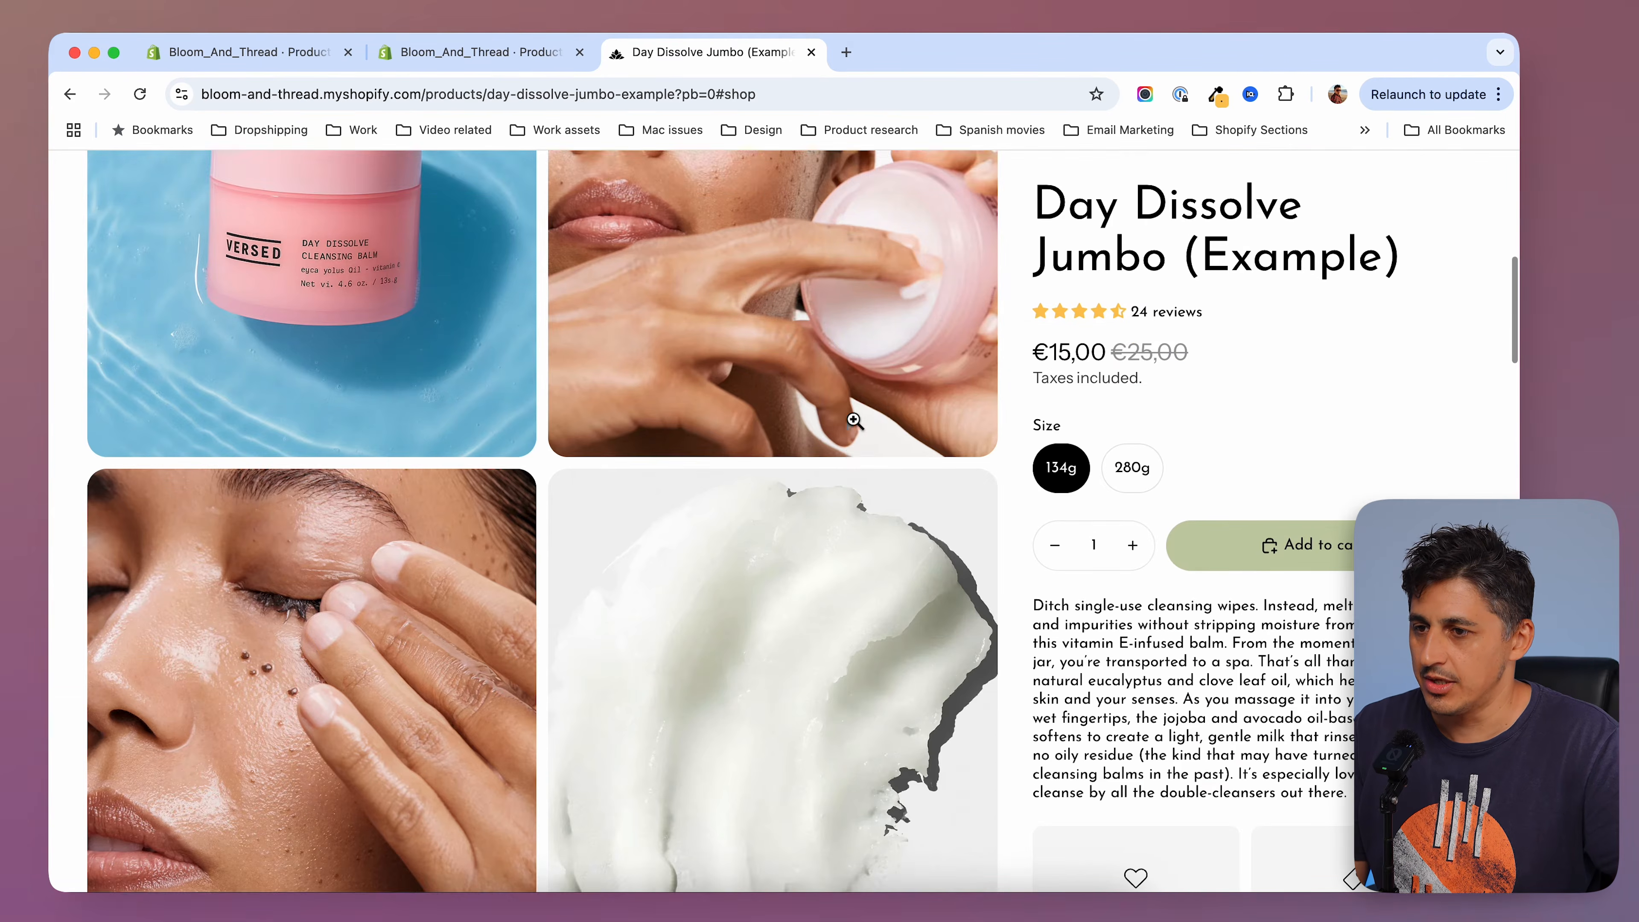
scroll(853, 419, "down", 20)
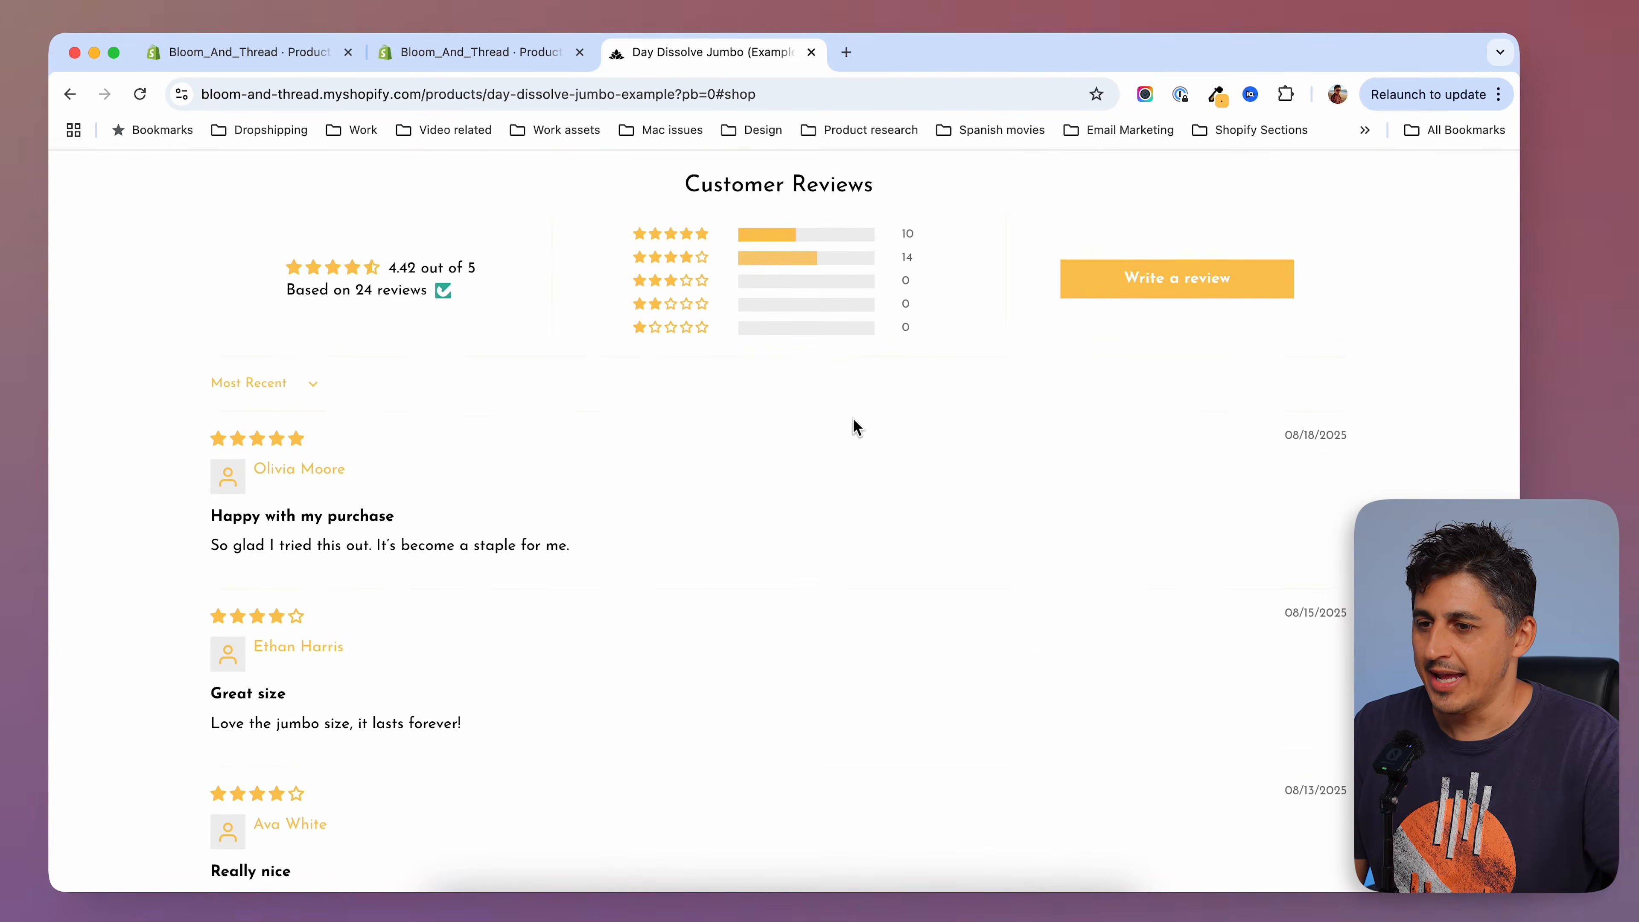
scroll(853, 426, "down", 15)
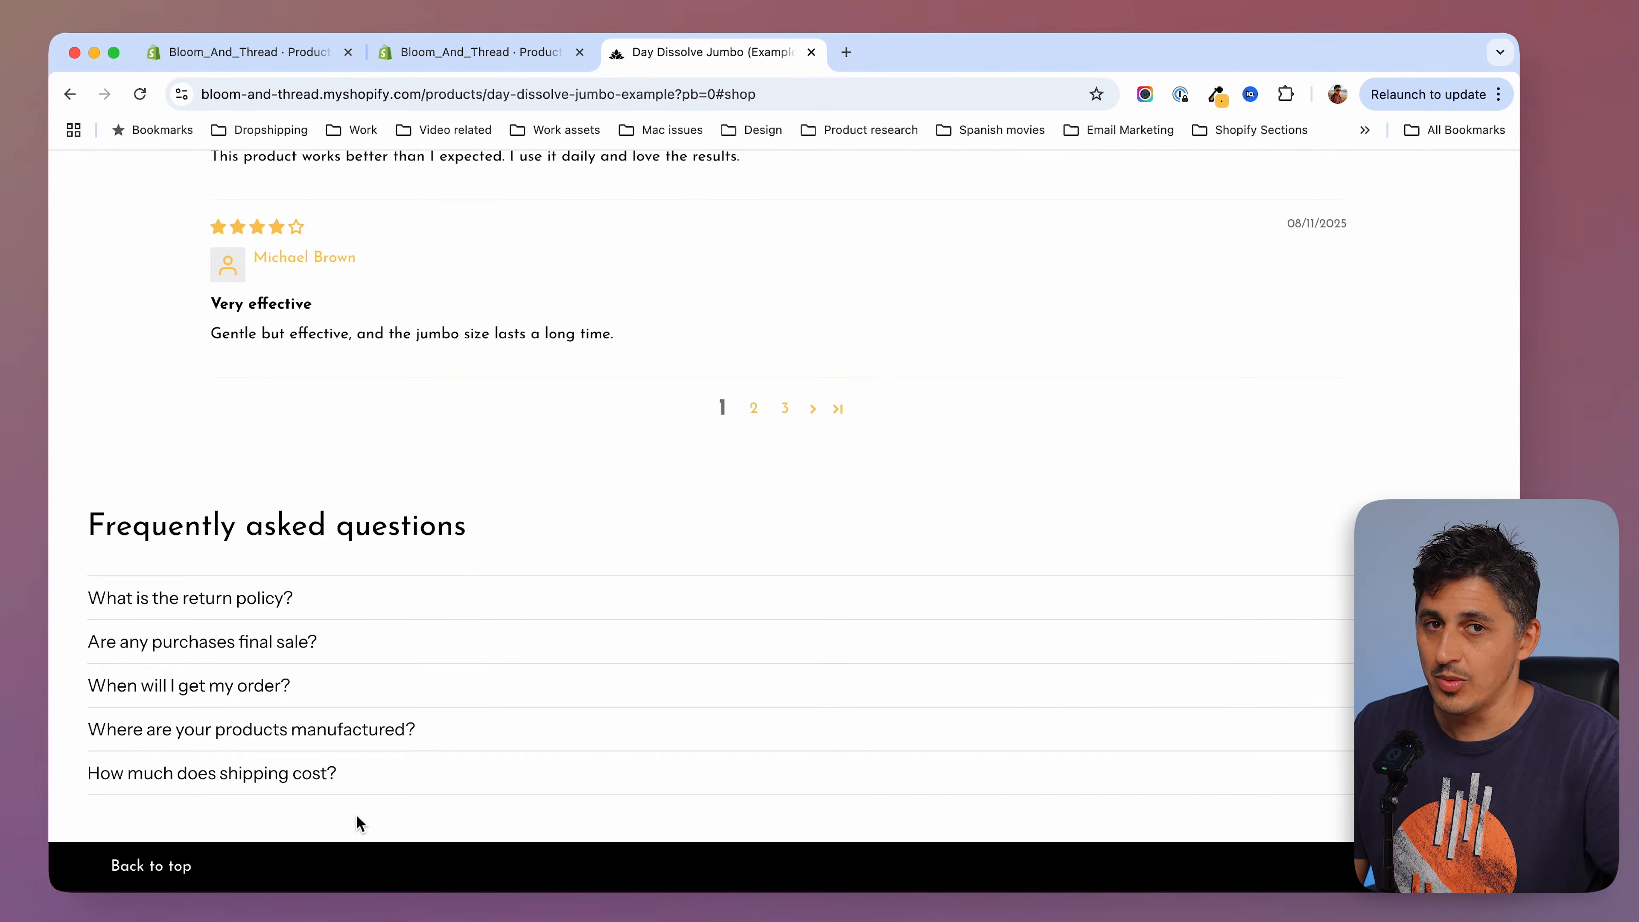
left_click(165, 871)
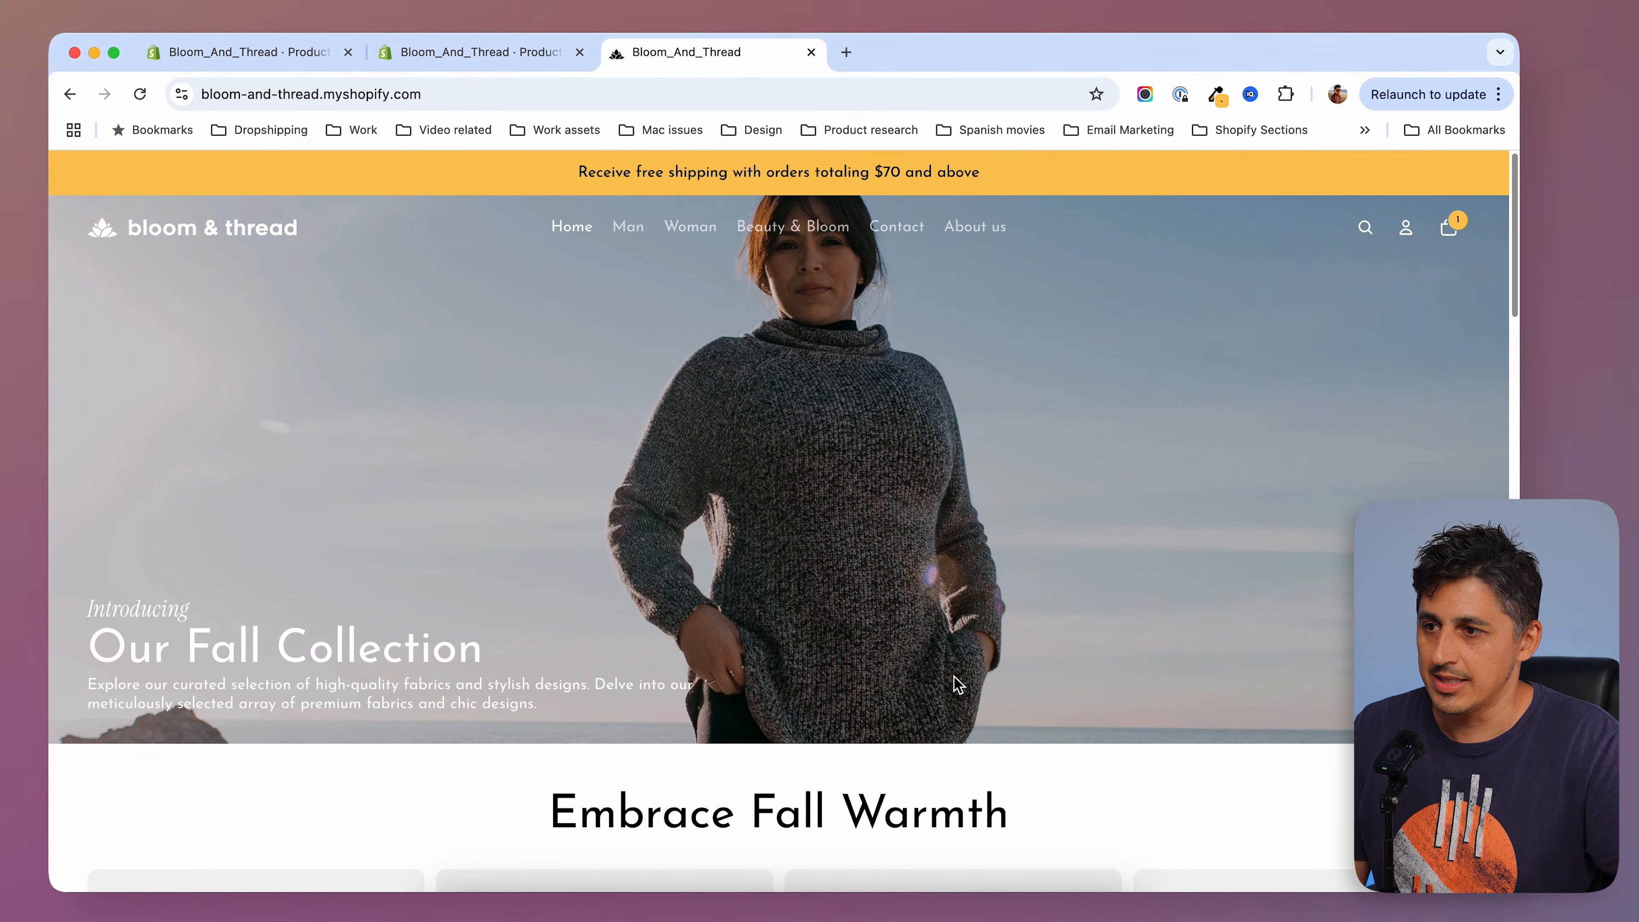
Look over the store's main home page with its full navigation header and go back to the Day Dissolve Jumbo (Example) landing page.
scroll(948, 684, "down", 20)
scroll(645, 659, "up", 8)
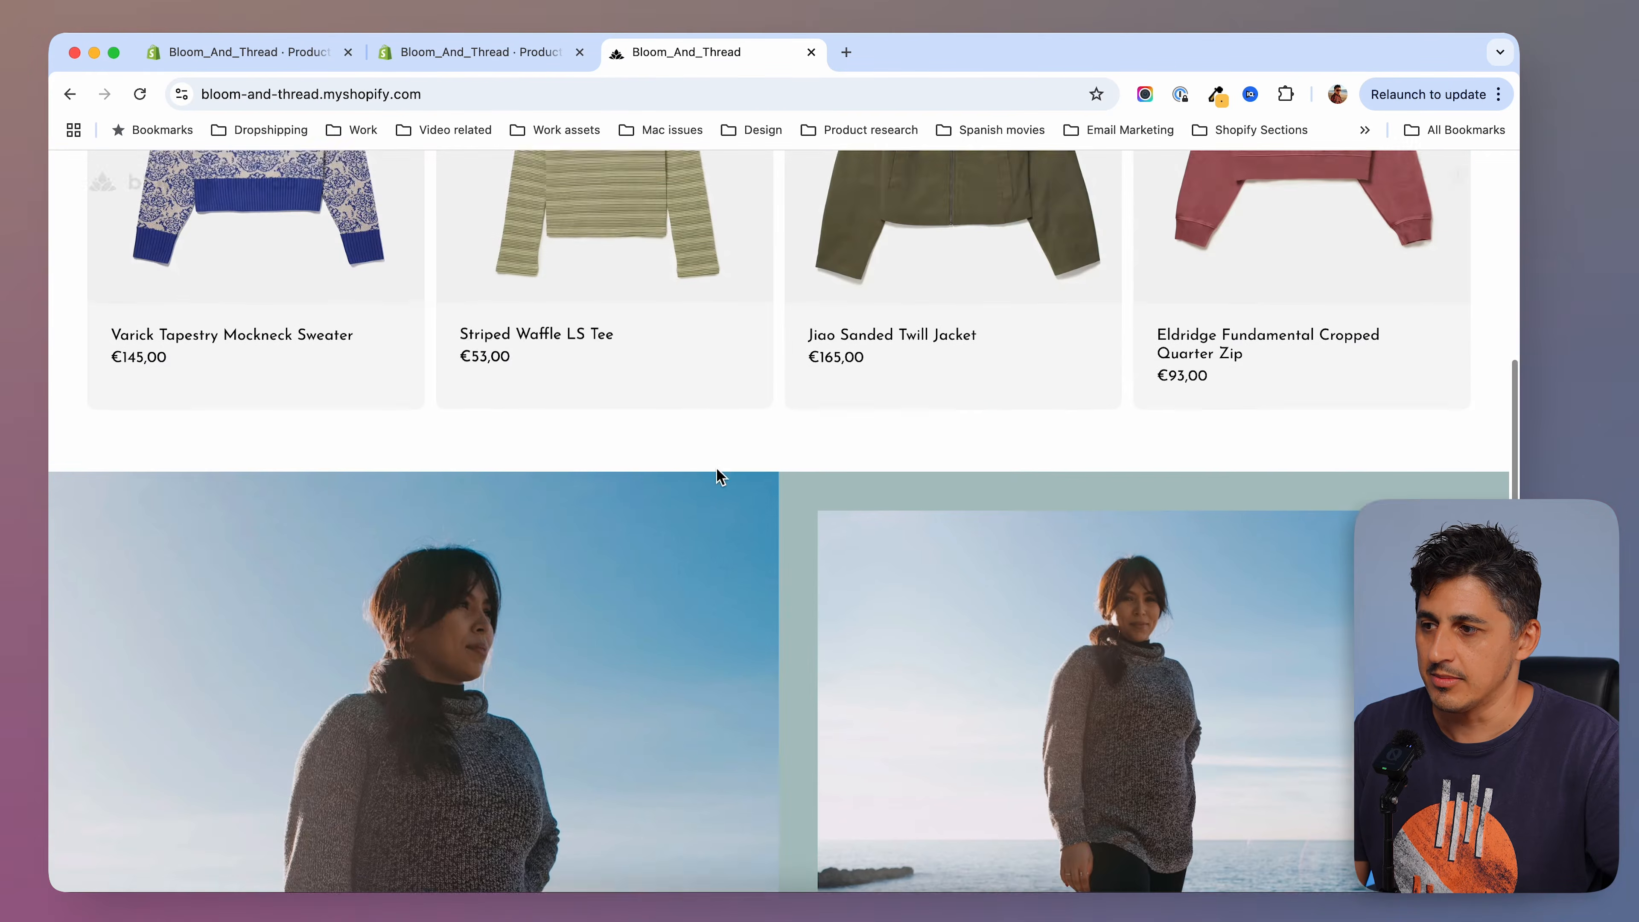
scroll(717, 468, "up", 8)
scroll(1002, 645, "up", 5)
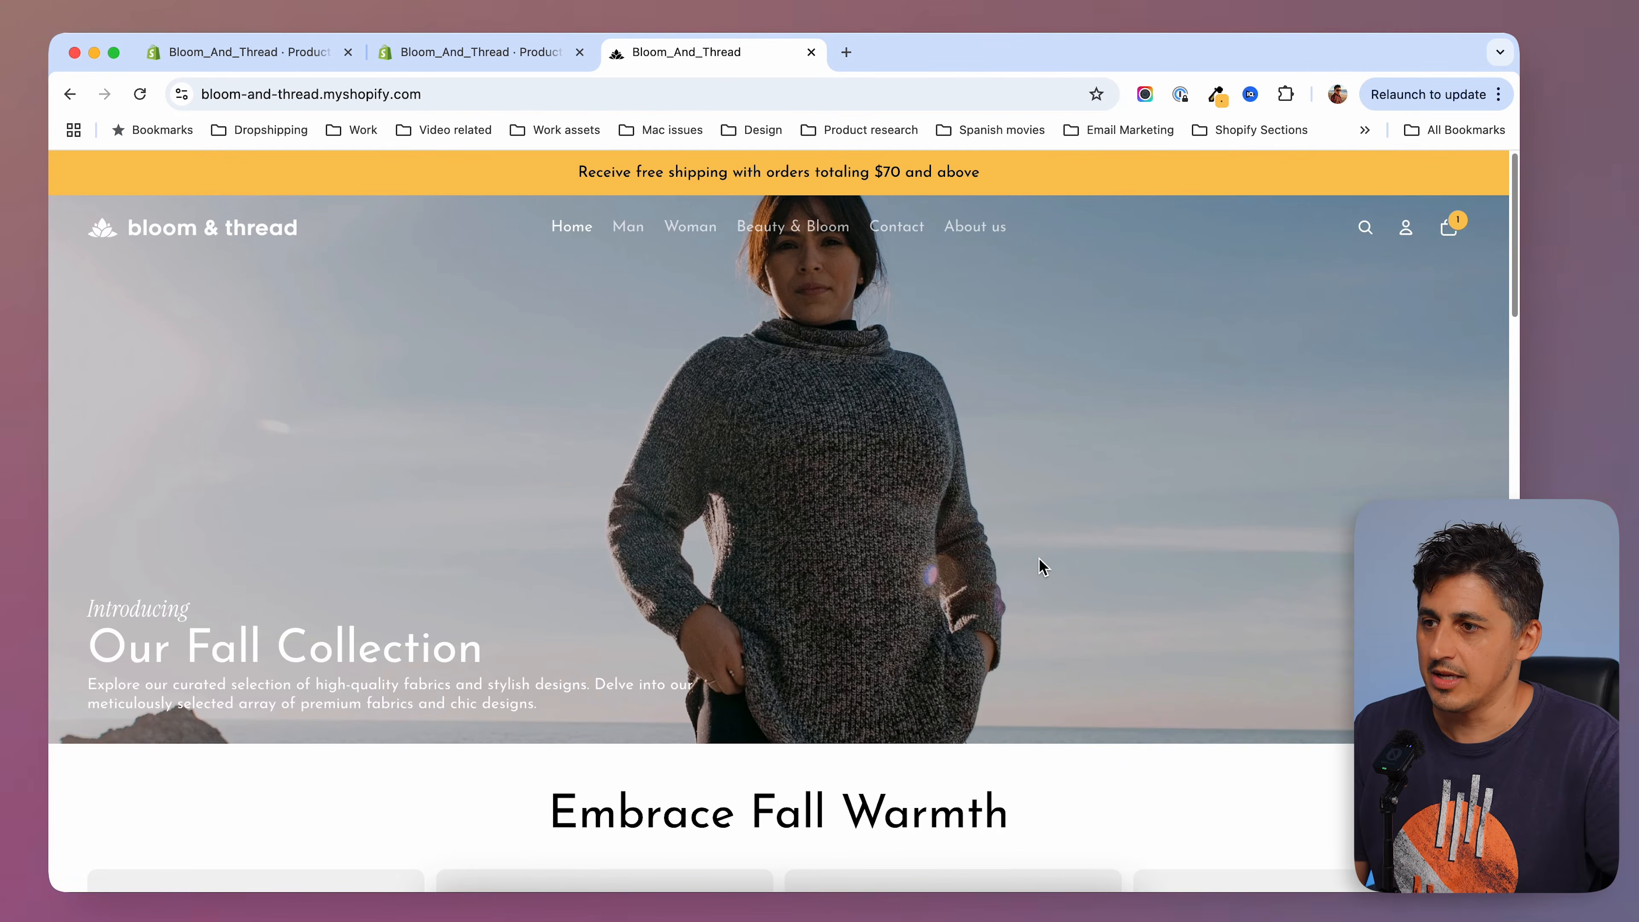
scroll(1038, 563, "down", 20)
scroll(1067, 651, "up", 20)
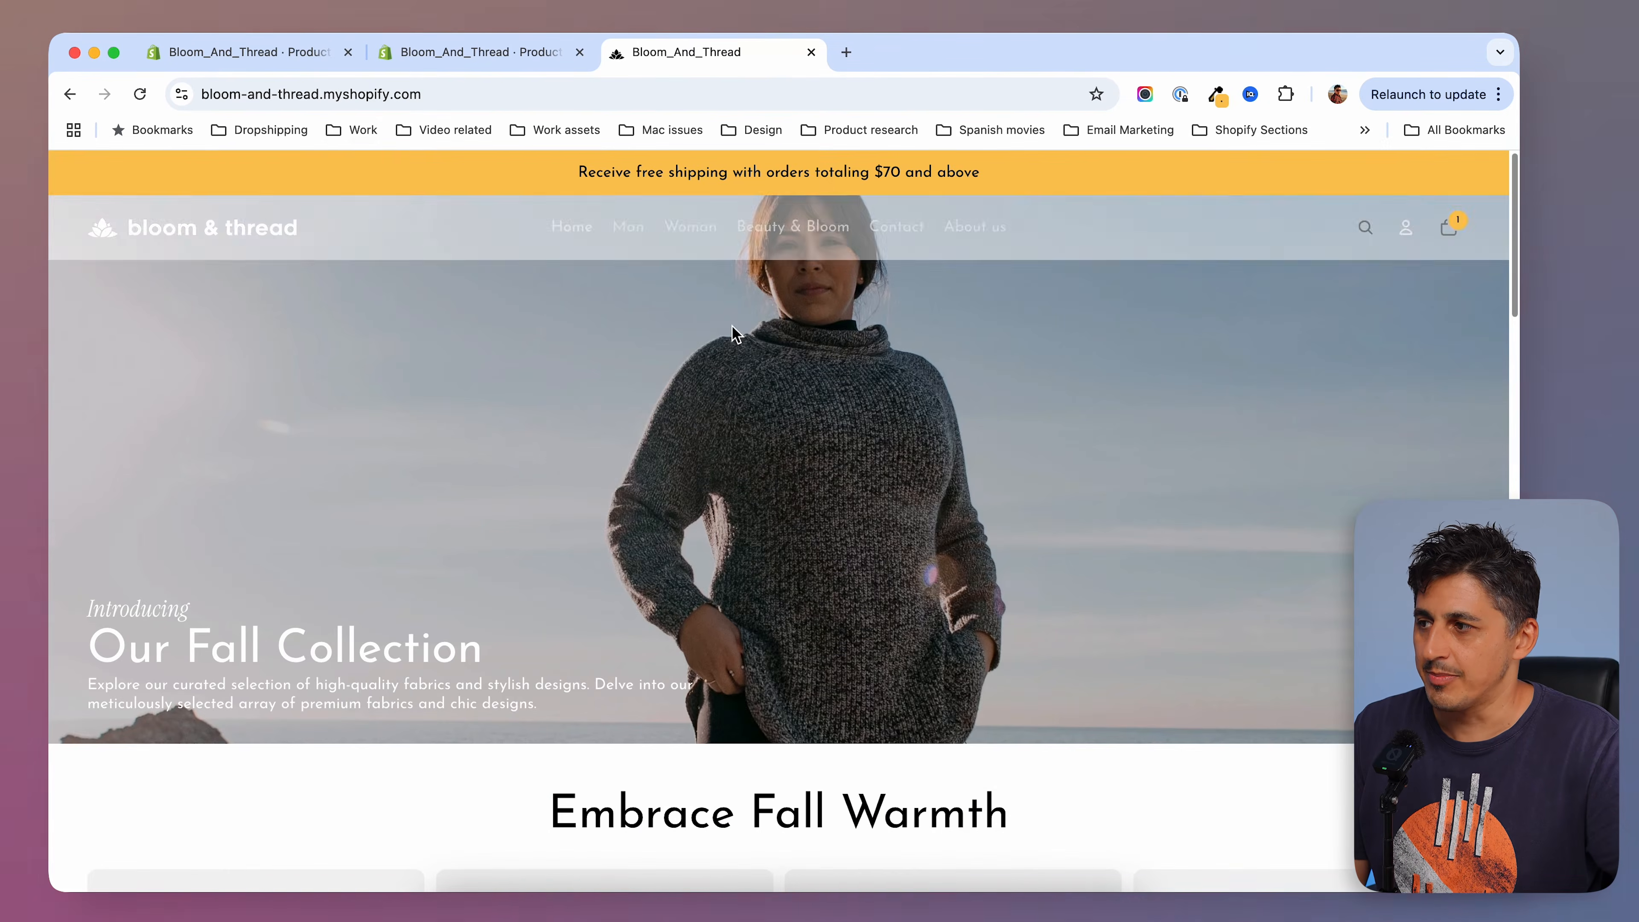
left_click(69, 94)
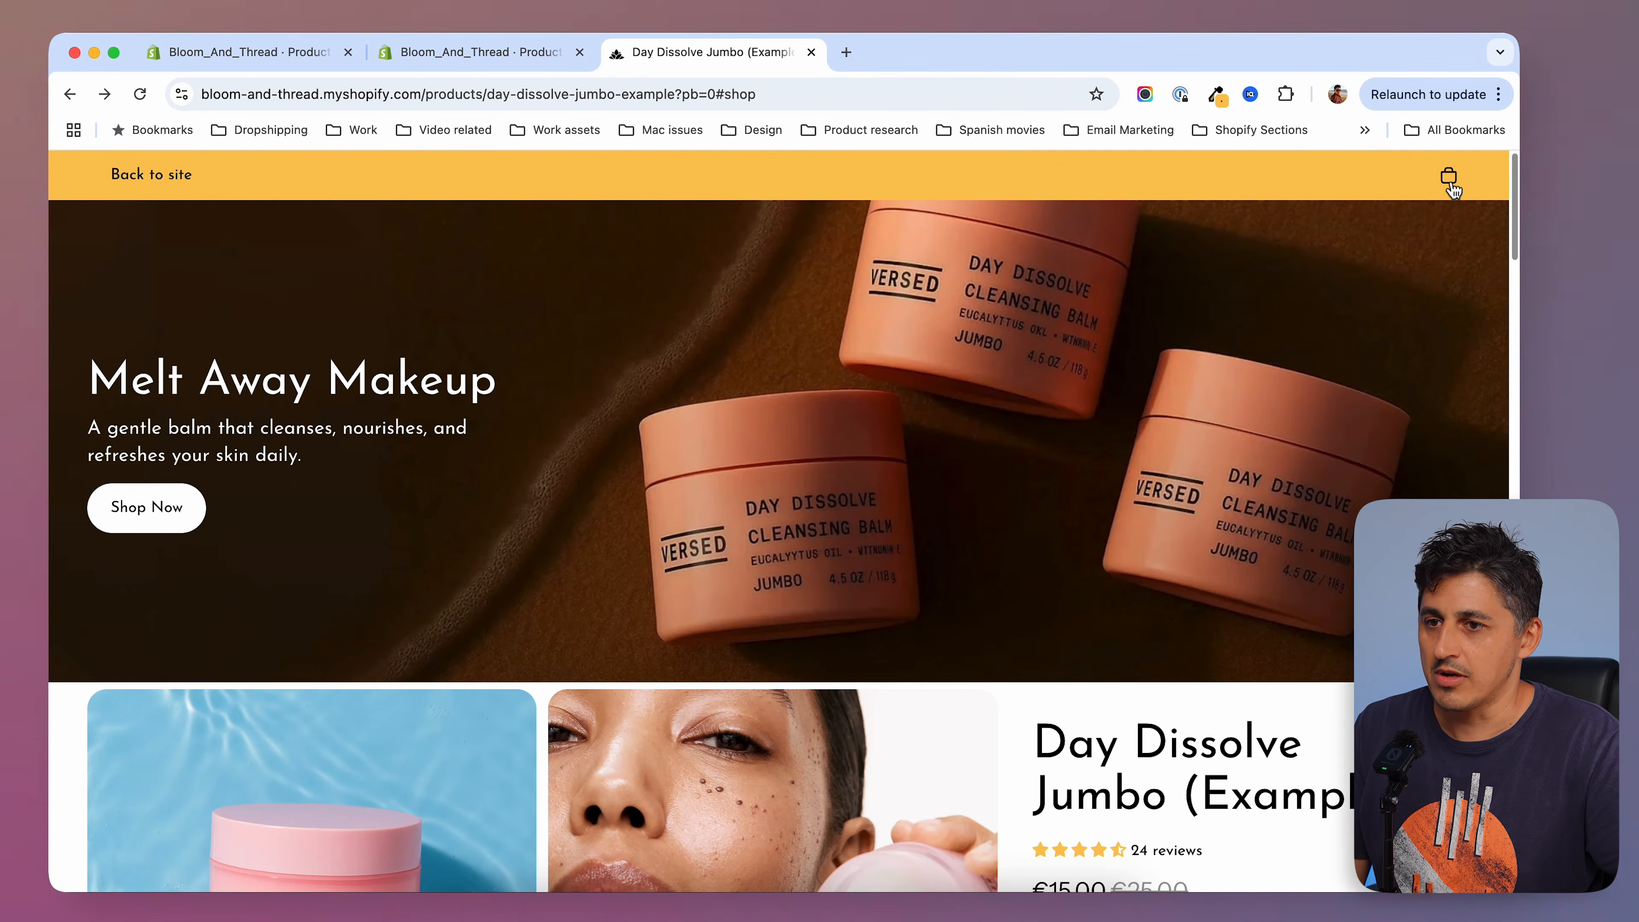
Look over the top of the landing page again and open the cart from its simplified header.
scroll(1154, 628, "down", 6)
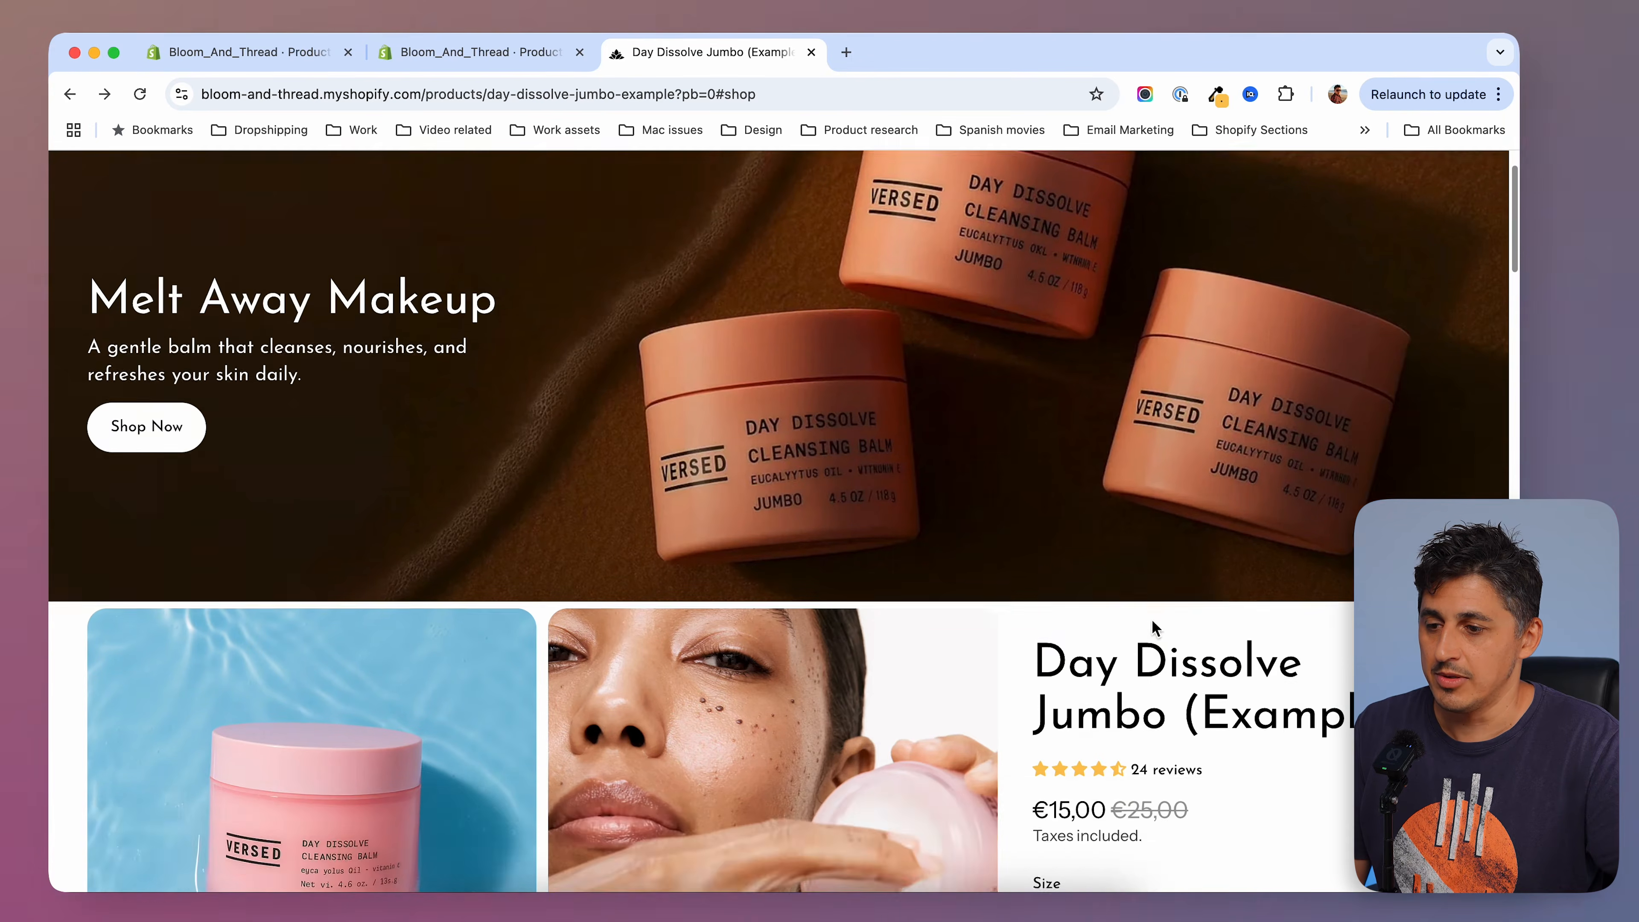
scroll(1232, 605, "up", 6)
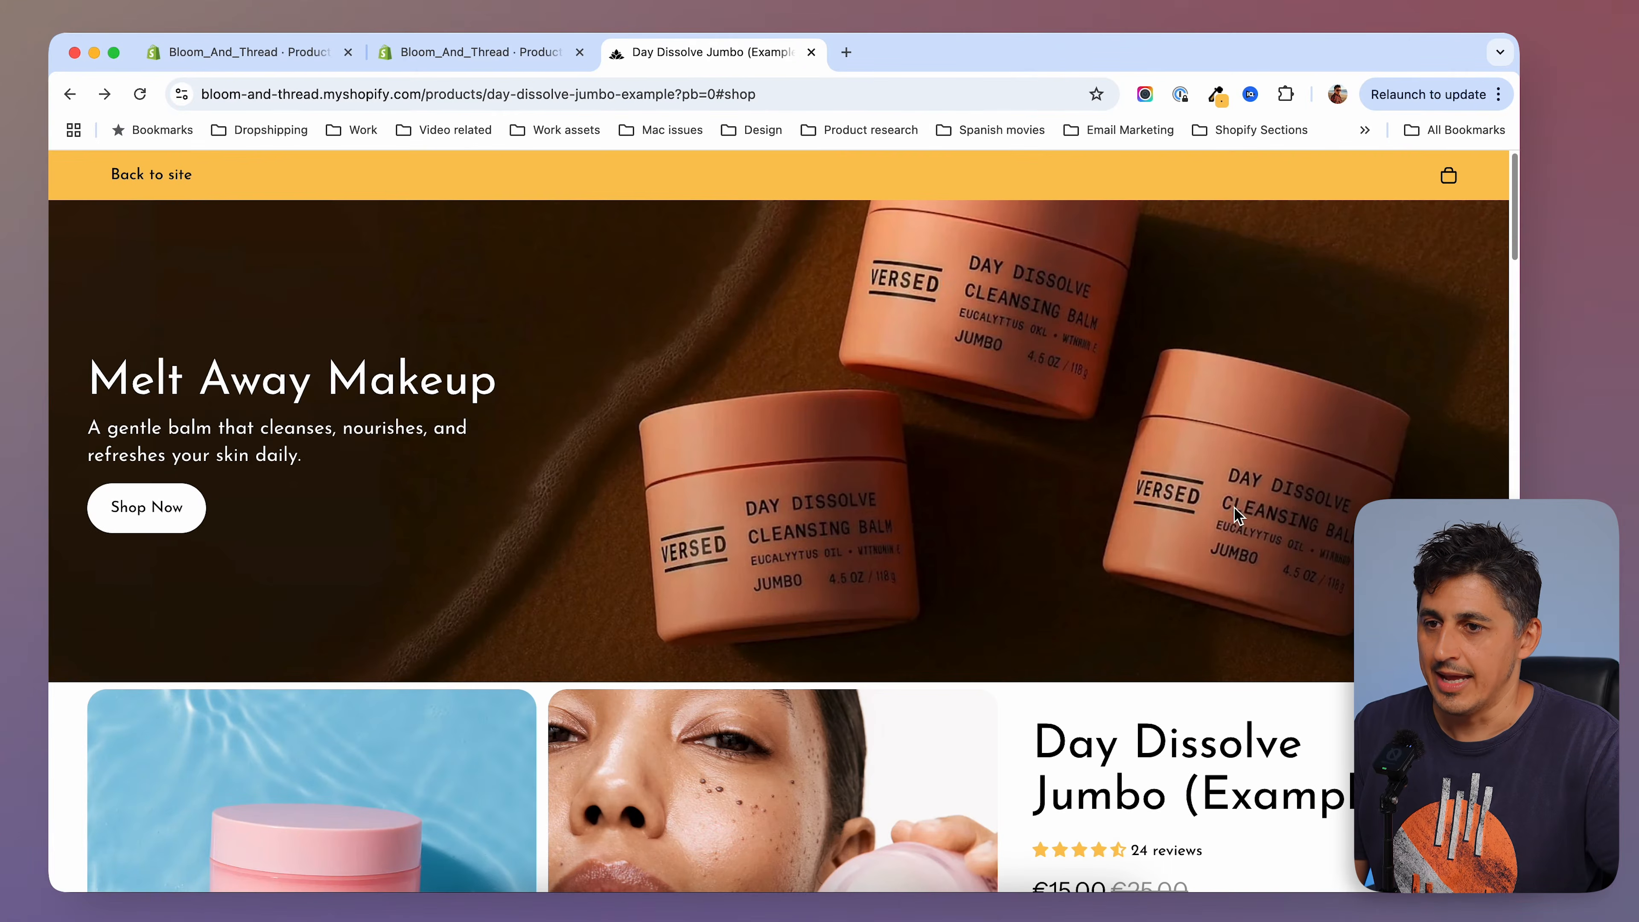
left_click(1449, 178)
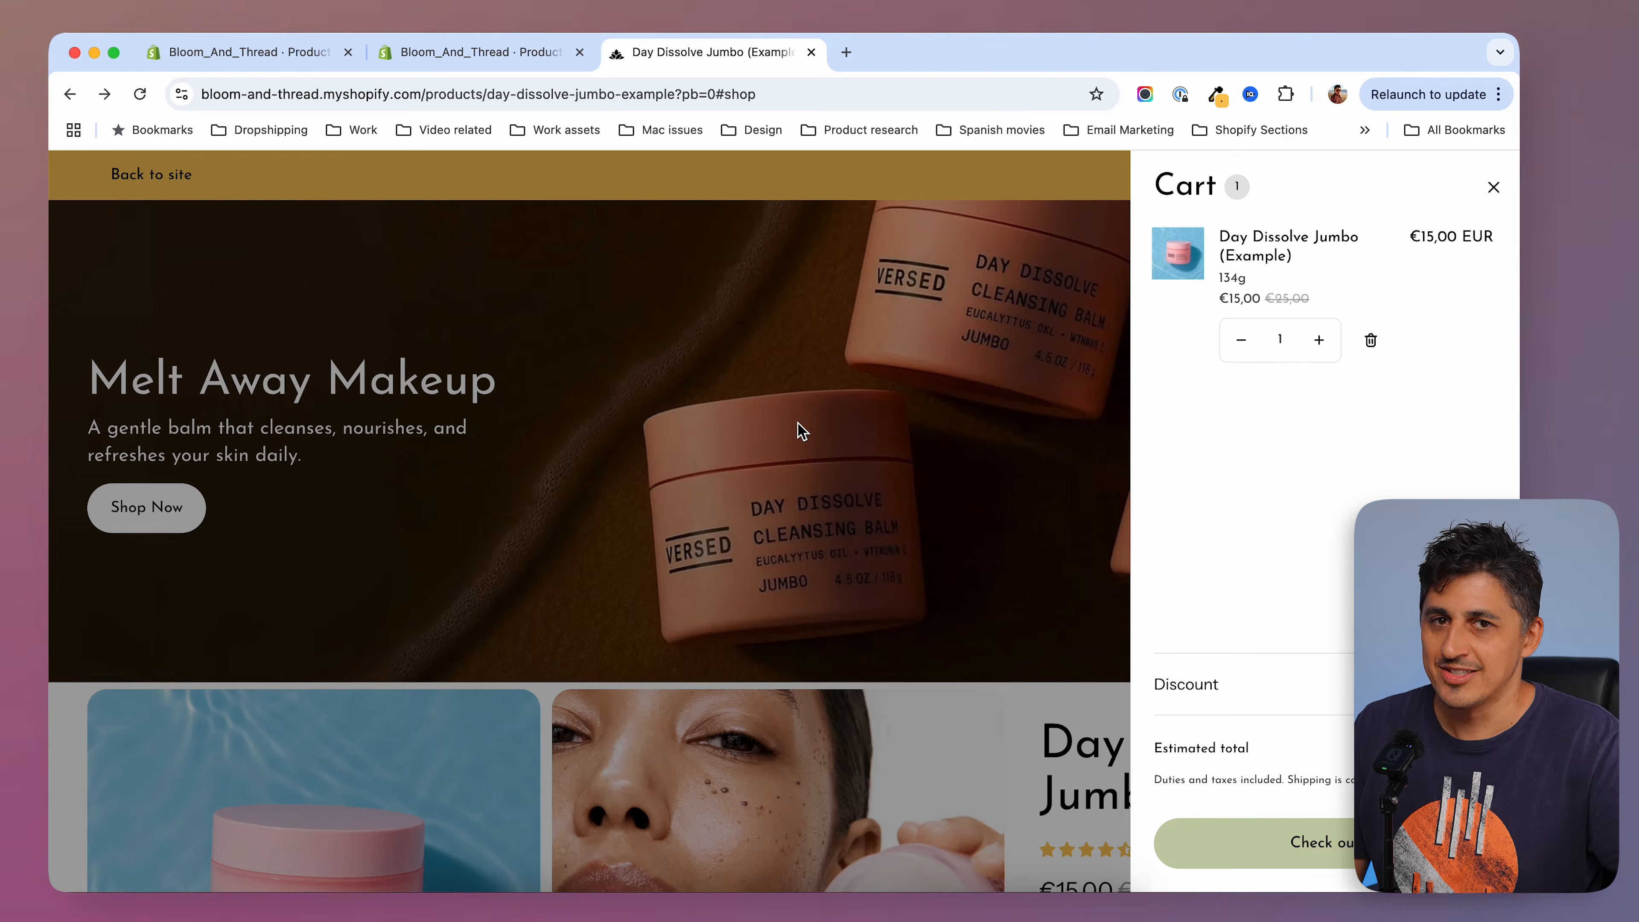
Switch to the Shopify admin product list, preview the regular Day Dissolve Jumbo product, and look over its default page.
left_click(491, 53)
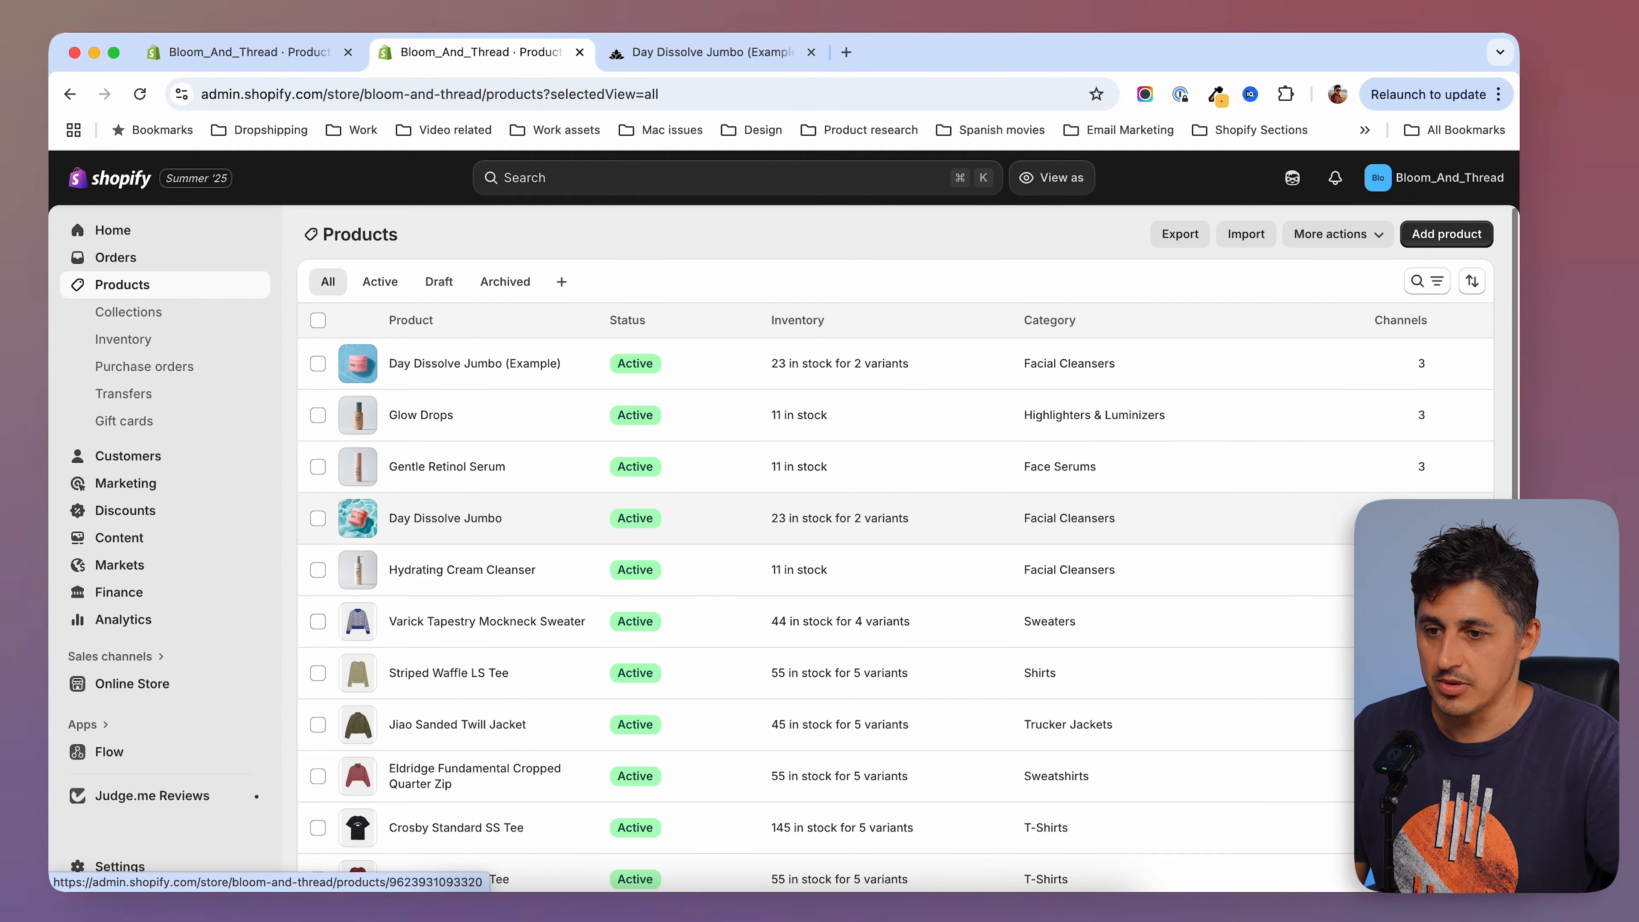
left_click(1293, 519)
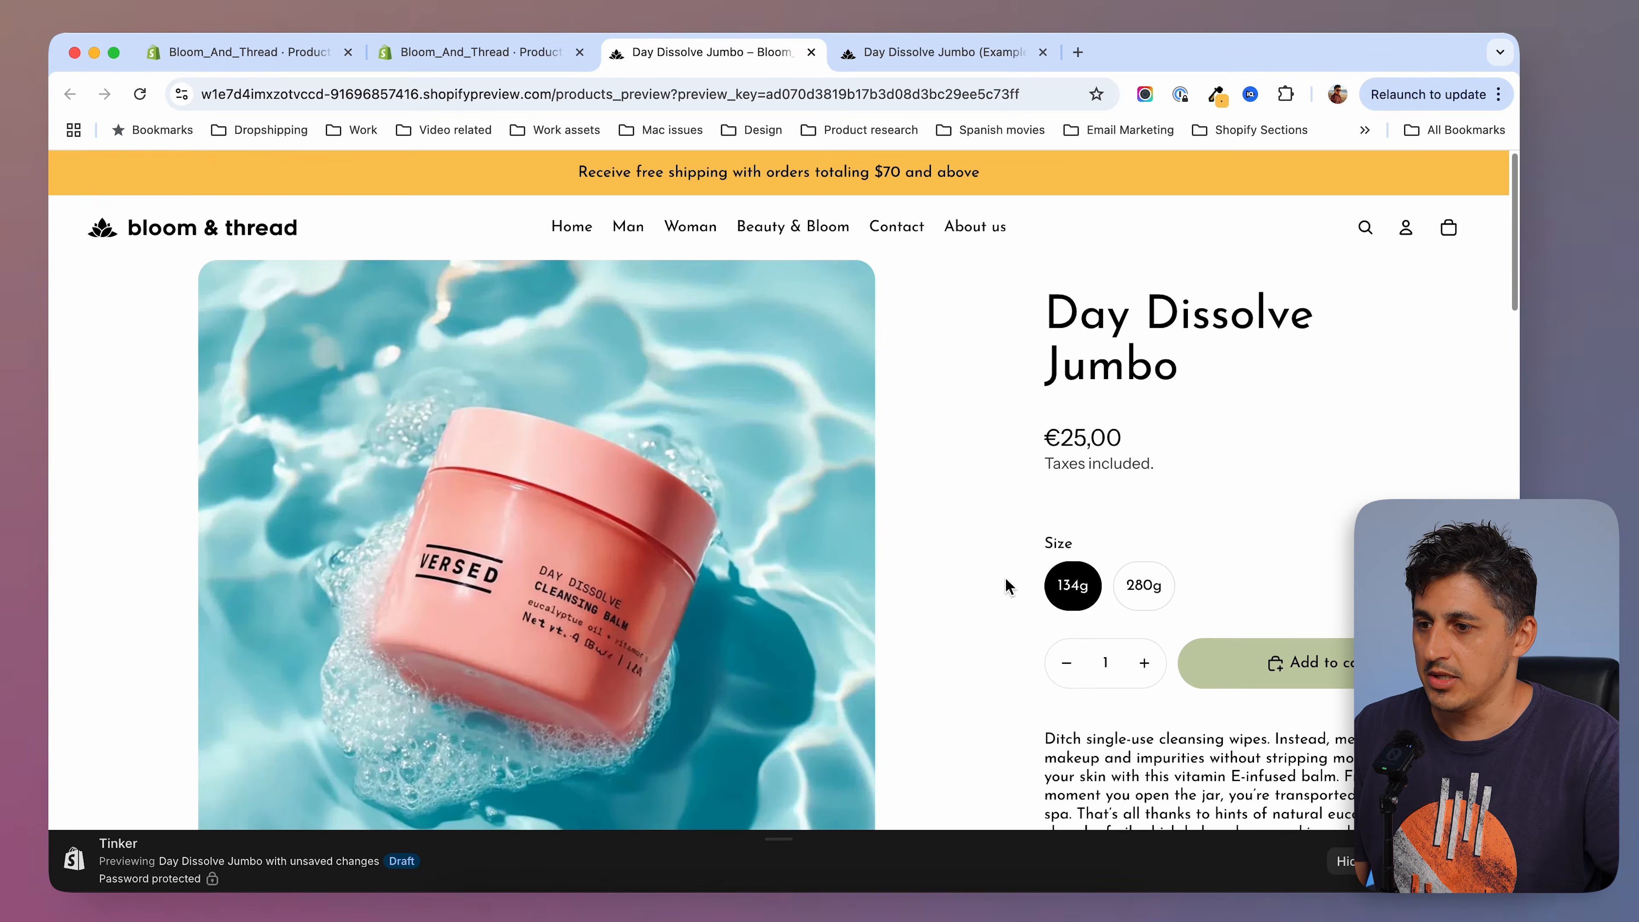
scroll(1007, 584, "down", 2)
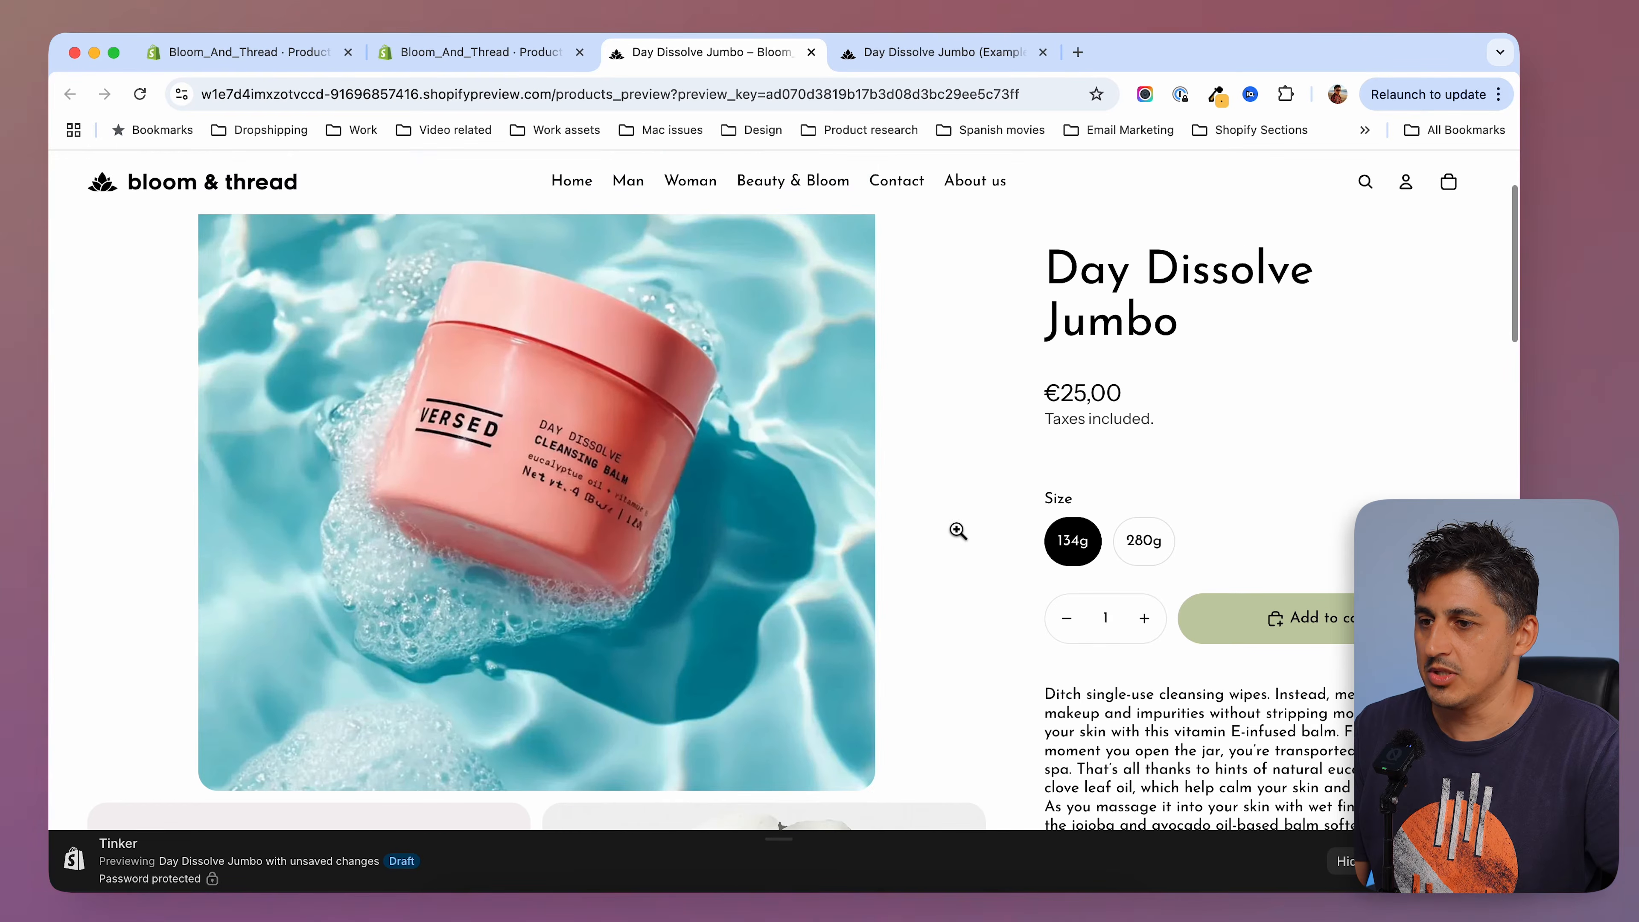
scroll(958, 530, "down", 2)
scroll(1033, 420, "up", 3)
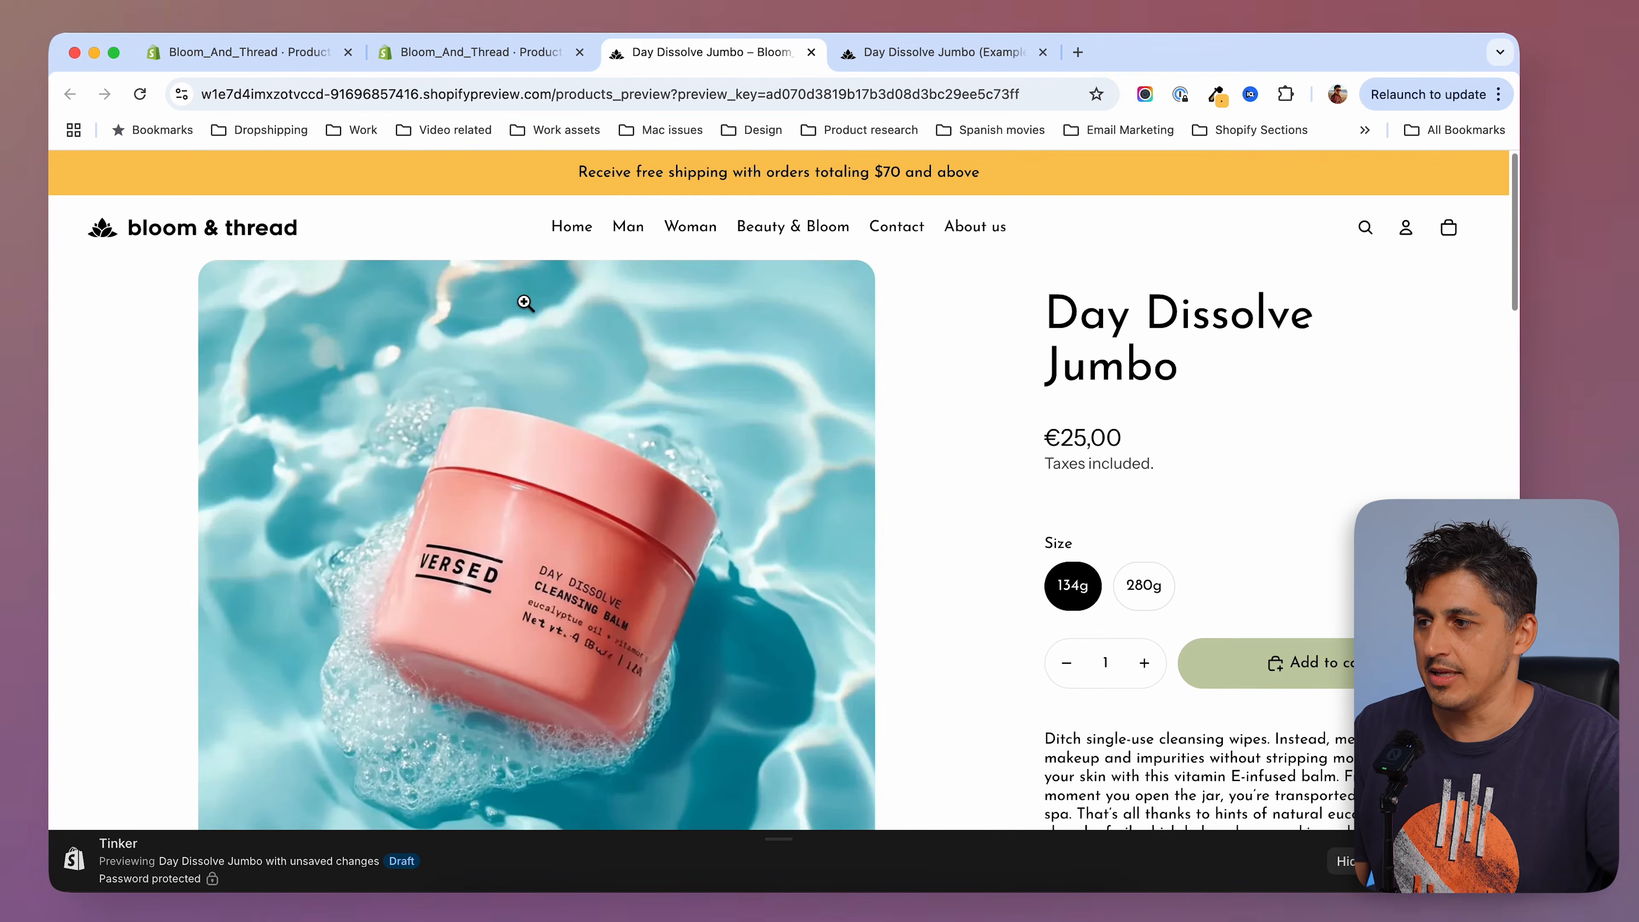
Look through the default Day Dissolve Jumbo page down to its customer reviews and footer, and return to the top.
scroll(1316, 576, "down", 6)
scroll(1303, 577, "down", 15)
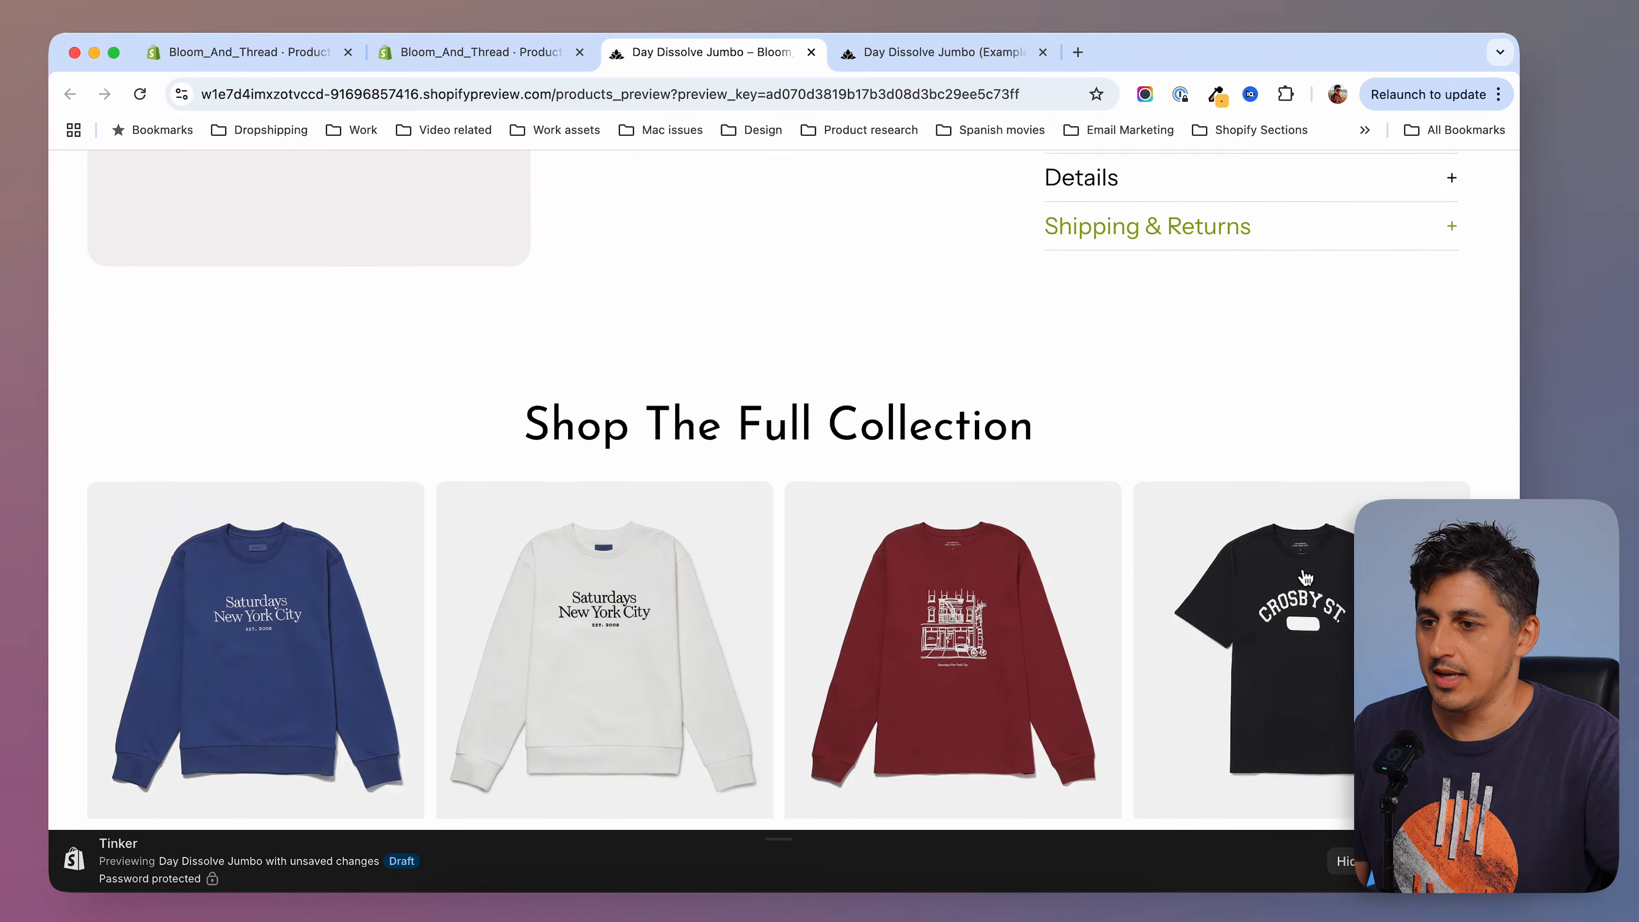
scroll(731, 406, "down", 8)
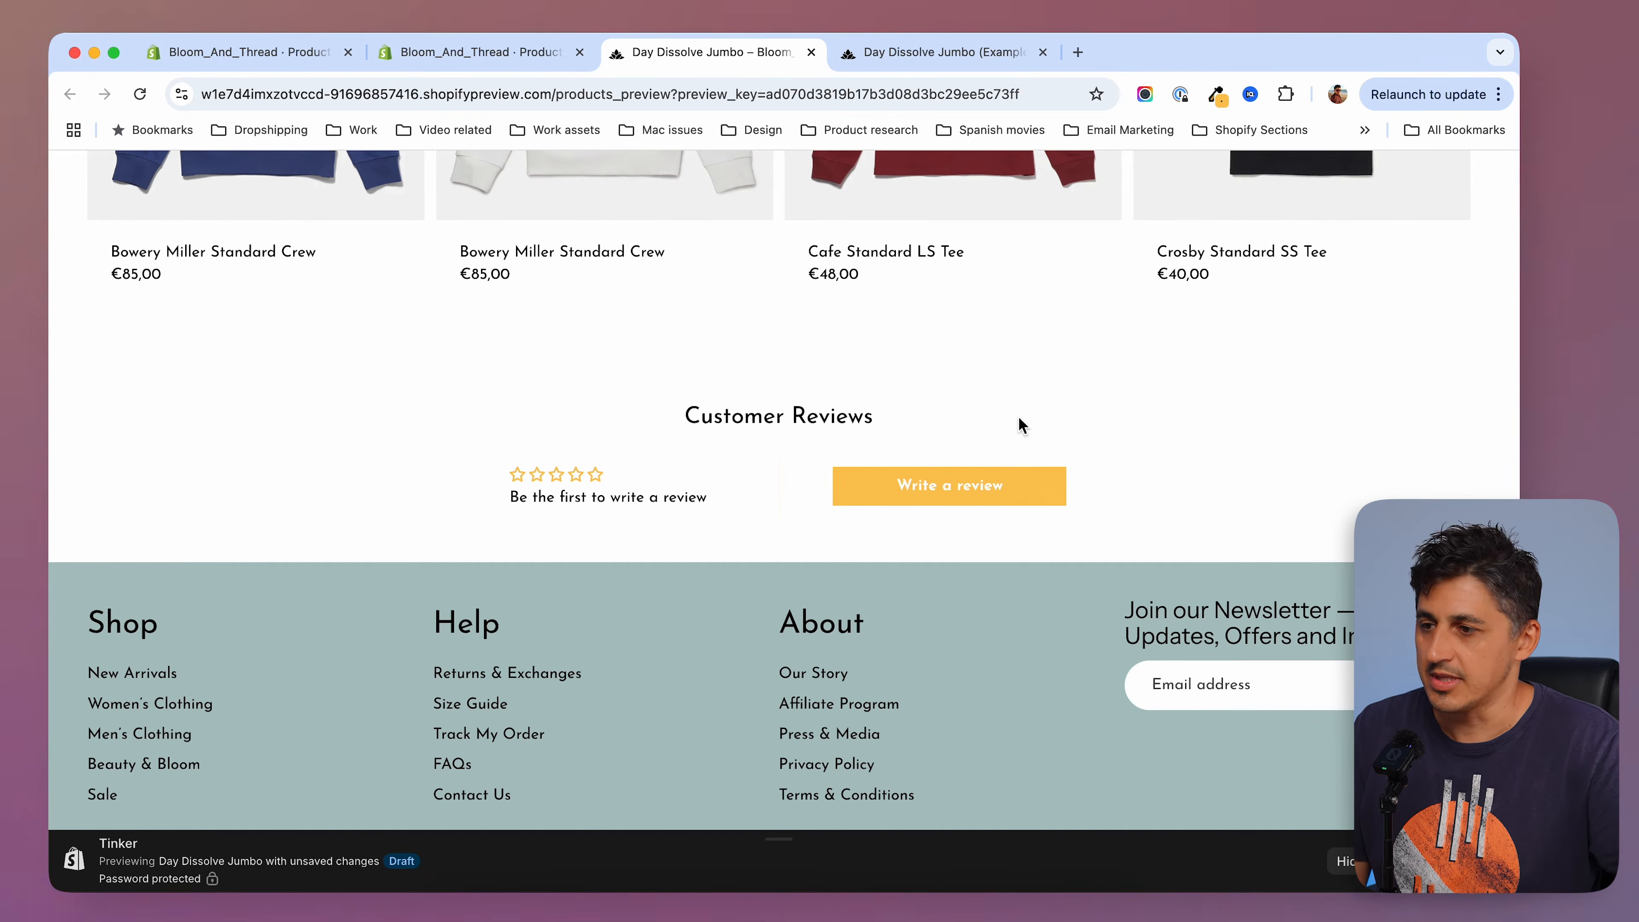
key("super+Up")
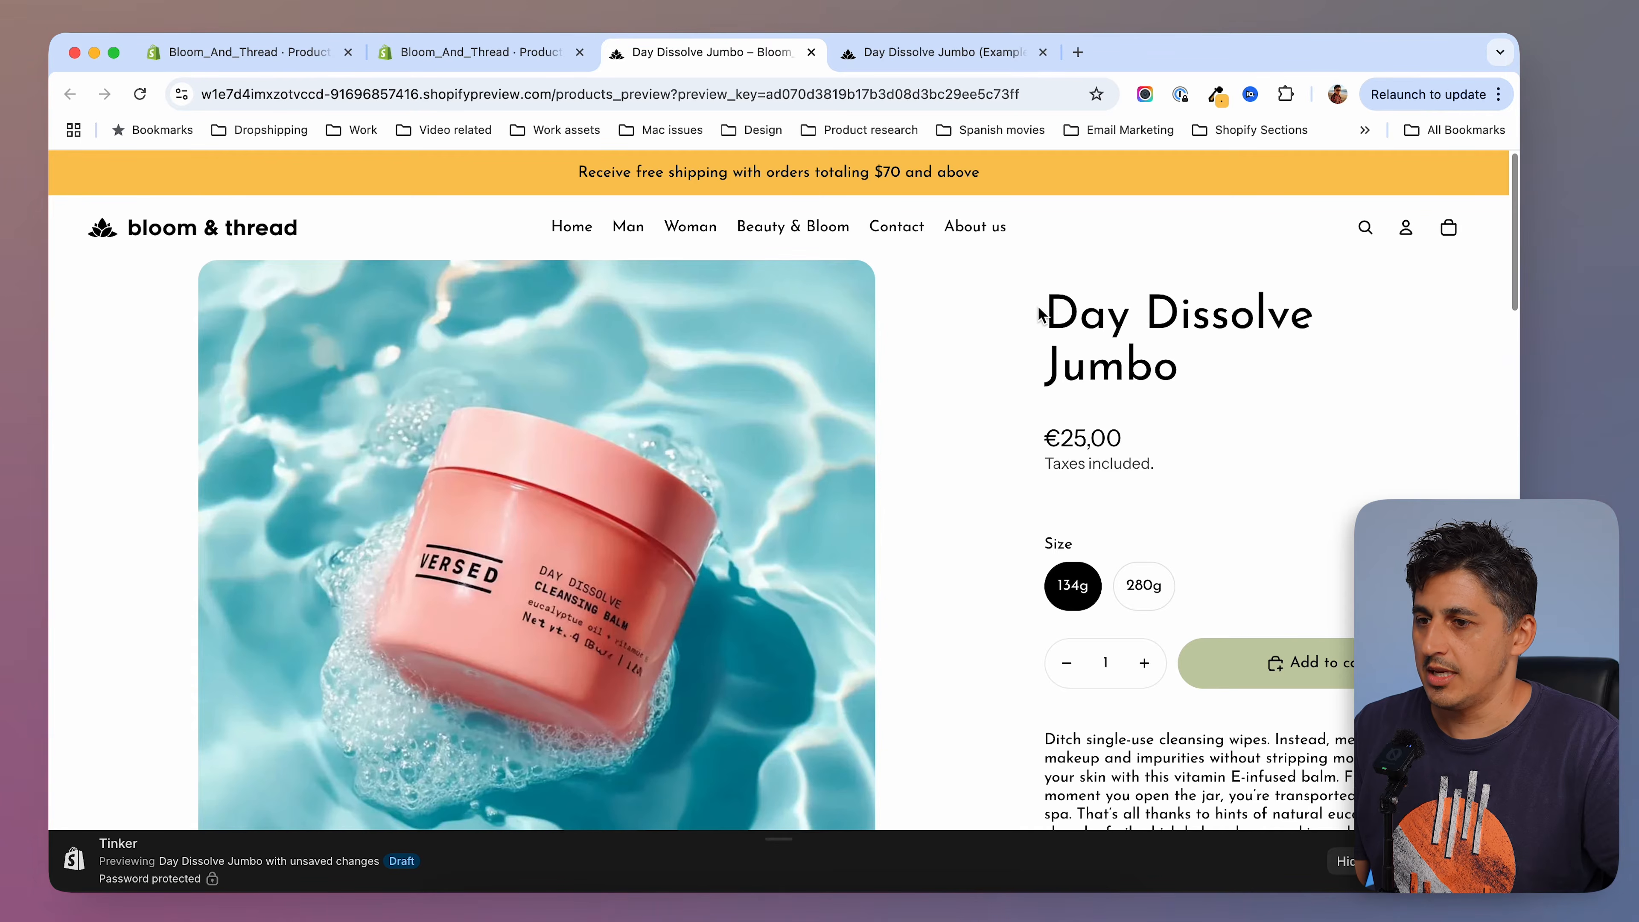
scroll(1355, 418, "down", 5)
scroll(1021, 450, "up", 8)
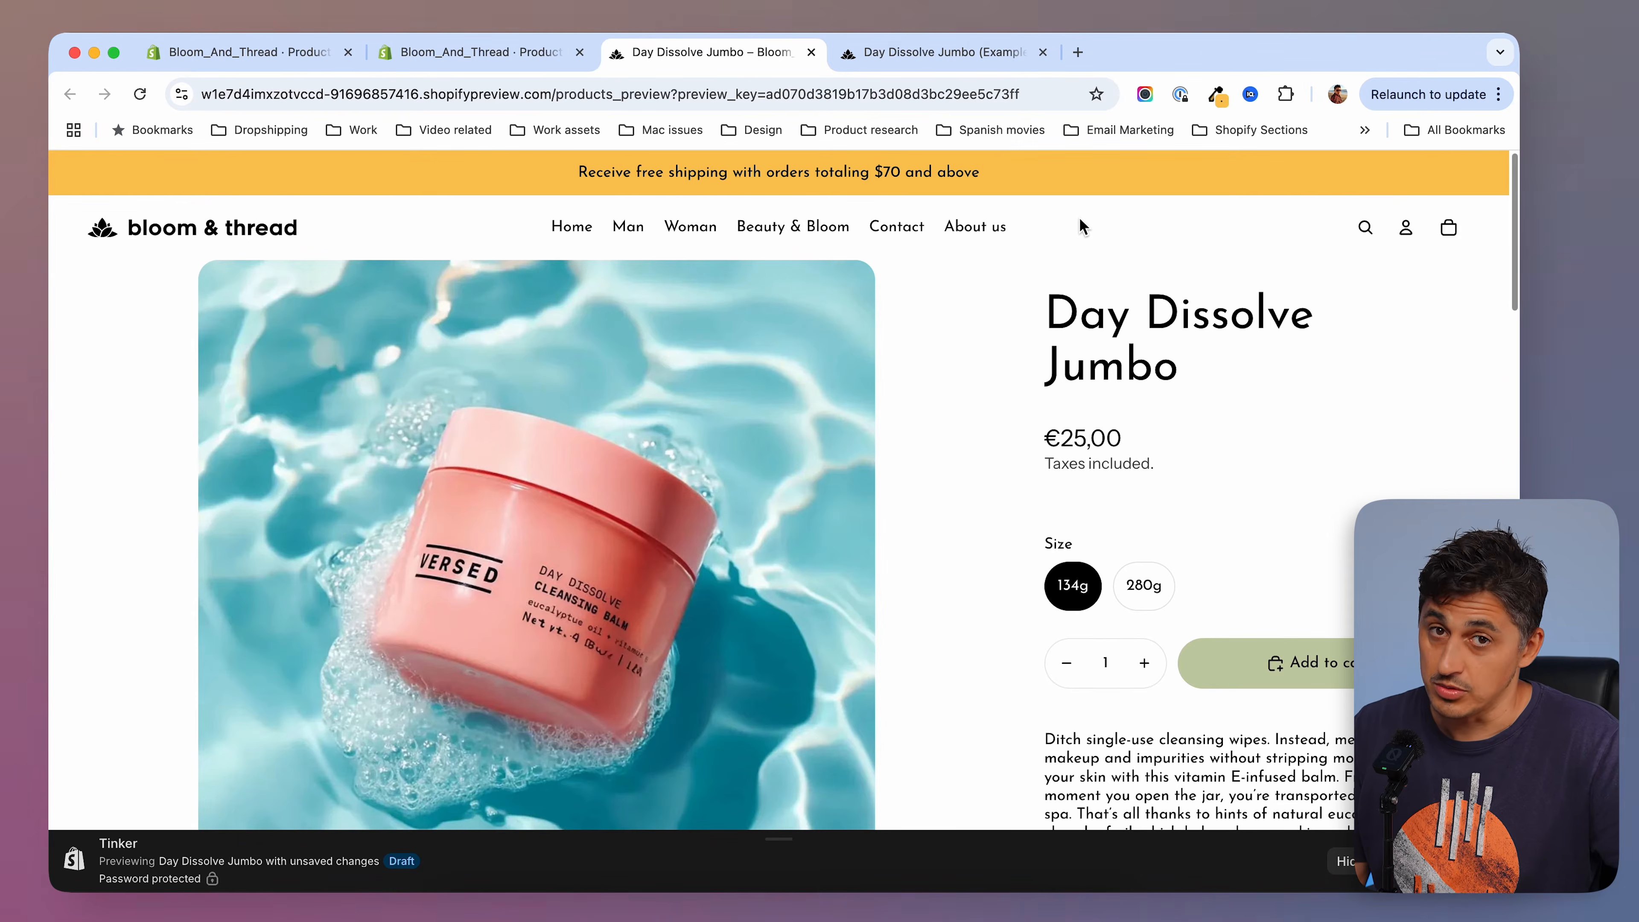
Look at the example landing page's top with its cart closed and switch back to the default product page.
left_click(894, 52)
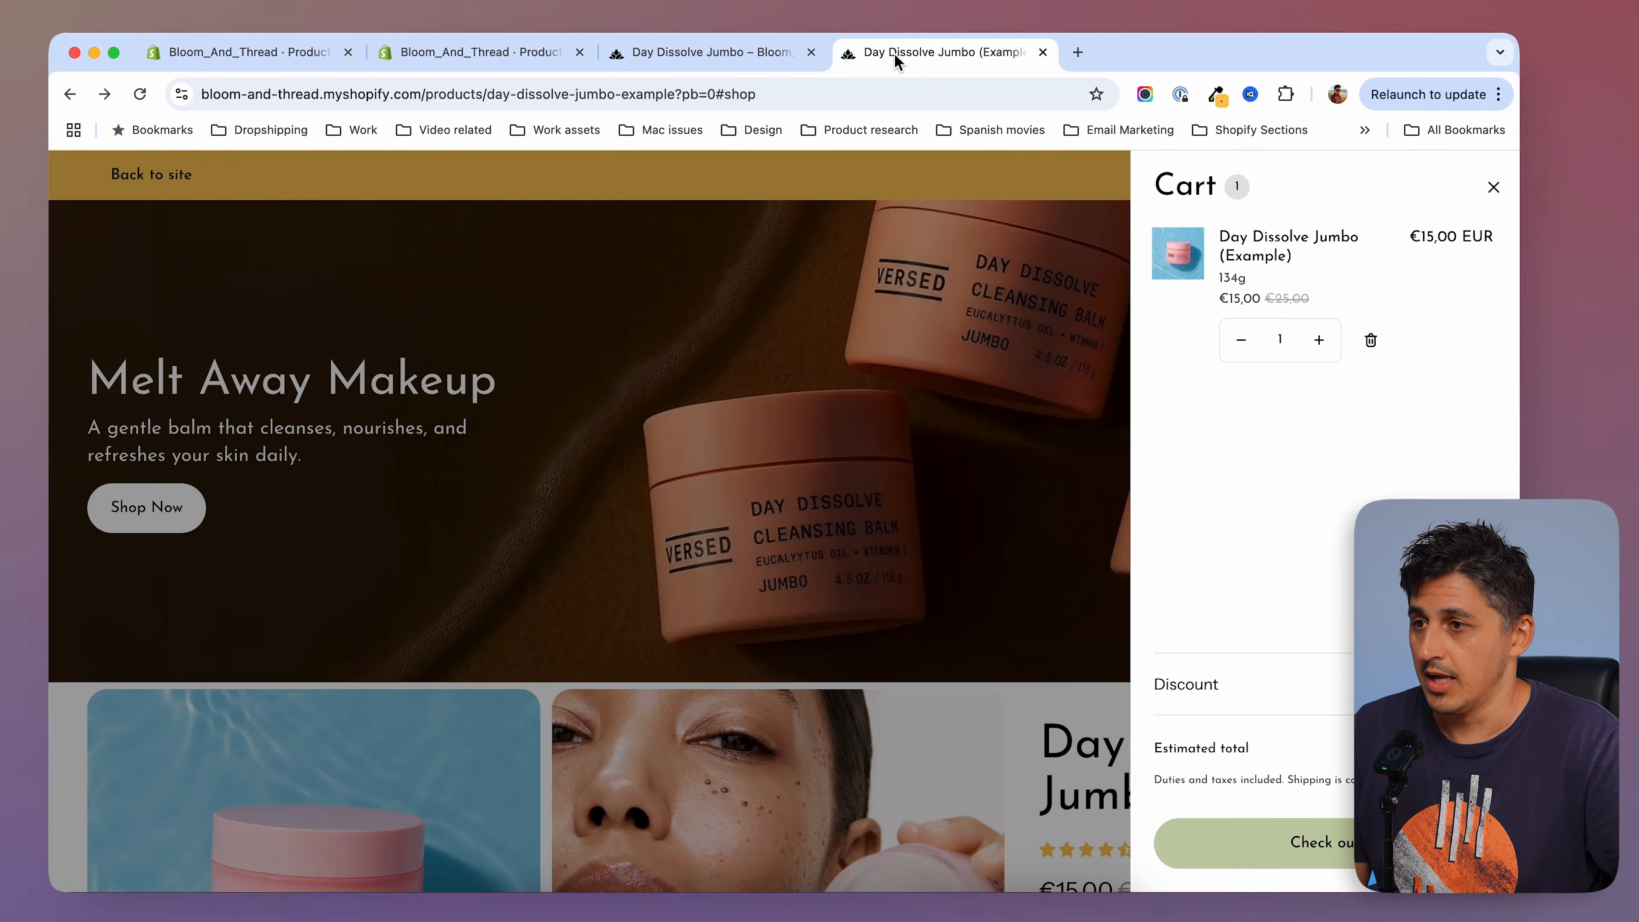
left_click(809, 224)
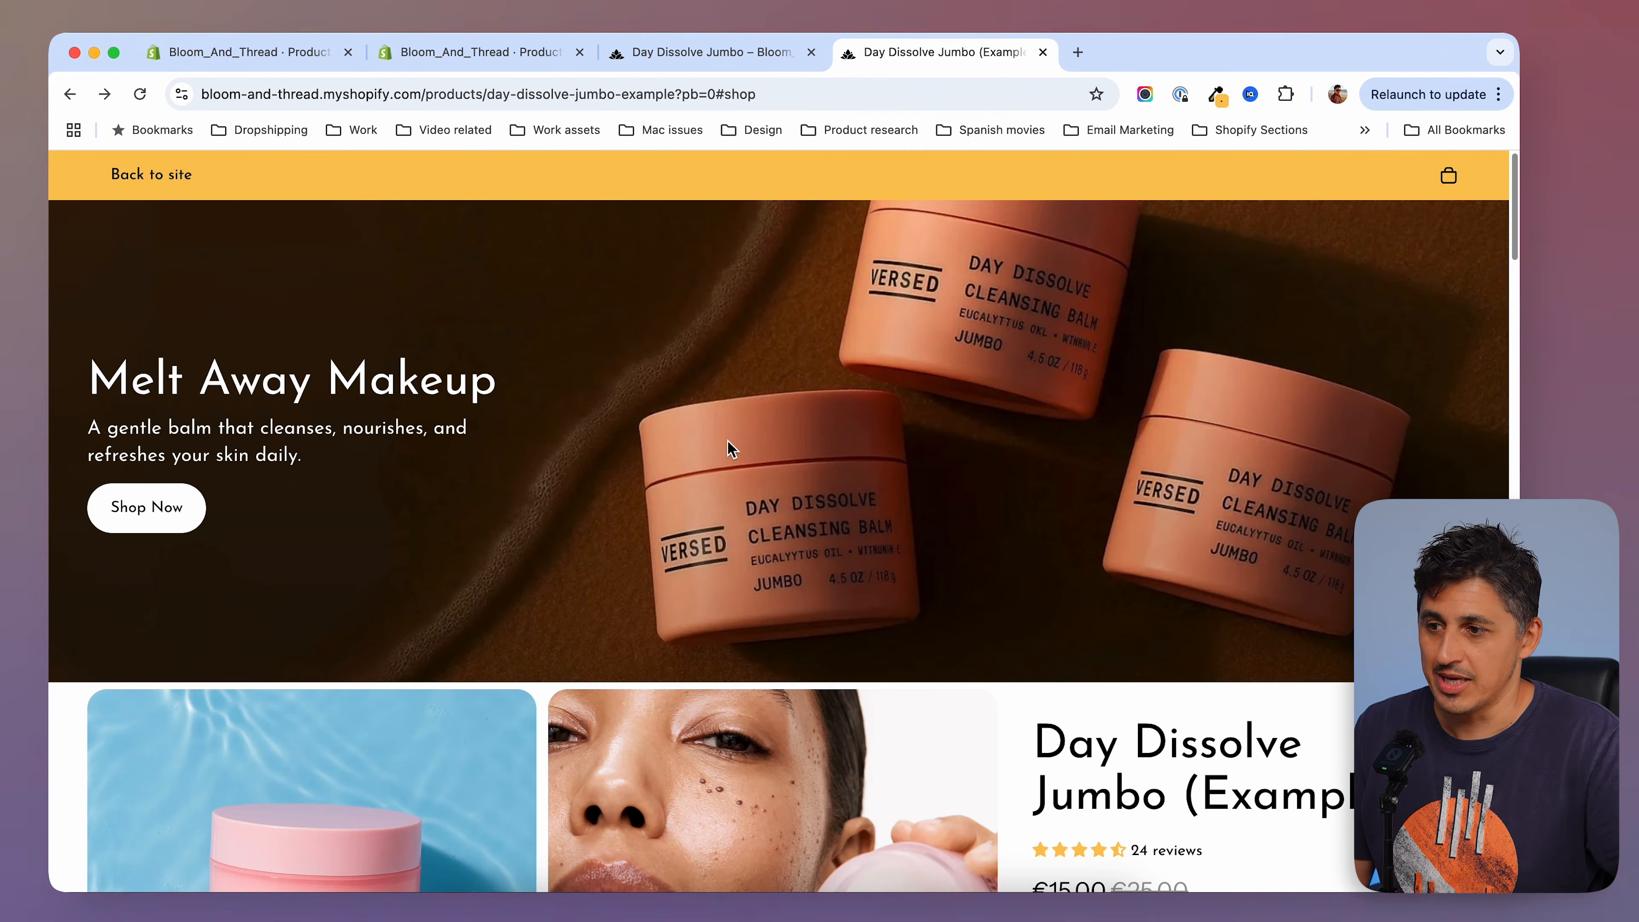
key("ctrl+shift+Tab")
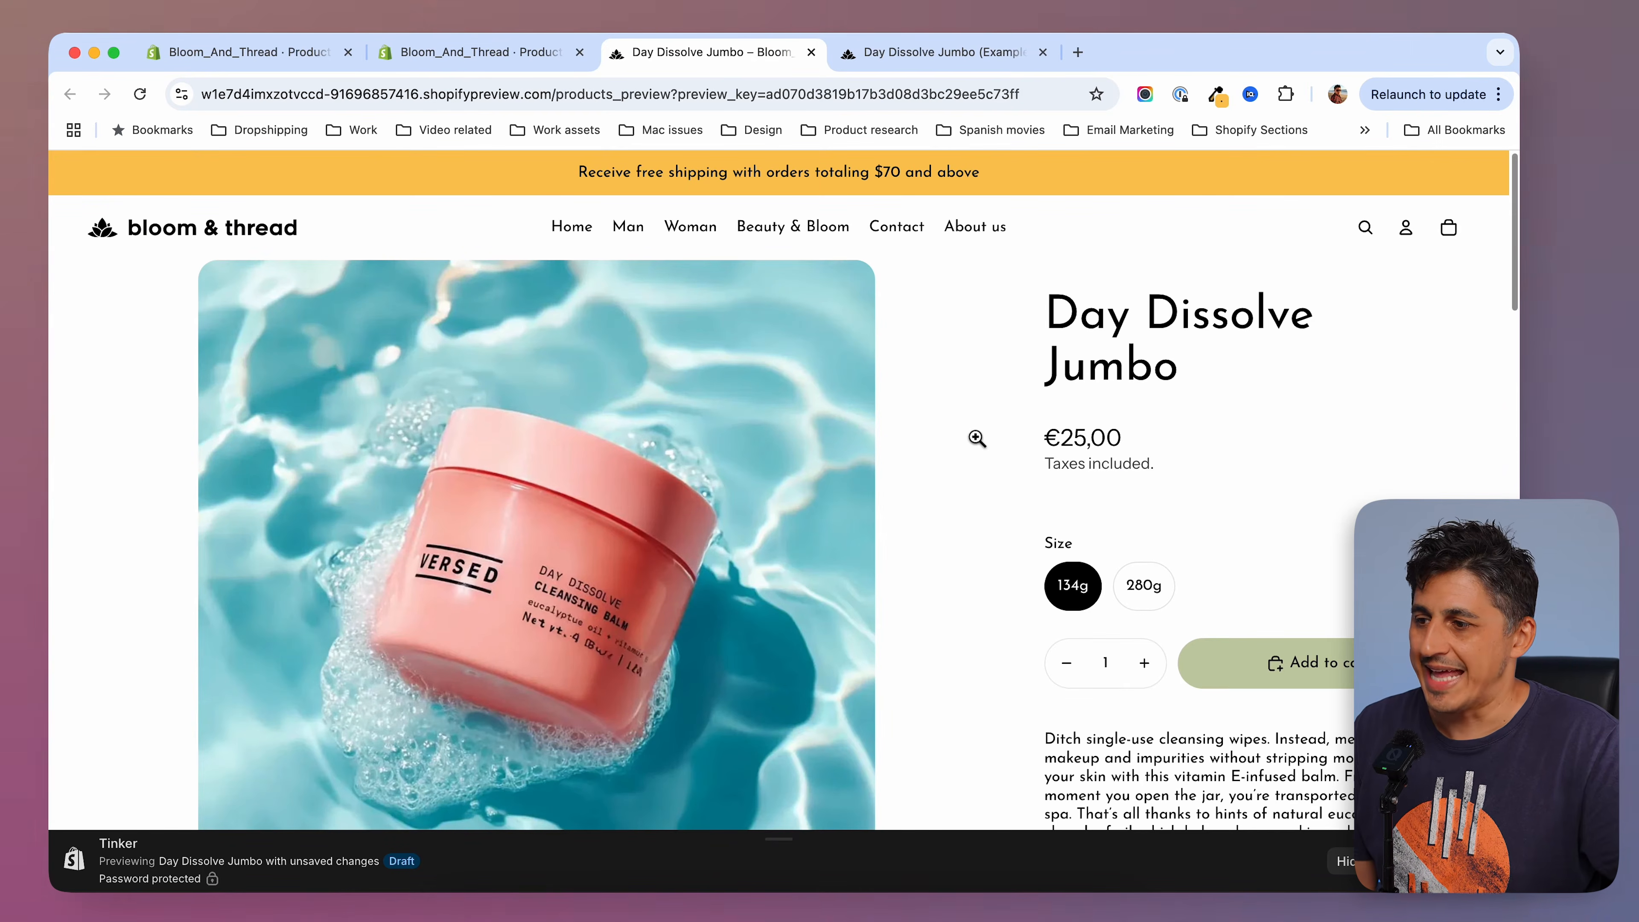
Examine the default product page's images, description, feature icons and Shop The Full Collection section.
scroll(981, 417, "down", 3)
scroll(1026, 407, "down", 10)
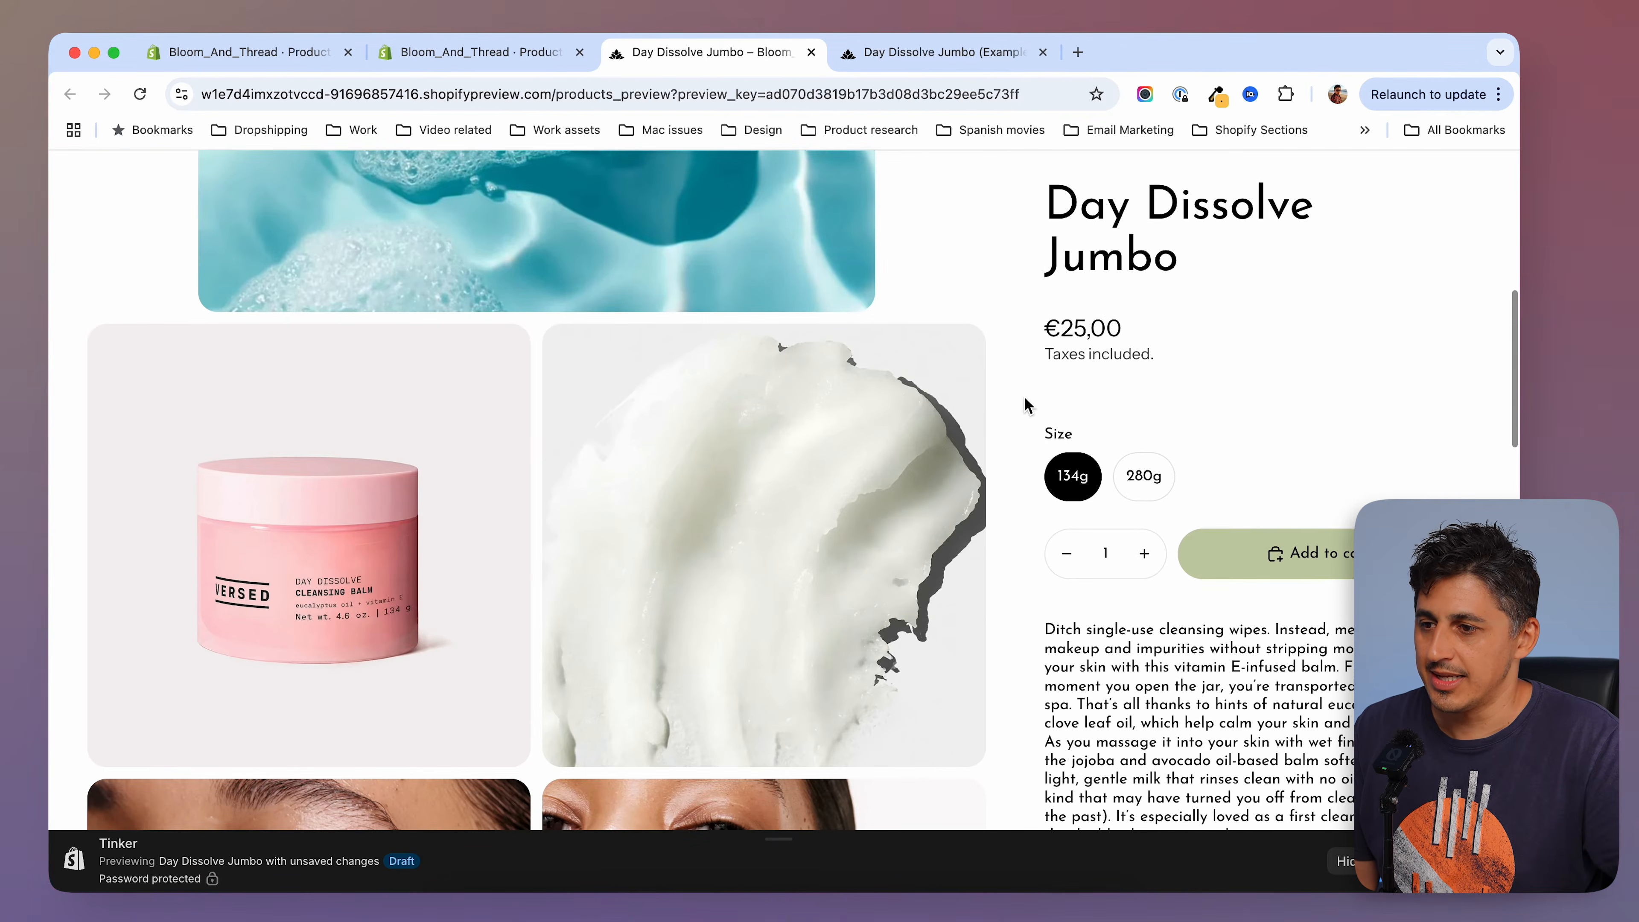
scroll(1006, 400, "down", 10)
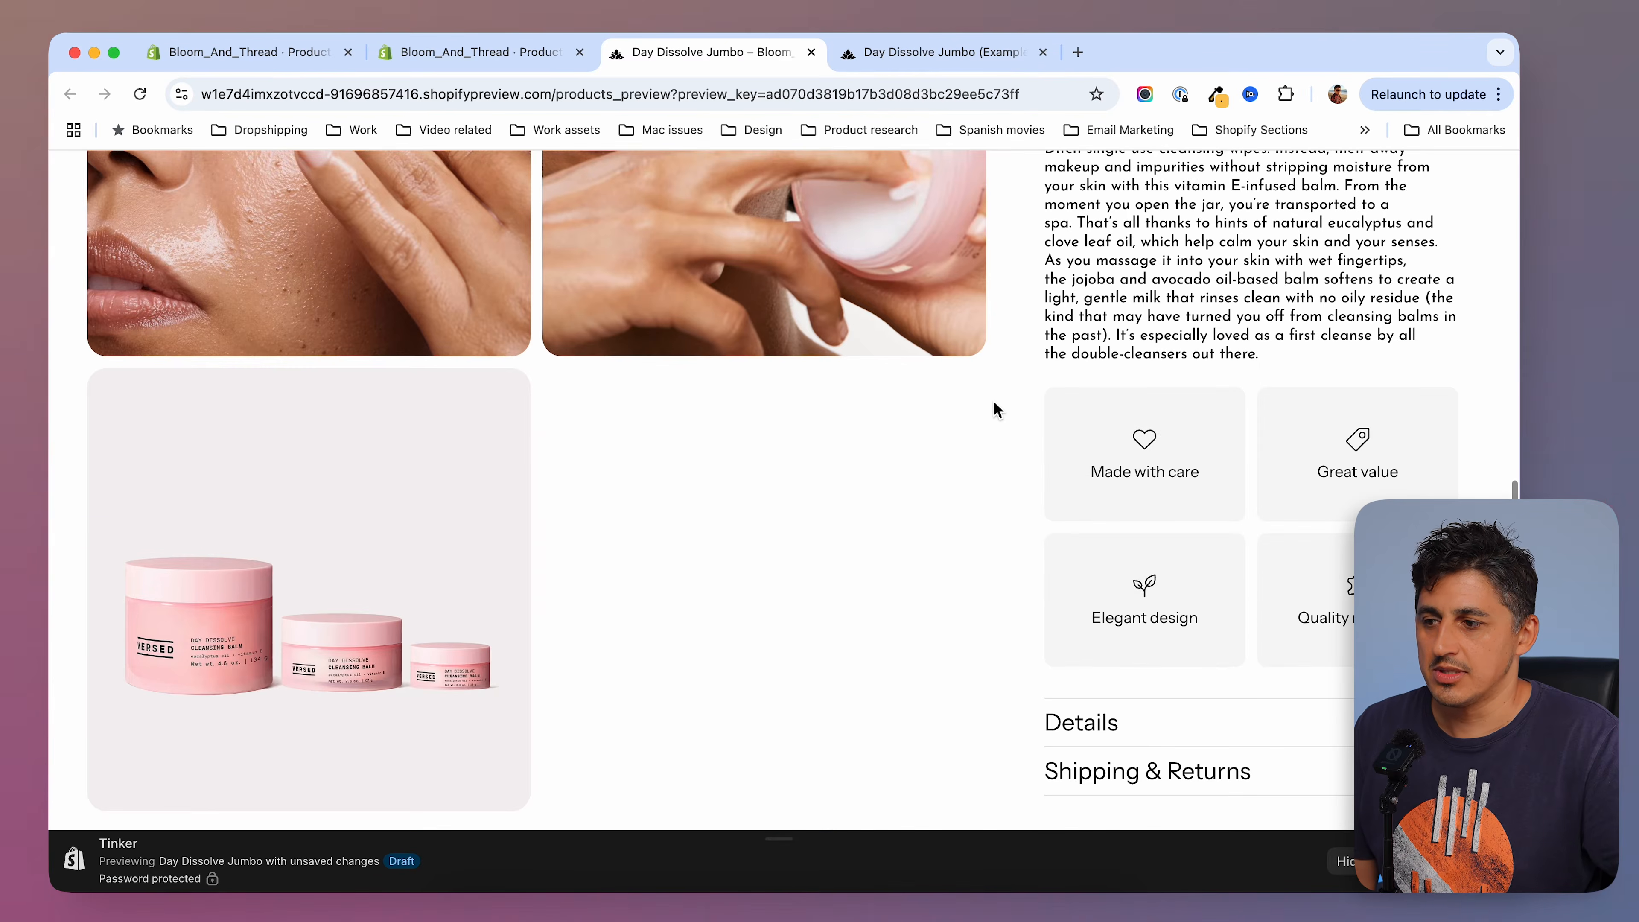
scroll(992, 397, "down", 3)
scroll(994, 400, "down", 1)
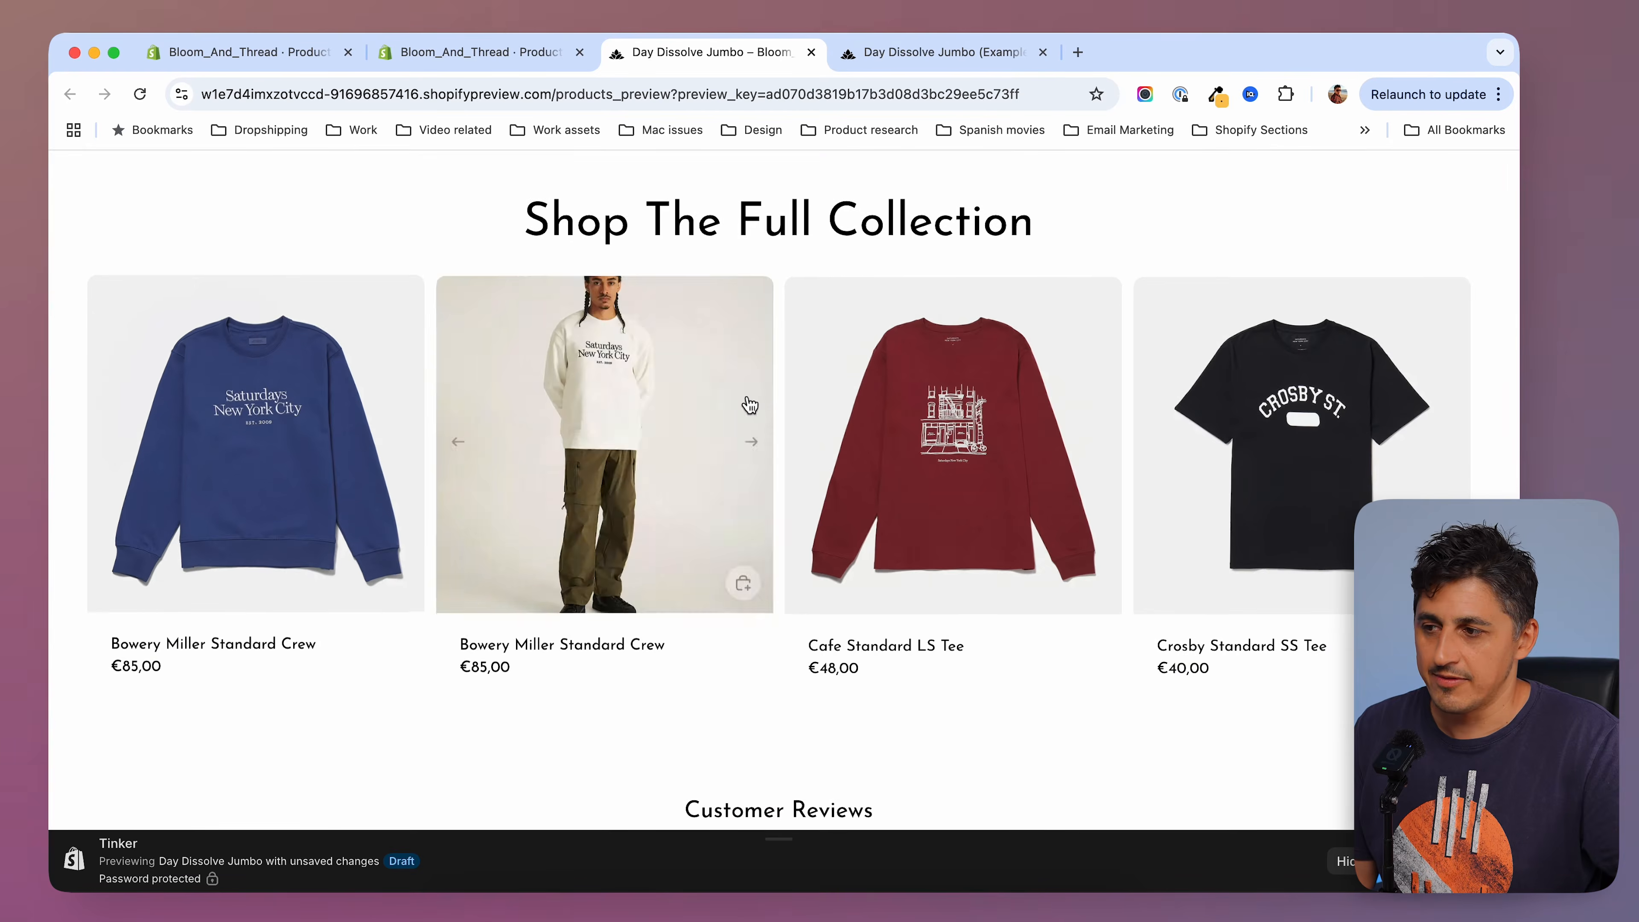
Open the white Bowery Miller Standard Crew from the collection section and go back to the top of the Day Dissolve Jumbo page.
left_click(684, 396)
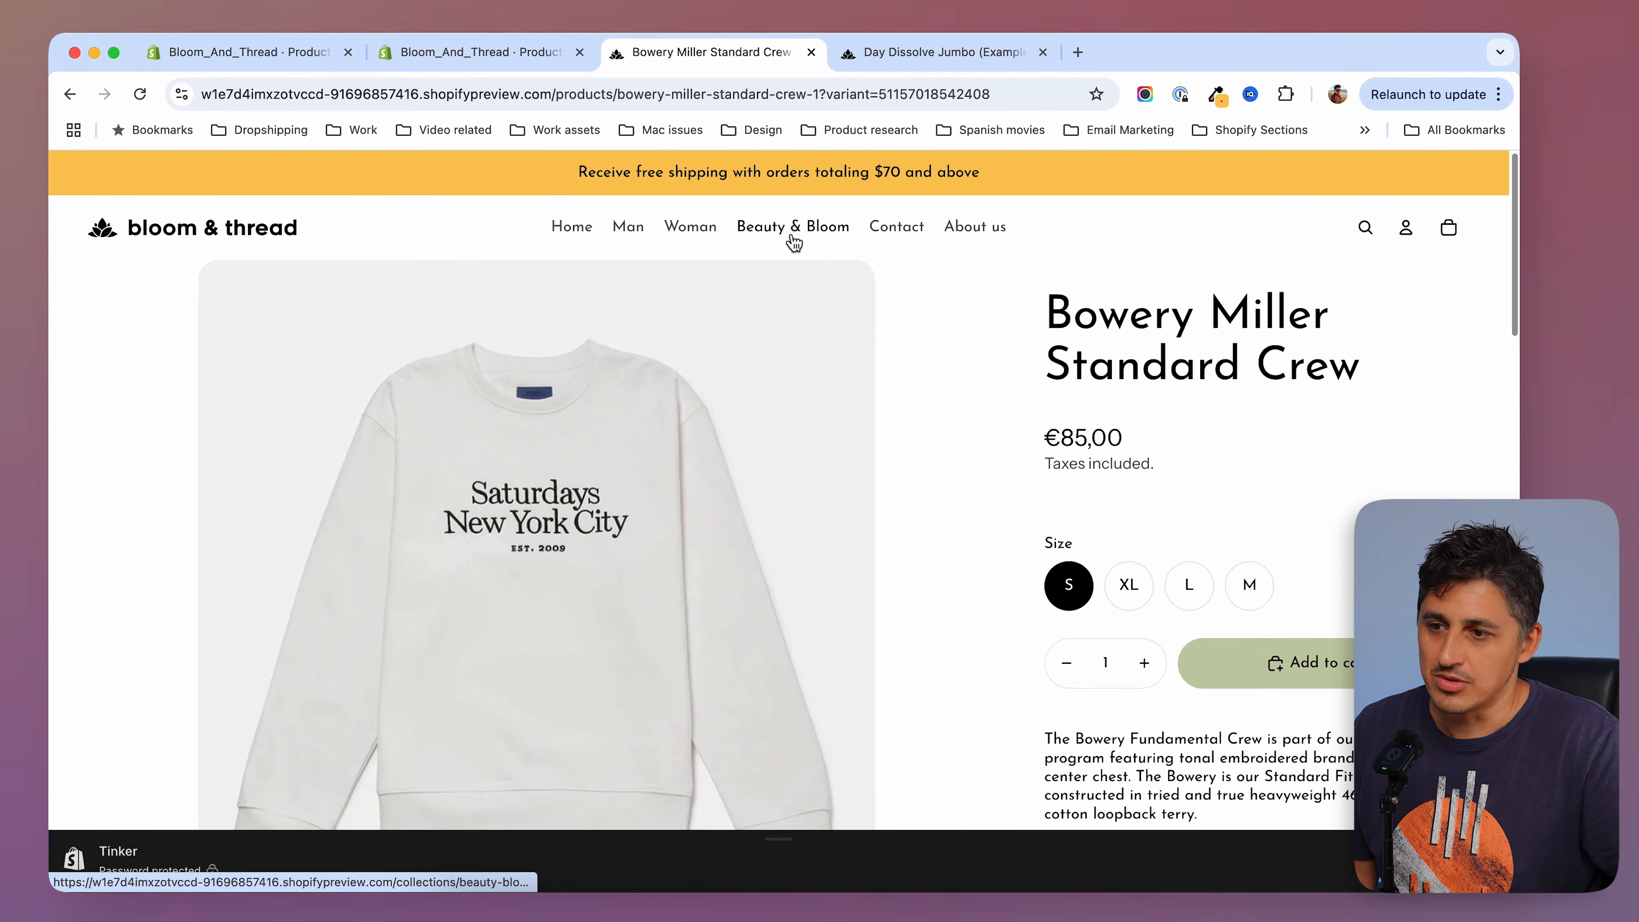
left_click(67, 93)
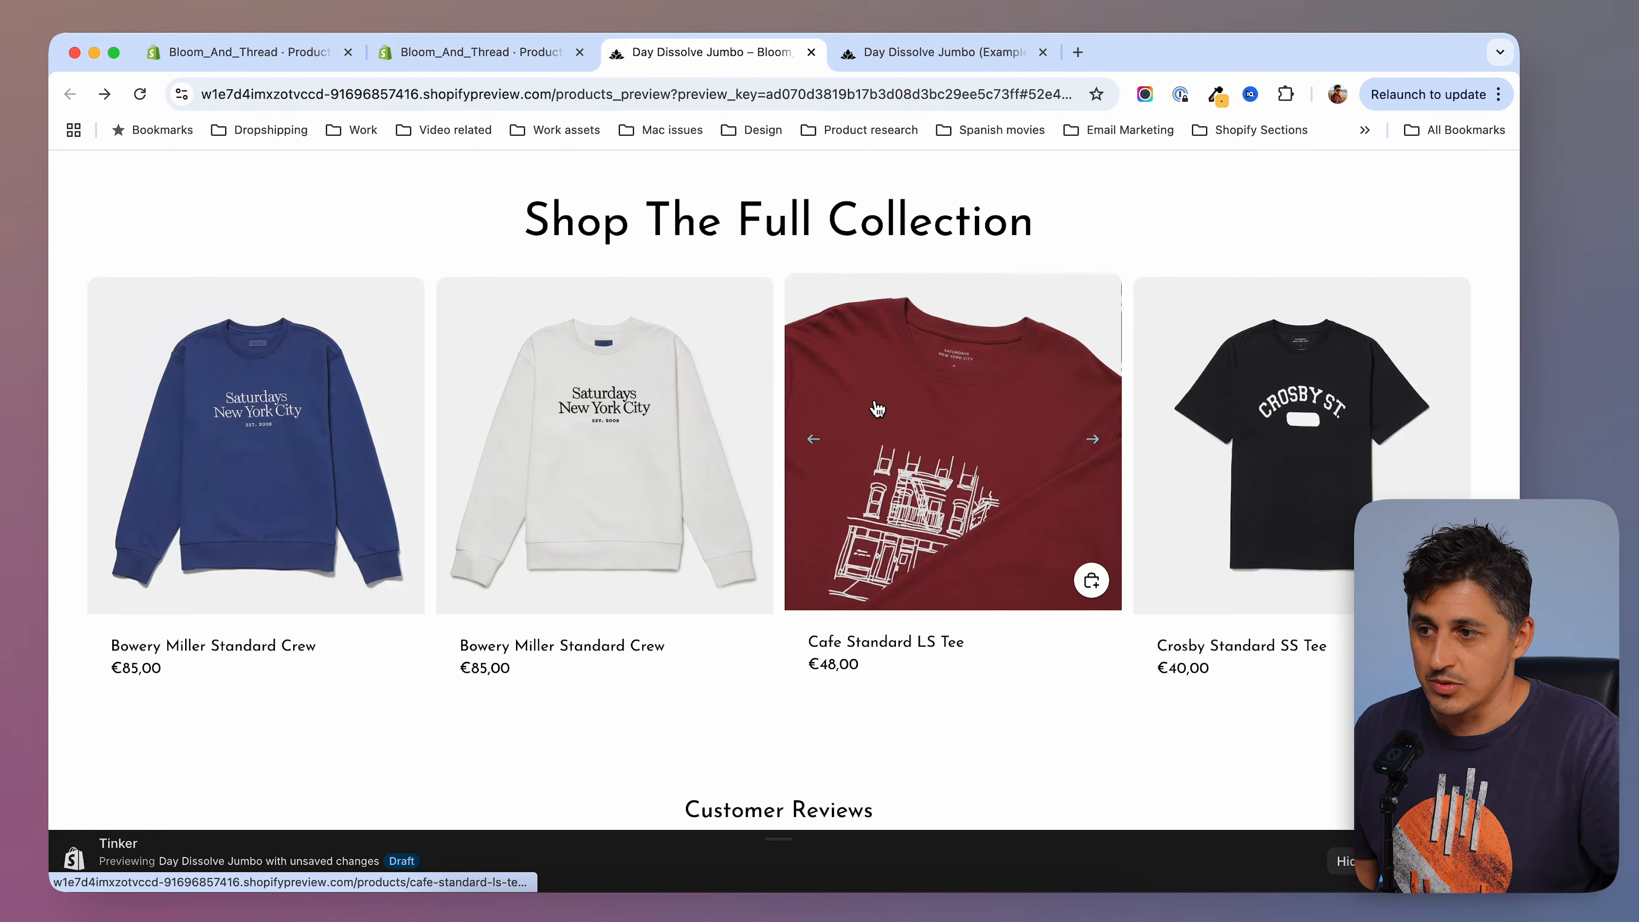
scroll(878, 409, "up", 15)
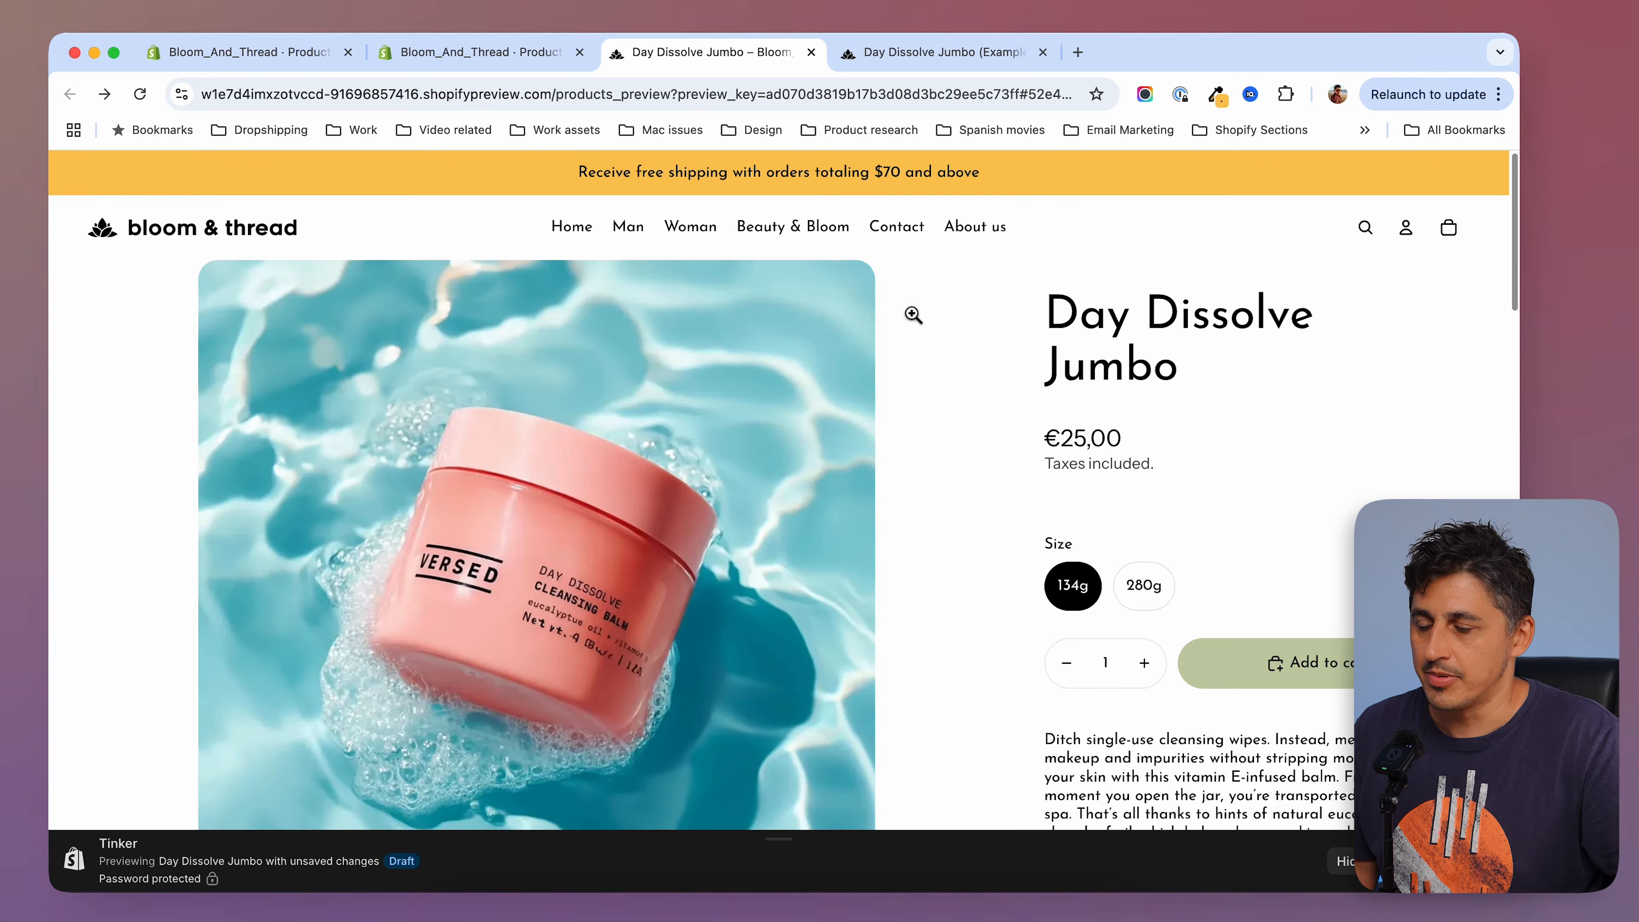
Look over the upper part of the example landing page once more and return to the default product page.
left_click(941, 52)
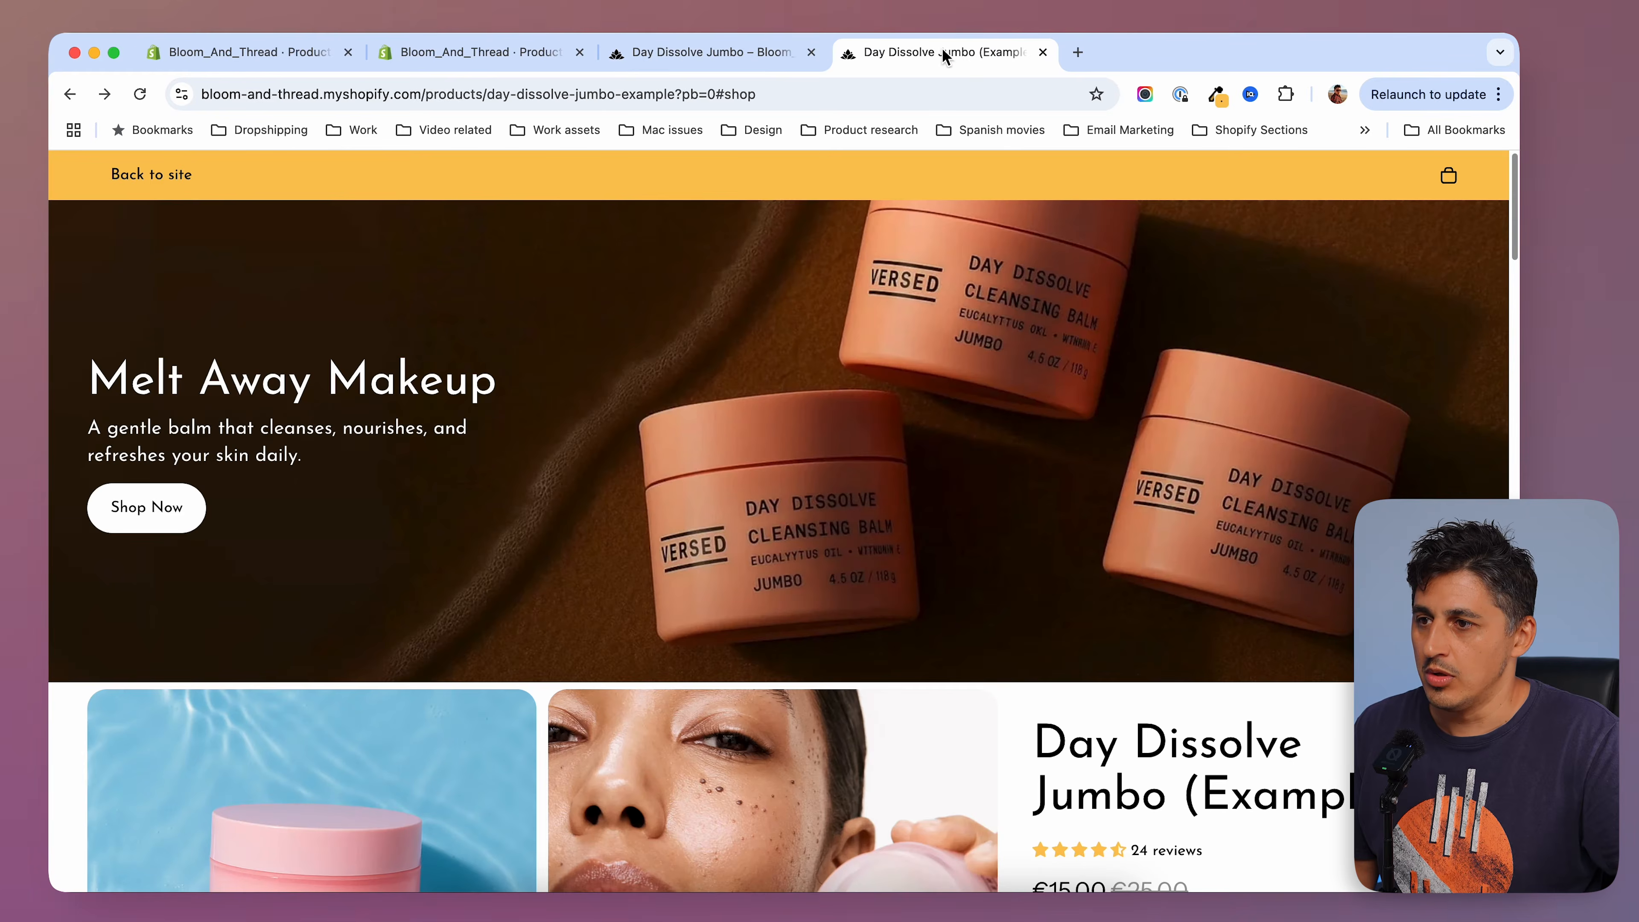
scroll(755, 407, "down", 10)
scroll(755, 407, "up", 10)
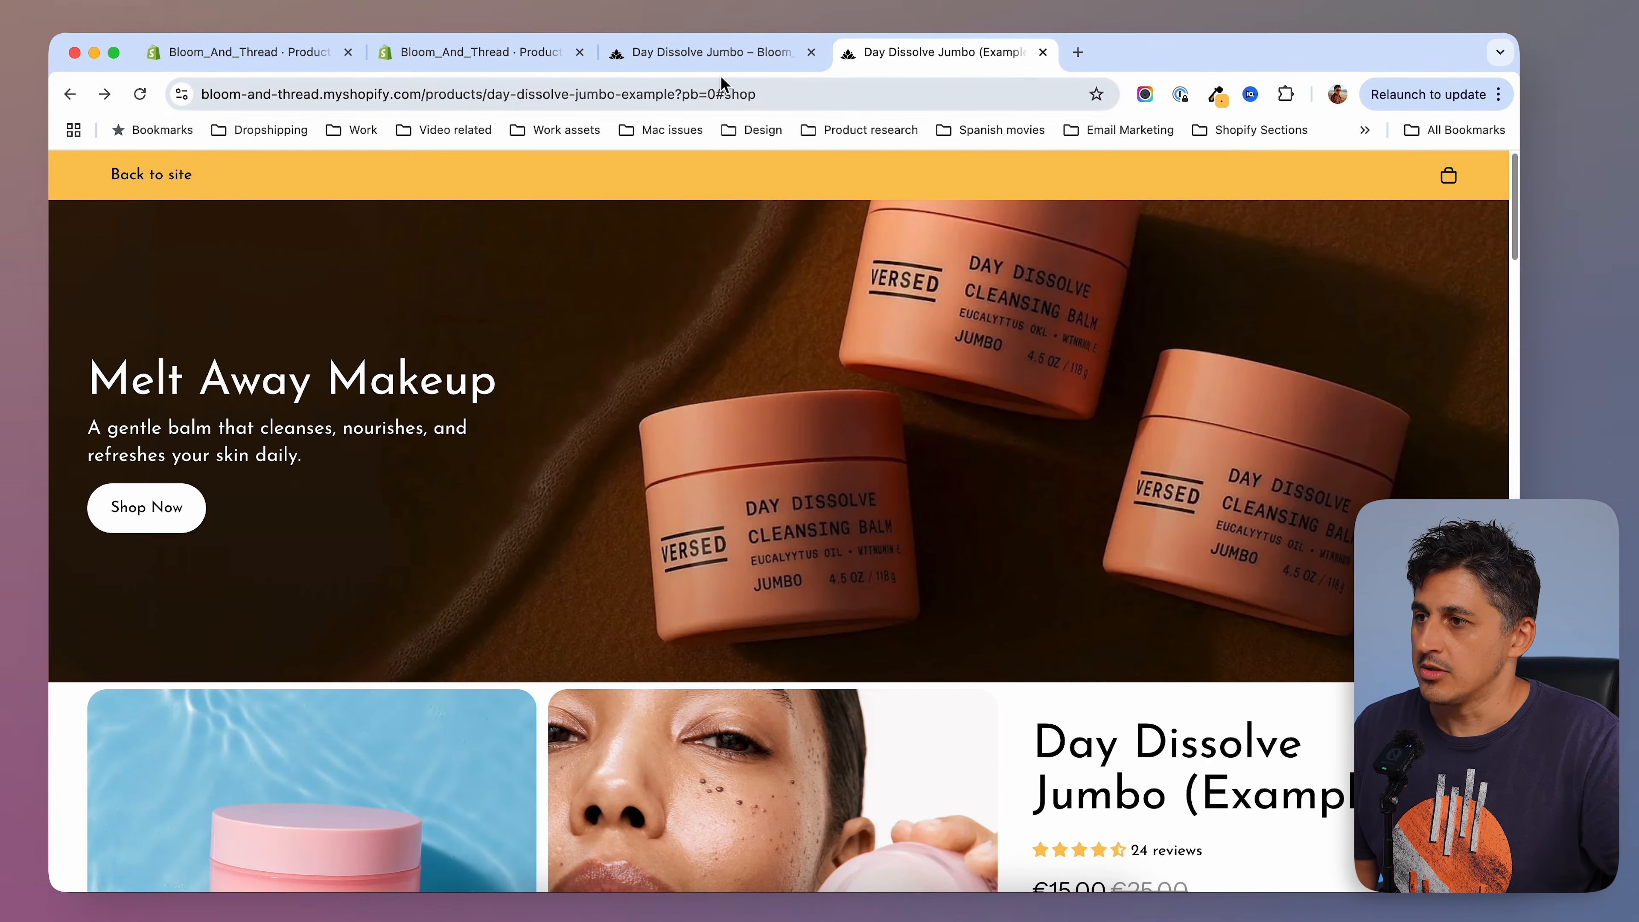
left_click(723, 52)
Duplicate the Day Dissolve Jumbo product in the Shopify admin as "Day Dissolve Jumbo (Sale)" with its status set as active.
left_click(512, 55)
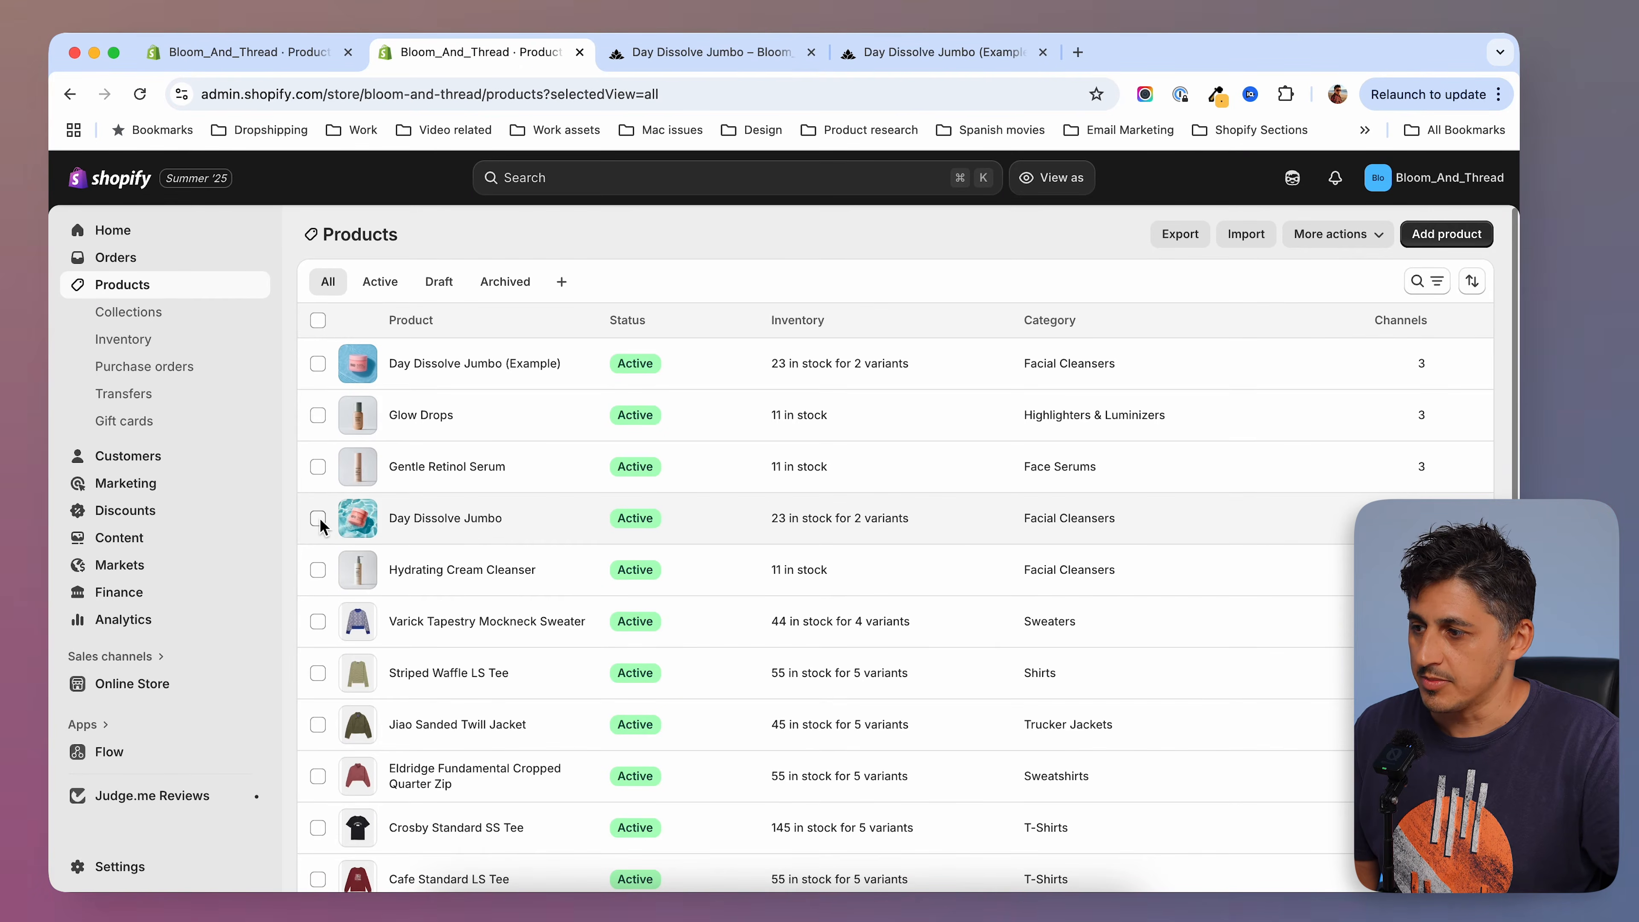
left_click(445, 518)
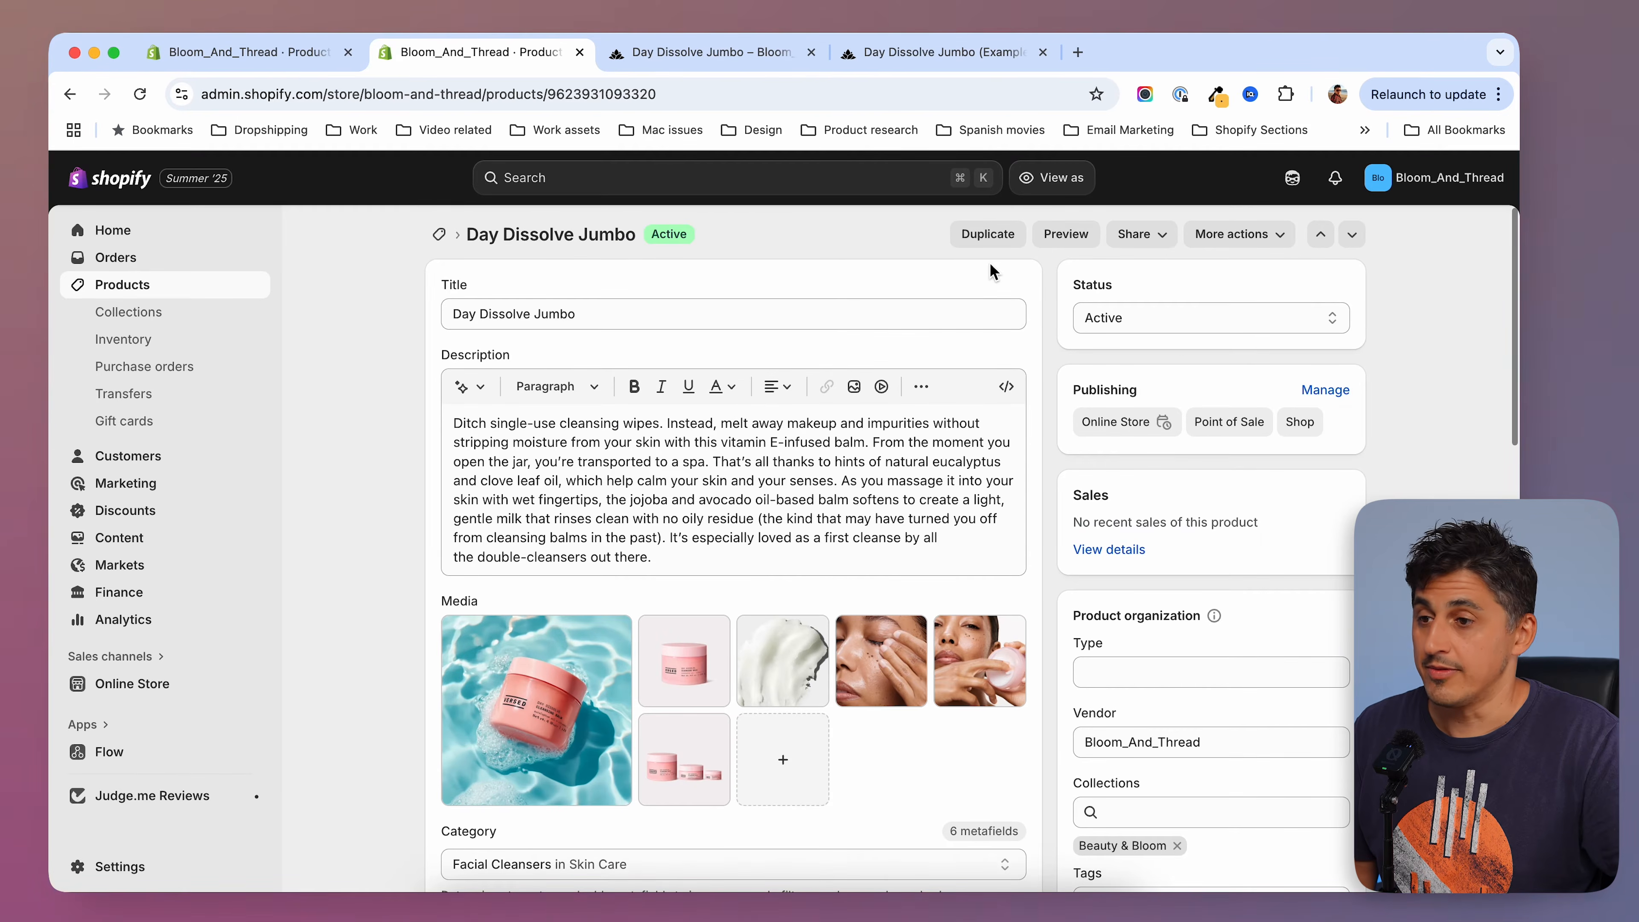
left_click(988, 235)
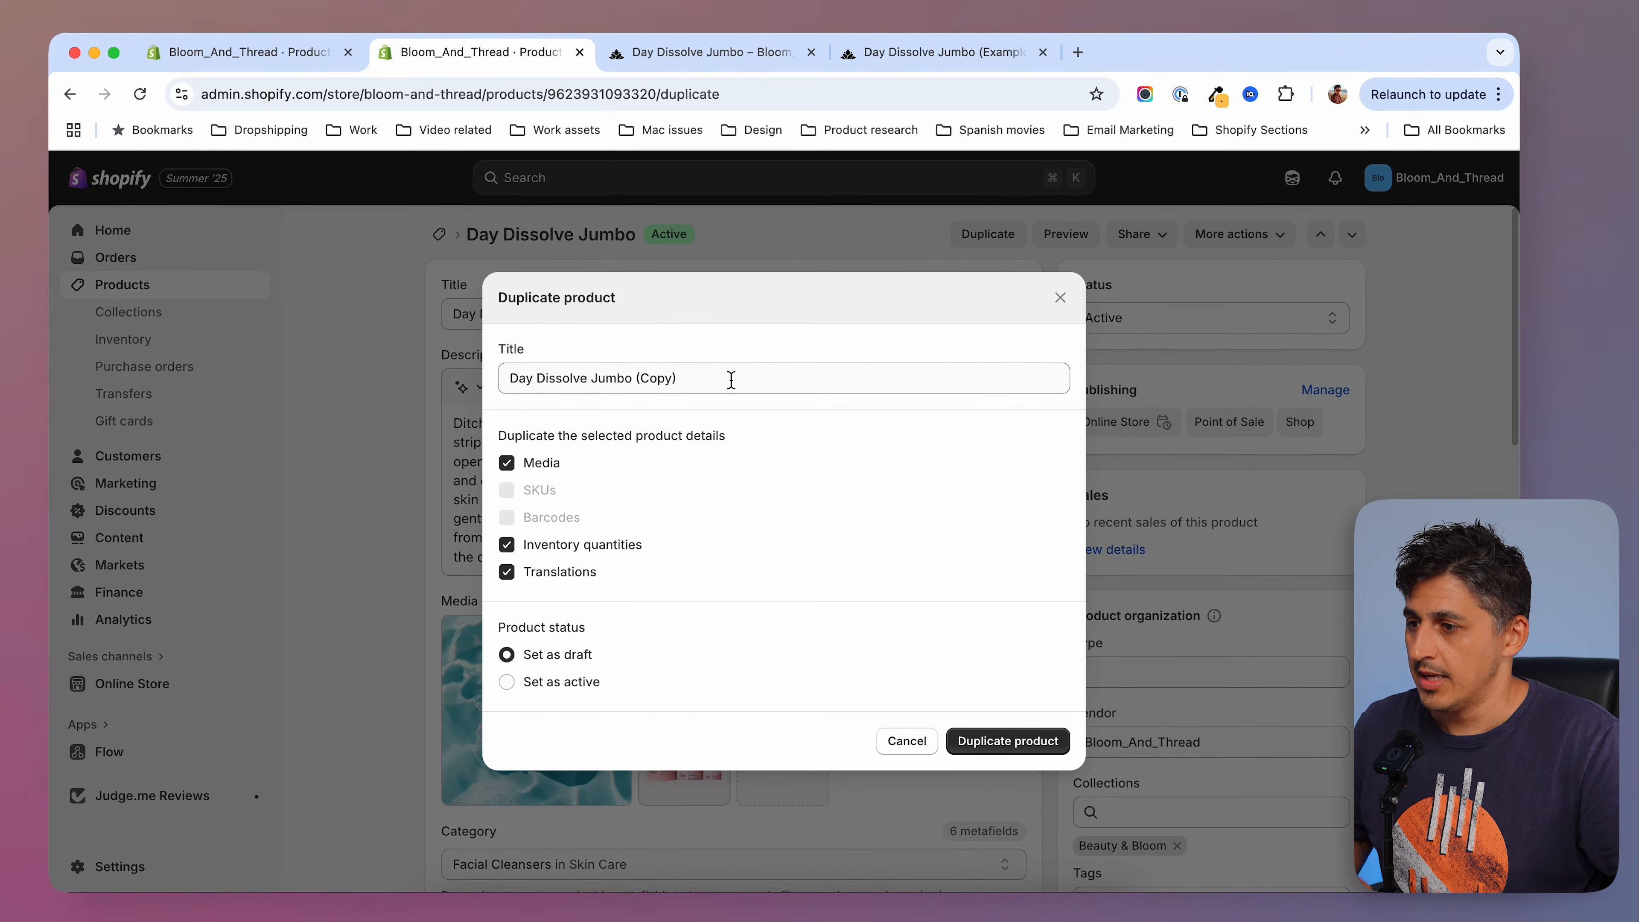
left_click(795, 380)
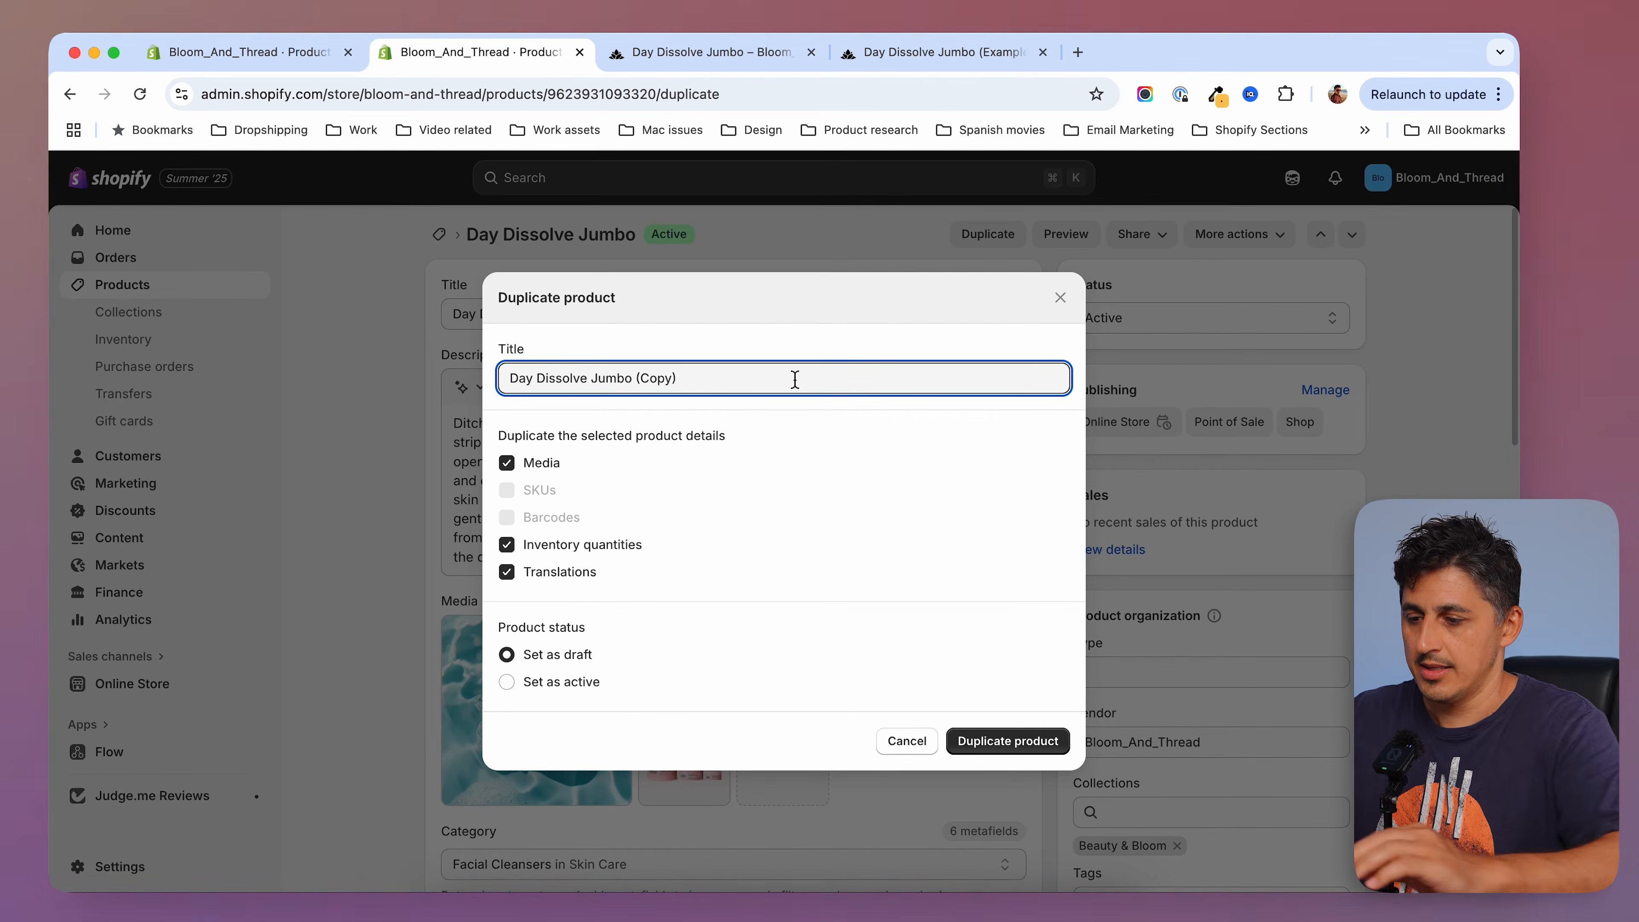
key("Left")
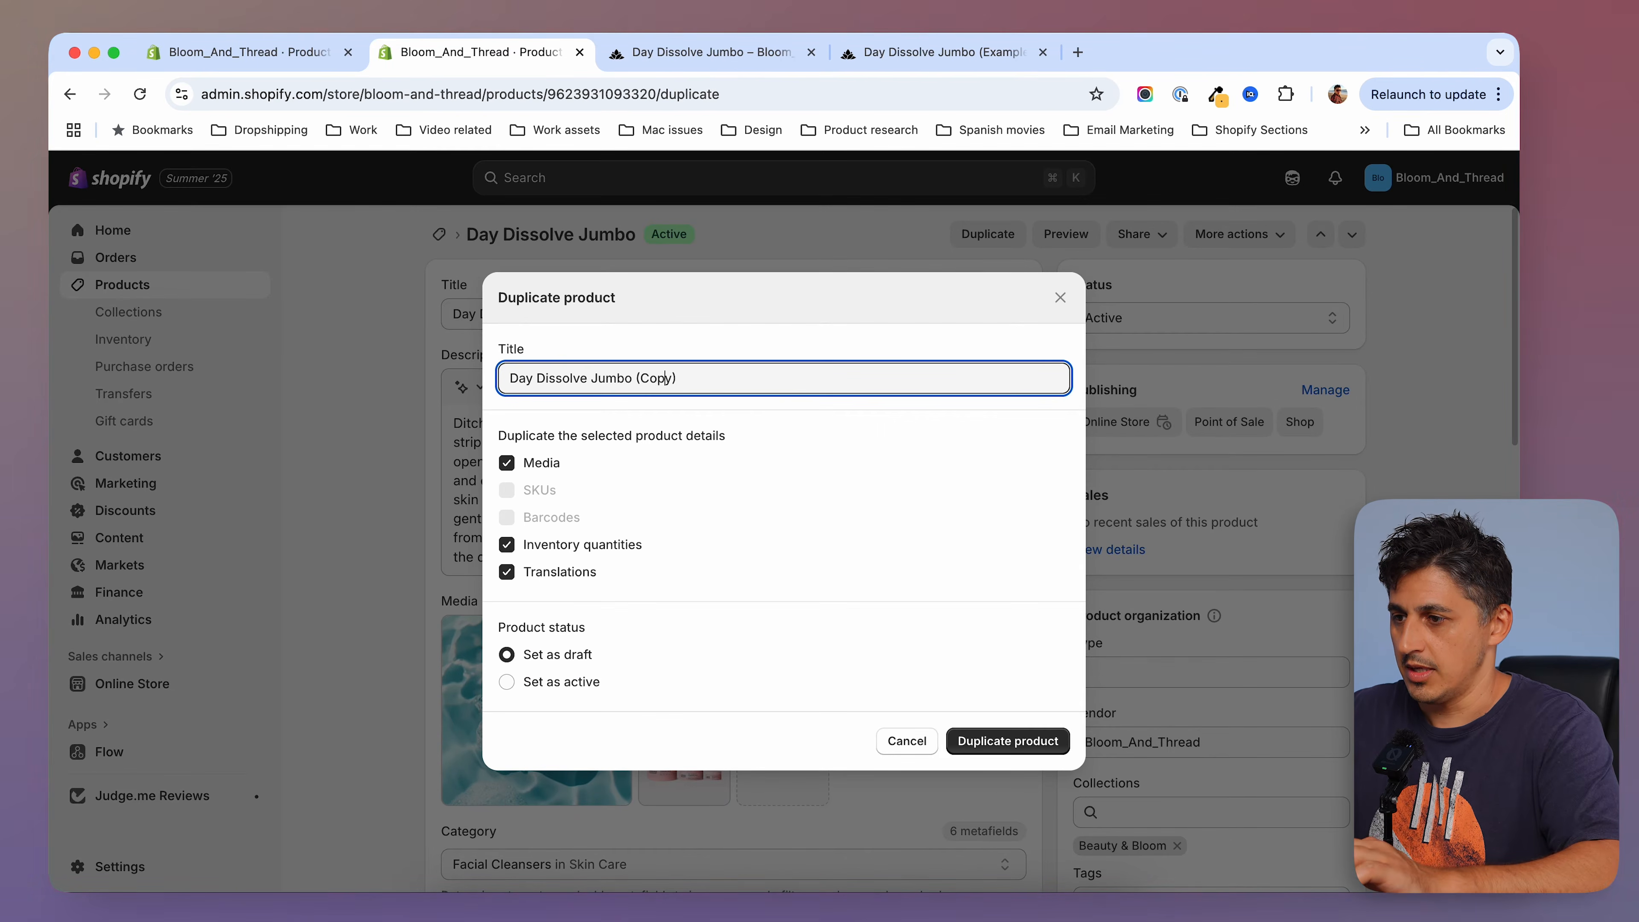
type("Sale")
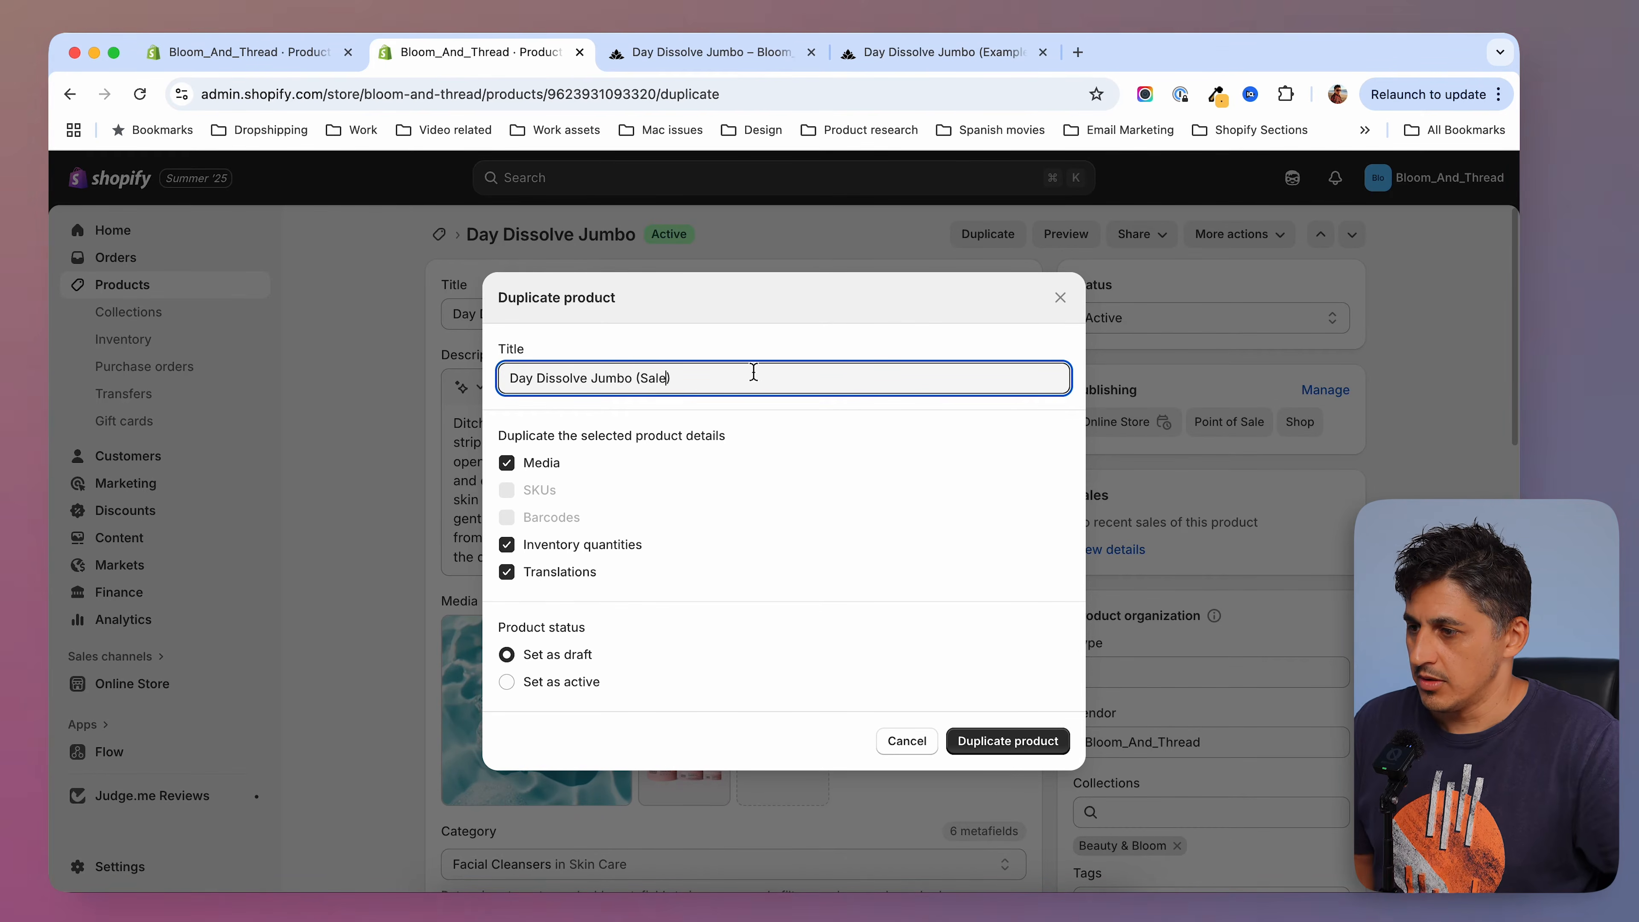
left_click(508, 686)
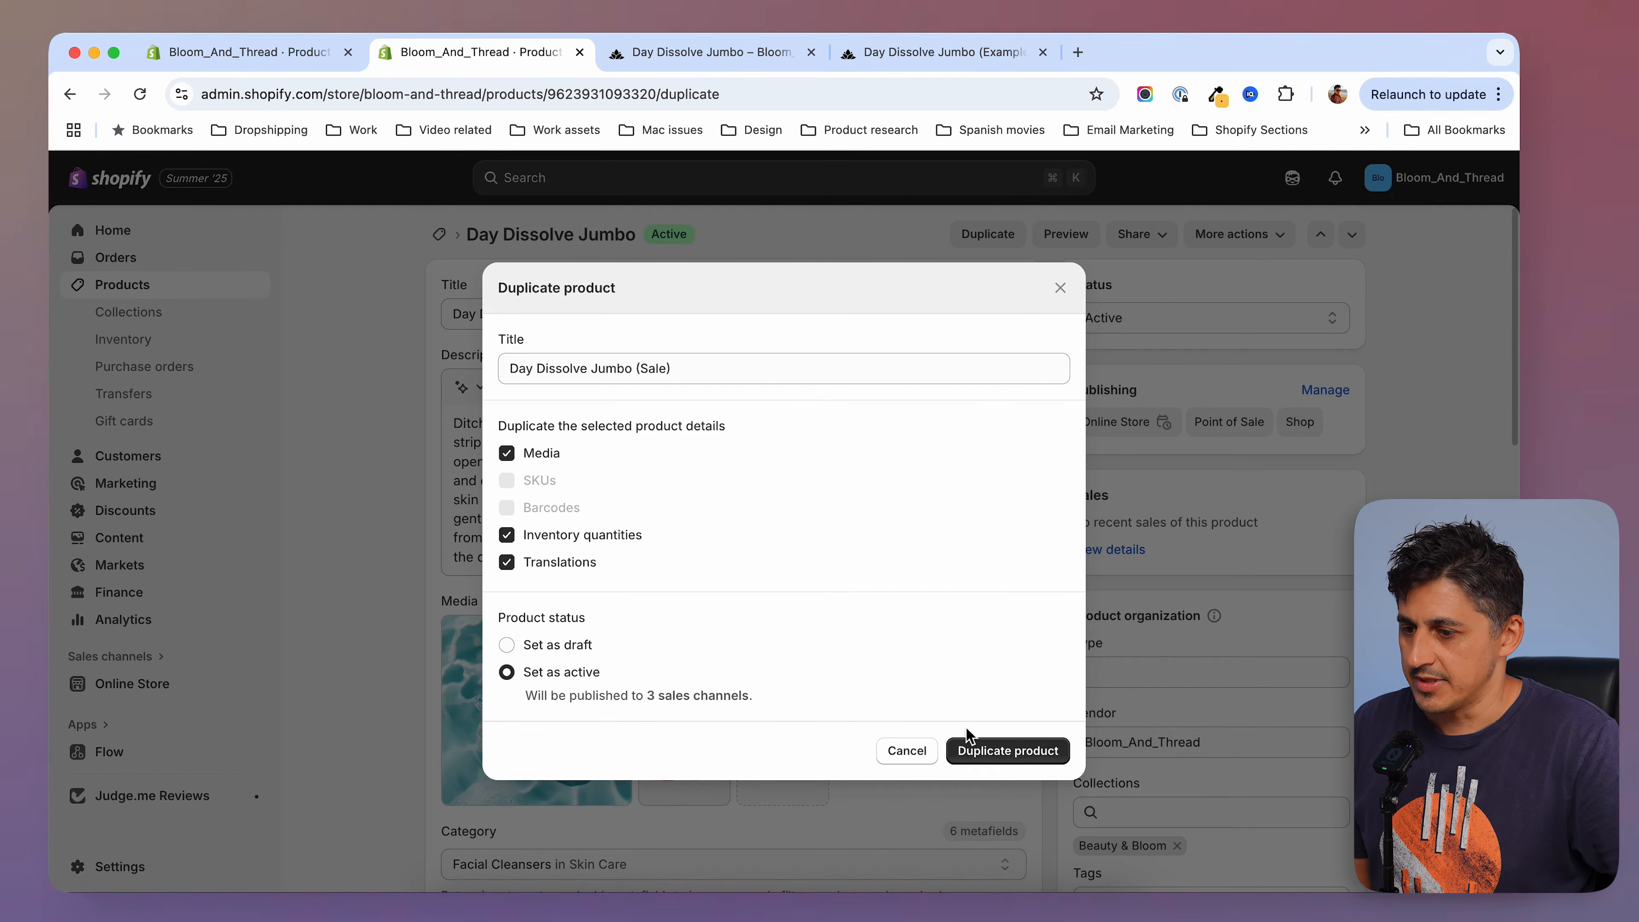
left_click(1032, 756)
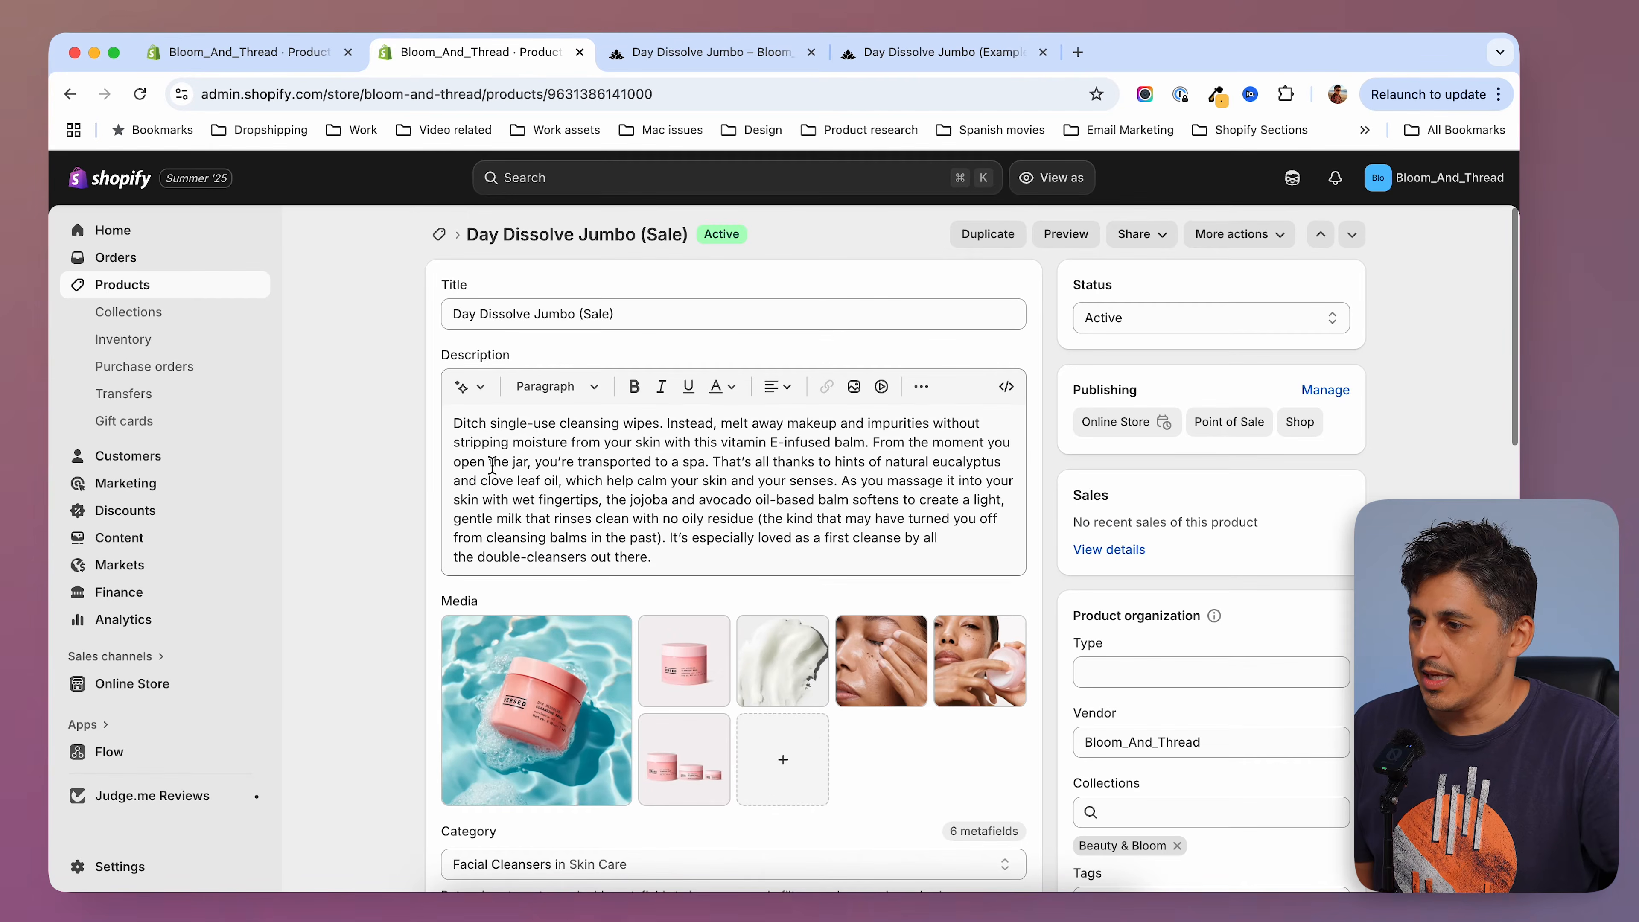
Check the theme template choices for the duplicated product and compare the default and example pages they produce.
scroll(1346, 482, "down", 6)
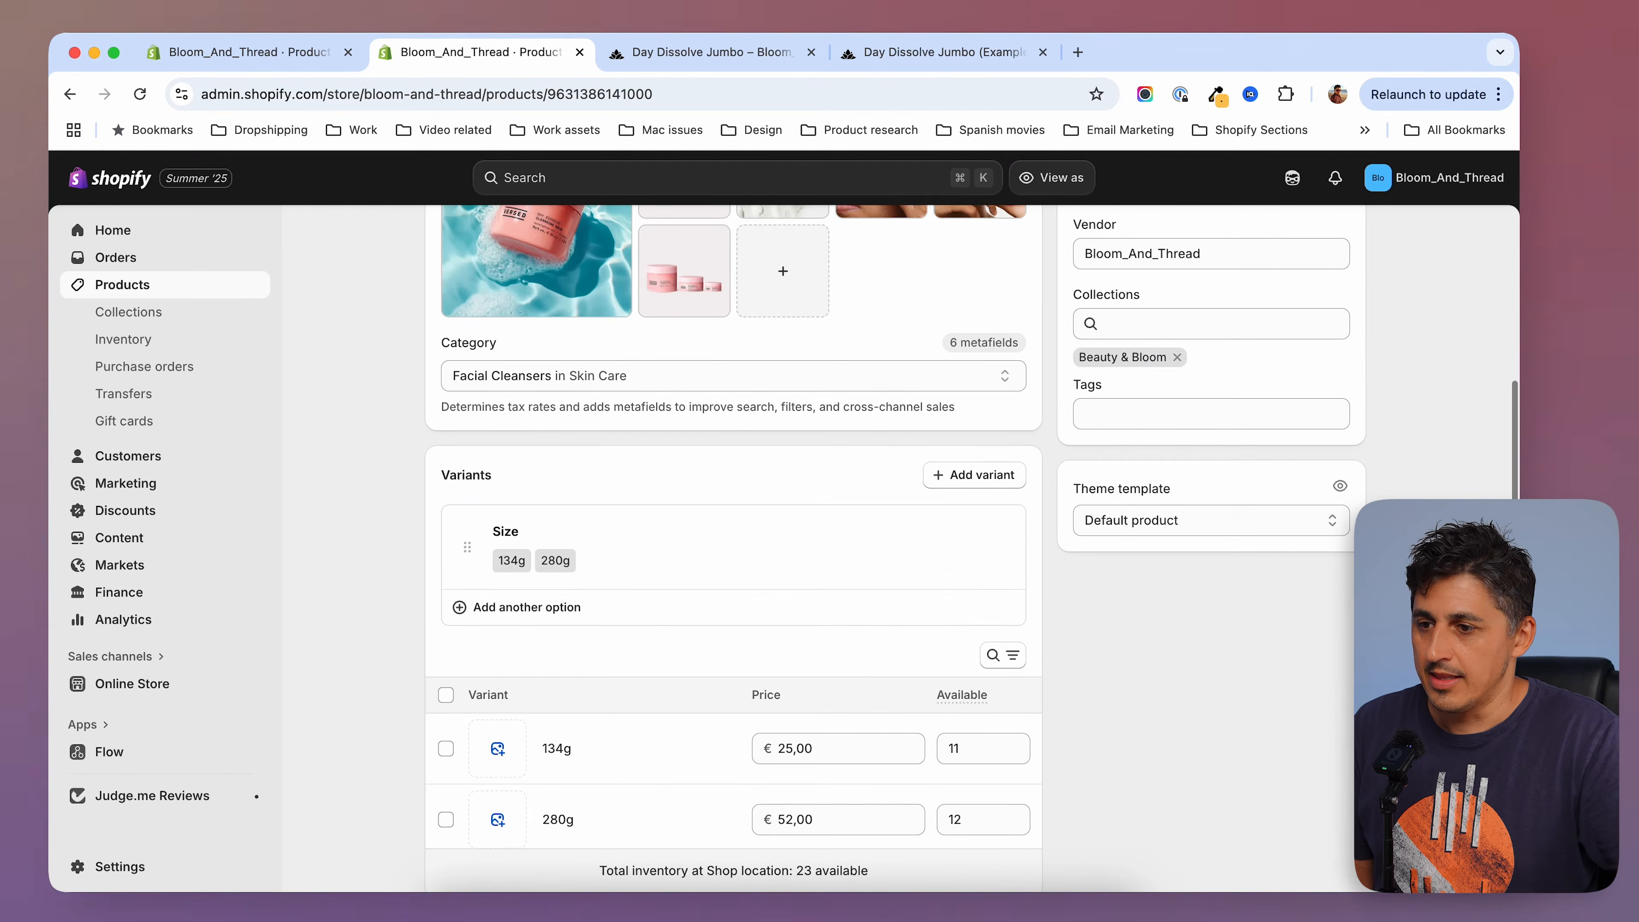
left_click(1183, 625)
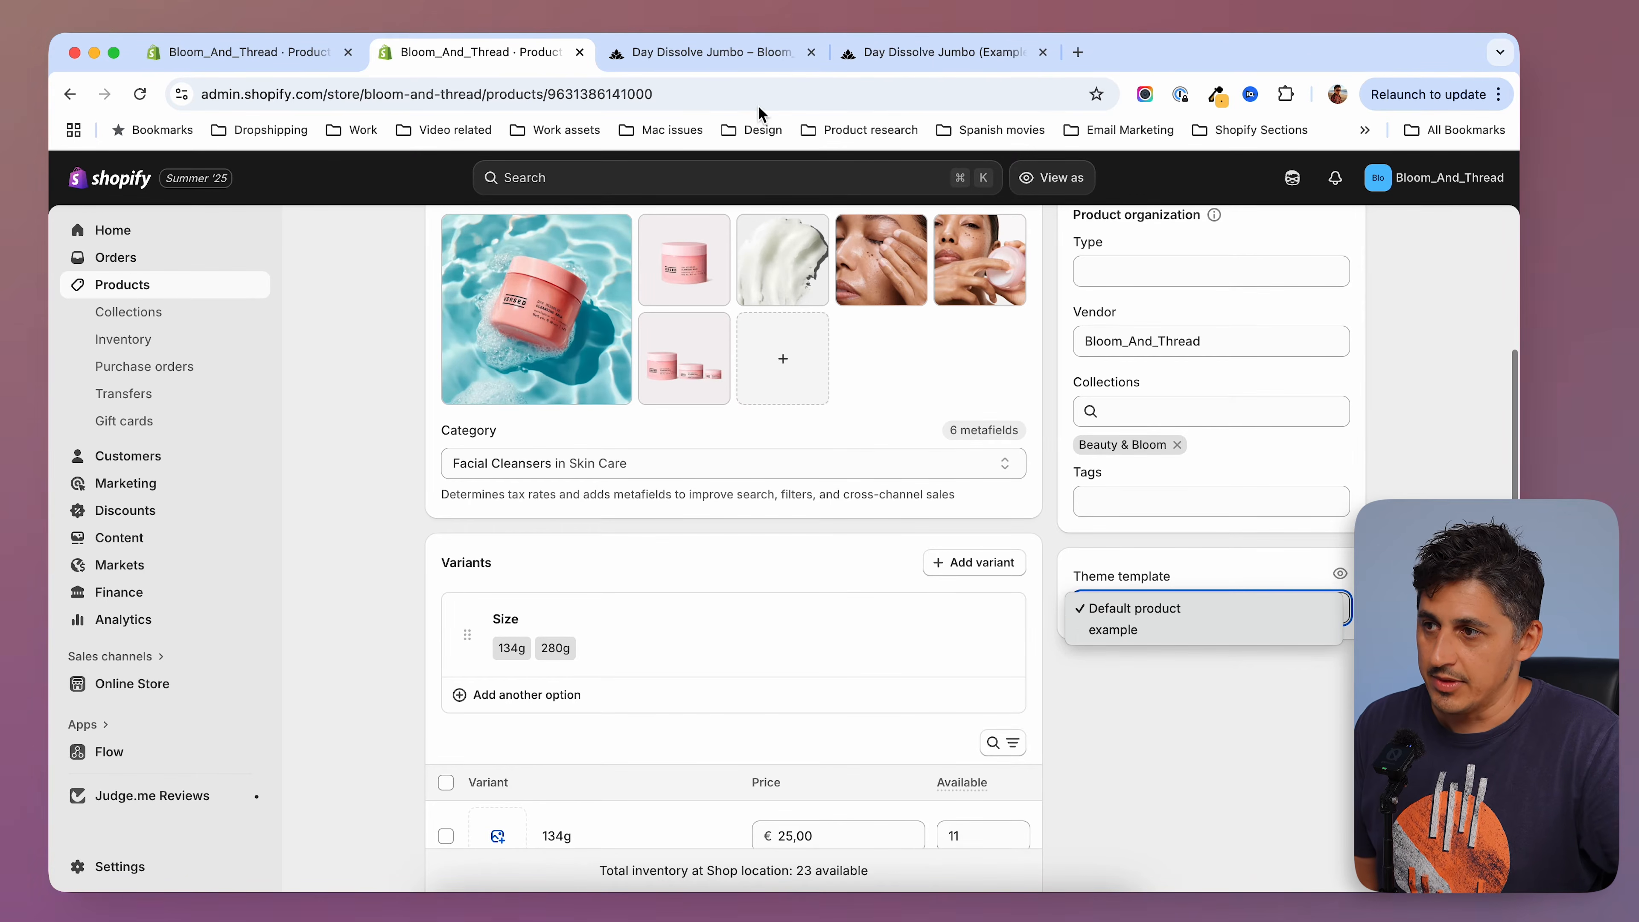
left_click(705, 57)
left_click(924, 57)
left_click(541, 57)
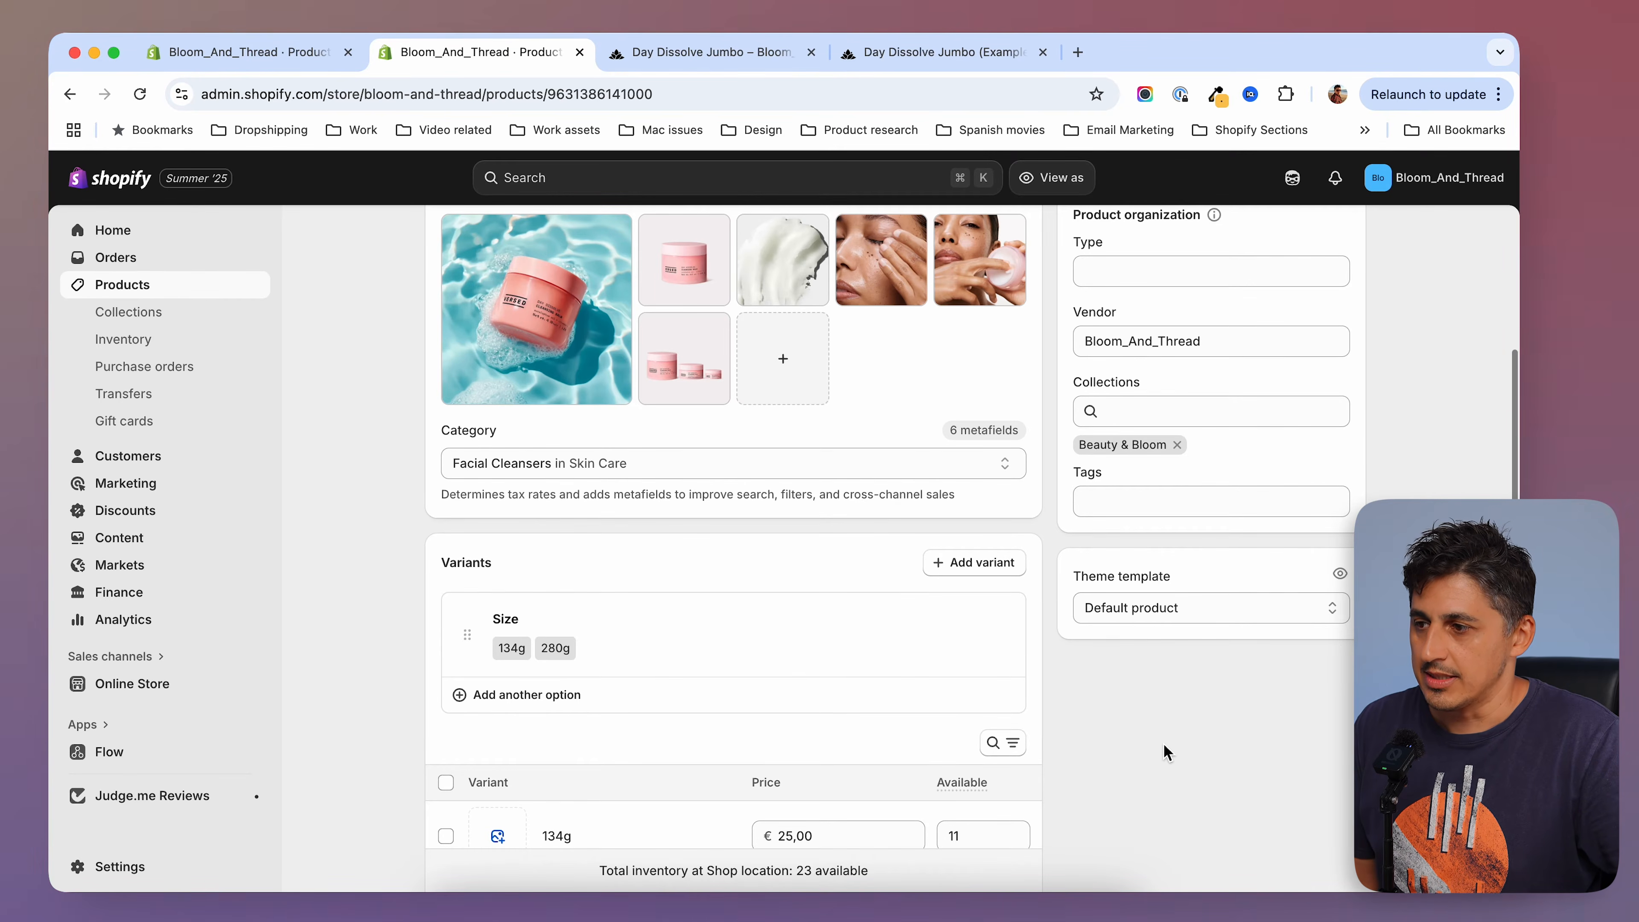
Open the Online Store themes in a new browser tab and start customizing the current Tinker theme.
scroll(1163, 751, "up", 6)
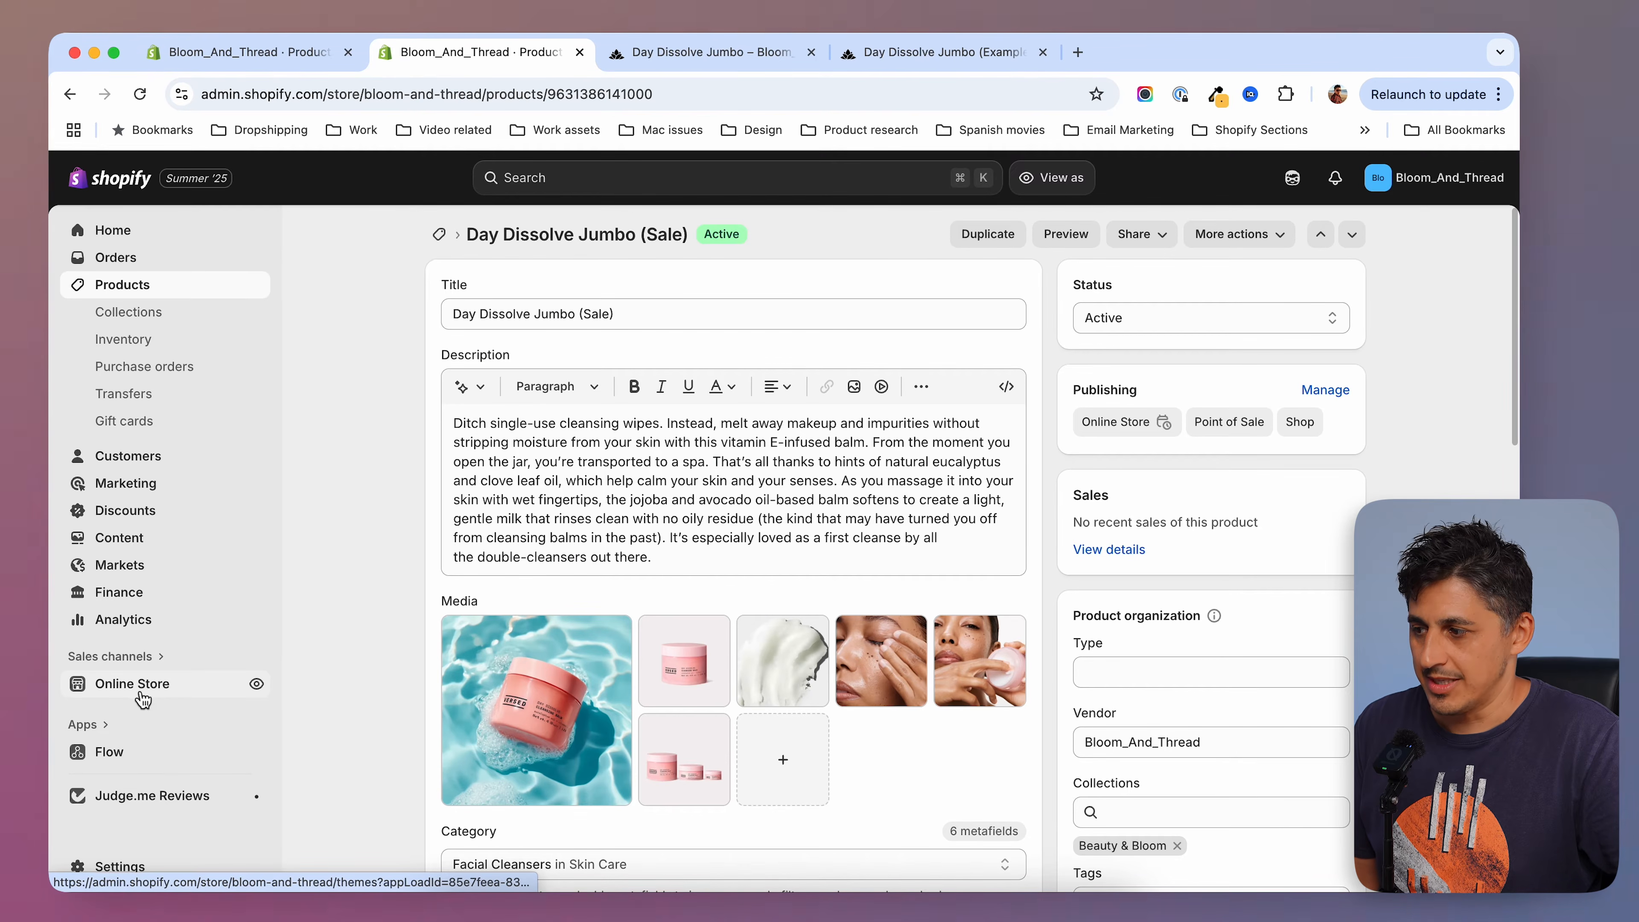
right_click(159, 690)
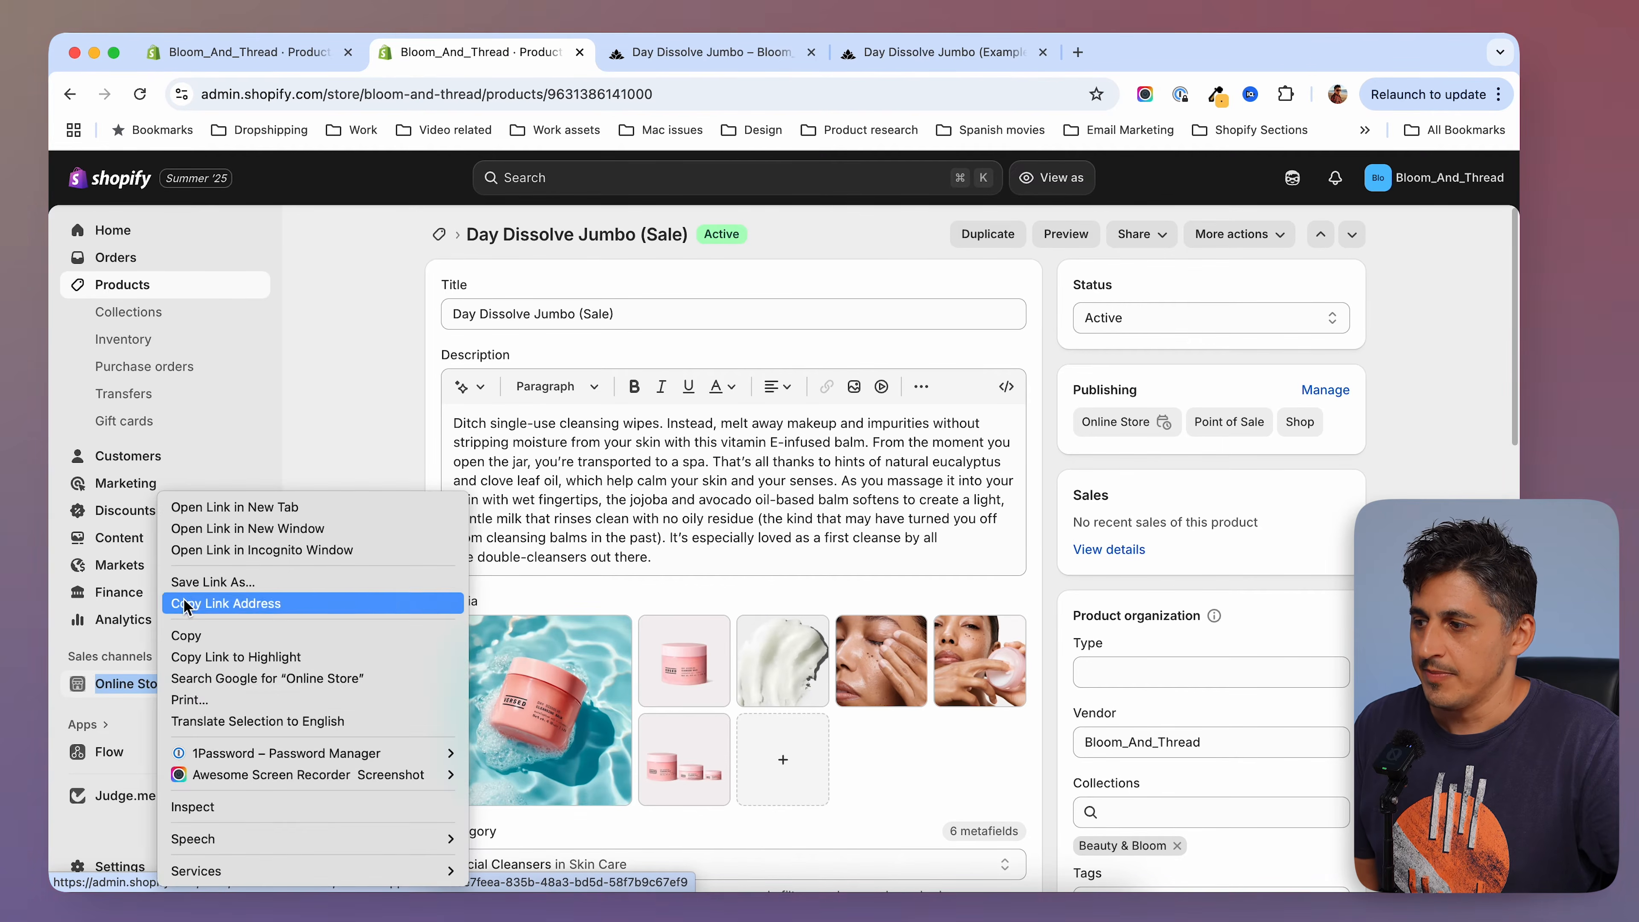
left_click(216, 512)
left_click(670, 49)
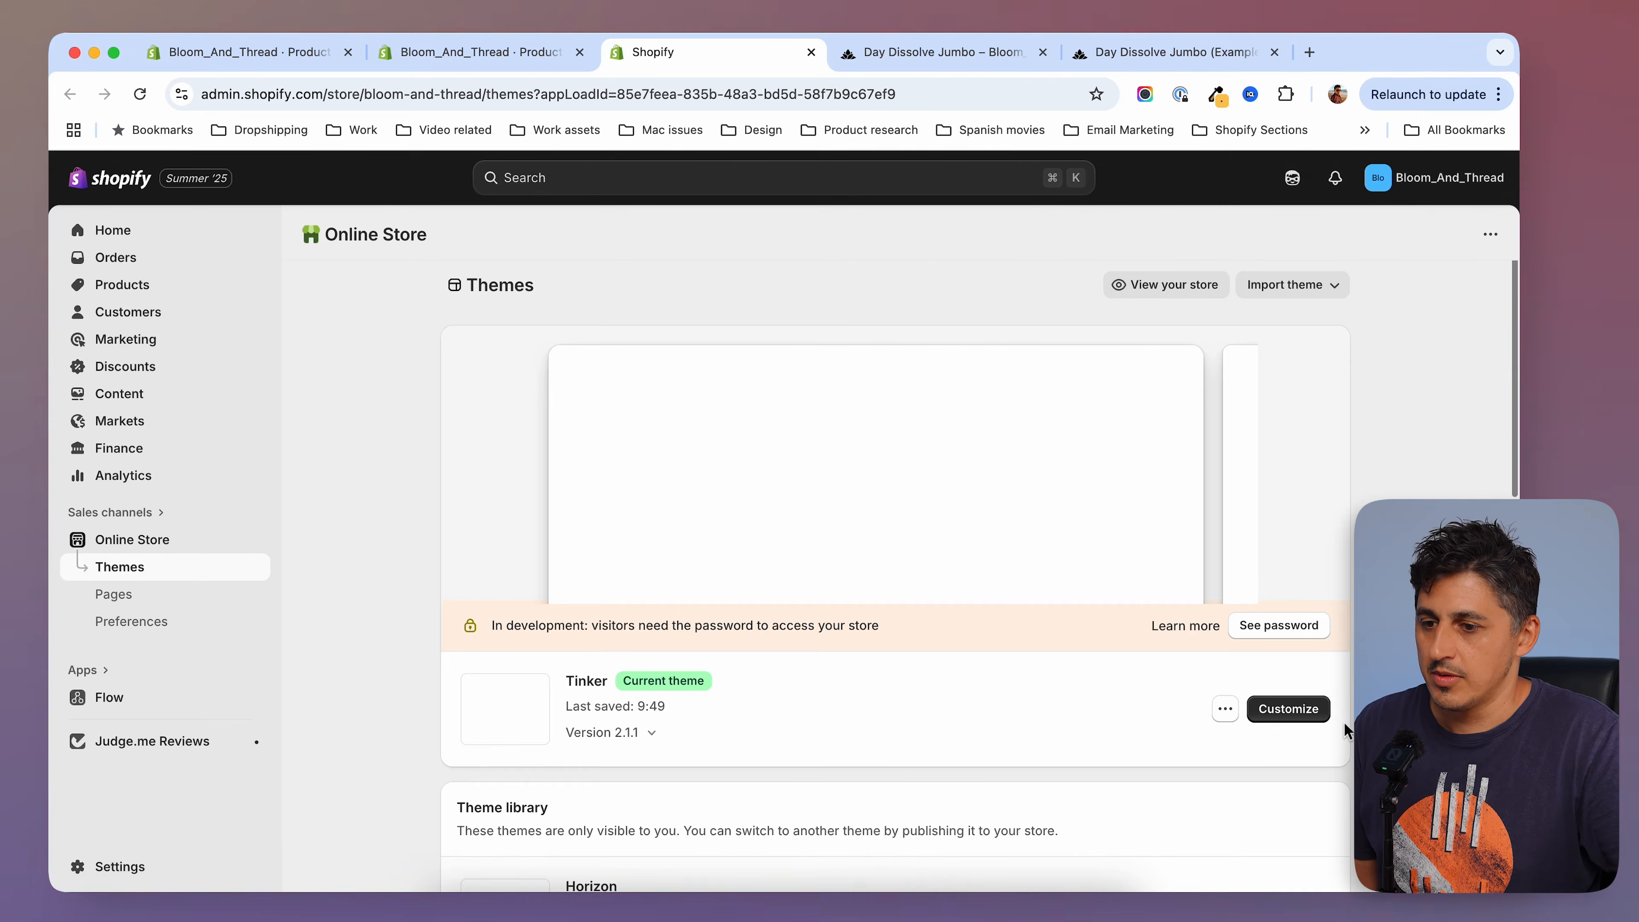
left_click(1299, 713)
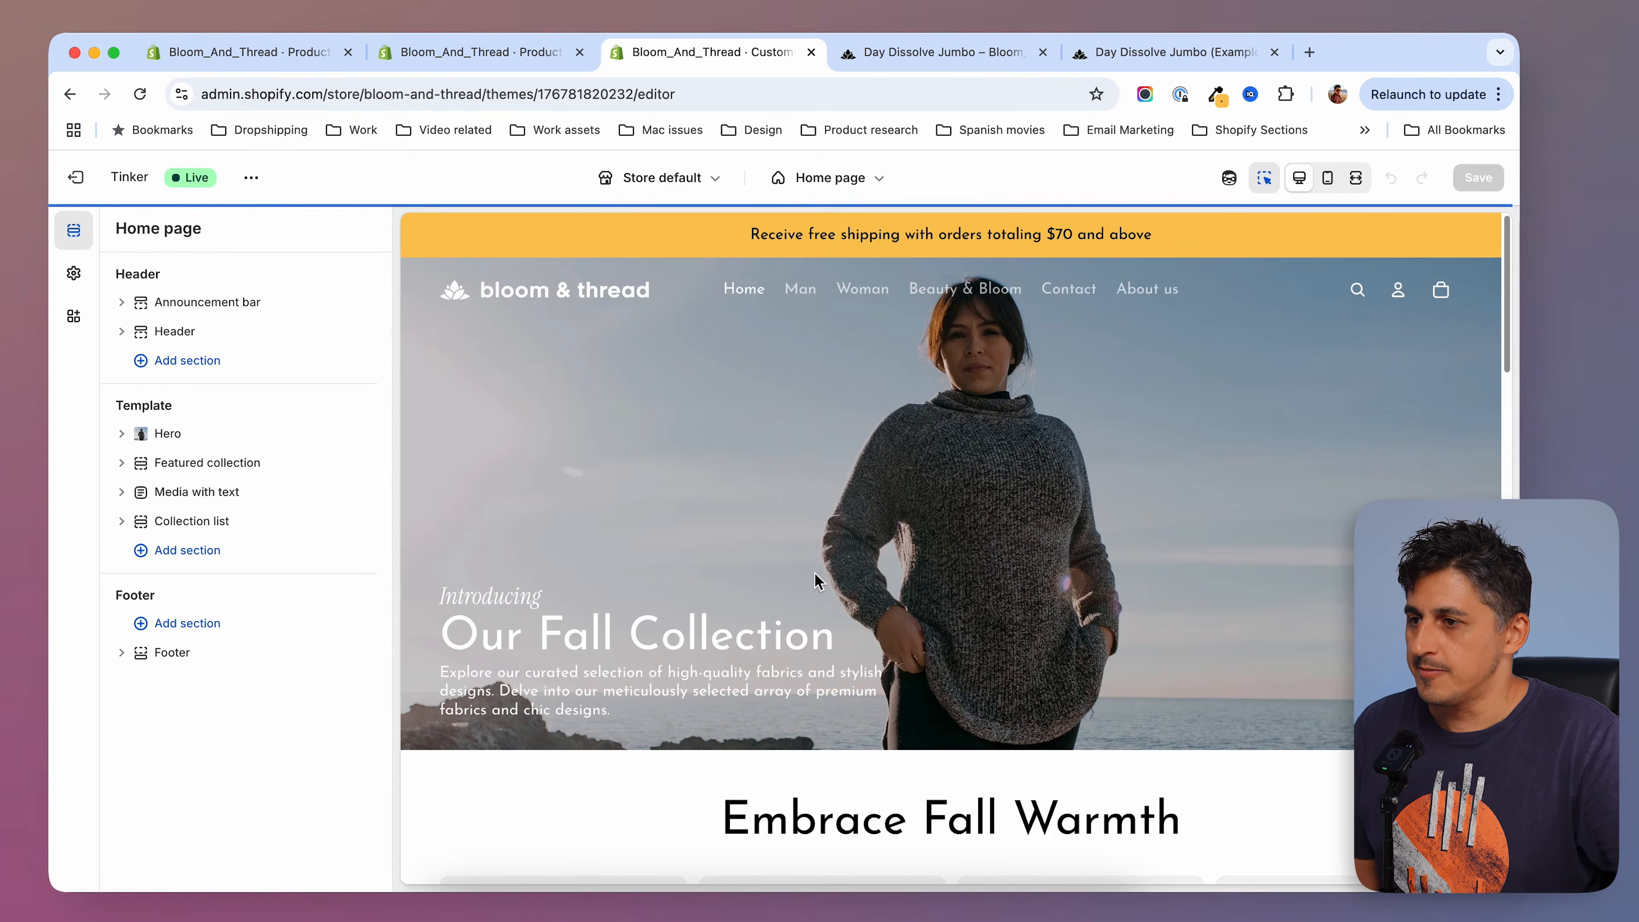
Create a new product template named "sale" based on Default product in the theme editor.
left_click(829, 178)
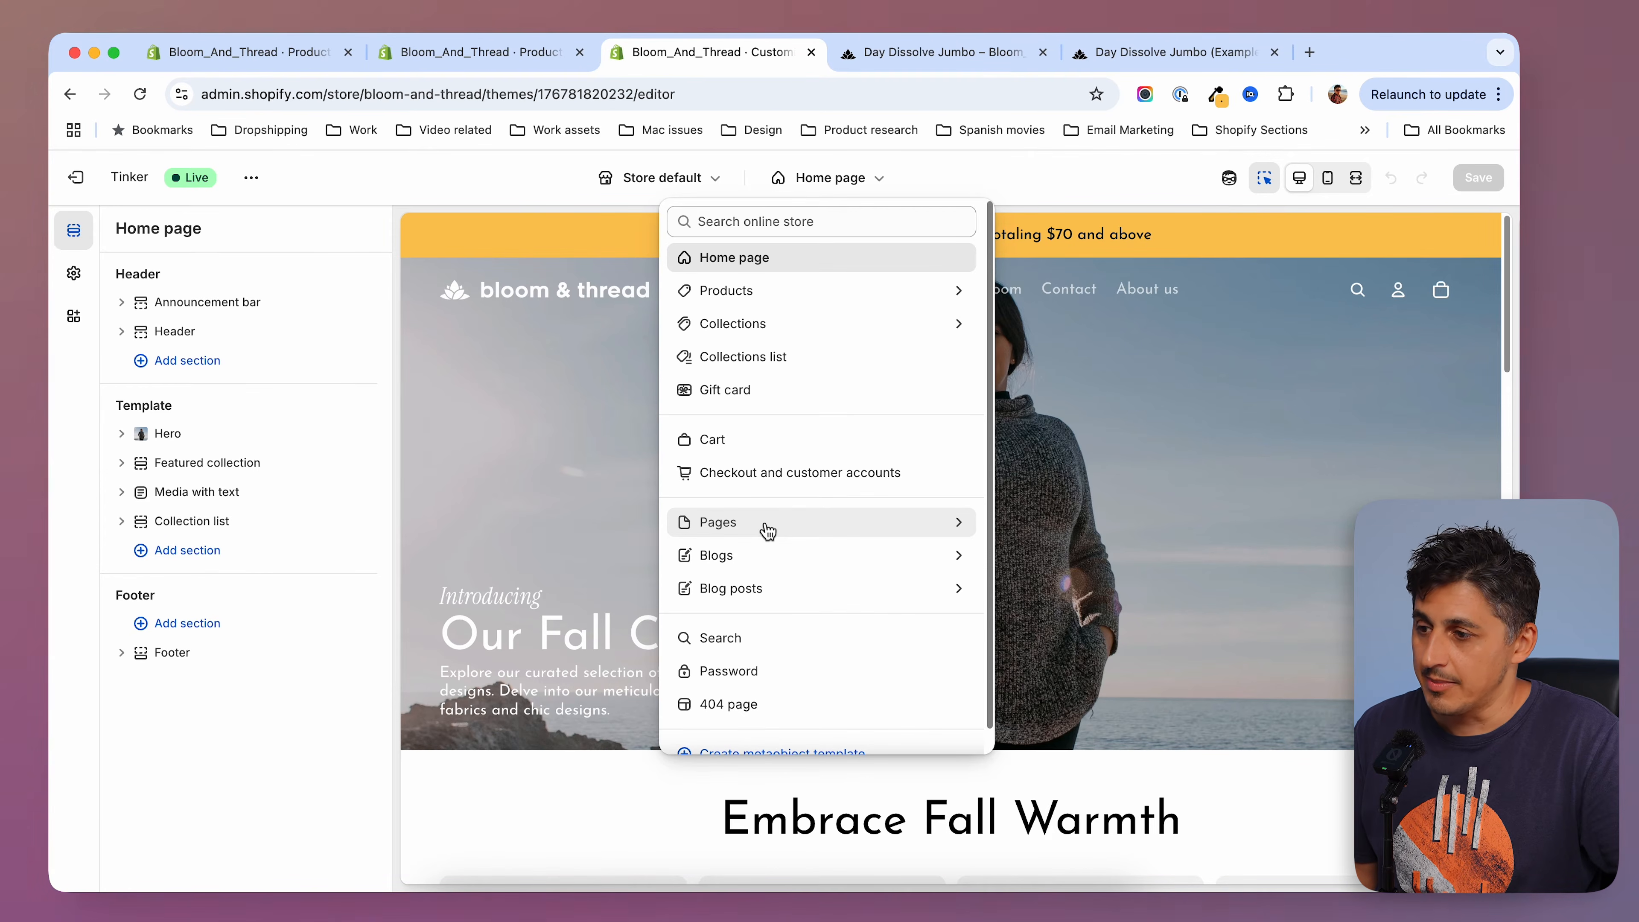
scroll(764, 622, "down", 2)
scroll(772, 629, "up", 2)
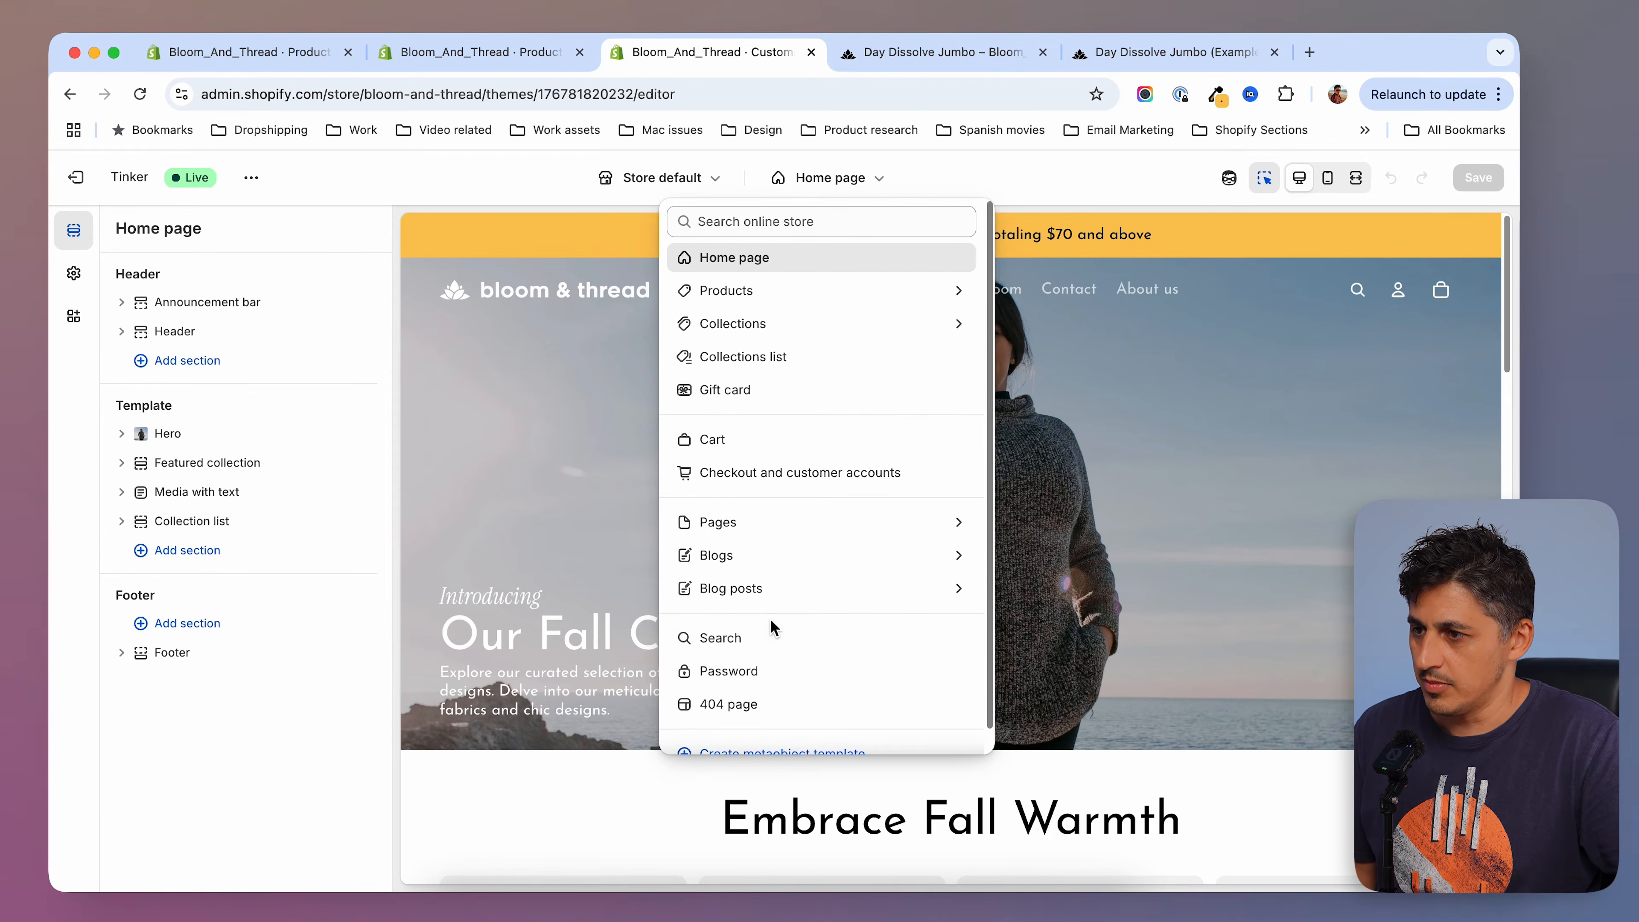
left_click(833, 292)
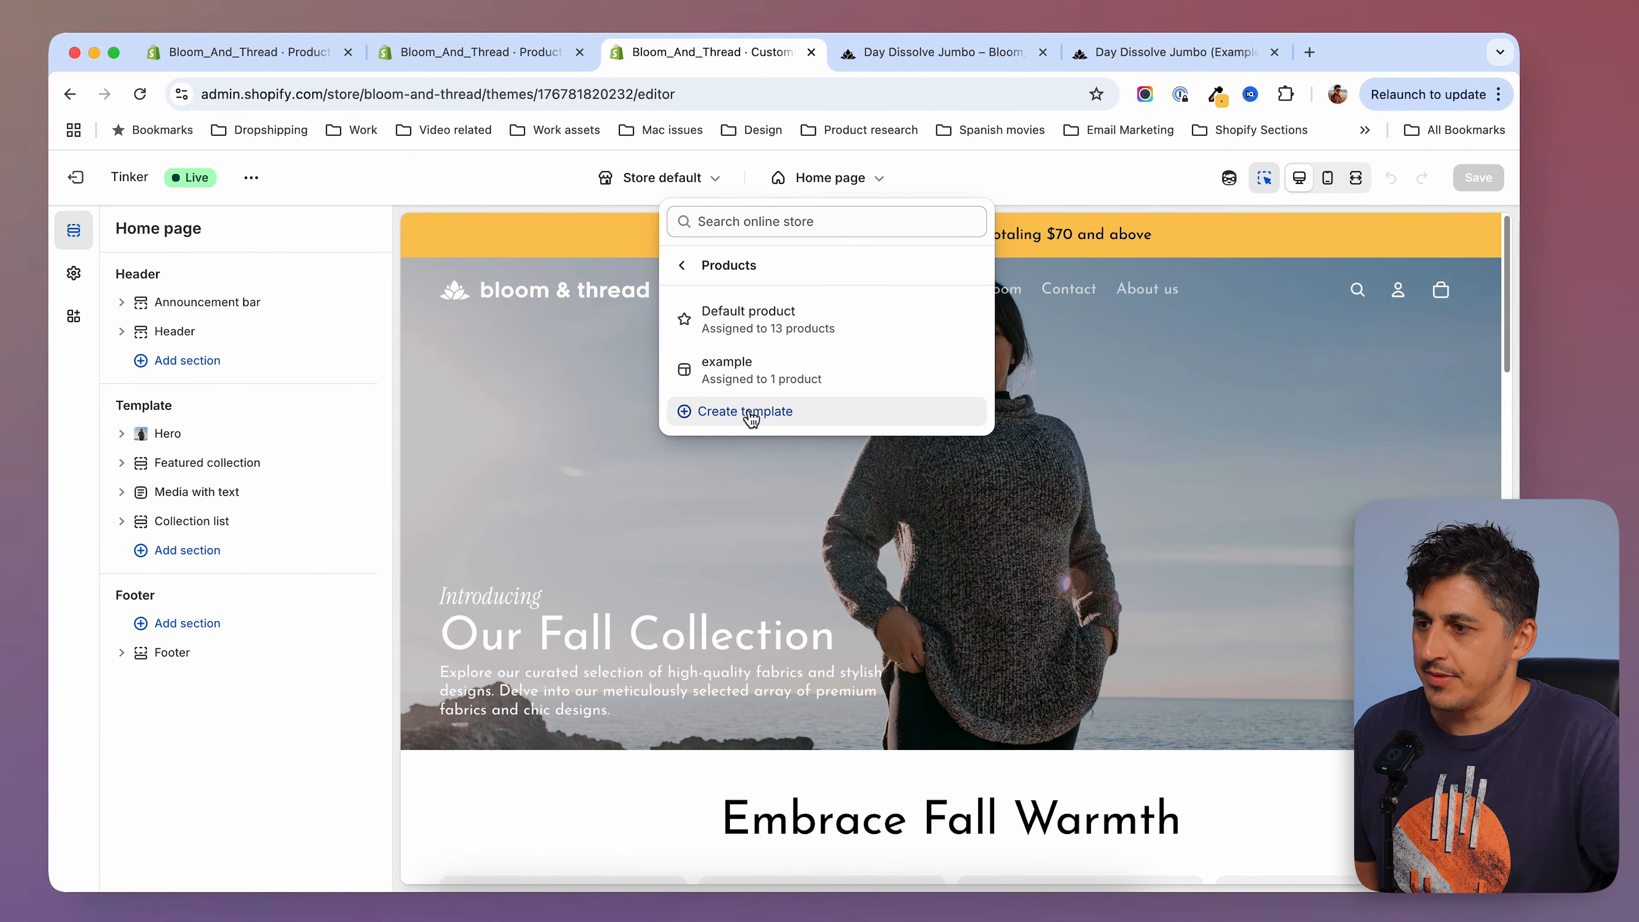
left_click(692, 419)
left_click(670, 523)
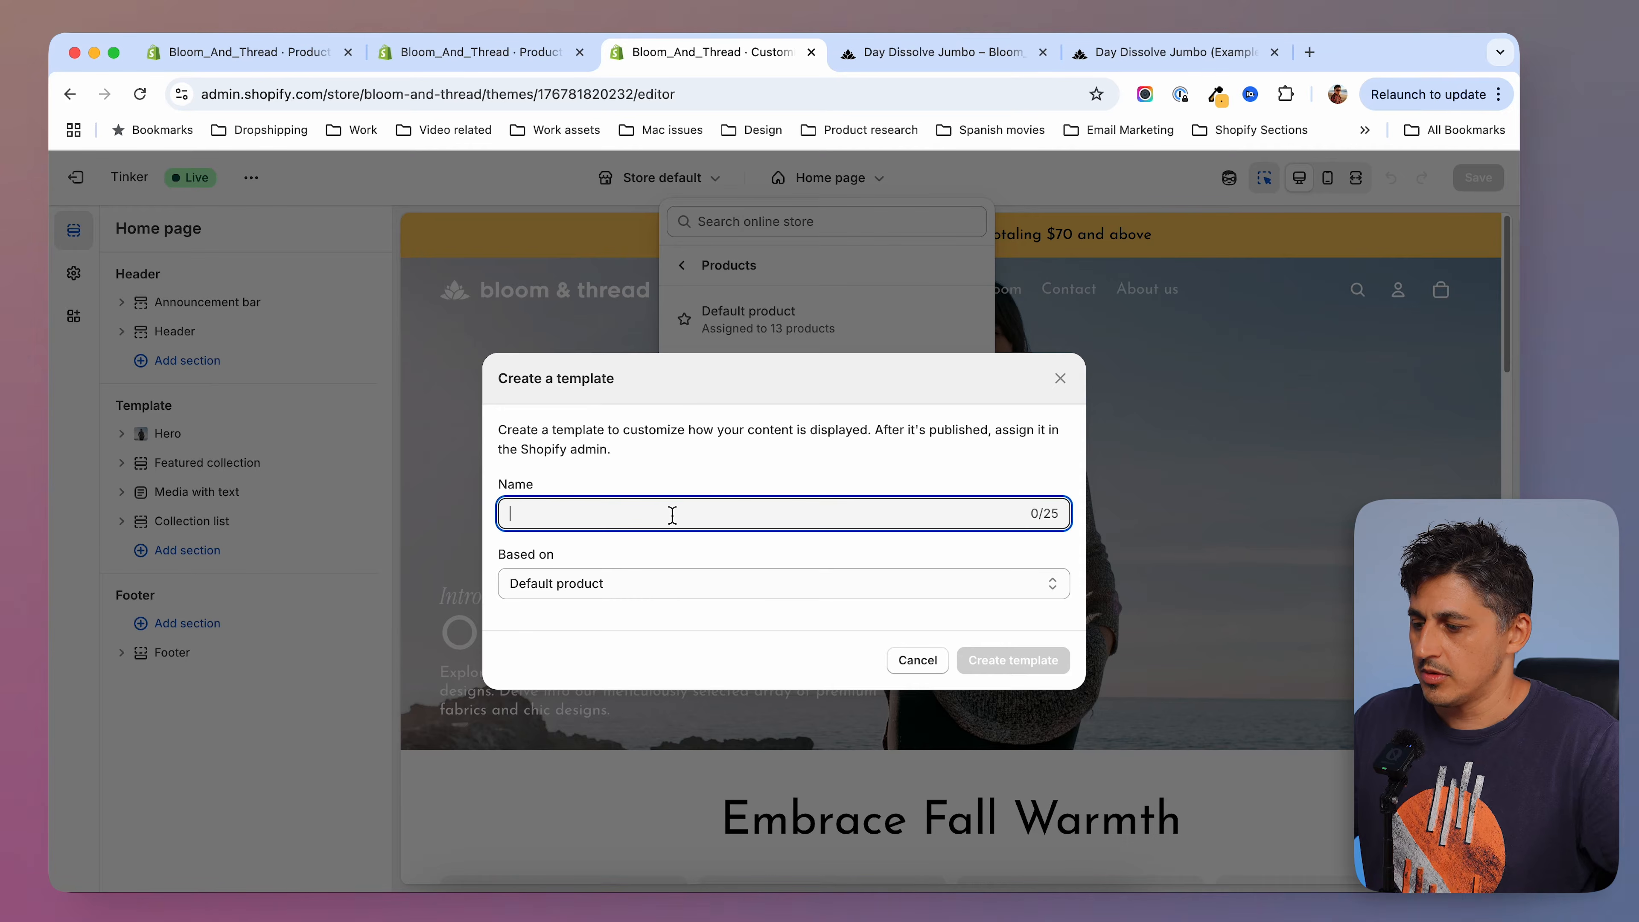
type("sale")
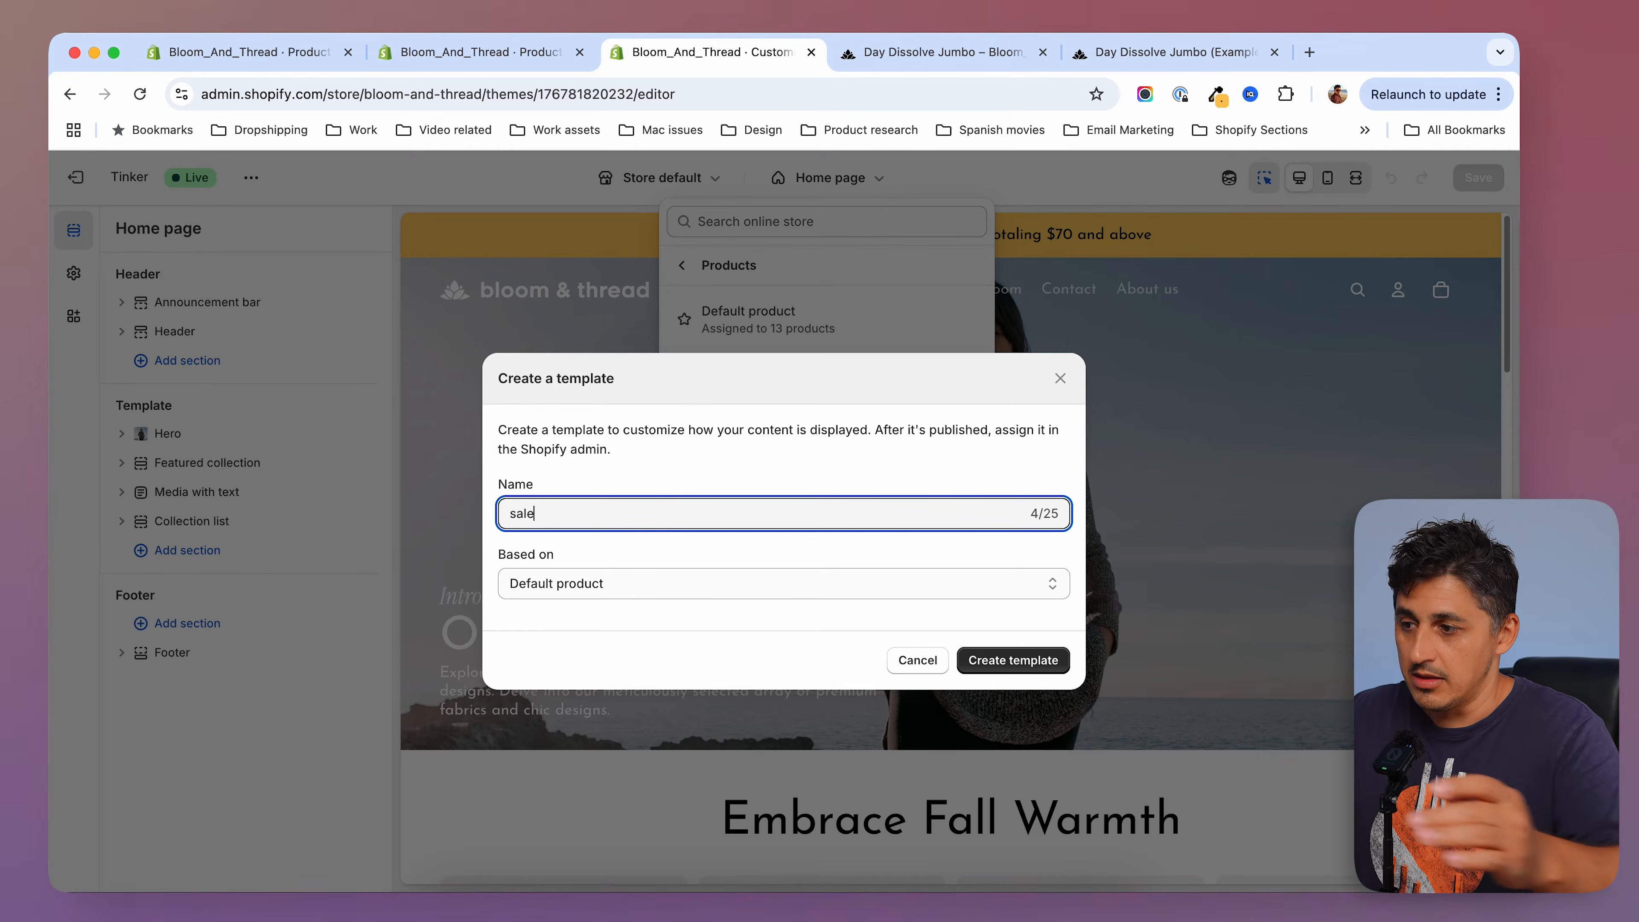
left_click(1023, 663)
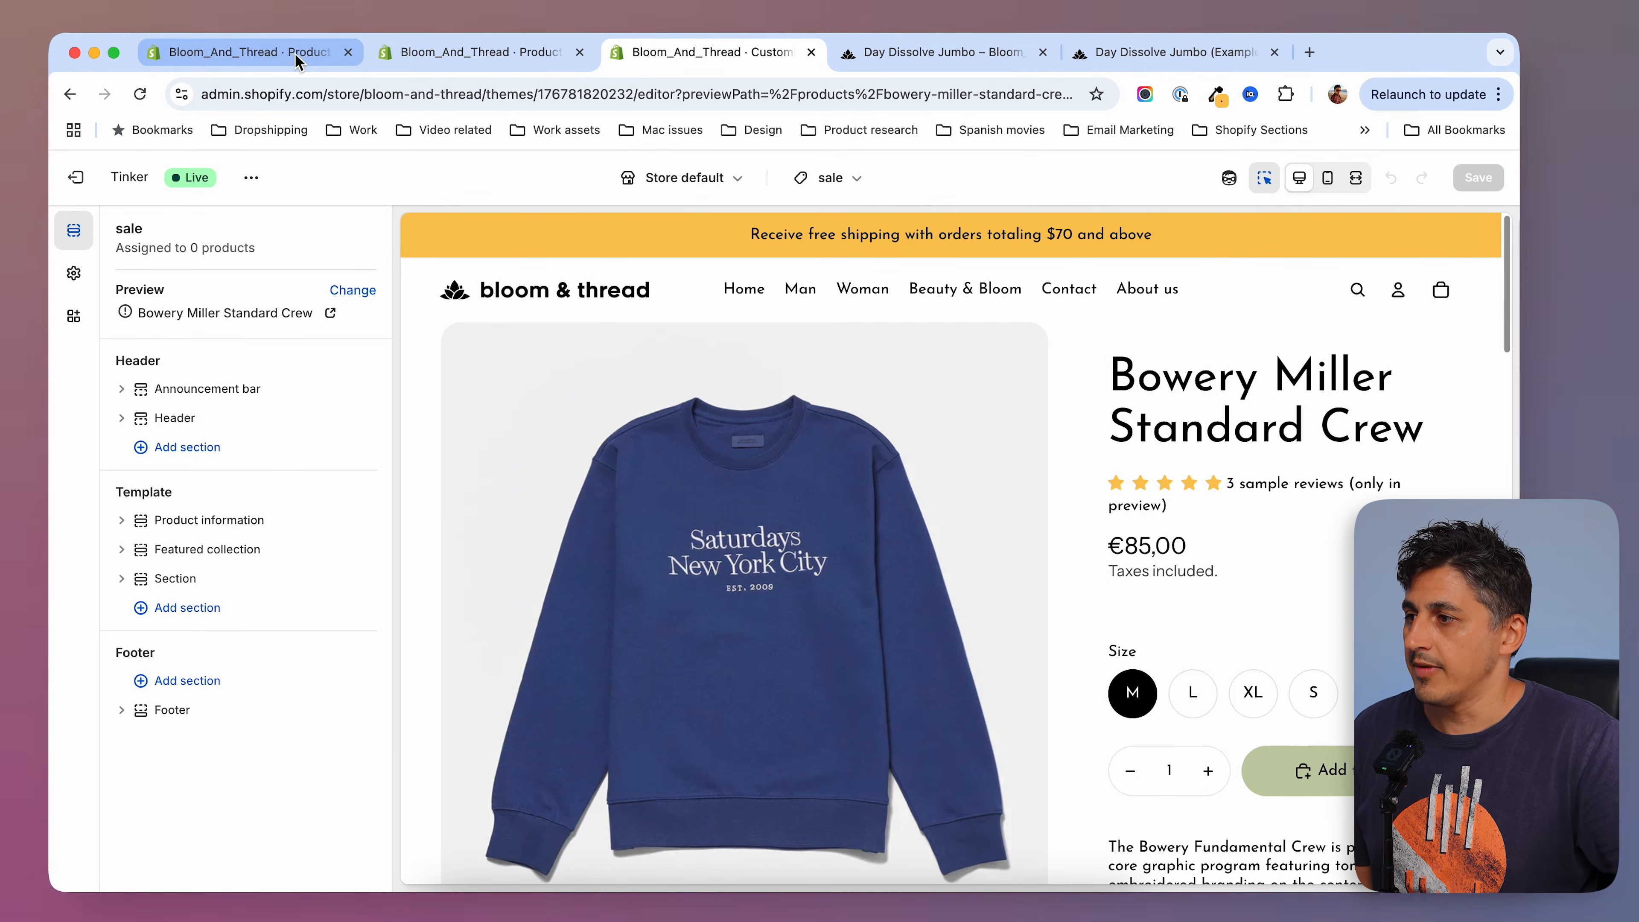
Return to the Day Dissolve Jumbo (Sale) product in the admin, check its theme template choices and reload the page.
left_click(480, 52)
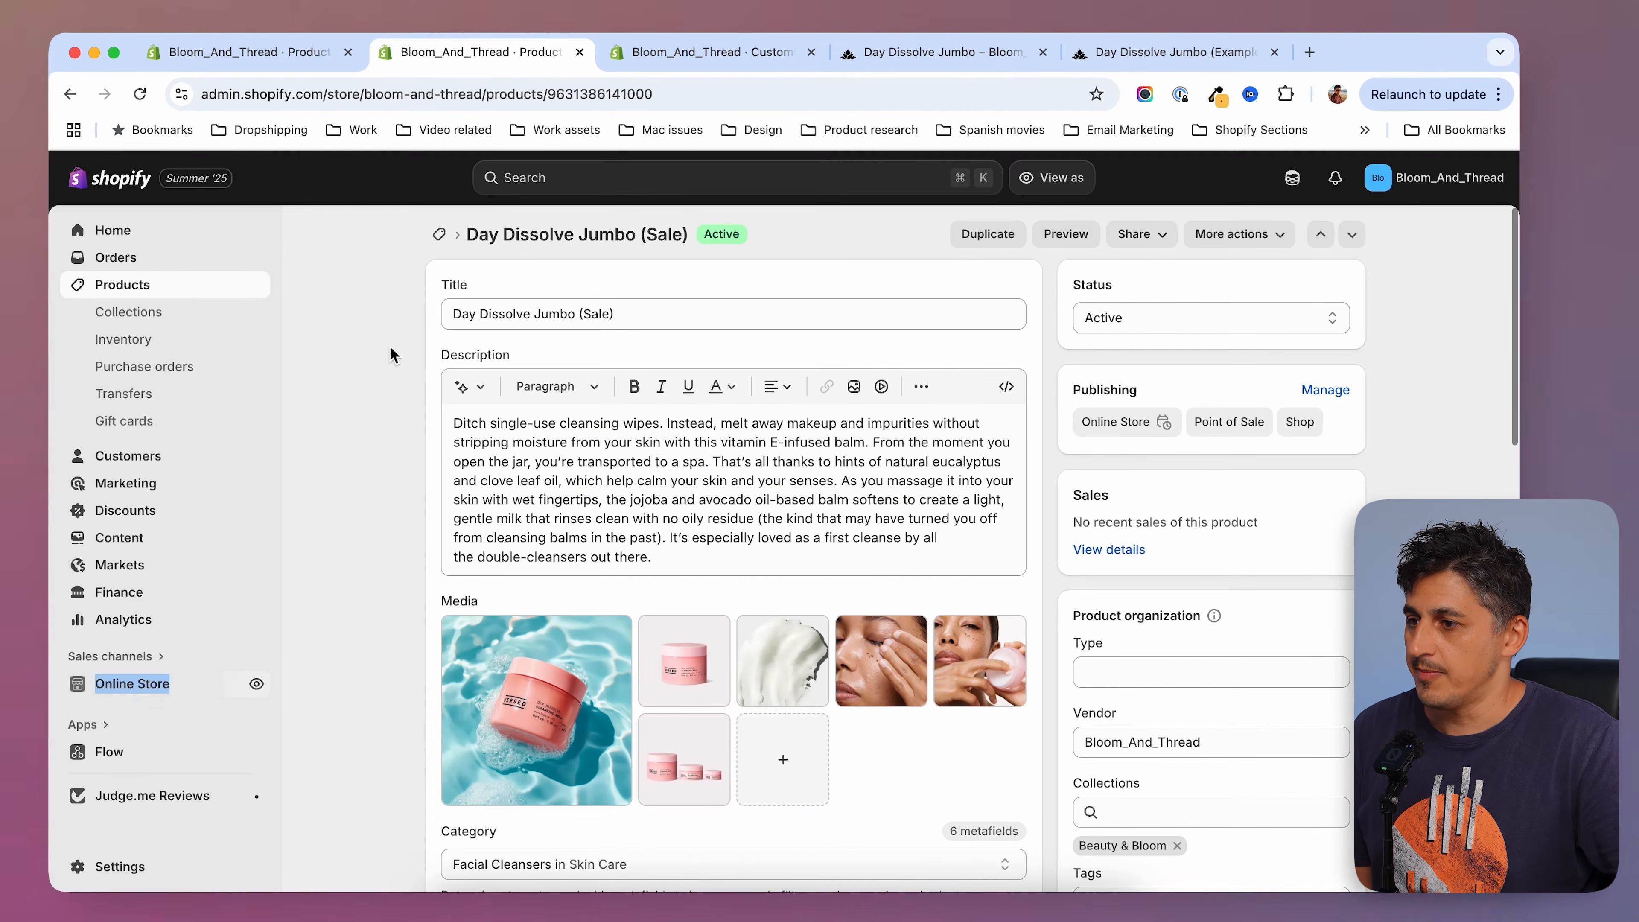
scroll(400, 374, "down", 10)
scroll(1168, 605, "up", 9)
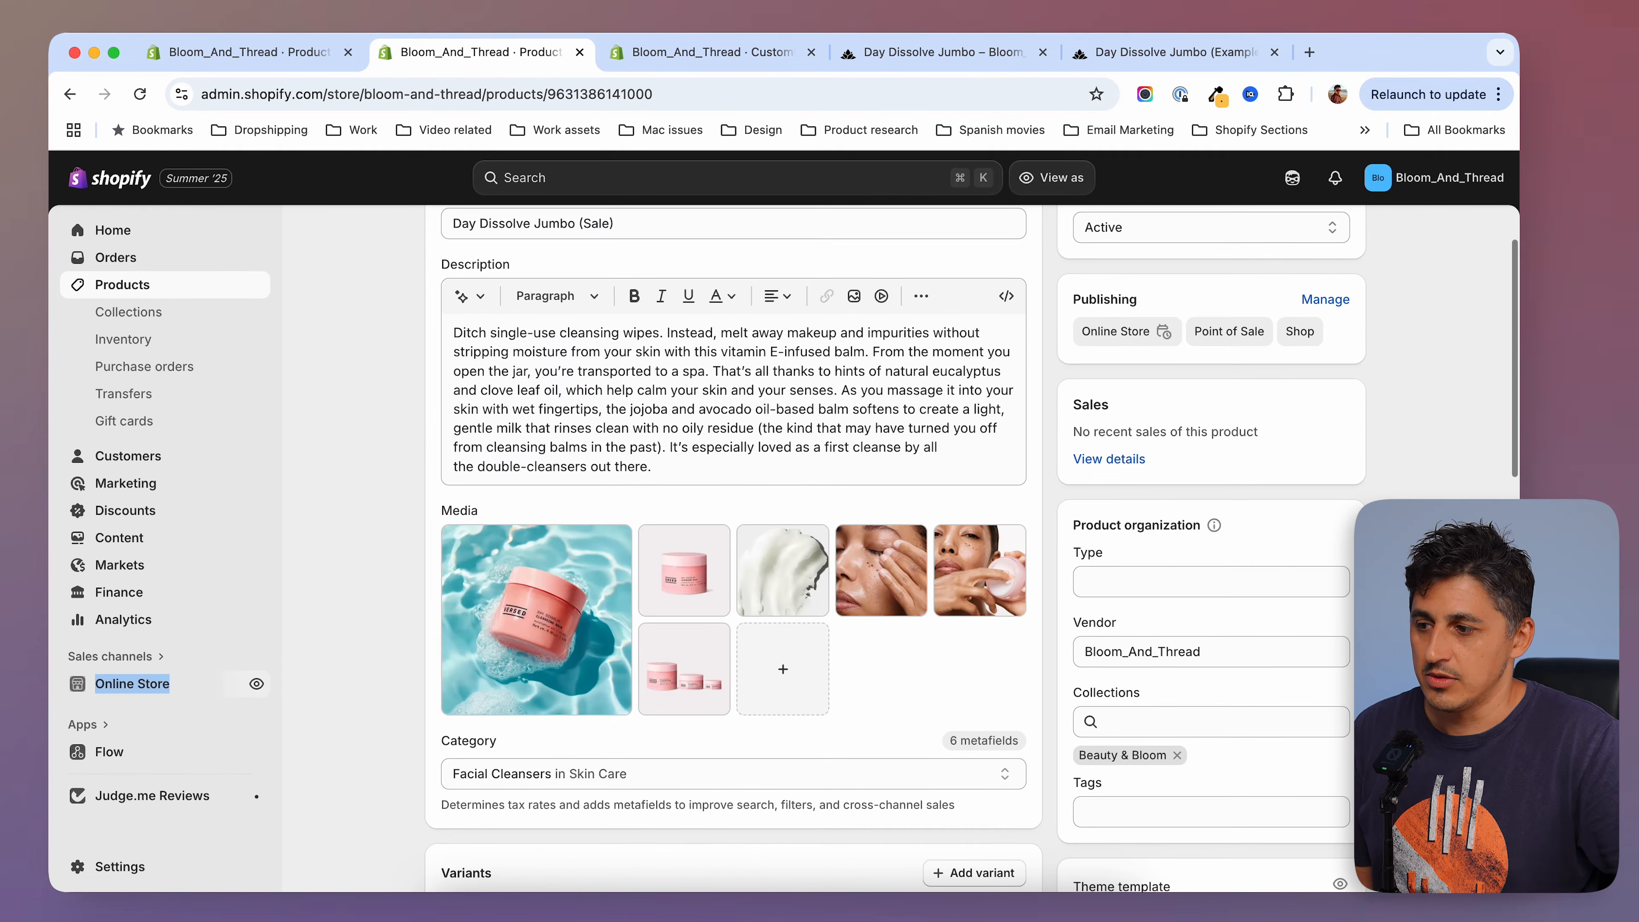
scroll(685, 258, "down", 2)
scroll(686, 258, "up", 4)
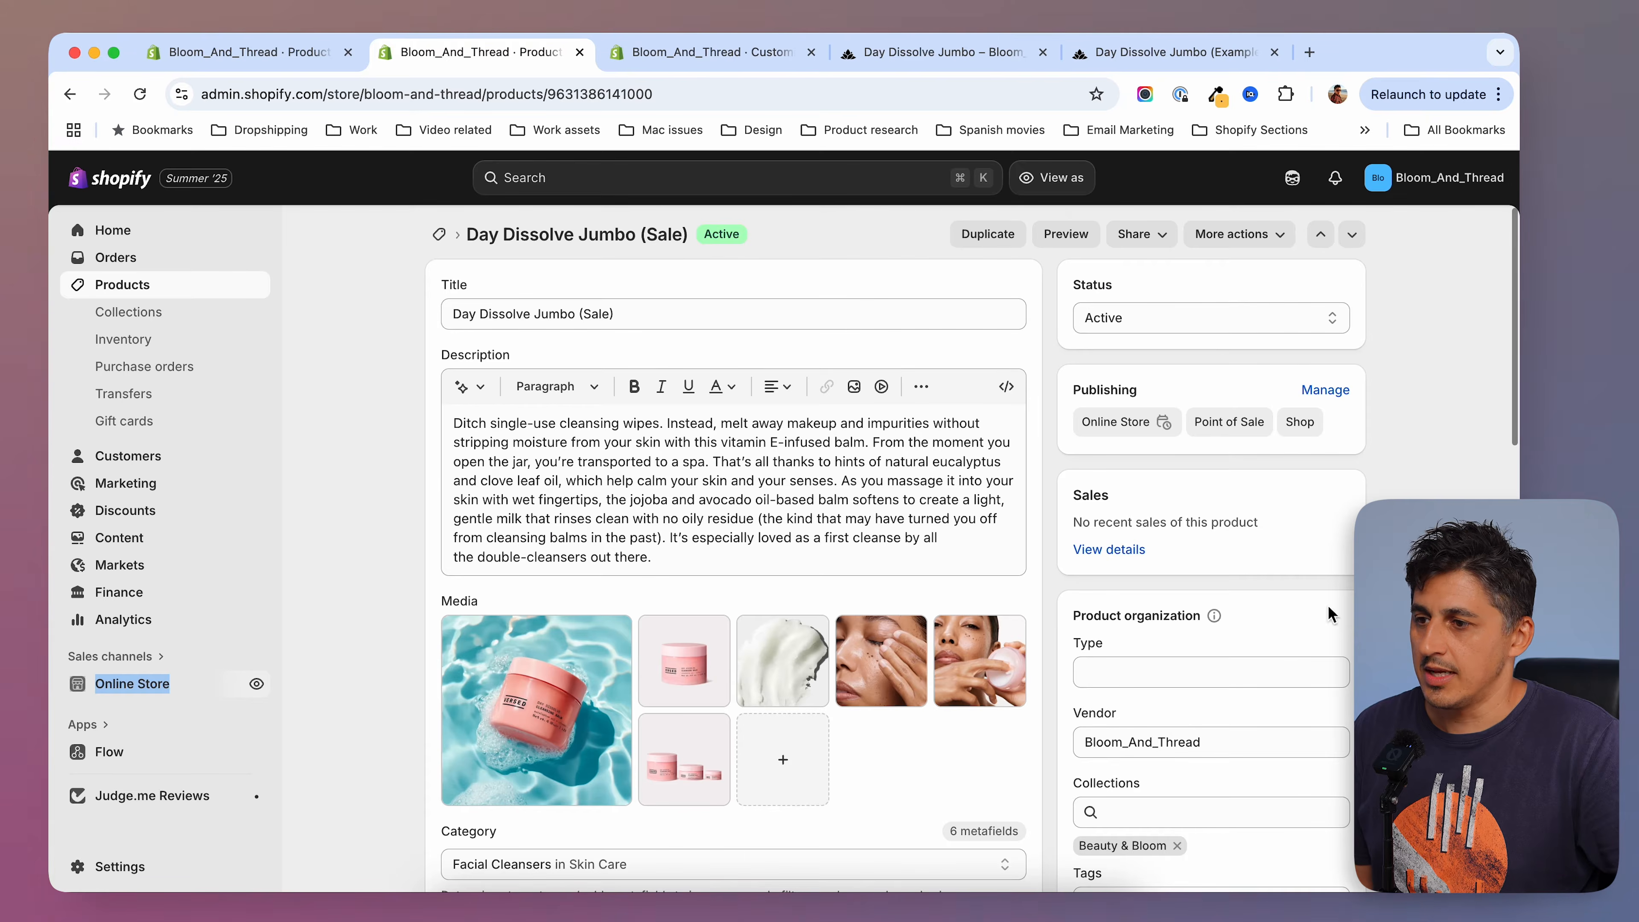
scroll(1328, 614, "down", 3)
left_click(1207, 811)
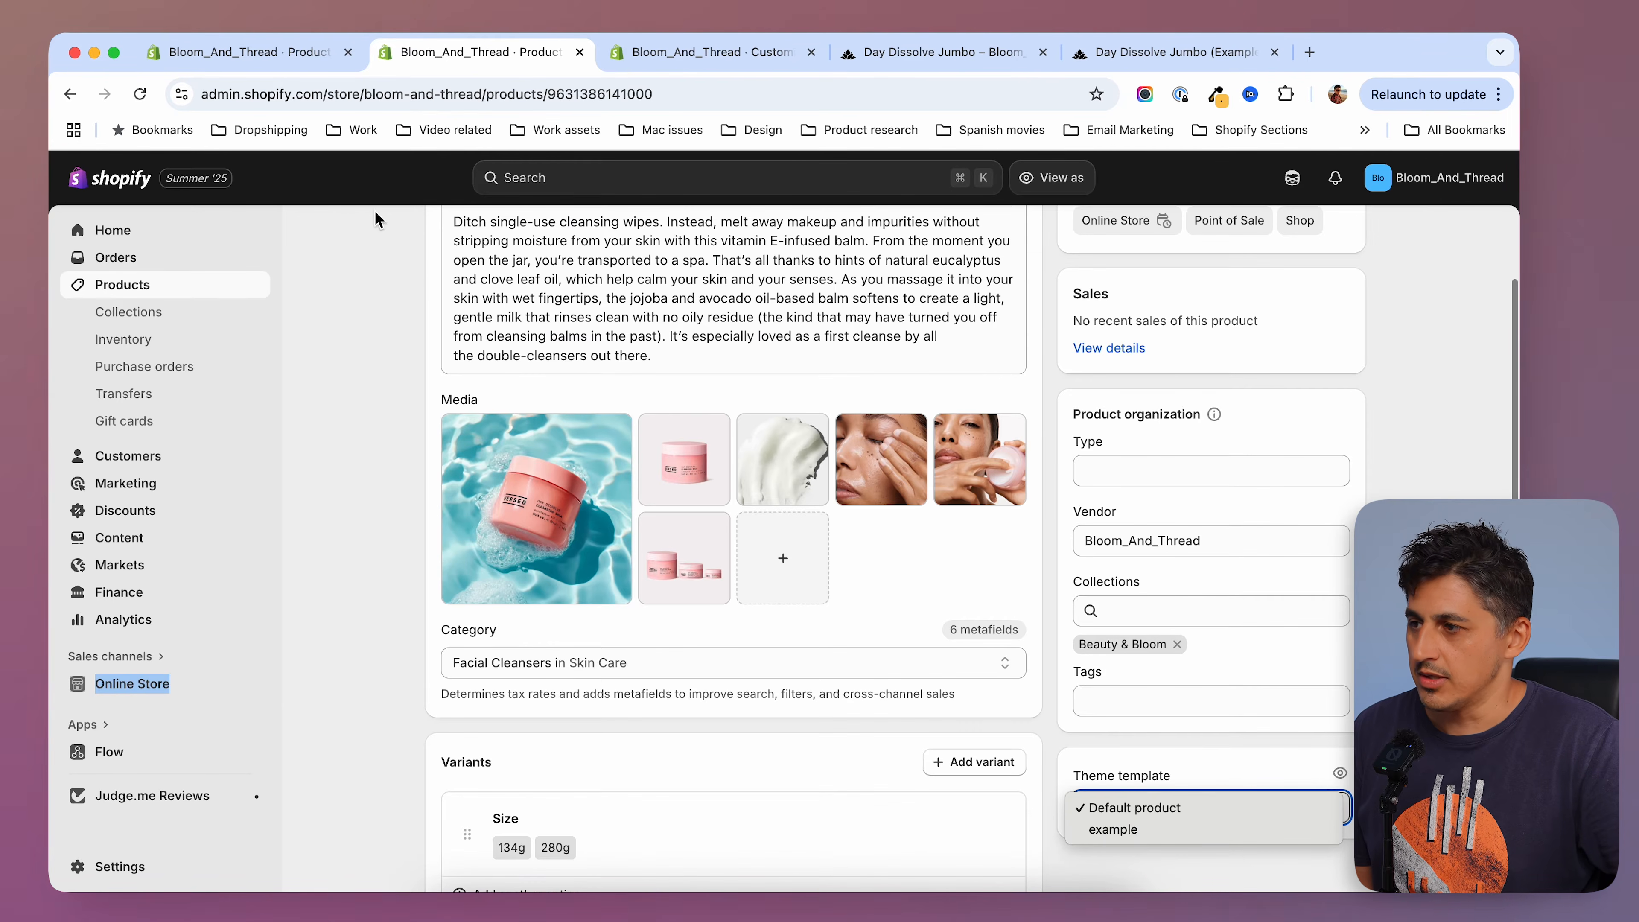
left_click(159, 107)
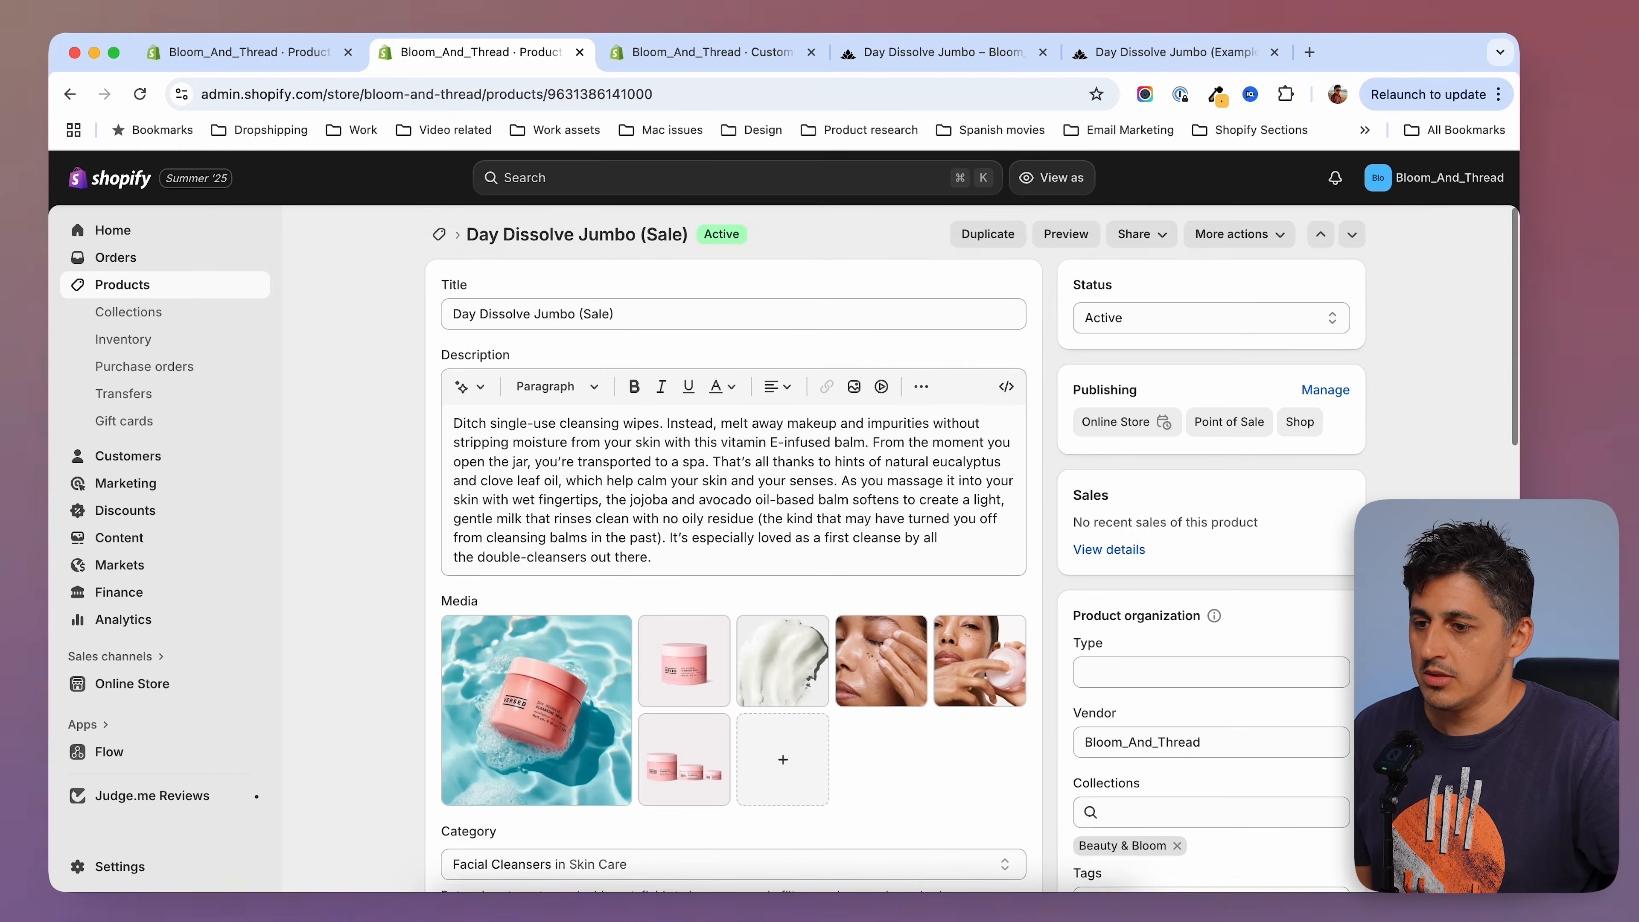
Assign the "sale" theme template to the Day Dissolve Jumbo (Sale) product and save it.
scroll(1281, 641, "down", 10)
scroll(1280, 640, "up", 3)
left_click(1168, 554)
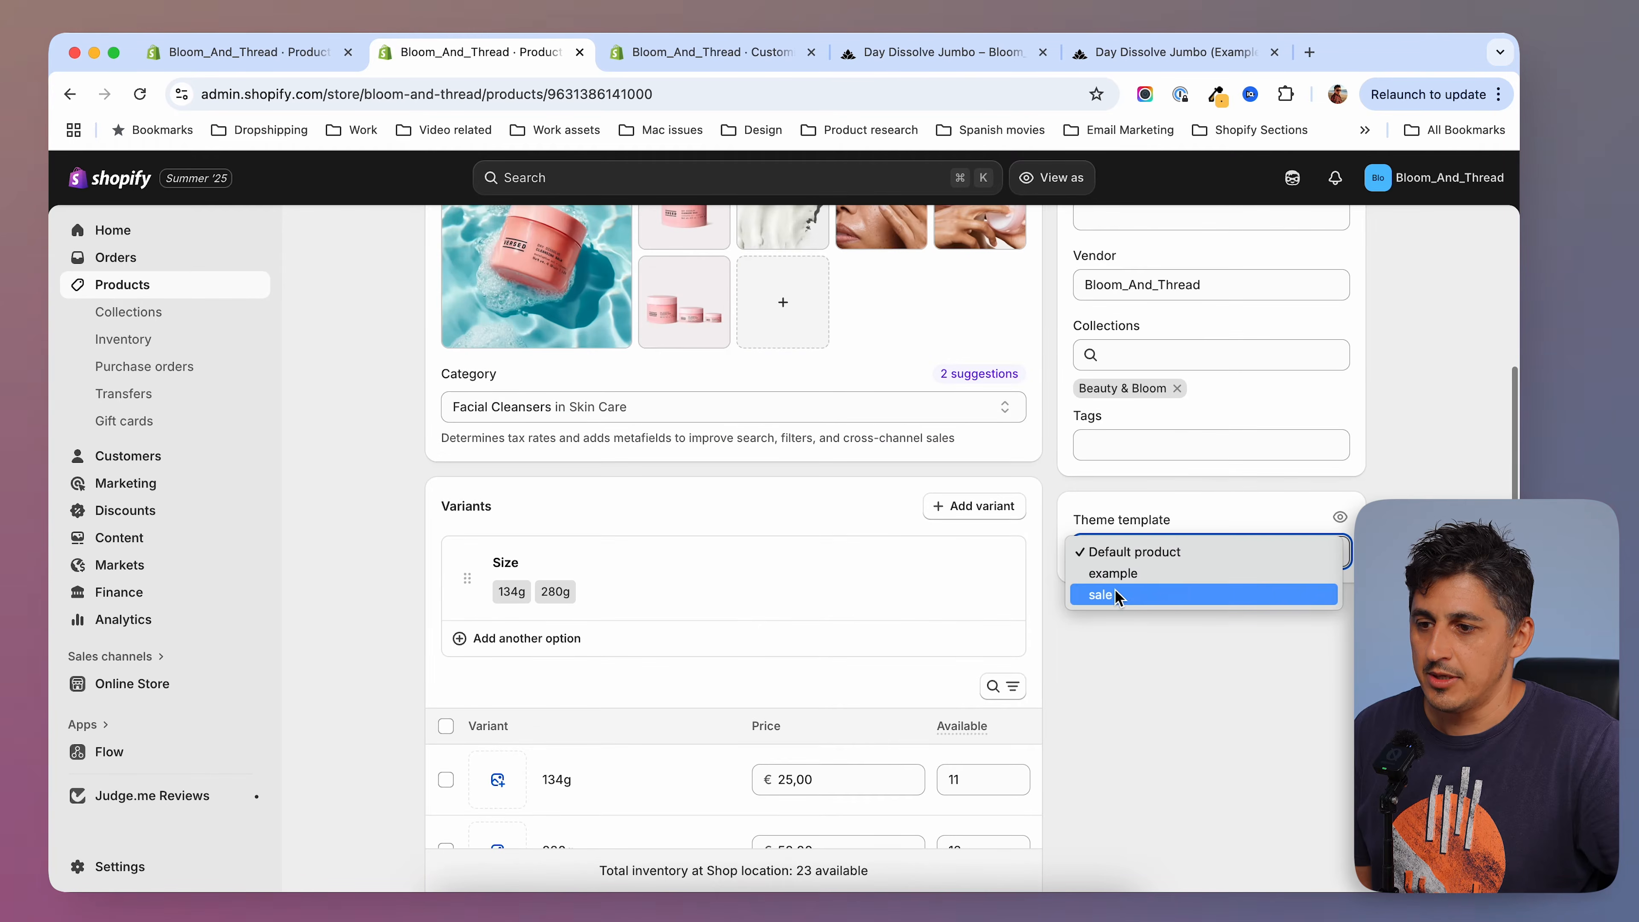
left_click(1135, 597)
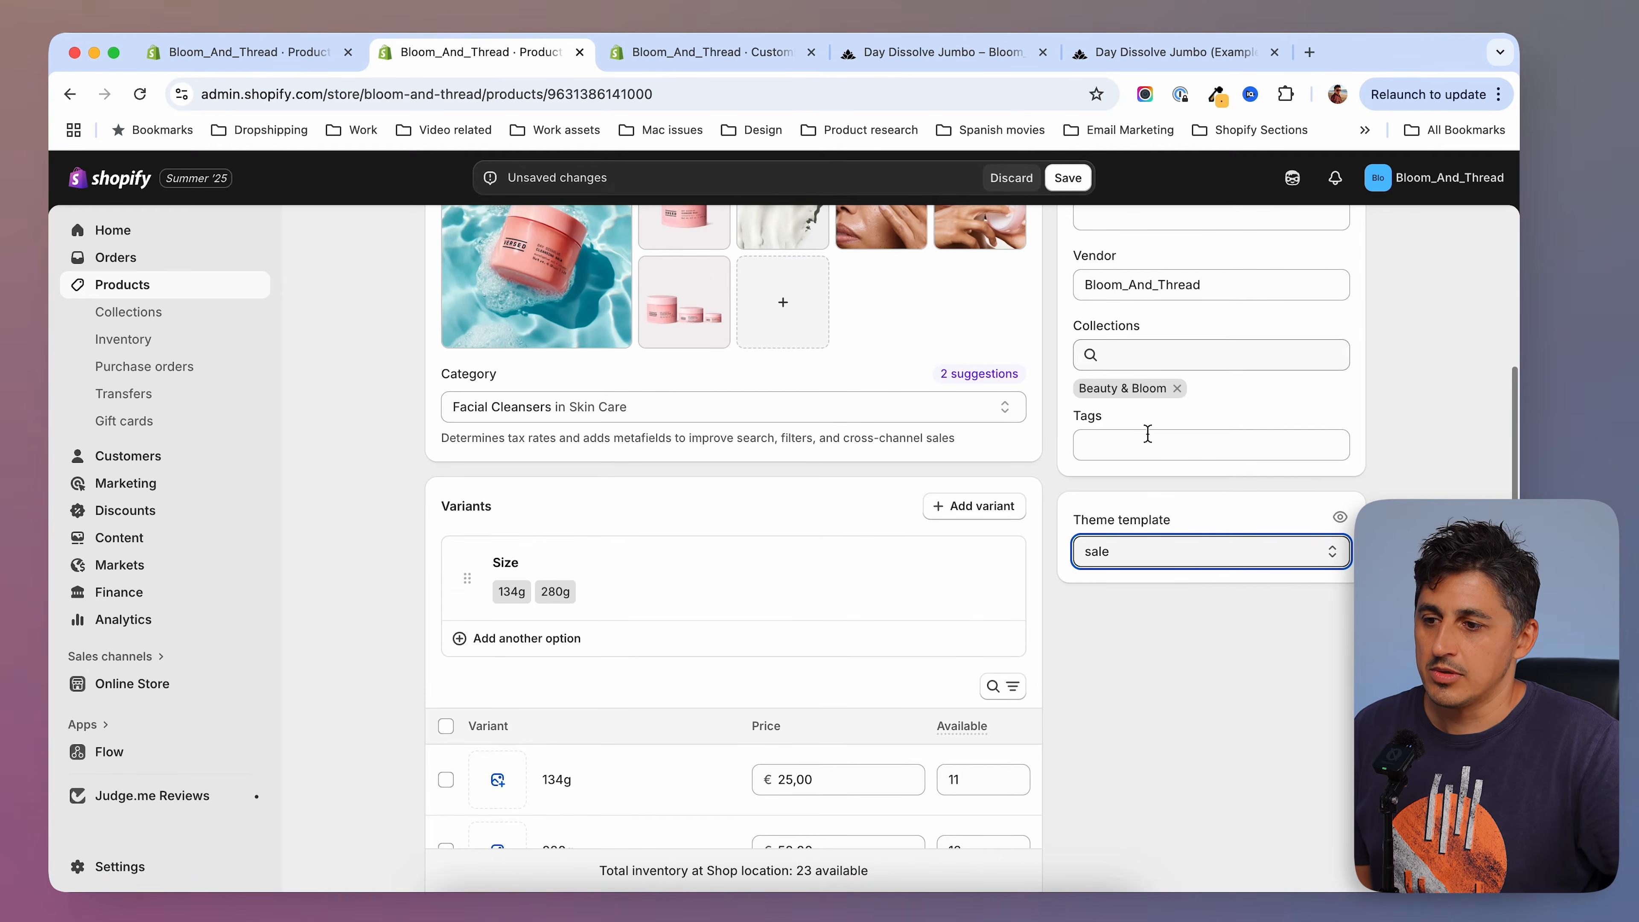
scroll(1148, 433, "up", 7)
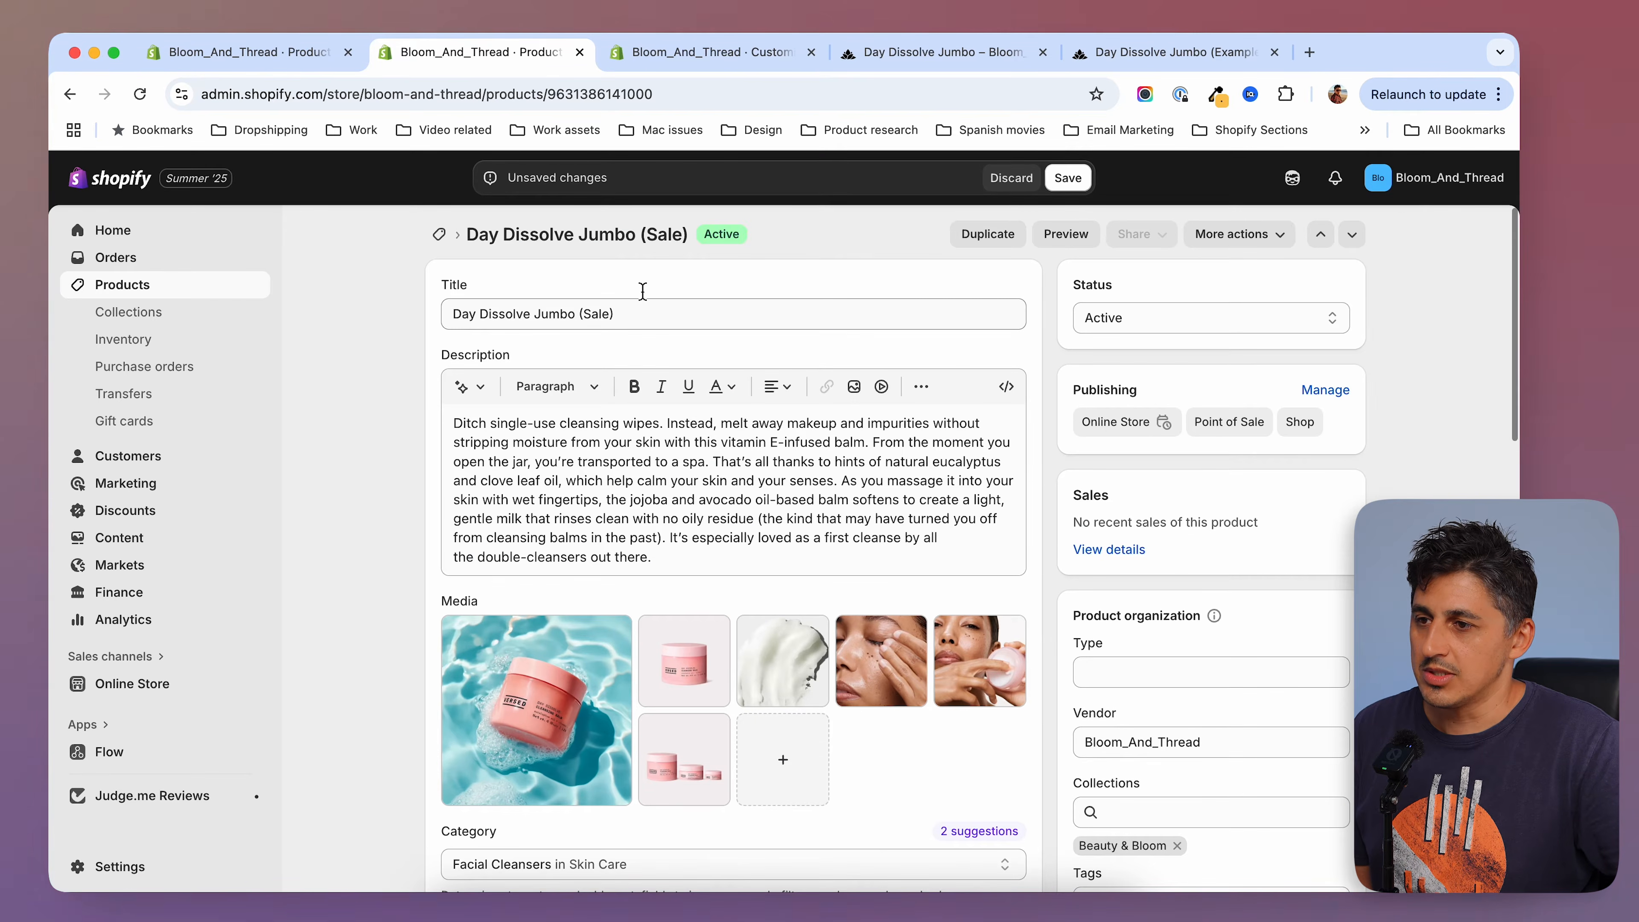
left_click(1067, 178)
scroll(1061, 374, "down", 7)
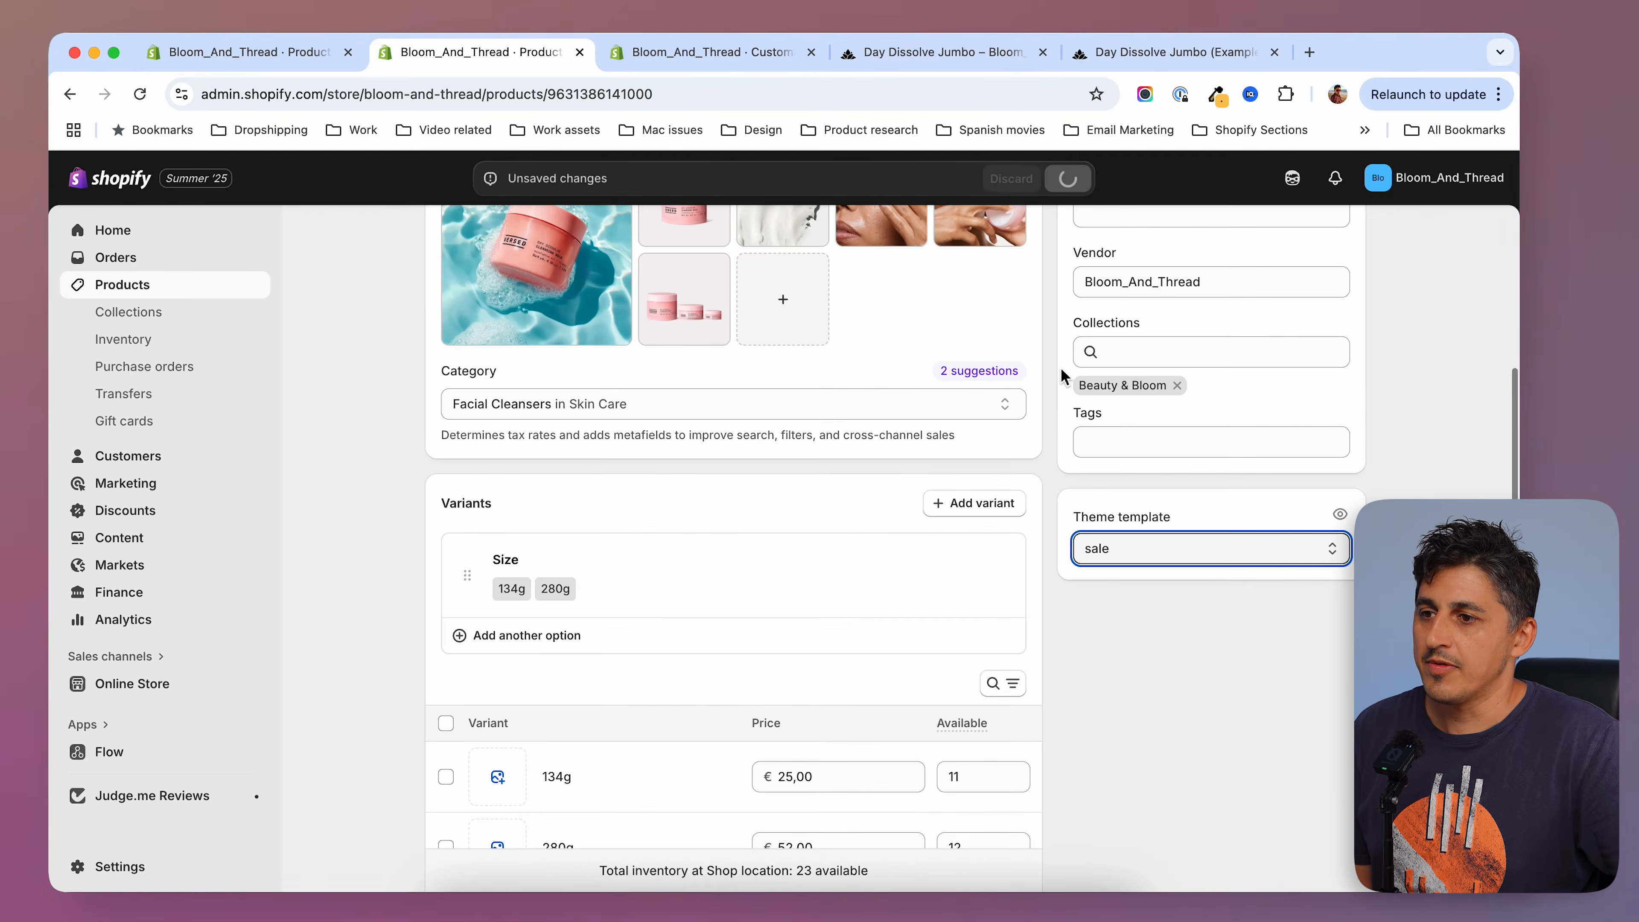
Preview the Day Dissolve Jumbo (Sale) page and look over its gallery, product details and featured collection.
scroll(1061, 374, "up", 7)
left_click(1066, 236)
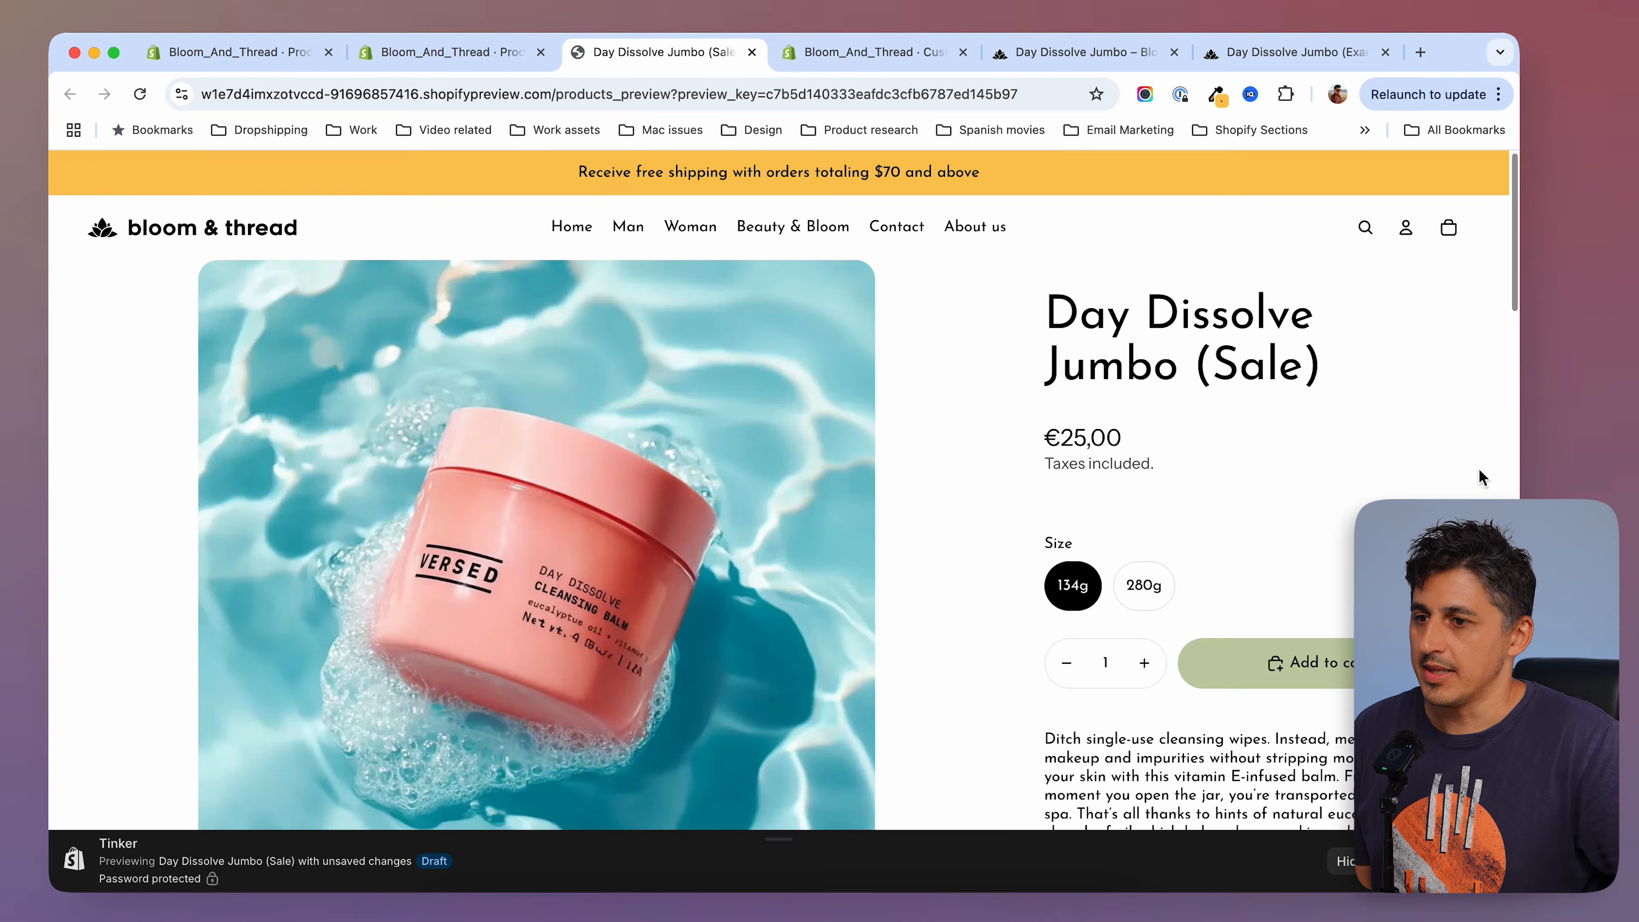
scroll(1482, 476, "down", 20)
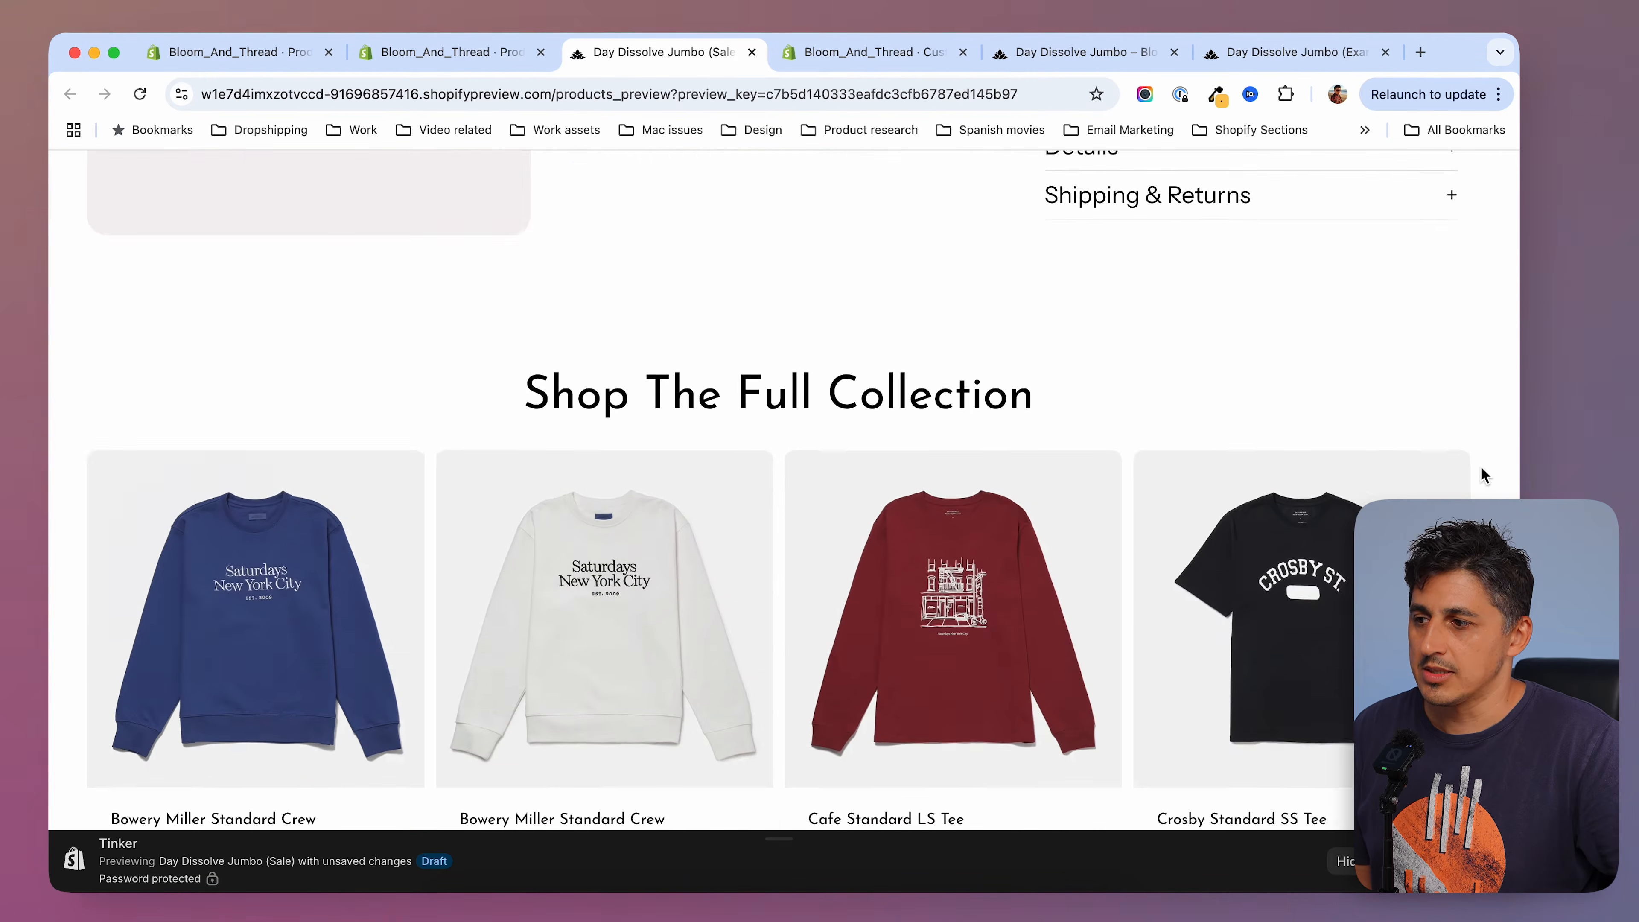
scroll(1482, 476, "down", 8)
scroll(1482, 476, "up", 15)
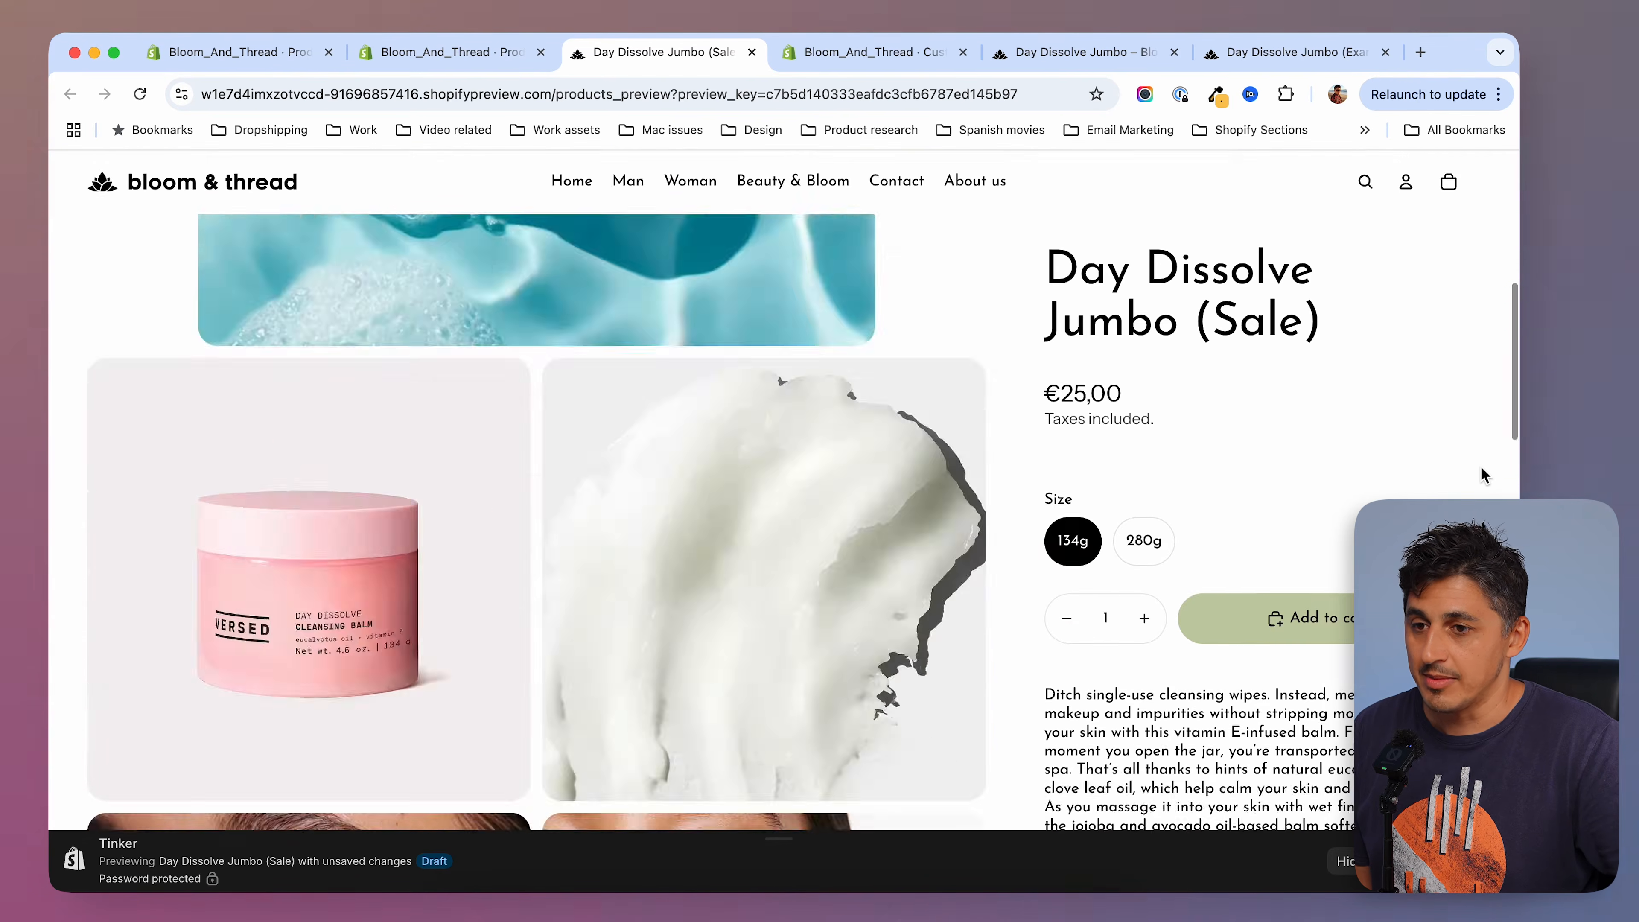
scroll(1482, 476, "up", 5)
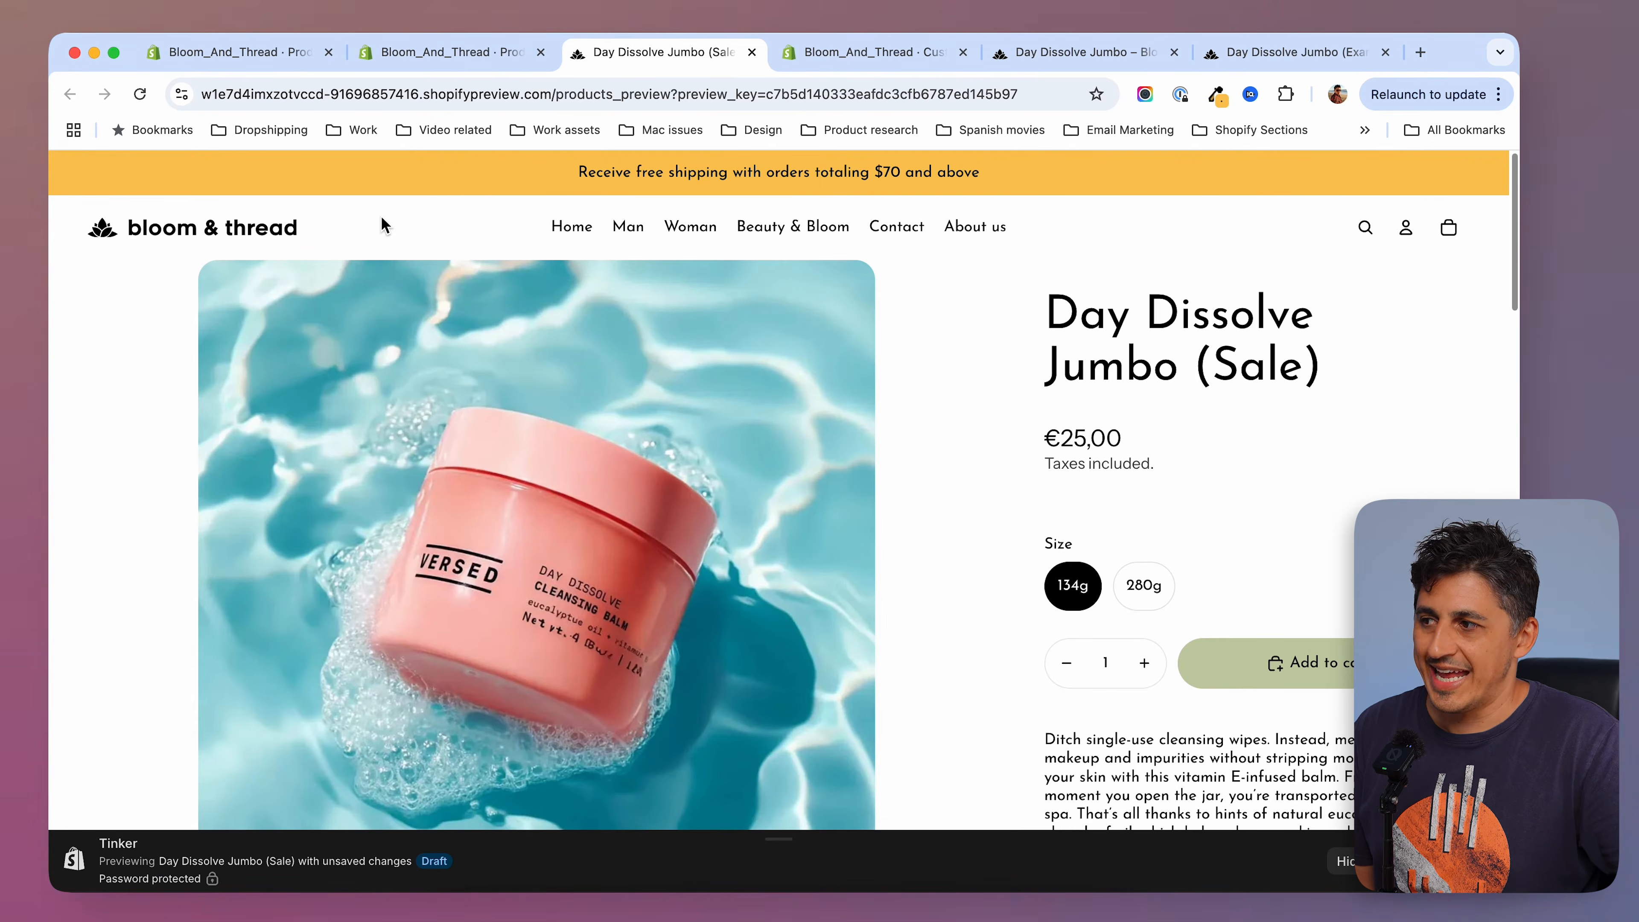
scroll(995, 584, "down", 15)
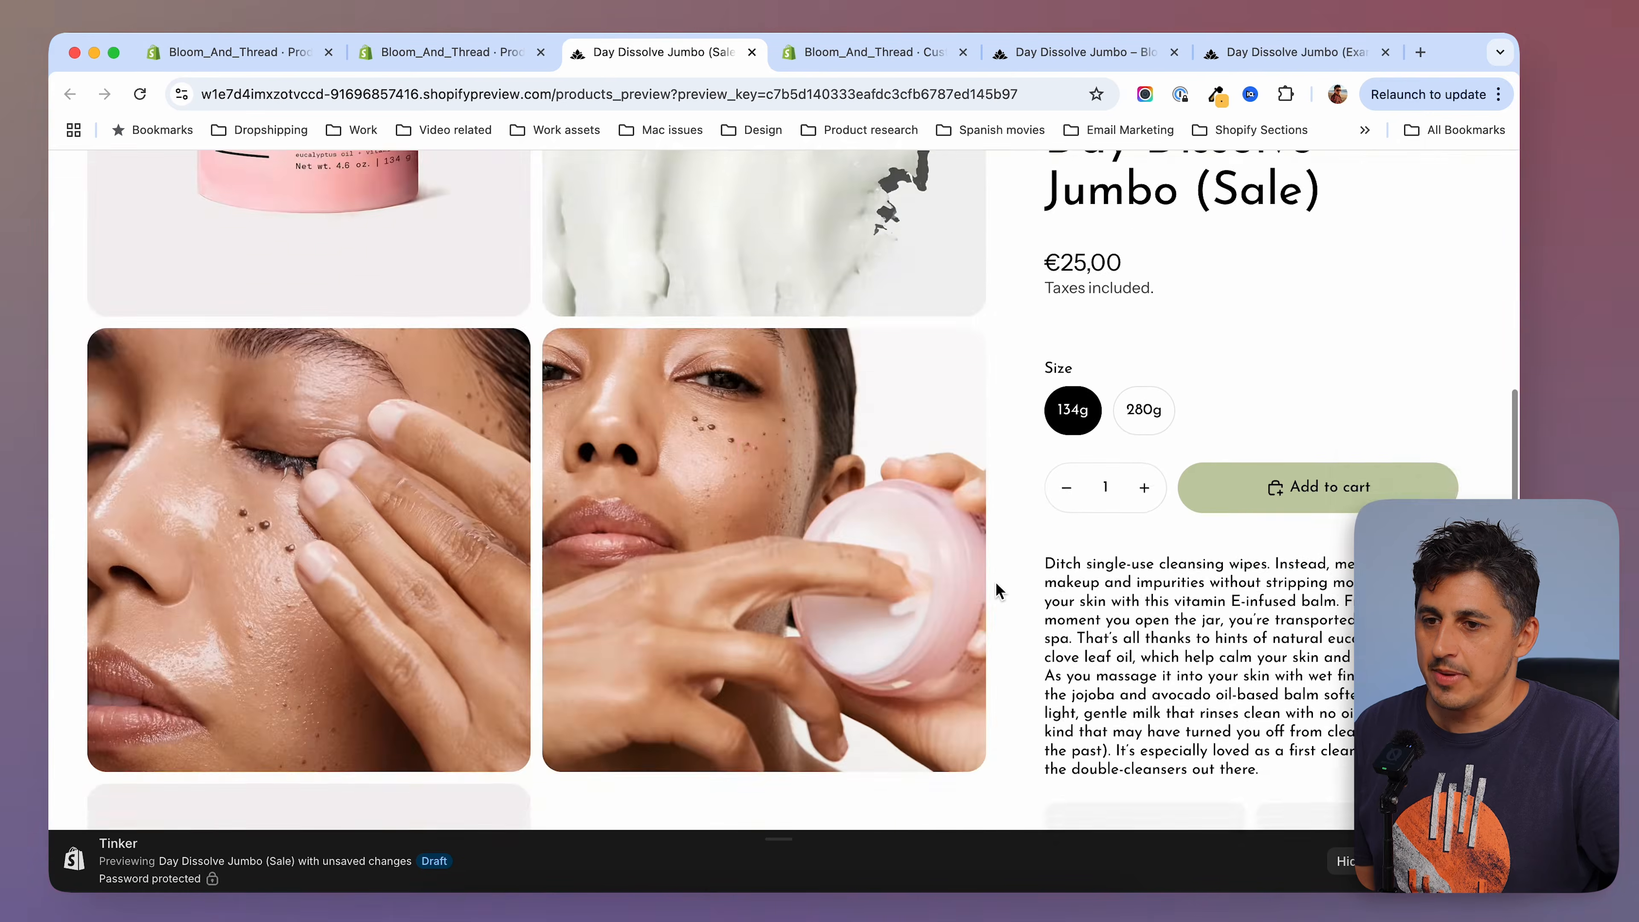
scroll(987, 603, "up", 12)
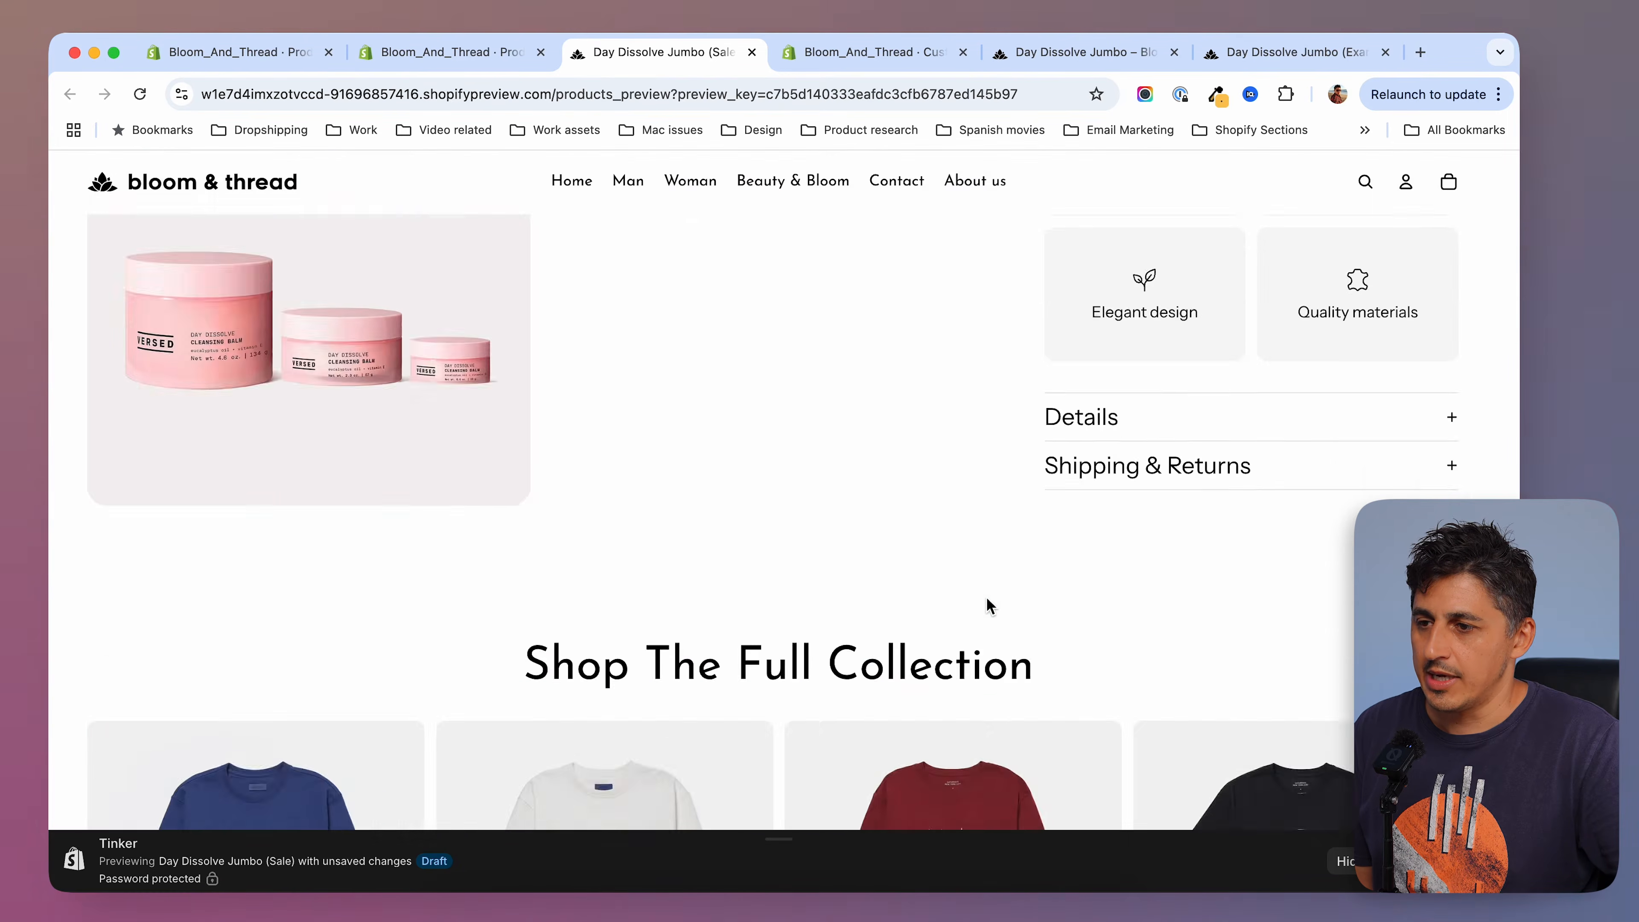
scroll(987, 604, "down", 6)
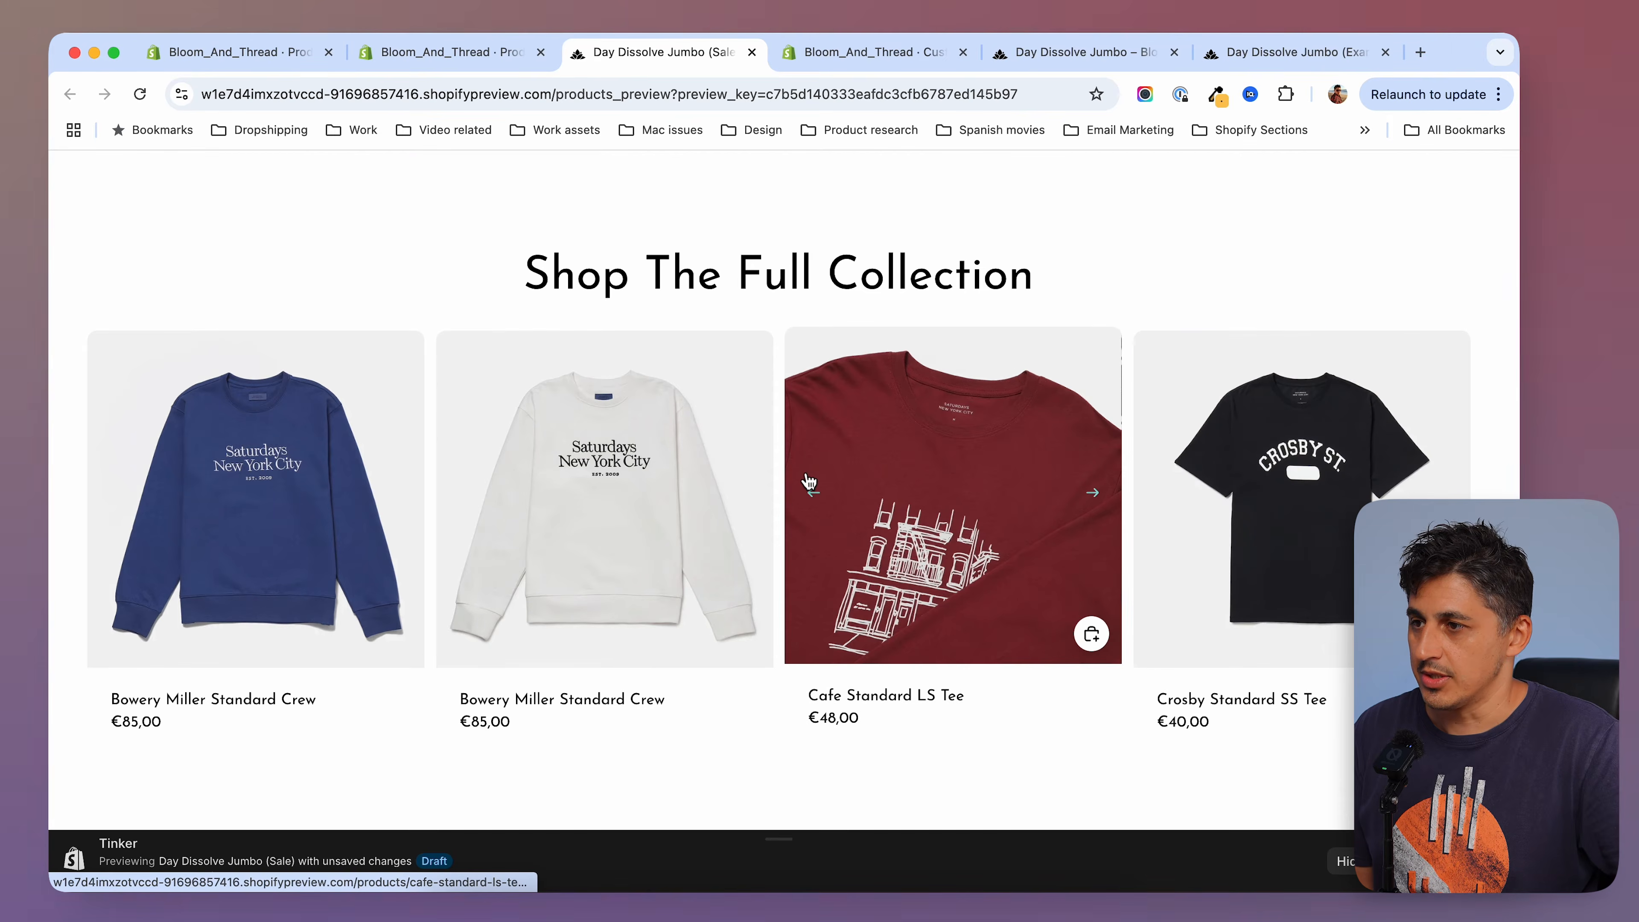
scroll(1071, 277, "up", 15)
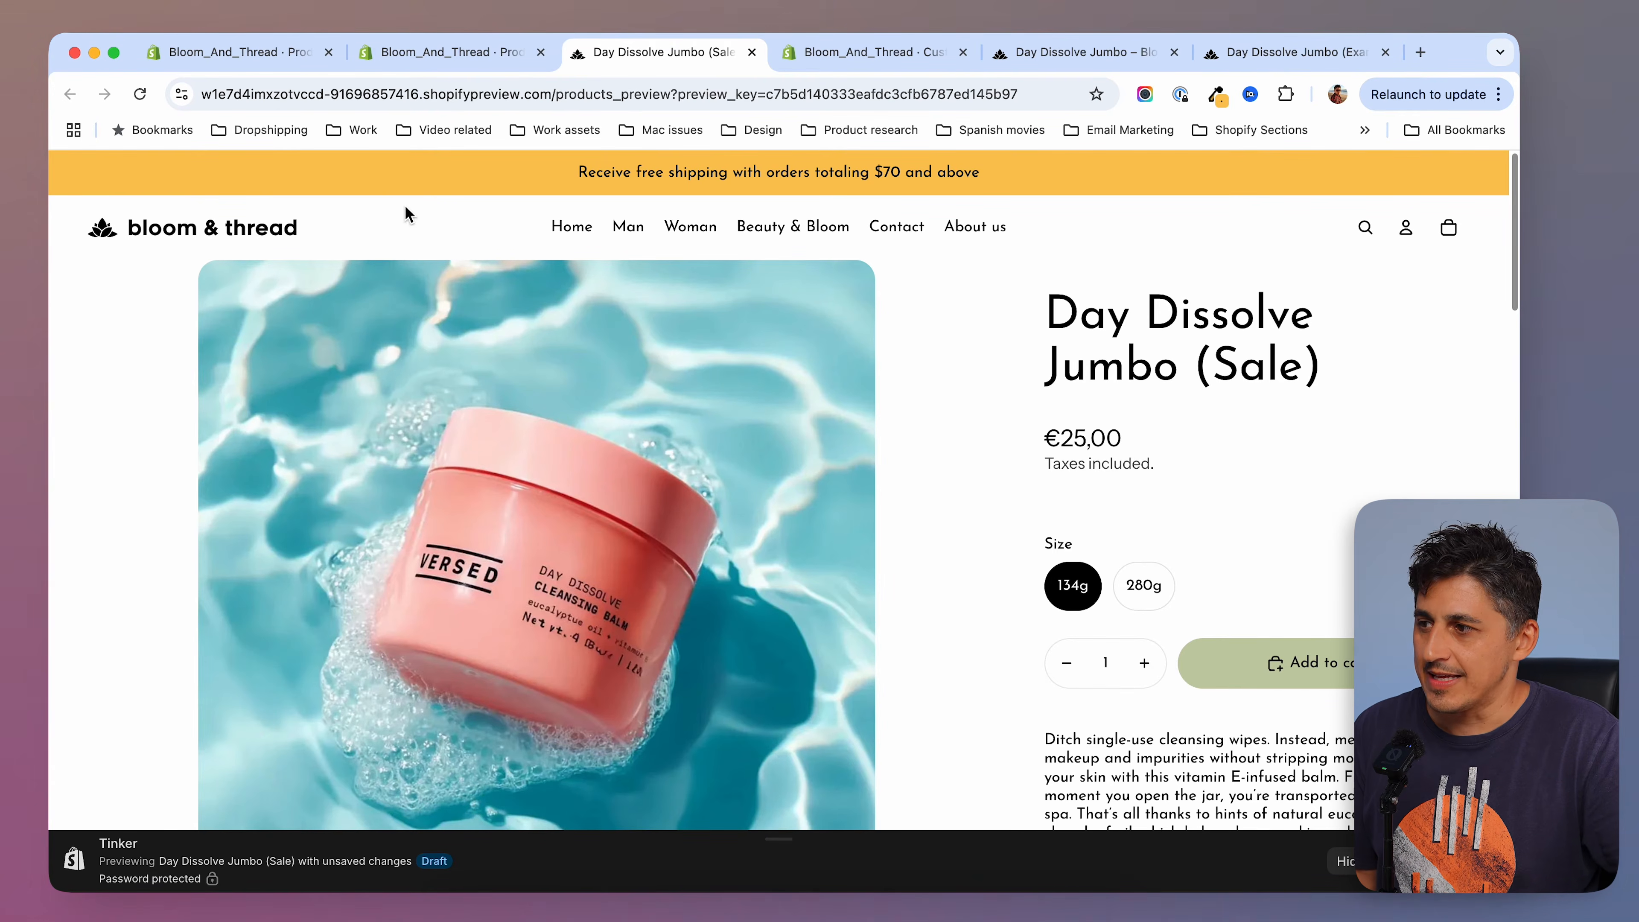
Open the Tinker theme's code from the theme editor and open the theme.liquid layout file.
left_click(868, 53)
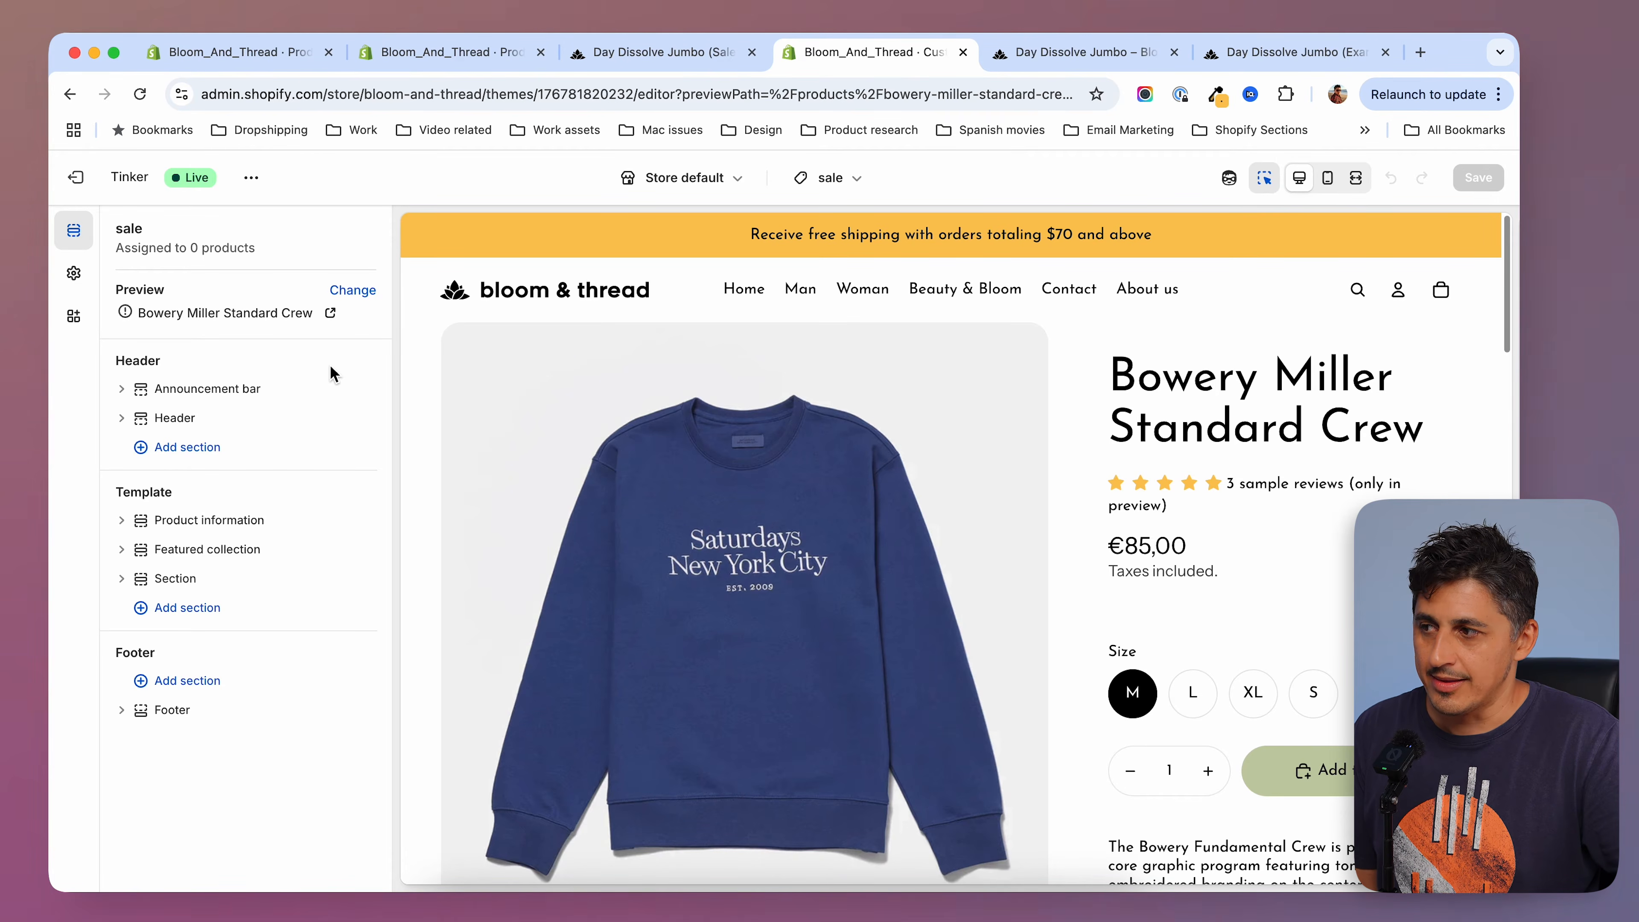
left_click(251, 176)
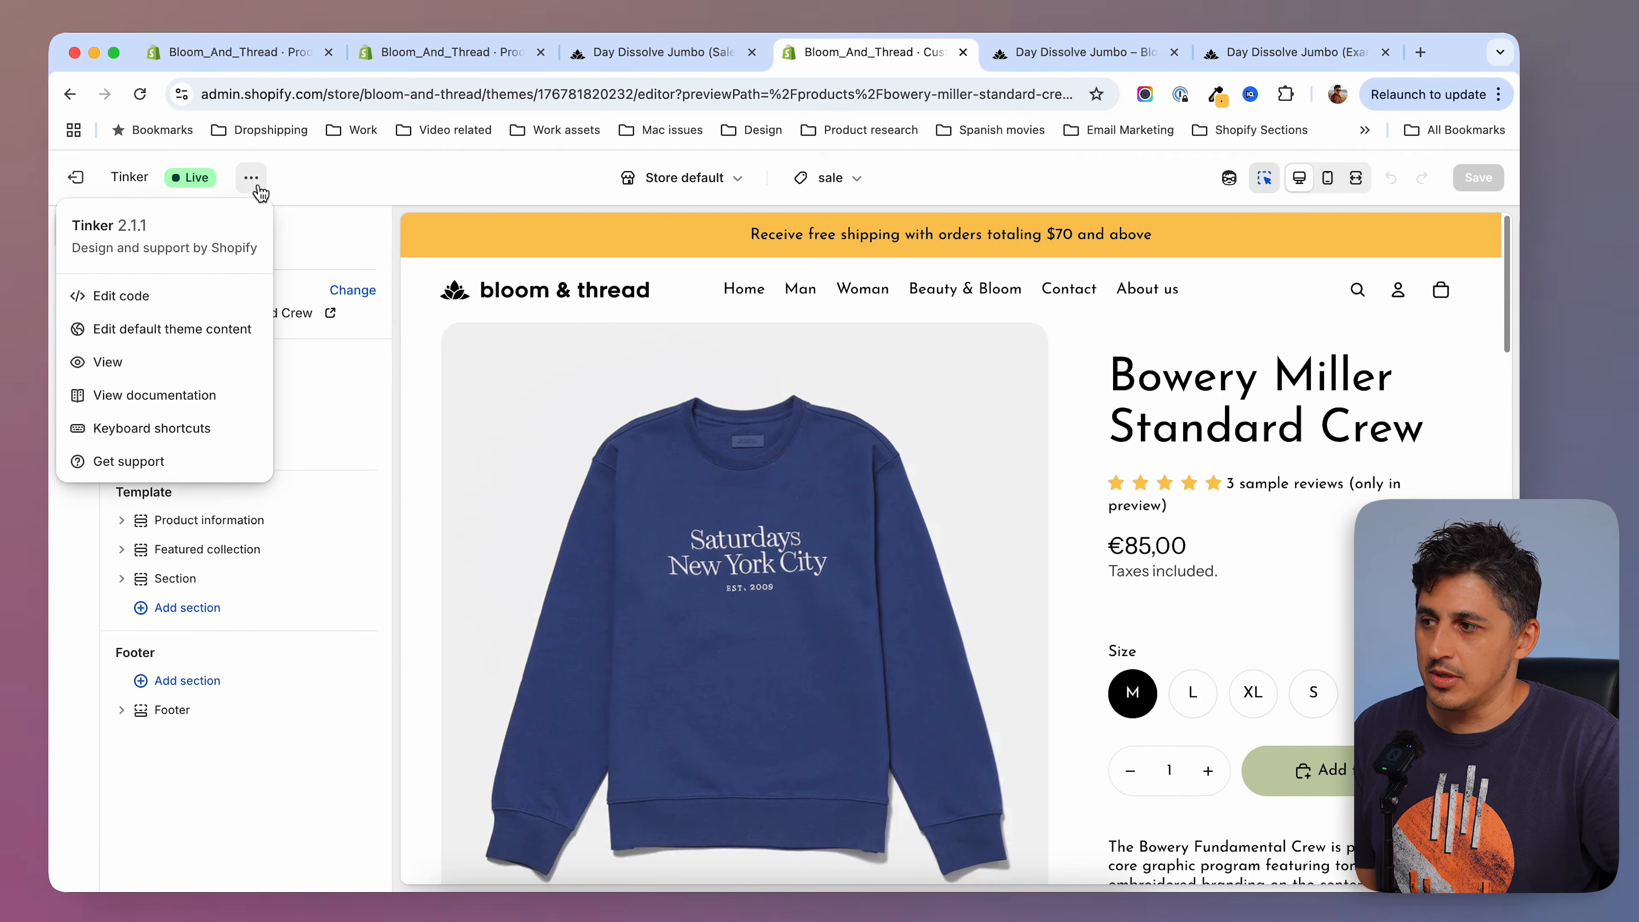
left_click(177, 295)
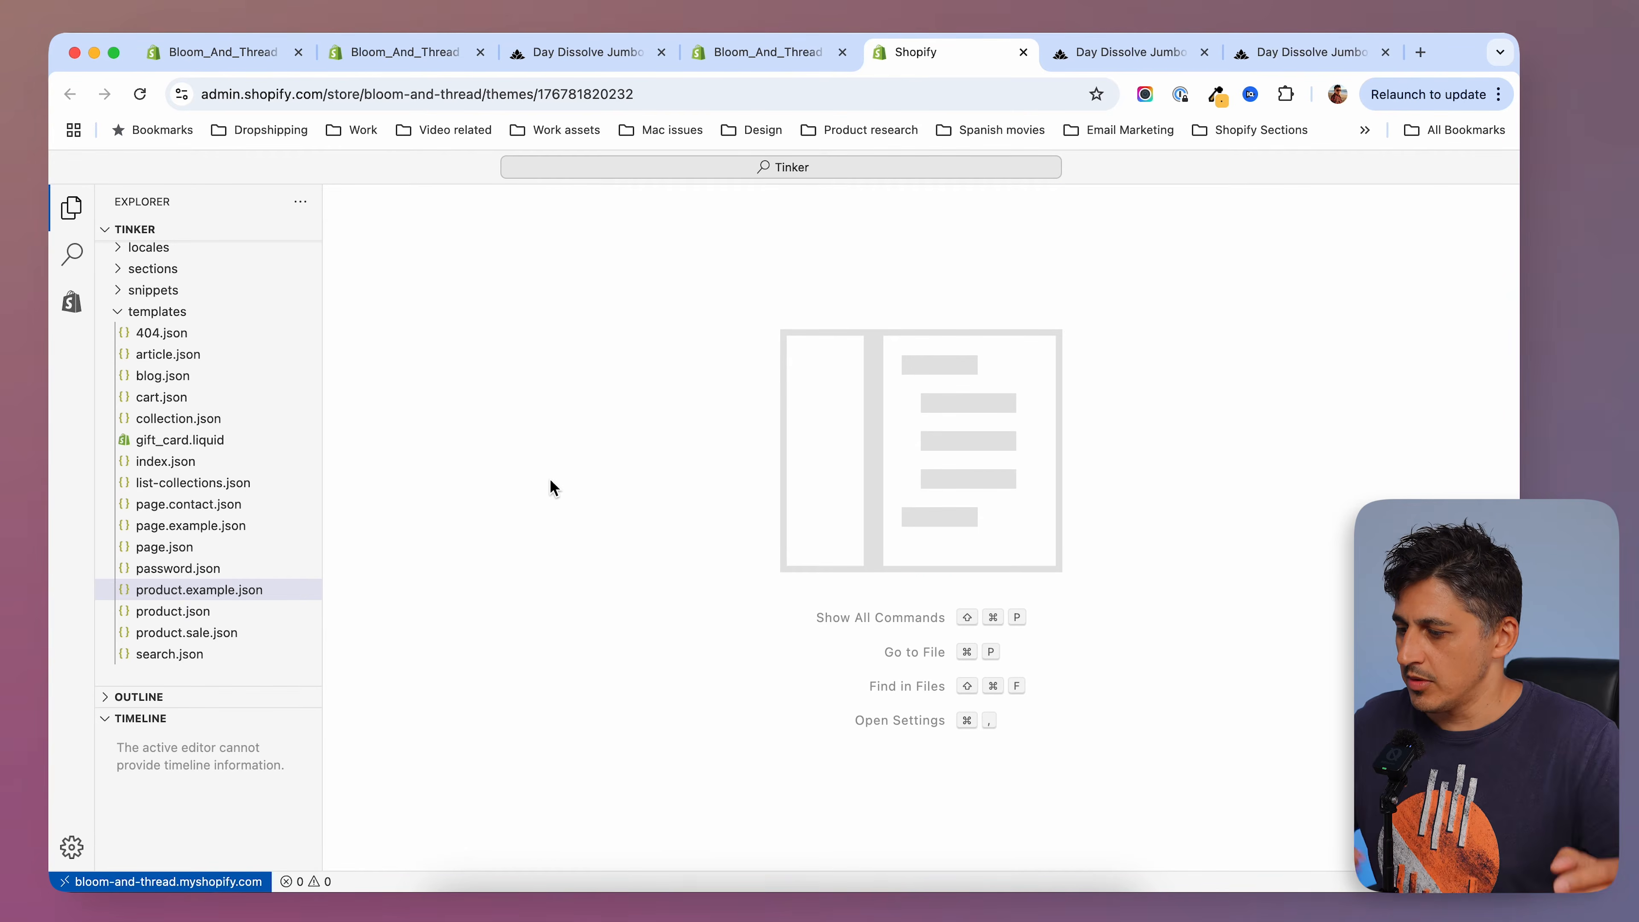
key("super+p")
type("theme.l")
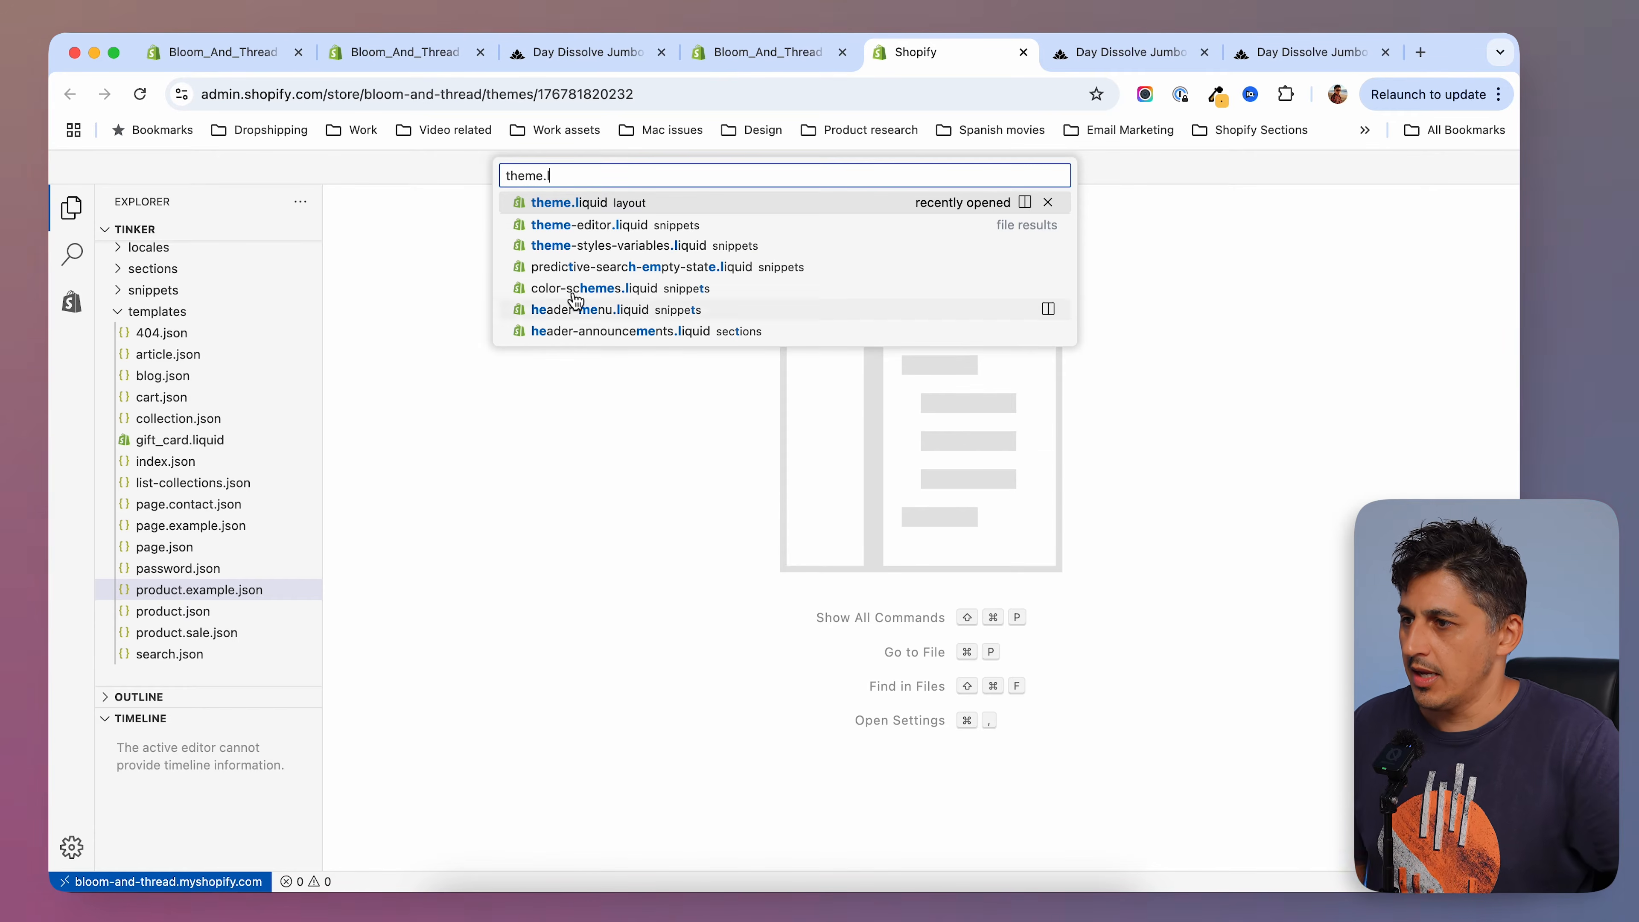
left_click(592, 206)
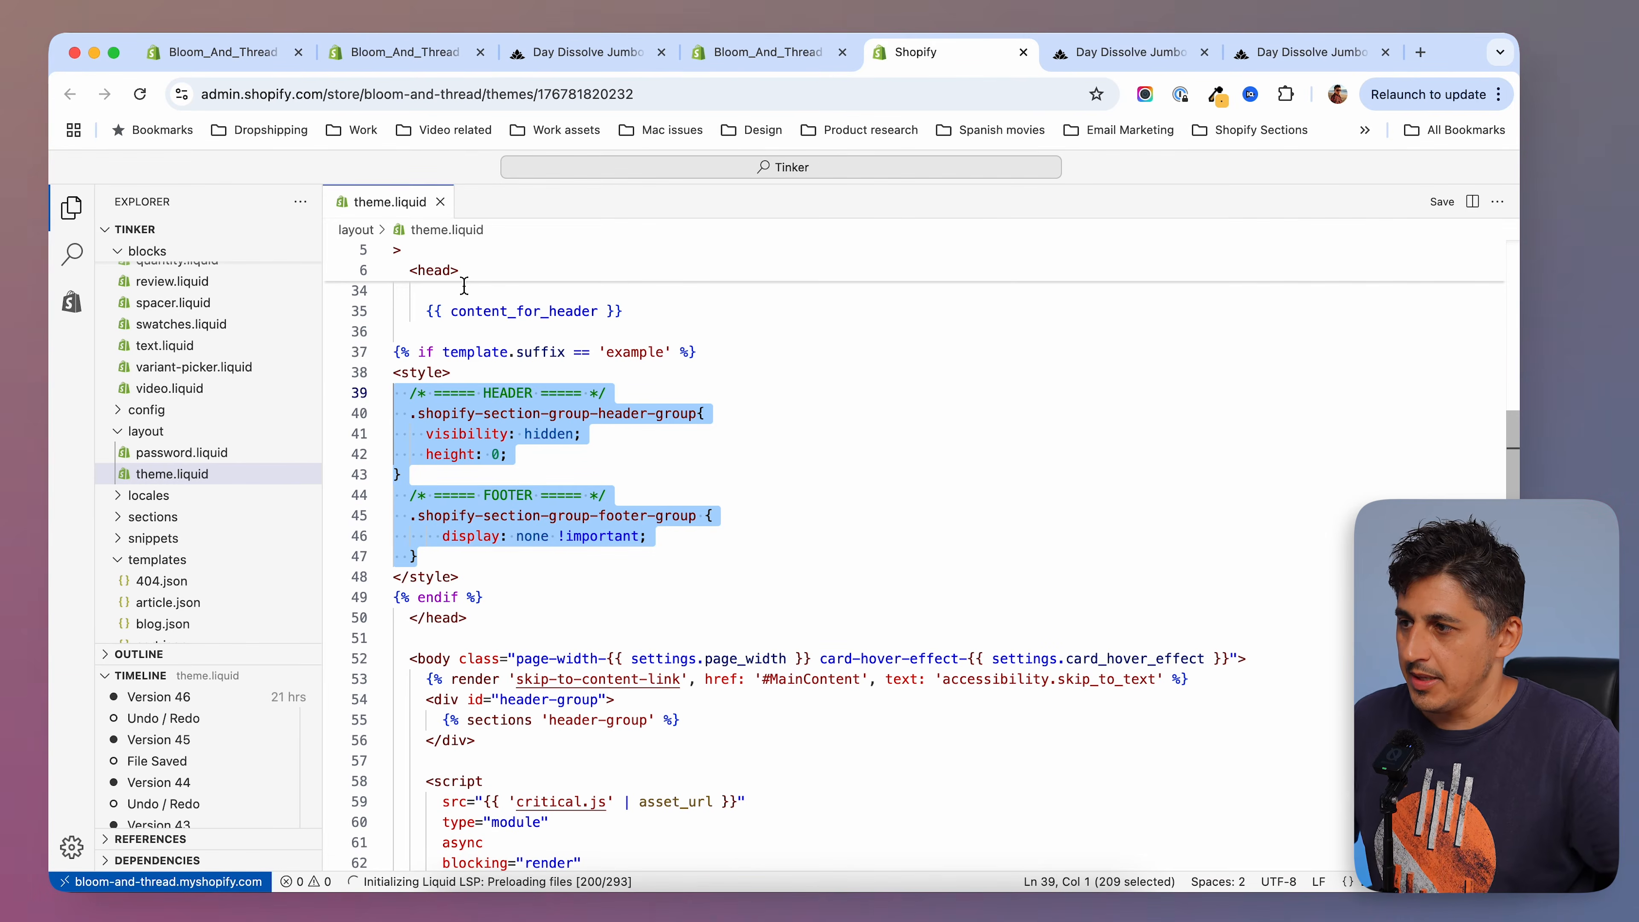
Examine the conditional style block above the closing head tag in theme.liquid that hides the header and footer for the example template.
key("super+p")
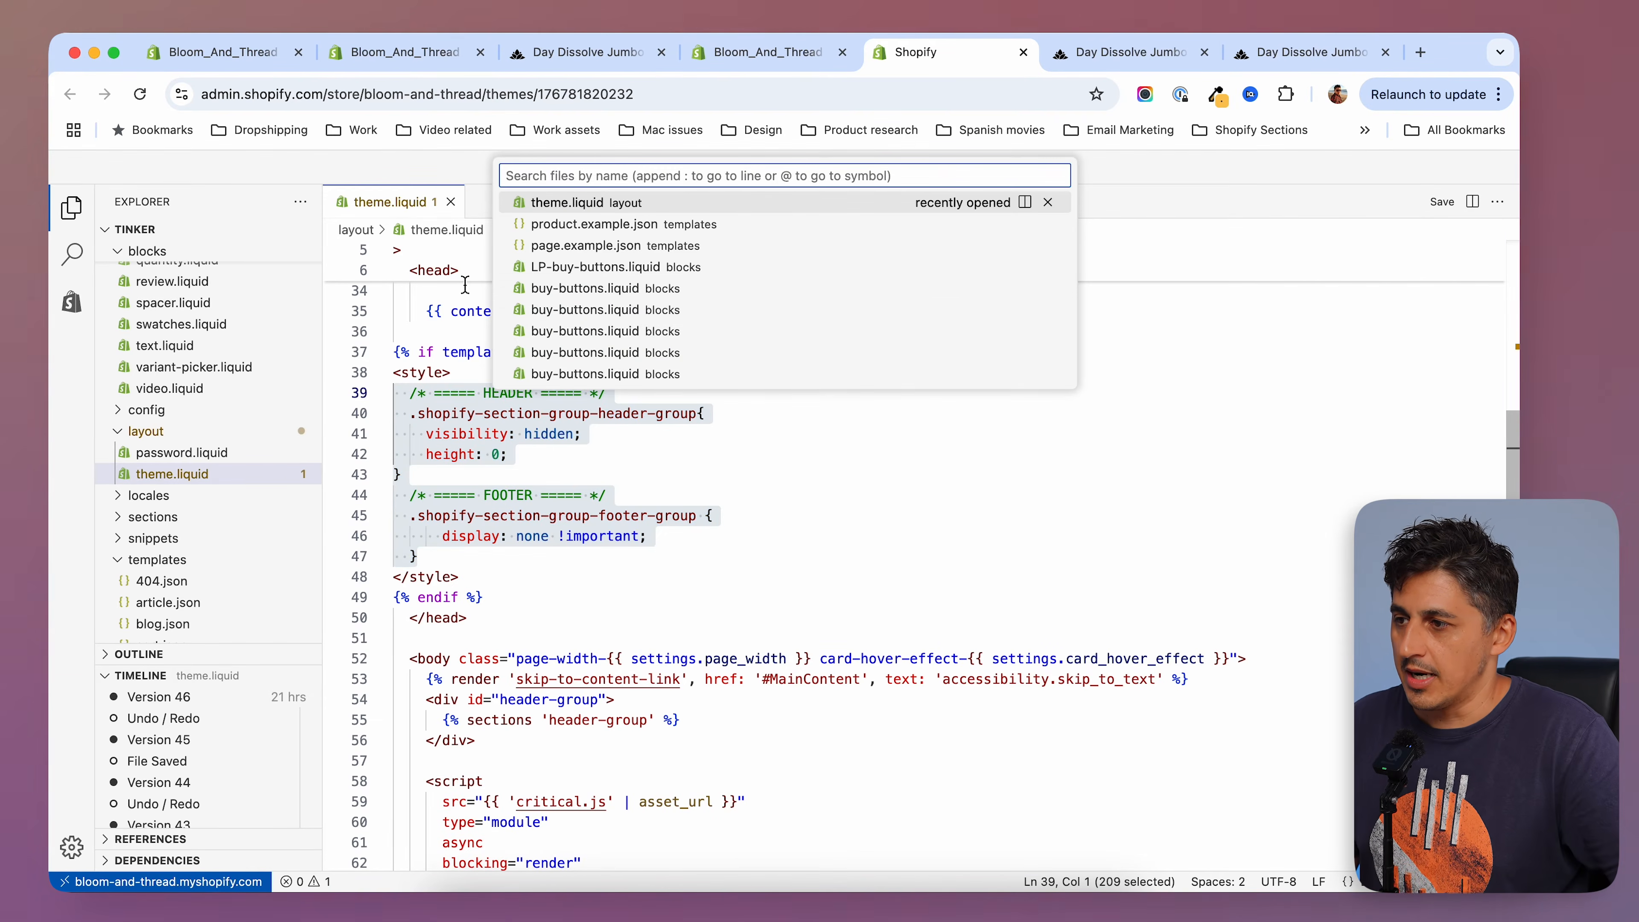
left_click(1165, 296)
scroll(783, 342, "up", 10)
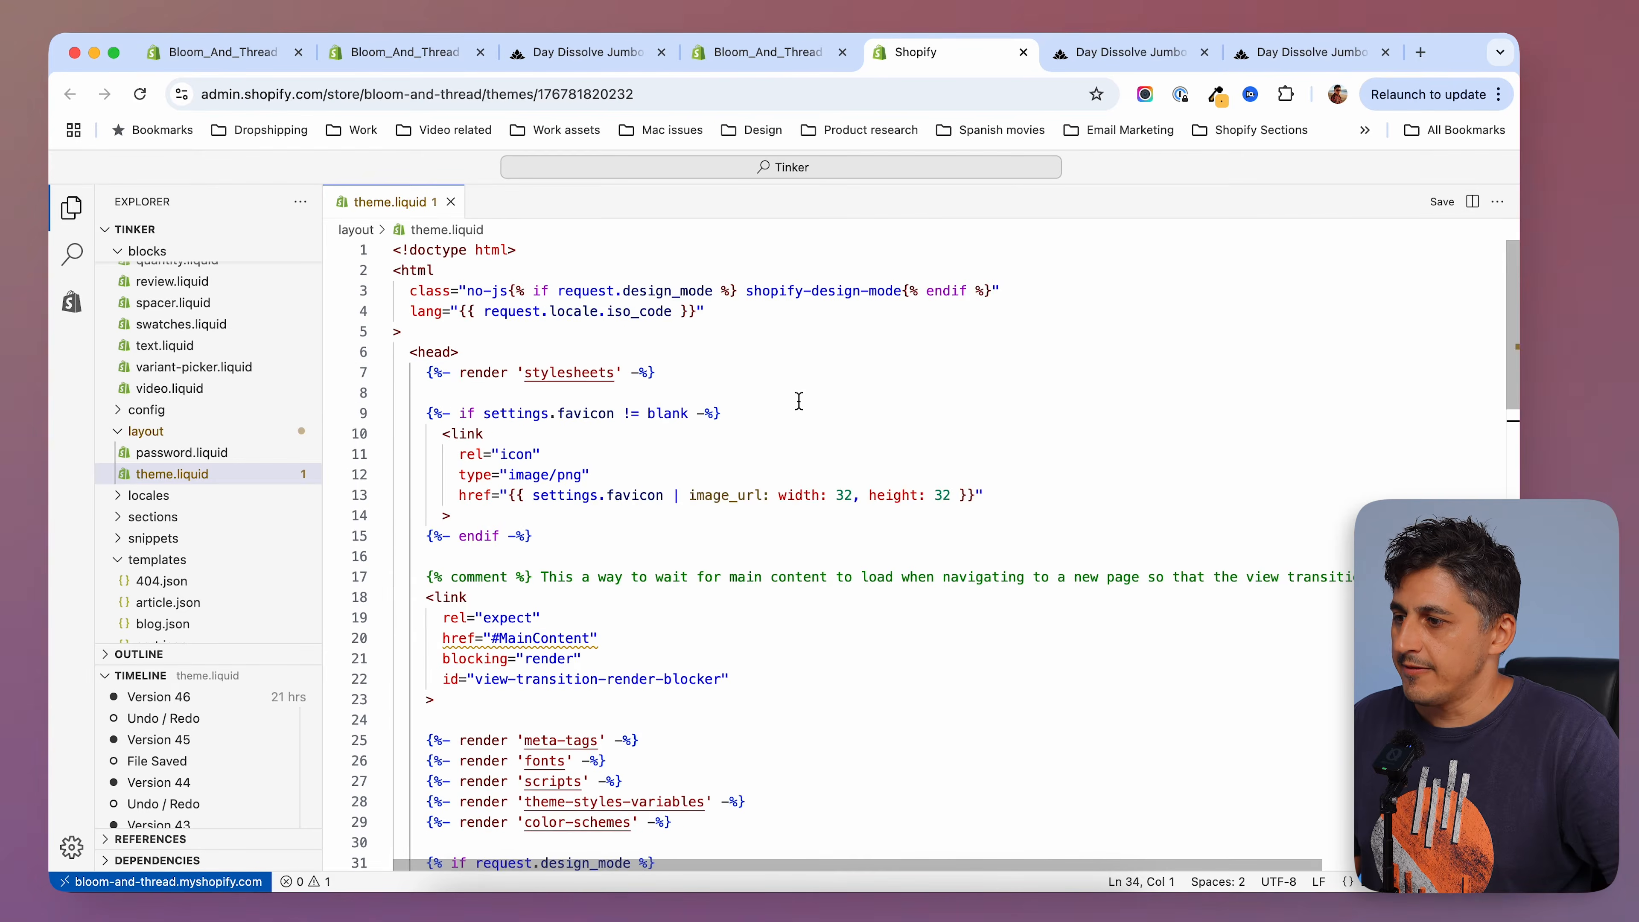
scroll(799, 401, "down", 10)
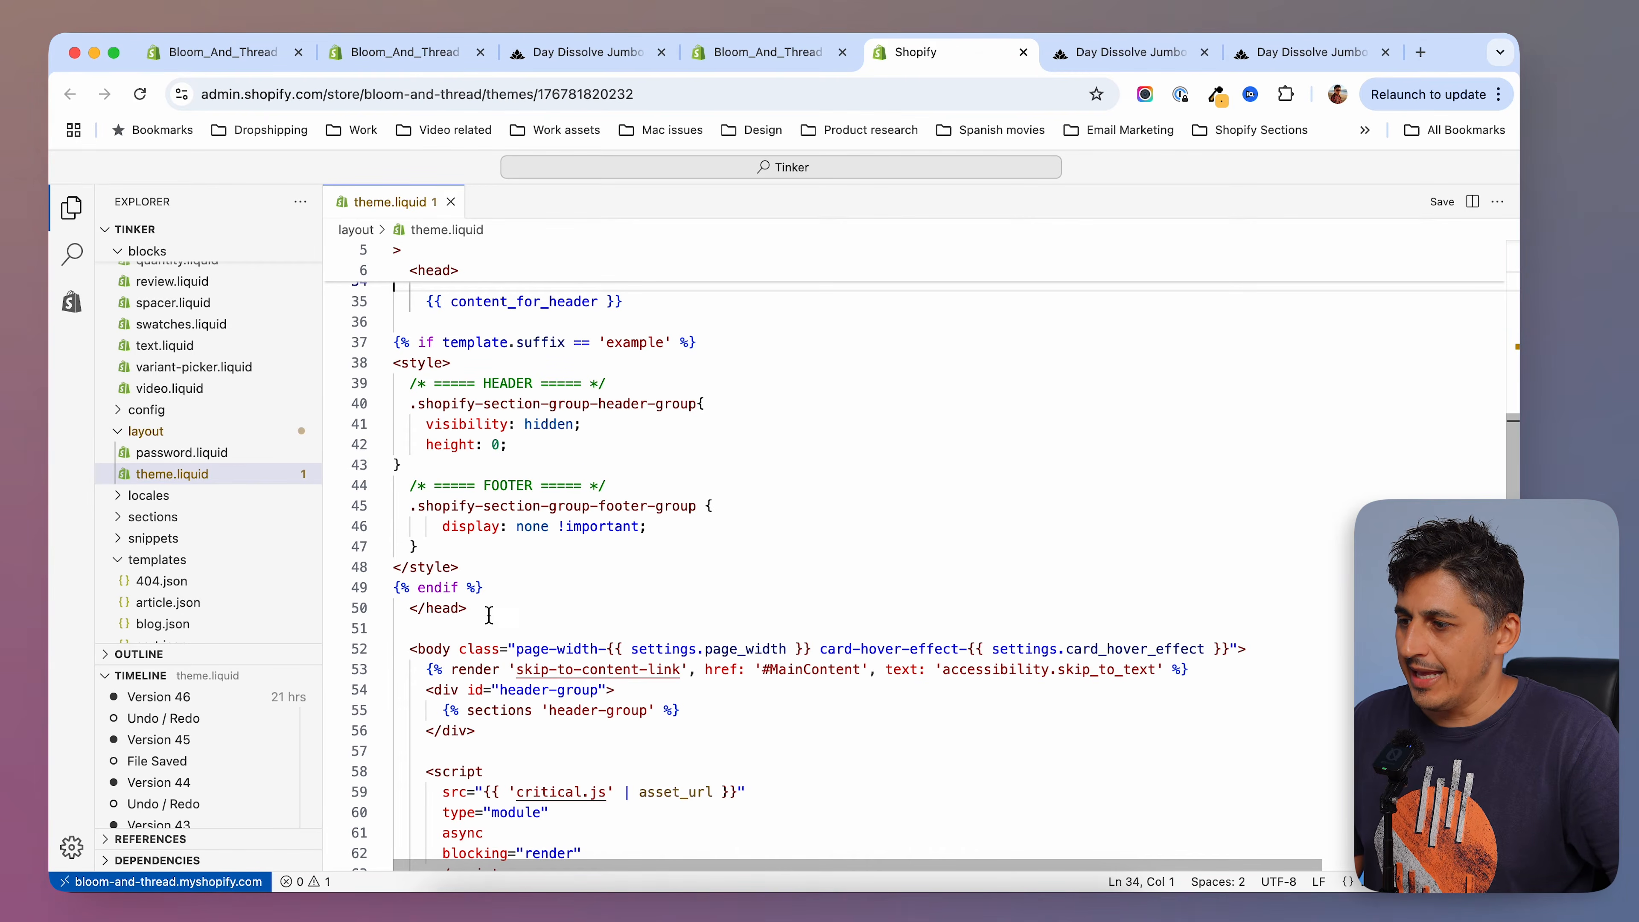
left_click_drag(488, 615, 409, 613)
left_click(465, 616)
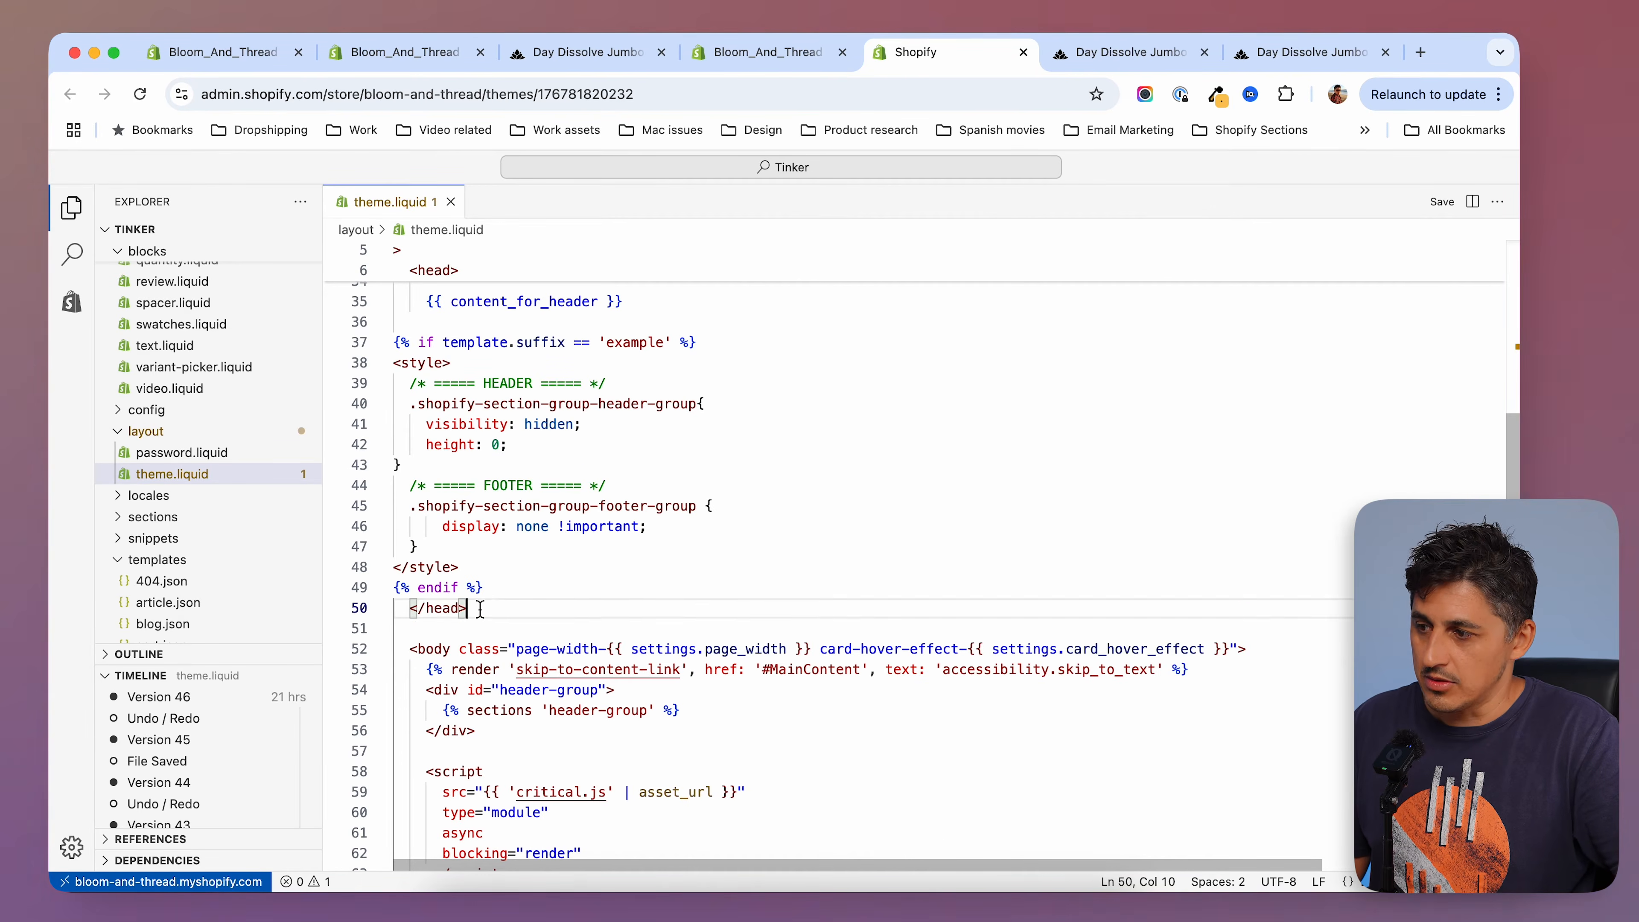
scroll(467, 581, "down", 2)
scroll(471, 537, "down", 1)
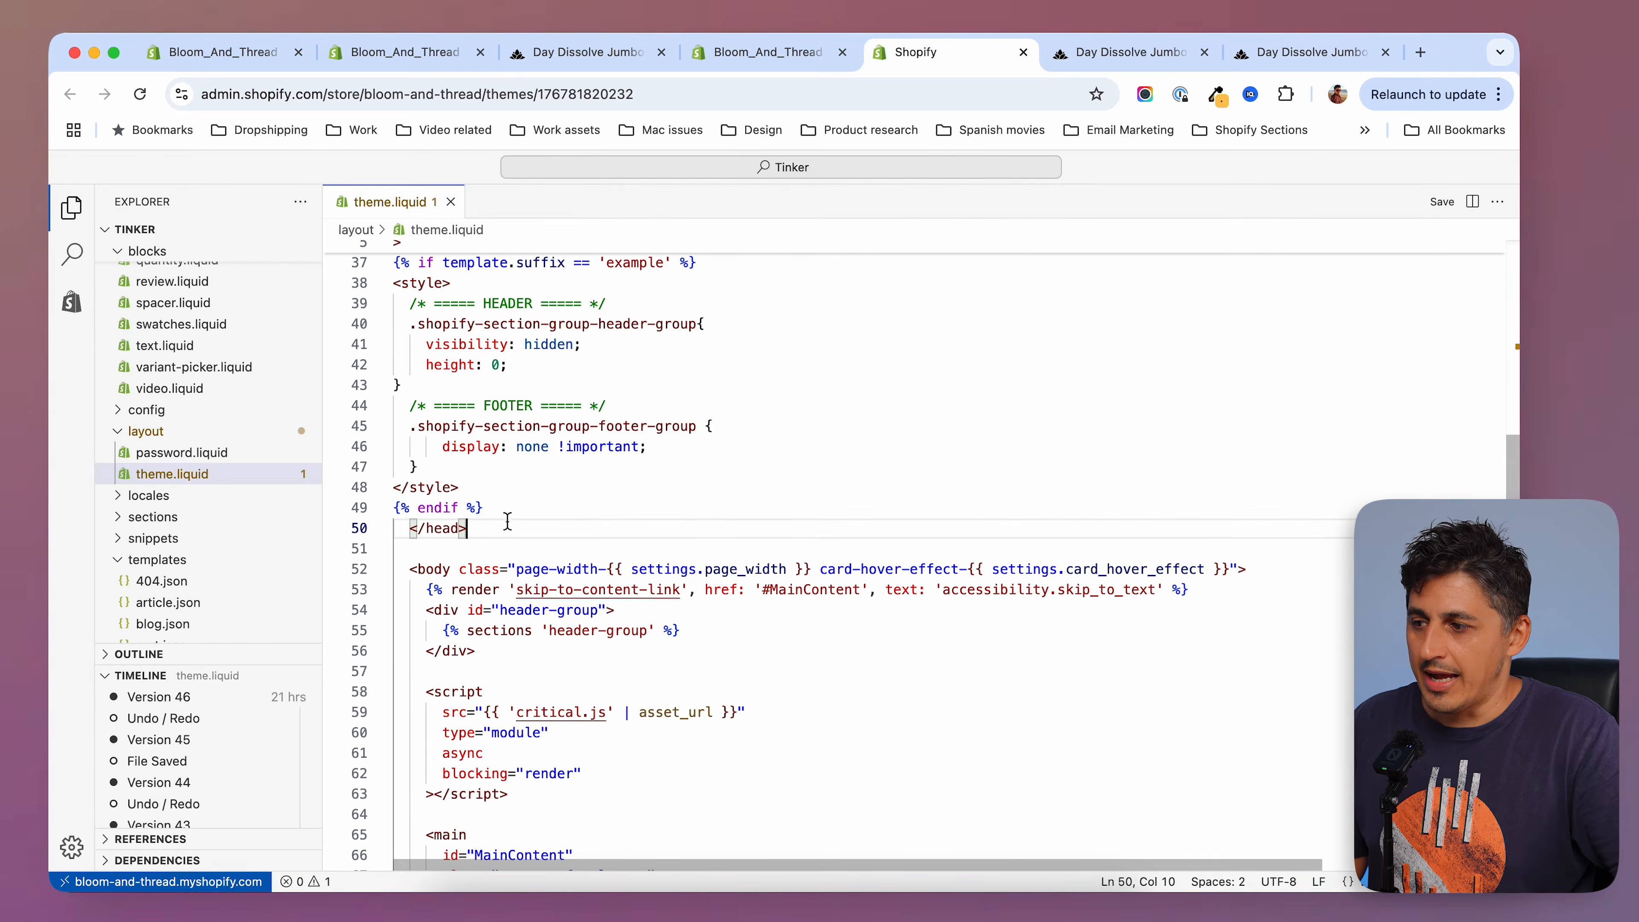
scroll(451, 510, "up", 3)
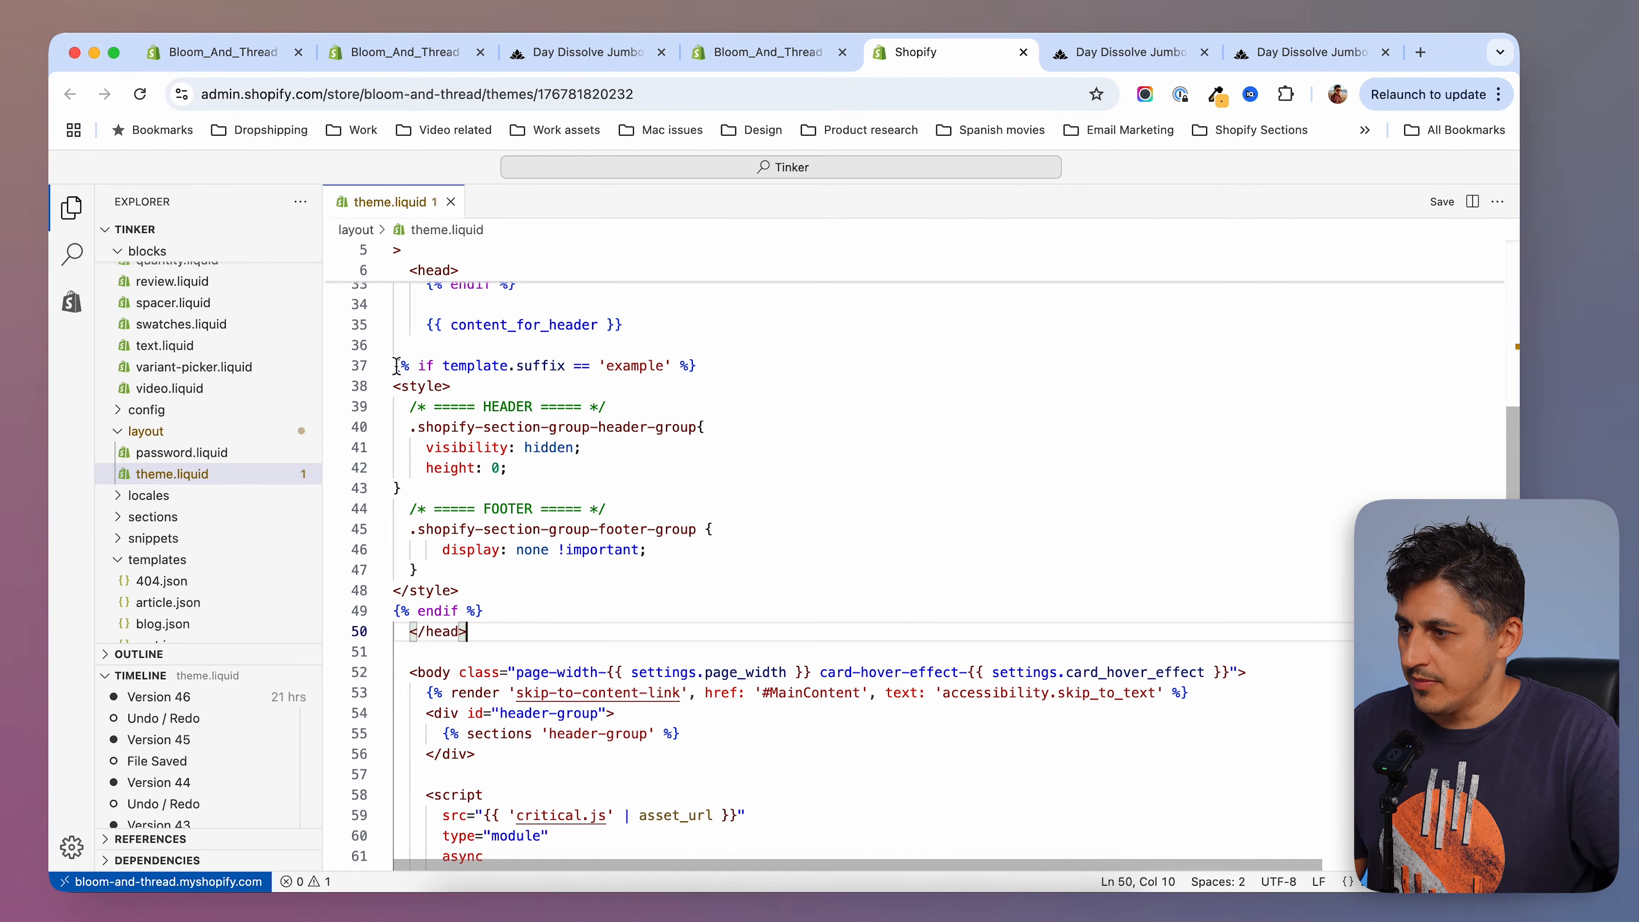
left_click_drag(394, 368, 740, 584)
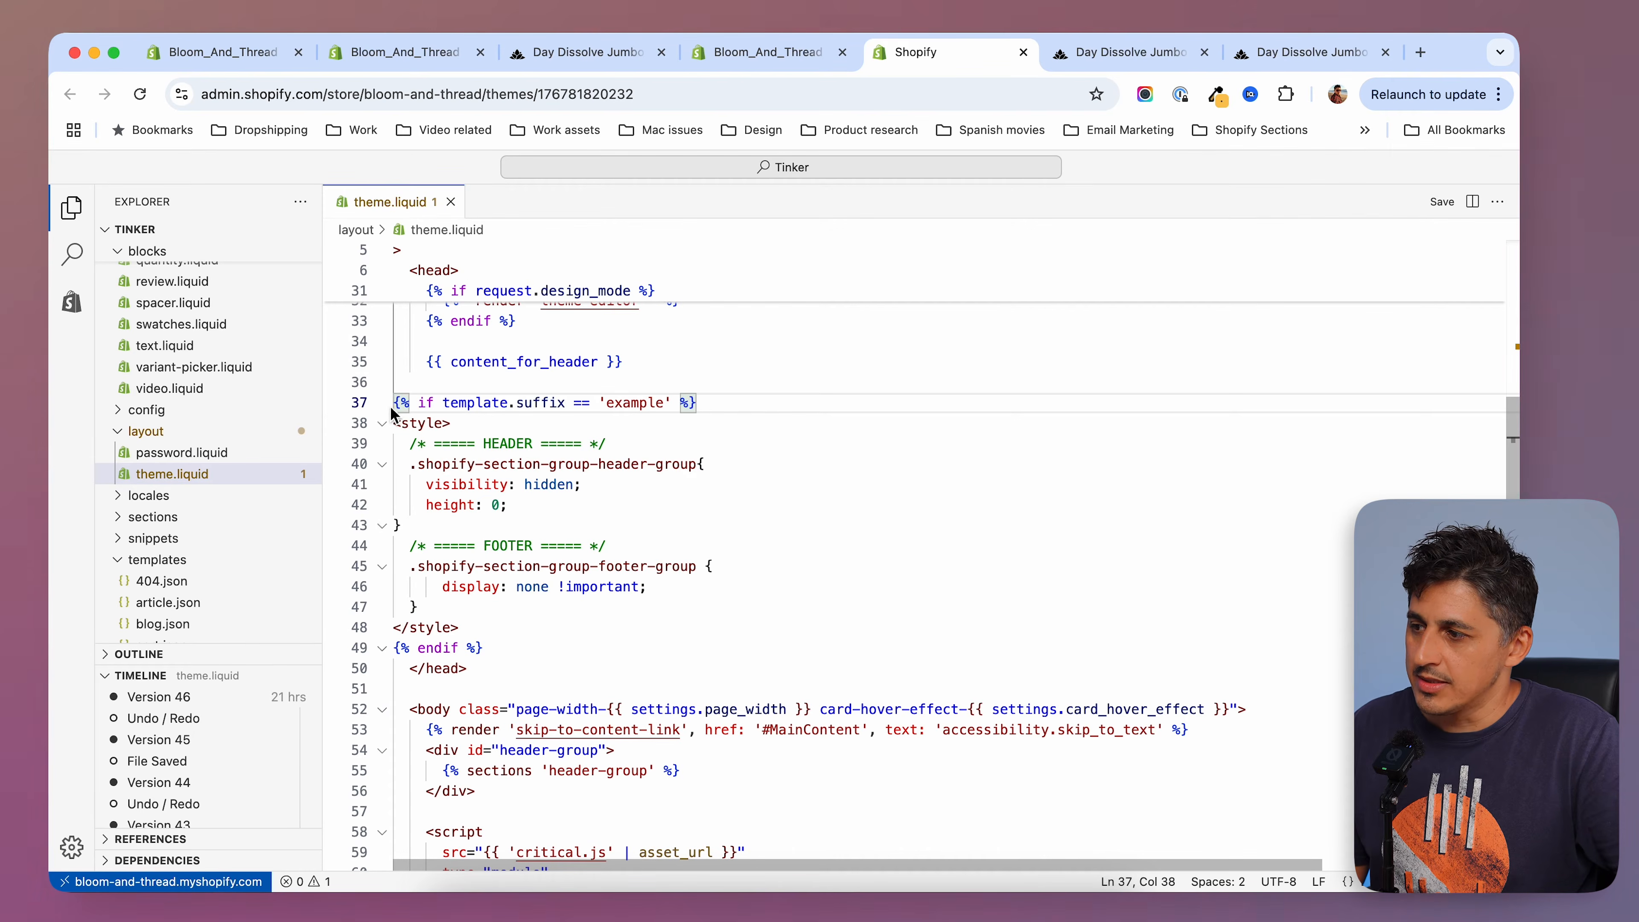
Review the conditional header and footer style block in theme.liquid and compare it with the Day Dissolve Jumbo (Example) storefront page.
left_click_drag(396, 403, 716, 641)
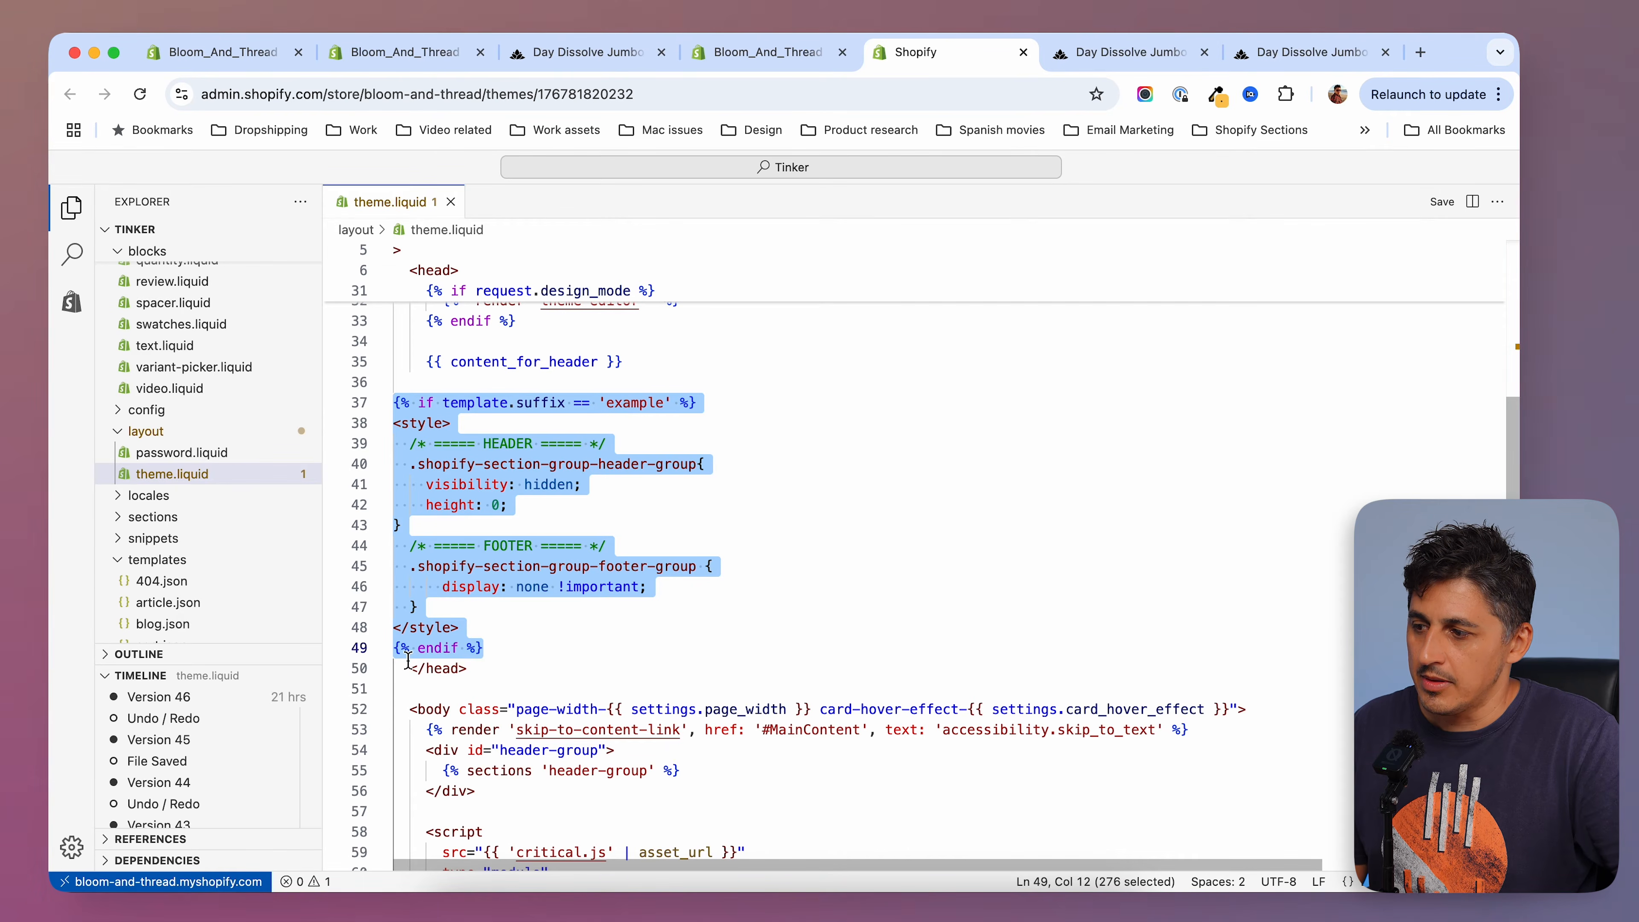
mouse_move(440, 429)
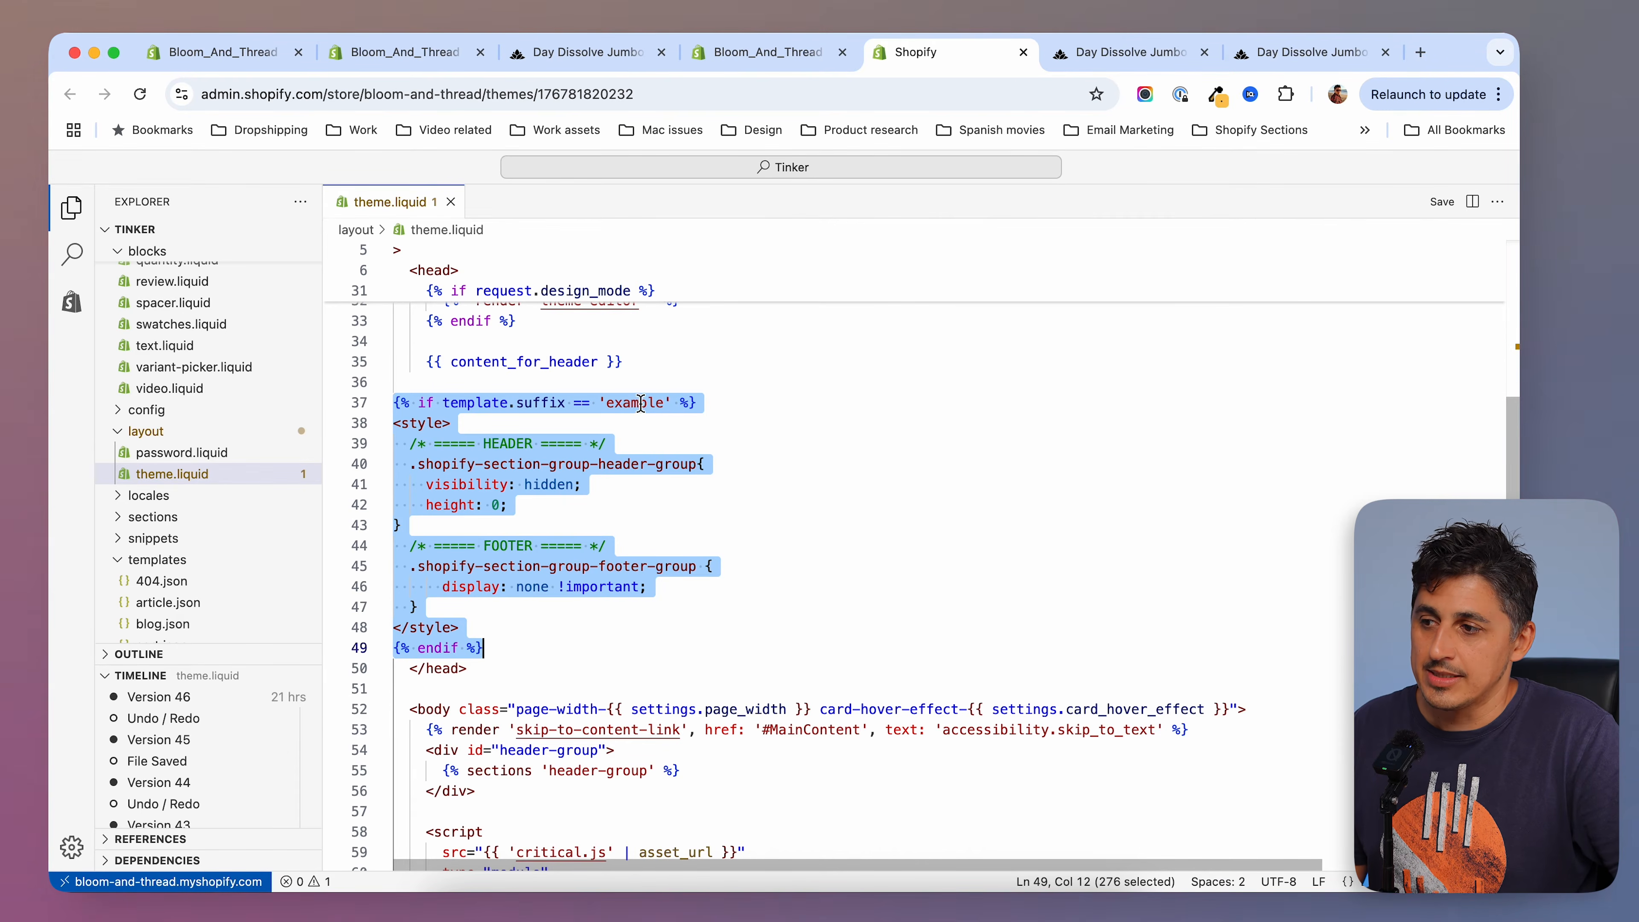
left_click(1306, 52)
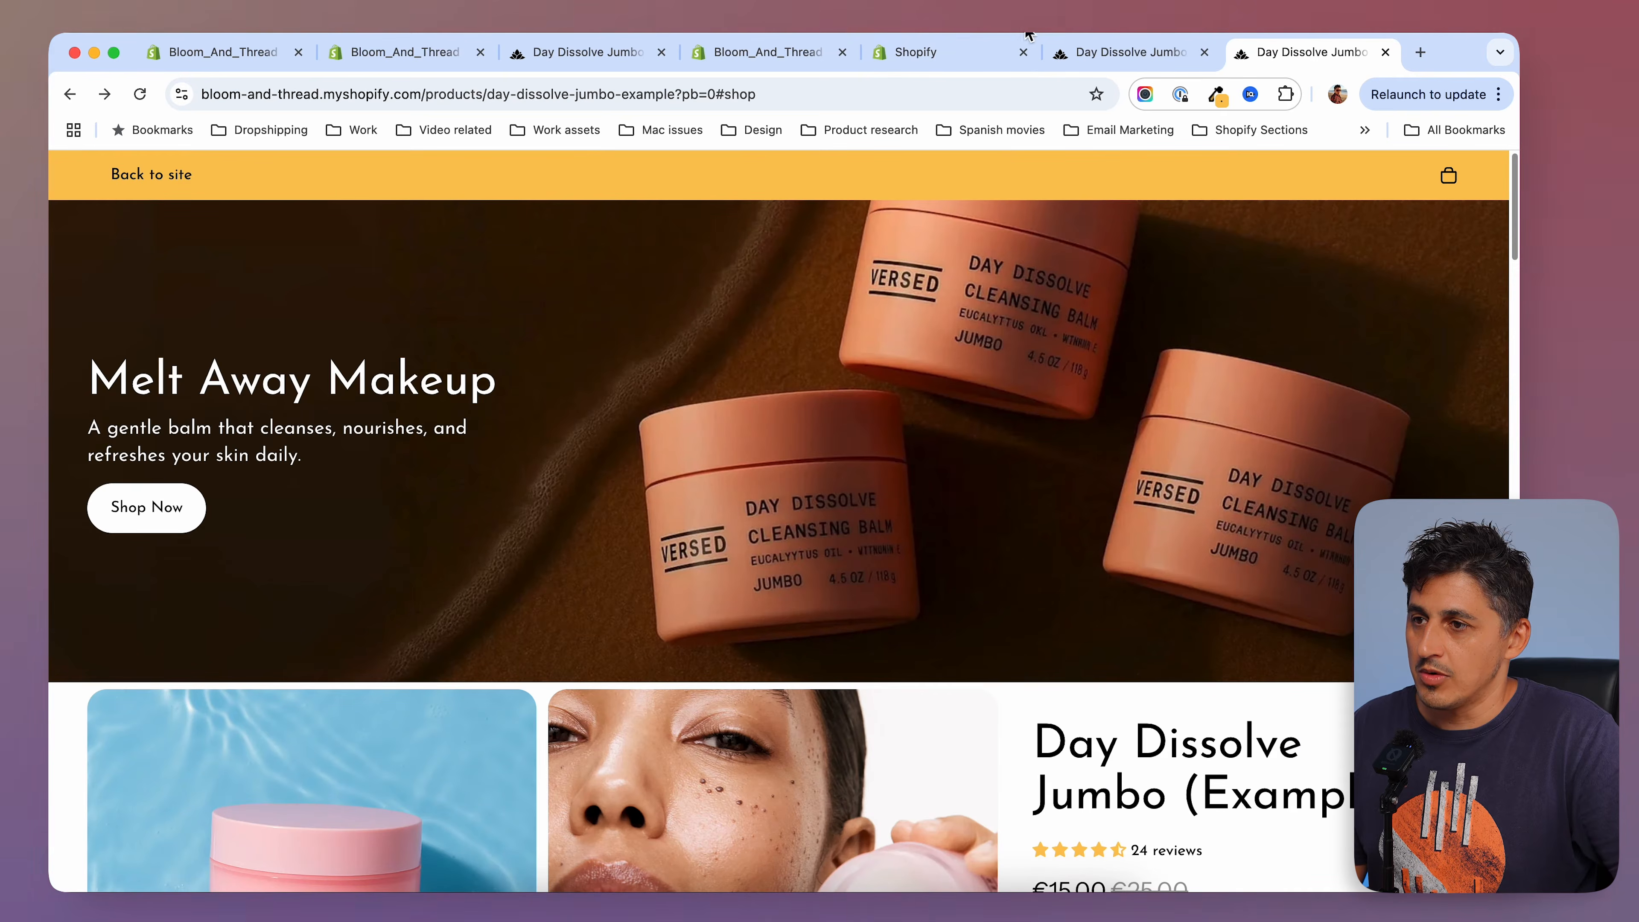
left_click(956, 53)
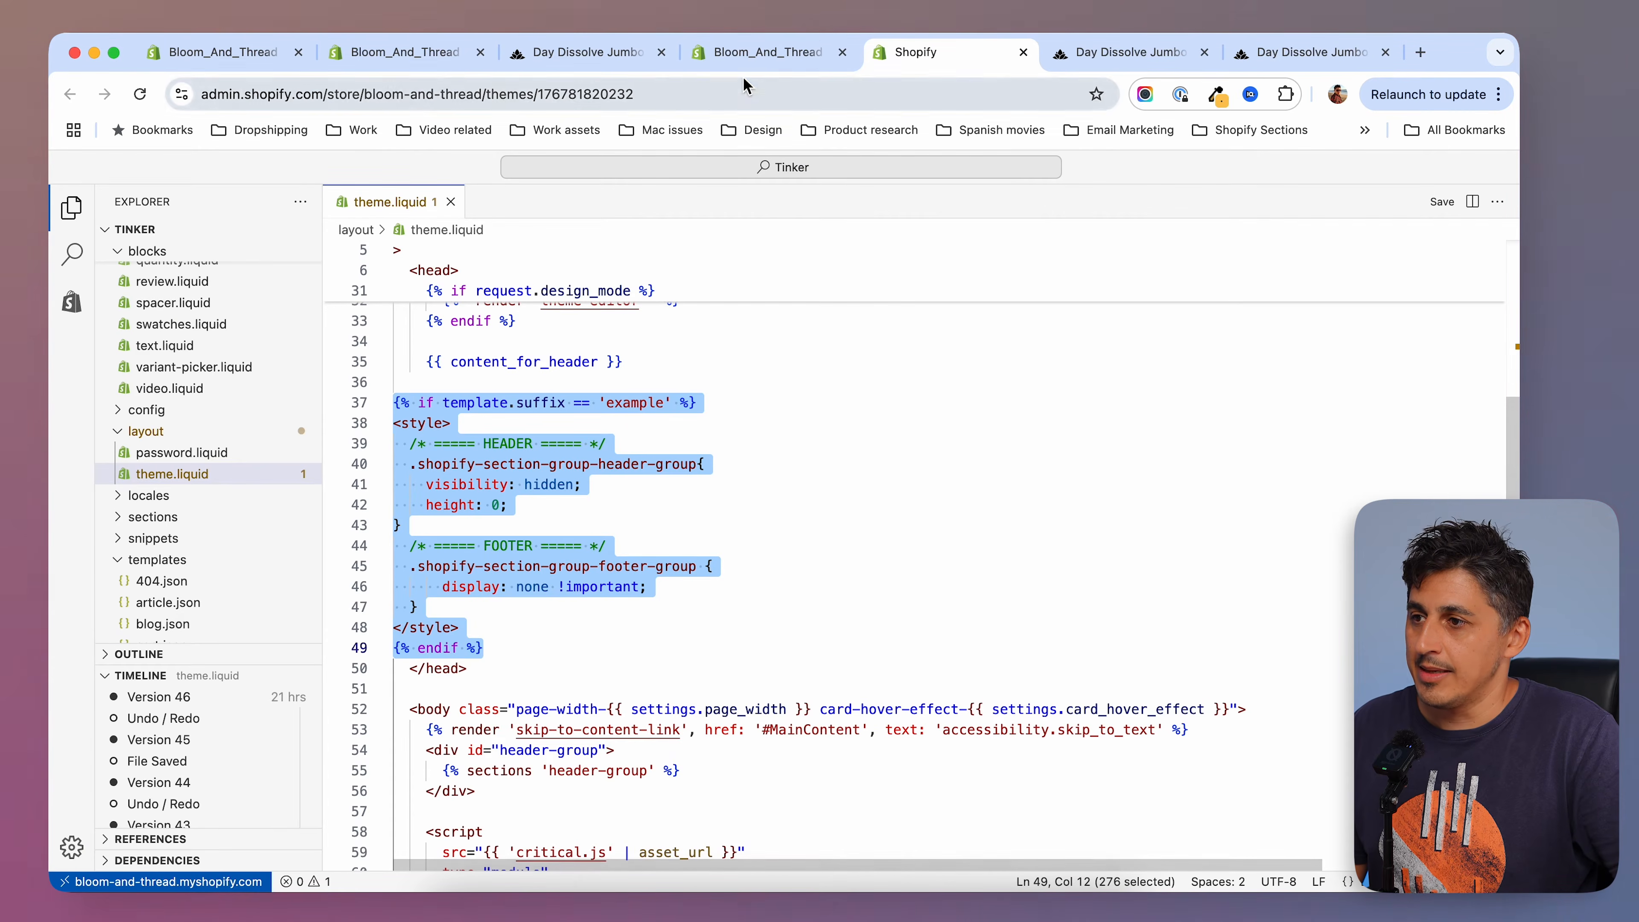
Look up the name of the sale template among the product templates in the theme editor.
left_click(757, 58)
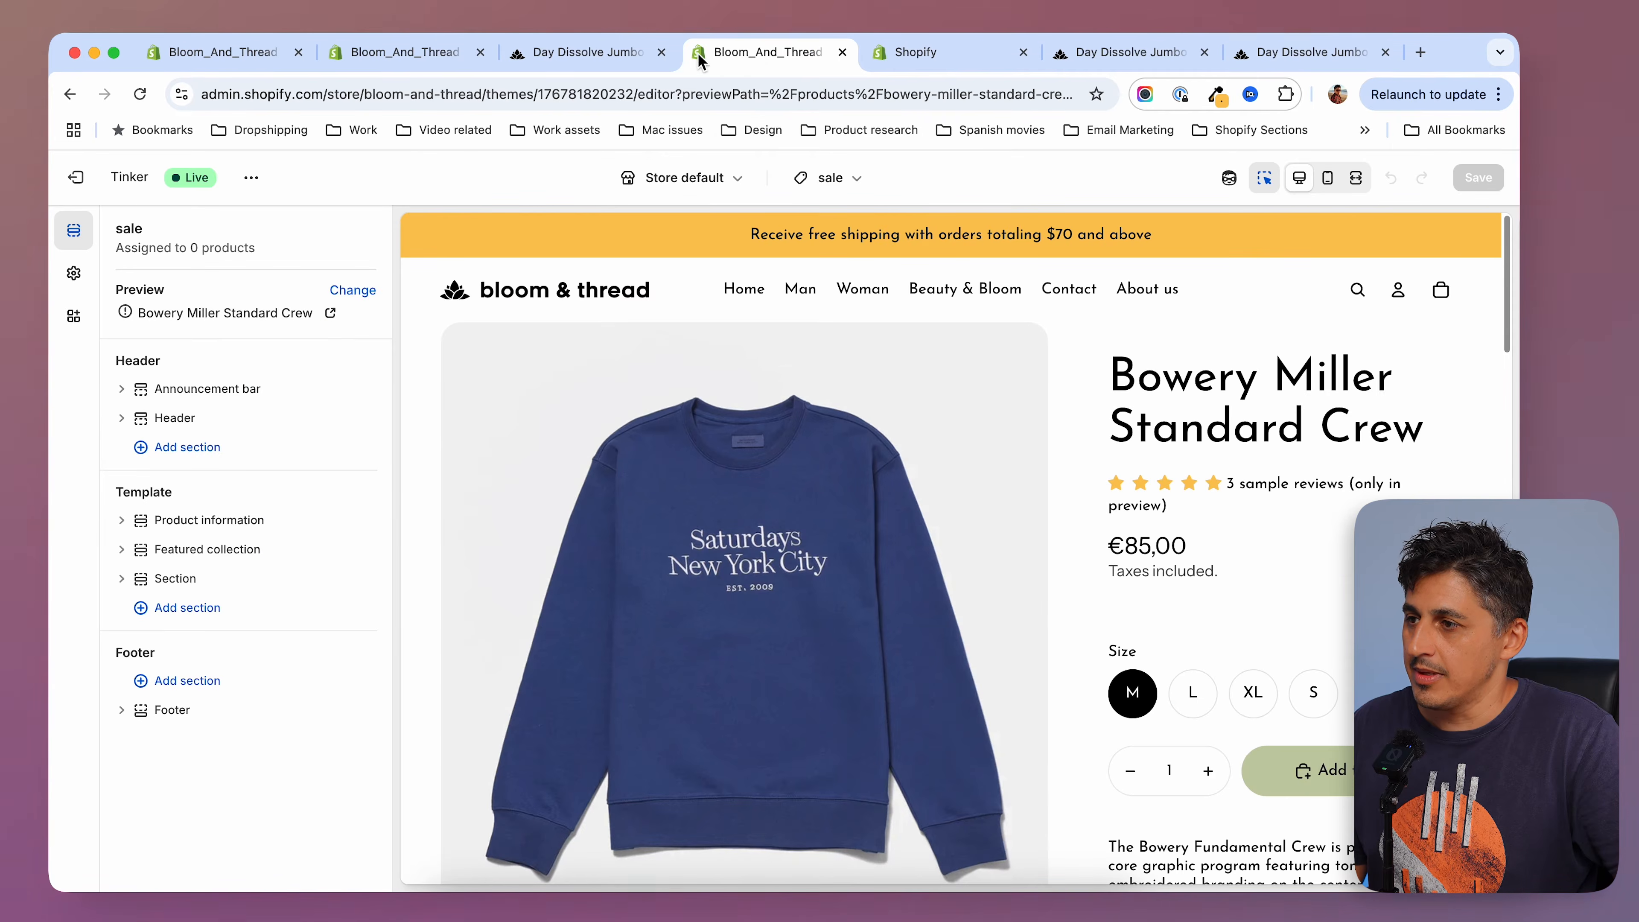
left_click(829, 178)
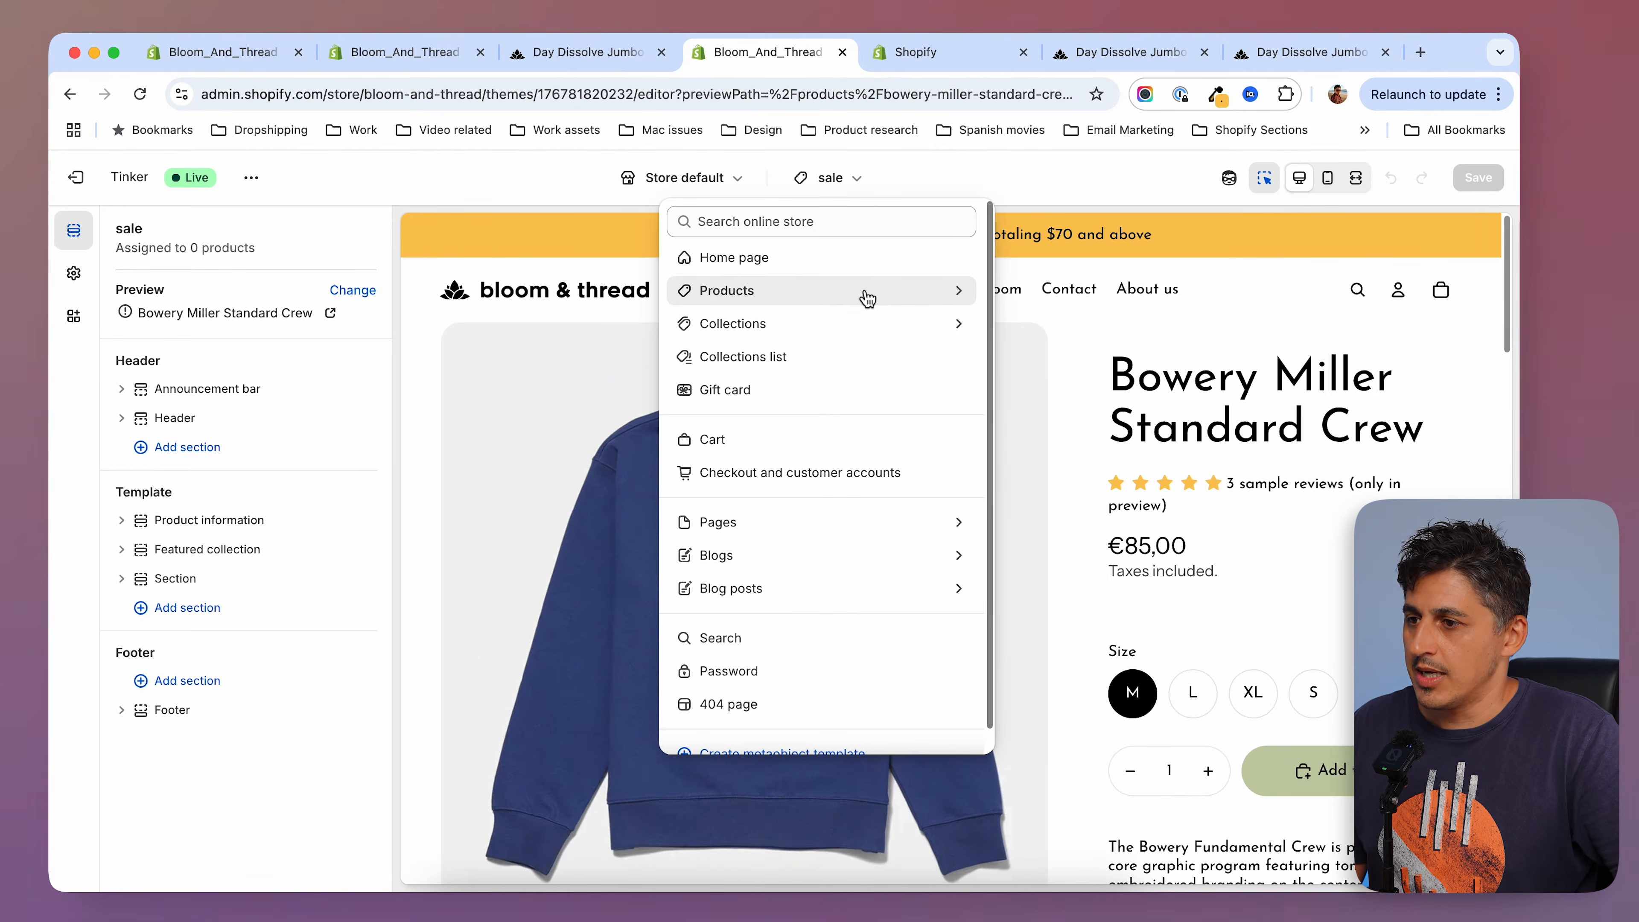
left_click(955, 293)
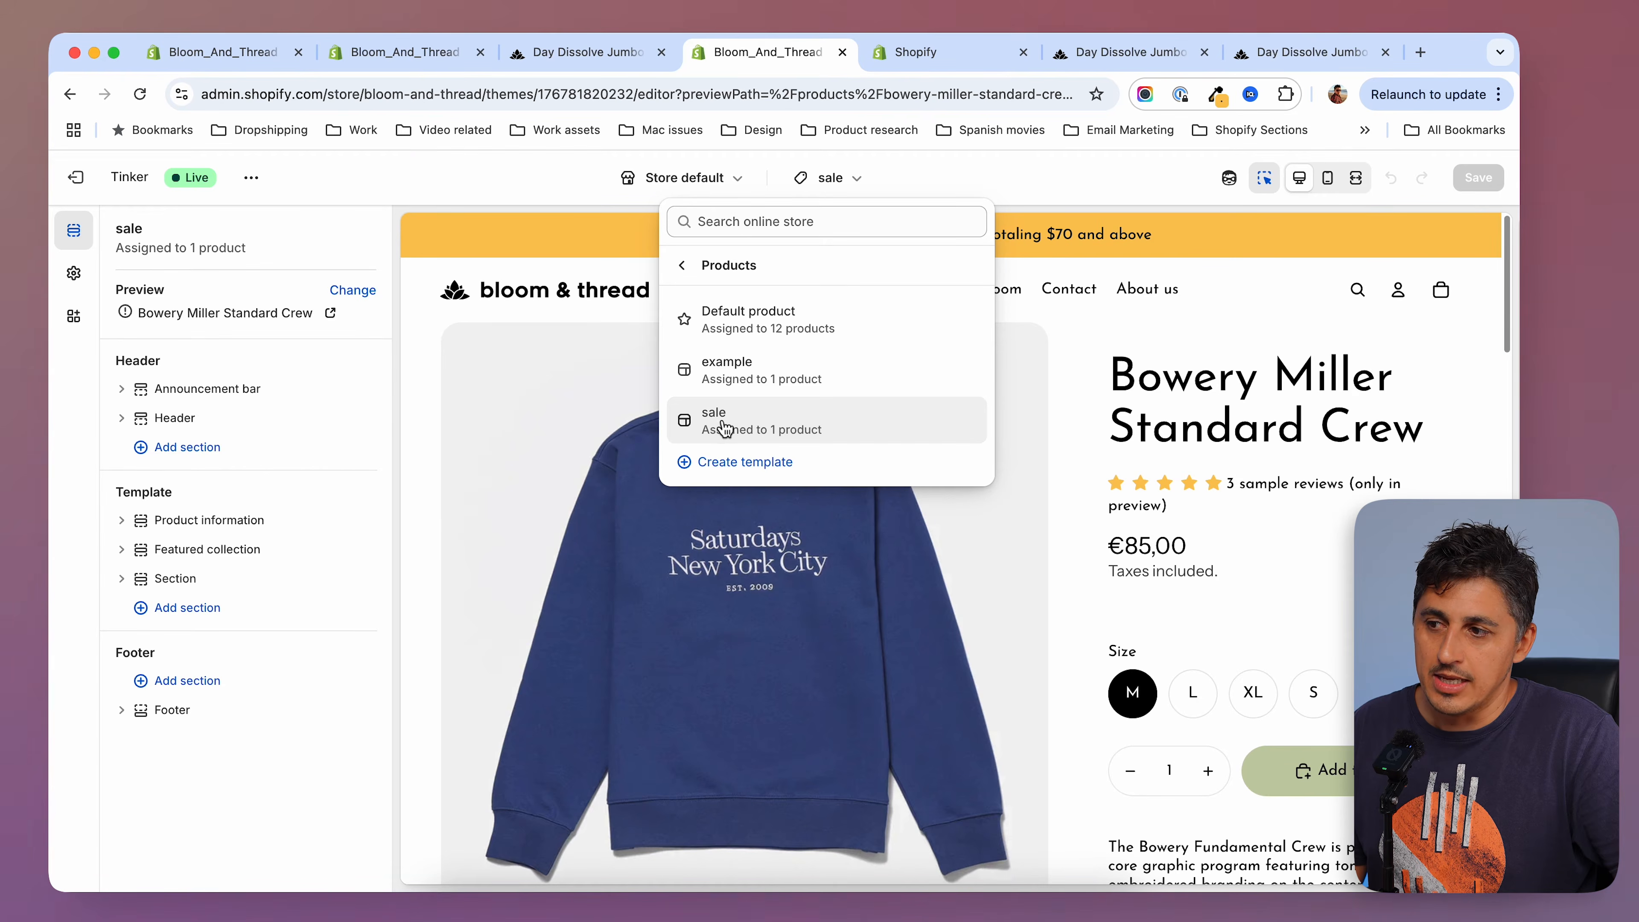
left_click(1038, 48)
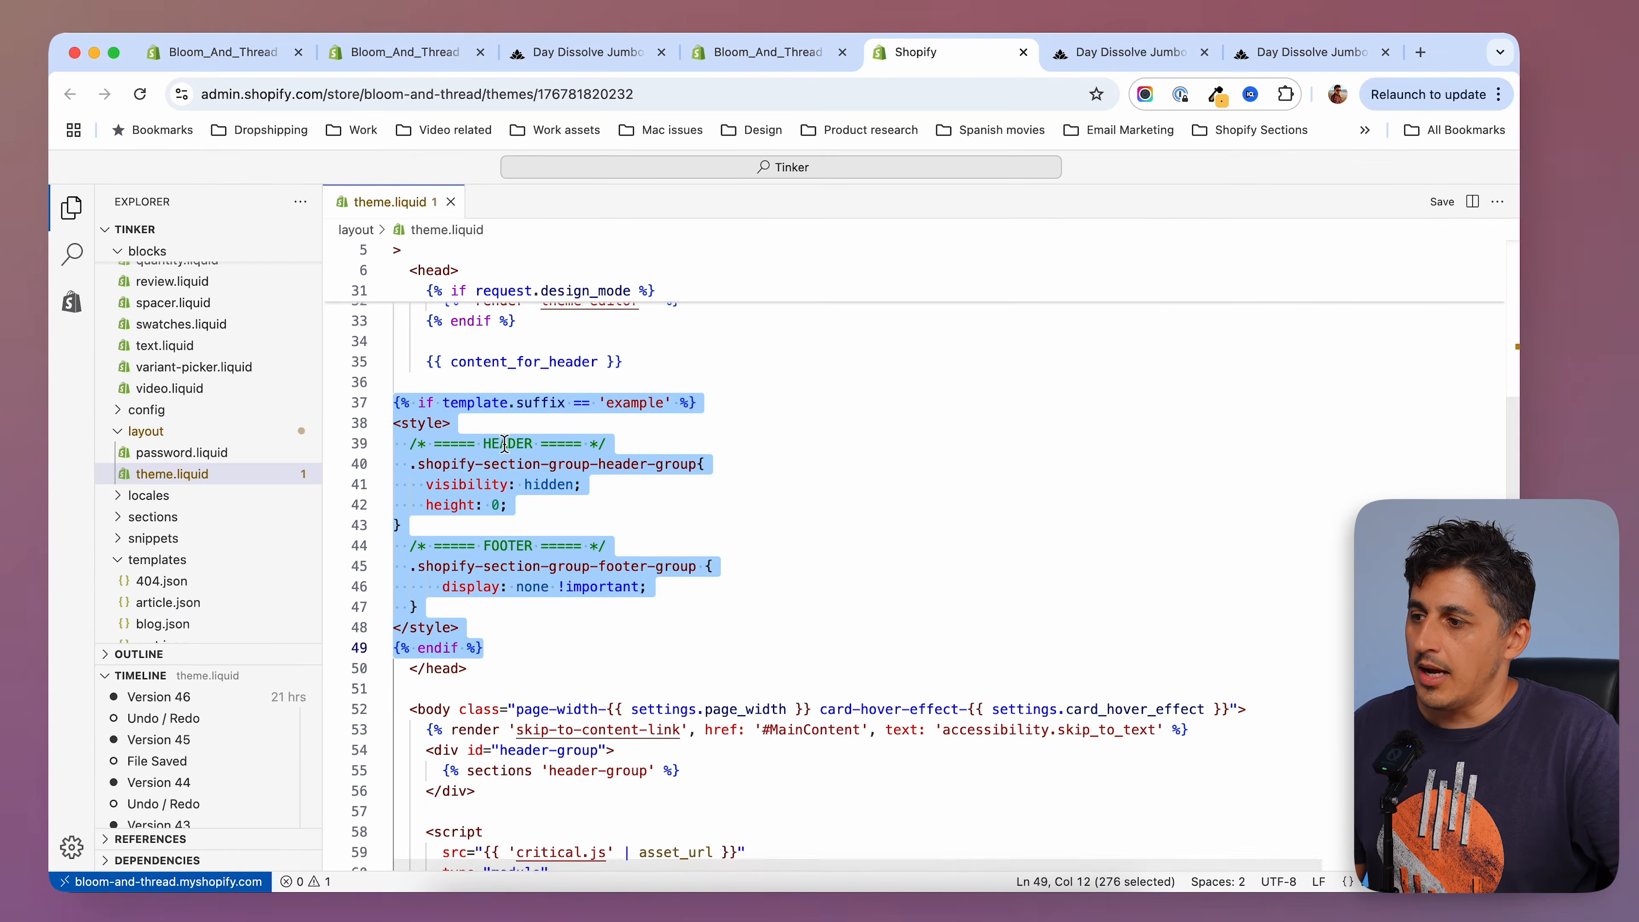
Extend the if condition on line 37 of theme.liquid with "or template.suffix == 'sale'" and save the file.
left_click(747, 401)
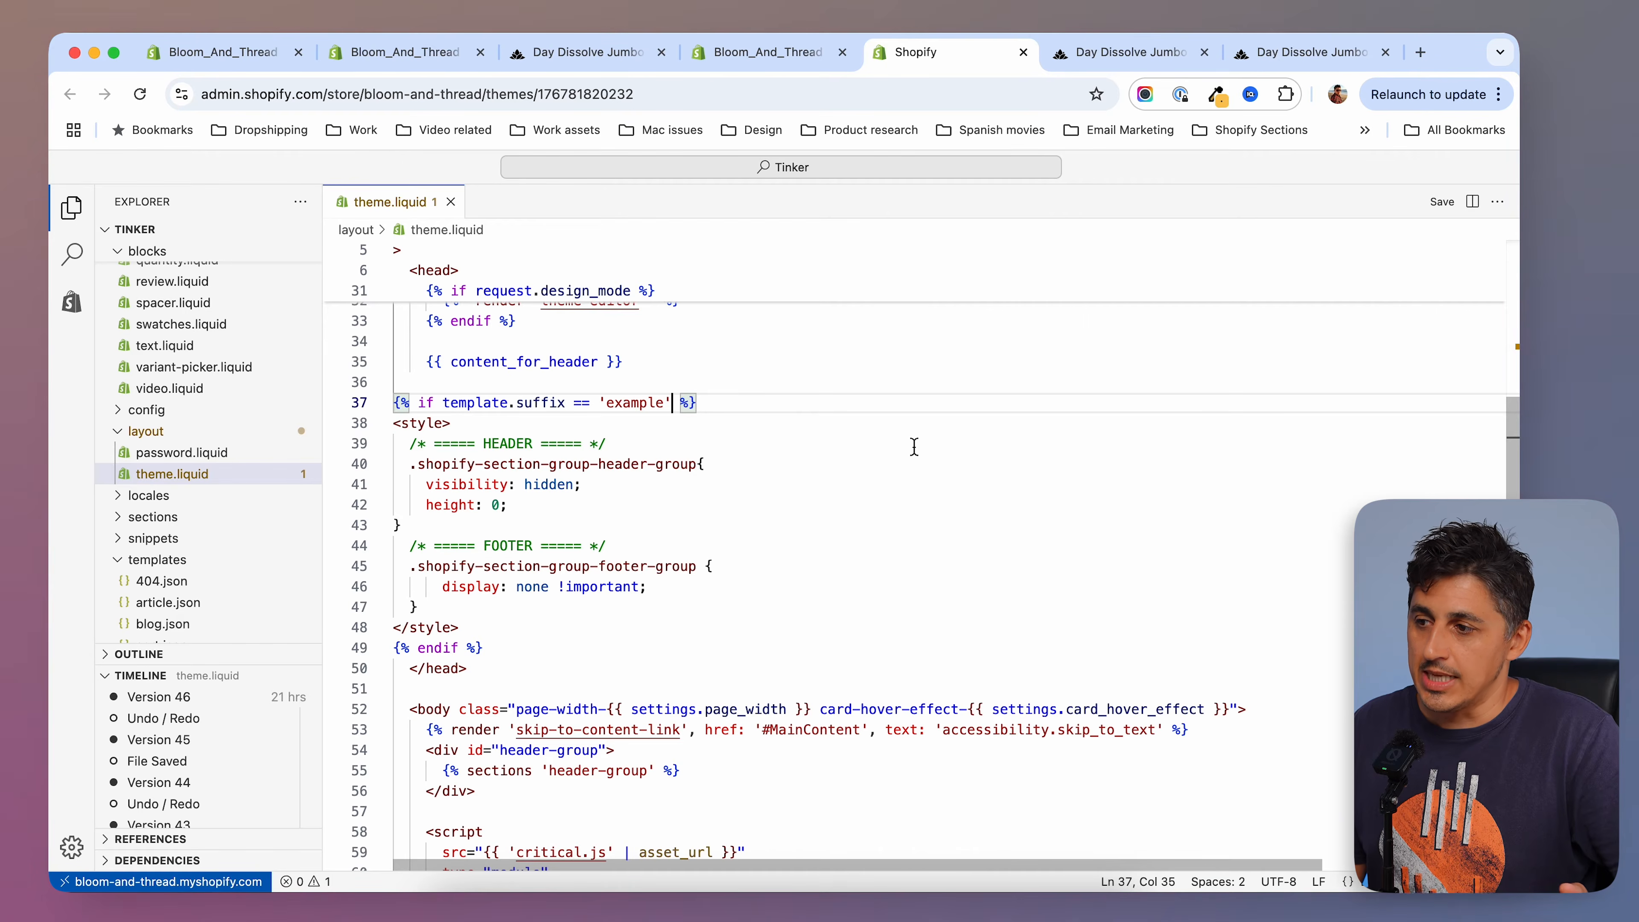
left_click(717, 398)
key("super+s")
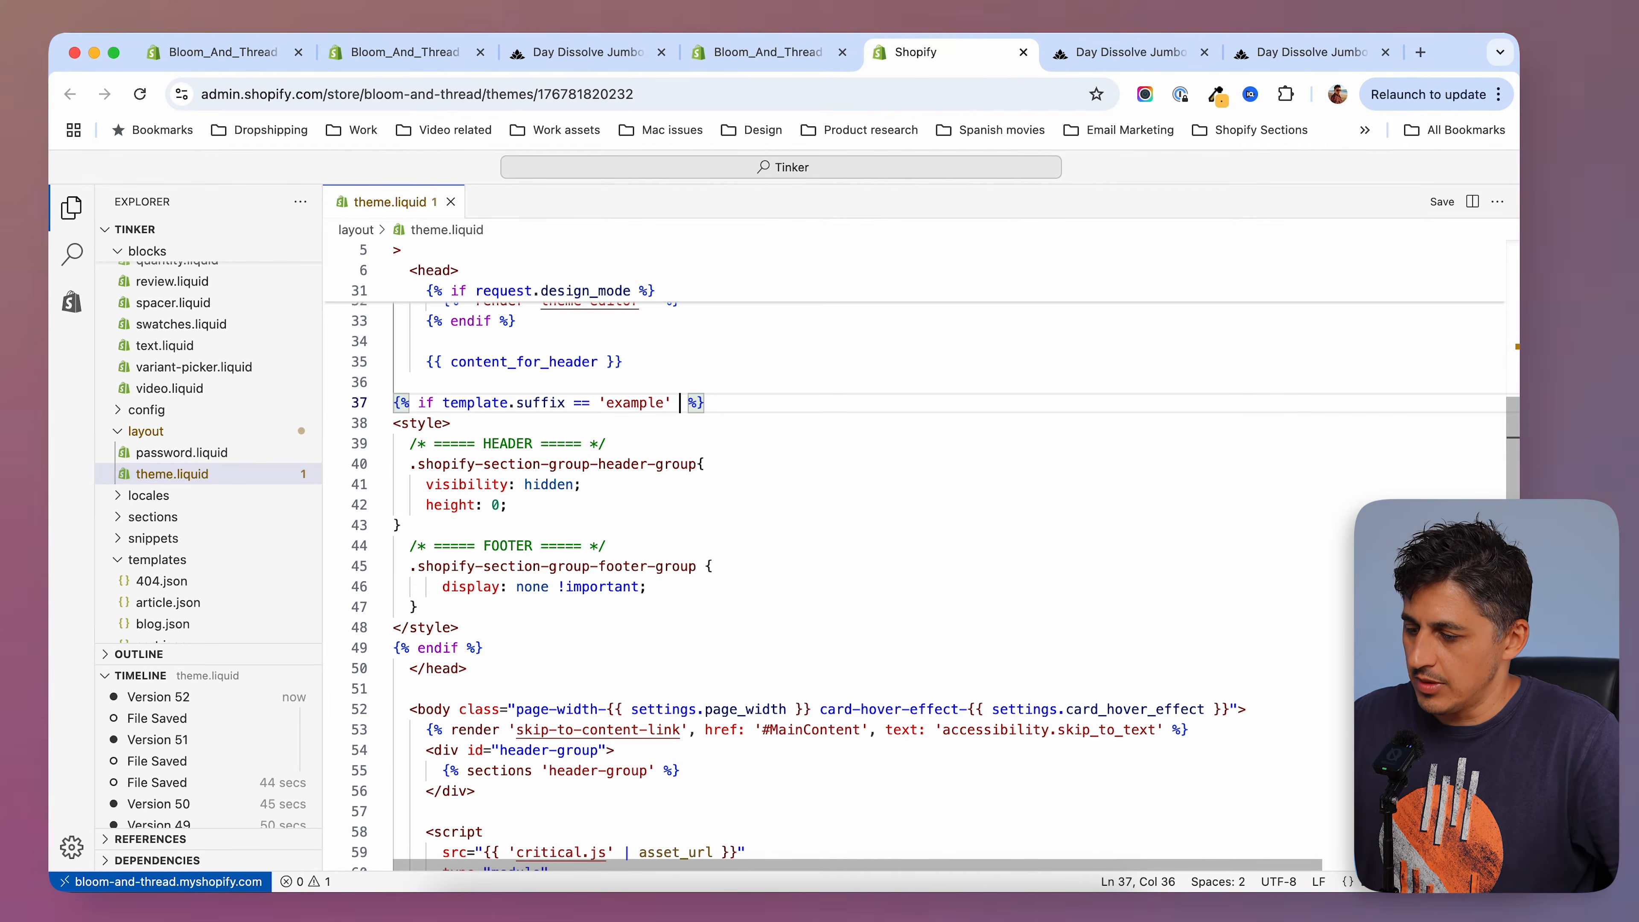
type("or template.suffix == 'sale'")
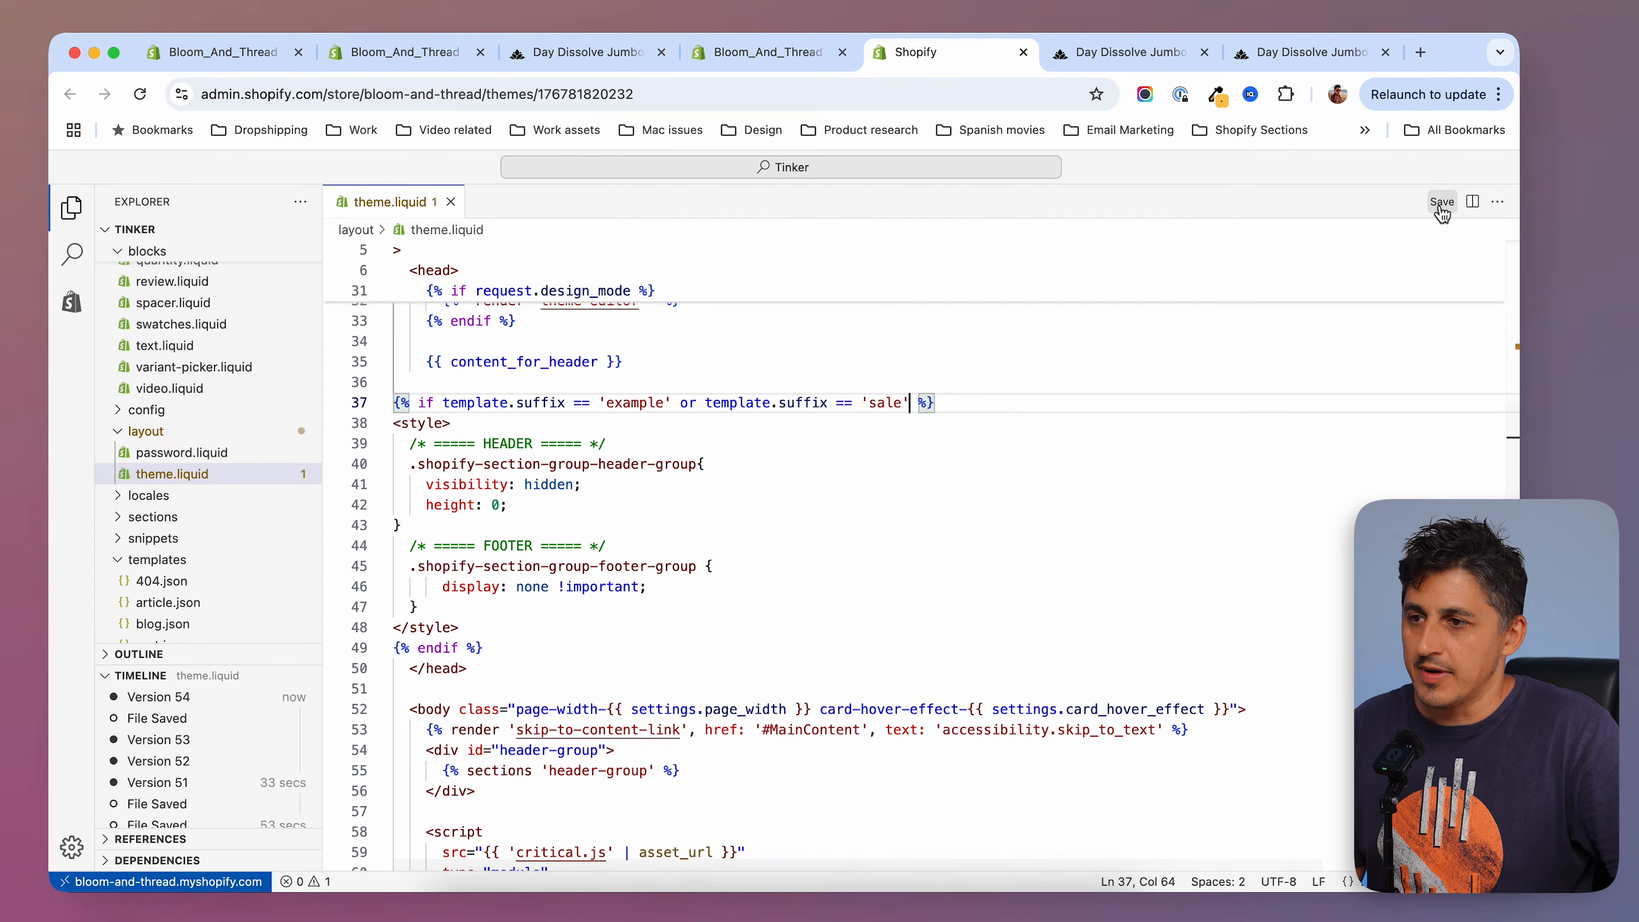
Check the Day Dissolve Jumbo (Sale) preview from its product details to the reviews section, hiding the preview bar.
left_click(774, 53)
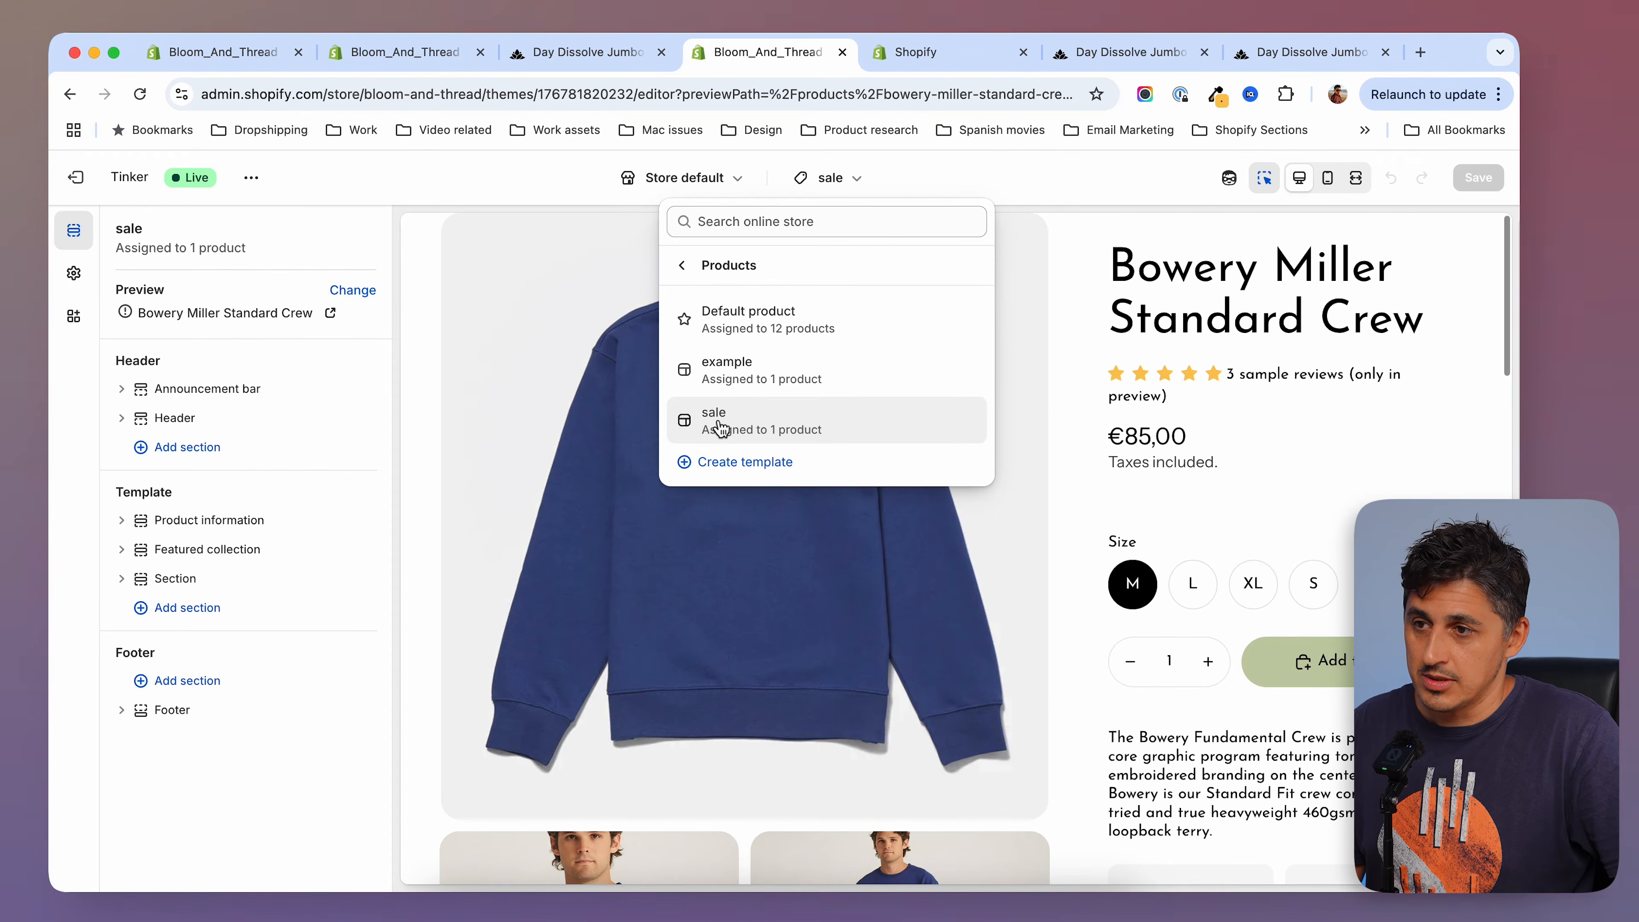
left_click(1129, 51)
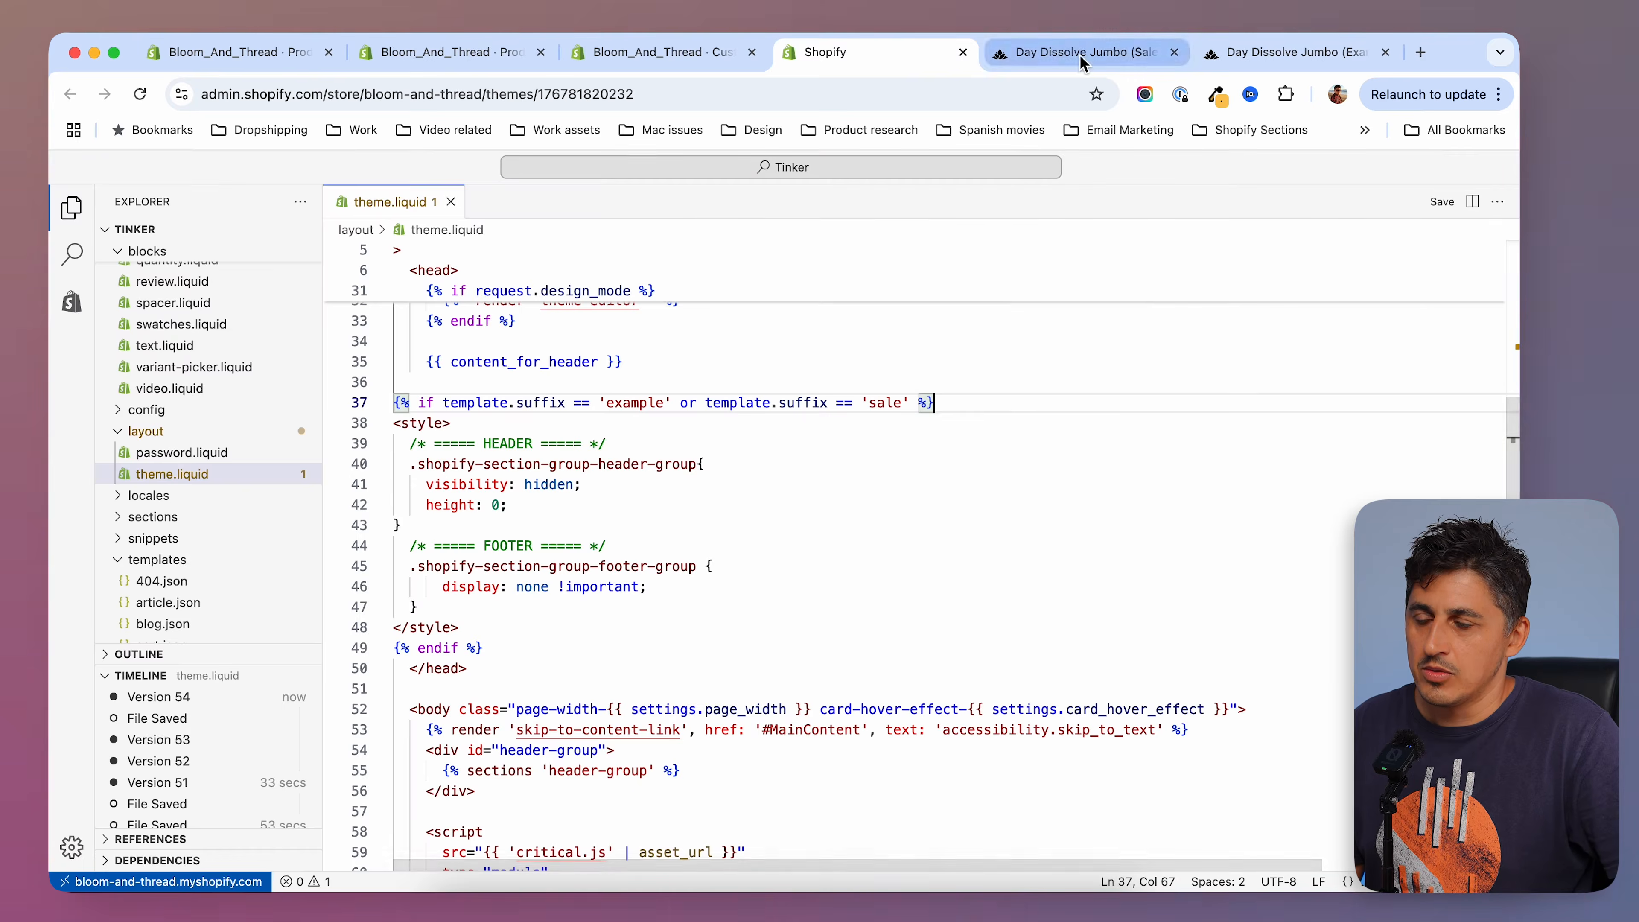
left_click(1084, 51)
scroll(968, 413, "down", 4)
scroll(977, 431, "down", 10)
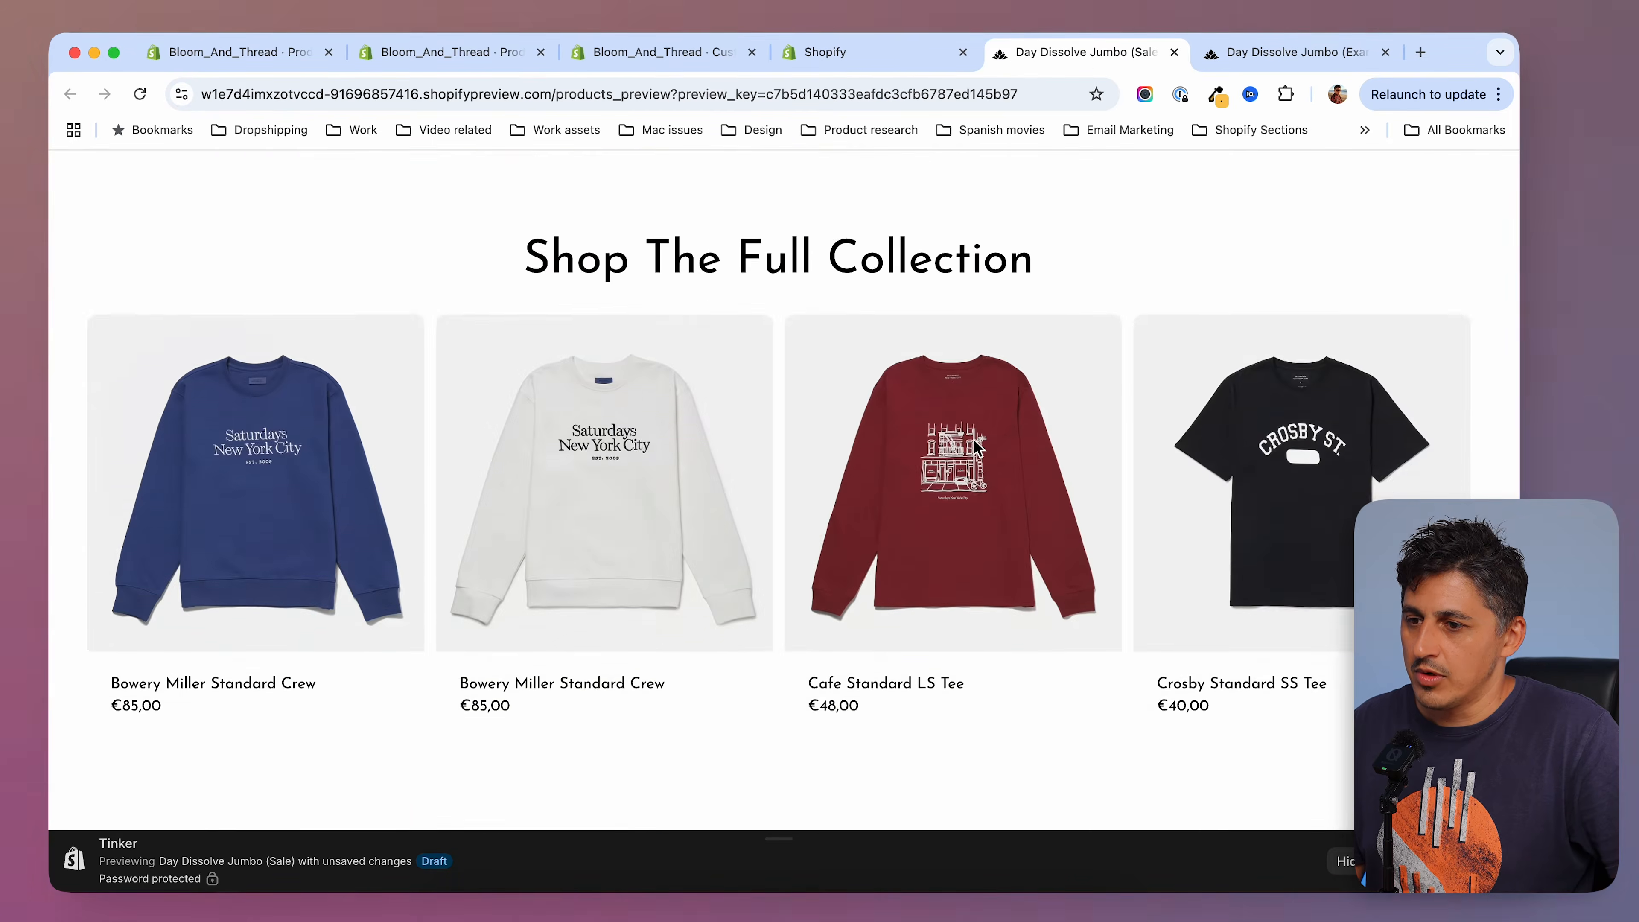
left_click(1332, 866)
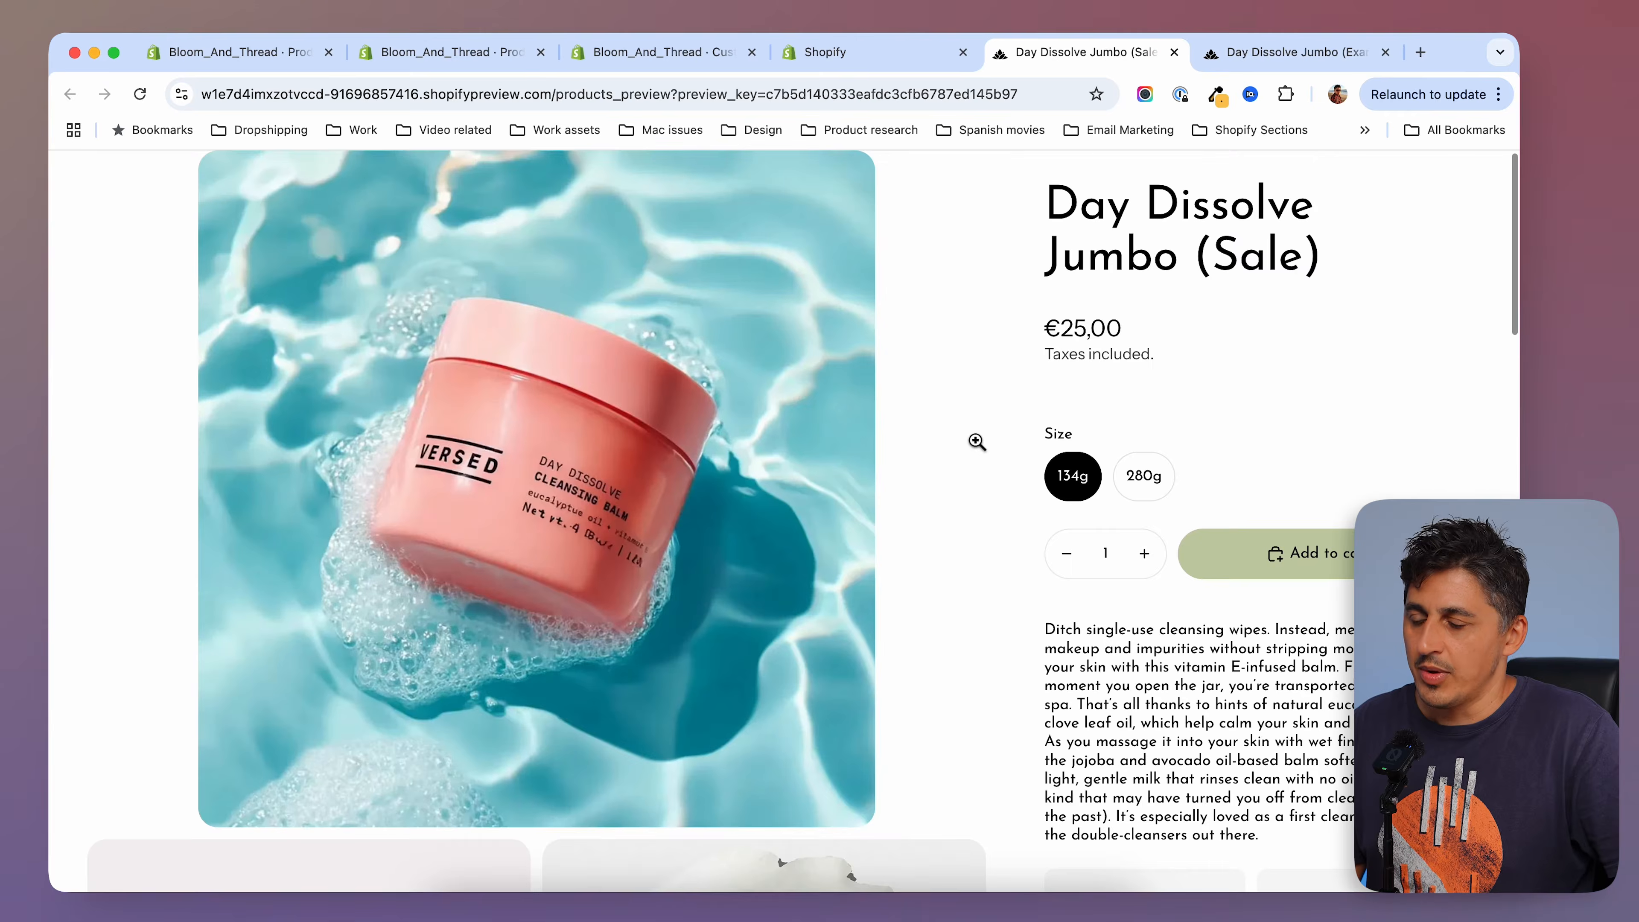
scroll(961, 439, "down", 15)
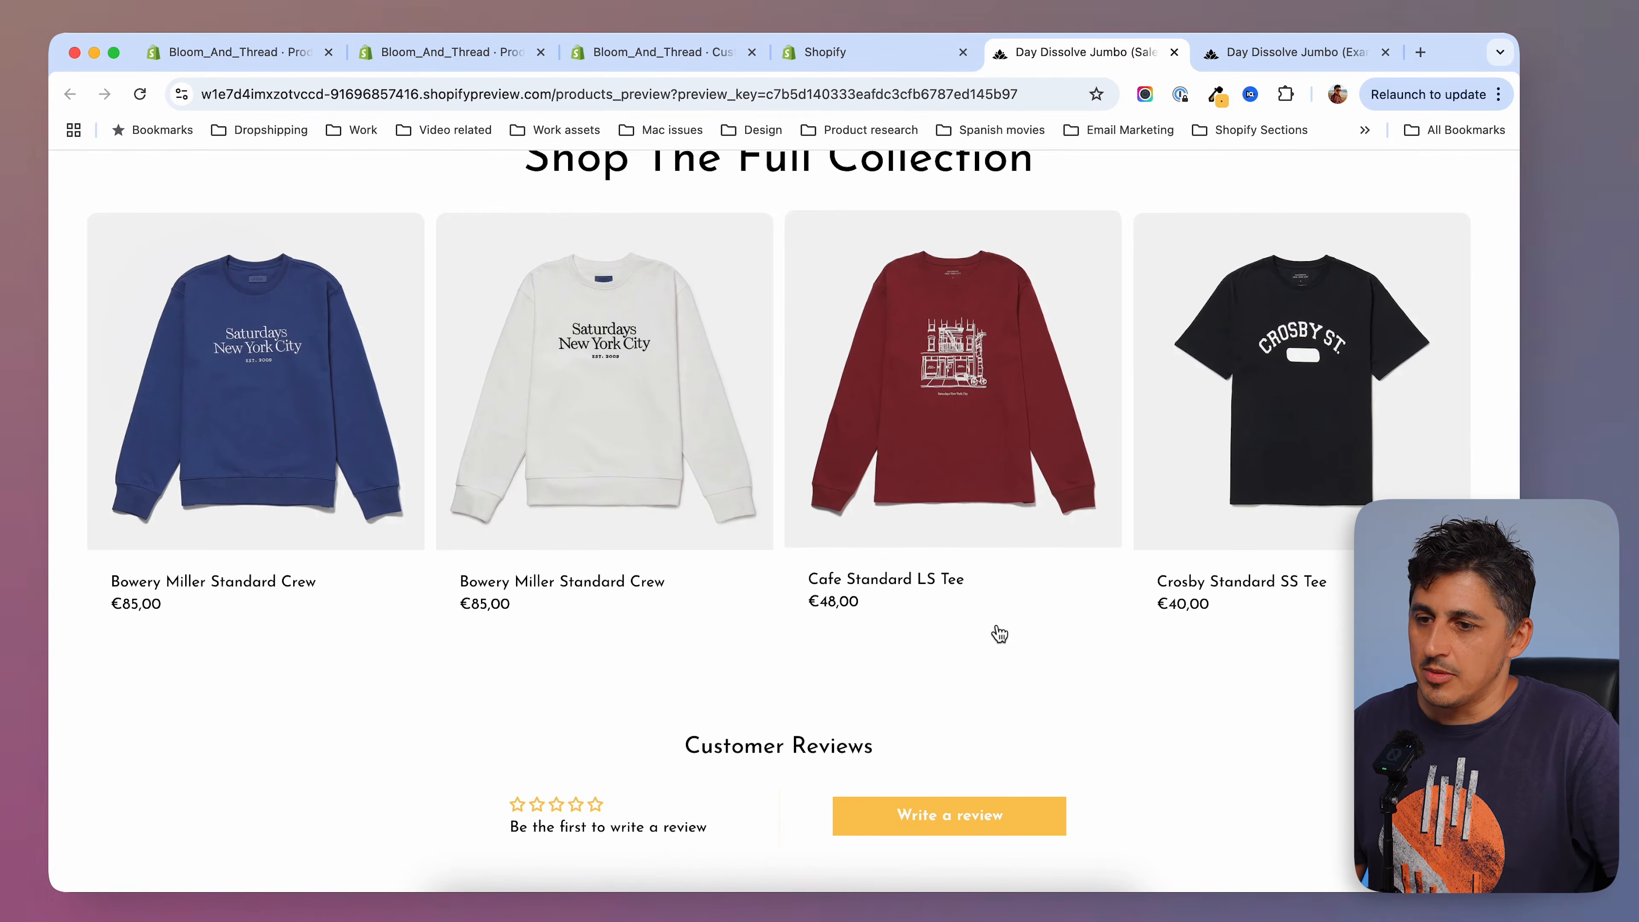
scroll(973, 659, "up", 20)
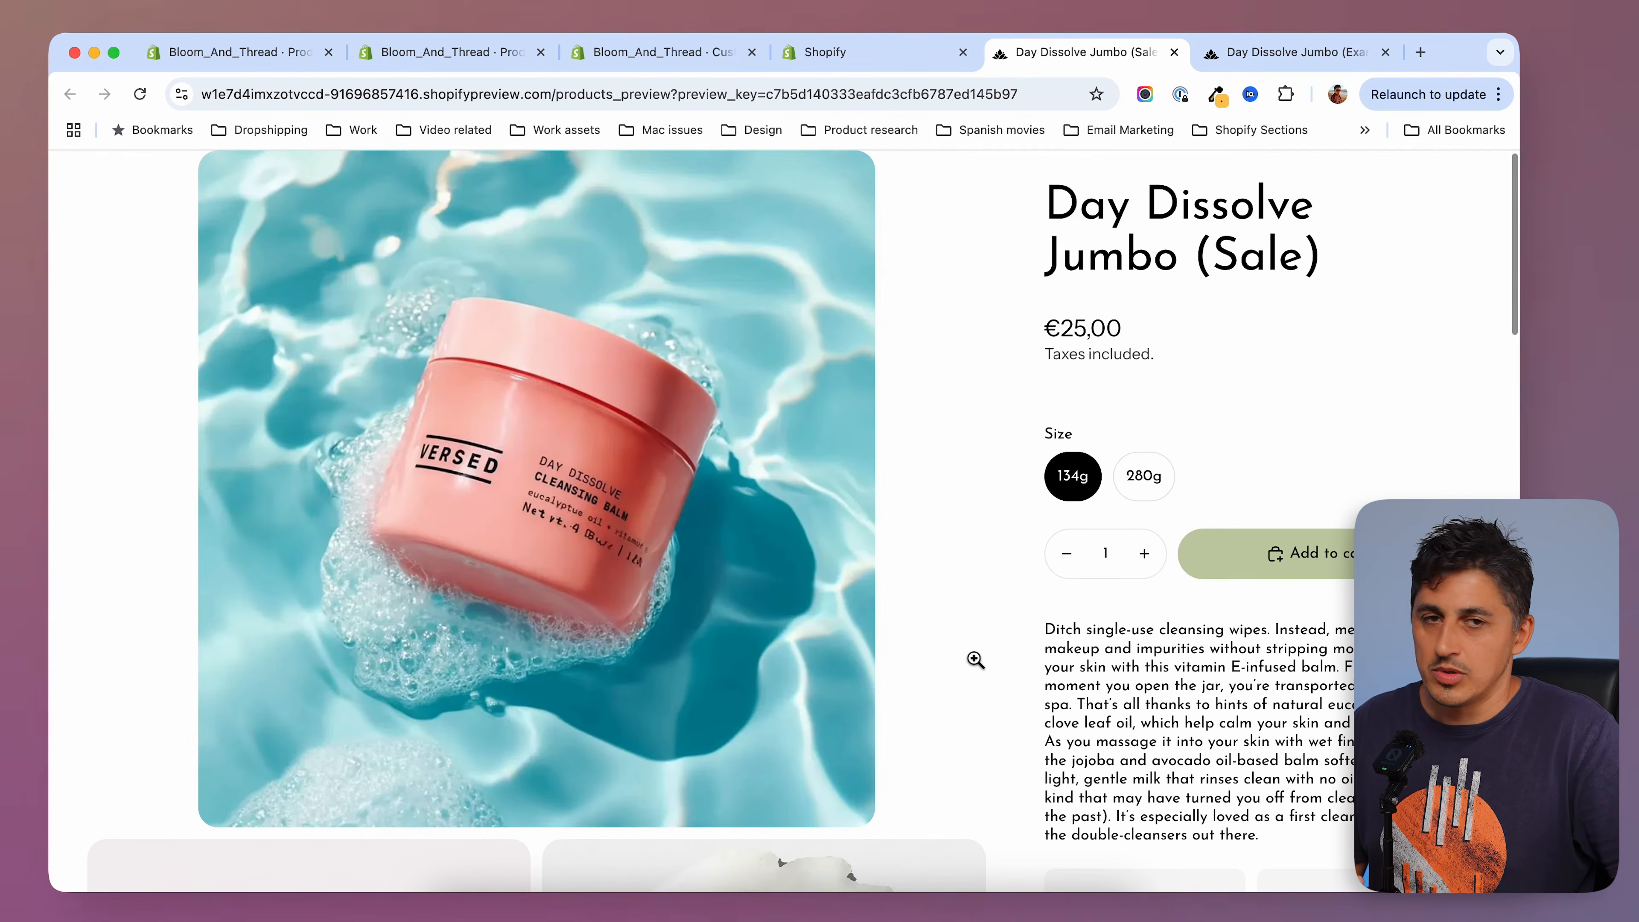
Review the complete style block in theme.liquid, from the extended if condition to its endif.
left_click(877, 53)
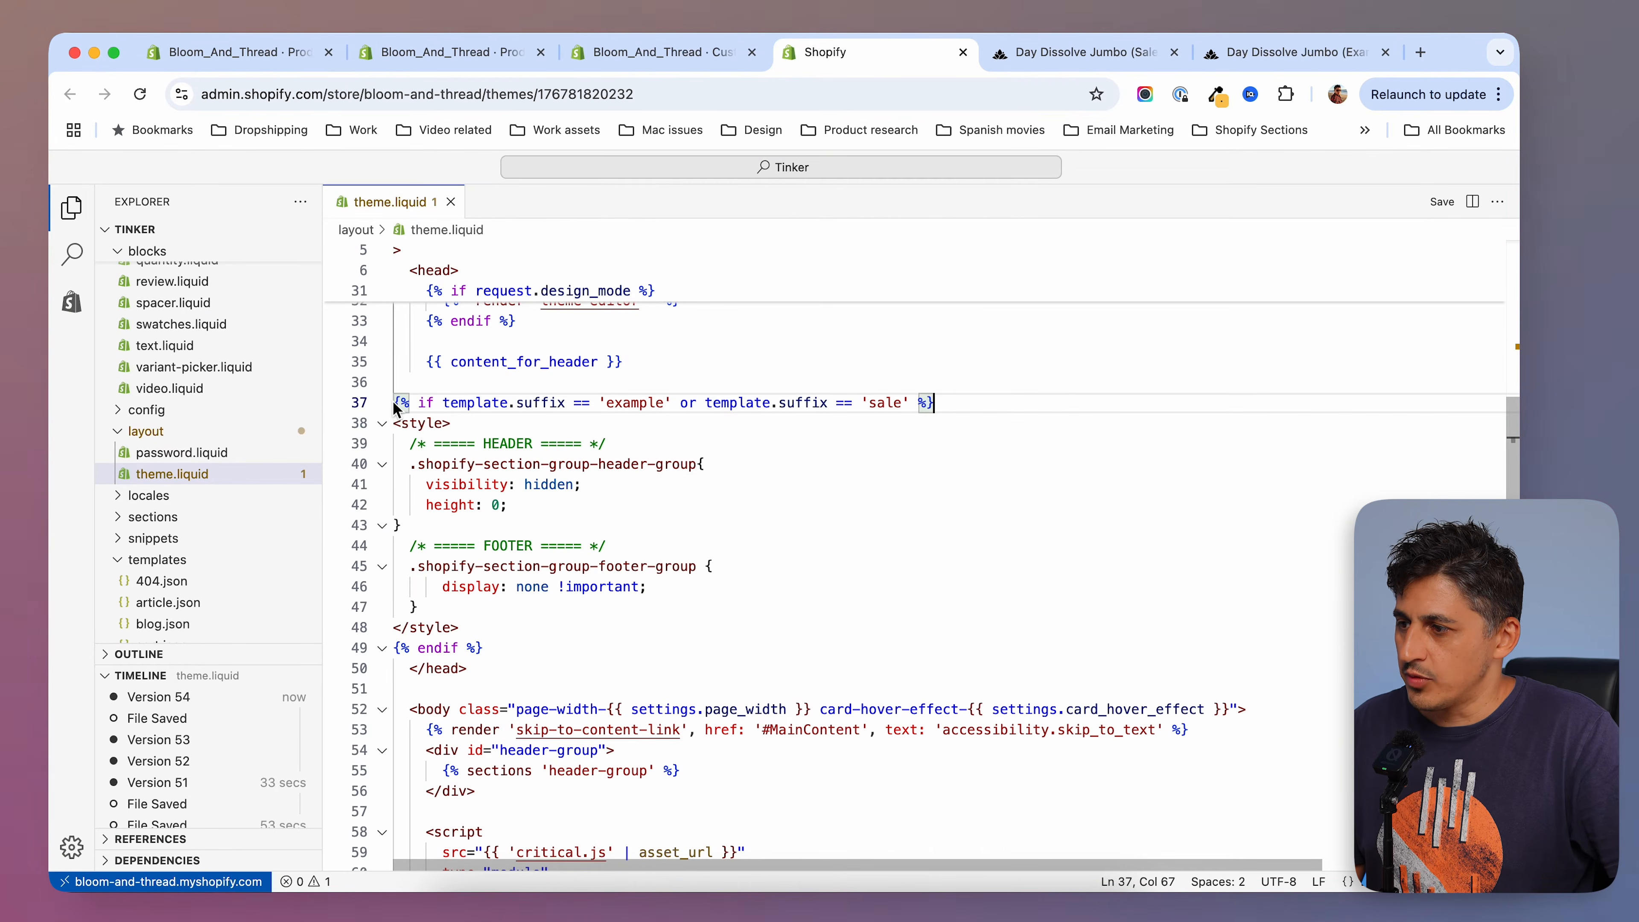
left_click_drag(386, 407, 653, 646)
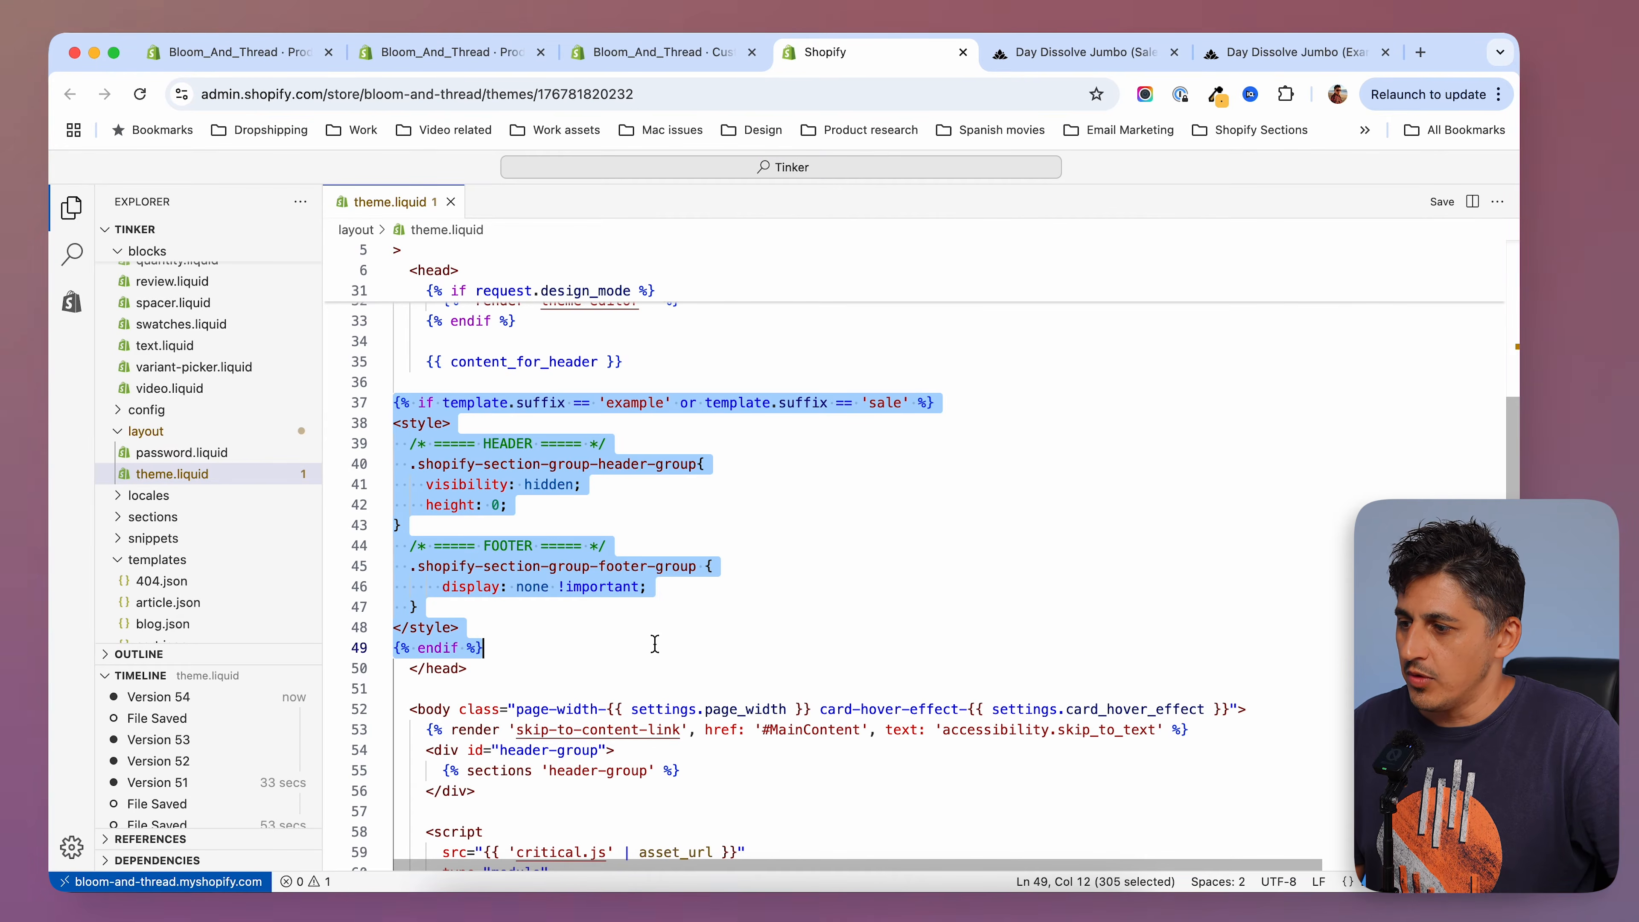
scroll(548, 684, "down", 2)
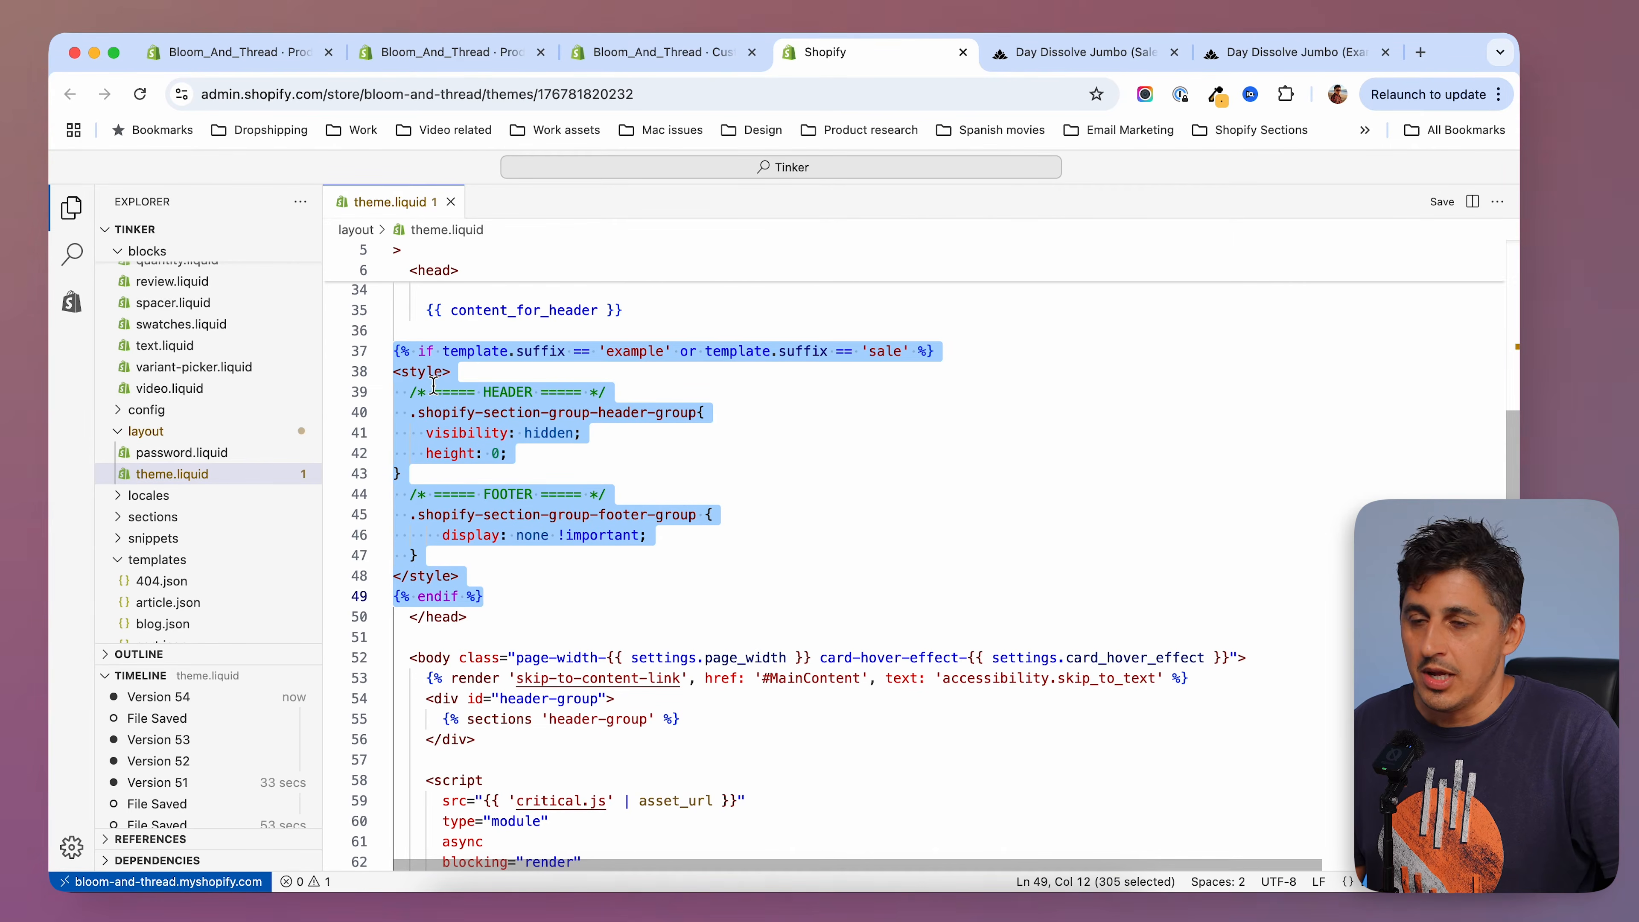
Preview Day Dissolve Jumbo (Sale) on the online store, browse the Beauty & Bloom collection and open the product from there.
left_click(1303, 52)
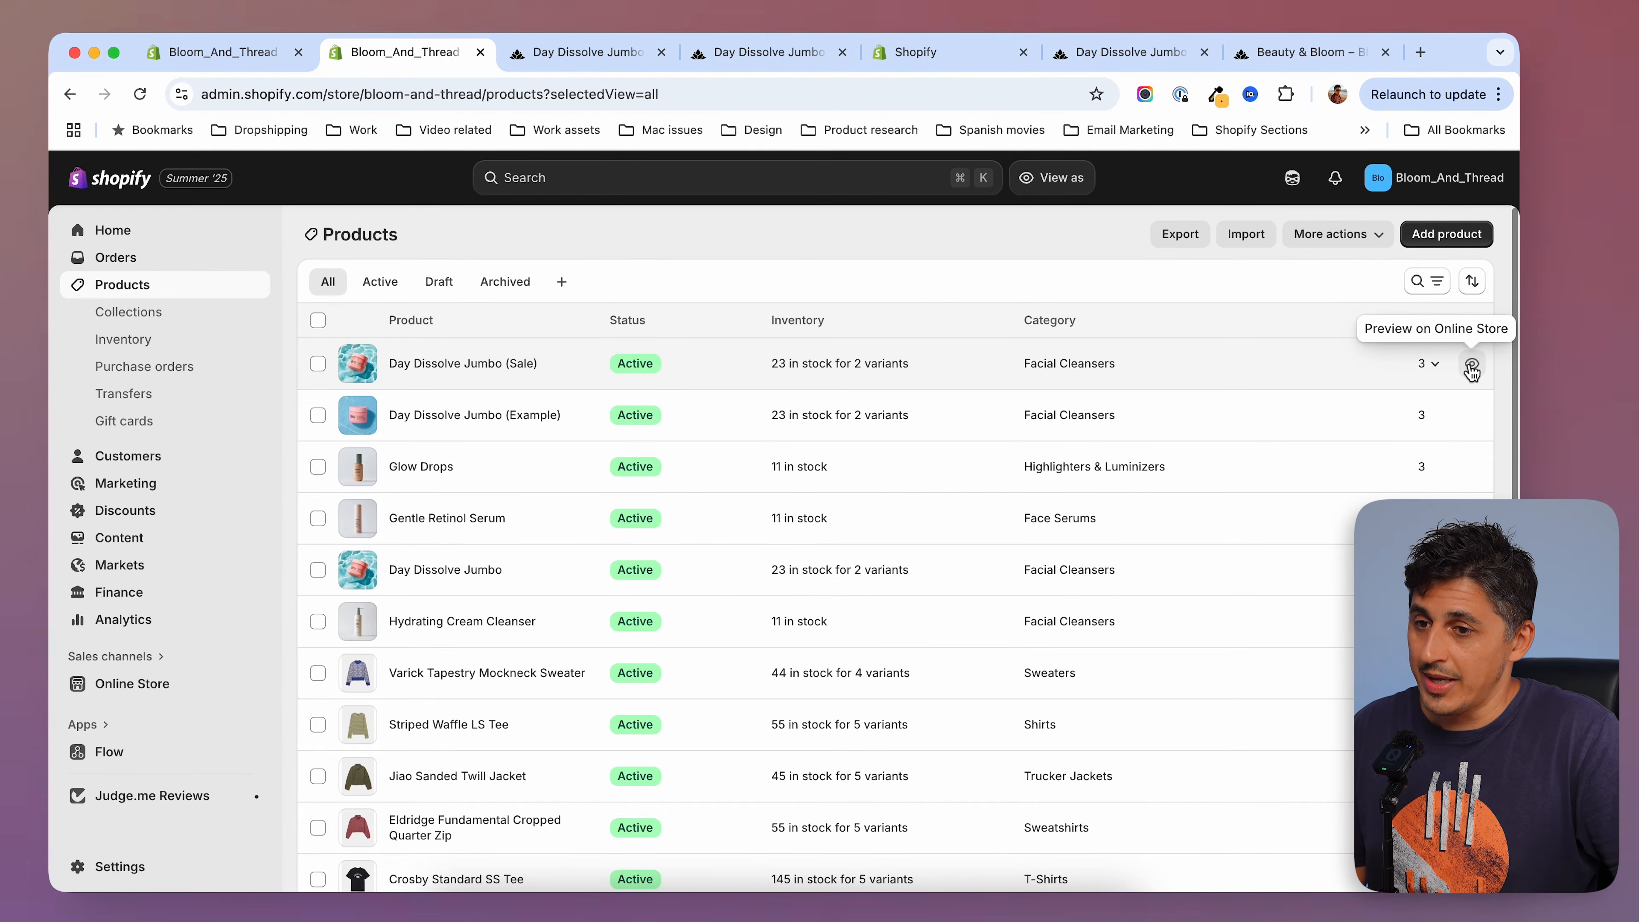
left_click(1470, 366)
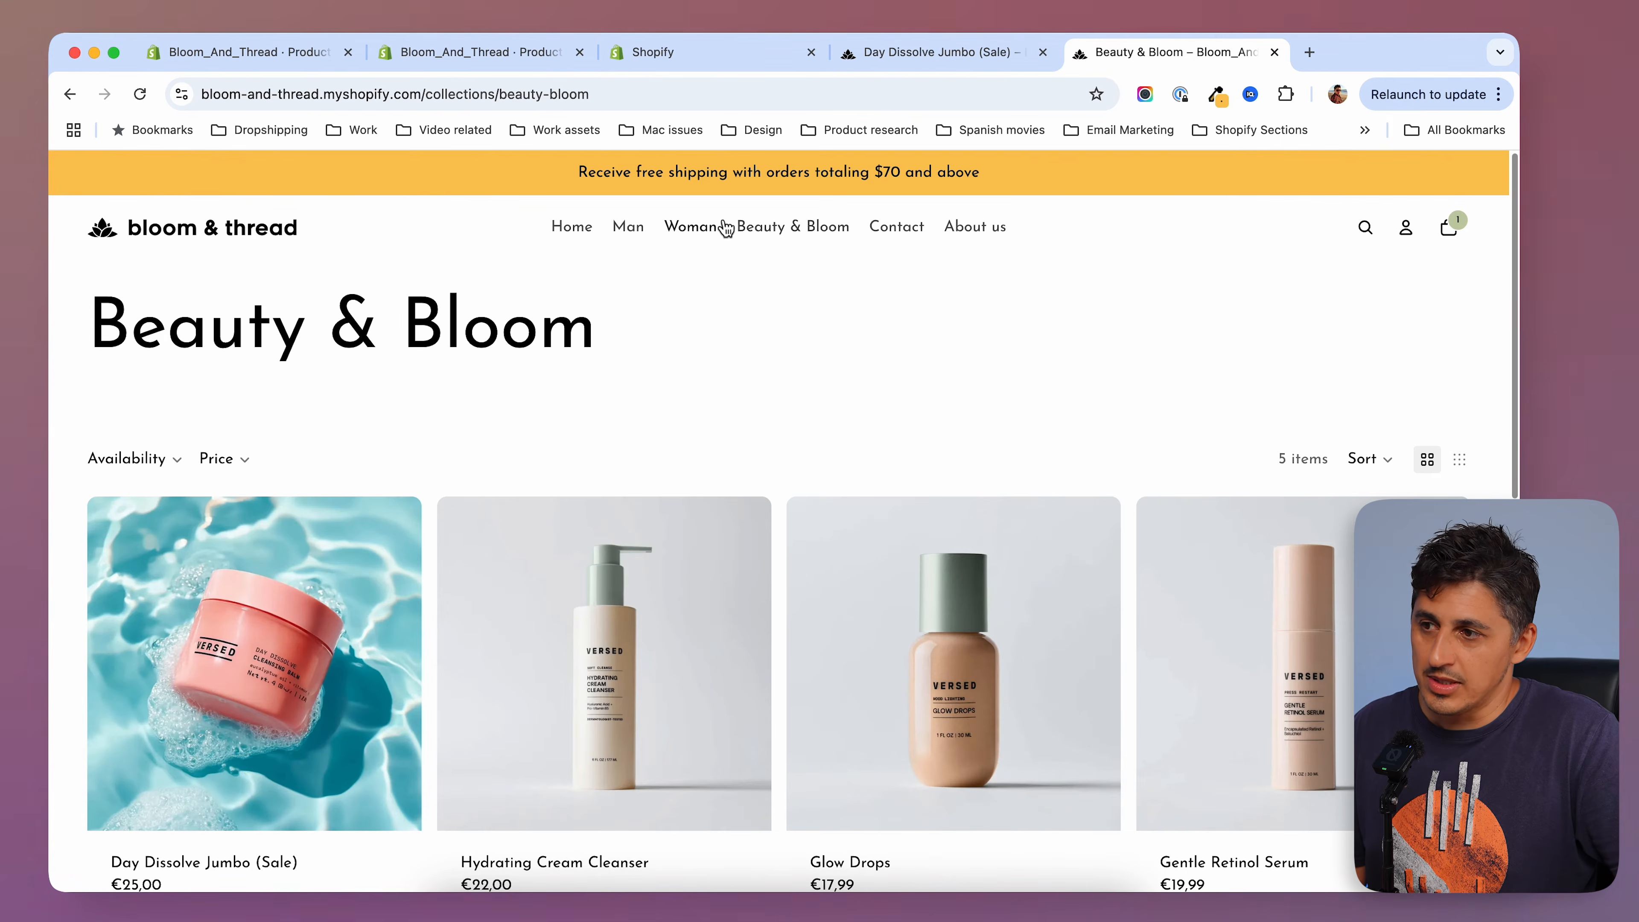
mouse_move(306, 621)
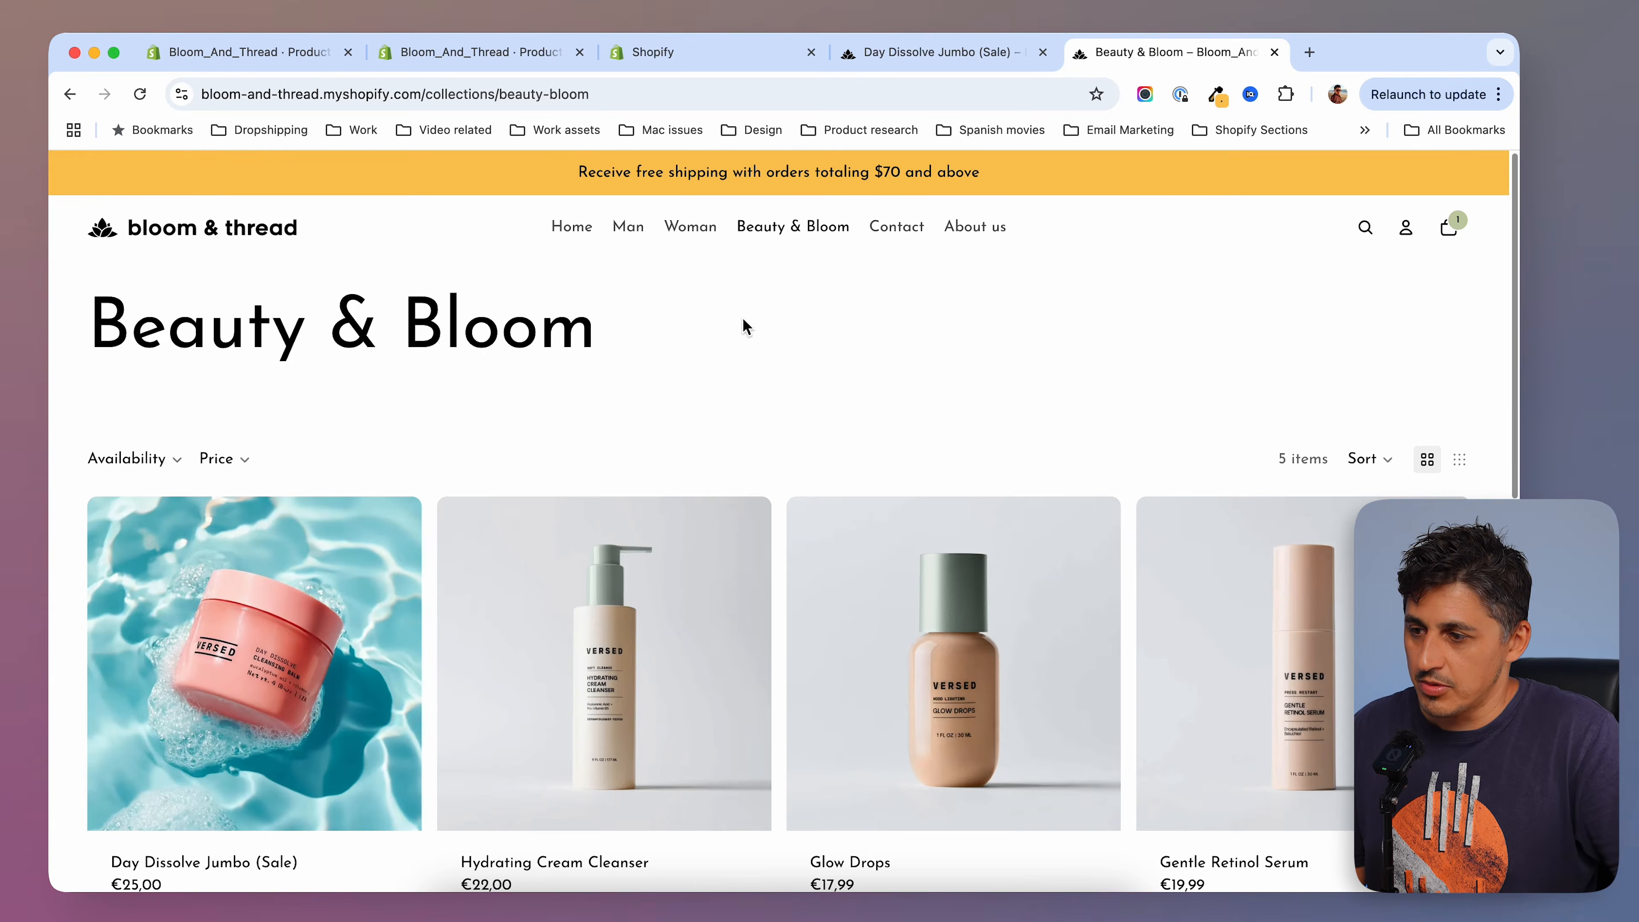
scroll(748, 322, "down", 10)
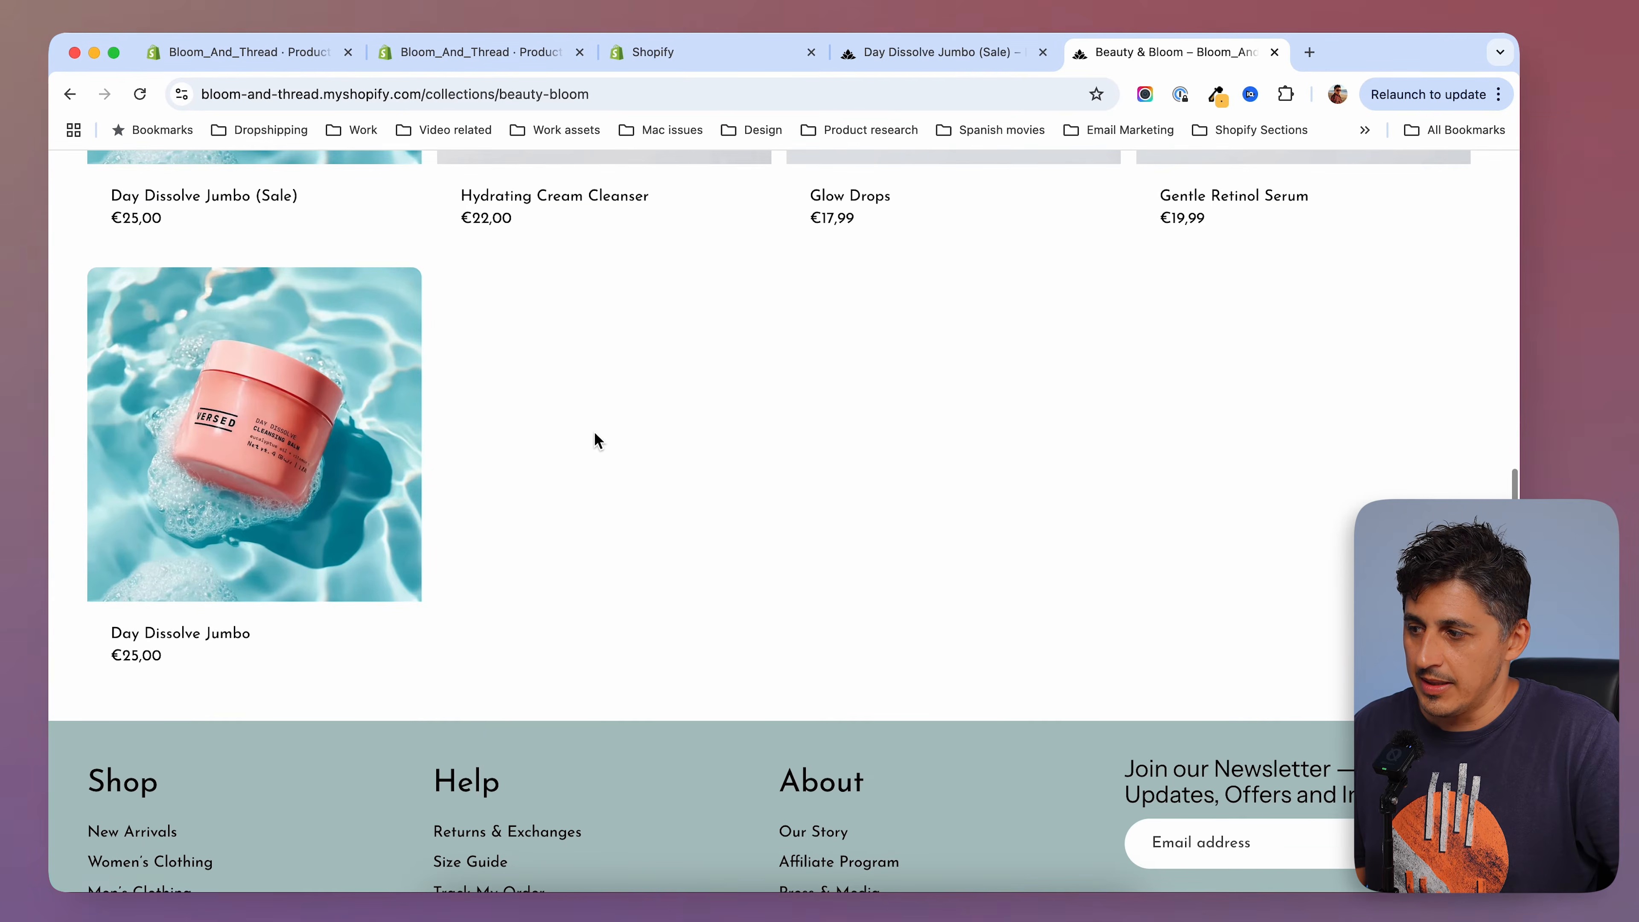
scroll(596, 443, "up", 8)
scroll(580, 439, "down", 3)
mouse_move(329, 414)
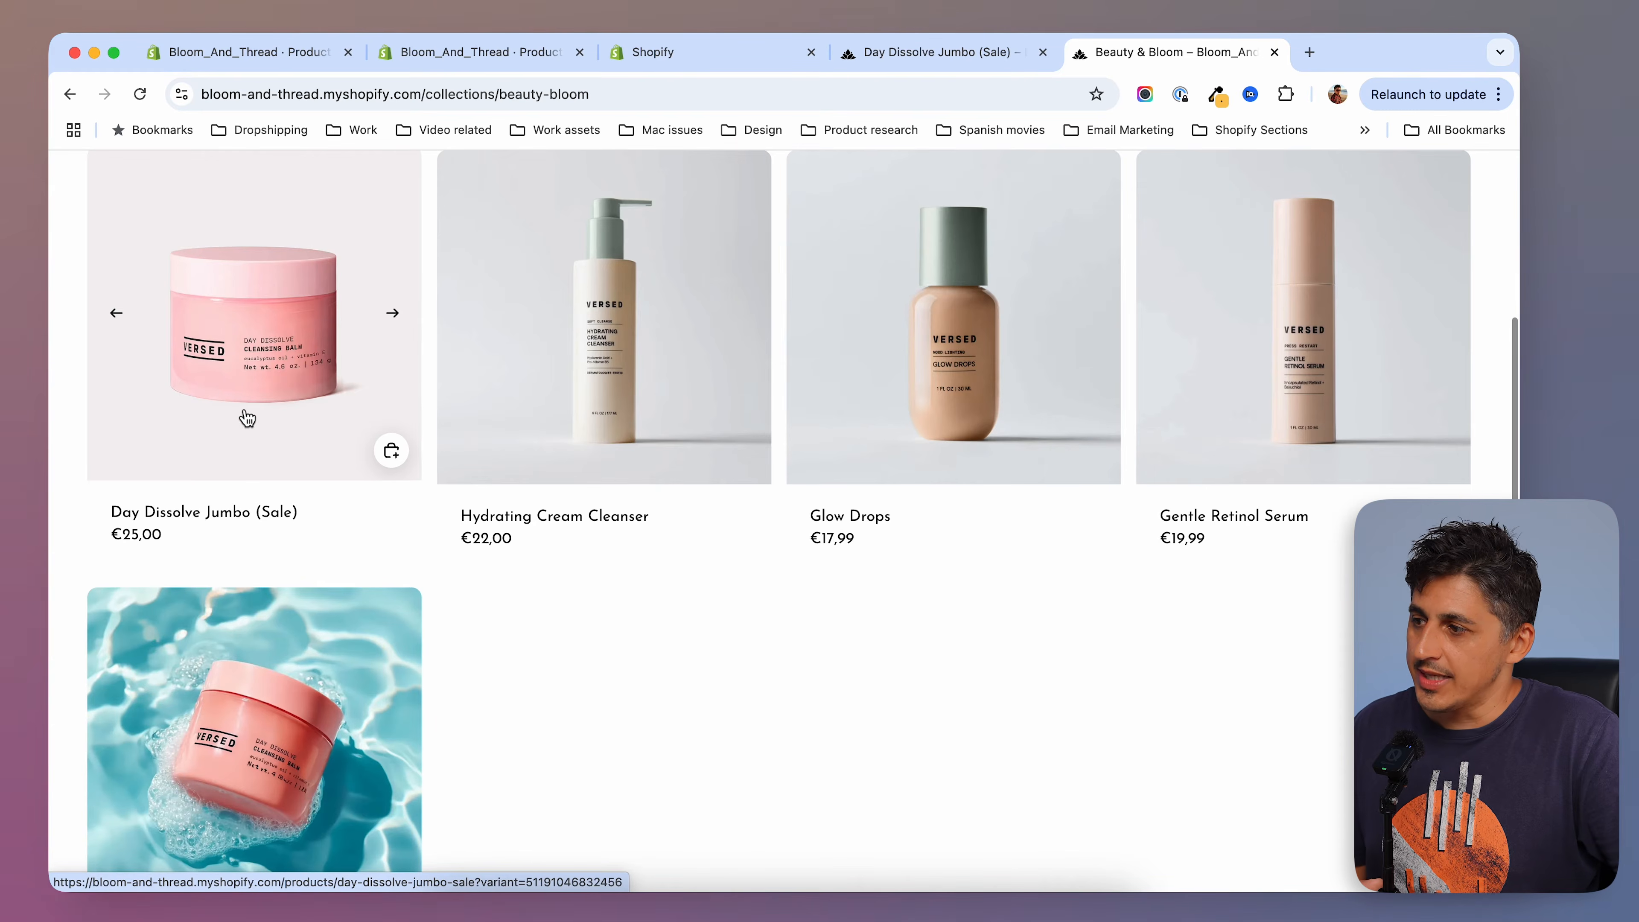
scroll(505, 608, "up", 2)
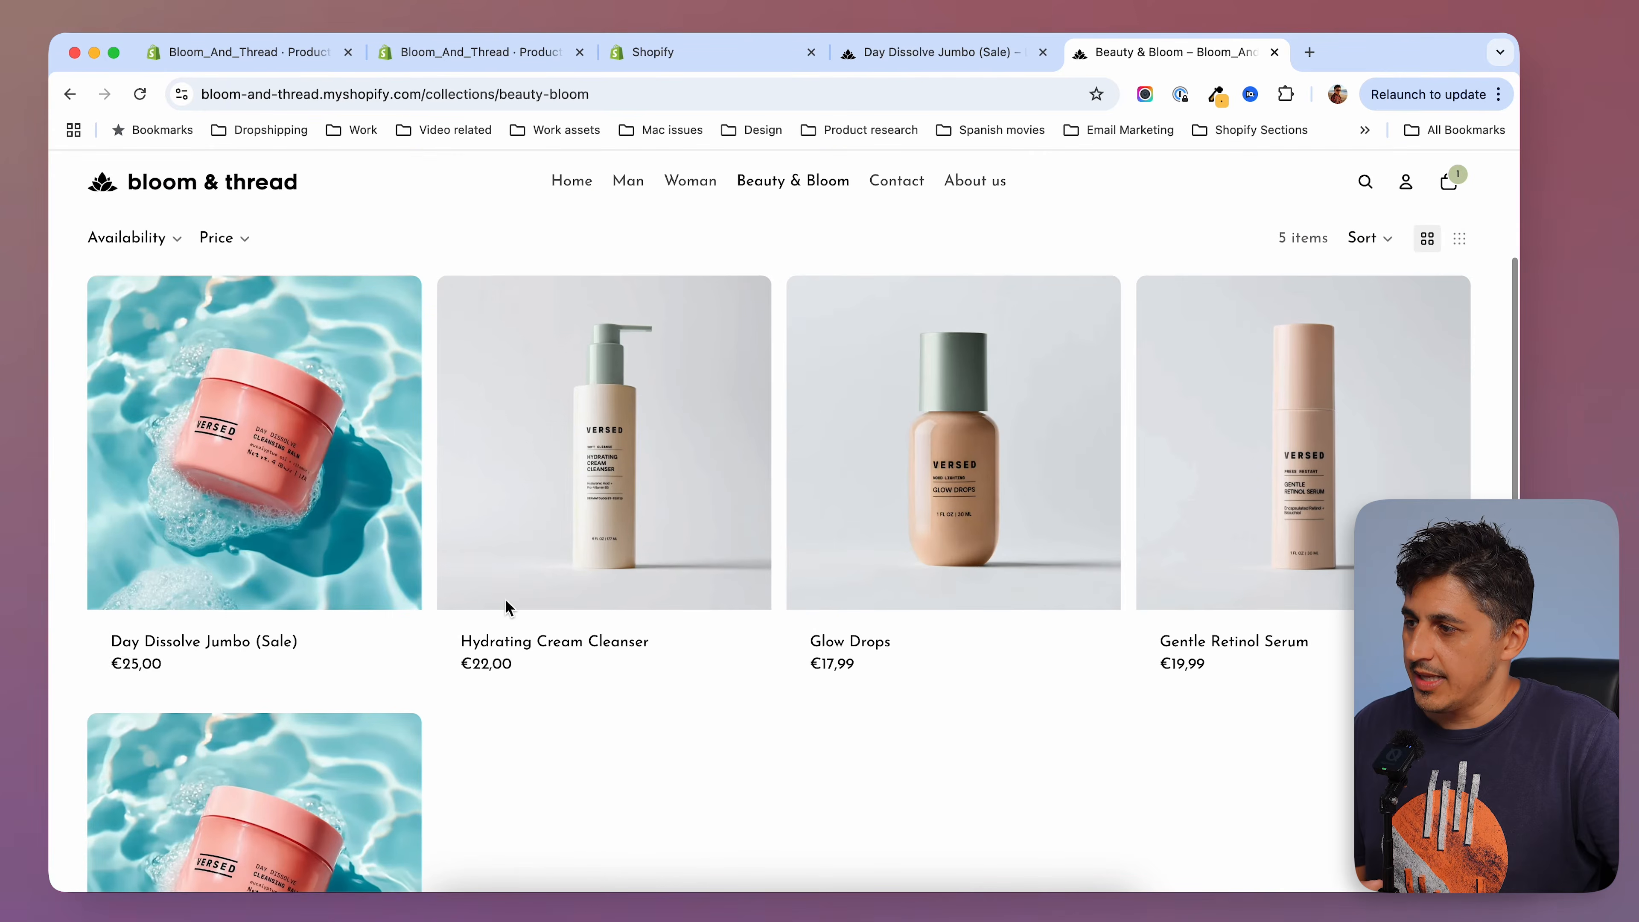
left_click(295, 398)
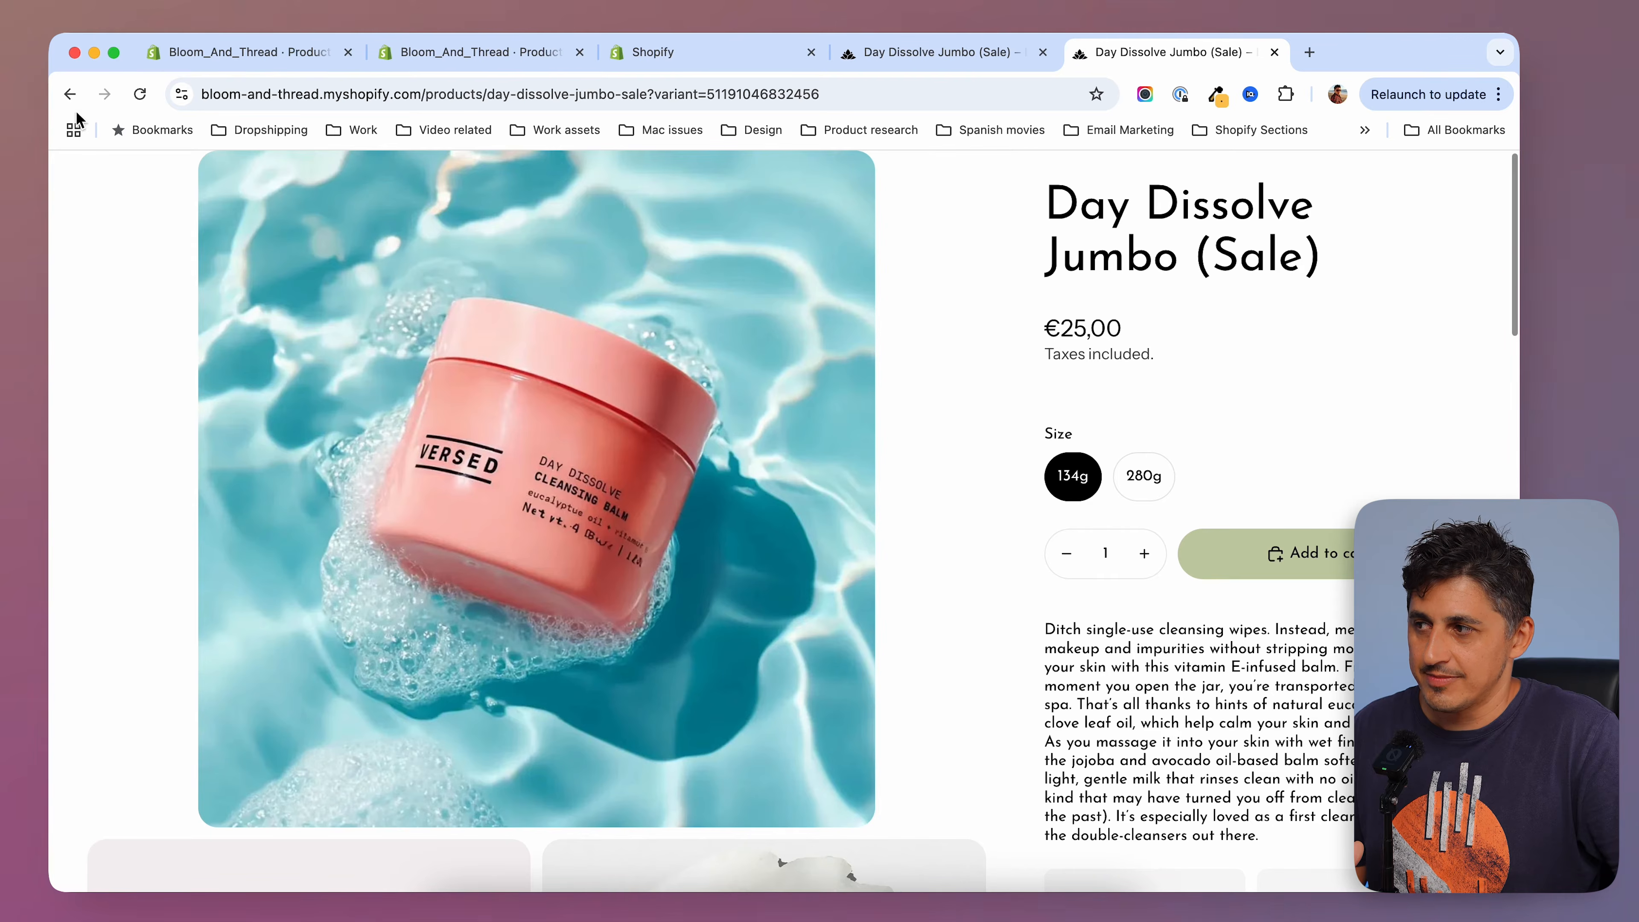
left_click(69, 94)
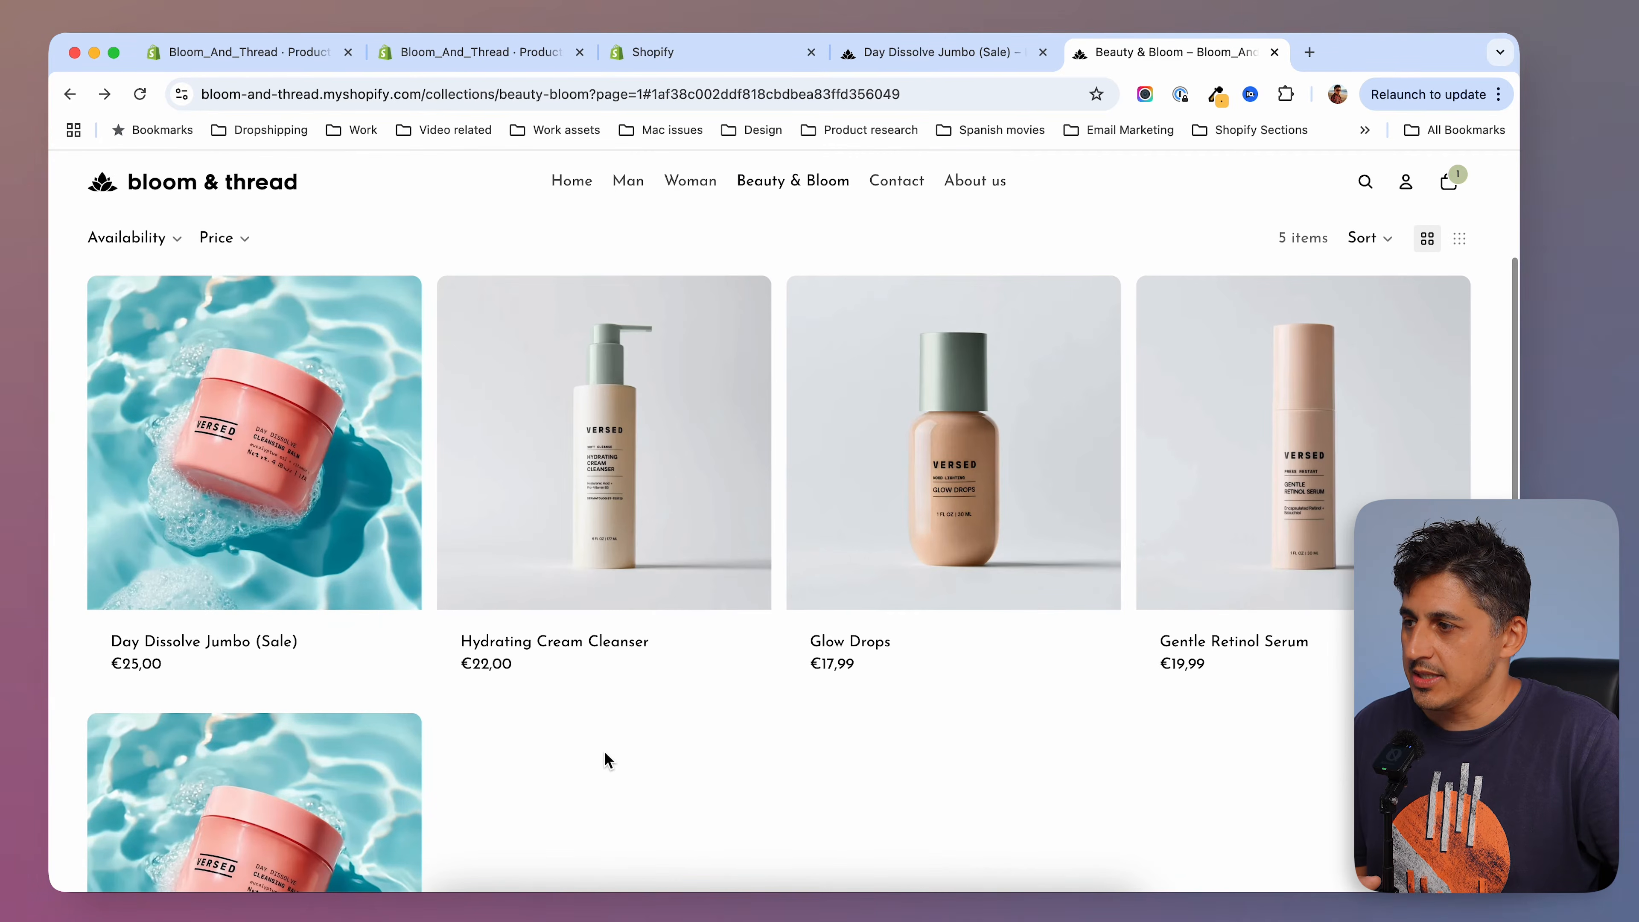
Remove Day Dissolve Jumbo (Sale) from the Beauty & Bloom collection, save the product and reload the storefront collection page.
left_click(654, 55)
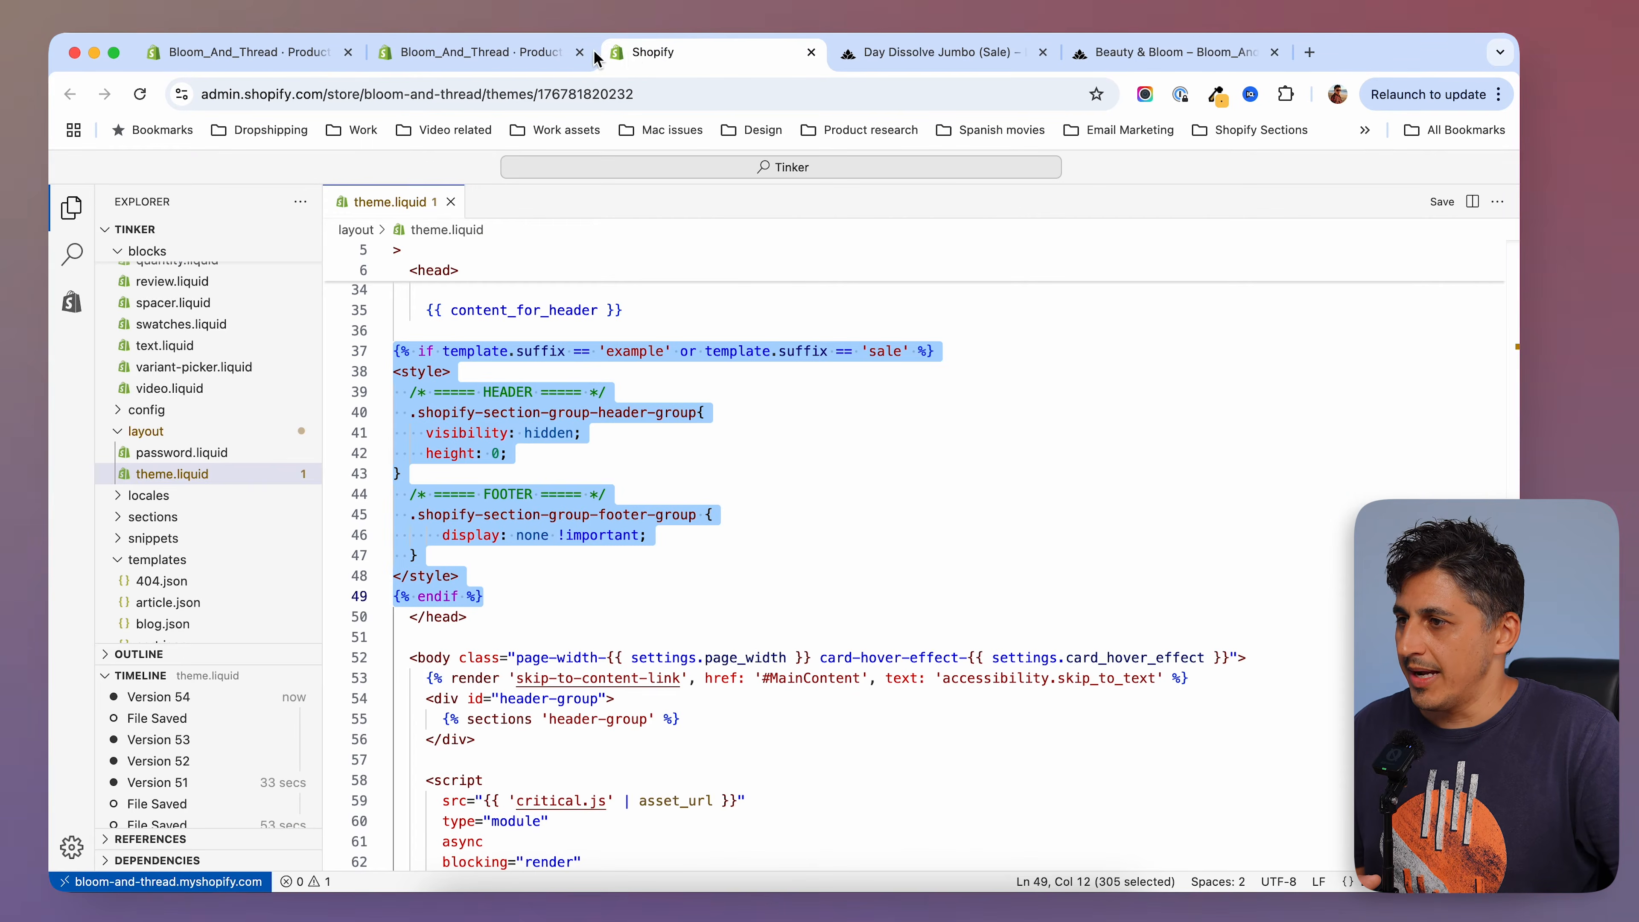
left_click(509, 55)
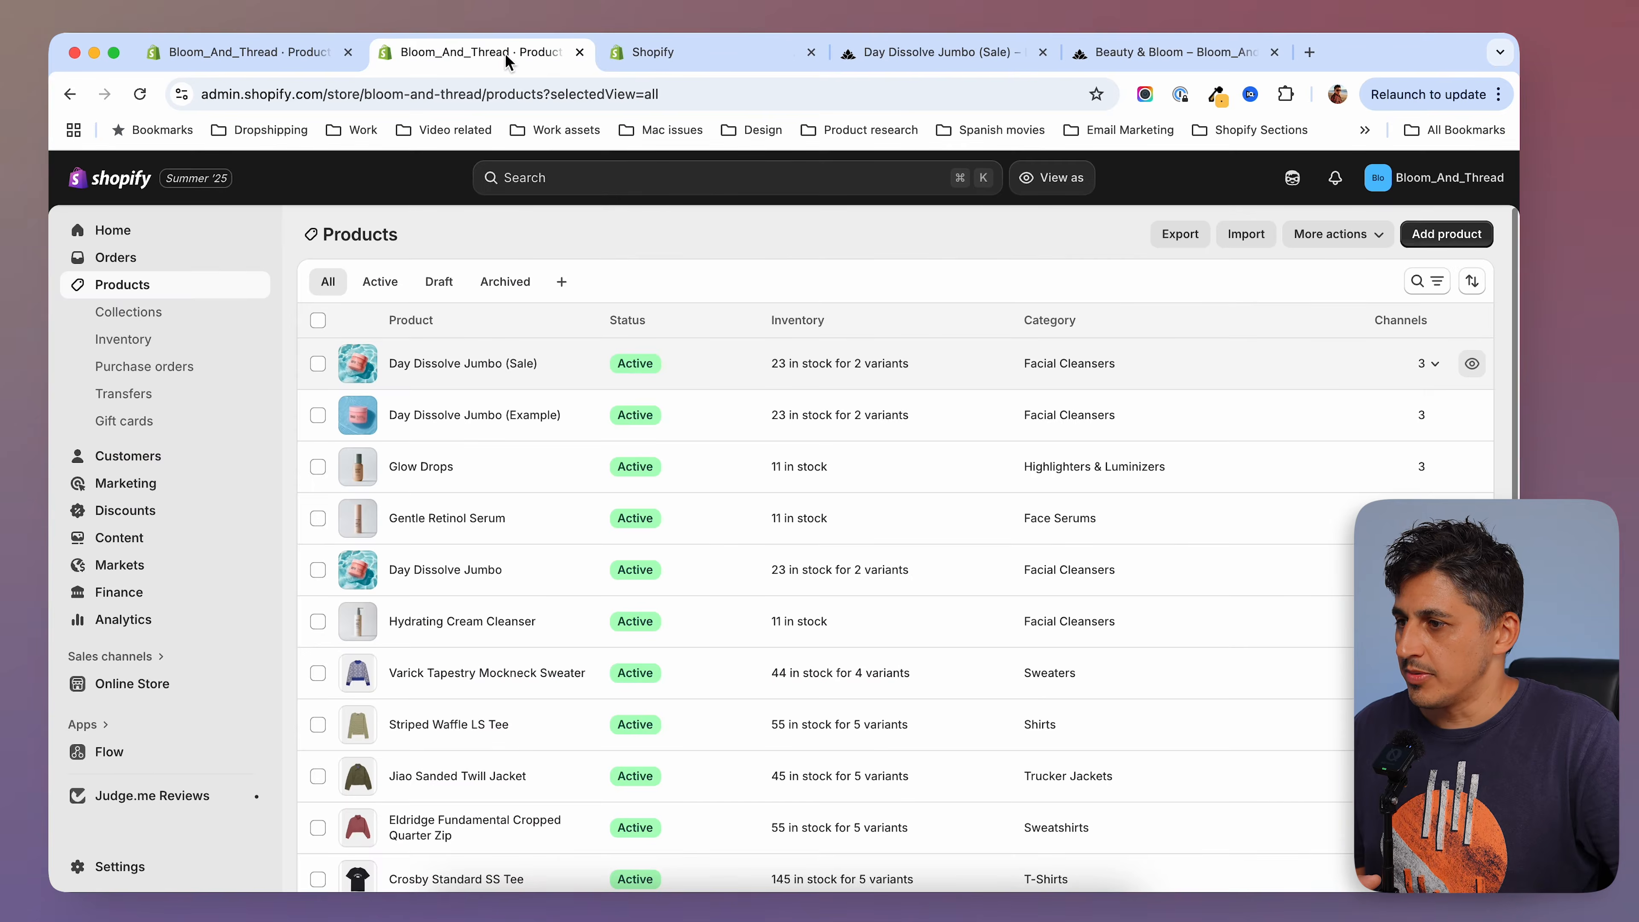
left_click(473, 366)
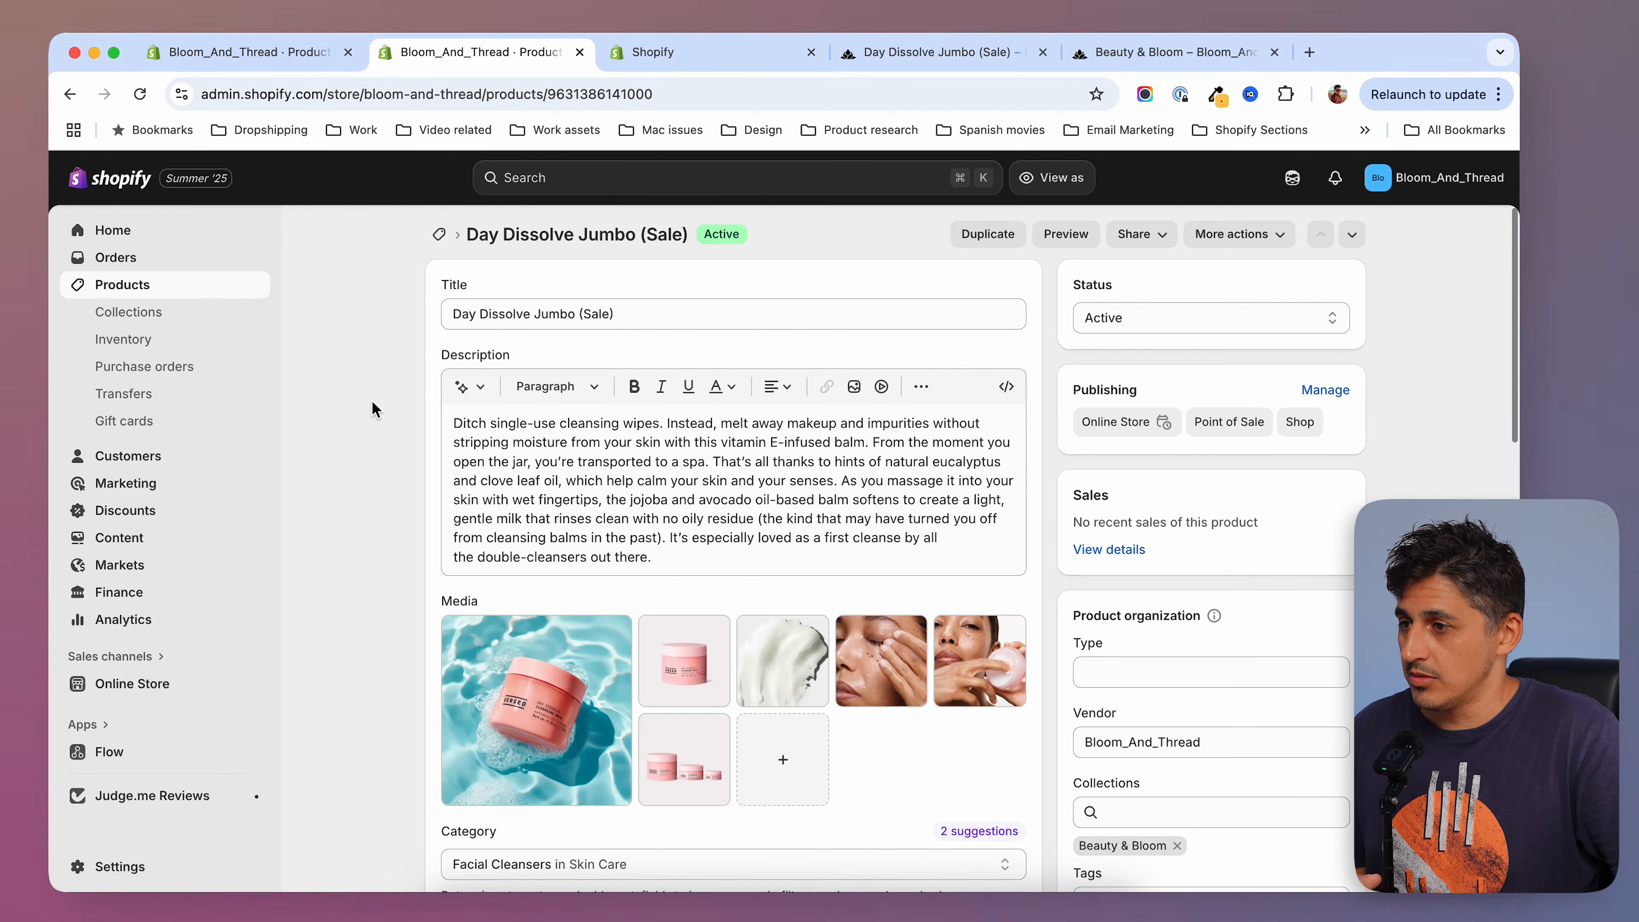
scroll(483, 536, "down", 4)
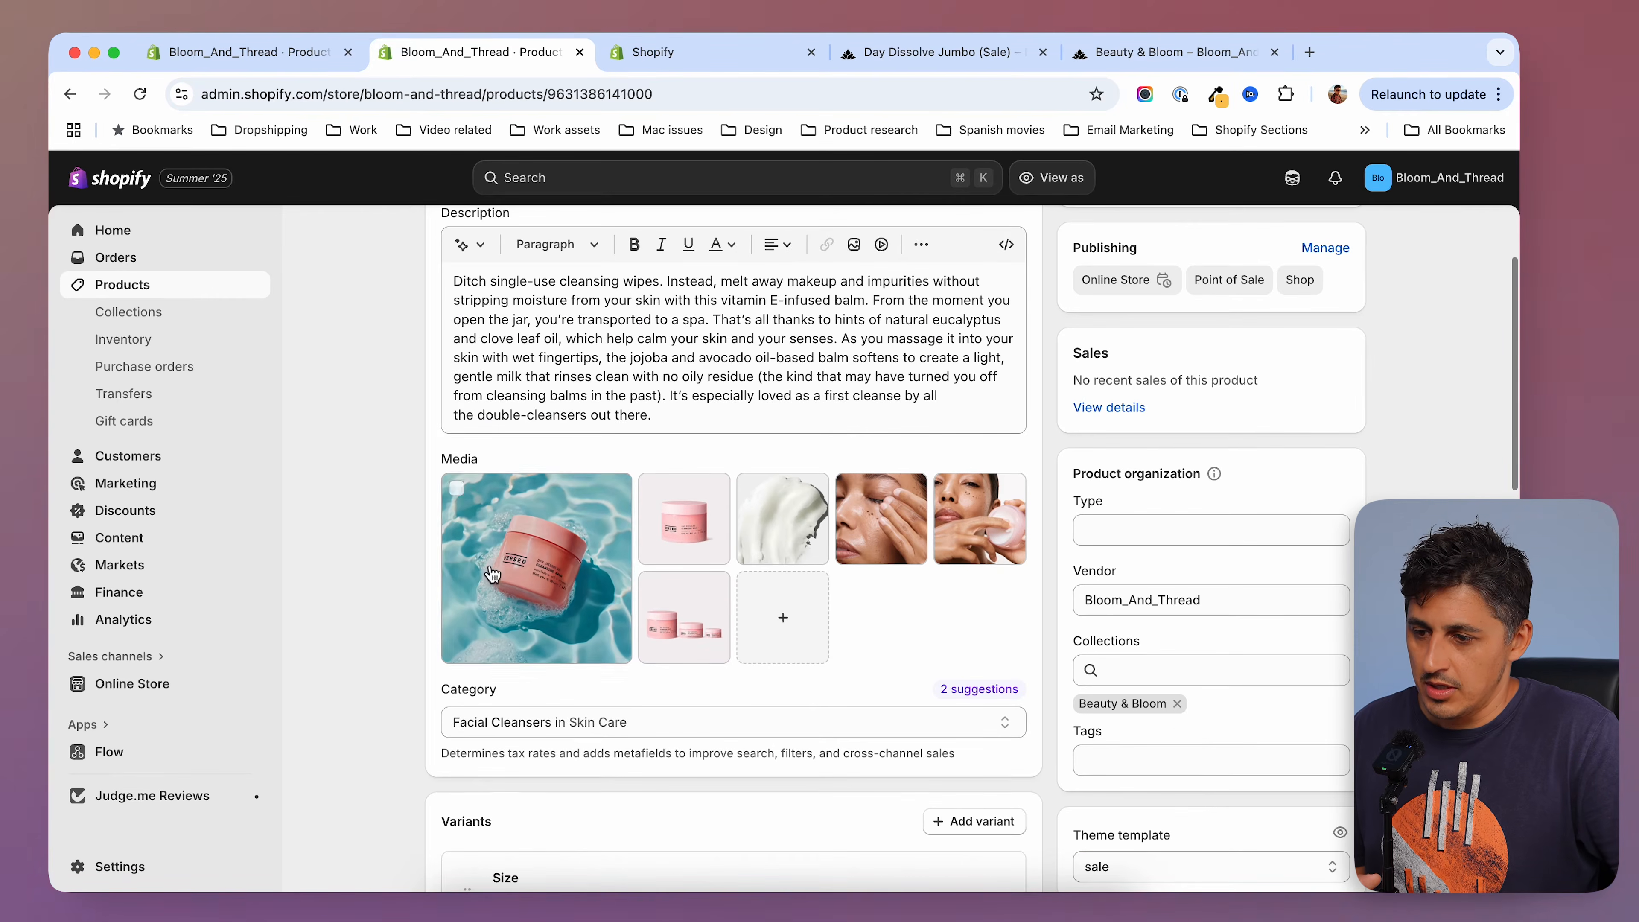
left_click(1177, 703)
key("super+5")
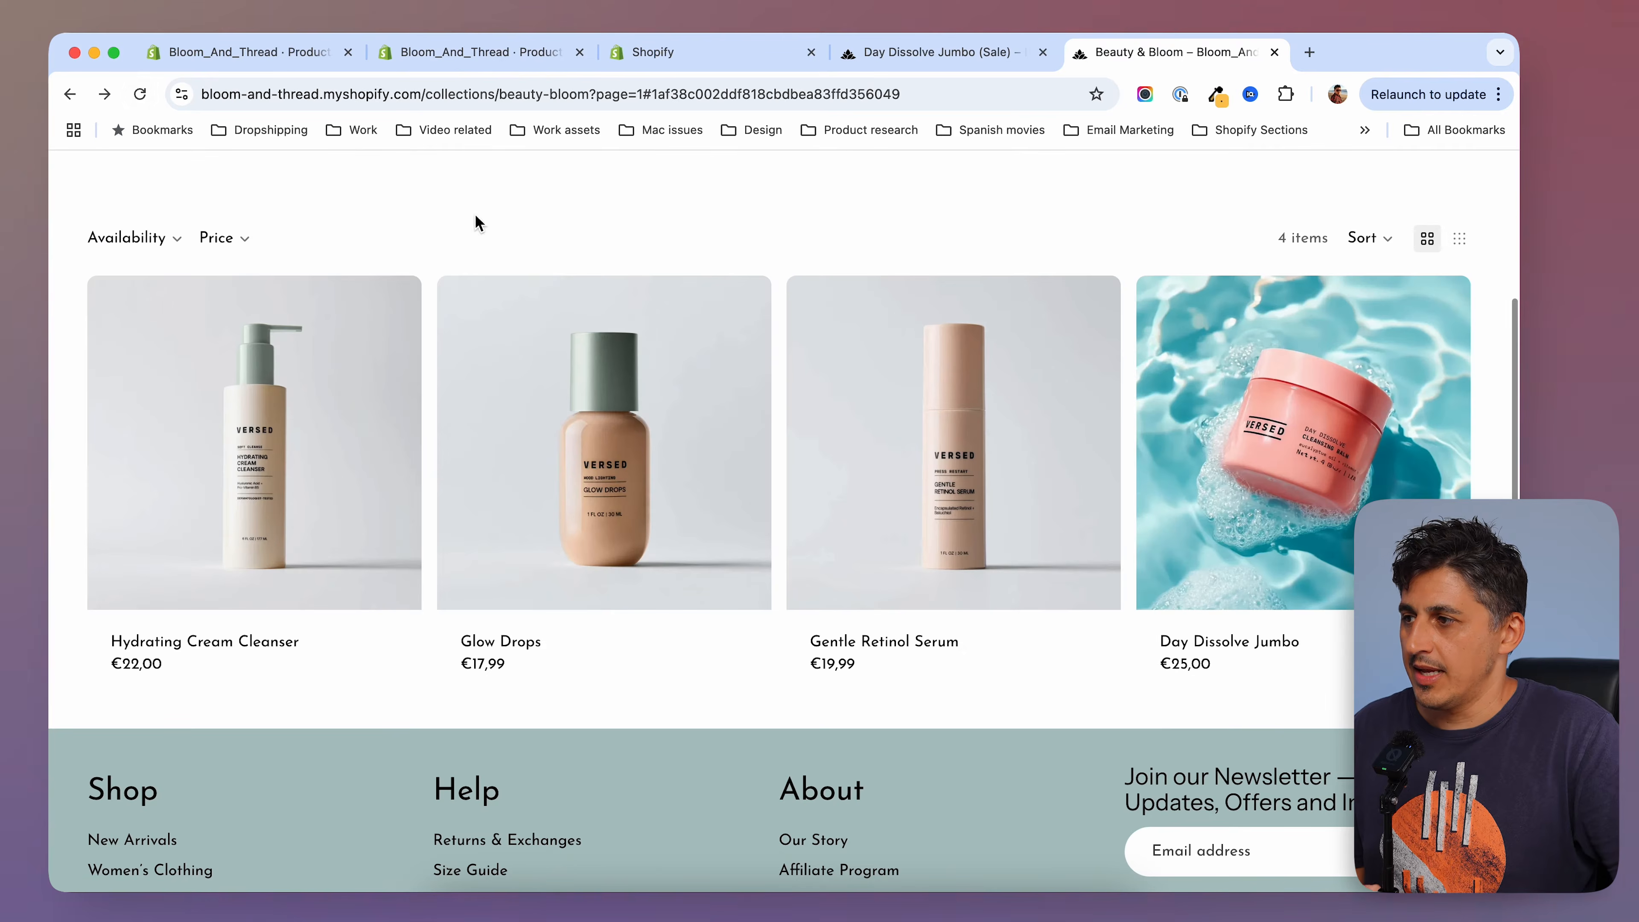
left_click(140, 93)
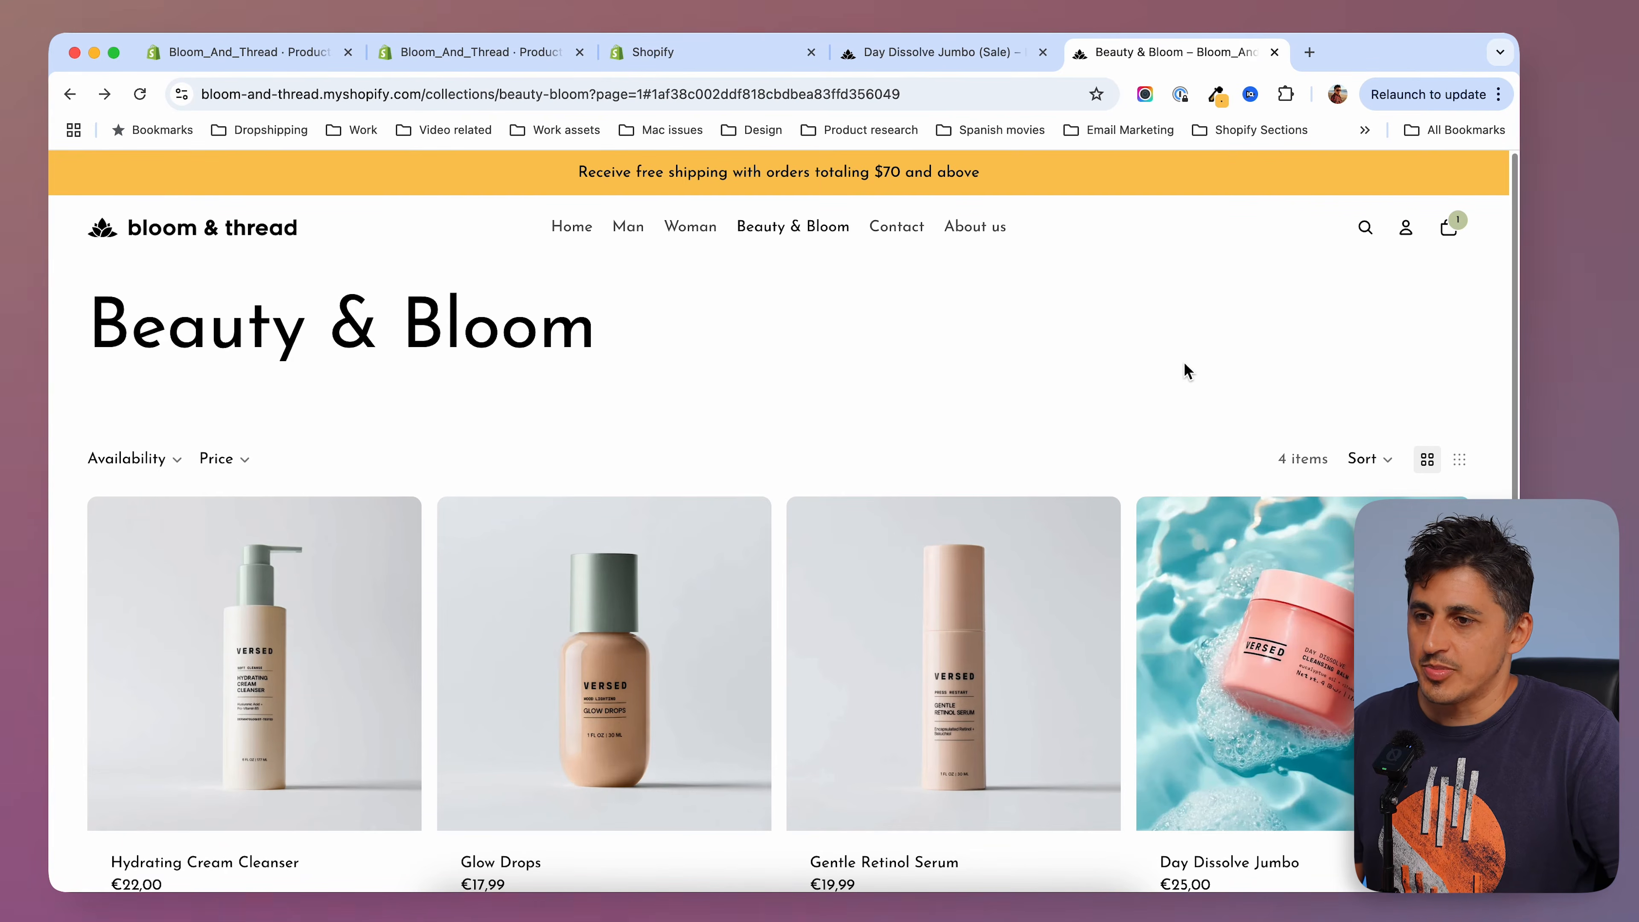
Search the storefront for "diss", open Day Dissolve Jumbo (Sale) from the results and look over its page before returning to Beauty & Bloom.
left_click(1364, 227)
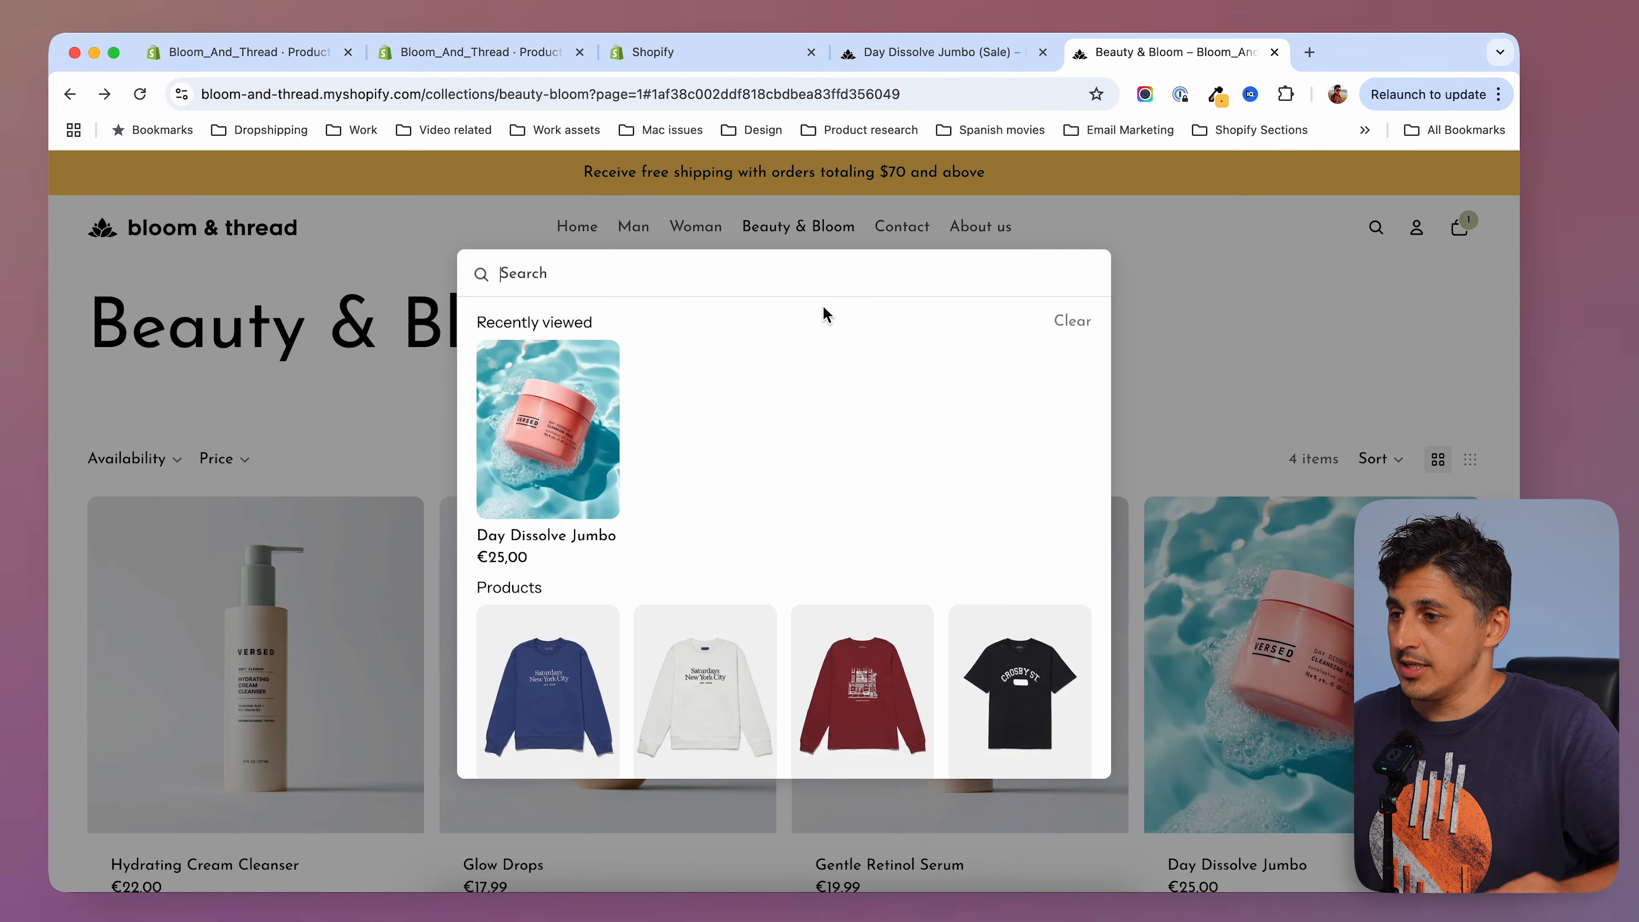
type("diss")
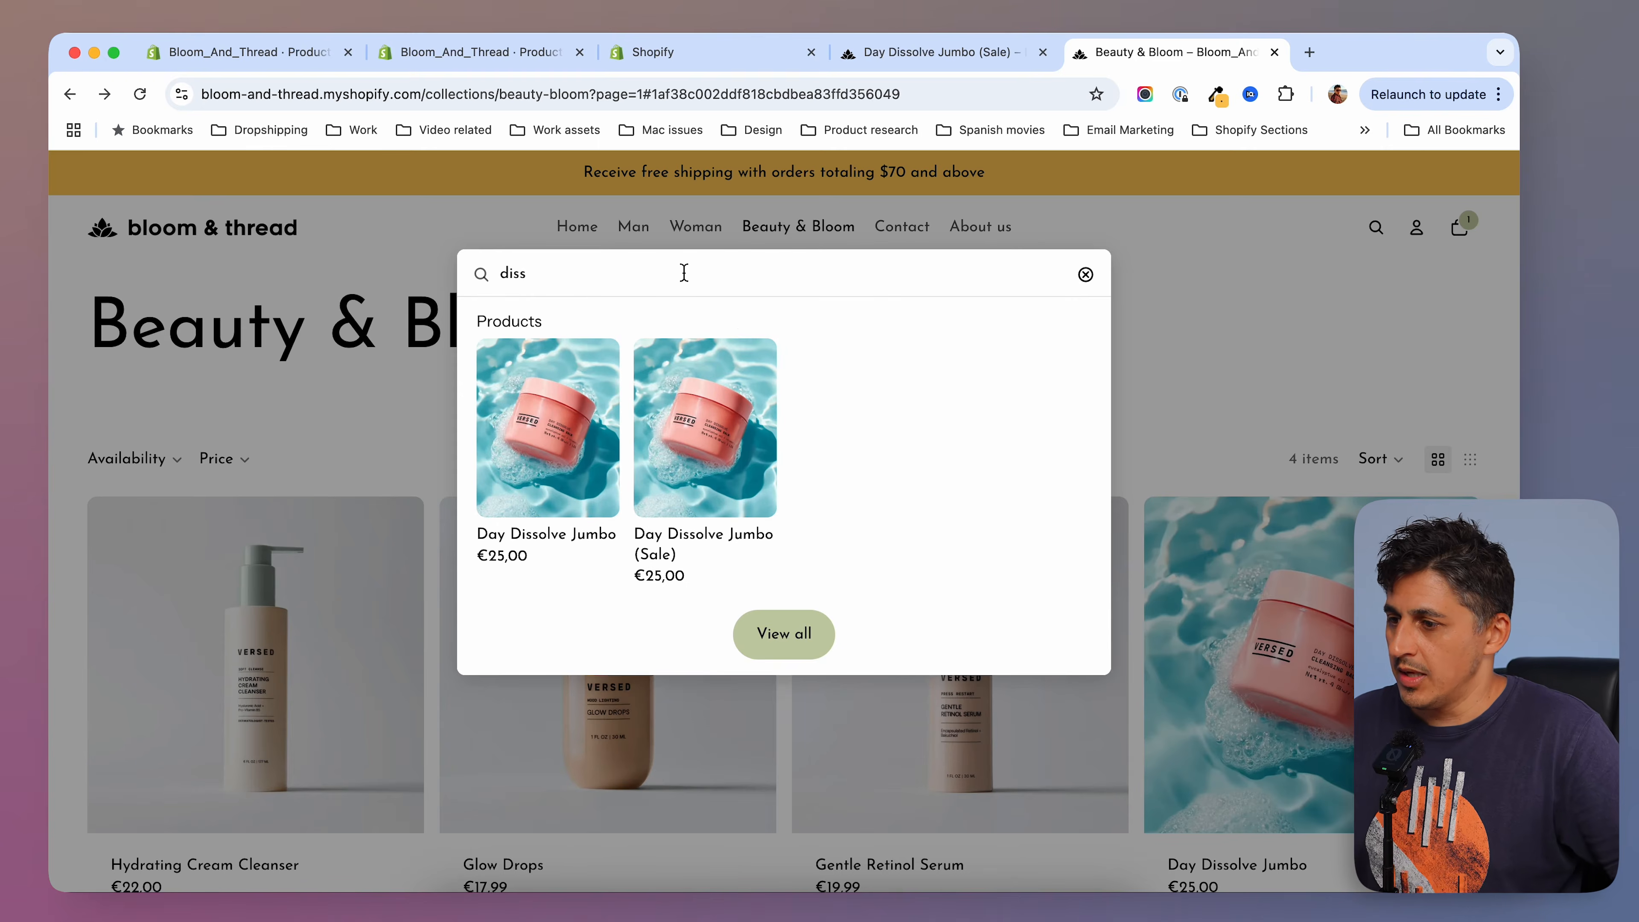
left_click(720, 463)
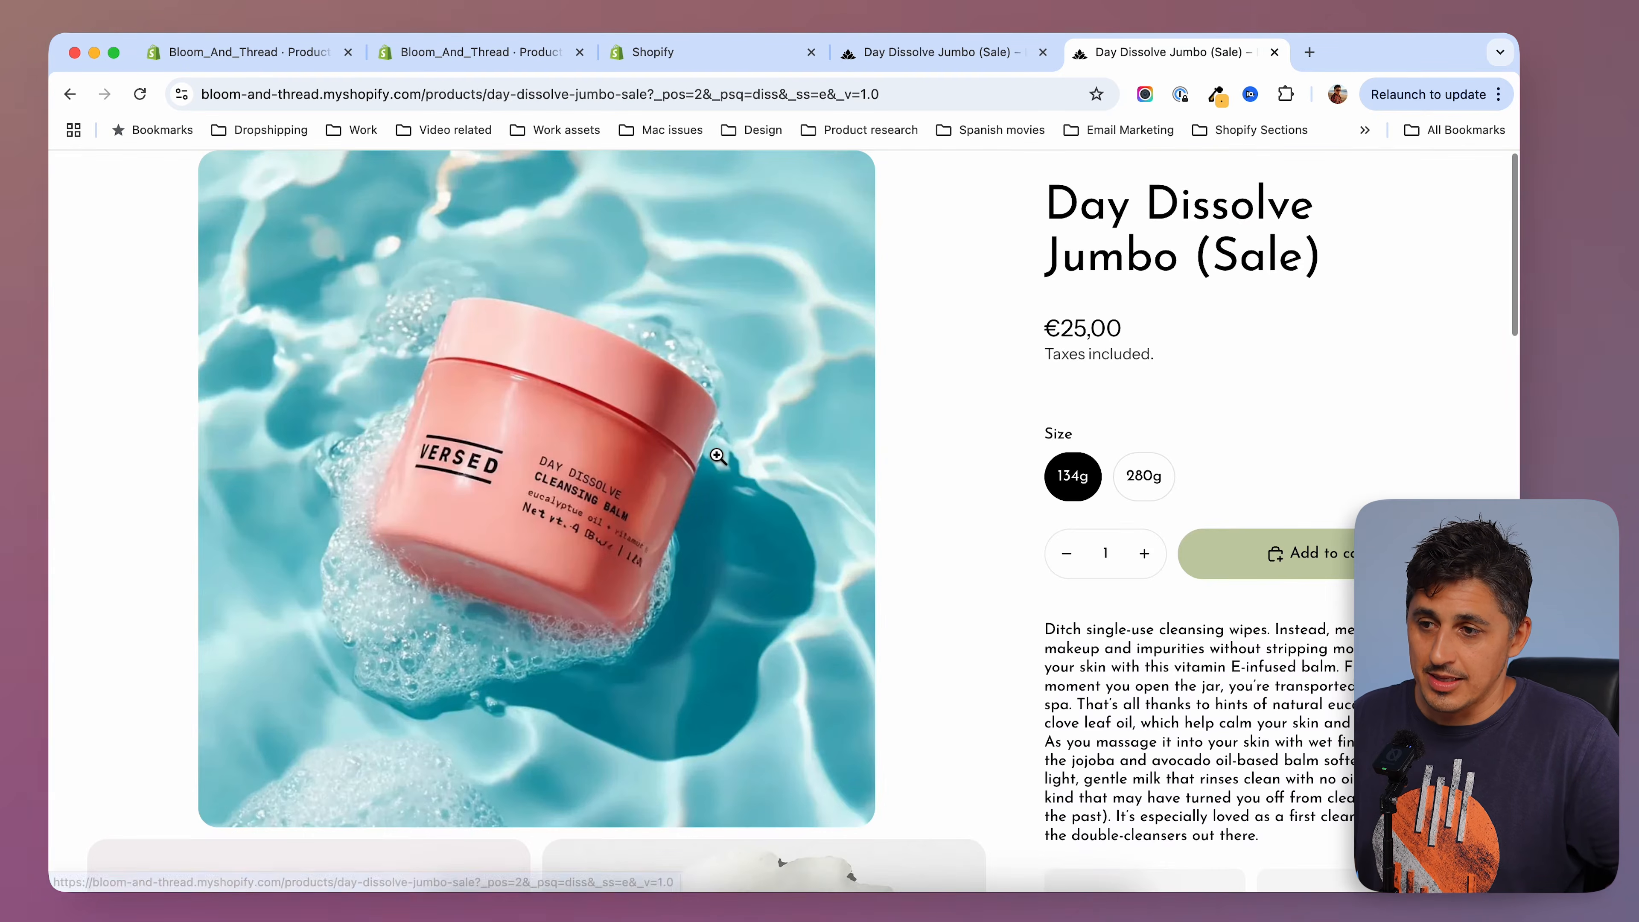
scroll(1237, 689, "down", 10)
scroll(1237, 689, "up", 10)
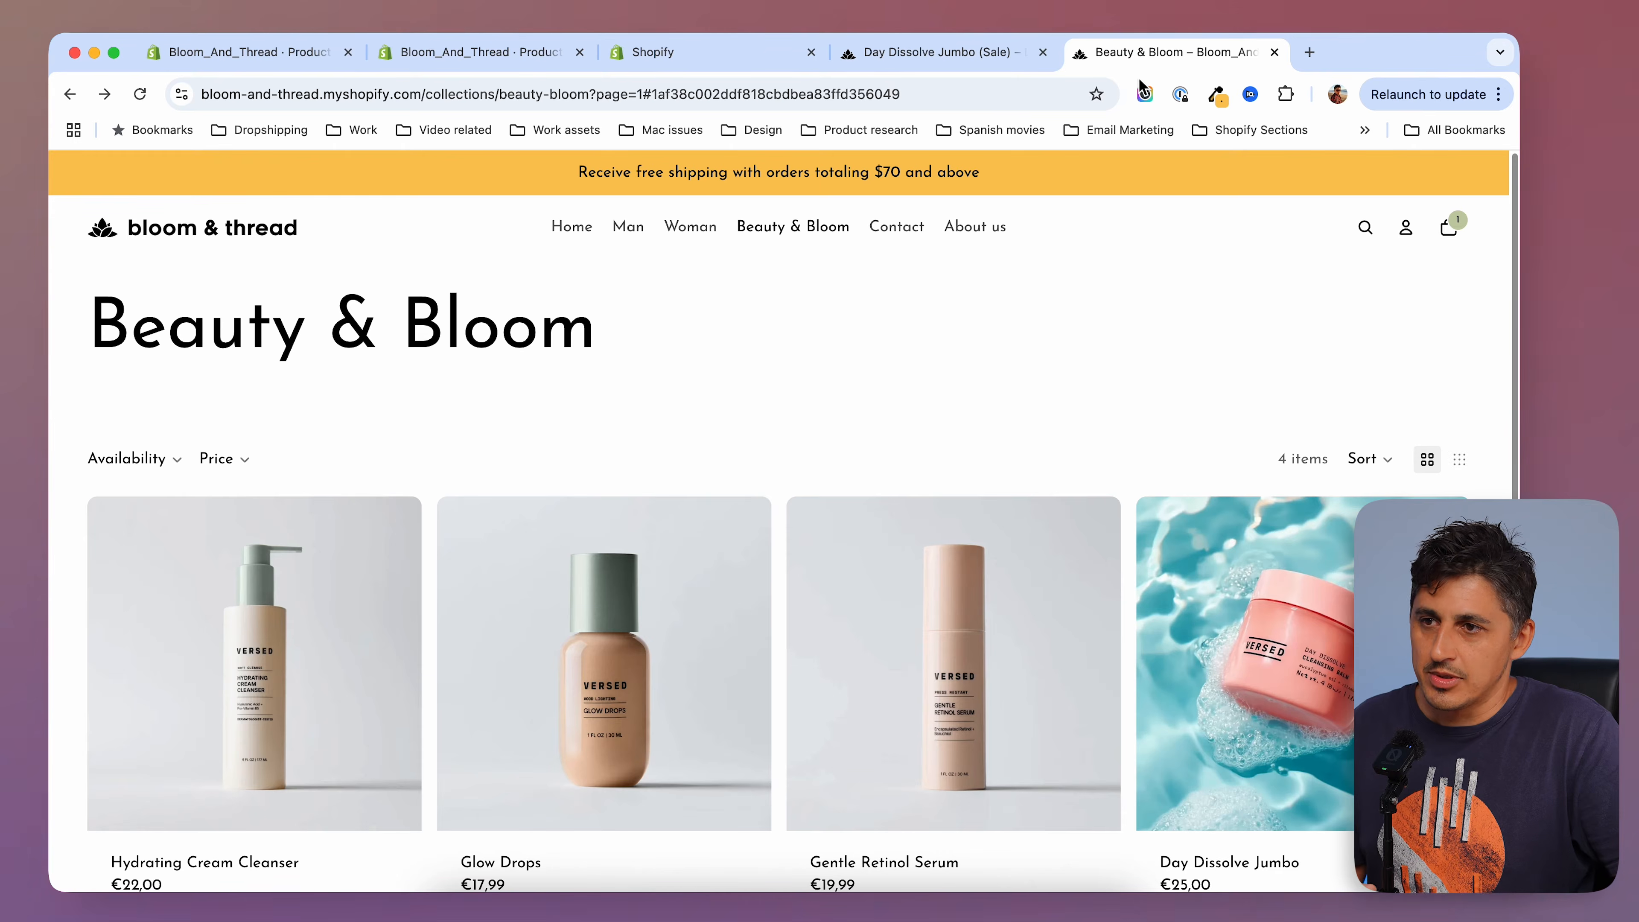
Enter the Shopify bulk product editor URL for metafields.seo.hidden in a new tab, and copy the bloom-and-thread handle from the storefront address.
left_click(1309, 51)
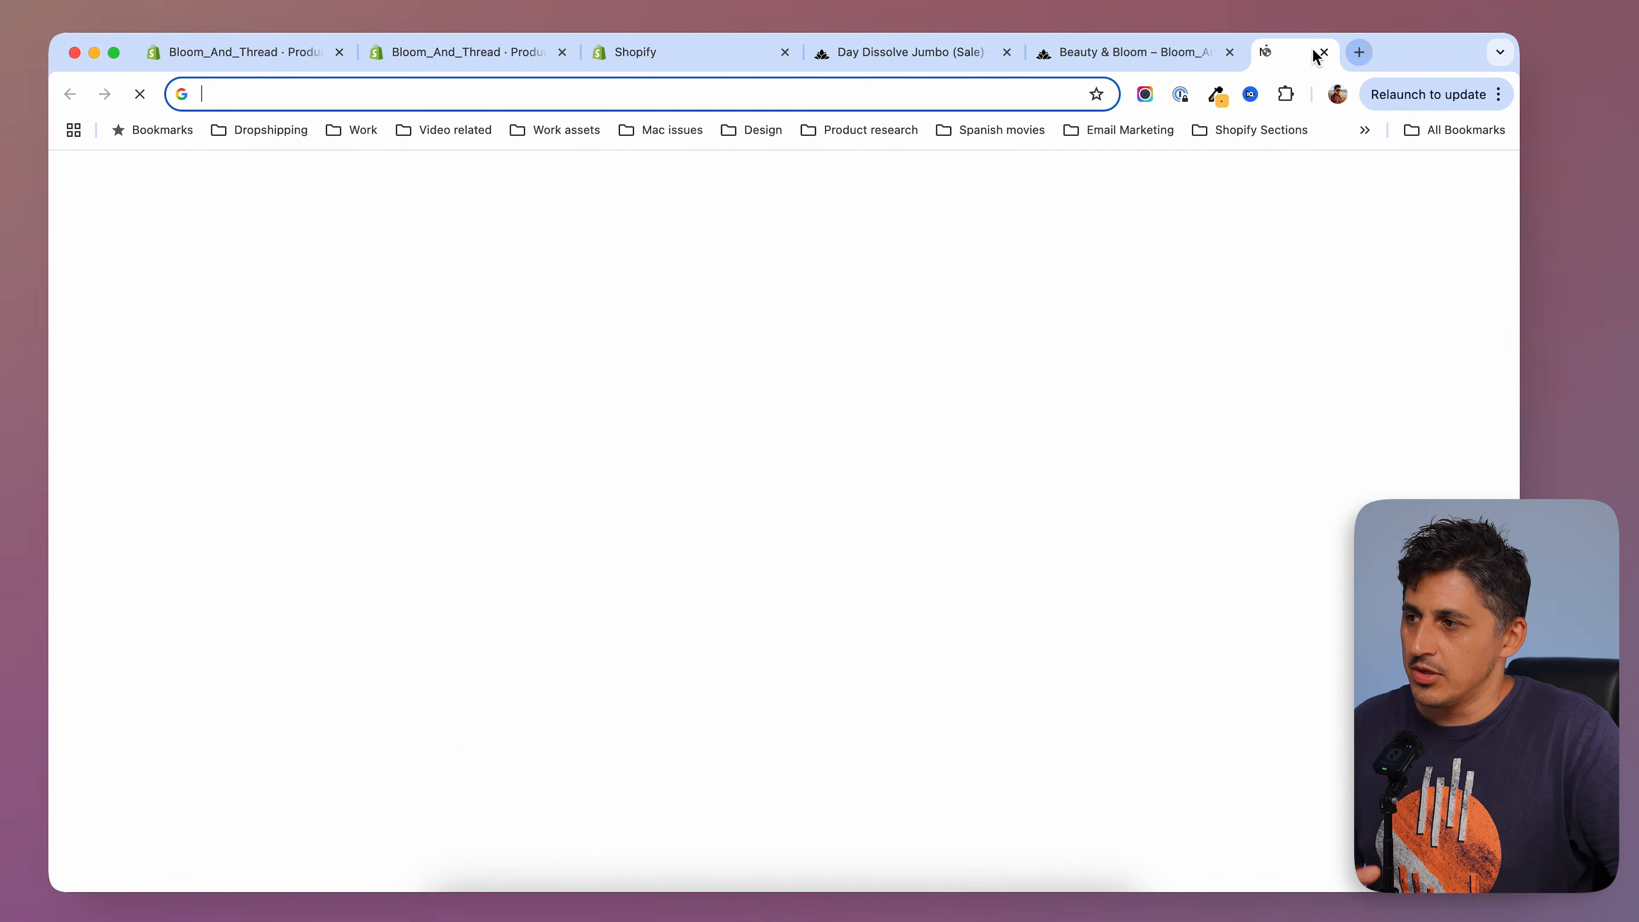
type("https://admin.shopify.com/store/[store-handle]/bulk/product?edit=metafields.seo.hidden%3Ainteger&limit=250&resource_name=Product")
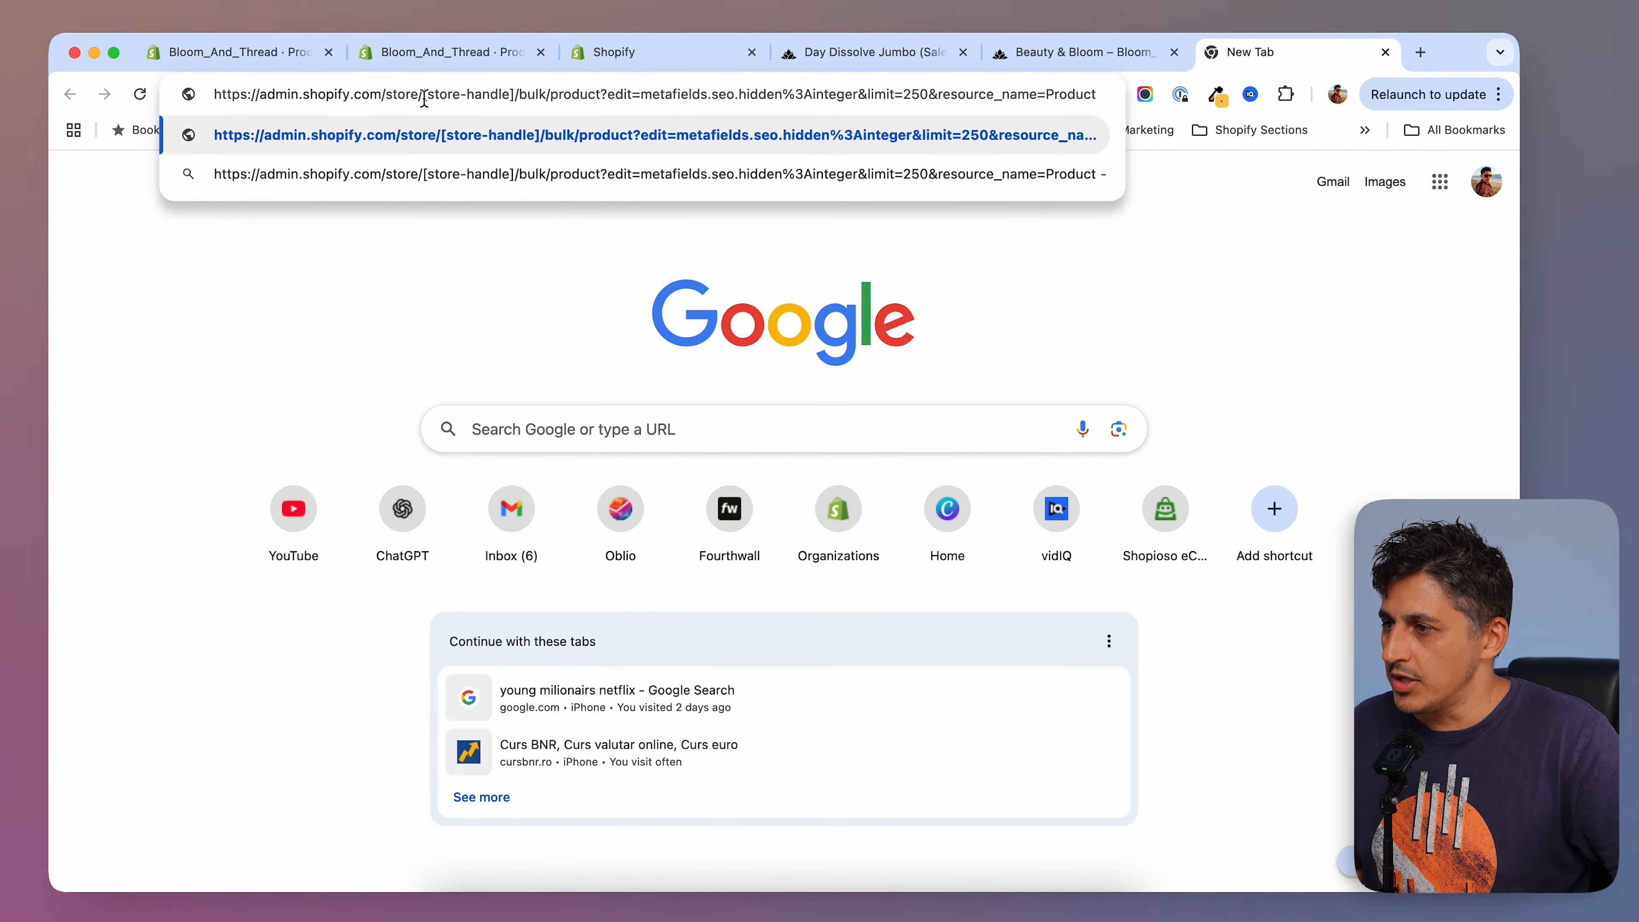
left_click_drag(424, 98, 510, 95)
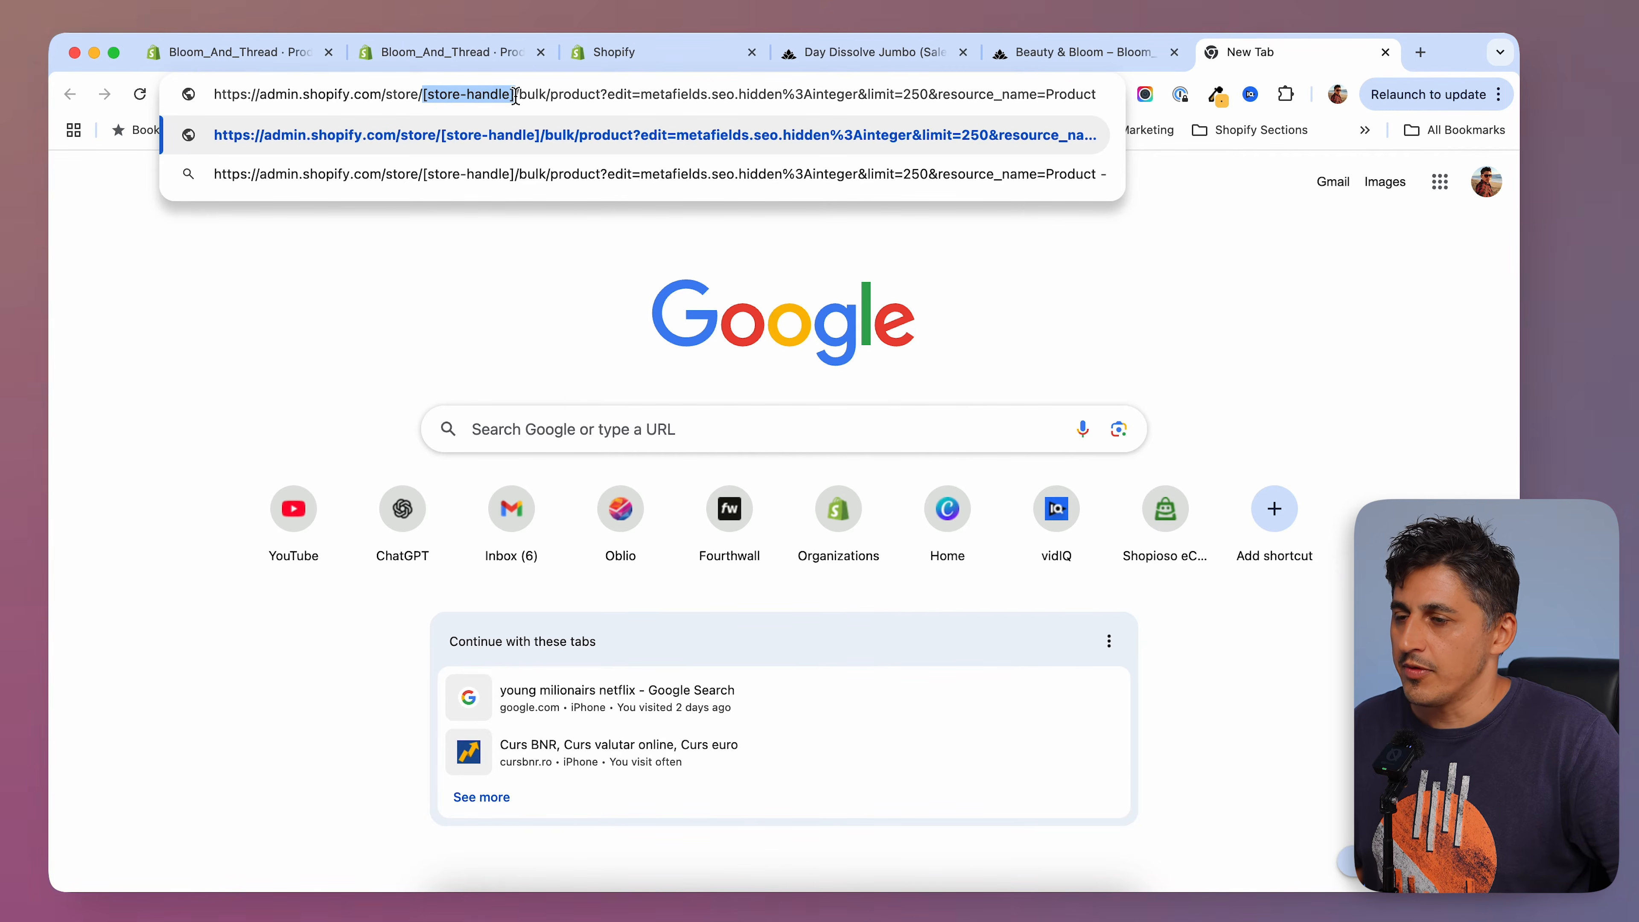
left_click(1058, 54)
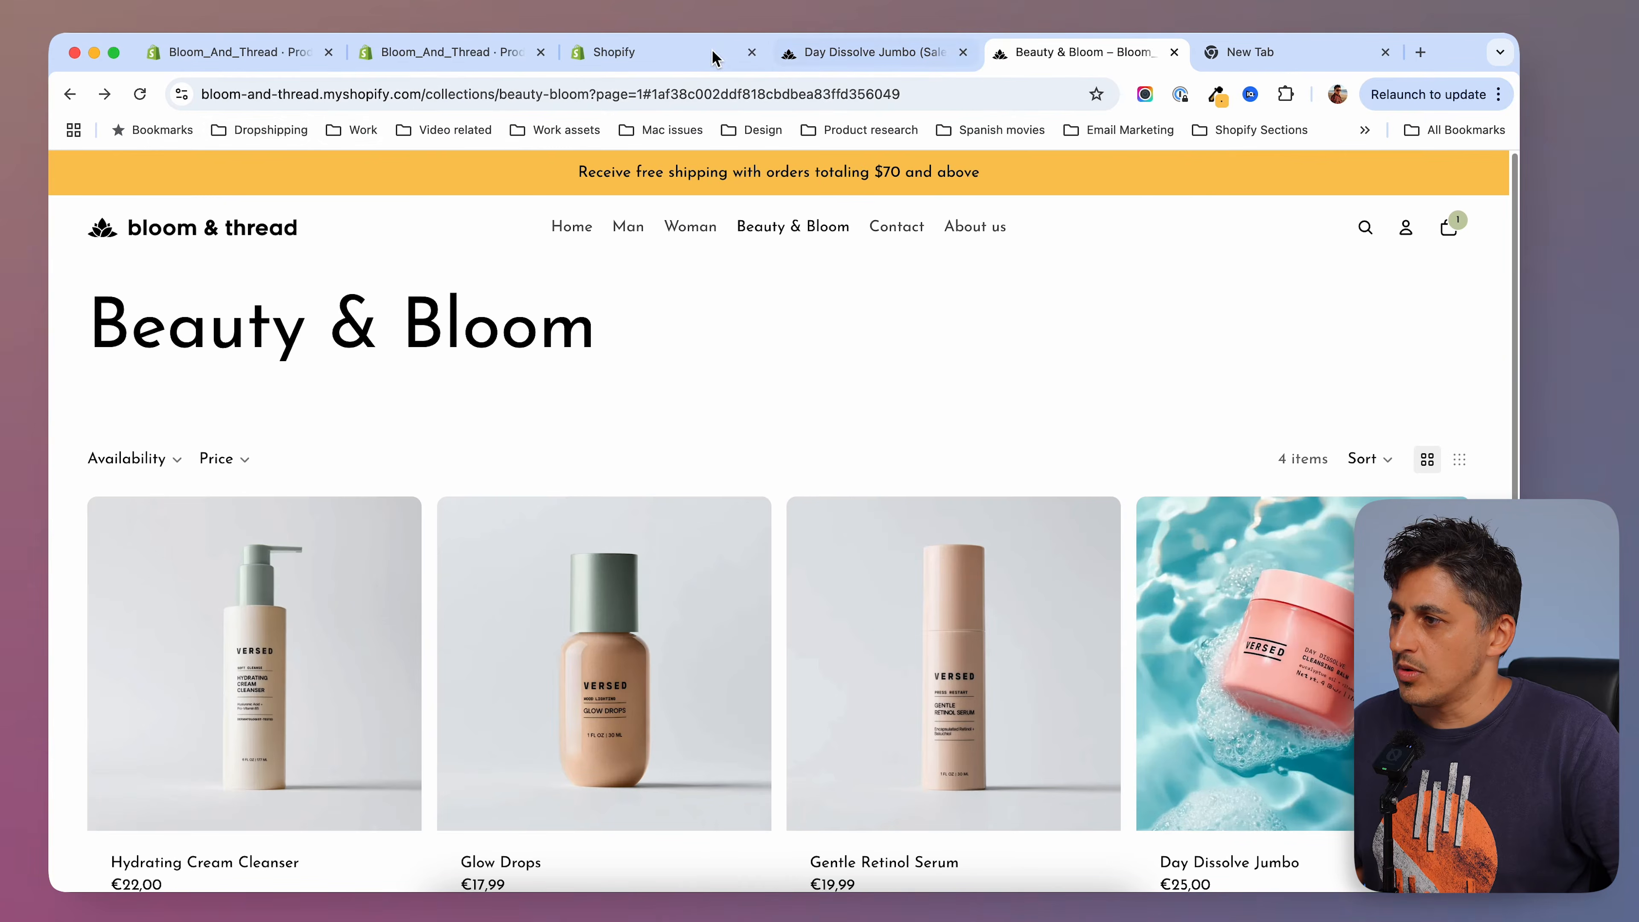
left_click_drag(205, 96, 317, 97)
right_click(316, 95)
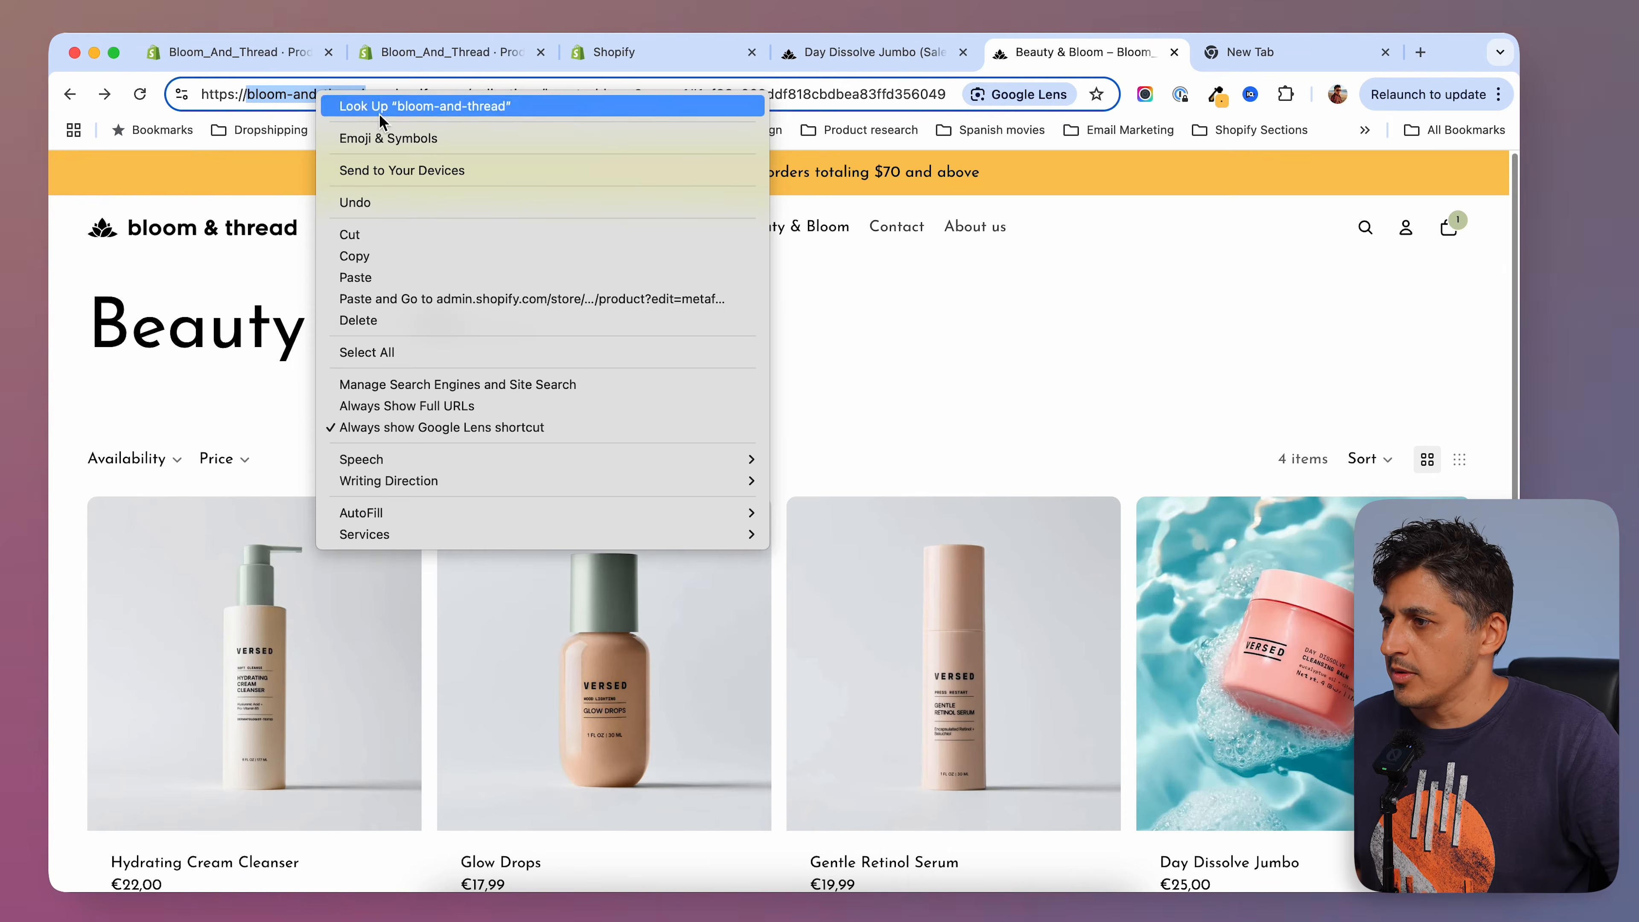
left_click(408, 253)
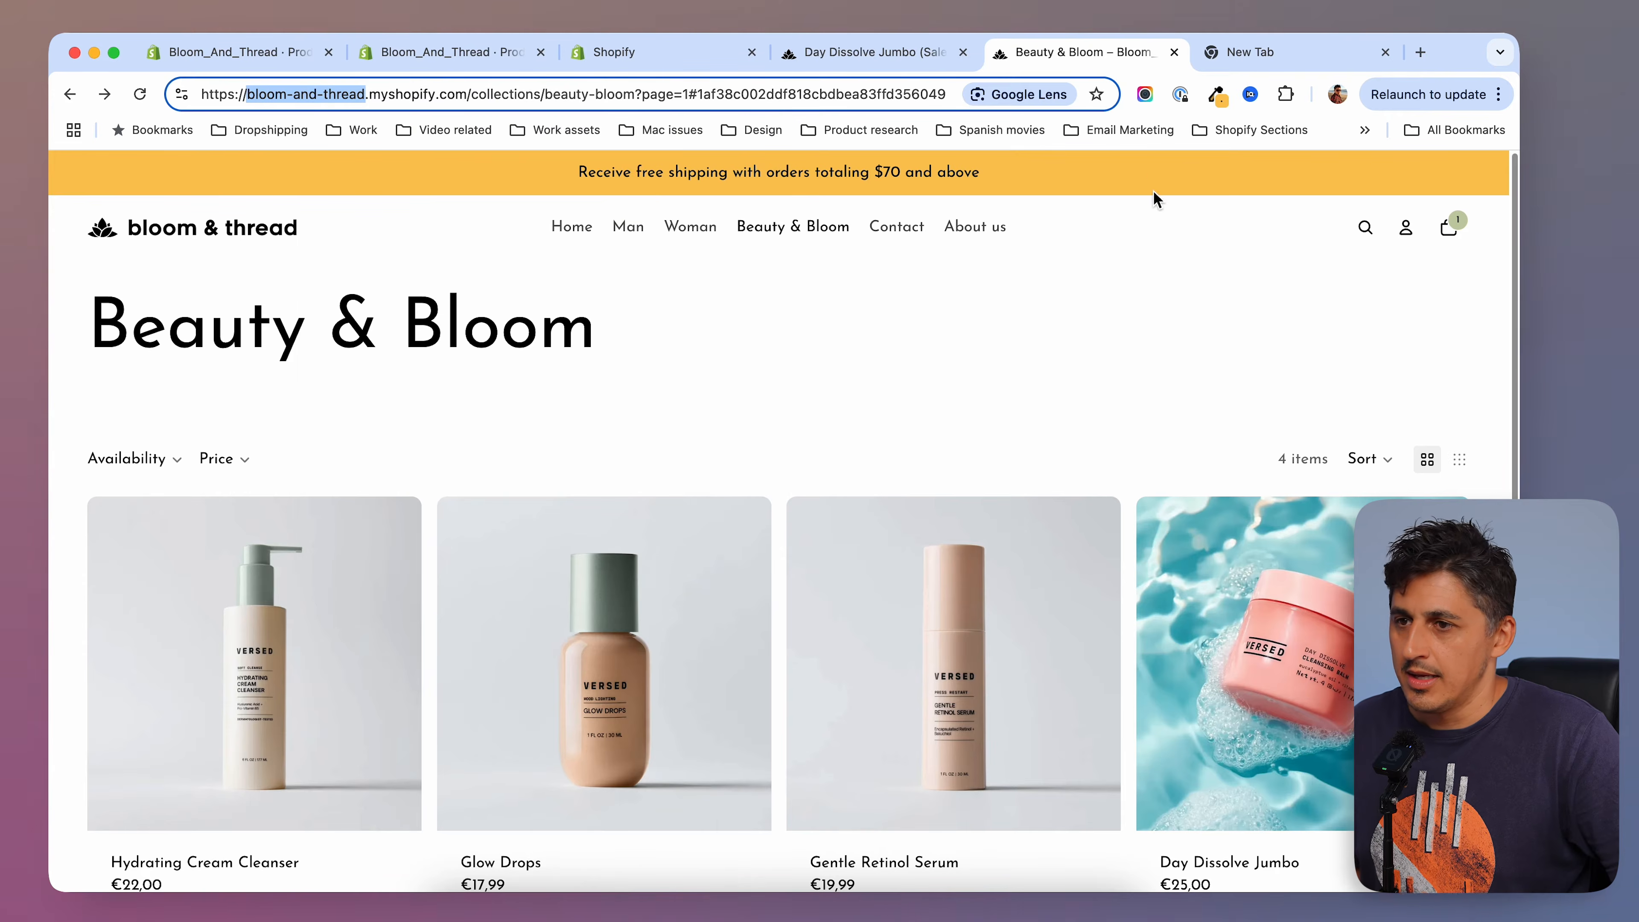
Replace the [store-handle] placeholder in the bulk editor URL with bloom-and-thread and load the page.
left_click(1241, 53)
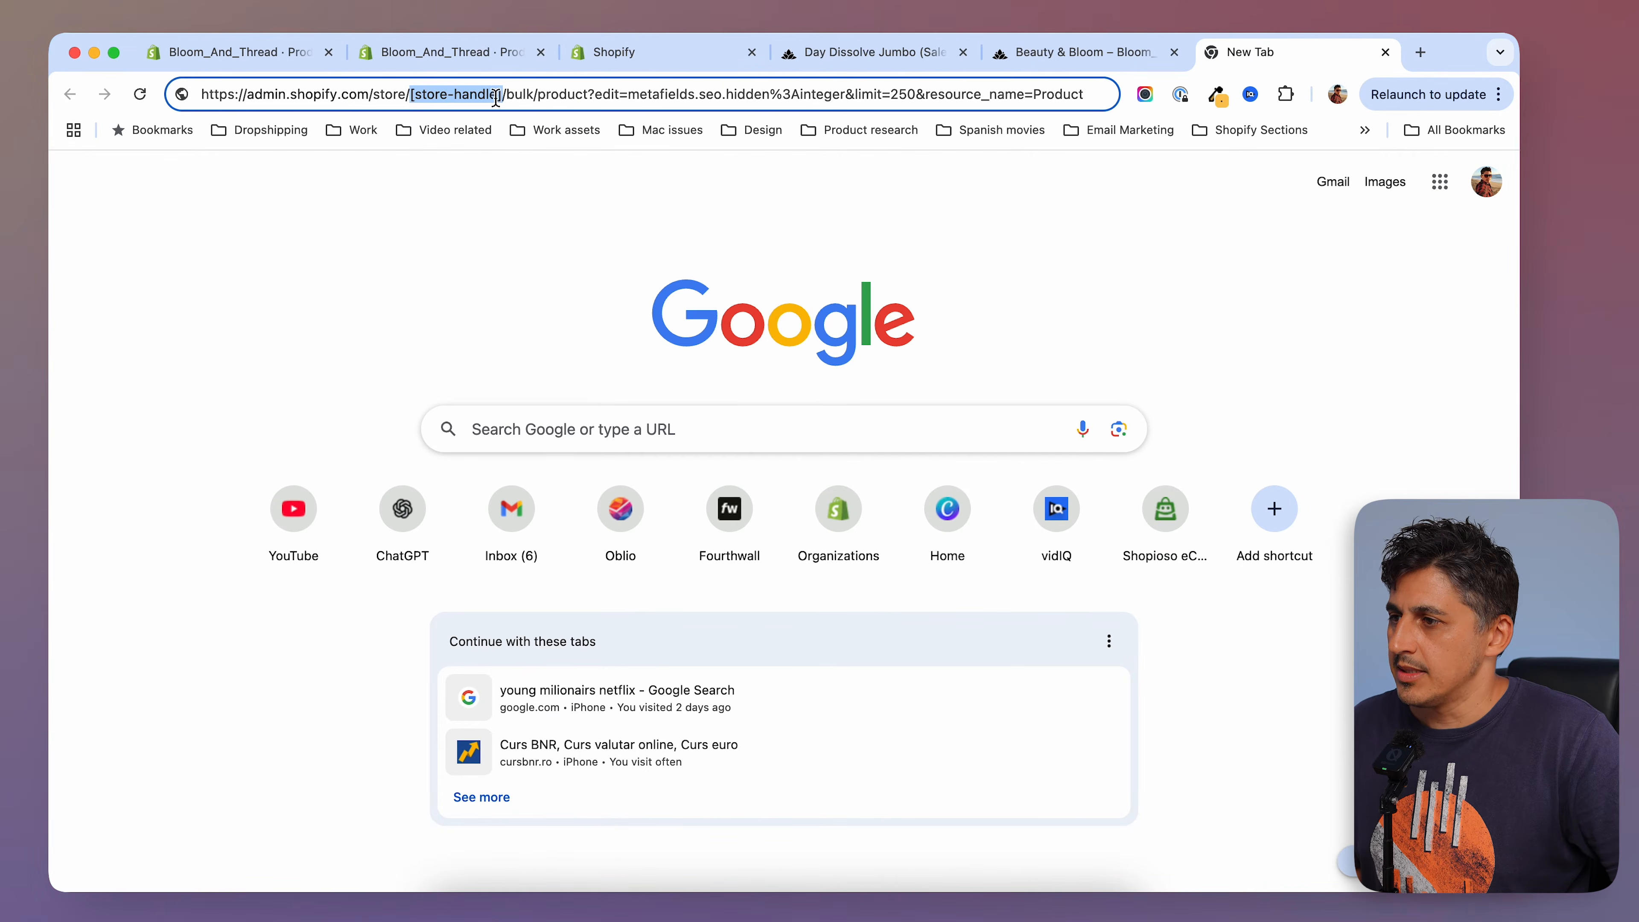
right_click(476, 97)
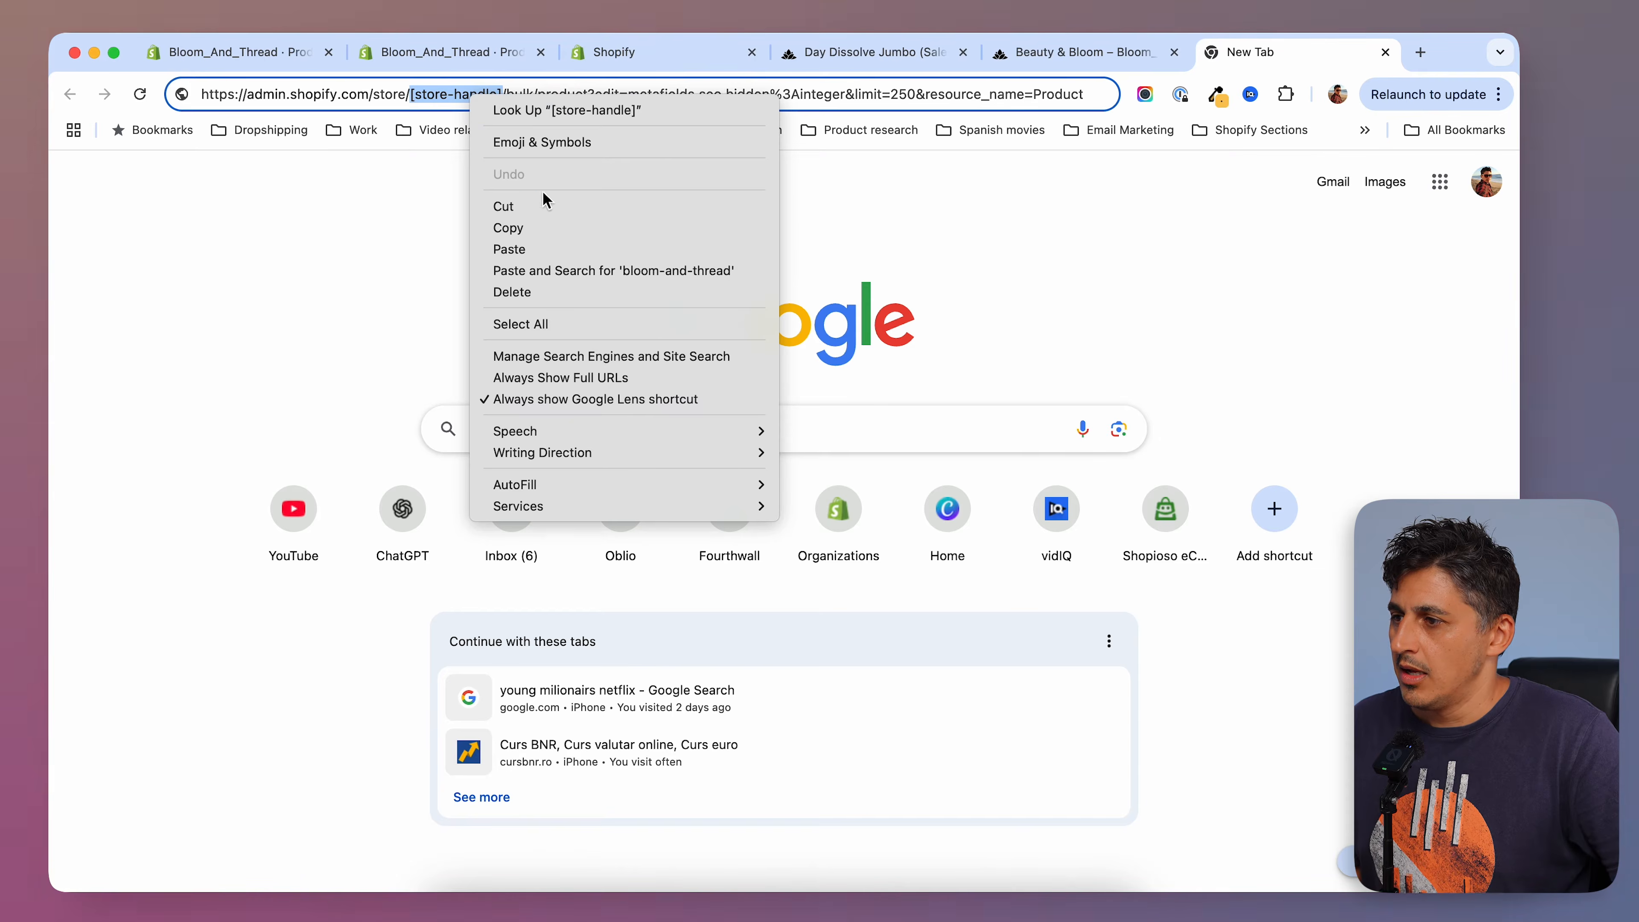
left_click(535, 250)
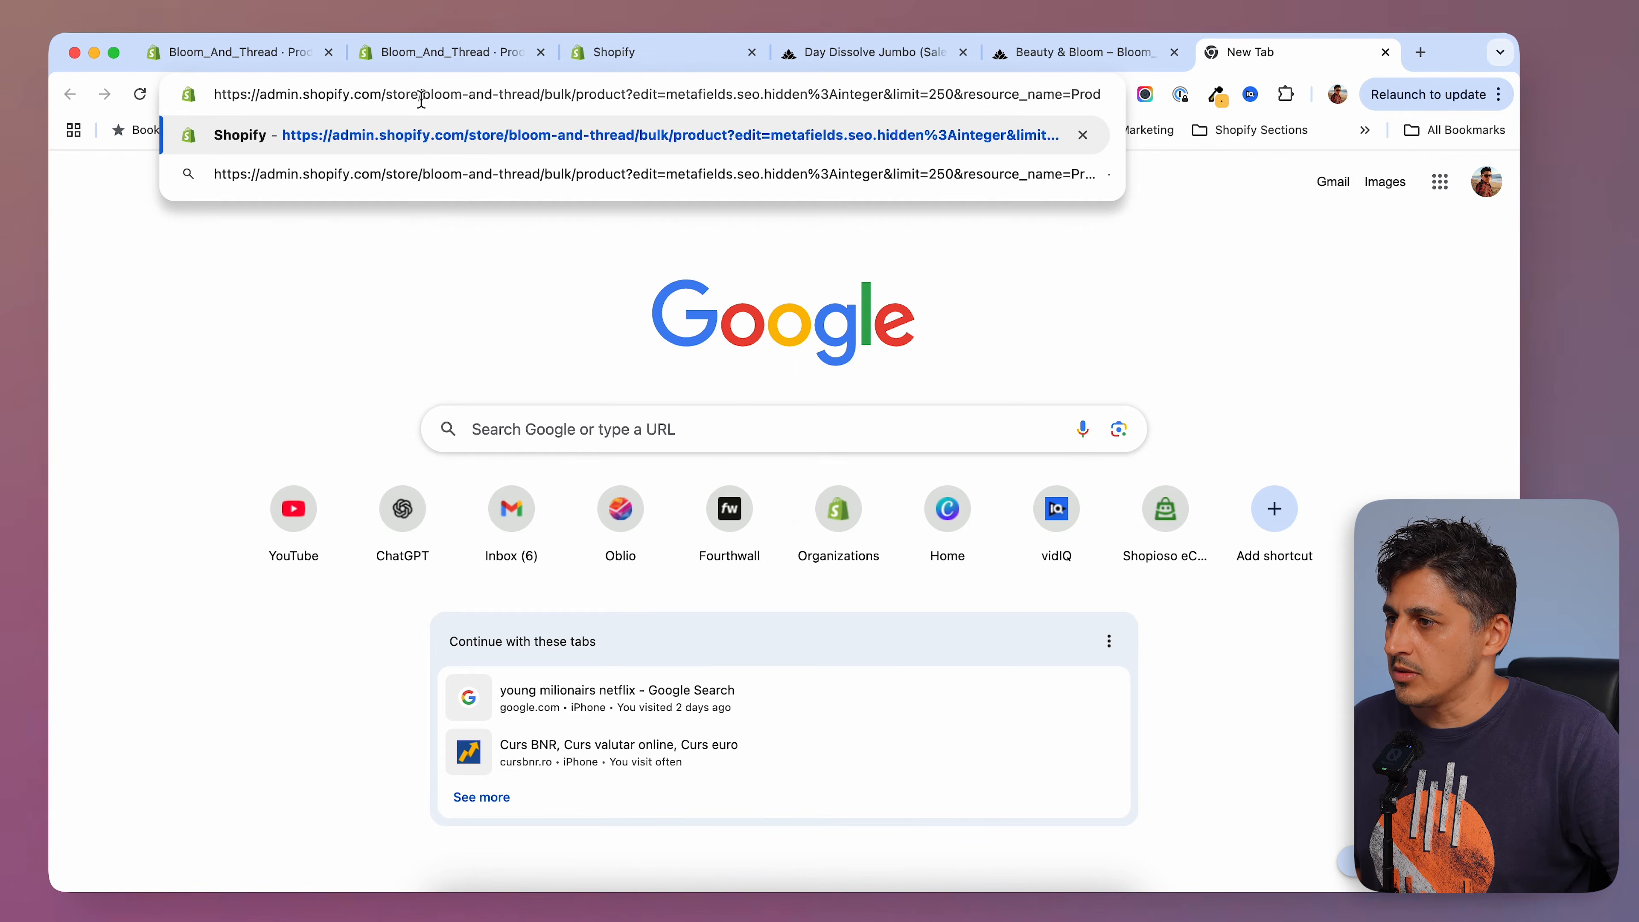
left_click_drag(458, 102, 524, 102)
left_click(586, 93)
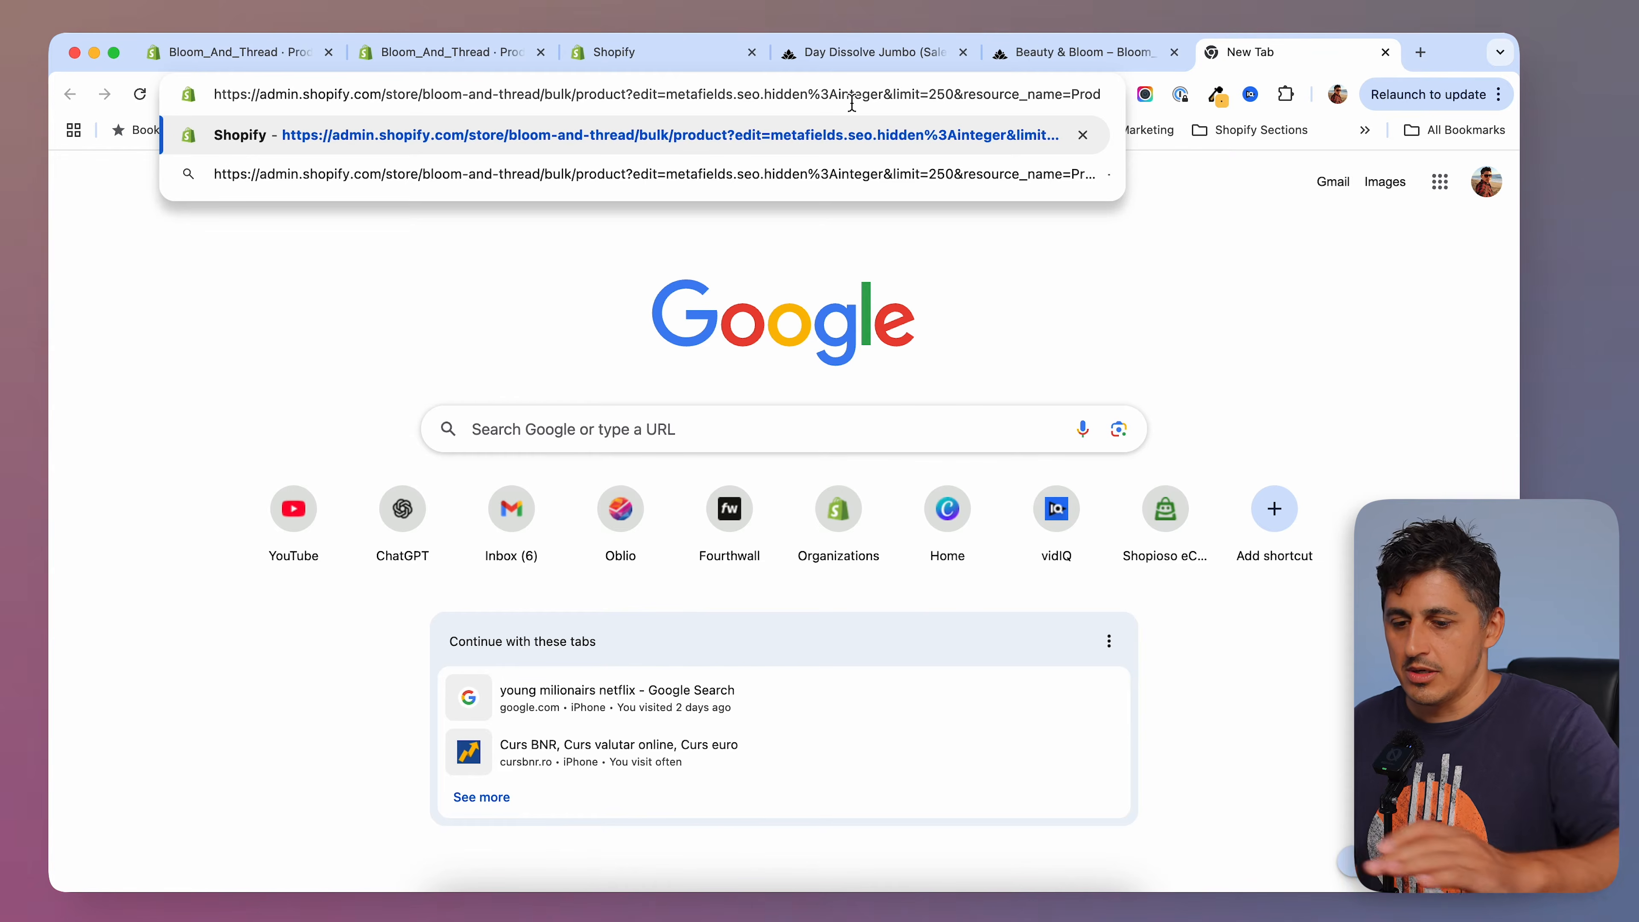
left_click(844, 135)
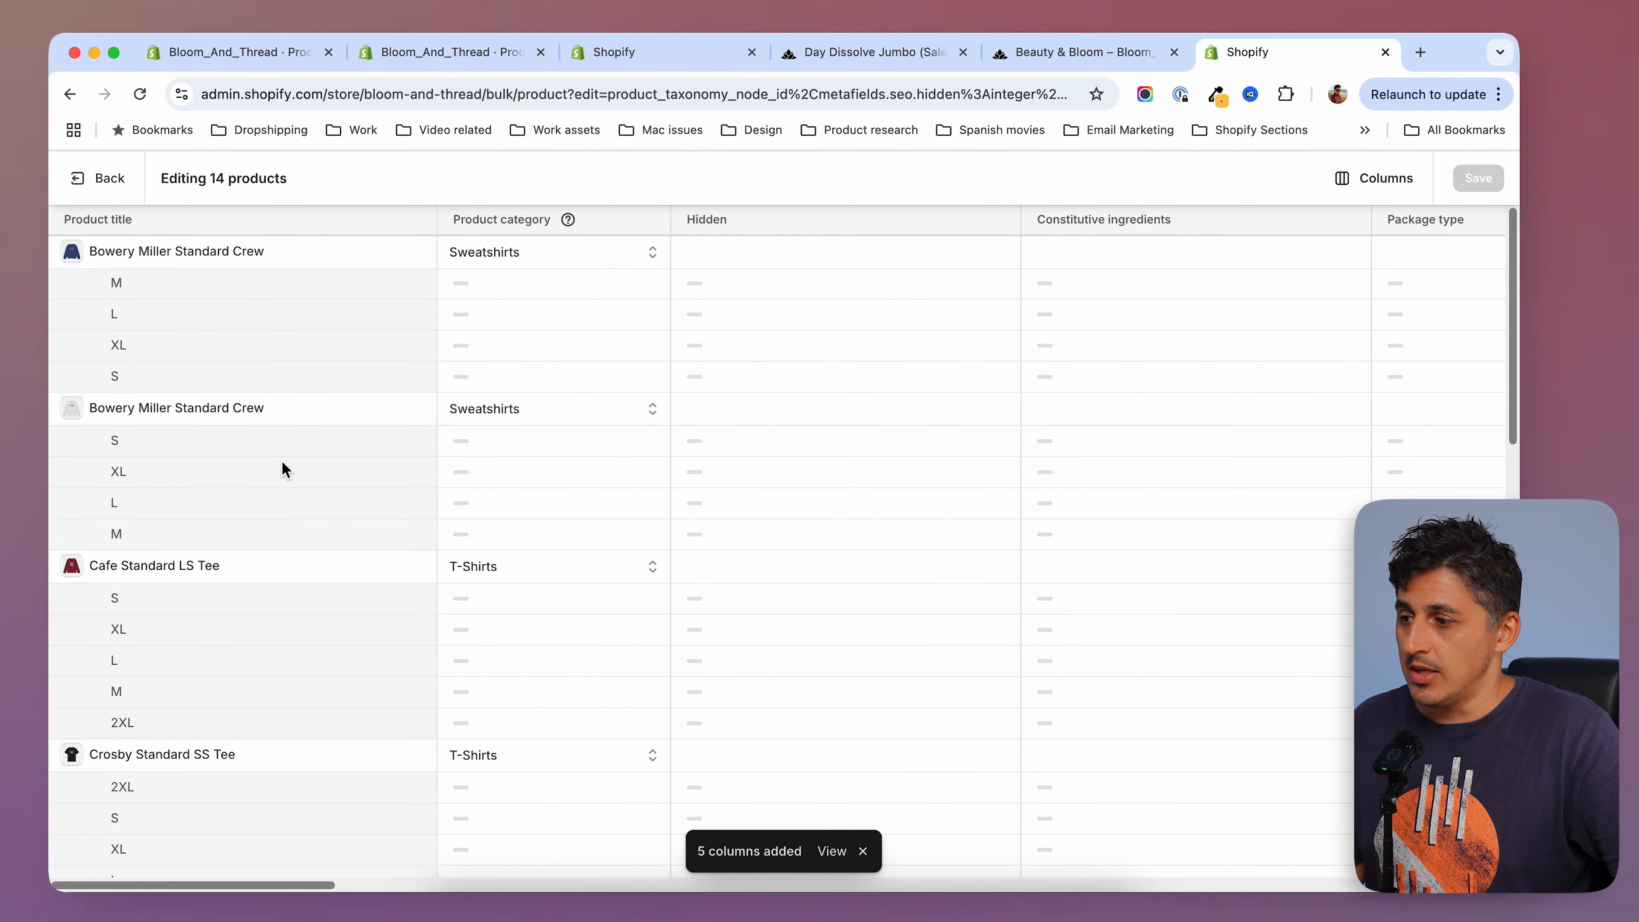
Set the Hidden value of Day Dissolve Jumbo (Sale) to 1 in the bulk editor and save the products.
scroll(282, 460, "down", 15)
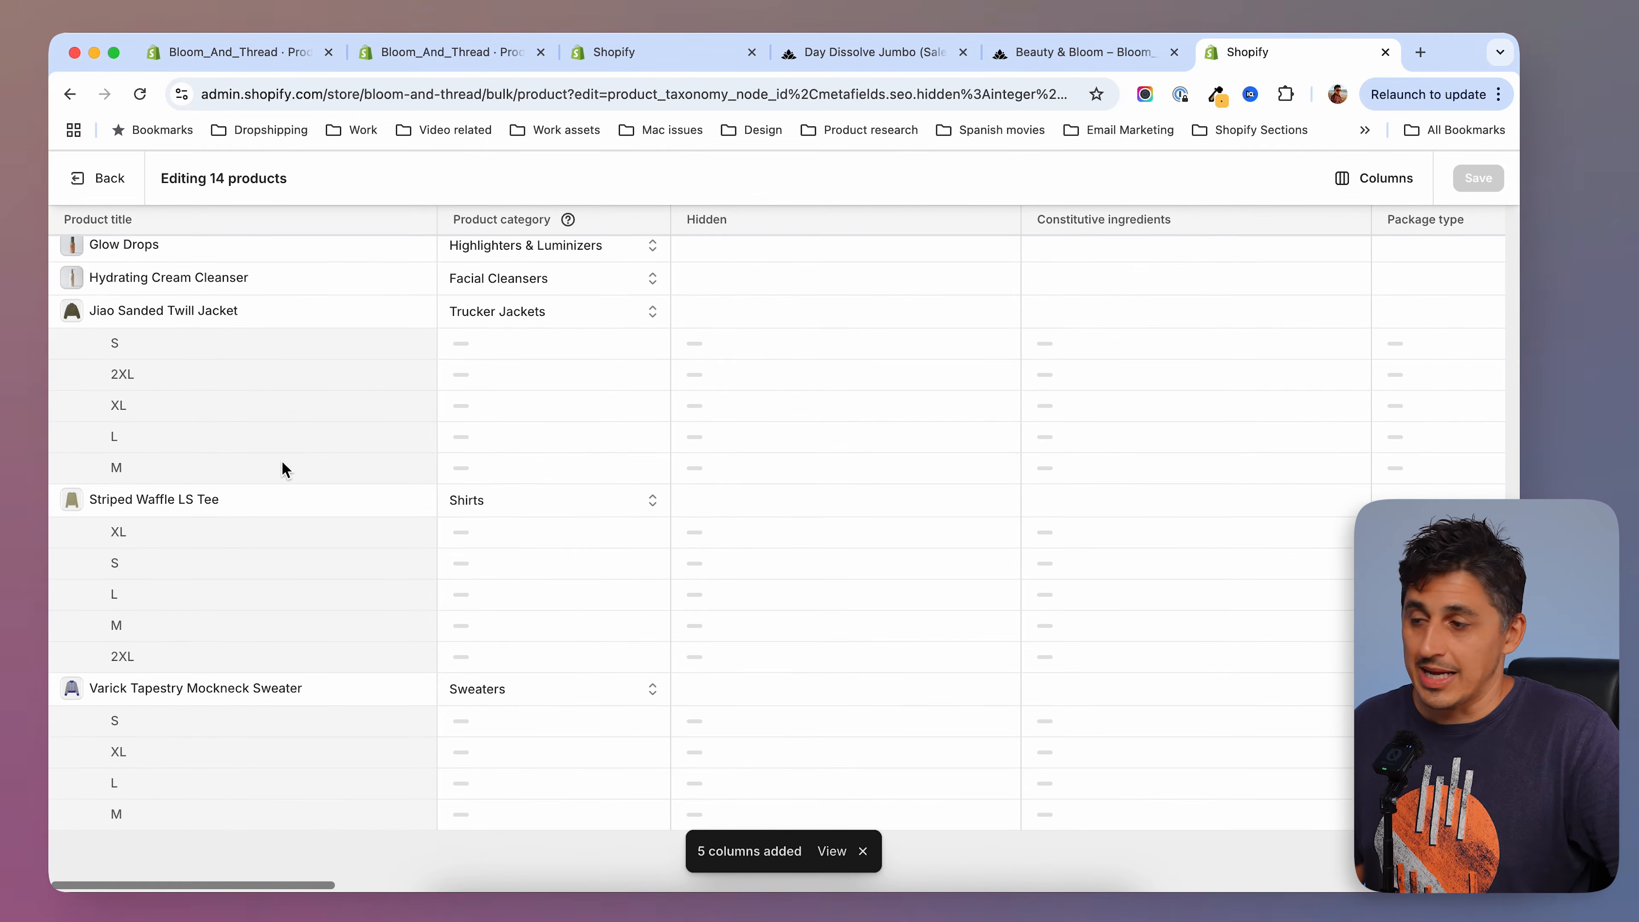
scroll(357, 503, "up", 3)
scroll(356, 504, "up", 6)
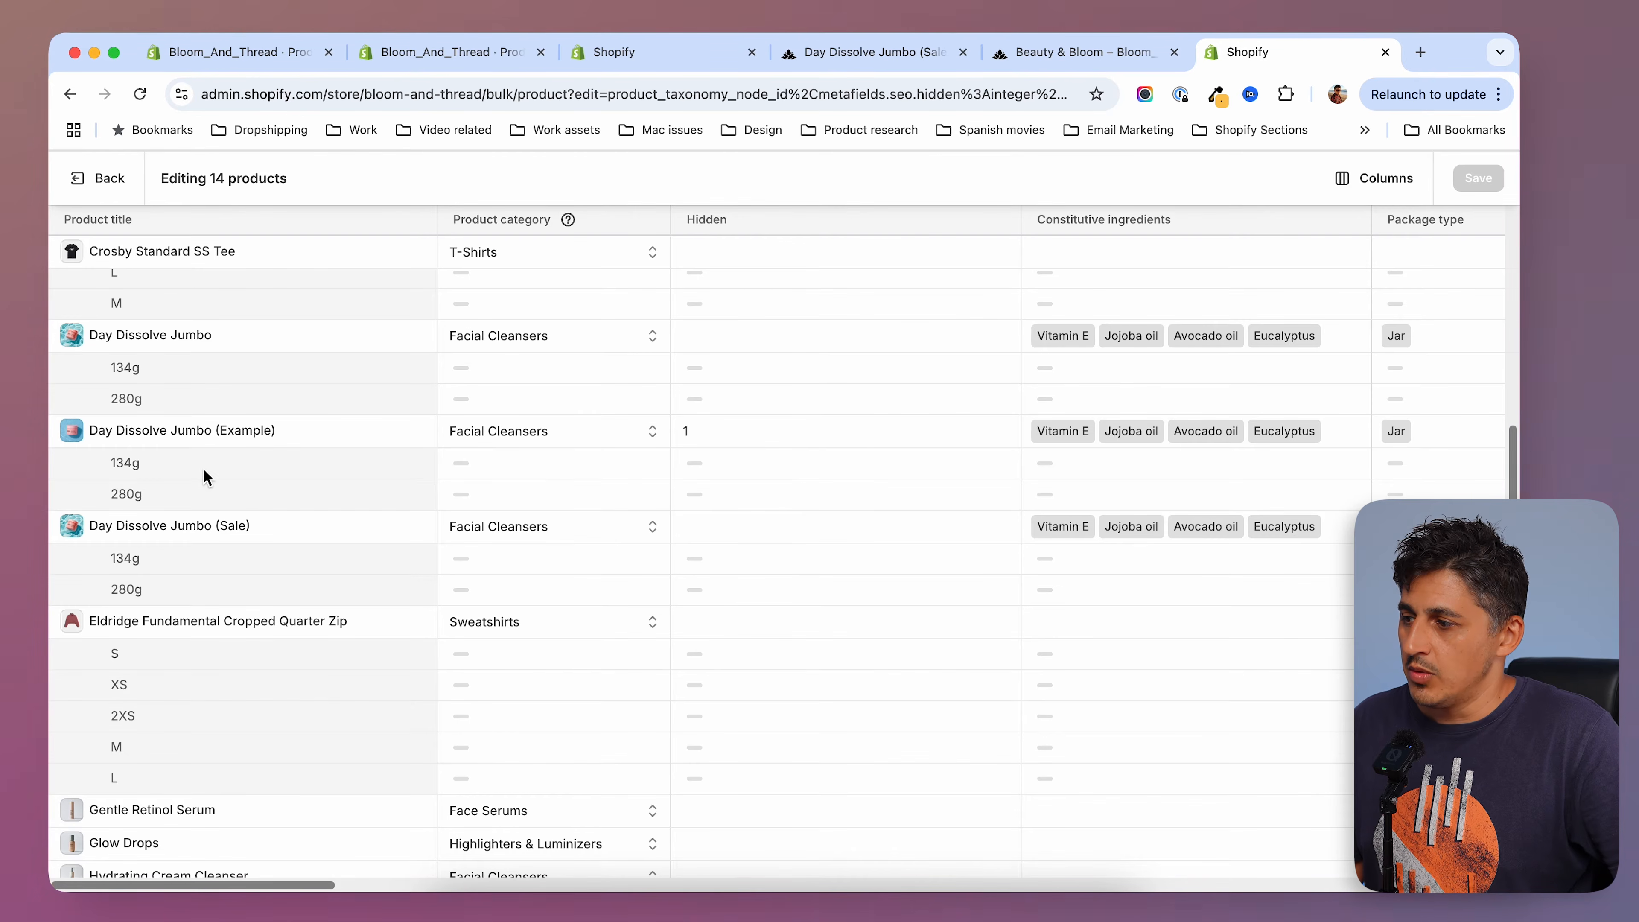
left_click(699, 534)
left_click(708, 531)
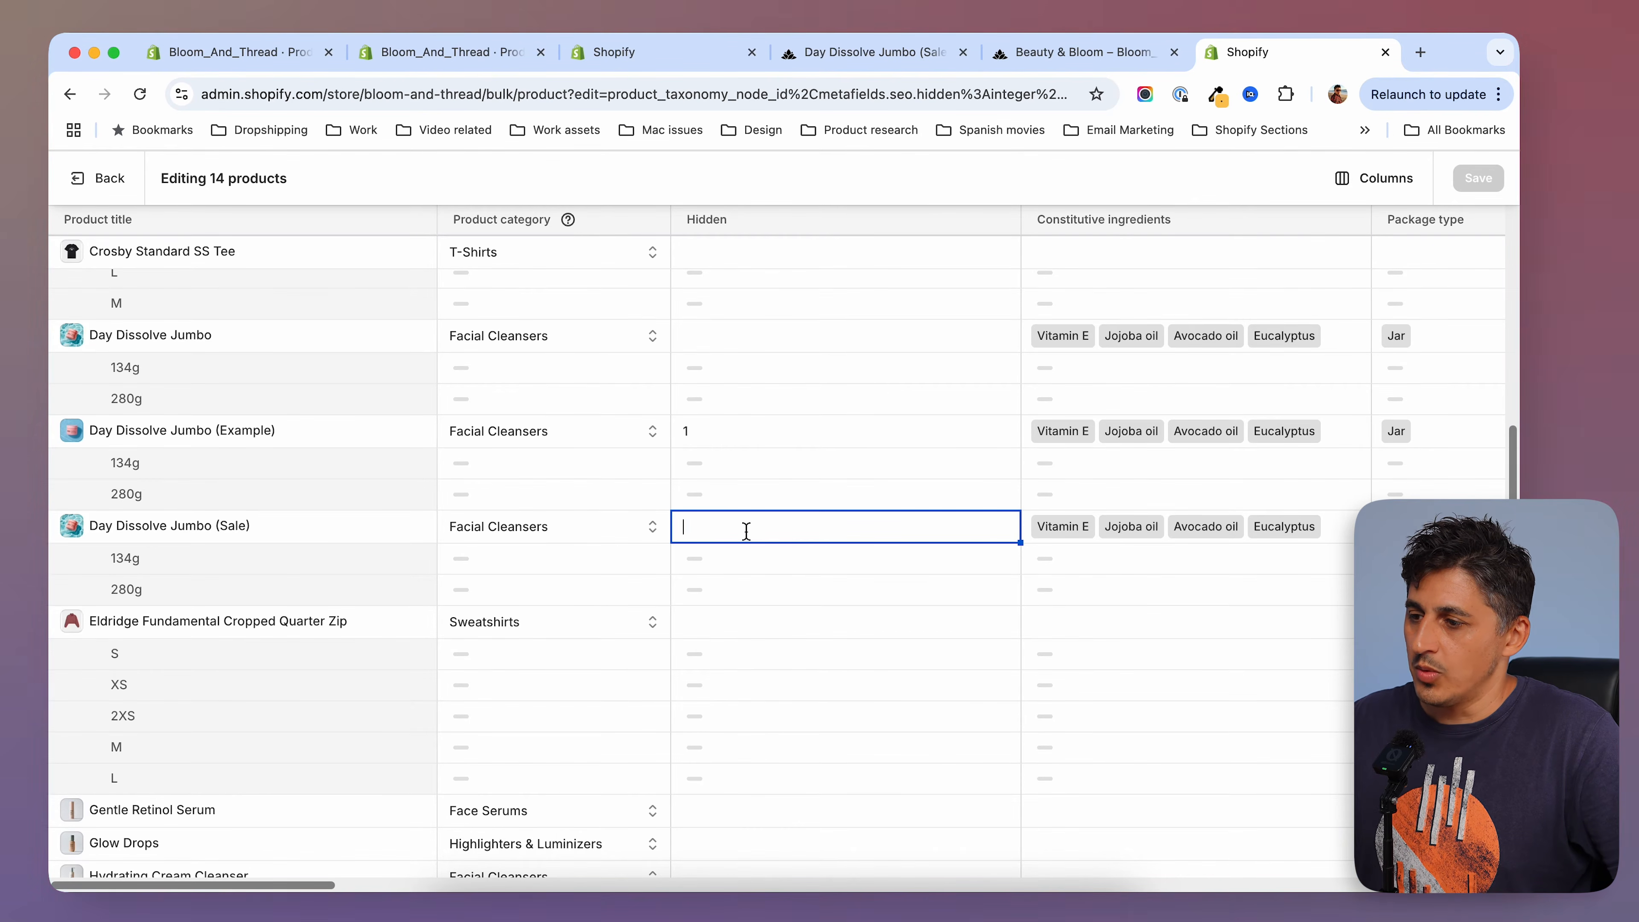
type("1")
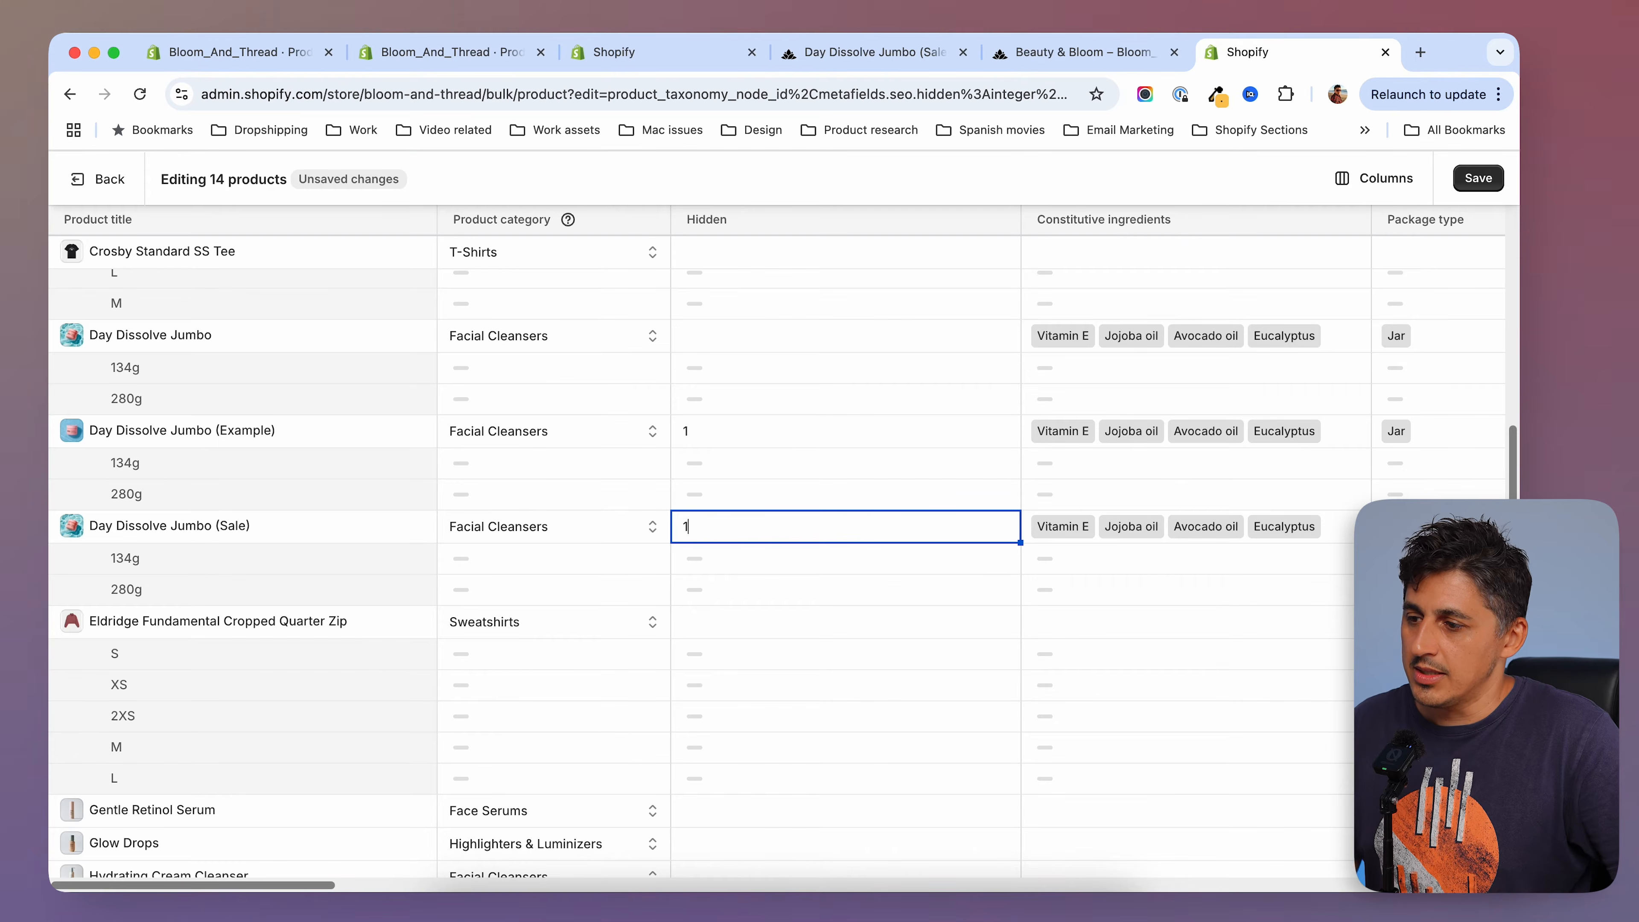
left_click(1478, 181)
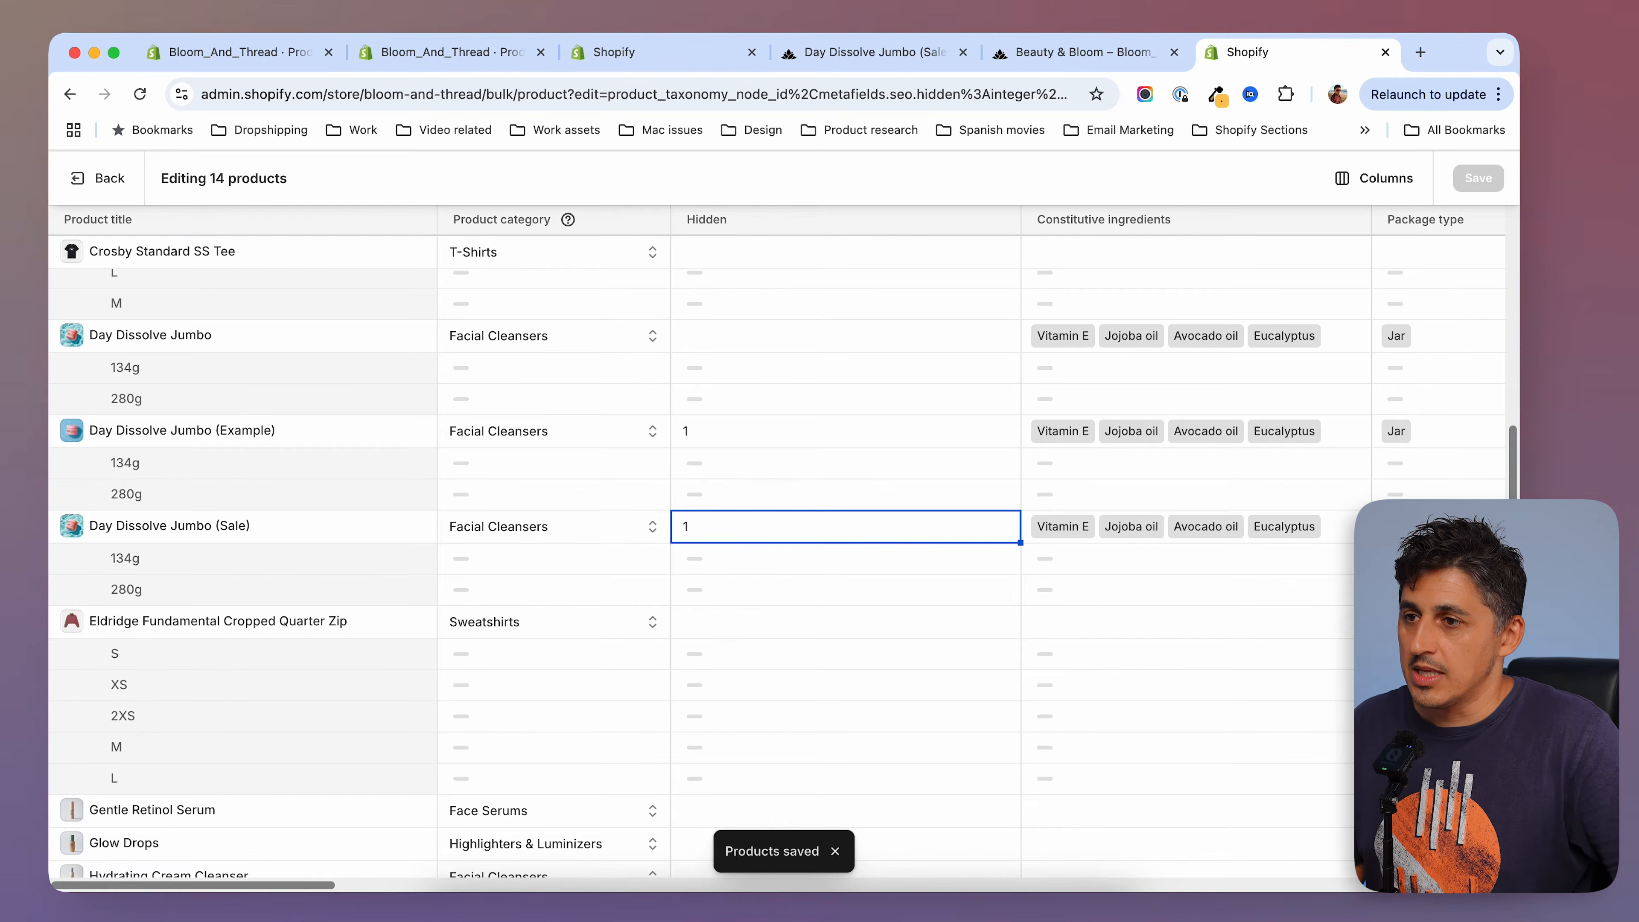
Reload the storefront collection page, search for "diss" again, open Day Dissolve Jumbo from the results and return to the collection.
left_click(1071, 54)
left_click(141, 94)
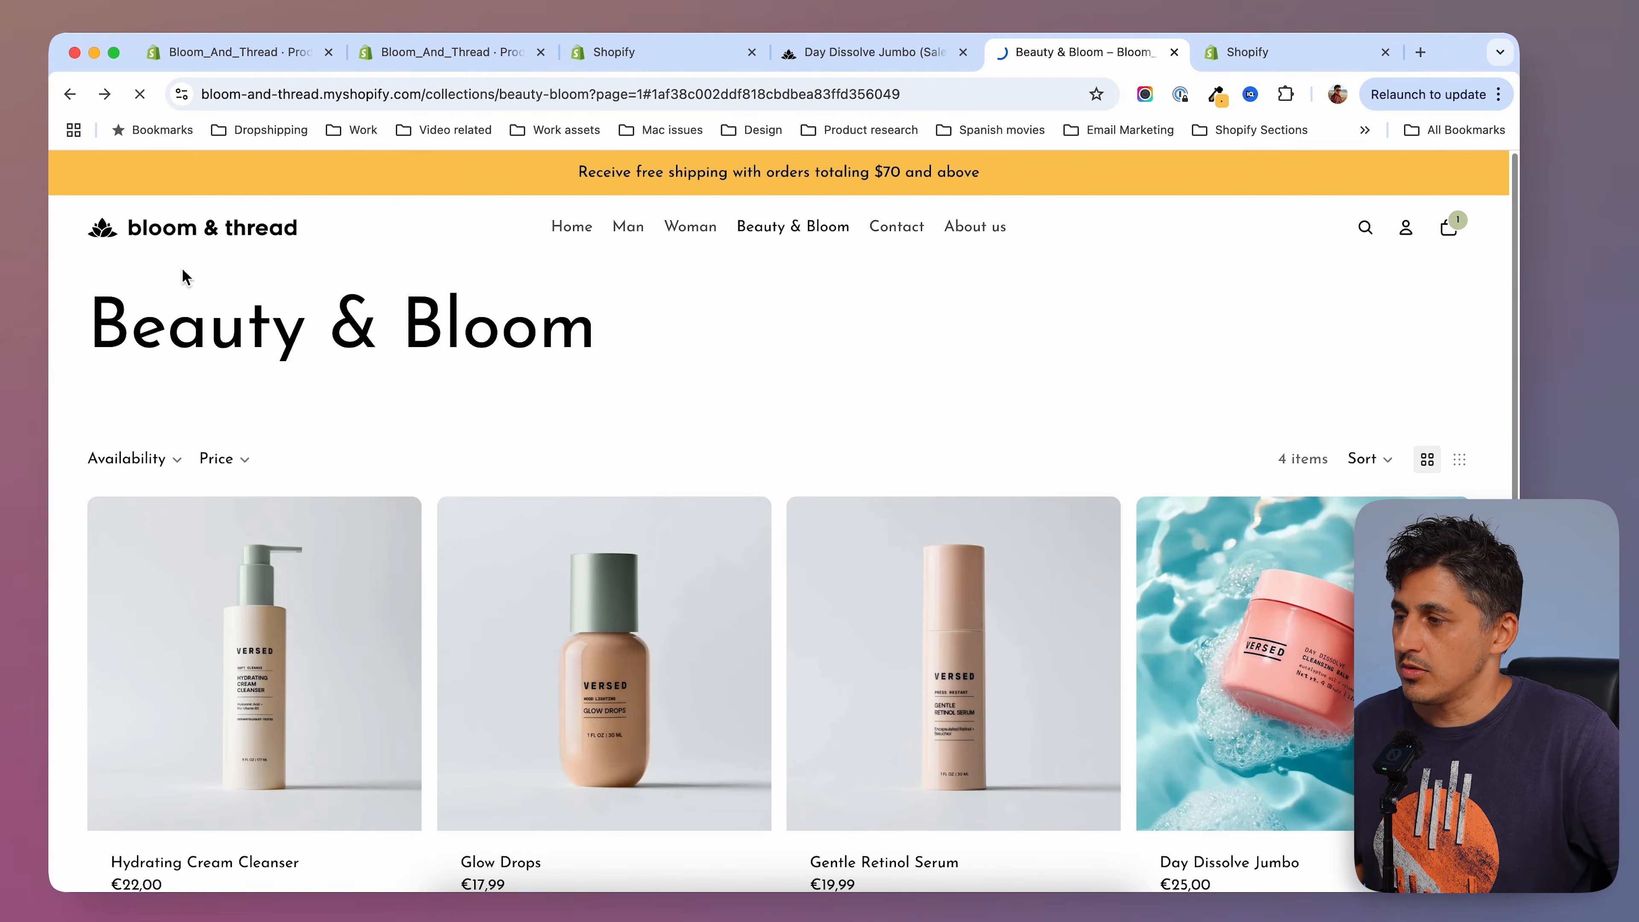
left_click(1365, 227)
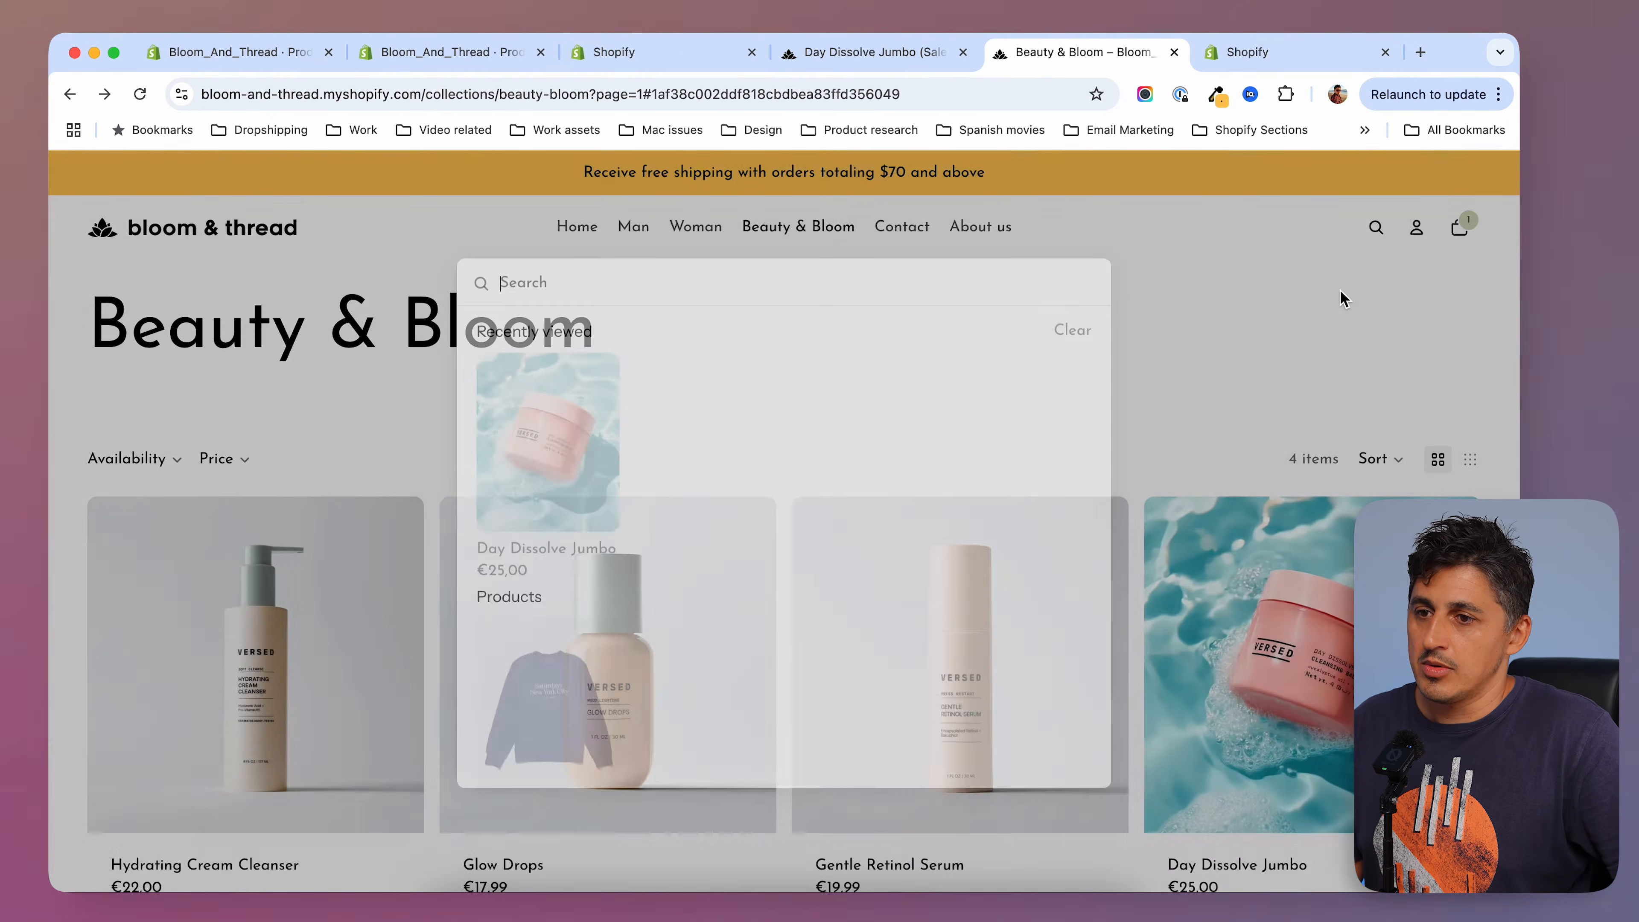
type("diss")
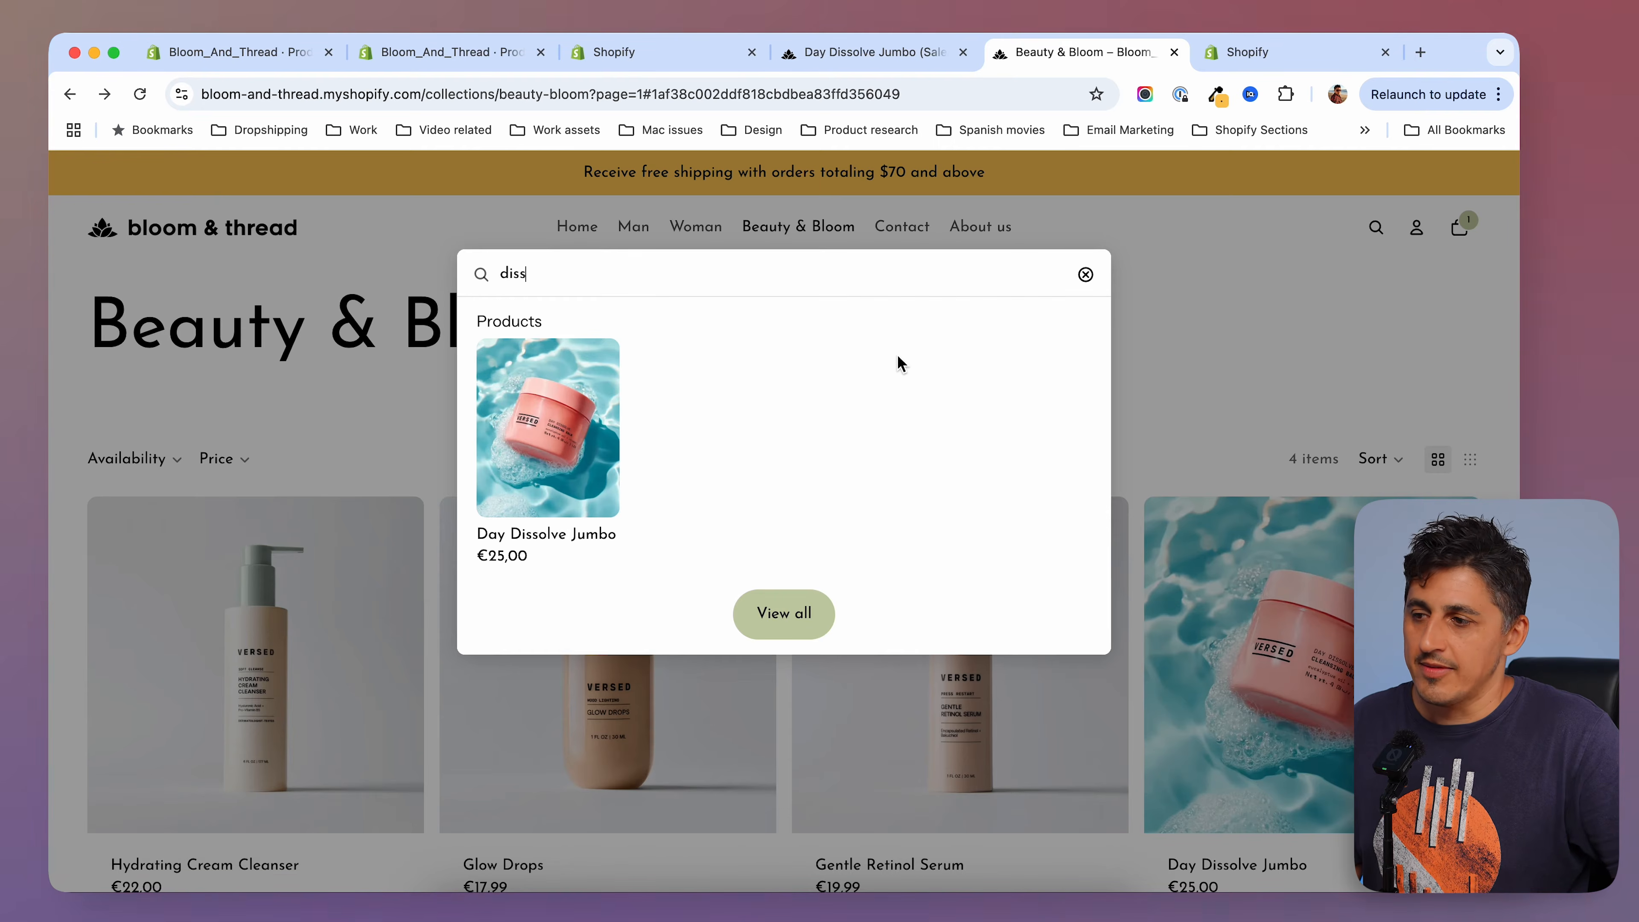
left_click(543, 400)
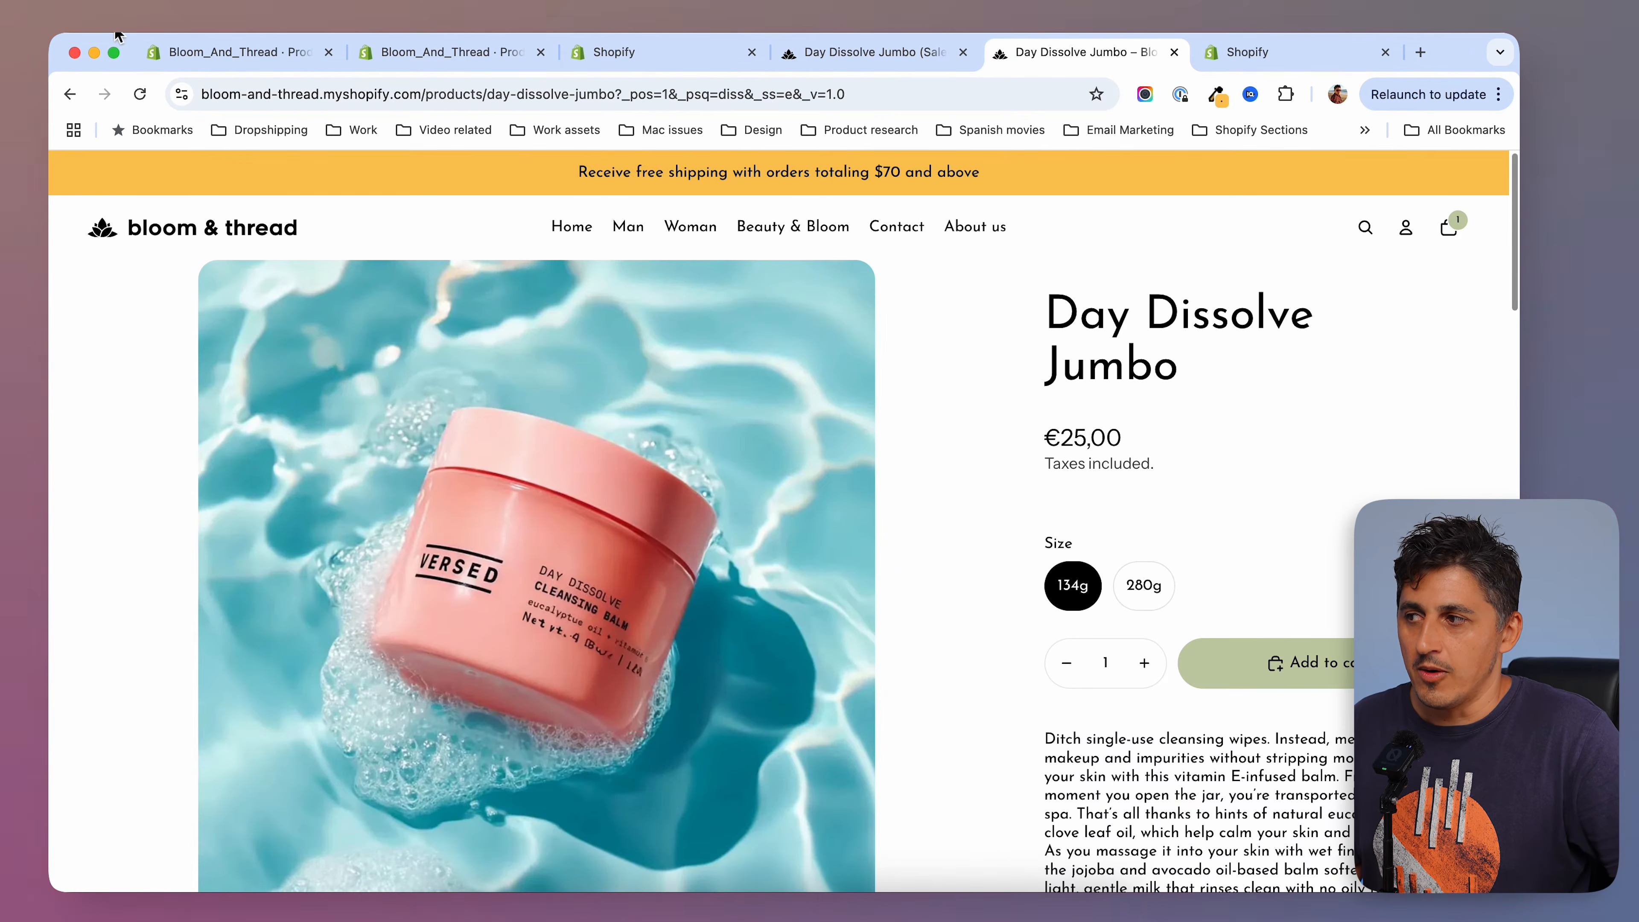
left_click(60, 102)
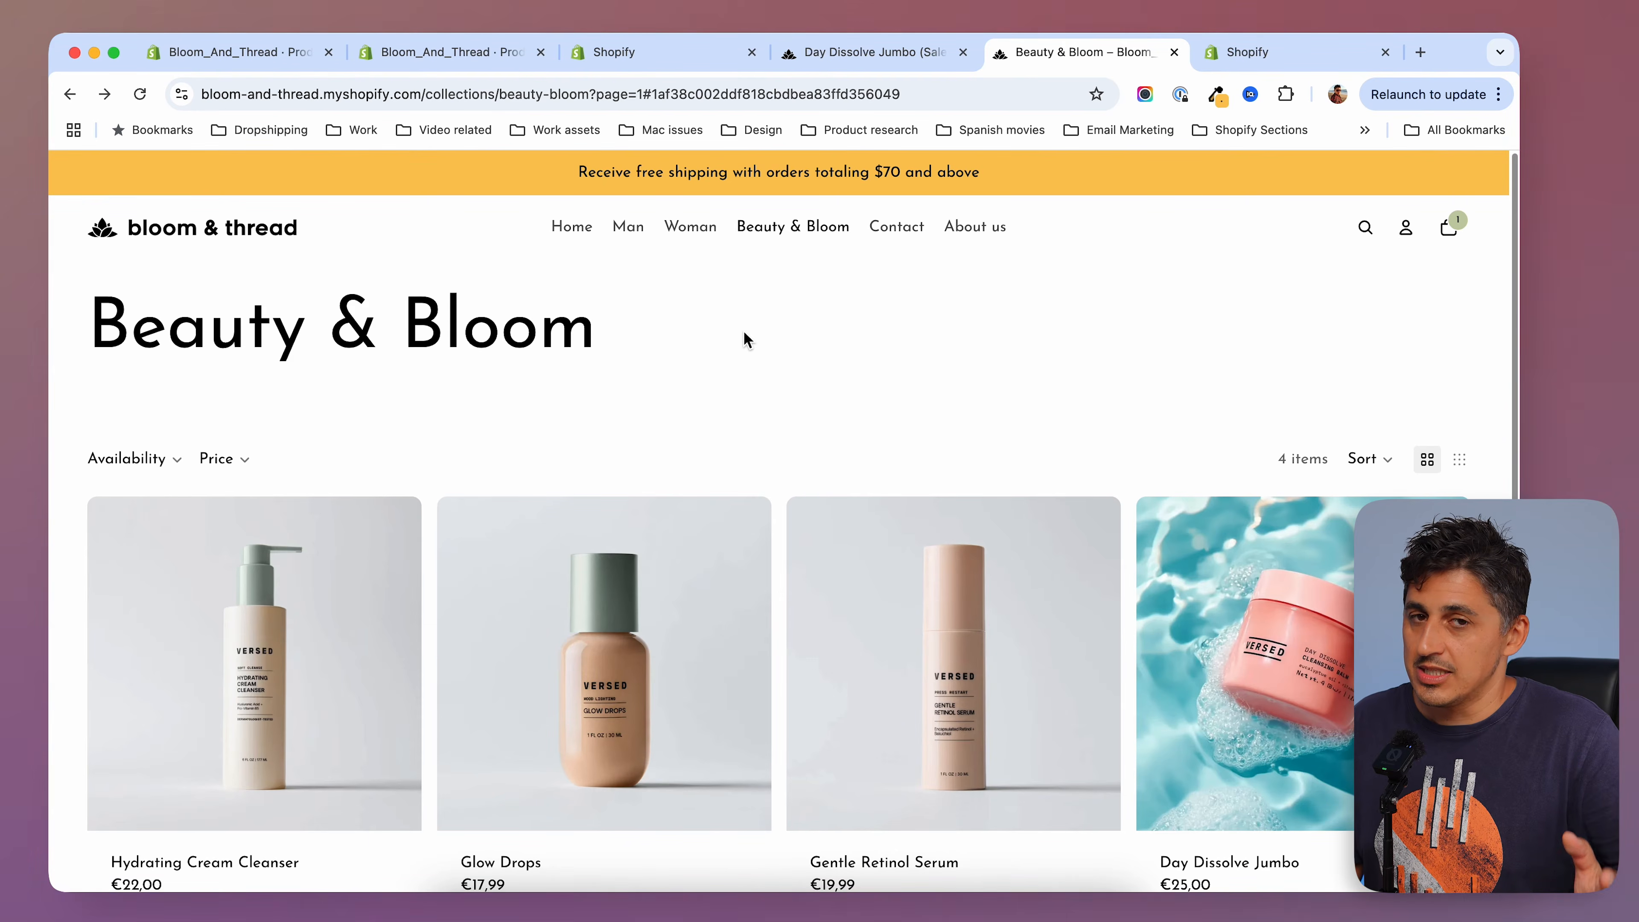
Preview Day Dissolve Jumbo (Sale) from the admin product list and look through its landing page.
key("super+2")
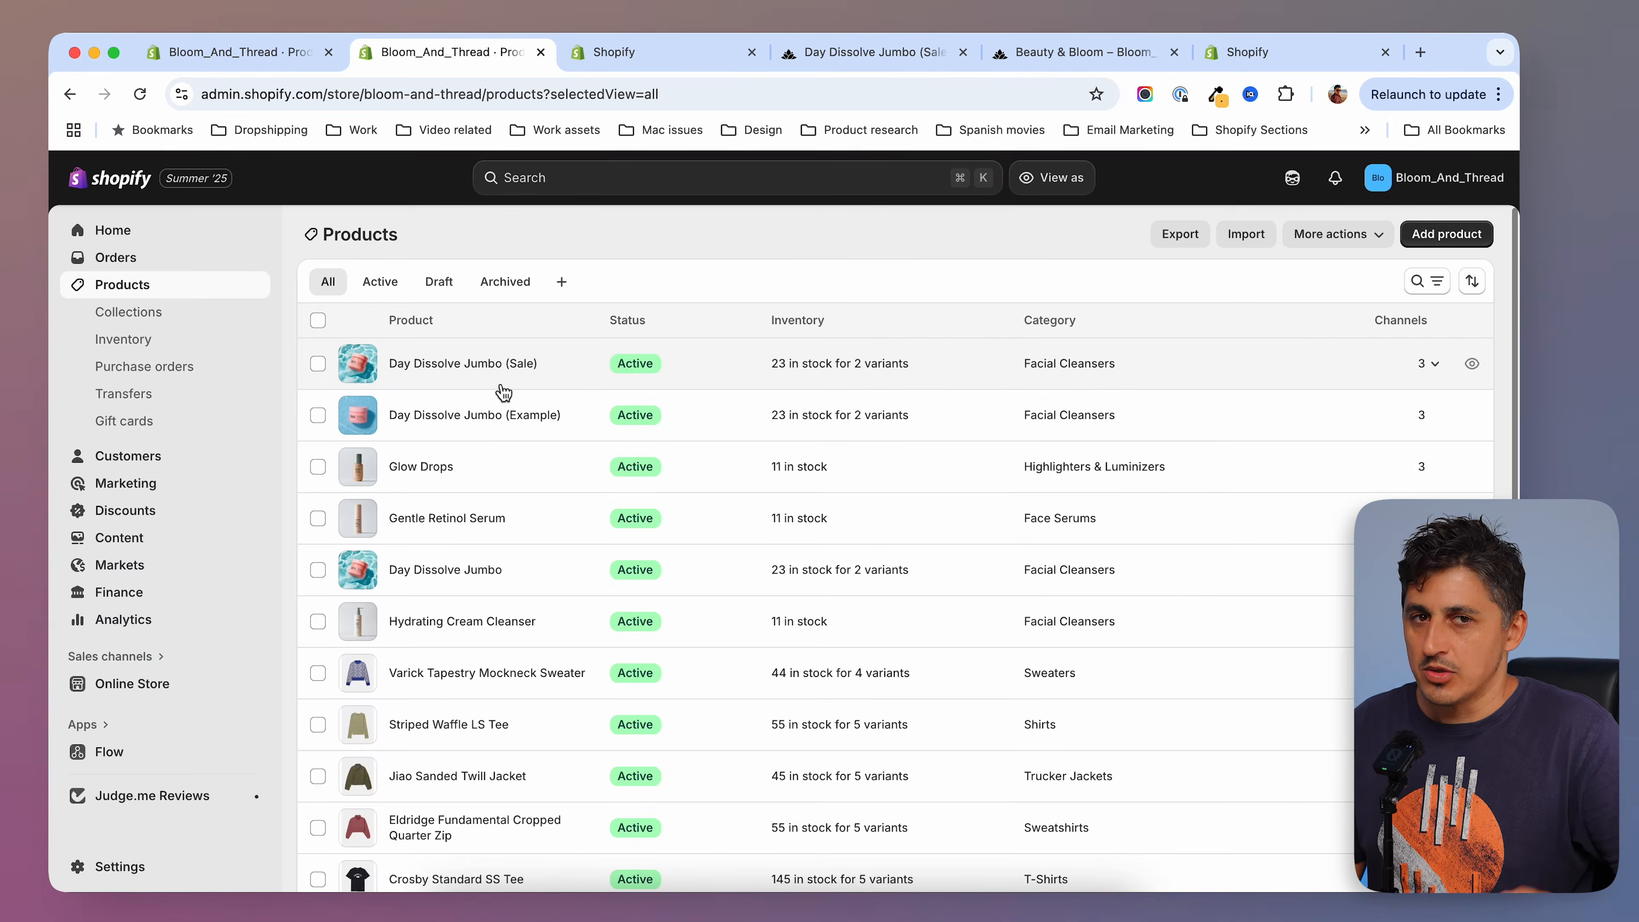
left_click(1472, 365)
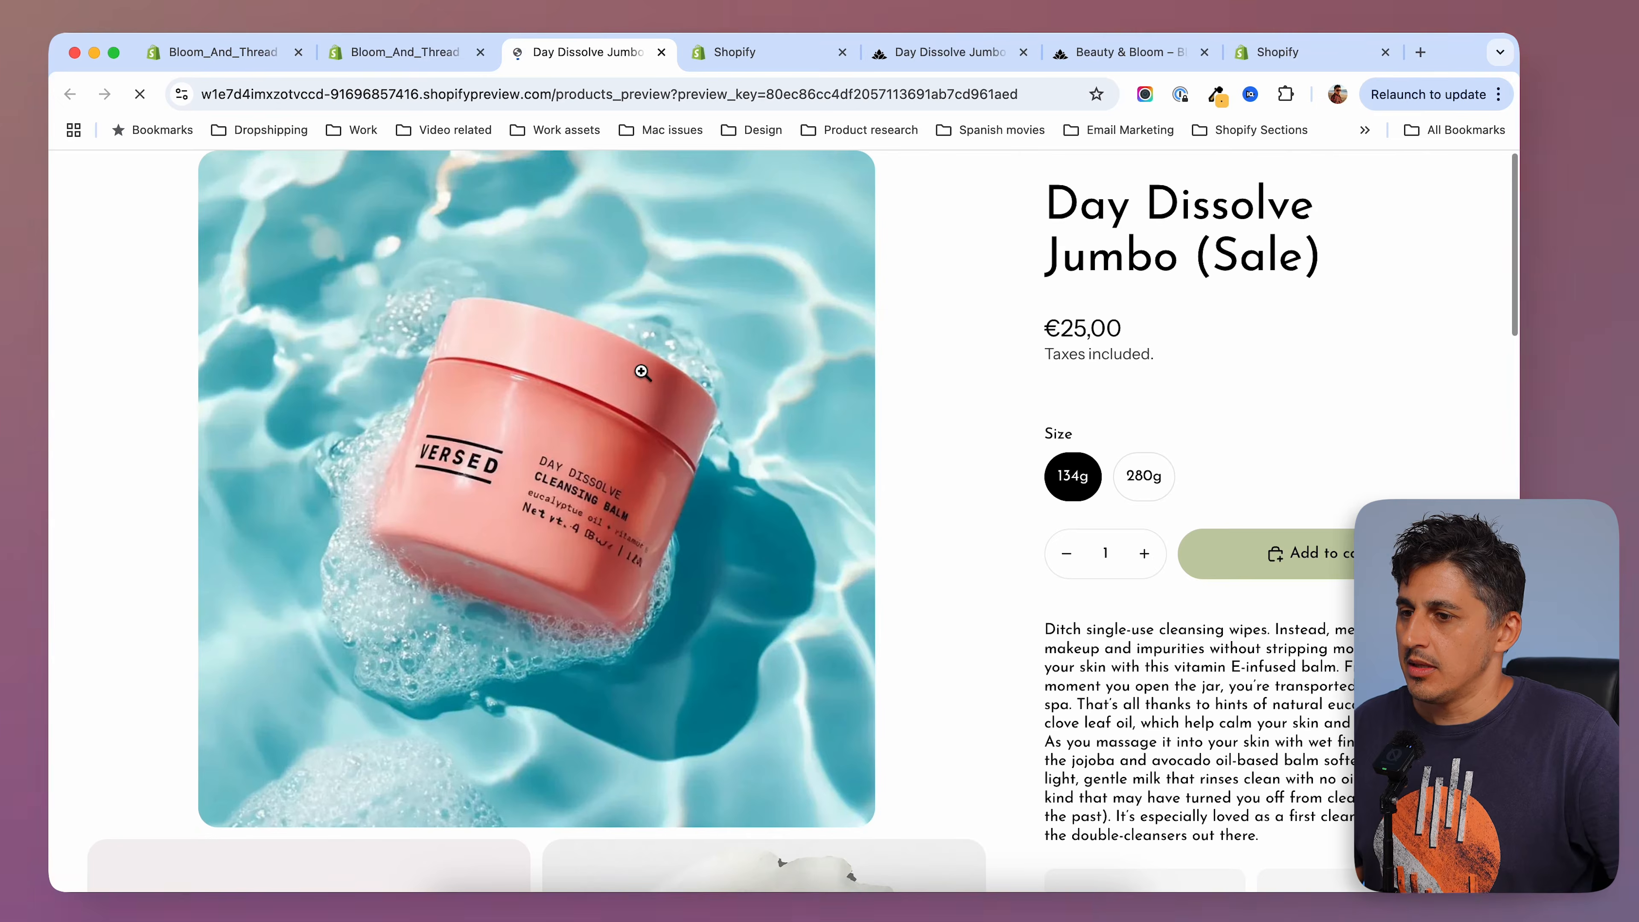
scroll(1040, 396, "down", 15)
scroll(1044, 401, "up", 15)
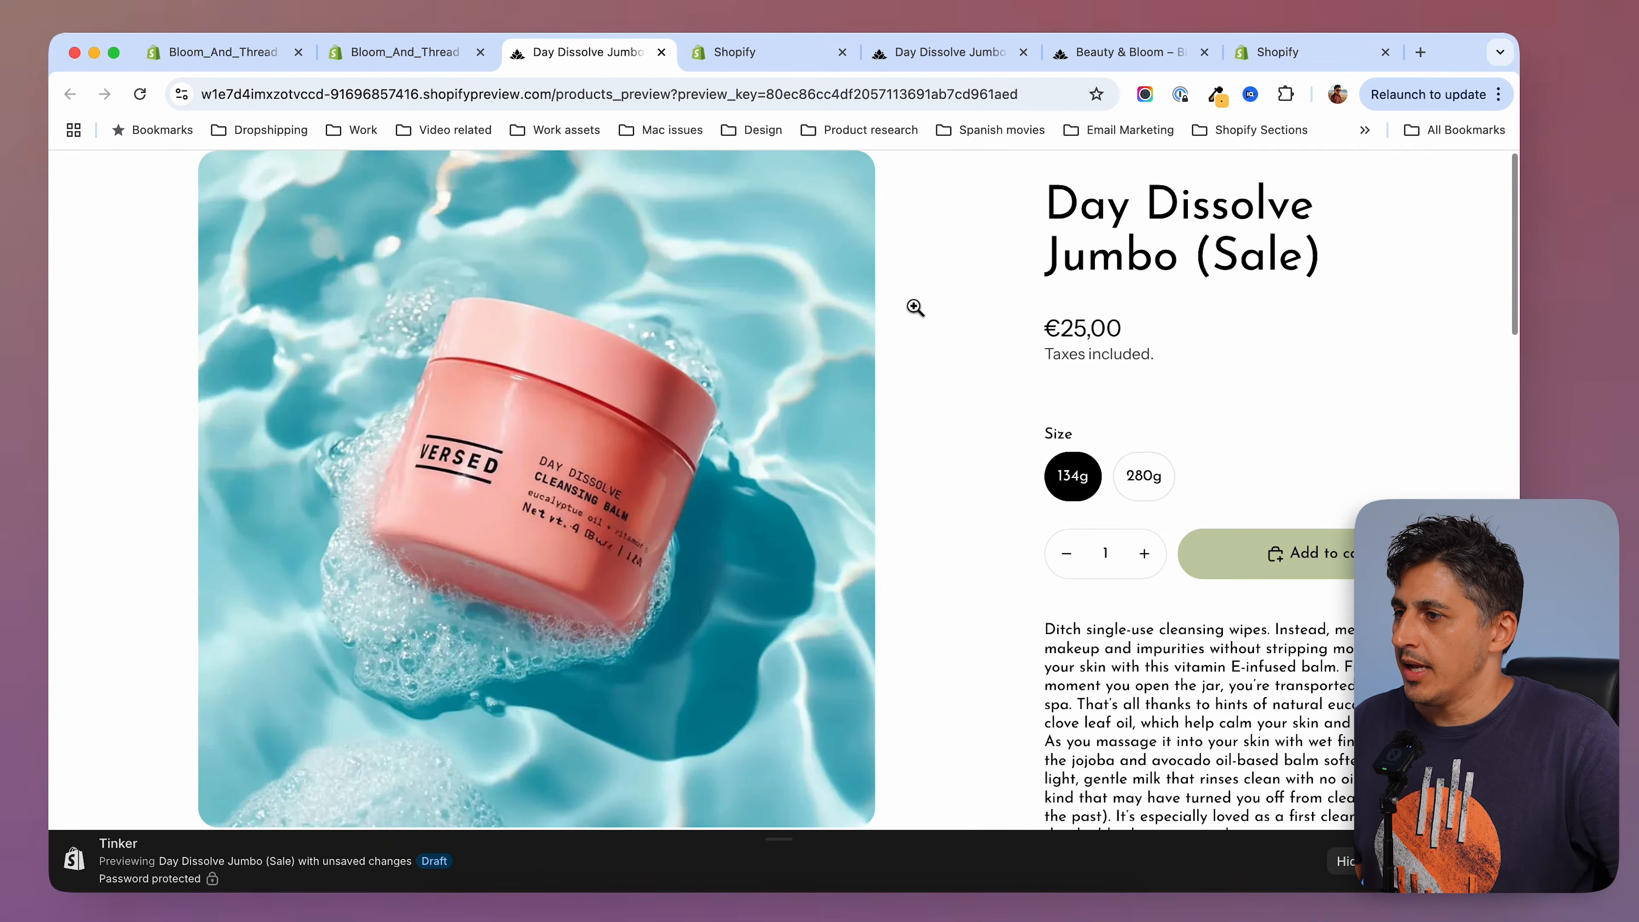
Open the Tinker theme customizer on the sale product template and look through its page sections.
left_click(433, 56)
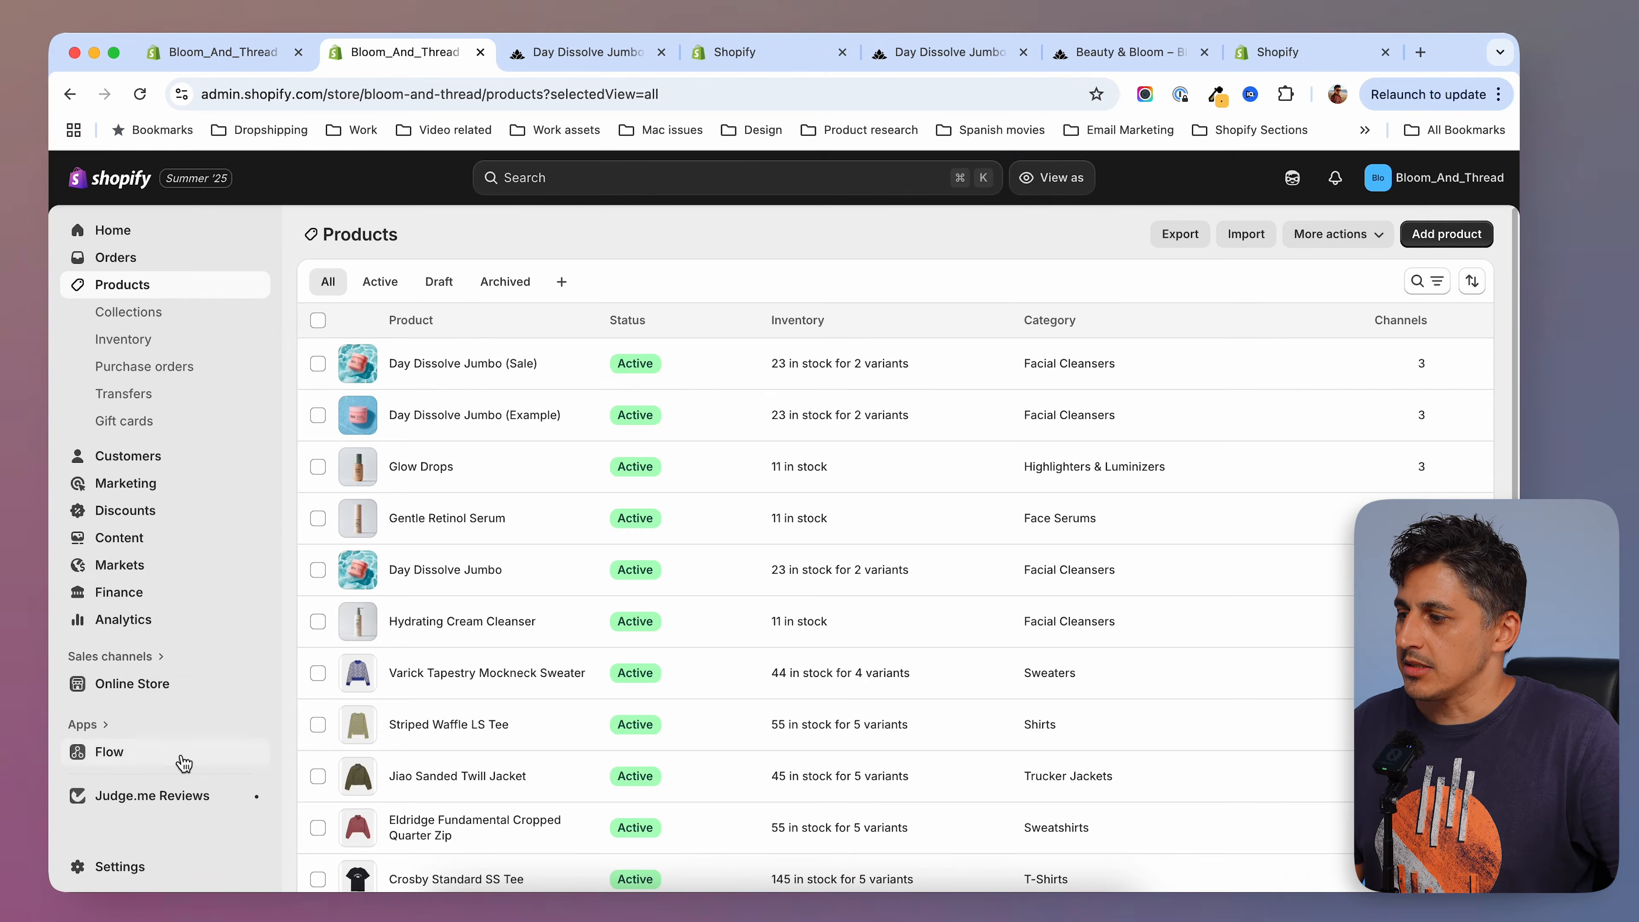
left_click(154, 688)
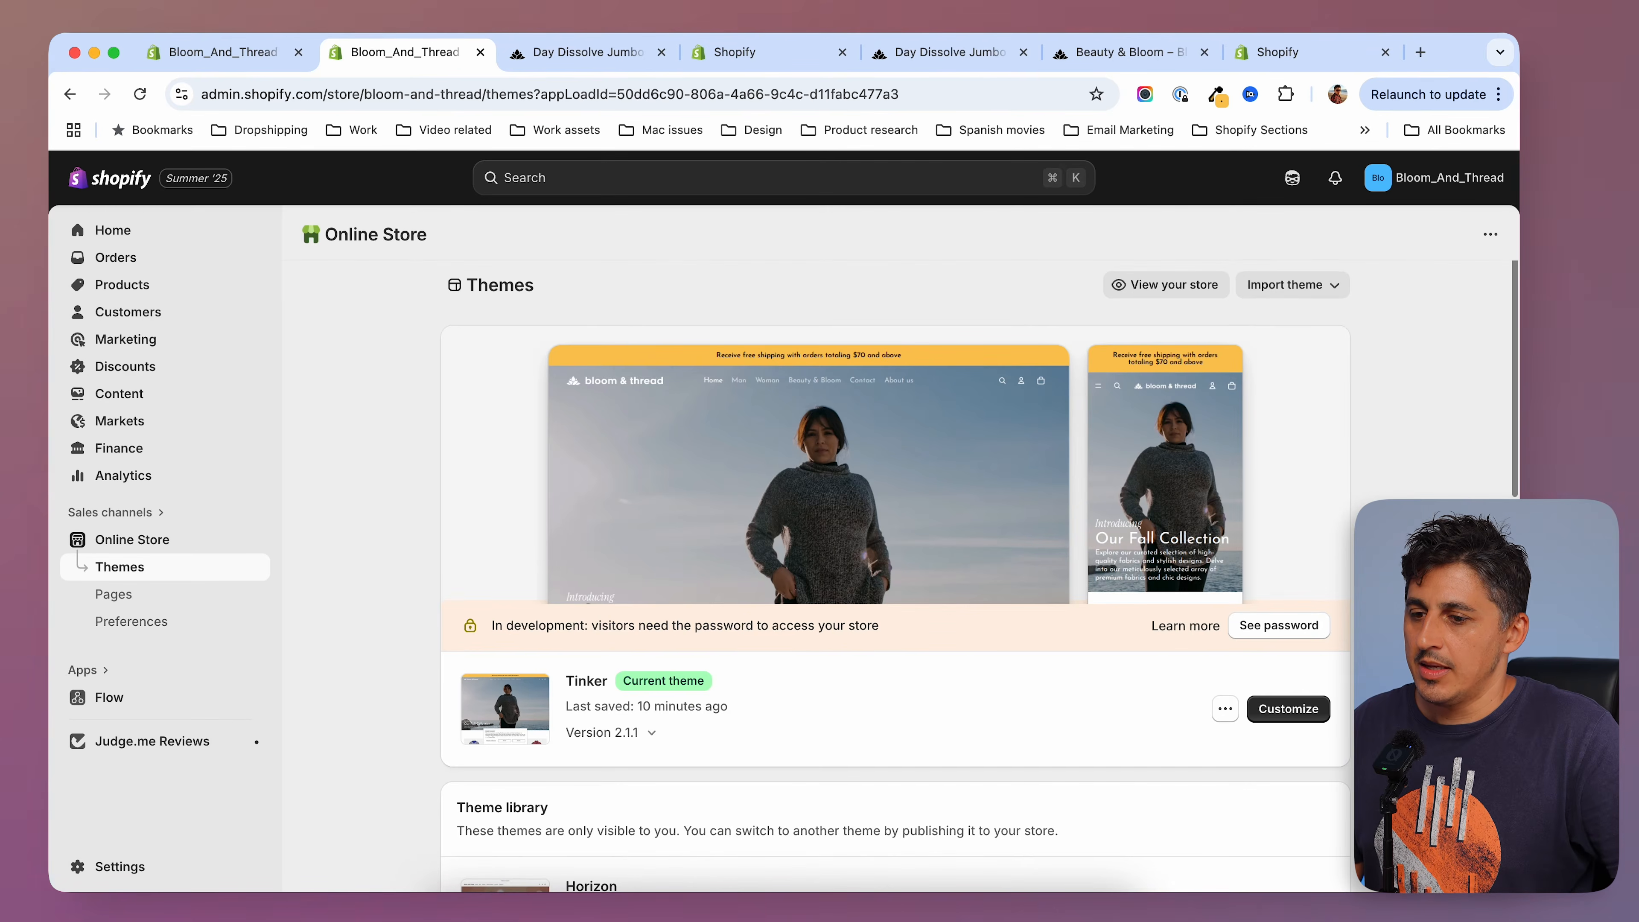
left_click(1288, 709)
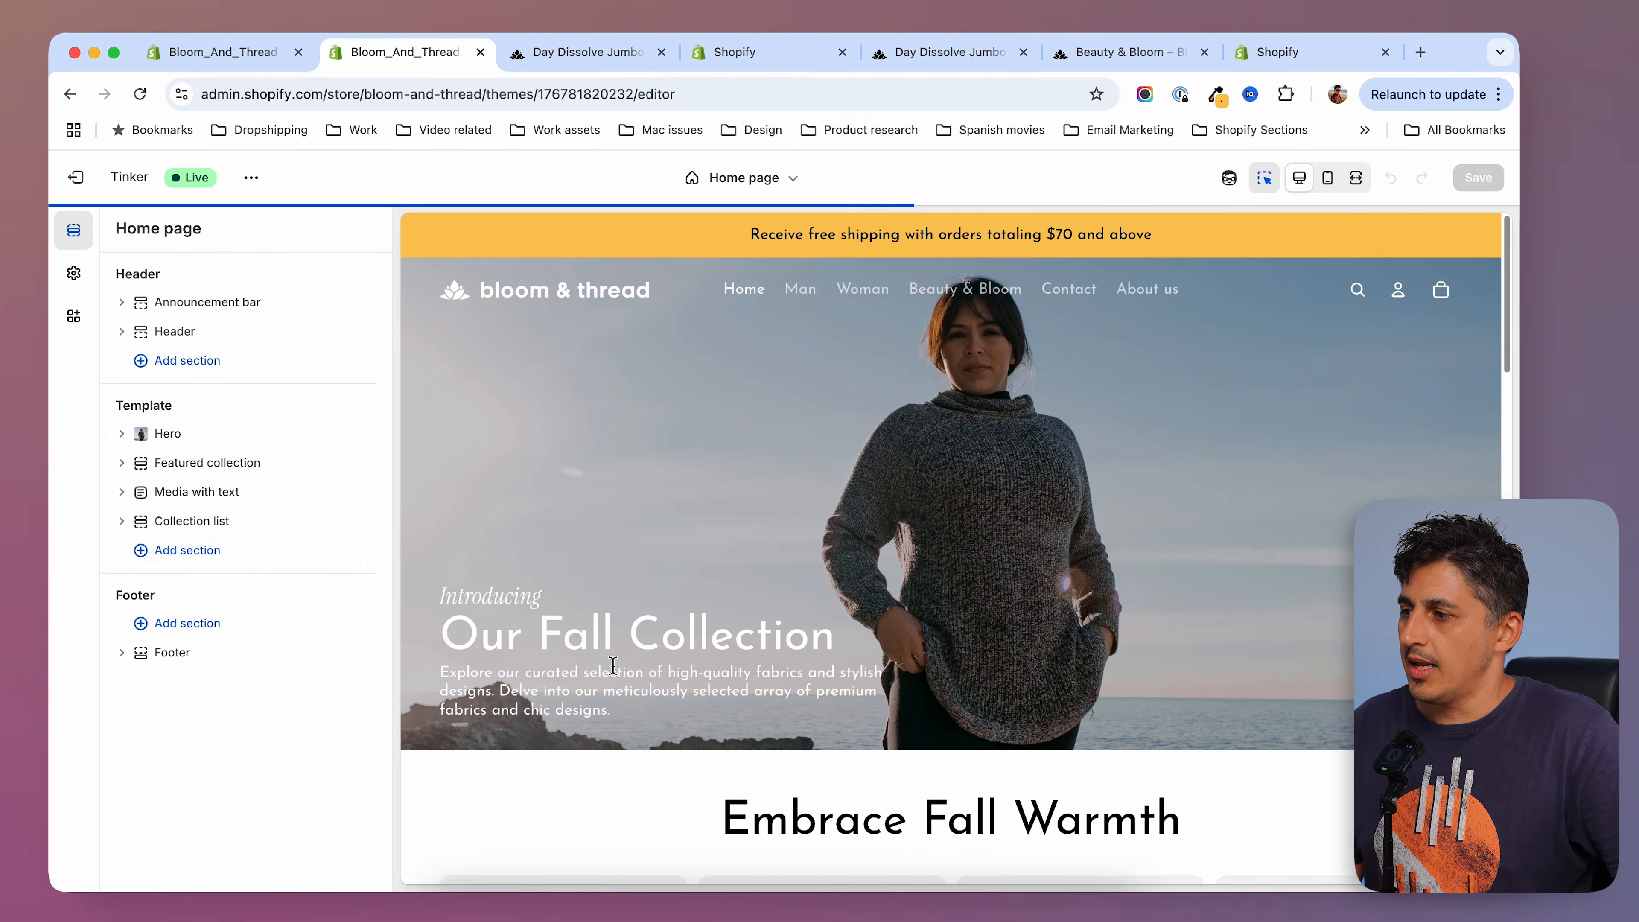
left_click(830, 179)
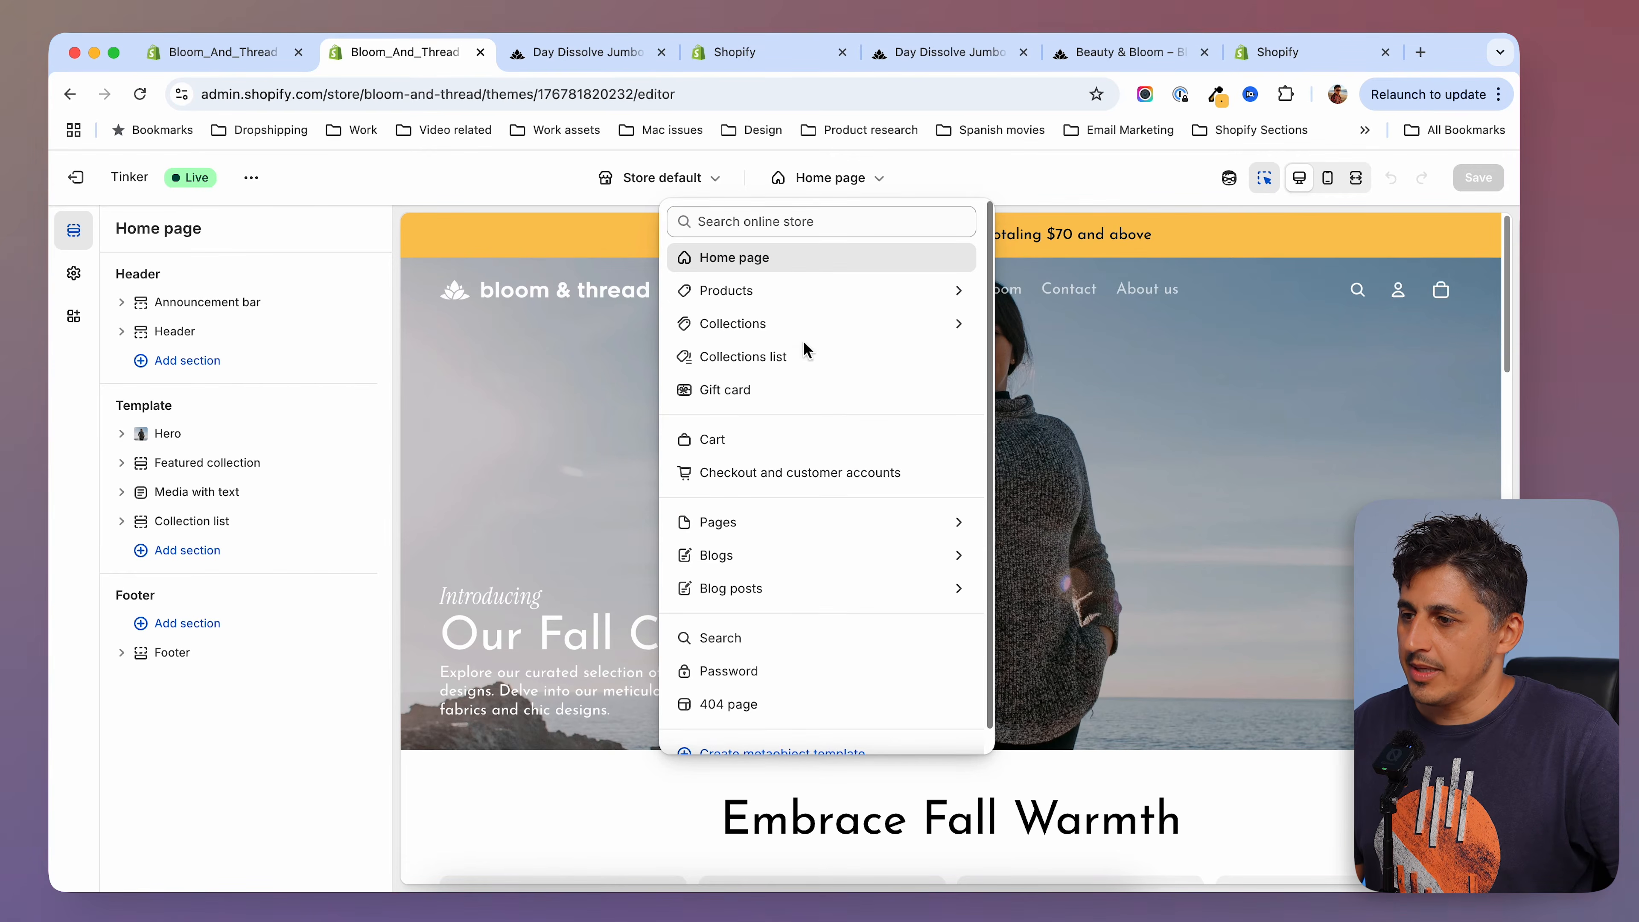
left_click(799, 292)
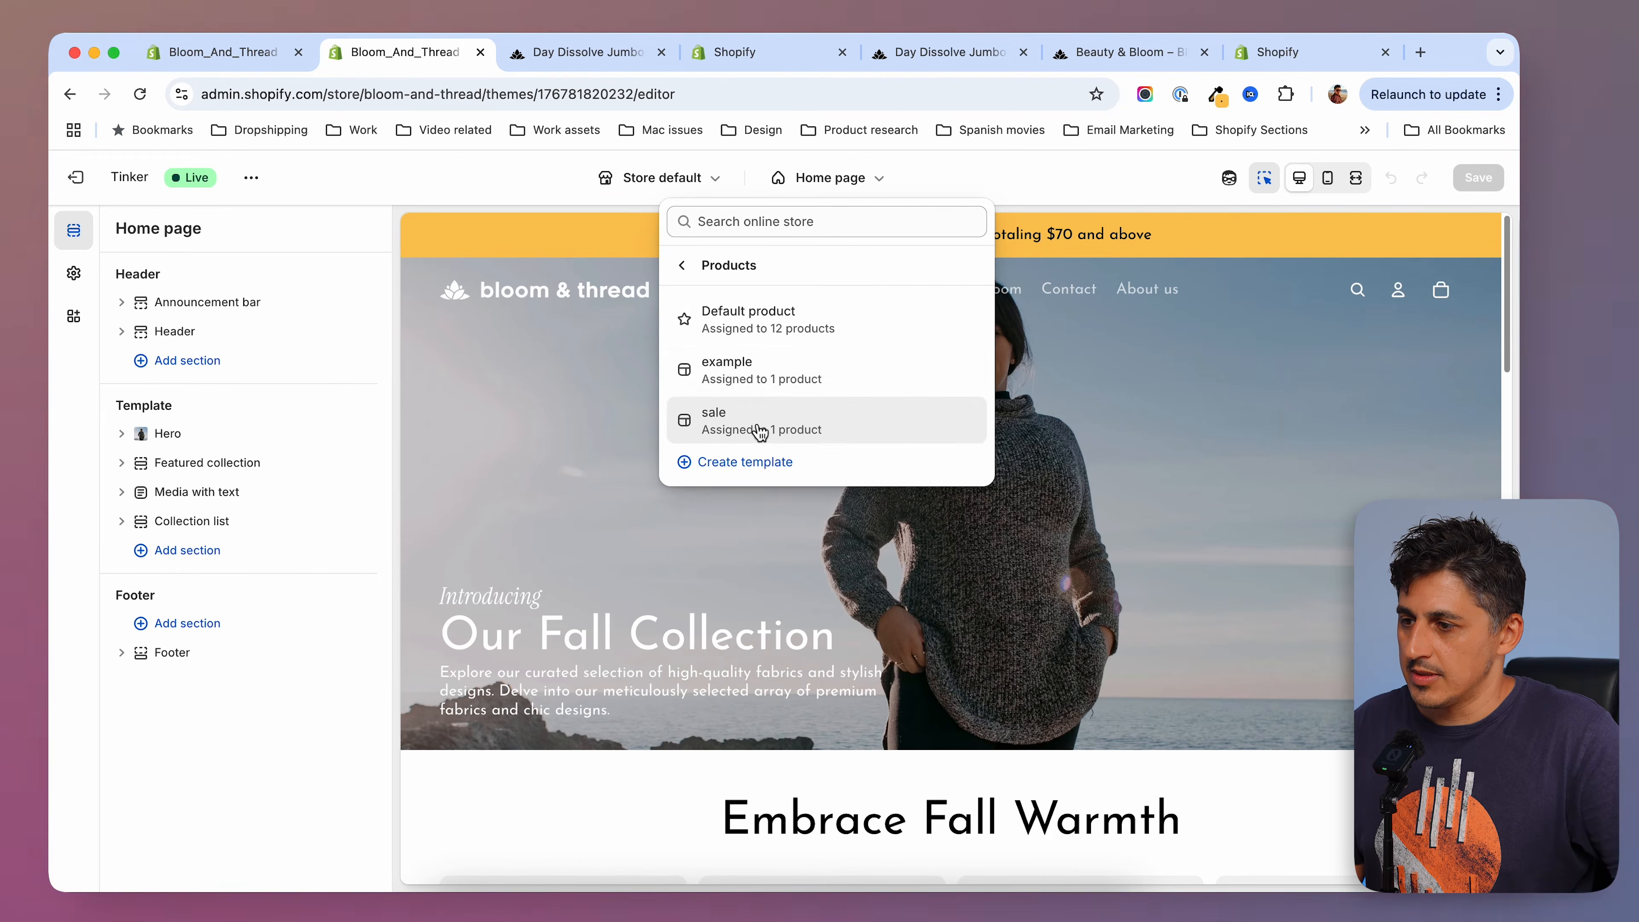
left_click(760, 431)
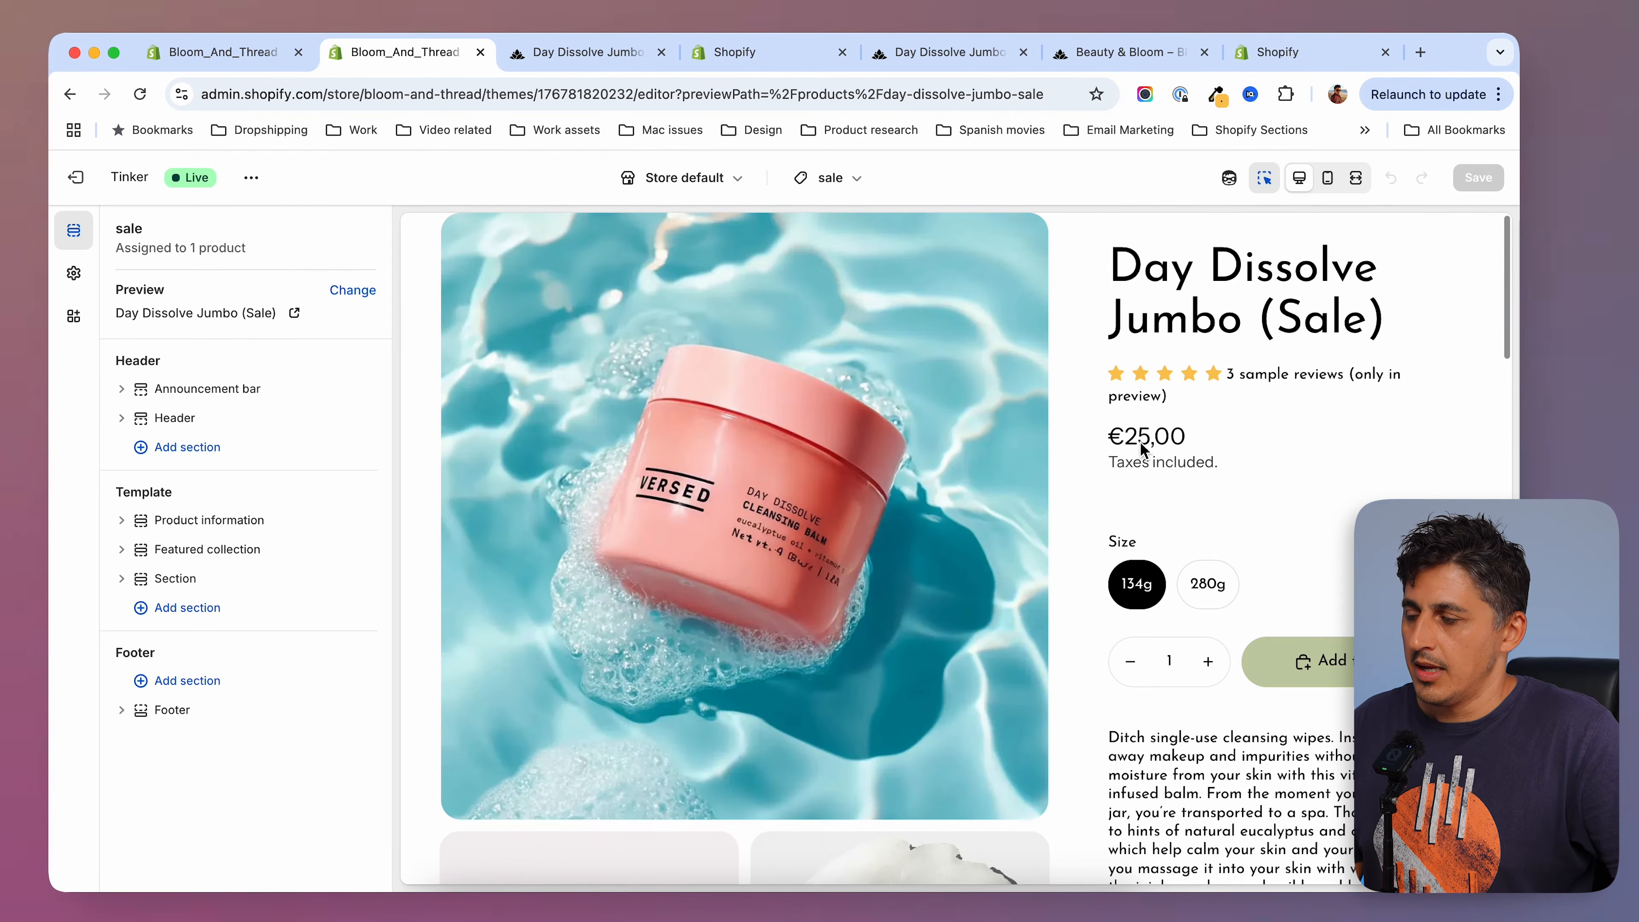
scroll(1153, 511, "down", 20)
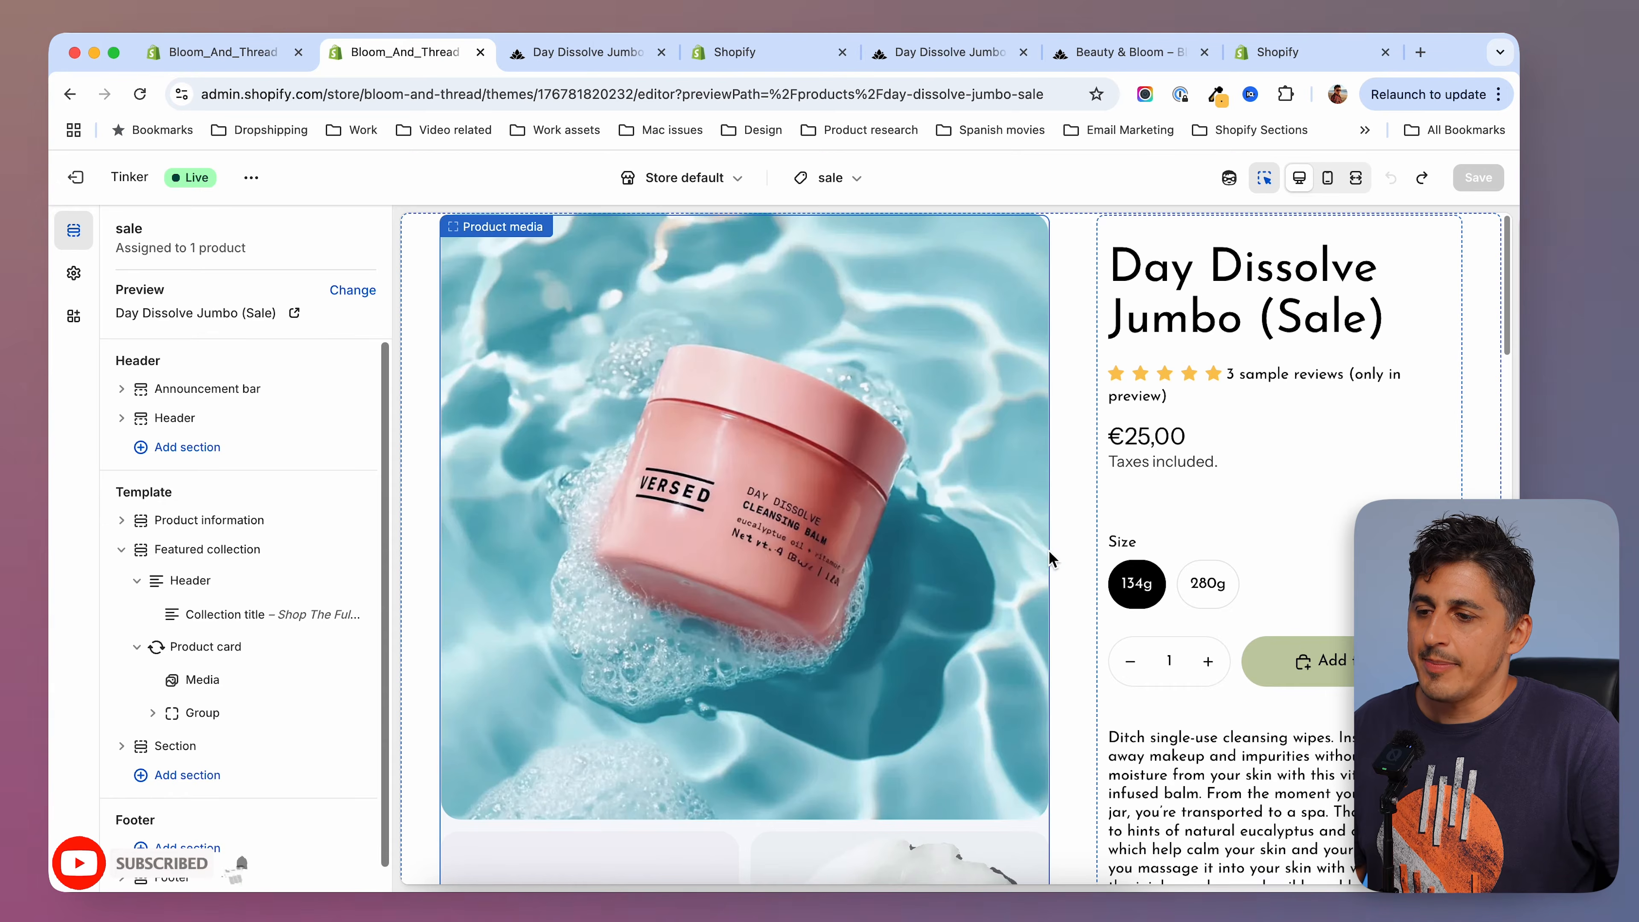
Remove the Featured collection section from the sale template and check the rest of the page preview.
scroll(967, 568, "down", 10)
scroll(1061, 571, "down", 6)
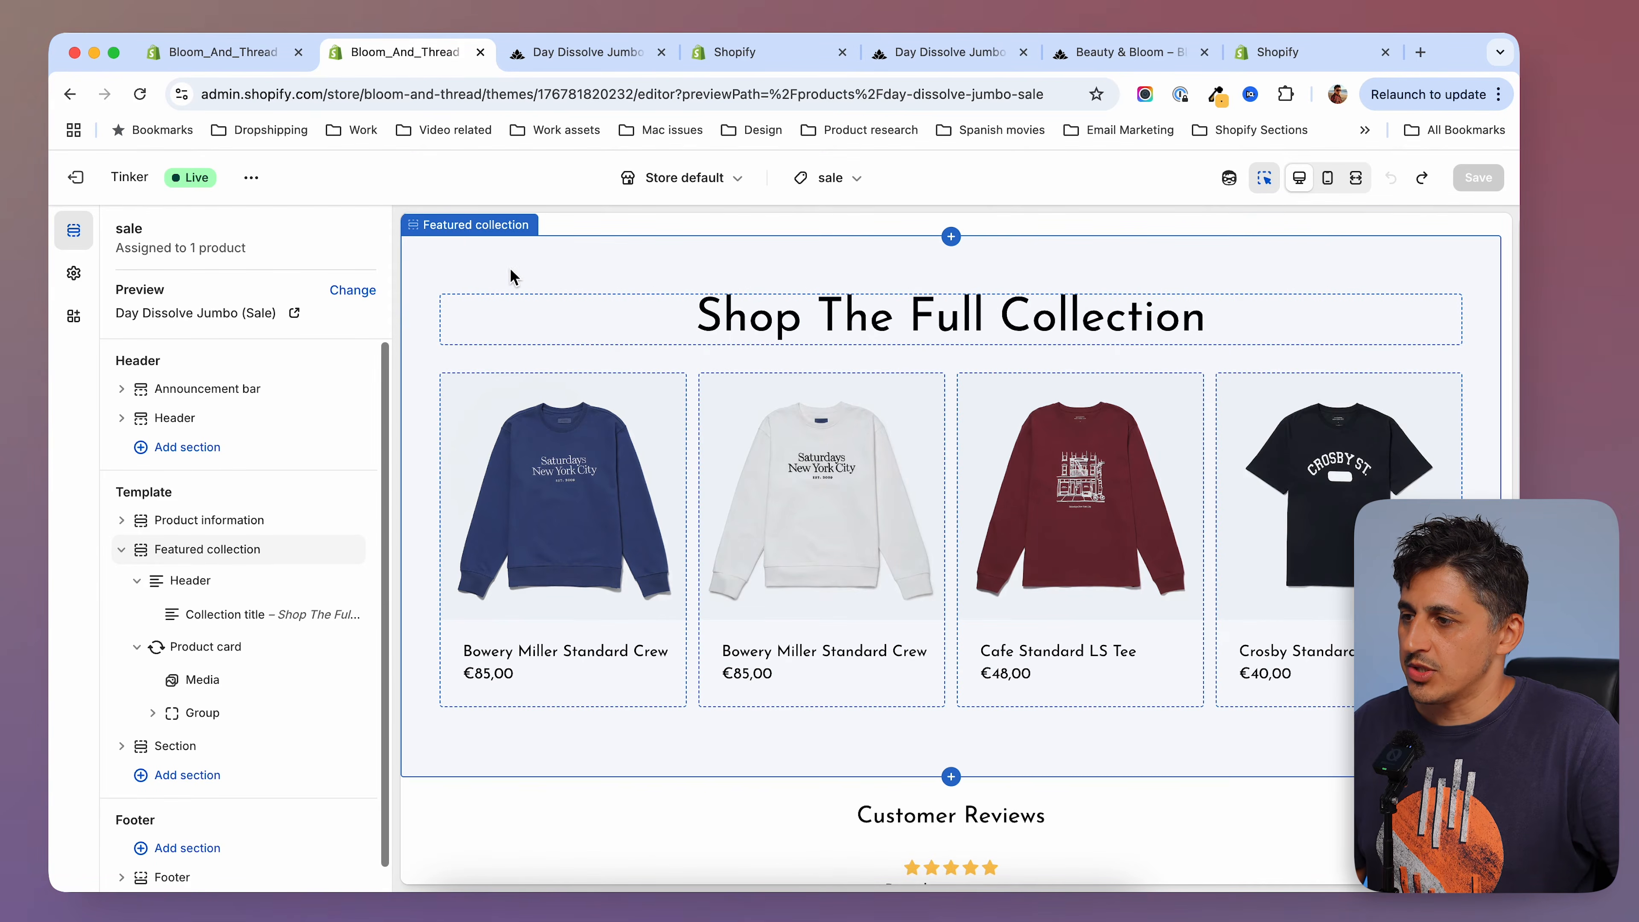
left_click(518, 275)
left_click(117, 230)
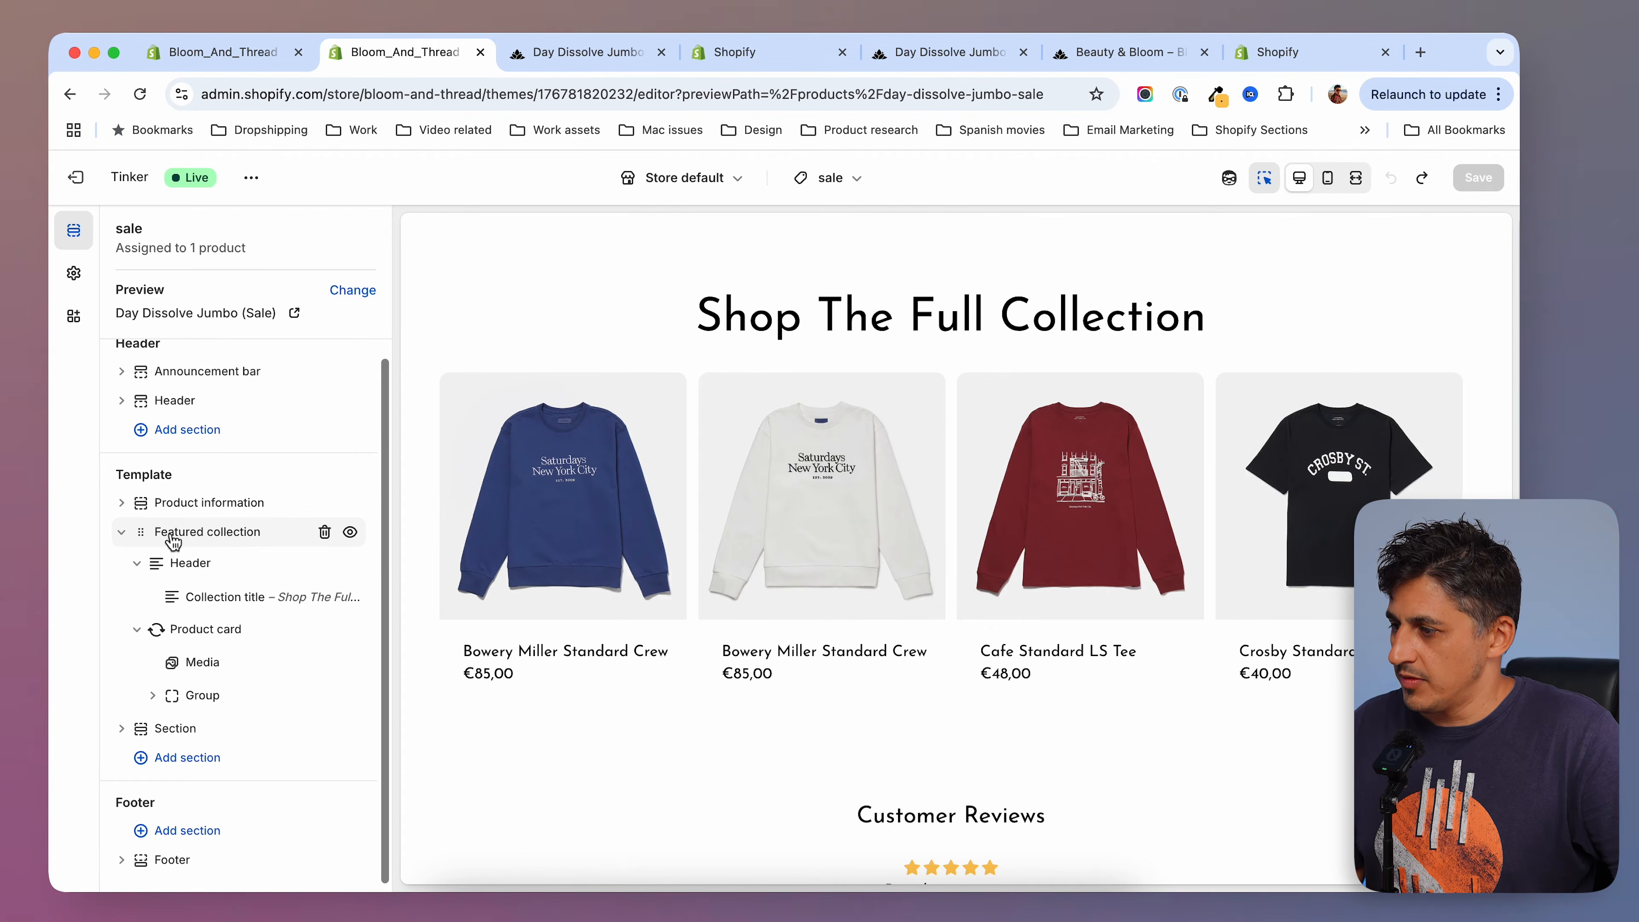
left_click(325, 532)
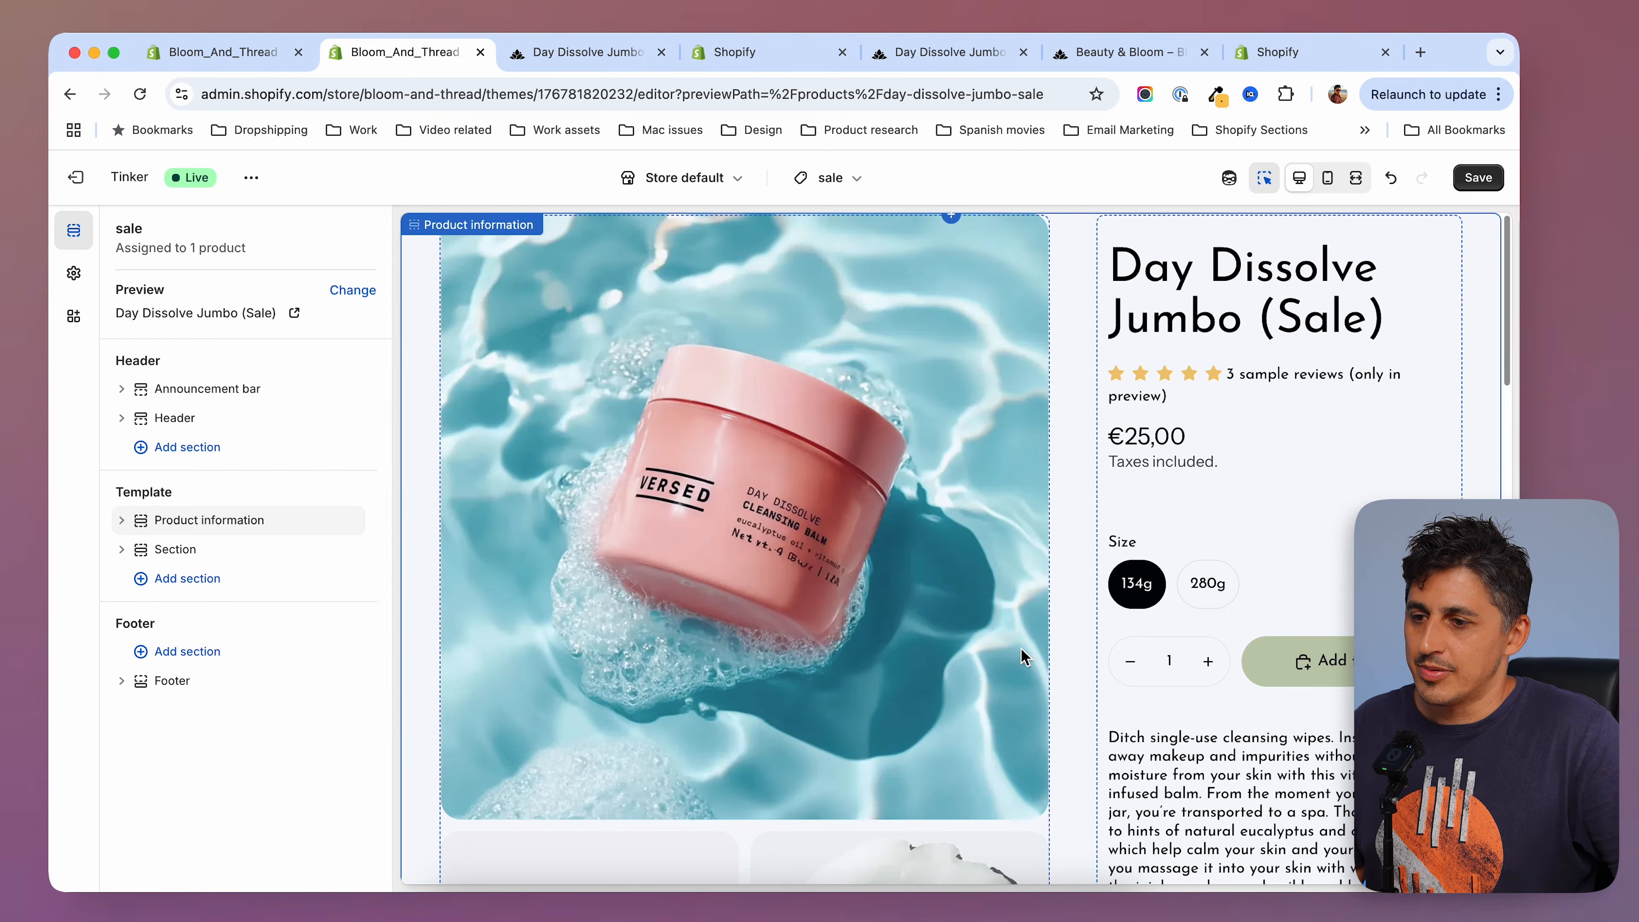
scroll(1087, 584, "down", 15)
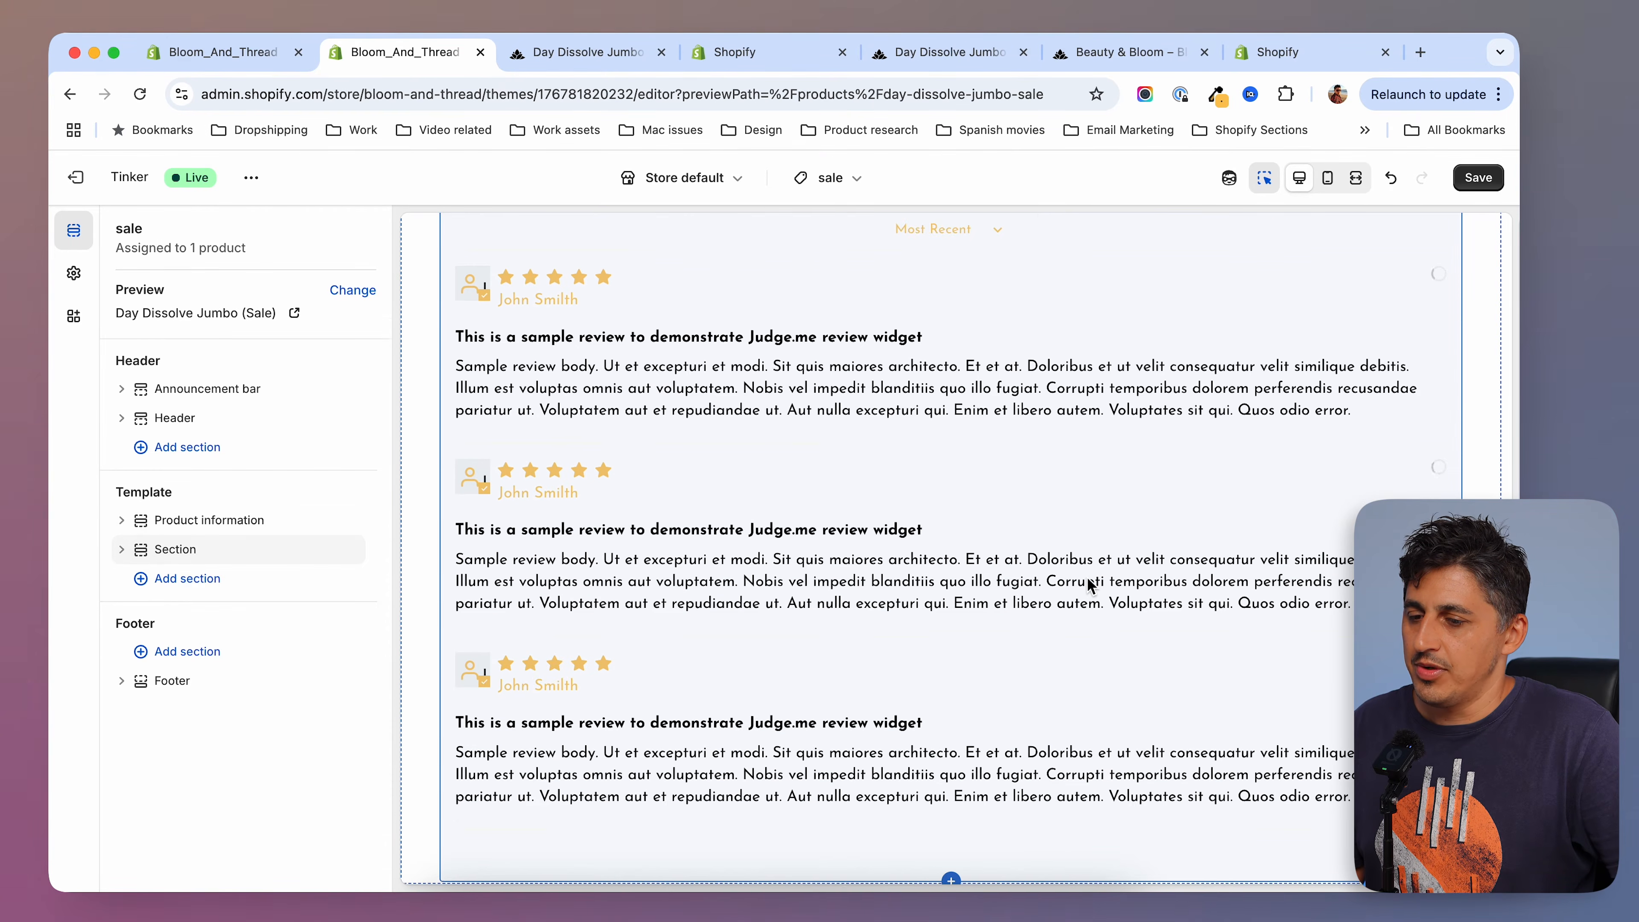
scroll(1088, 584, "up", 15)
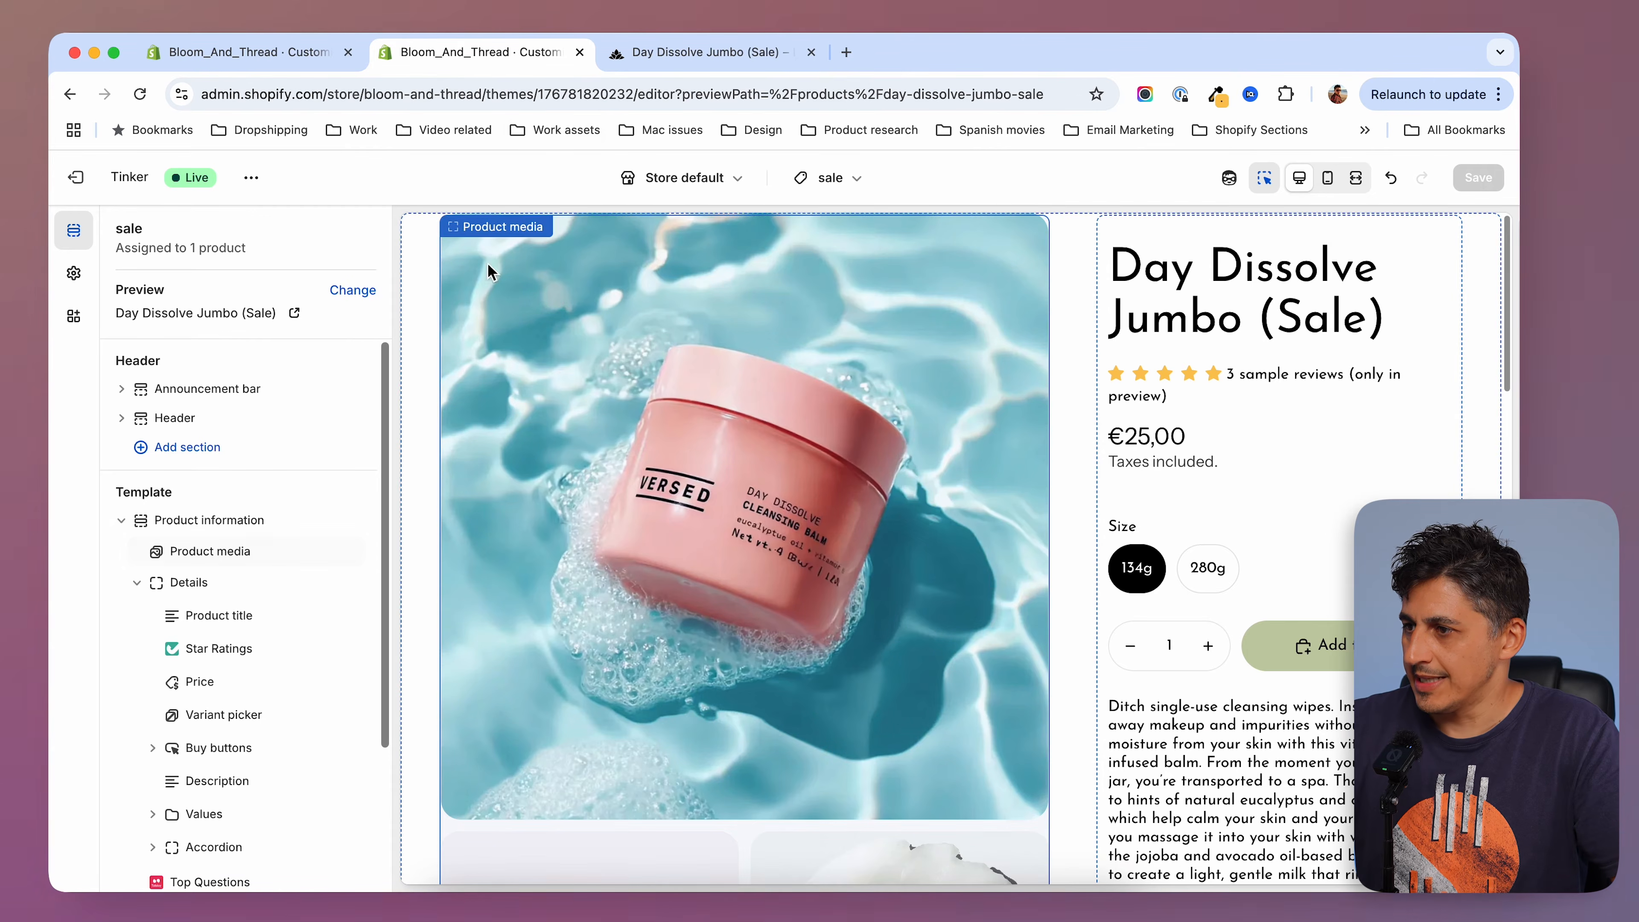
Look at the example template for comparison, then examine the sale template's product information and reviews.
left_click(299, 53)
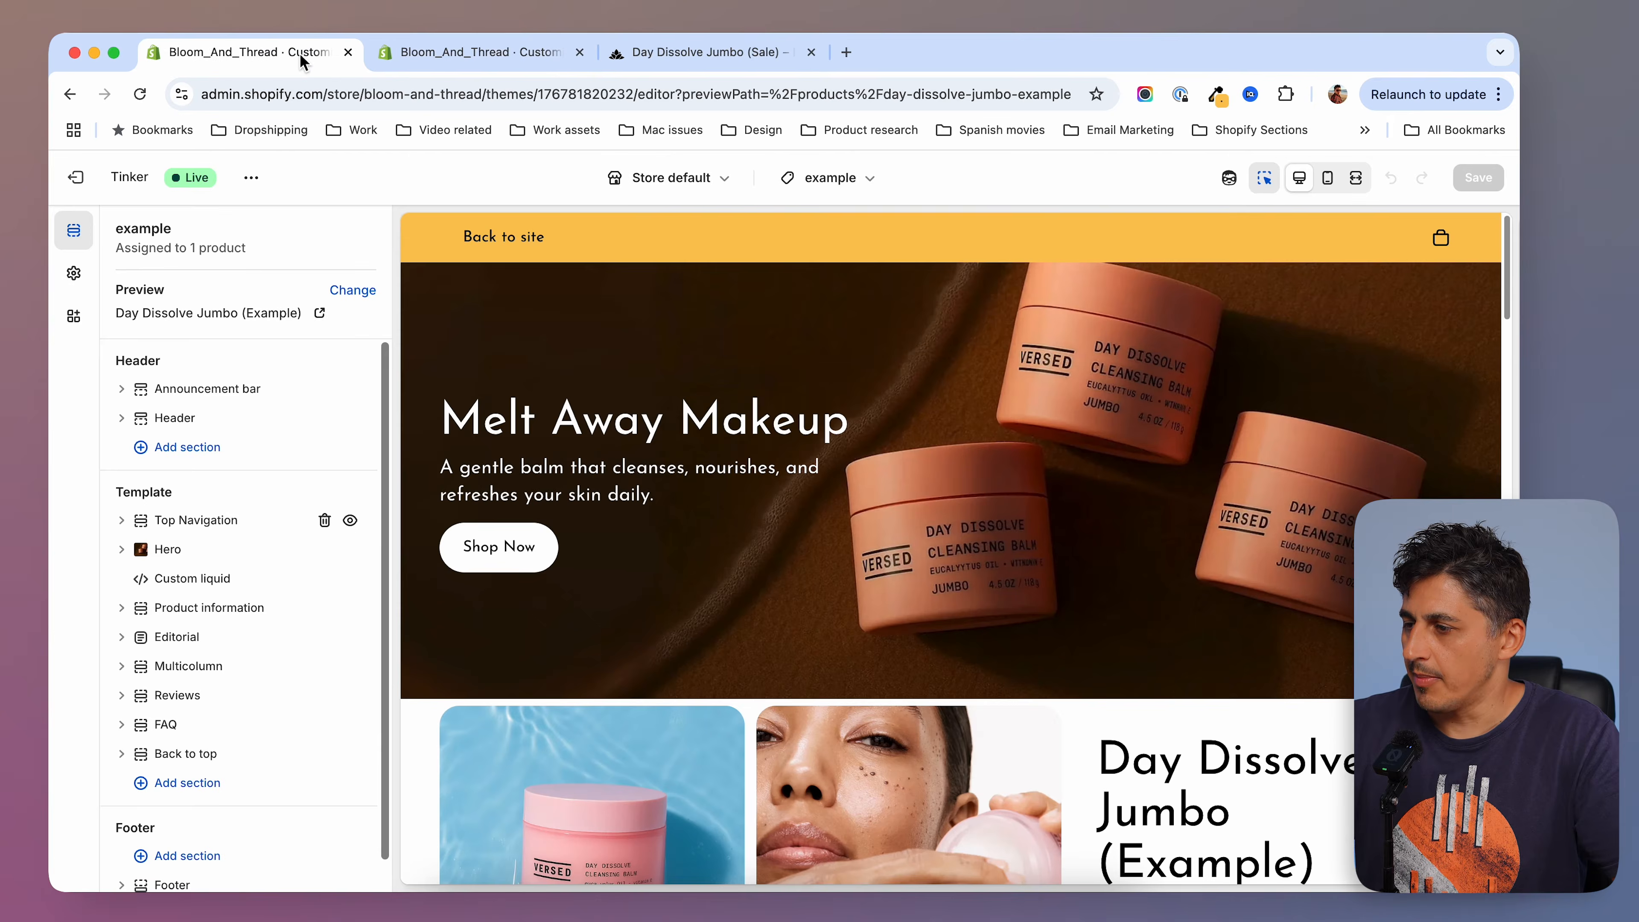
left_click(479, 52)
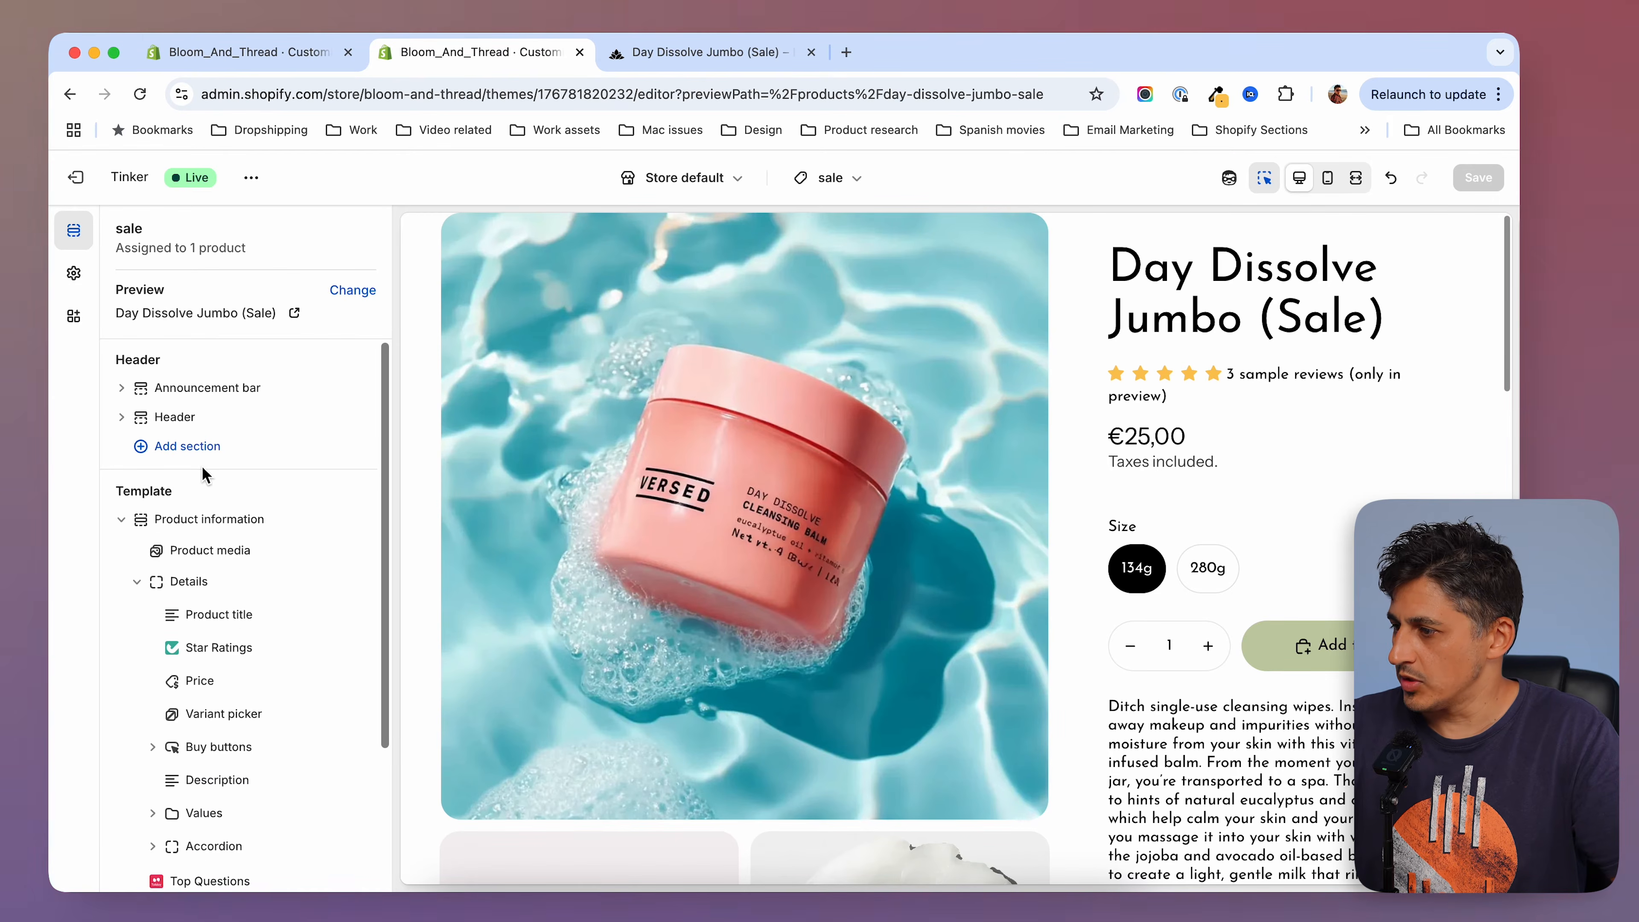
scroll(151, 496, "down", 1)
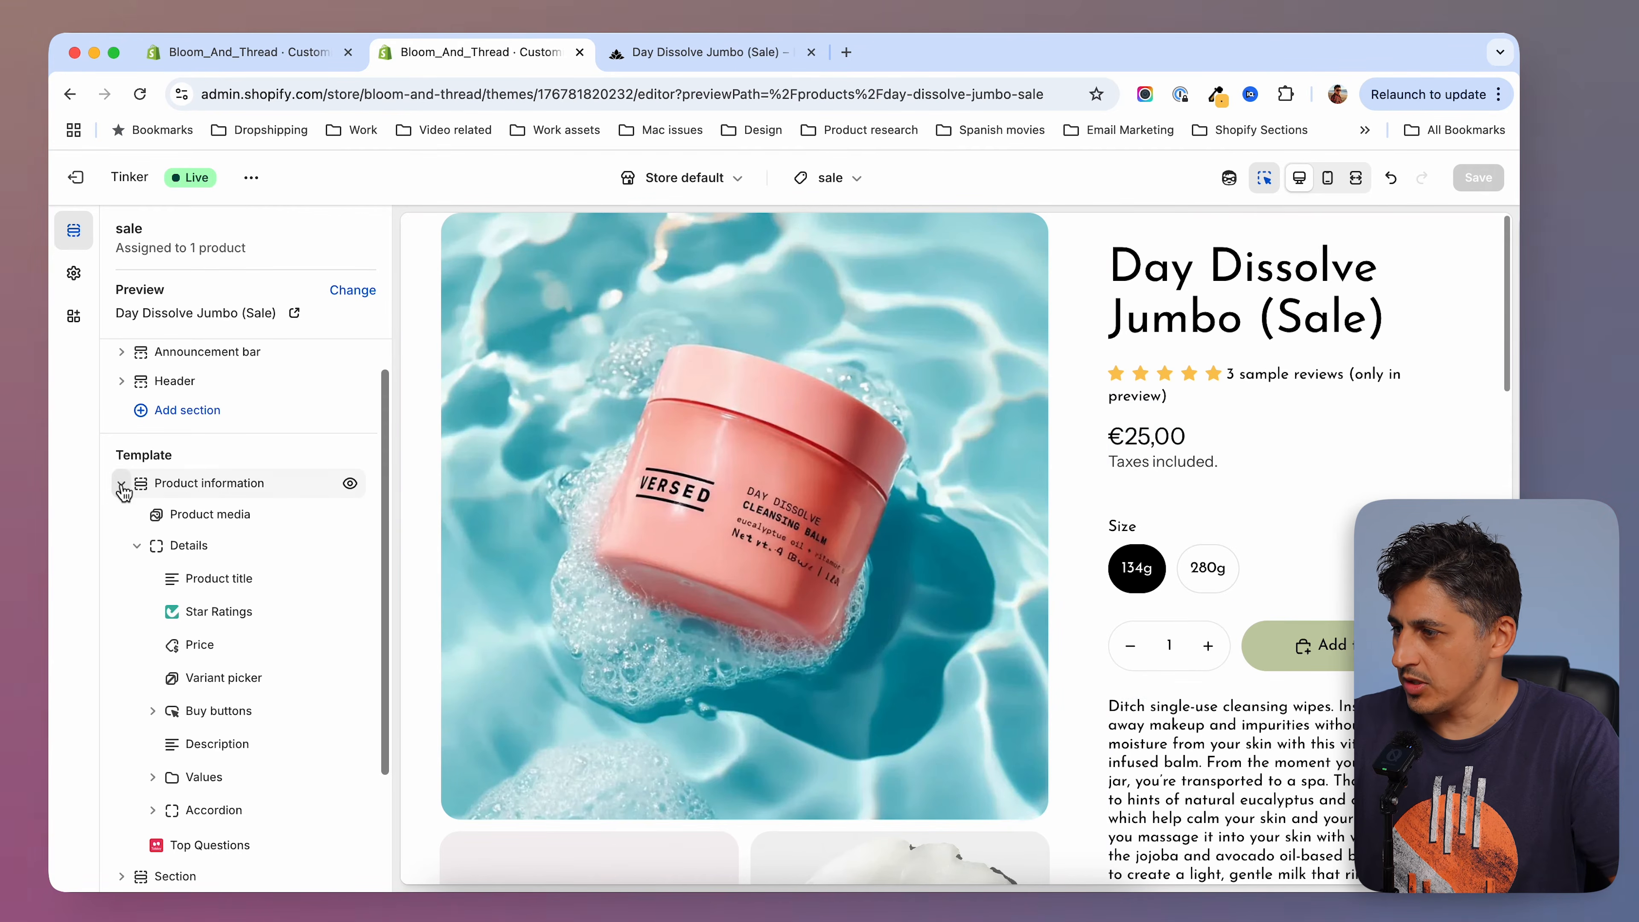
left_click(122, 485)
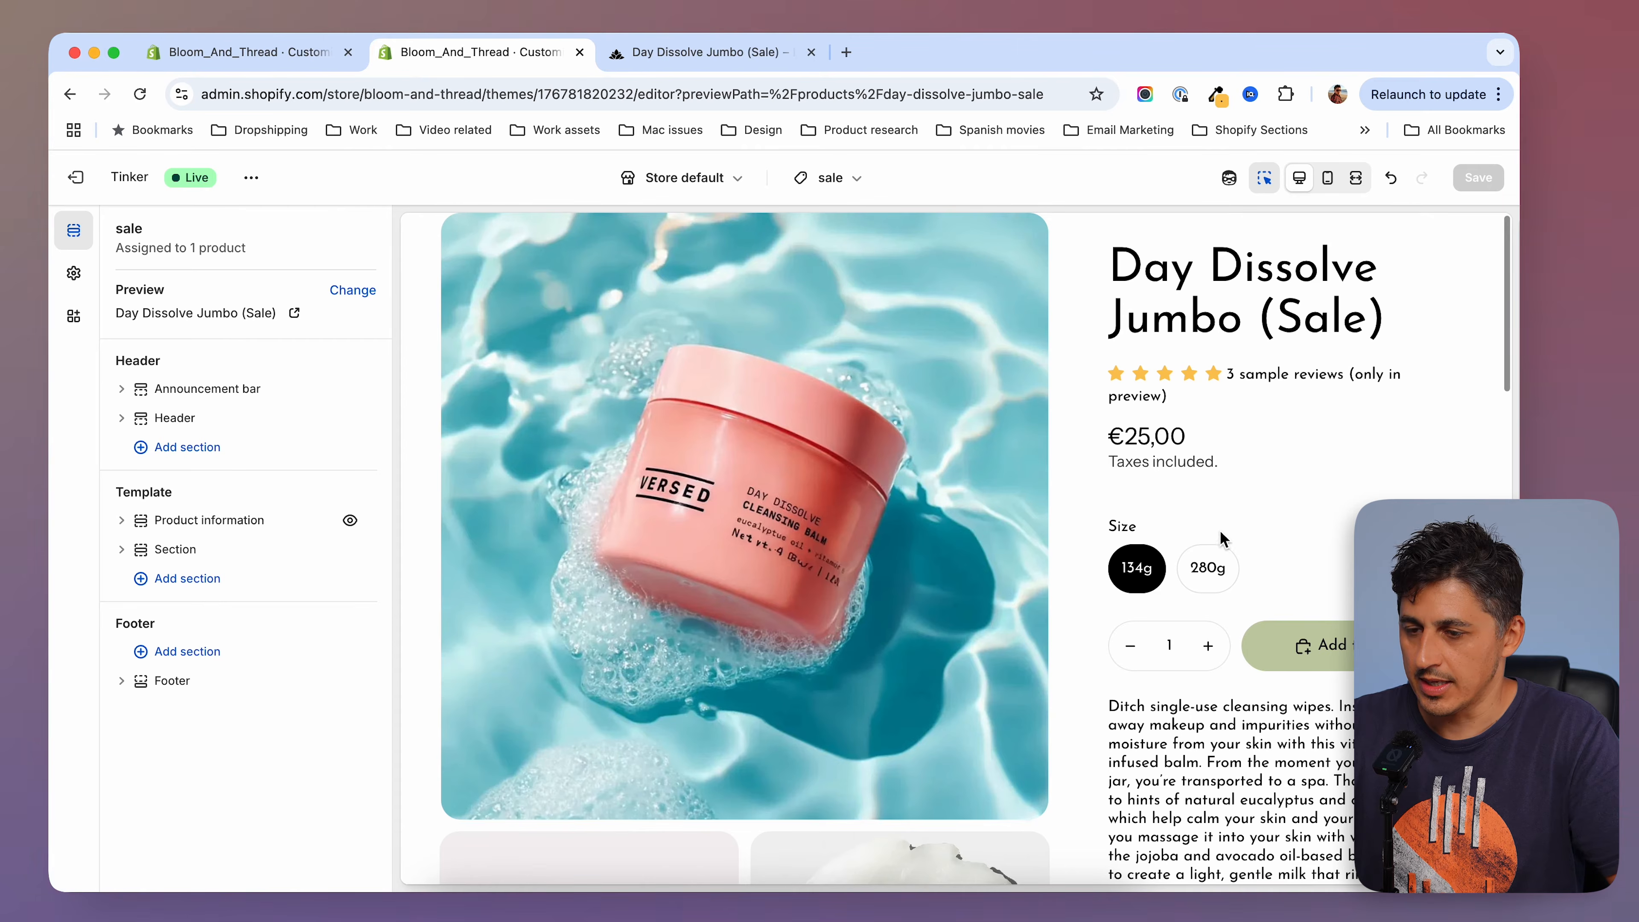
scroll(1225, 561, "down", 10)
scroll(1258, 555, "up", 10)
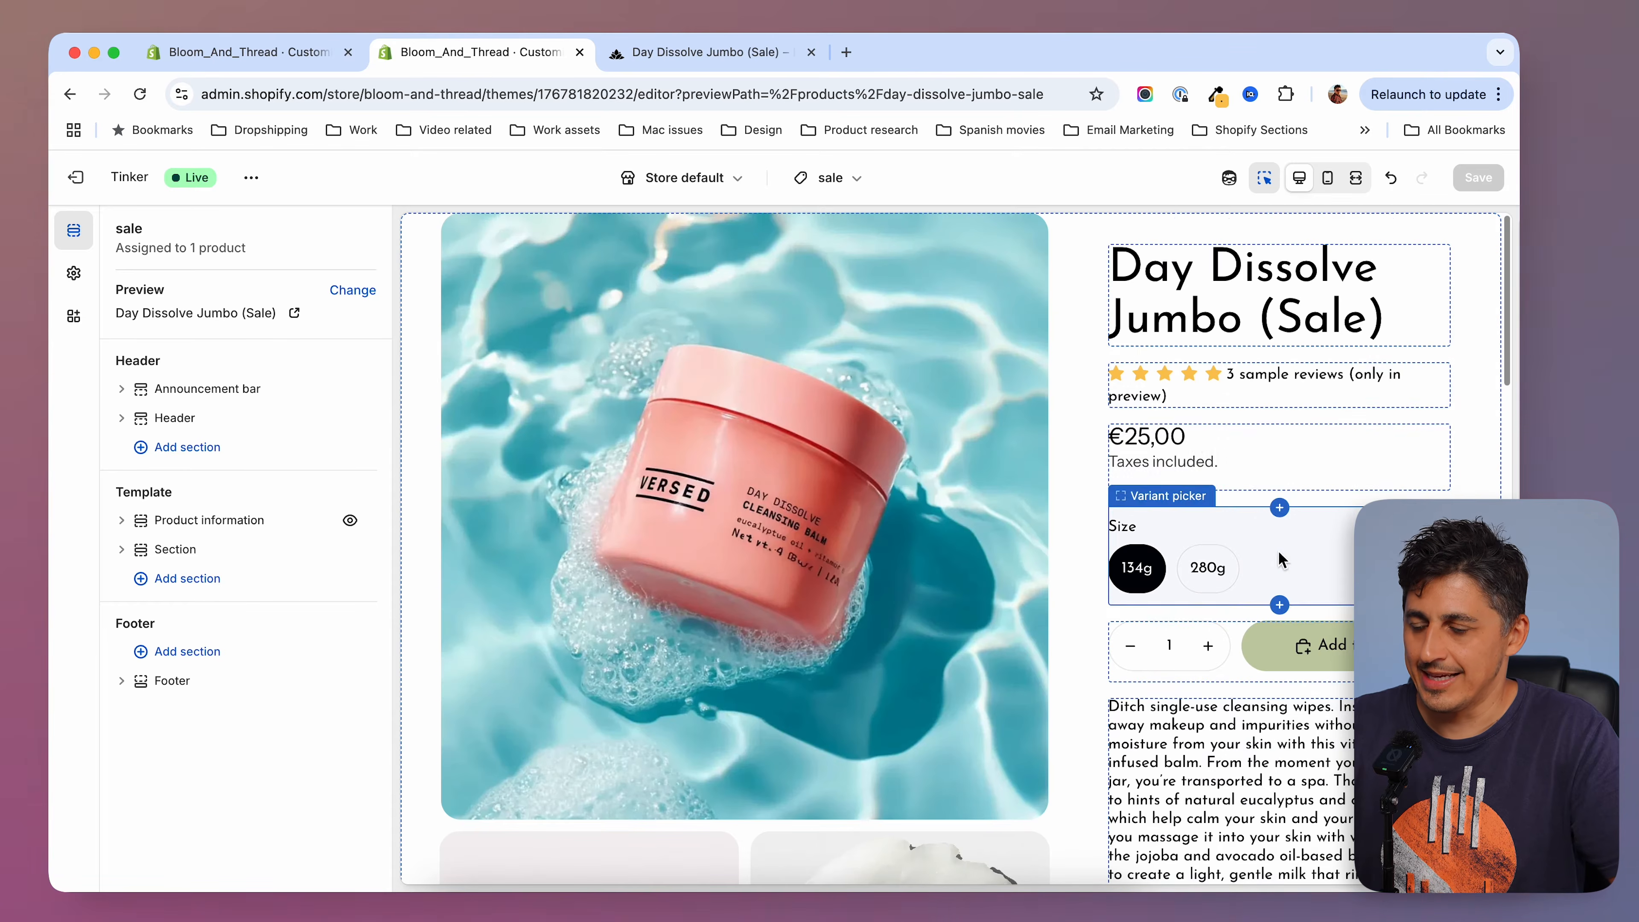
scroll(1280, 561, "down", 10)
scroll(1281, 560, "up", 10)
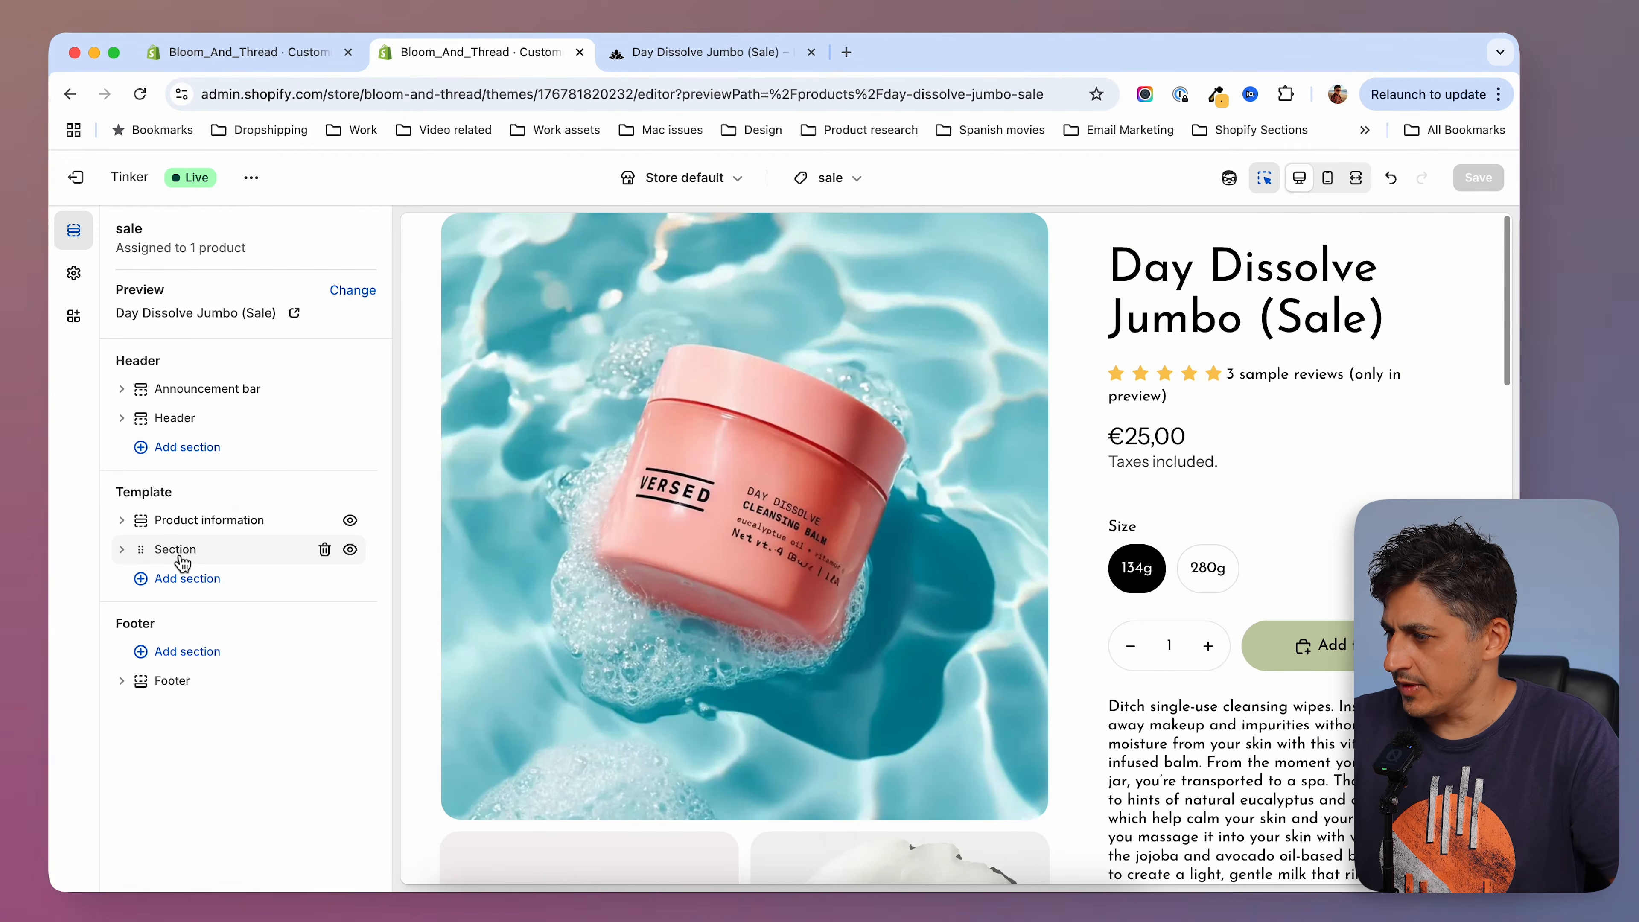
Rename the generic section holding the Review Widget to "Review Section" and collapse it in the section list.
left_click(122, 550)
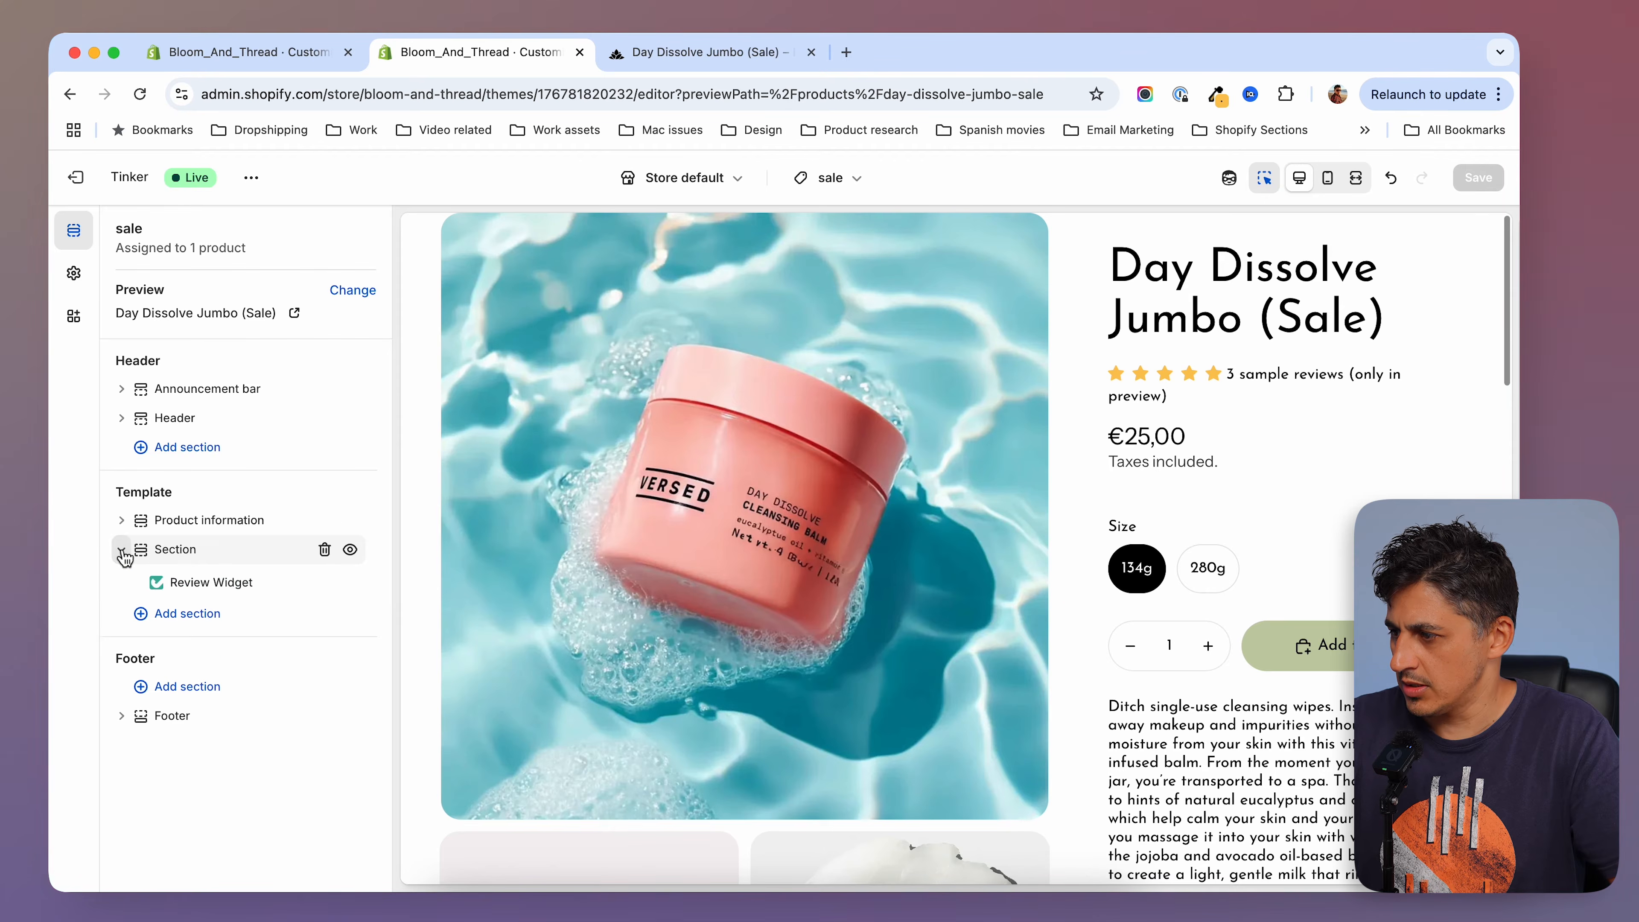
left_click(122, 550)
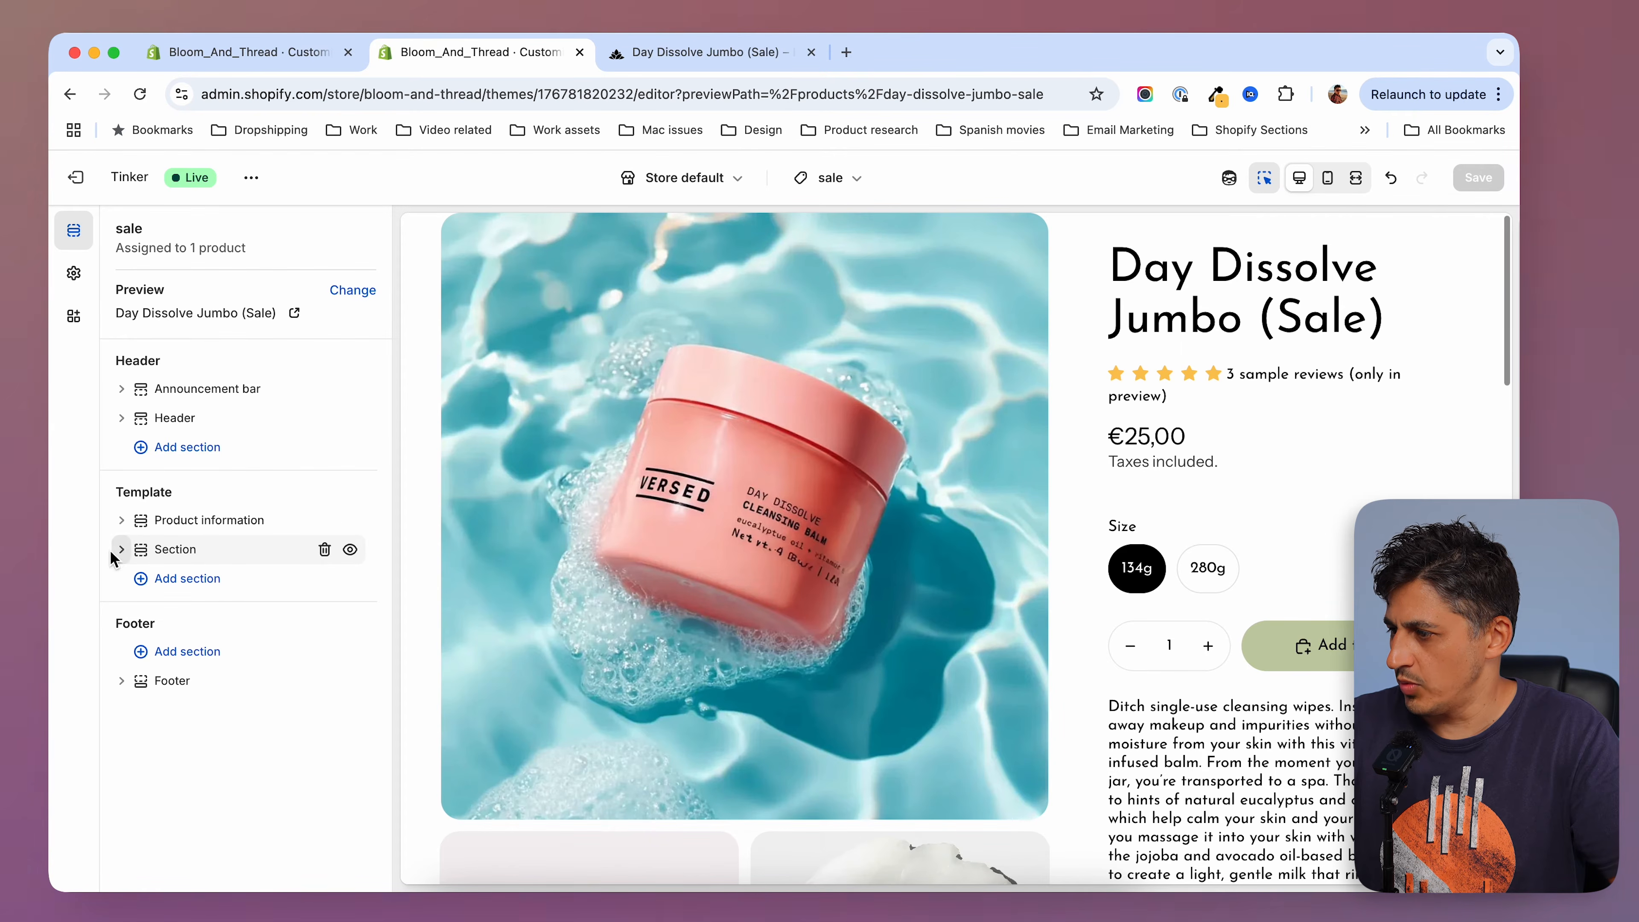
left_click(184, 550)
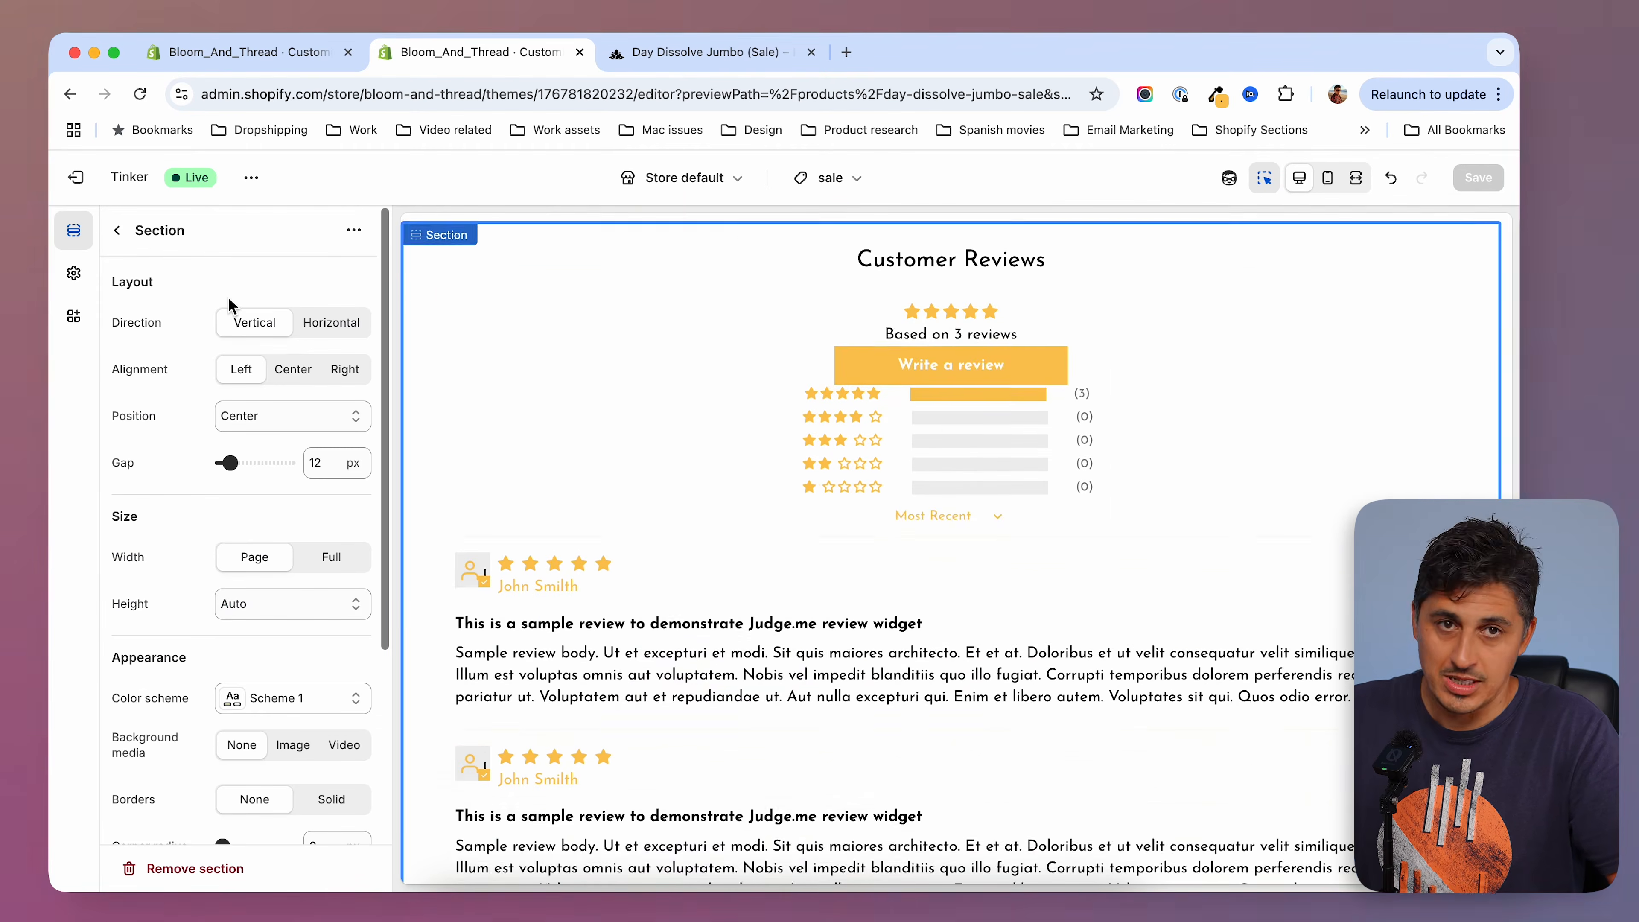
left_click(184, 238)
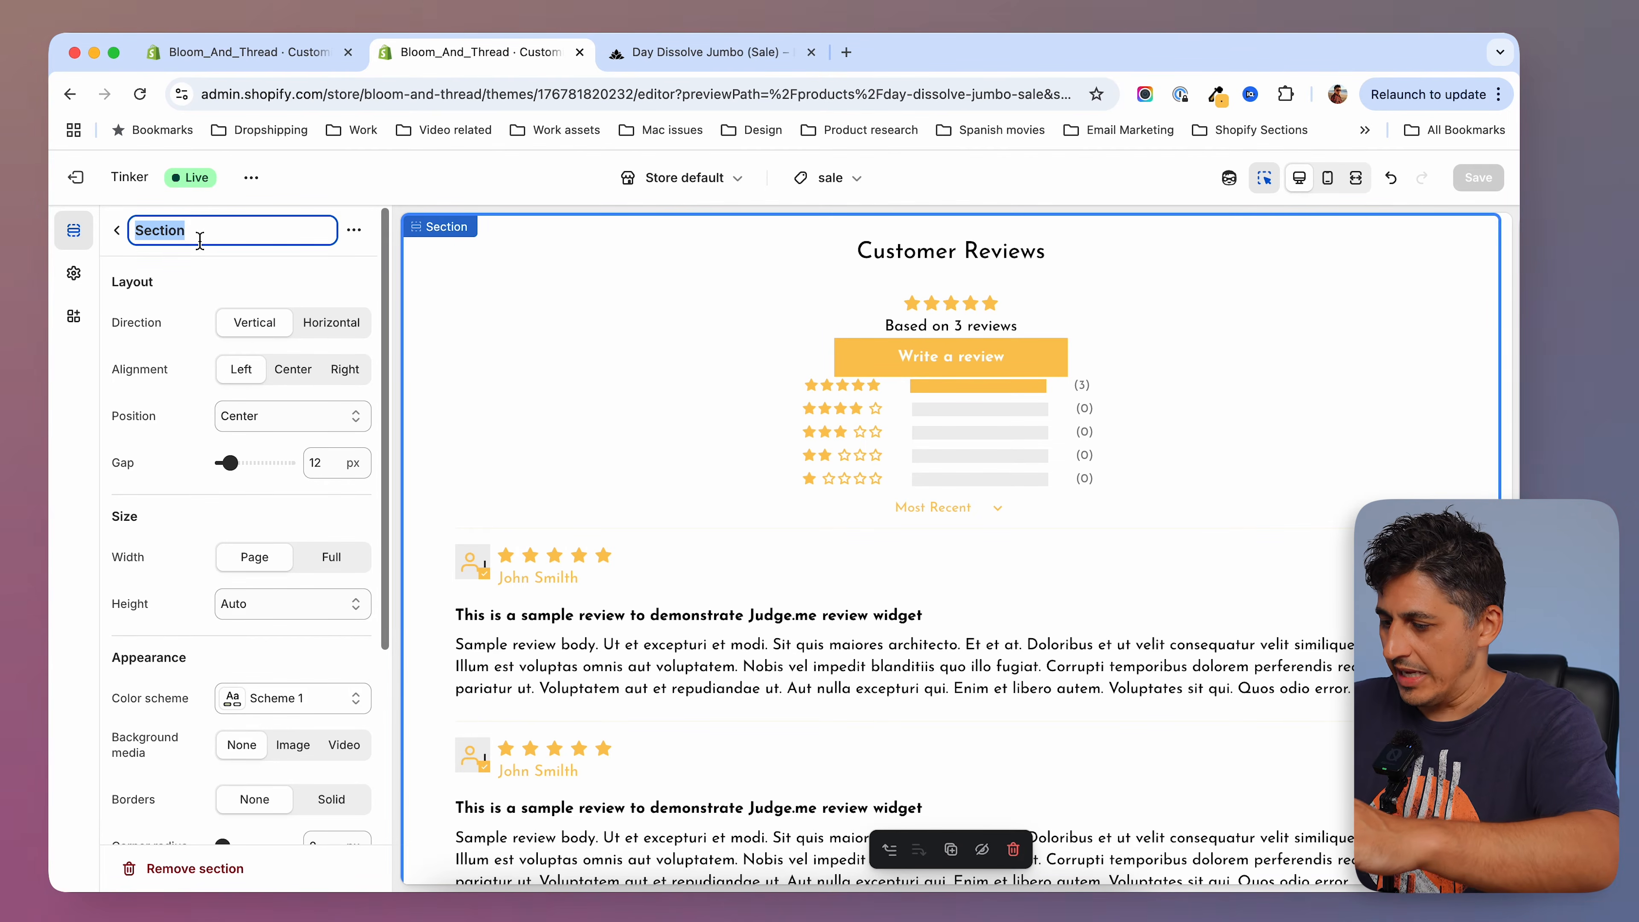
type("Review ")
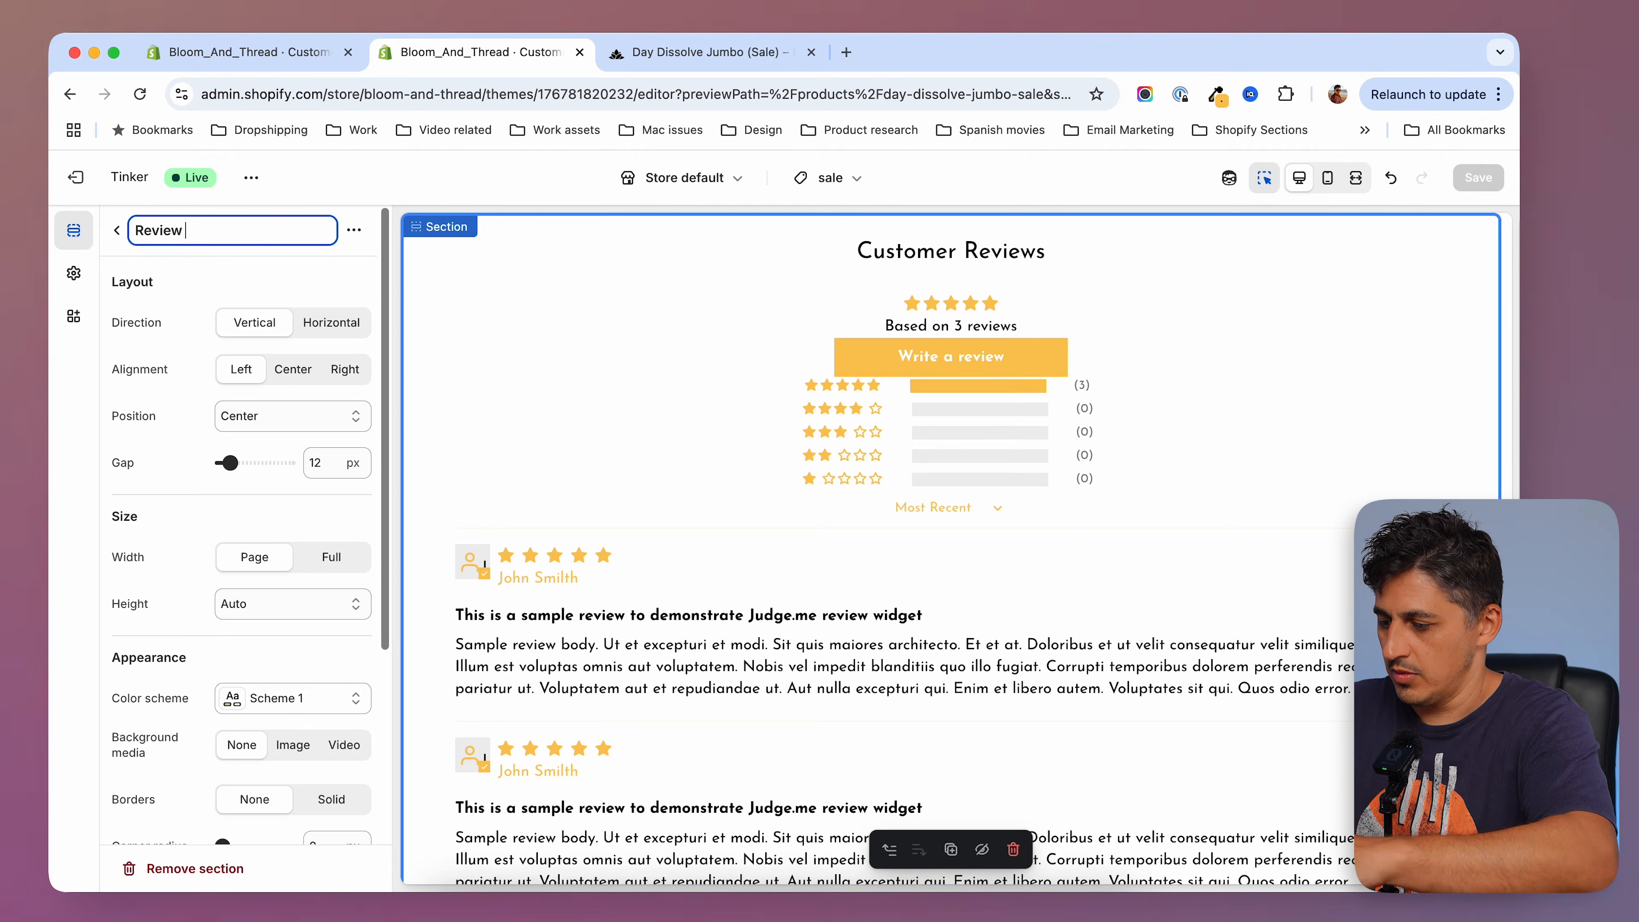
type("Section")
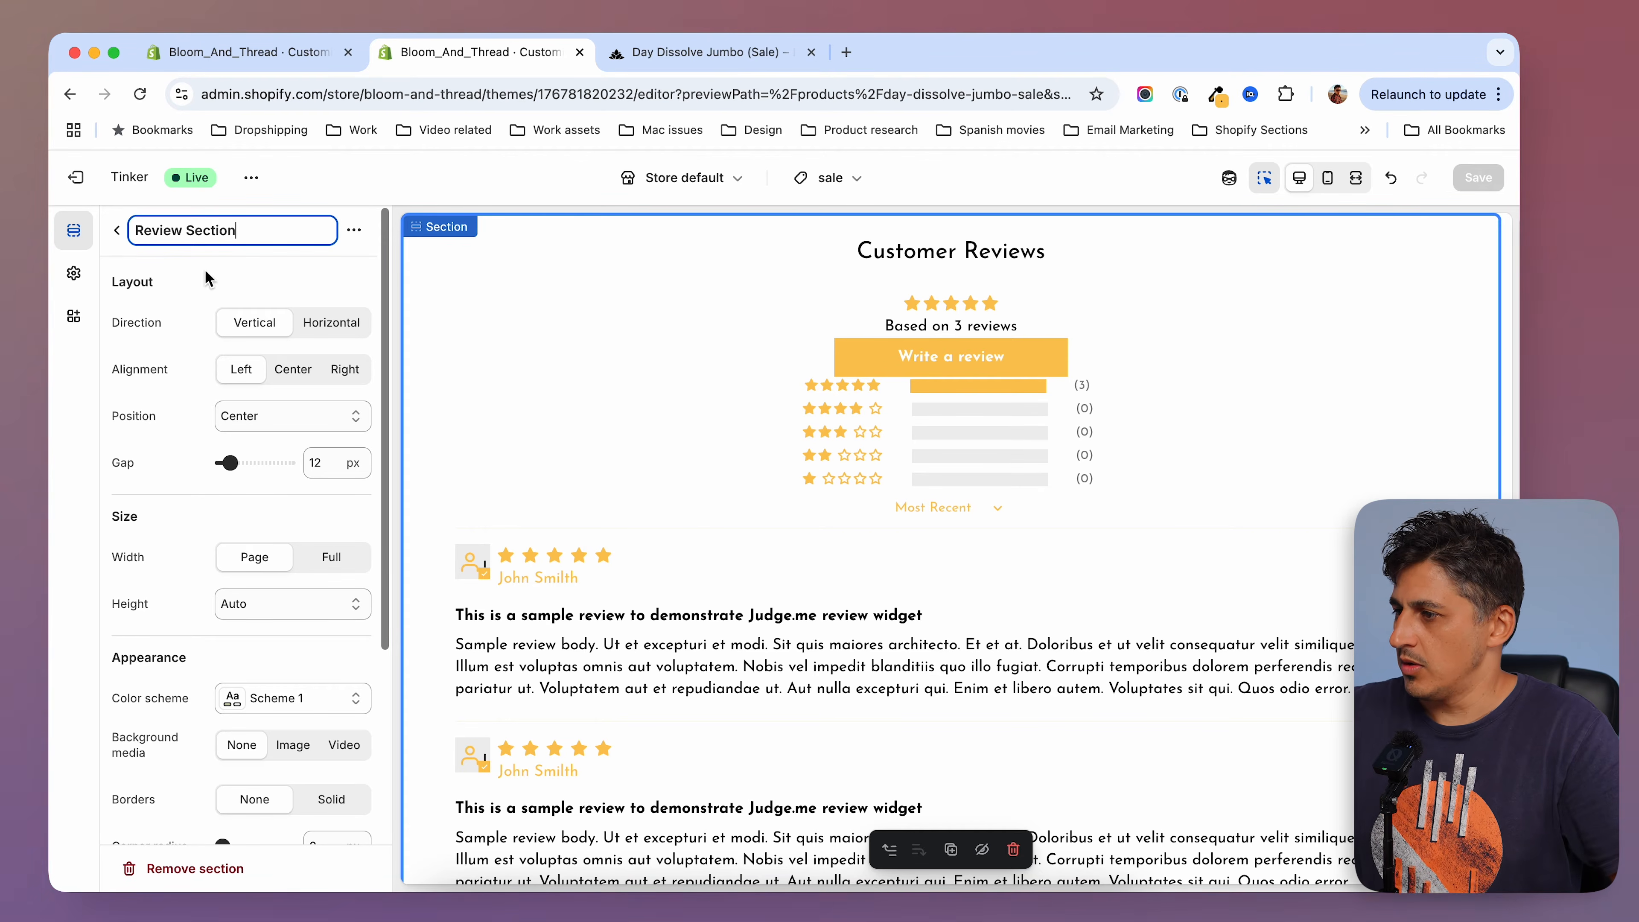
key("Return")
left_click(120, 237)
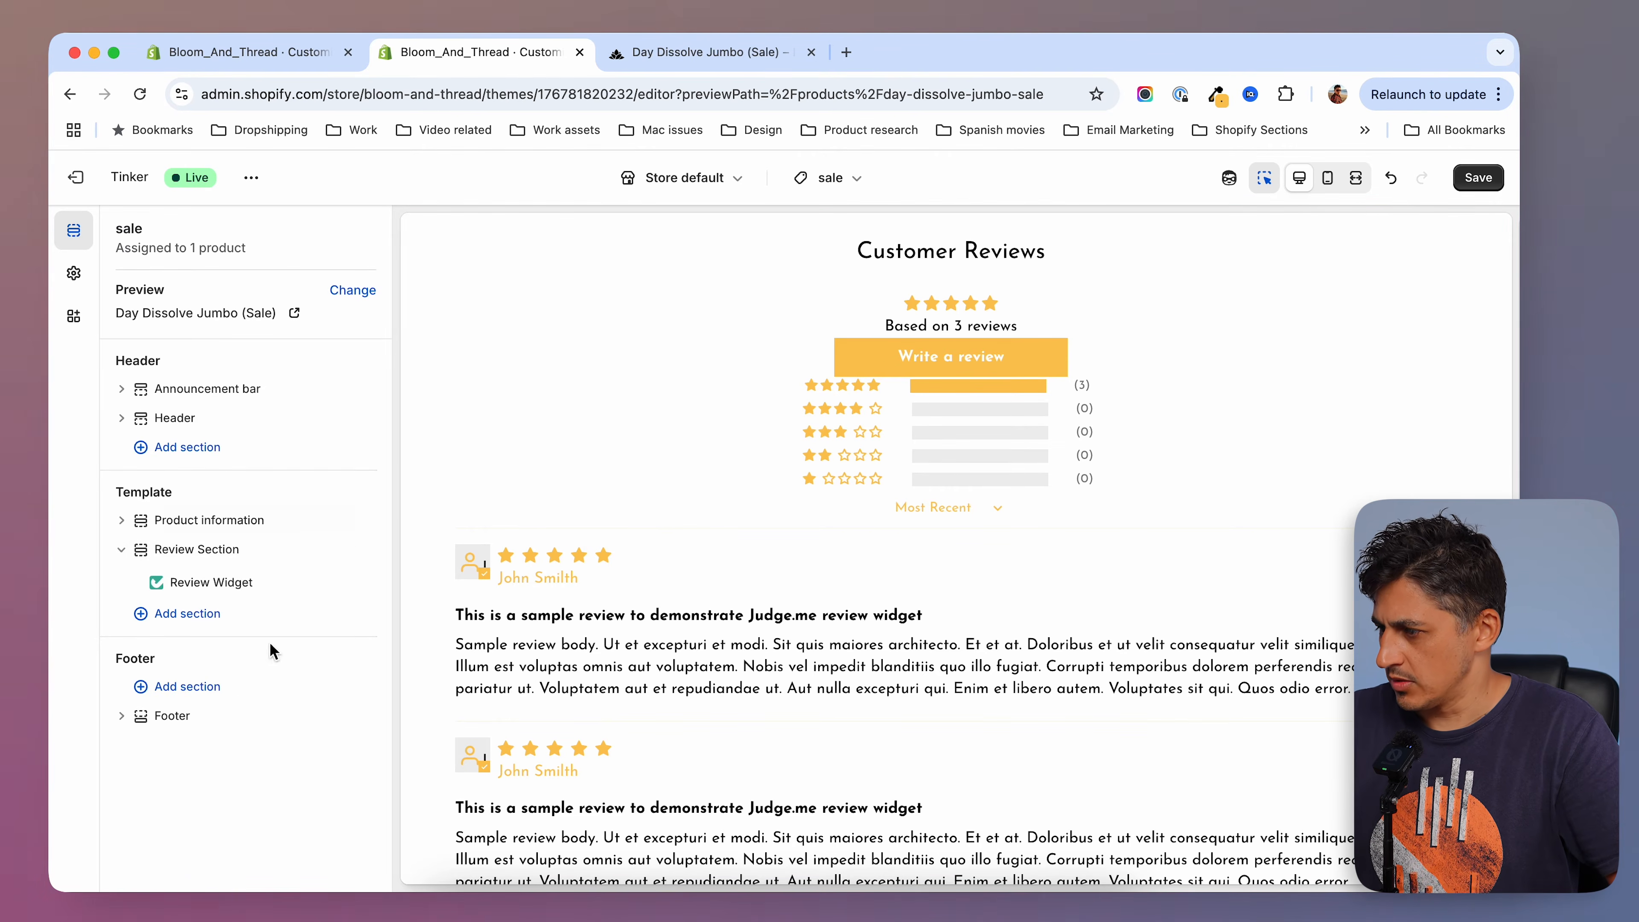
left_click(122, 548)
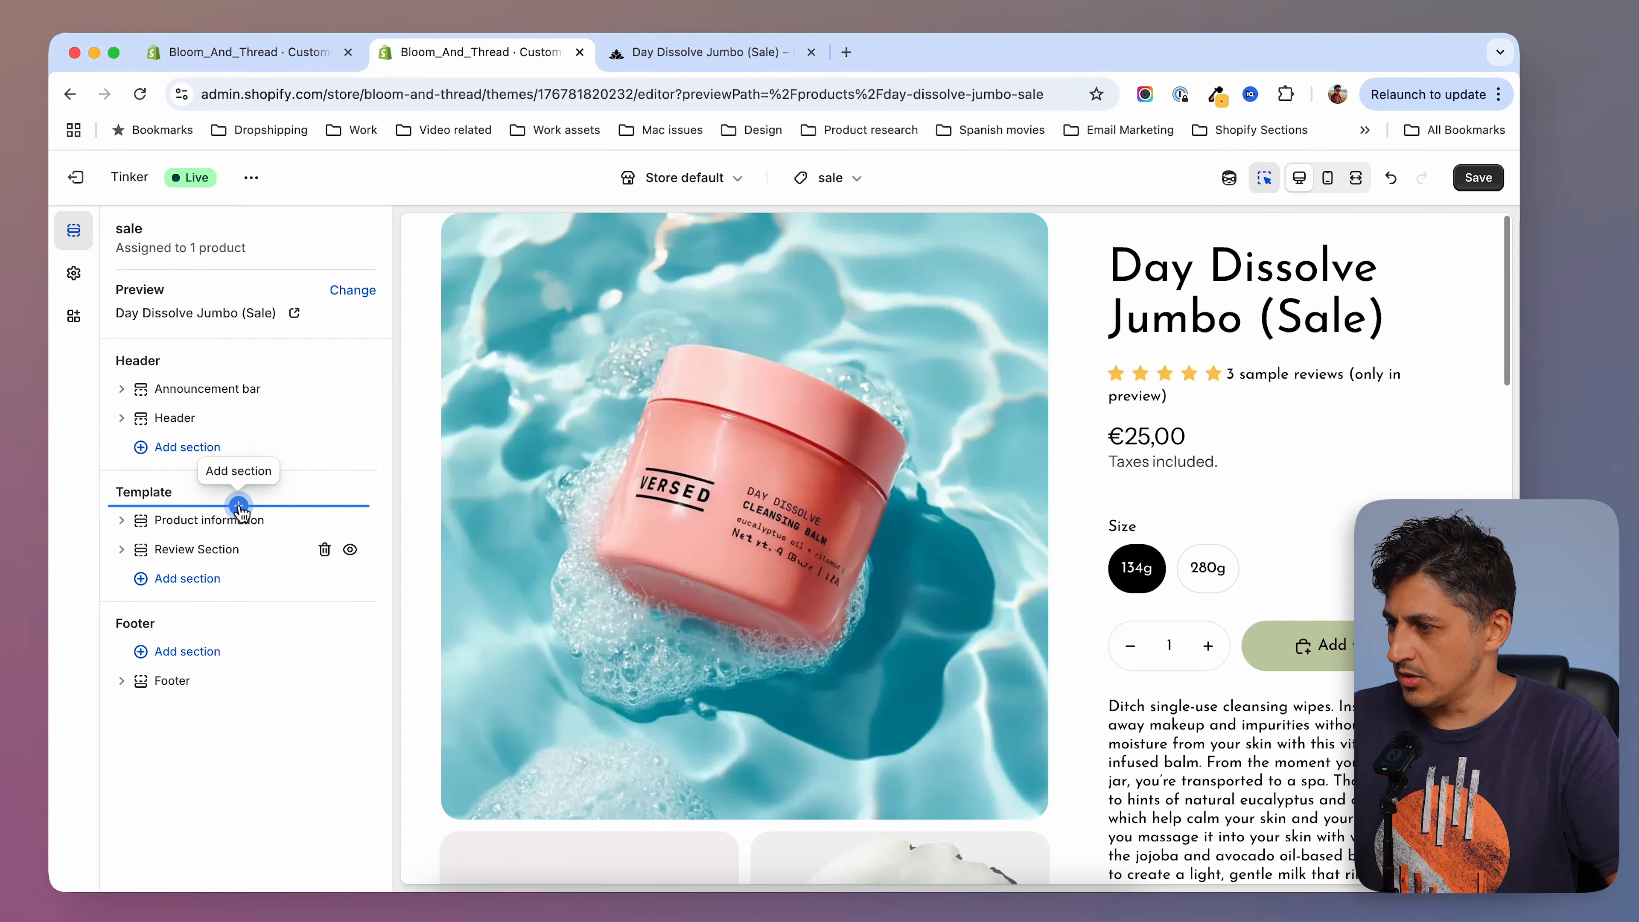
Add a custom section above Product information in the sale template and insert a Button block into it.
left_click(238, 505)
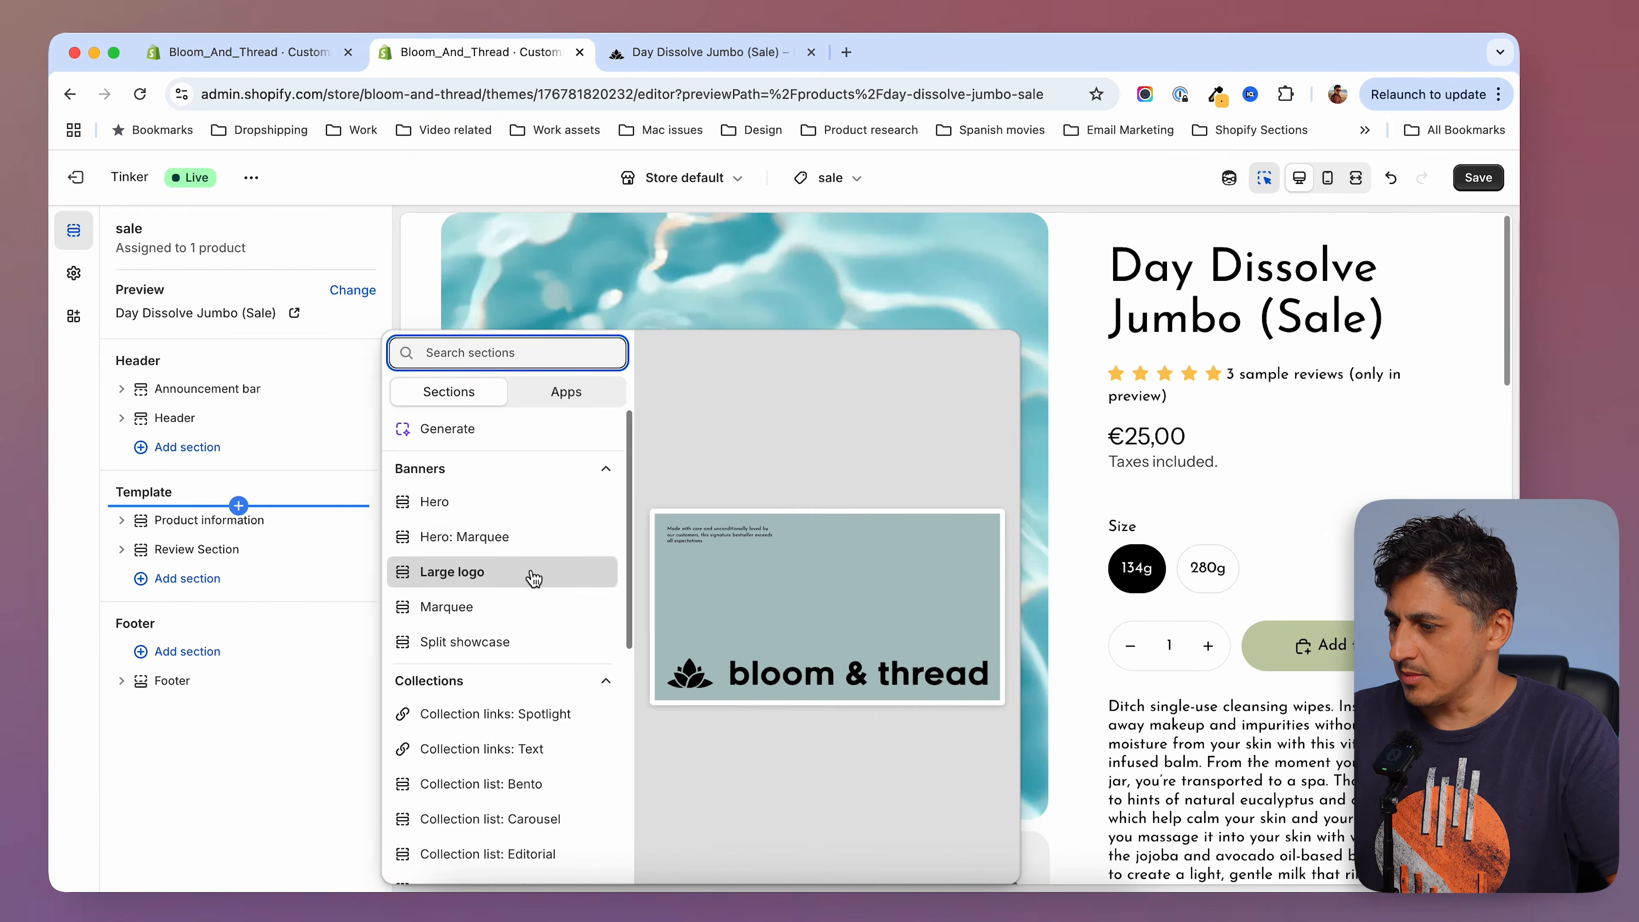
scroll(533, 578, "down", 5)
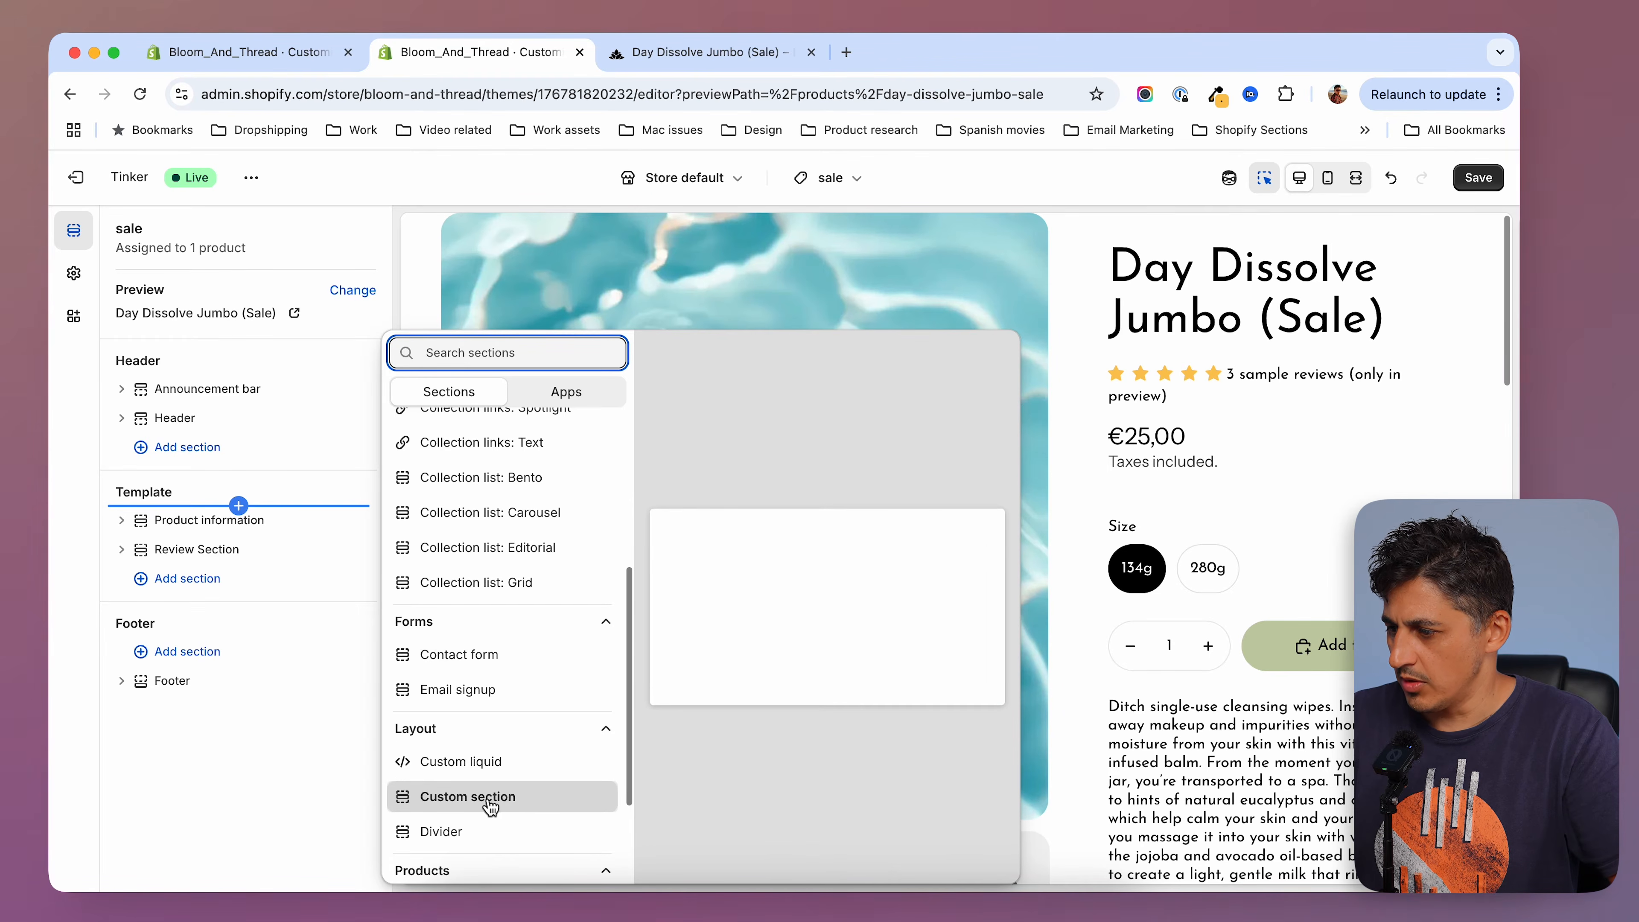
left_click(511, 804)
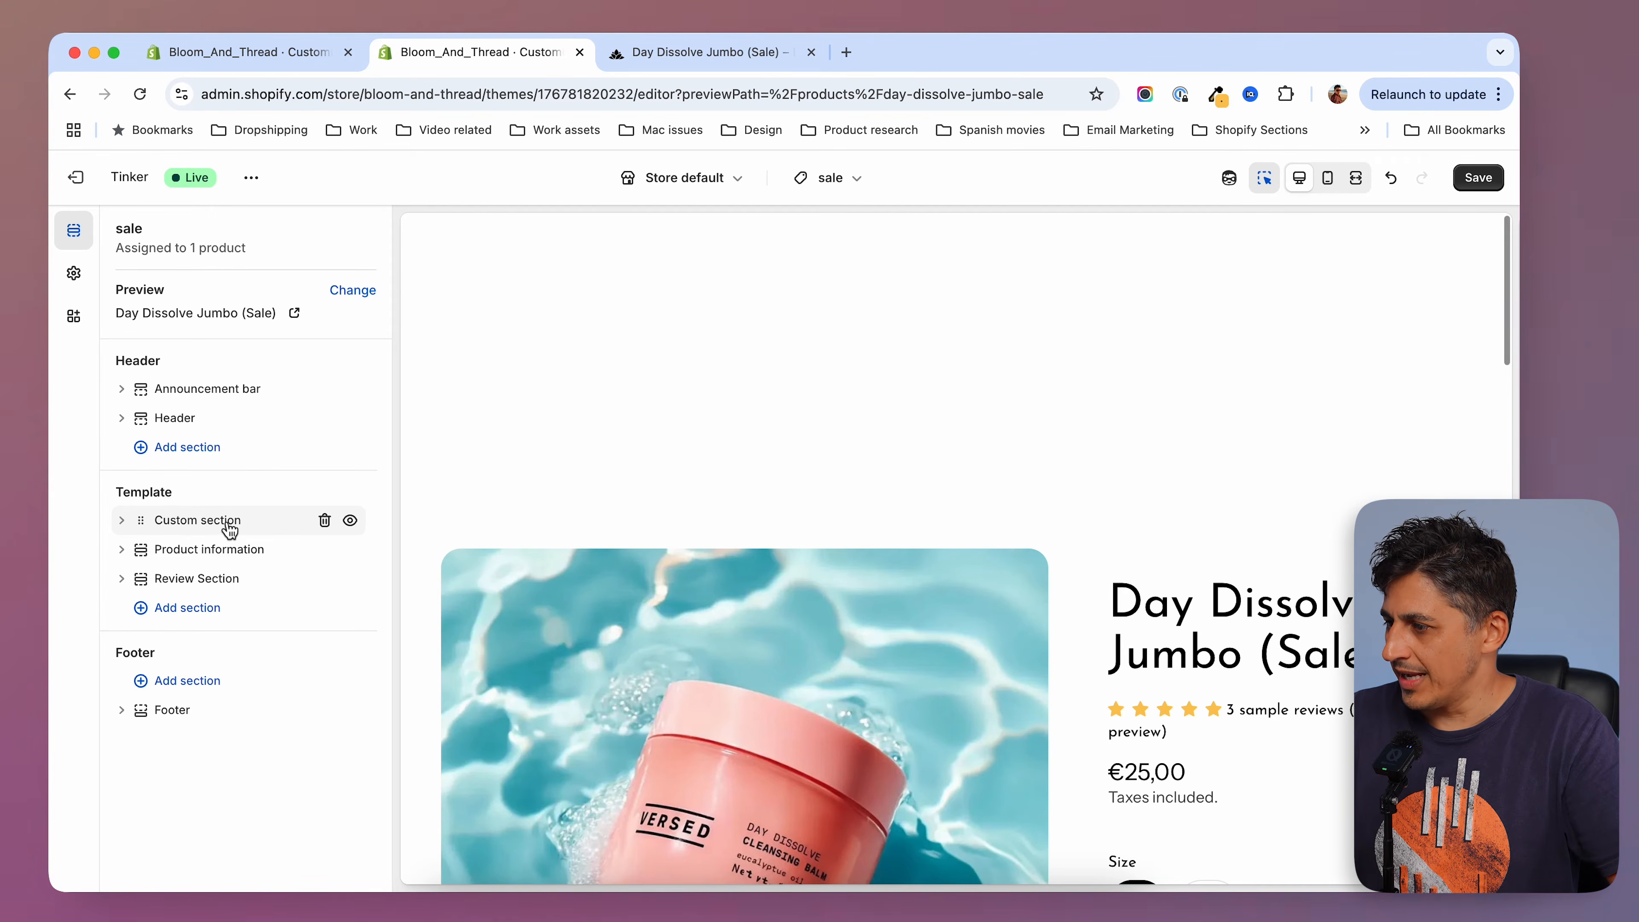
left_click(122, 523)
left_click(184, 553)
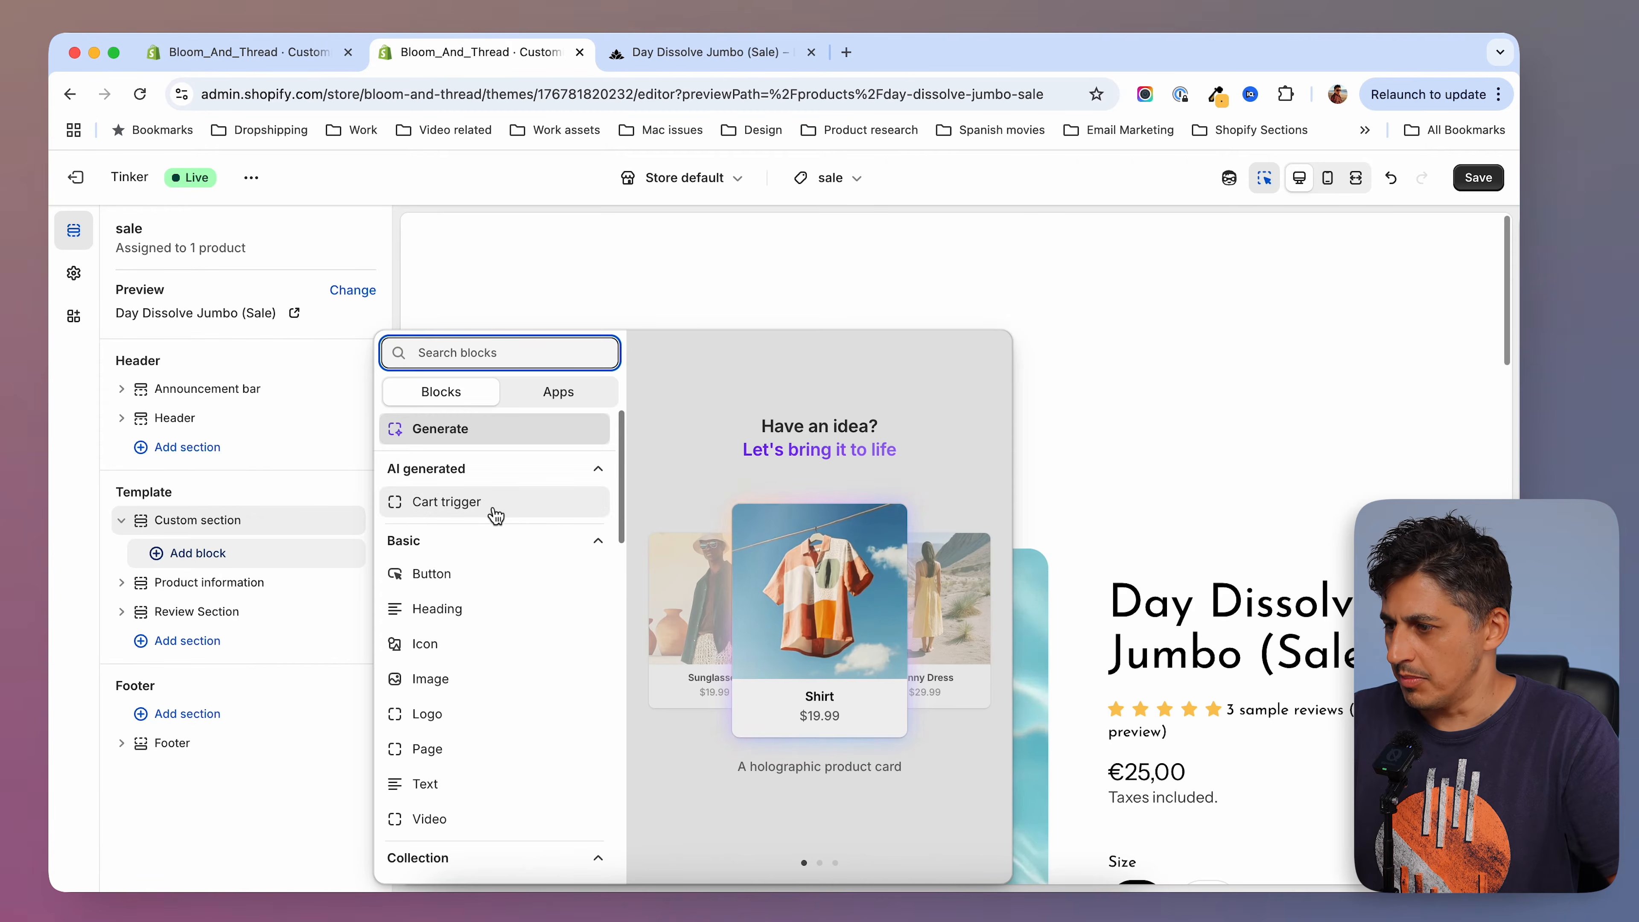
left_click(466, 576)
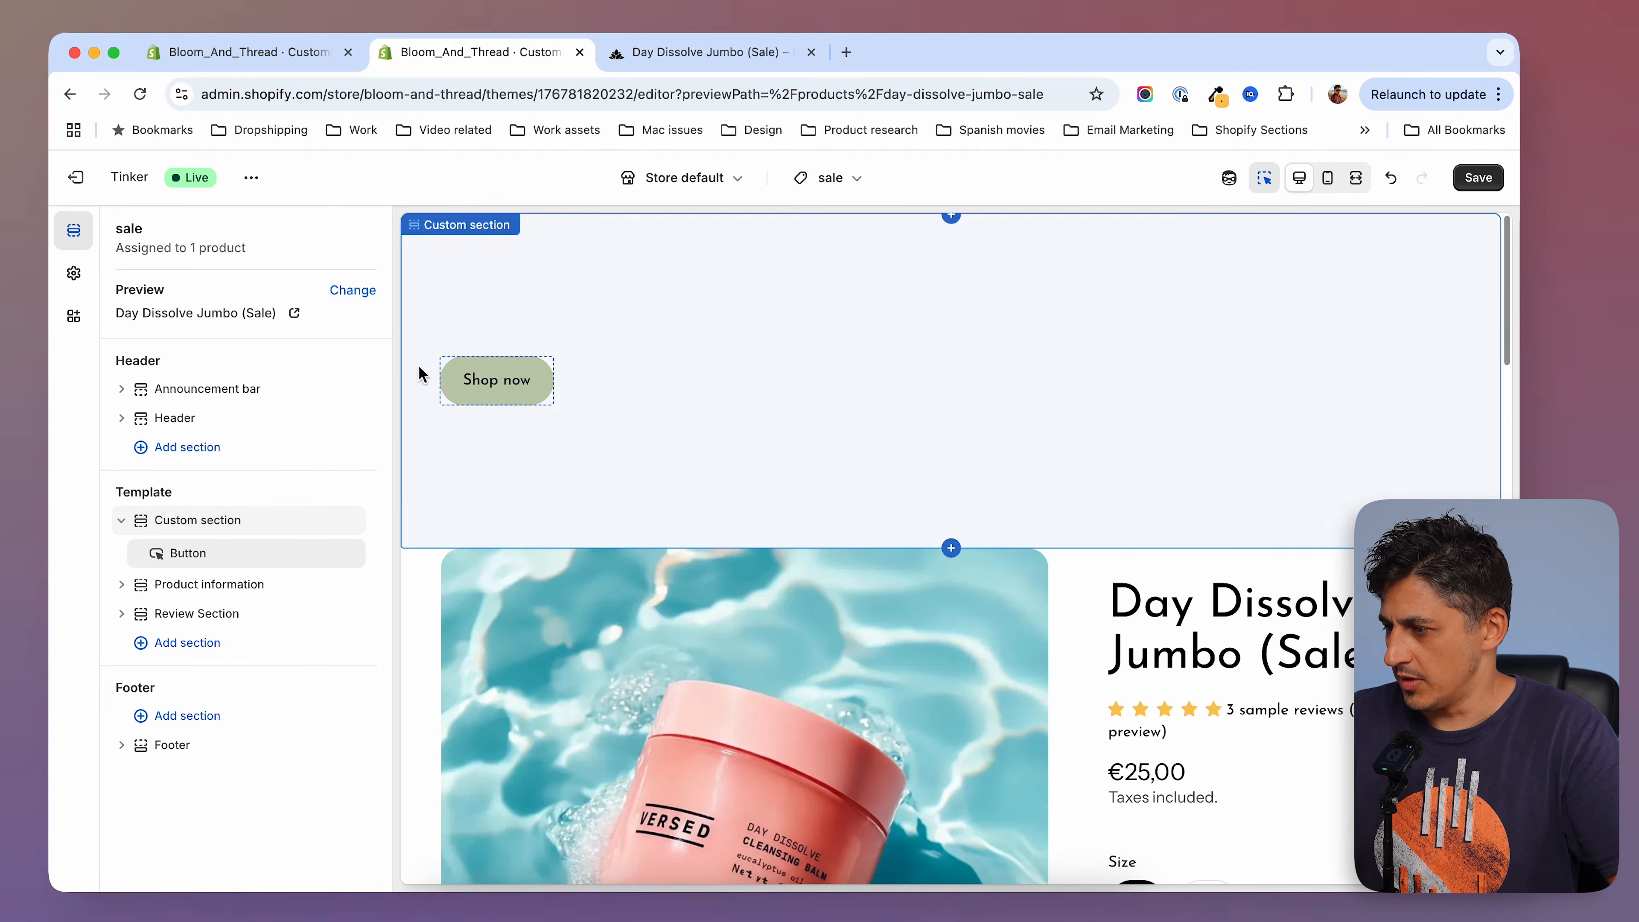
Set the custom section's height to Auto and its color scheme to Scheme 4.
left_click(216, 523)
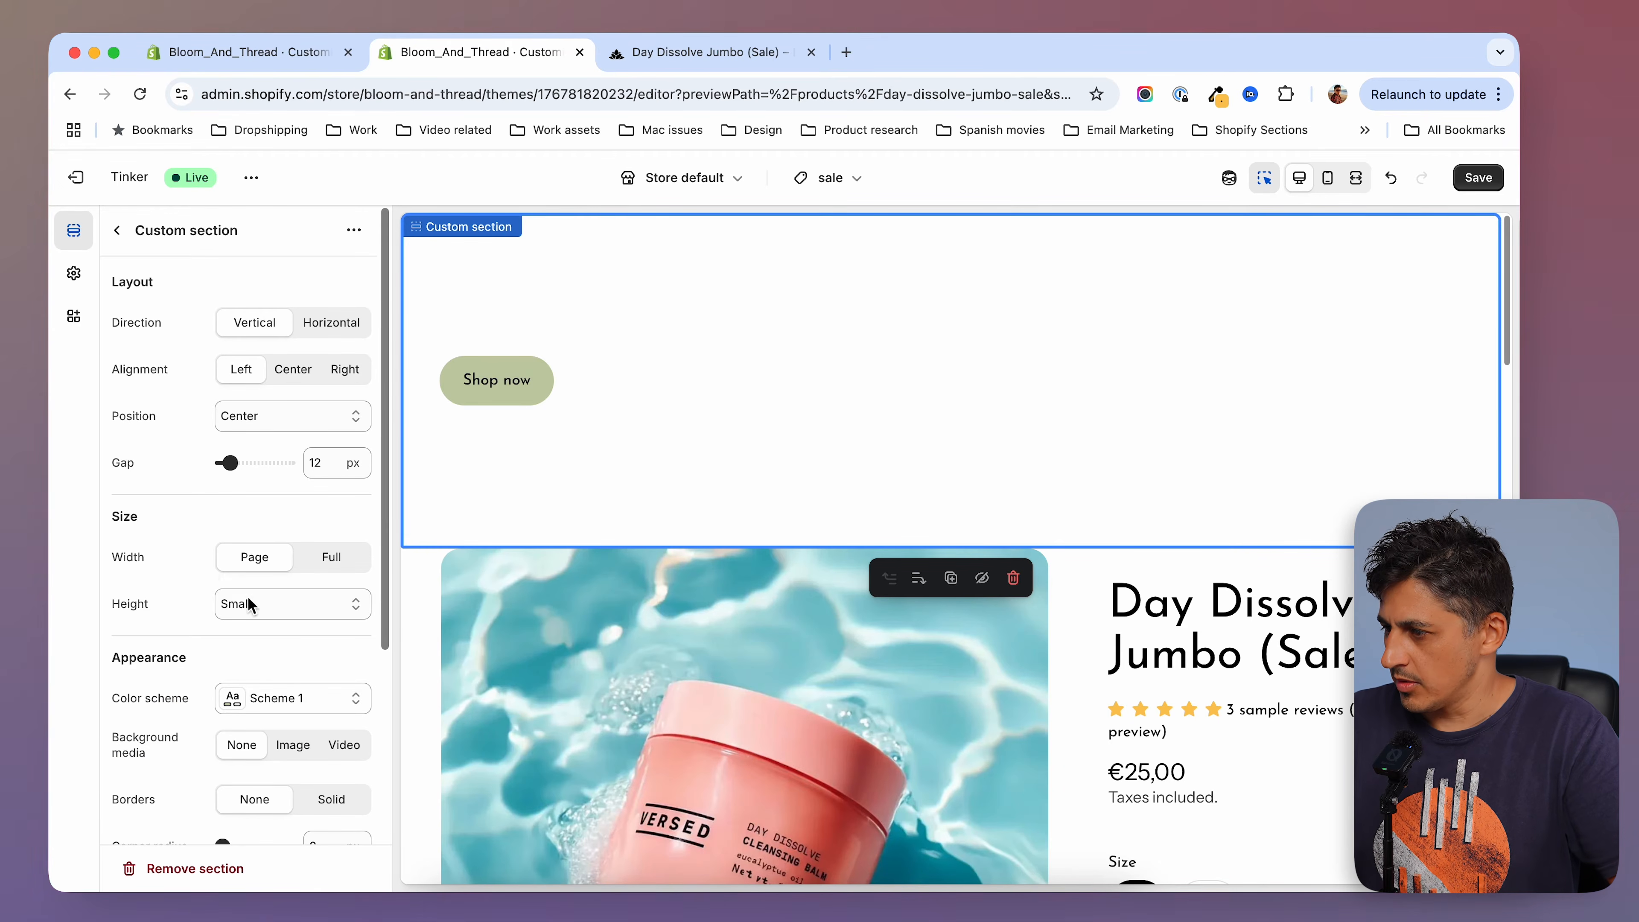
left_click(284, 606)
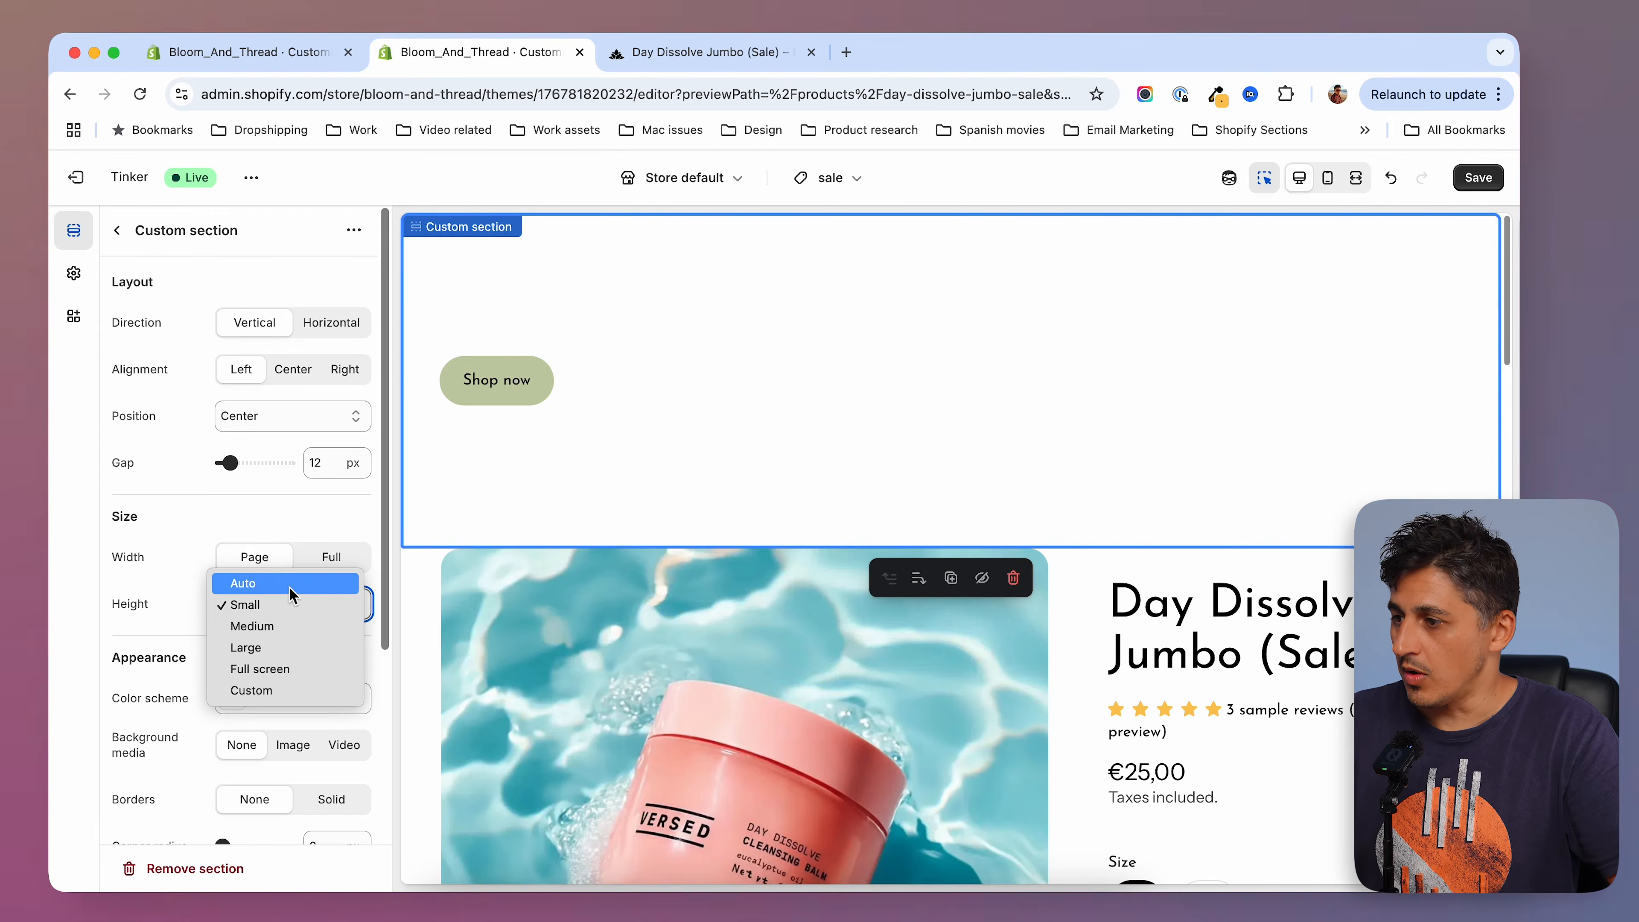
left_click(288, 585)
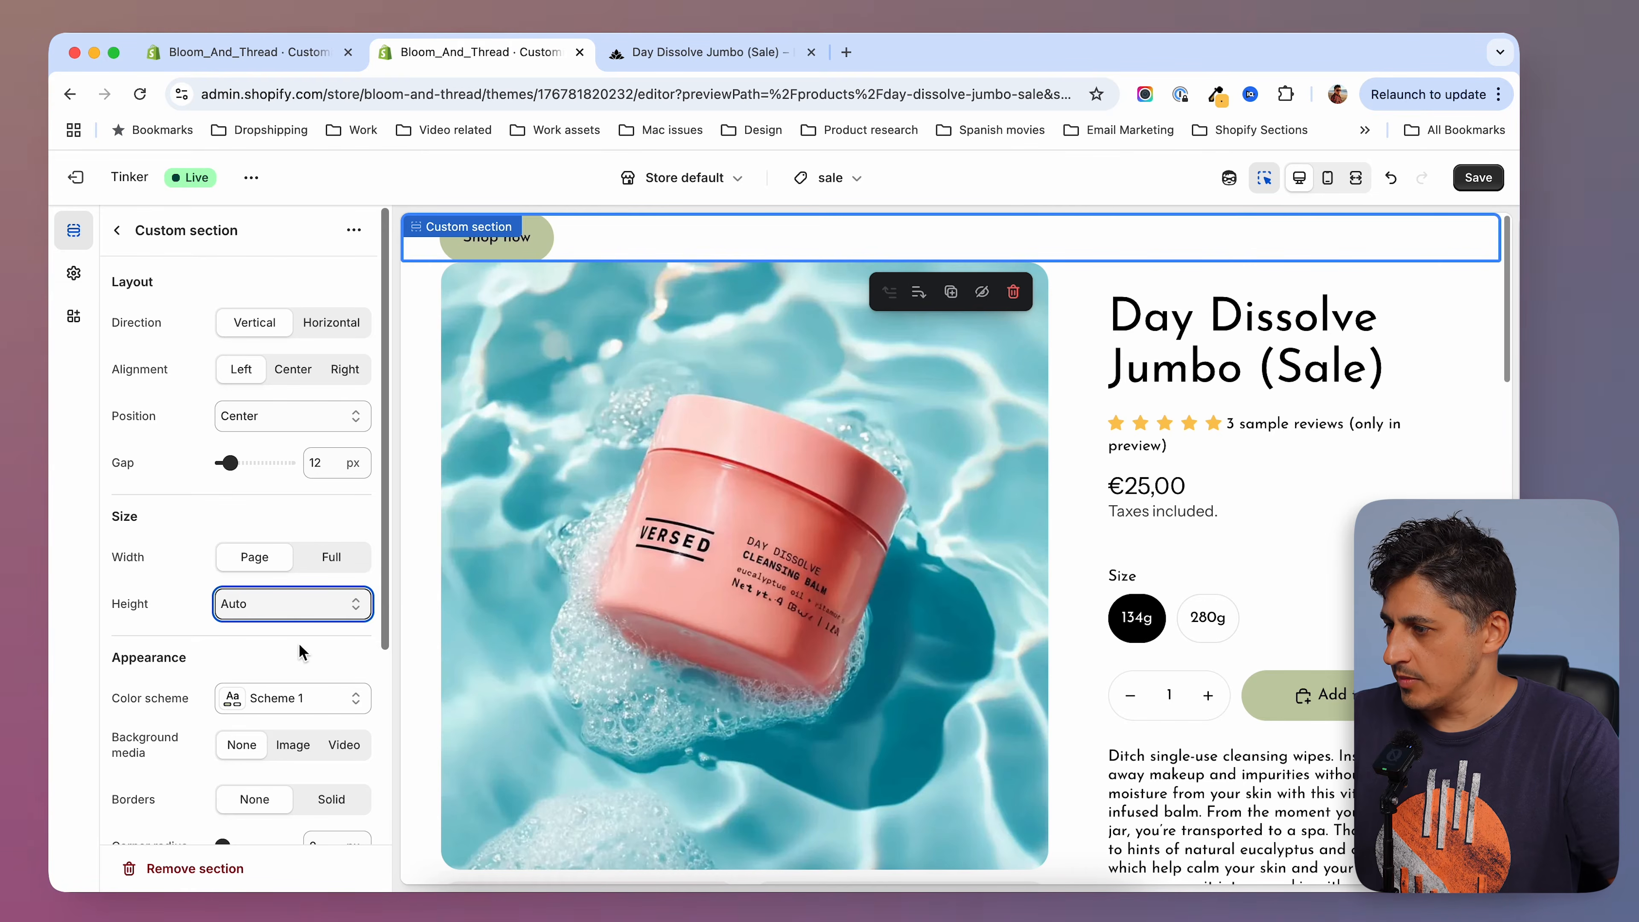
left_click(304, 698)
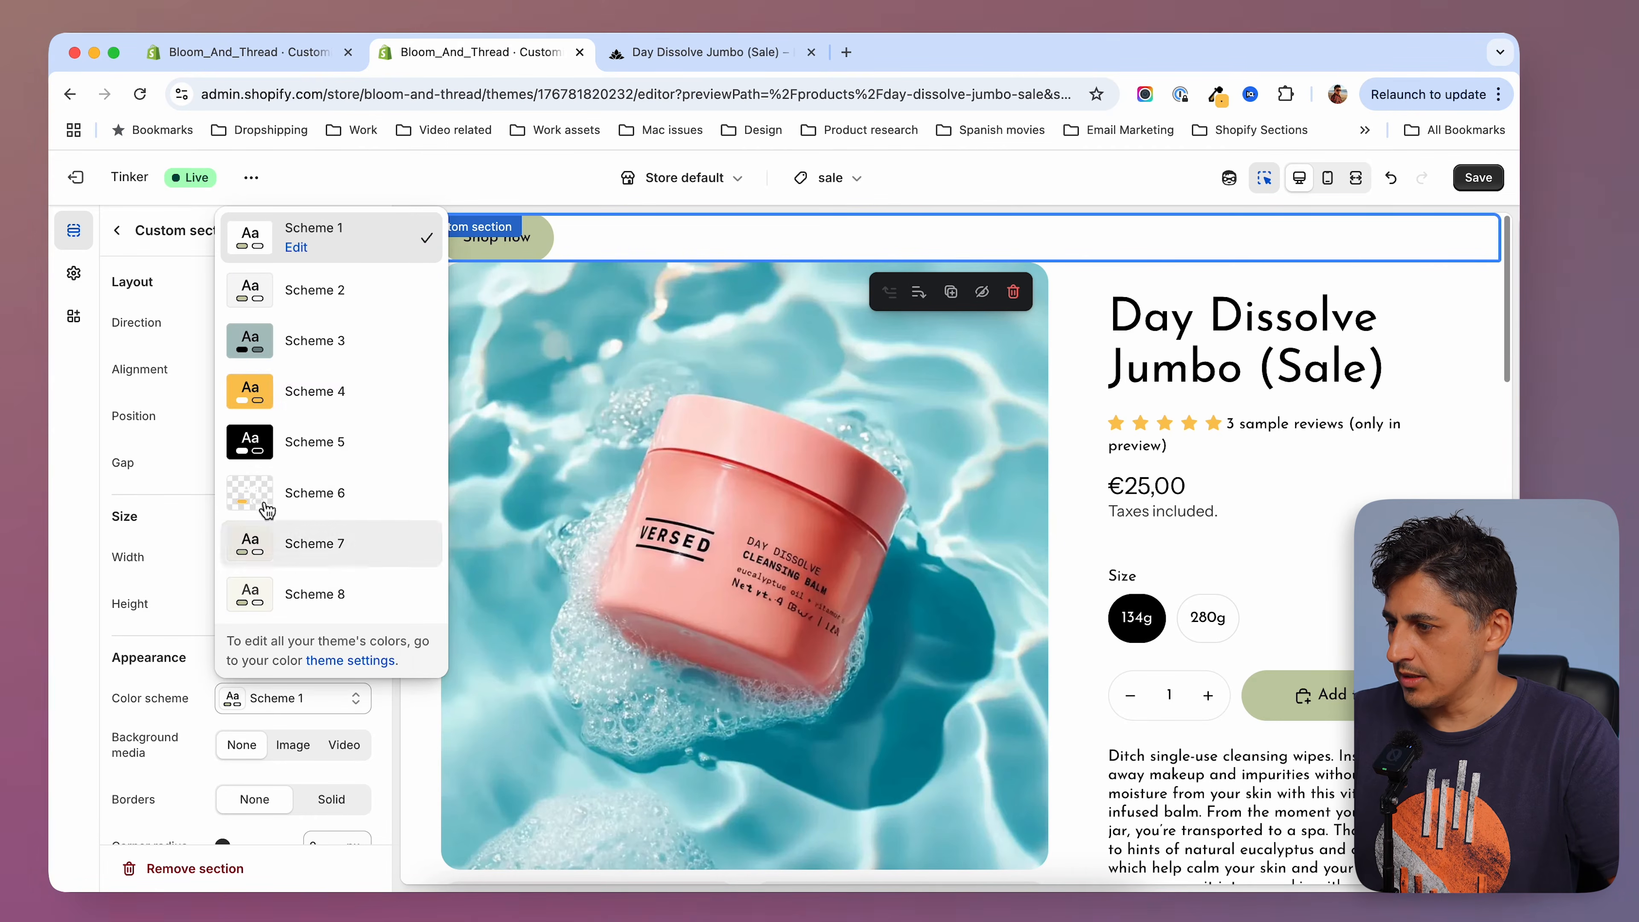
left_click(305, 397)
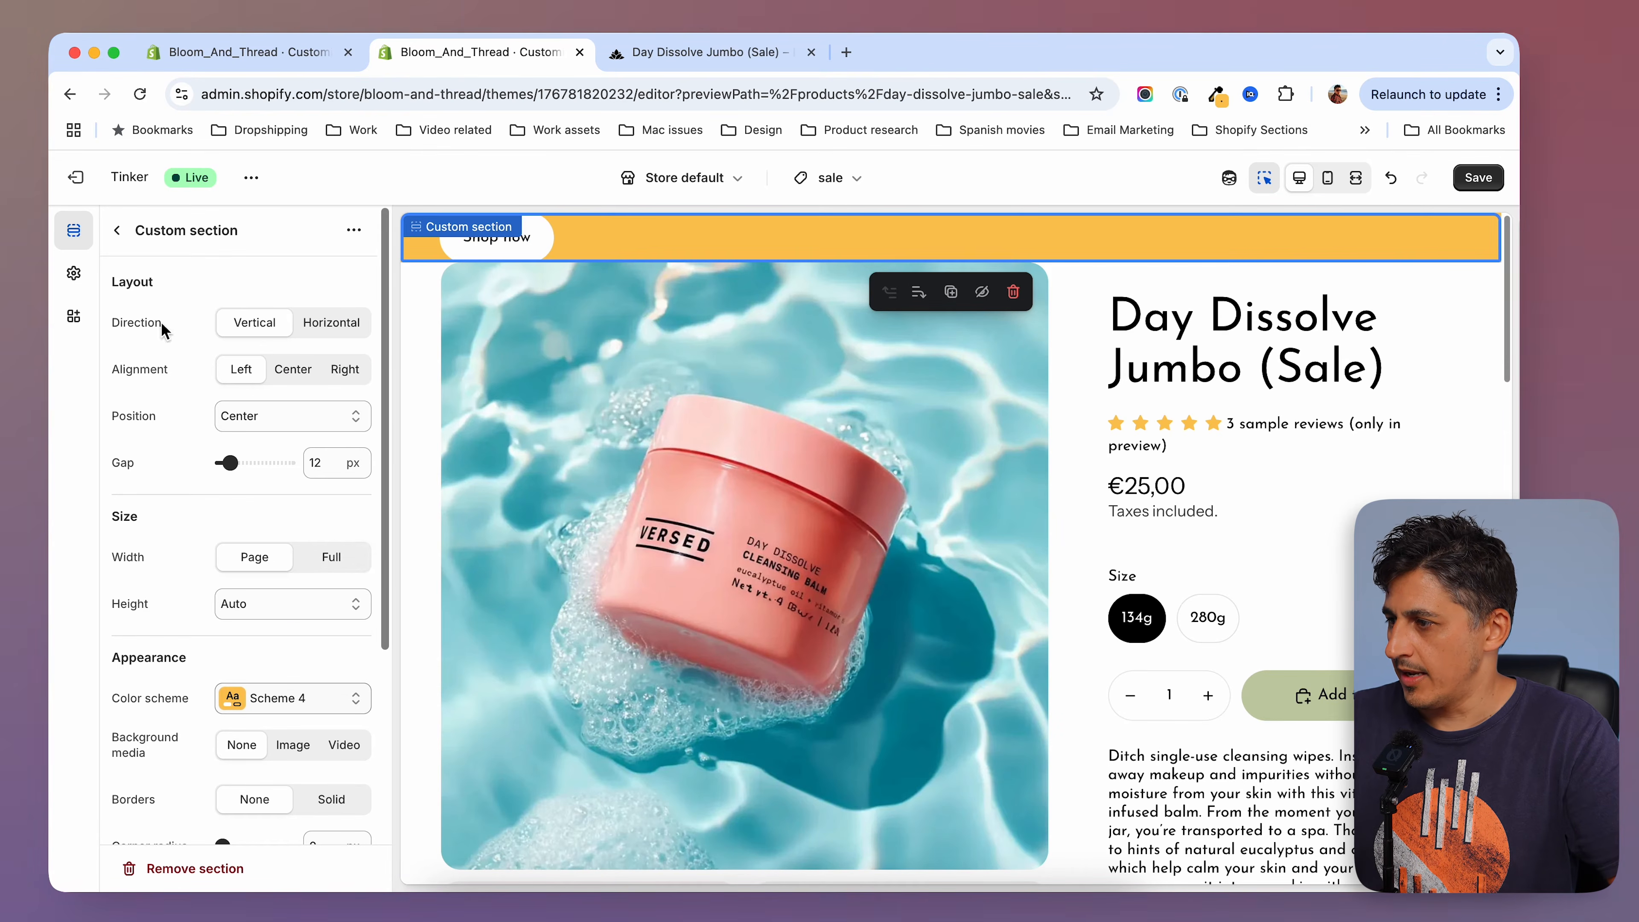
Set the custom section's button style to Secondary and its label to "Back to site".
left_click(117, 229)
left_click(197, 554)
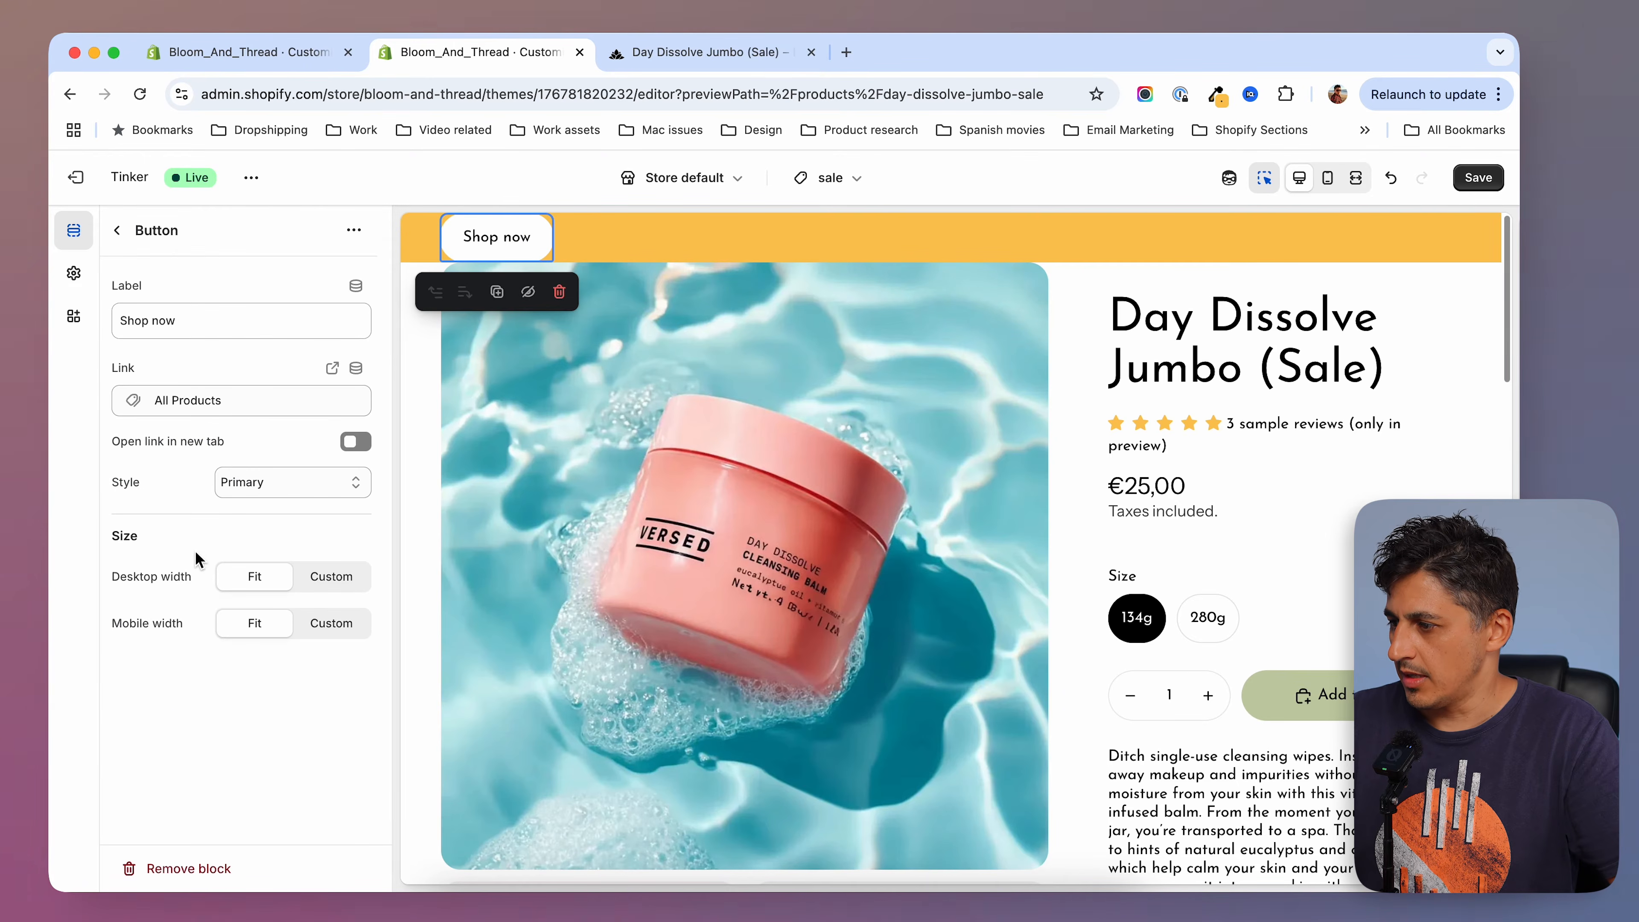
left_click(282, 482)
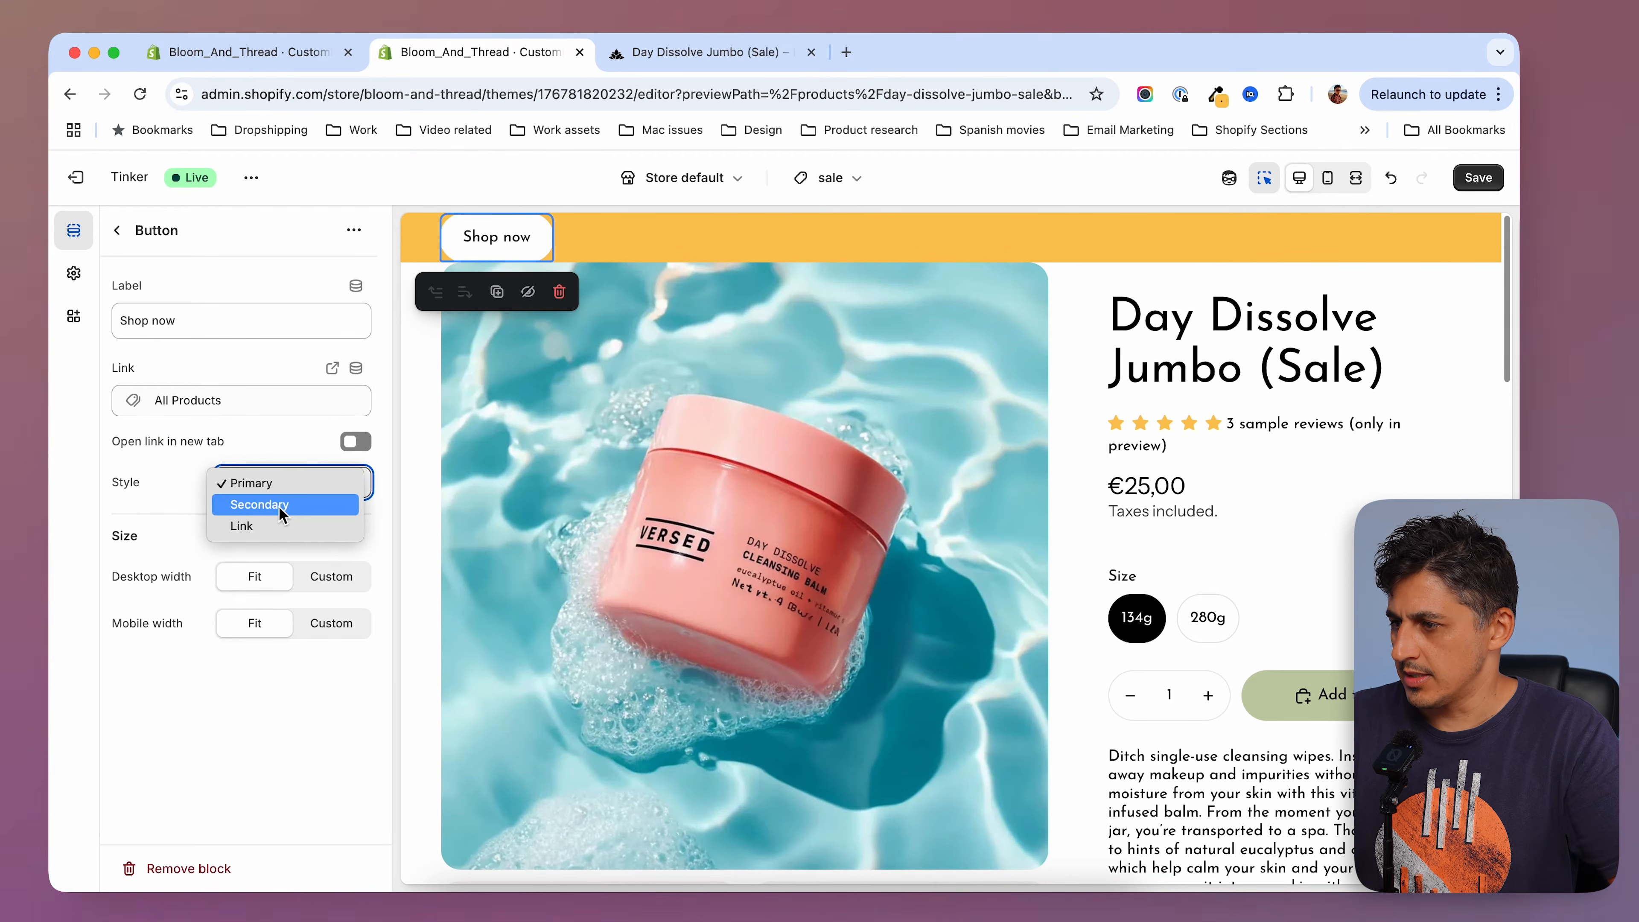
left_click(282, 510)
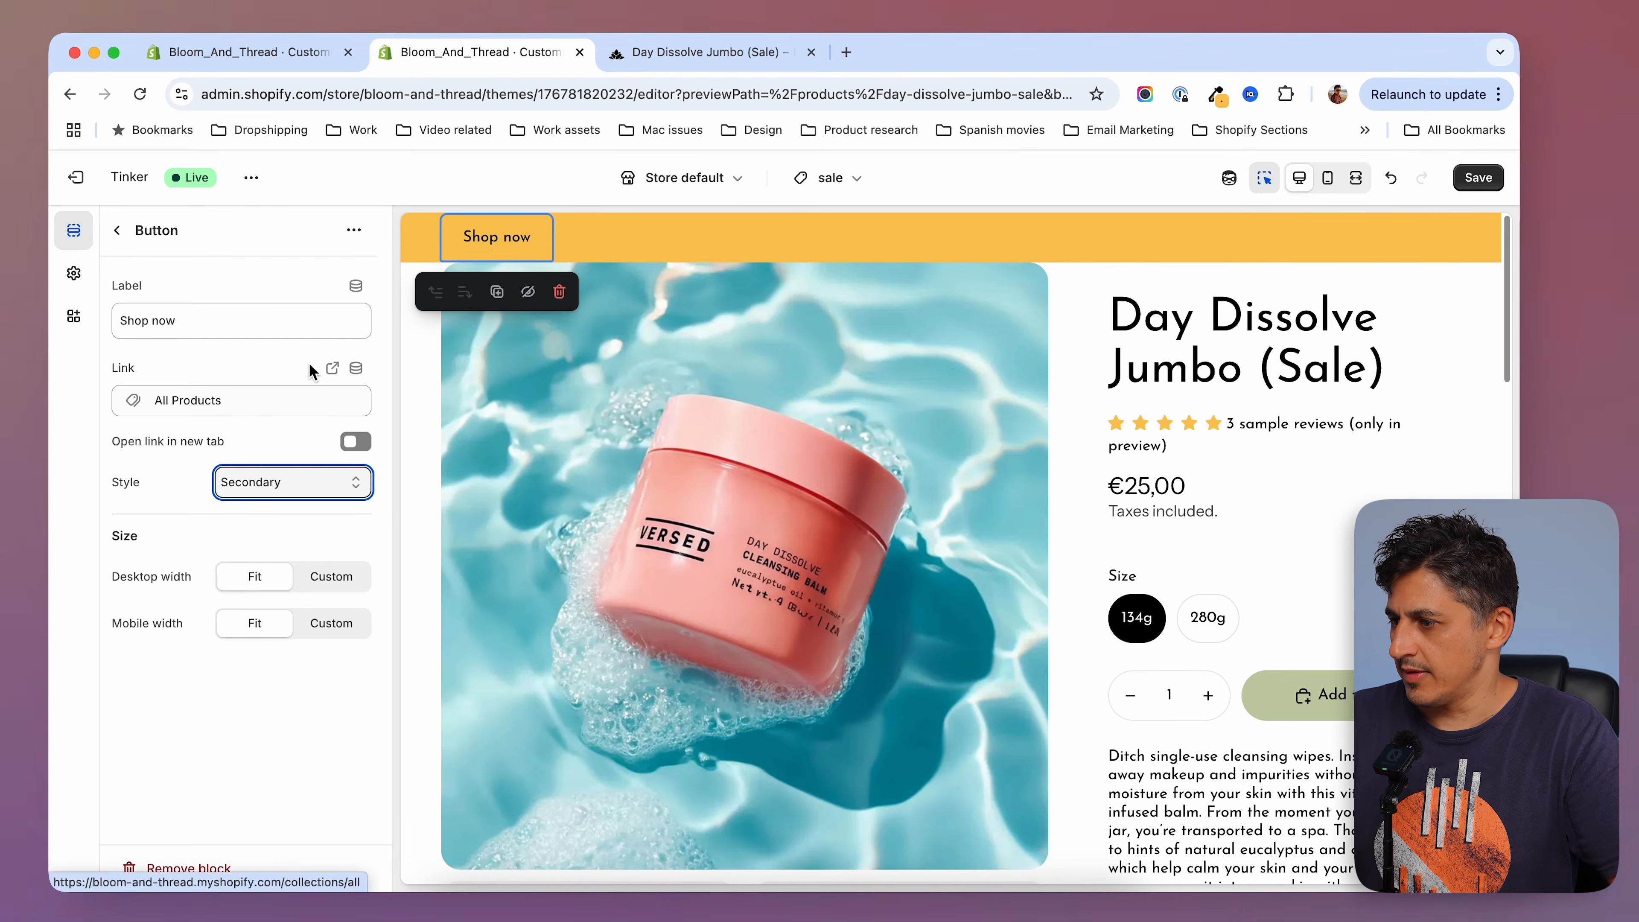
triple_click(169, 320)
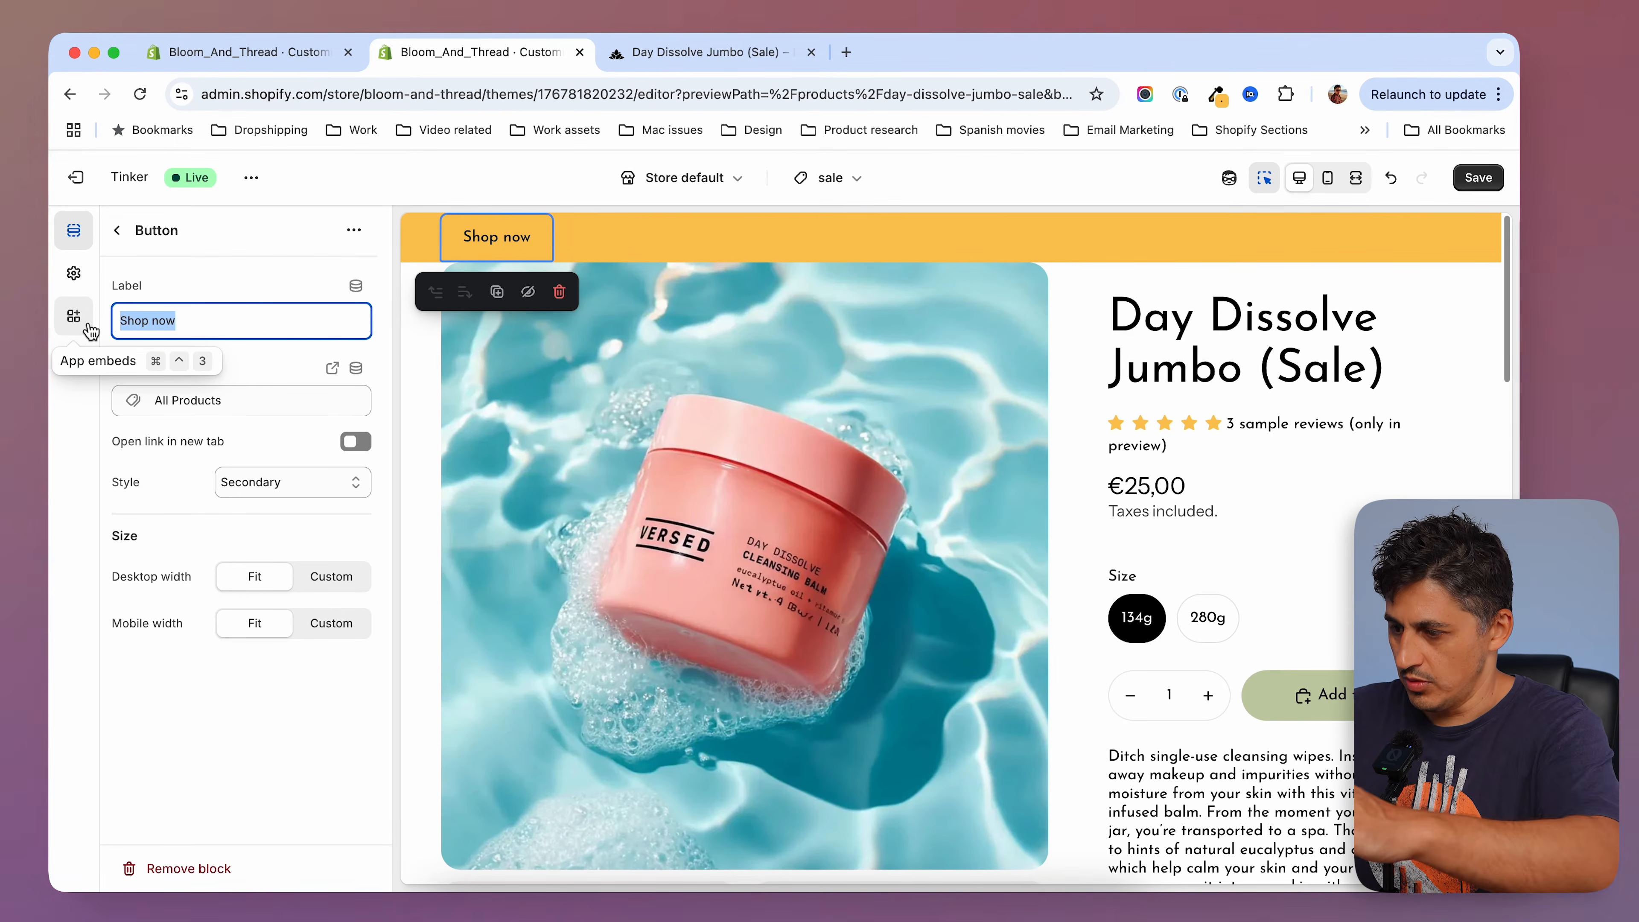
type("Back to site")
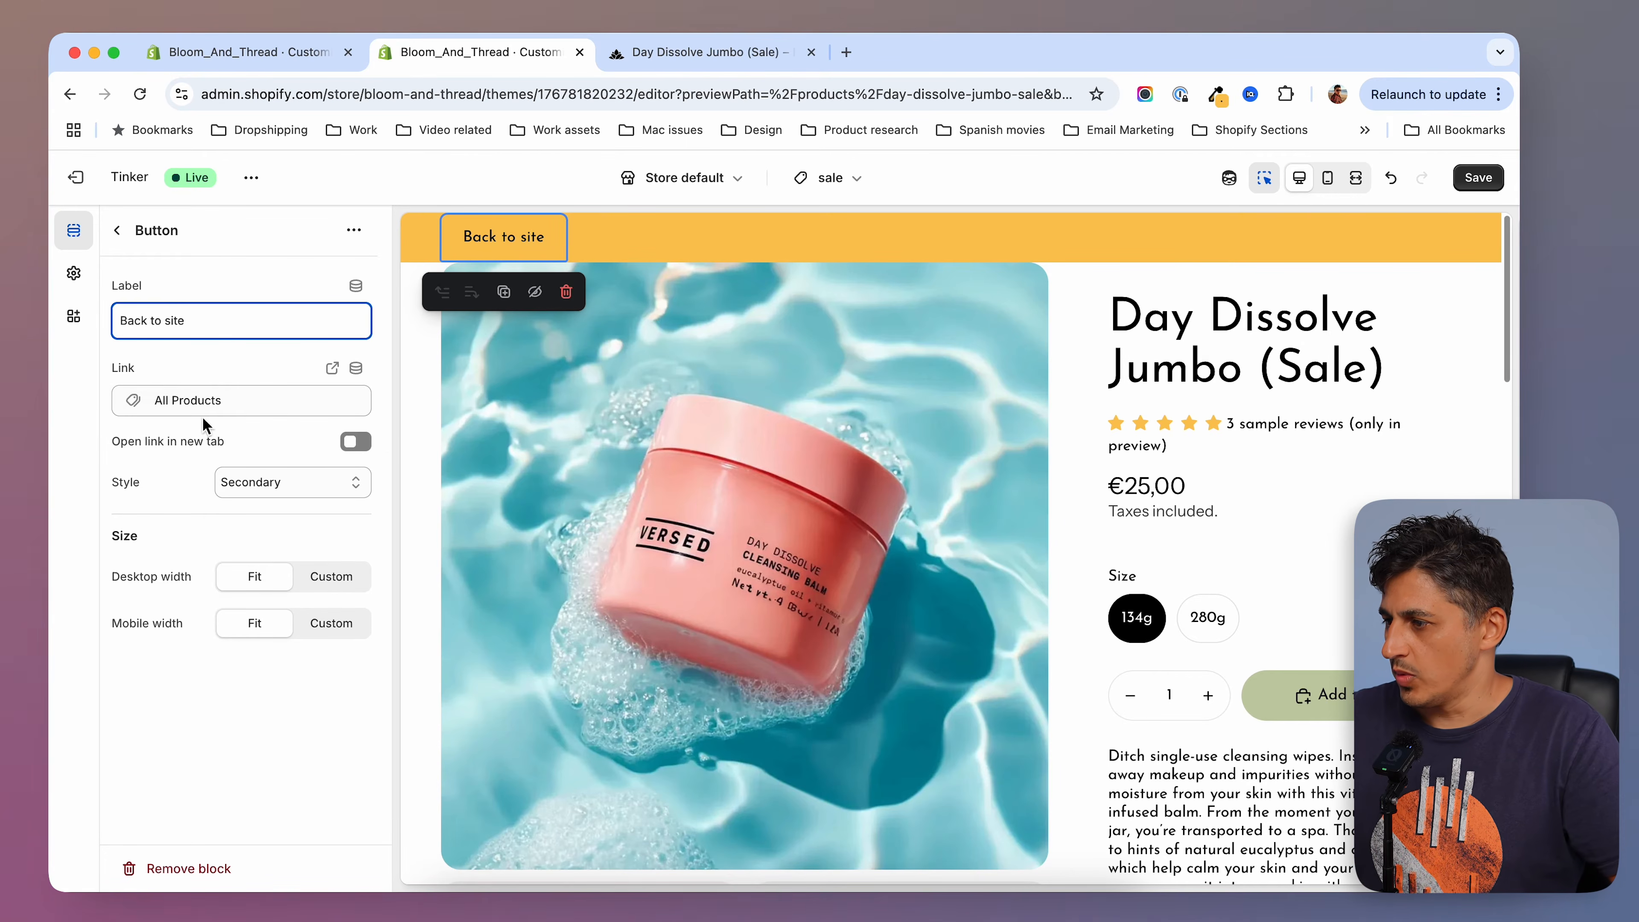
Link the "Back to site" button to "/", make it open in a new tab, and save the template.
left_click(243, 400)
key("Escape")
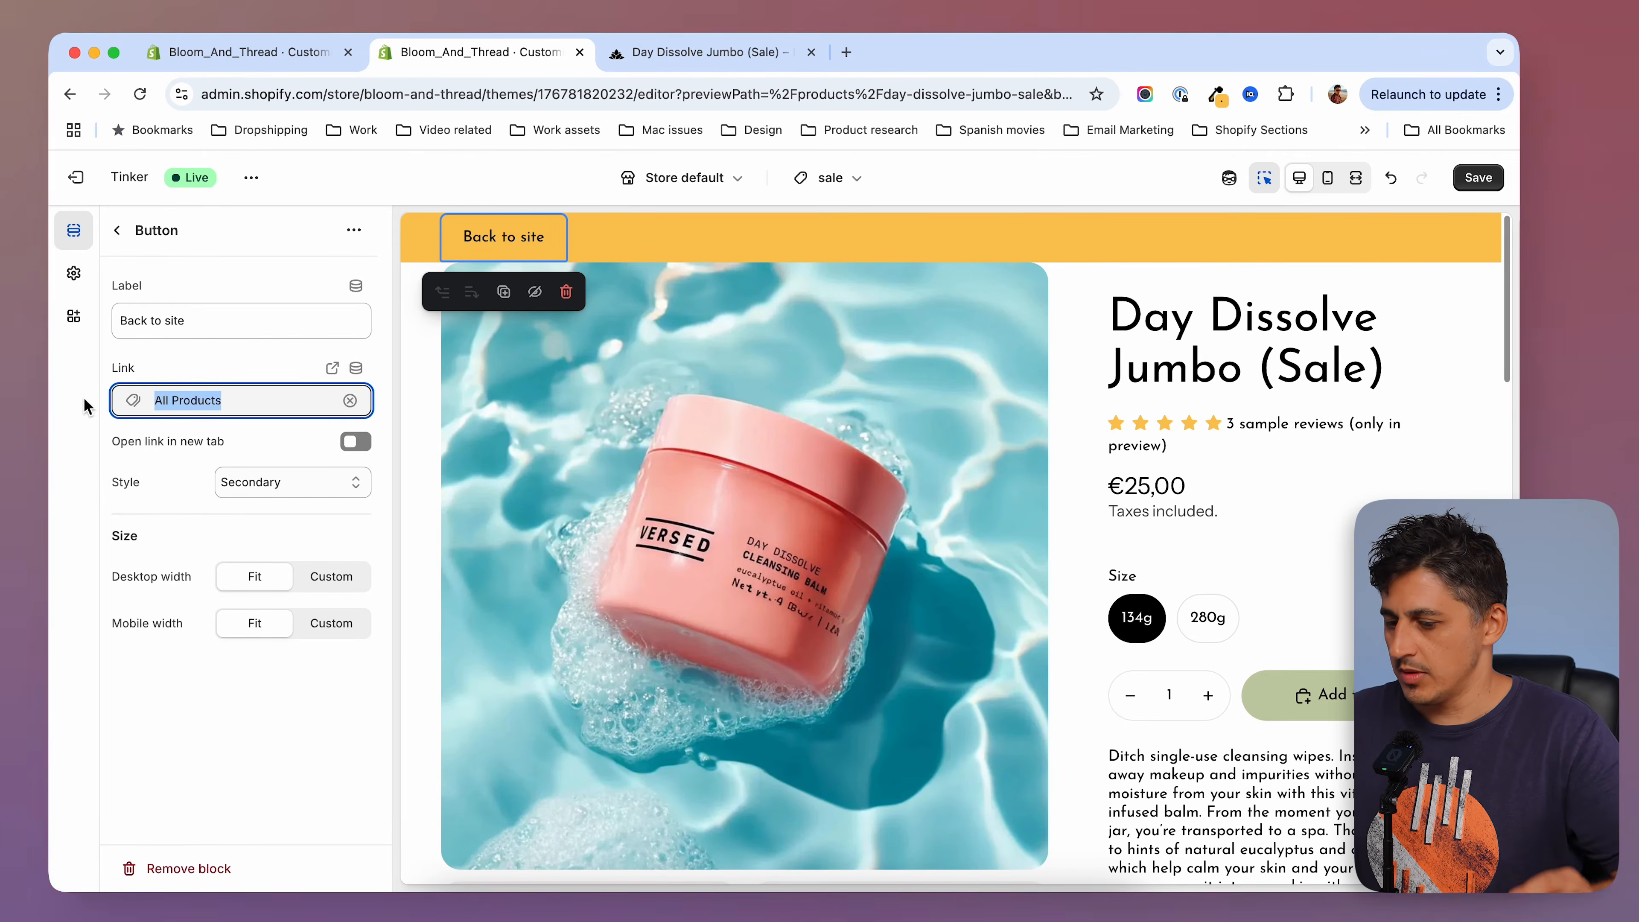
type("/")
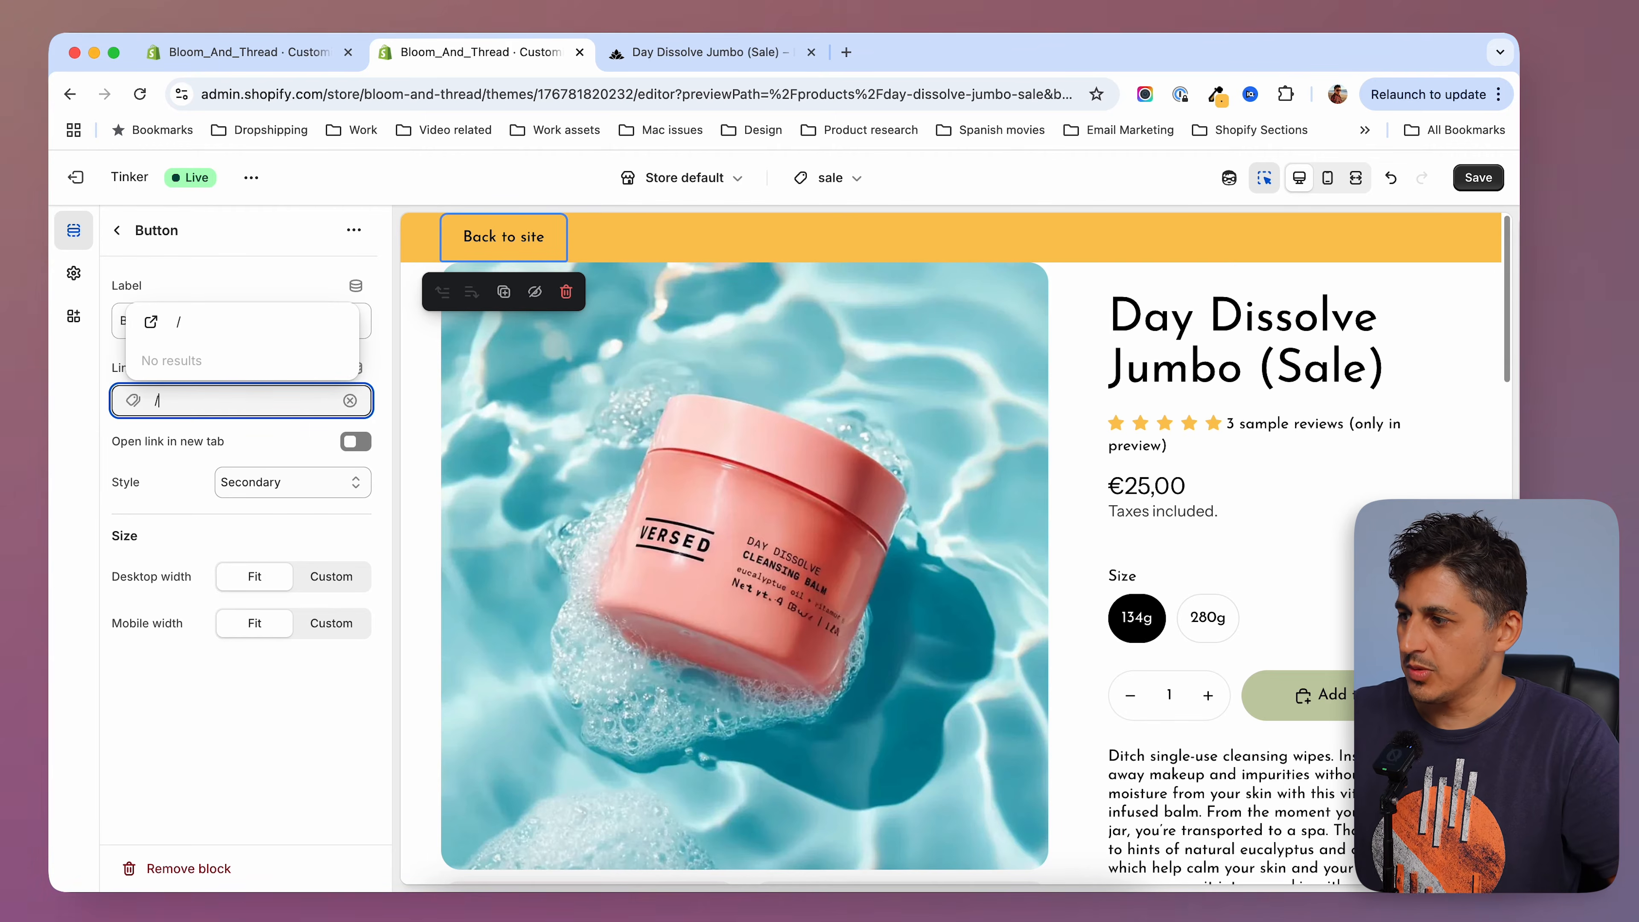
left_click(199, 322)
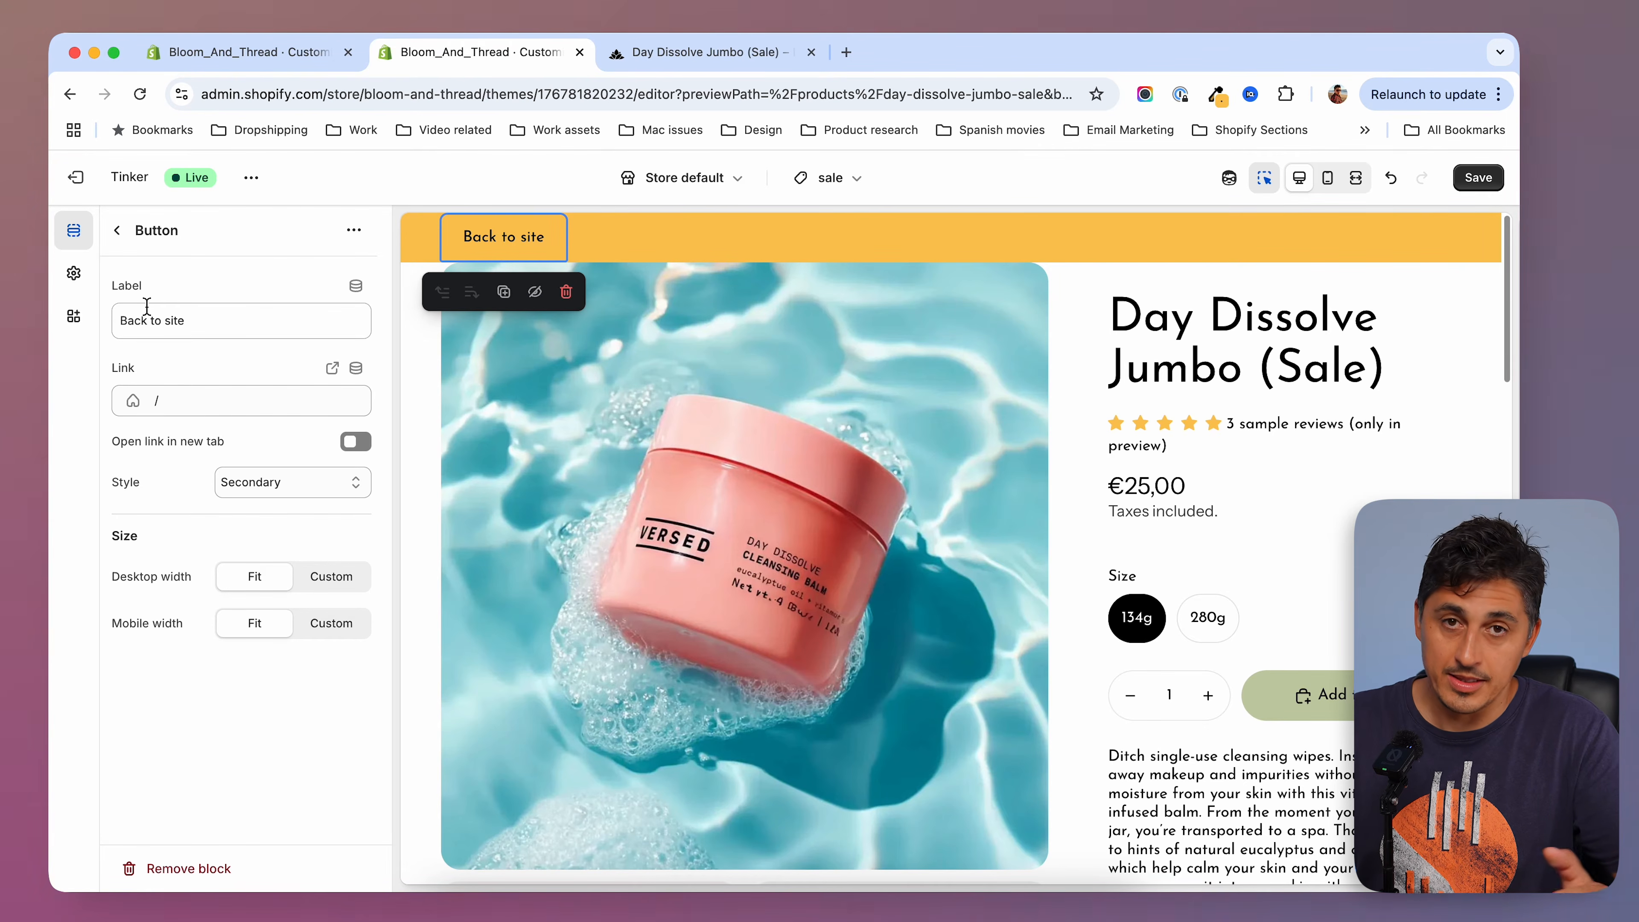
left_click(355, 441)
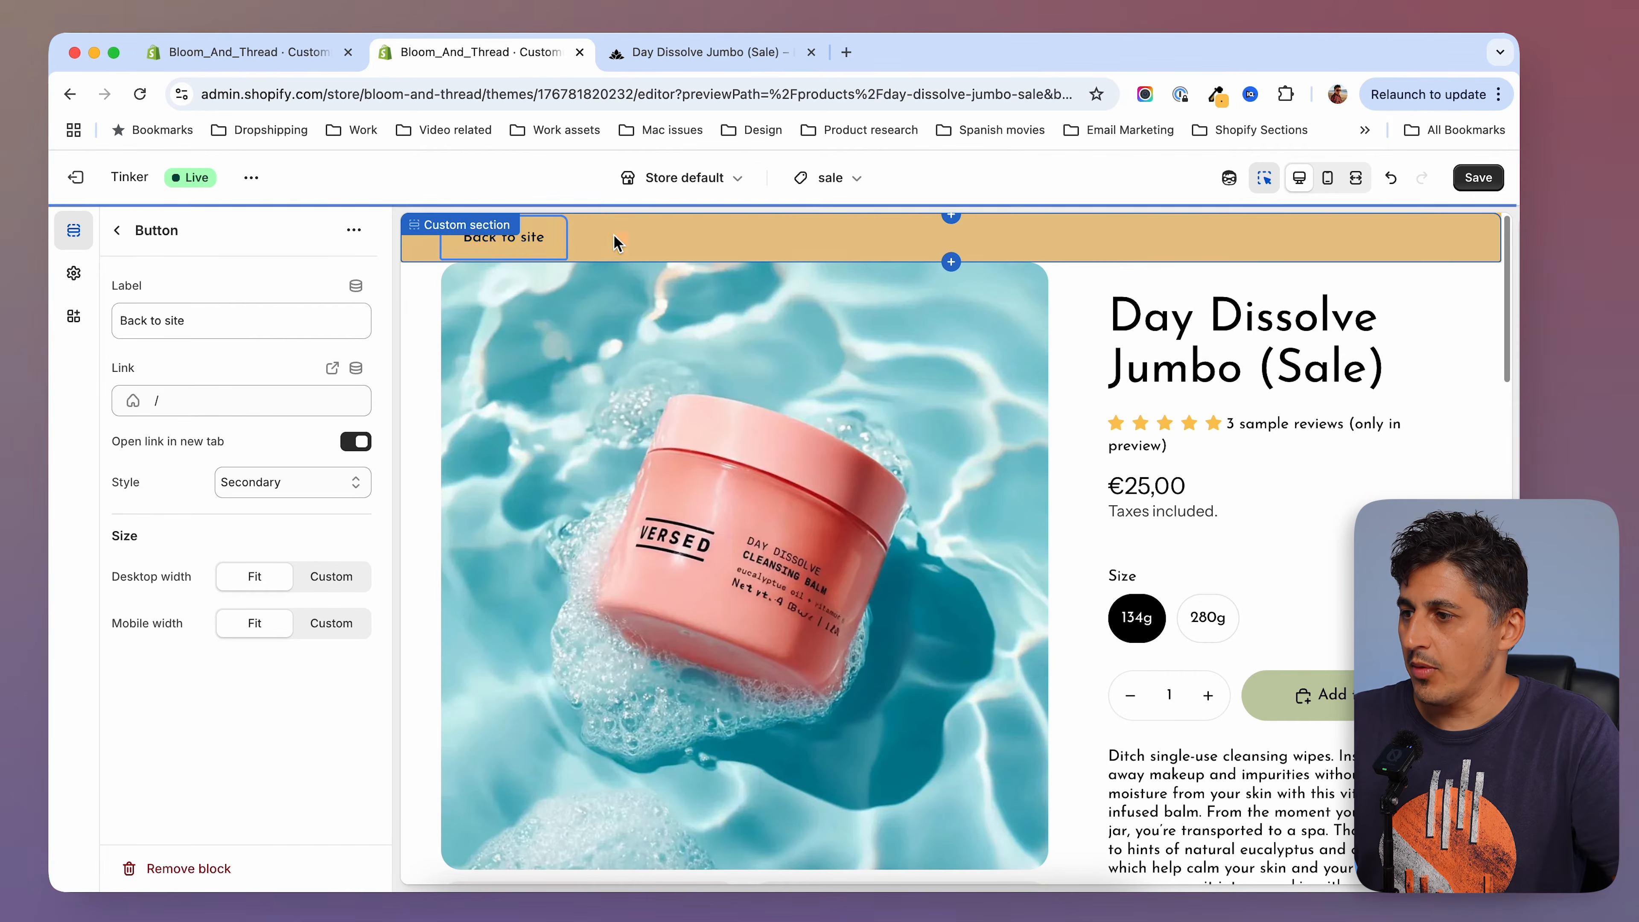
left_click(1478, 178)
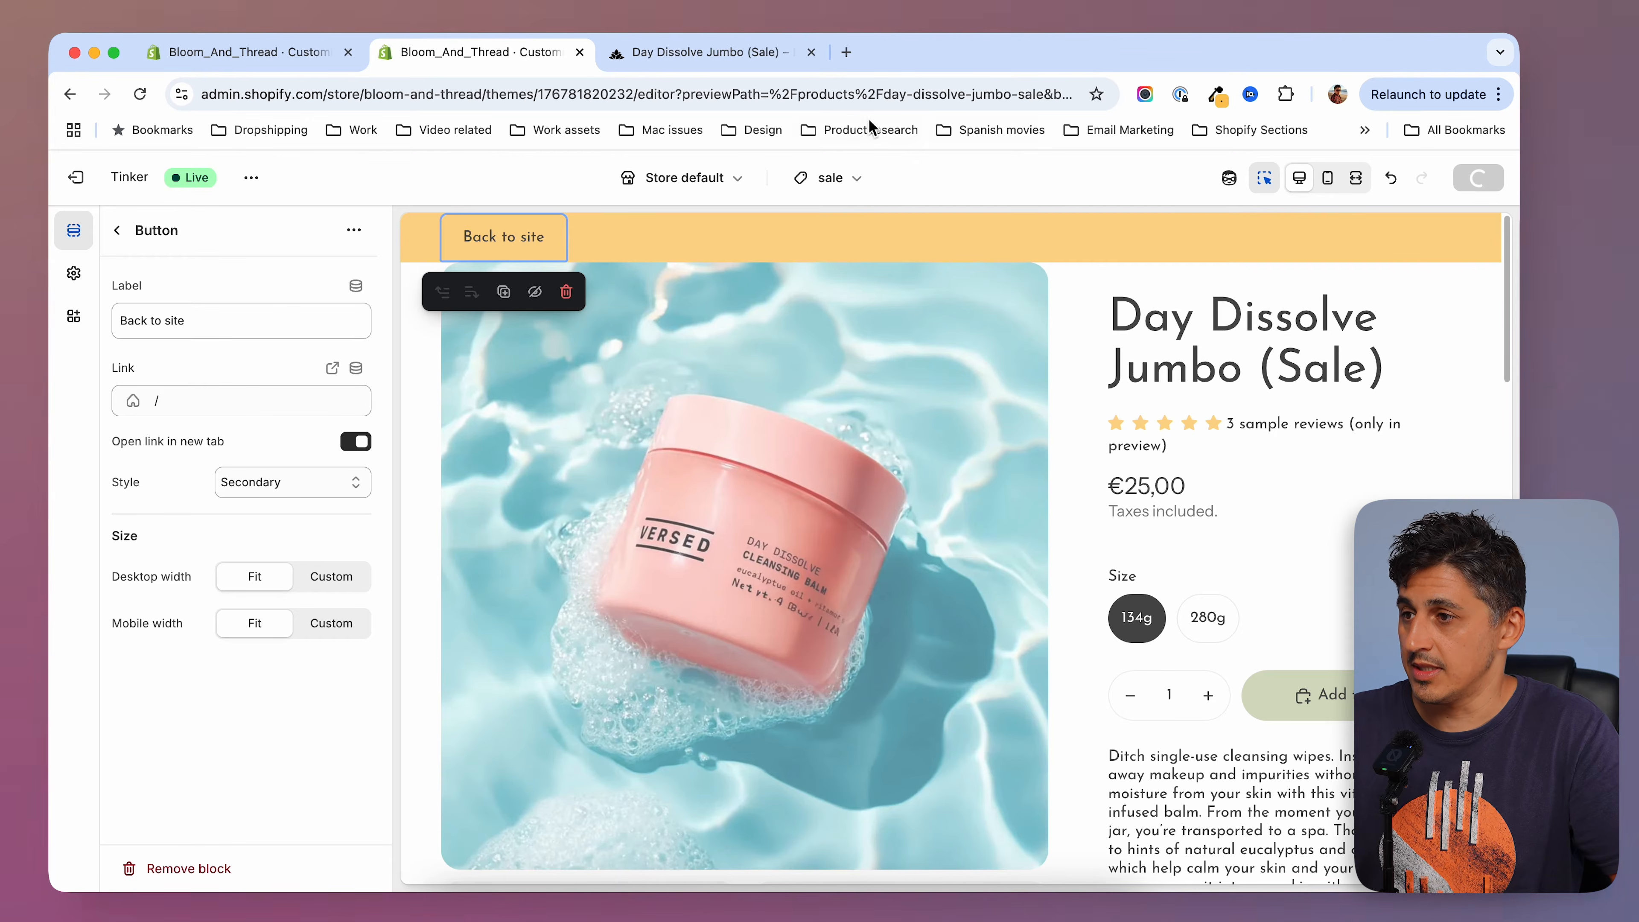
Reload the product preview page, test the "Back to site" link, and close the page it opens.
left_click(709, 51)
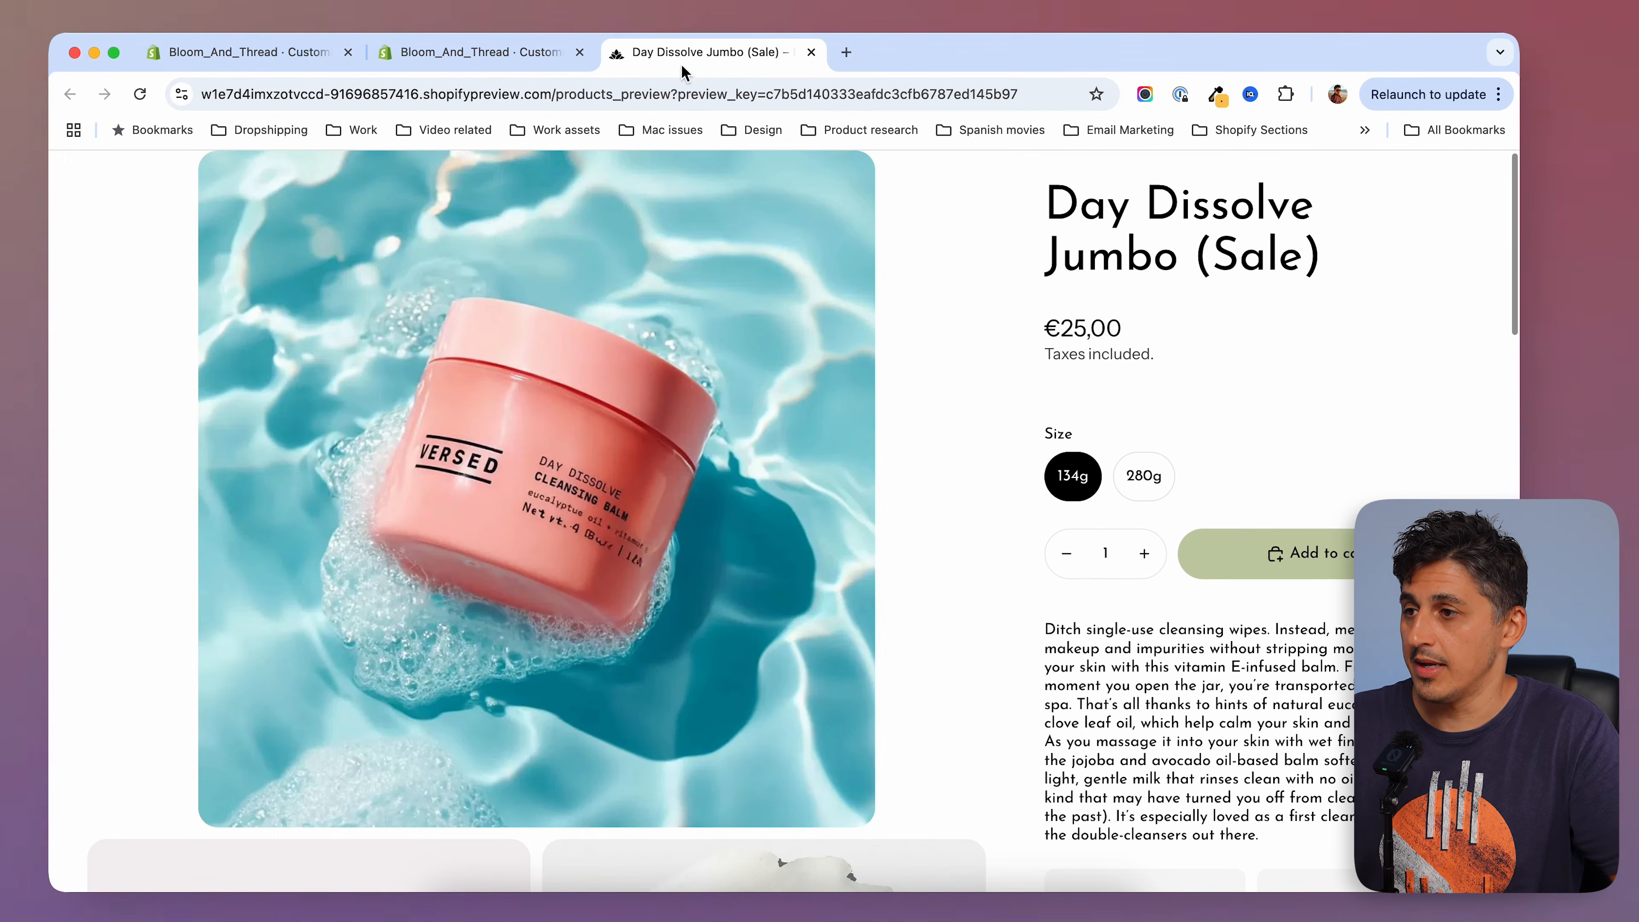
left_click(140, 94)
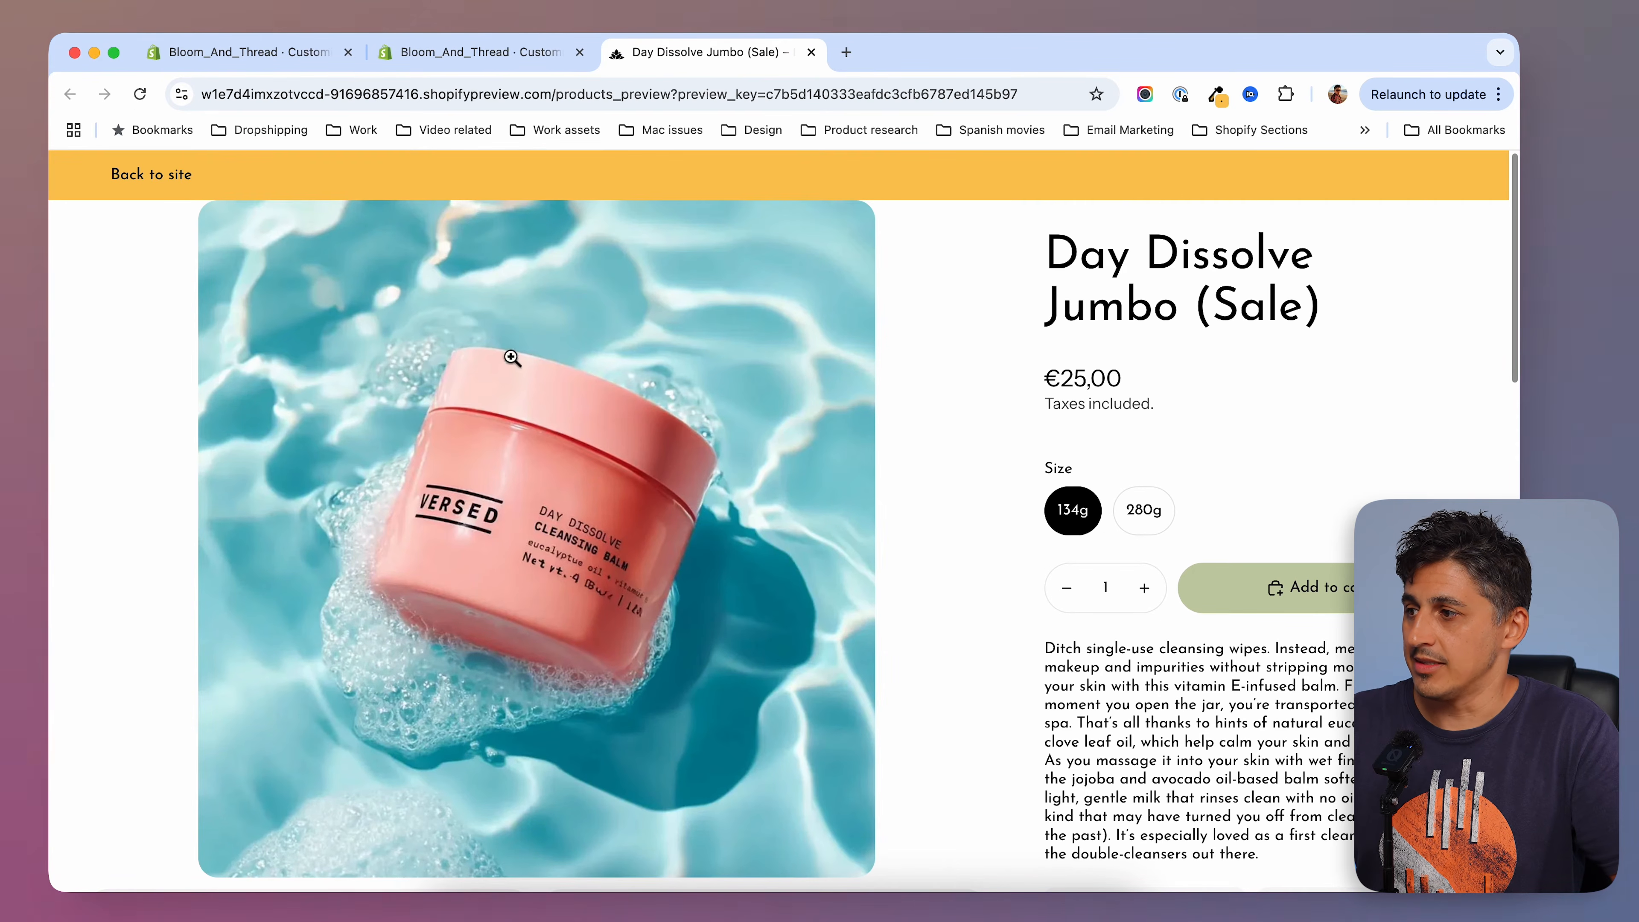
scroll(238, 220, "down", 1)
scroll(170, 287, "up", 1)
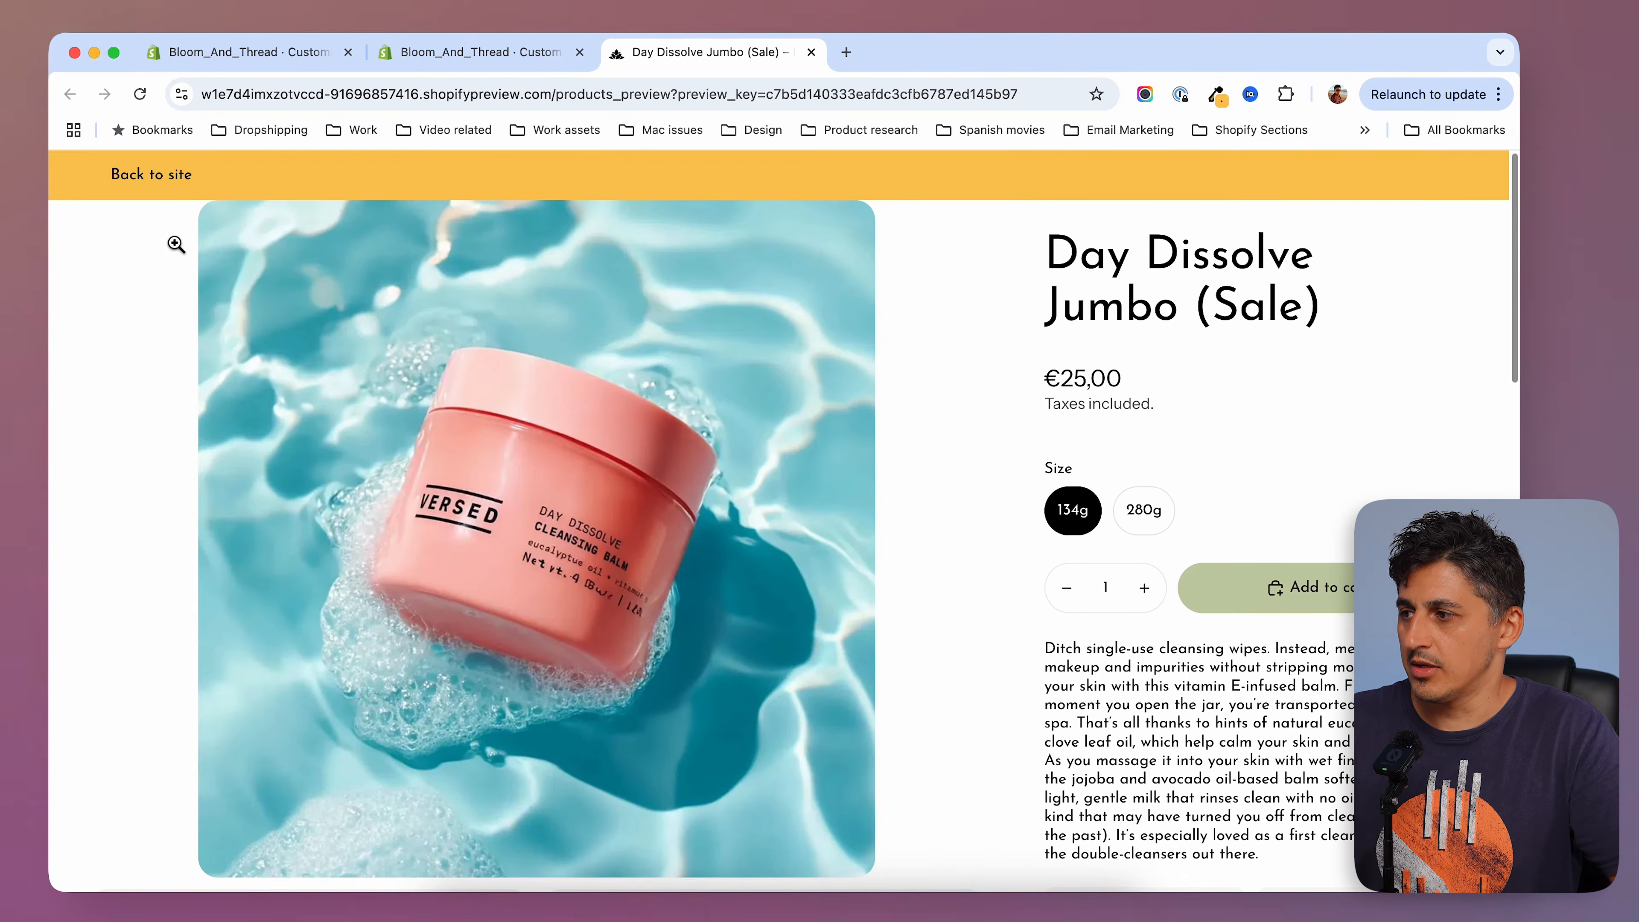
left_click(172, 178)
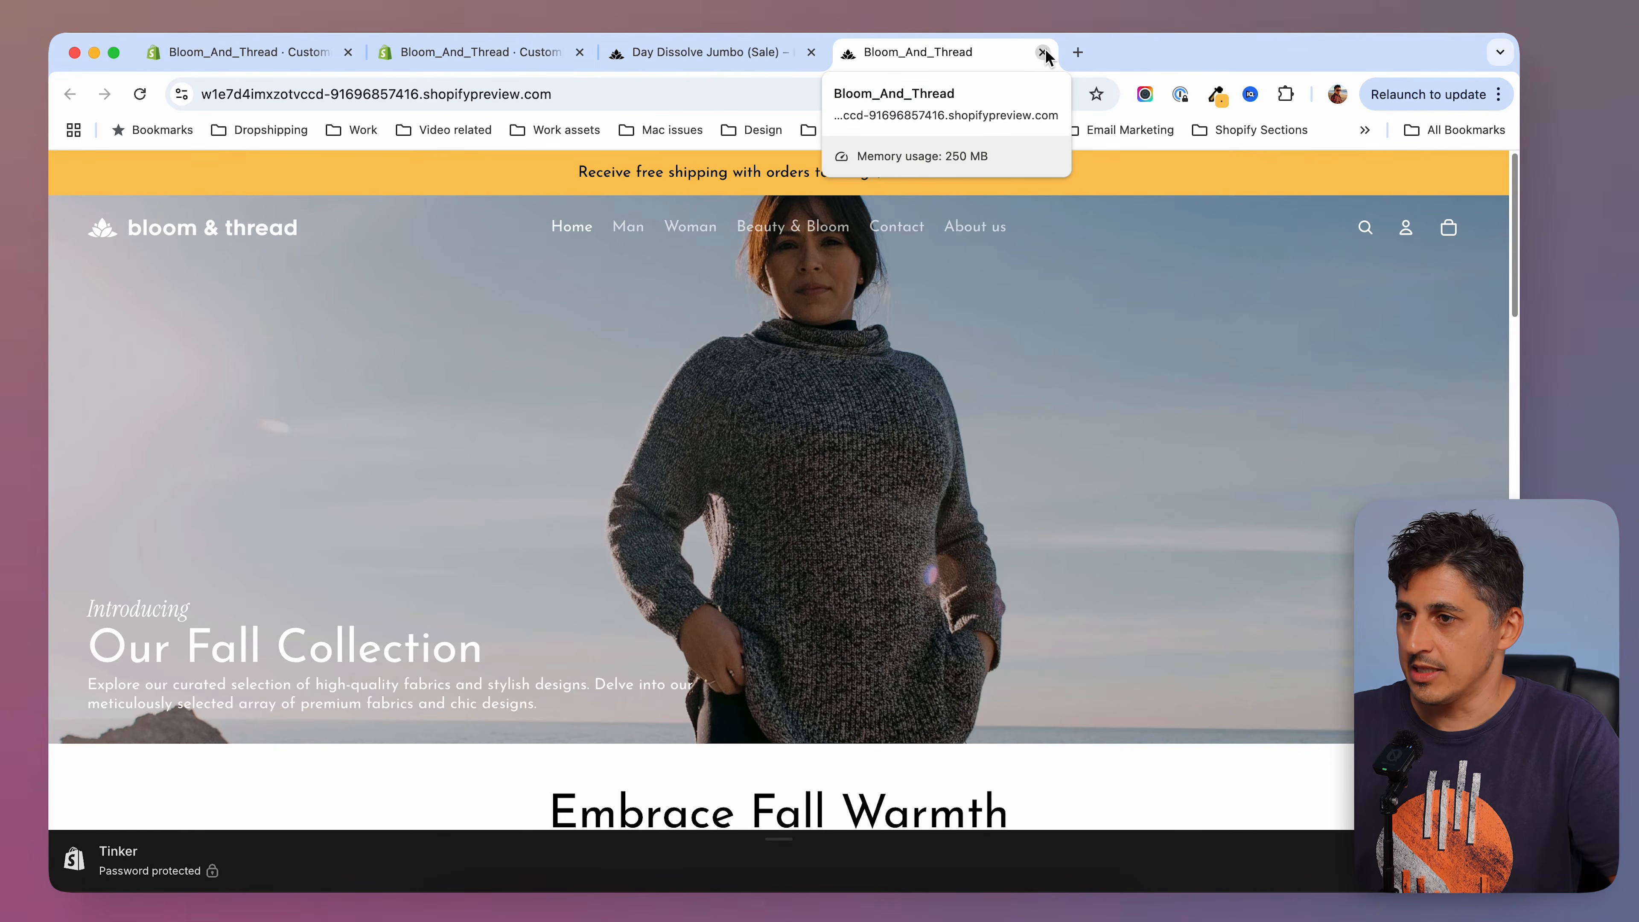
left_click(1042, 52)
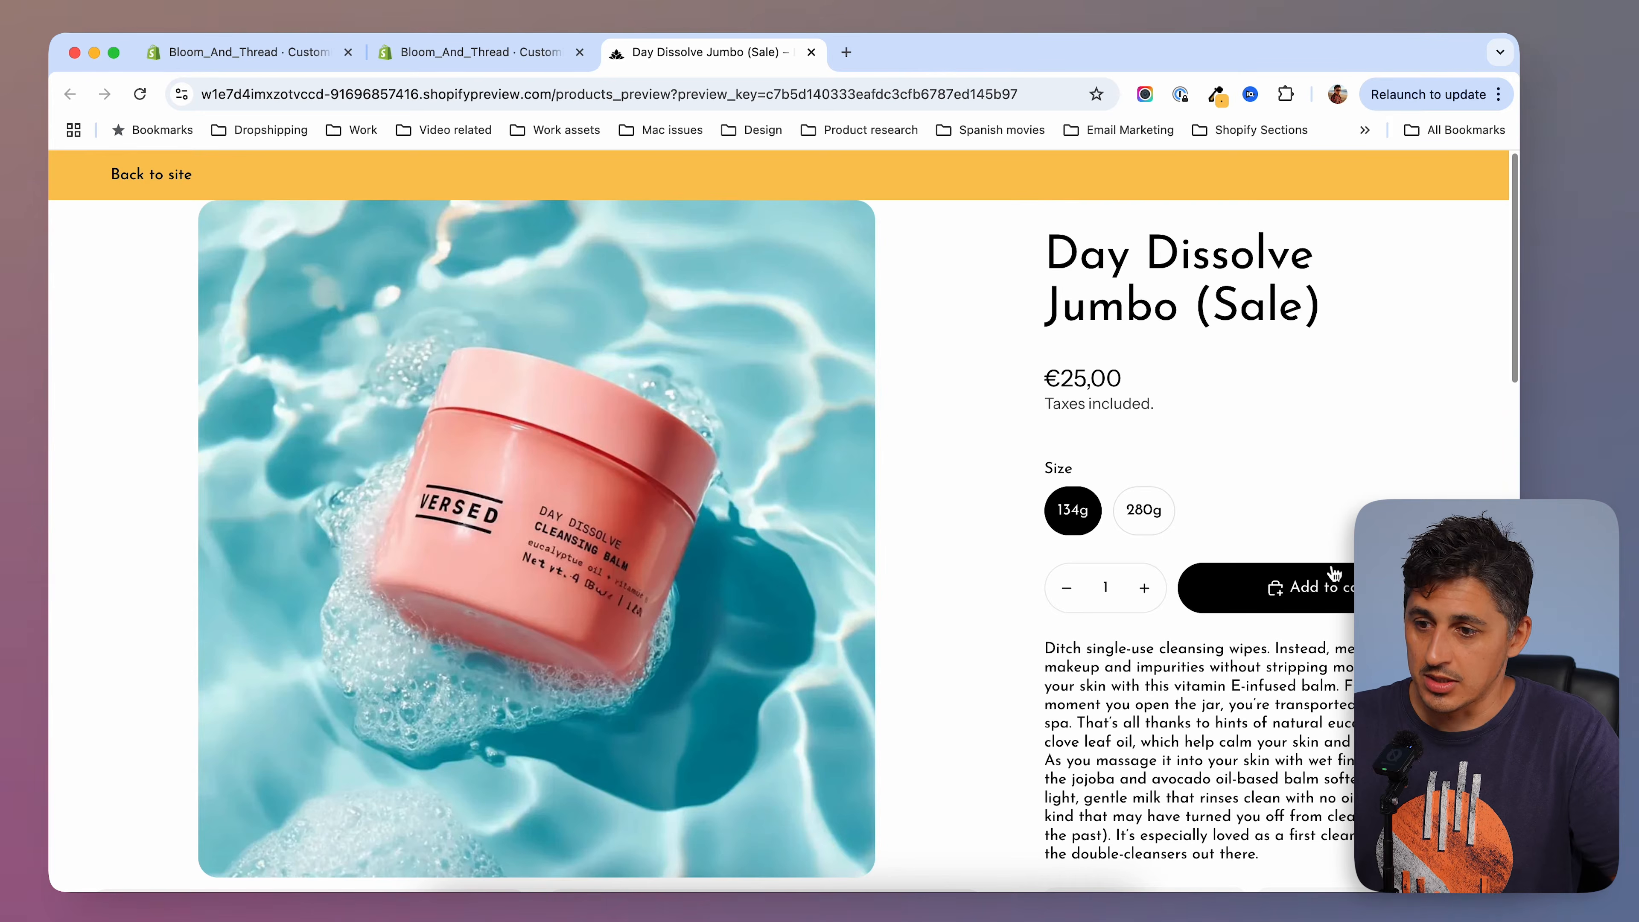
Test adding the 134g product to the cart in the preview and check the page for cart access.
left_click(1313, 587)
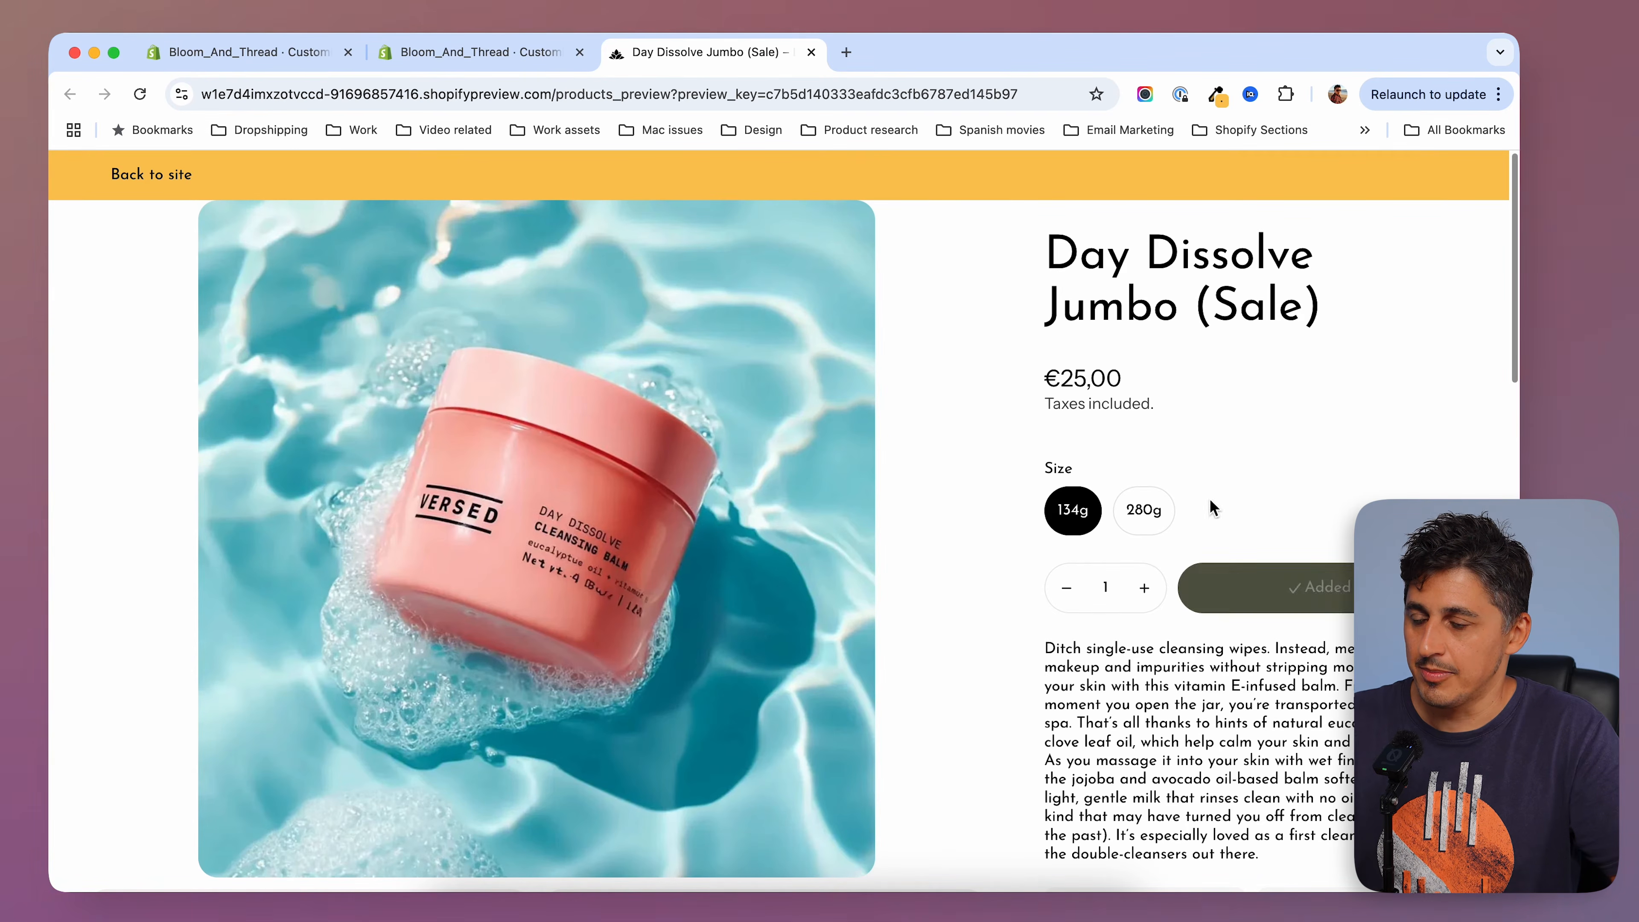
scroll(1481, 361, "down", 10)
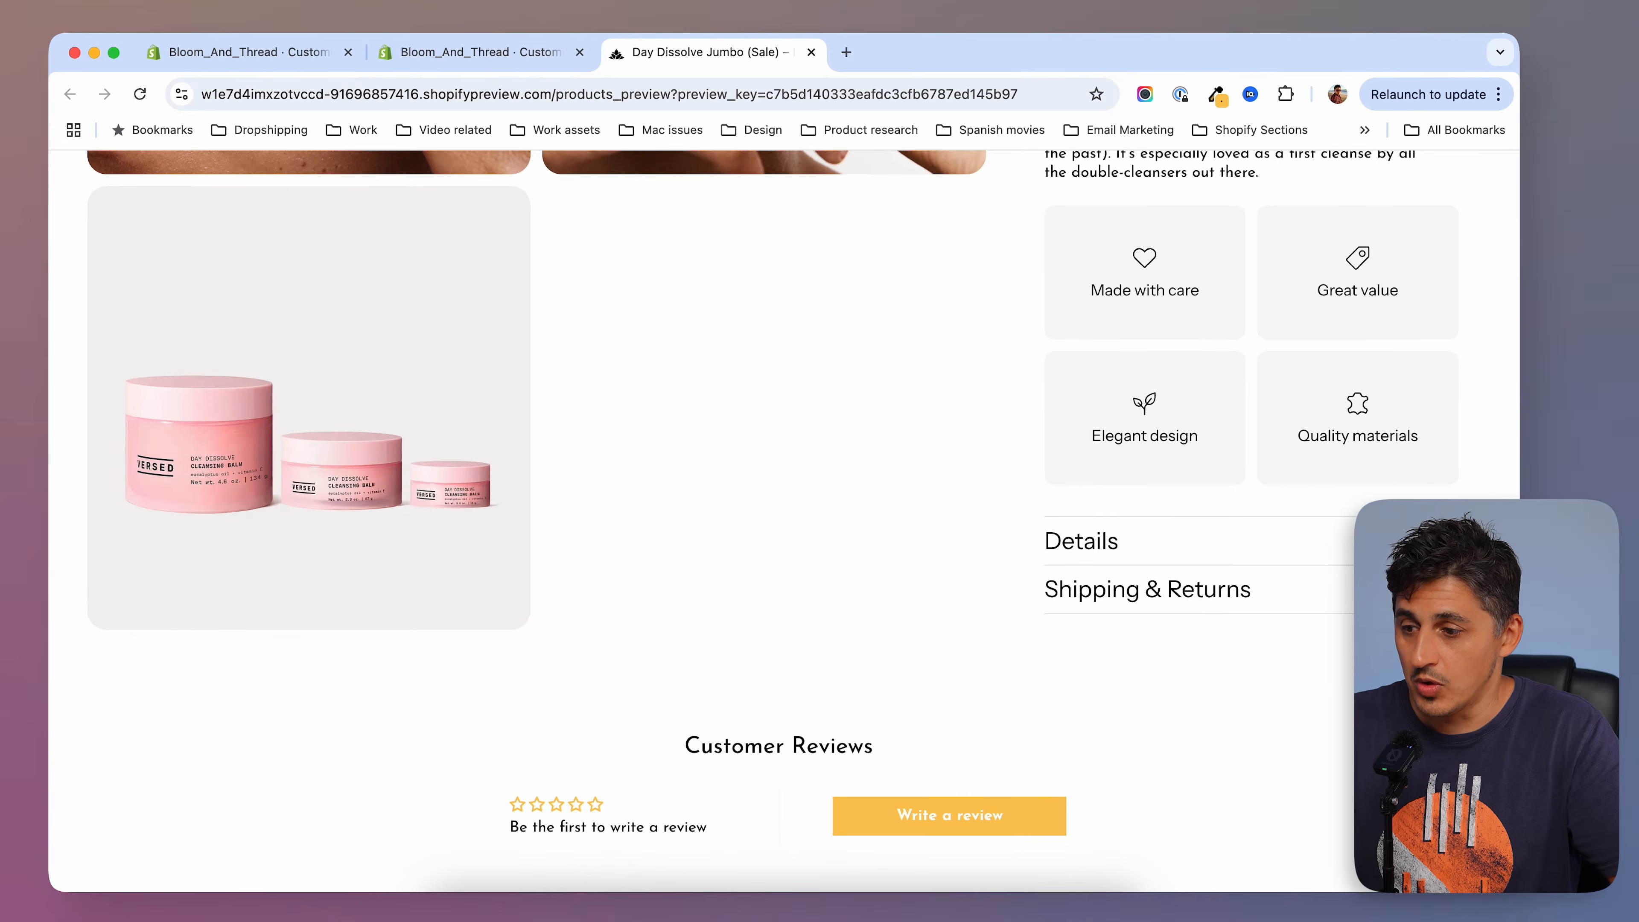
scroll(783, 520, "up", 10)
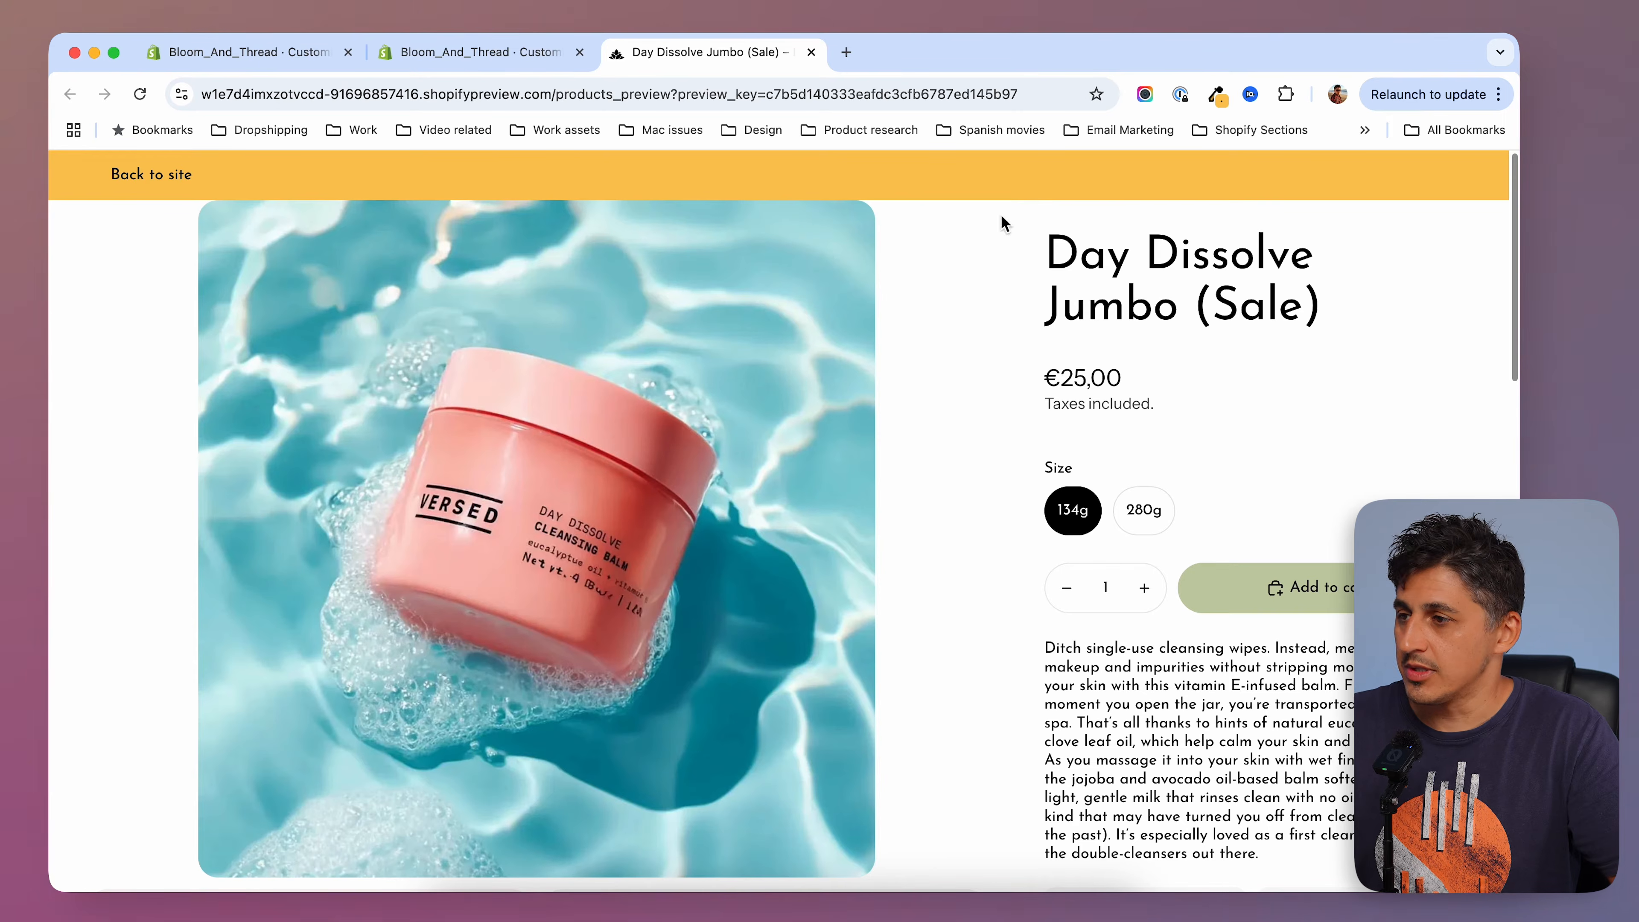
Back in the theme editor, rename the custom section to "Top Navigation" and save the template.
left_click(483, 57)
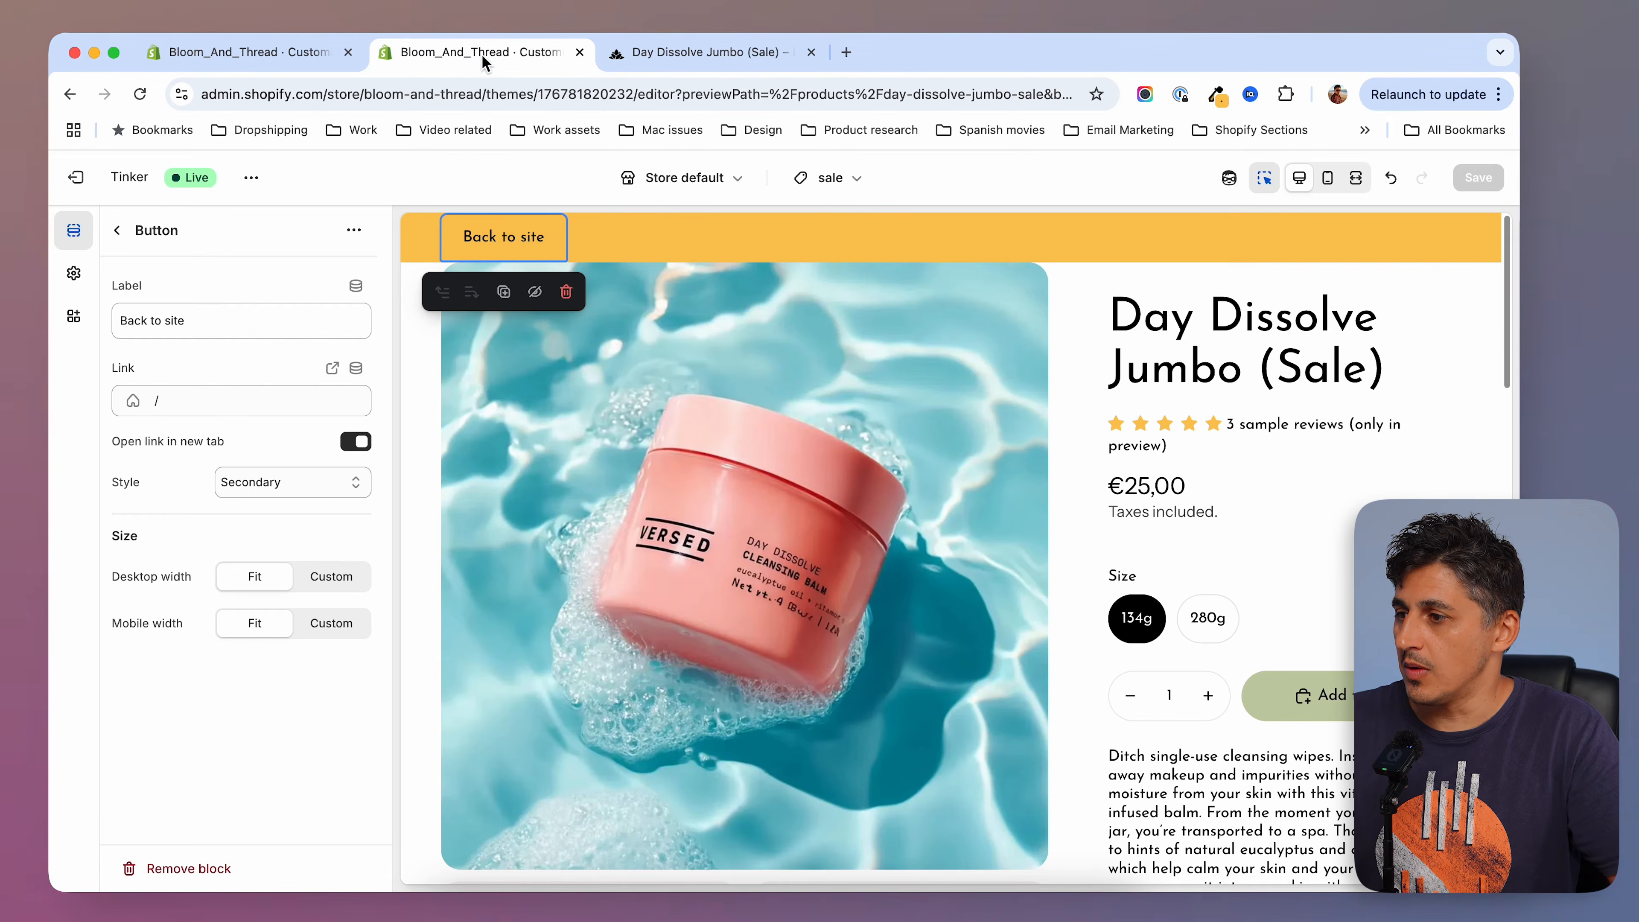
left_click(117, 232)
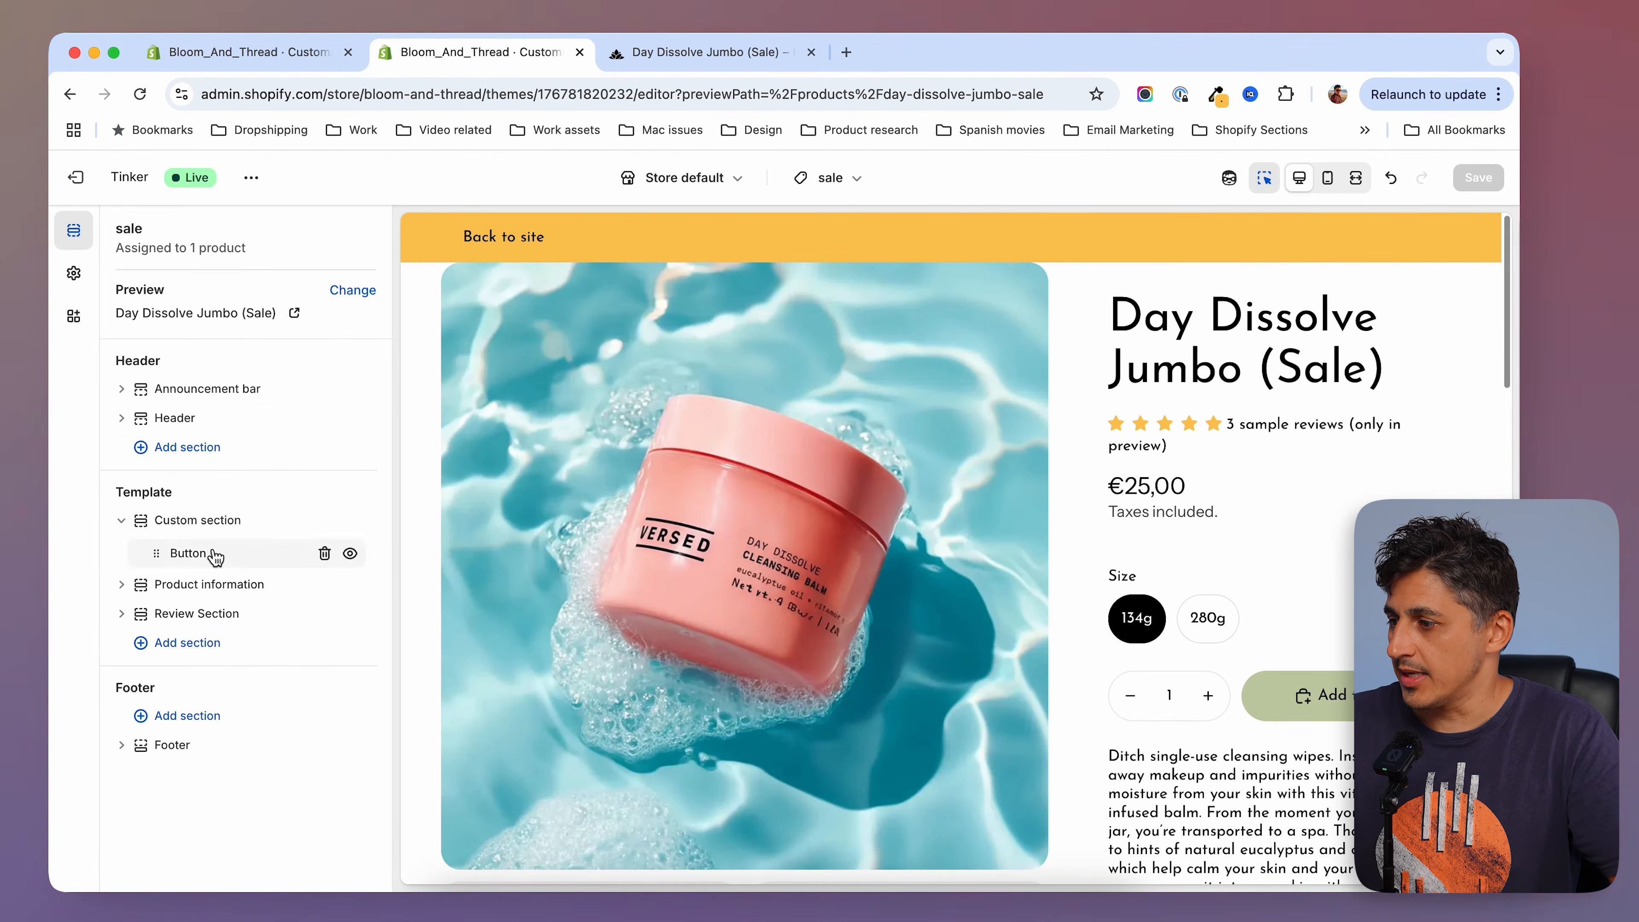
left_click(224, 530)
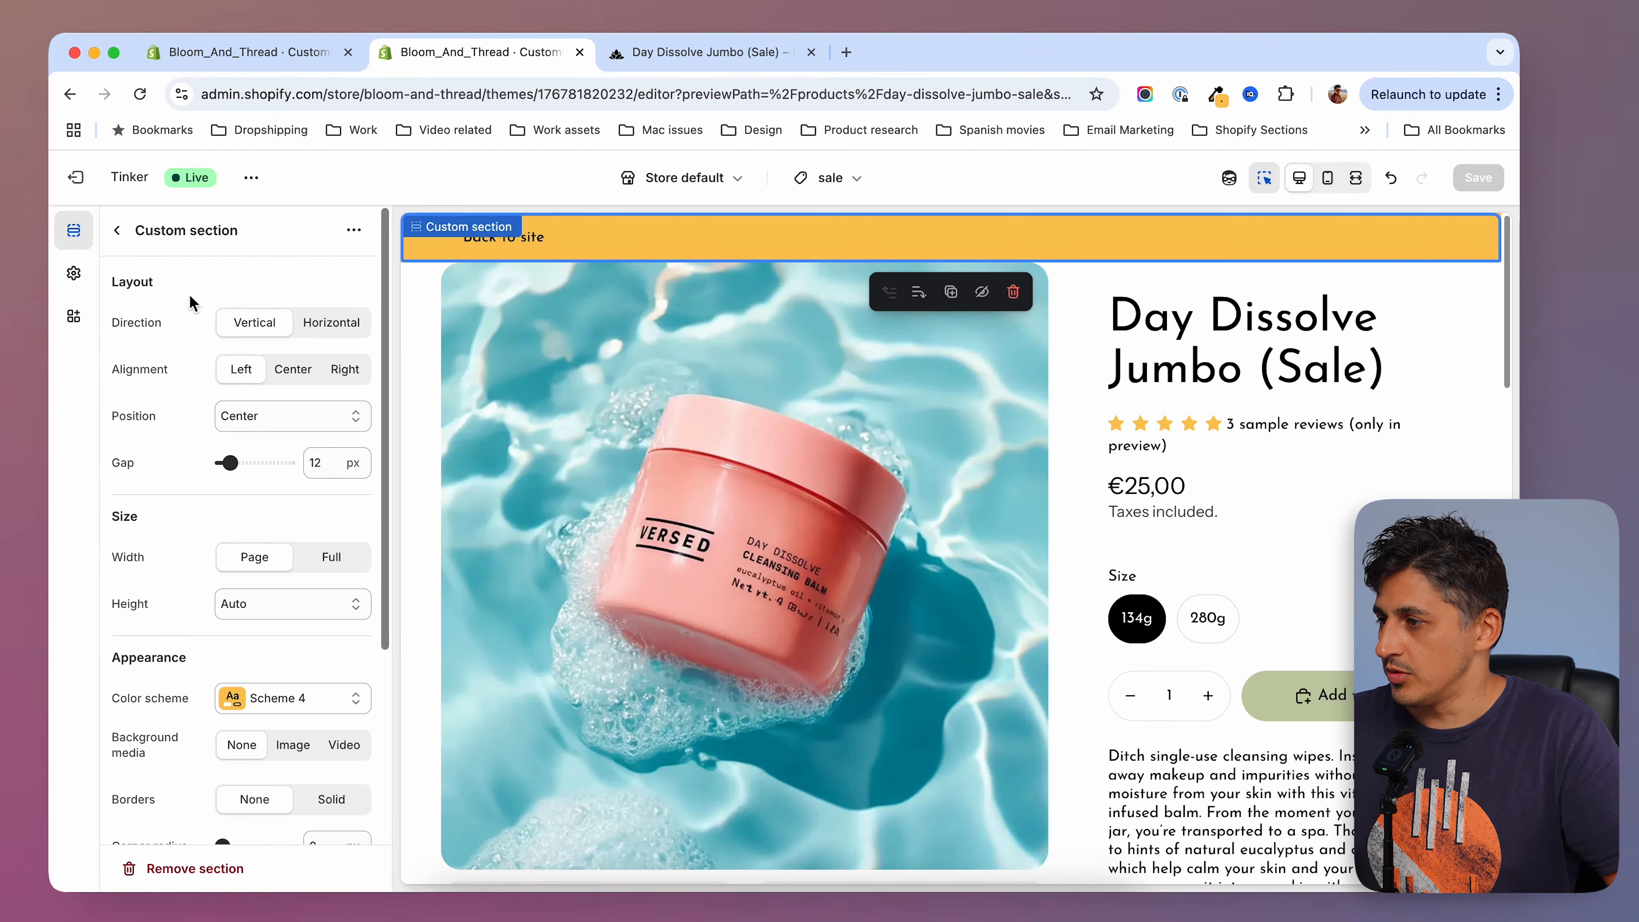
left_click(265, 237)
type("Top Navigation")
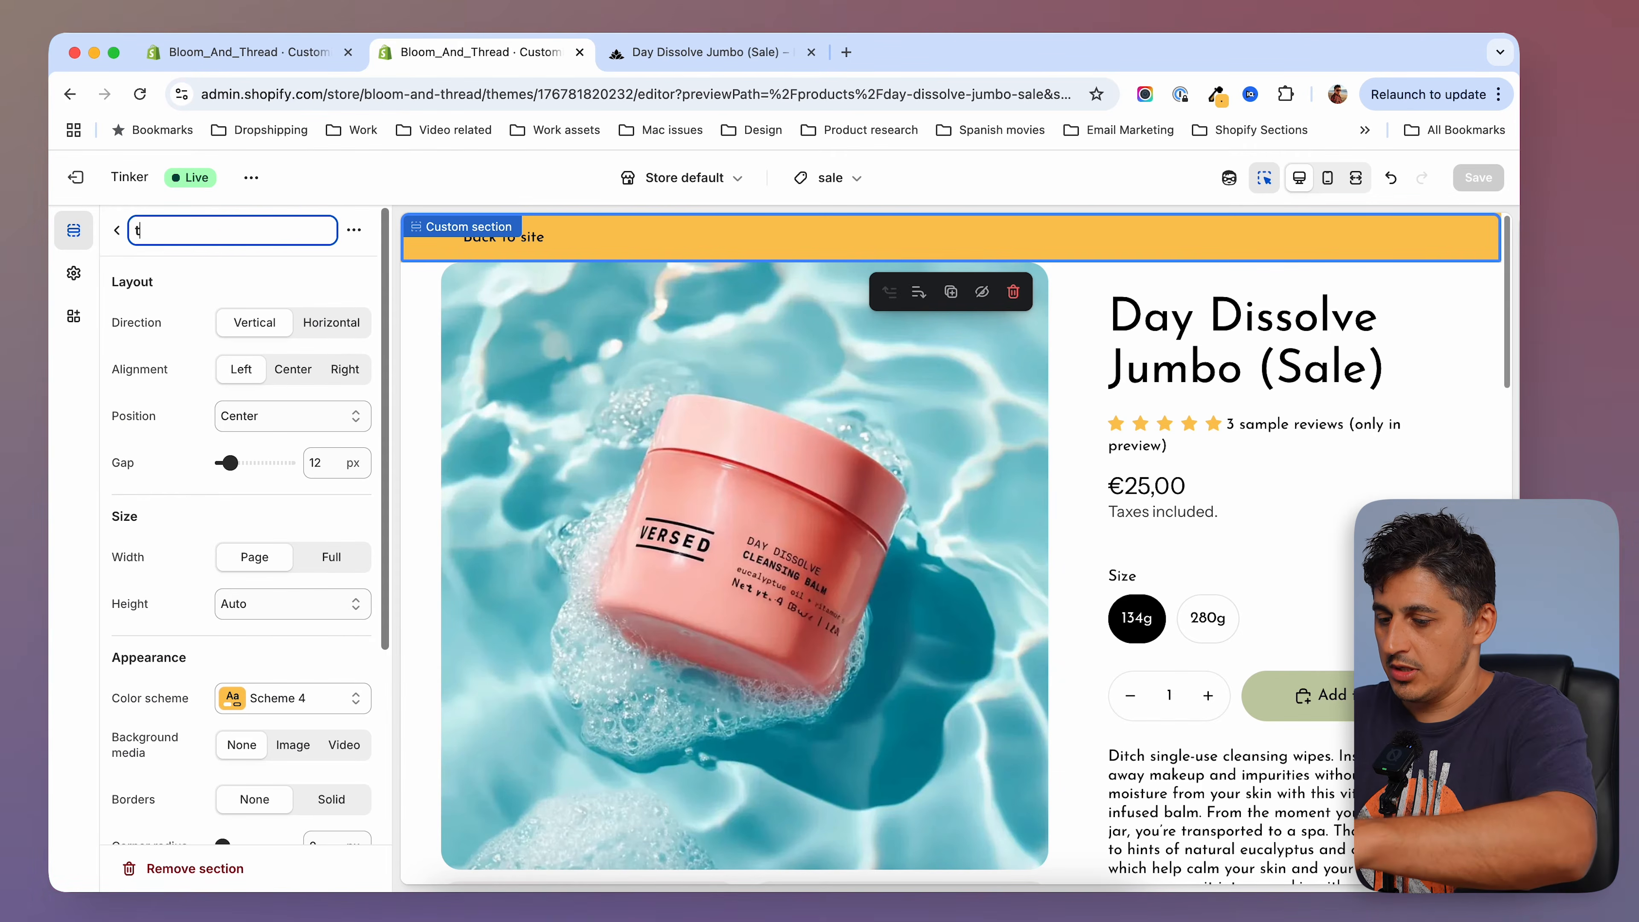
left_click(116, 230)
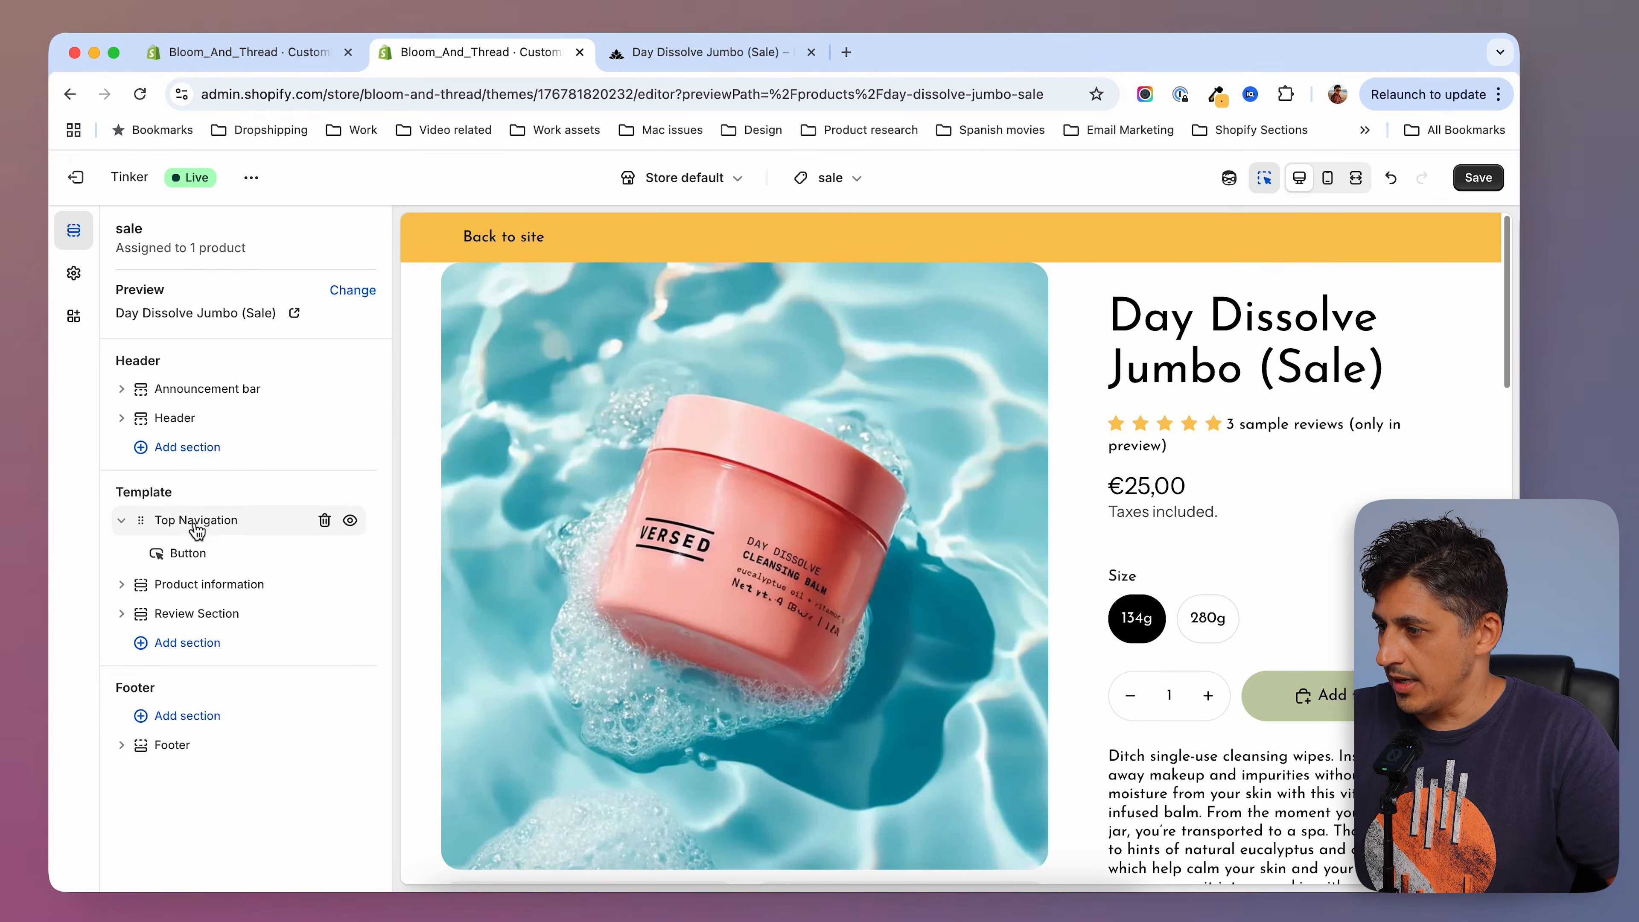
left_click(1461, 189)
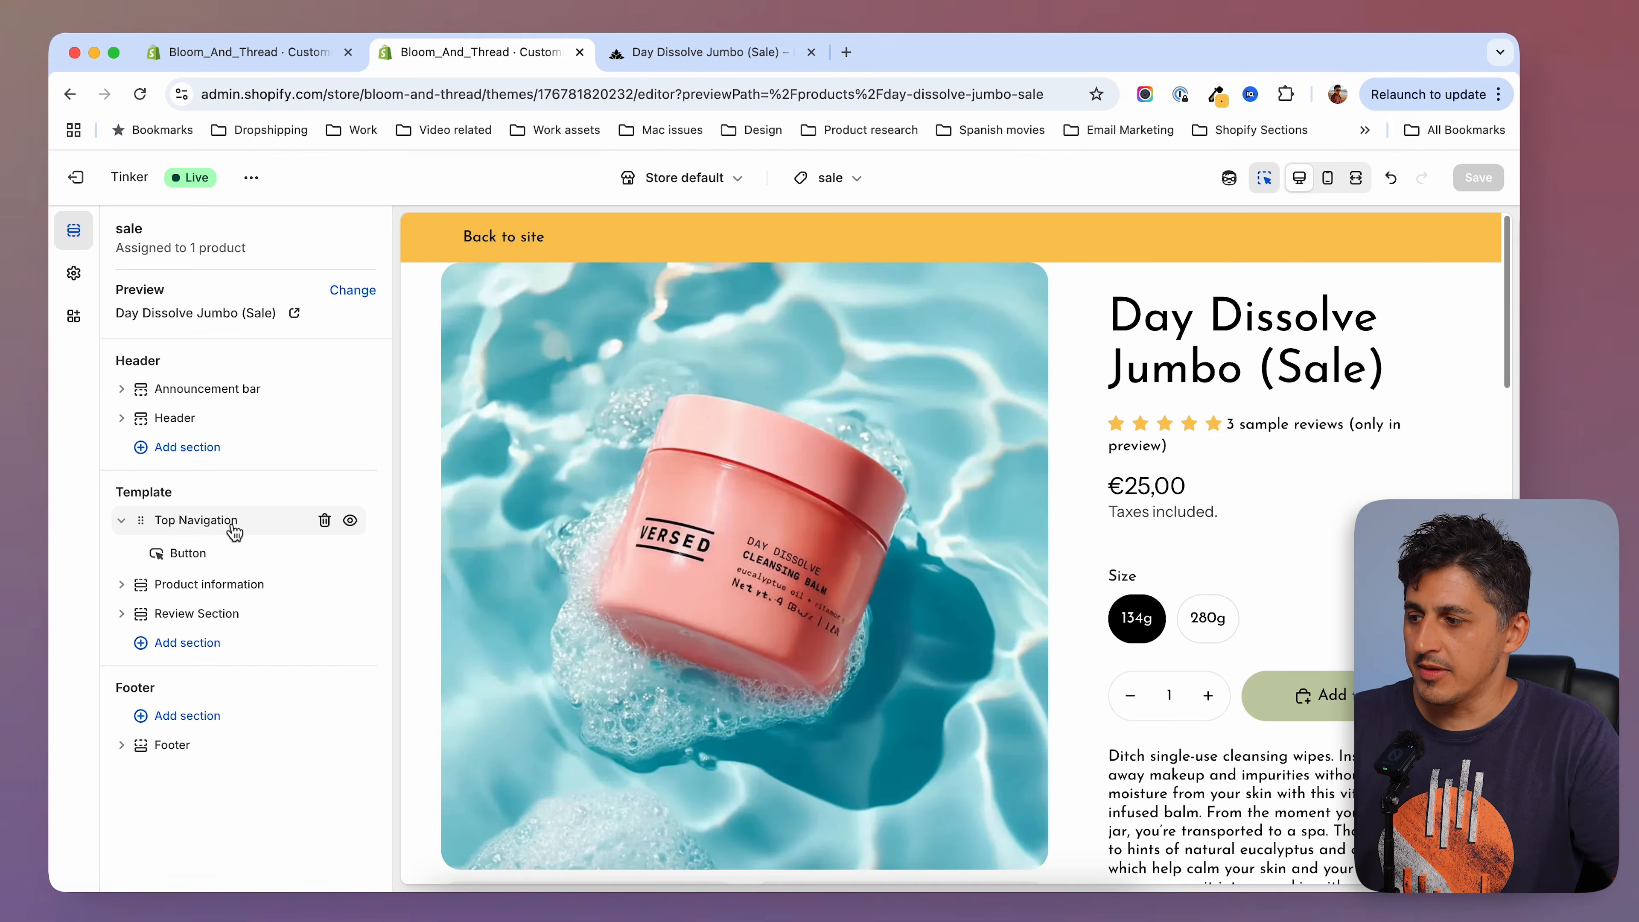
Add a Custom liquid block below the Button in the Top Navigation section and open its settings.
left_click(256, 571)
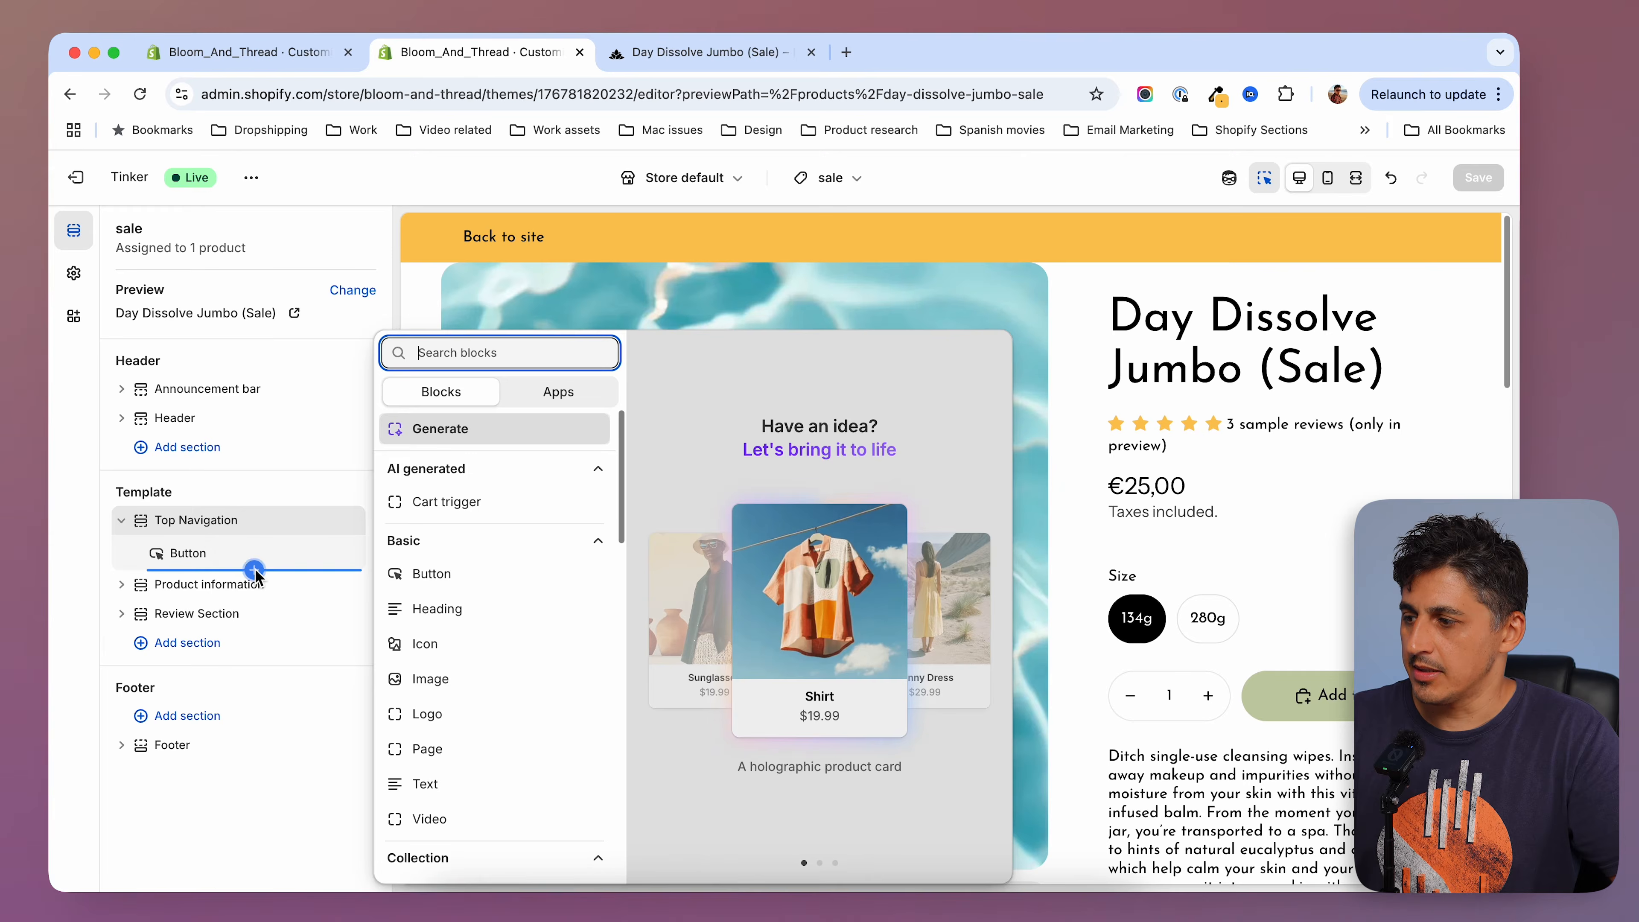
scroll(526, 733, "down", 5)
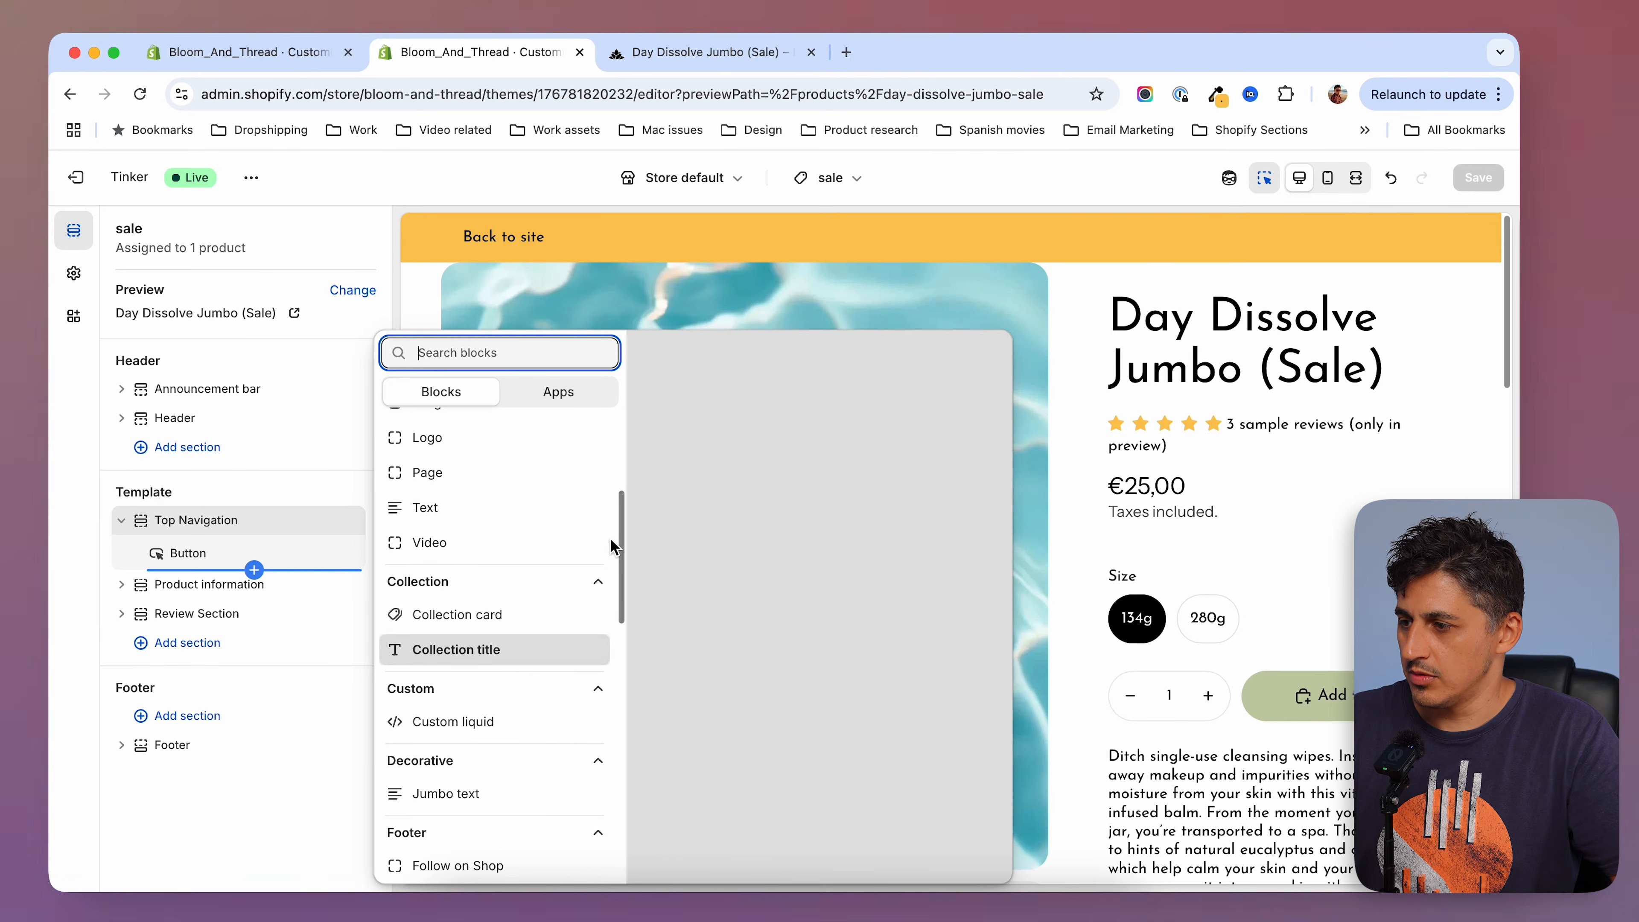
type("liq")
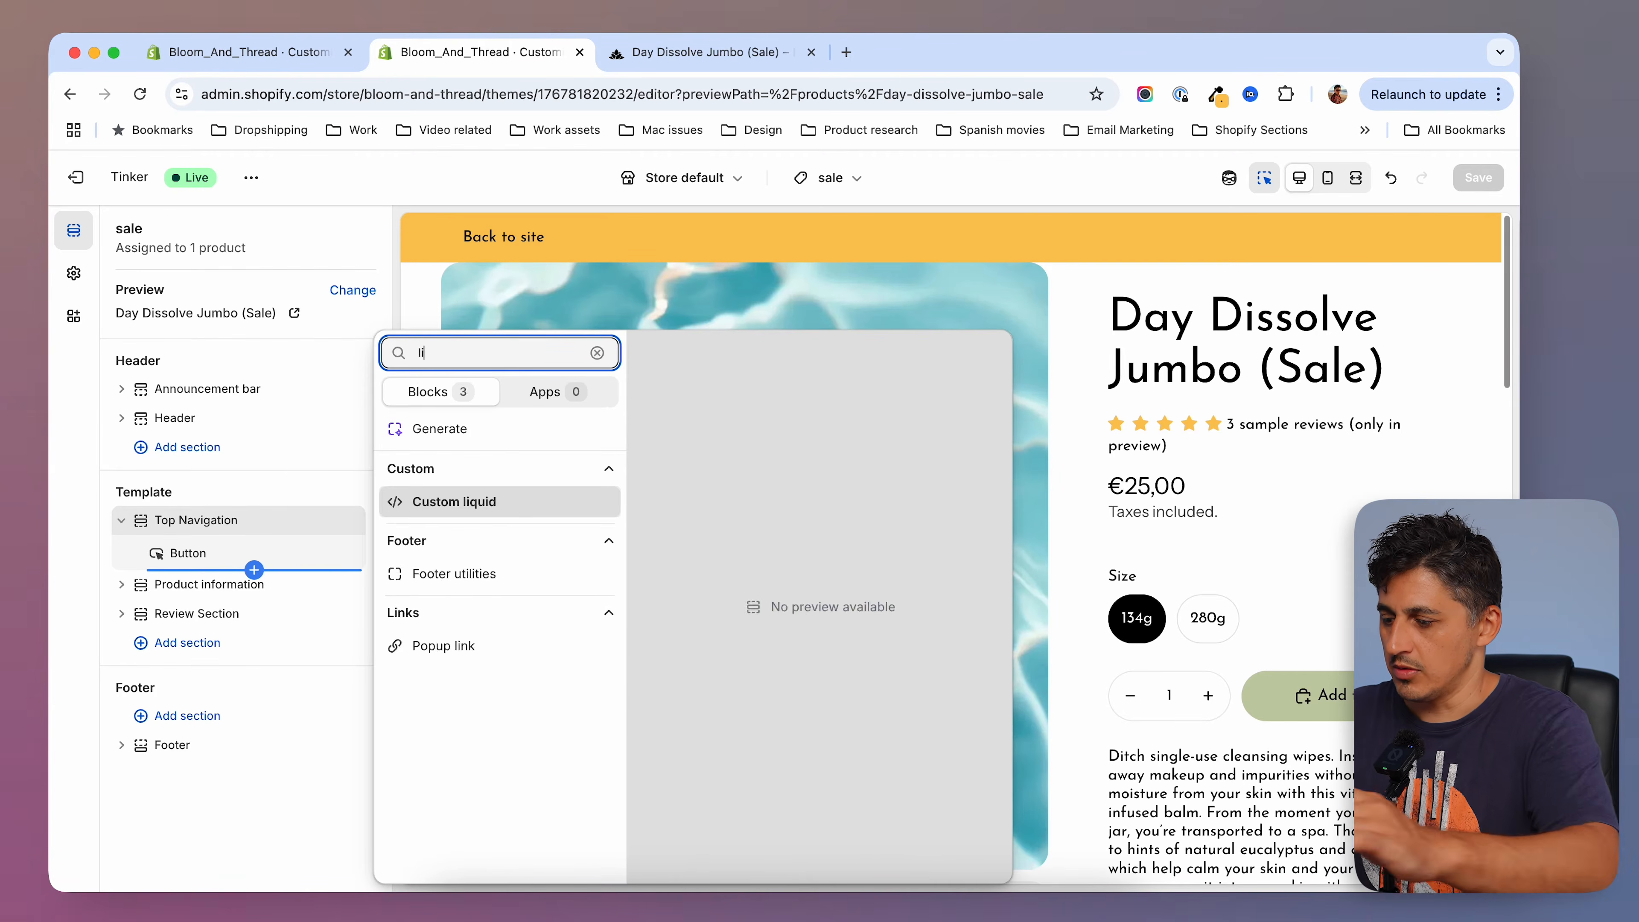
left_click(478, 506)
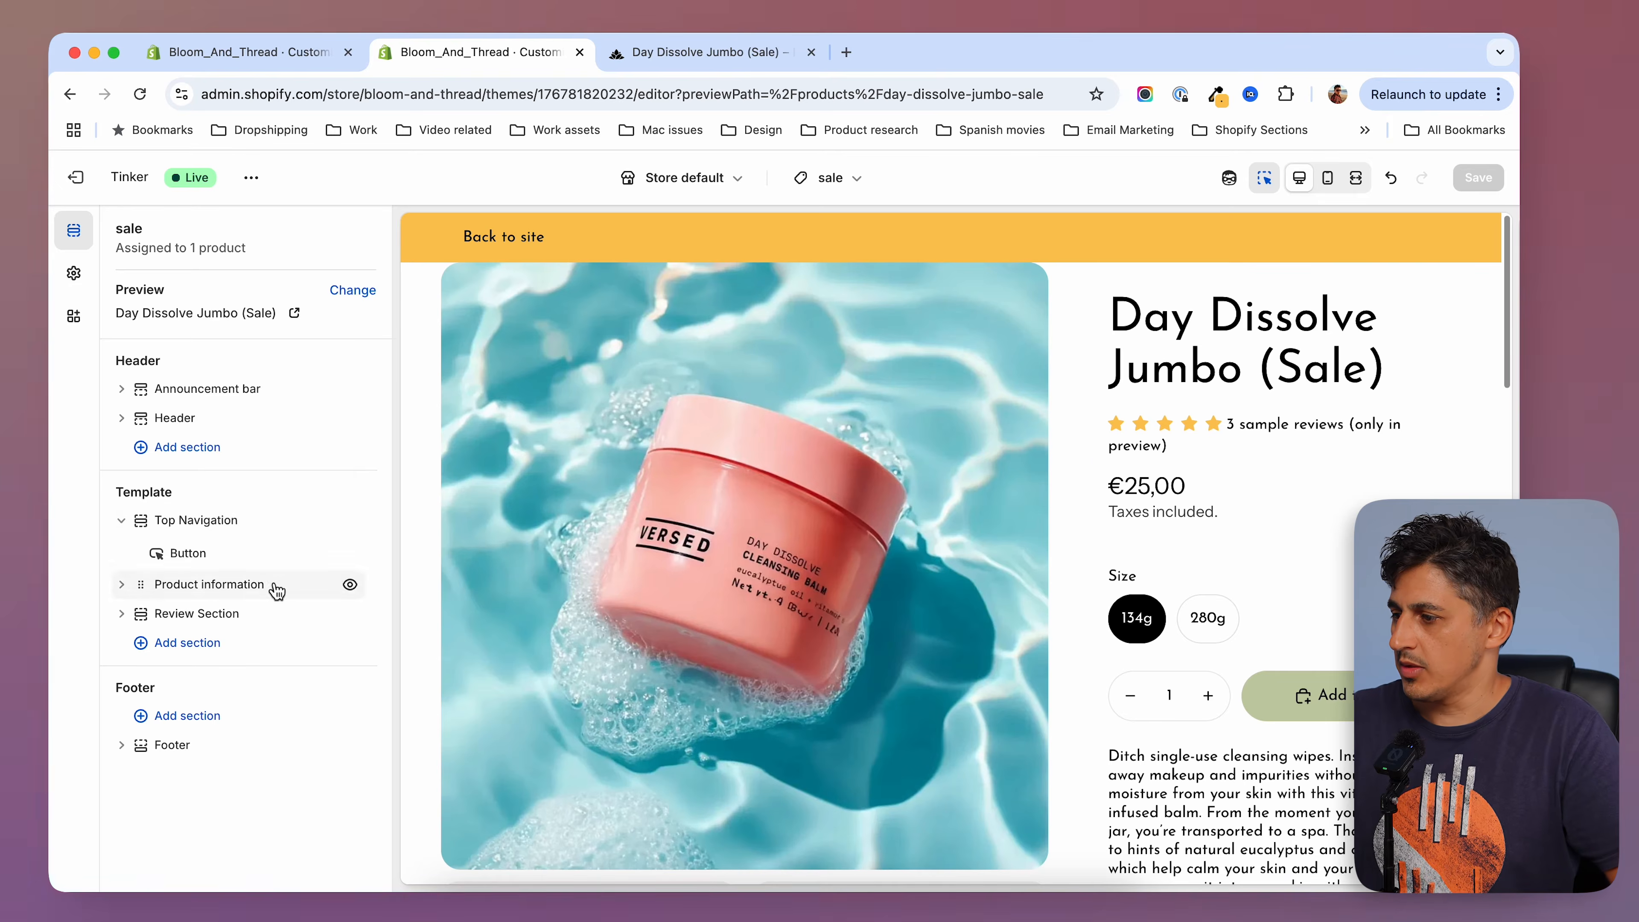
left_click(226, 590)
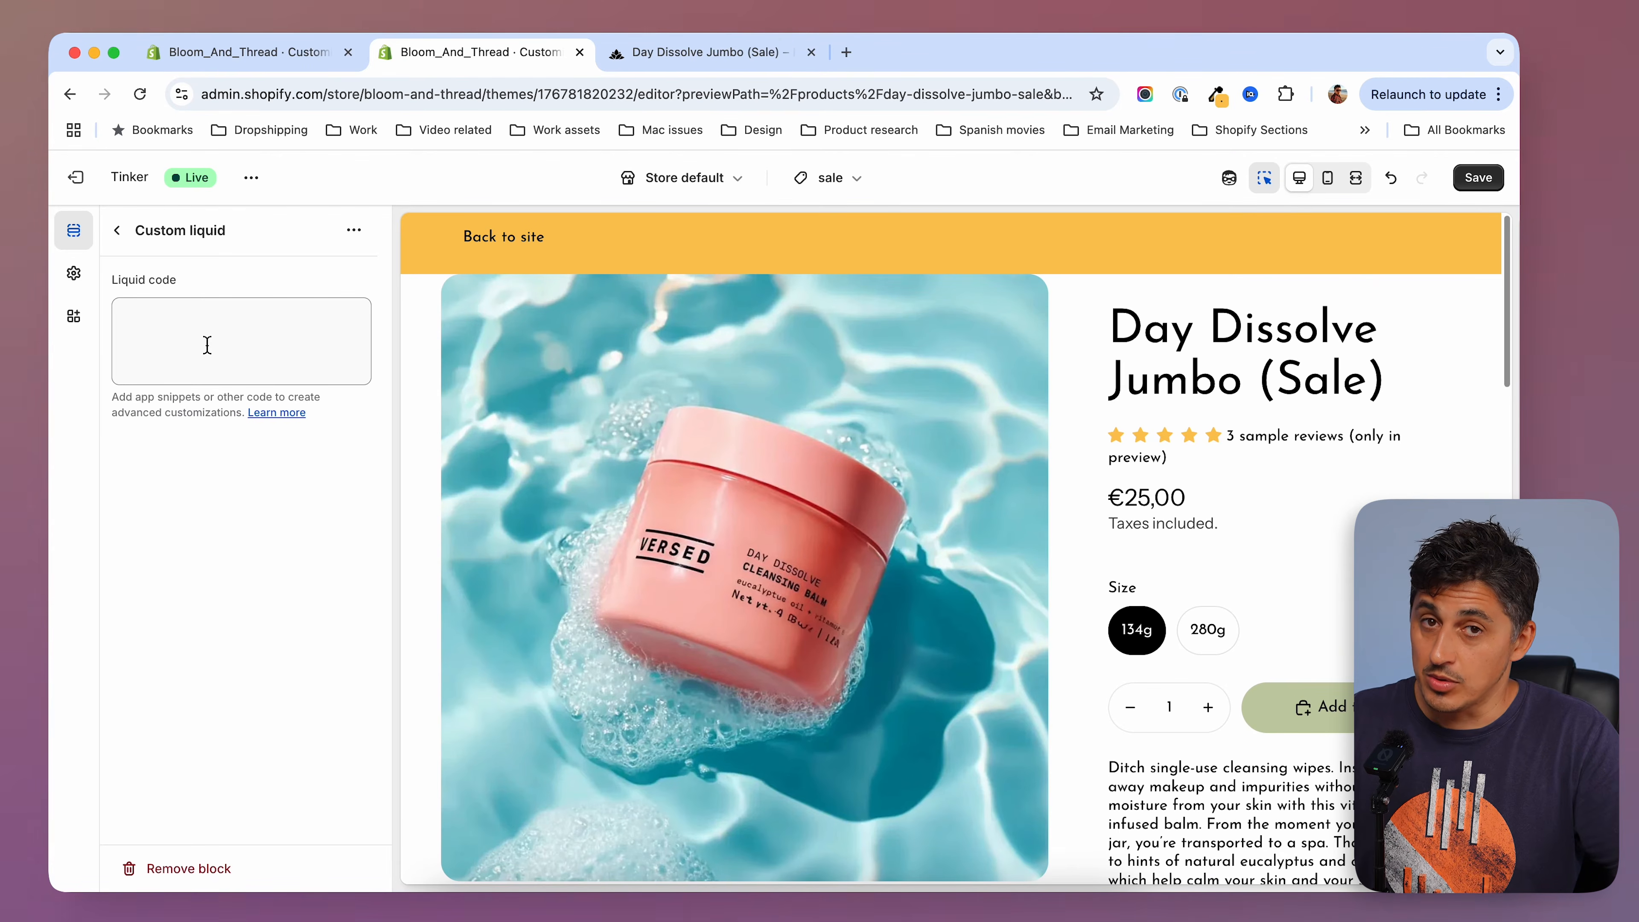
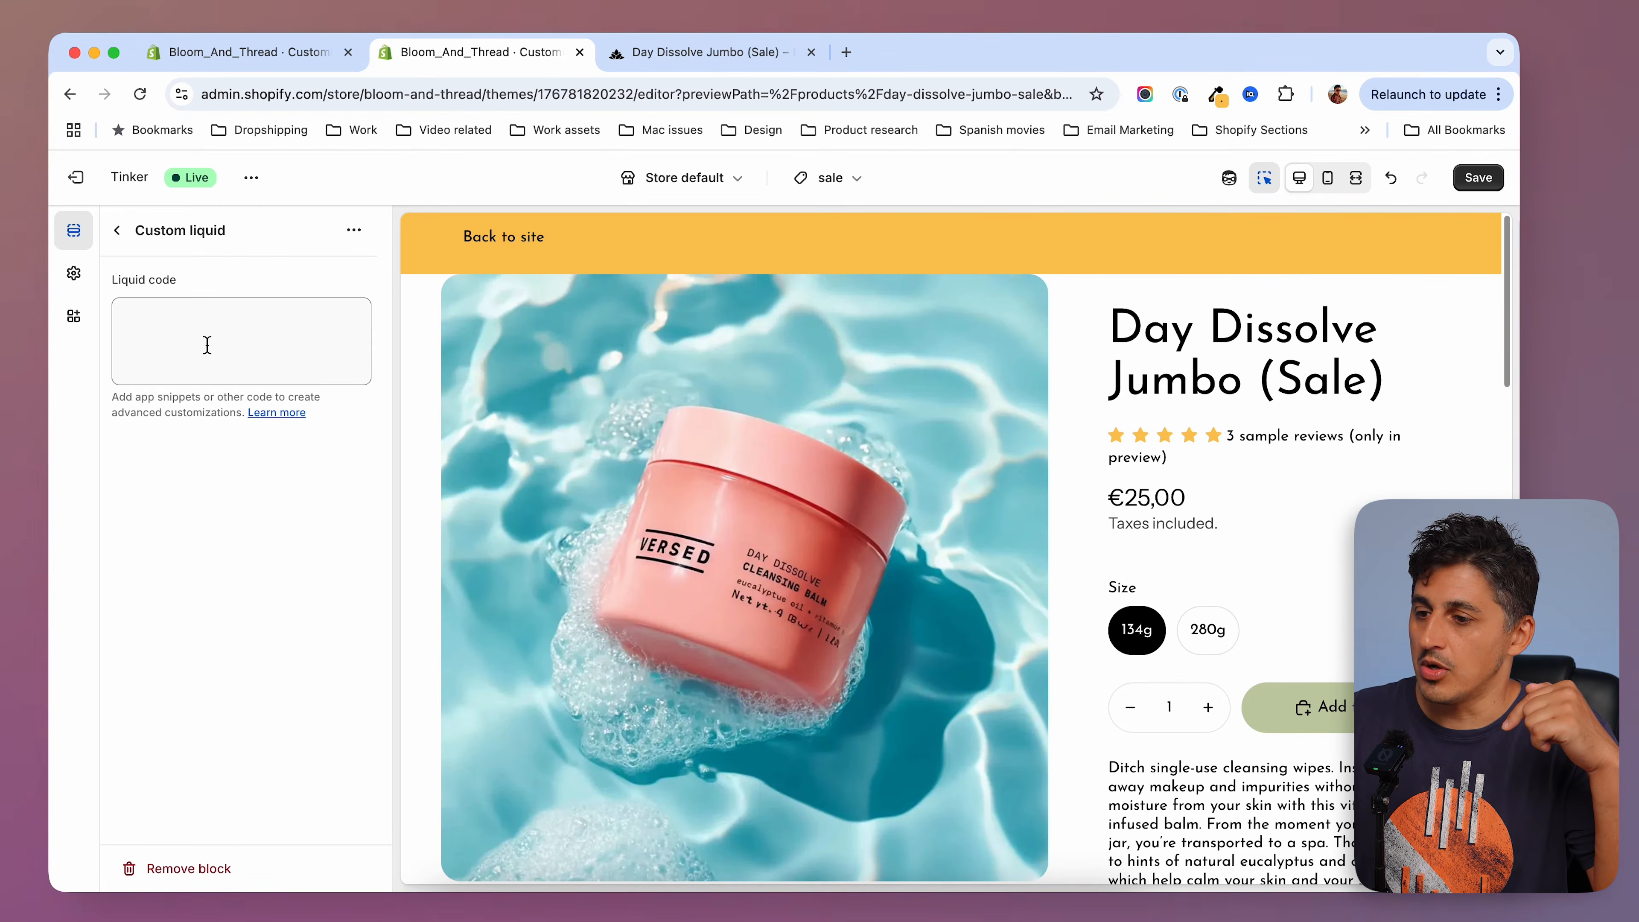
Paste the custom cart button code into the block's Liquid code and save the template.
left_click(207, 345)
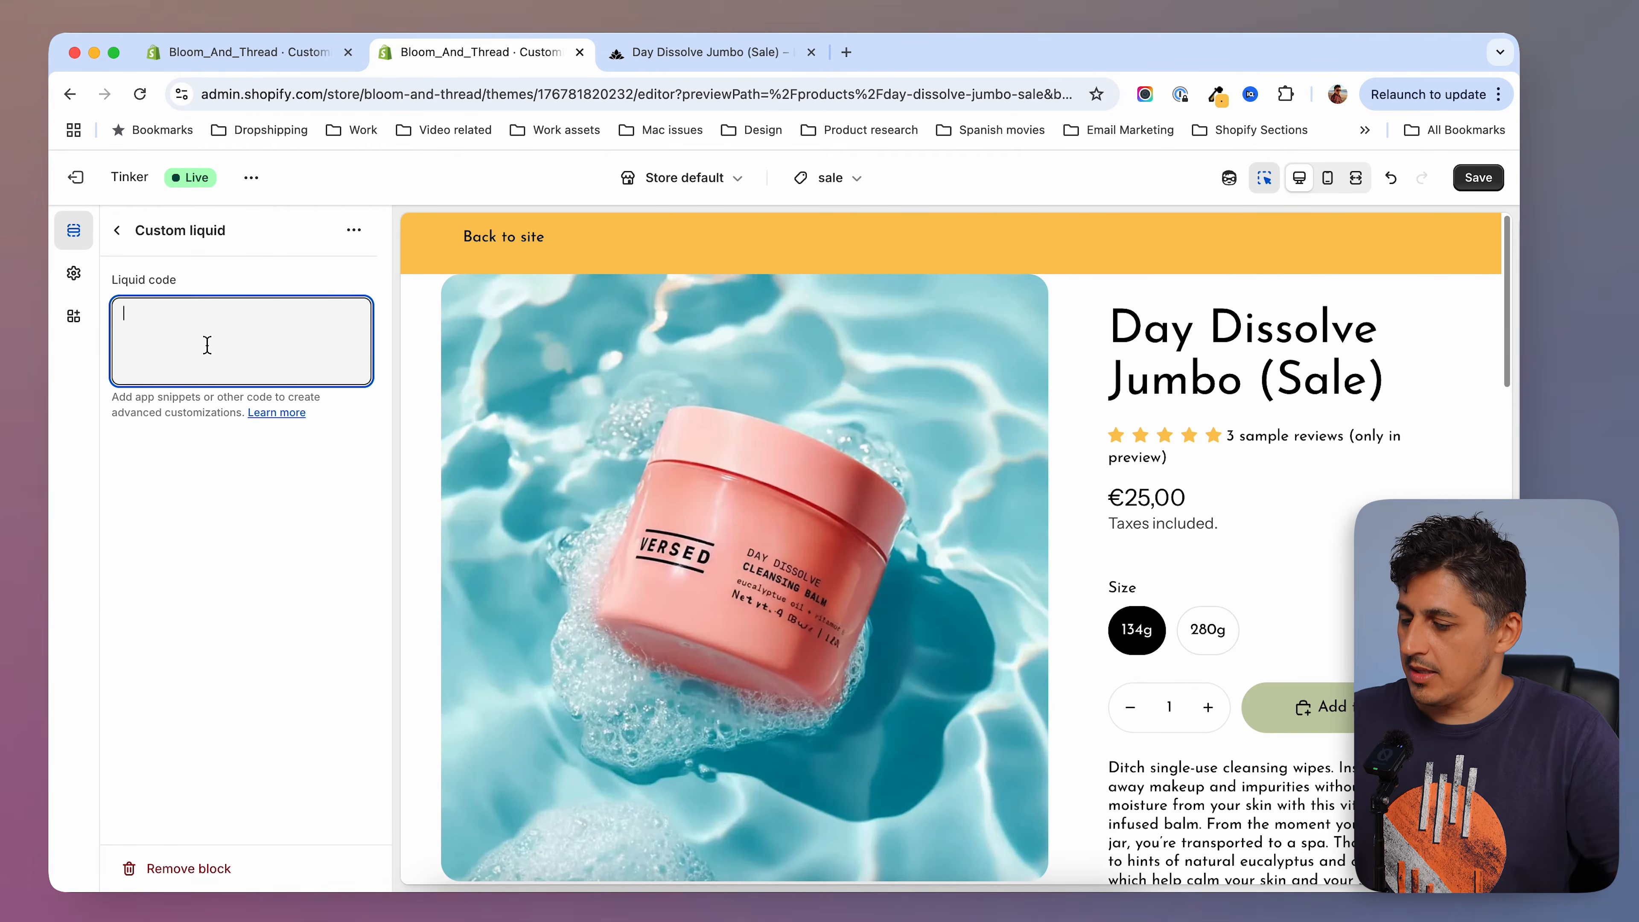
key("super+v")
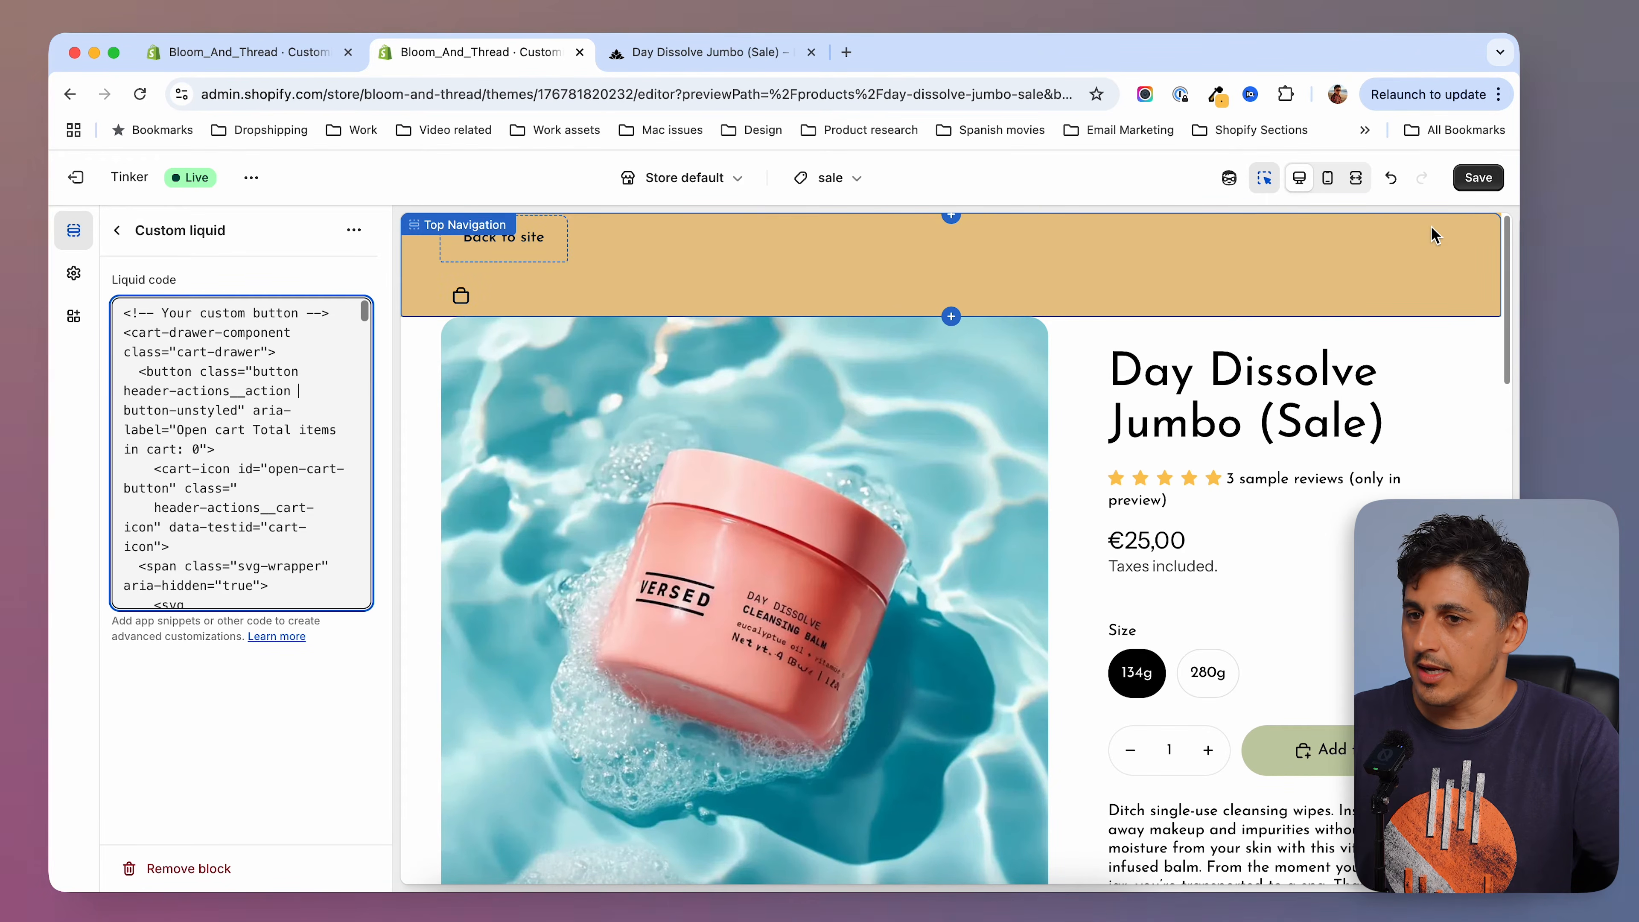
left_click(1477, 177)
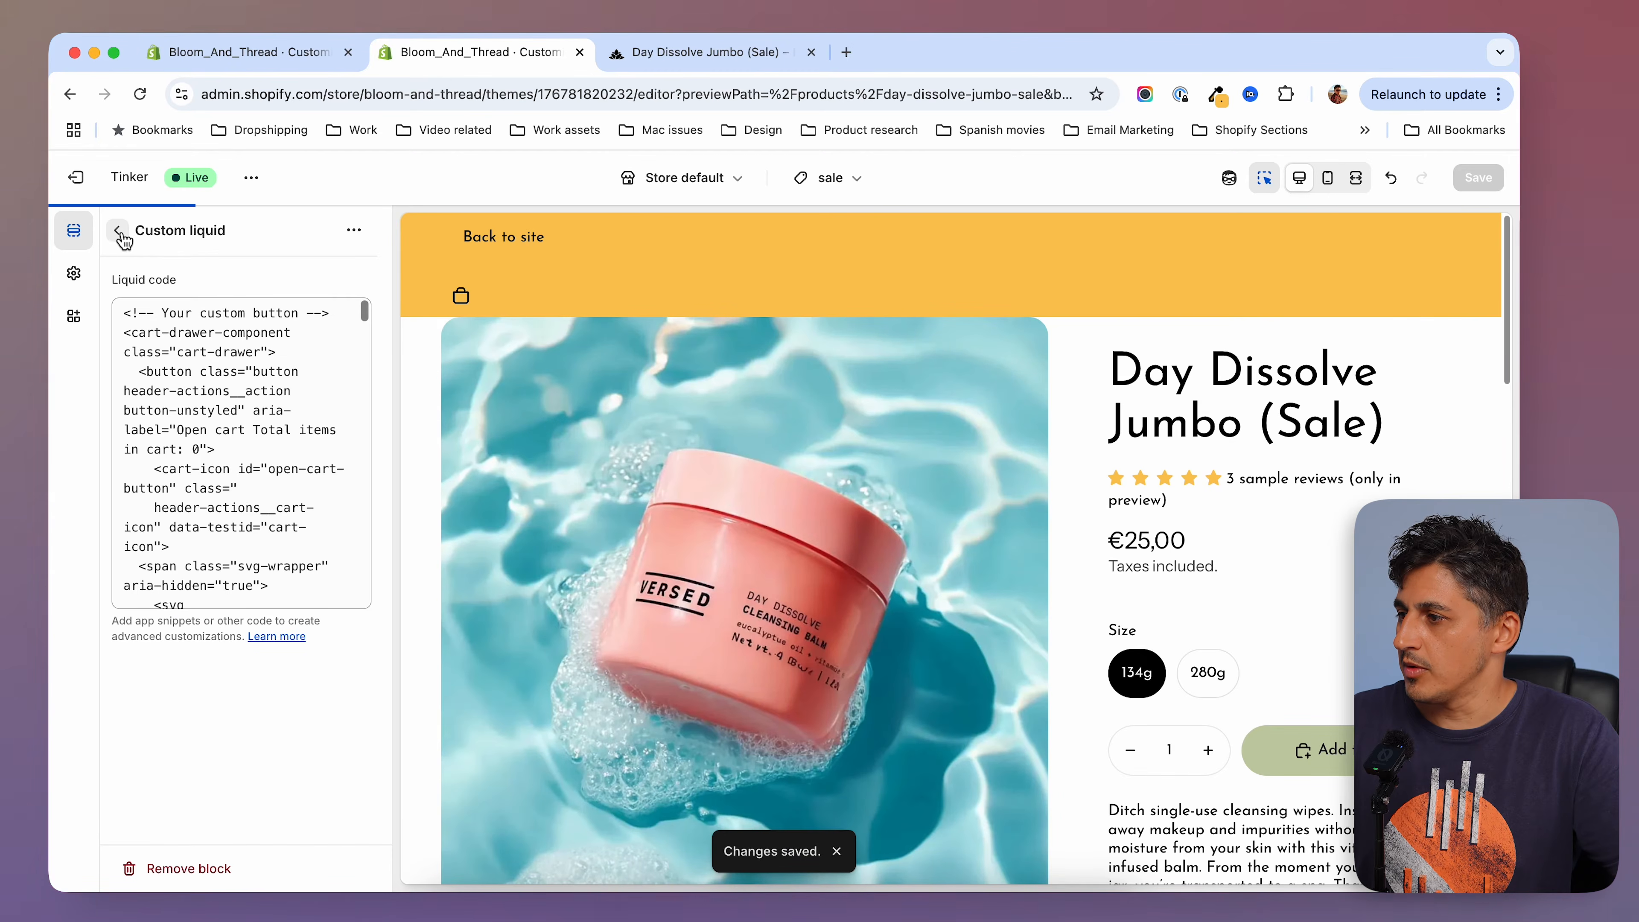
Rename the Custom liquid block to "Cart Icon", save, and return to the section list.
left_click(223, 239)
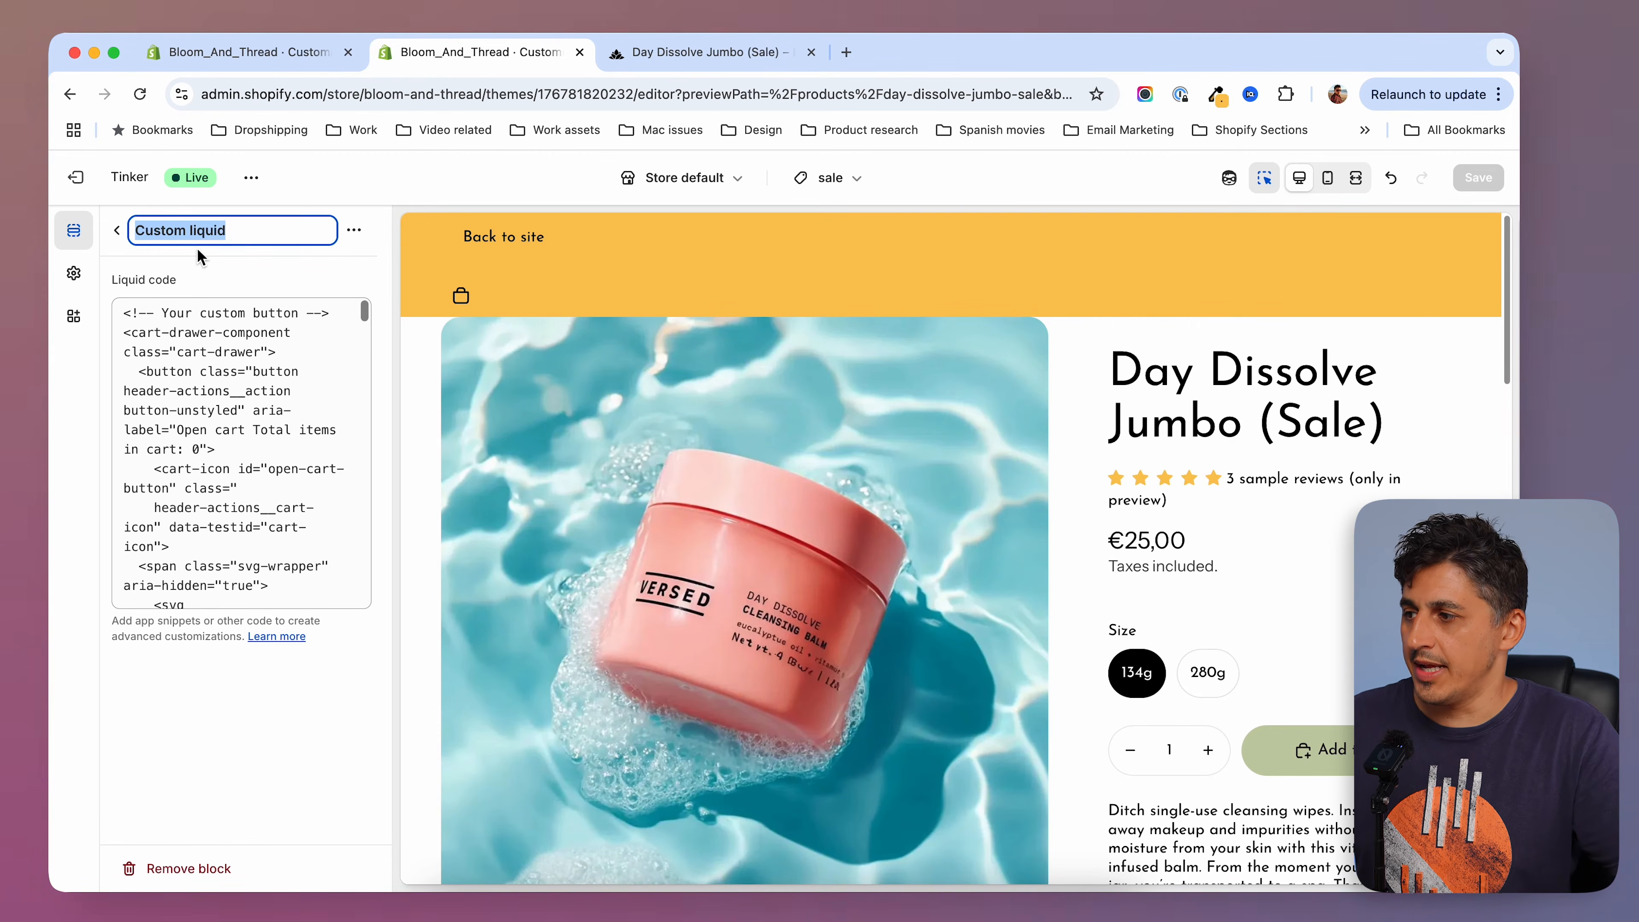
type("Cart Icon")
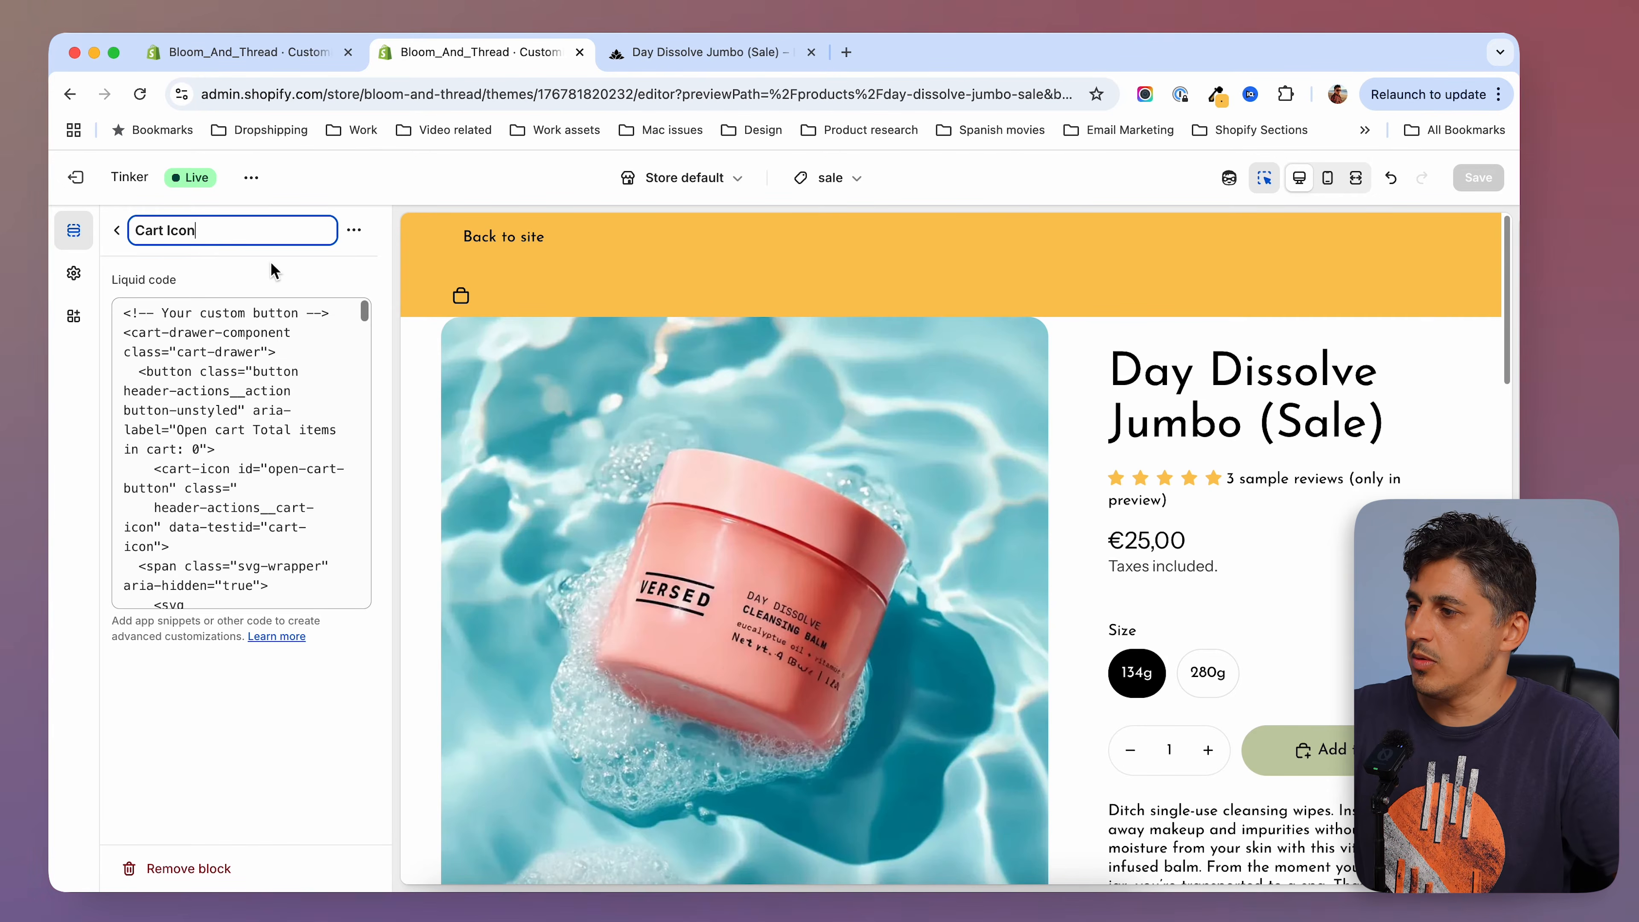
key("Return")
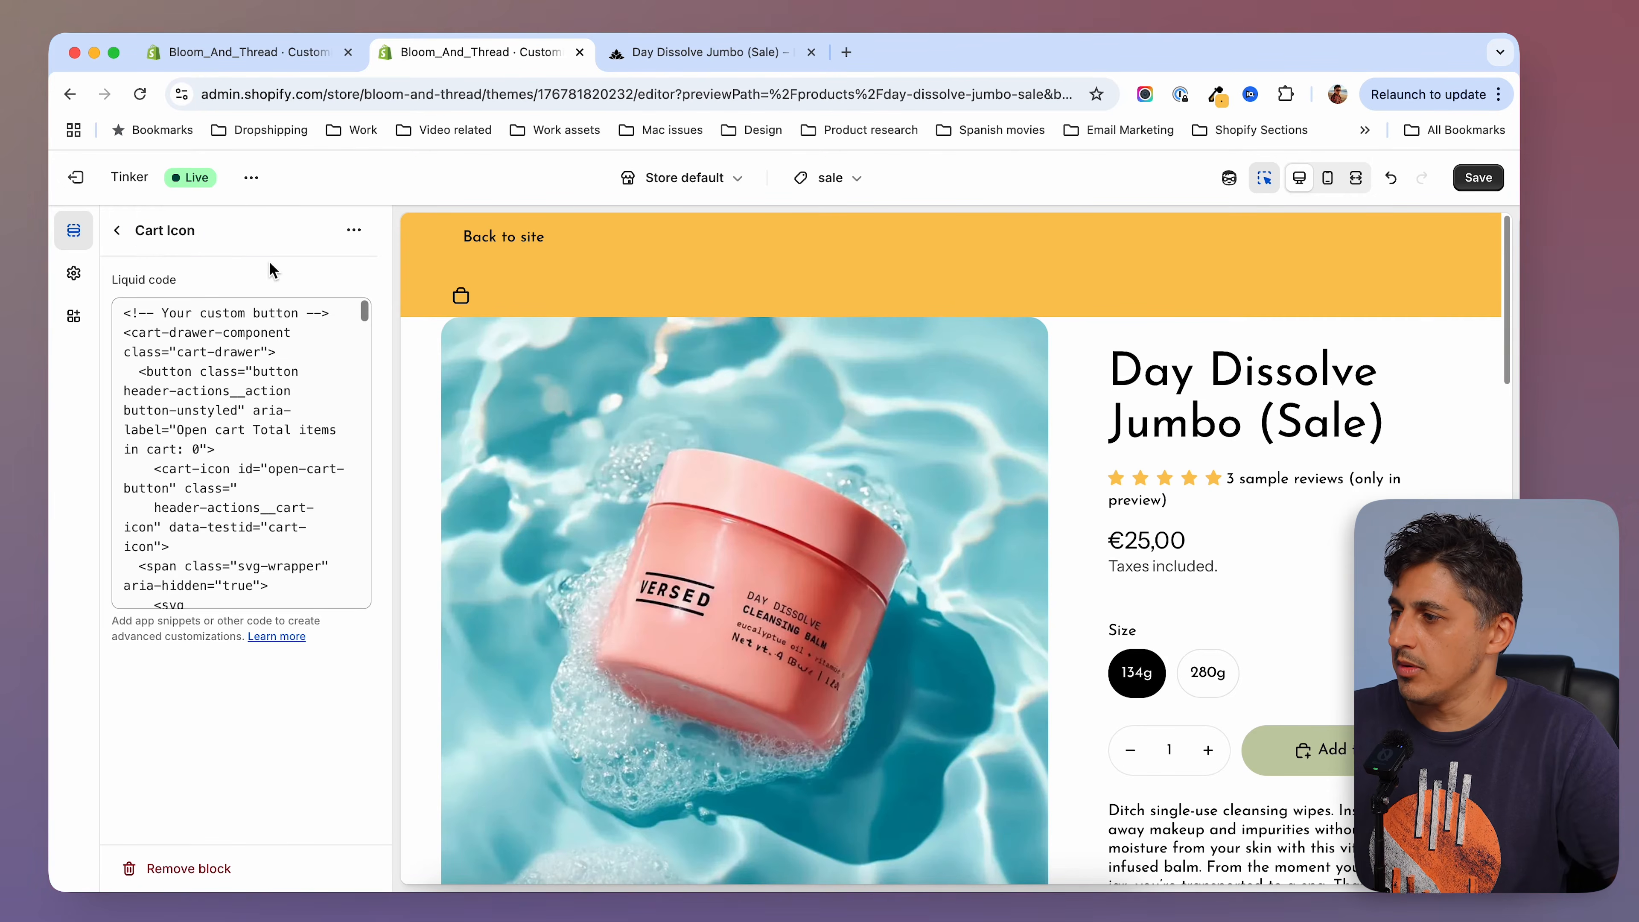
left_click(1477, 178)
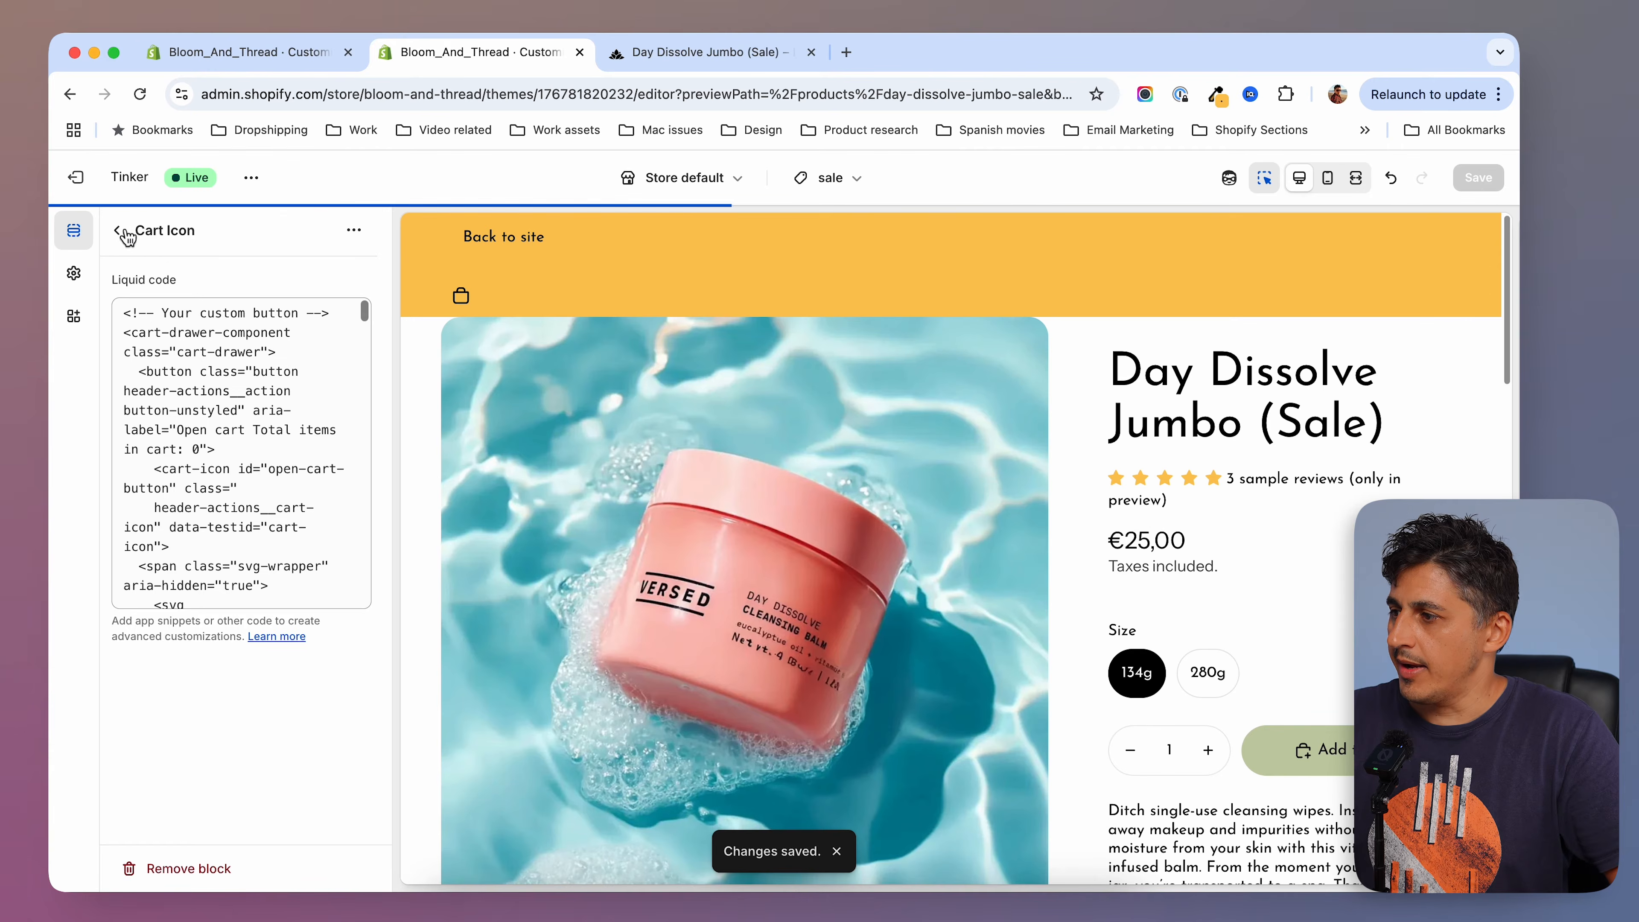
left_click(118, 232)
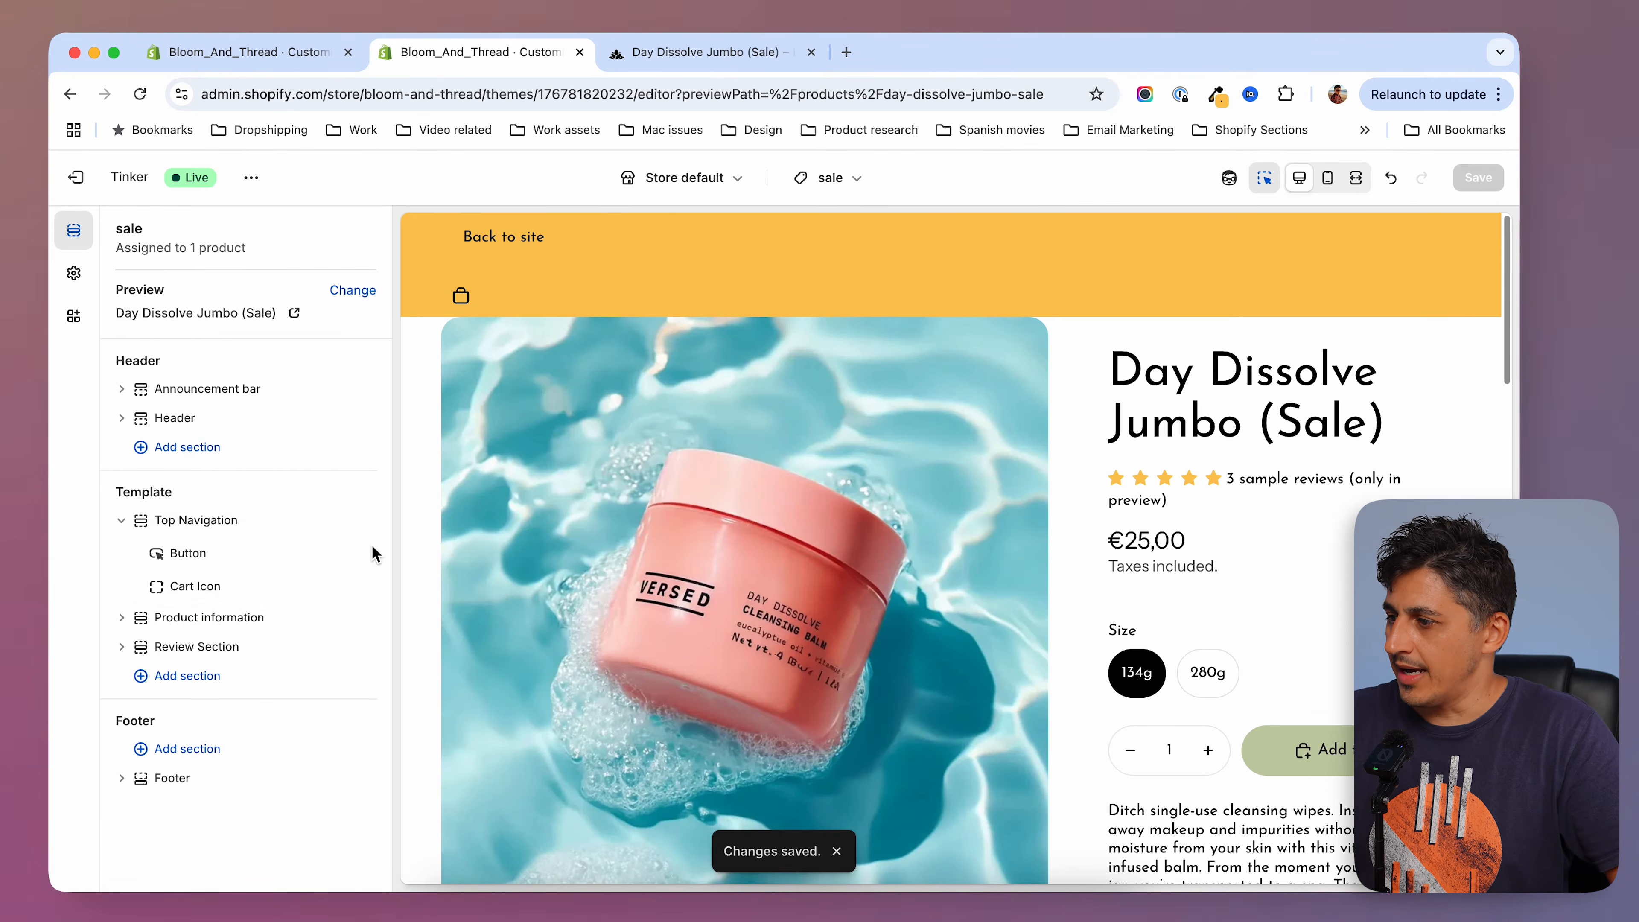
Set the Top Navigation section's direction to Horizontal with Space between alignment, and save the template.
left_click(207, 521)
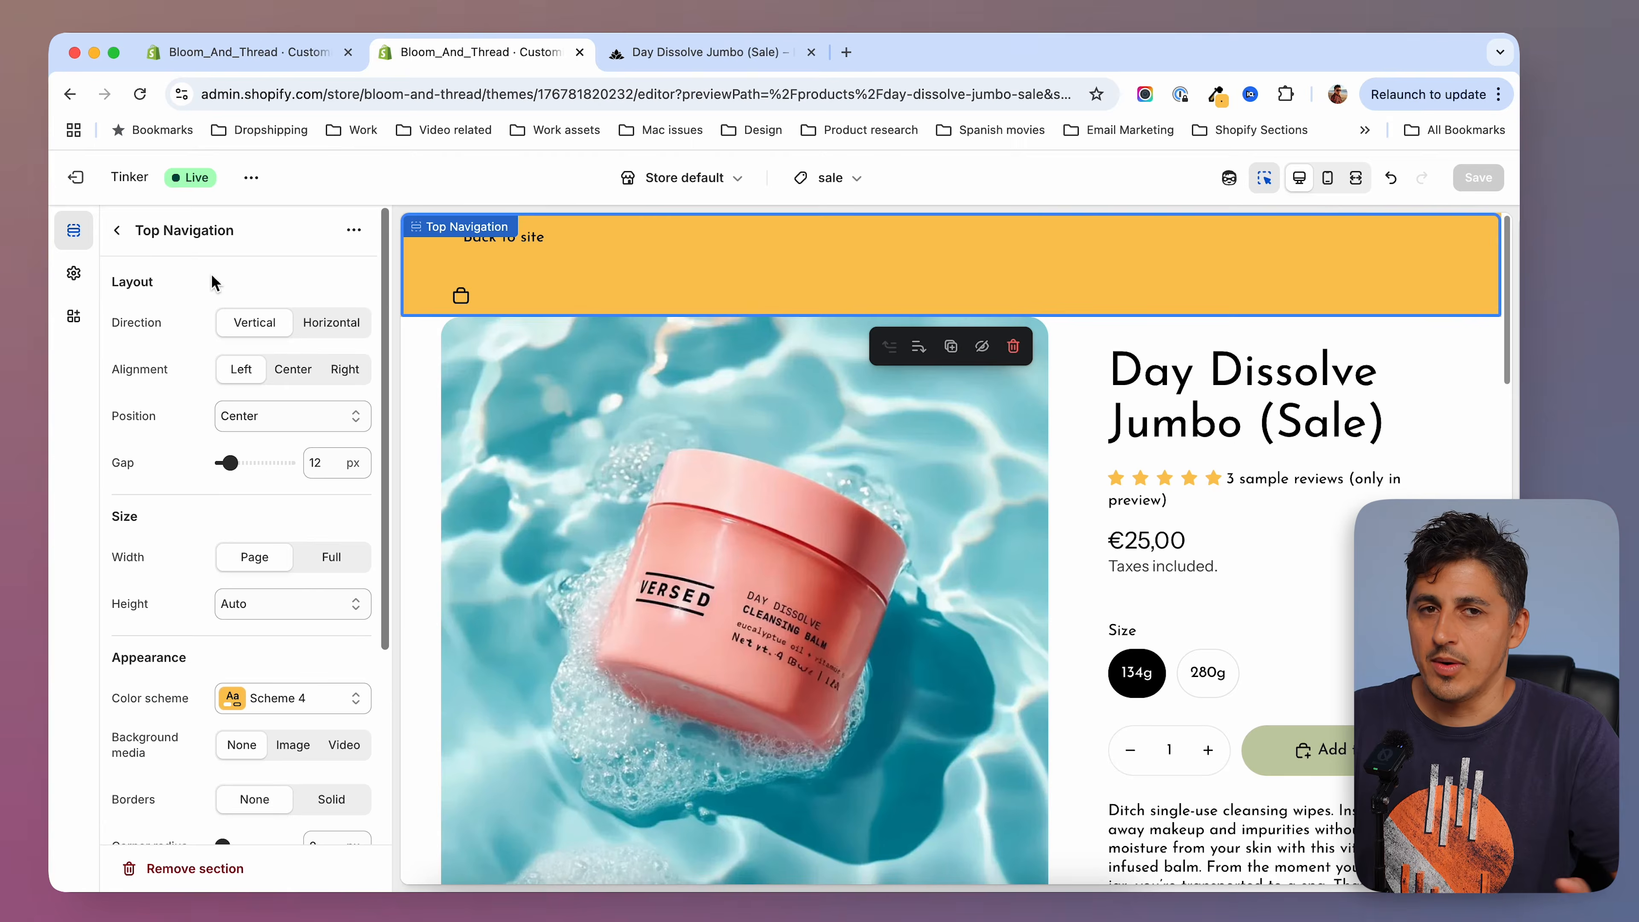
left_click(337, 323)
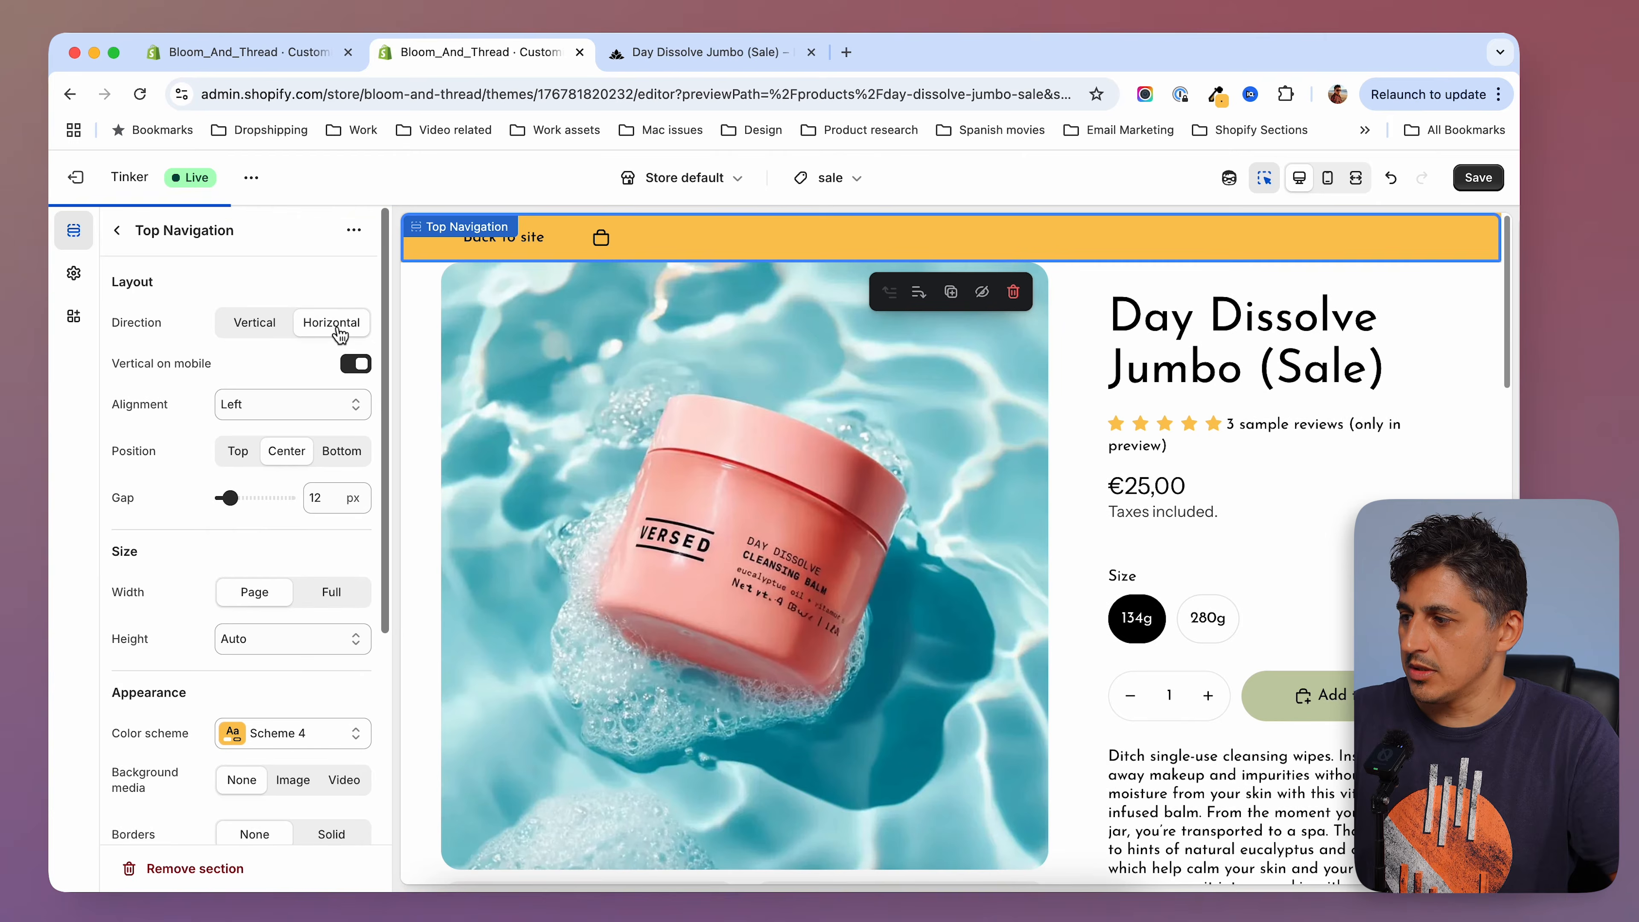
left_click(300, 406)
left_click(300, 469)
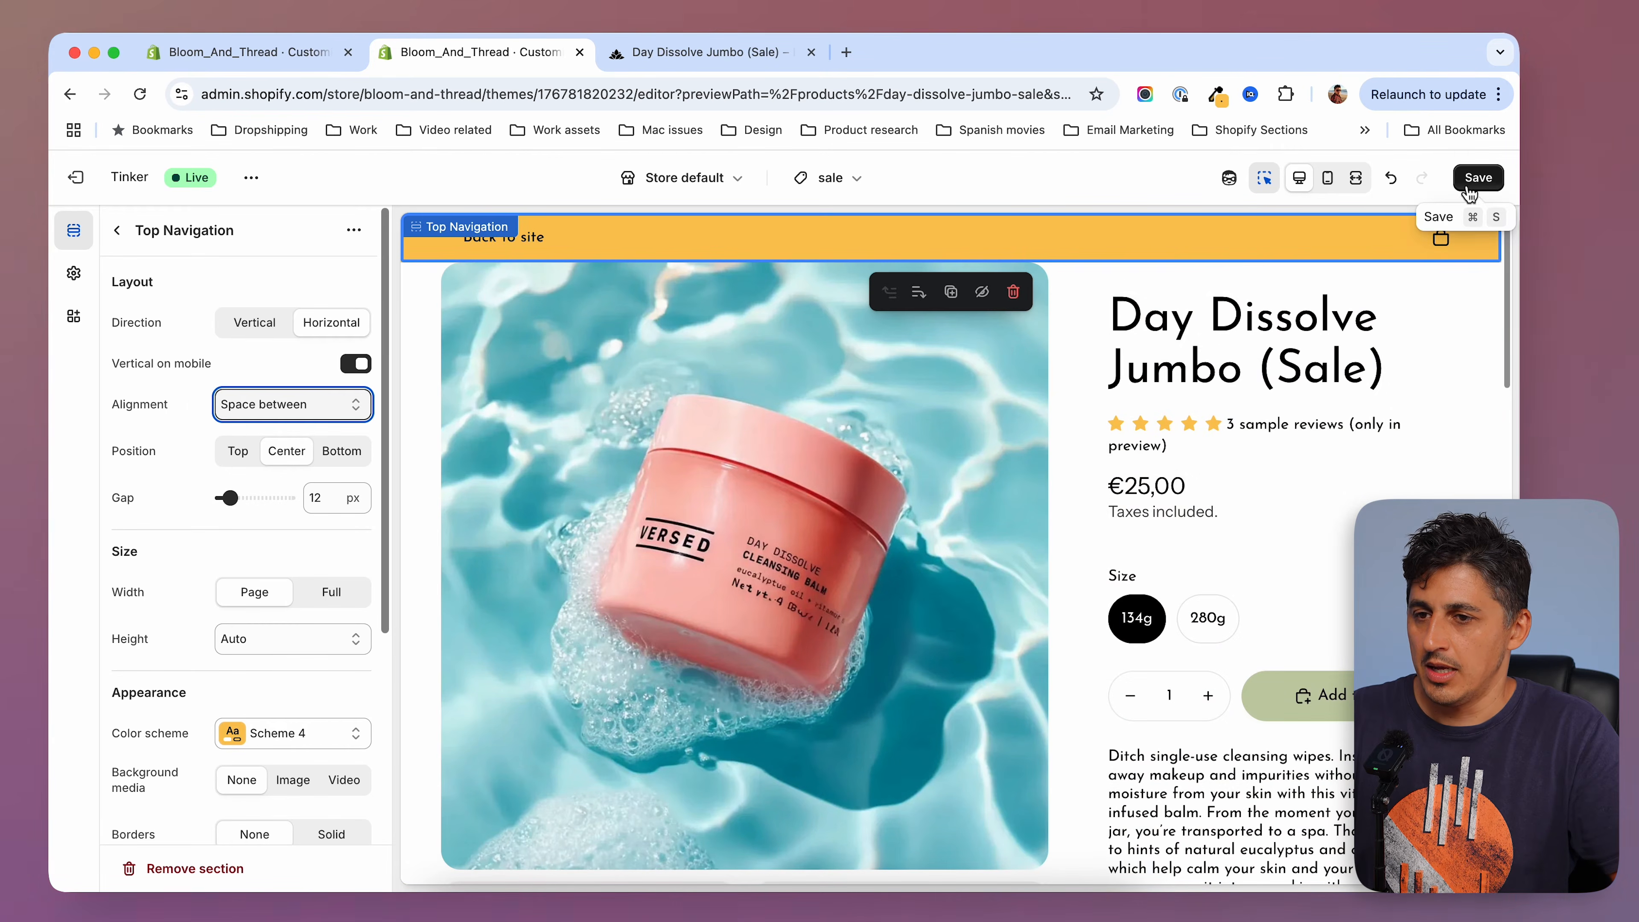
left_click(1478, 177)
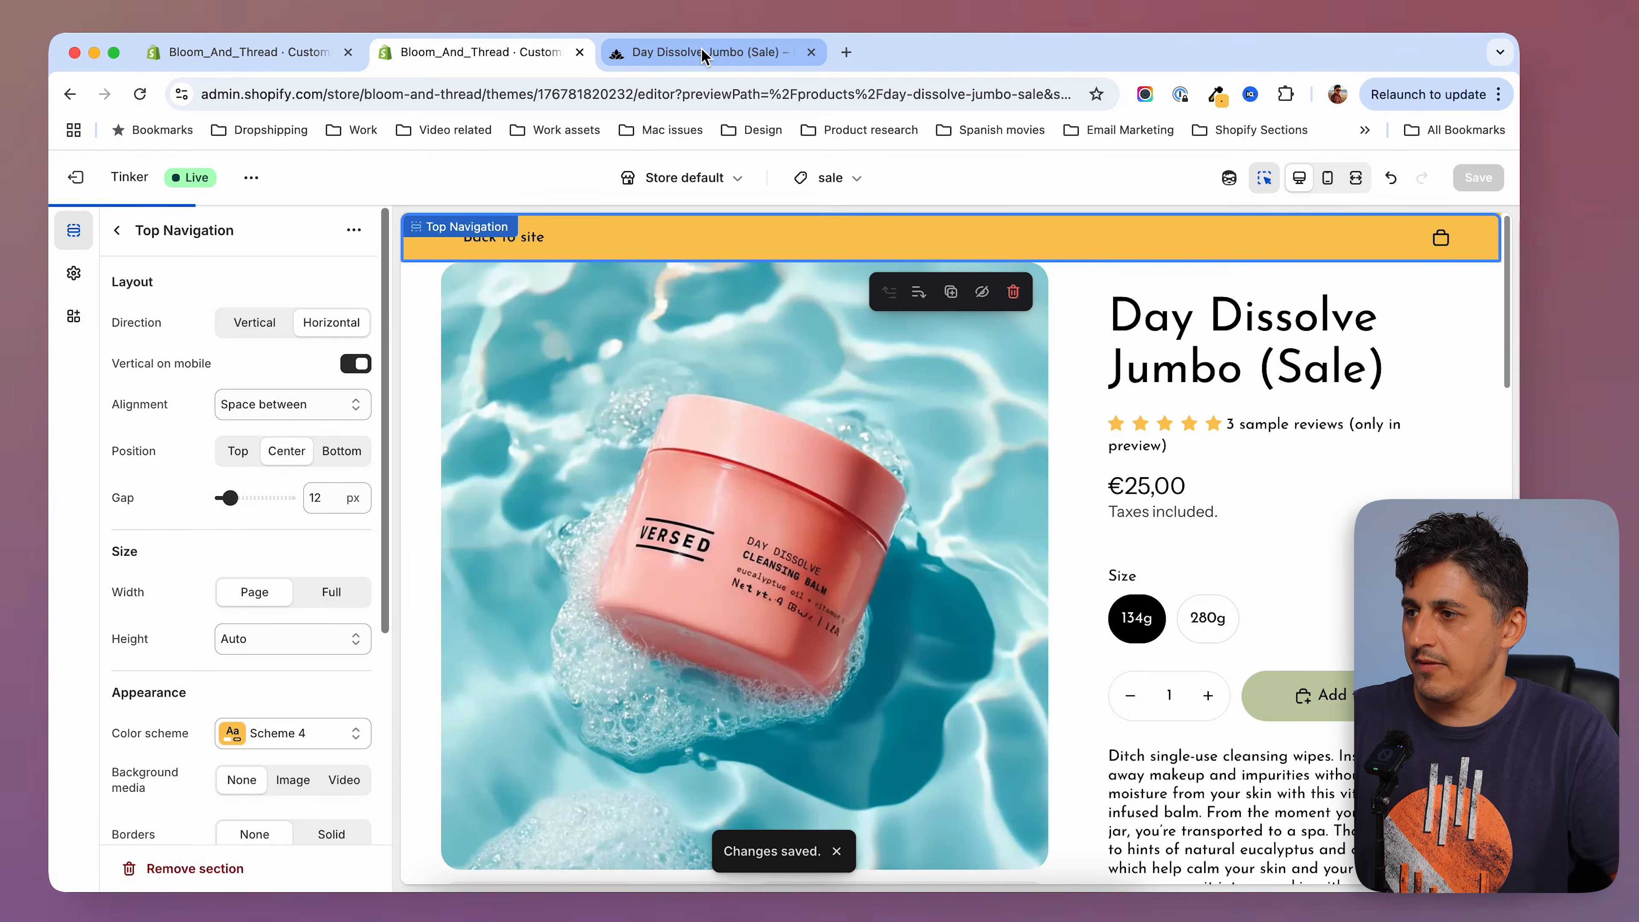
Reload the Day Dissolve Jumbo (Sale) preview, add the 280g size to the cart, and open the cart from the navigation icon.
left_click(703, 53)
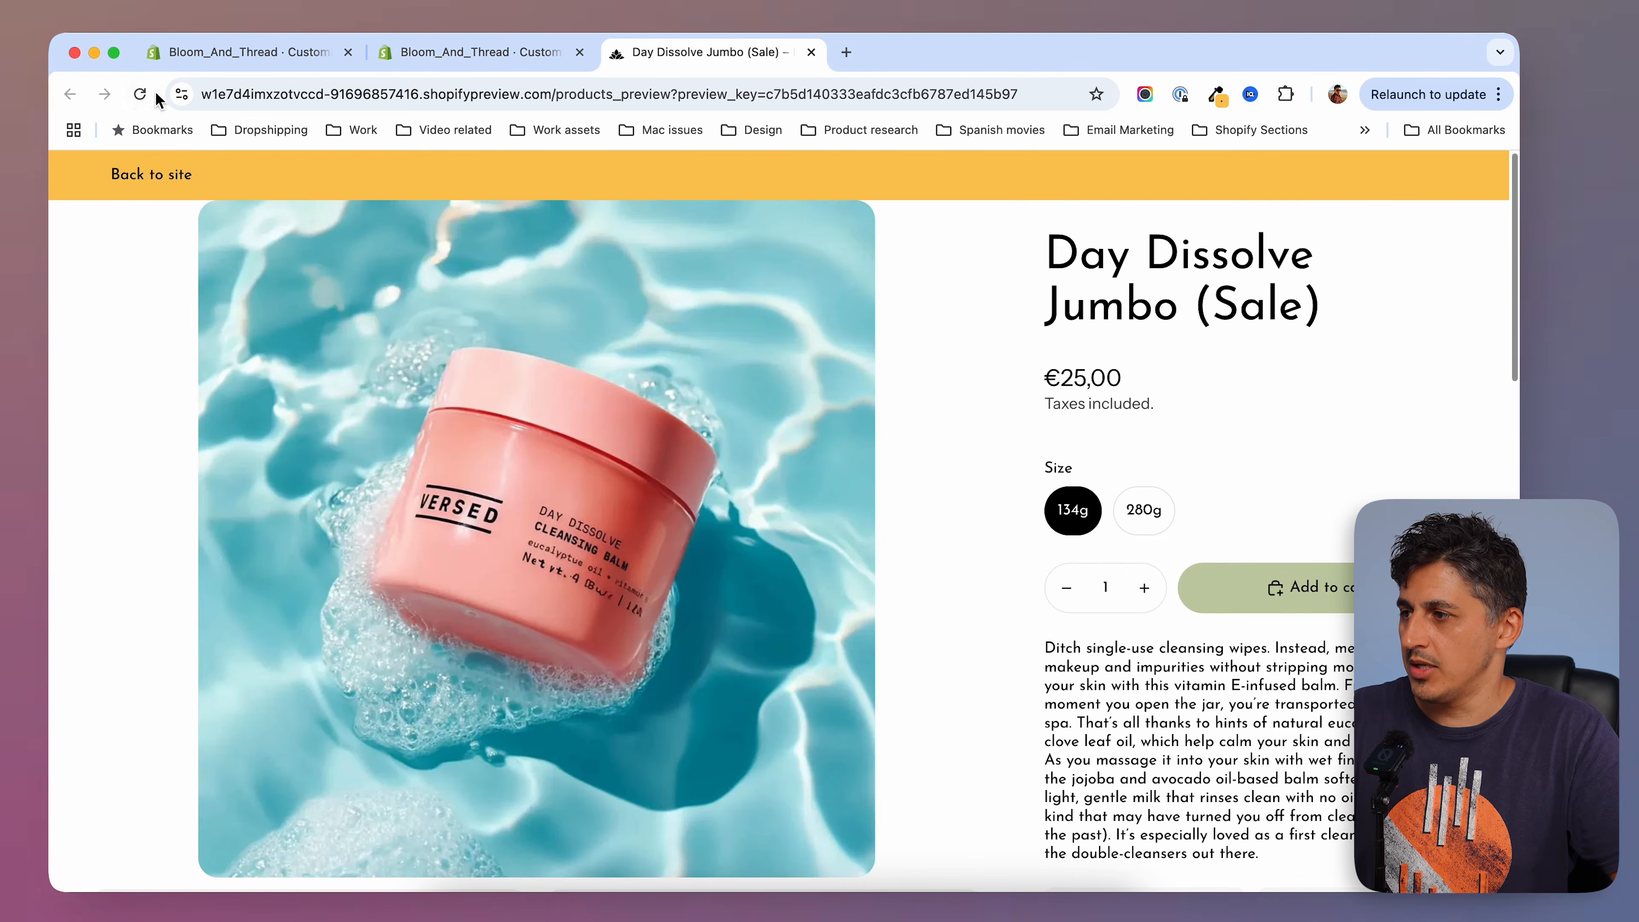
left_click(147, 94)
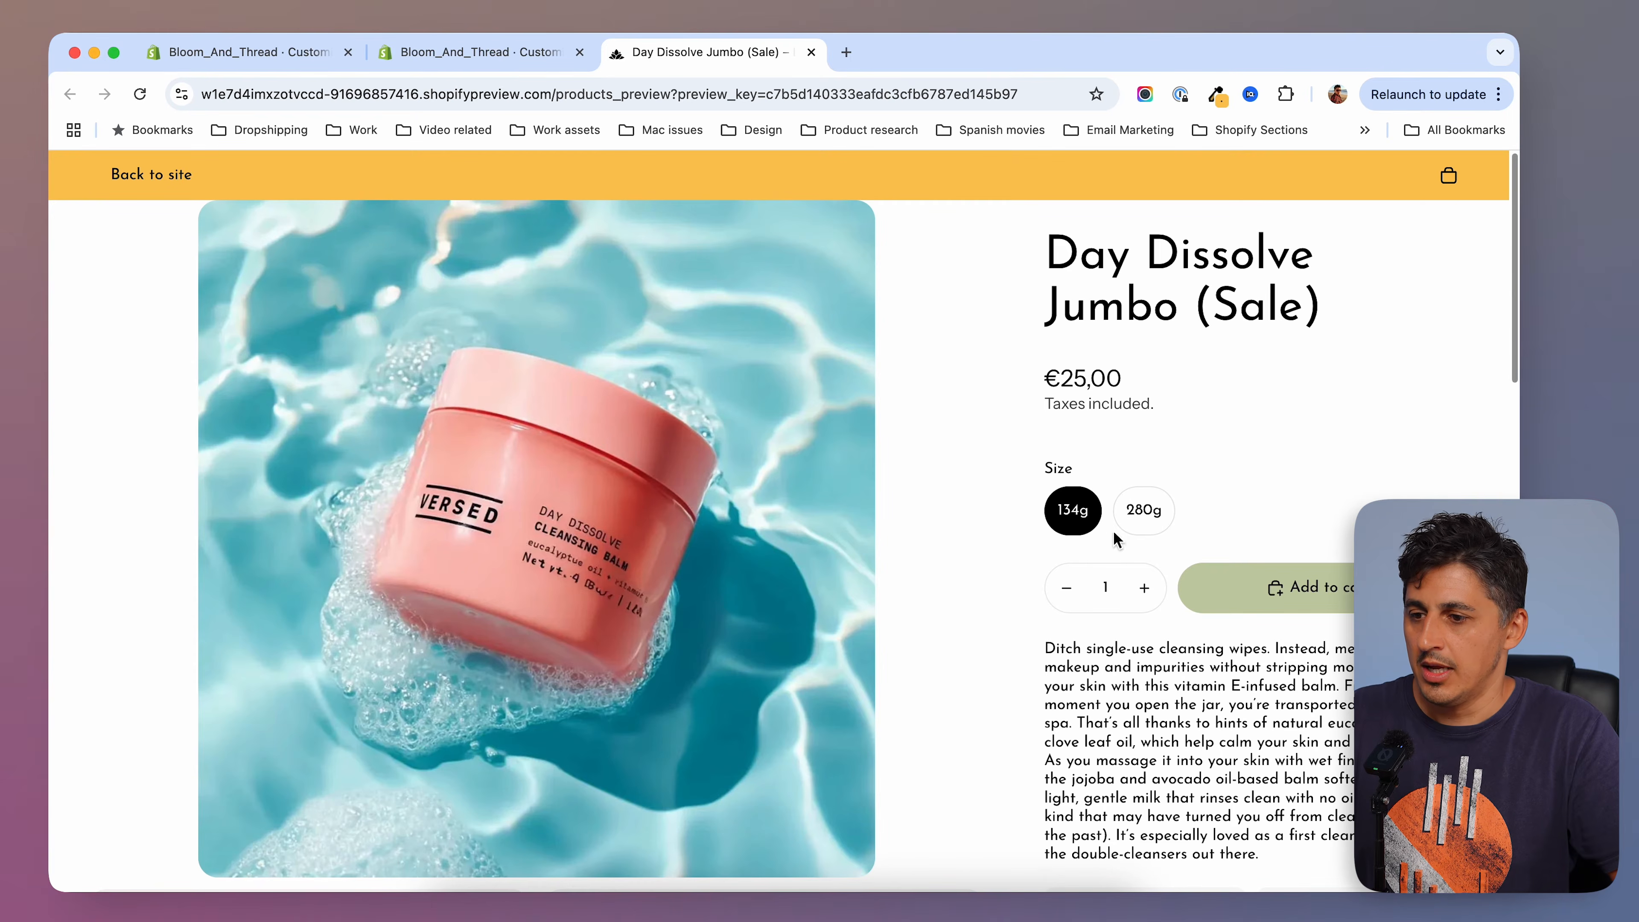
left_click(1141, 519)
left_click(1277, 589)
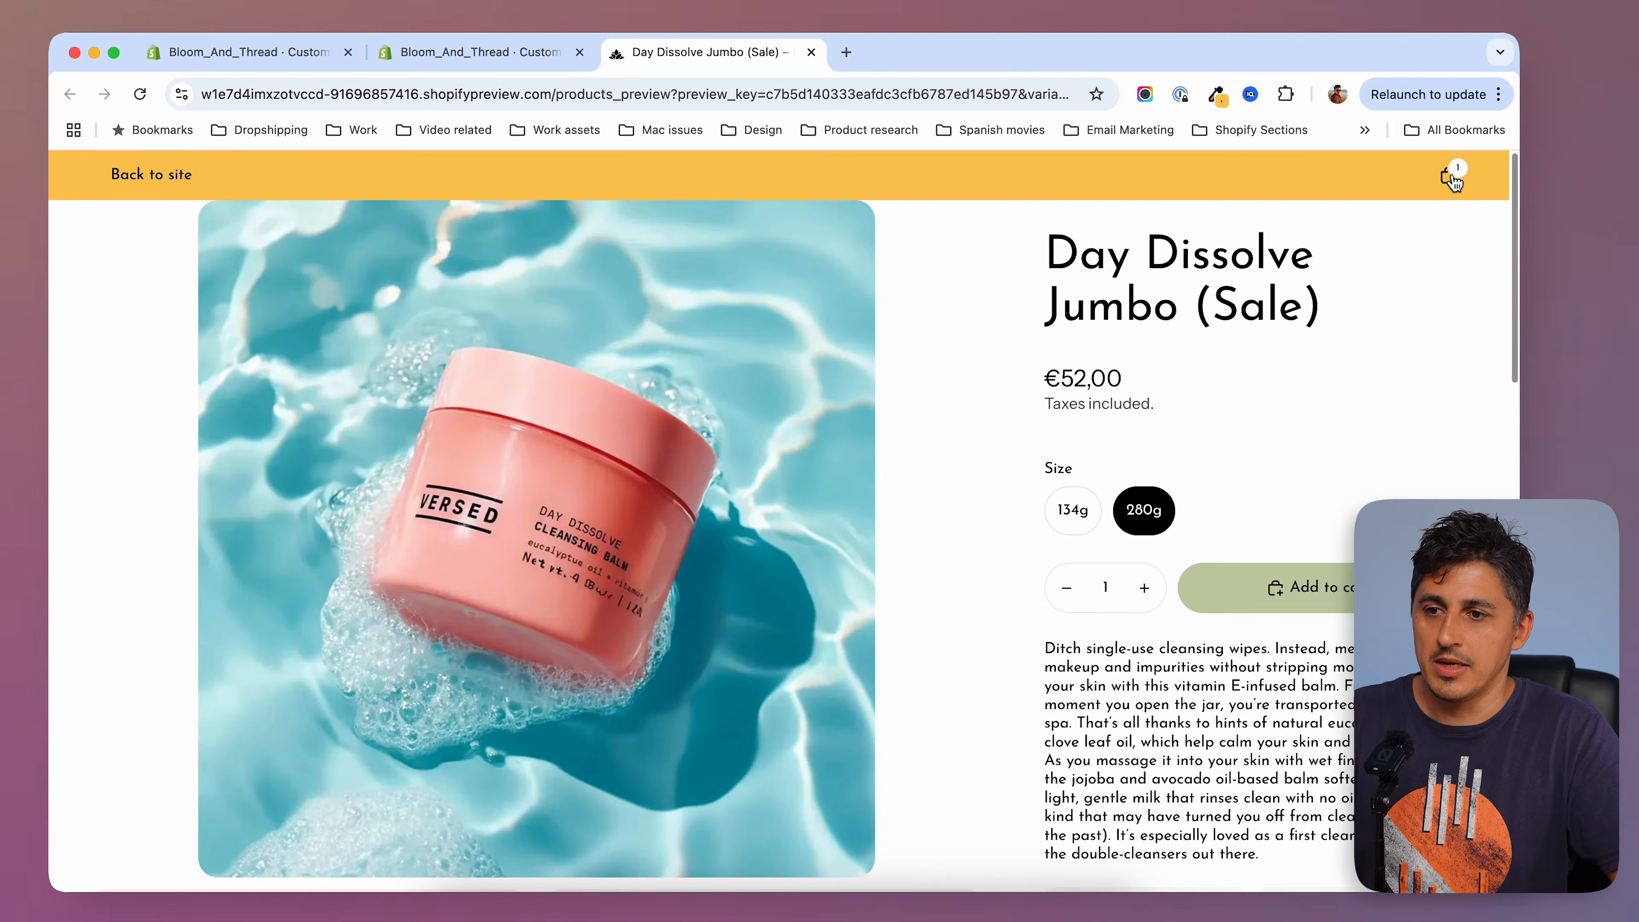
left_click(1449, 173)
Test adding three units of the 134g size and one unit of the 280g size to the cart.
left_click(1089, 522)
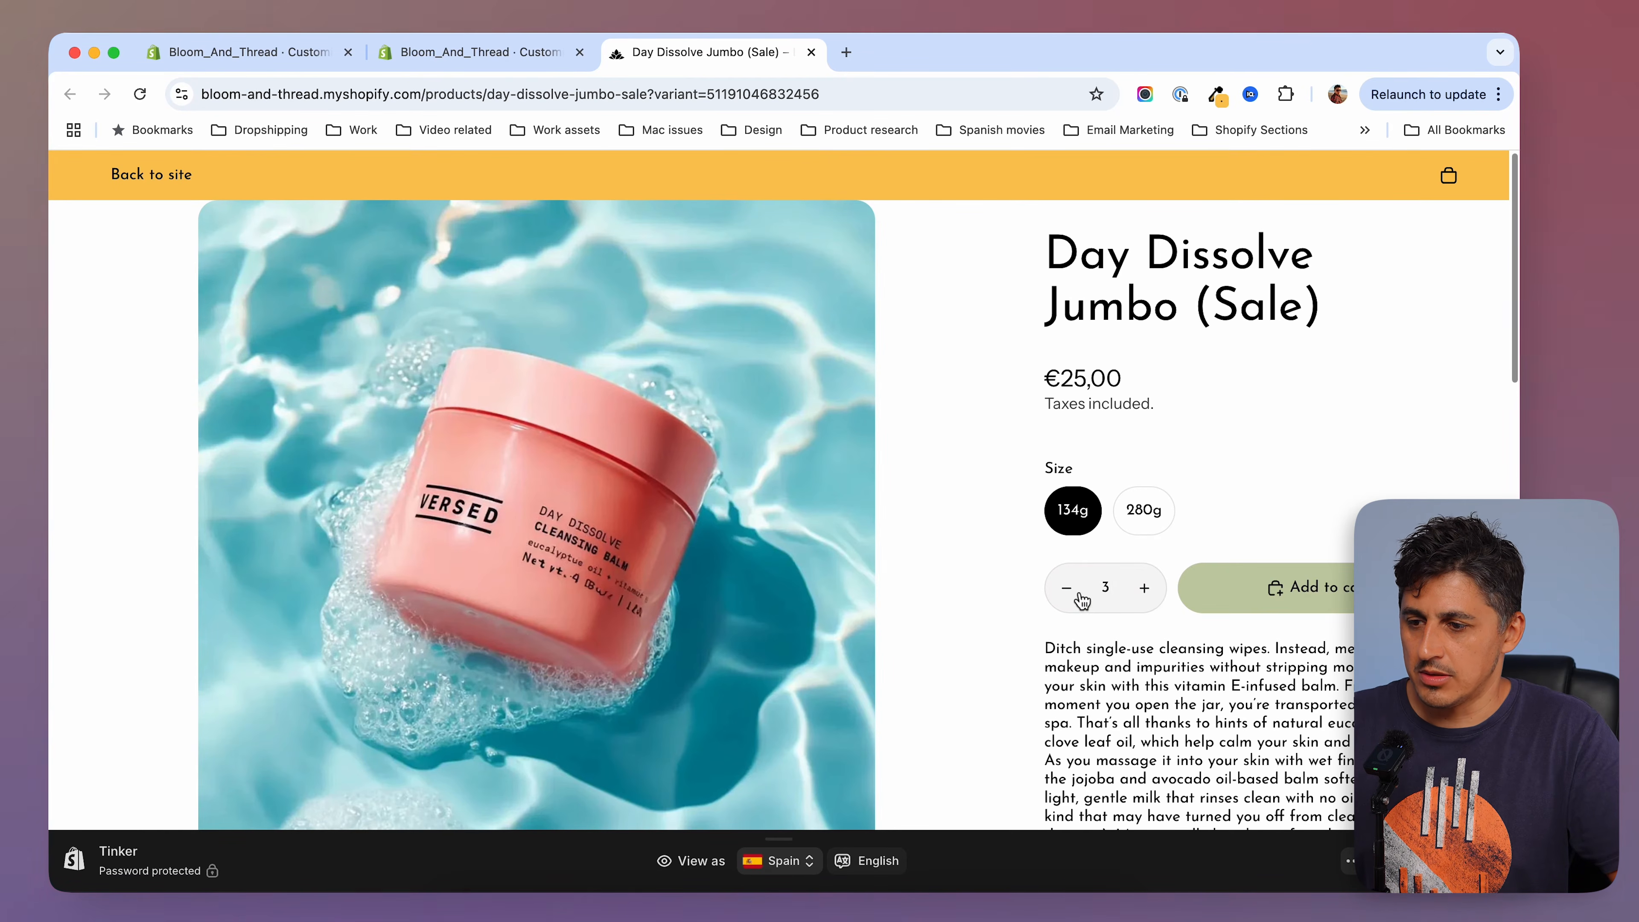
left_click(1305, 602)
left_click(1145, 516)
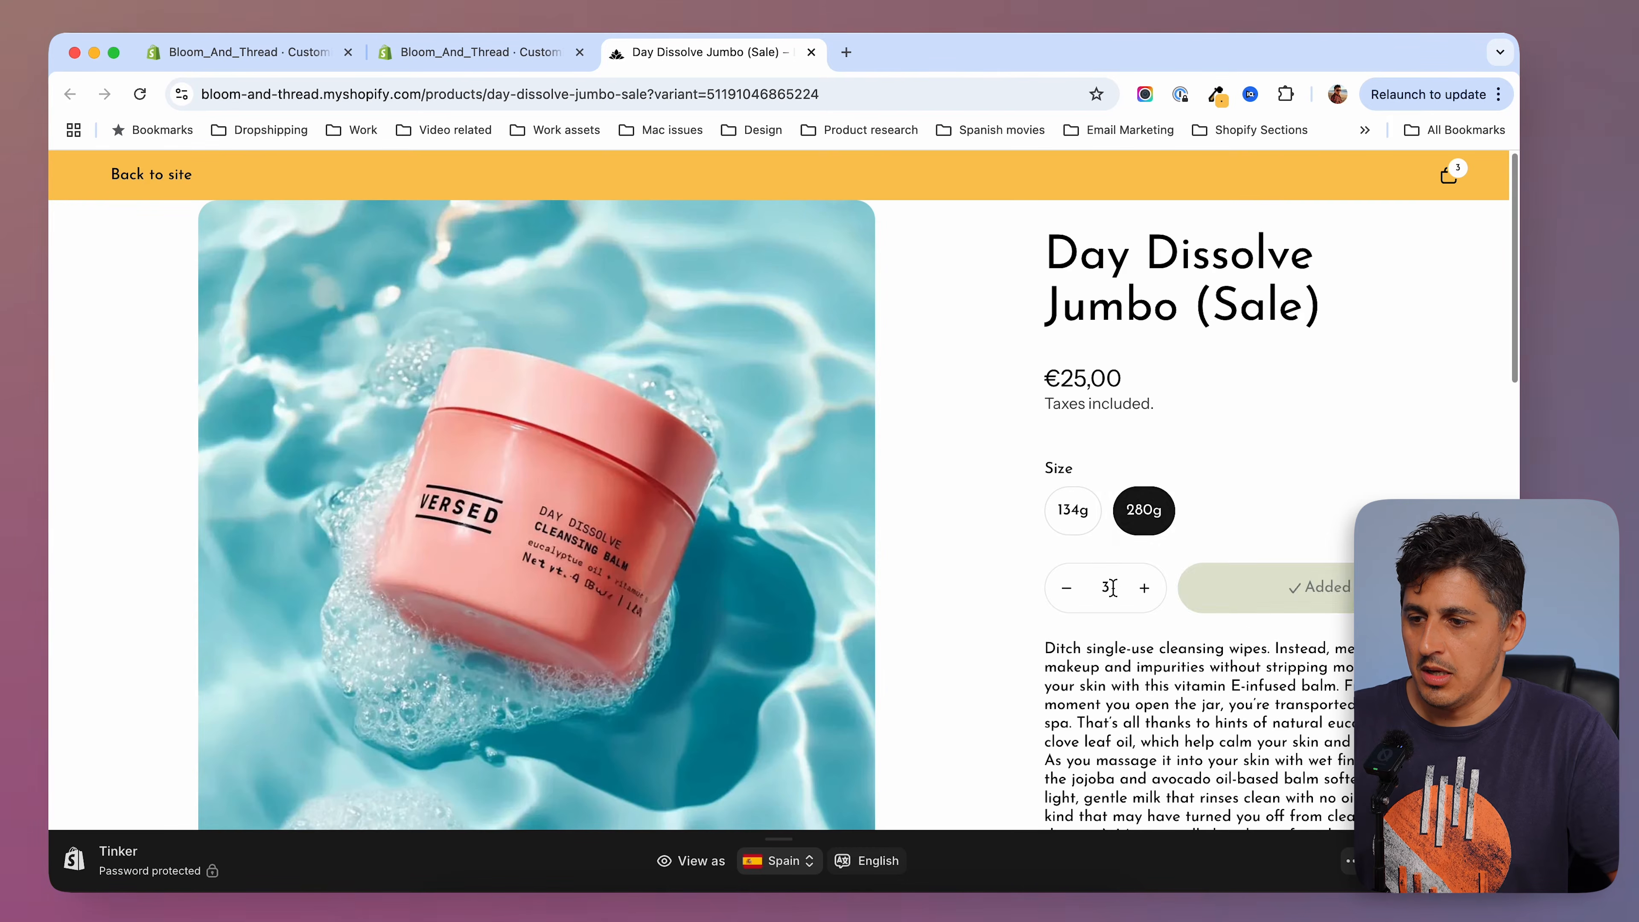
left_click(1074, 591)
left_click(1074, 588)
left_click(1213, 587)
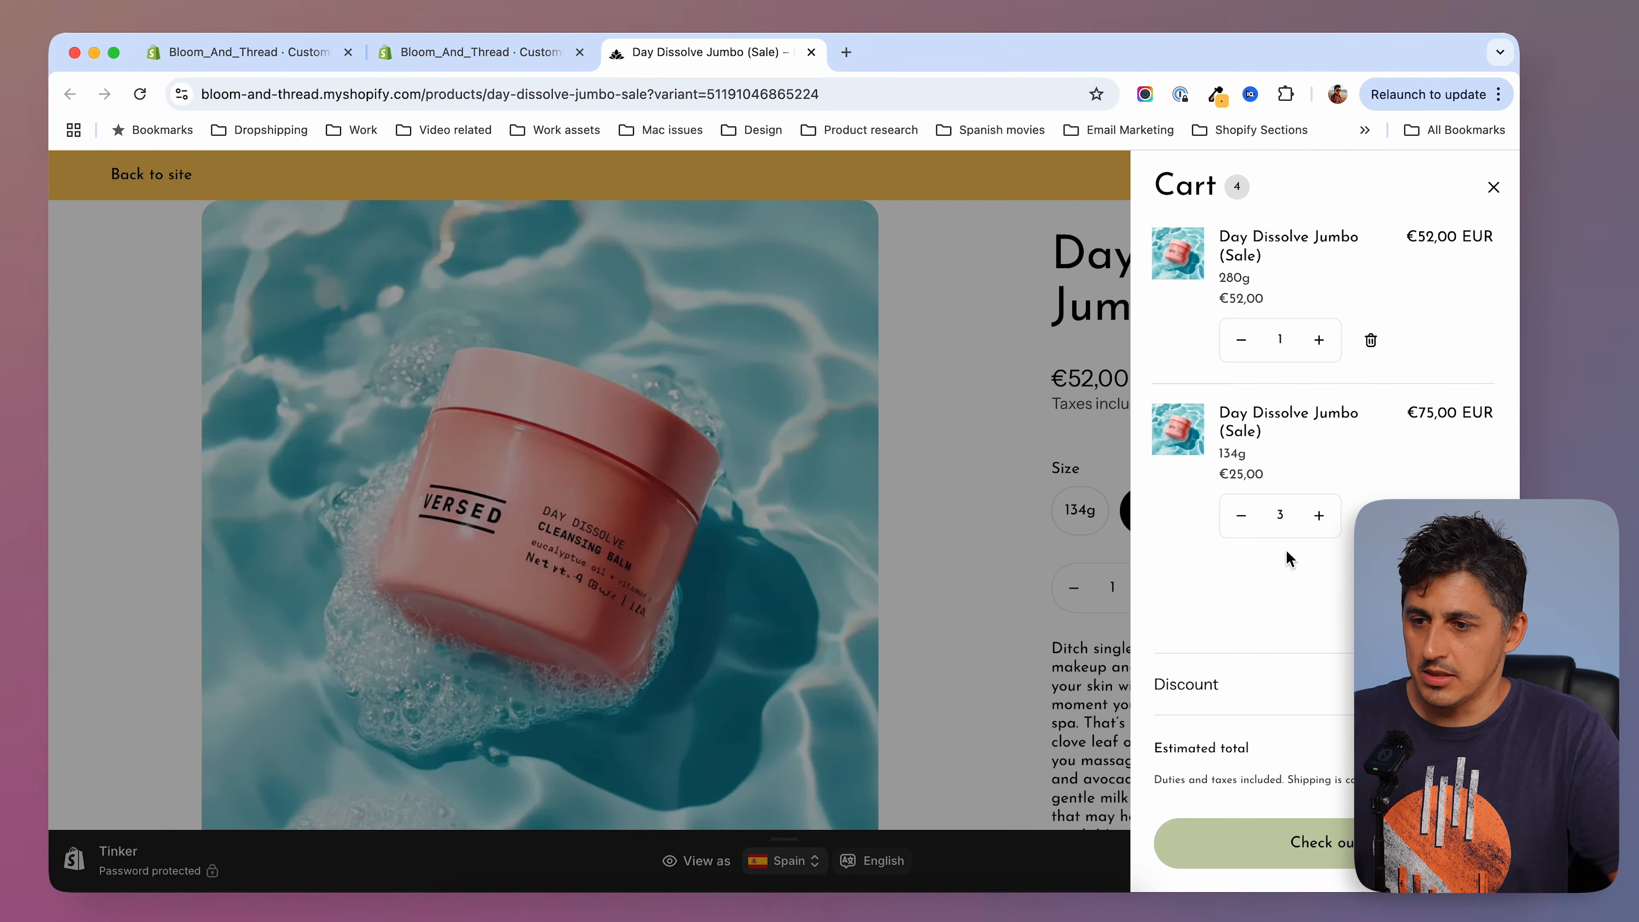
Remove the 280g item from the cart, proceed to checkout, and close the preview tab.
left_click(1370, 342)
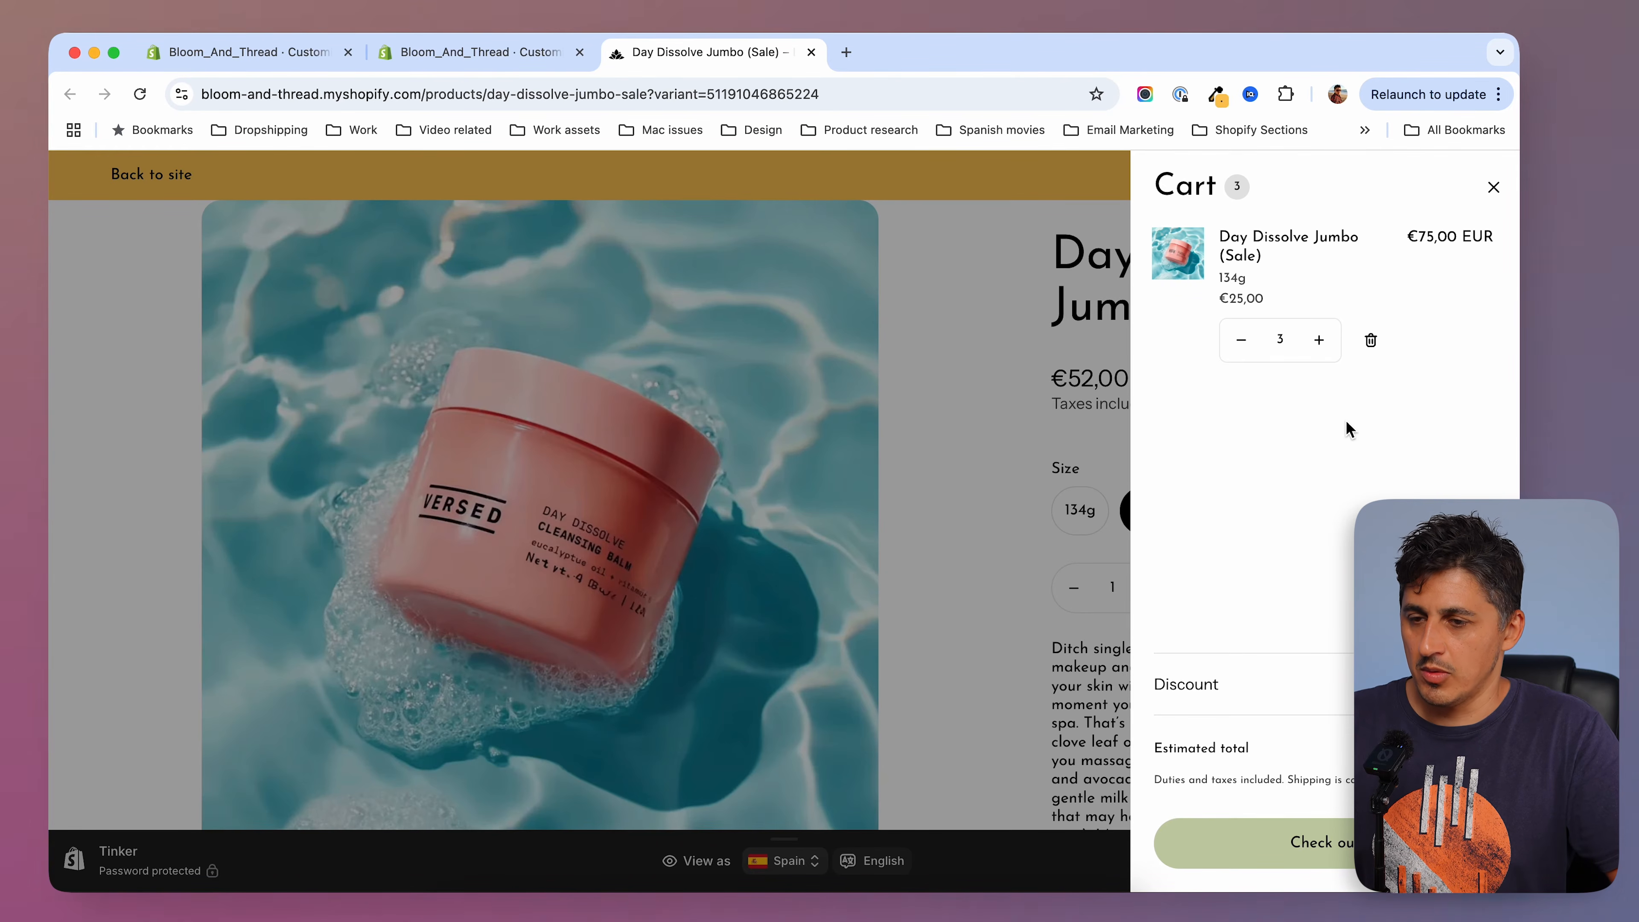
left_click(1330, 846)
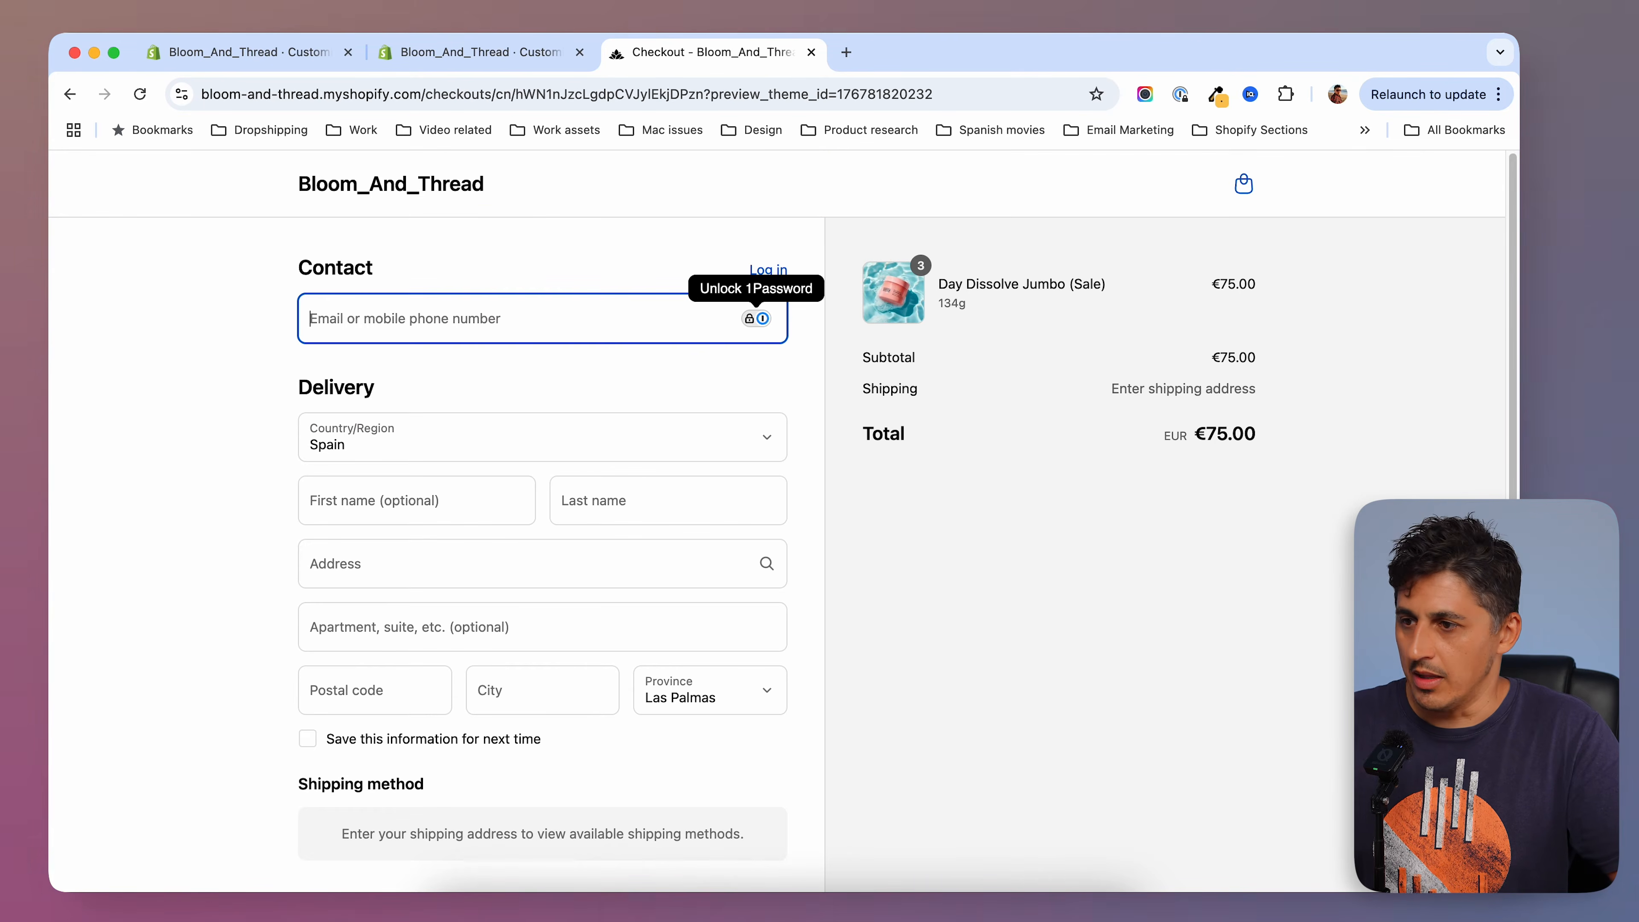
key("super+w")
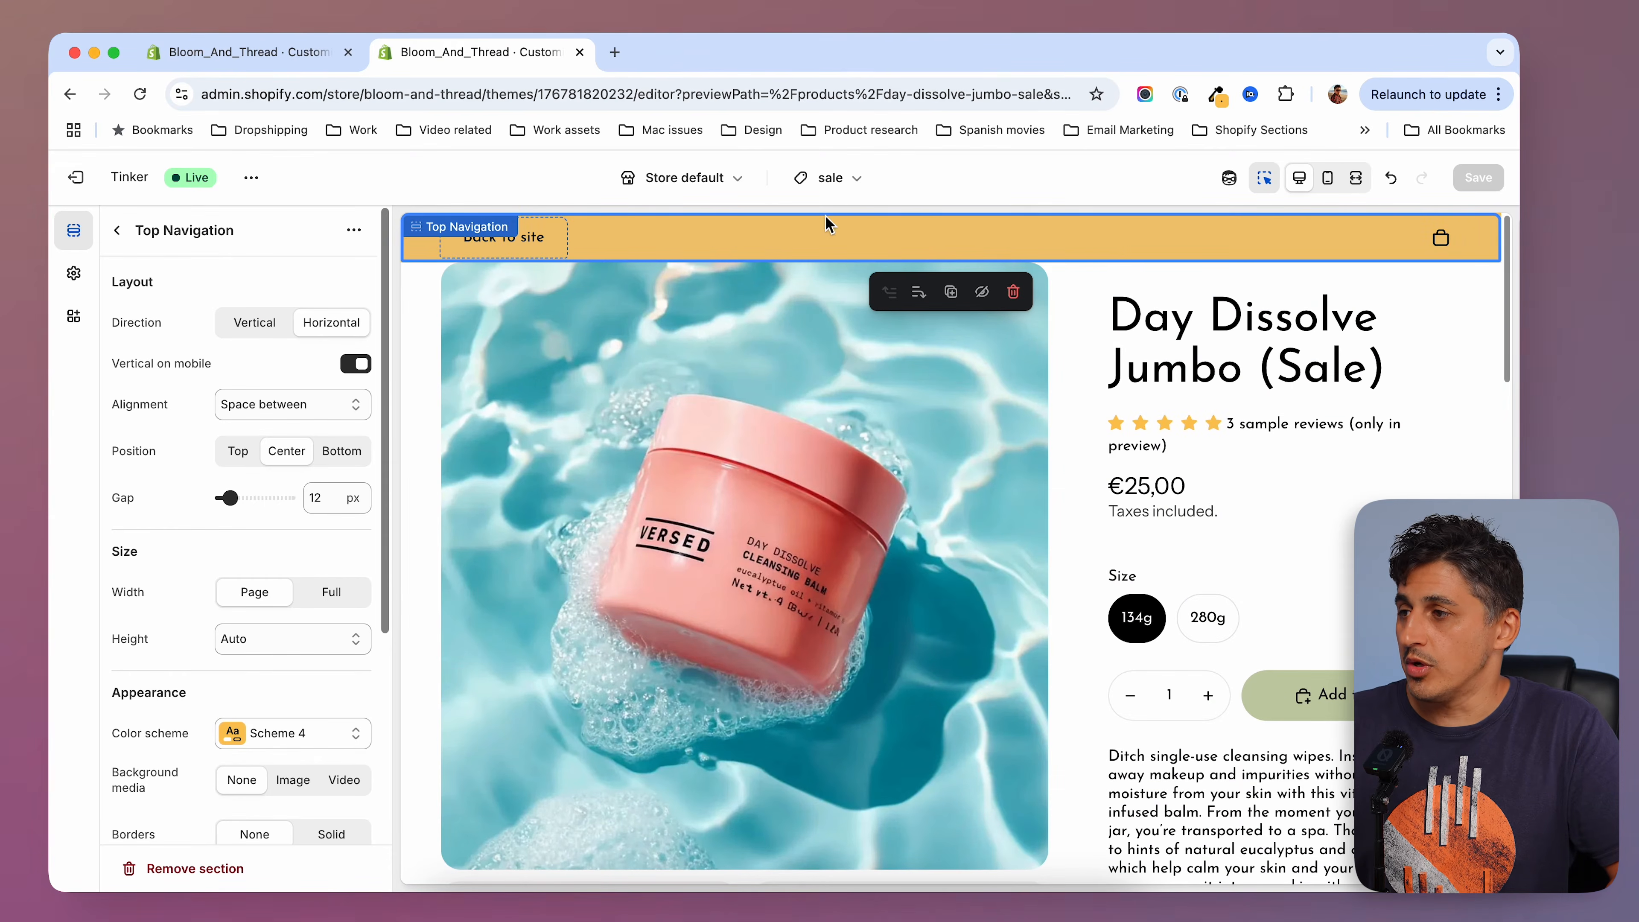
Examine the example template's navigation bars, testing its "Back to top" link and comparing the top and end of the page.
key("ctrl+shift+Tab")
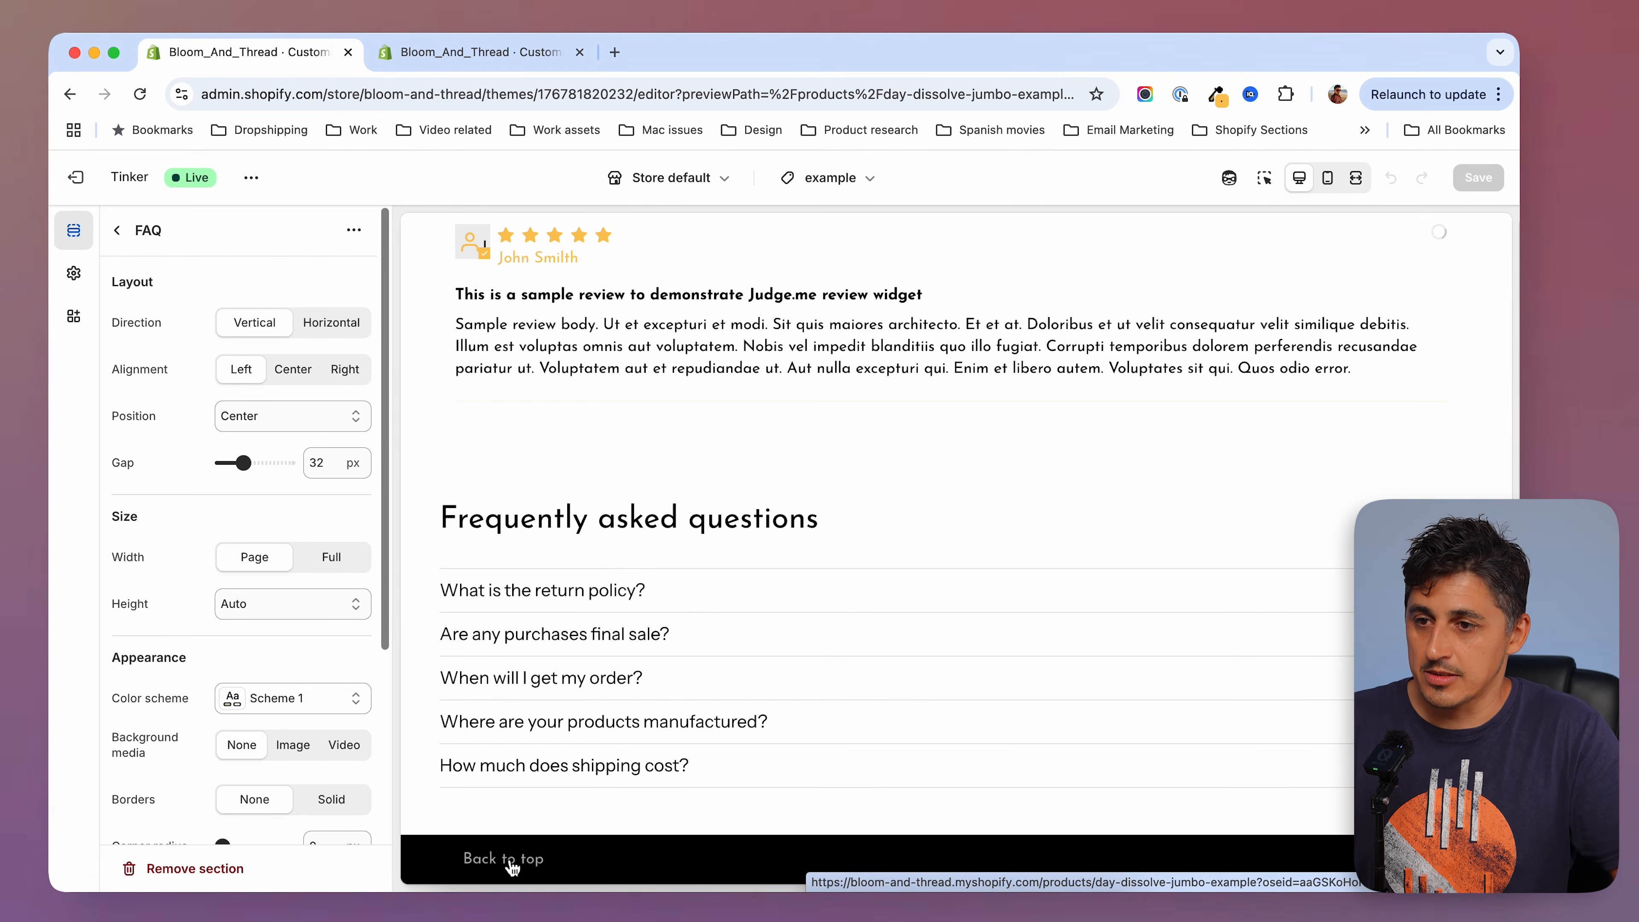
left_click(510, 861)
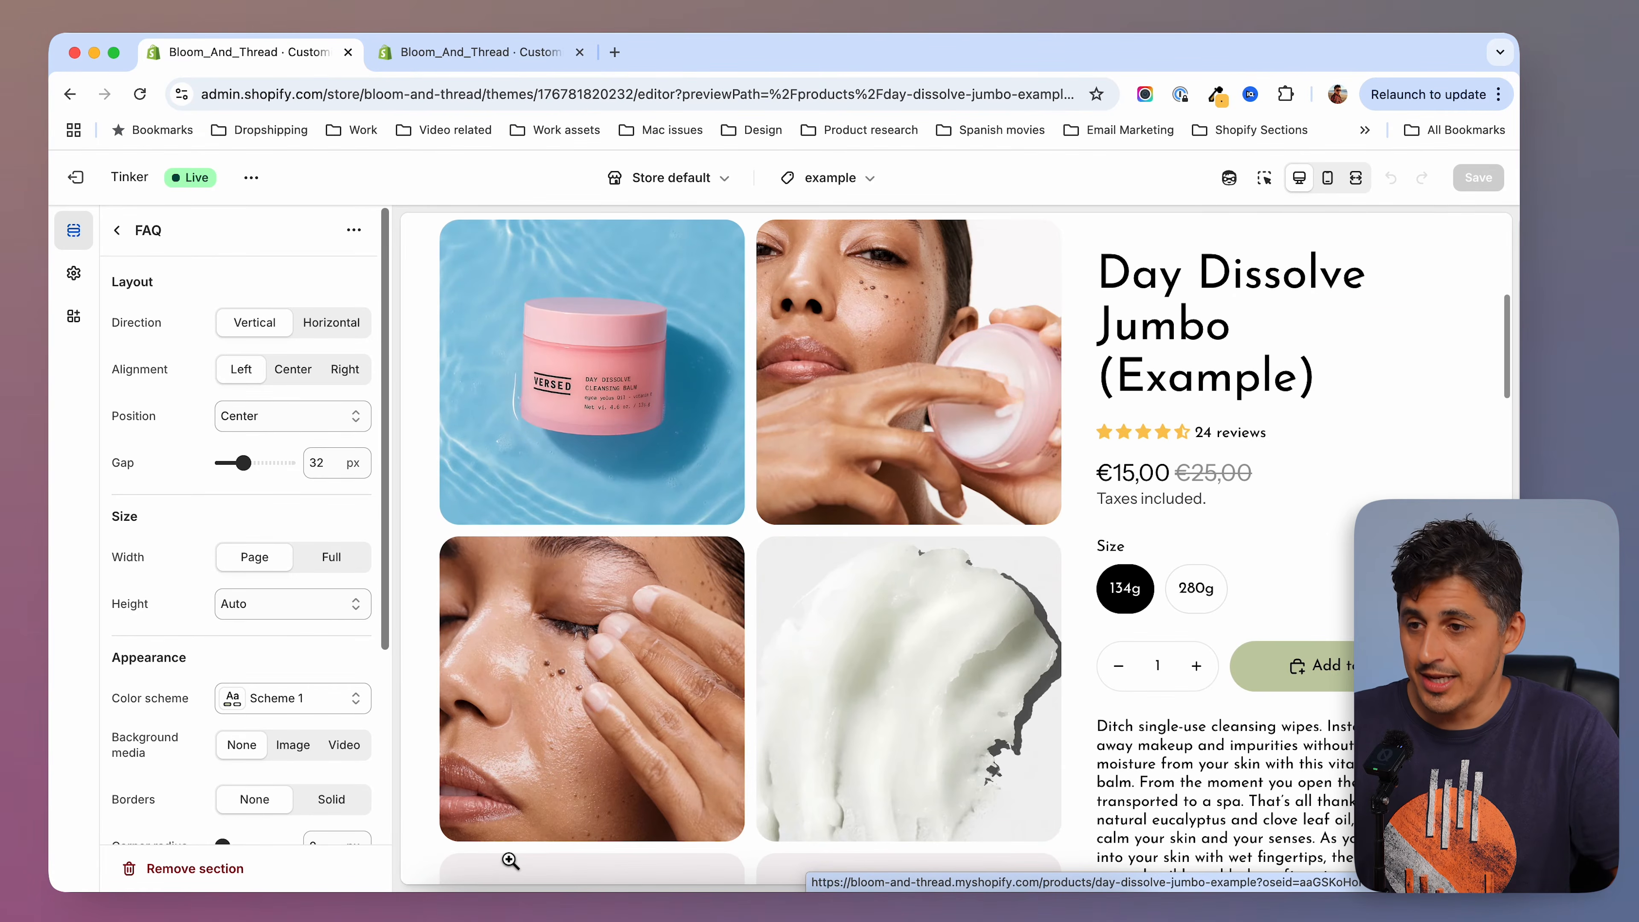
scroll(907, 660, "down", 5)
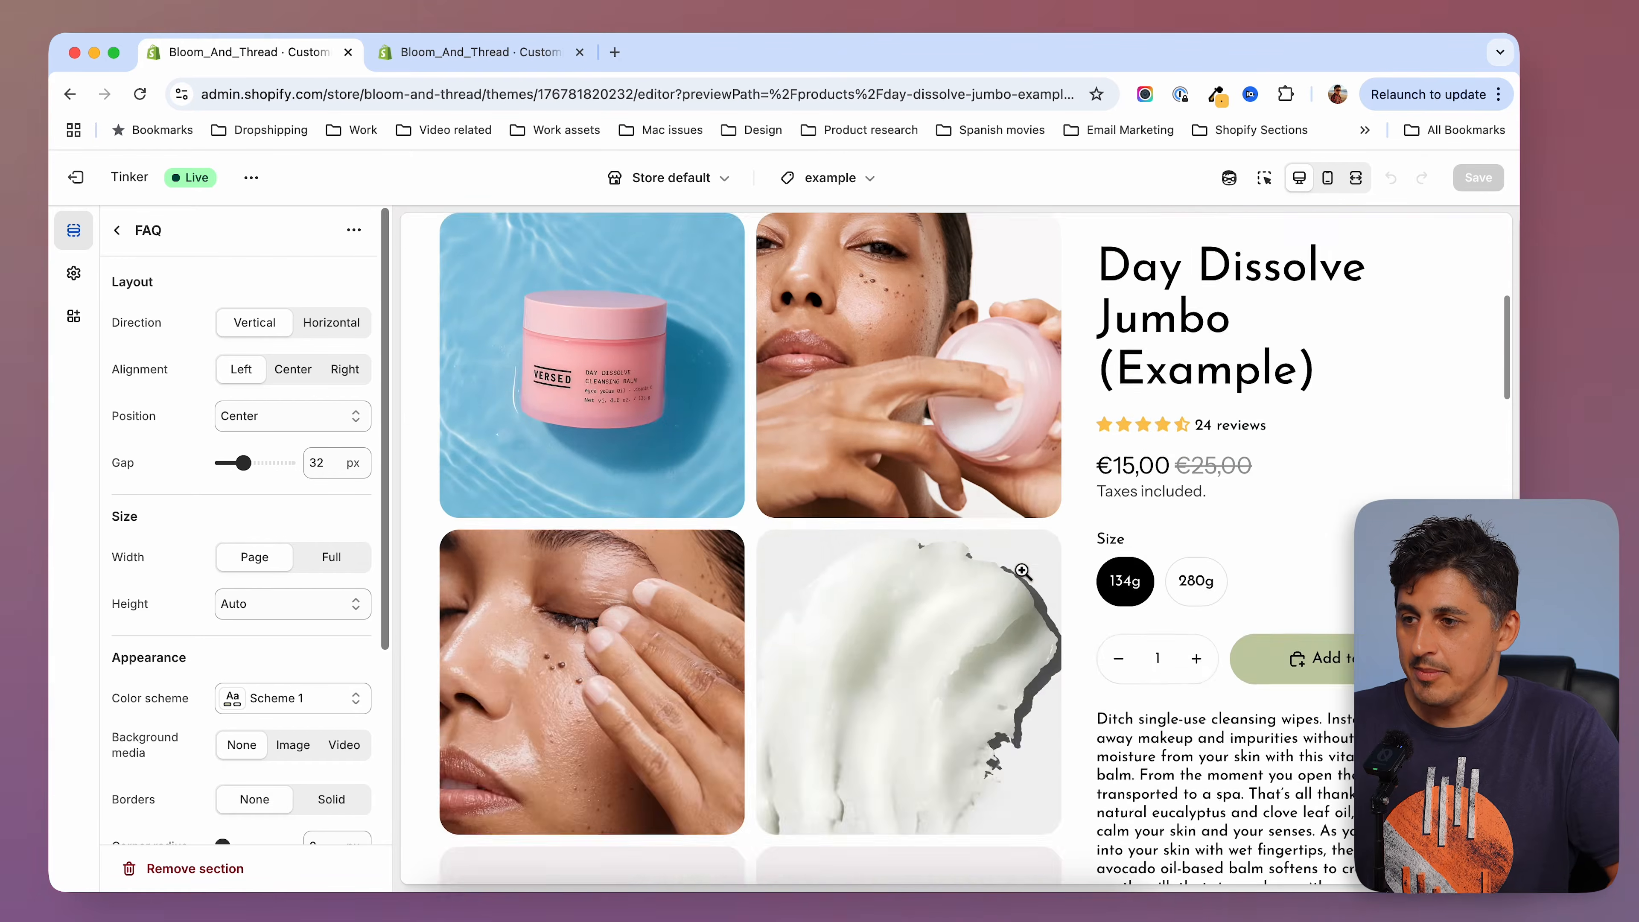
scroll(1026, 577, "up", 5)
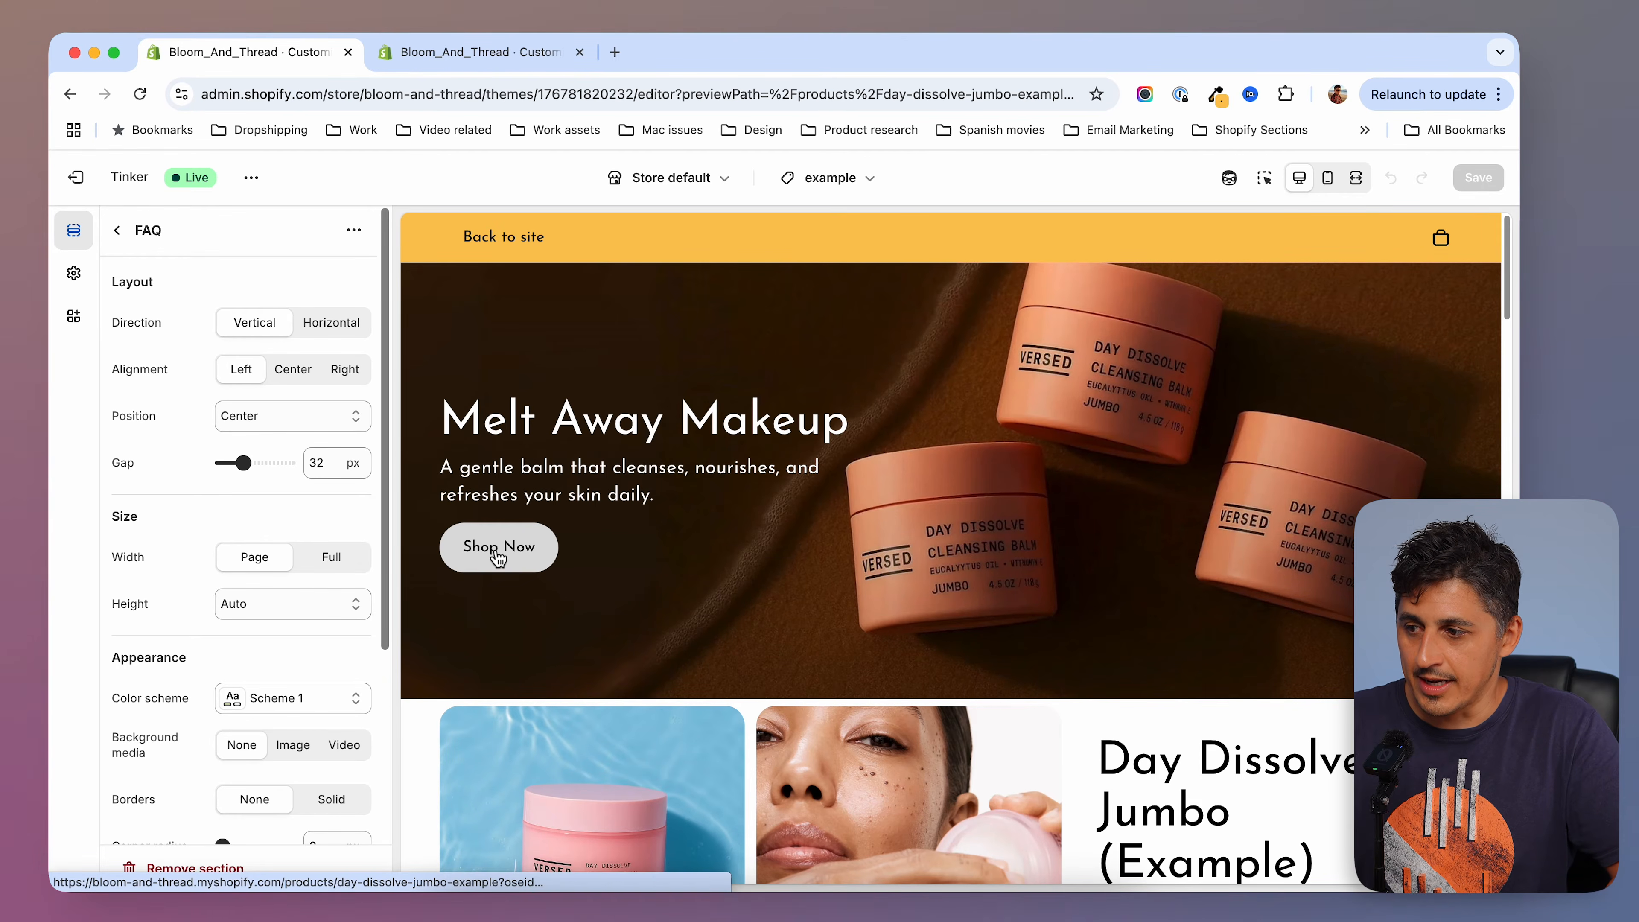
scroll(494, 469, "down", 5)
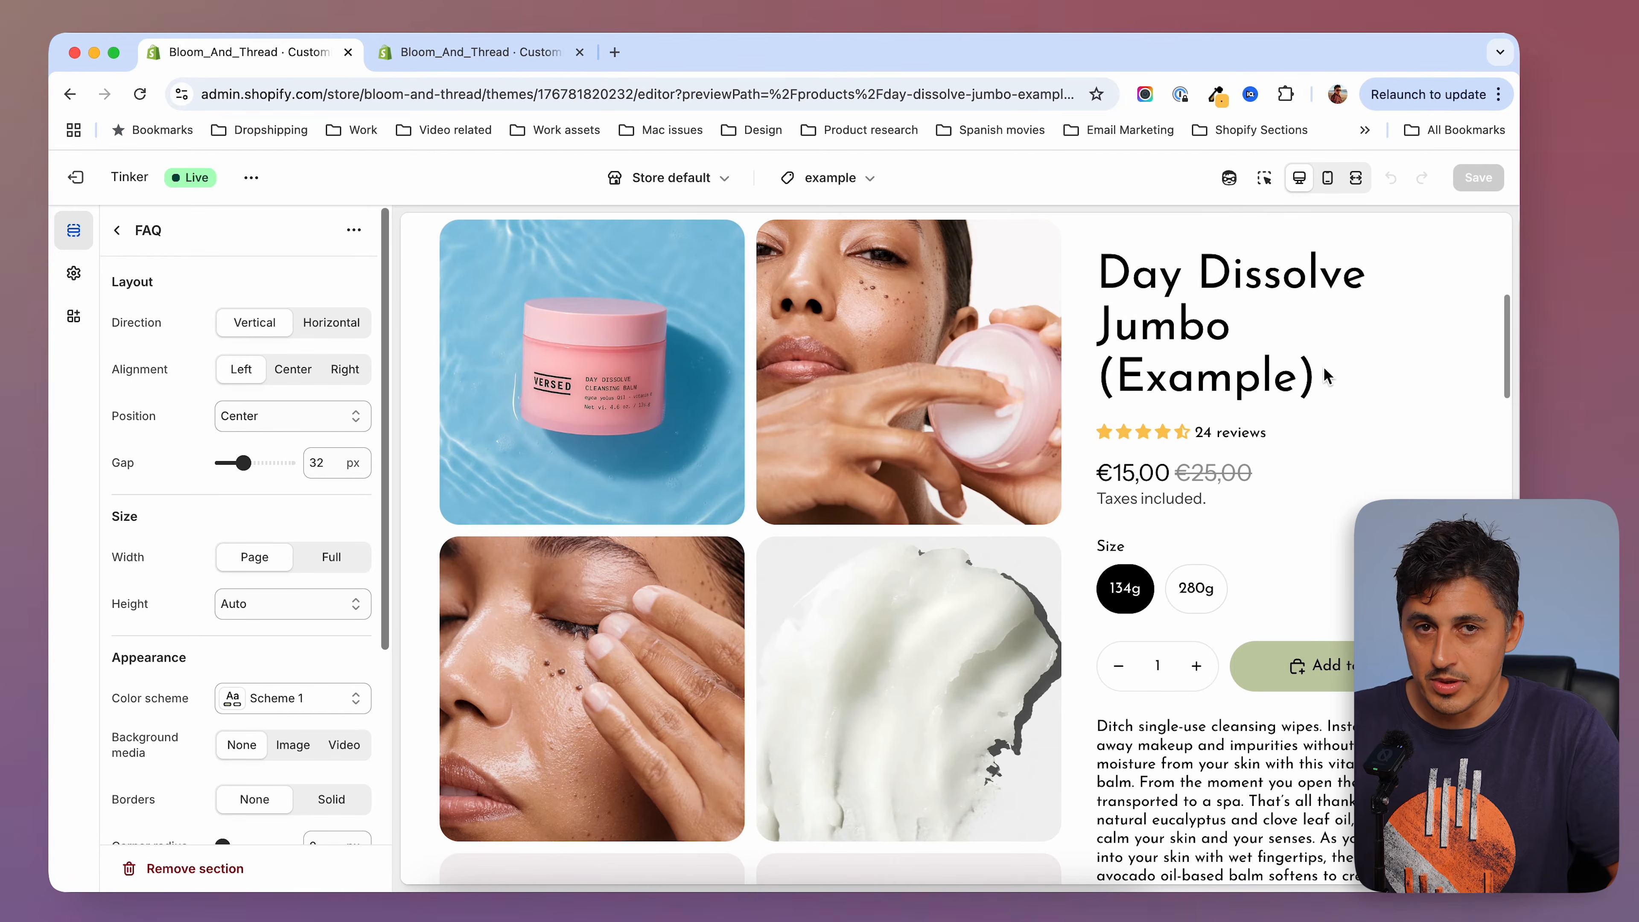
scroll(1303, 384, "up", 5)
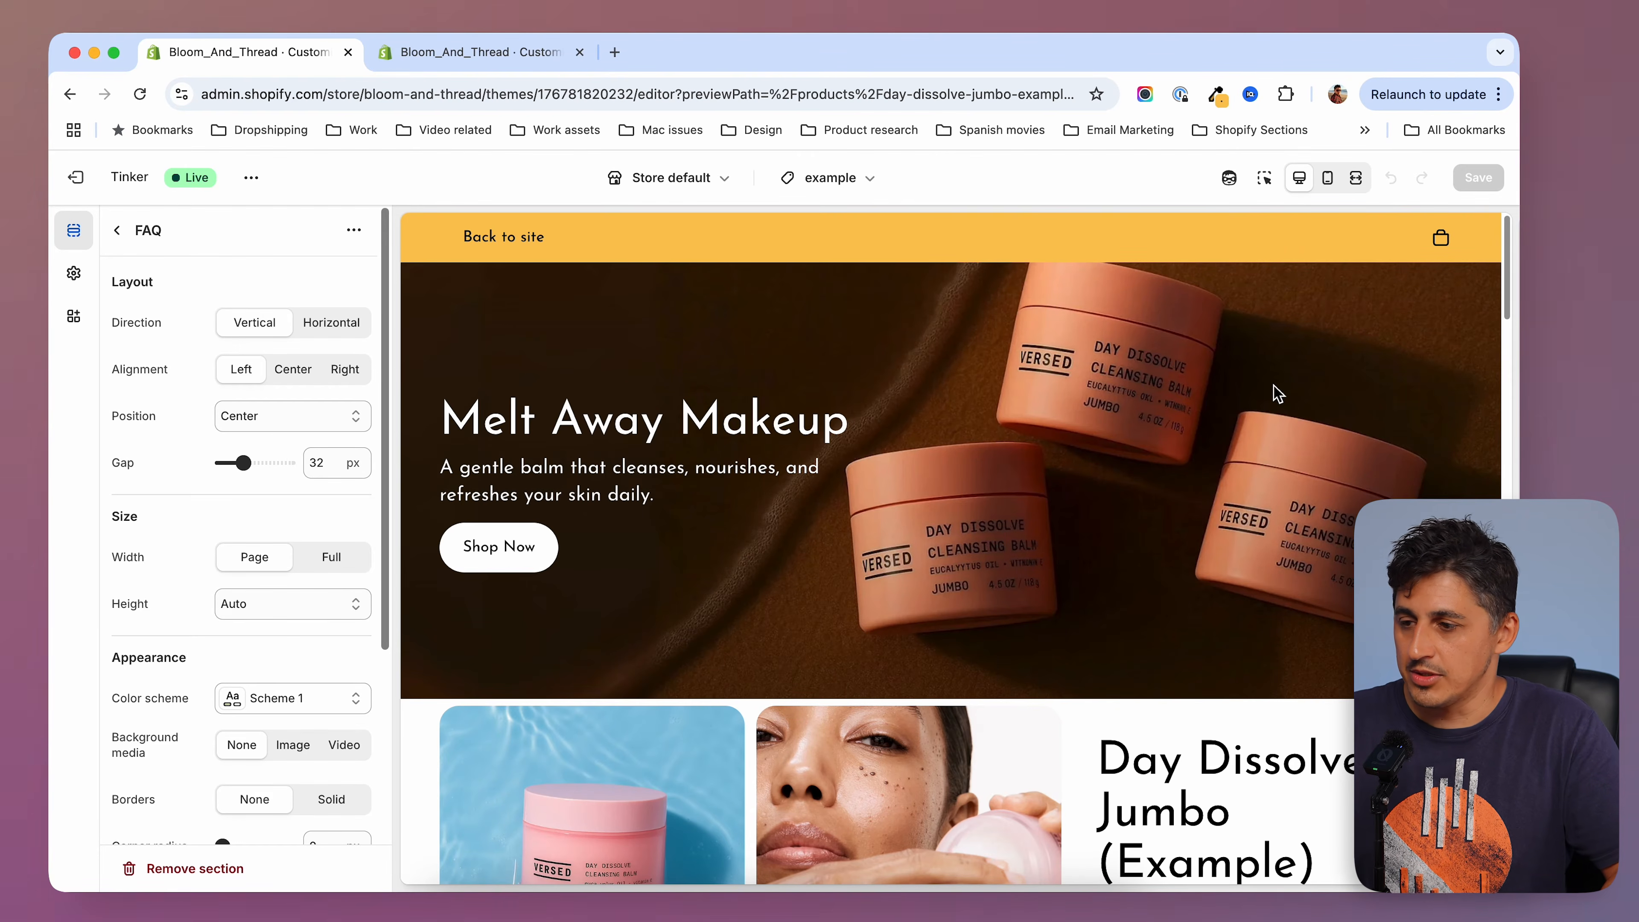
scroll(1276, 392, "down", 8)
scroll(1265, 426, "down", 10)
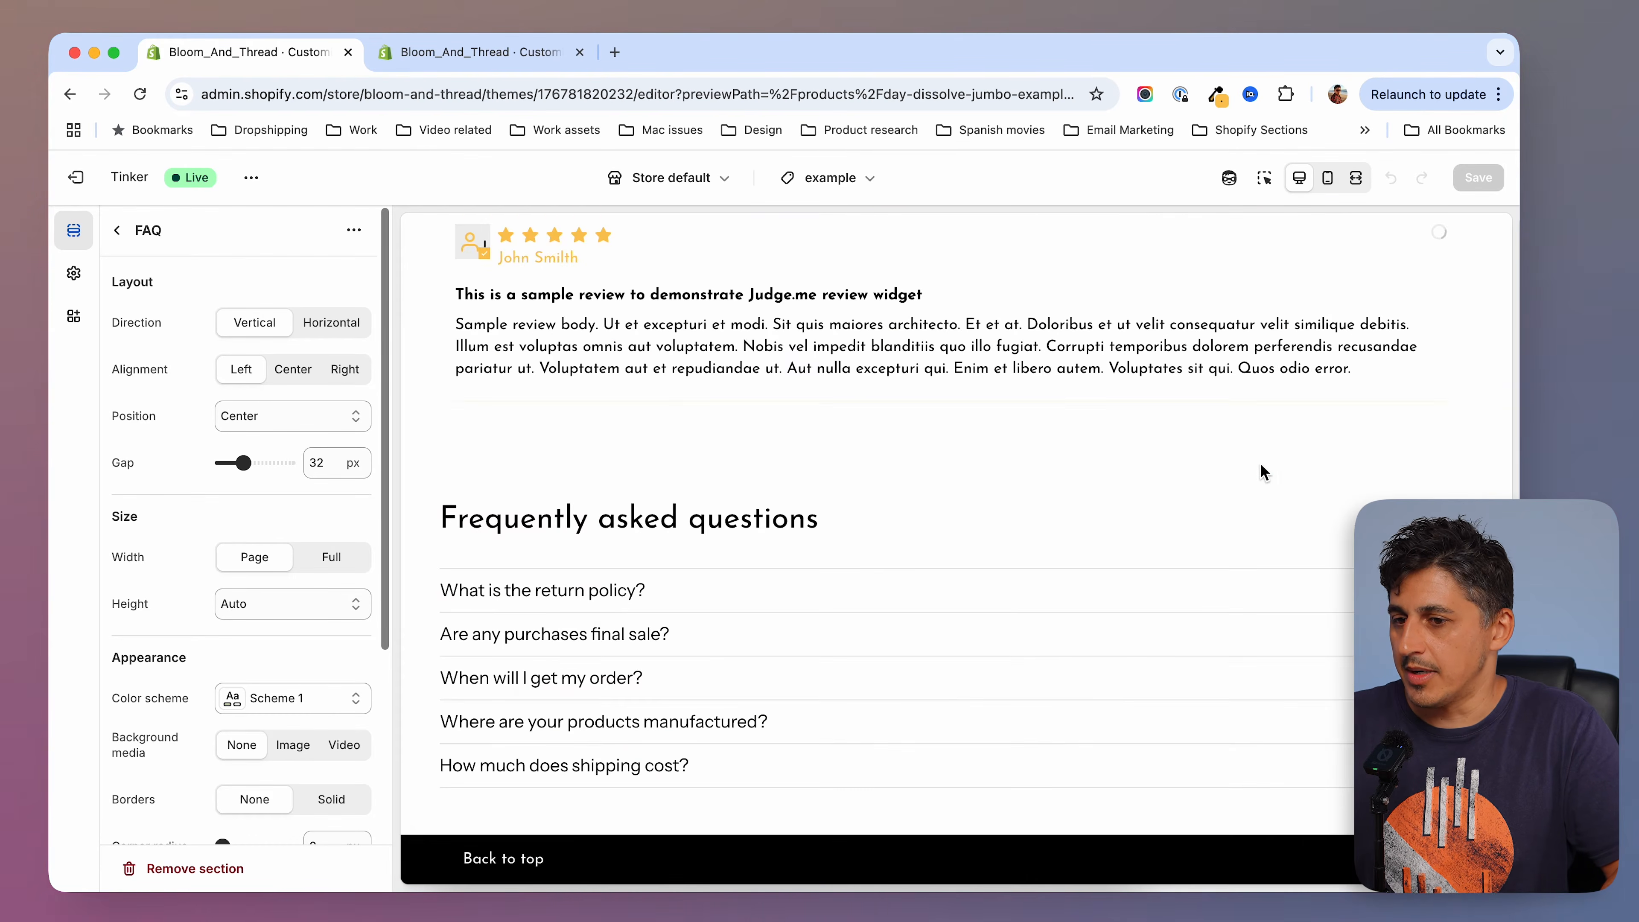
Back in the sale template, duplicate the Top Navigation section and move the copy below Review Section.
left_click(469, 55)
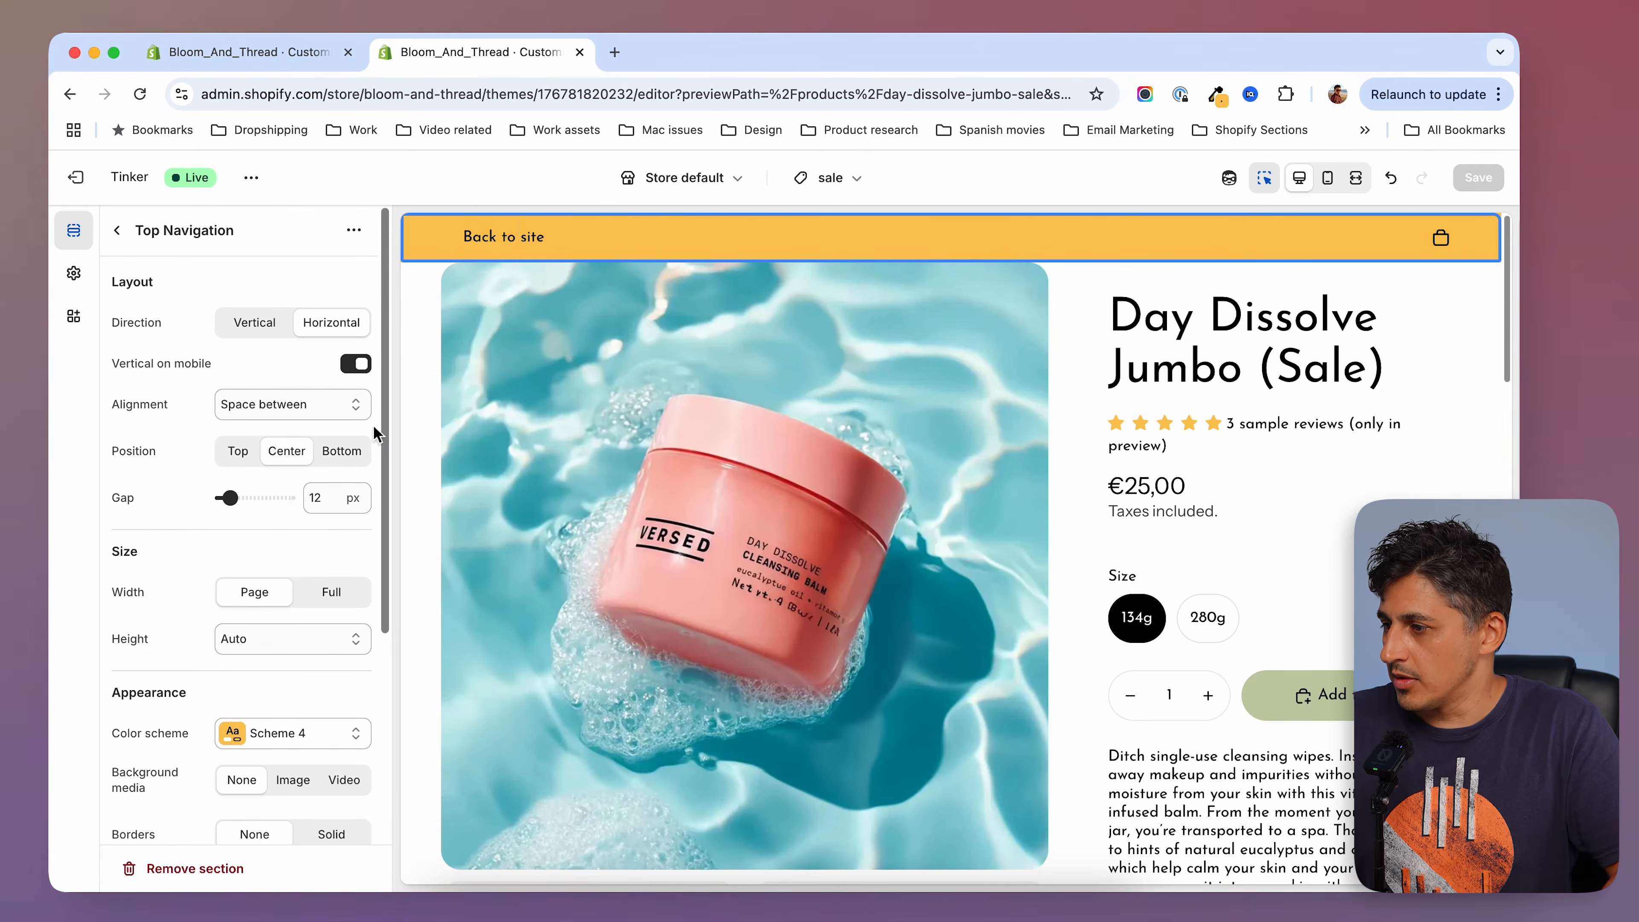
left_click(117, 230)
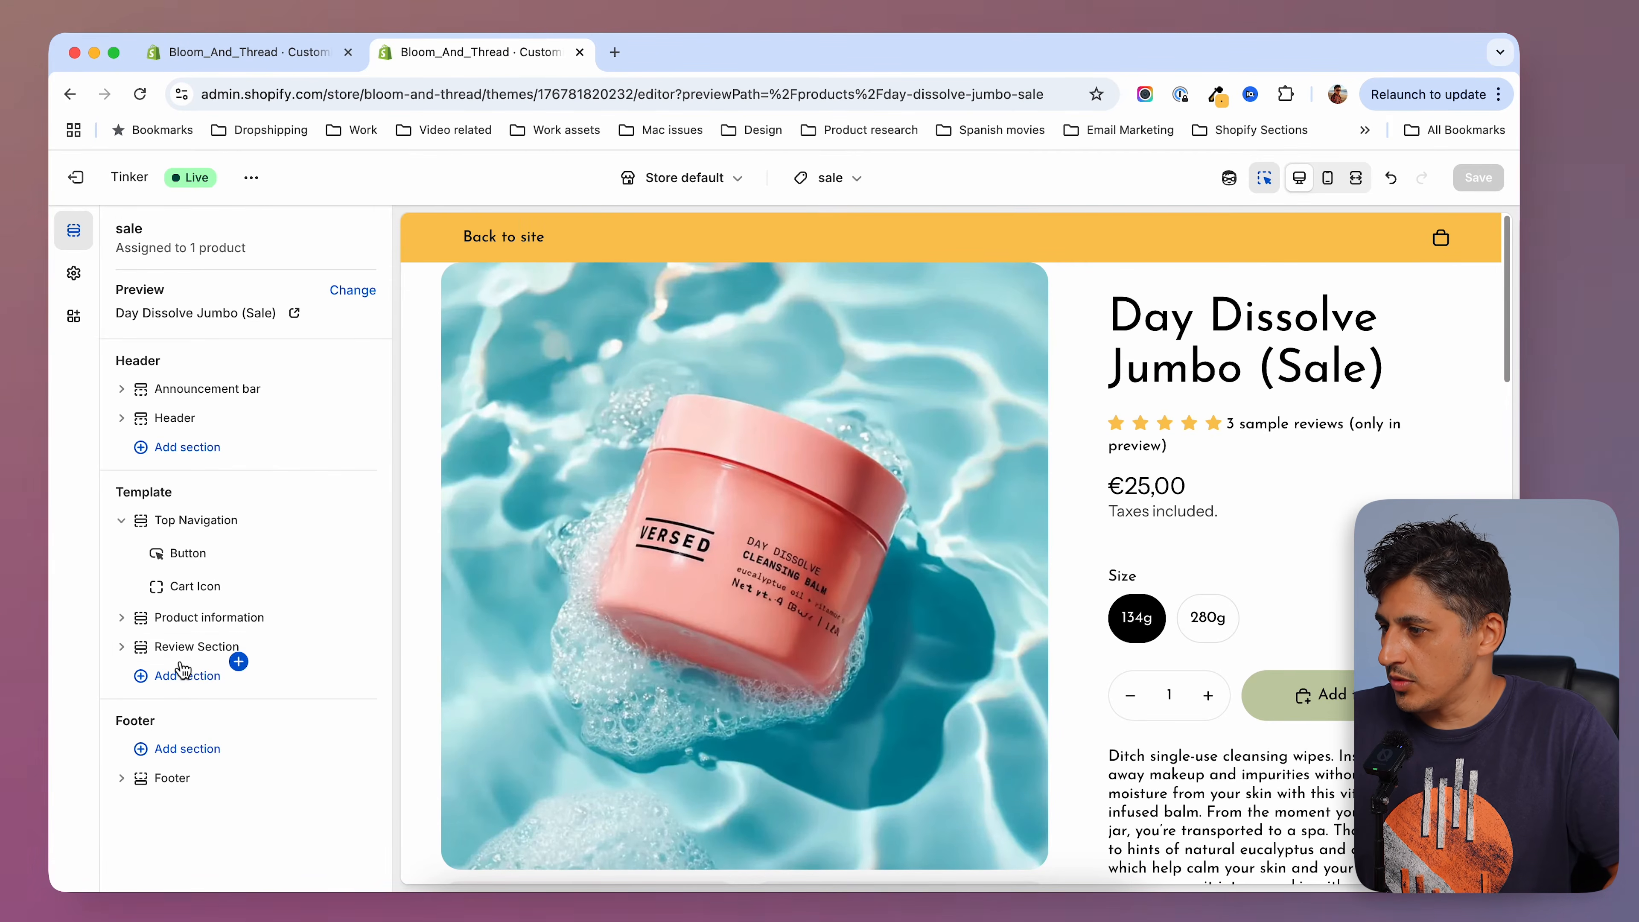
left_click(200, 523)
left_click(353, 231)
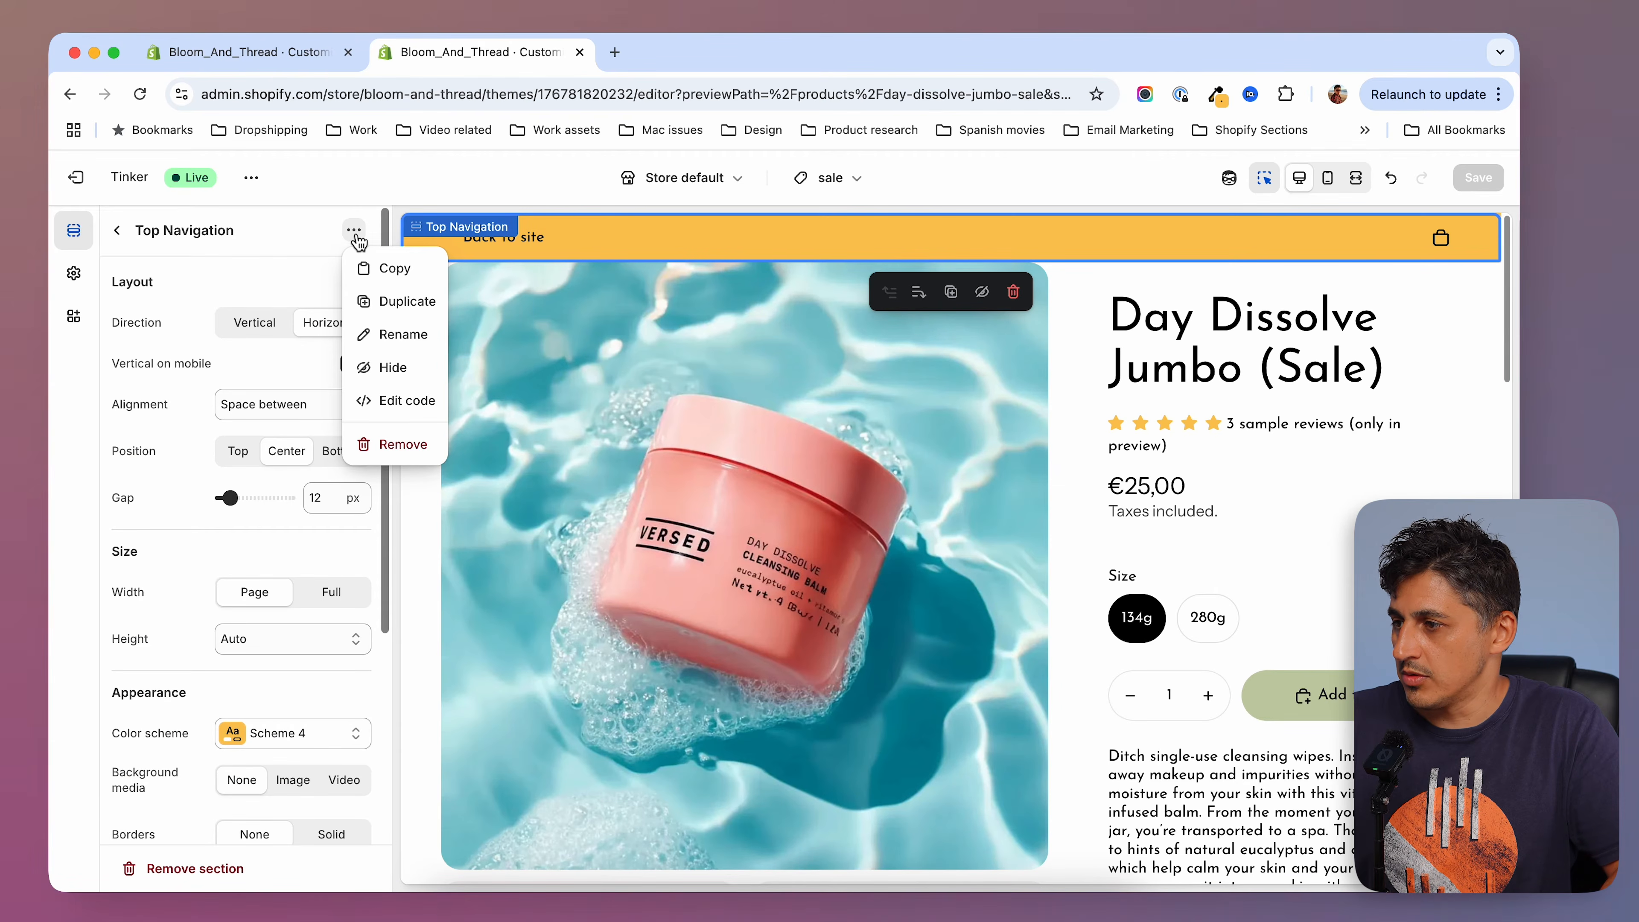
left_click(402, 301)
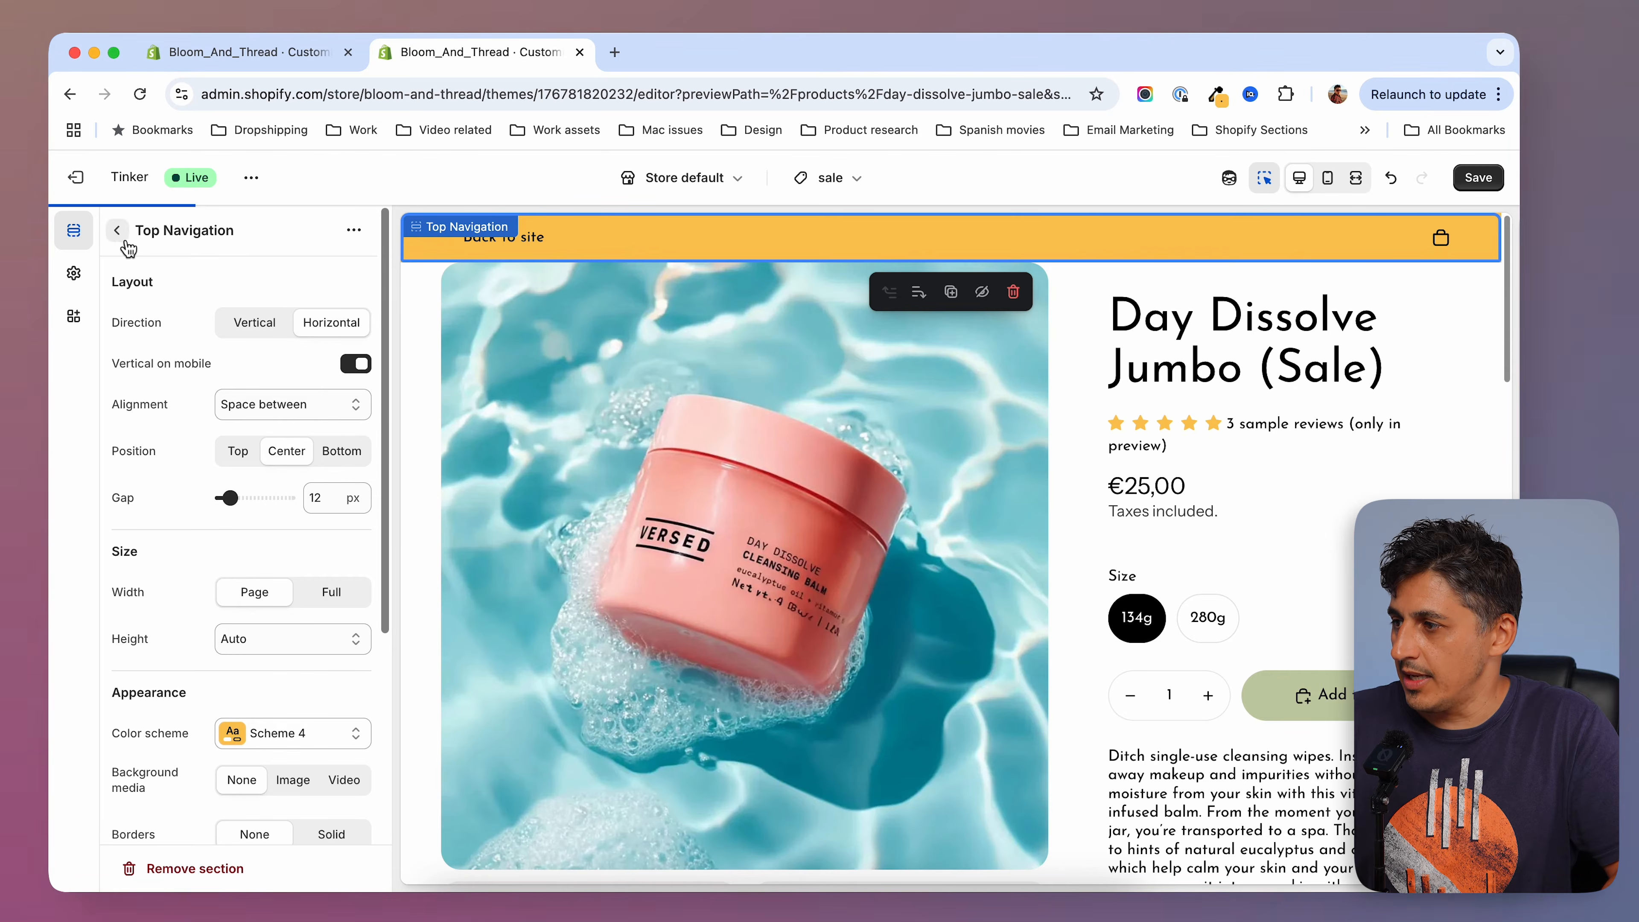
left_click(119, 231)
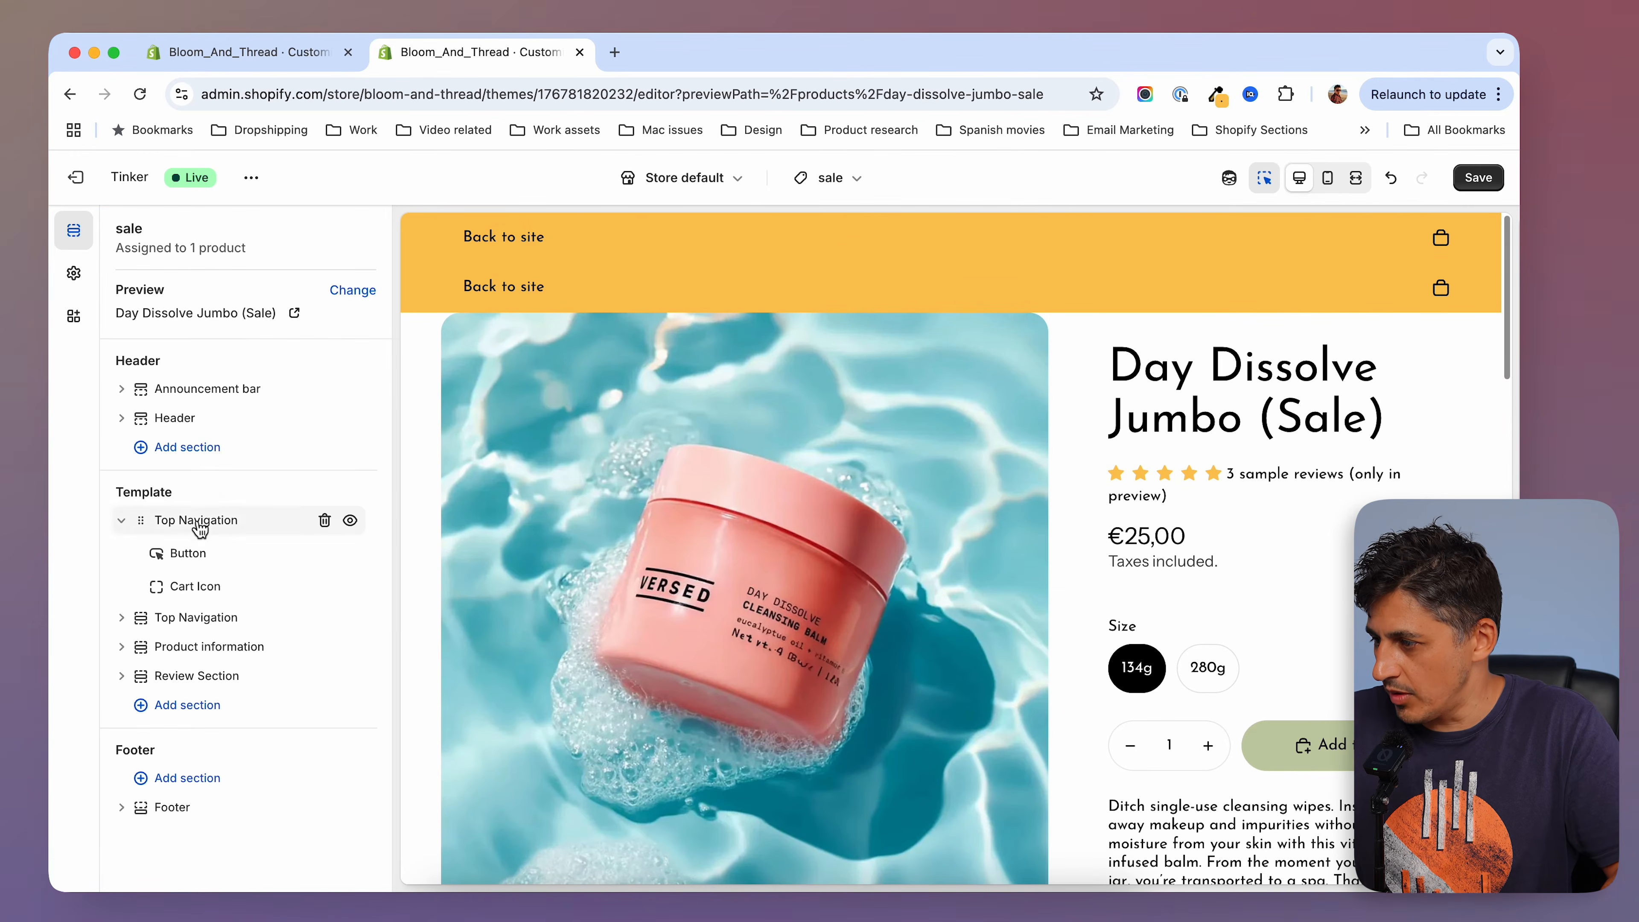
mouse_move(140, 624)
left_click_drag(142, 626, 181, 677)
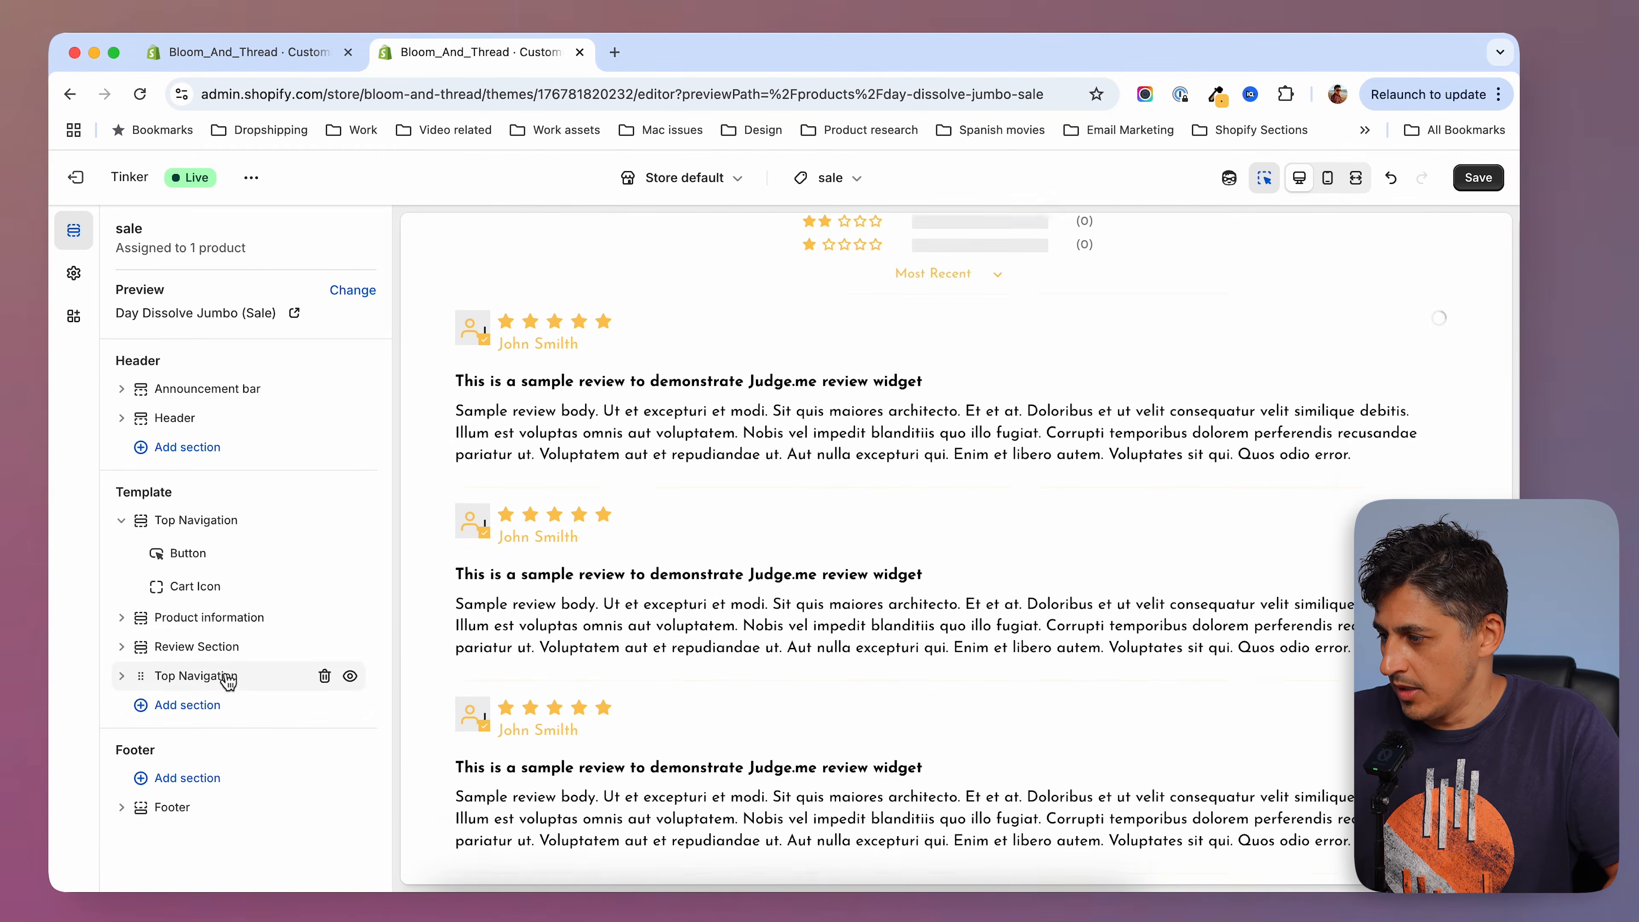
Rename the duplicated navigation section to "Bottom Navigation" and remove its Cart Icon block.
left_click(194, 674)
left_click(179, 238)
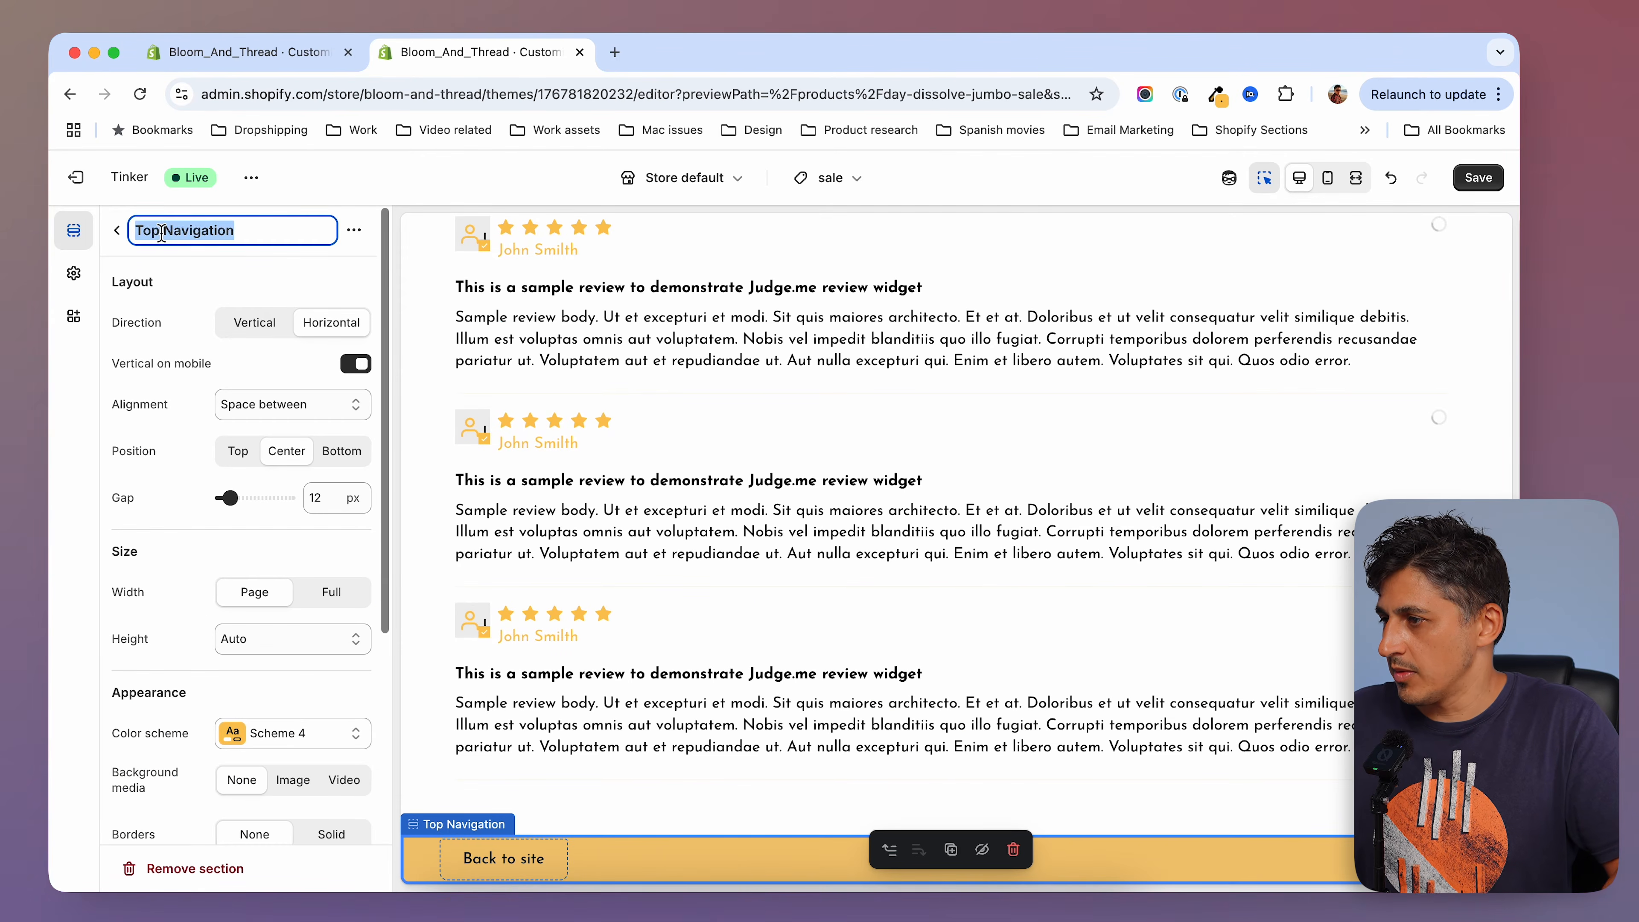
left_click(161, 230)
double_click(155, 230)
type("Bott")
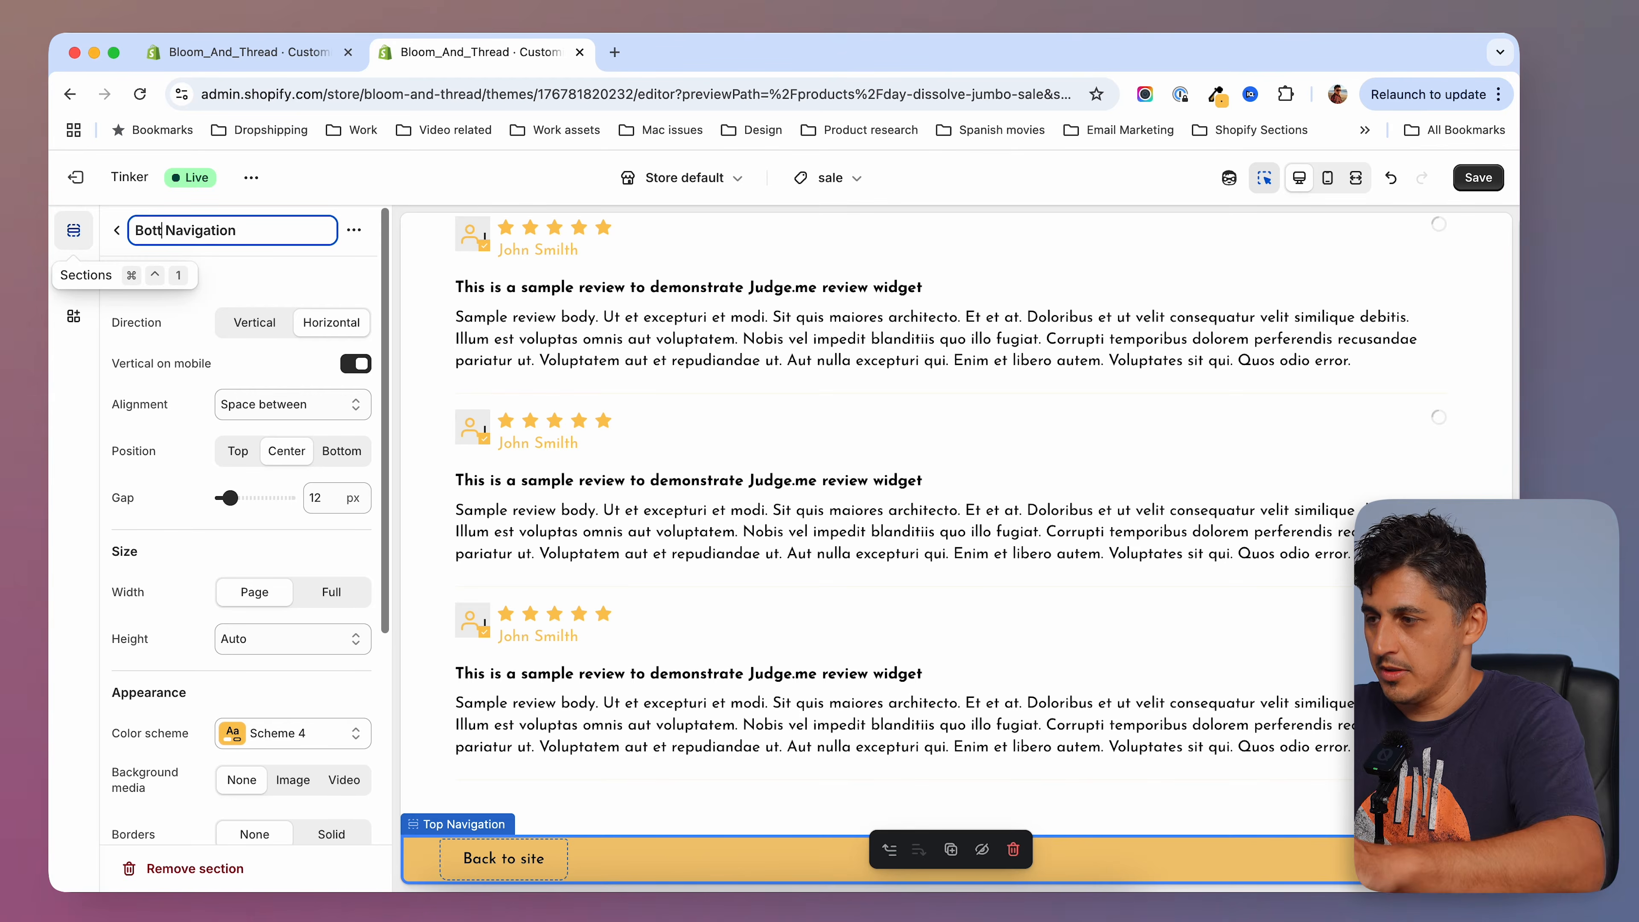
type("om")
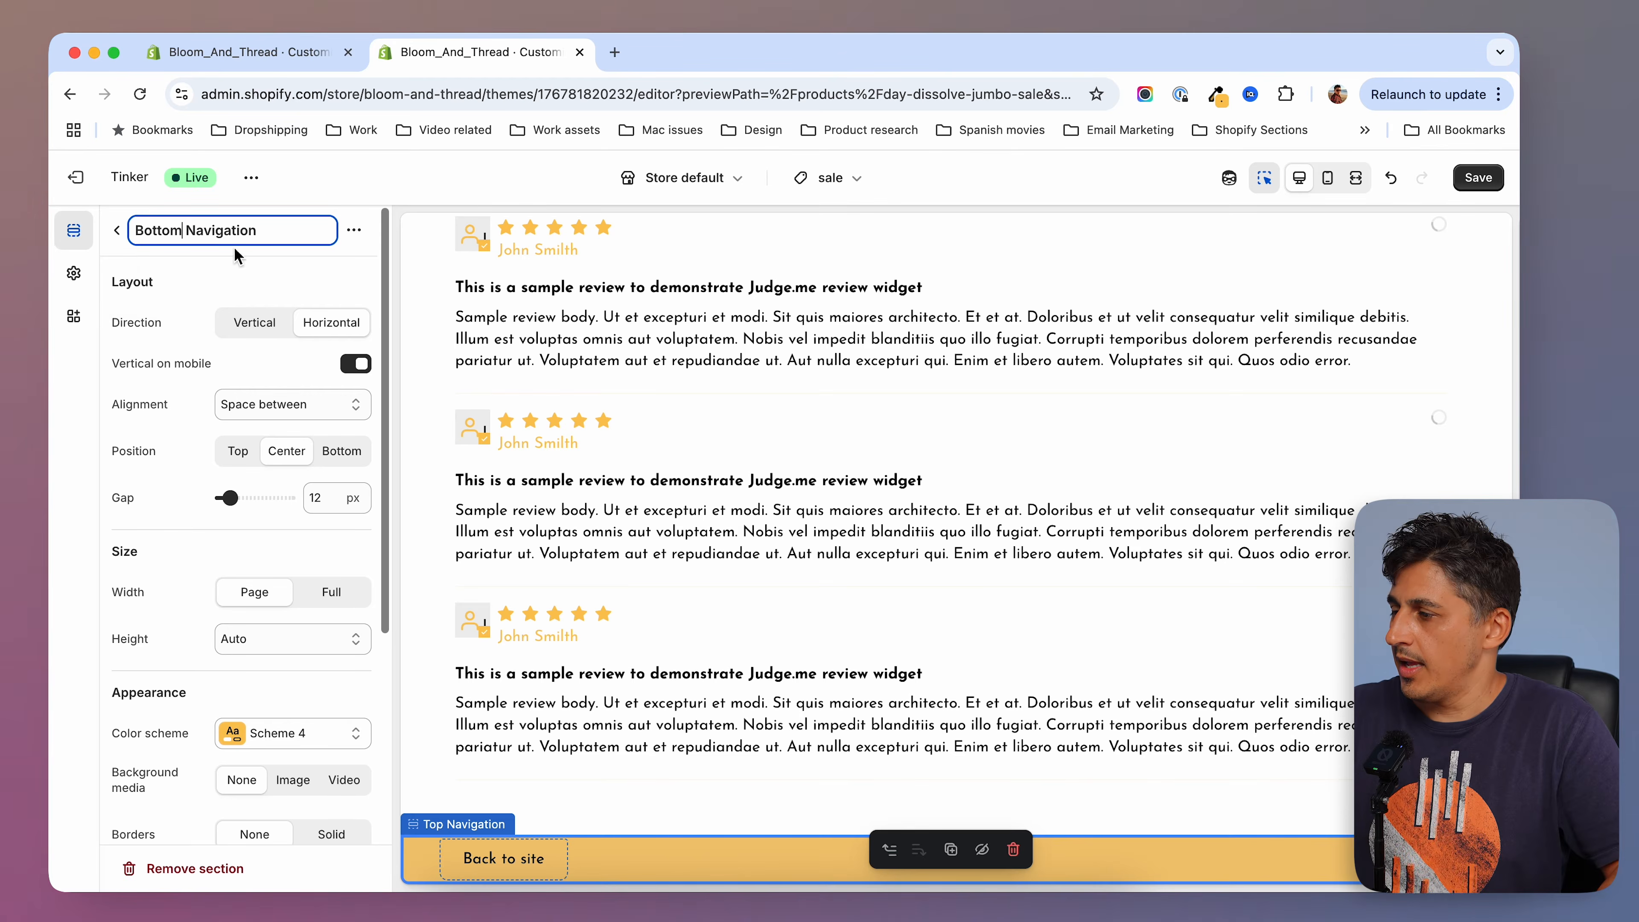
left_click(118, 234)
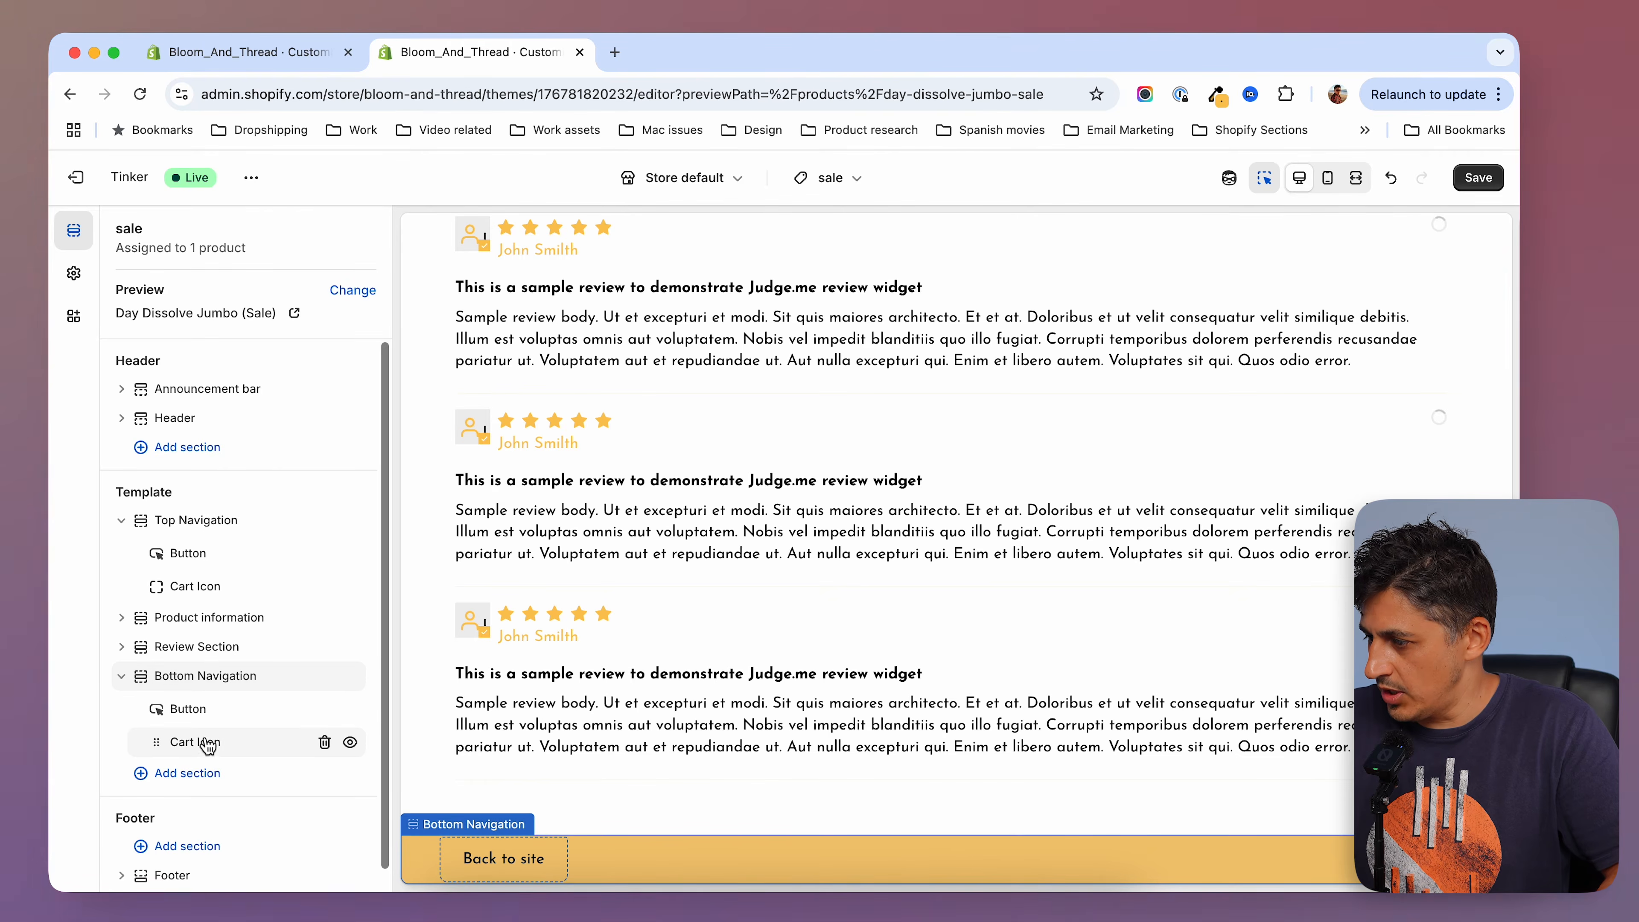
left_click(325, 742)
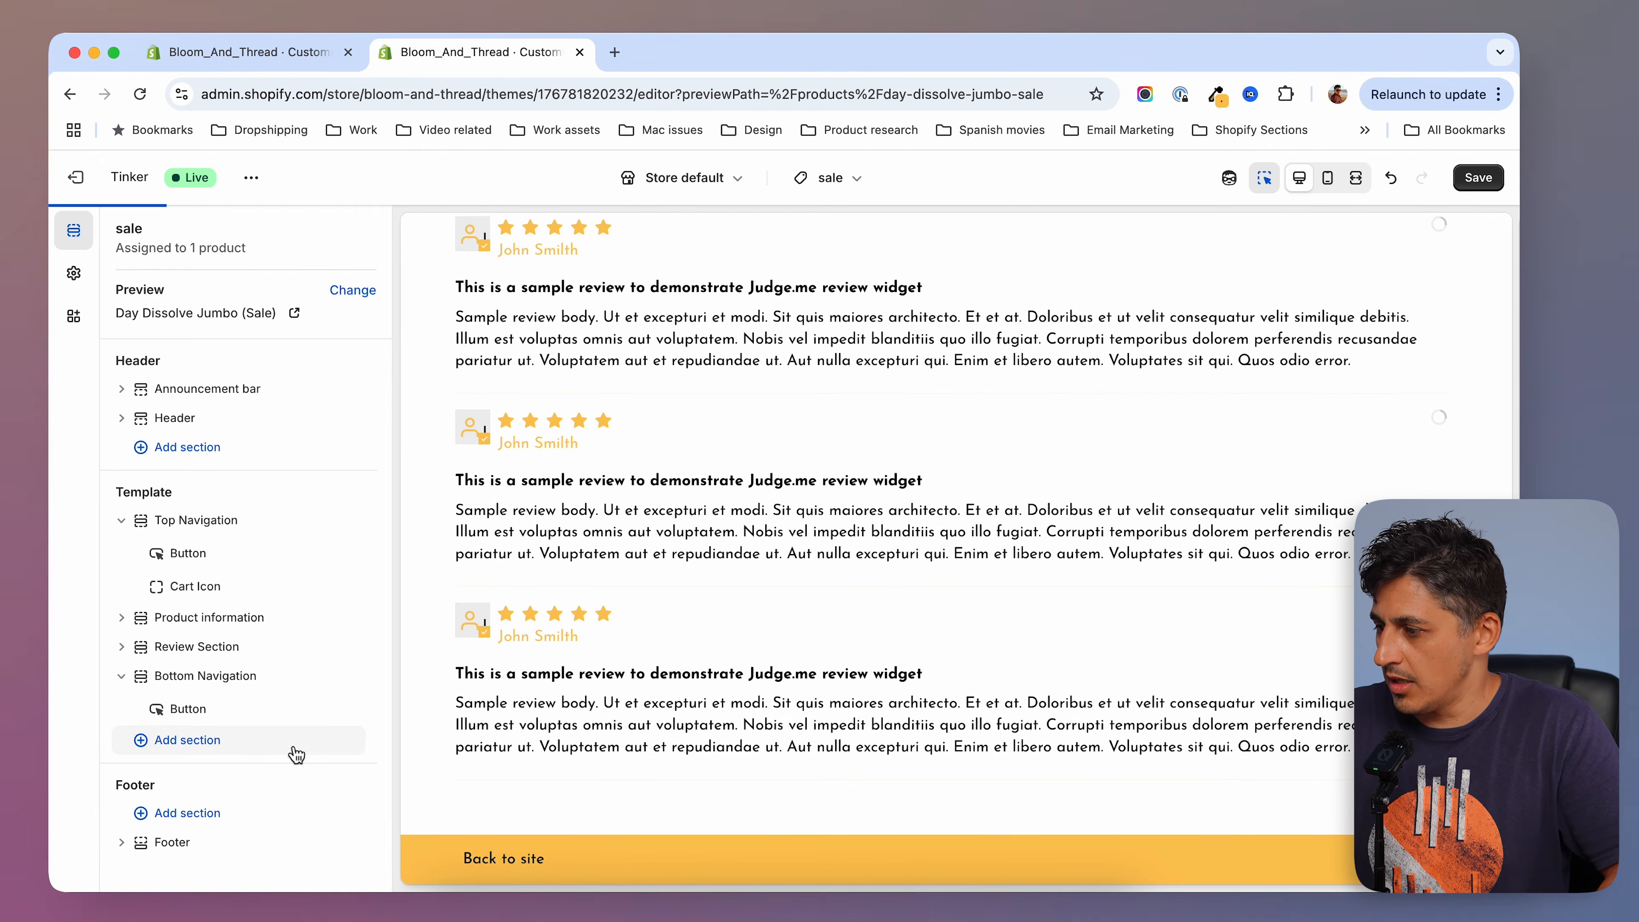
Open the settings of the Button block inside the Bottom Navigation section.
left_click(188, 709)
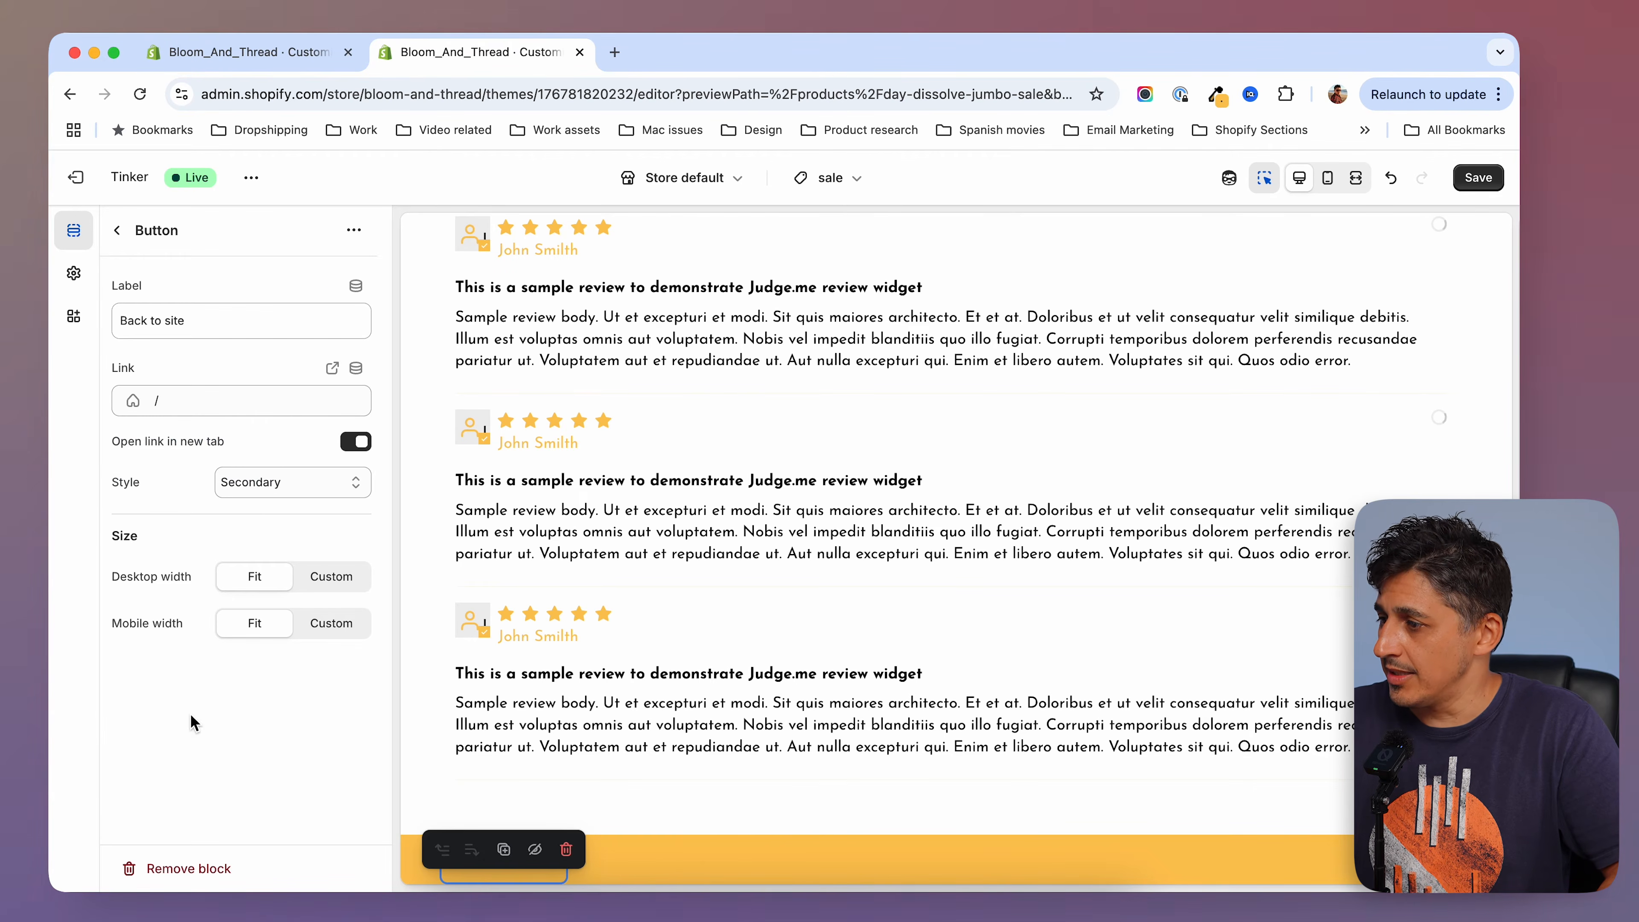
left_click(196, 396)
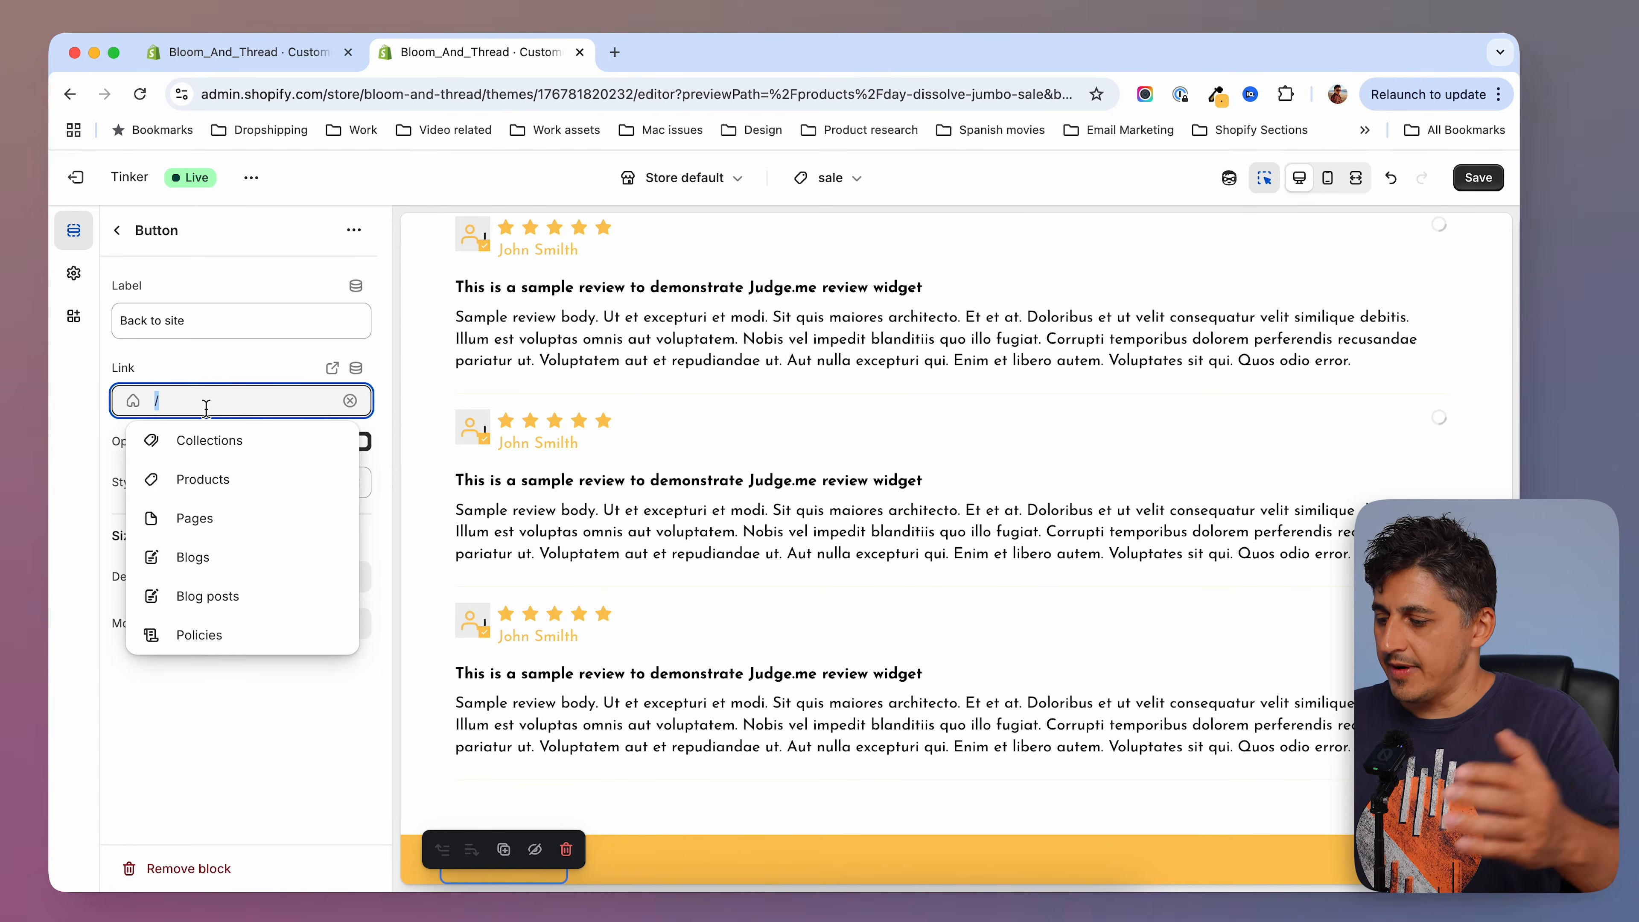
type("#")
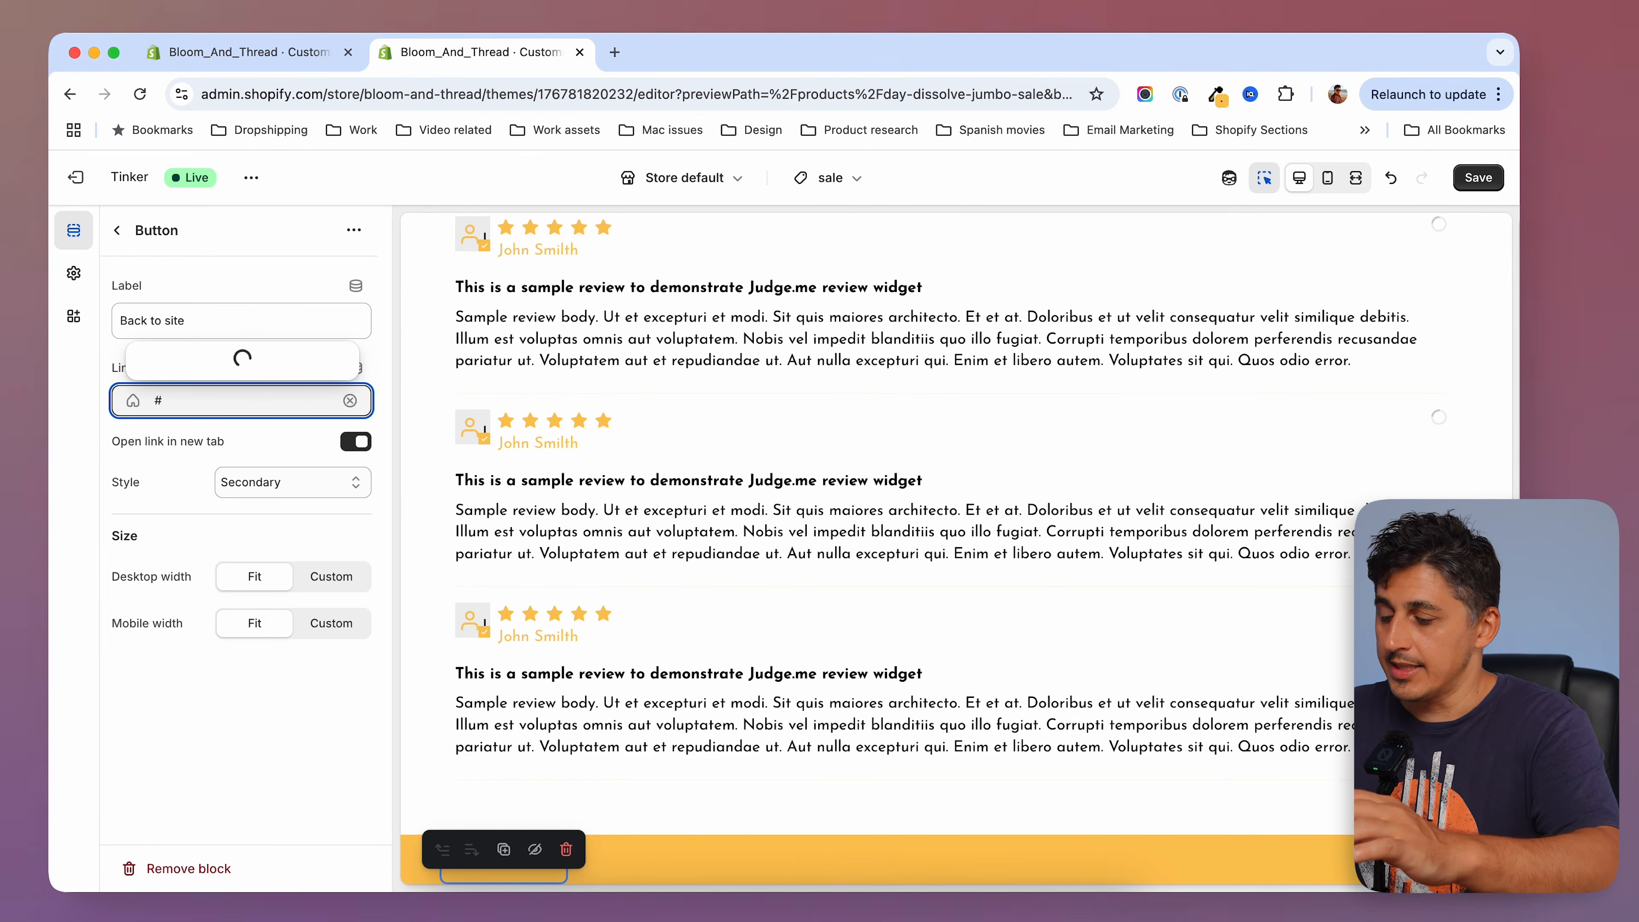
type("buy")
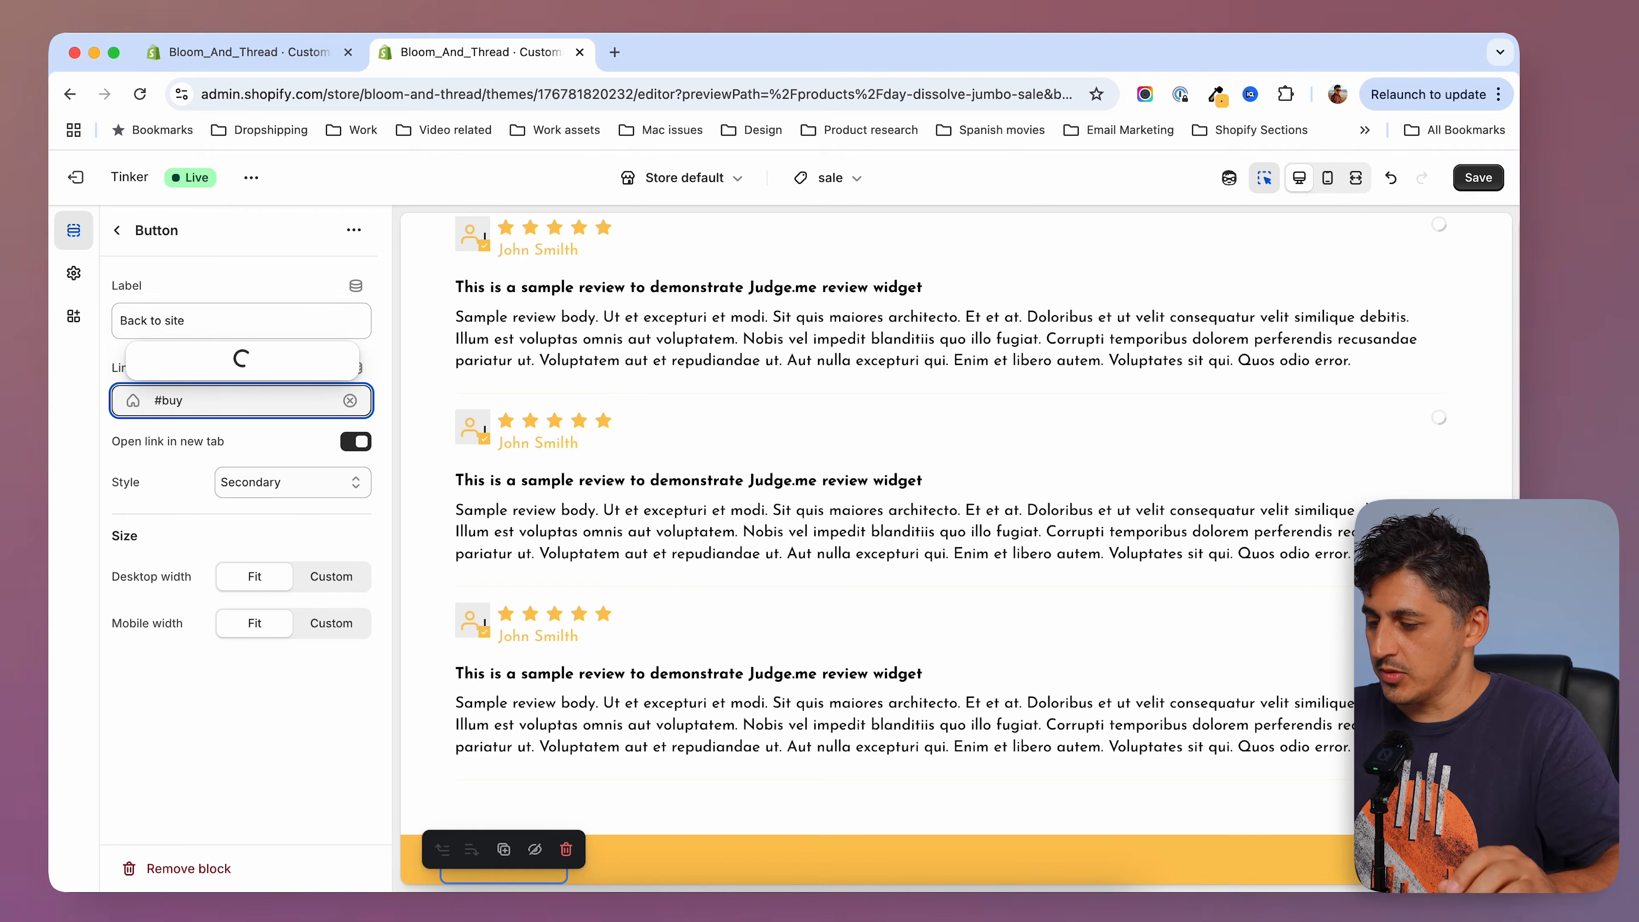
key("super+a")
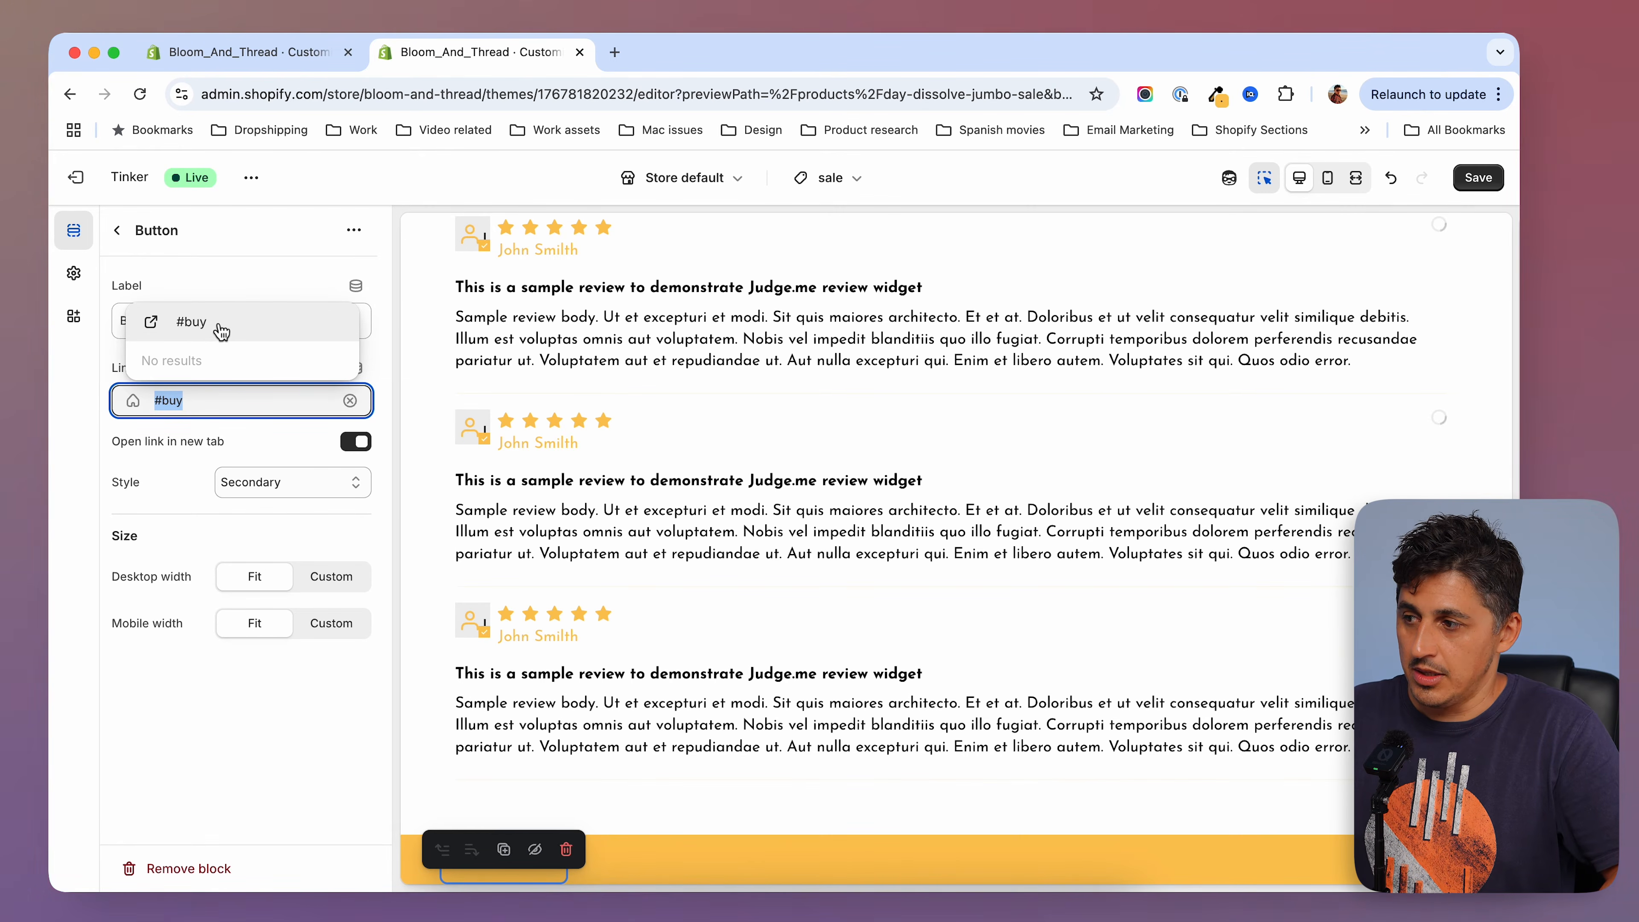
key("Escape")
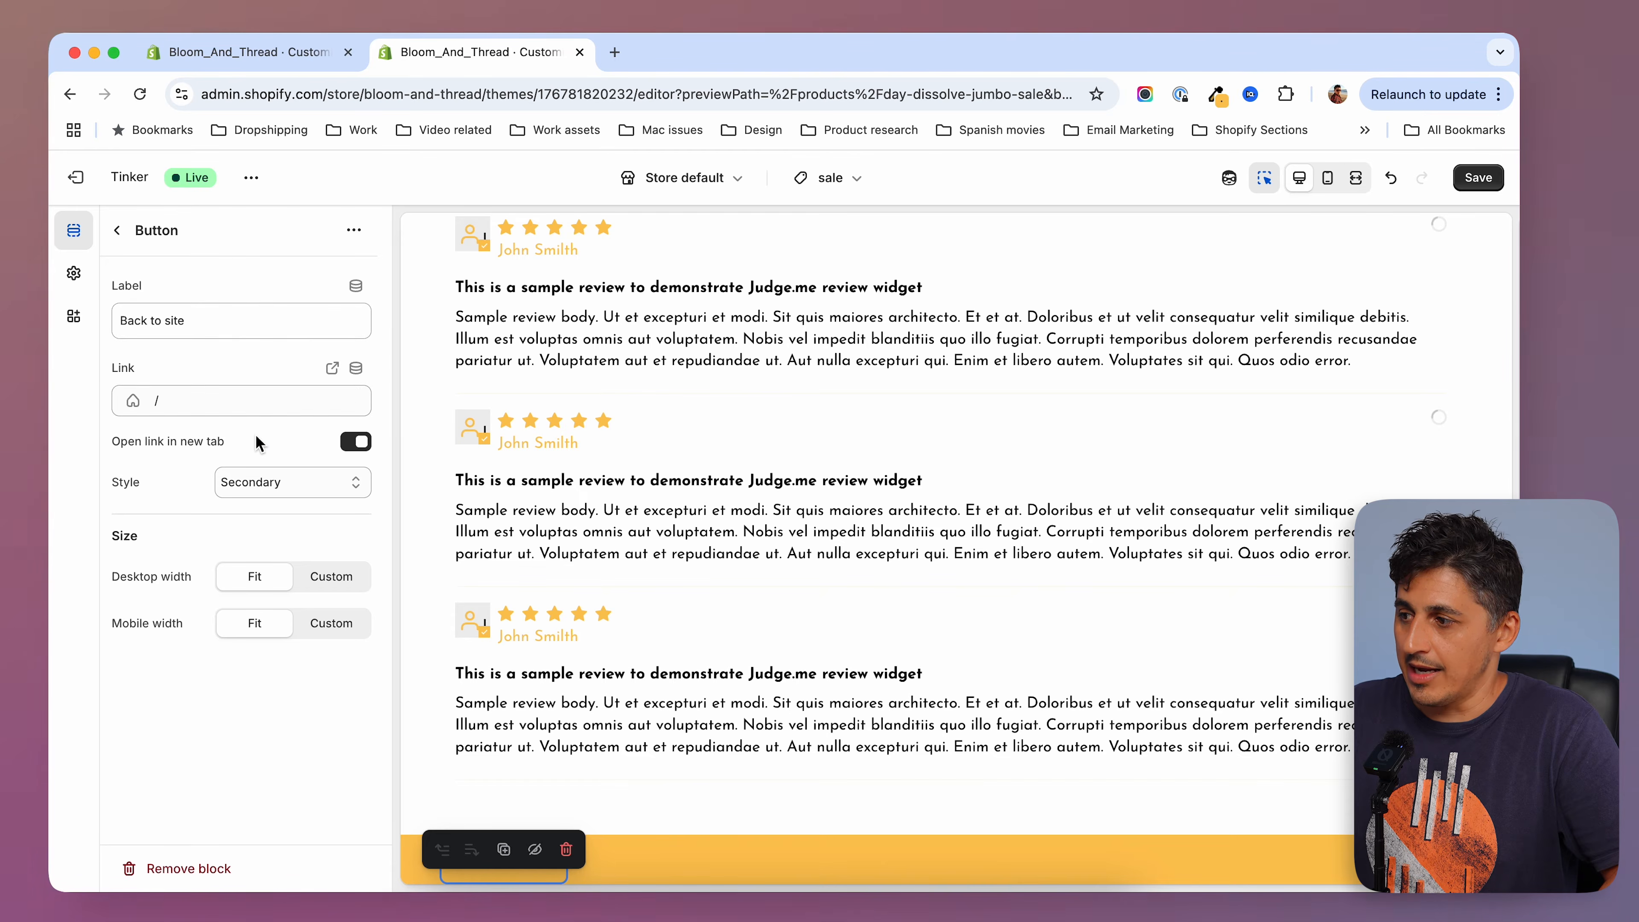
Set the Bottom Navigation button's link to the anchor #buy and save the template.
left_click(209, 401)
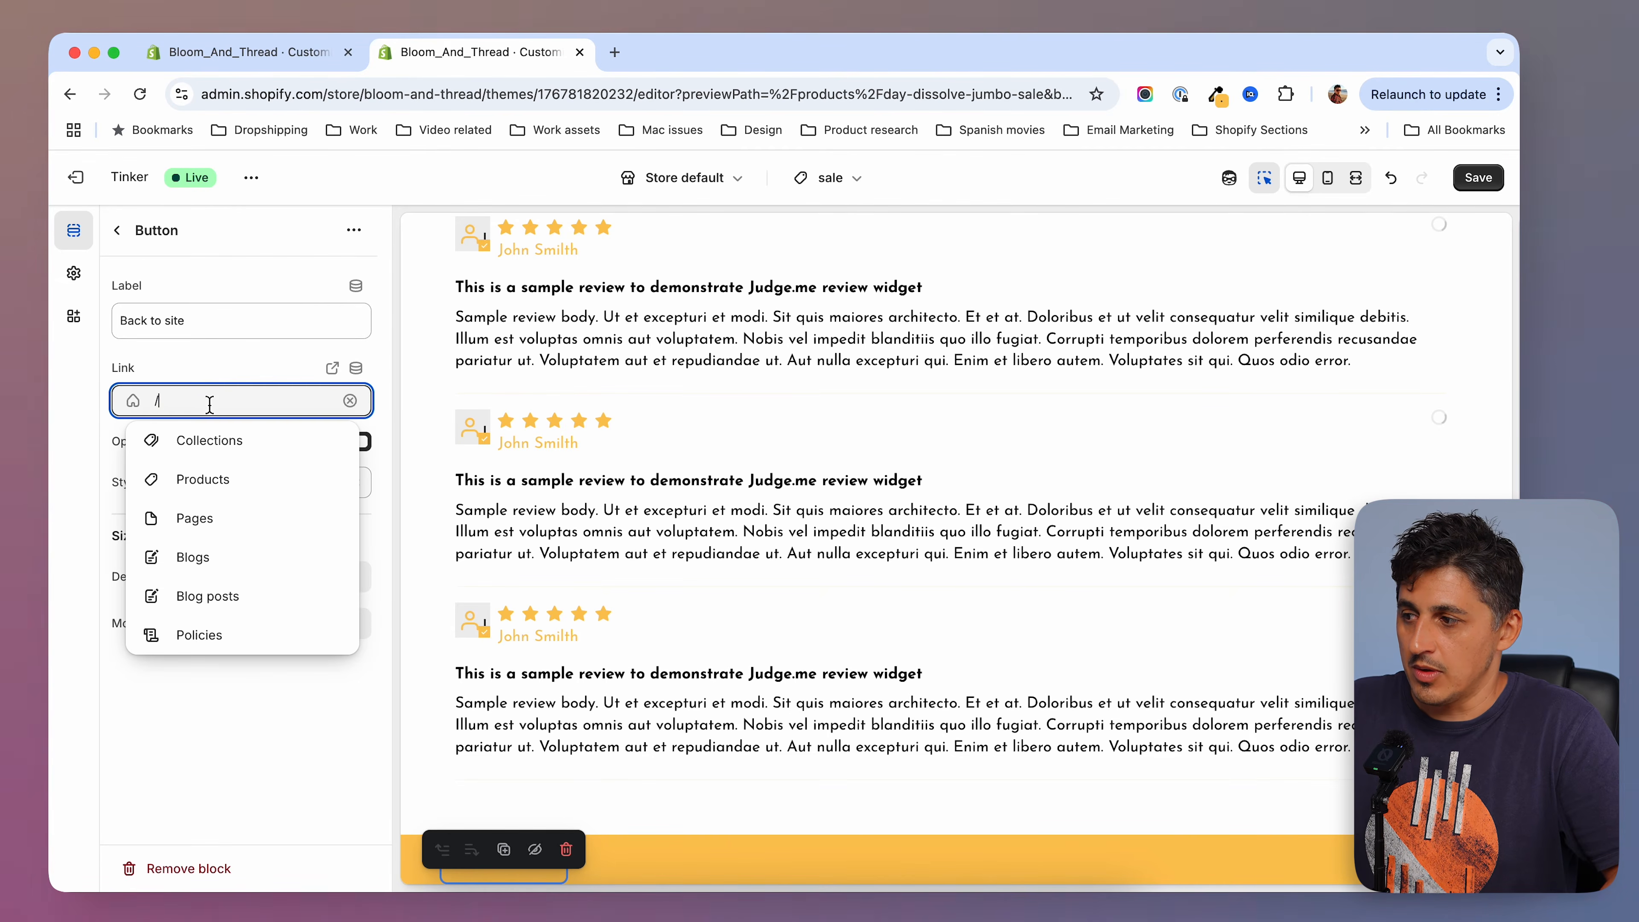
type("#")
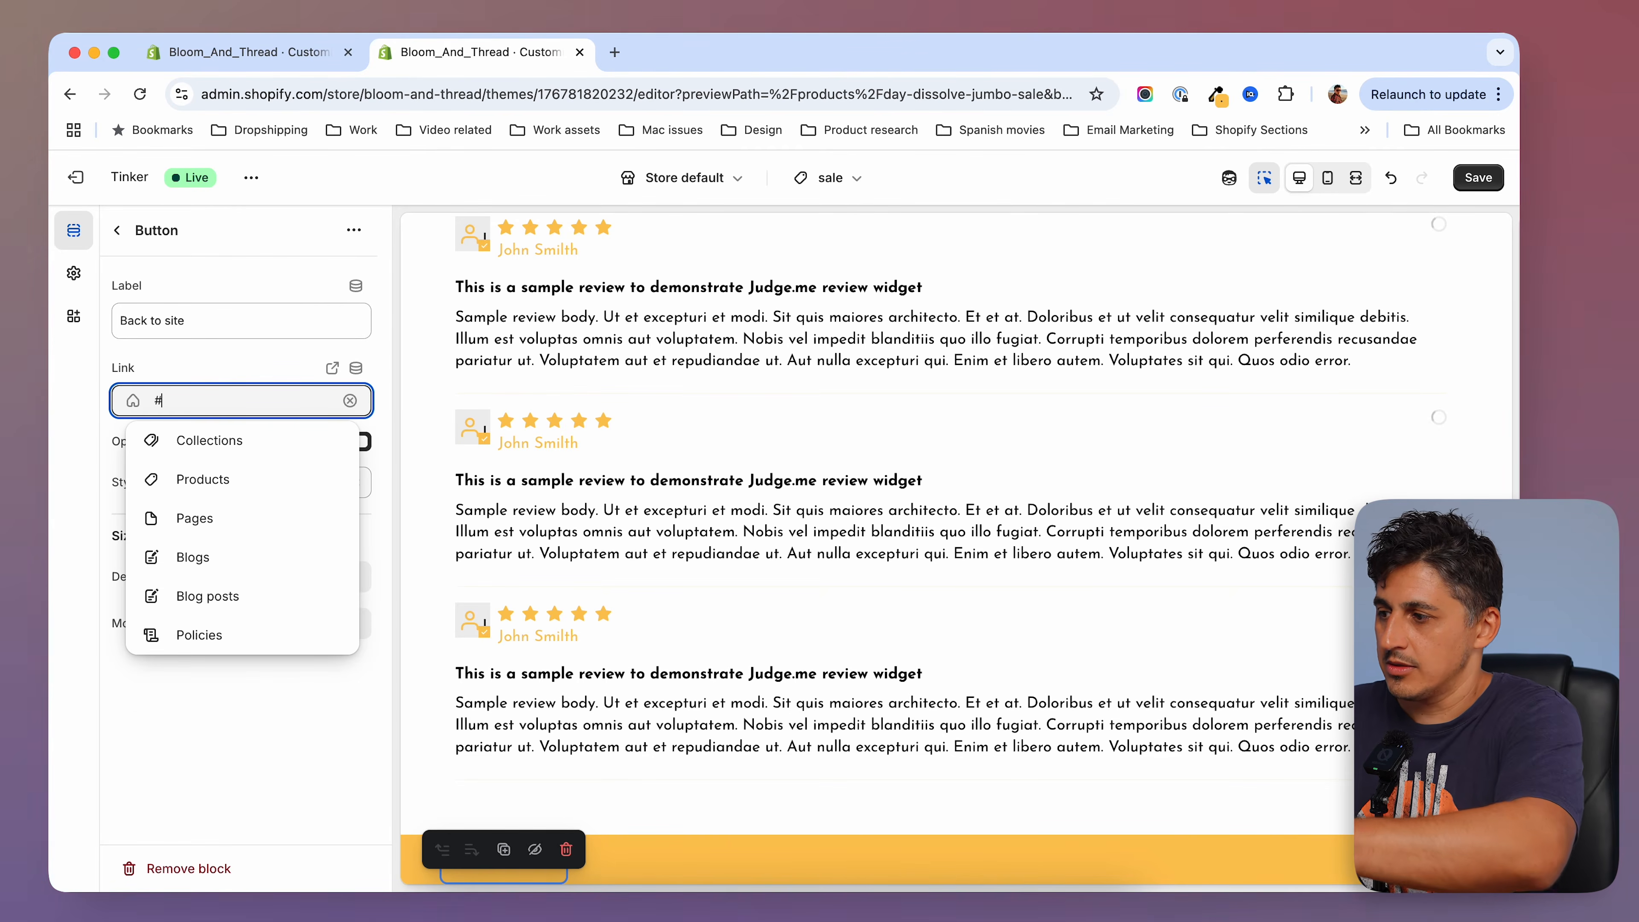
type("buy")
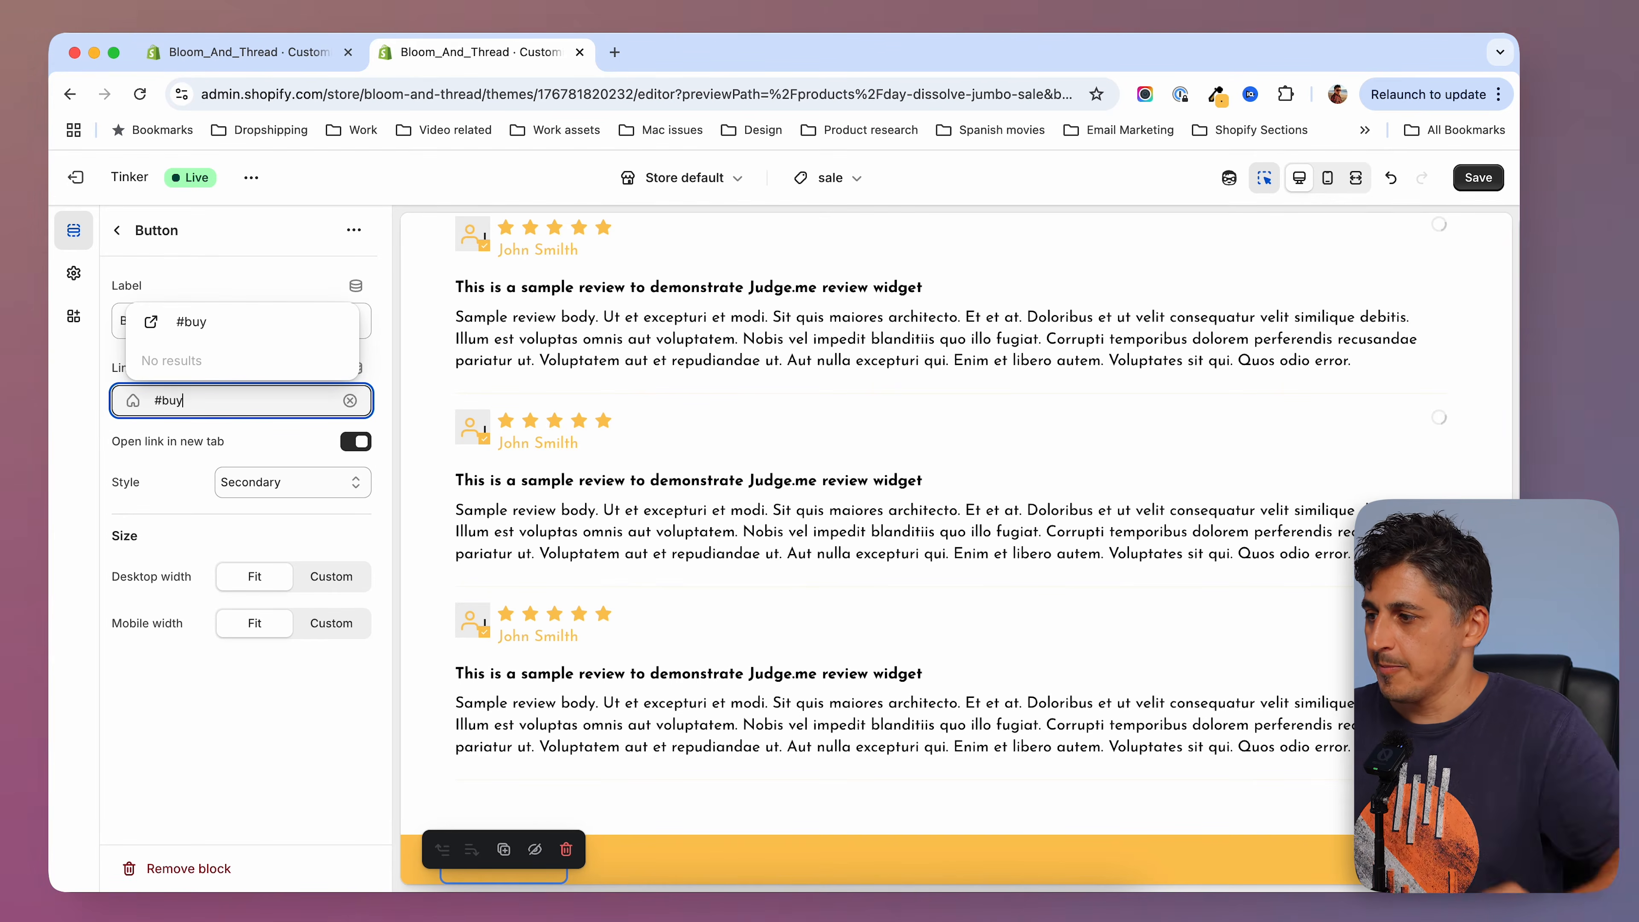
left_click(245, 340)
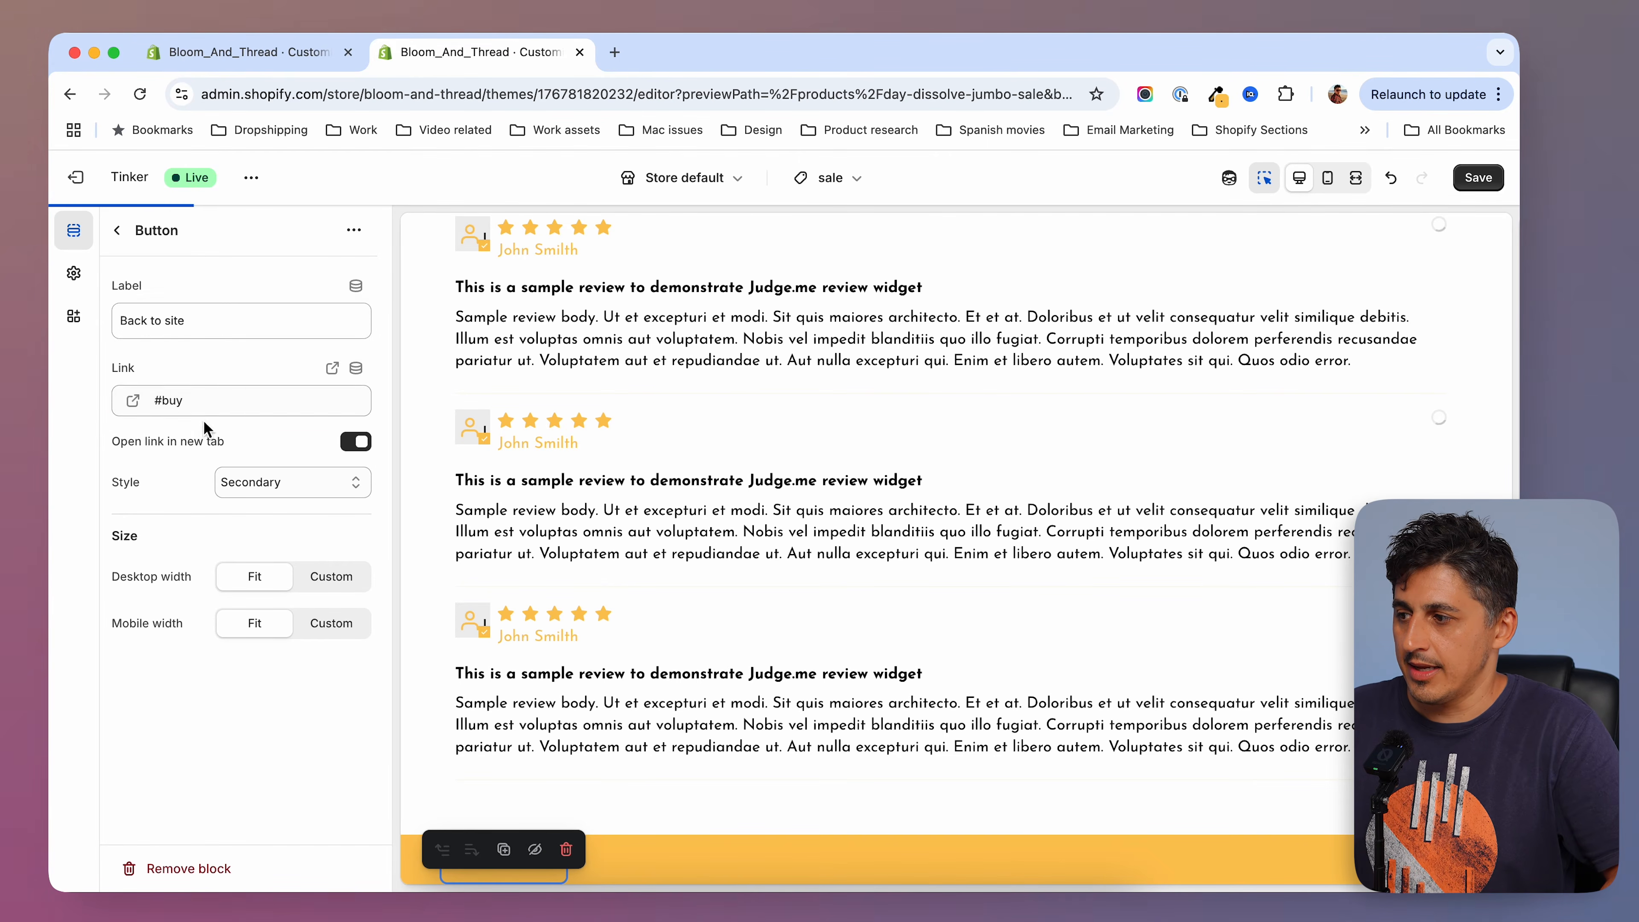
left_click(1478, 184)
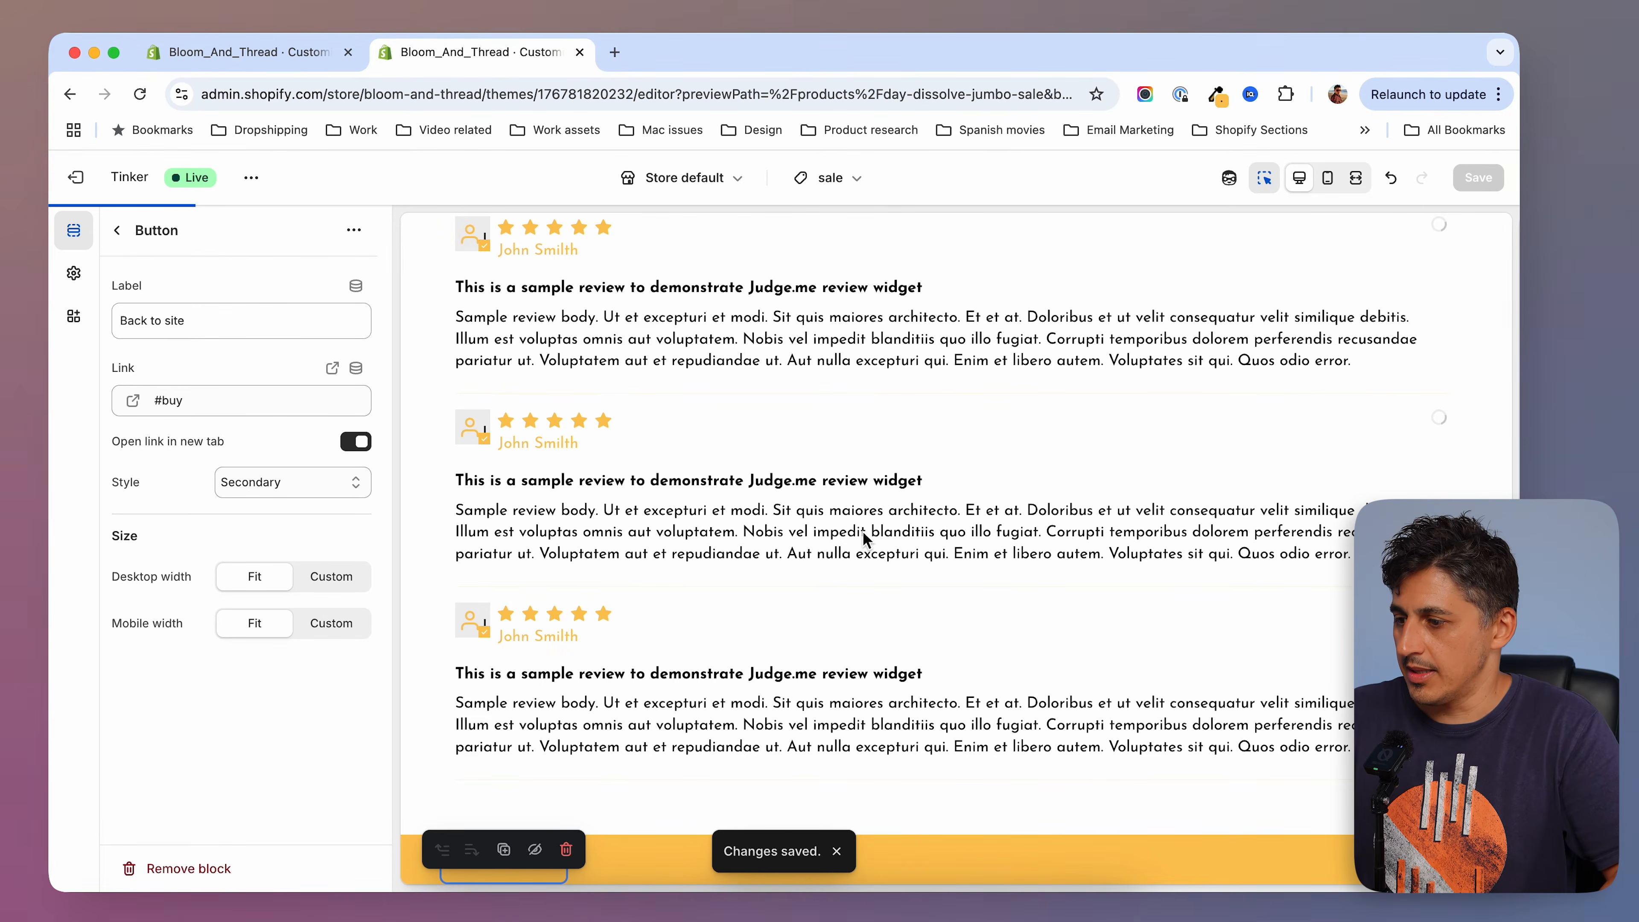
Preview the Day Dissolve Jumbo (Sale) page in the storefront and examine it down to the bottom navigation bar.
left_click(665, 51)
scroll(653, 552, "down", 5)
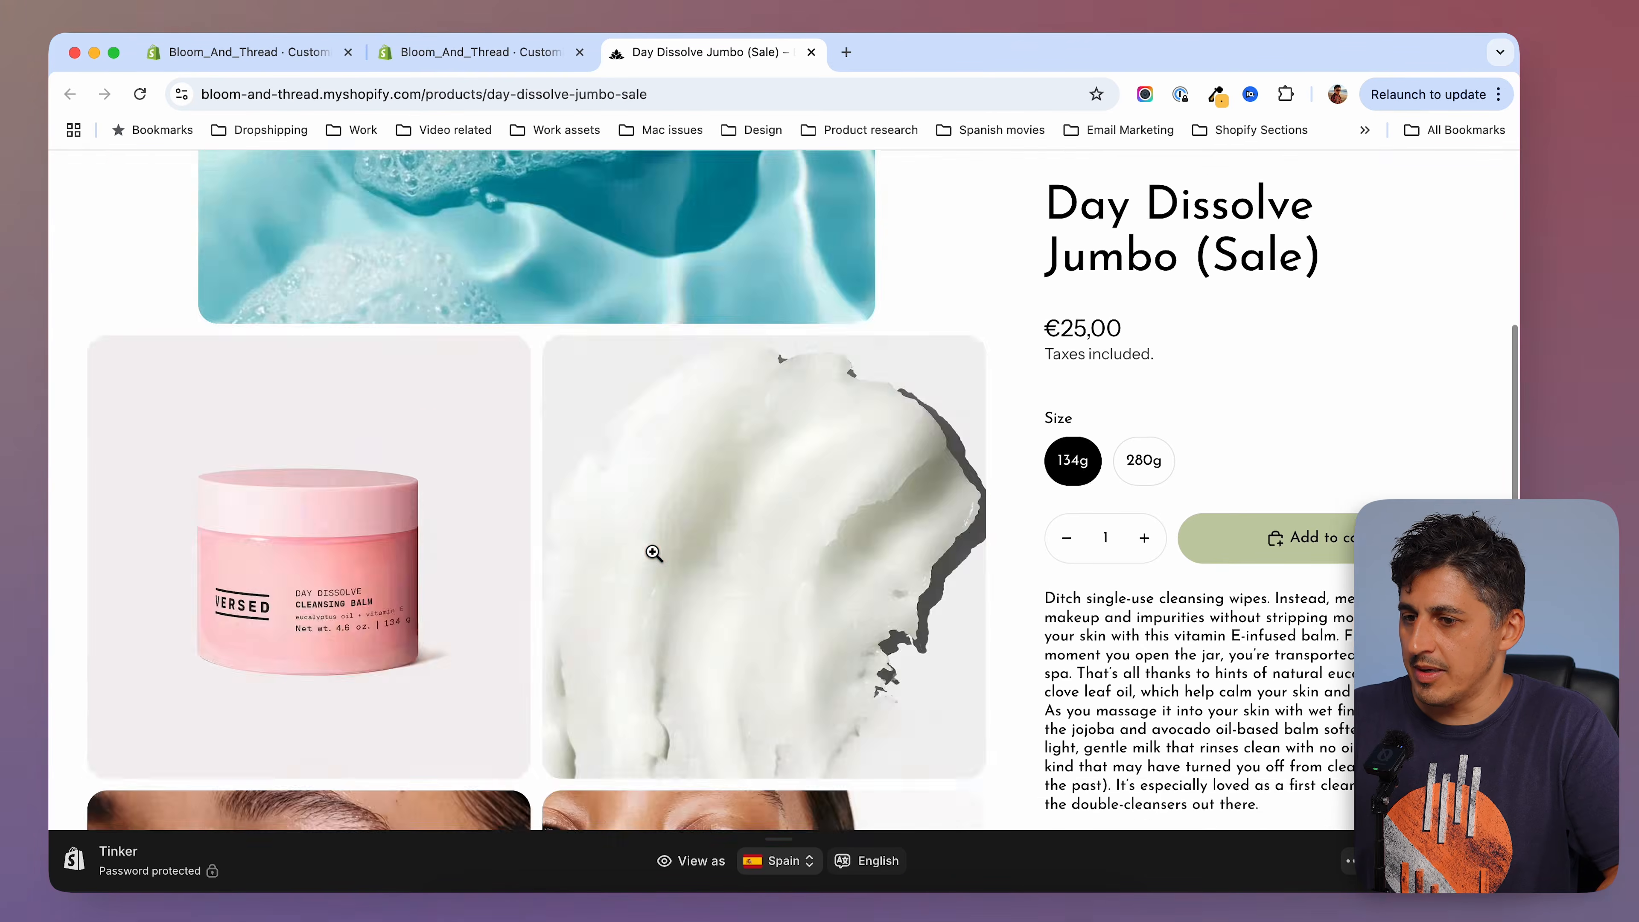
scroll(654, 553, "down", 10)
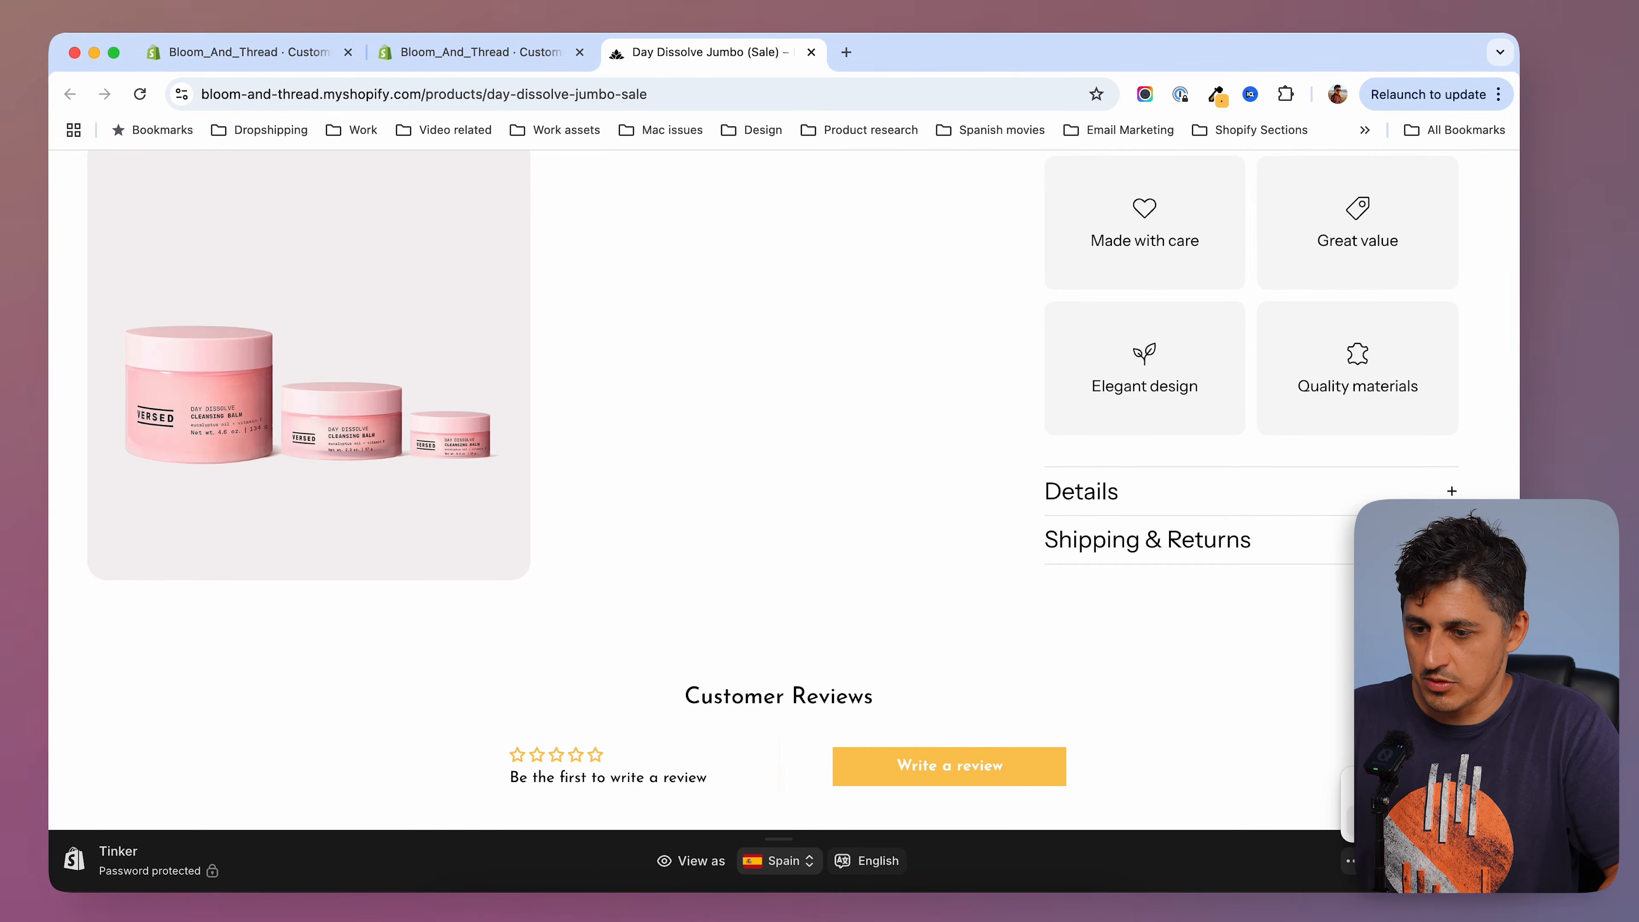
scroll(1137, 731, "down", 15)
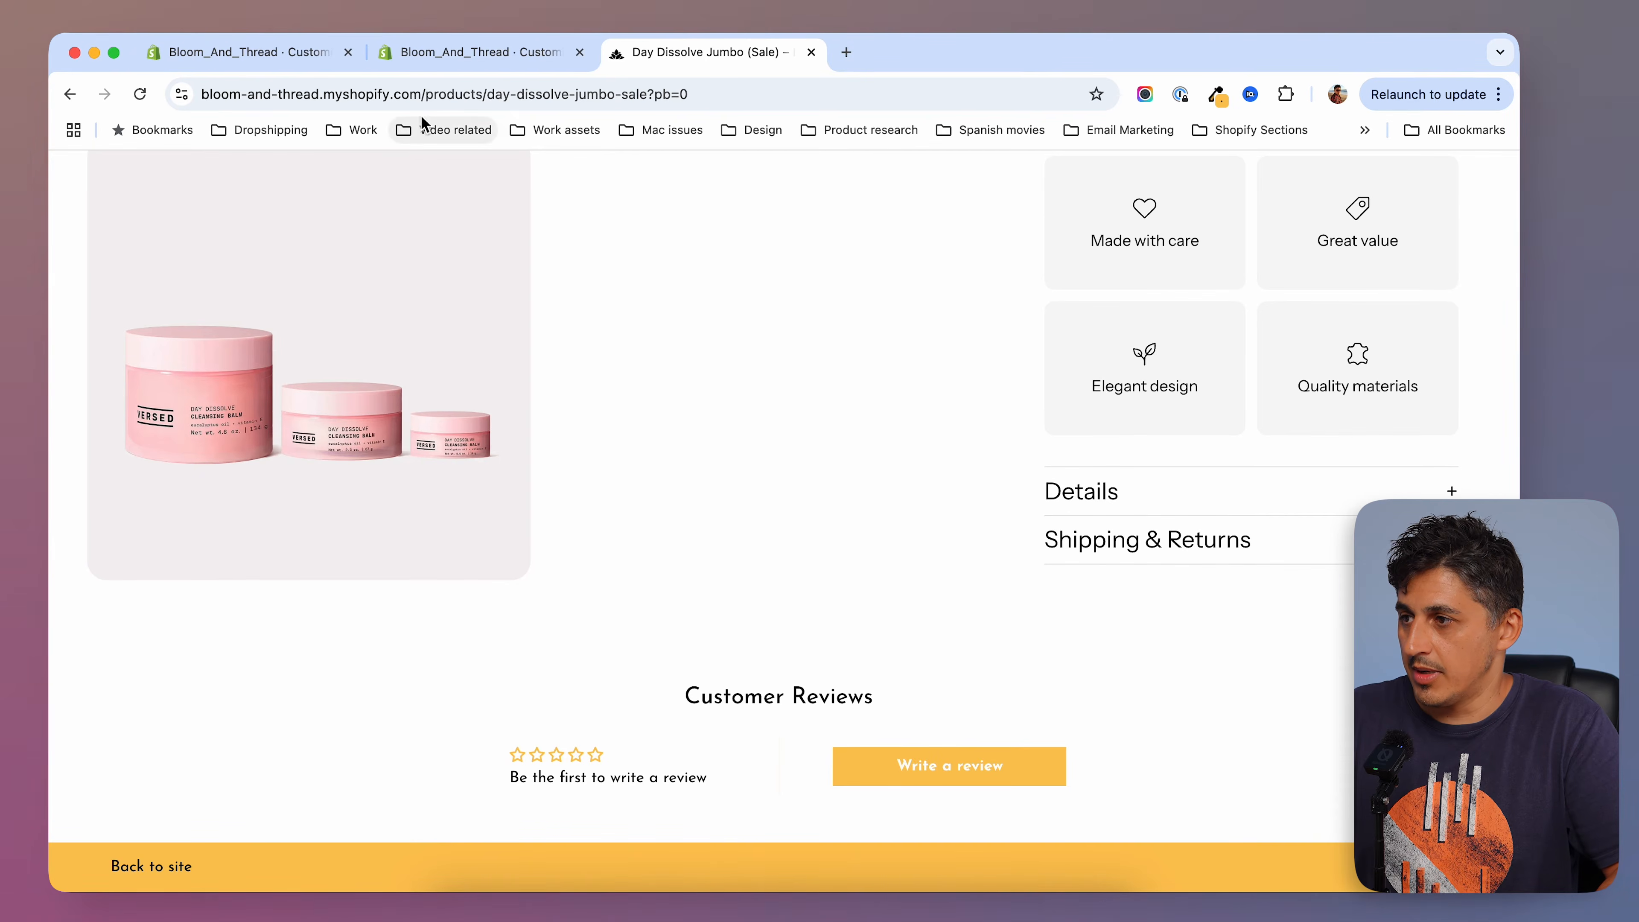
Back in the theme editor, set the Bottom Navigation section's color scheme to Scheme 5.
left_click(444, 54)
scroll(686, 543, "down", 3)
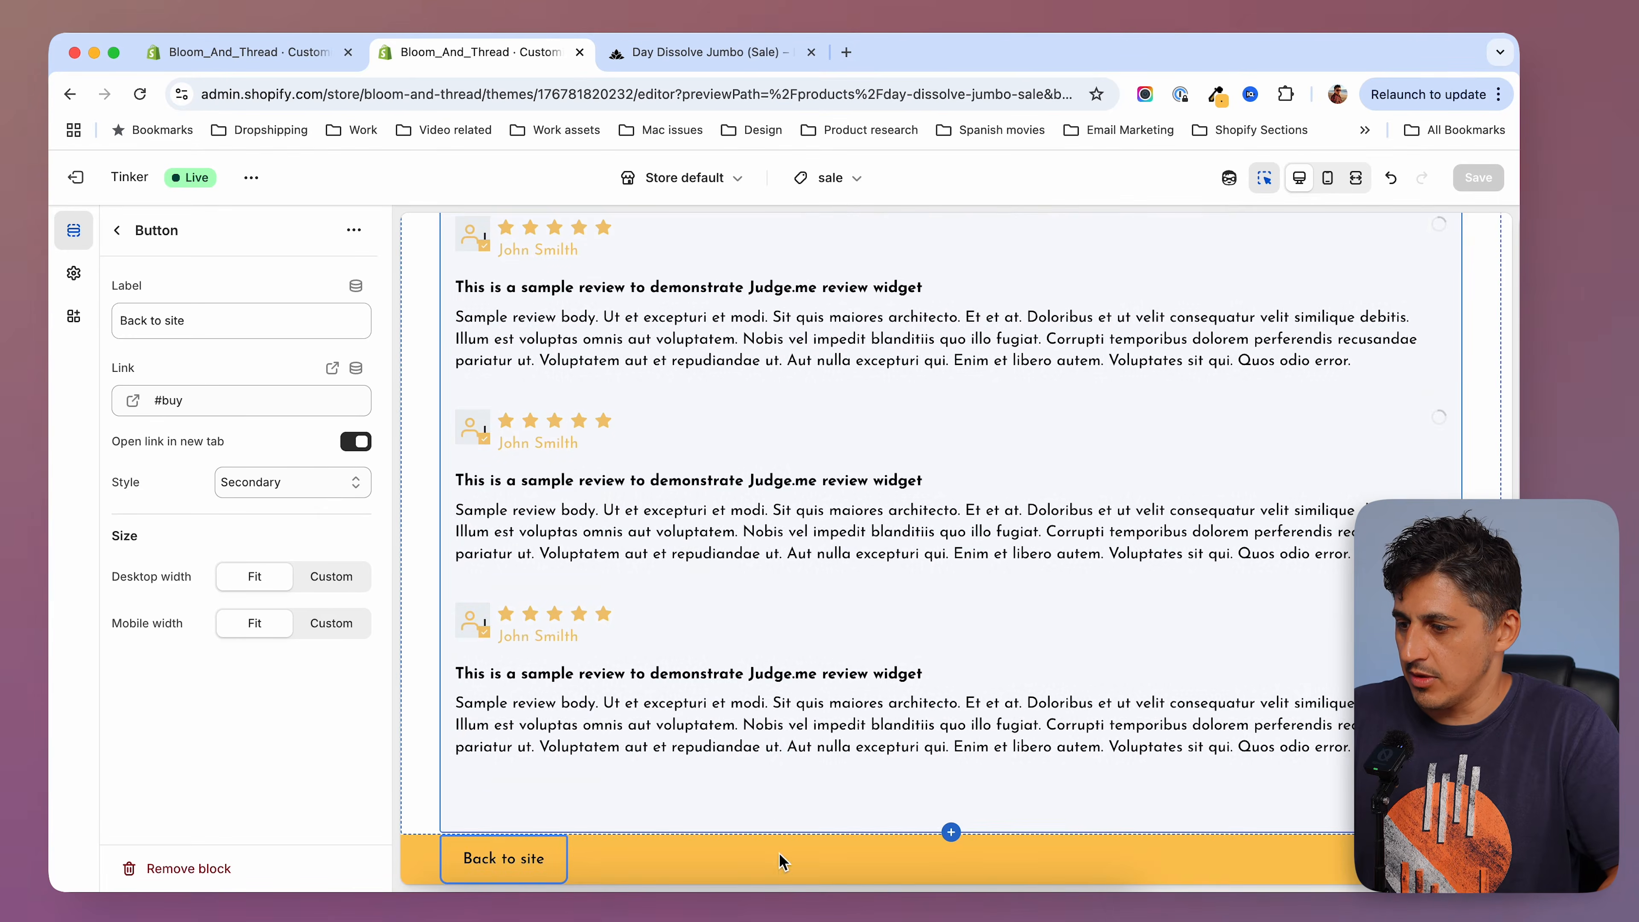
left_click(783, 860)
left_click(313, 692)
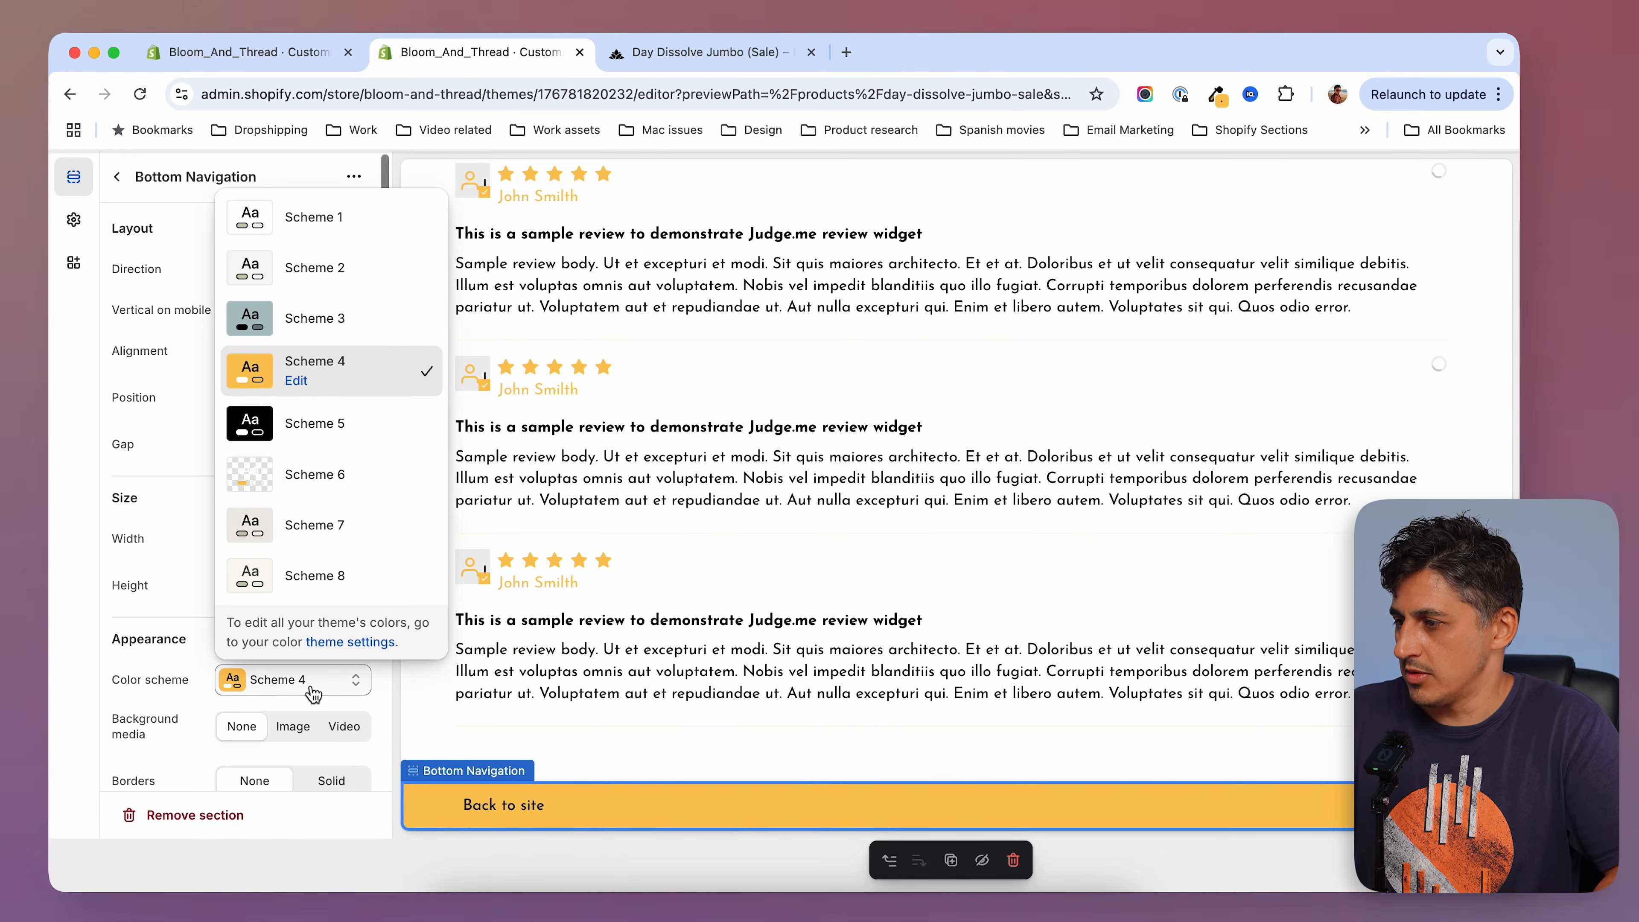
left_click(314, 429)
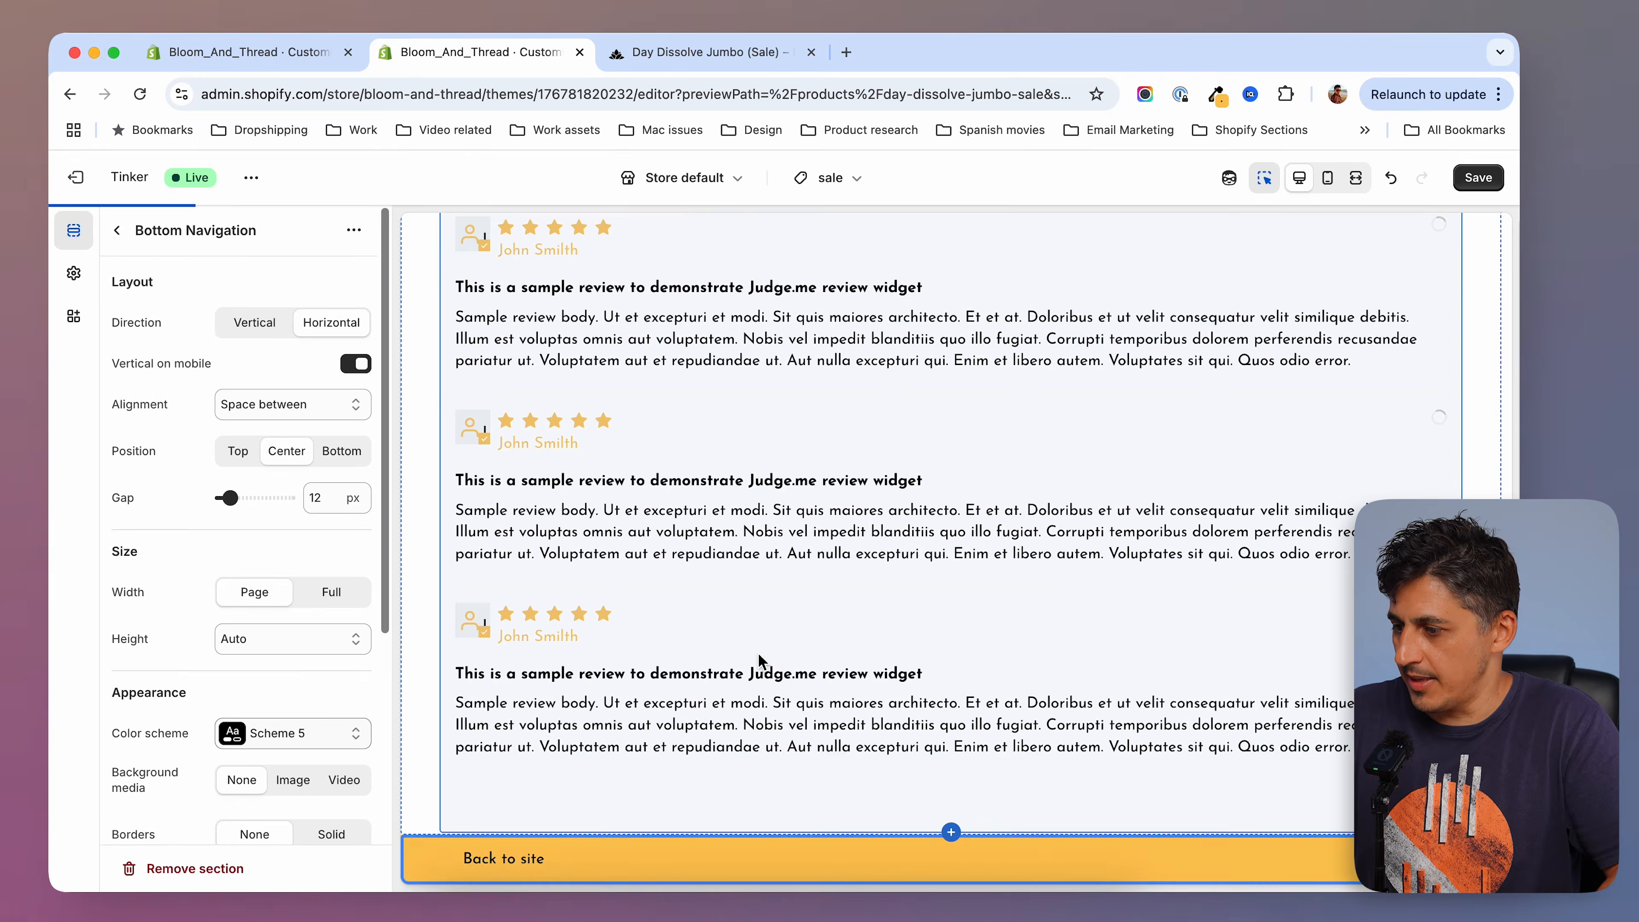
Save the theme and test the bottom "Back to site" link on the refreshed live product page, closing the extra page it opens.
left_click(1477, 175)
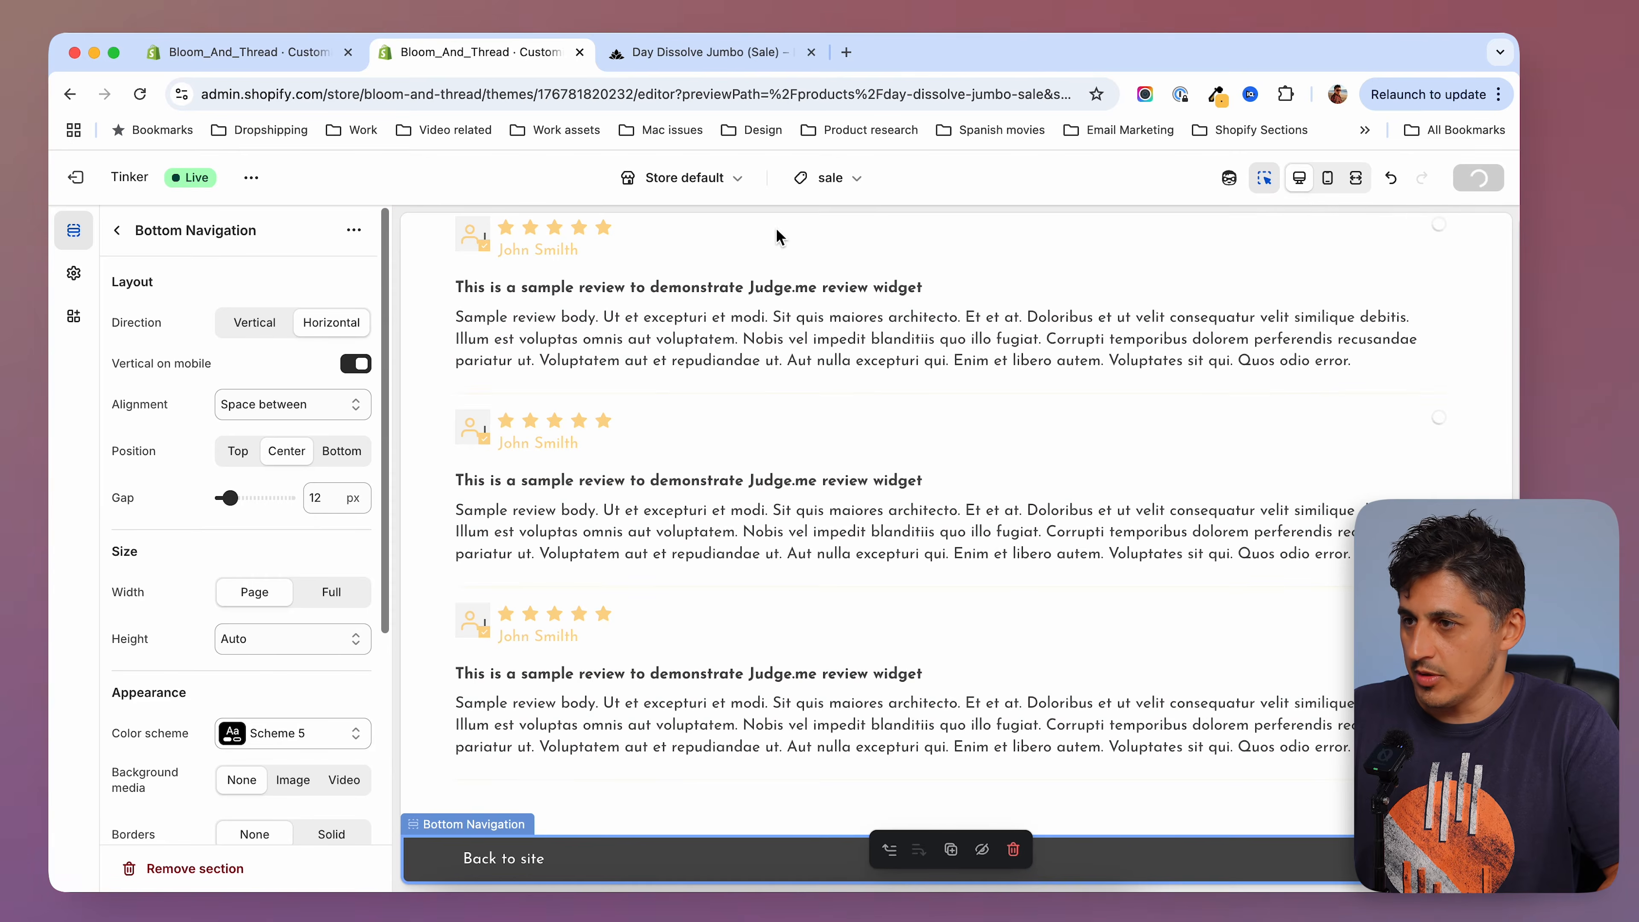
left_click(721, 52)
left_click(138, 92)
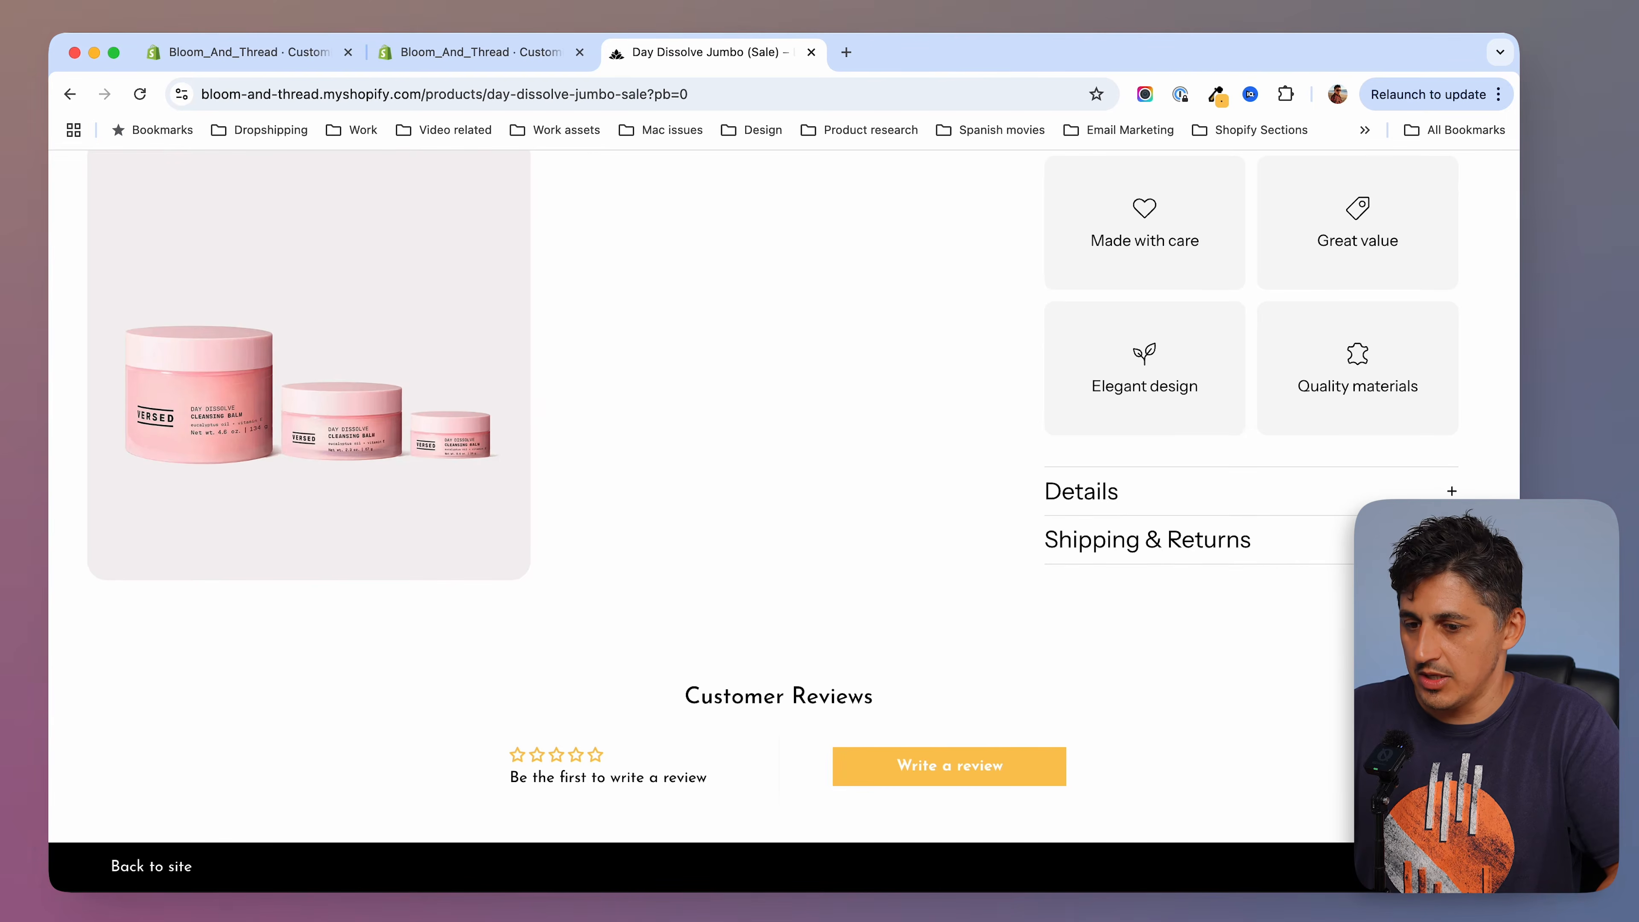
left_click(152, 868)
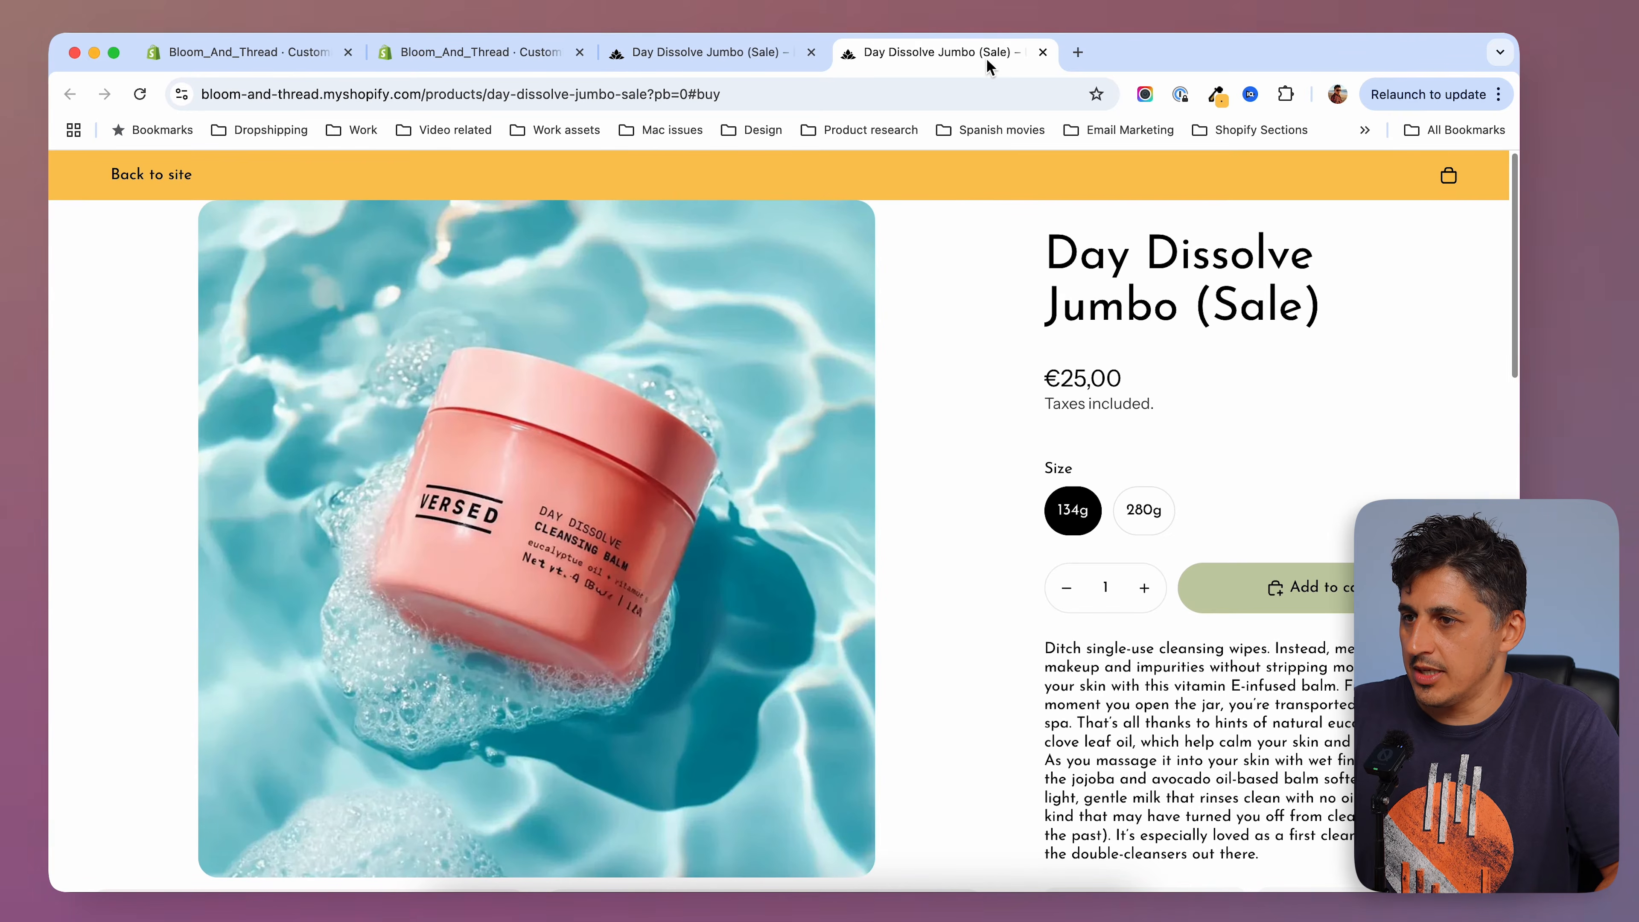
left_click(1043, 52)
In the theme editor, turn off opening the link in a new tab for the Bottom Navigation button and save.
left_click(455, 53)
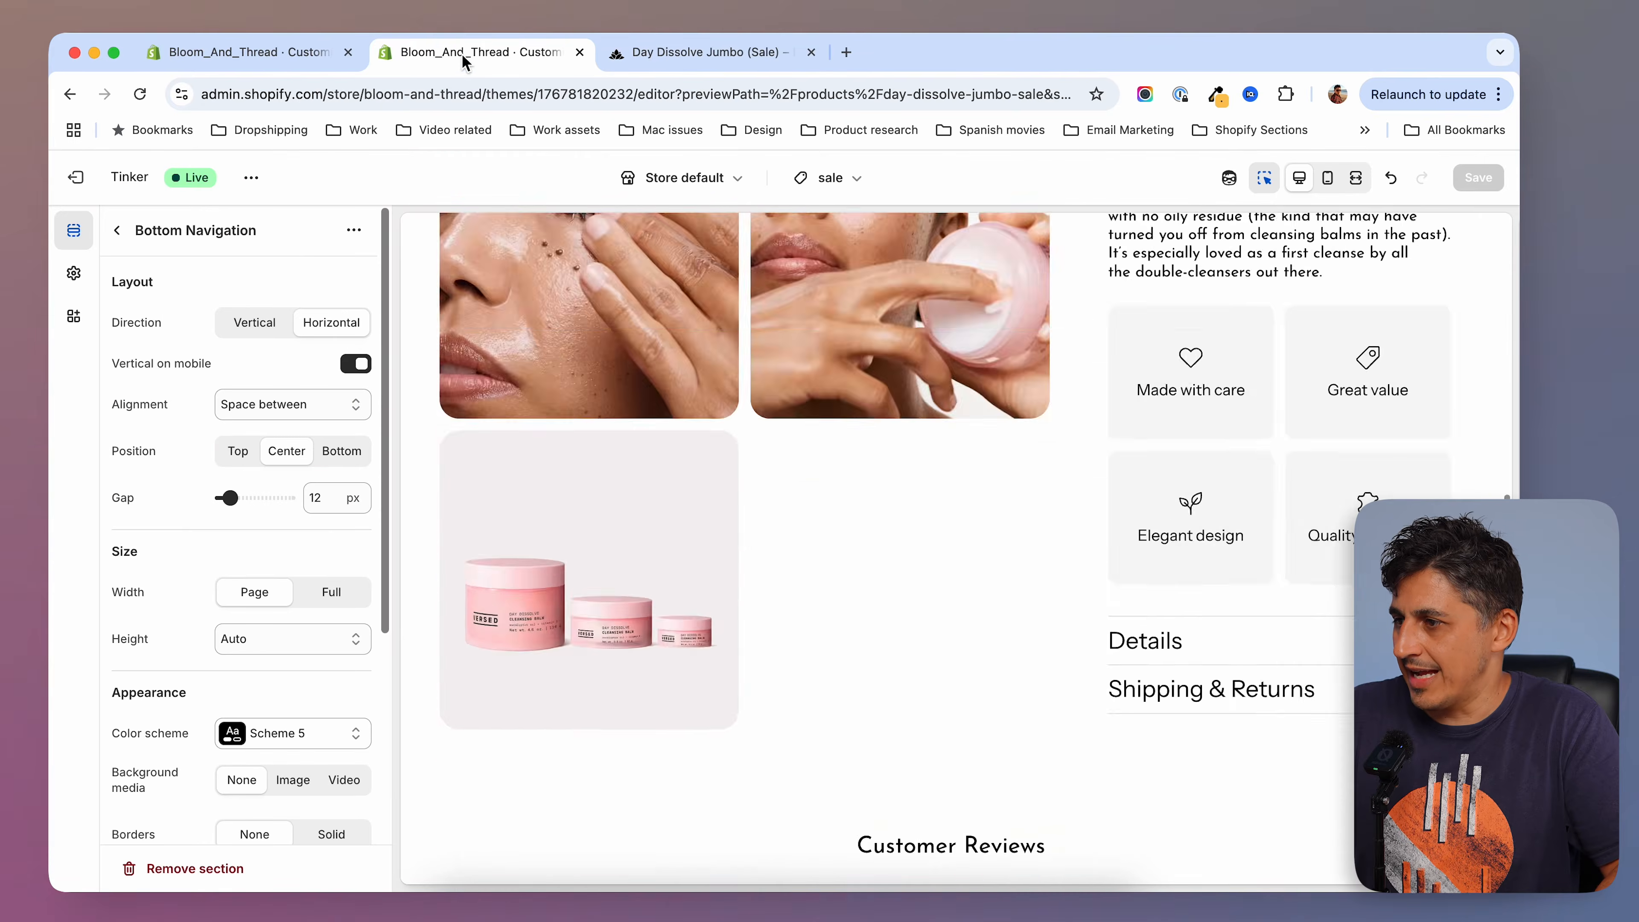
left_click(117, 232)
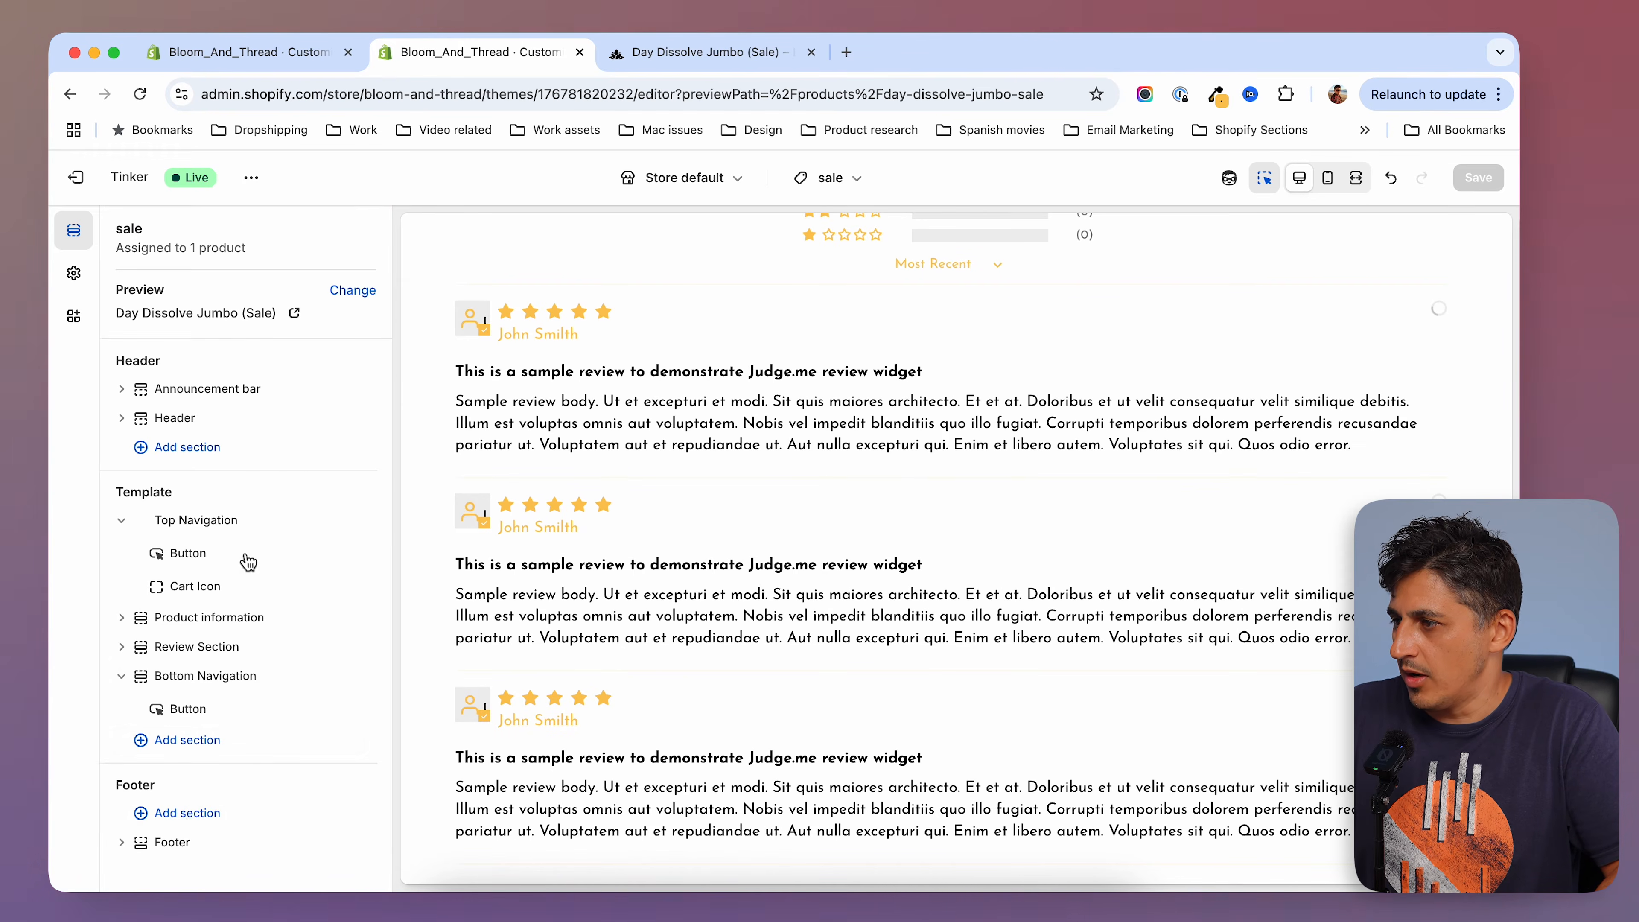
left_click(188, 707)
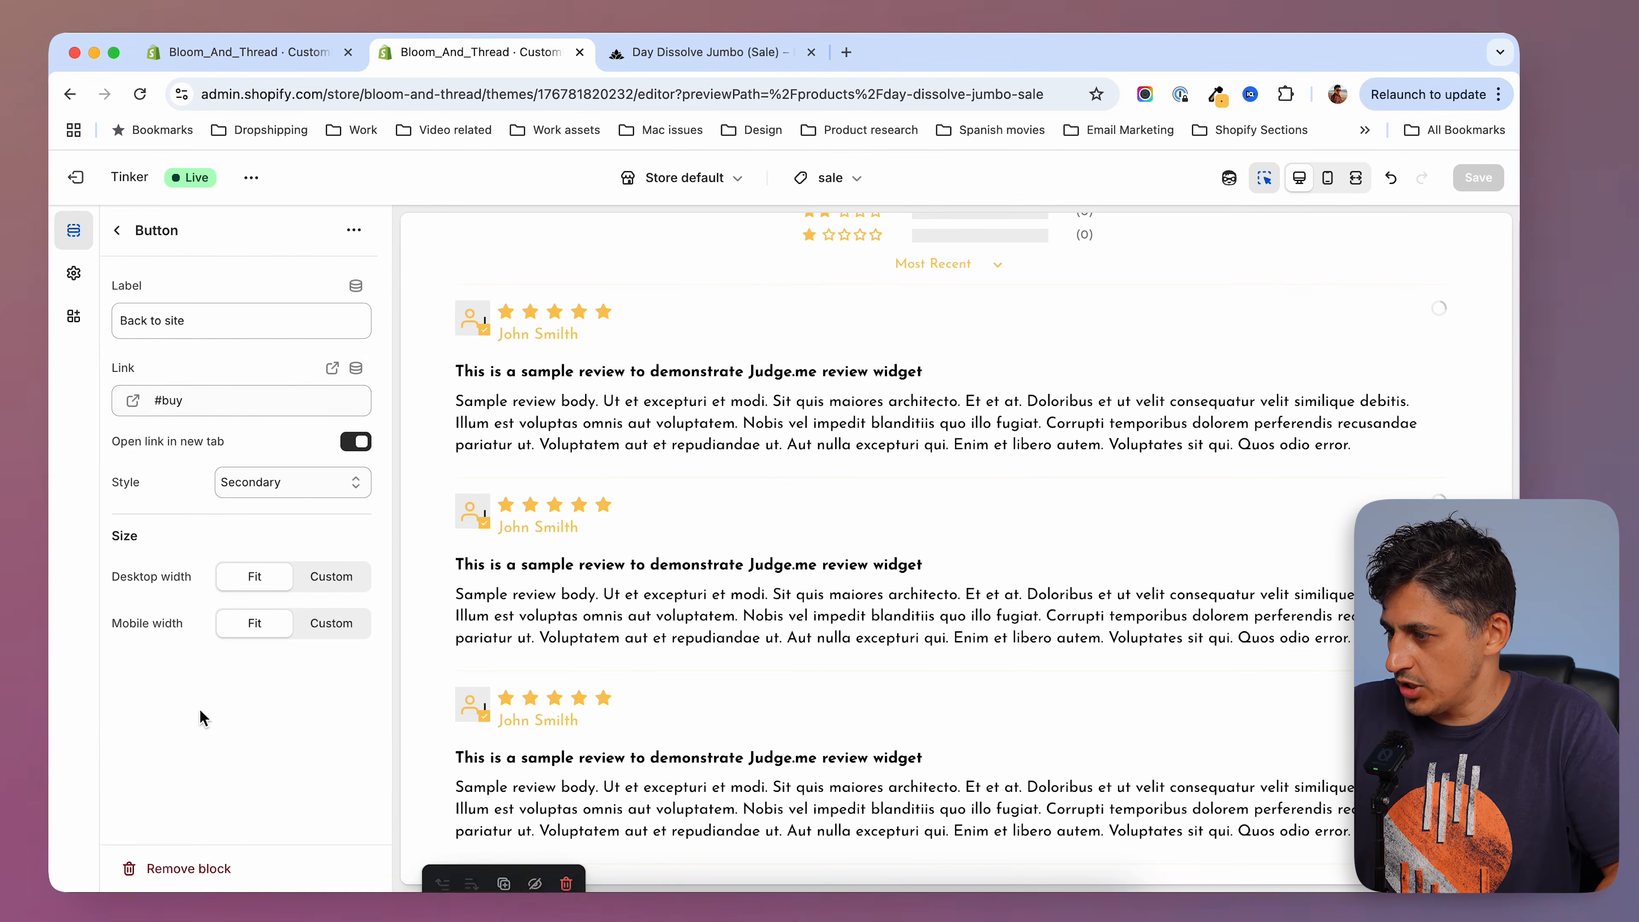
left_click(357, 445)
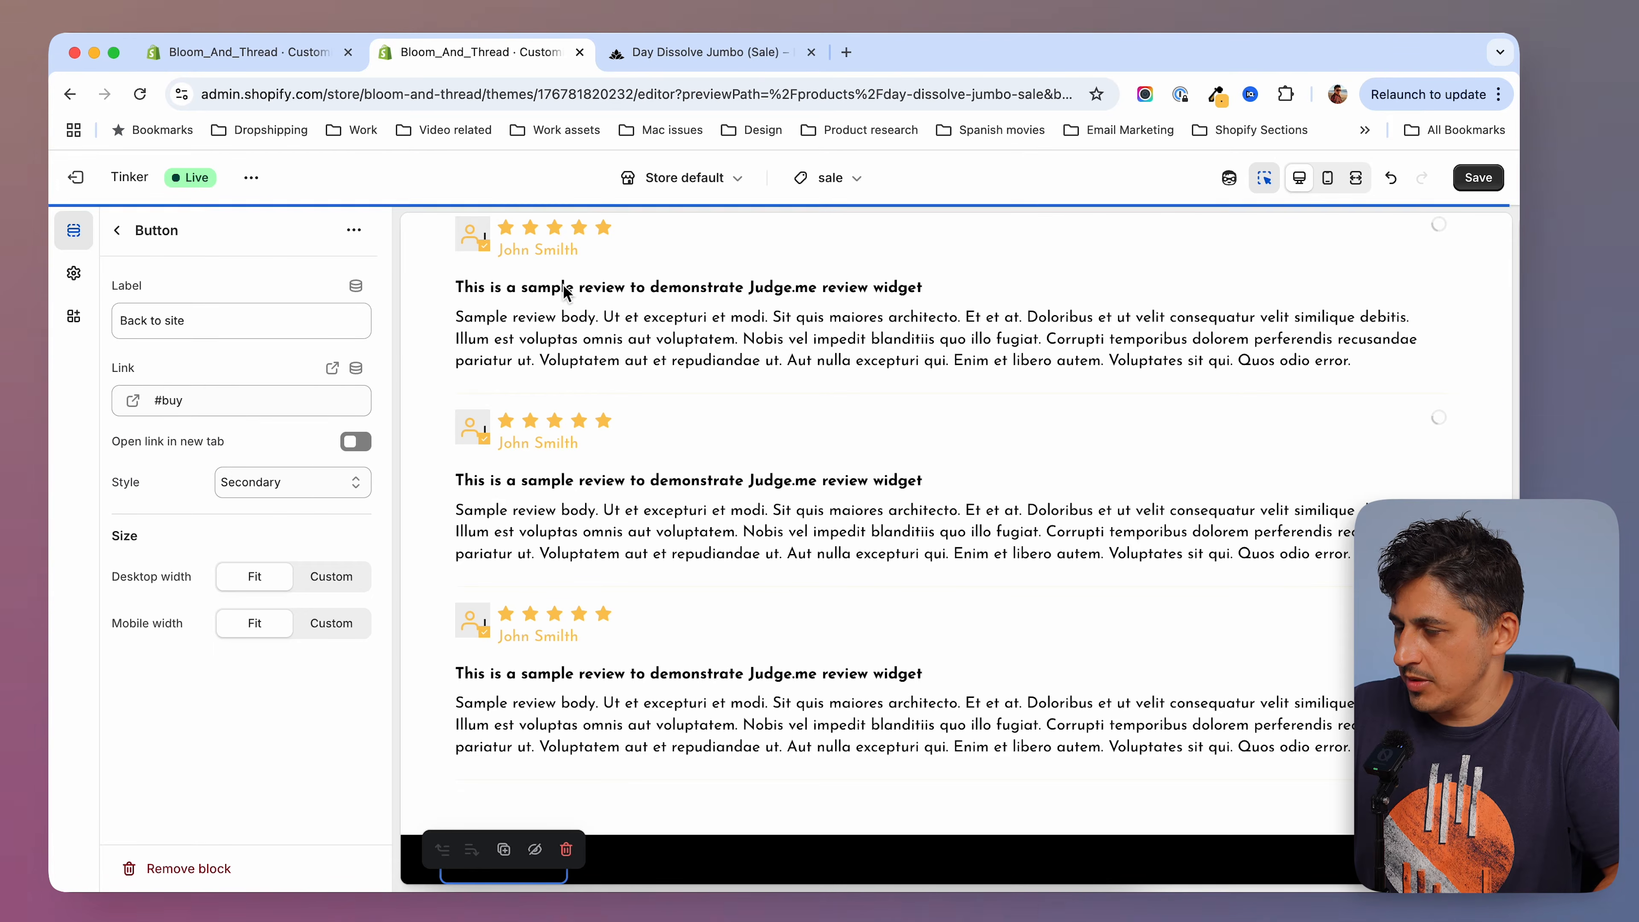
left_click(1477, 178)
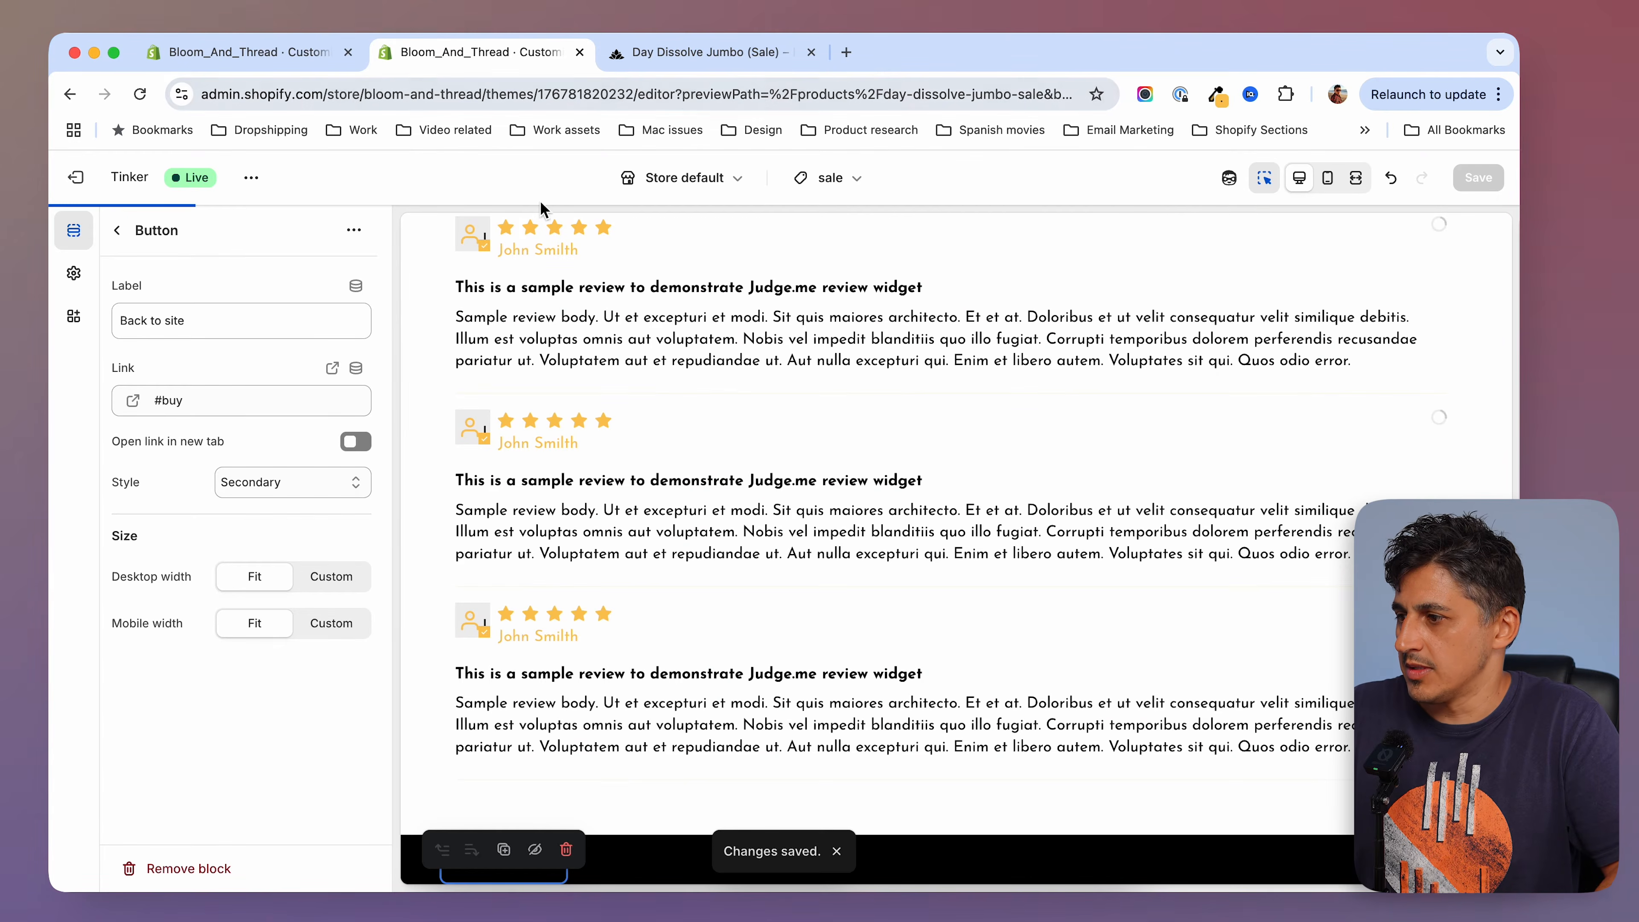
Test the bottom "Back to site" link again on the live product page and return to the theme editor.
left_click(645, 52)
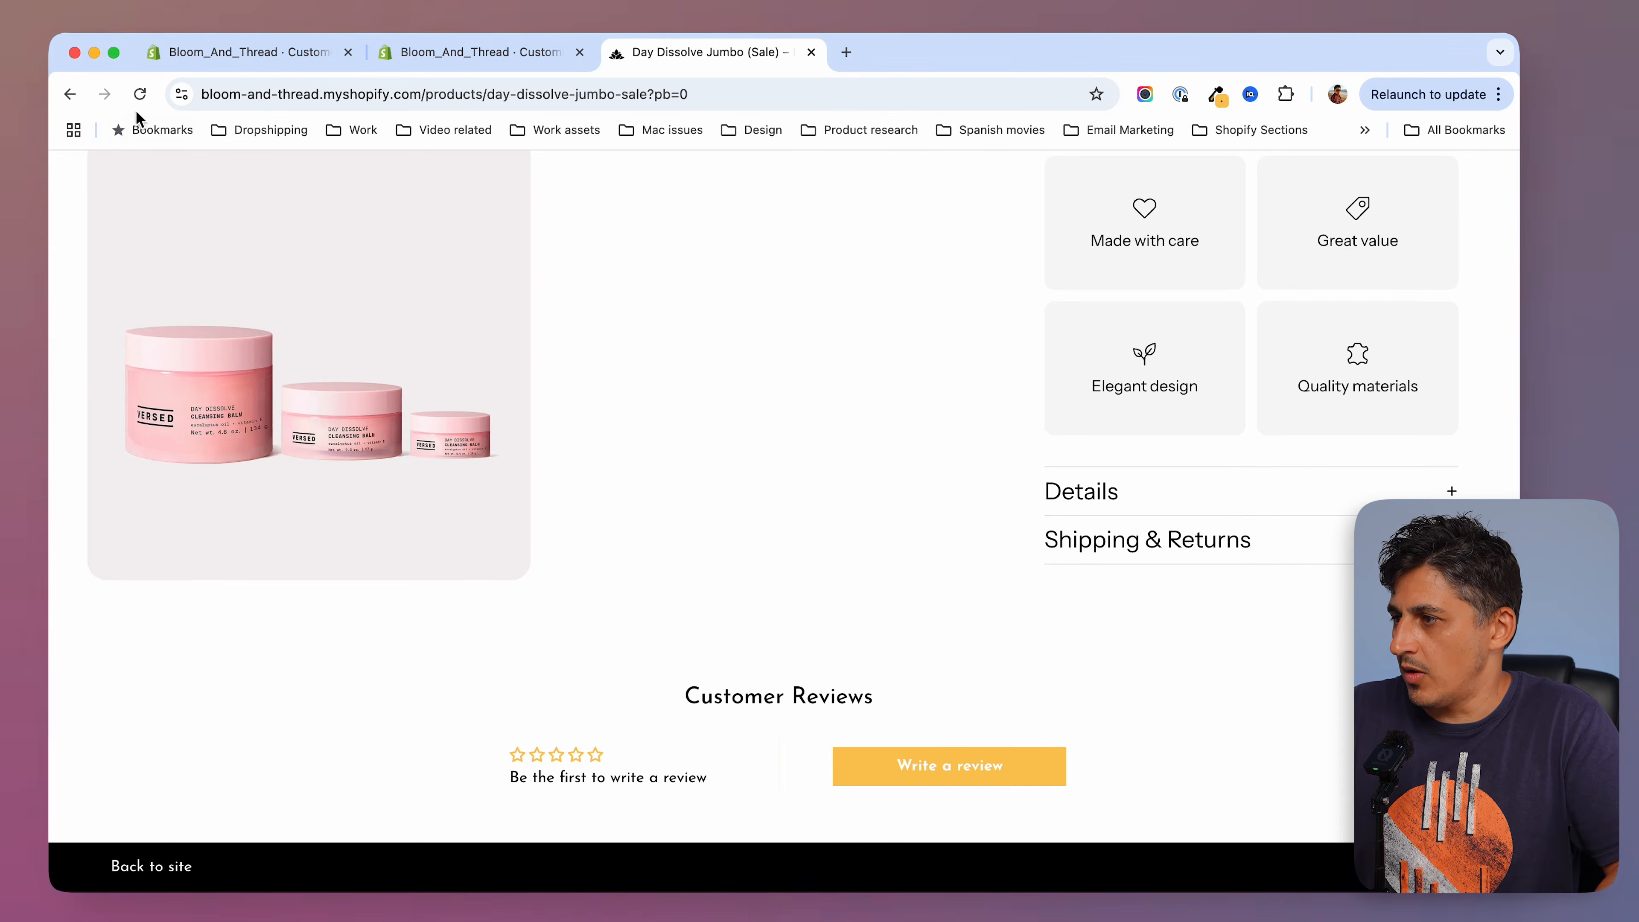
left_click(163, 868)
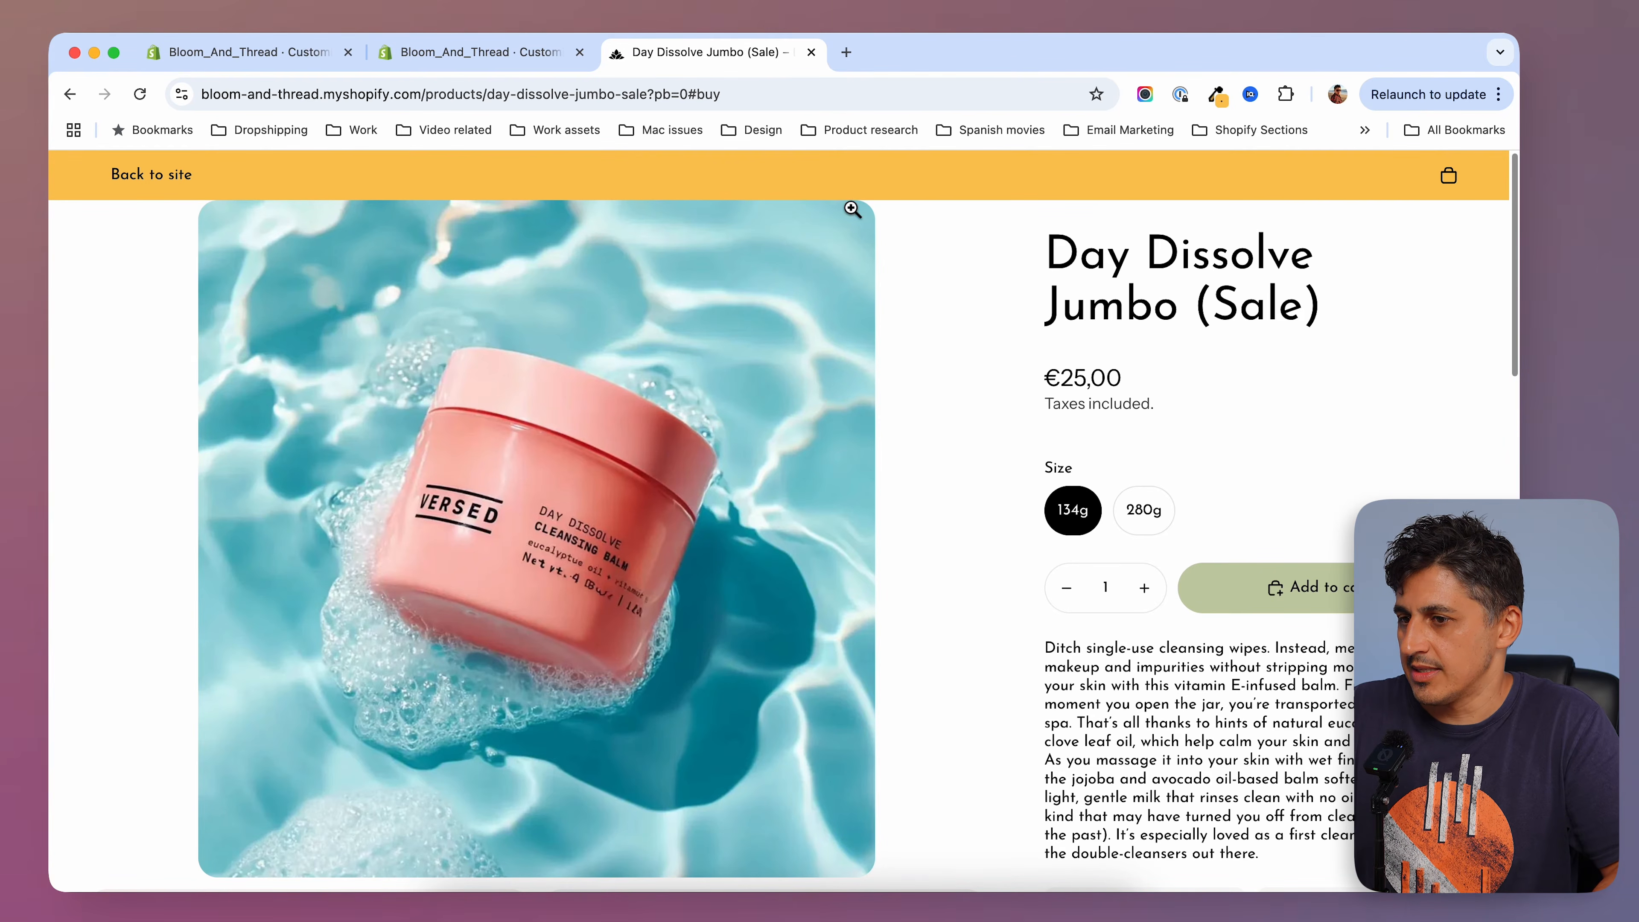
left_click(476, 50)
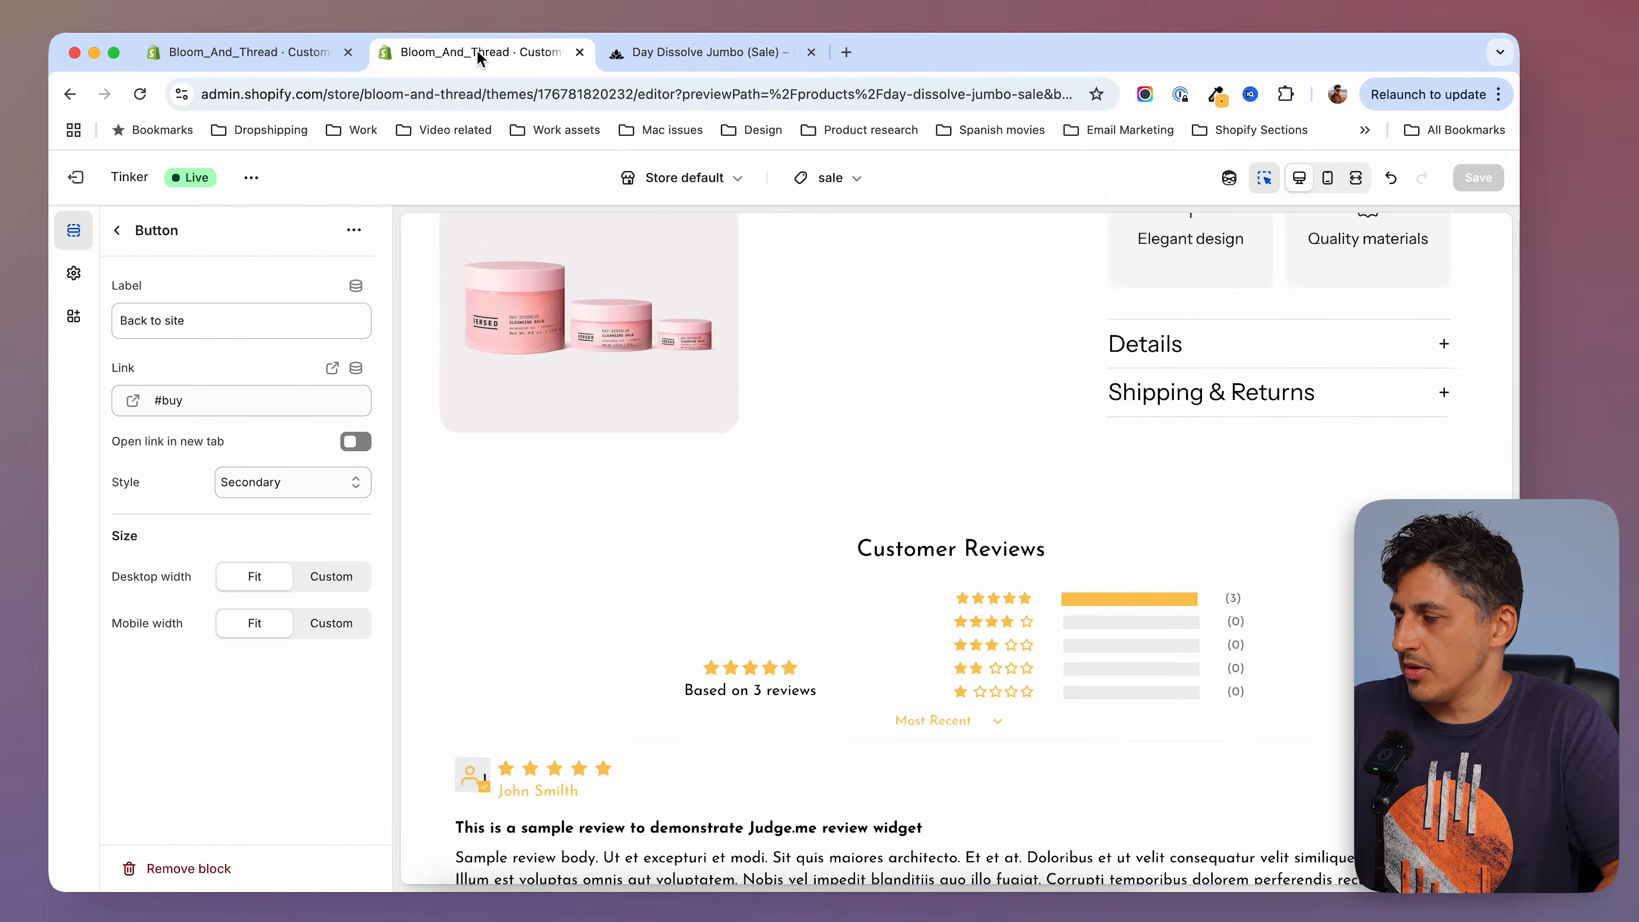
Add a Custom liquid section between Top Navigation and Product information in the sale template.
left_click(120, 232)
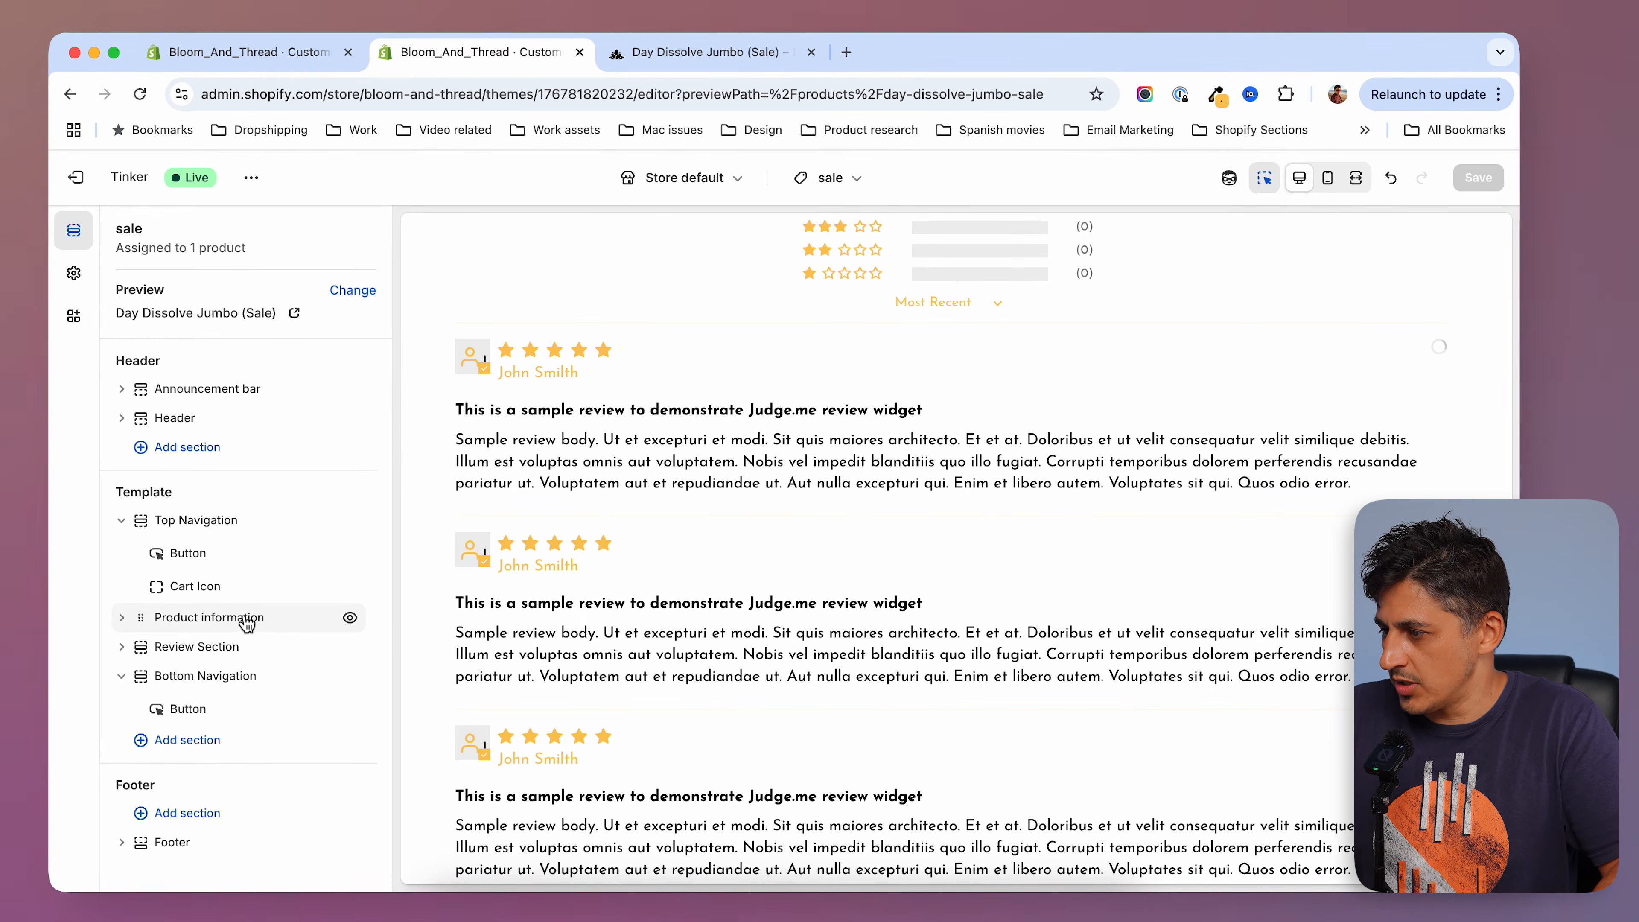
left_click(122, 522)
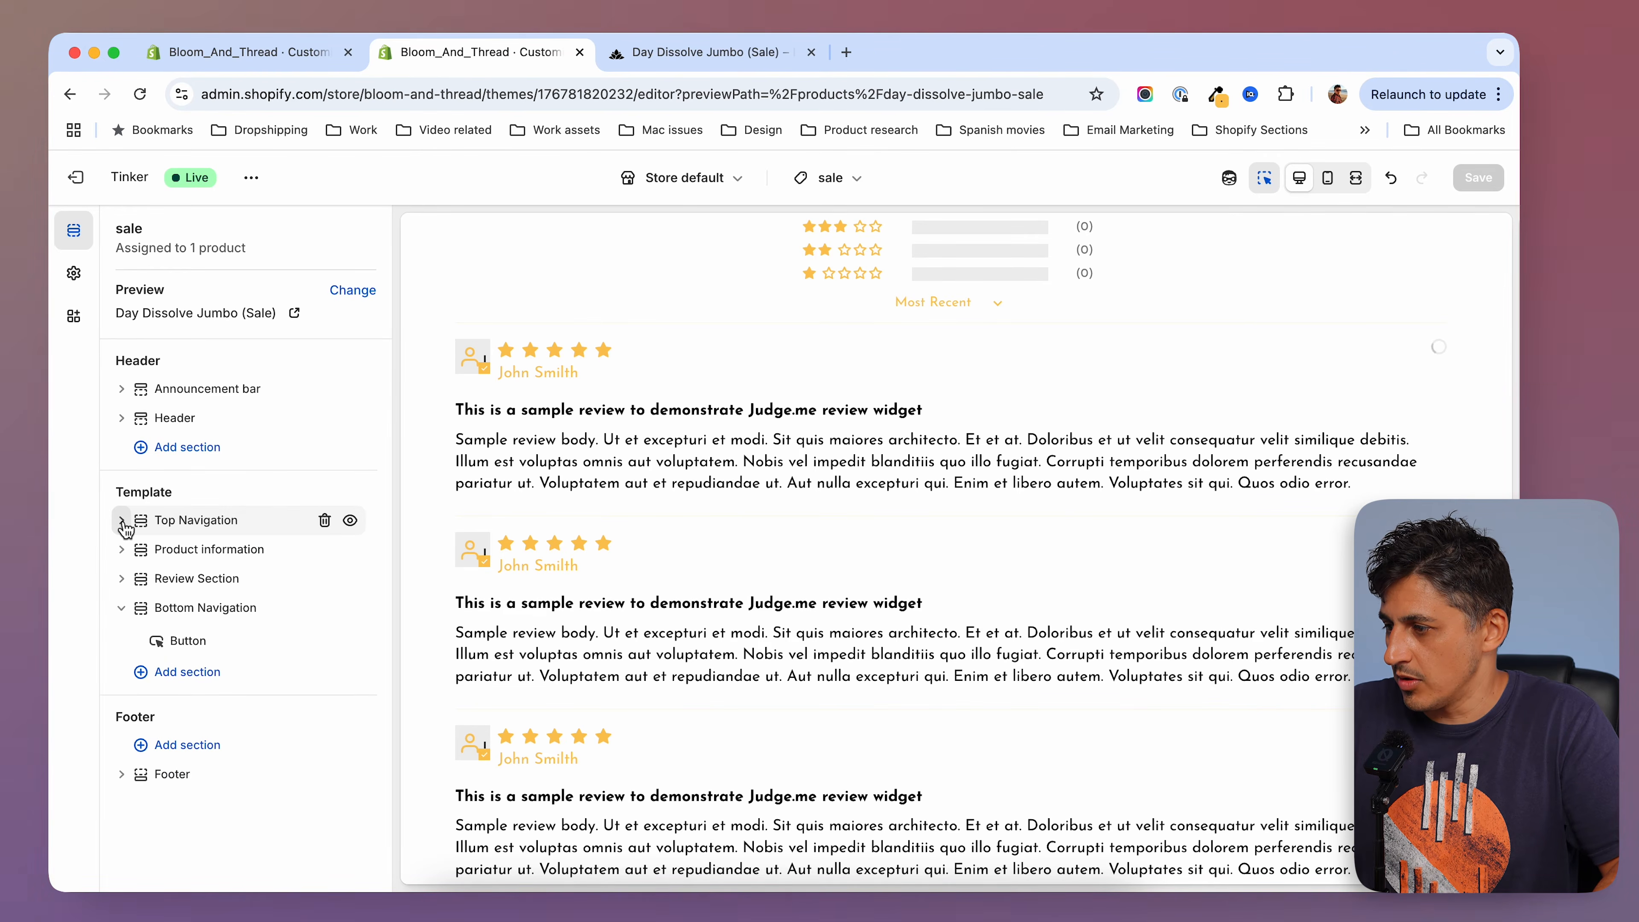
left_click(238, 535)
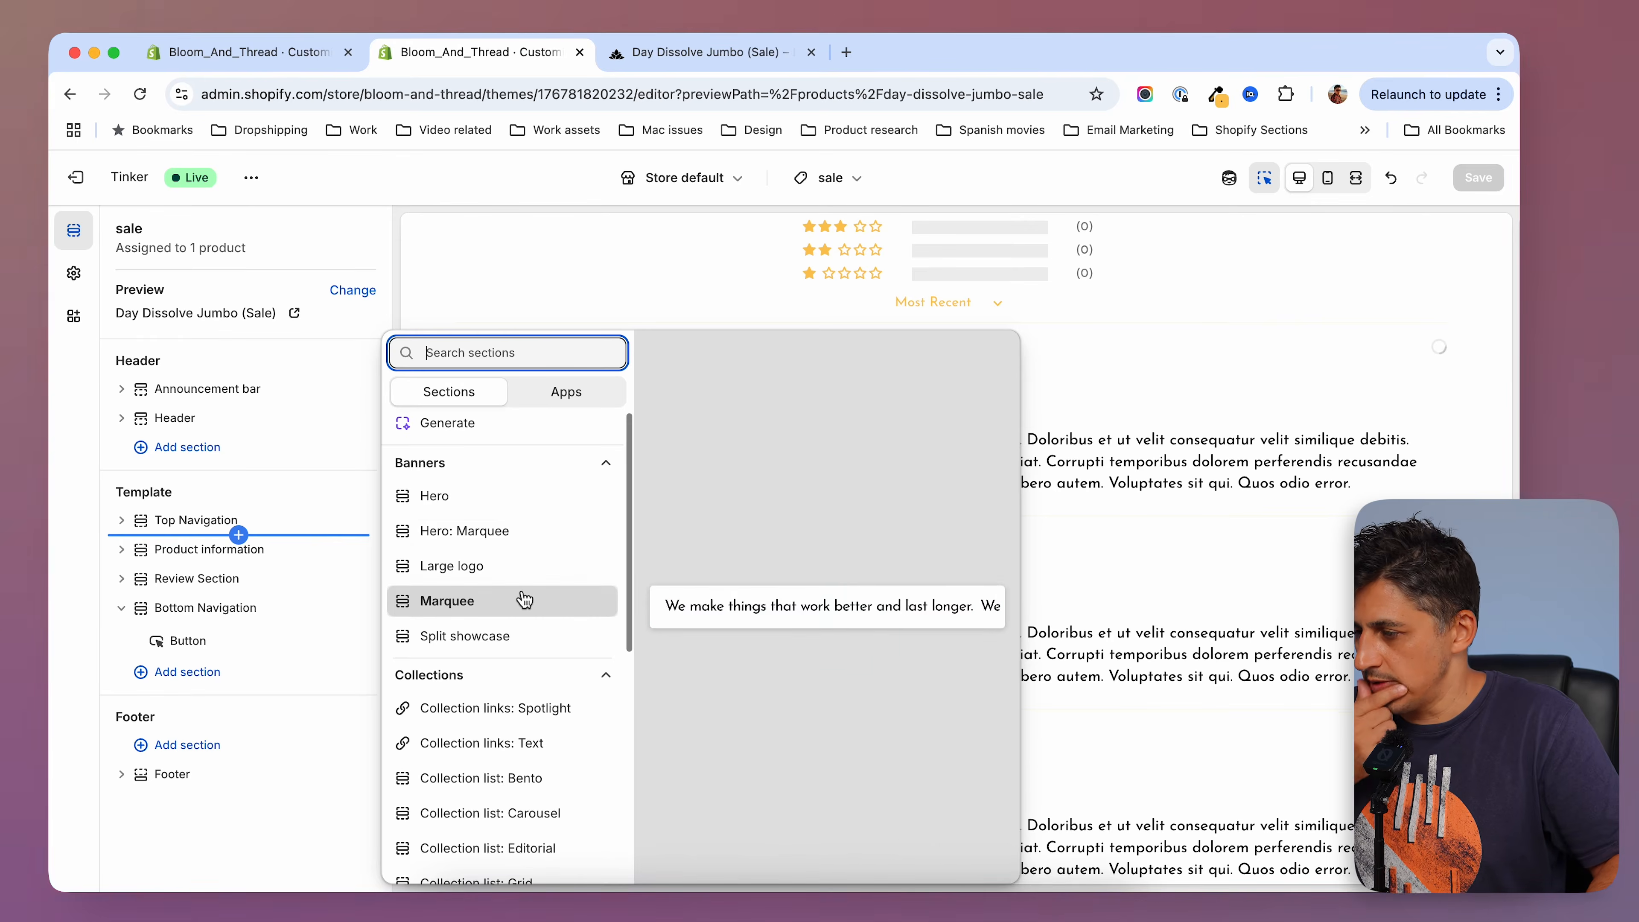
type("l")
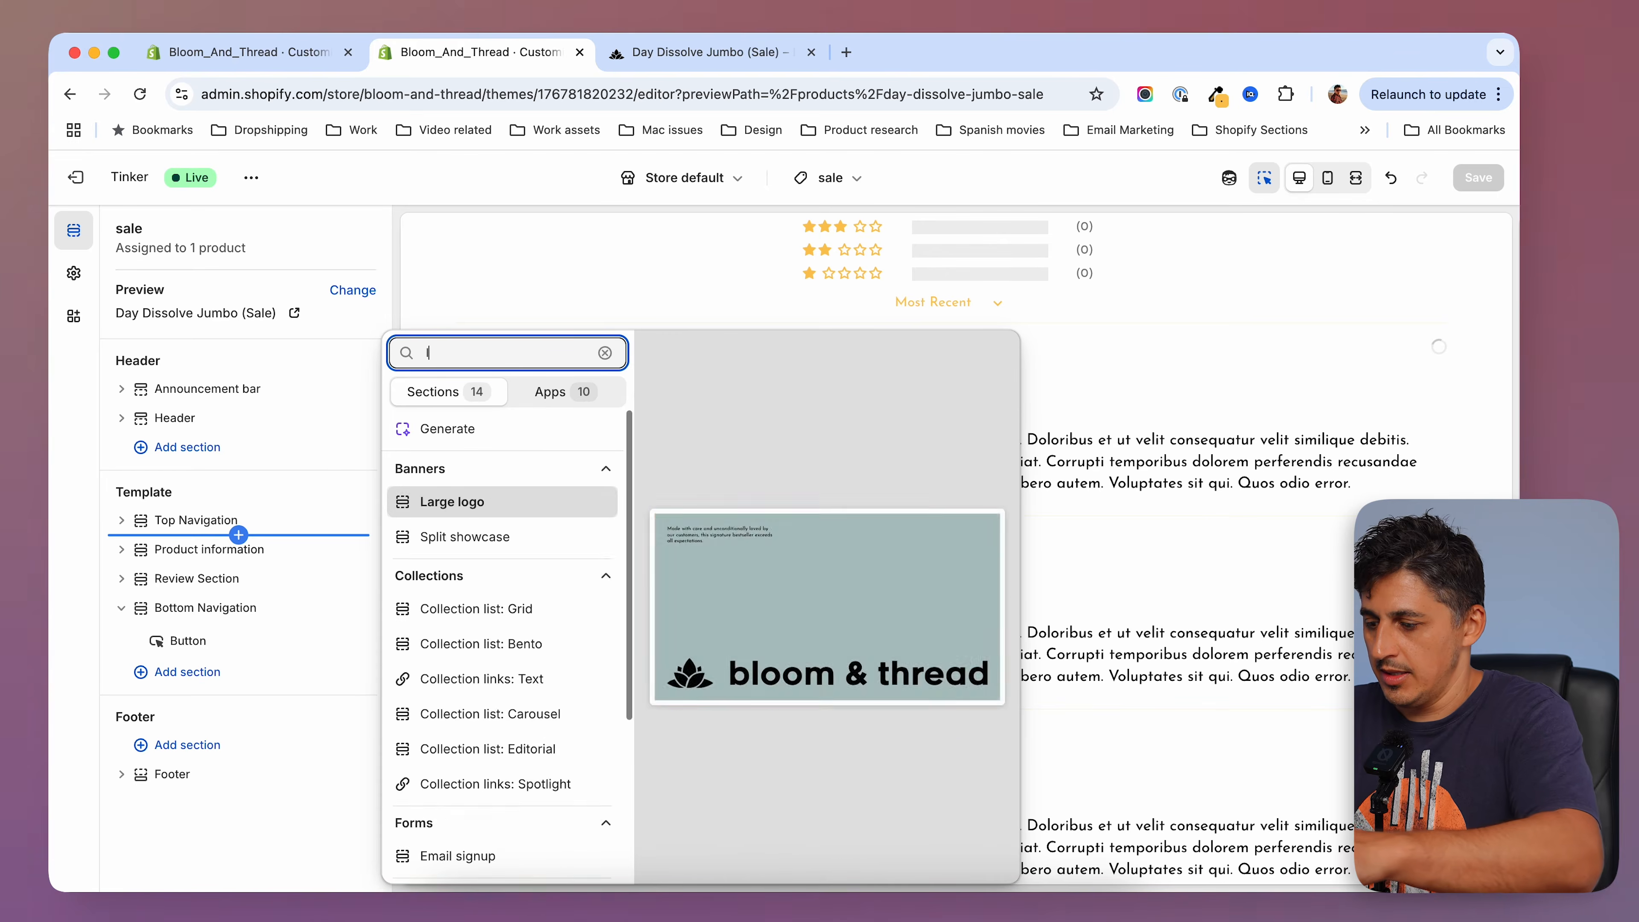
type("iq")
left_click(490, 504)
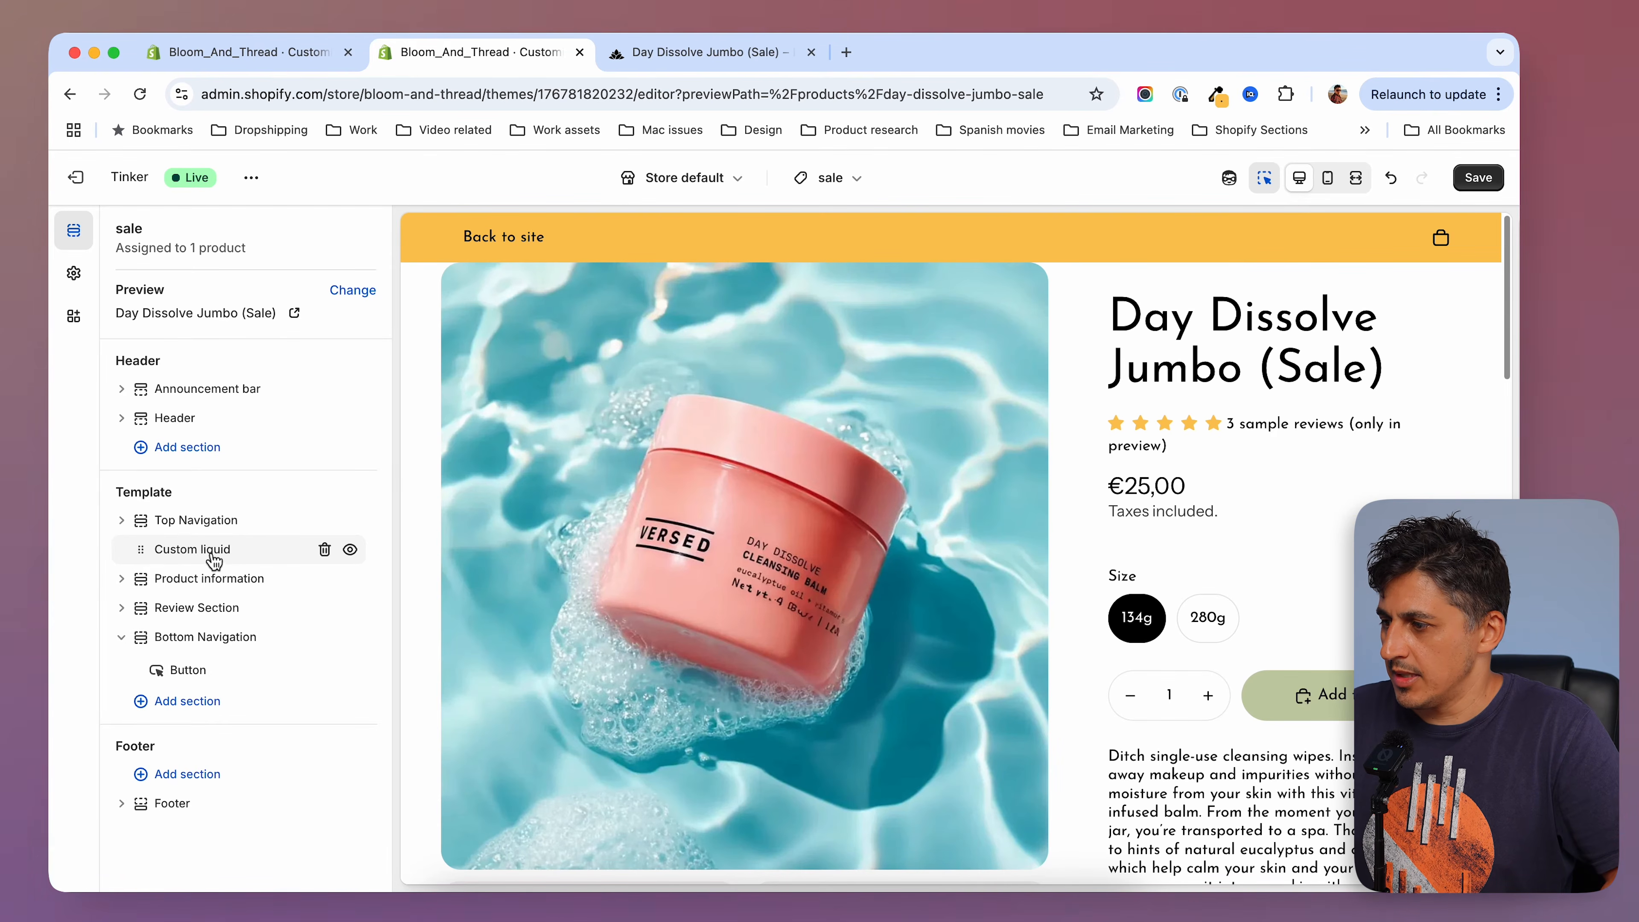
Enter an empty div element as the Custom liquid section's Liquid code.
left_click(213, 556)
left_click(160, 309)
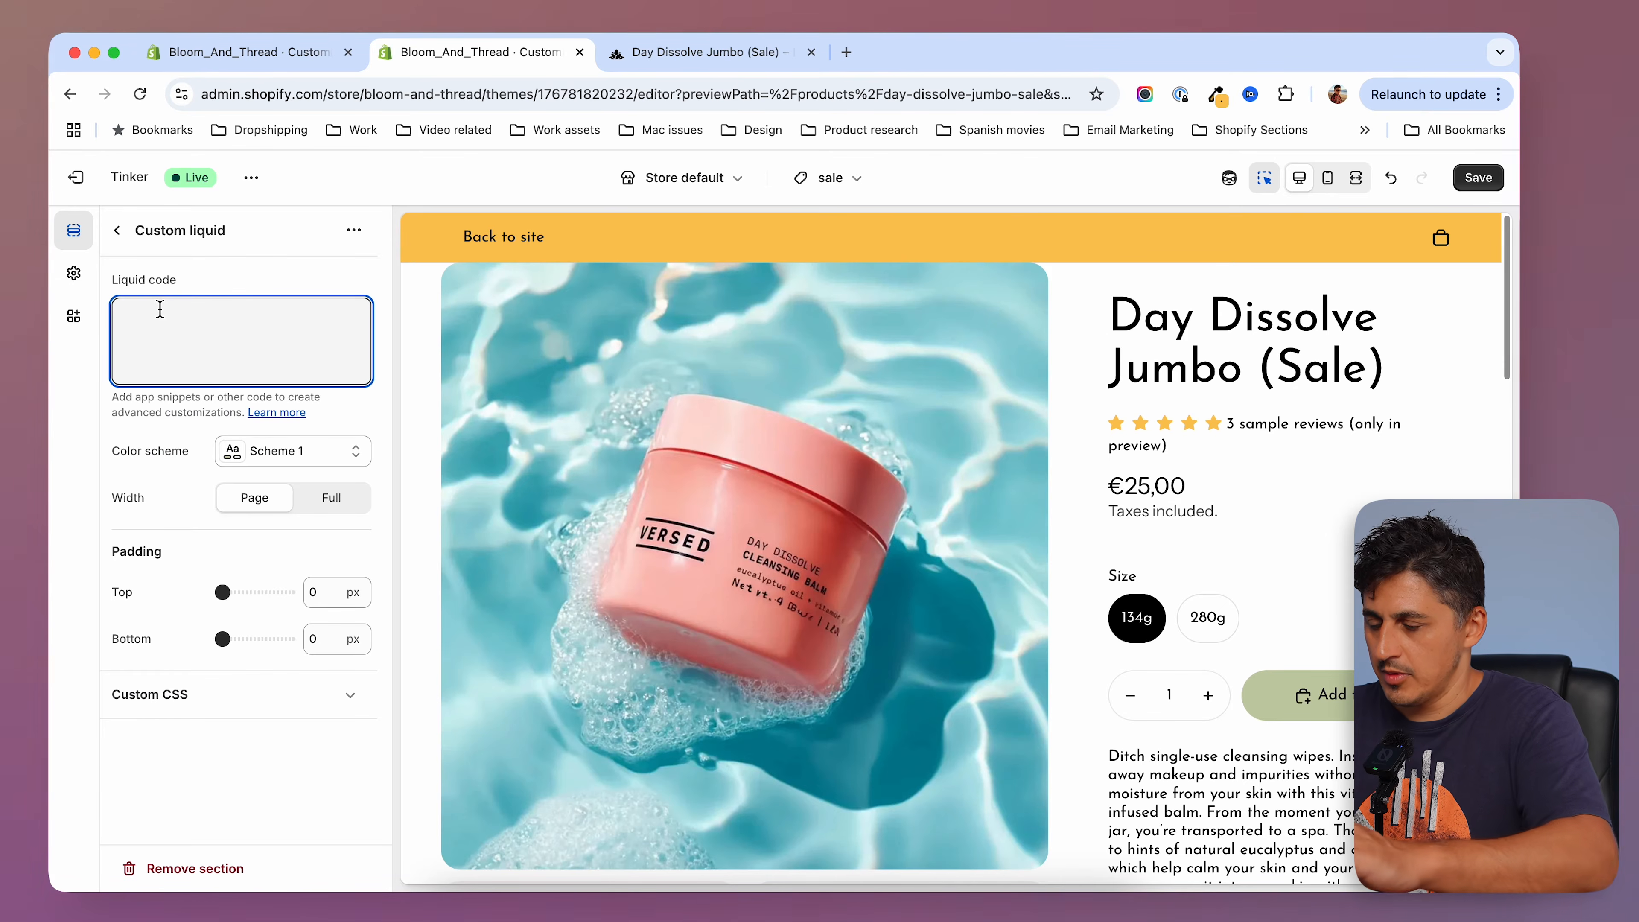
type("<><>")
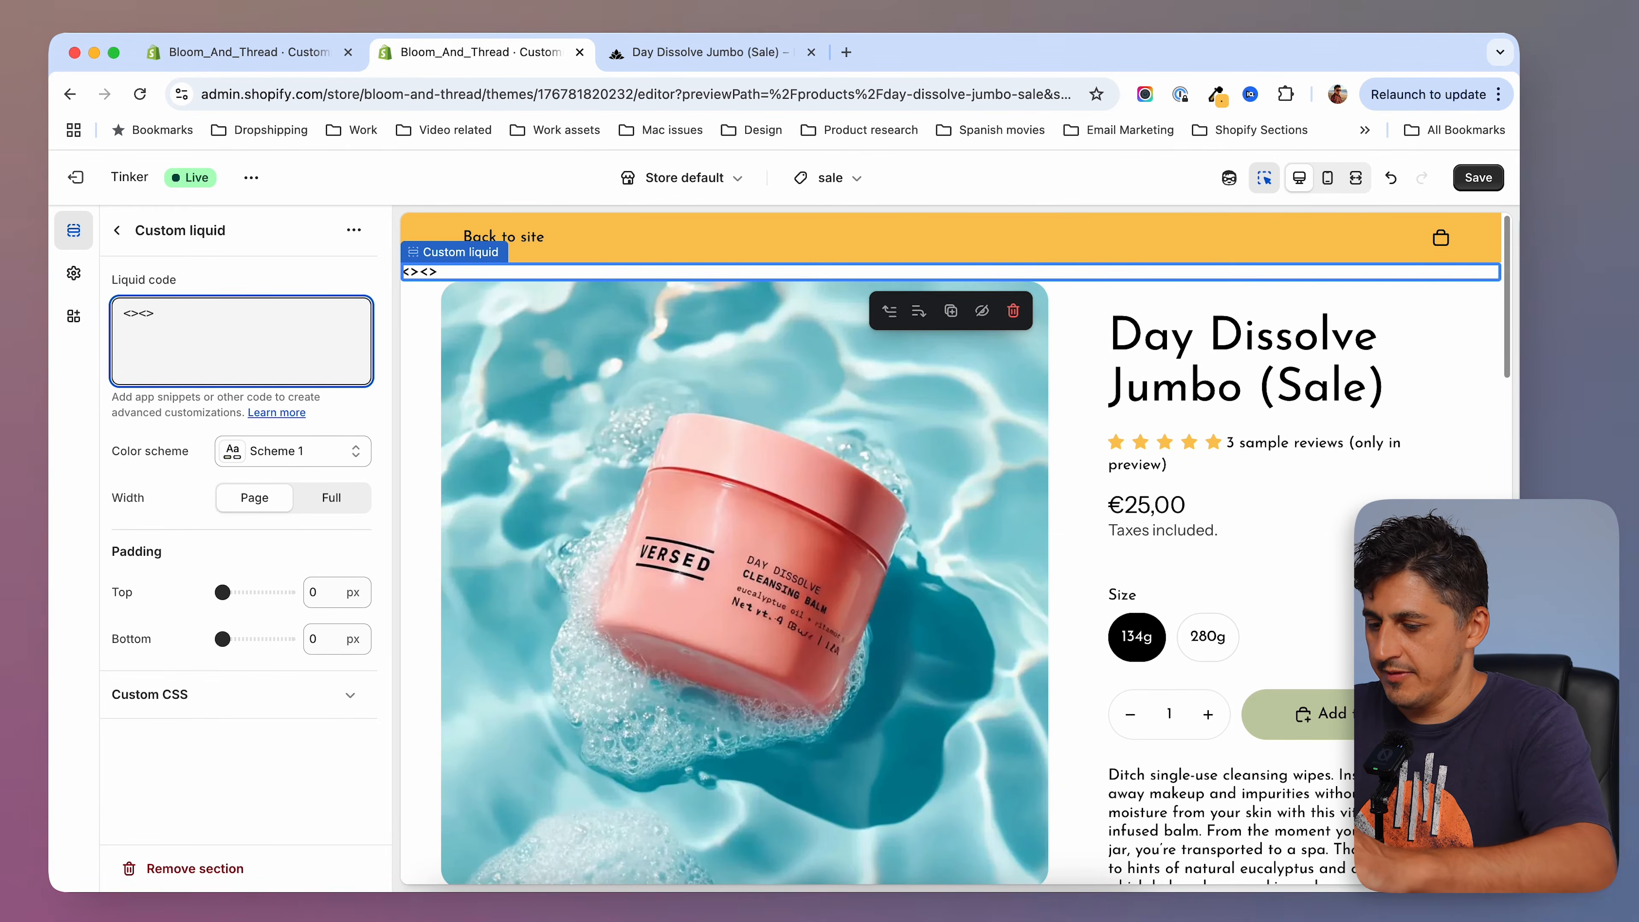
type("div")
type("</>")
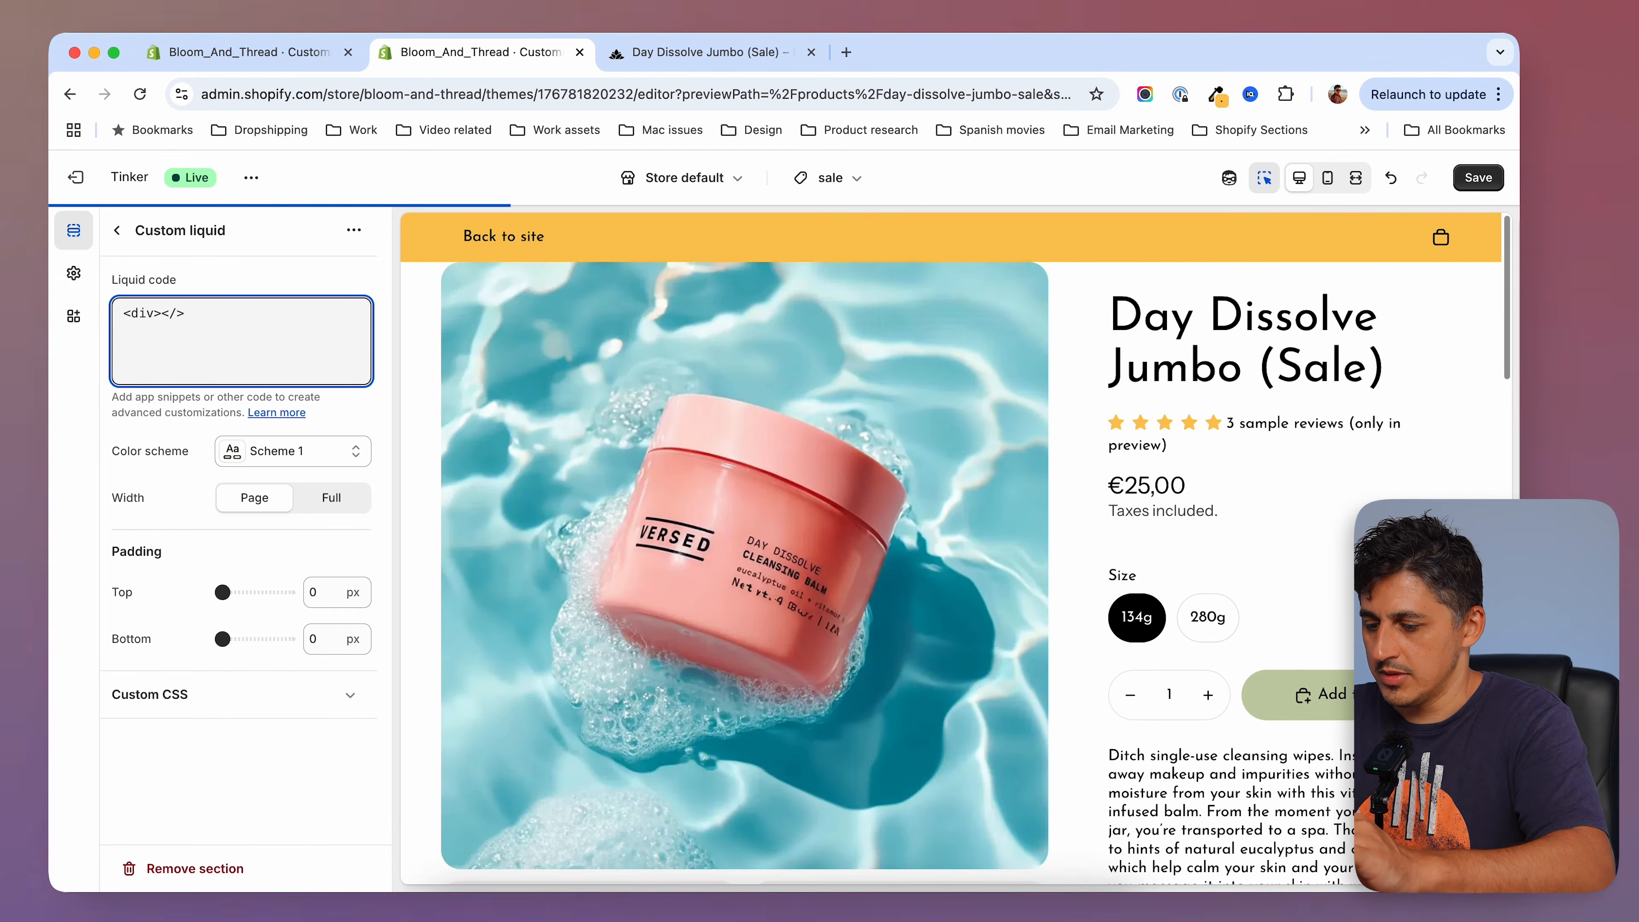
type("div")
Give the div the id 'buy' so the code reads <div id='buy'></div>, and save the theme.
key("Left")
key("Left")
key("Left")
key("Left")
key("Left")
key("Left")
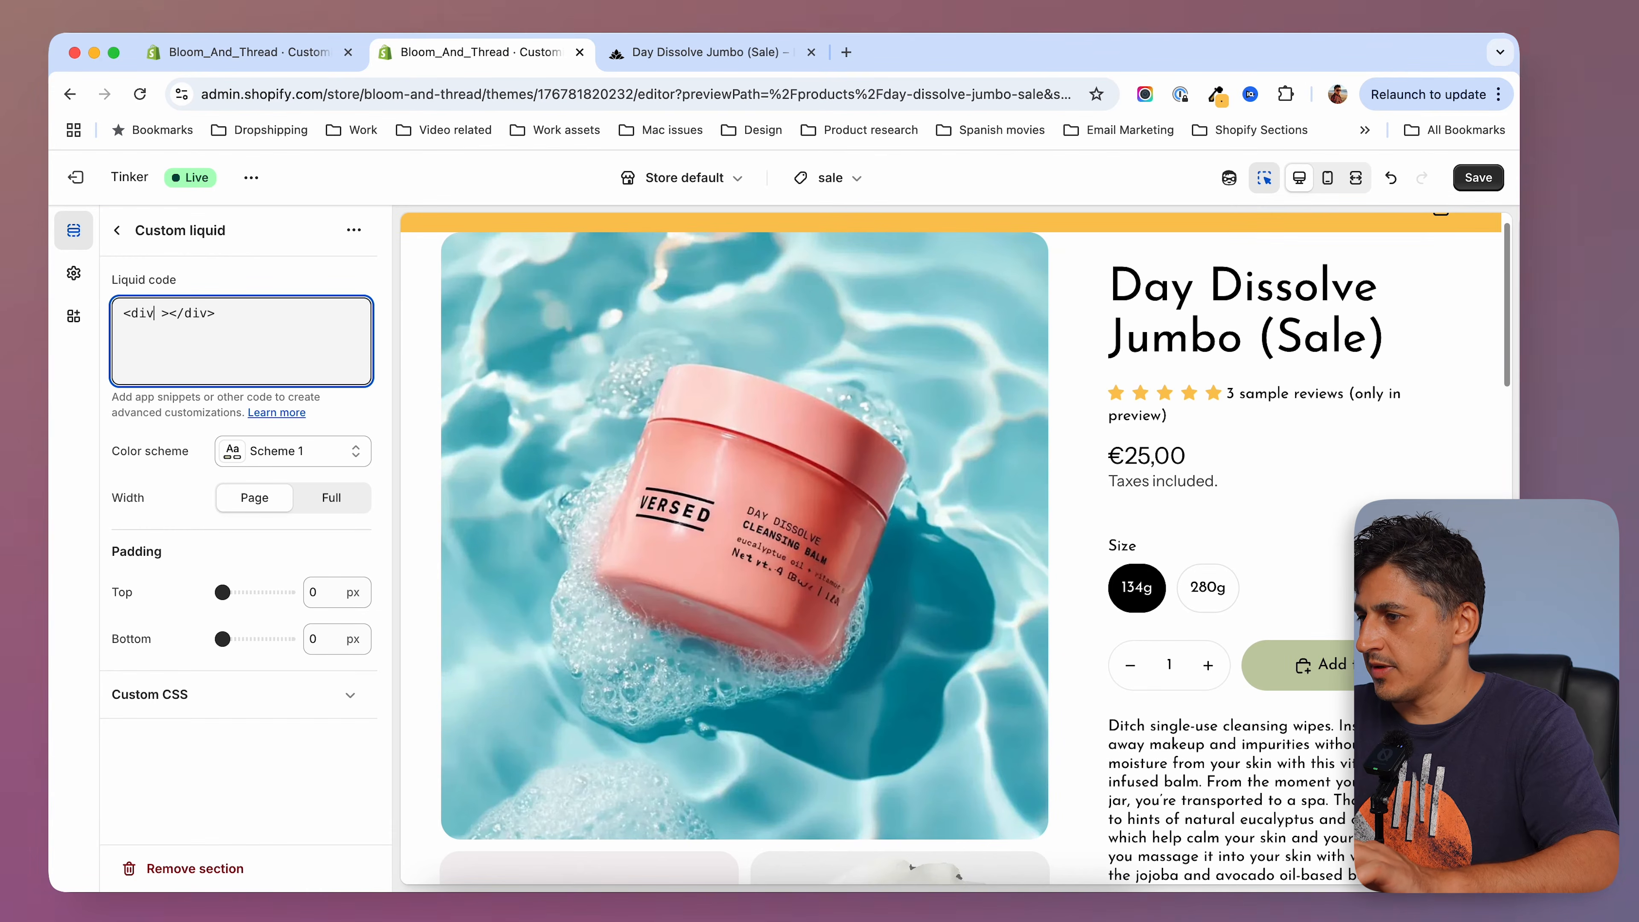
type("id")
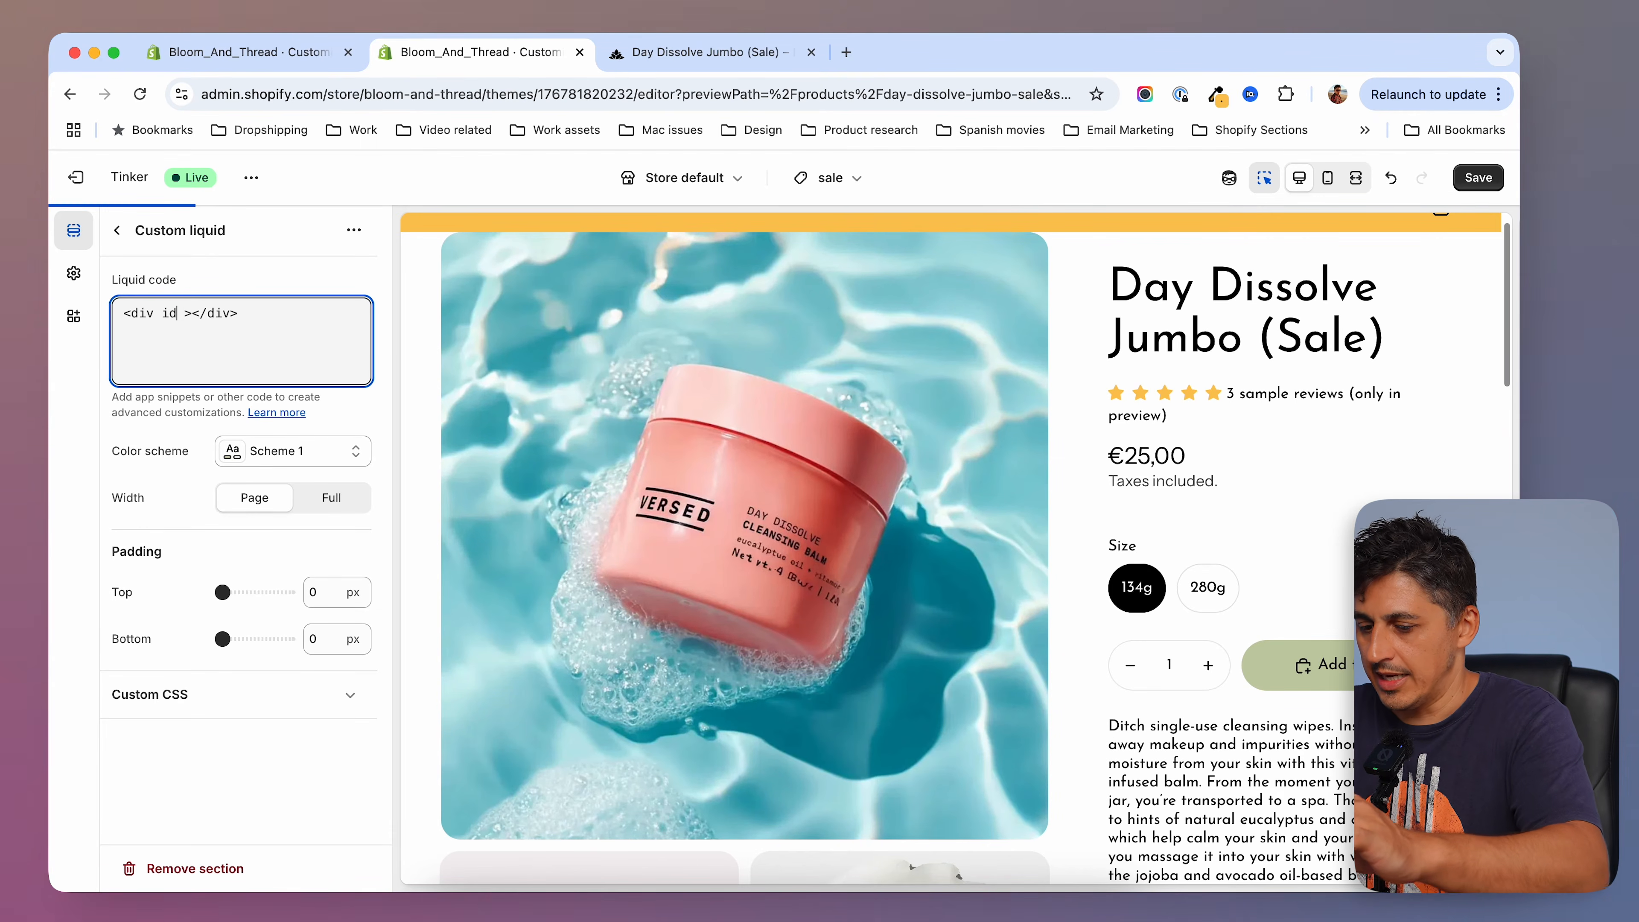
type("='")
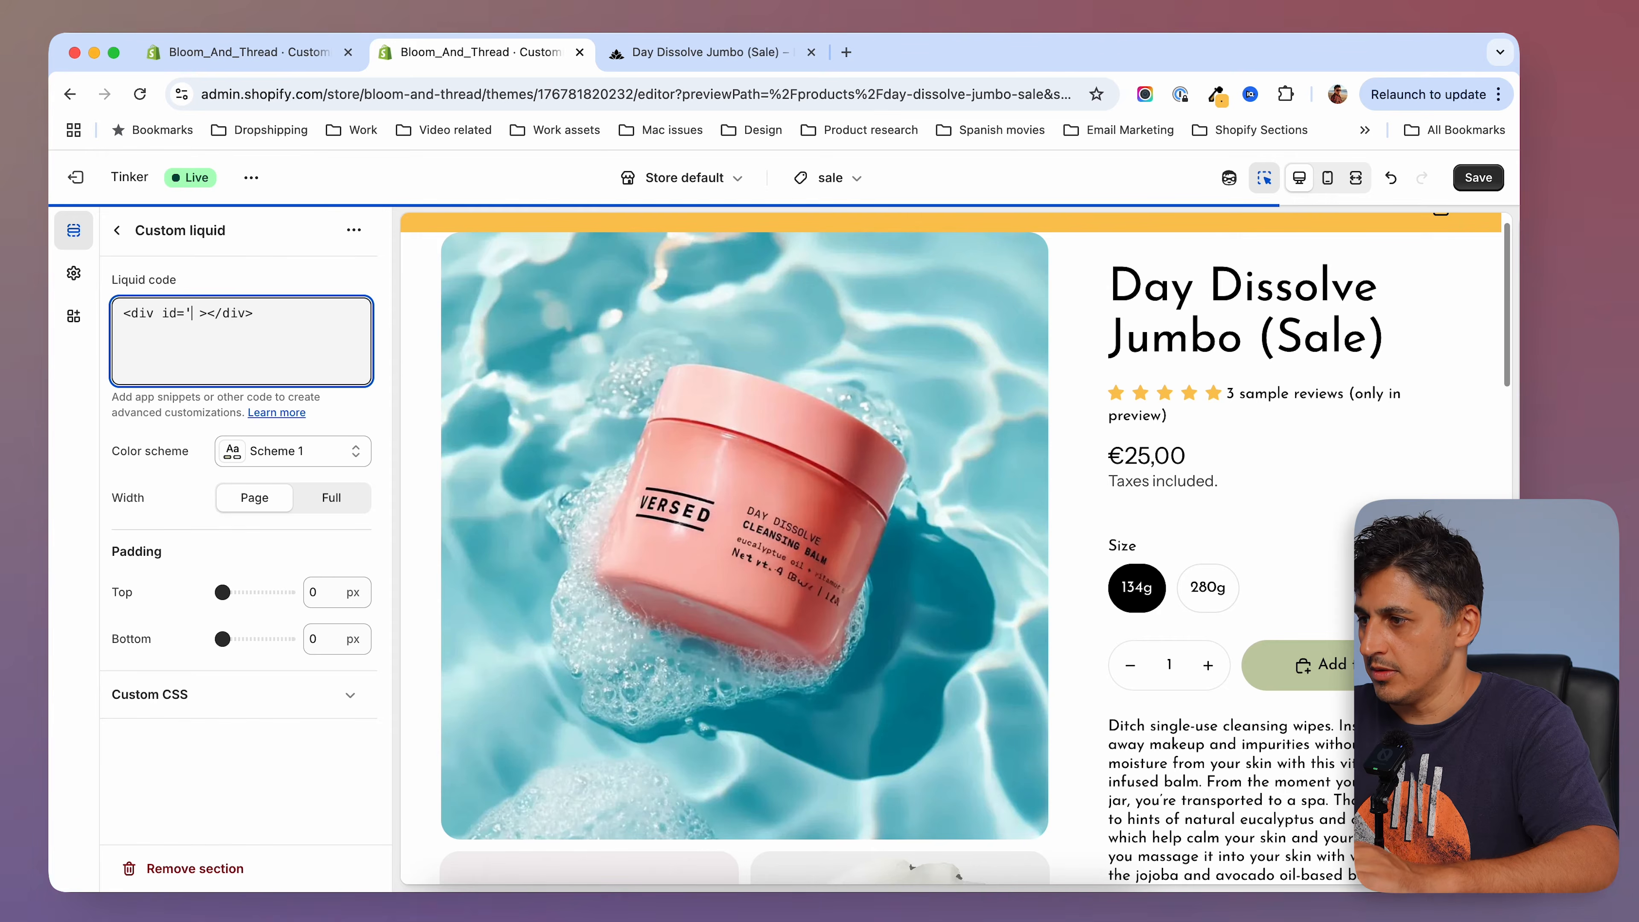
type("buy'")
key("Delete")
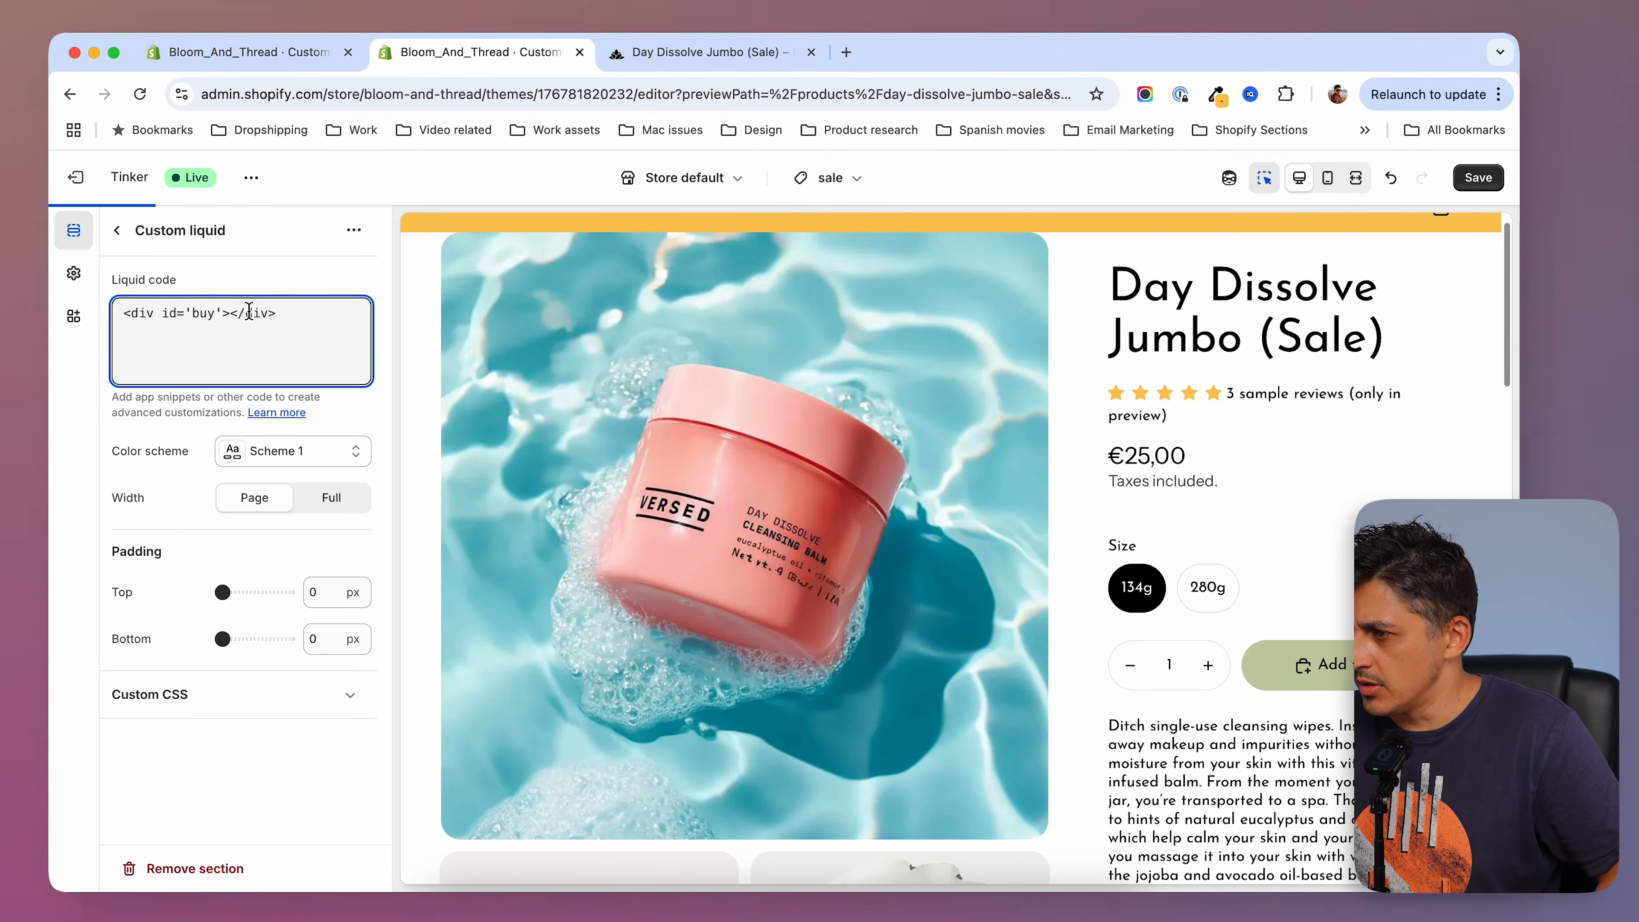
left_click_drag(310, 317, 129, 313)
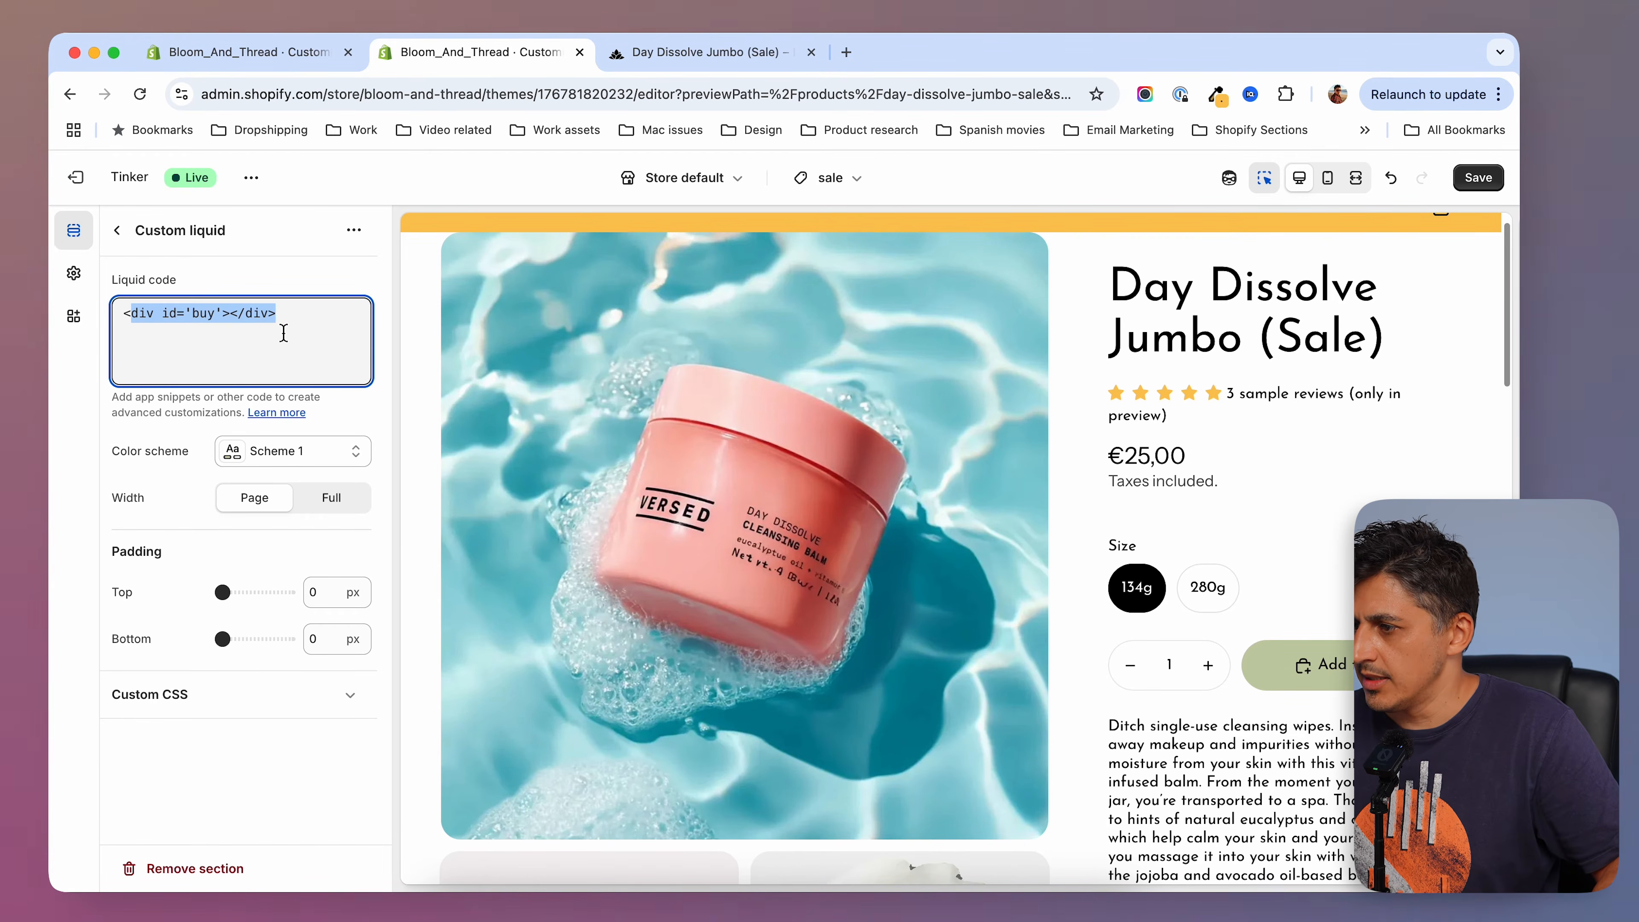
key("super+s")
Rename the Custom liquid section as "Product anchor" and save the theme.
left_click(208, 233)
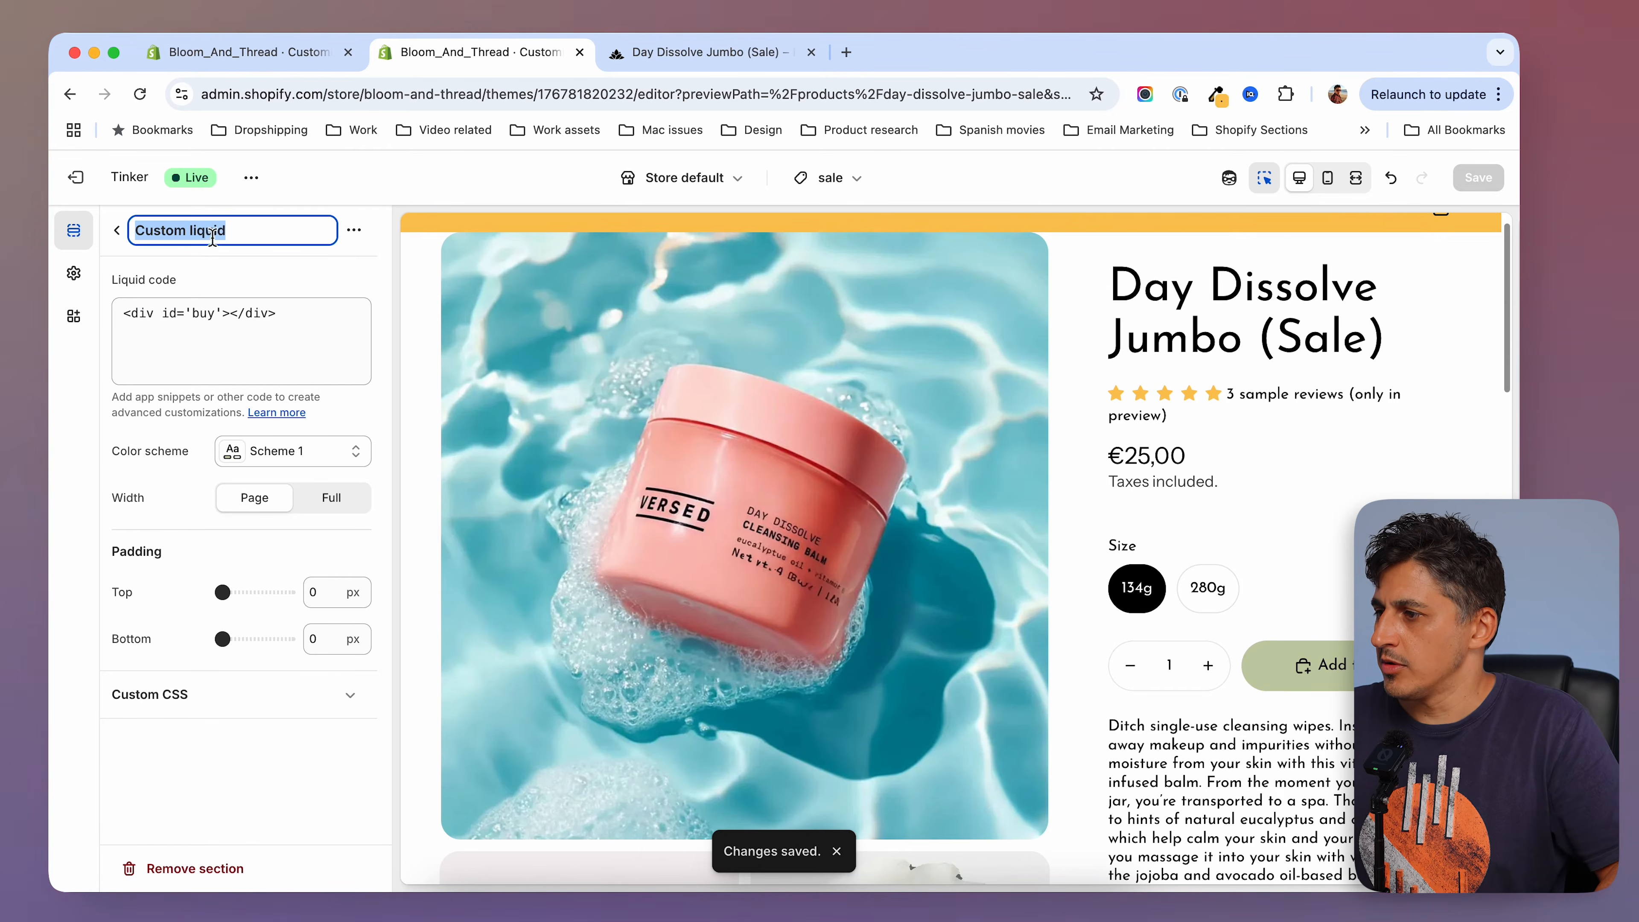
type("Product an")
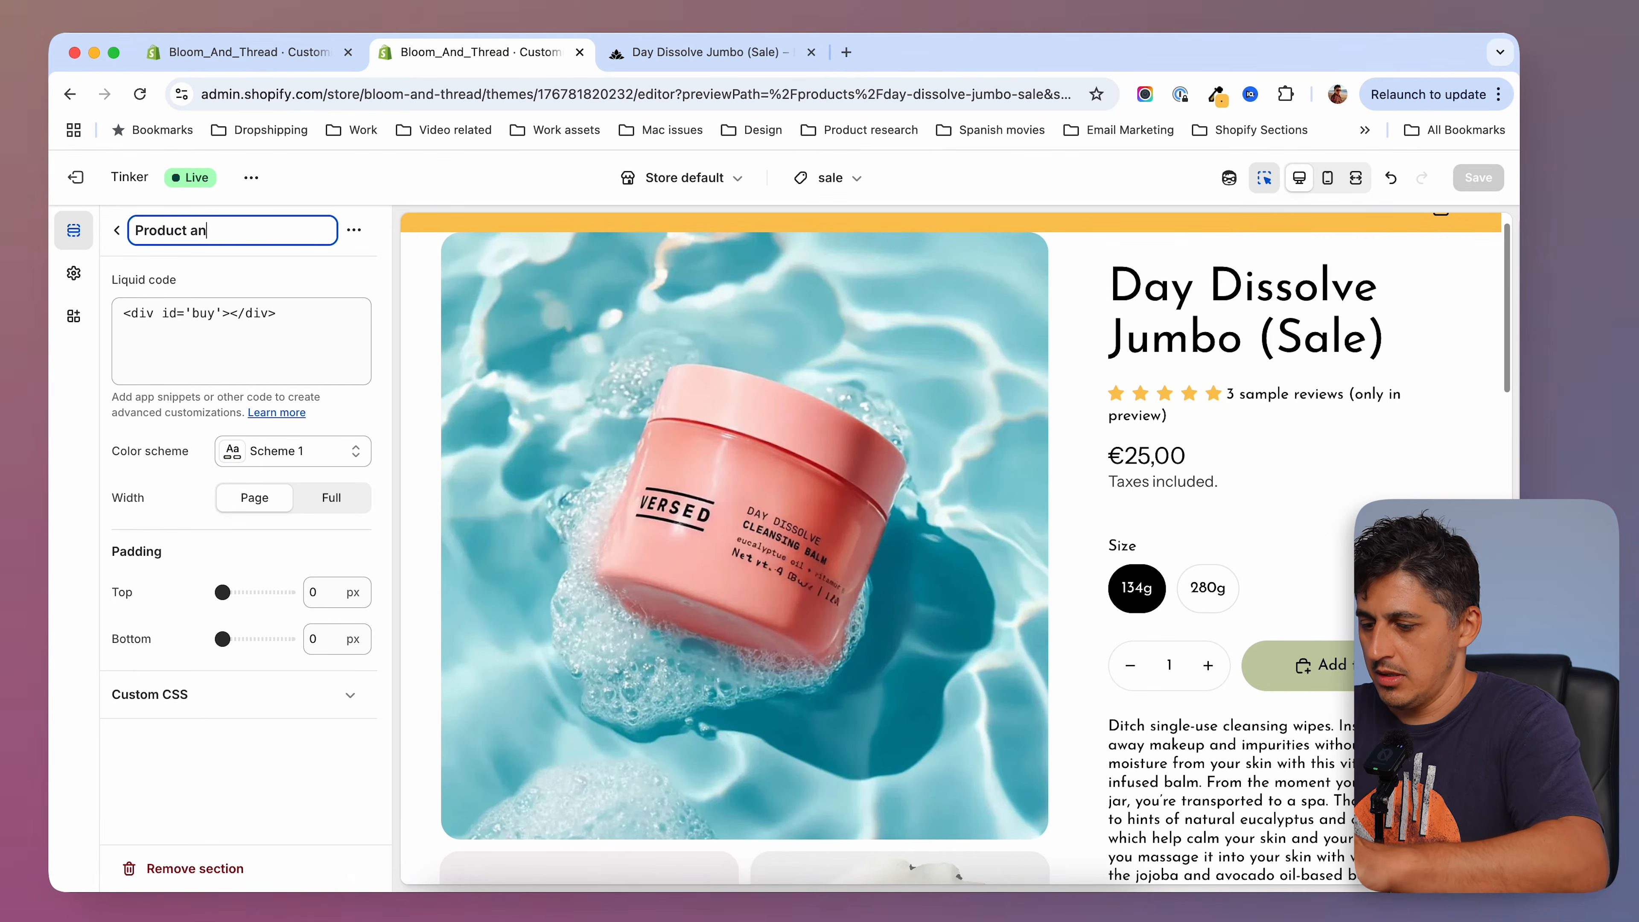
type("chor")
key("Return")
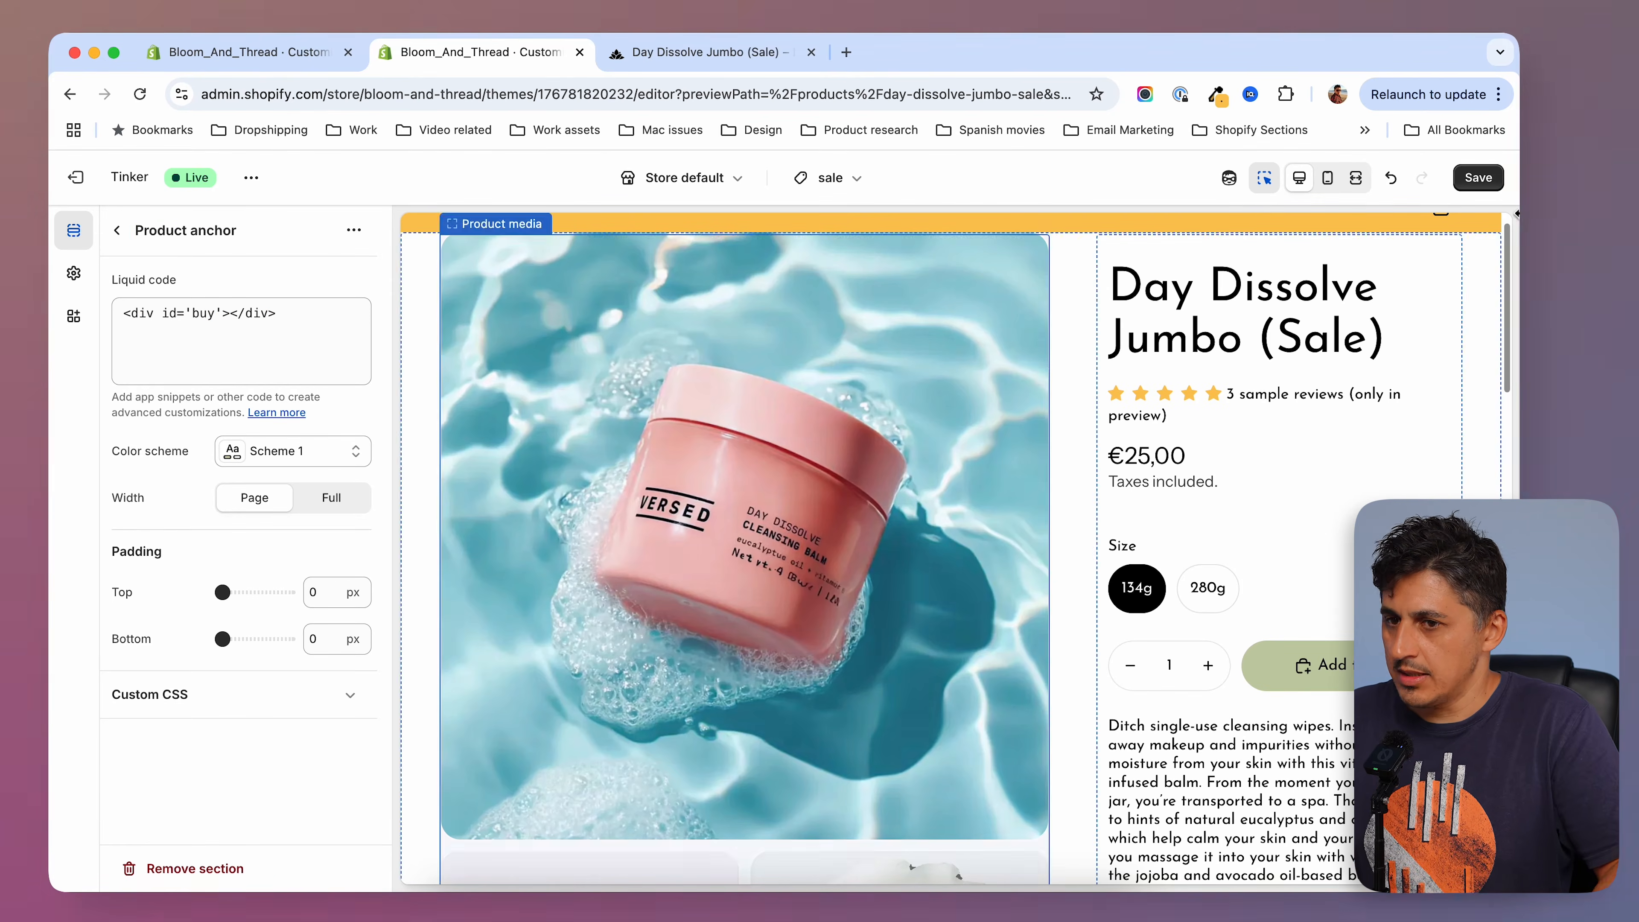
left_click(1478, 178)
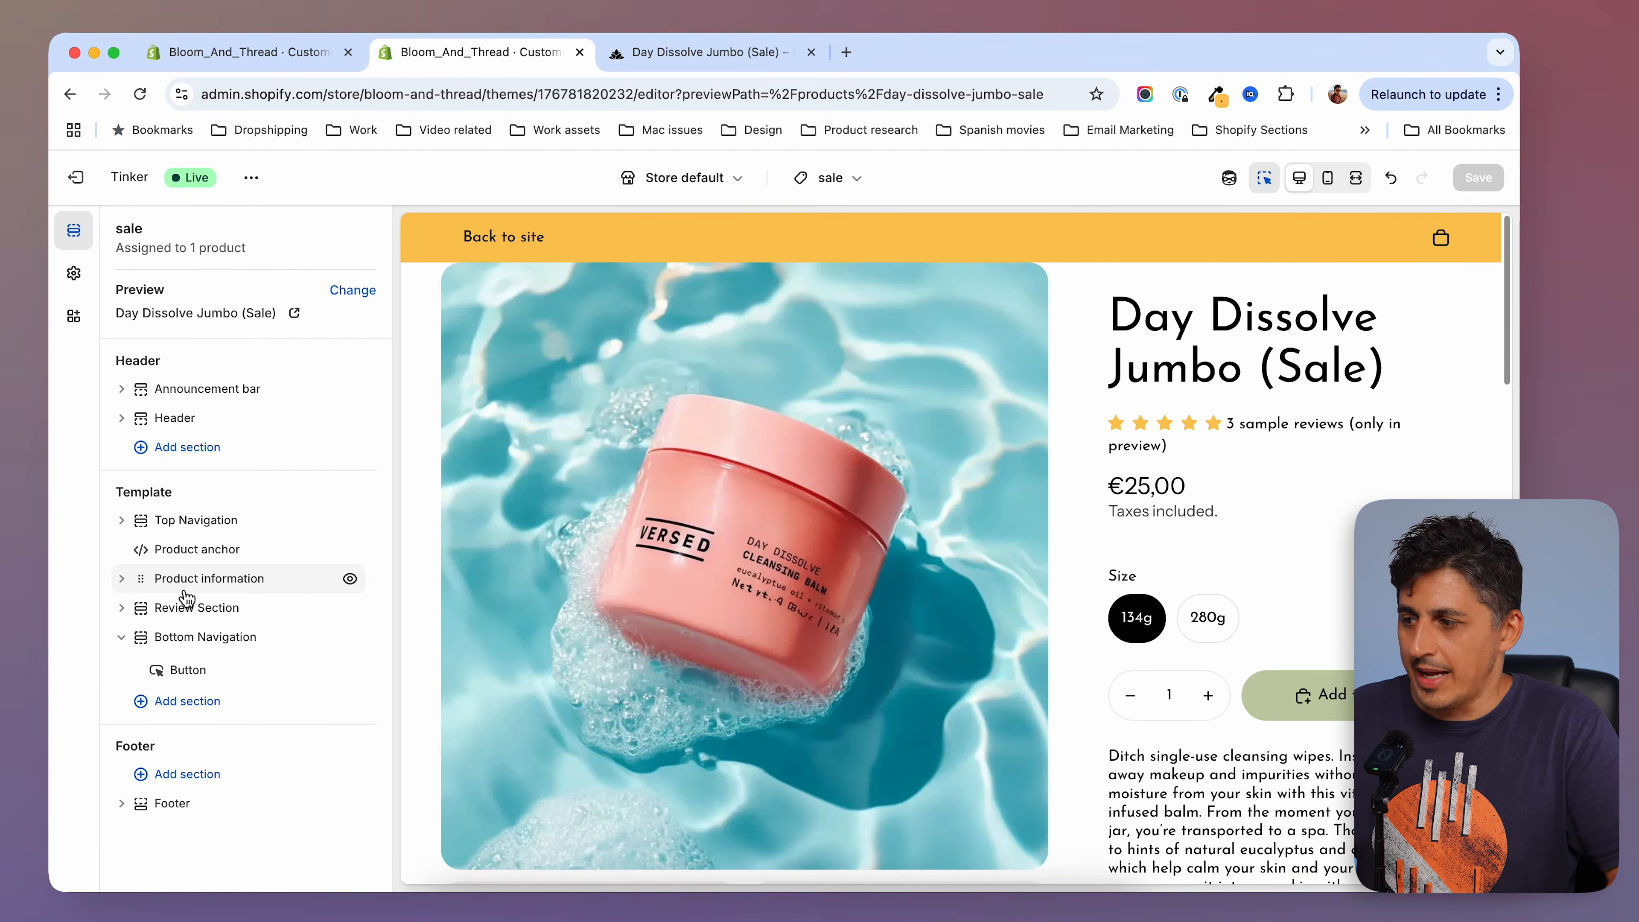
Review the Product anchor section's Liquid code and return to the template's section list.
left_click(196, 553)
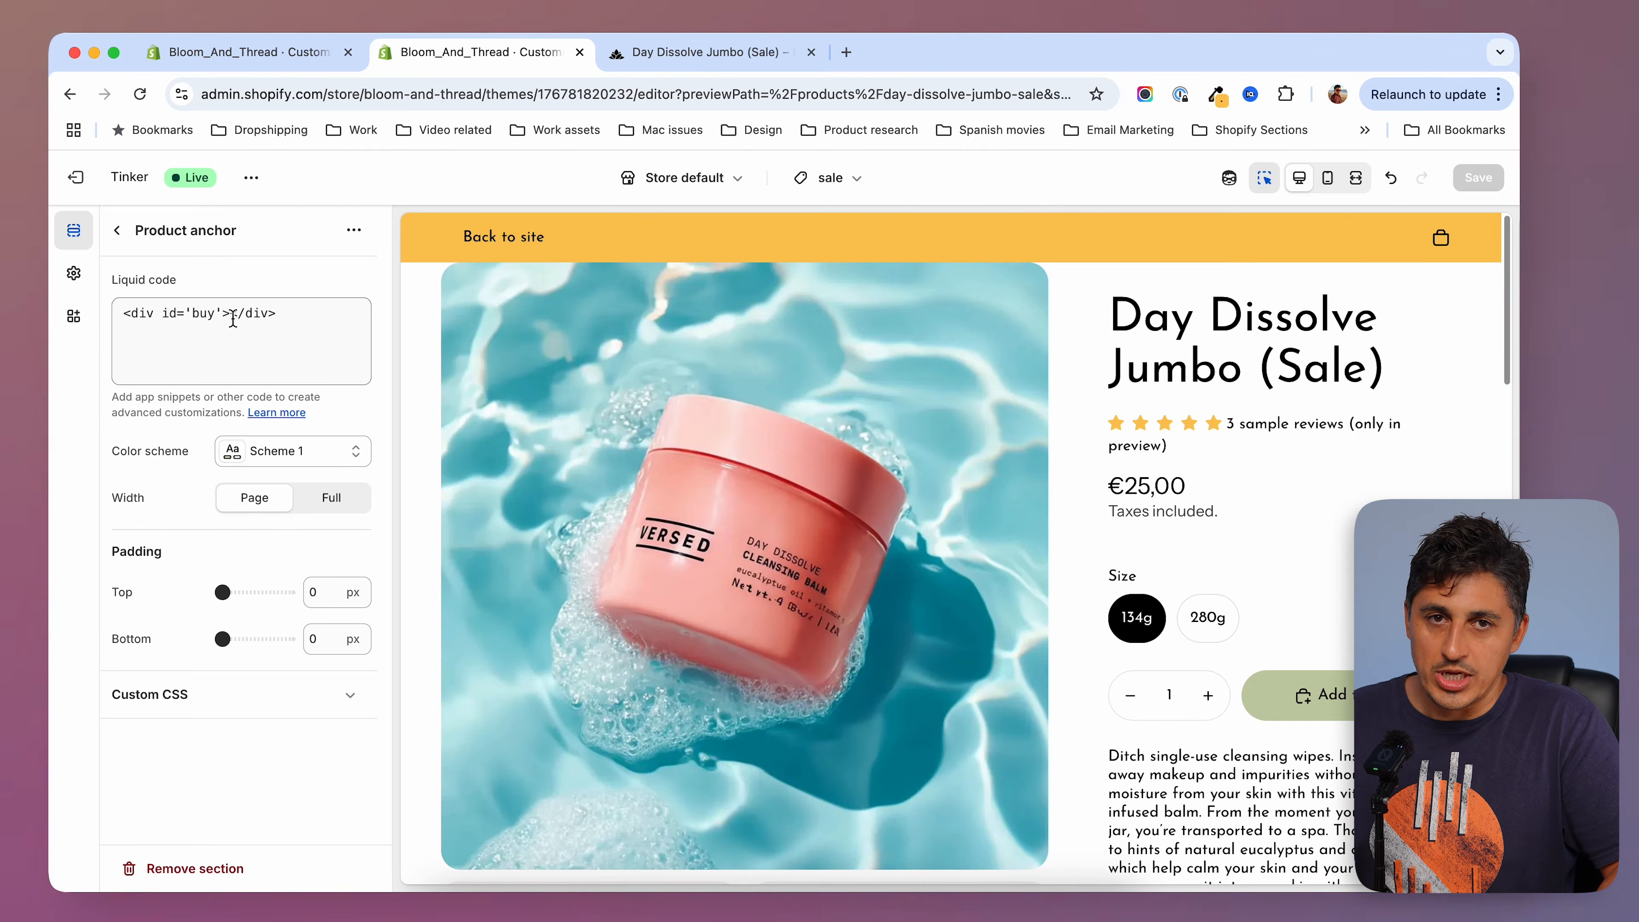
left_click(117, 230)
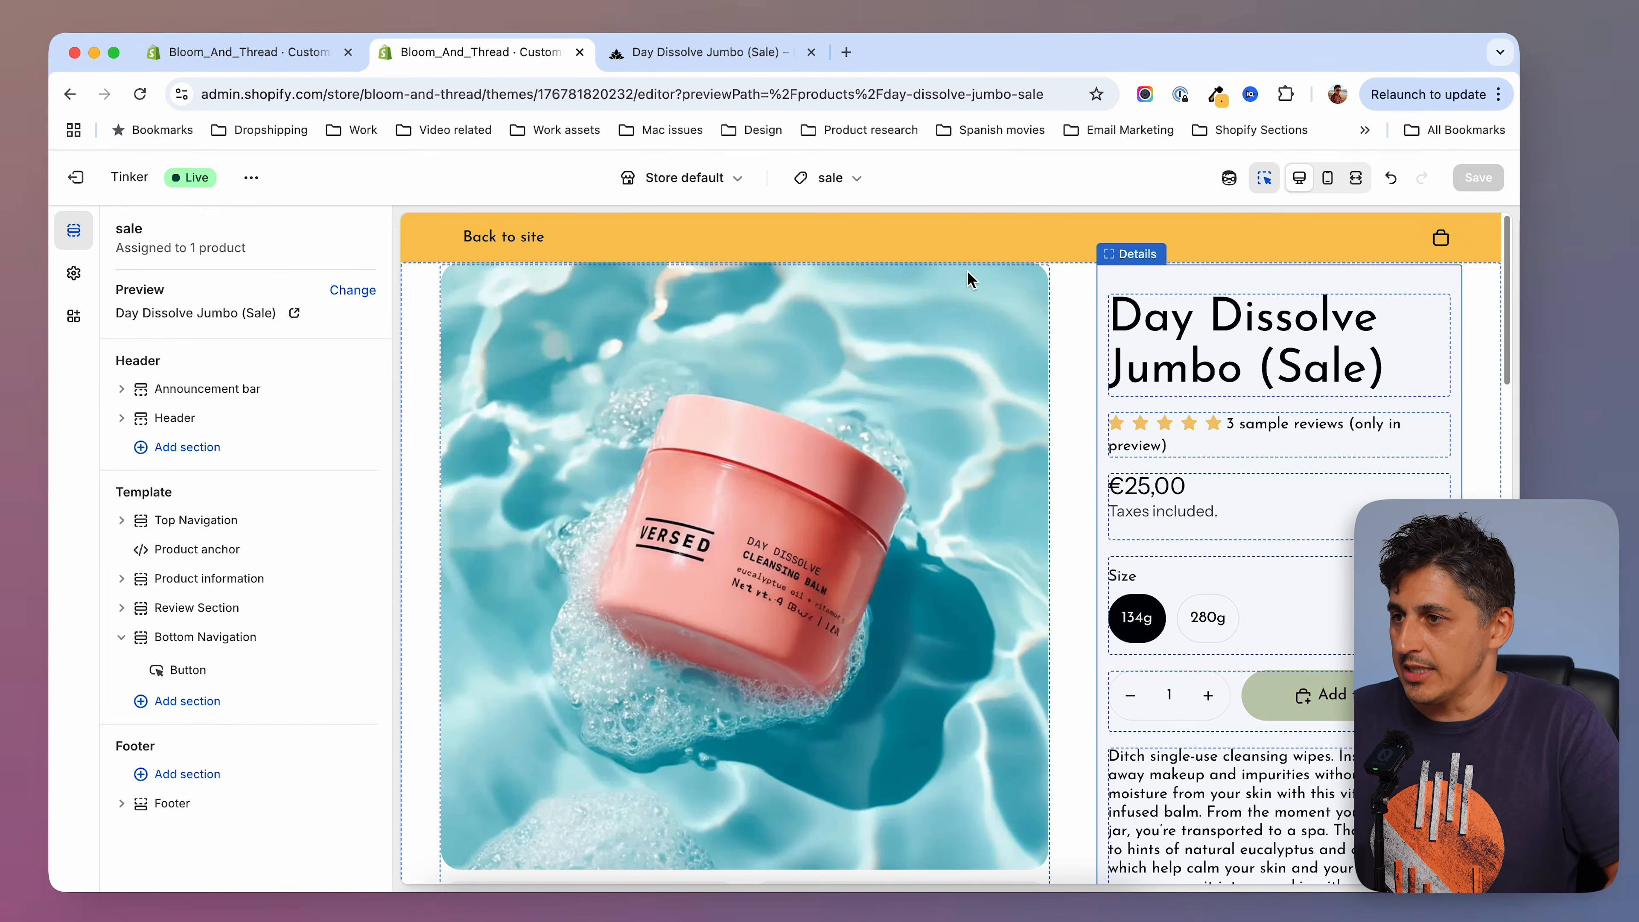
Test the "Back to top" link at the end of the live product page and check where it lands.
left_click(712, 53)
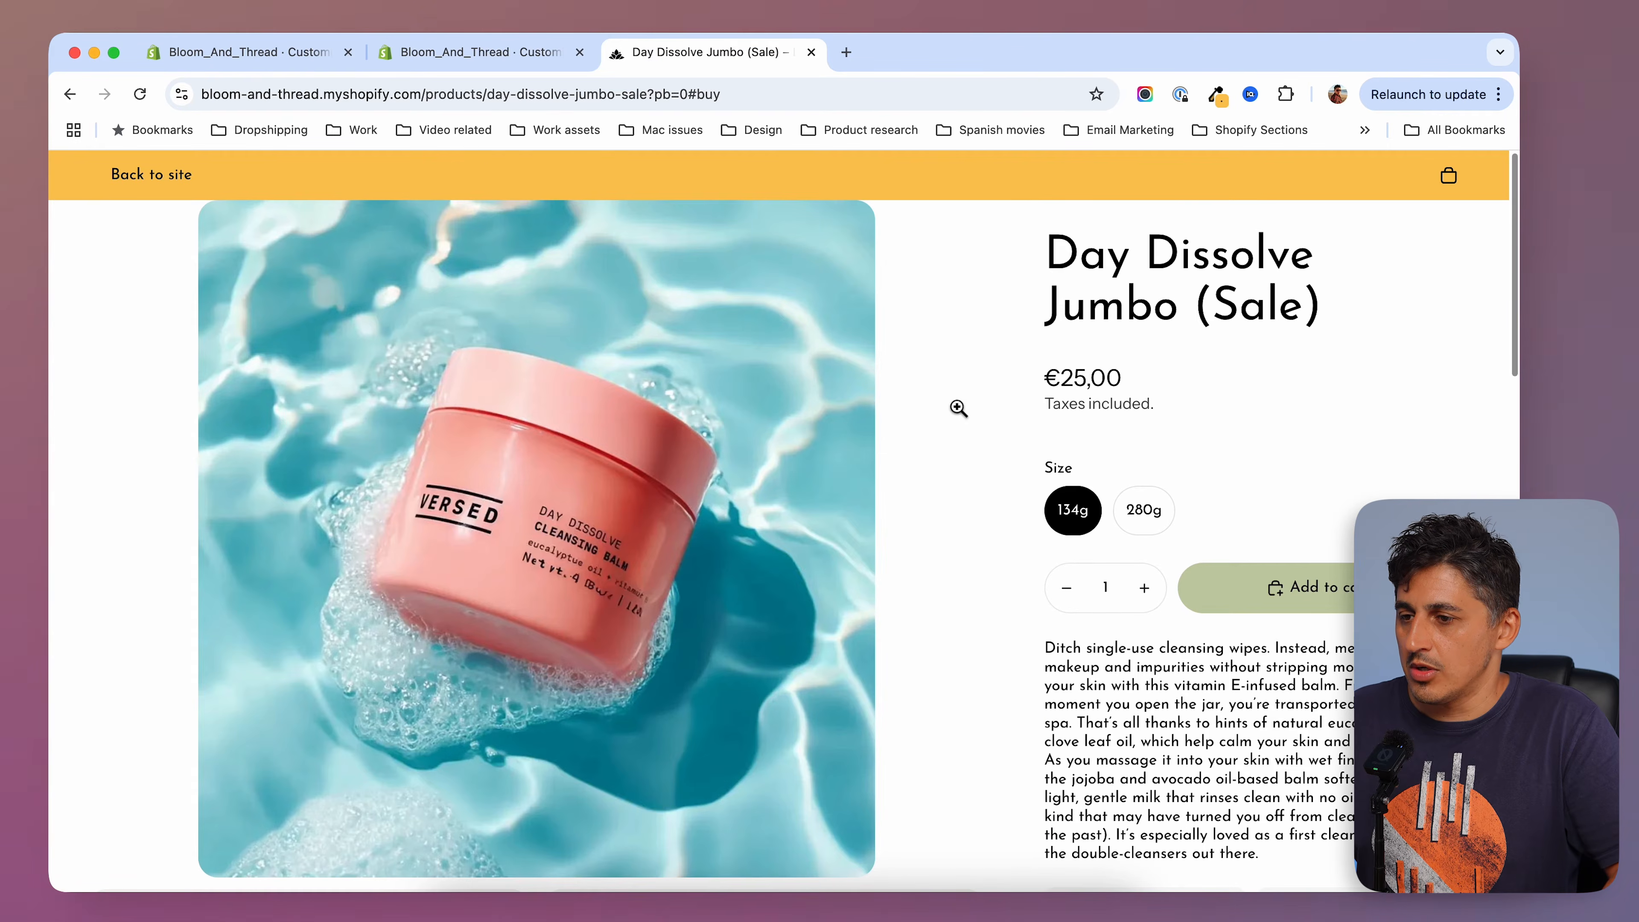
scroll(962, 452, "down", 10)
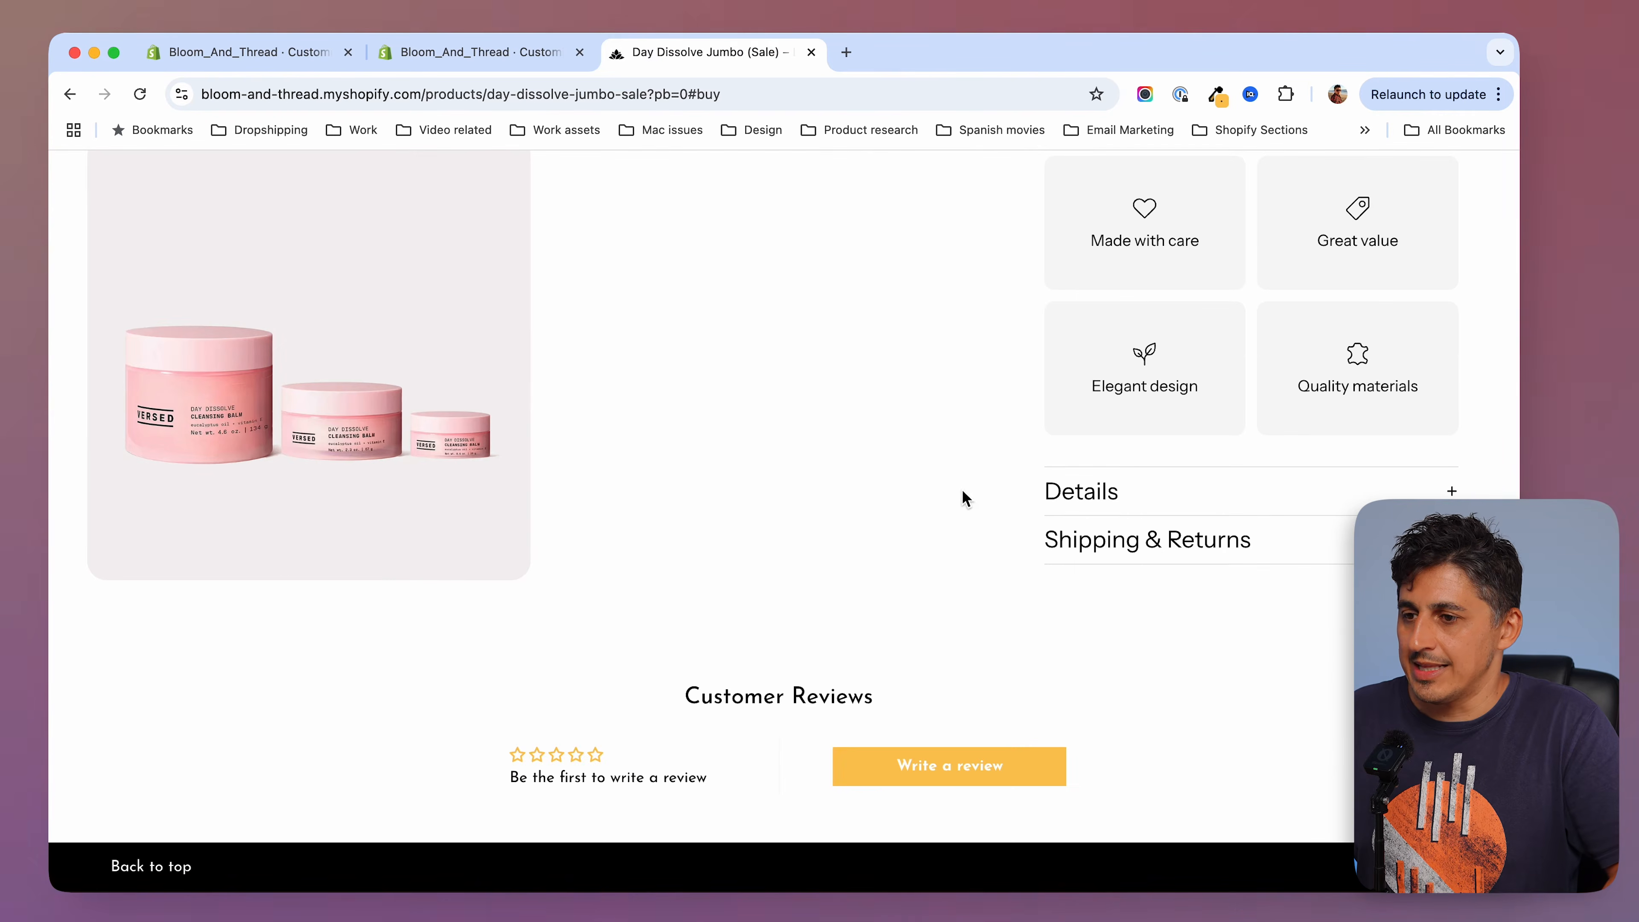
left_click(167, 877)
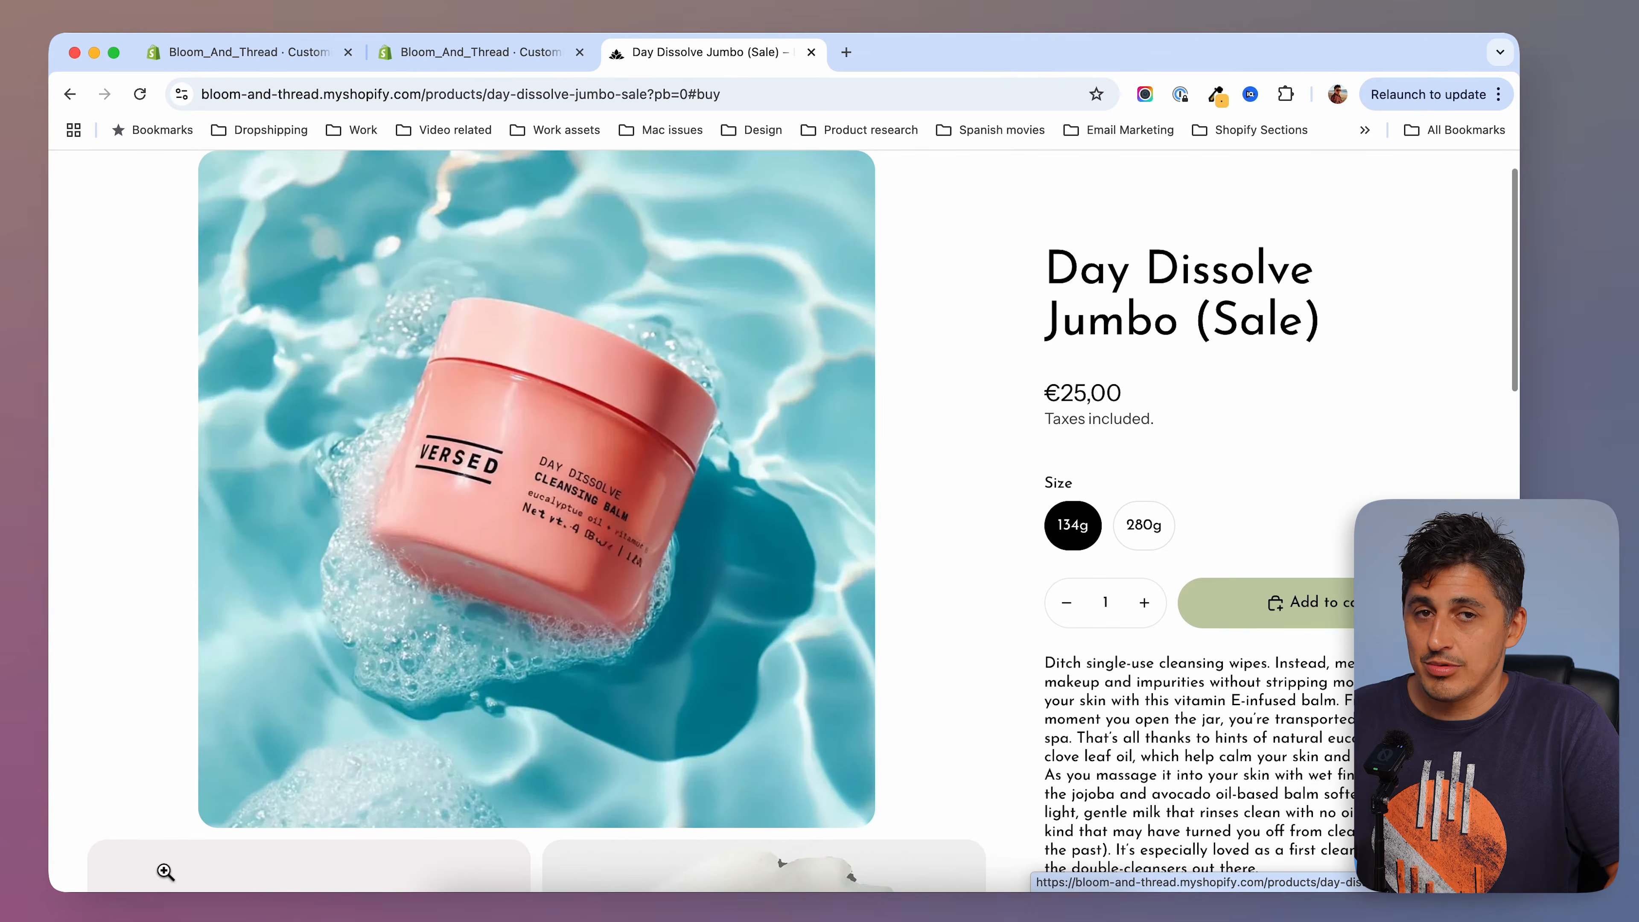
scroll(1027, 291, "down", 2)
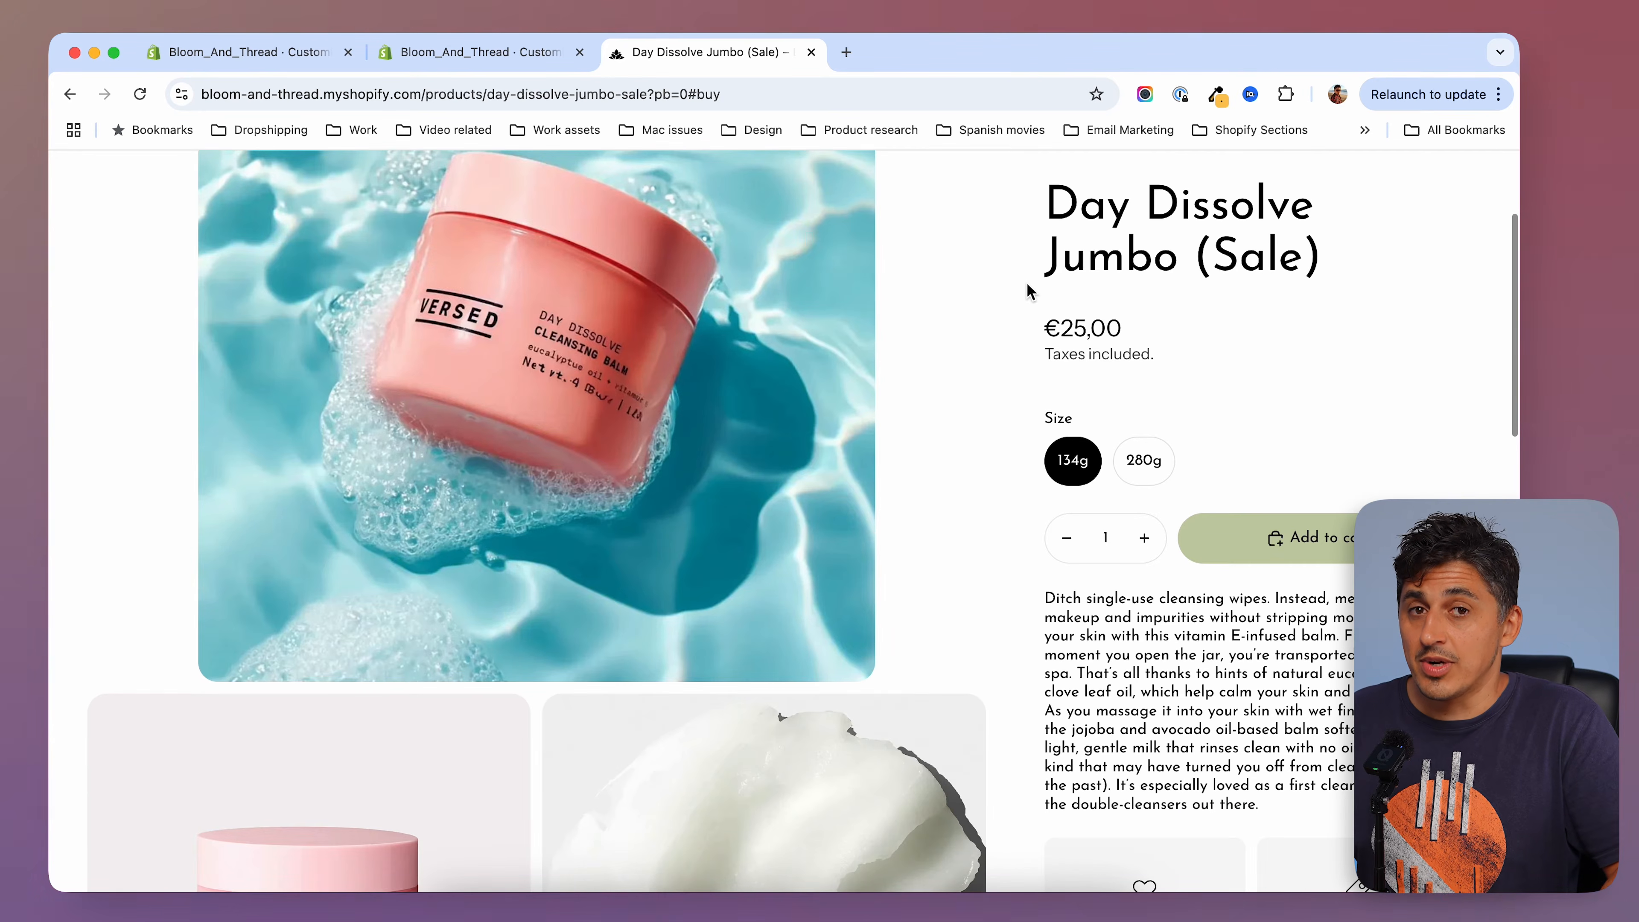
scroll(1027, 291, "up", 2)
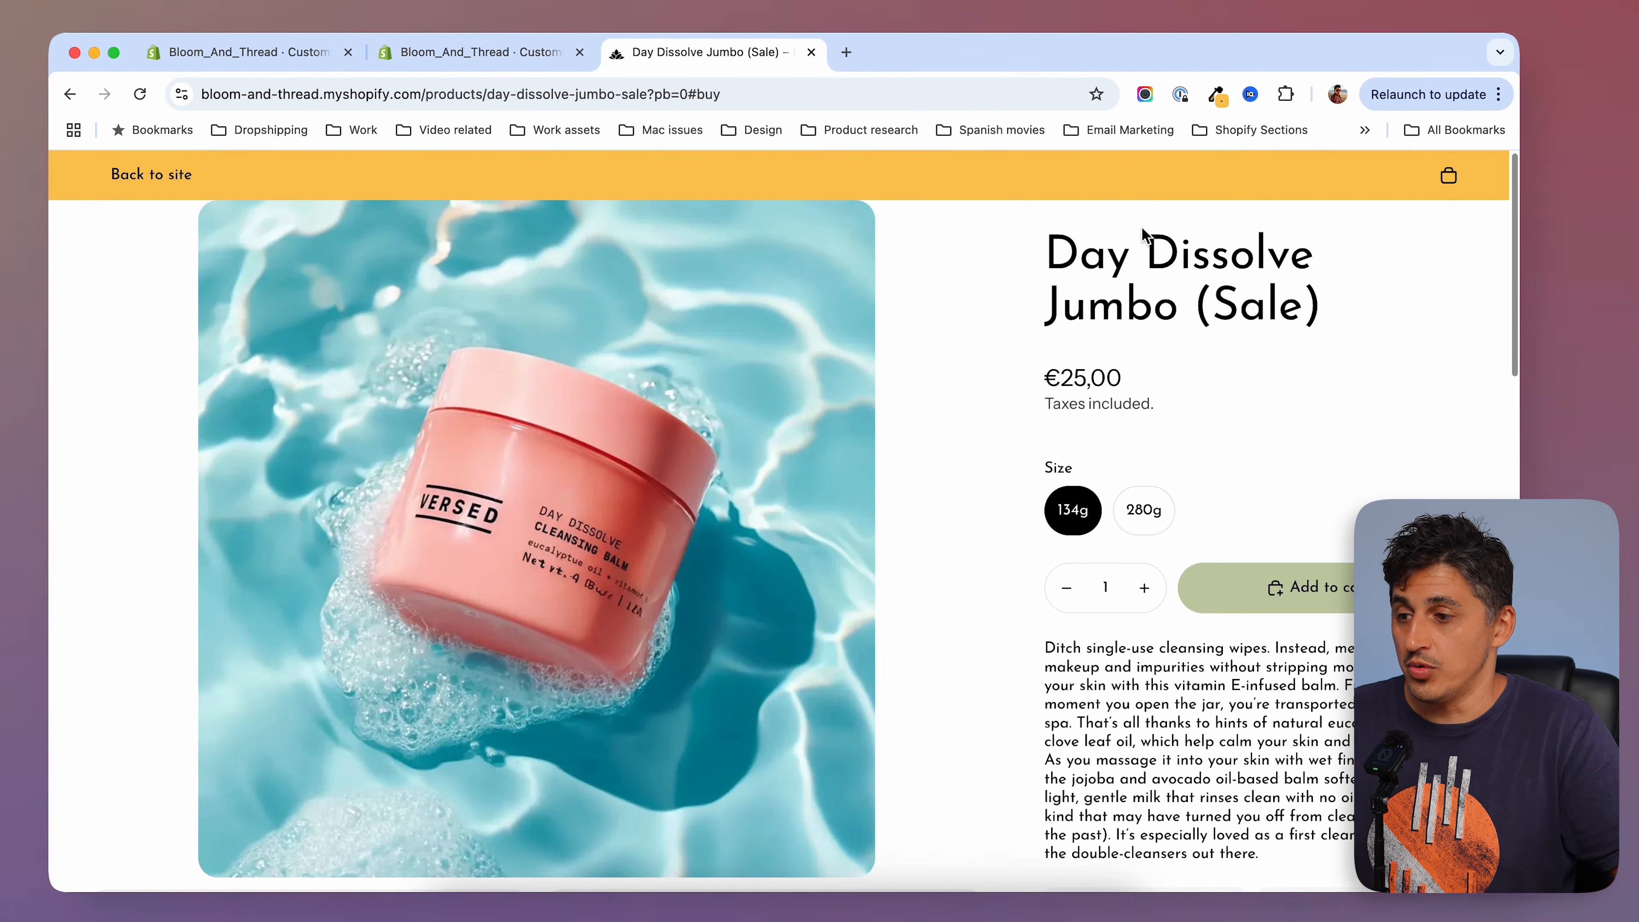
Review the live sale product page from top to bottom and compare it with the example template's layout.
scroll(578, 722, "down", 10)
scroll(348, 772, "down", 1)
scroll(248, 788, "up", 6)
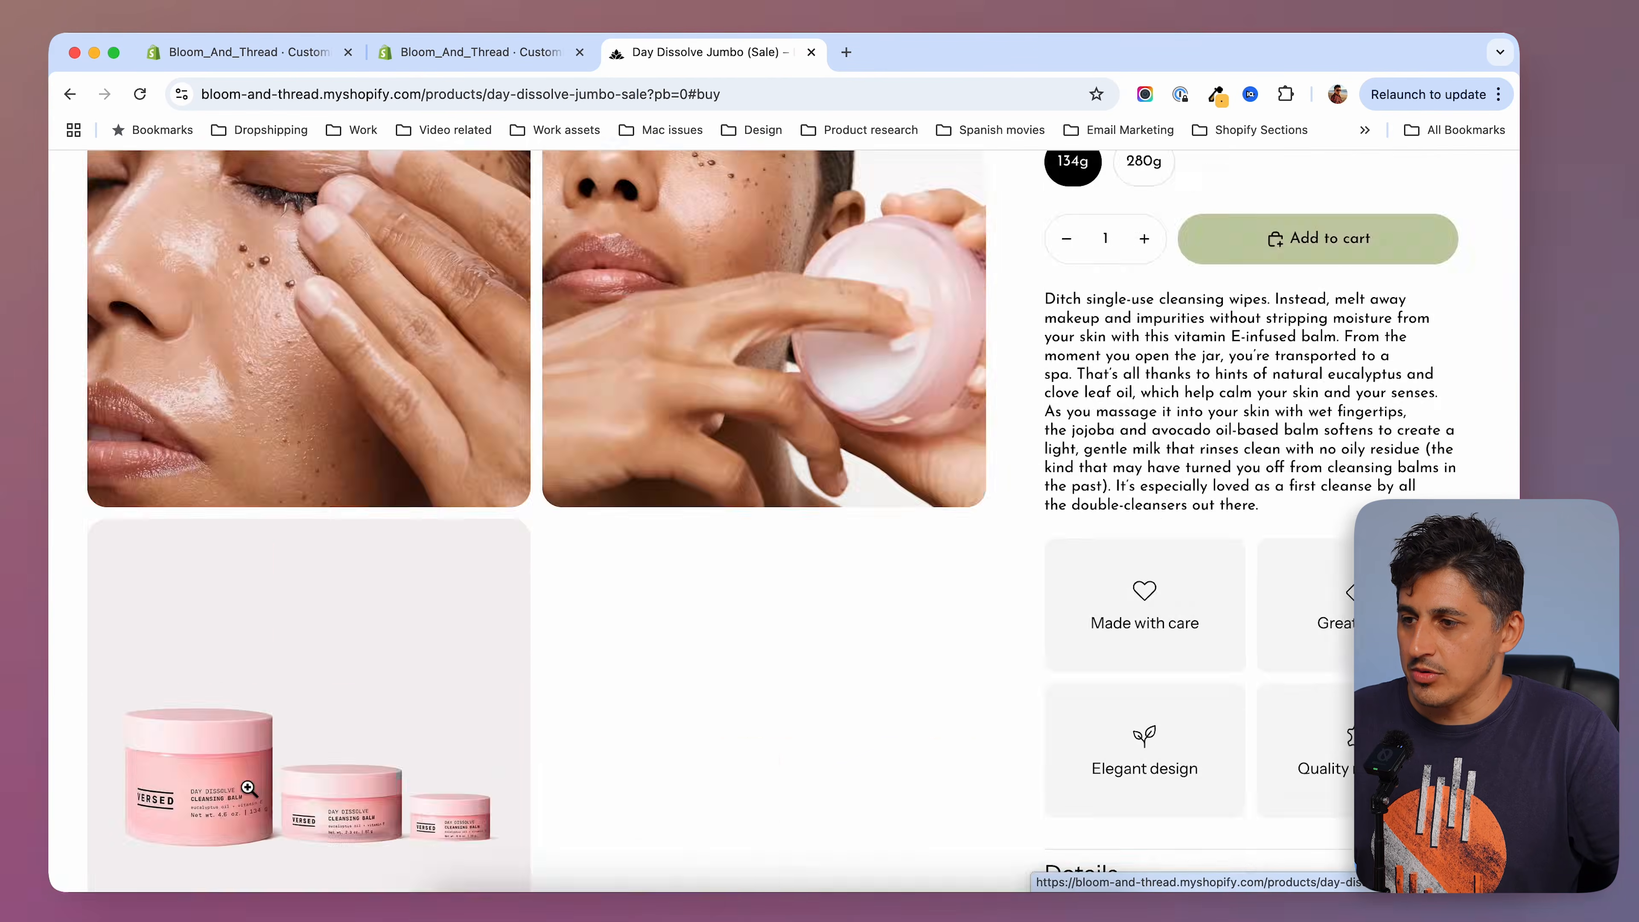
scroll(248, 787, "up", 10)
scroll(922, 337, "up", 1)
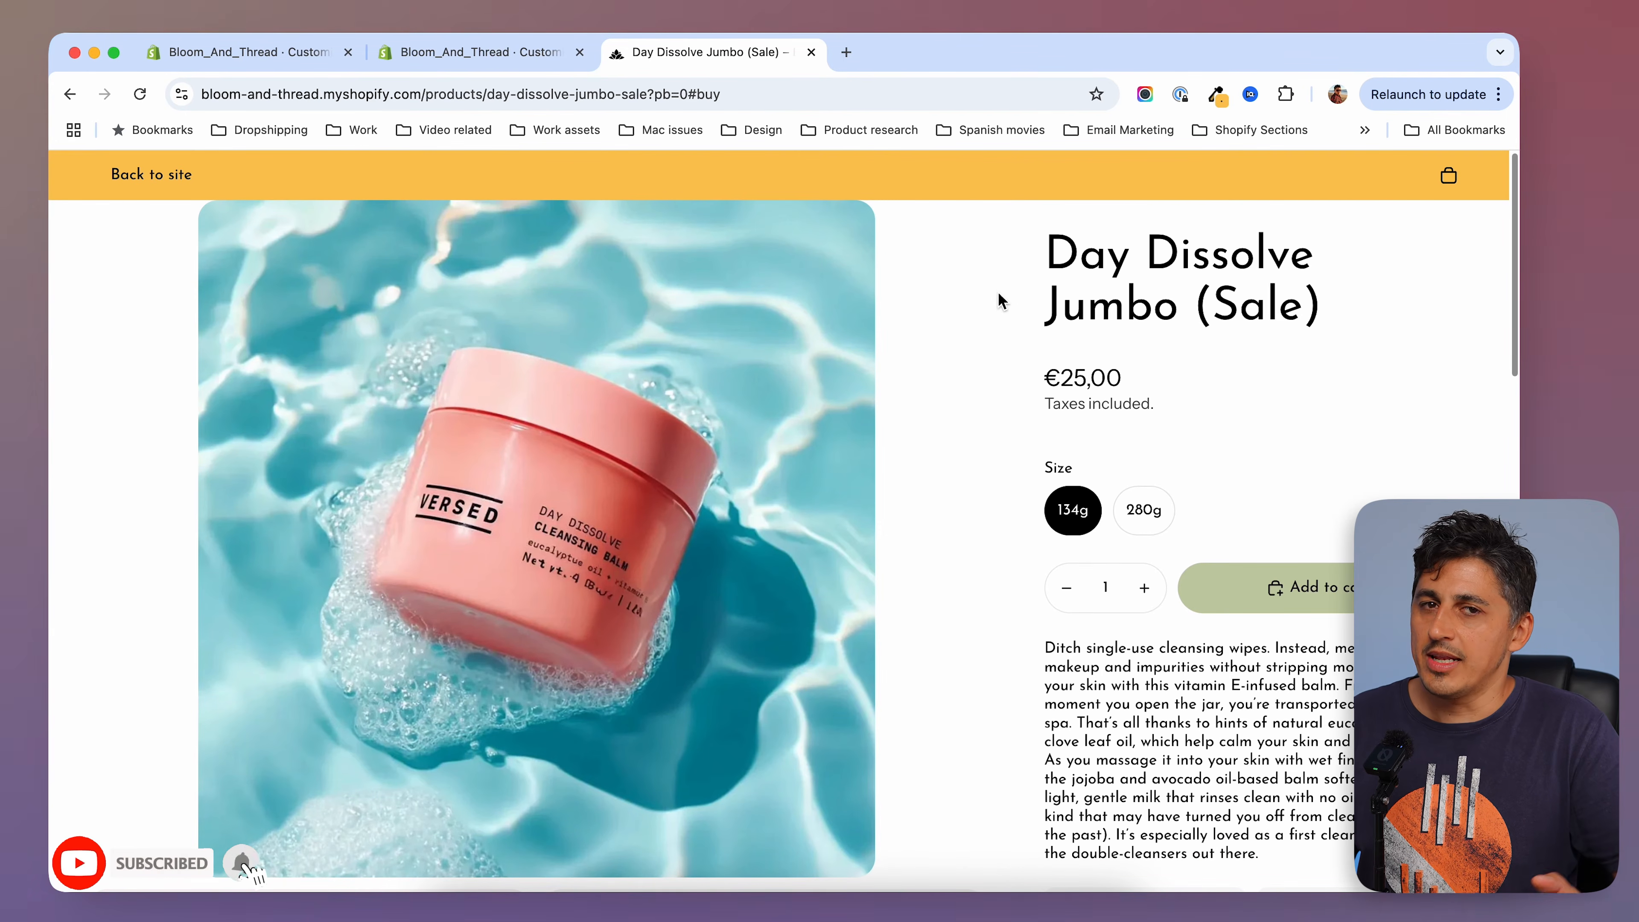
scroll(989, 462, "down", 10)
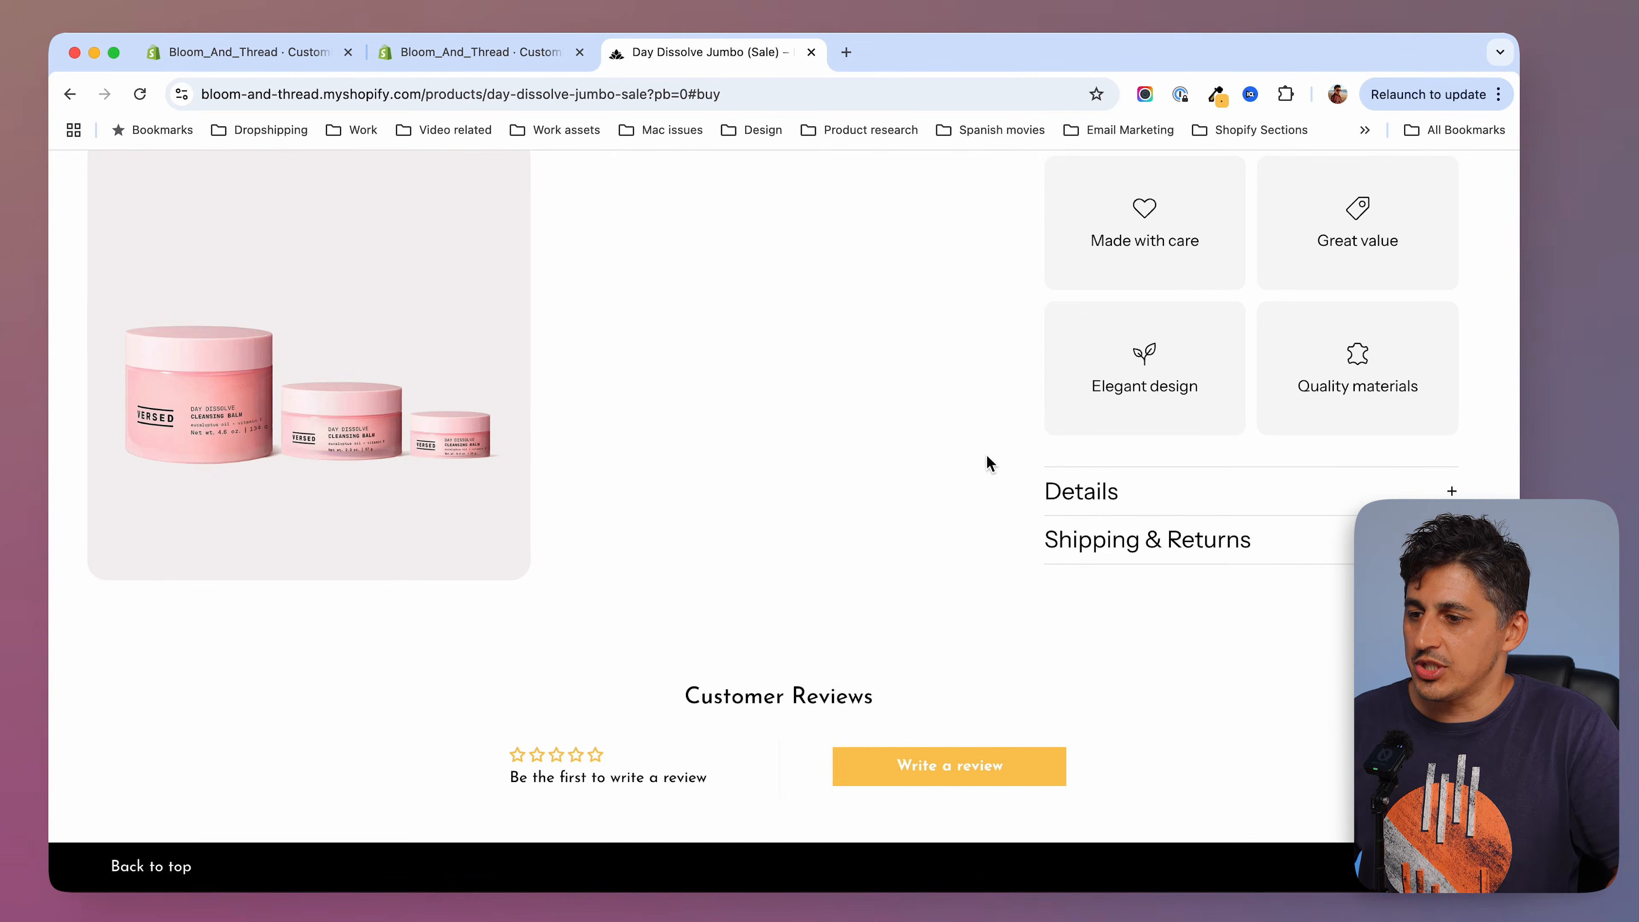
scroll(636, 819, "up", 15)
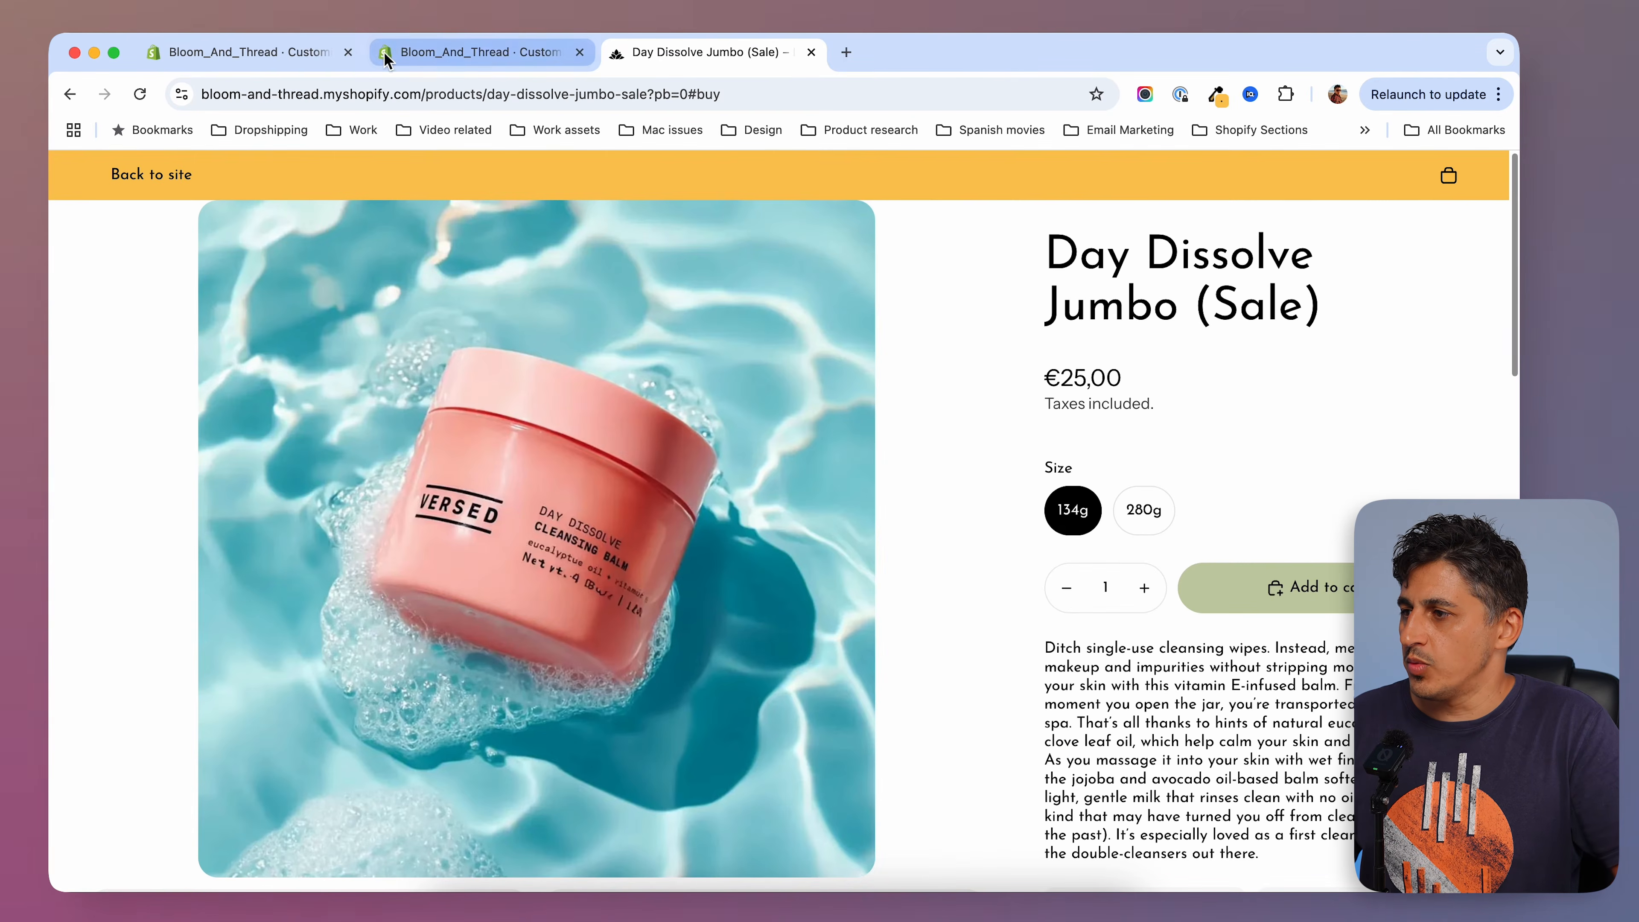
left_click(303, 52)
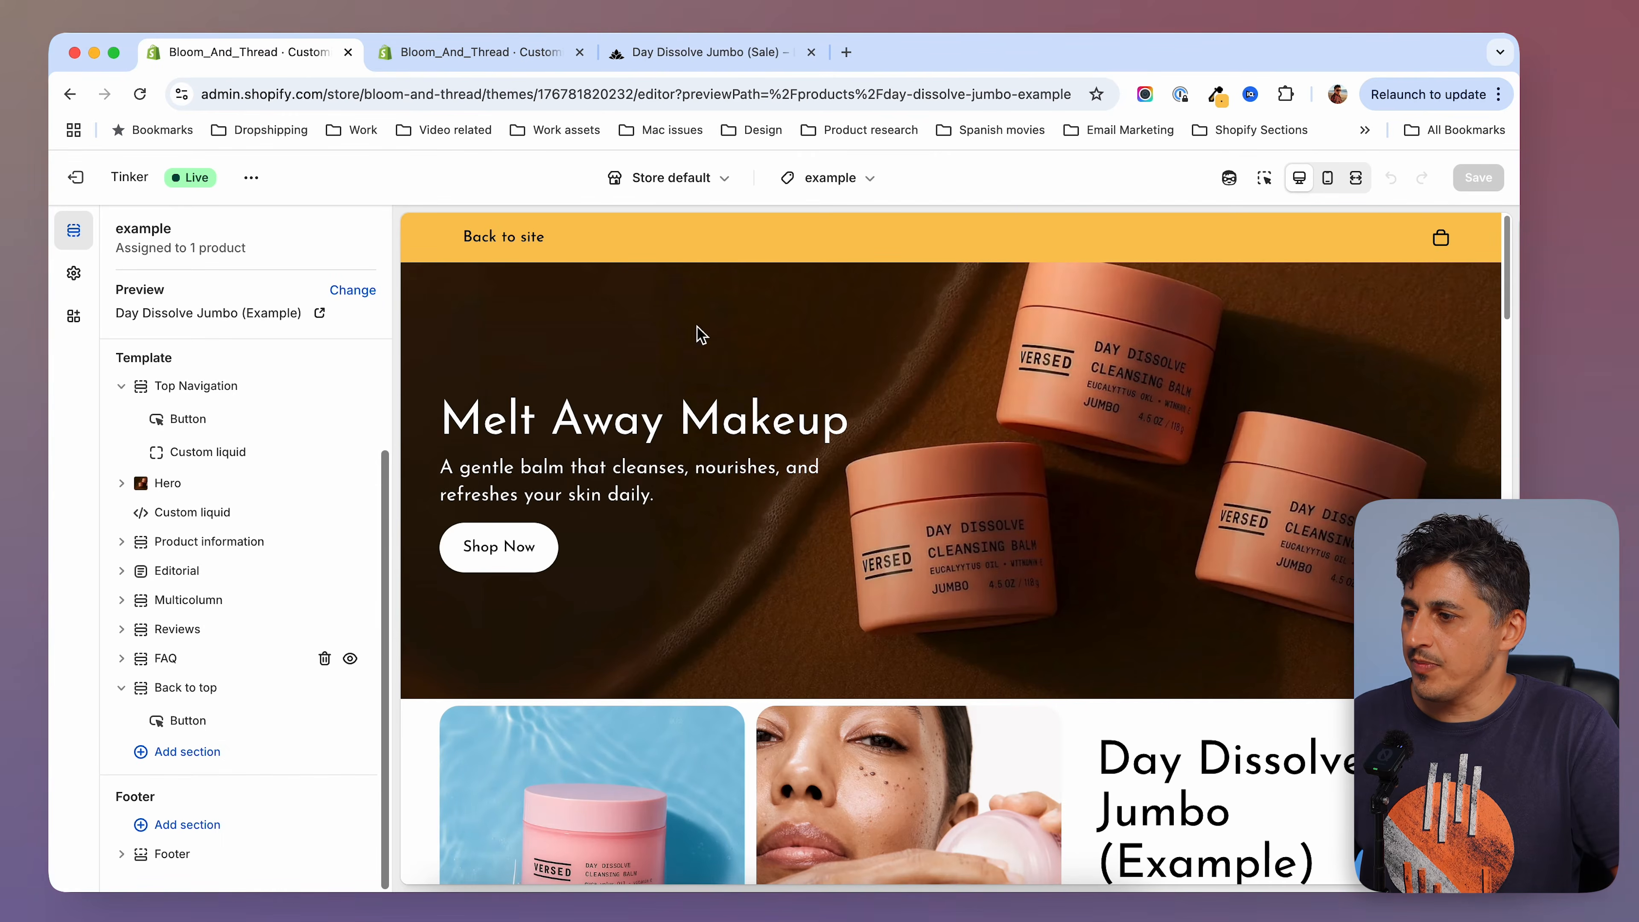
left_click(696, 55)
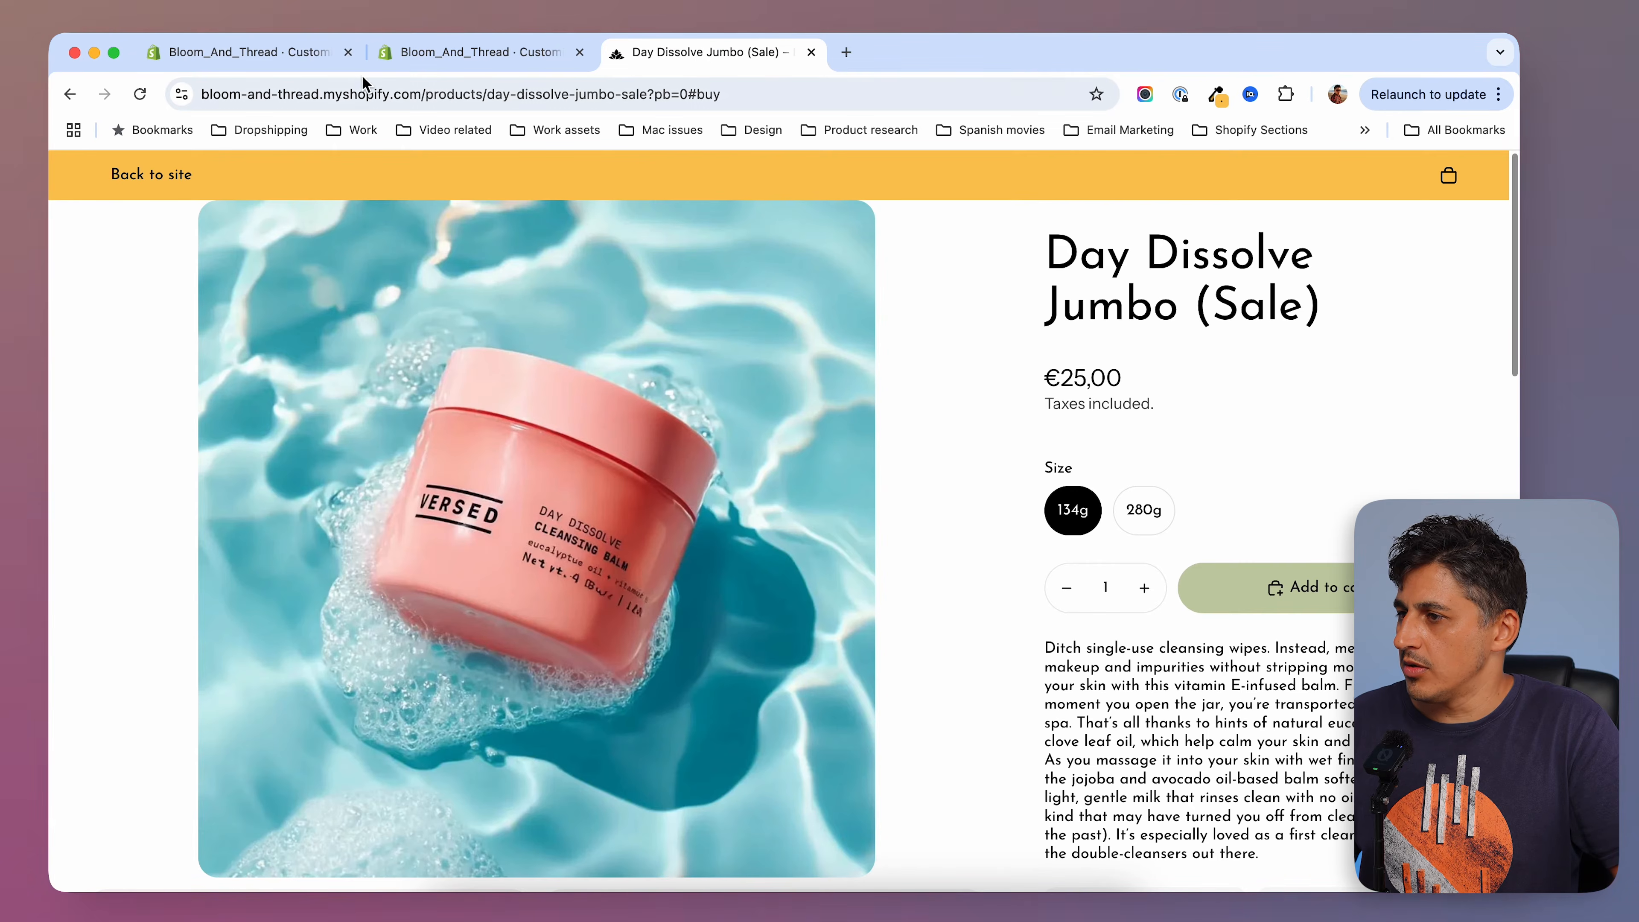
In the sale template, add a Hero section between Top Navigation and Product anchor and expand its blocks.
left_click(465, 55)
mouse_move(235, 505)
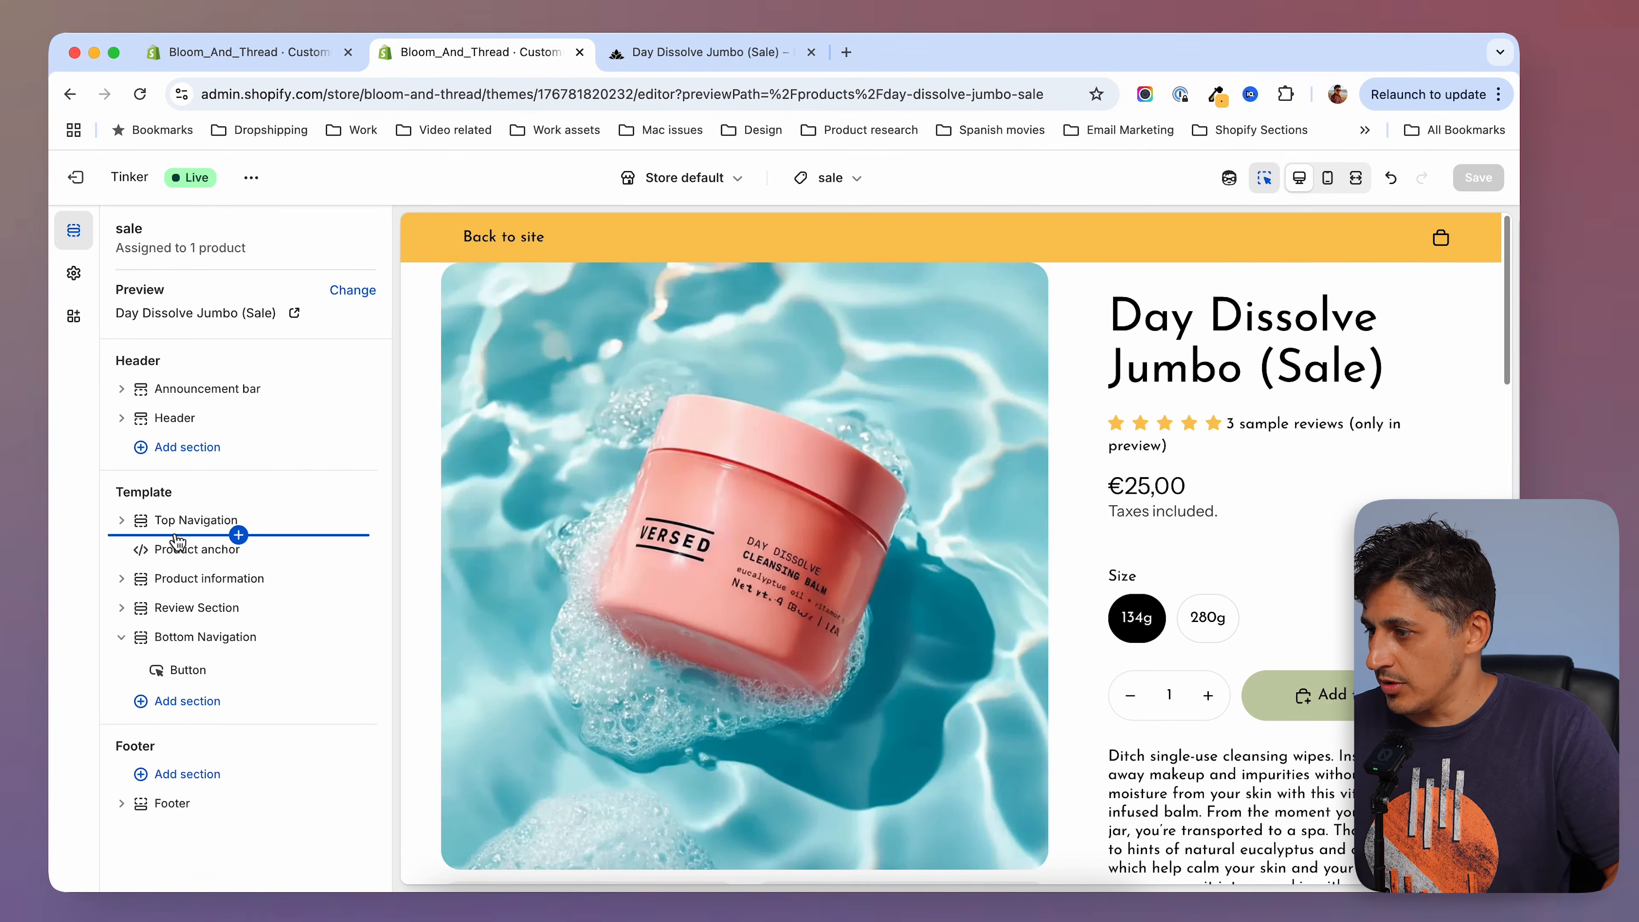
mouse_move(222, 545)
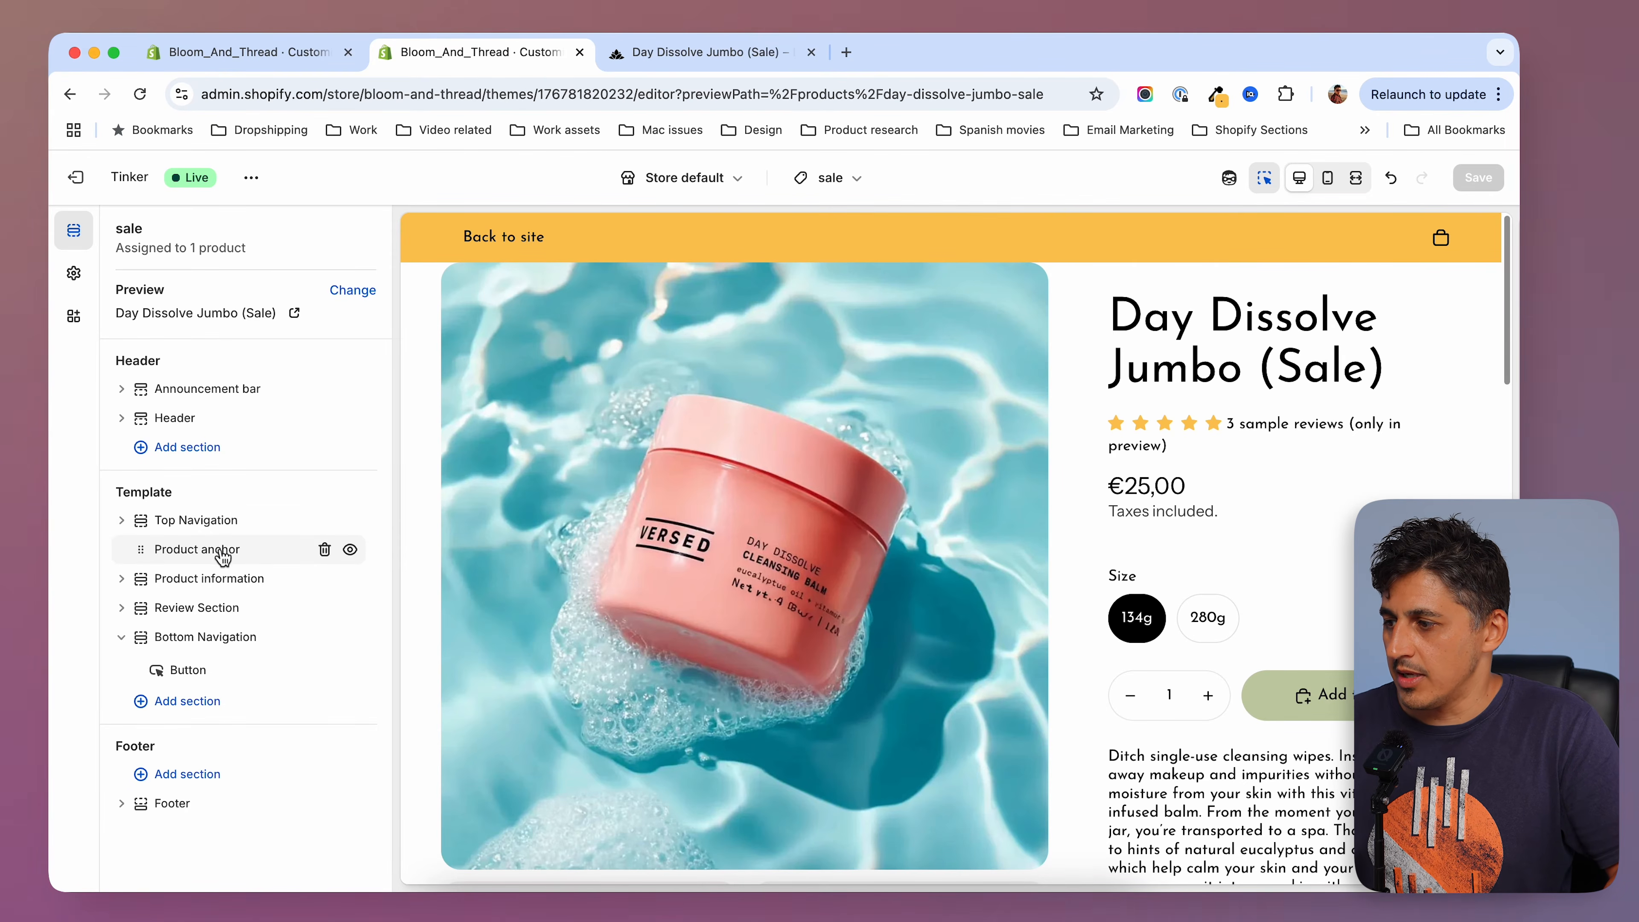
left_click(238, 536)
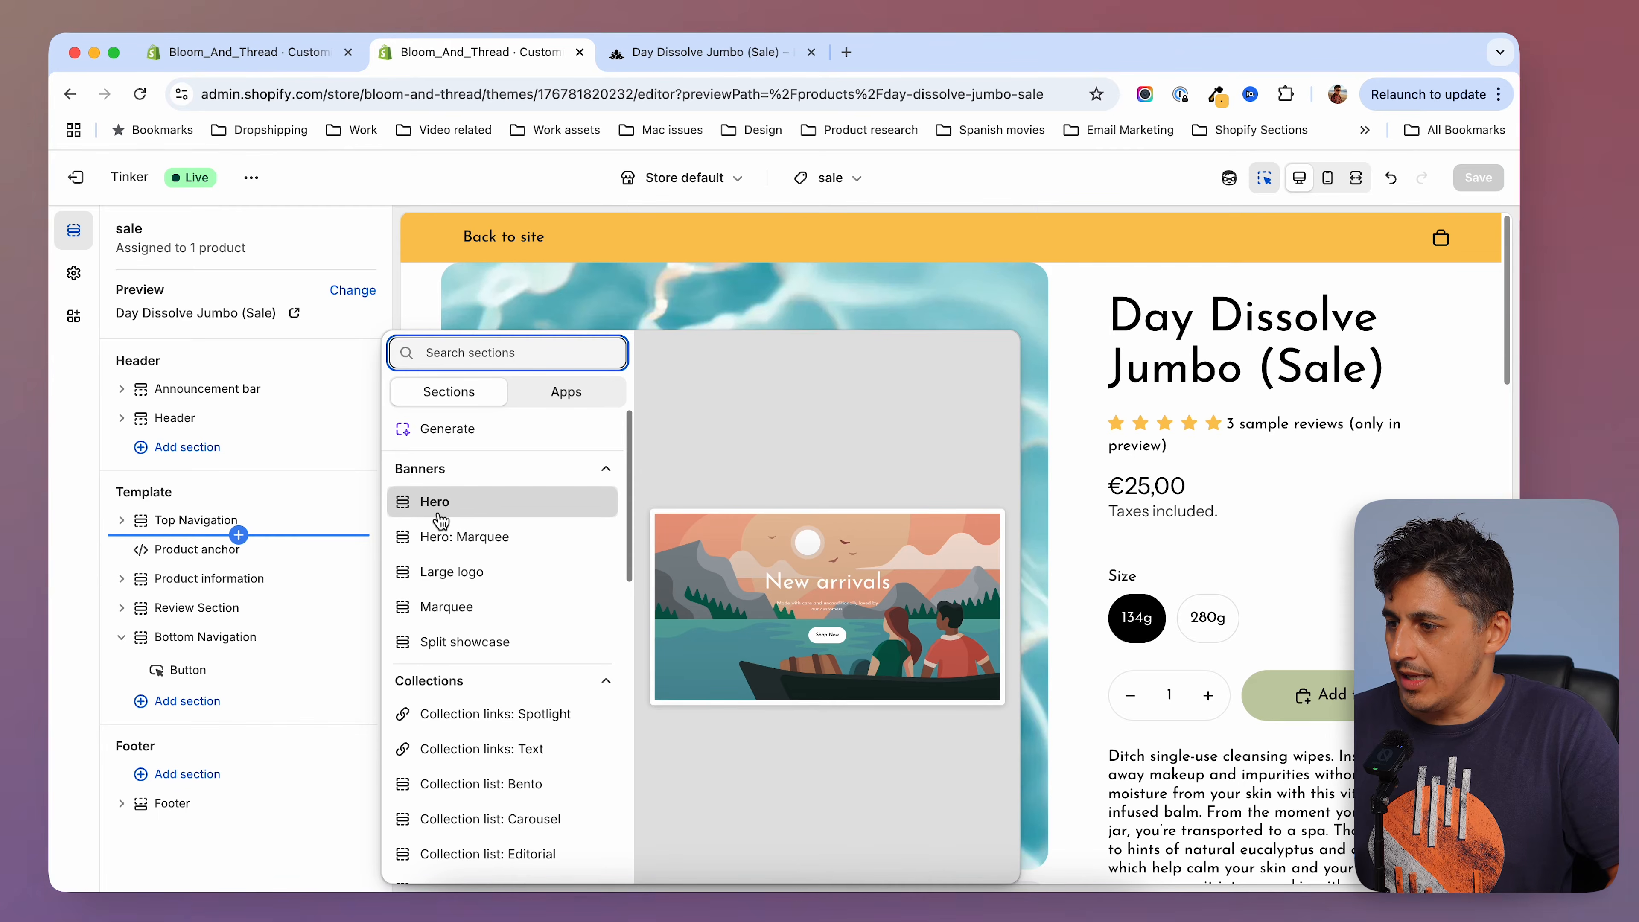
left_click(455, 510)
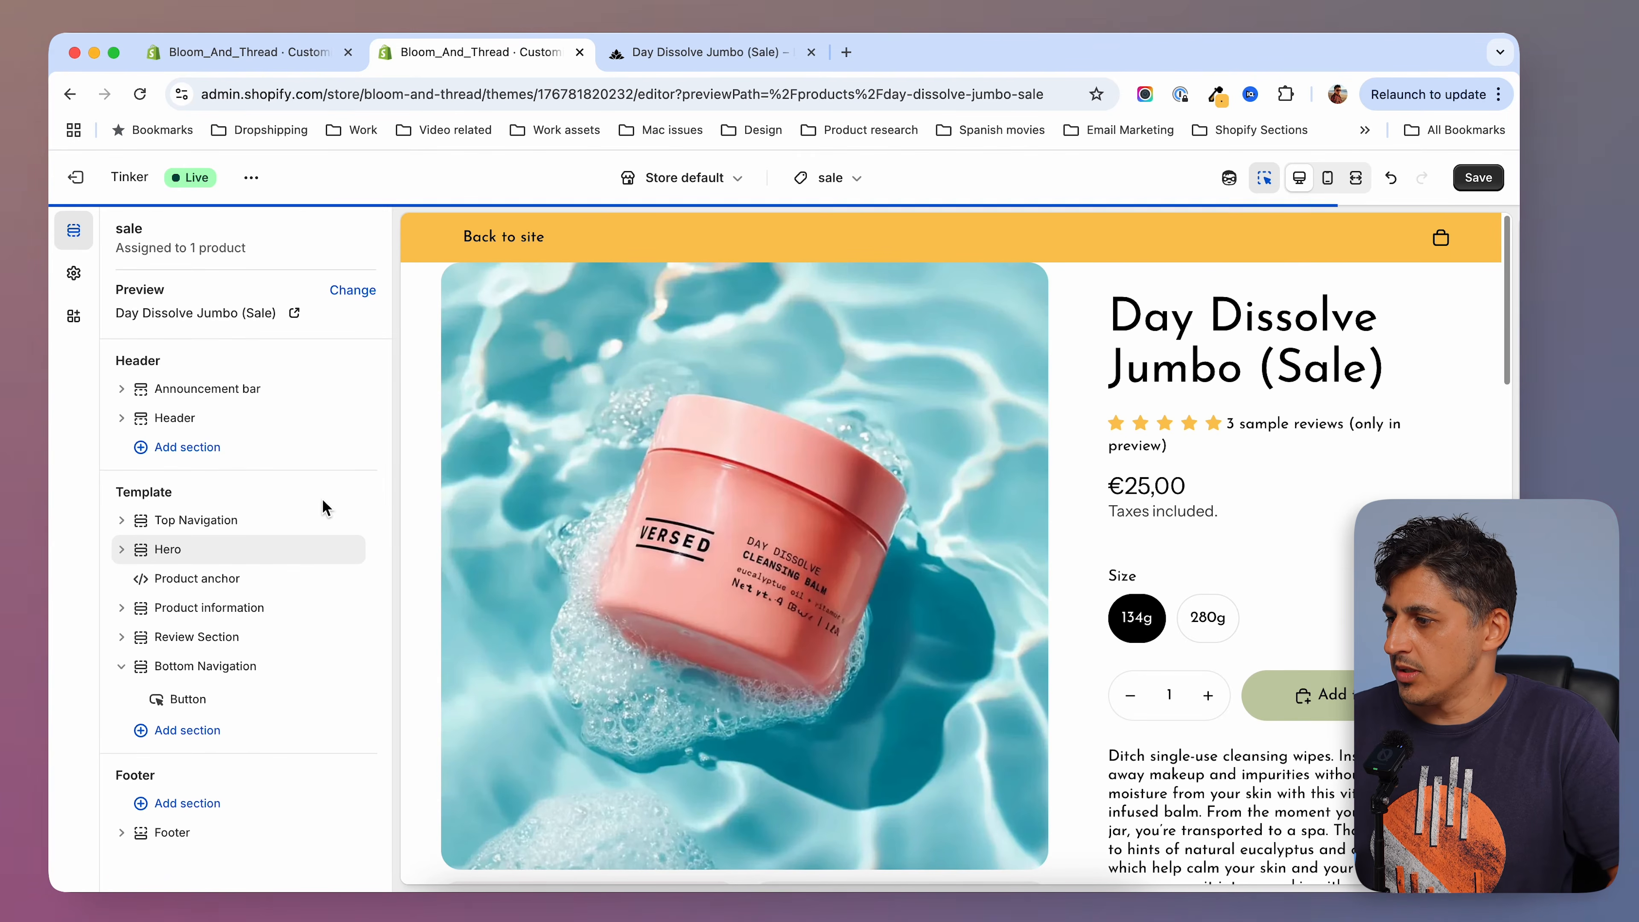
left_click(121, 548)
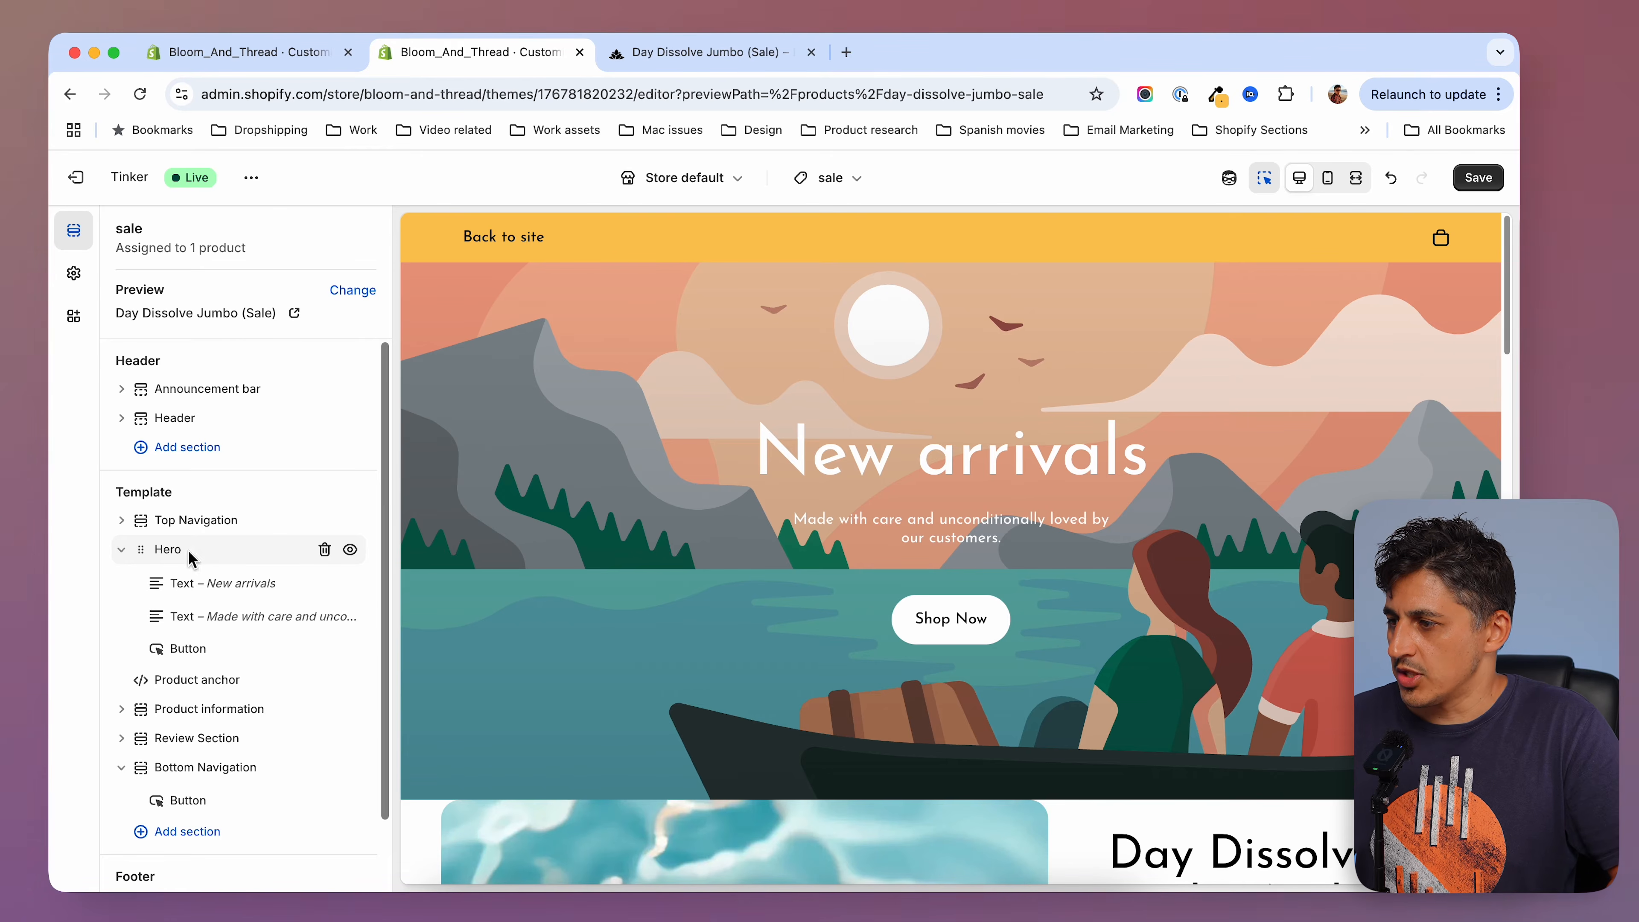
Set the Hero section's first media image to the versed-jars_c54f55… JPG from the store files.
left_click(169, 549)
left_click(296, 386)
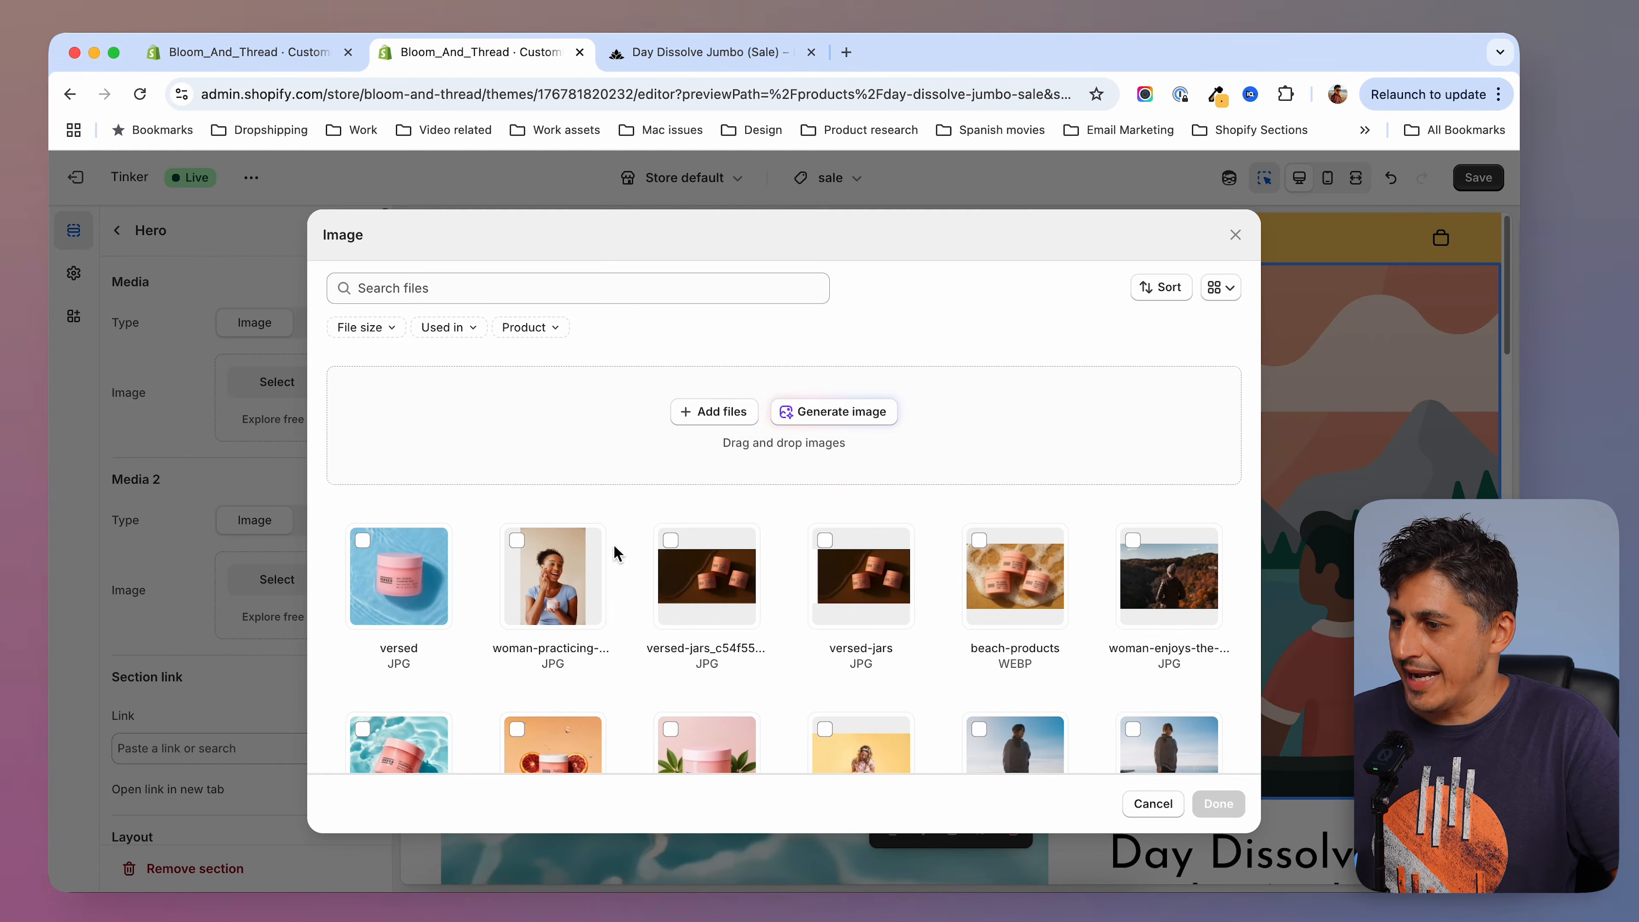
left_click(672, 541)
left_click(1217, 804)
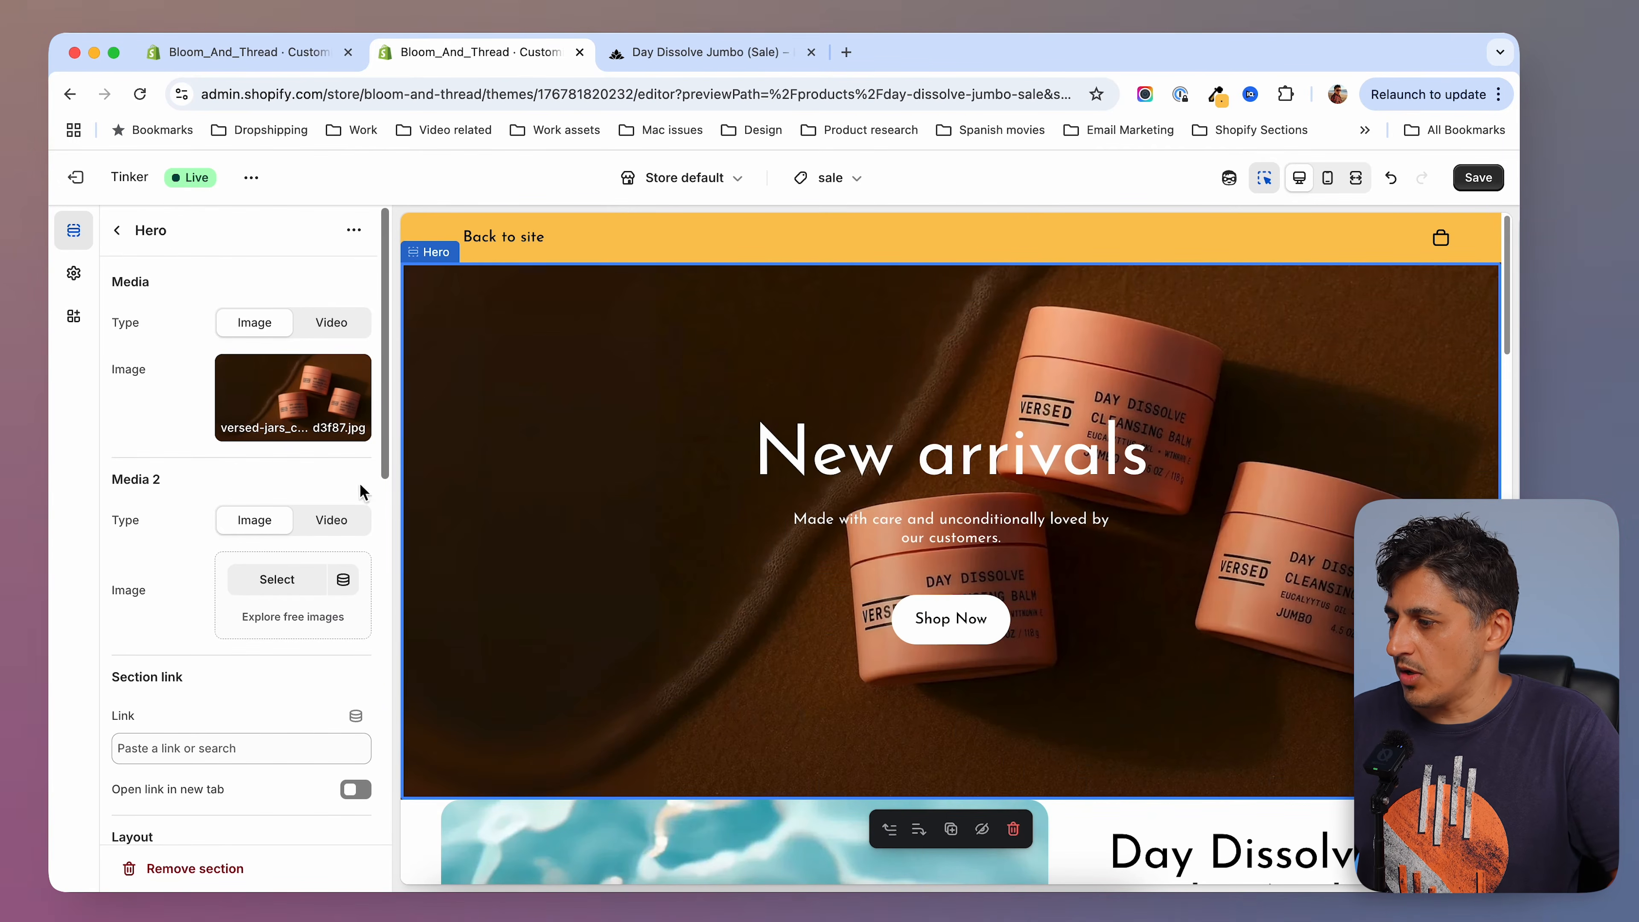
Align the Hero section's content to the left and set its layout gap to 0 px.
scroll(197, 637, "down", 5)
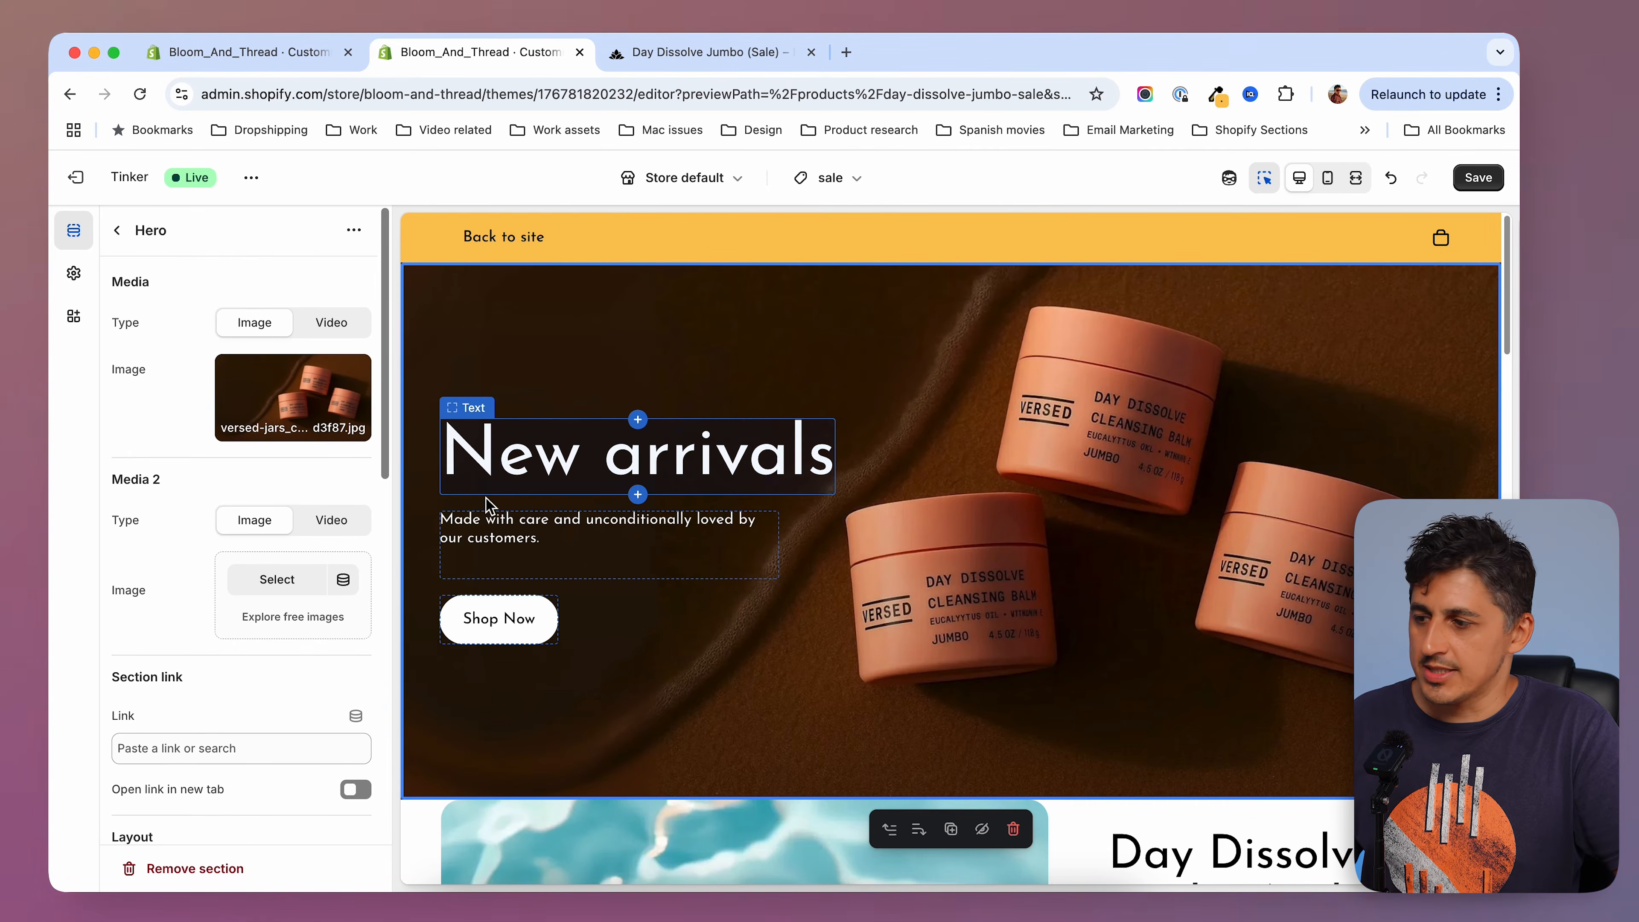
scroll(184, 536, "down", 7)
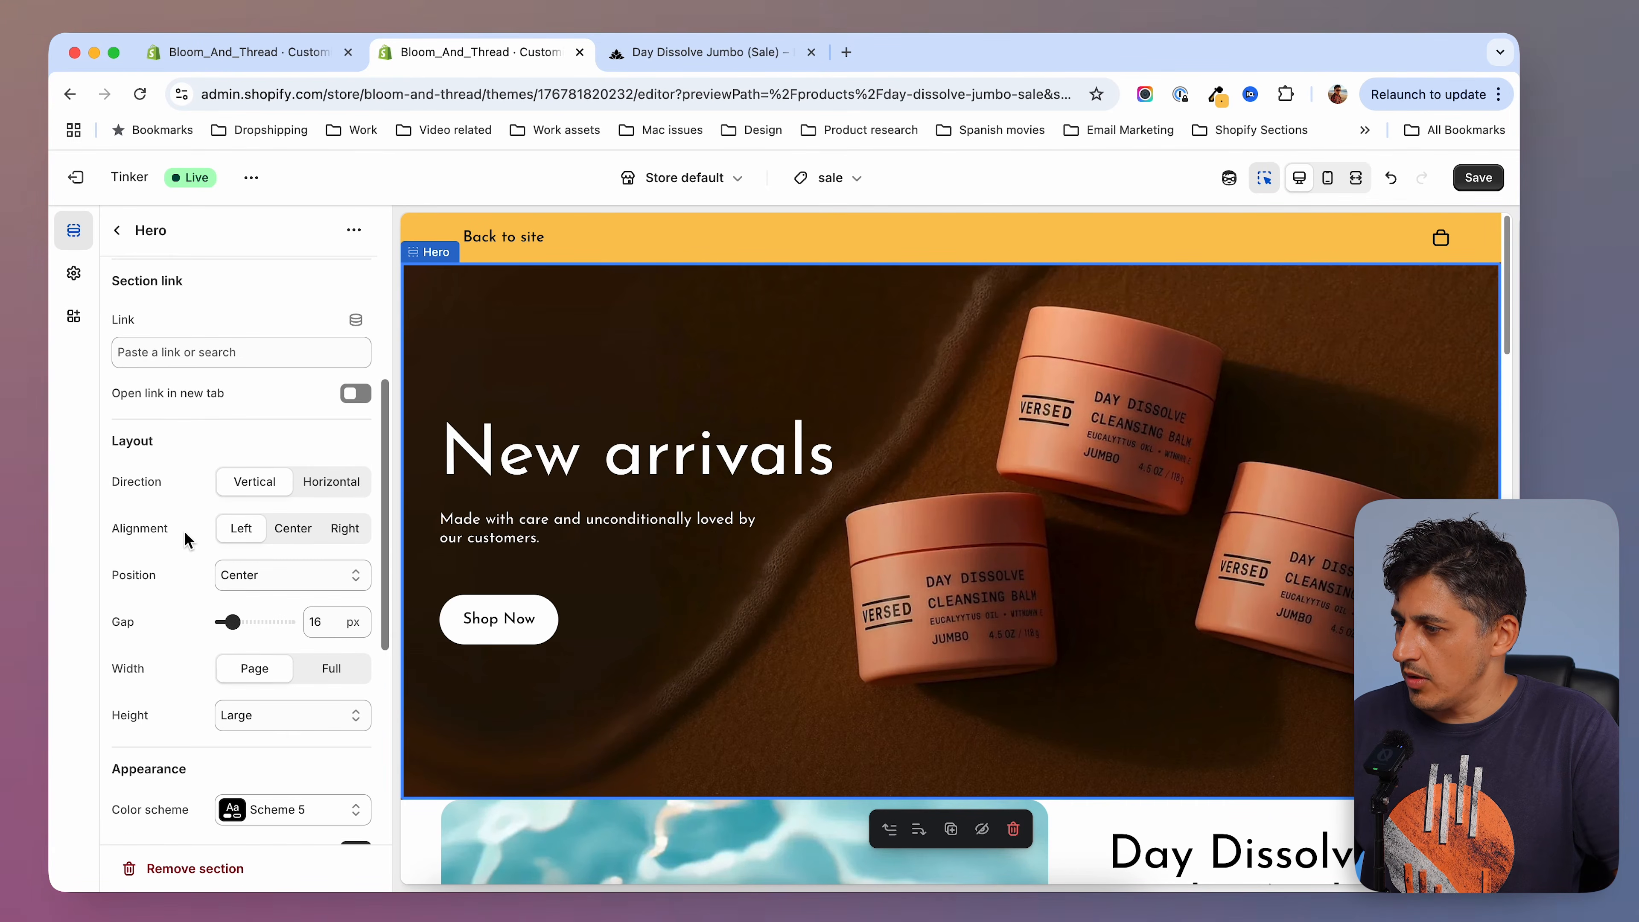
scroll(185, 539, "down", 2)
left_click_drag(232, 536, 222, 535)
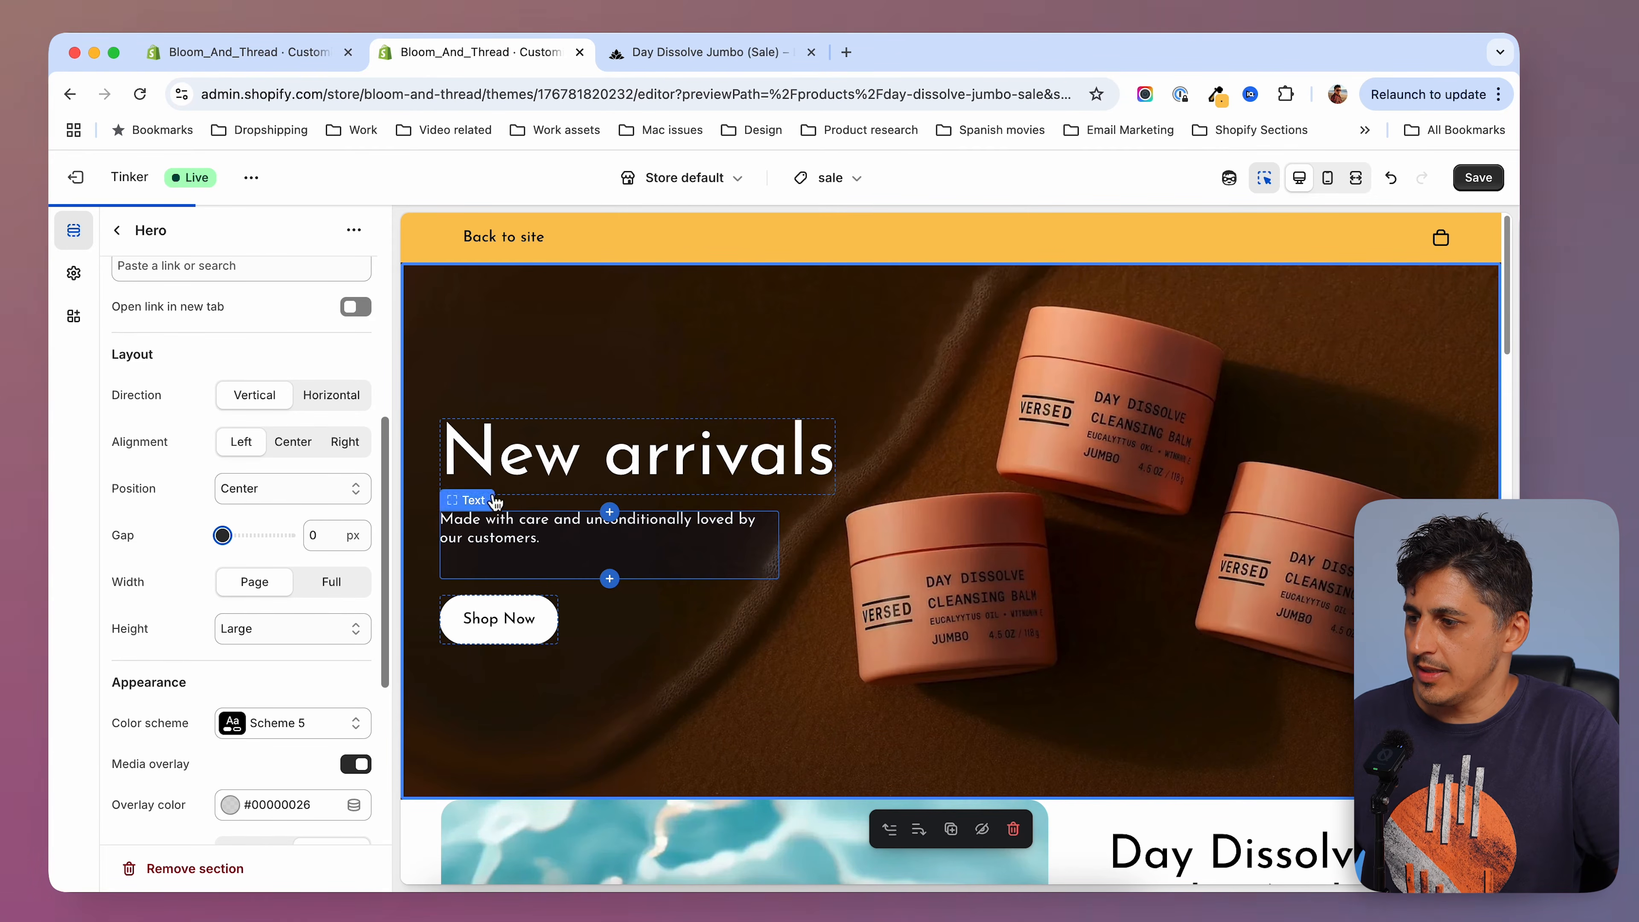
Set the Hero subheading text's bottom padding to 9 px and return to the section list.
left_click(507, 570)
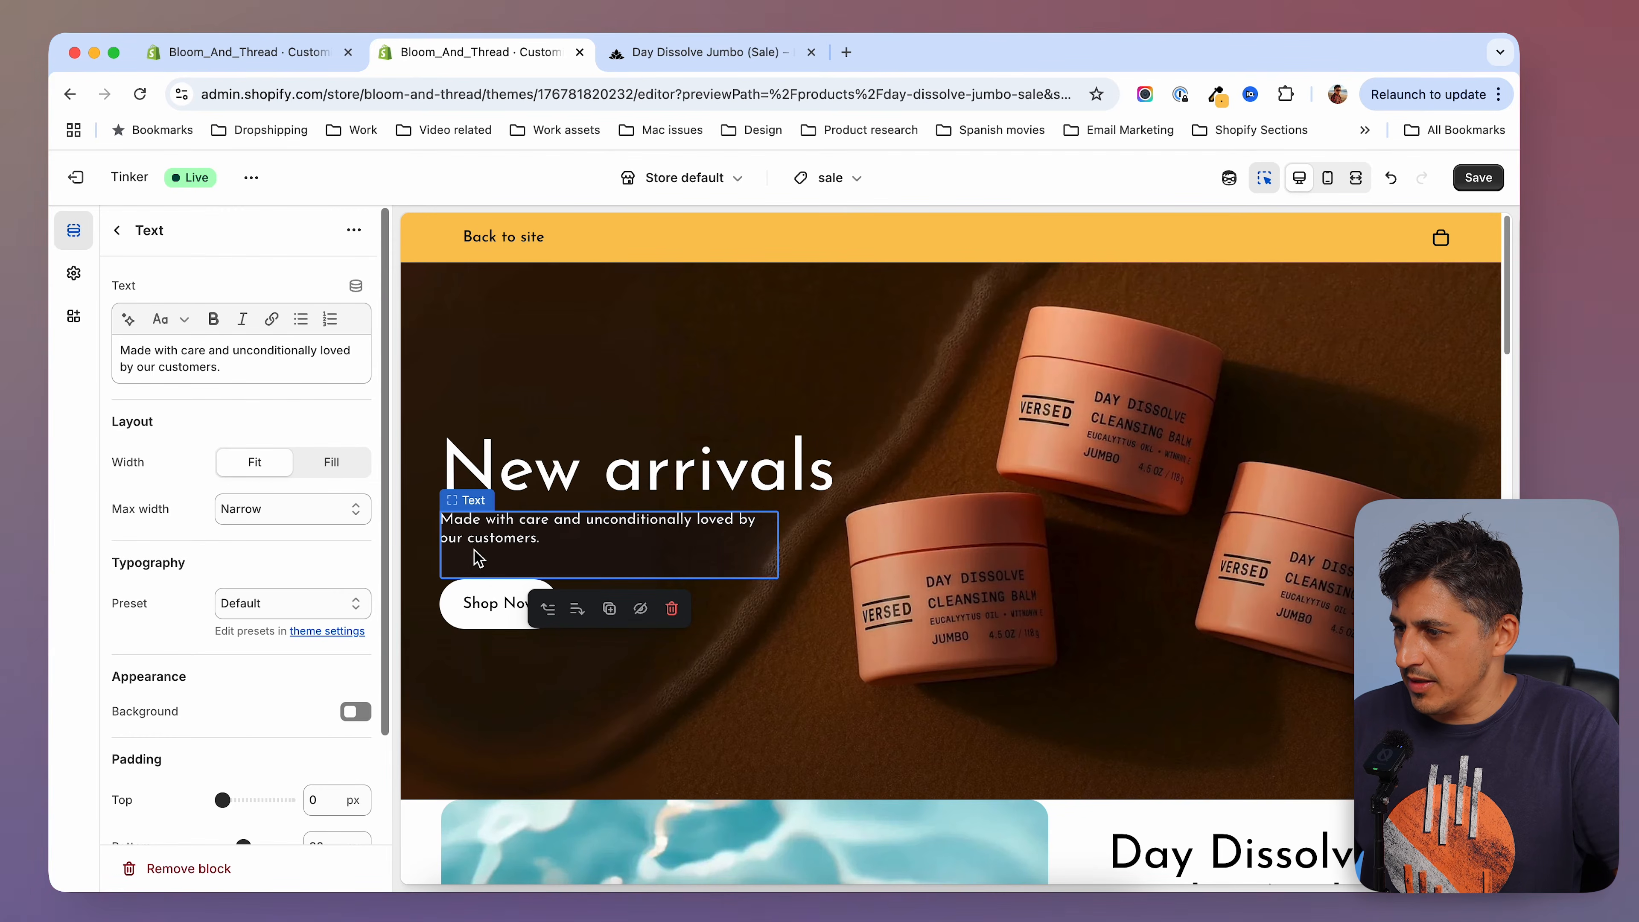
scroll(206, 614, "down", 3)
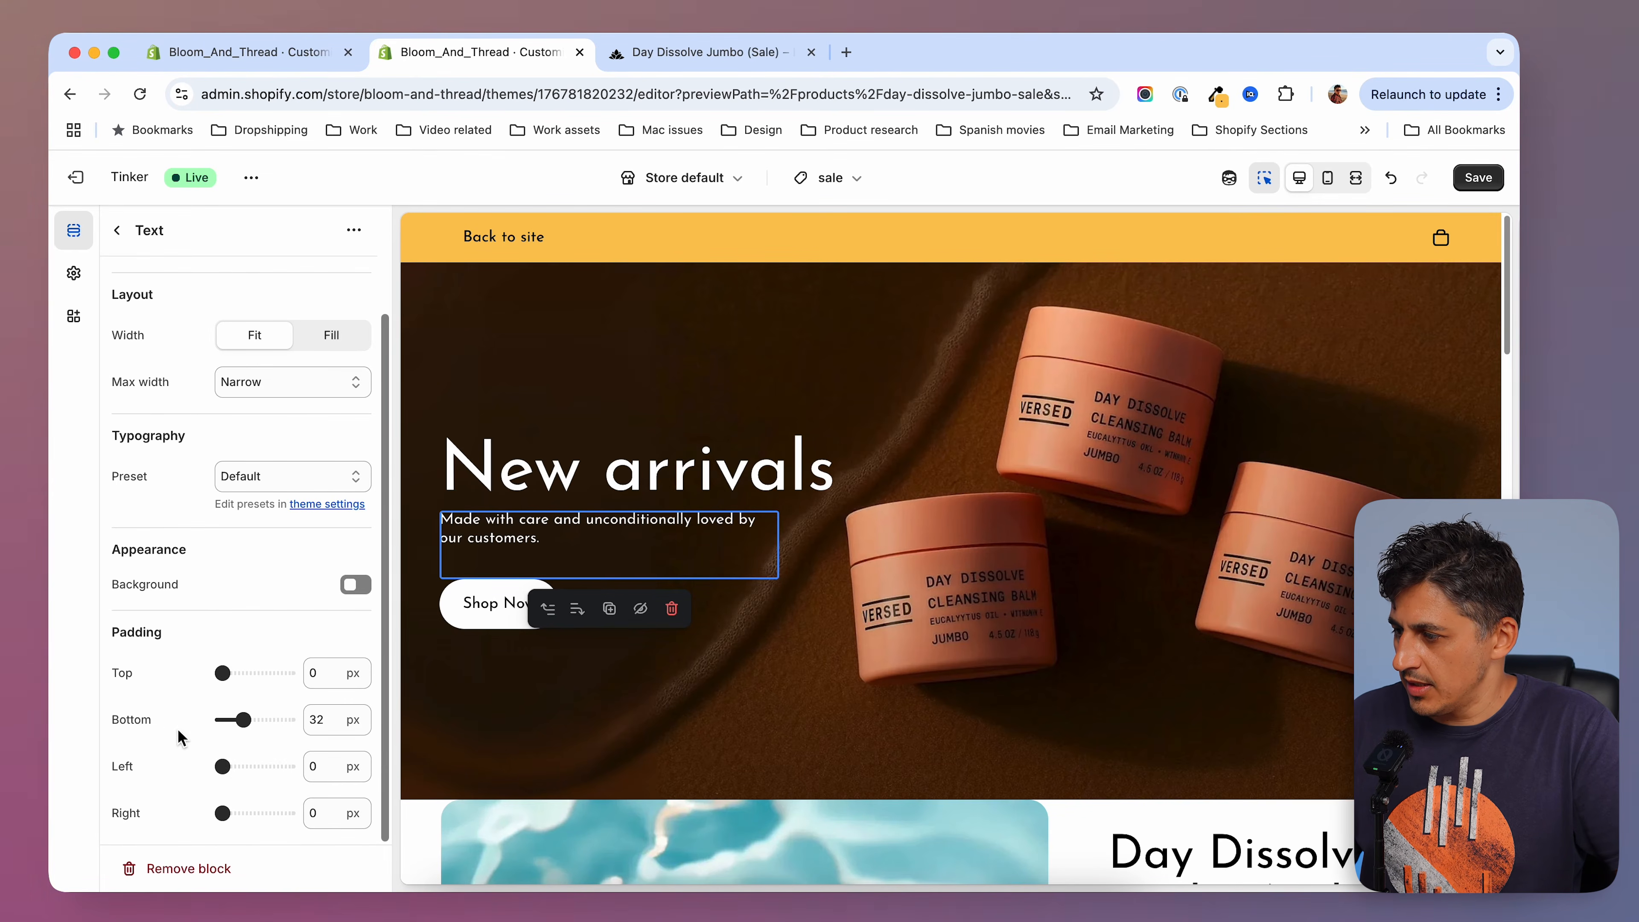
left_click_drag(233, 722, 228, 720)
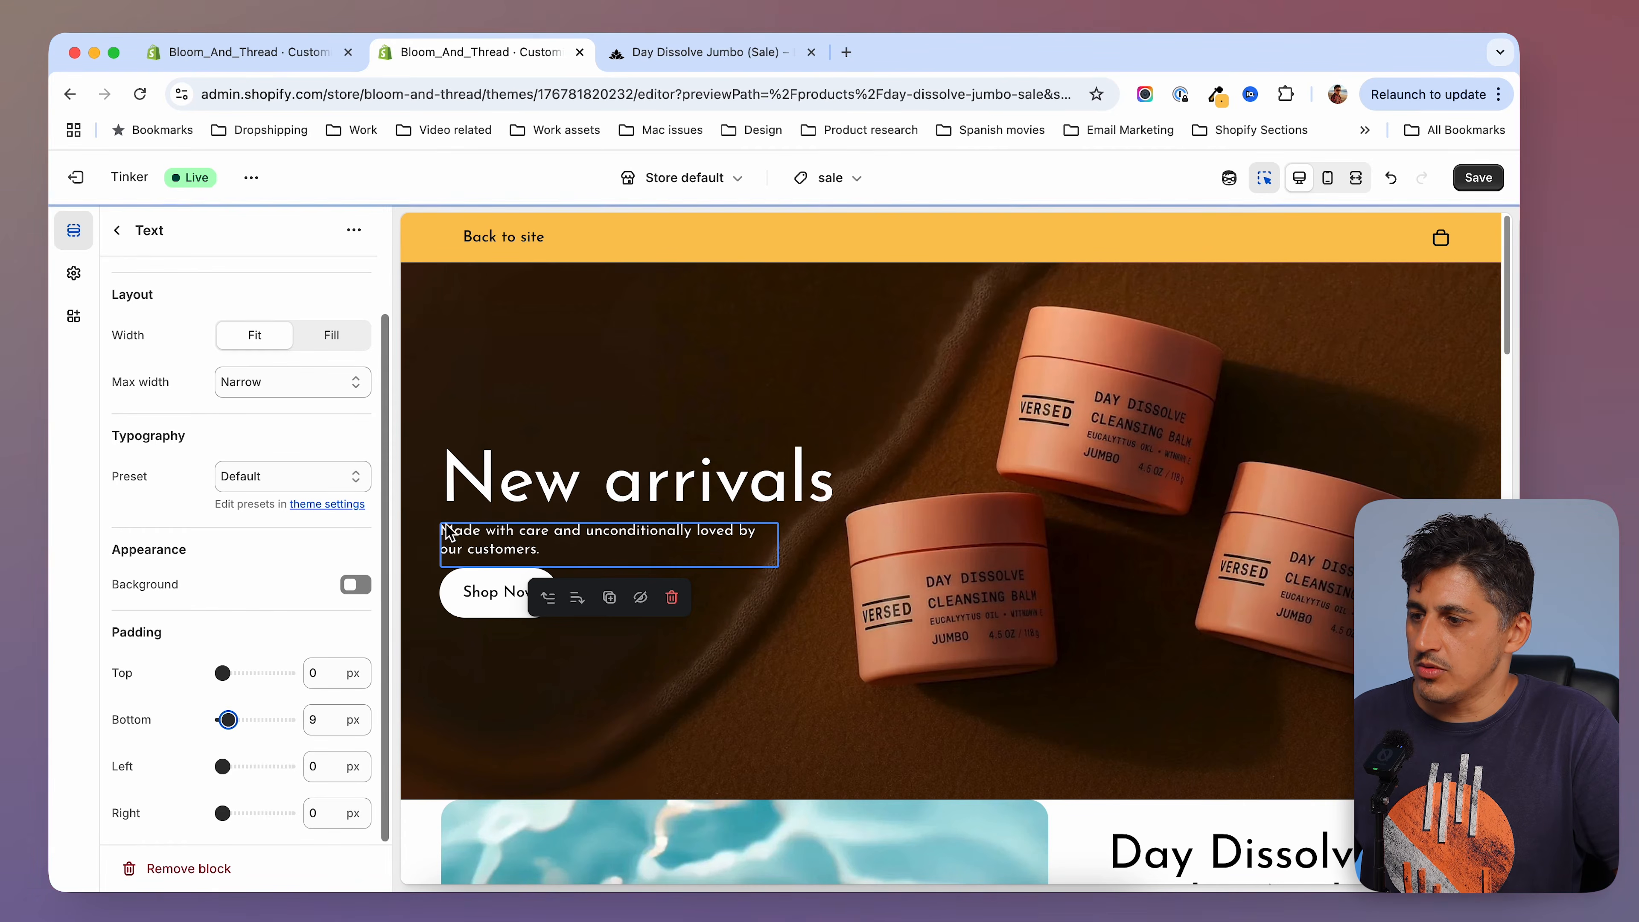
left_click(117, 230)
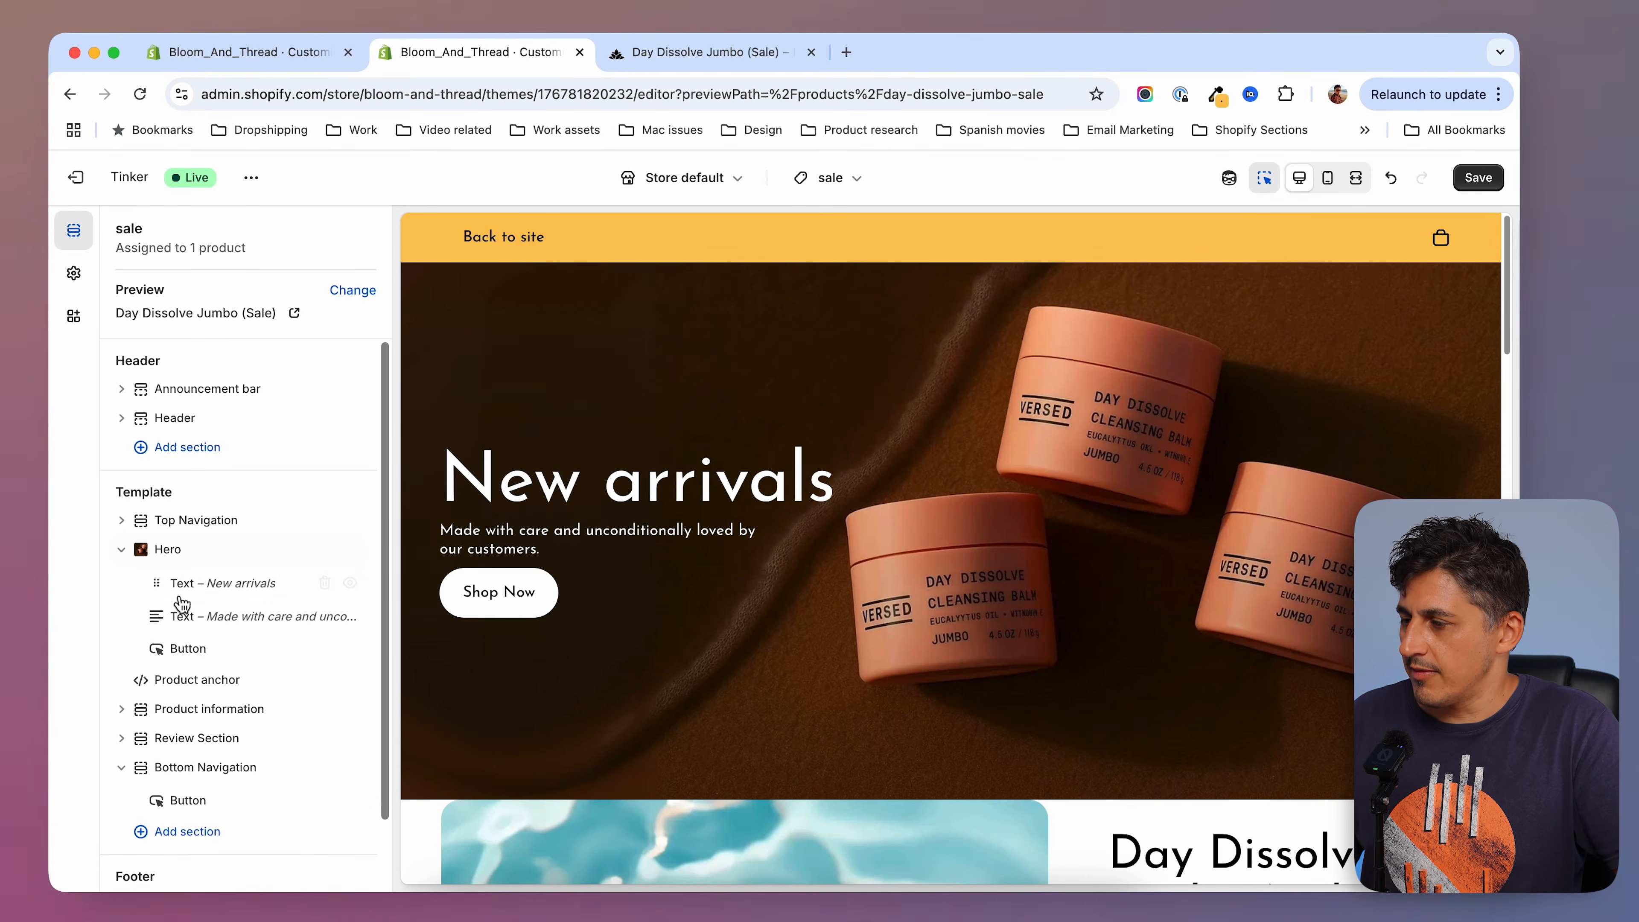
Copy the headline "Melt Away Makeup" from the example template's hero.
left_click(289, 55)
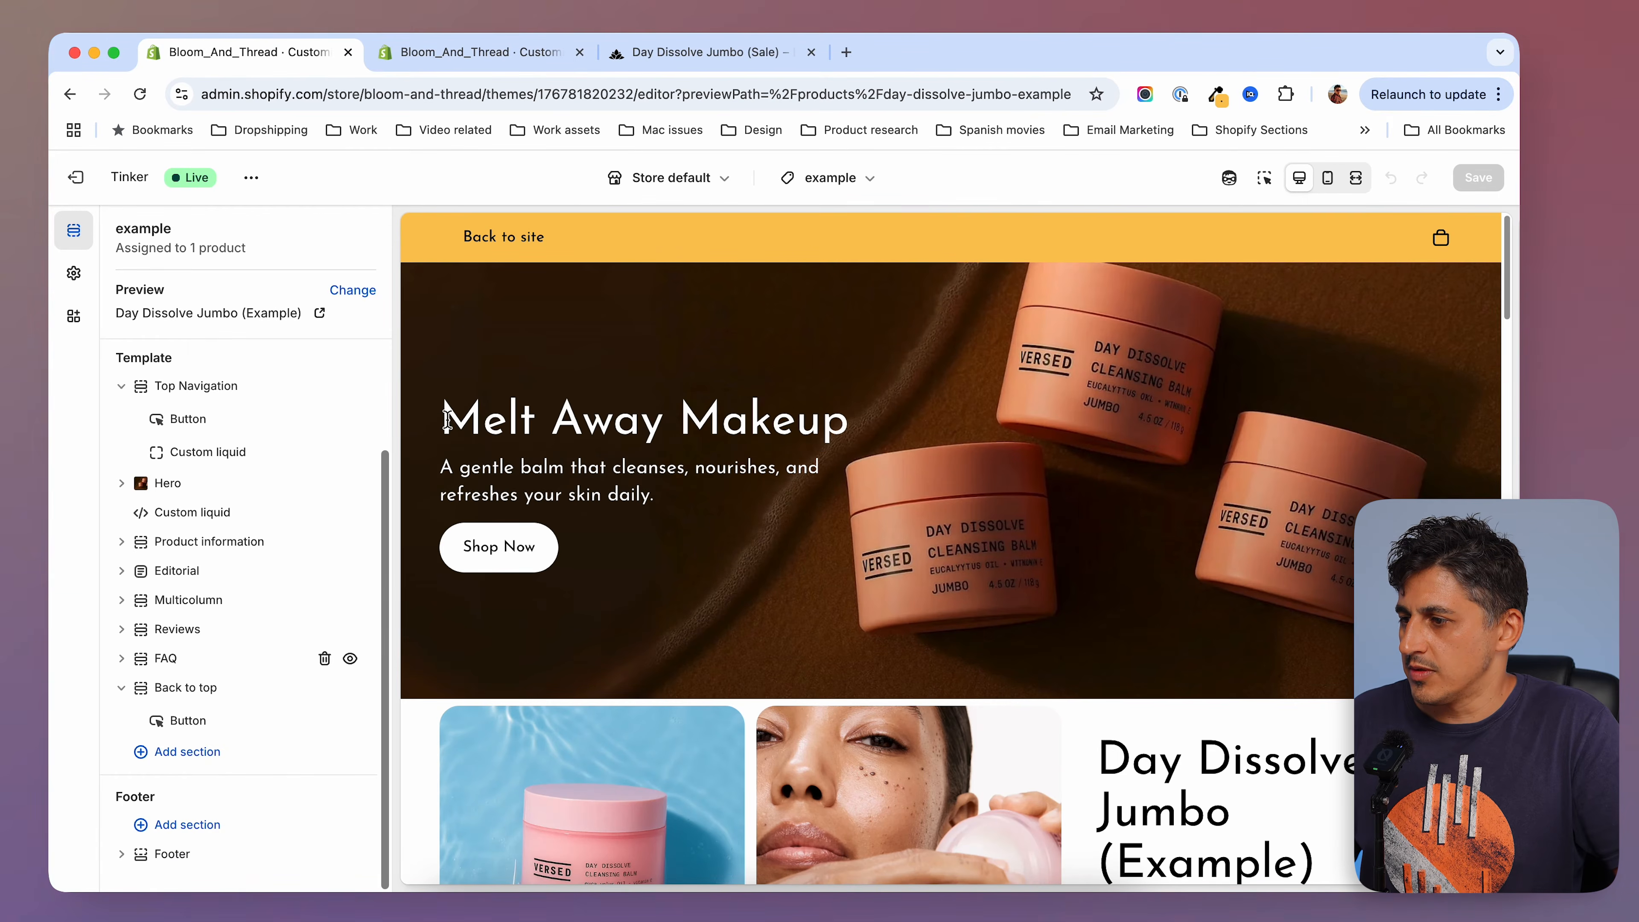
left_click_drag(445, 419, 933, 421)
right_click(796, 419)
left_click(809, 460)
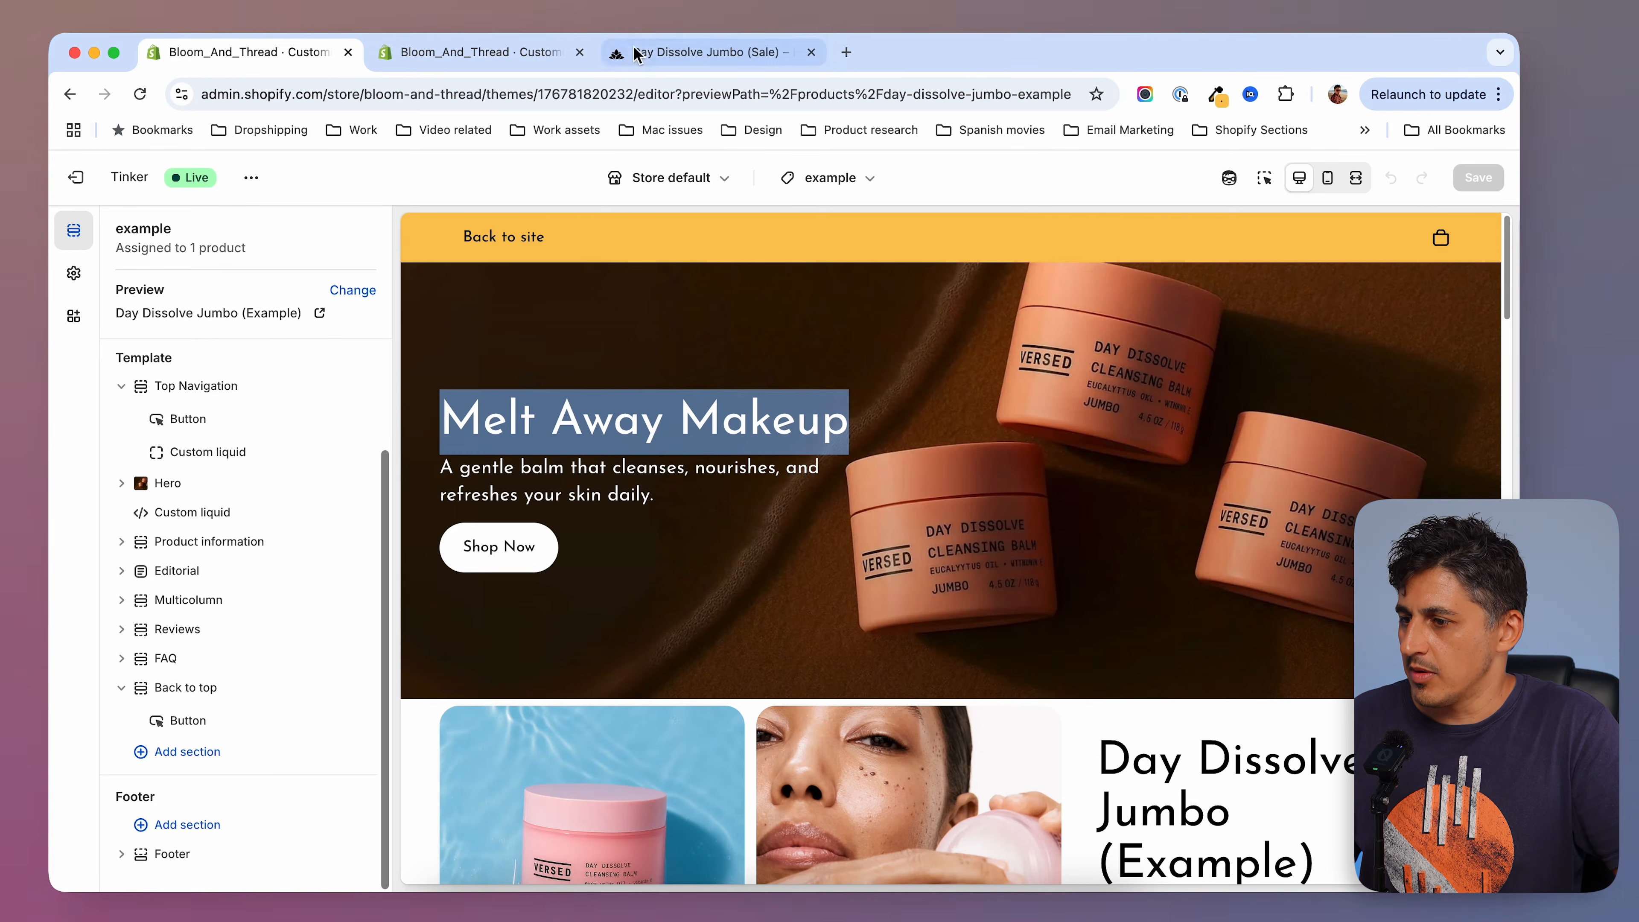
Replace the "New arrivals" heading in the sale template's Hero with the copied text "Melt Away Makeup".
left_click(483, 53)
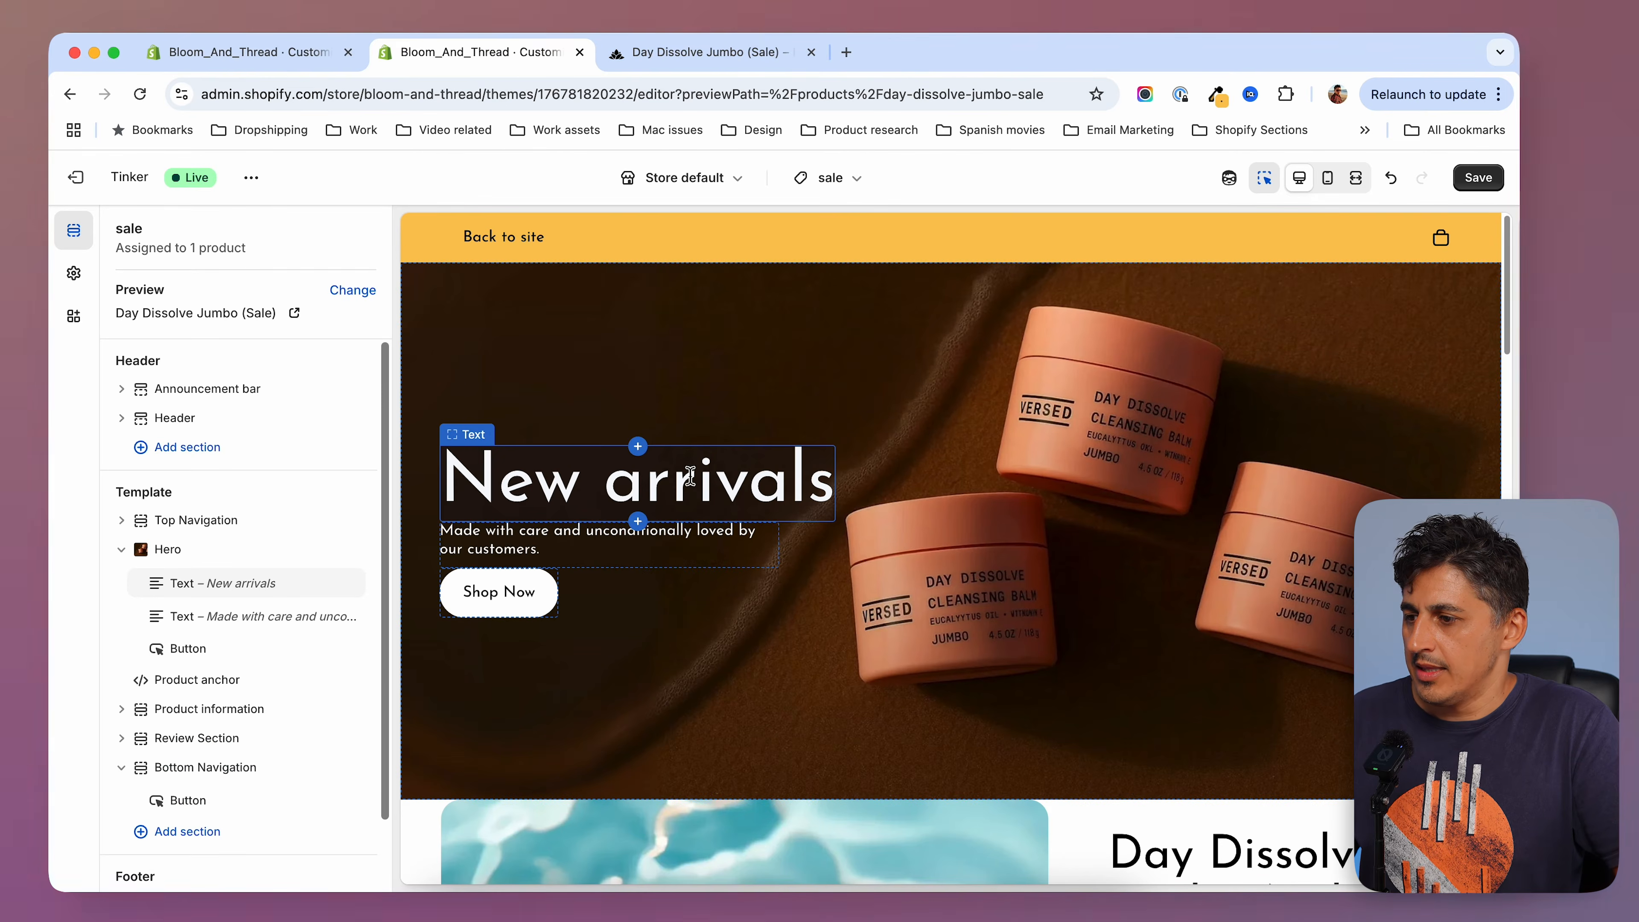
left_click(689, 475)
left_click_drag(292, 360, 81, 359)
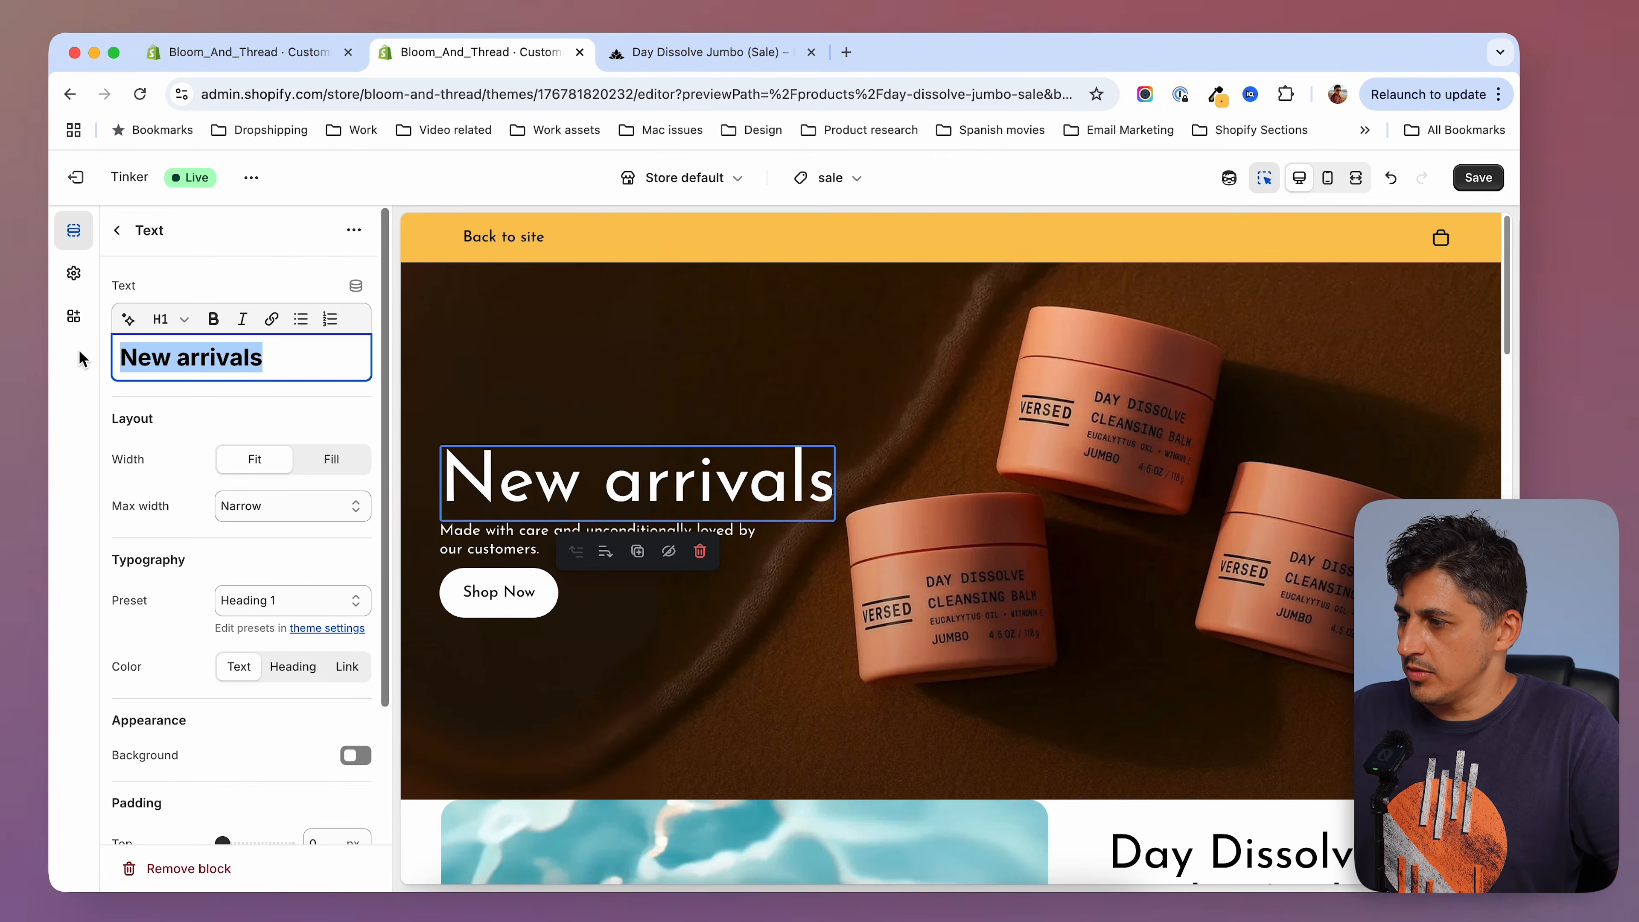
key("super+v")
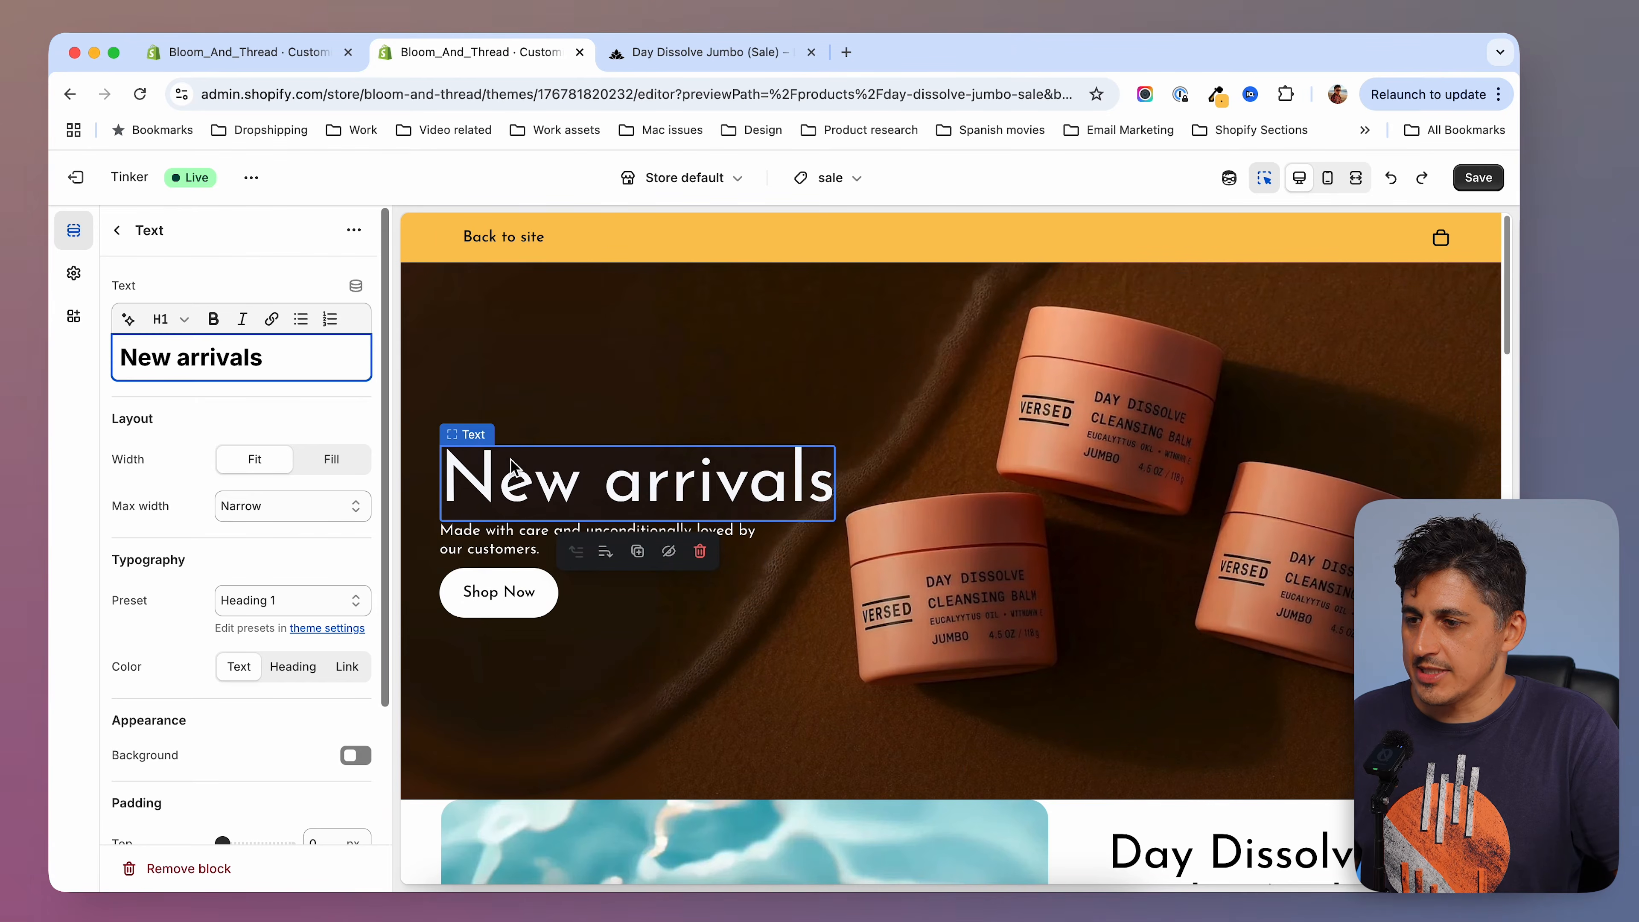
left_click_drag(309, 358, 84, 365)
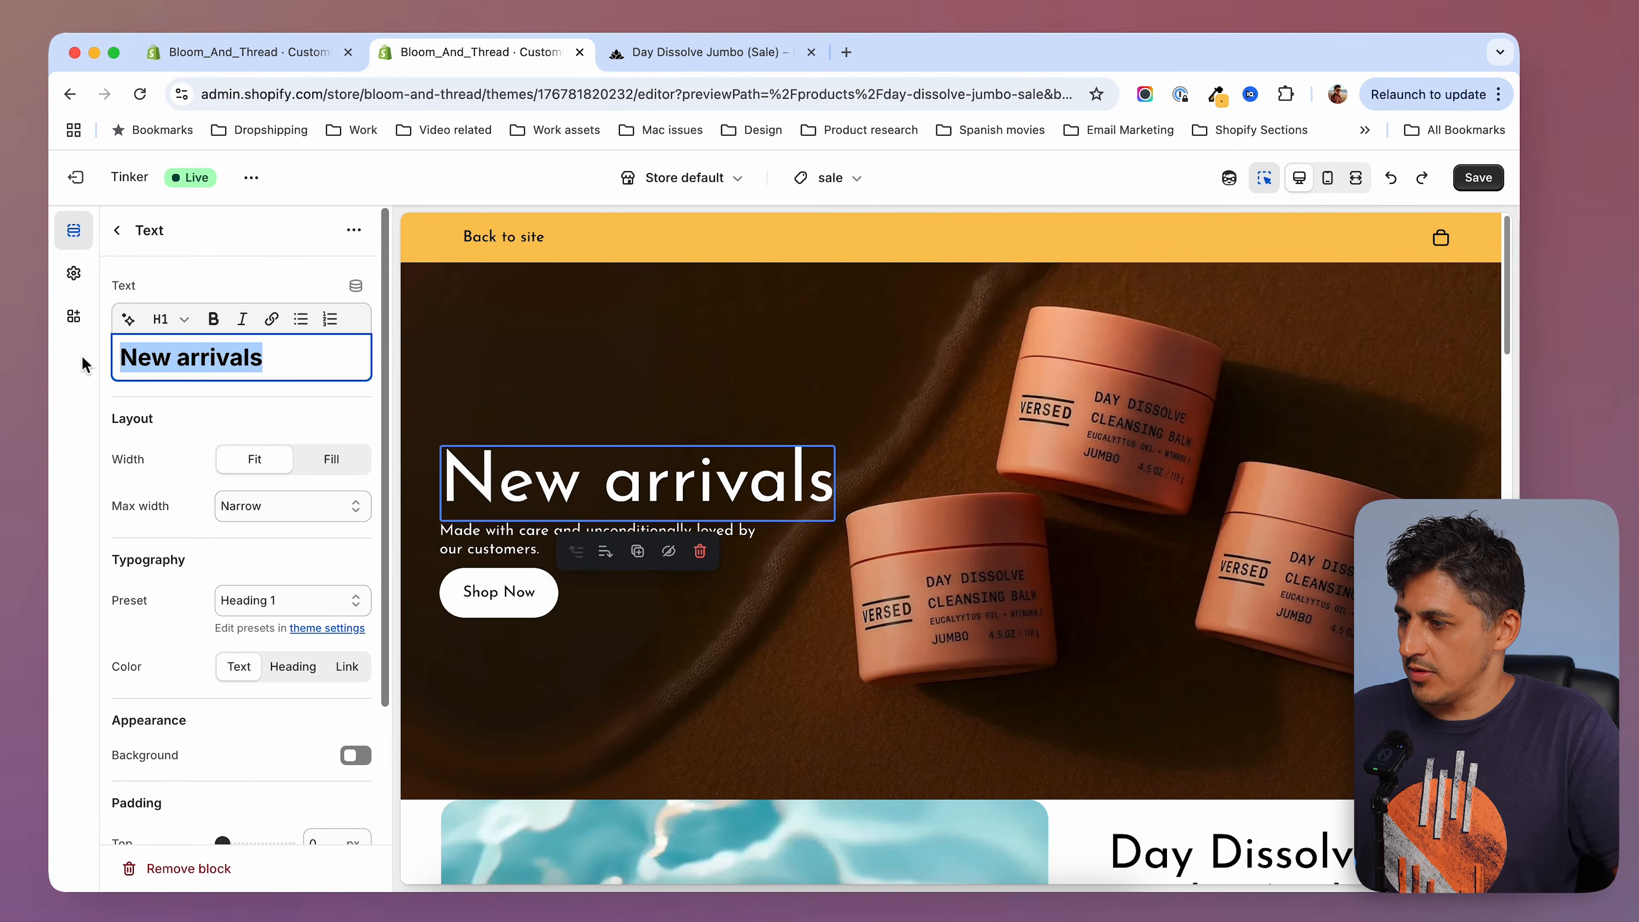
key("super+v")
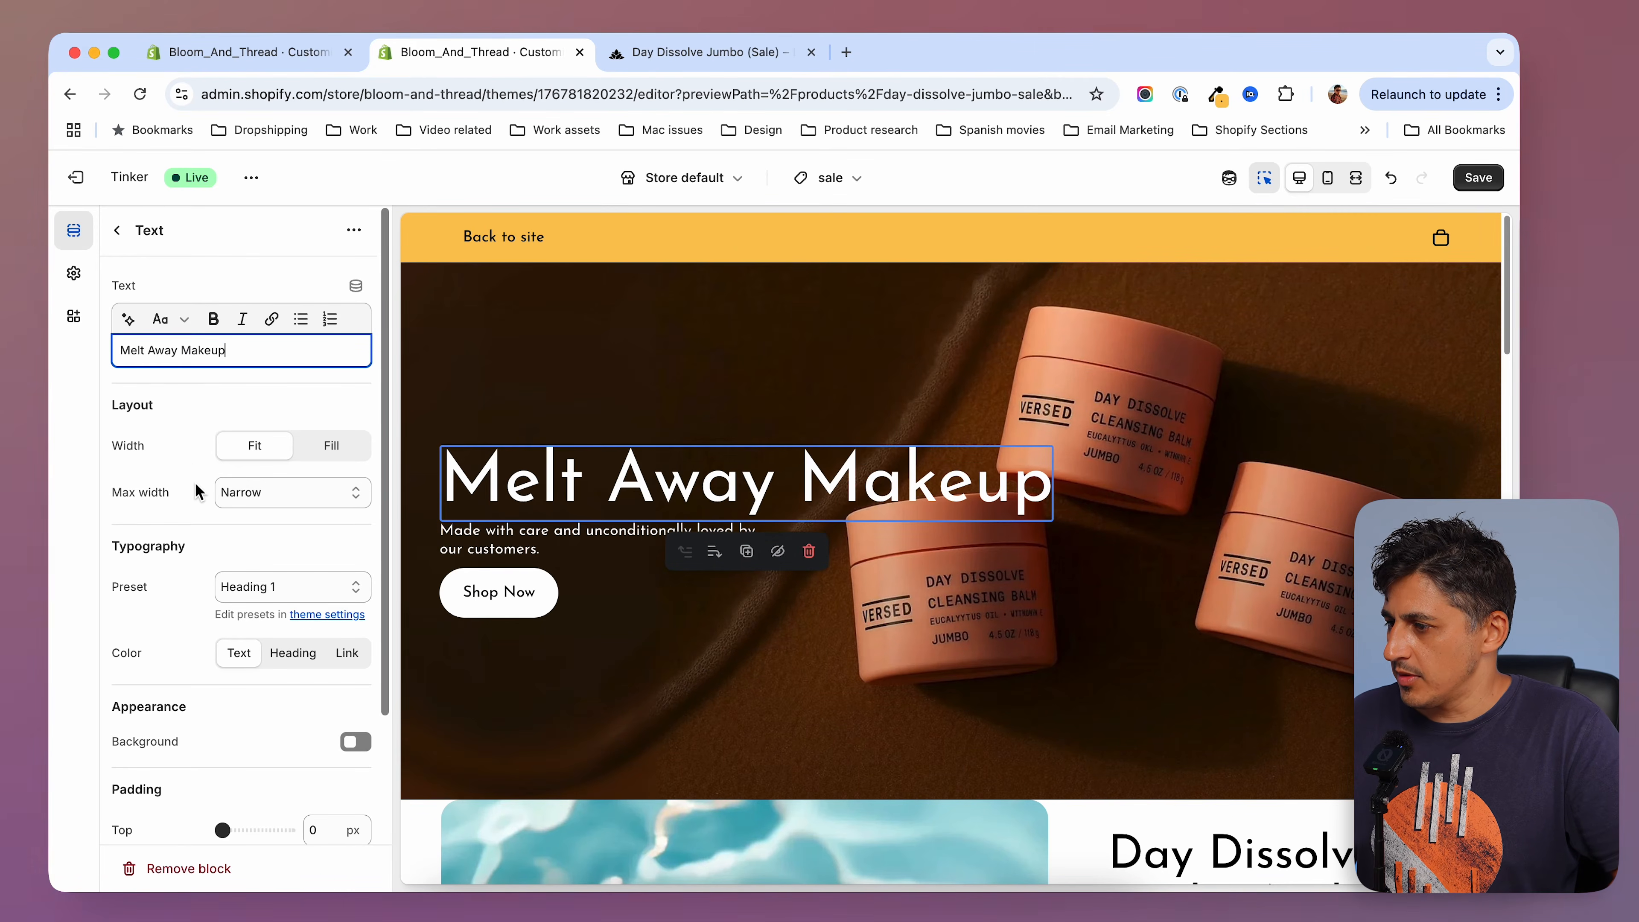
Change the Hero heading's typography preset to Custom and set its font size to 48px.
scroll(187, 500, "down", 3)
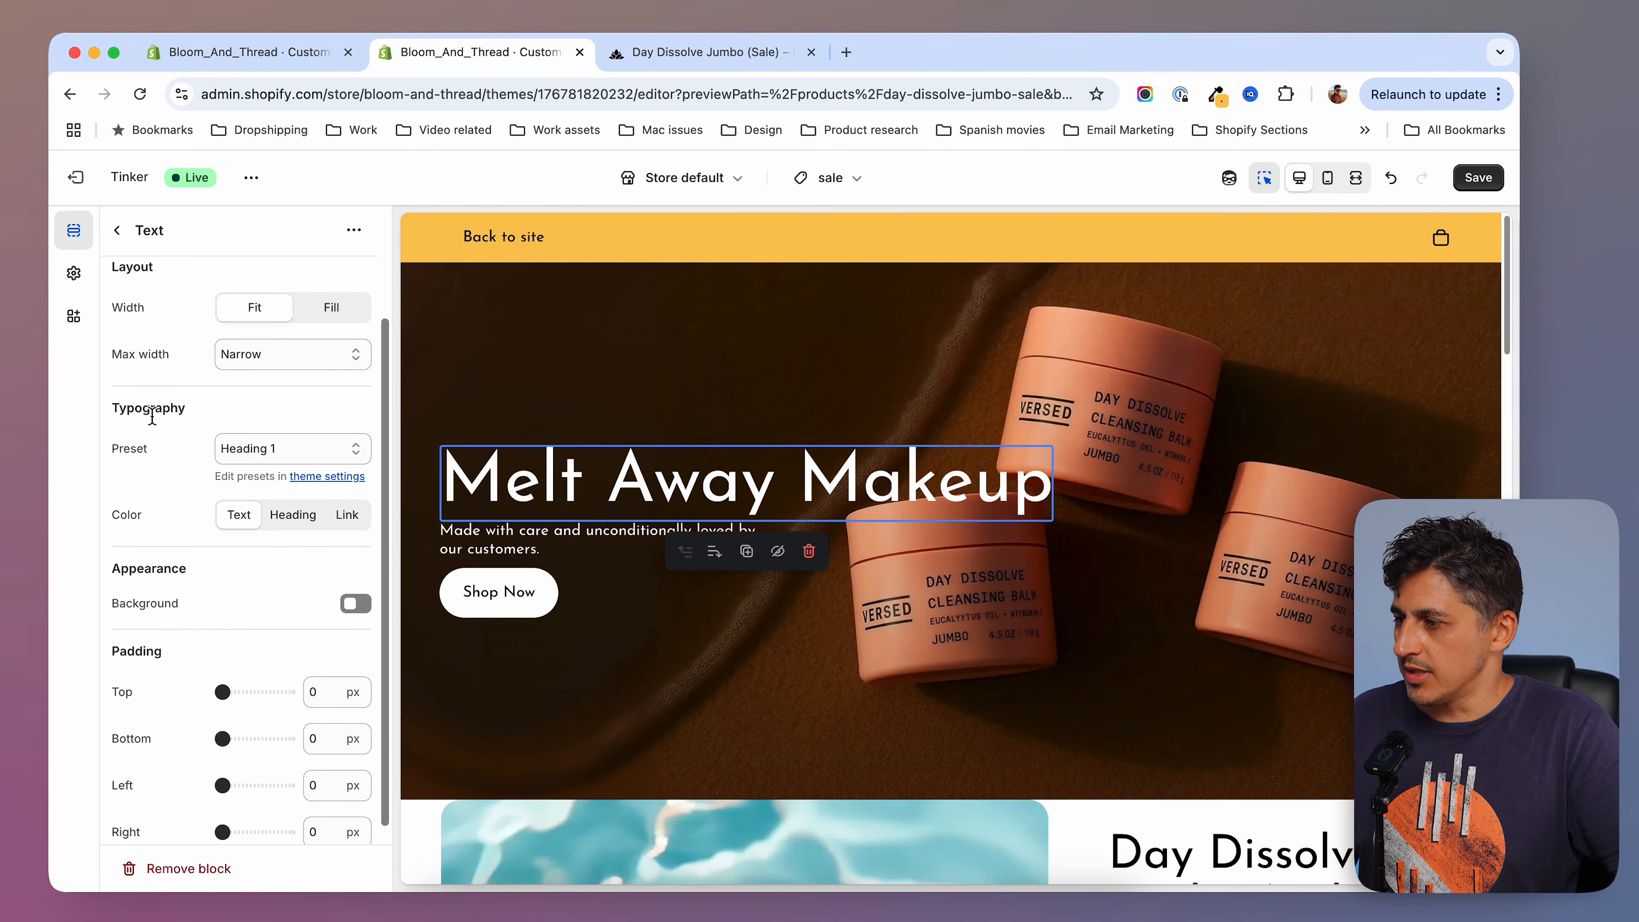
left_click(294, 447)
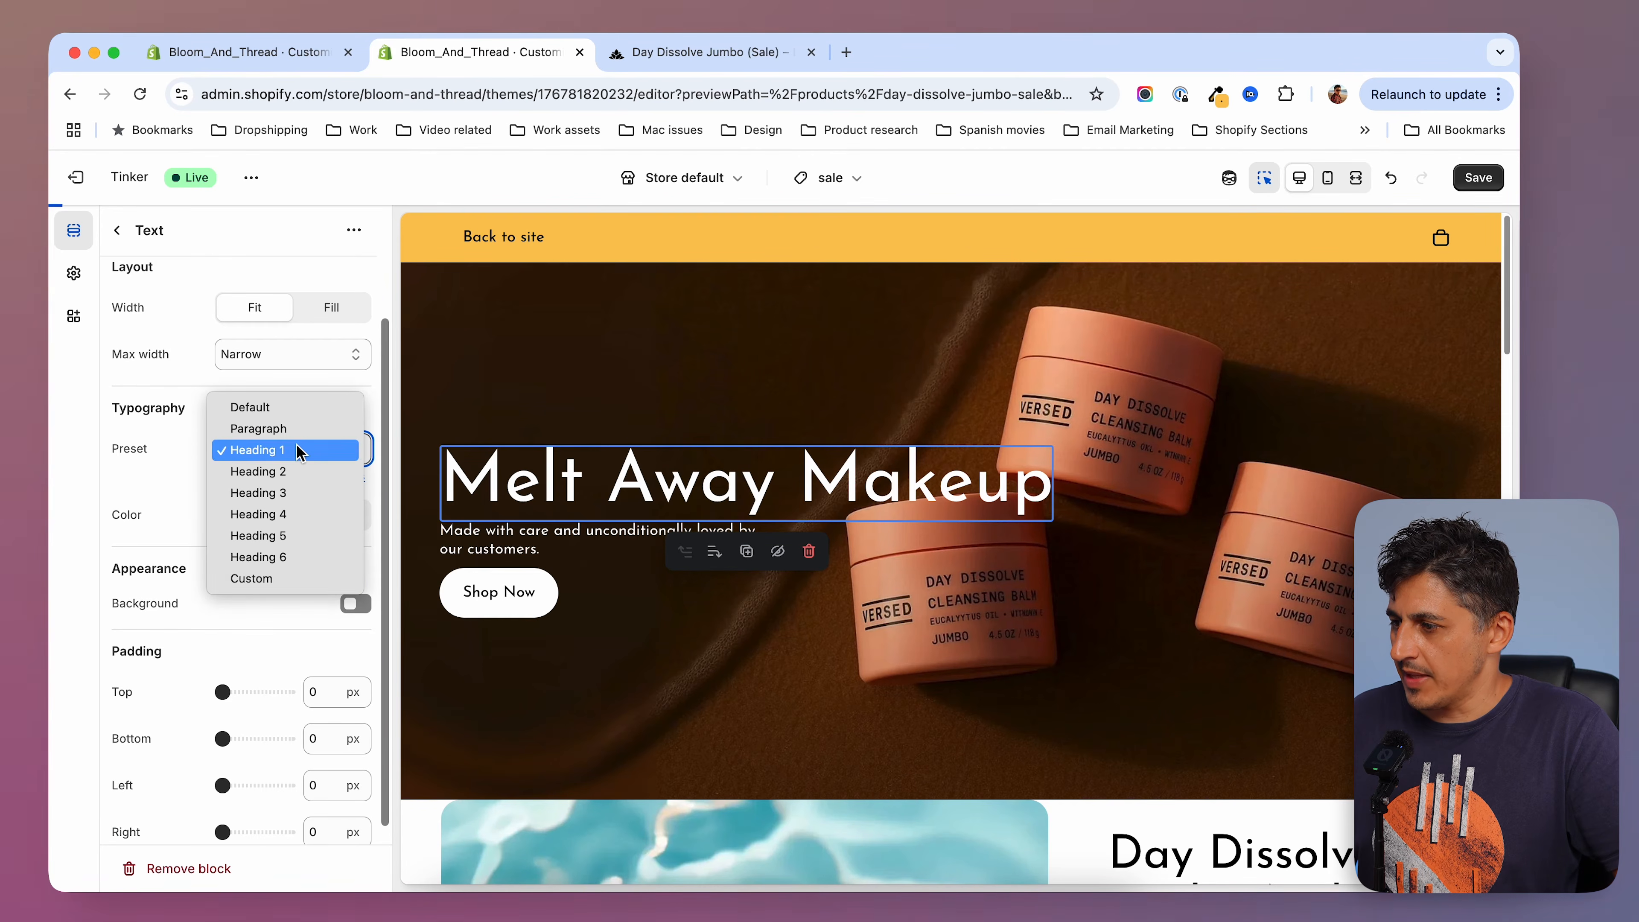
left_click(274, 584)
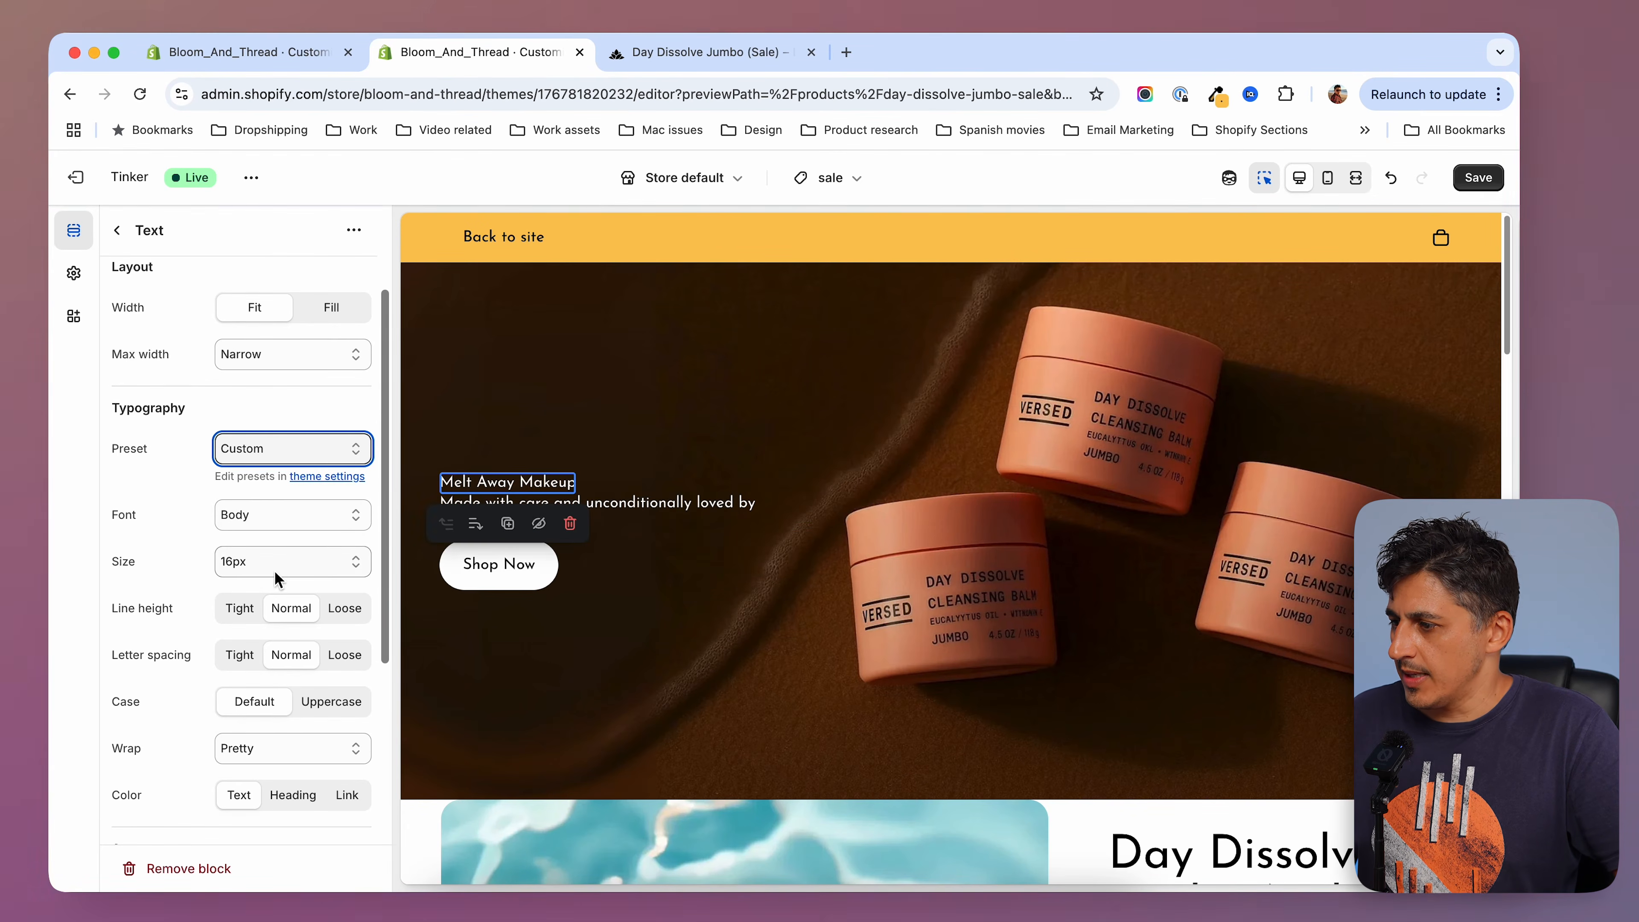
left_click(276, 572)
left_click(288, 606)
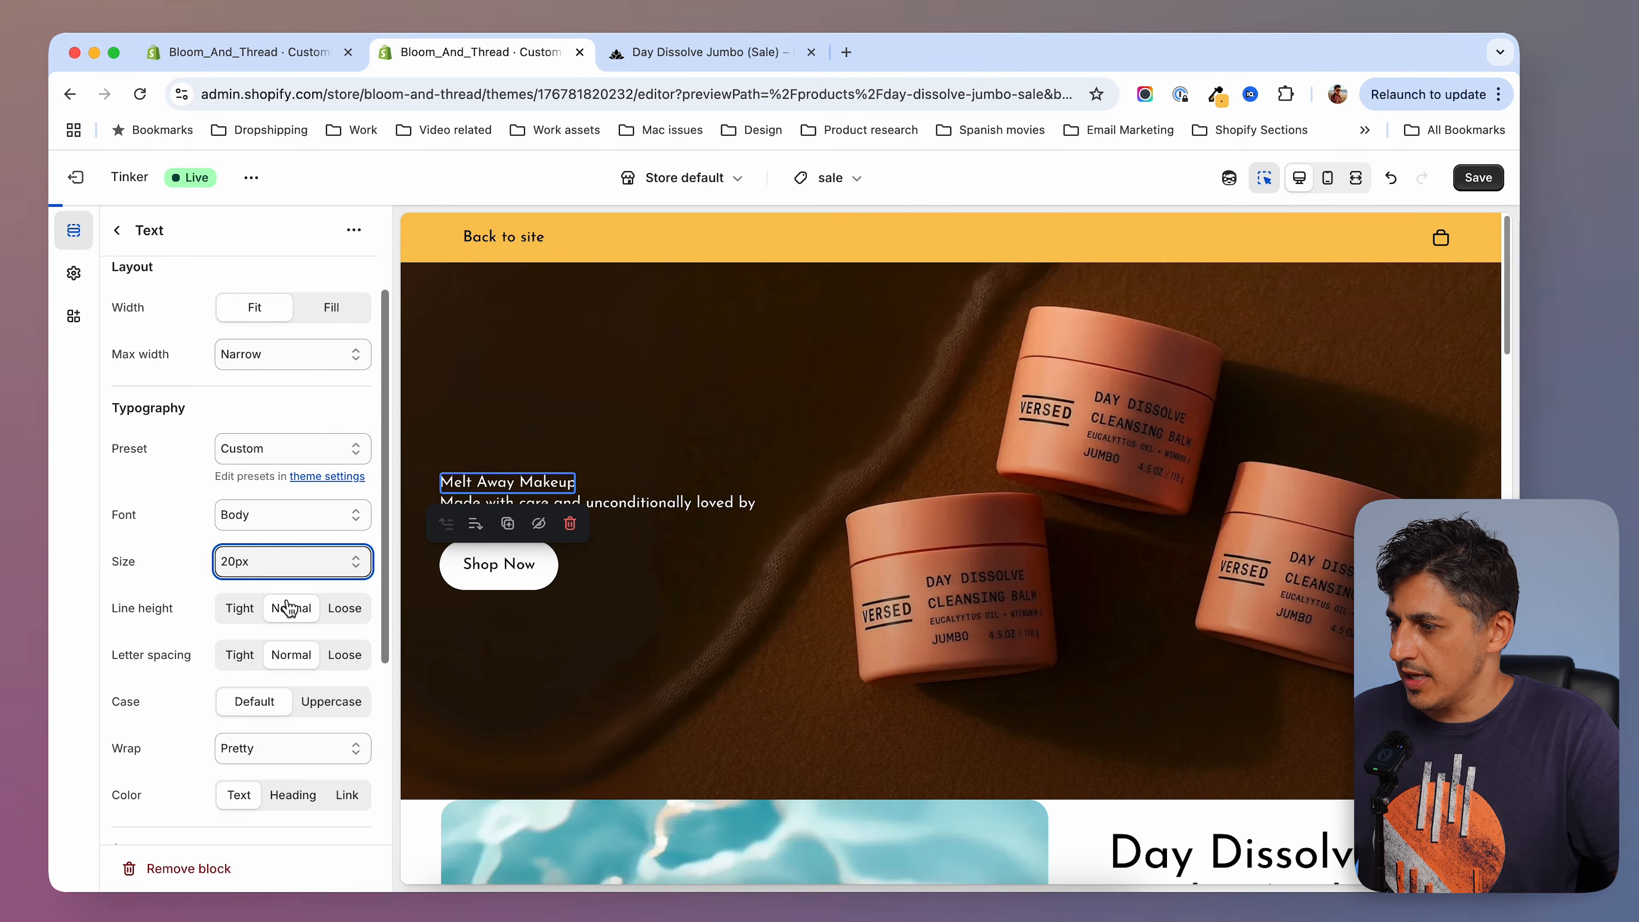
left_click(284, 649)
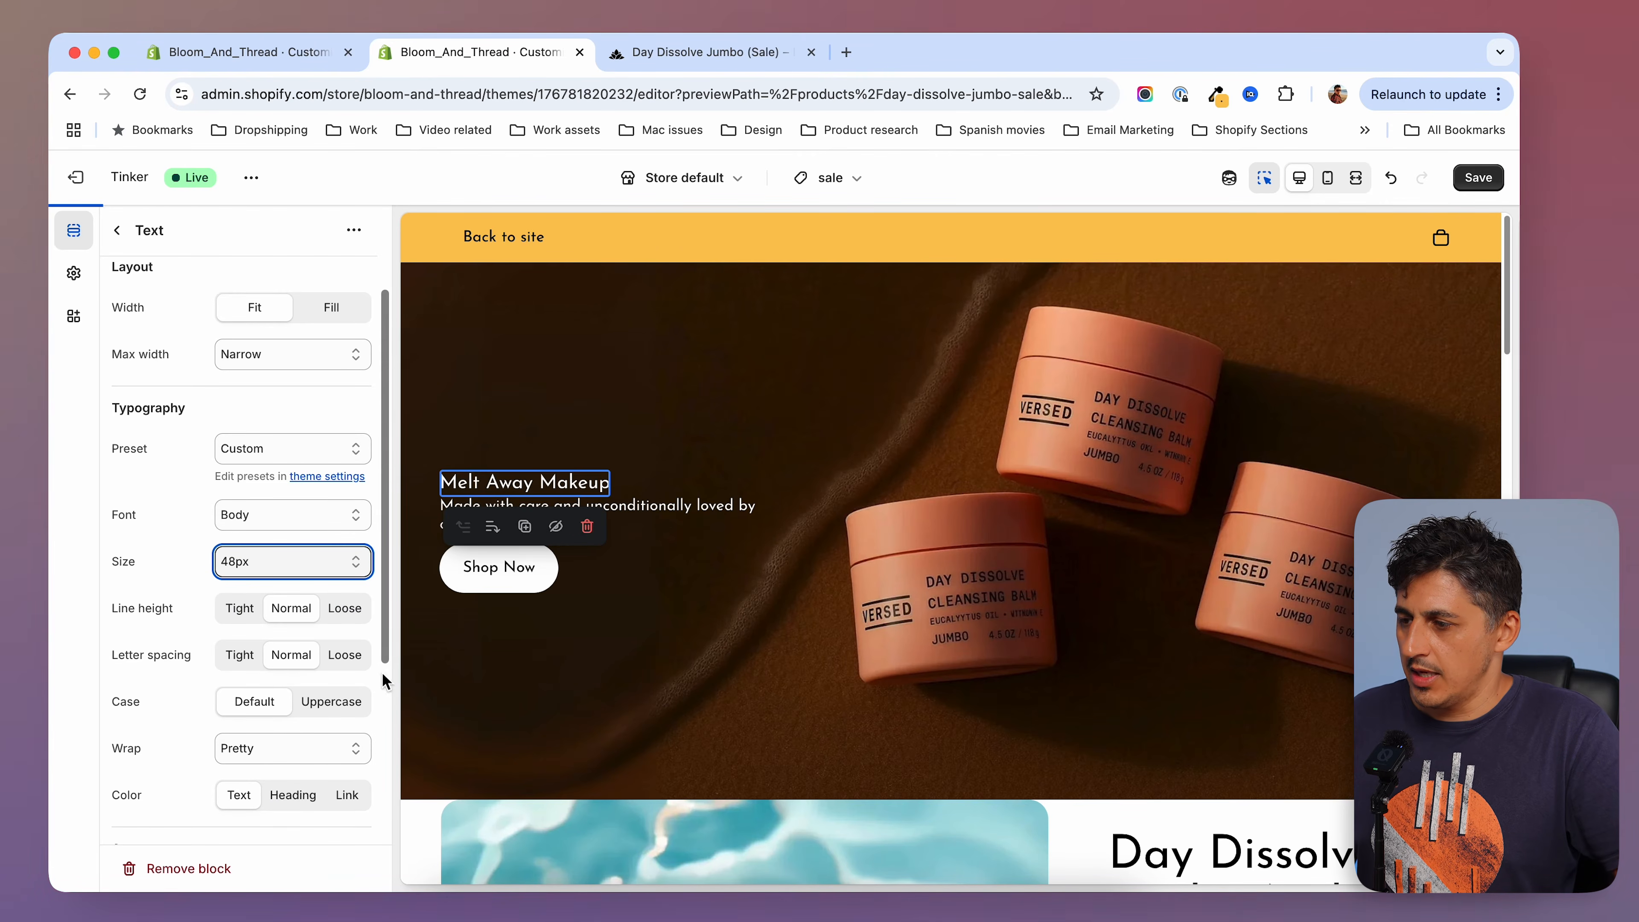
left_click(282, 568)
left_click(288, 544)
left_click(274, 562)
left_click(270, 589)
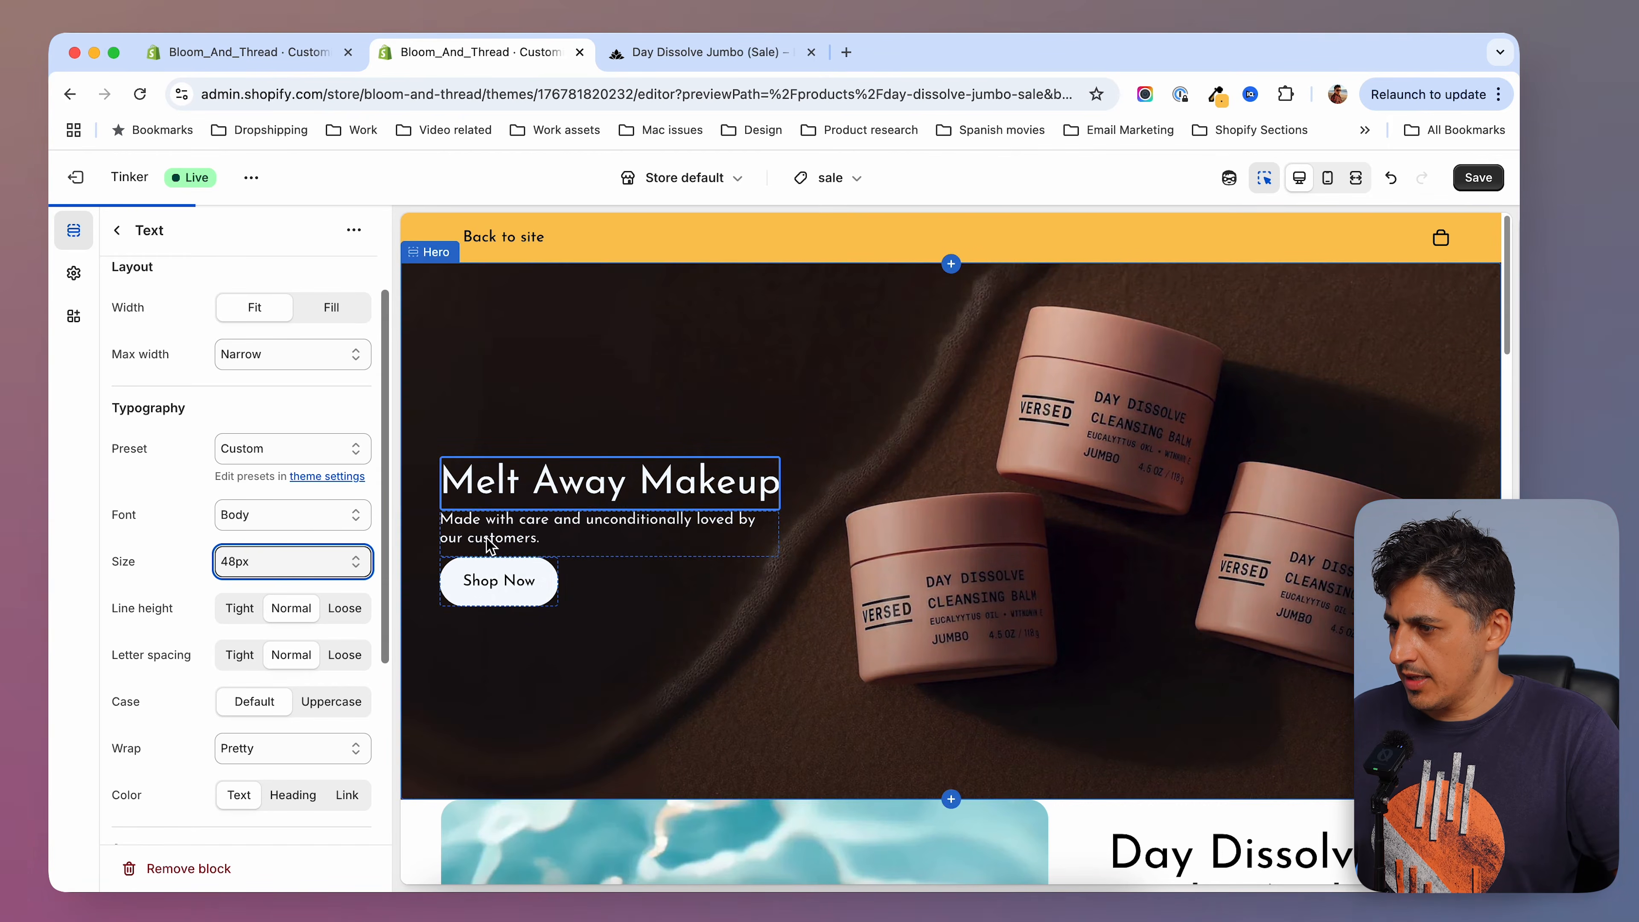
Change the Hero subheading's typography preset to Custom and set its font size to 20px.
left_click(516, 539)
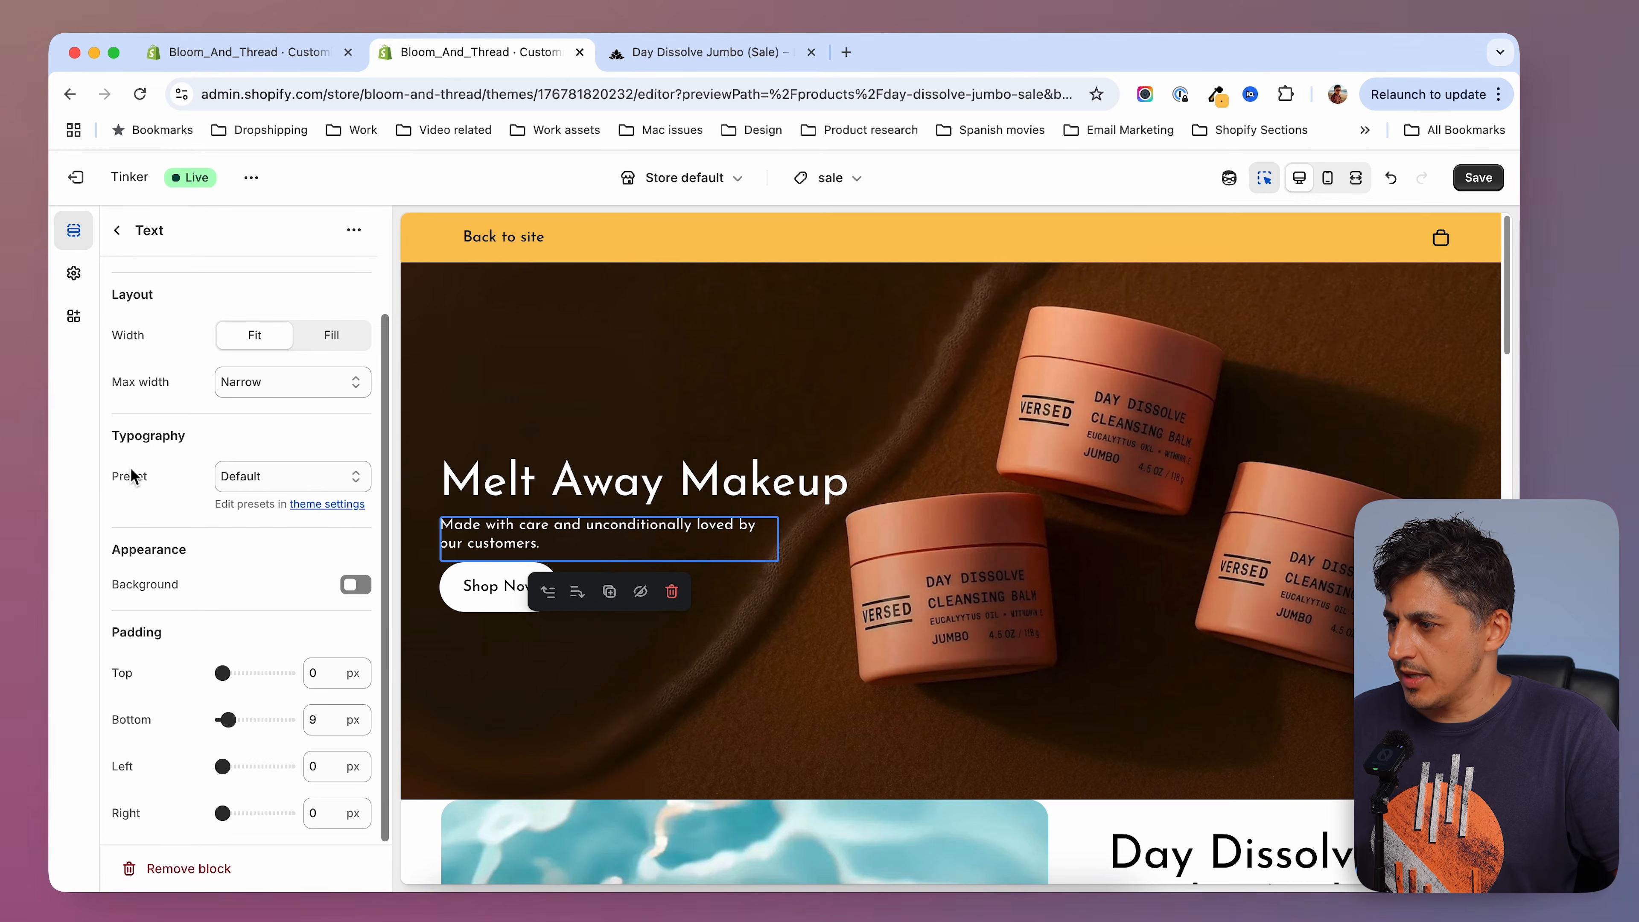
left_click(258, 476)
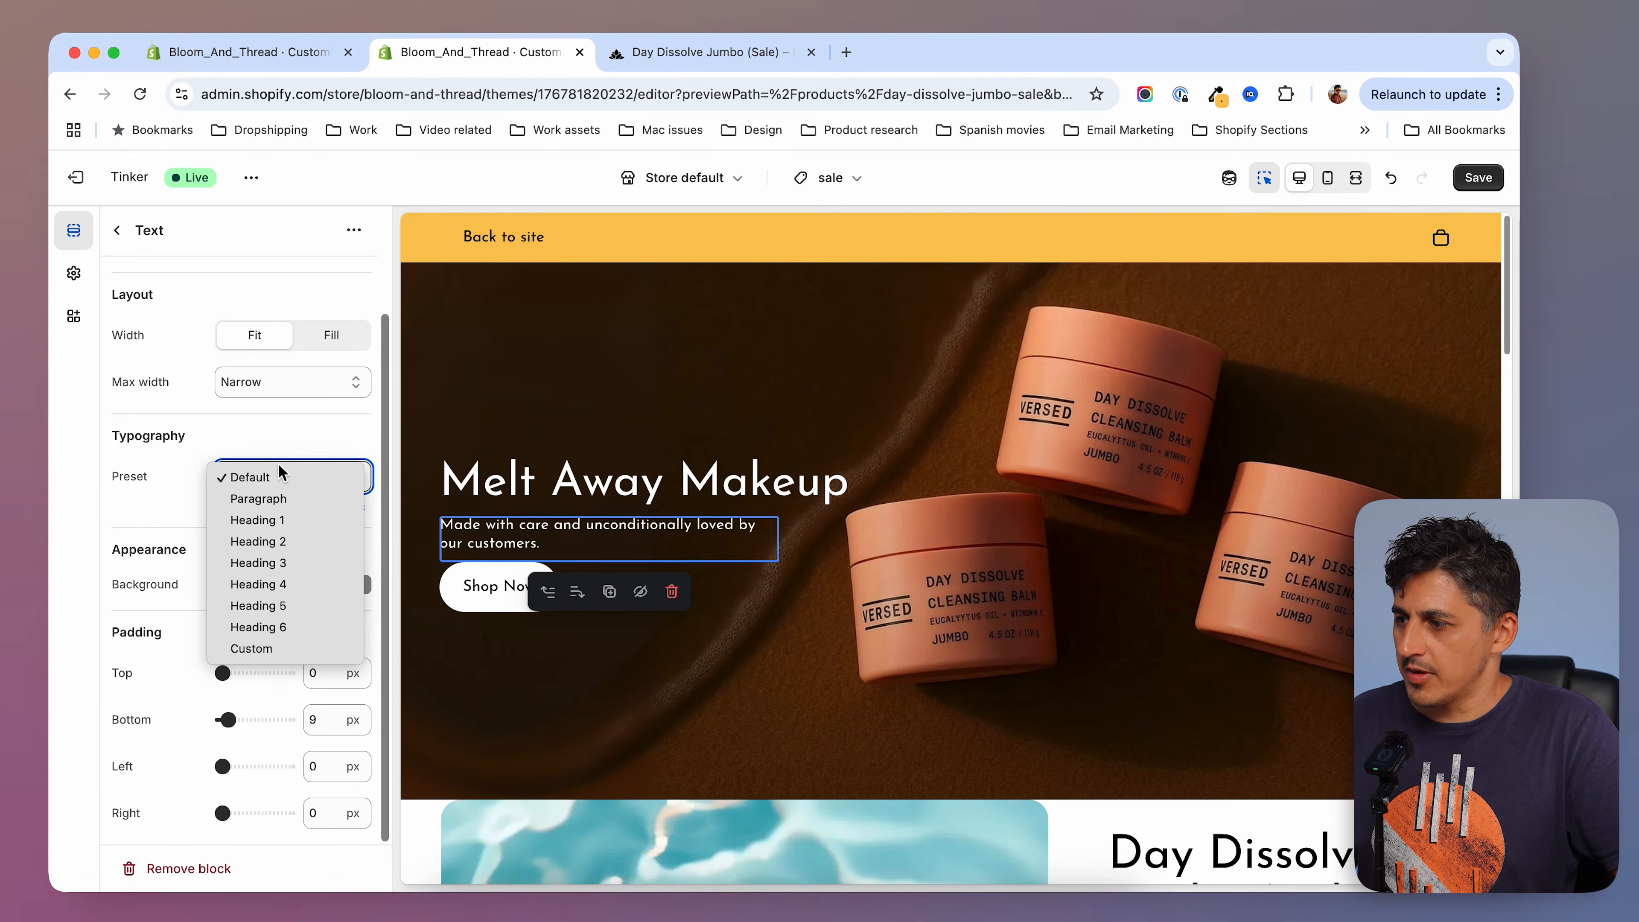
left_click(284, 648)
left_click(244, 584)
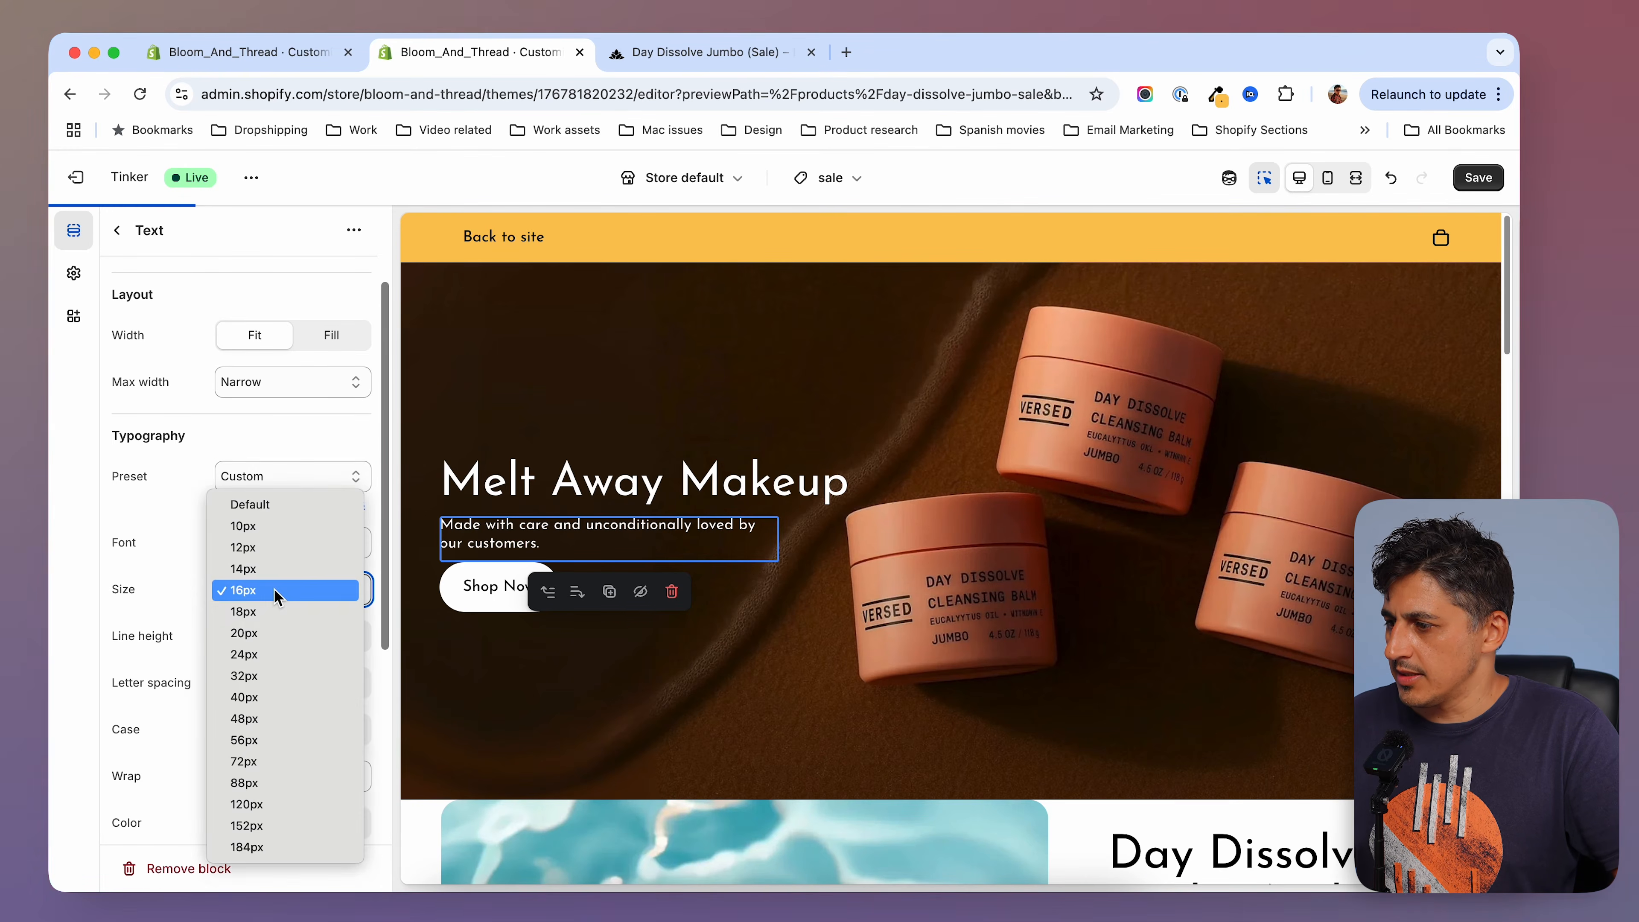
left_click(273, 631)
left_click(261, 593)
left_click(260, 589)
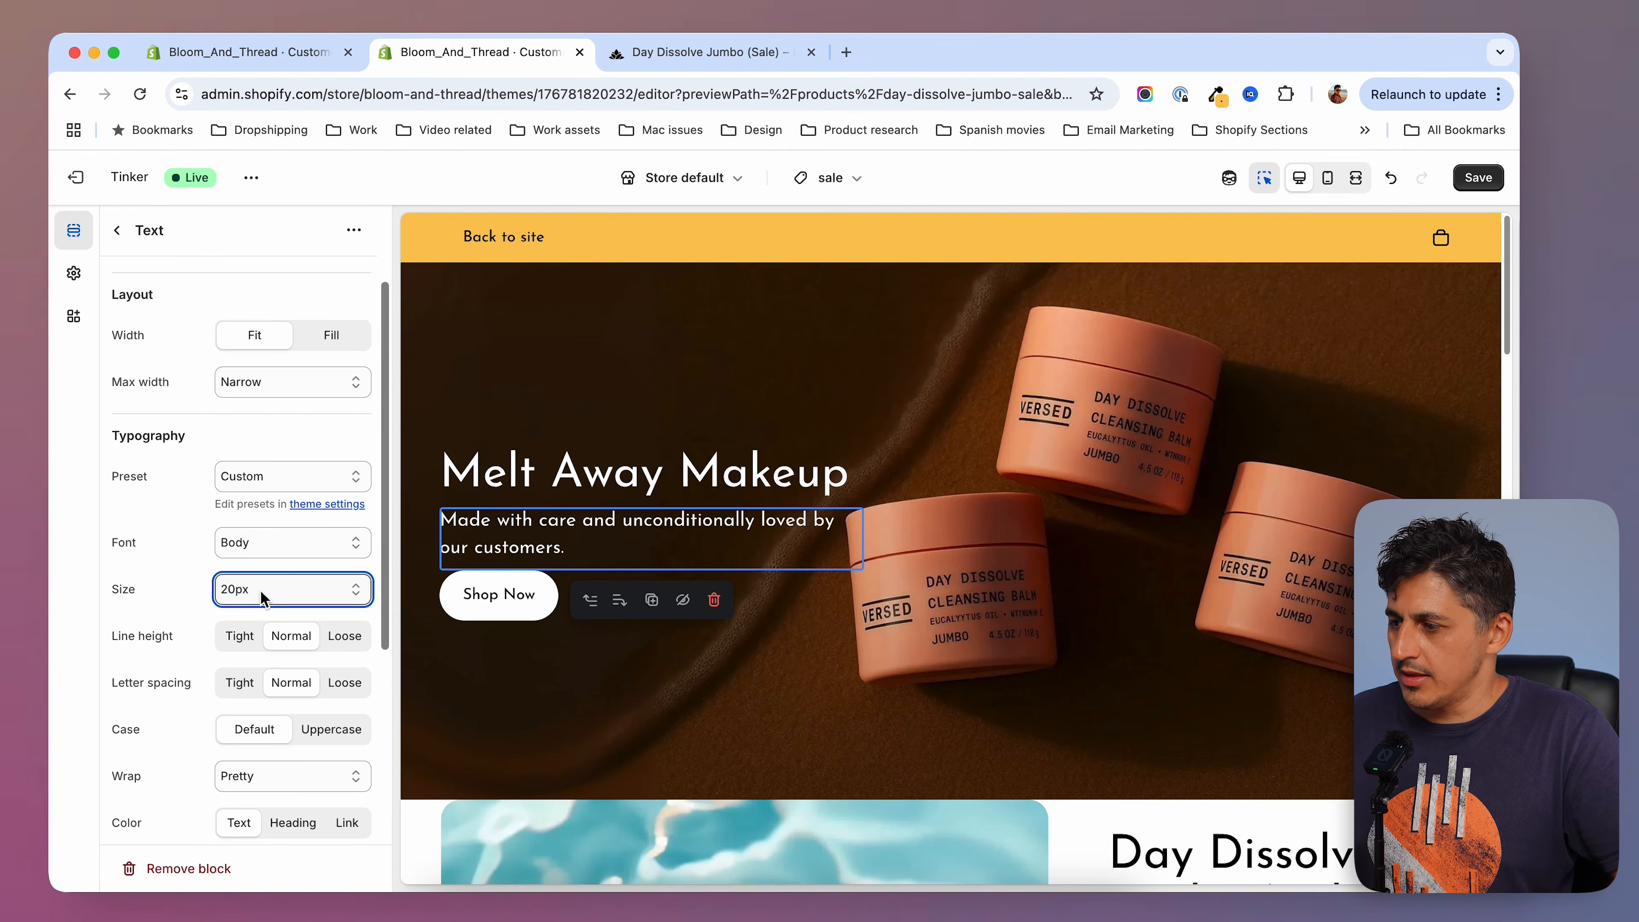
Link the Hero's "Shop Now" button to #buy and save the template.
left_click(540, 612)
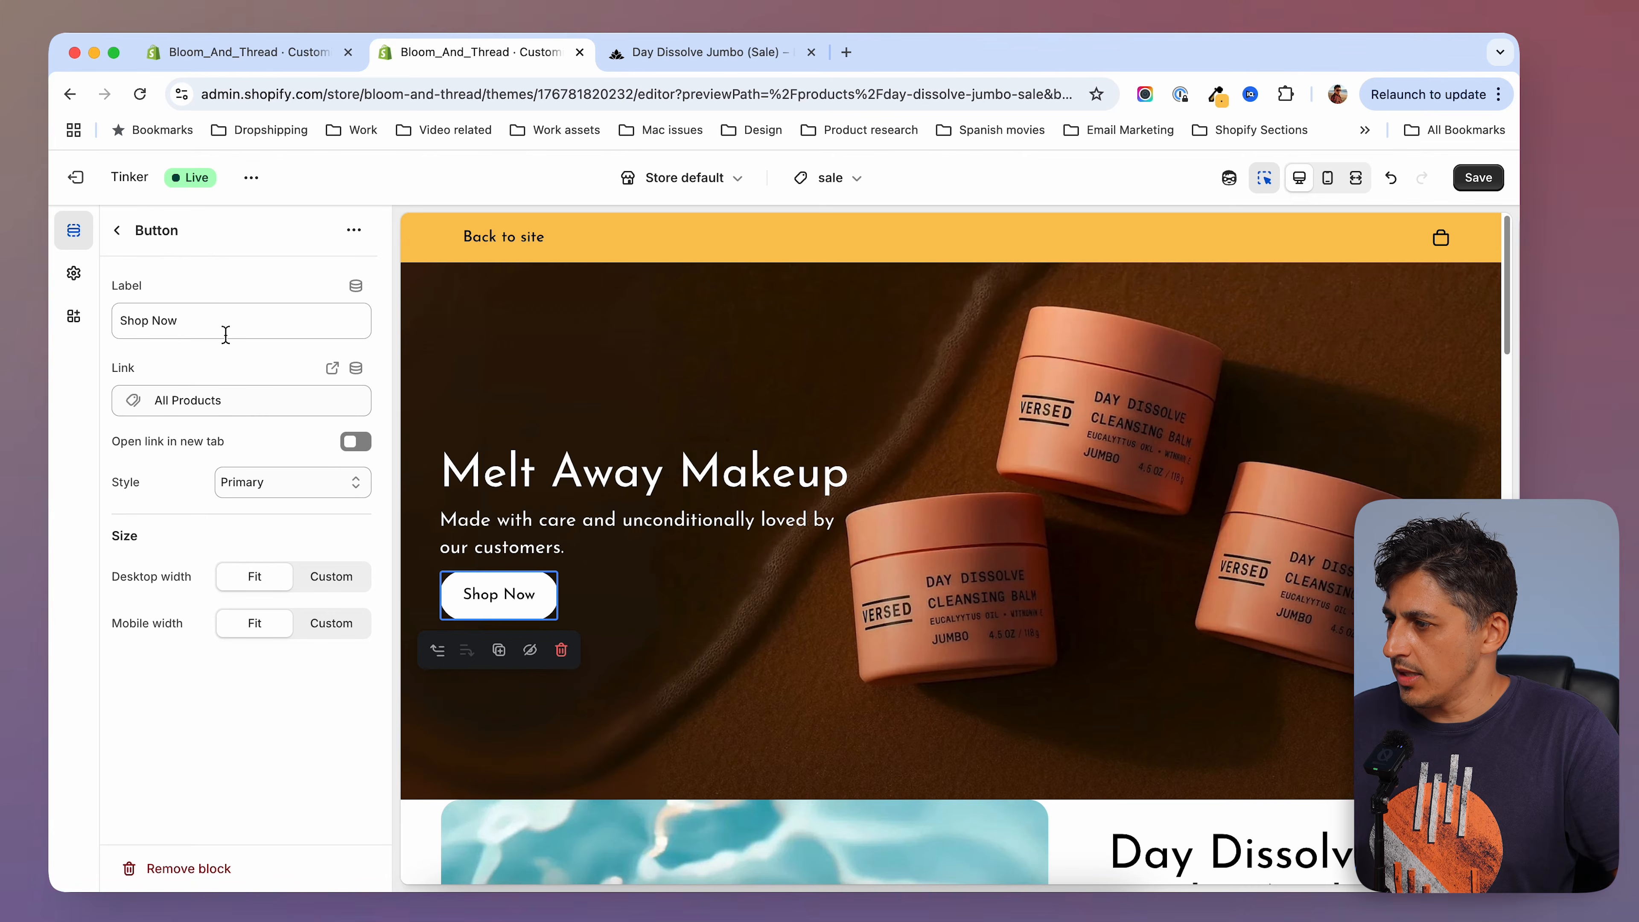
left_click(270, 404)
key("Escape")
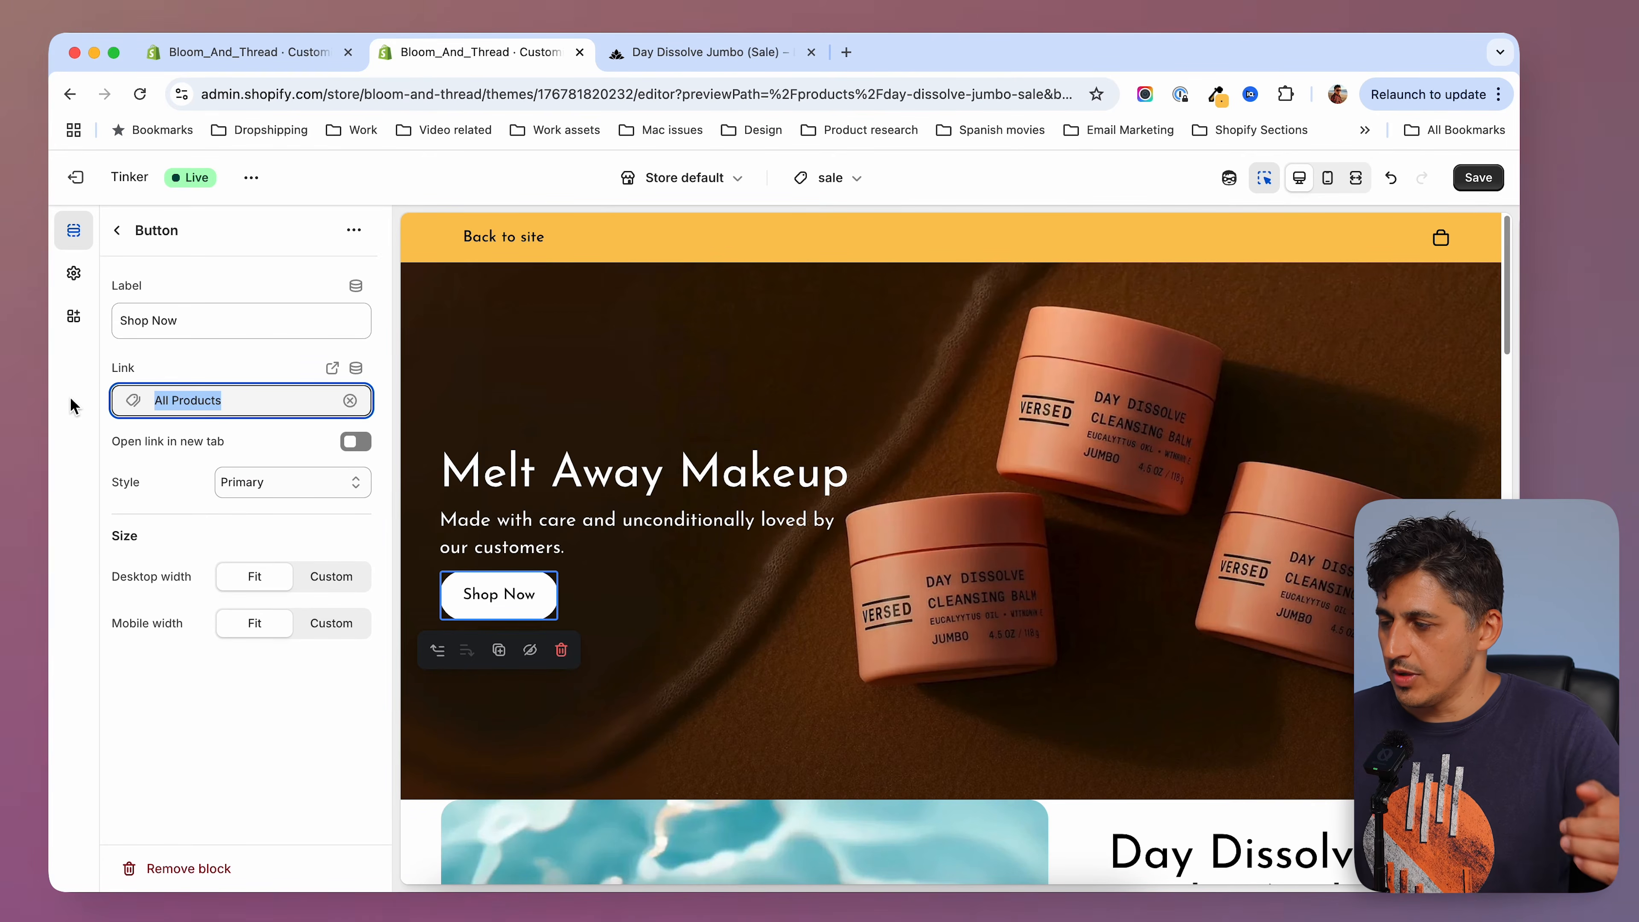
type("#buy")
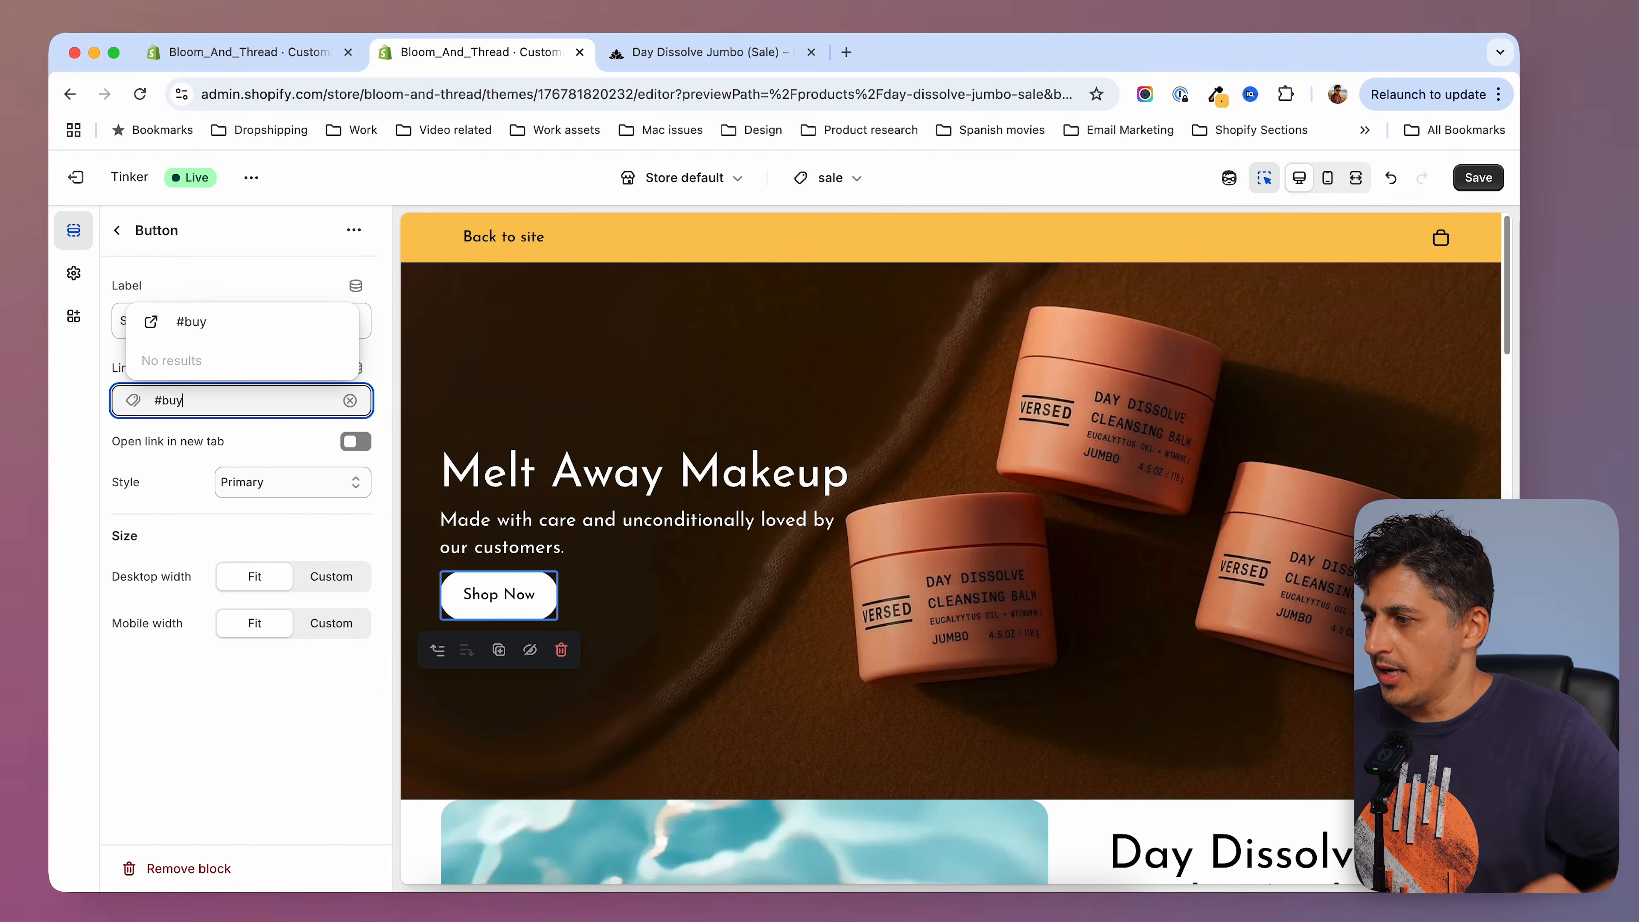
key("Return")
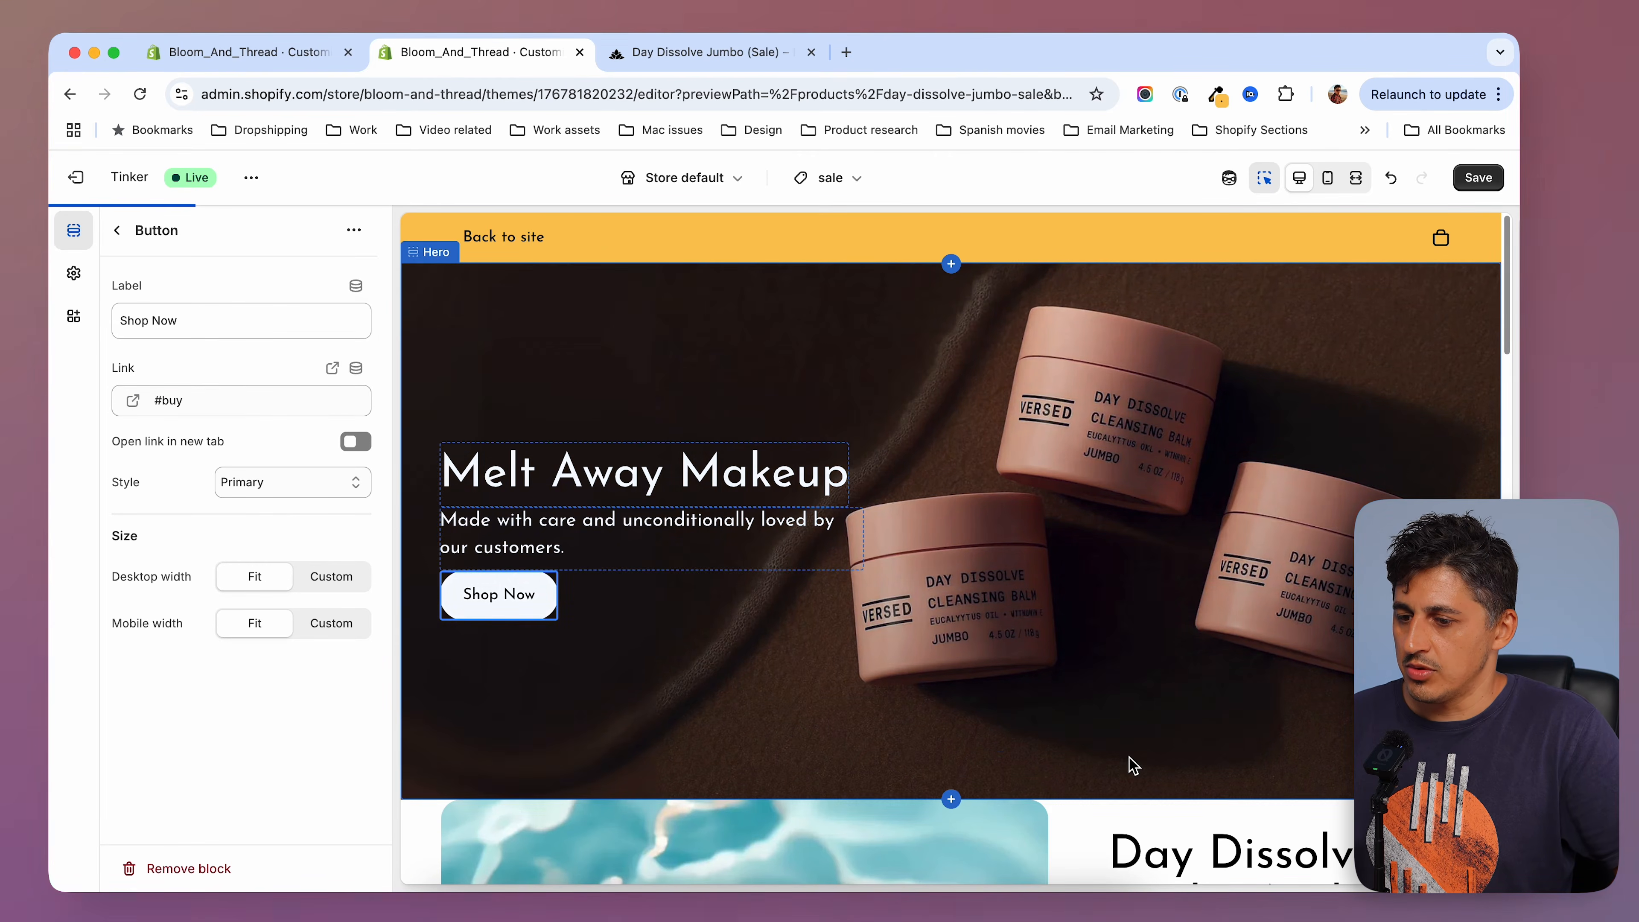
left_click(1477, 177)
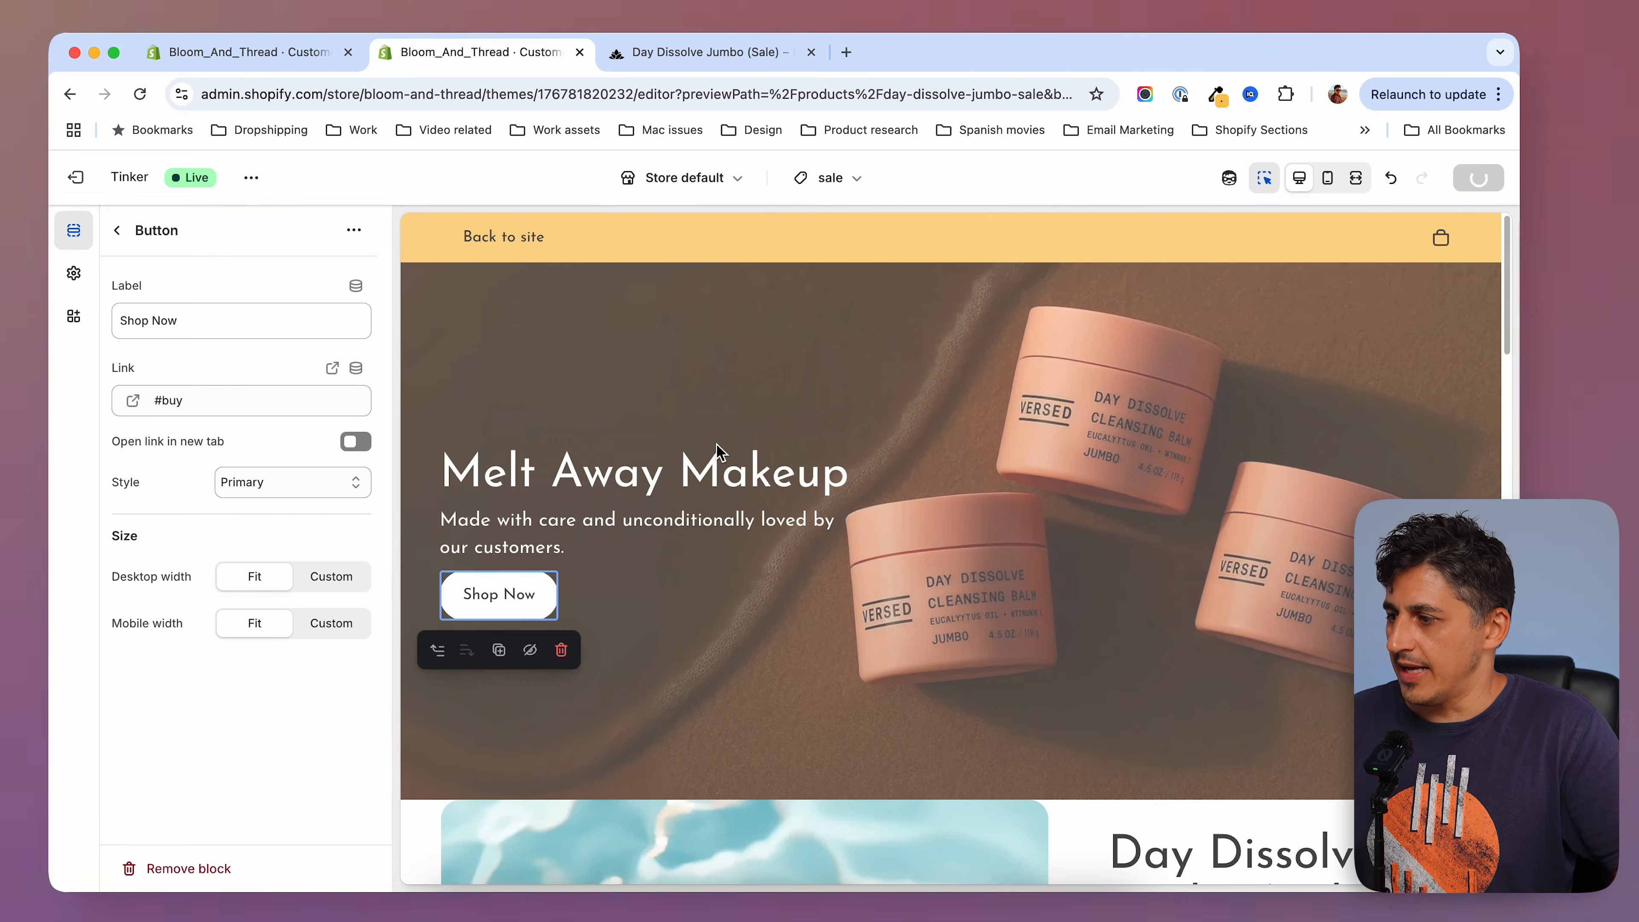
Set the Product information section's top padding to 9 px and save the template.
scroll(898, 491, "down", 3)
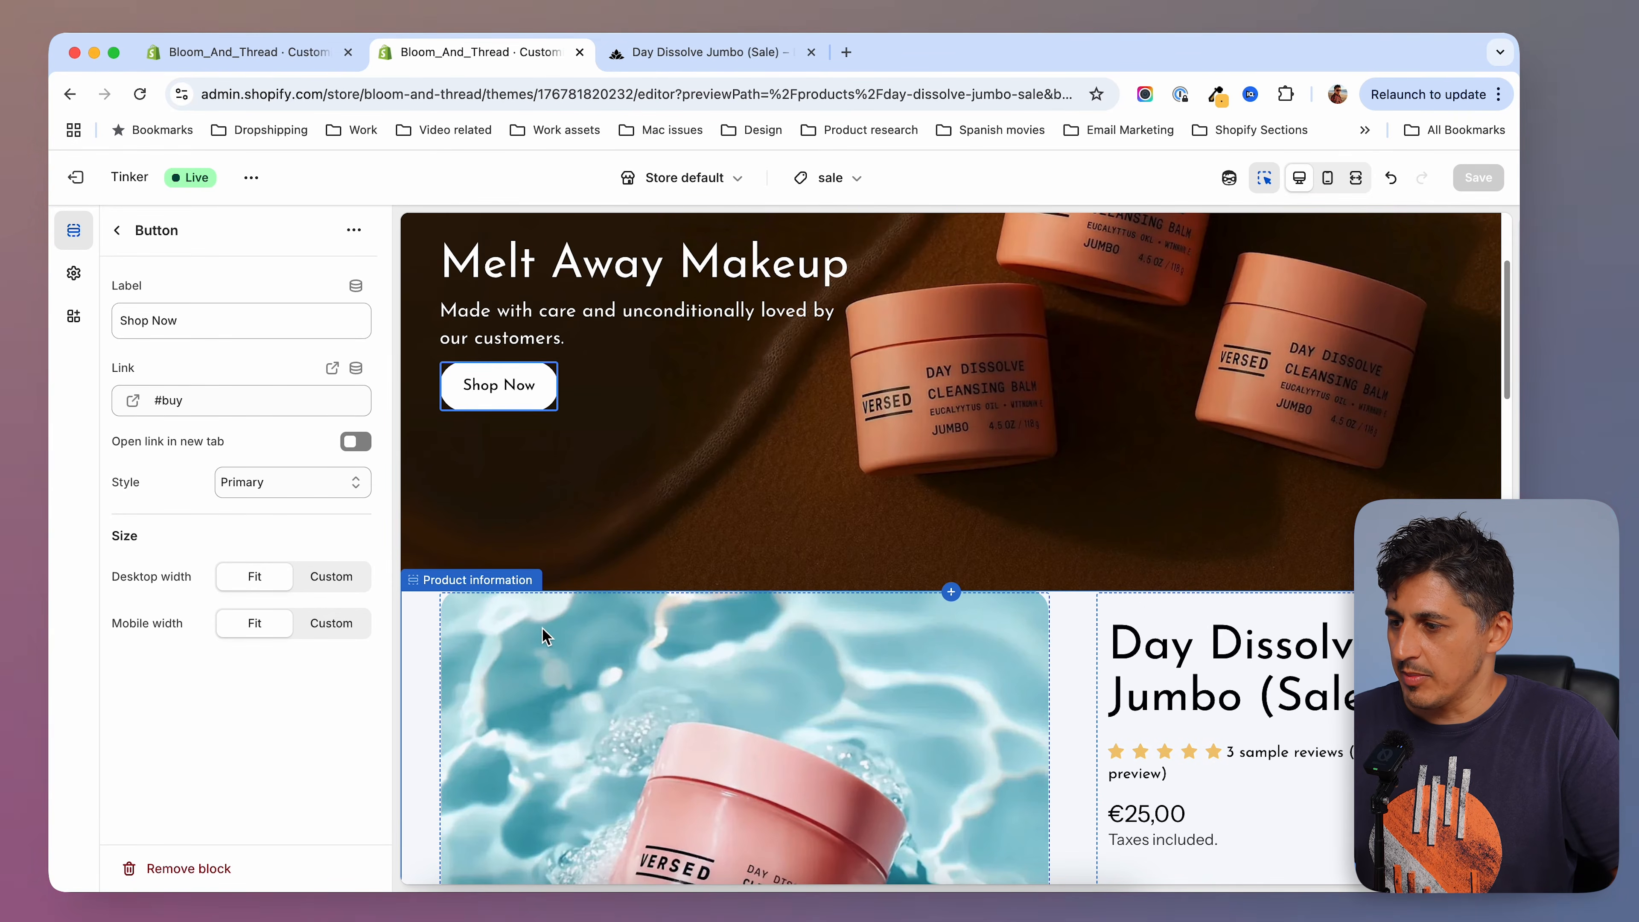
left_click(422, 617)
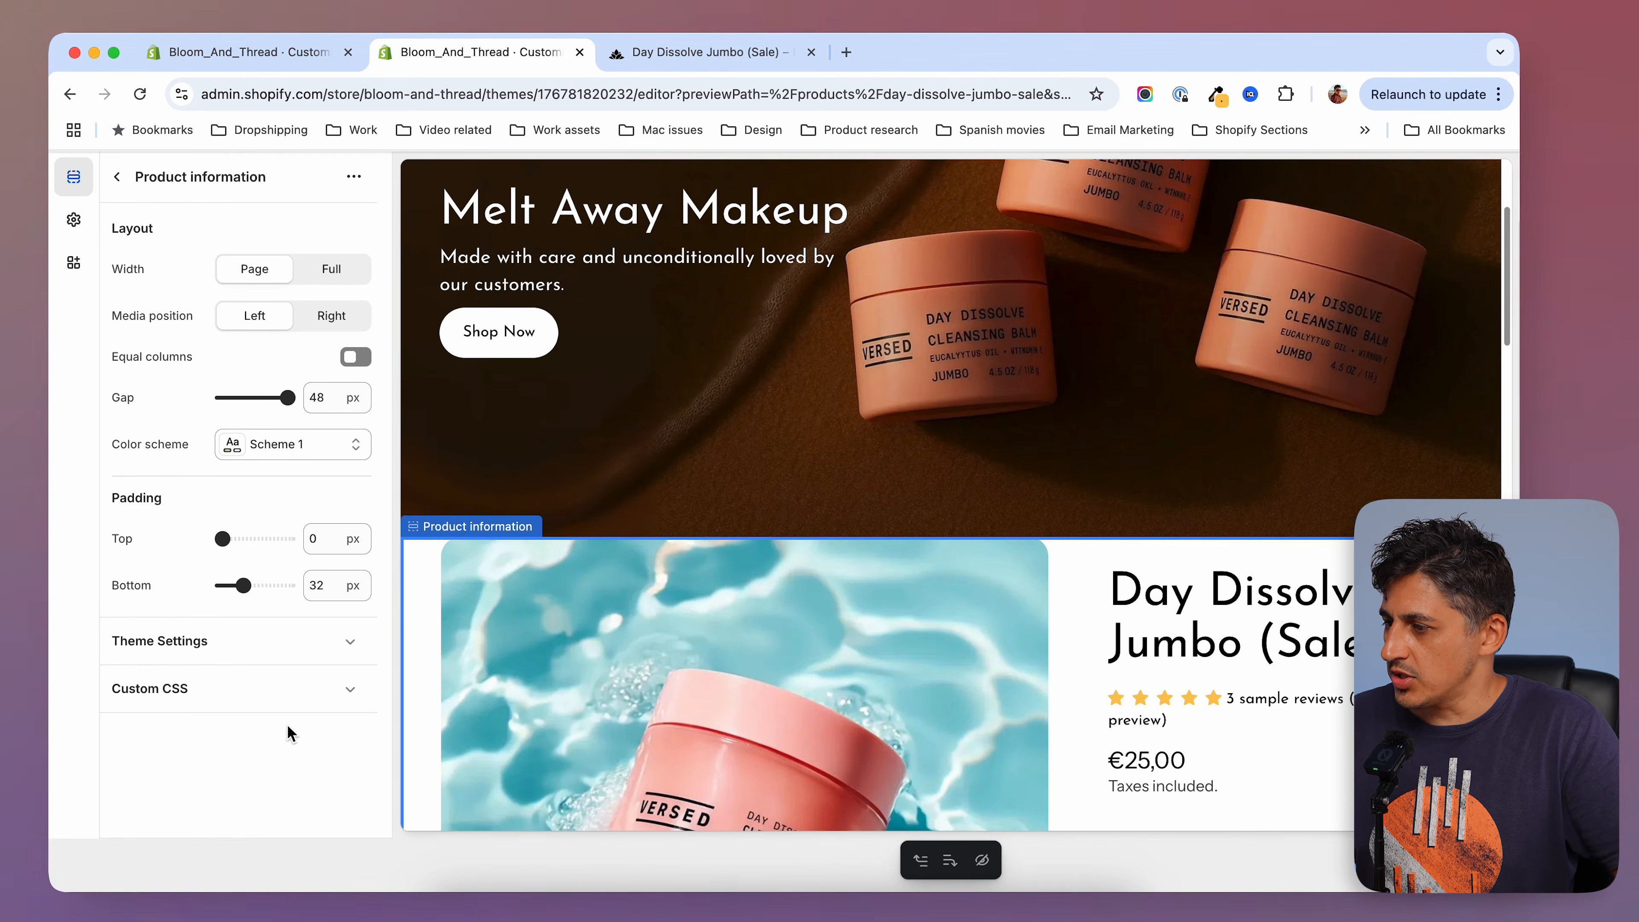
left_click_drag(222, 538, 228, 539)
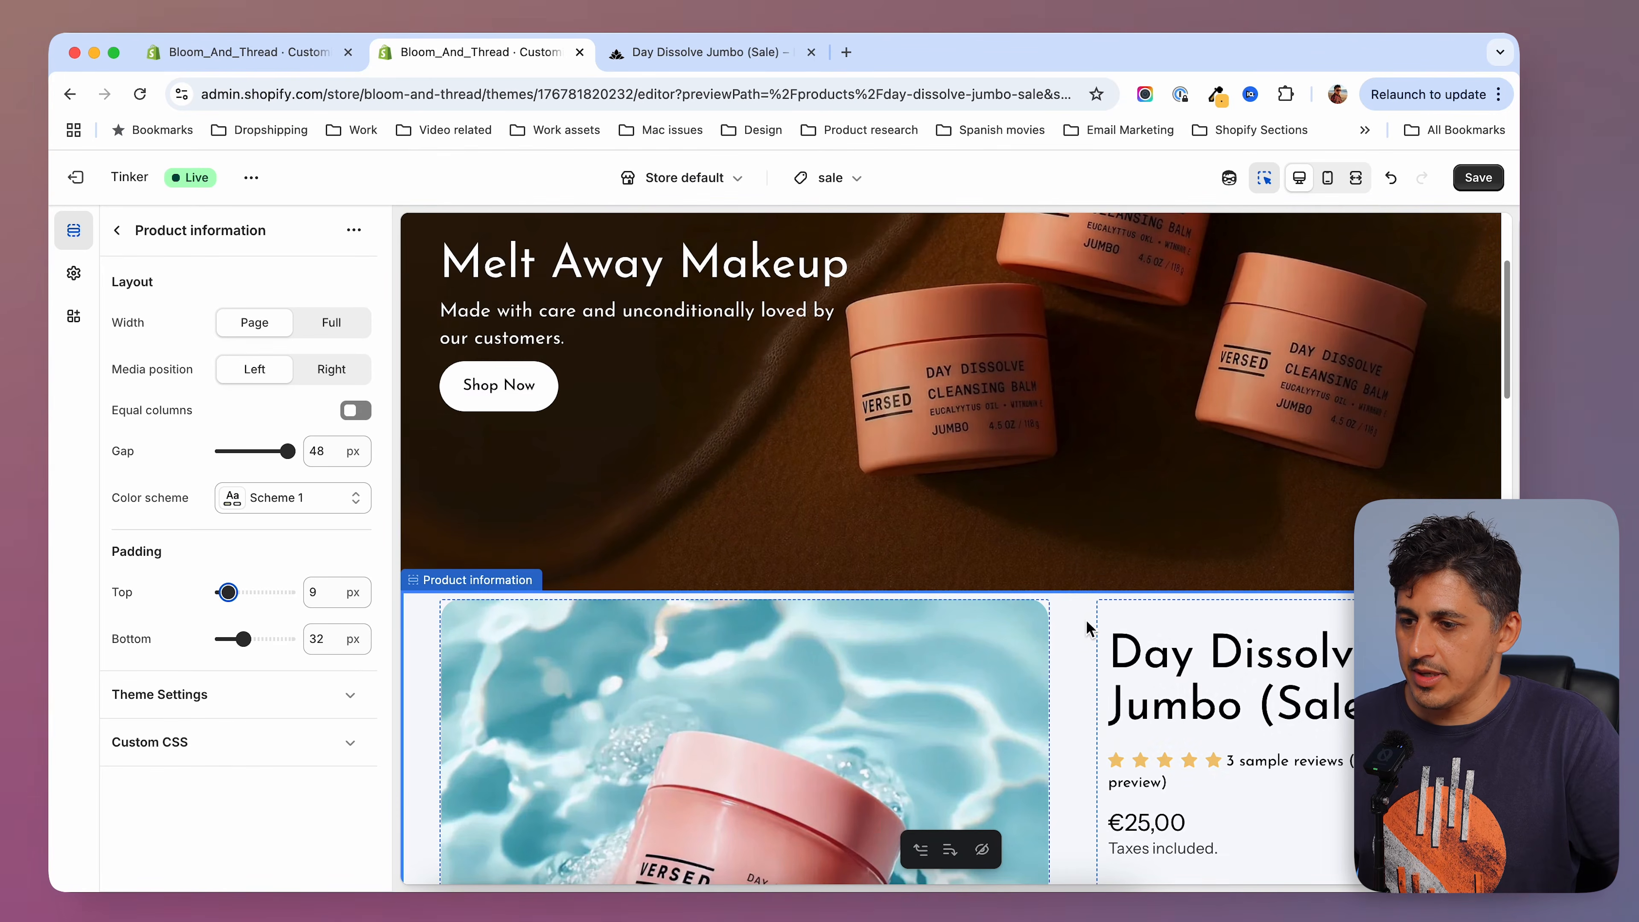
left_click(1477, 177)
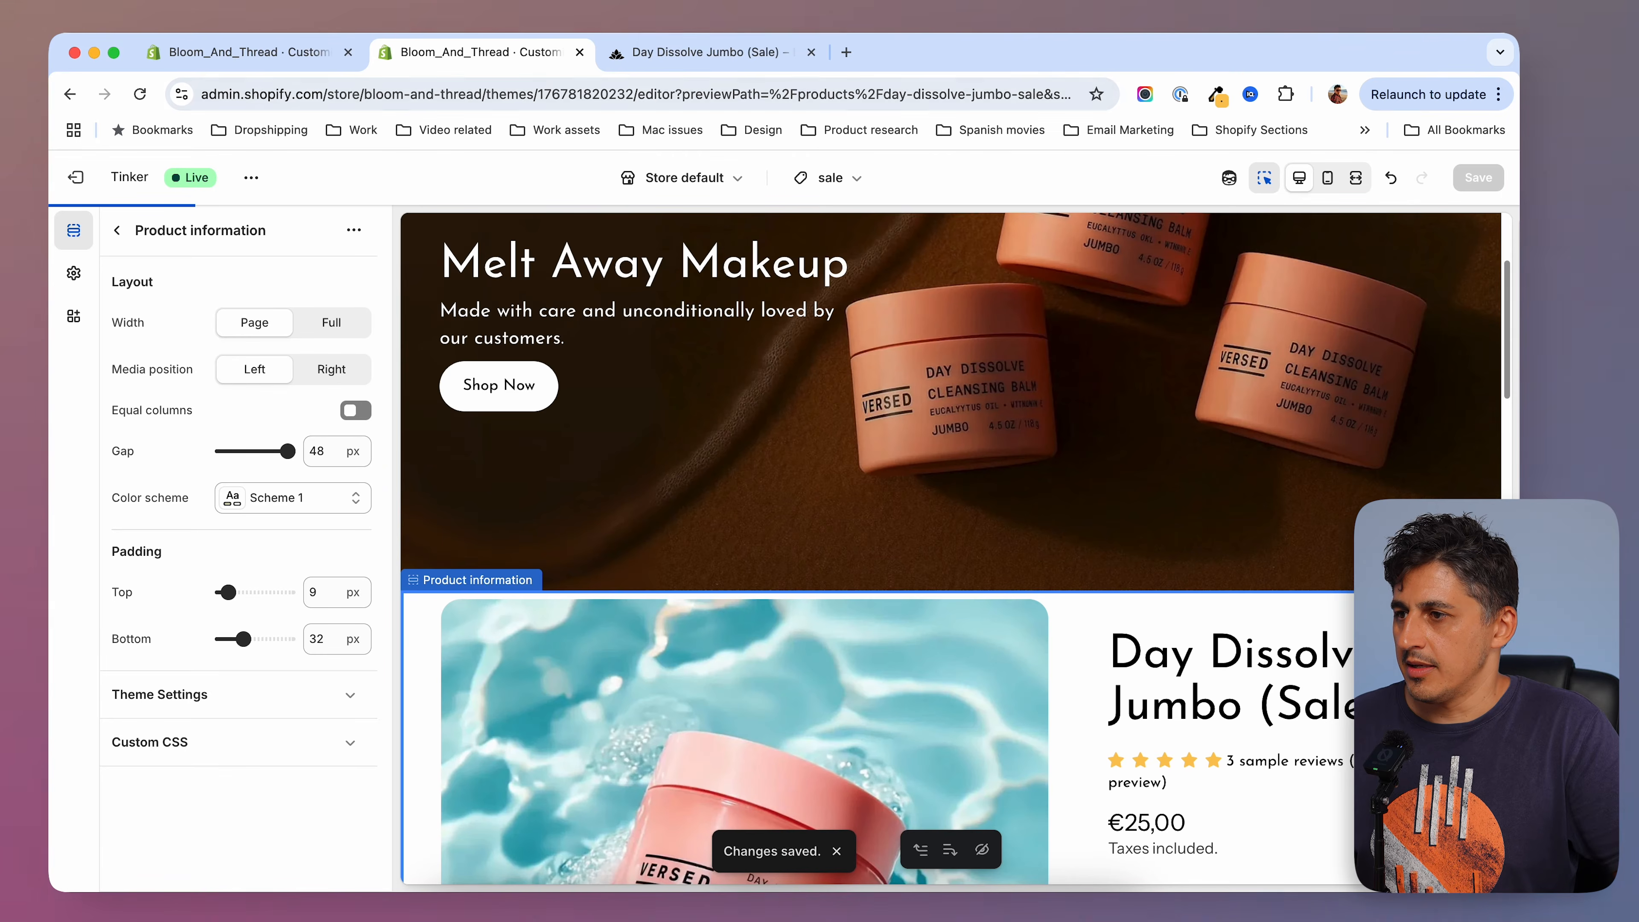
Reload the live sale product page, review the Hero and product section, and return to the theme editor.
left_click(674, 53)
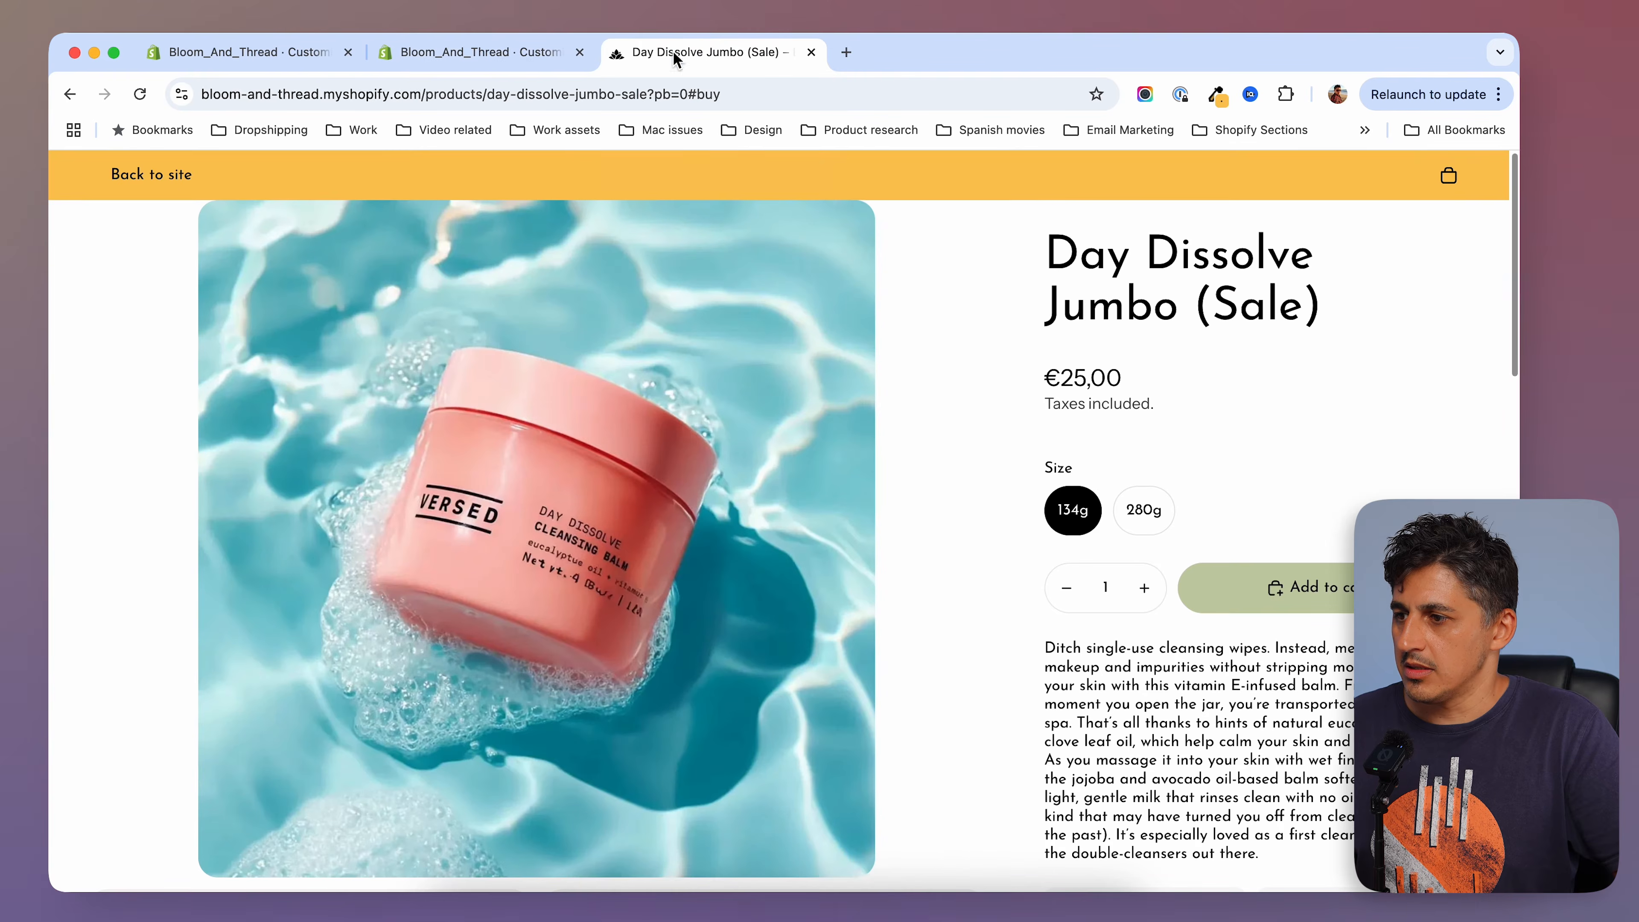
left_click(140, 94)
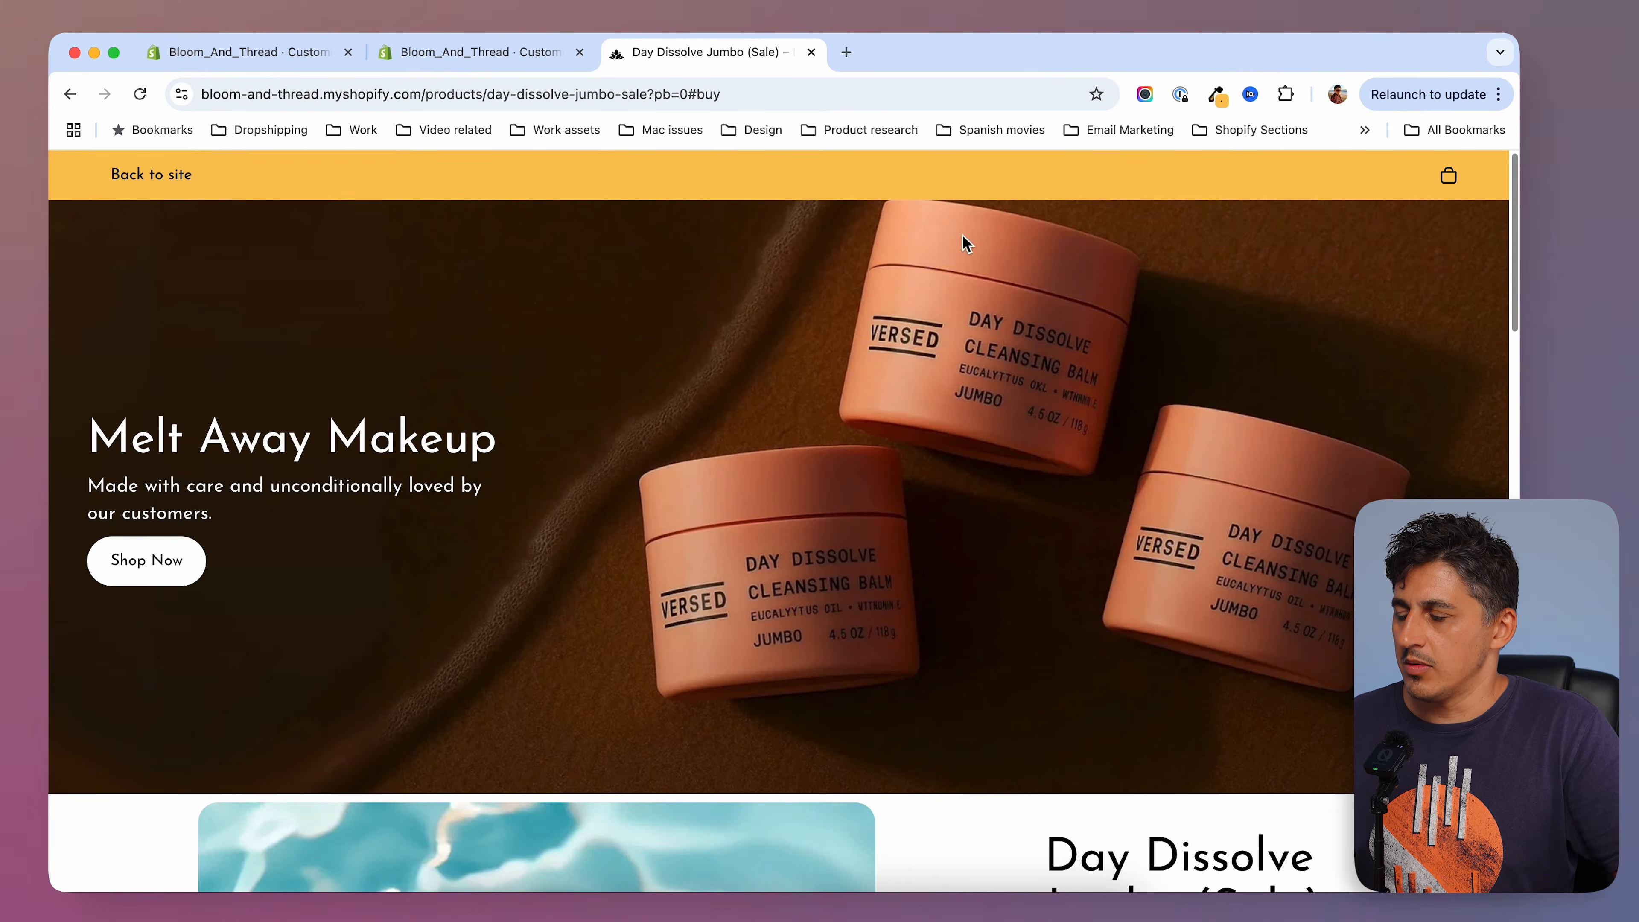
scroll(742, 438, "down", 10)
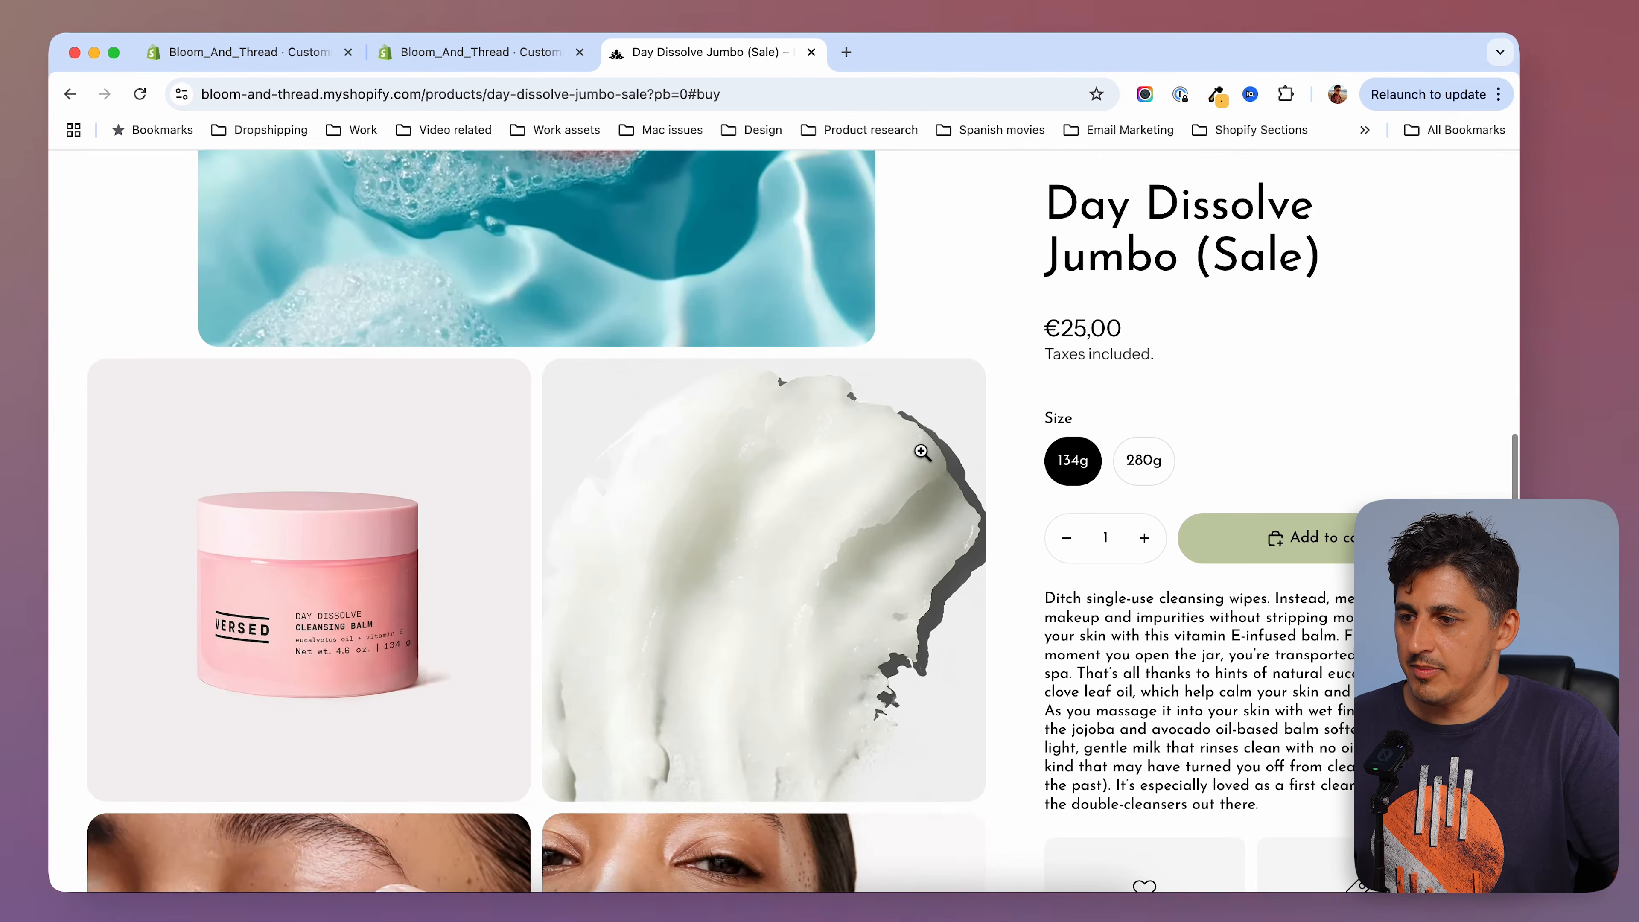
scroll(921, 452, "up", 10)
right_click(619, 367)
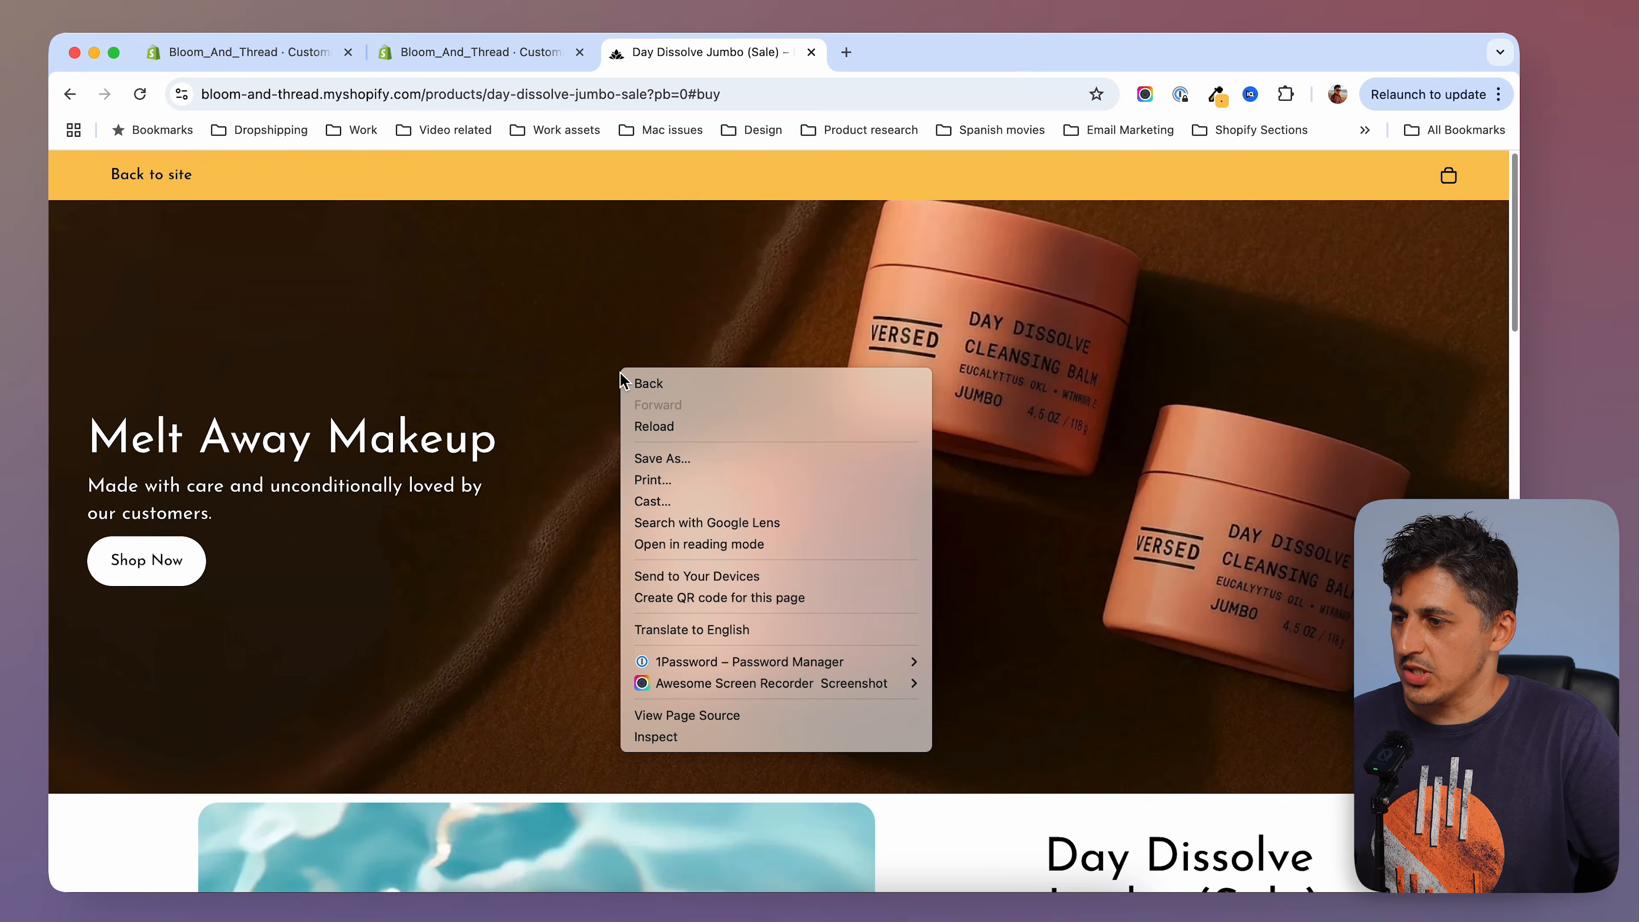
left_click(674, 53)
left_click(512, 51)
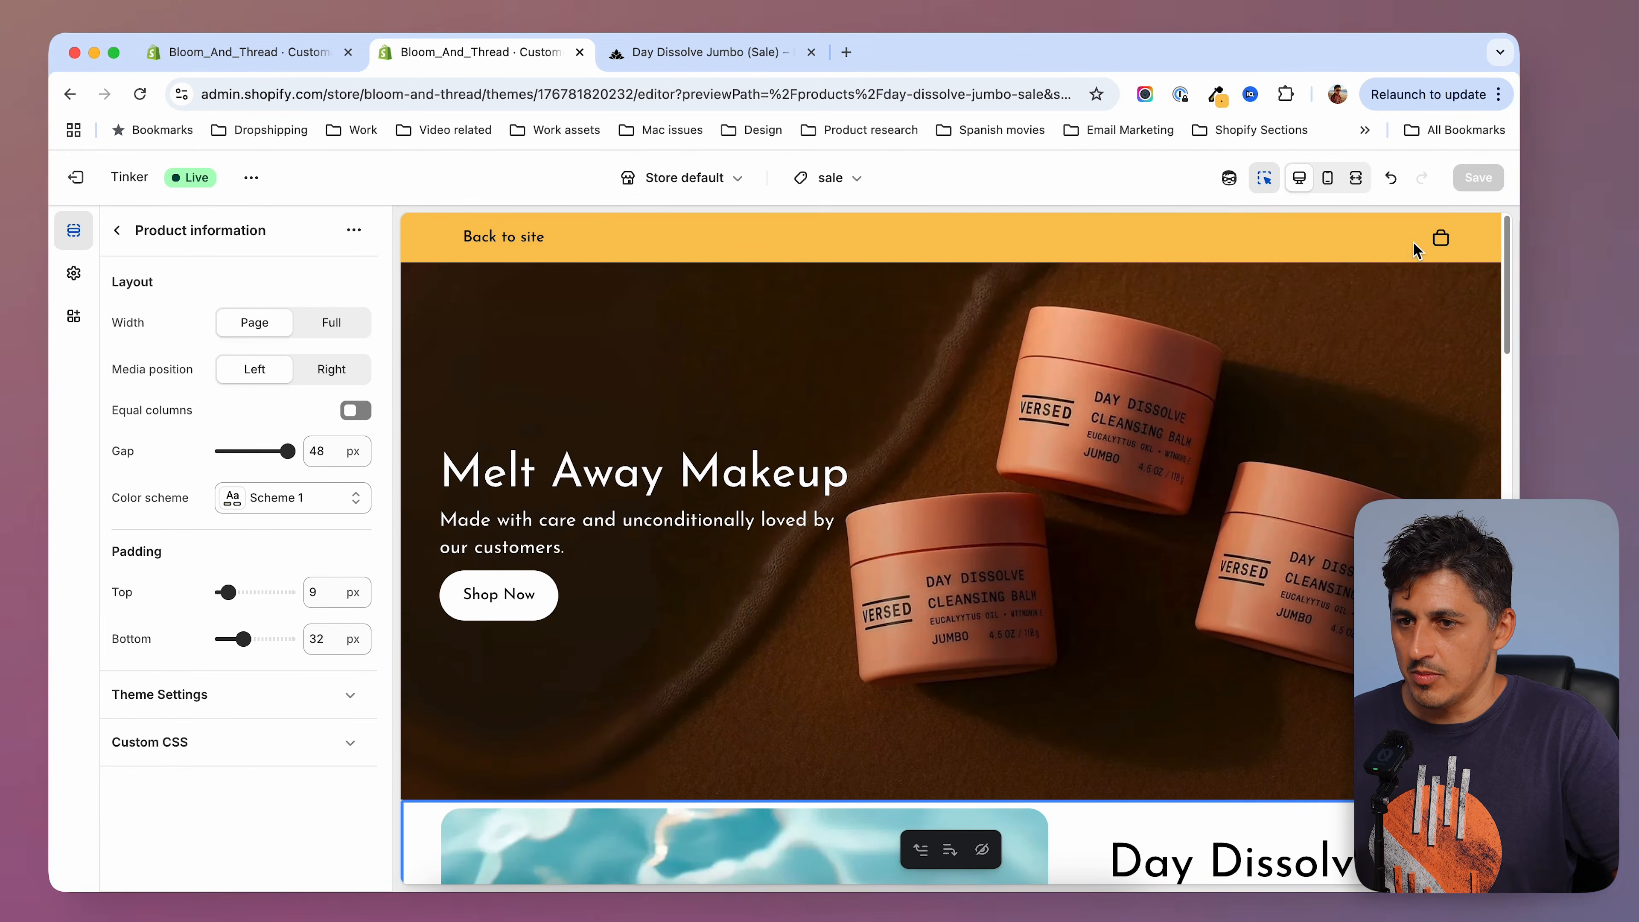
Switch to the mobile preview and turn off vertical stacking on mobile for the Top Navigation section.
left_click(1327, 178)
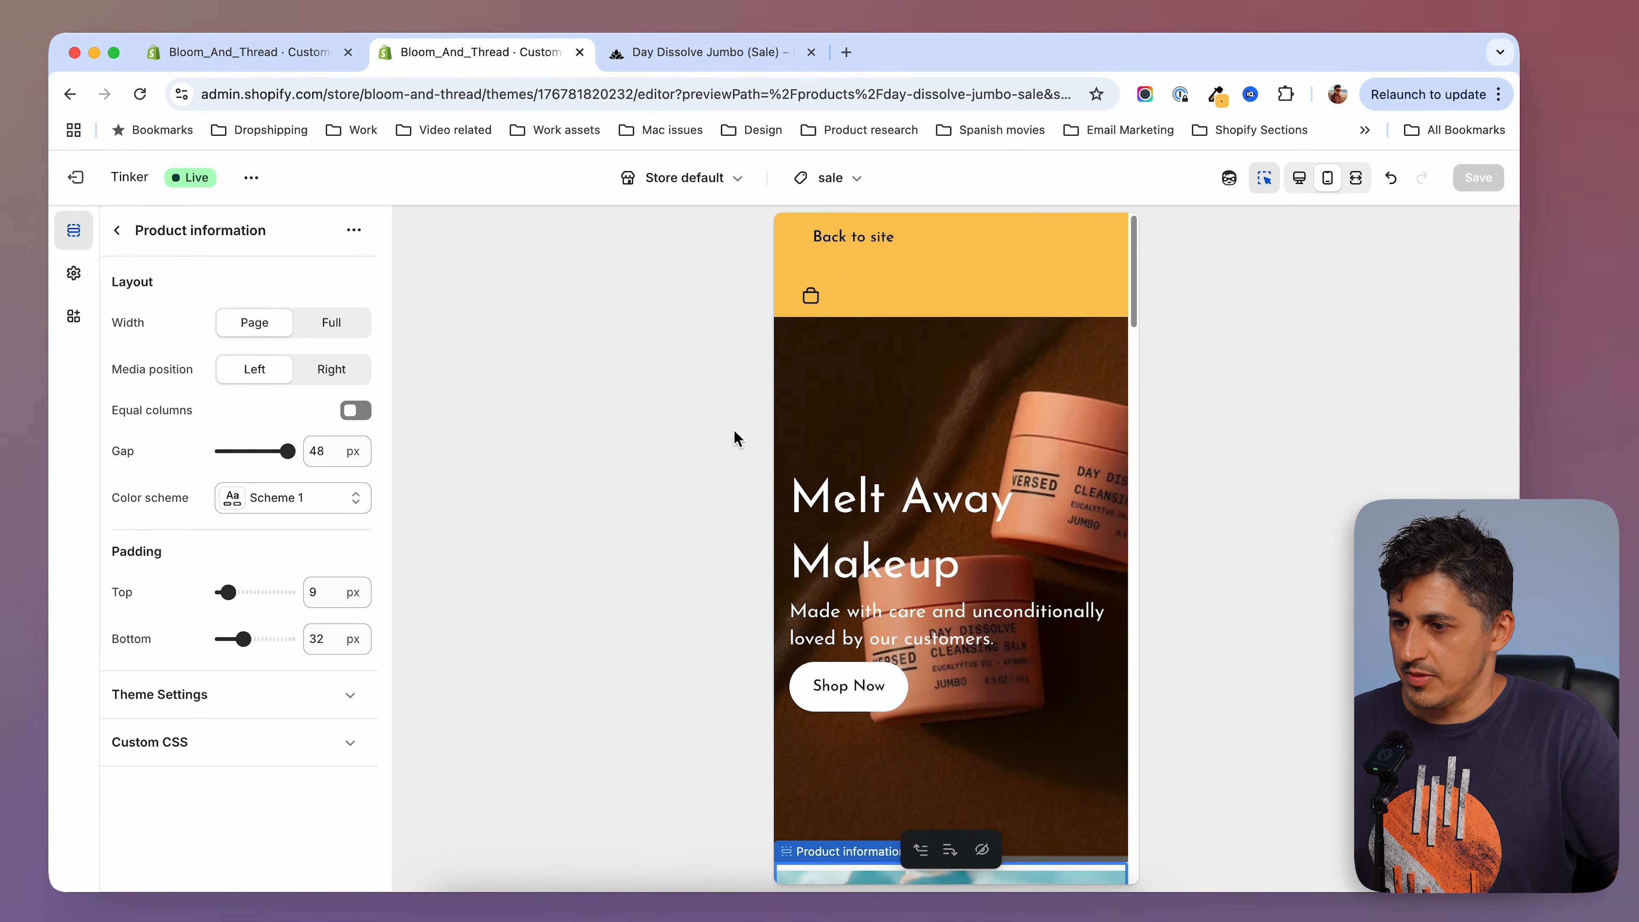
scroll(948, 458, "down", 4)
scroll(948, 459, "up", 3)
scroll(947, 458, "up", 1)
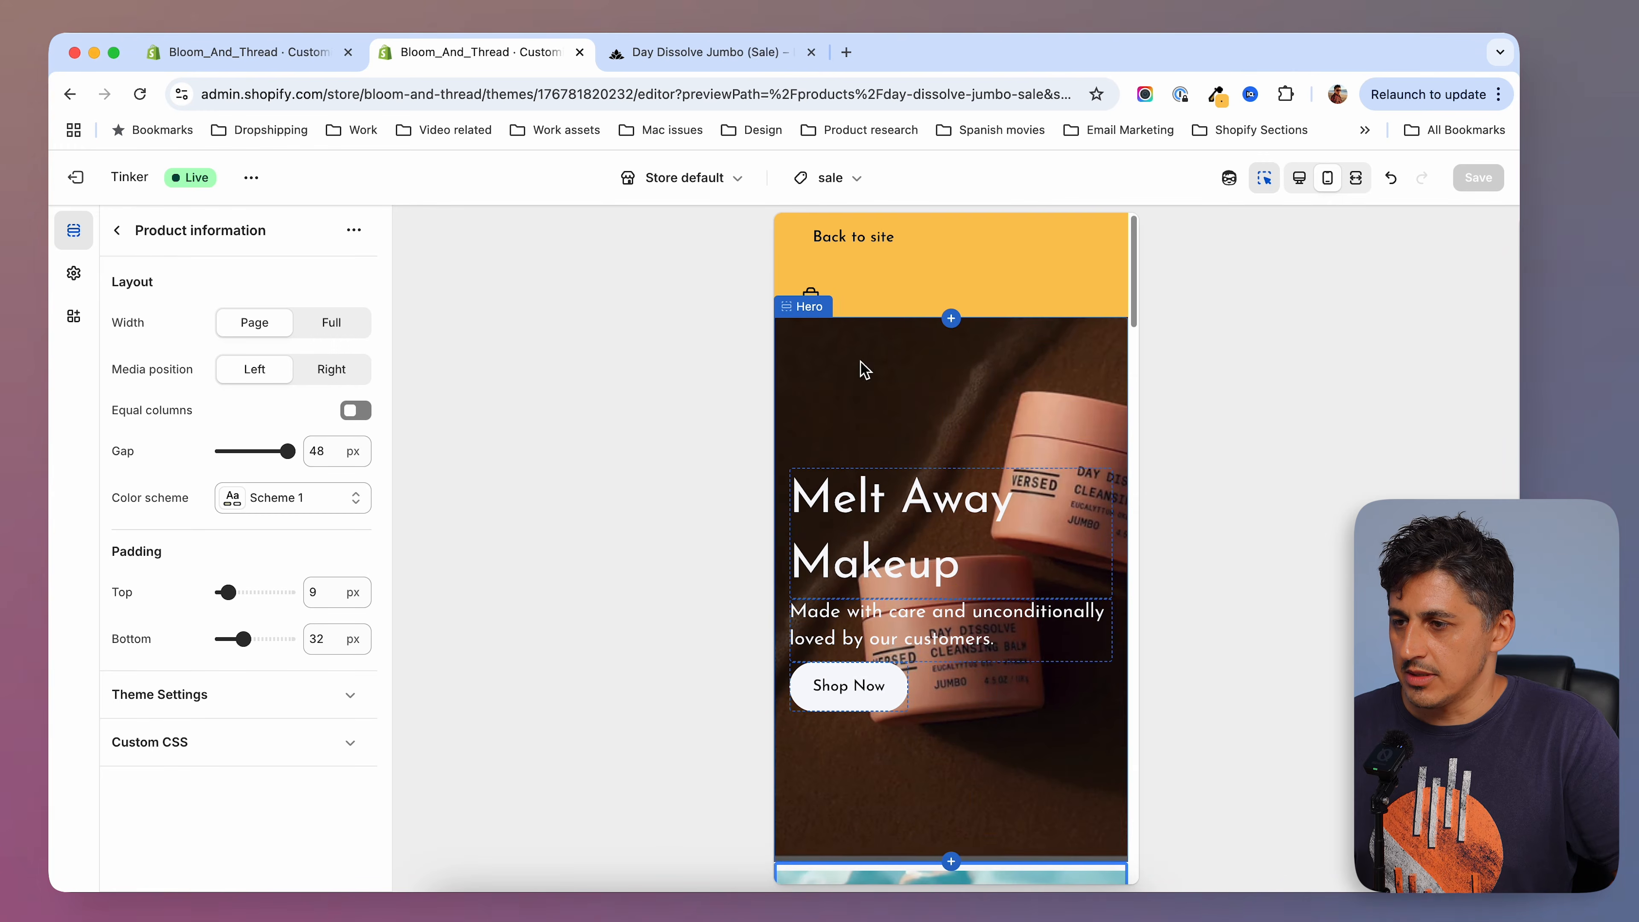
left_click(1030, 240)
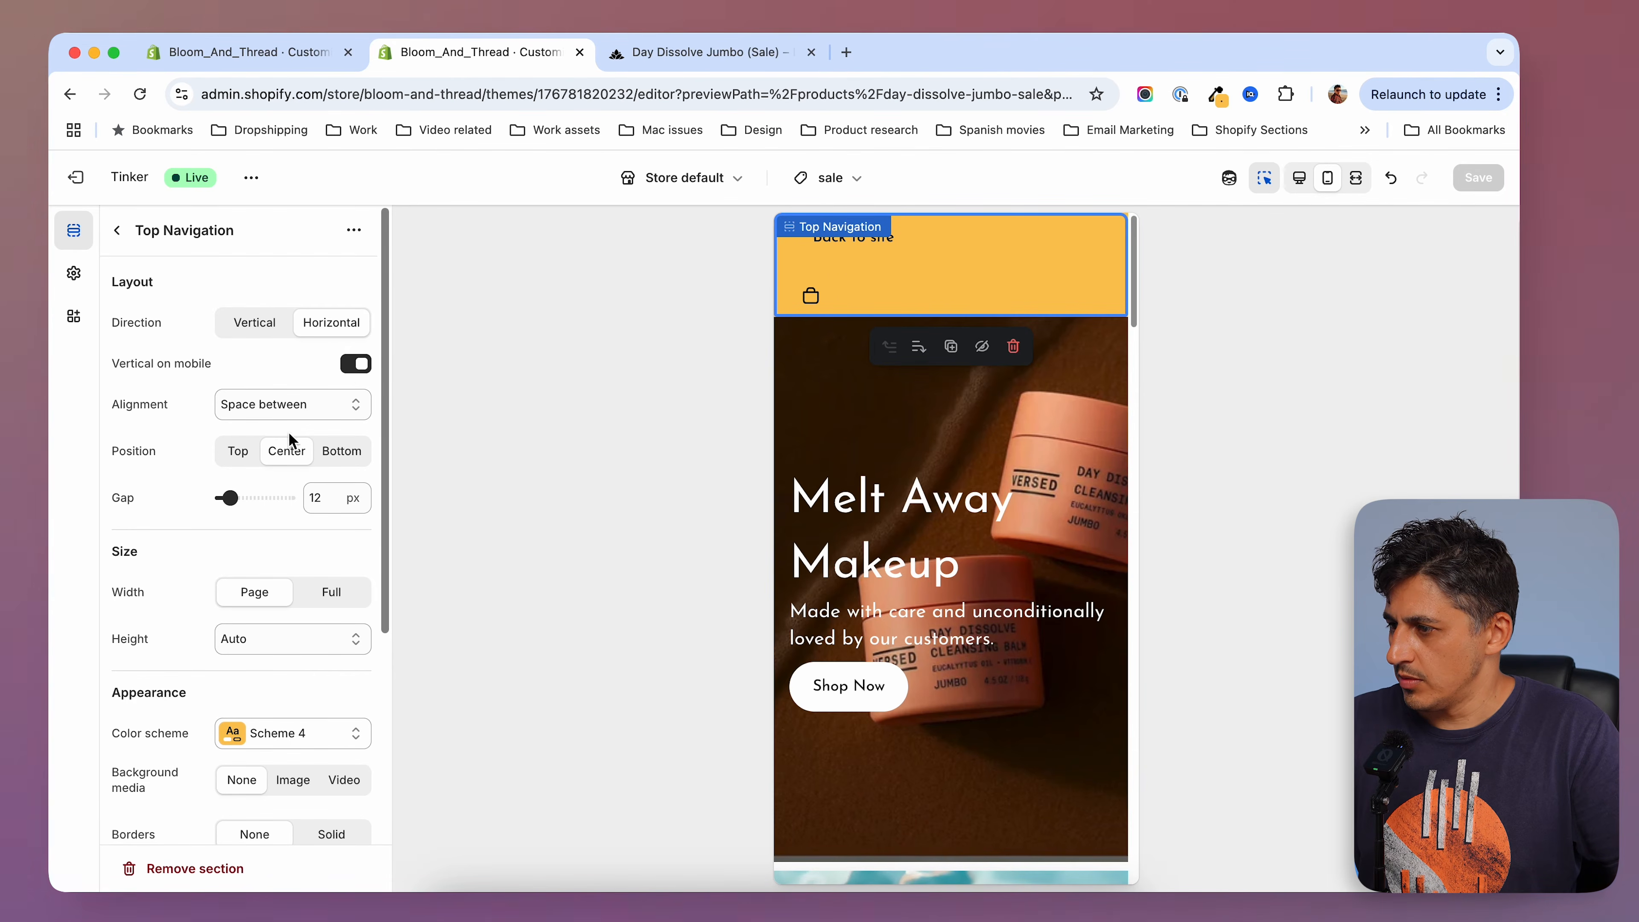
left_click(357, 366)
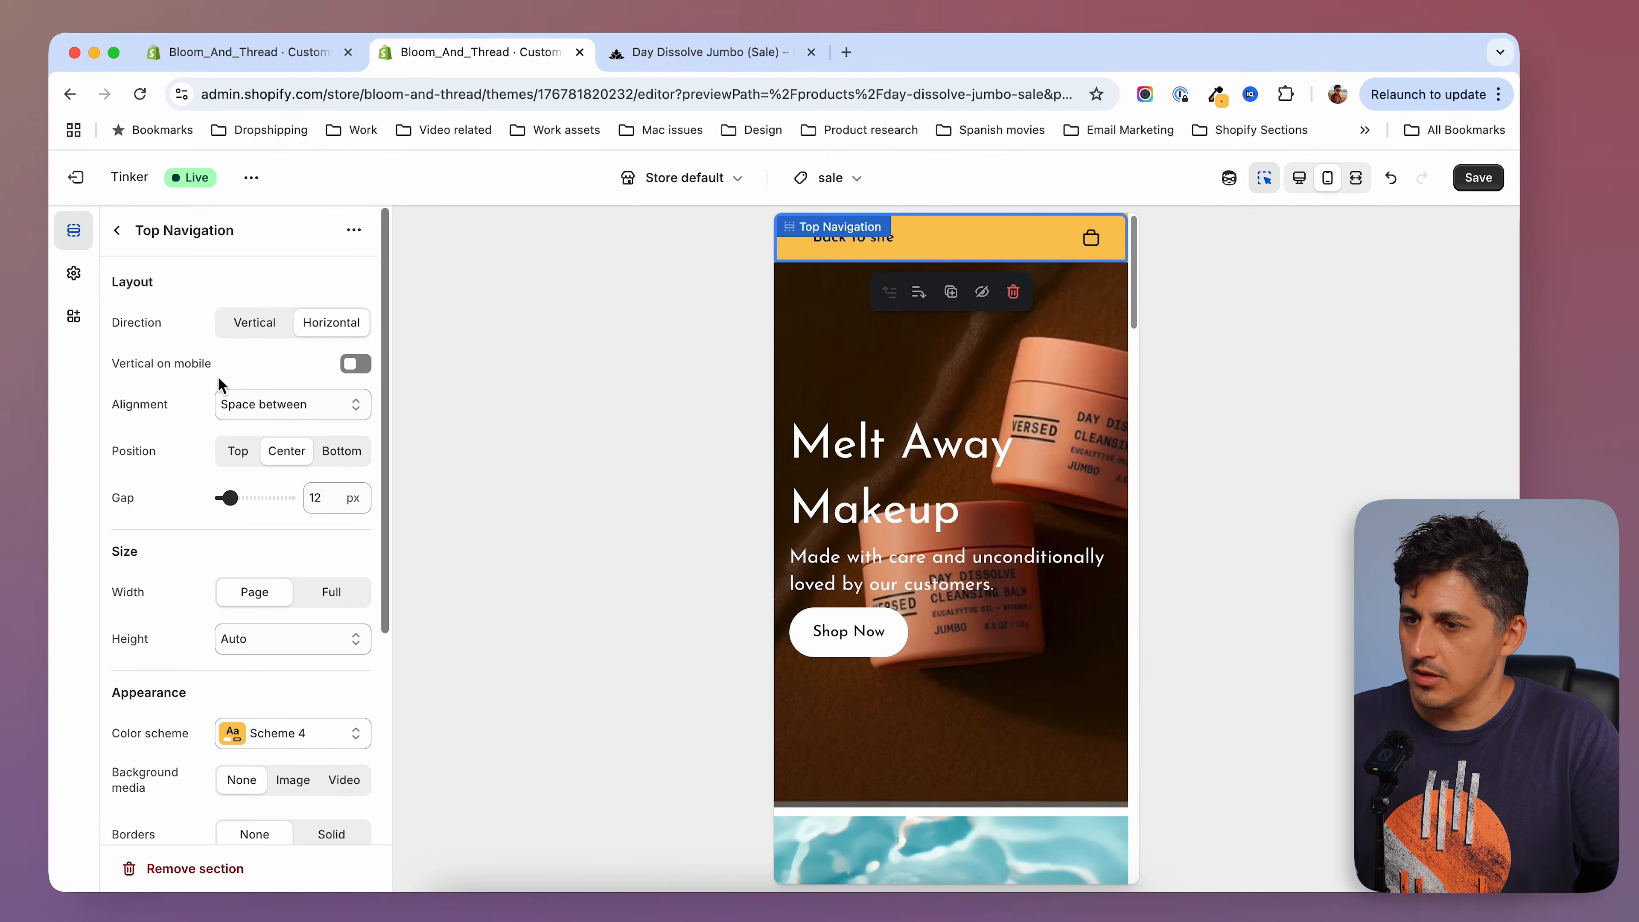
Set the Hero section's height to Medium and save the template.
left_click(860, 363)
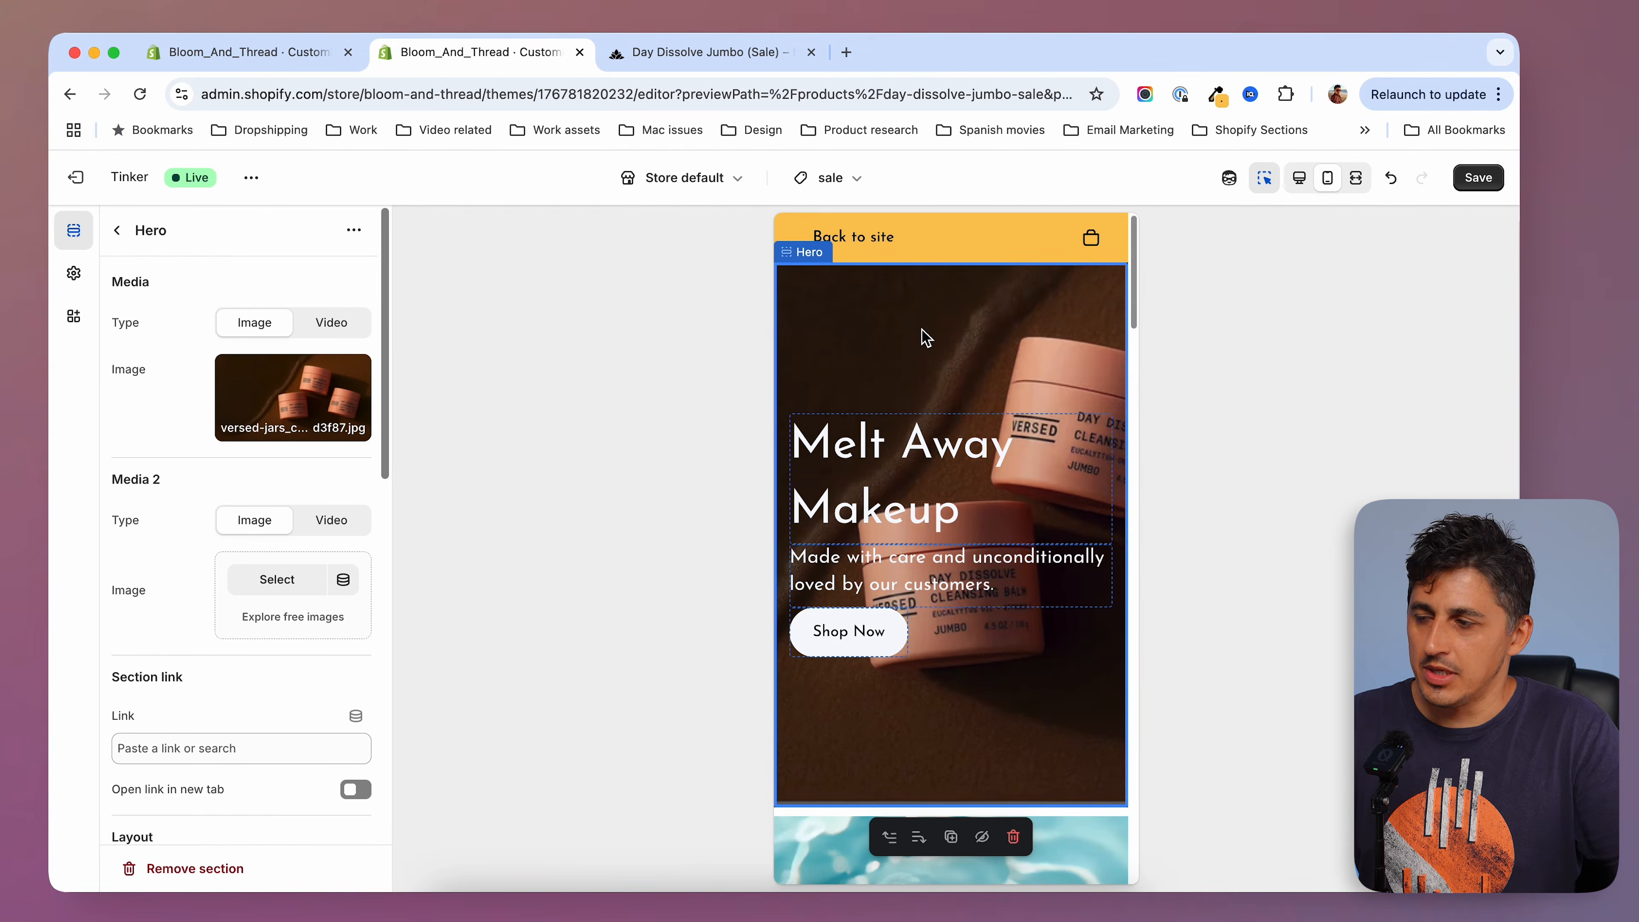
scroll(166, 459, "down", 9)
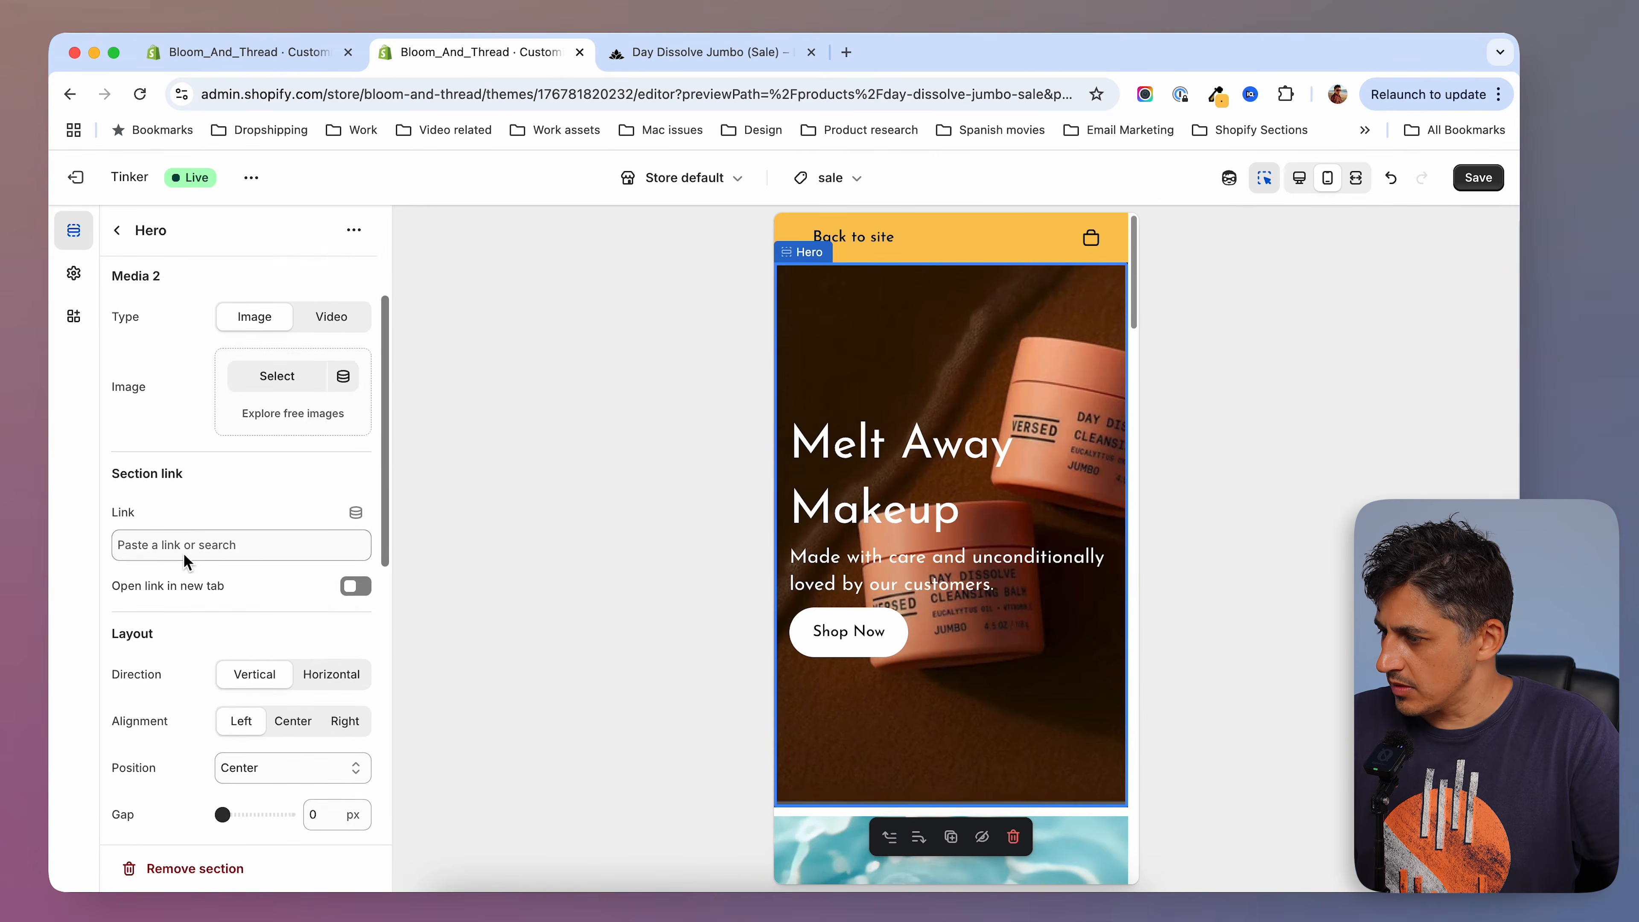
scroll(185, 561, "up", 7)
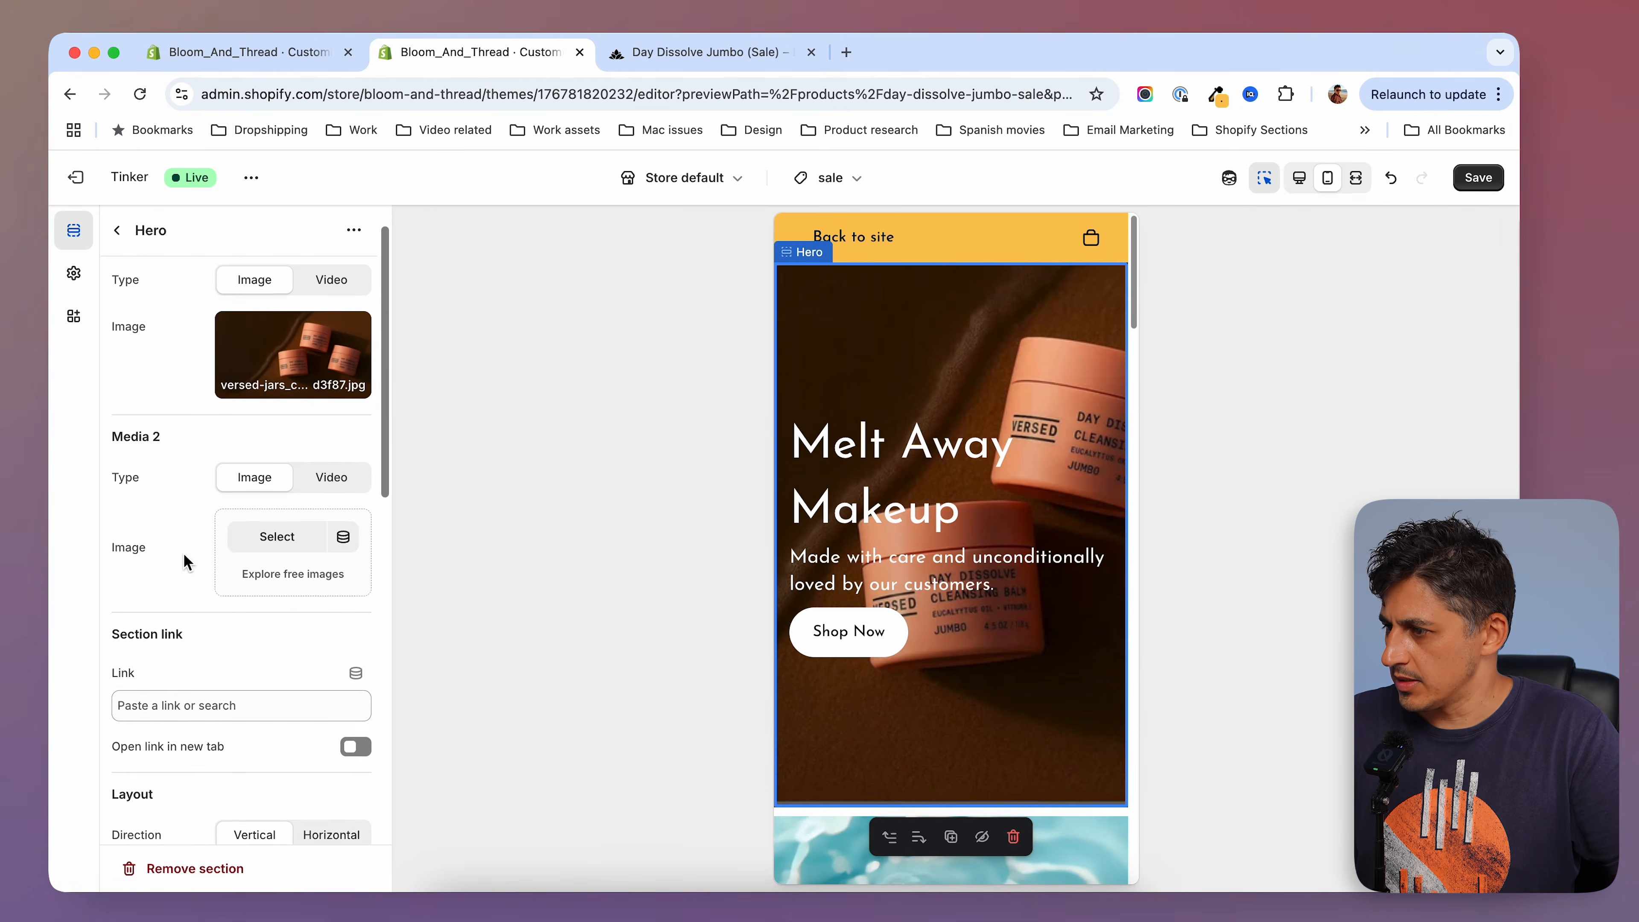
scroll(184, 559, "down", 5)
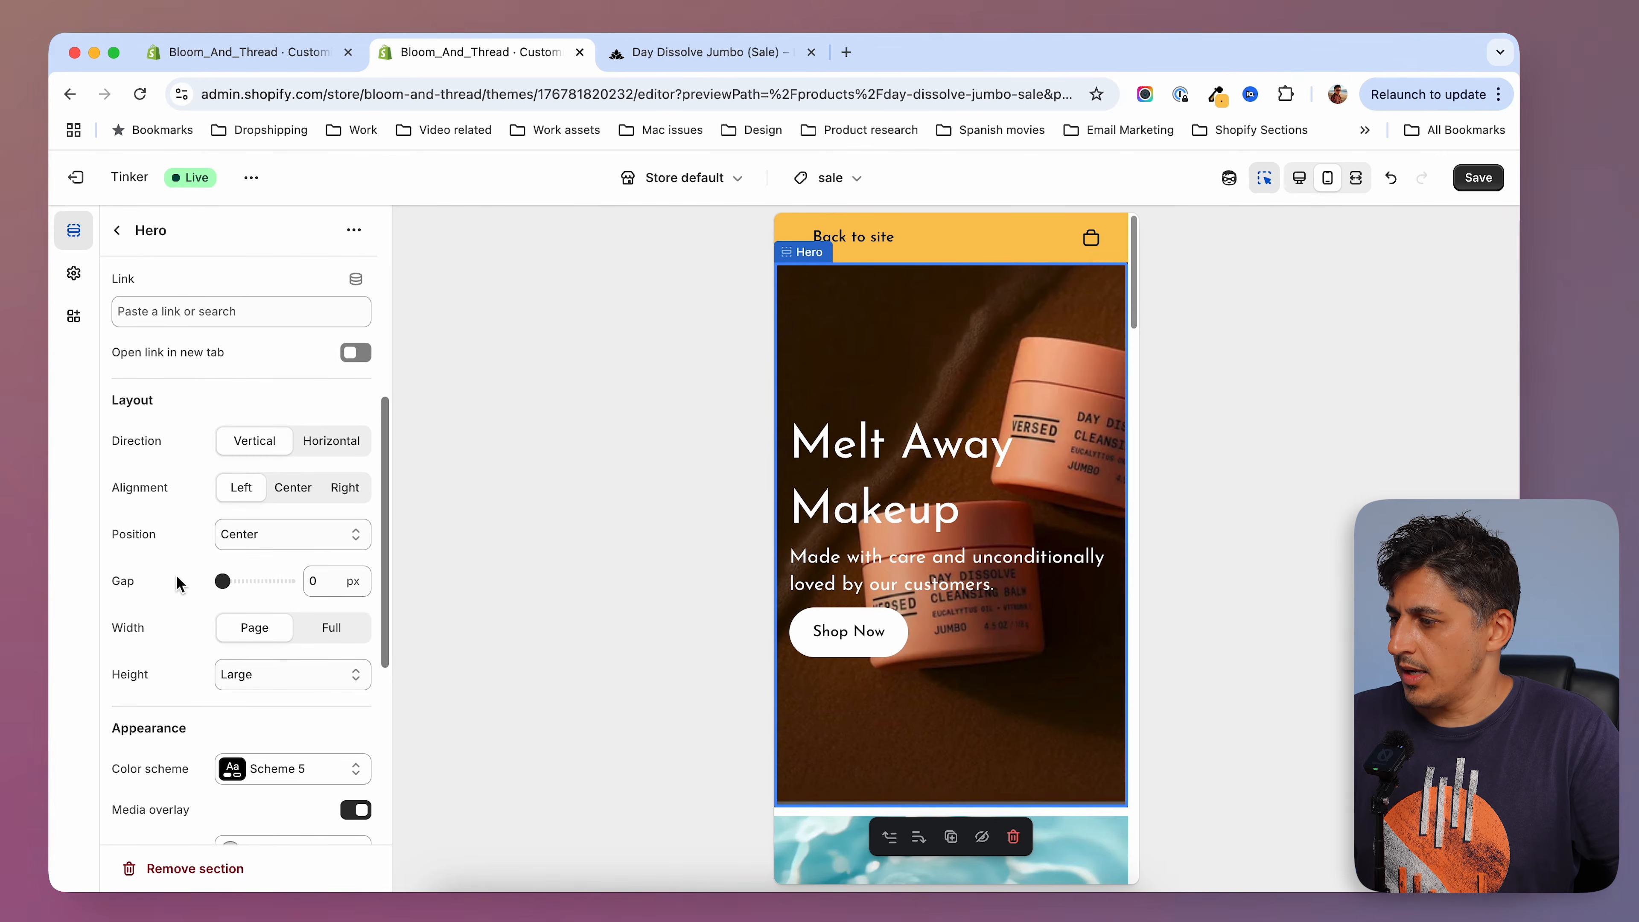
left_click(301, 677)
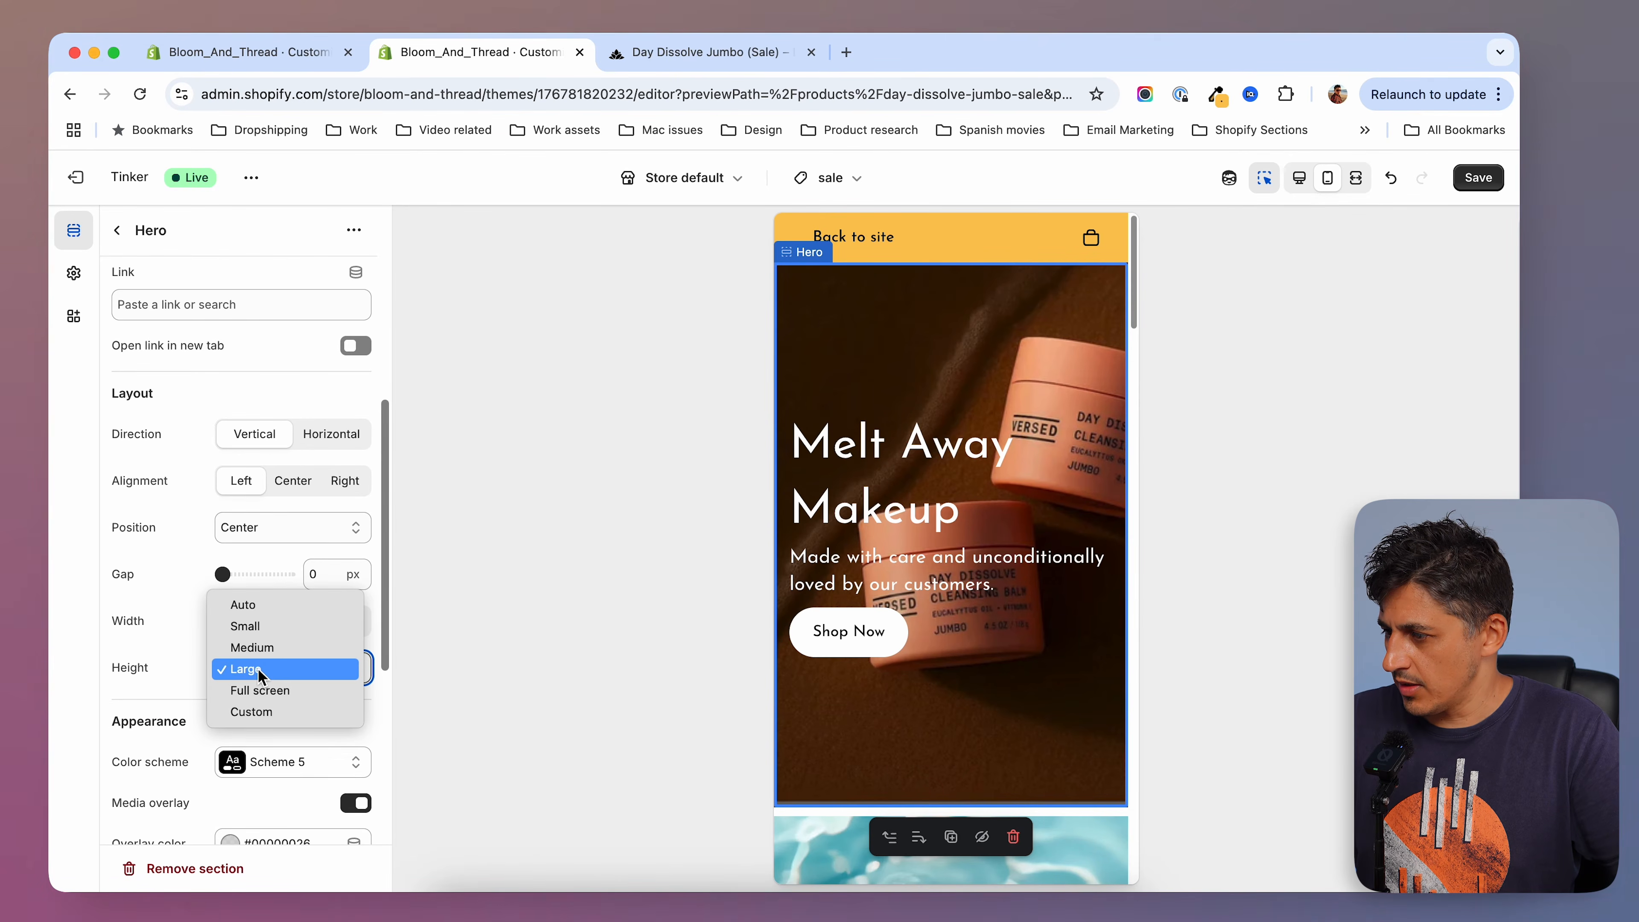
left_click(284, 648)
scroll(166, 593, "up", 5)
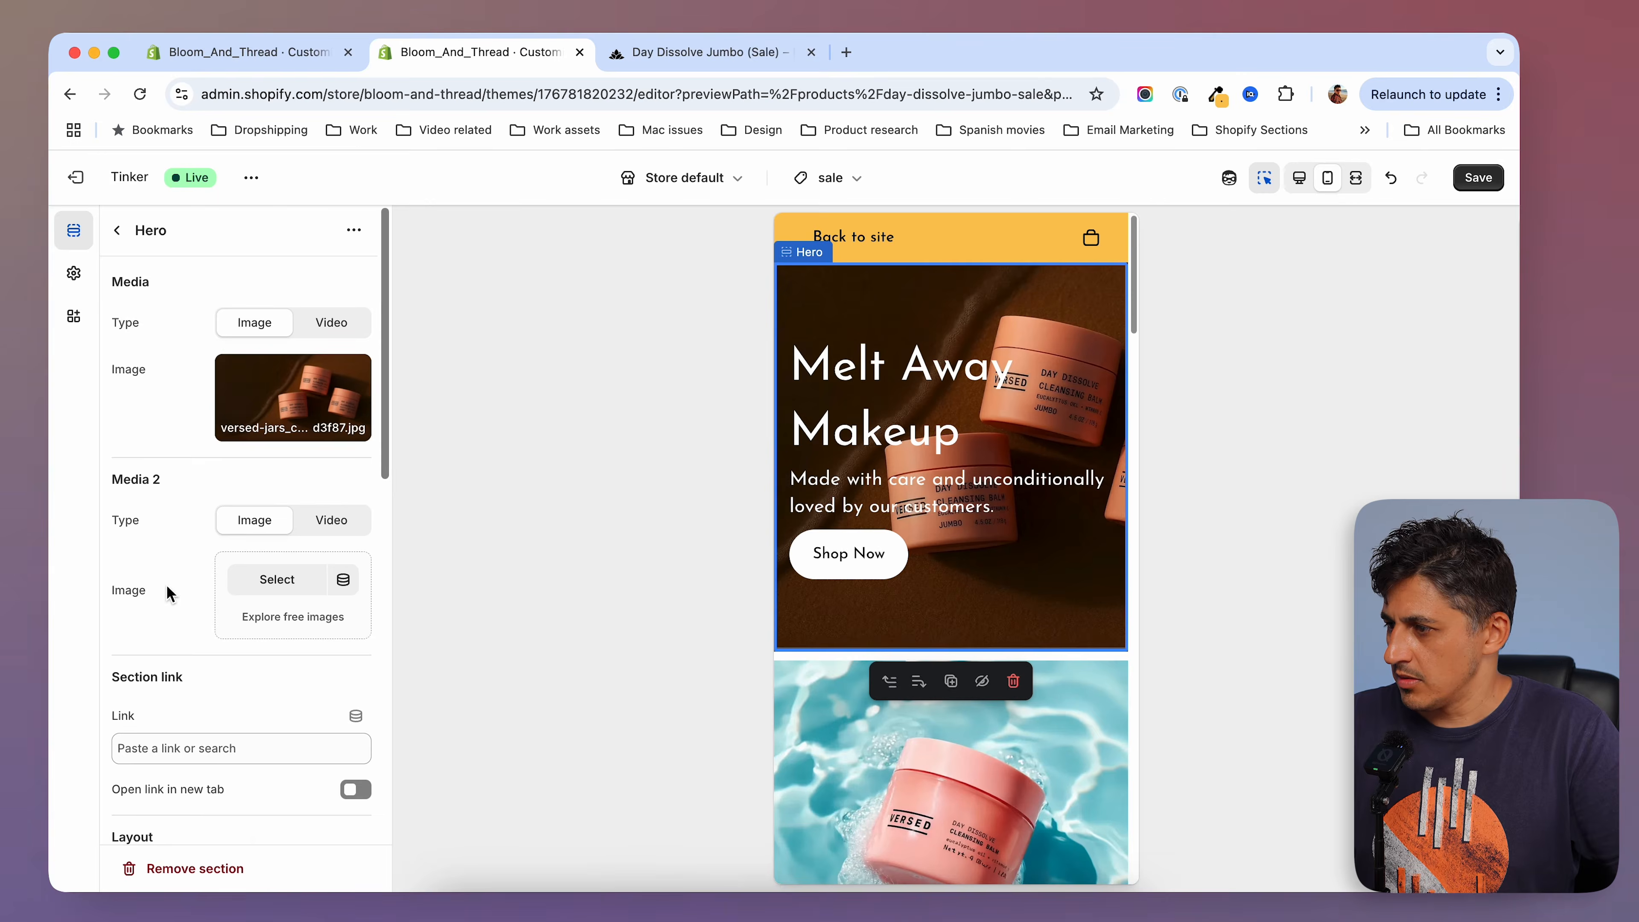
left_click(1490, 186)
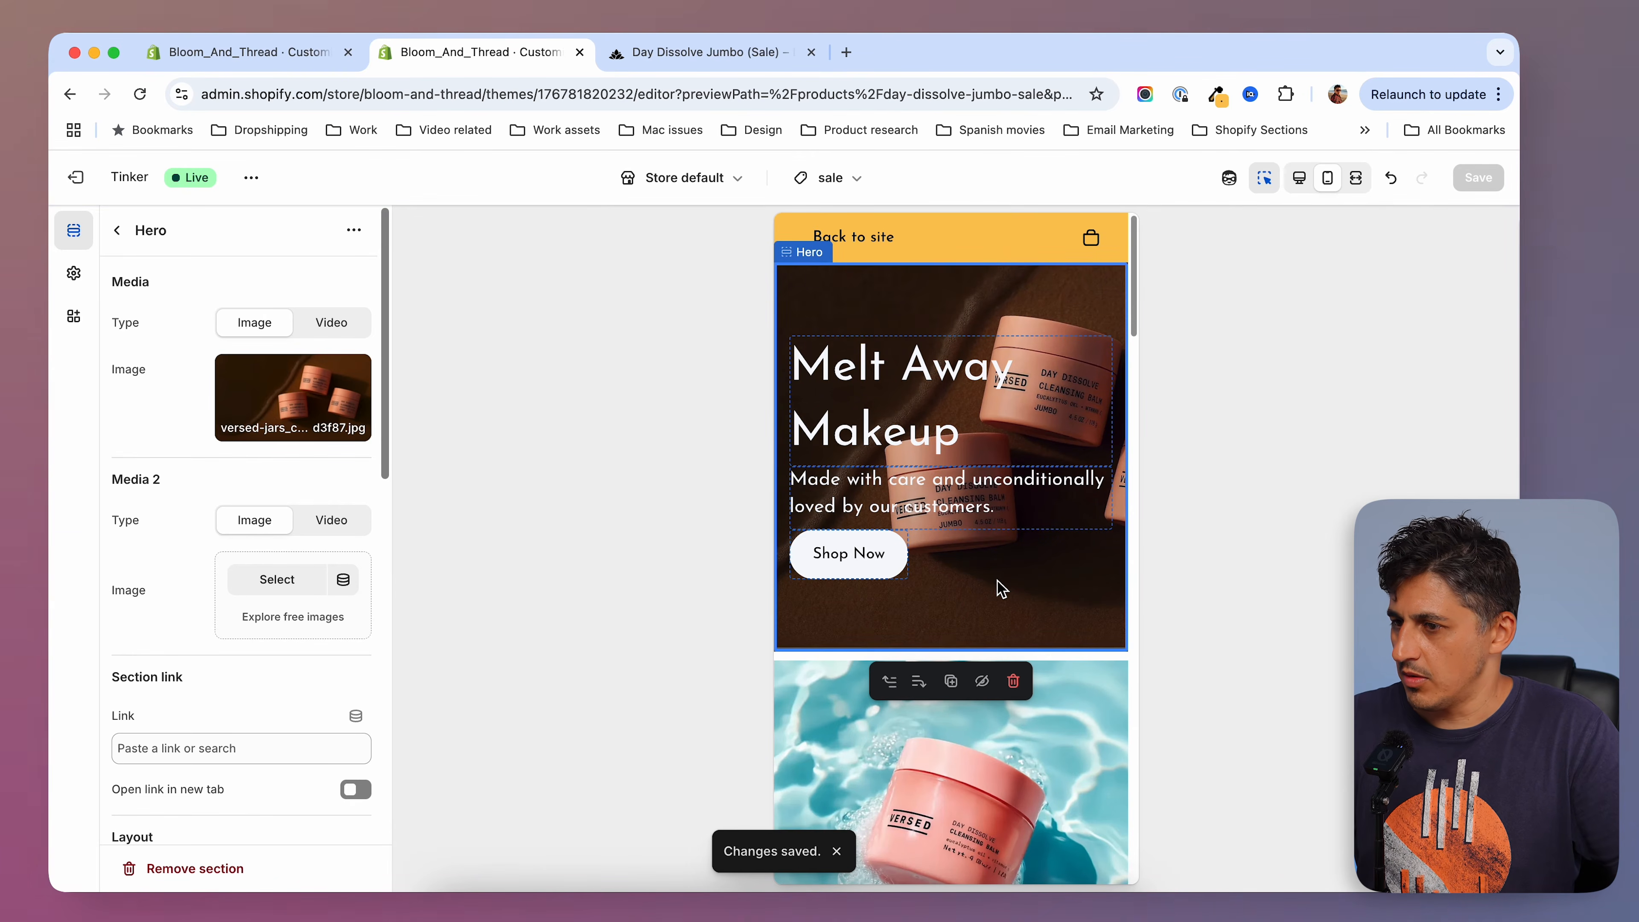
Replace the Hero subheading with "A gentle balm that cleanses, nourishes, and refreshes your skin daily." and save.
left_click(967, 507)
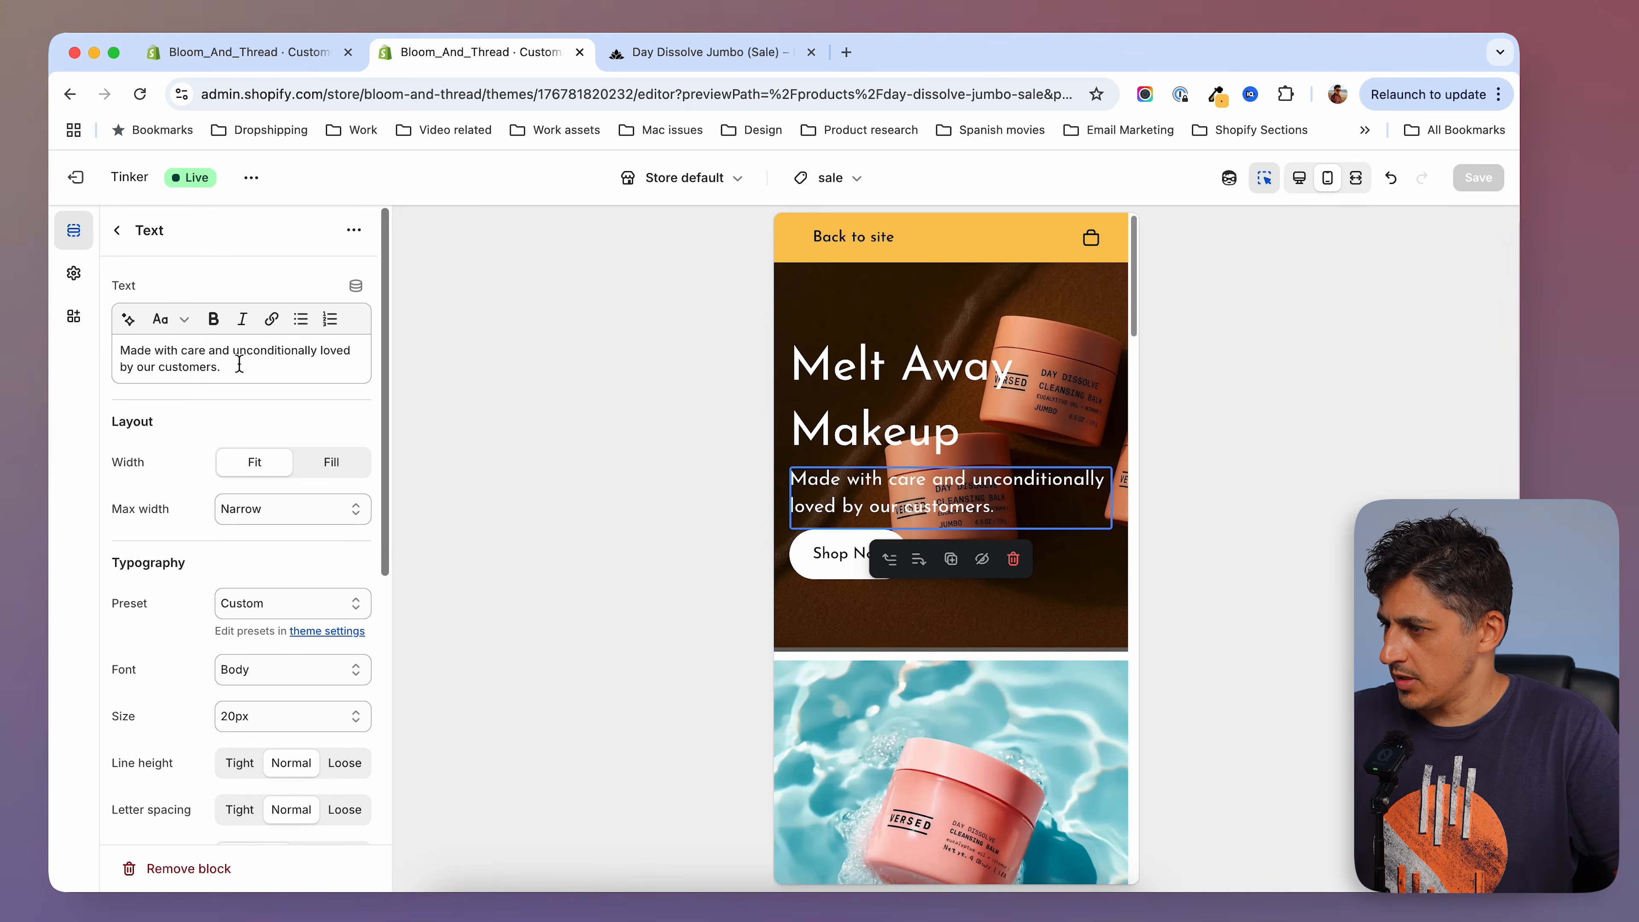
left_click_drag(239, 365, 73, 354)
type("A gentle balm that cleanses, nourishes, and refreshes your skin daily.")
key("super+s")
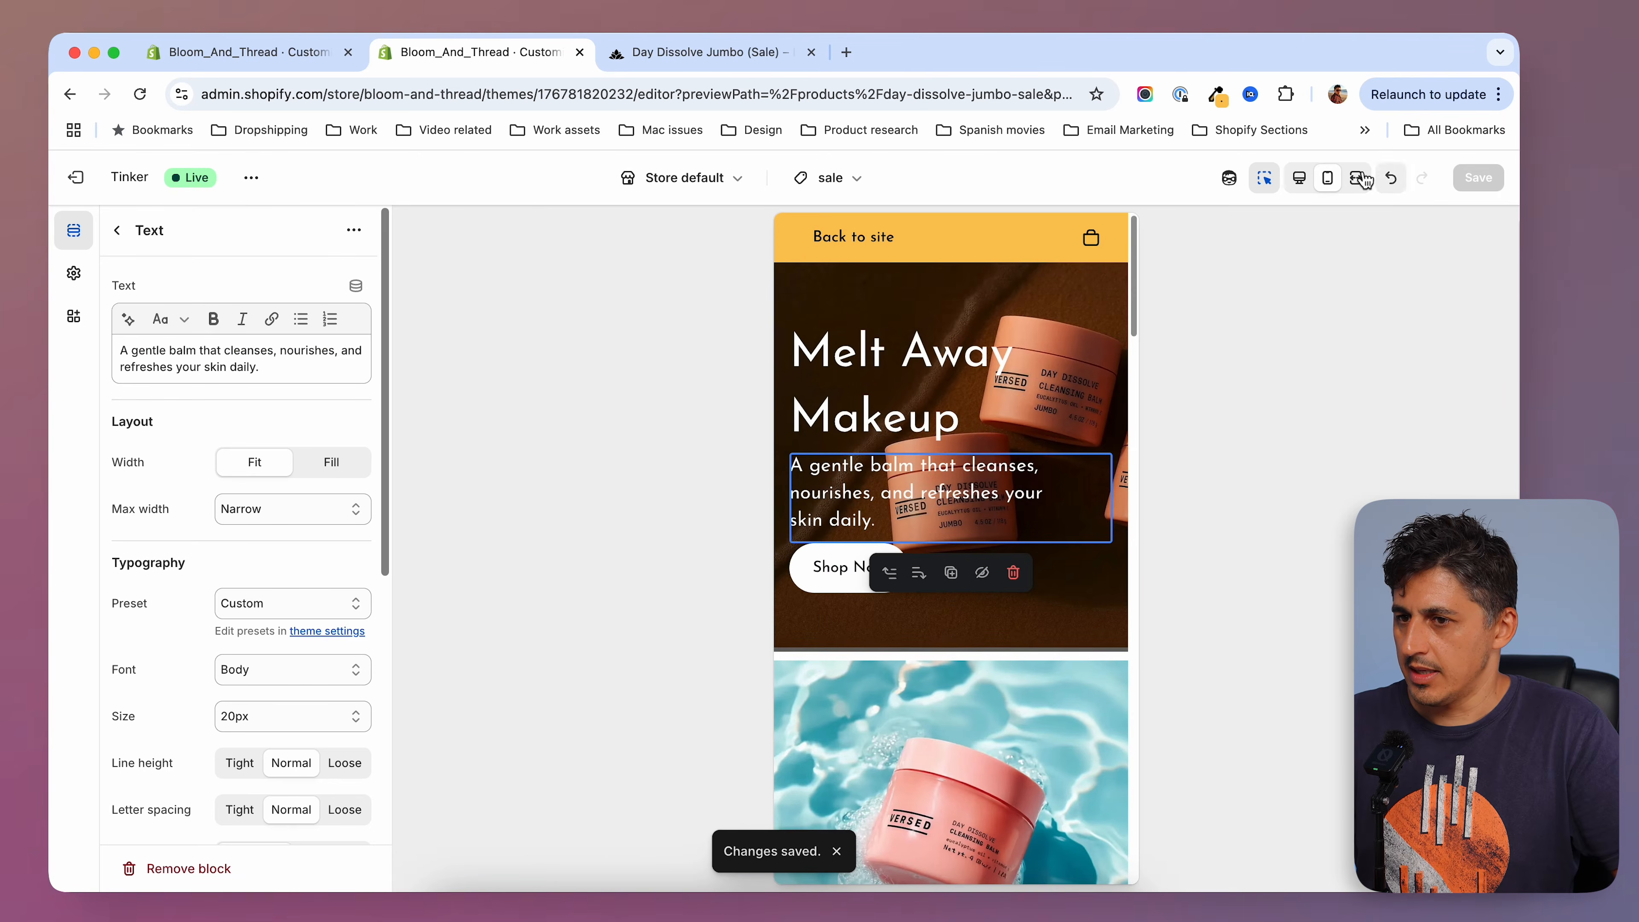
Switch back to the desktop preview and examine the product information section and its media gallery.
left_click(1303, 186)
scroll(1095, 568, "down", 8)
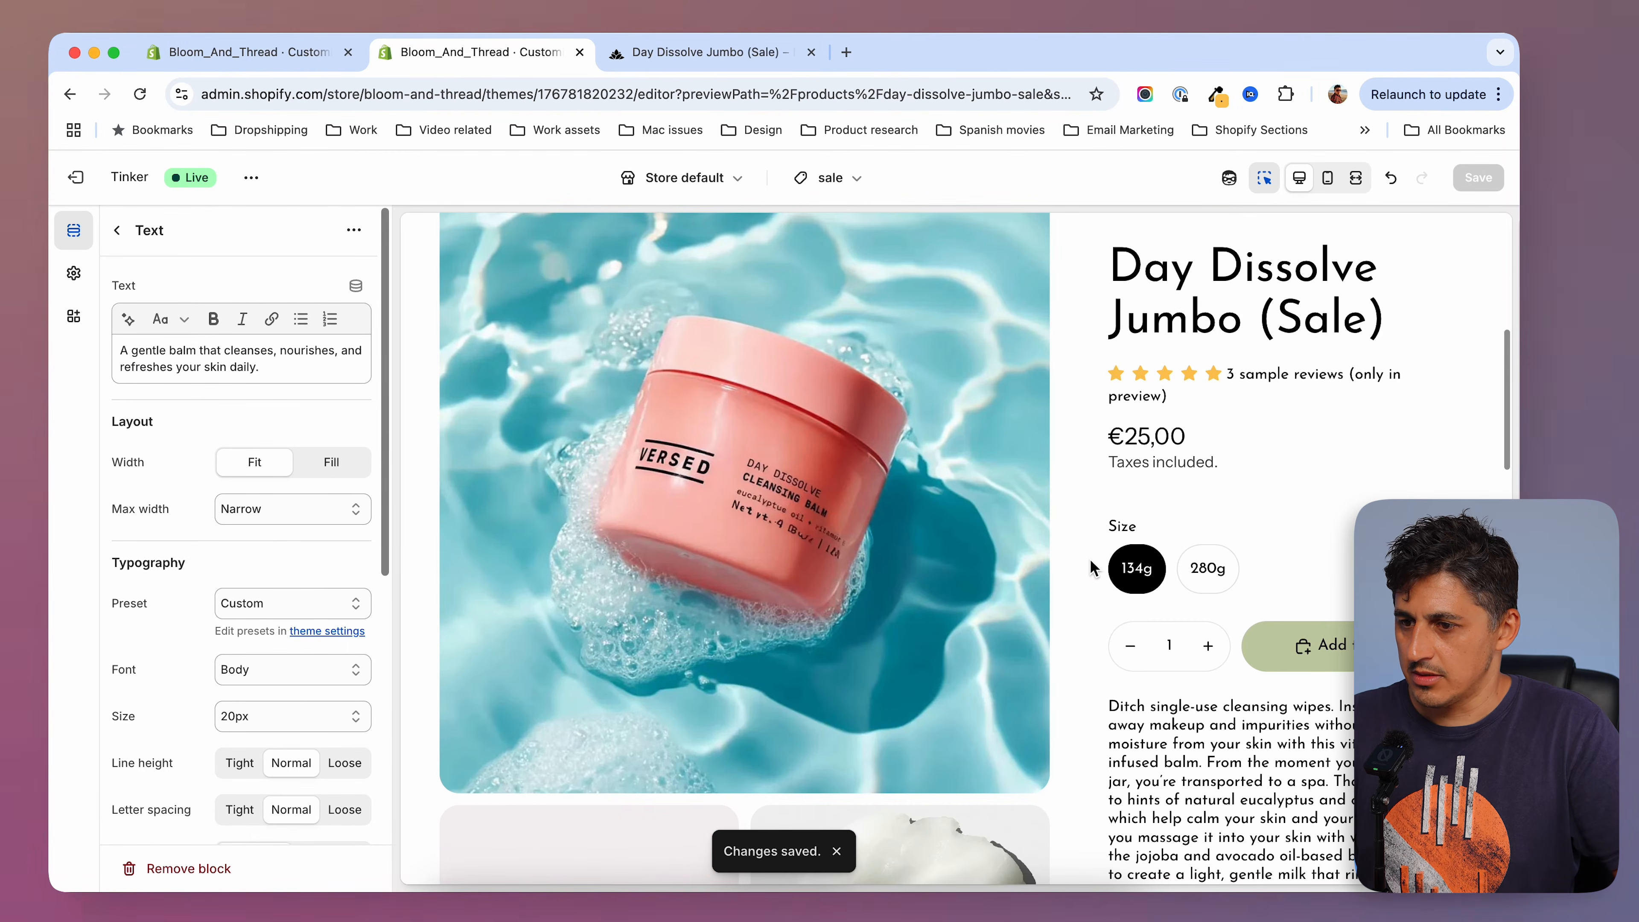
scroll(647, 382, "up", 1)
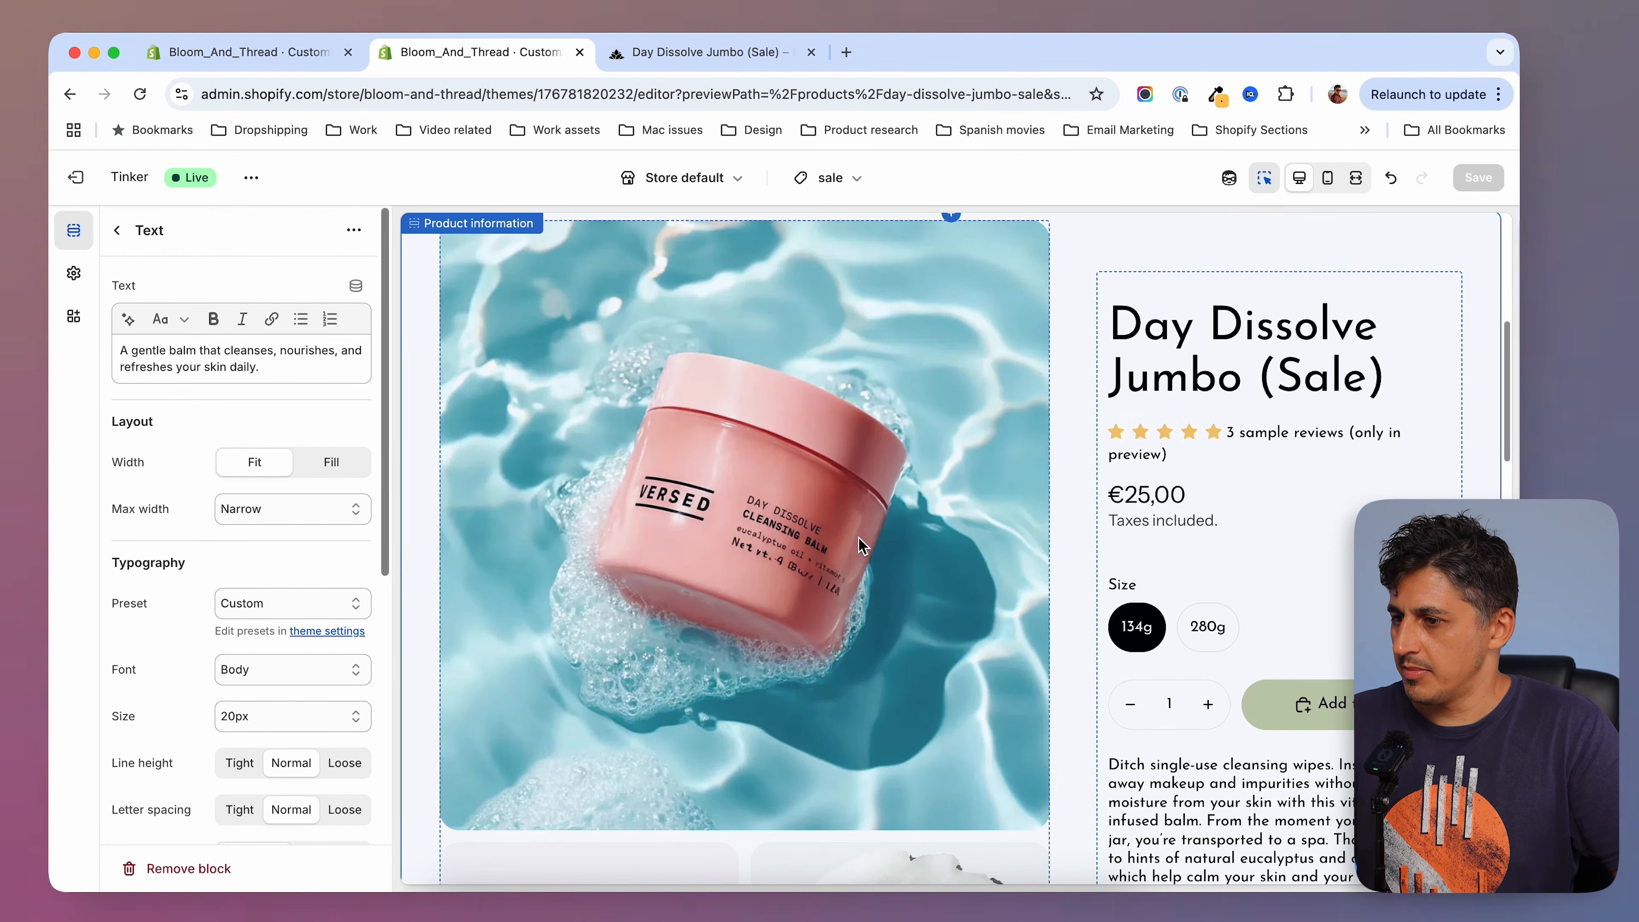
scroll(862, 546, "down", 8)
scroll(705, 271, "up", 6)
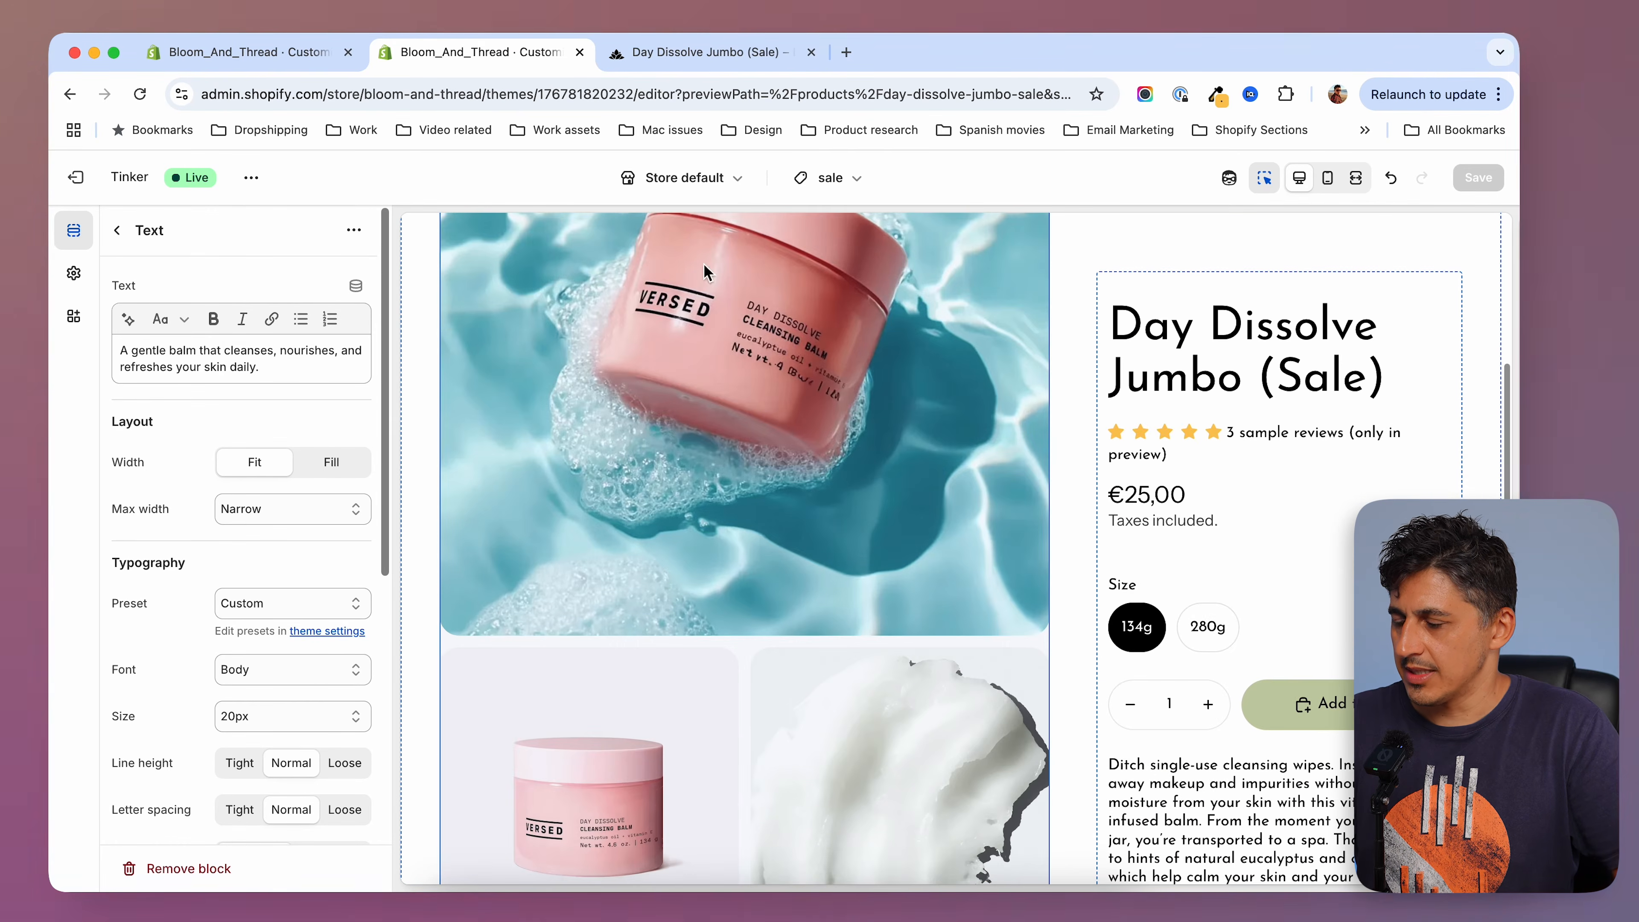
scroll(705, 271, "up", 10)
scroll(731, 337, "down", 6)
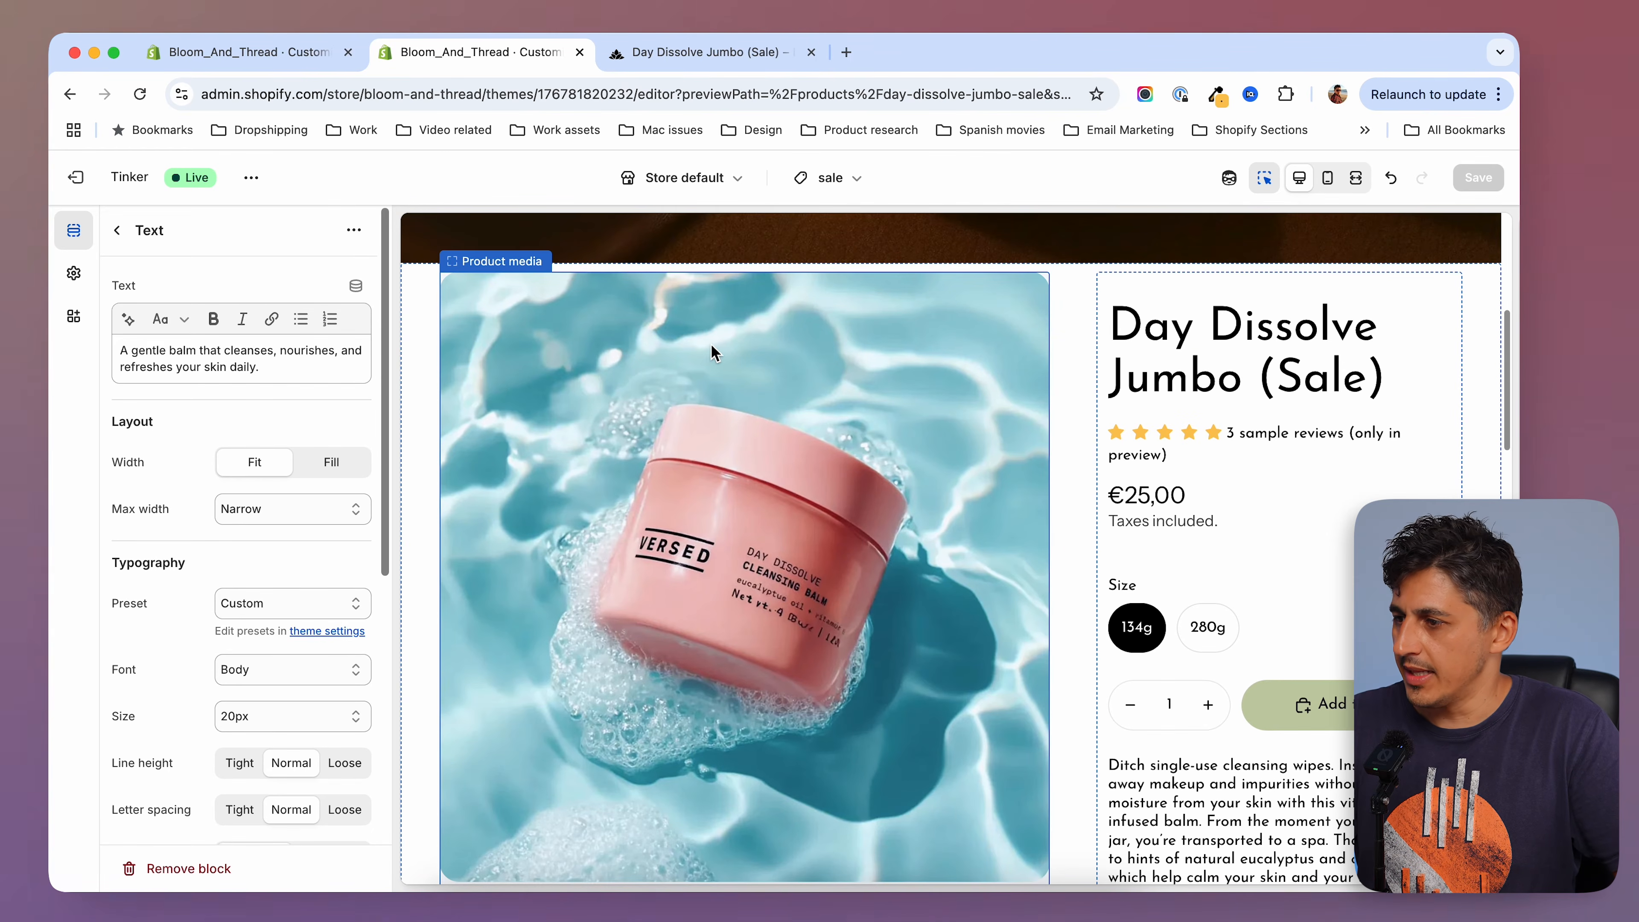
Turn off the full-width first image for the product media grid, save, and check the gallery on the storefront page.
left_click(900, 329)
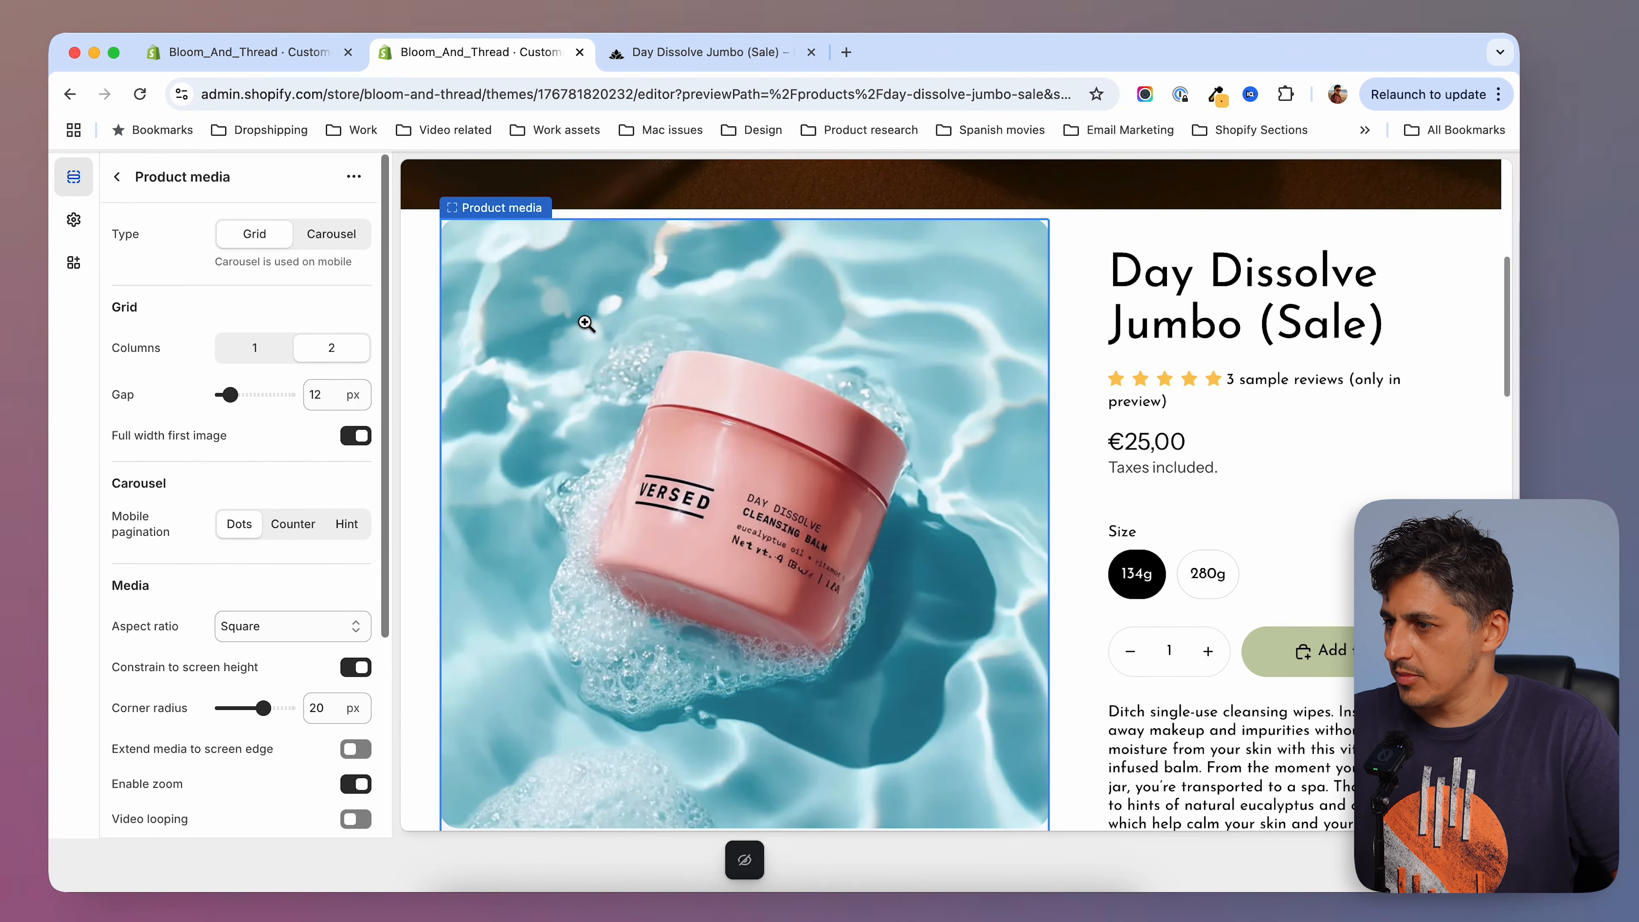
scroll(286, 474, "up", 1)
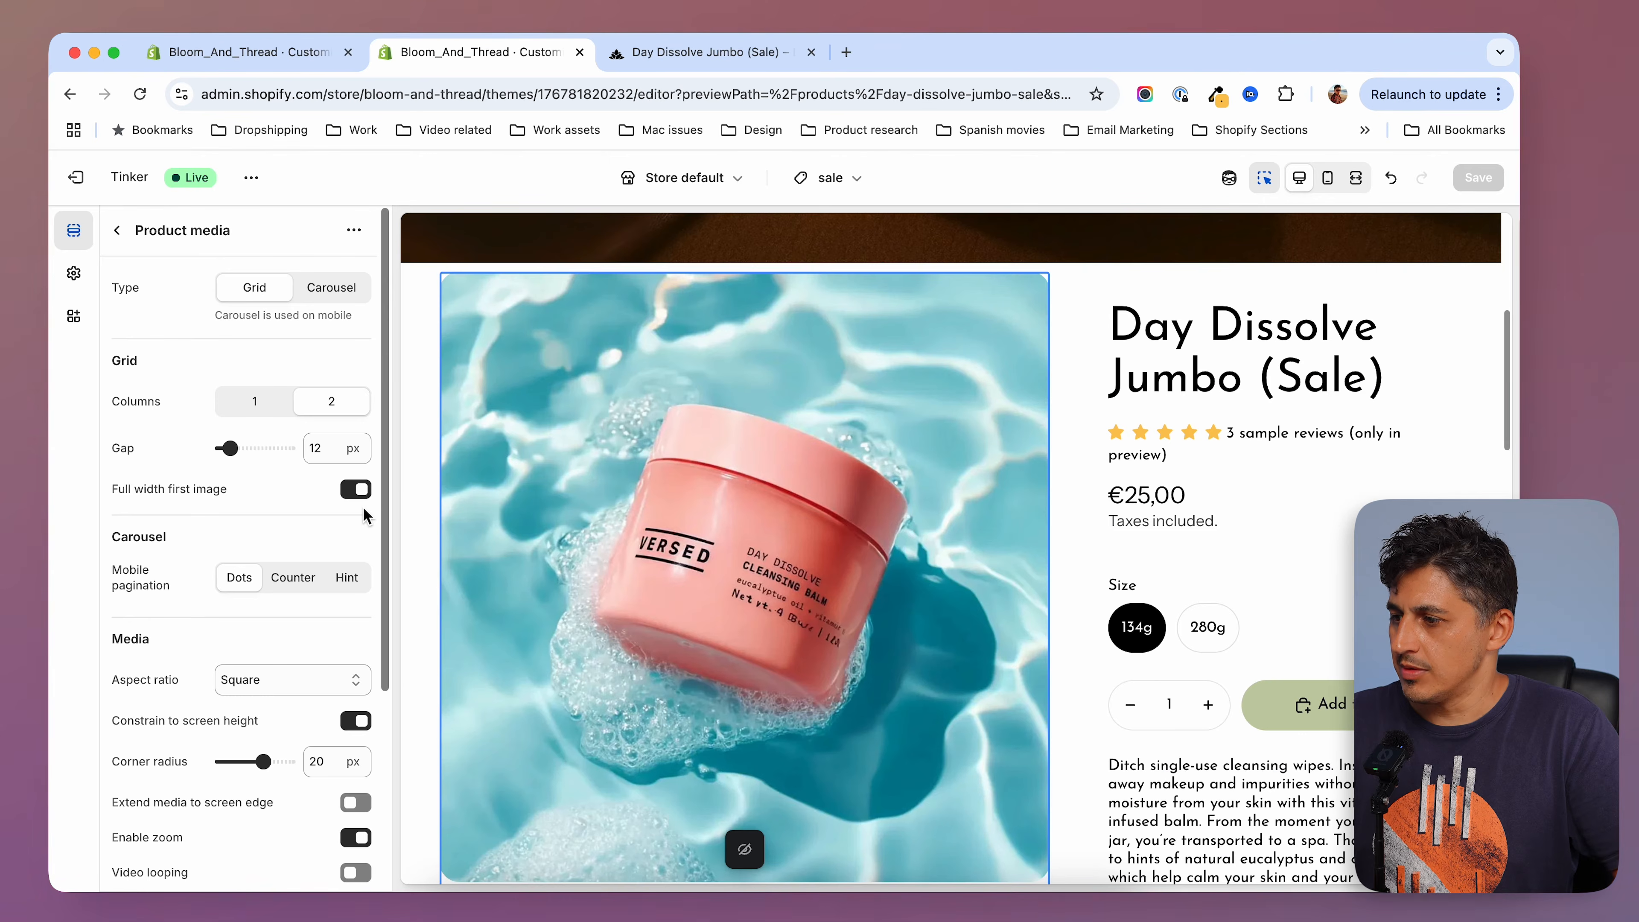
left_click(354, 491)
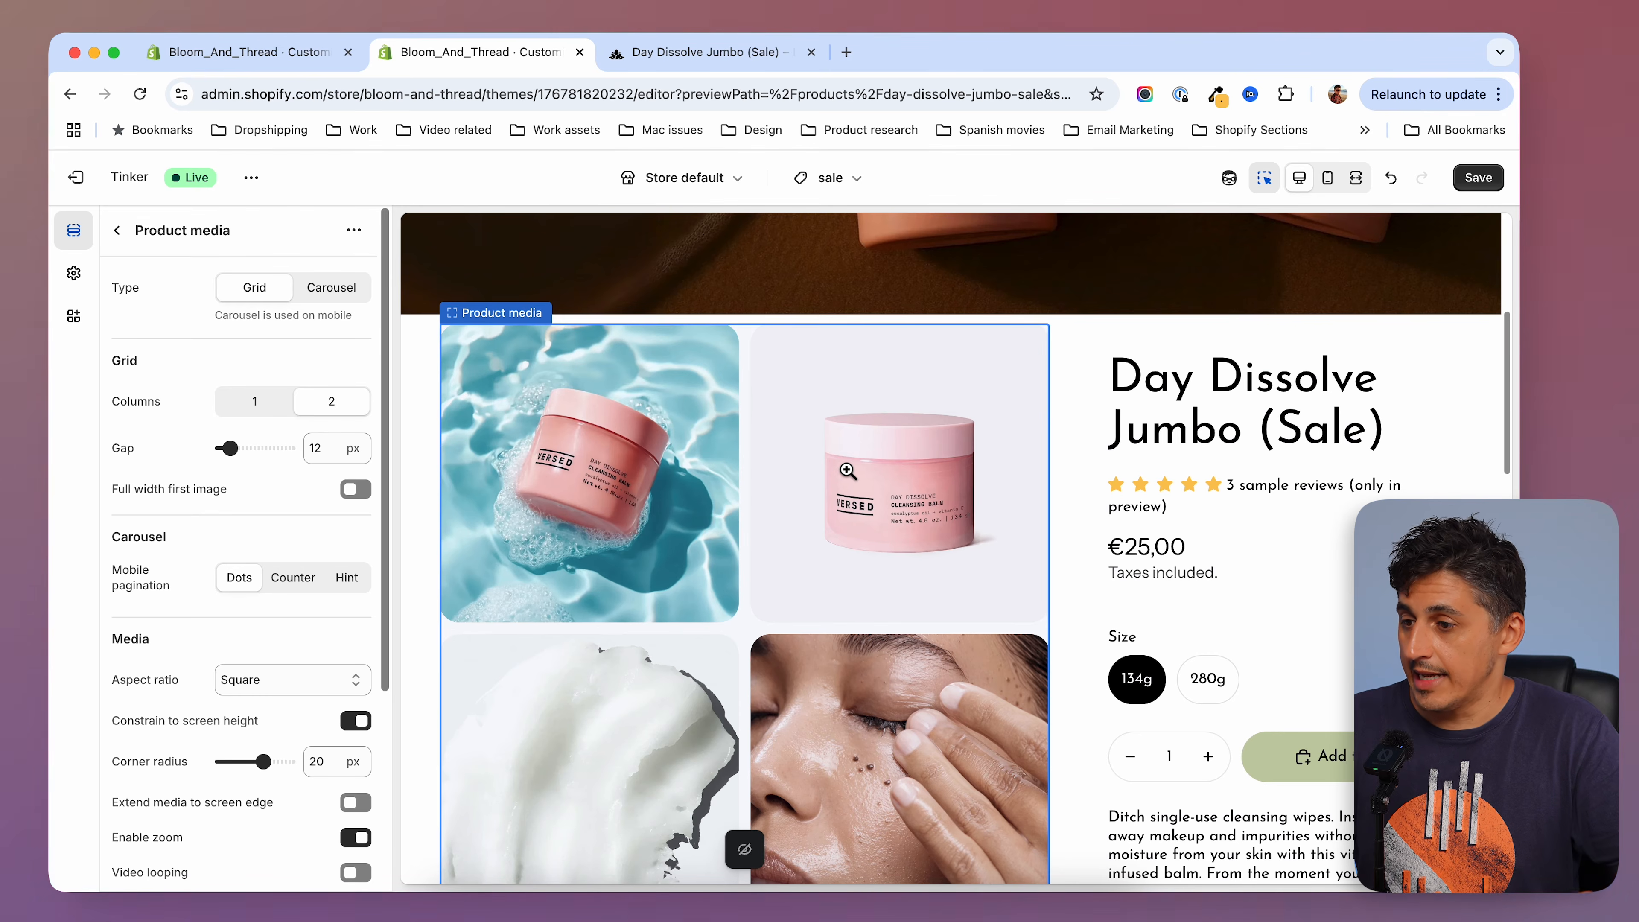
left_click(1477, 177)
key("ctrl+Tab")
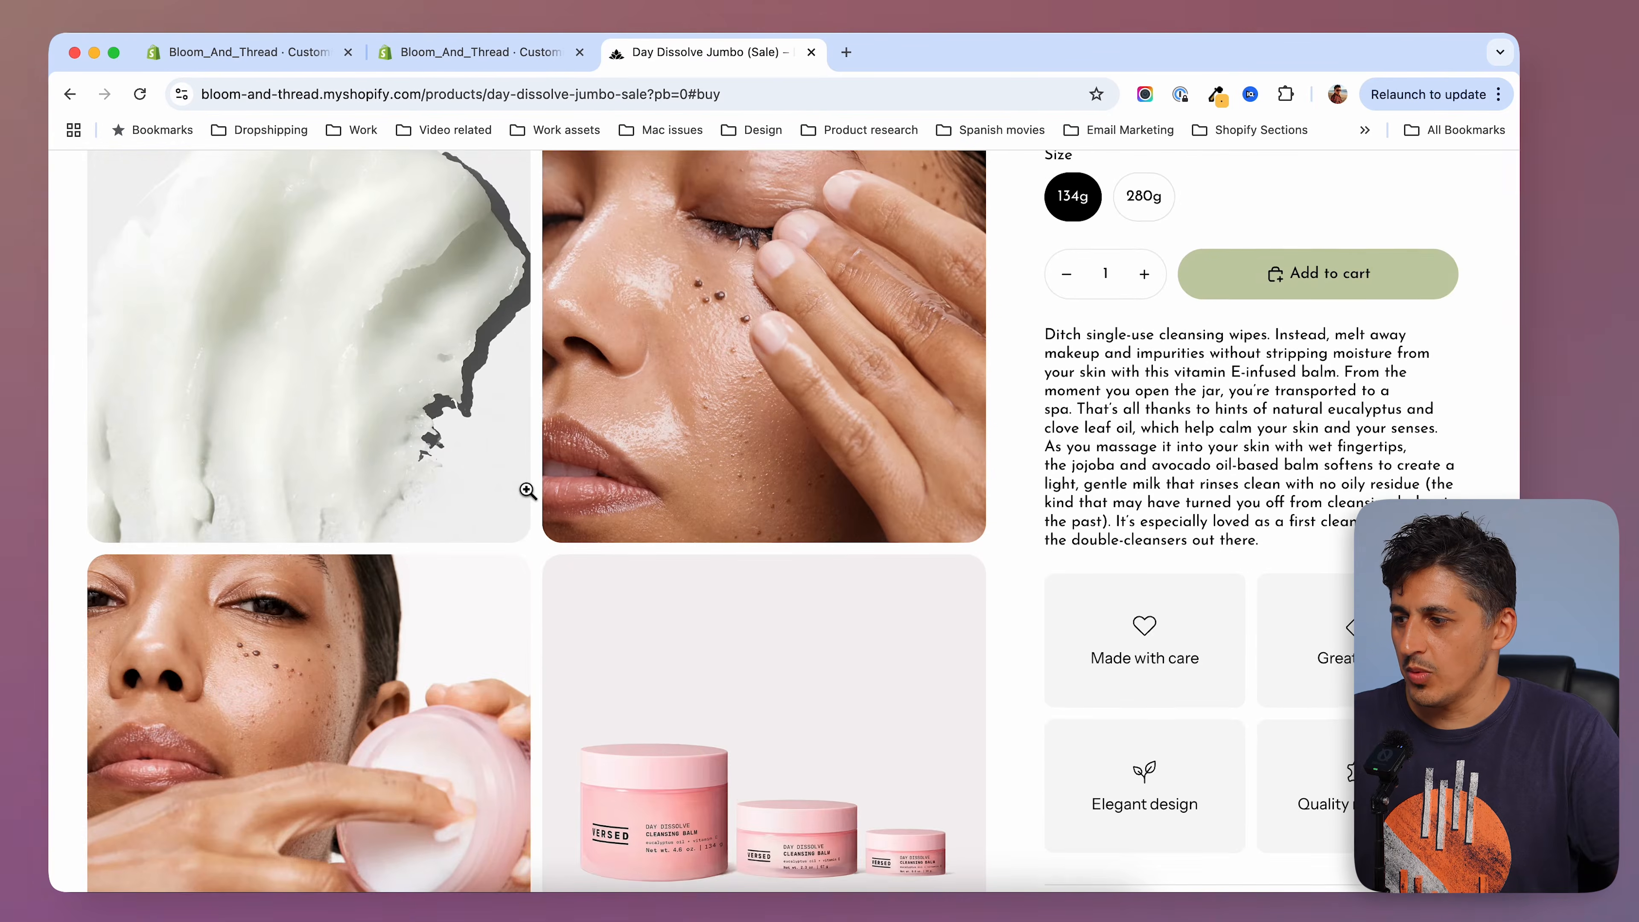
scroll(524, 493, "down", 2)
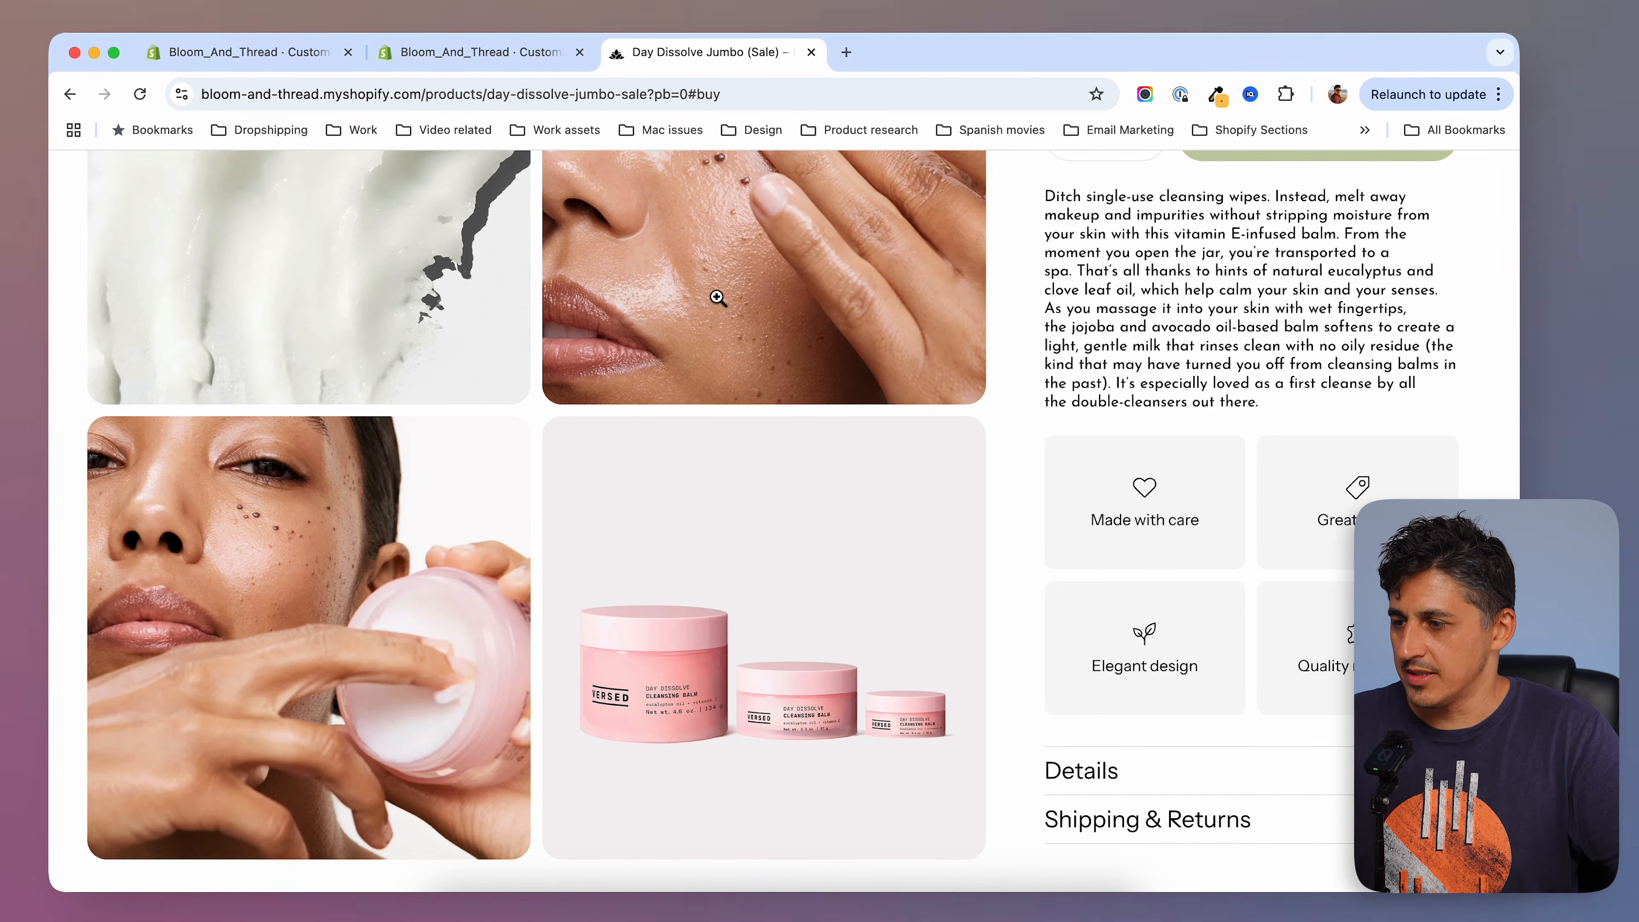
scroll(470, 514, "up", 9)
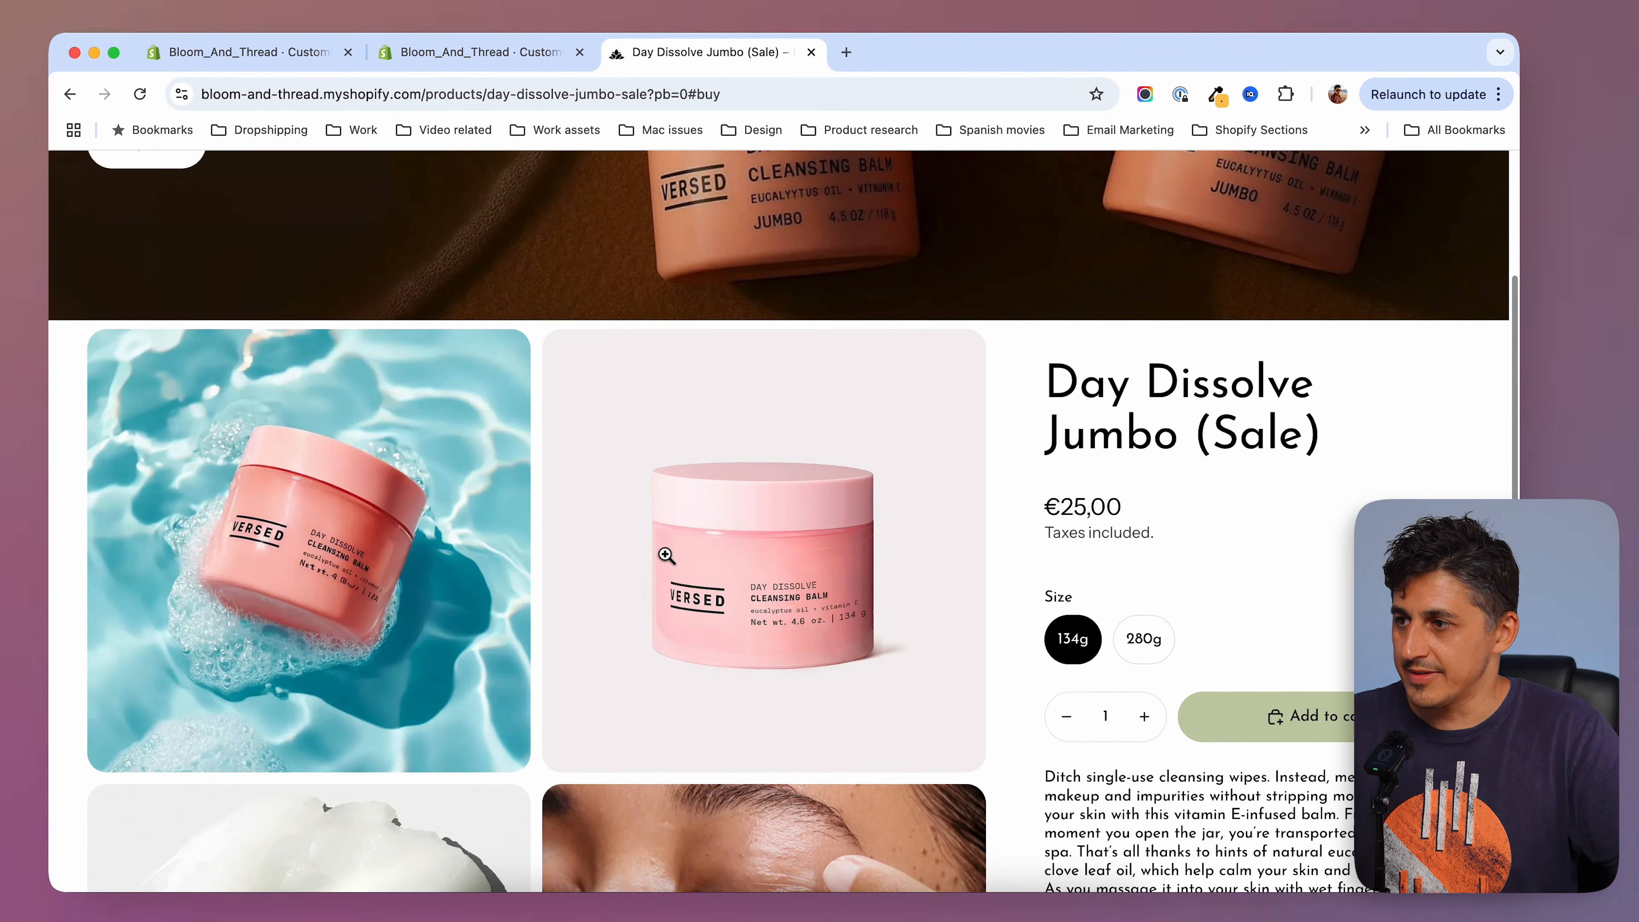
Open the store admin in a separate browser tab and open the Day Dissolve Jumbo (Sale) product for editing.
left_click(451, 52)
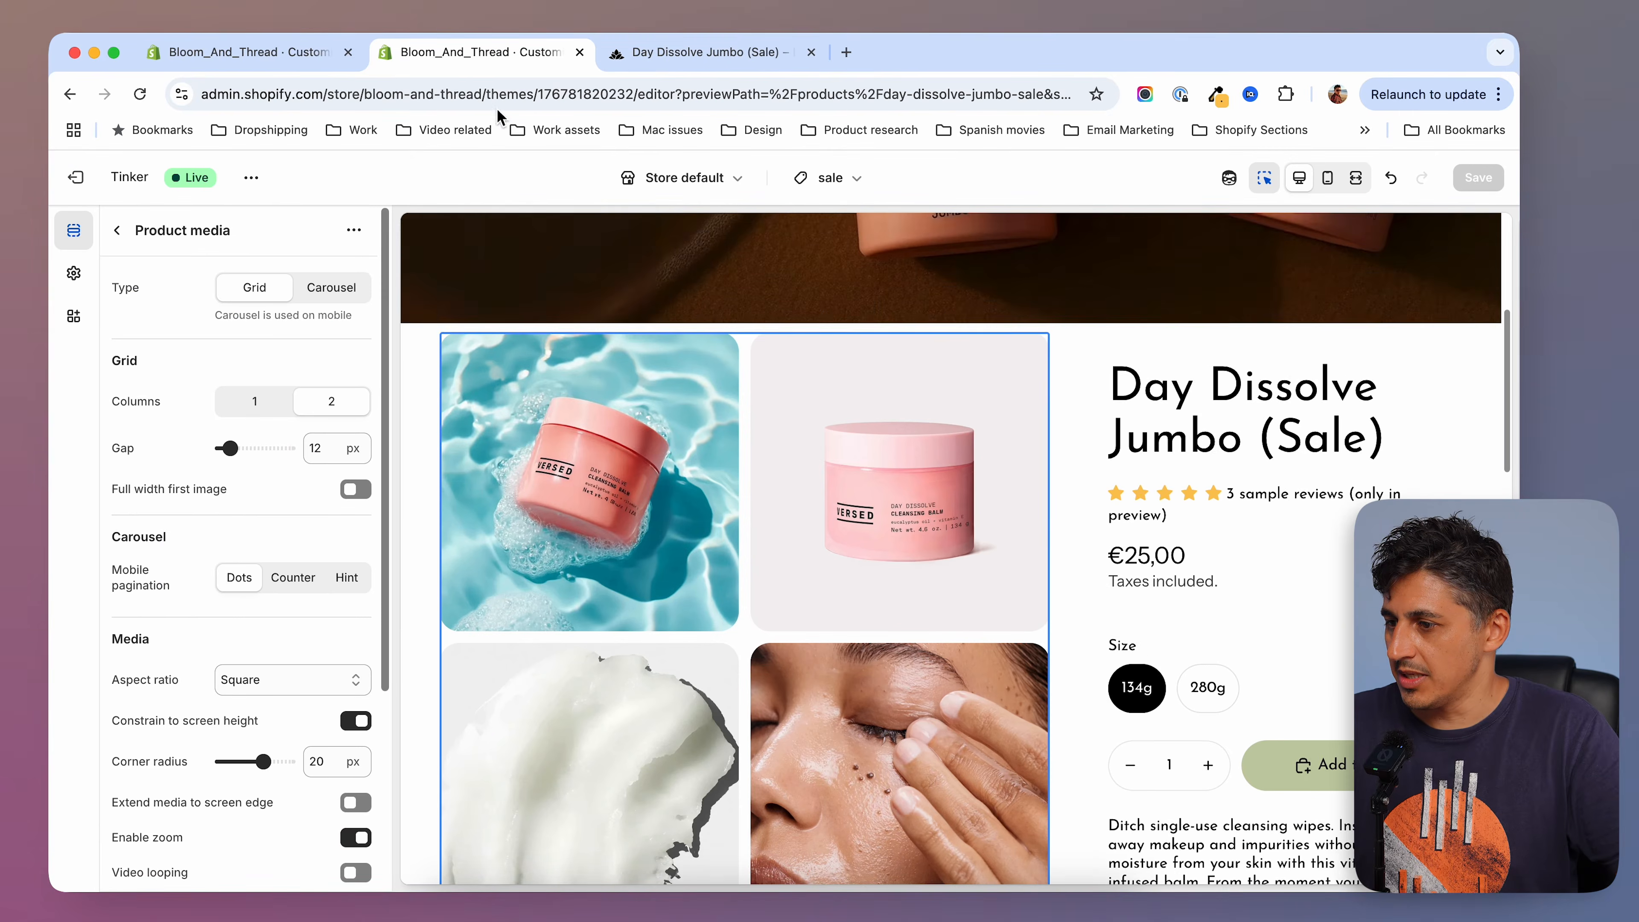
left_click(245, 54)
left_click(454, 54)
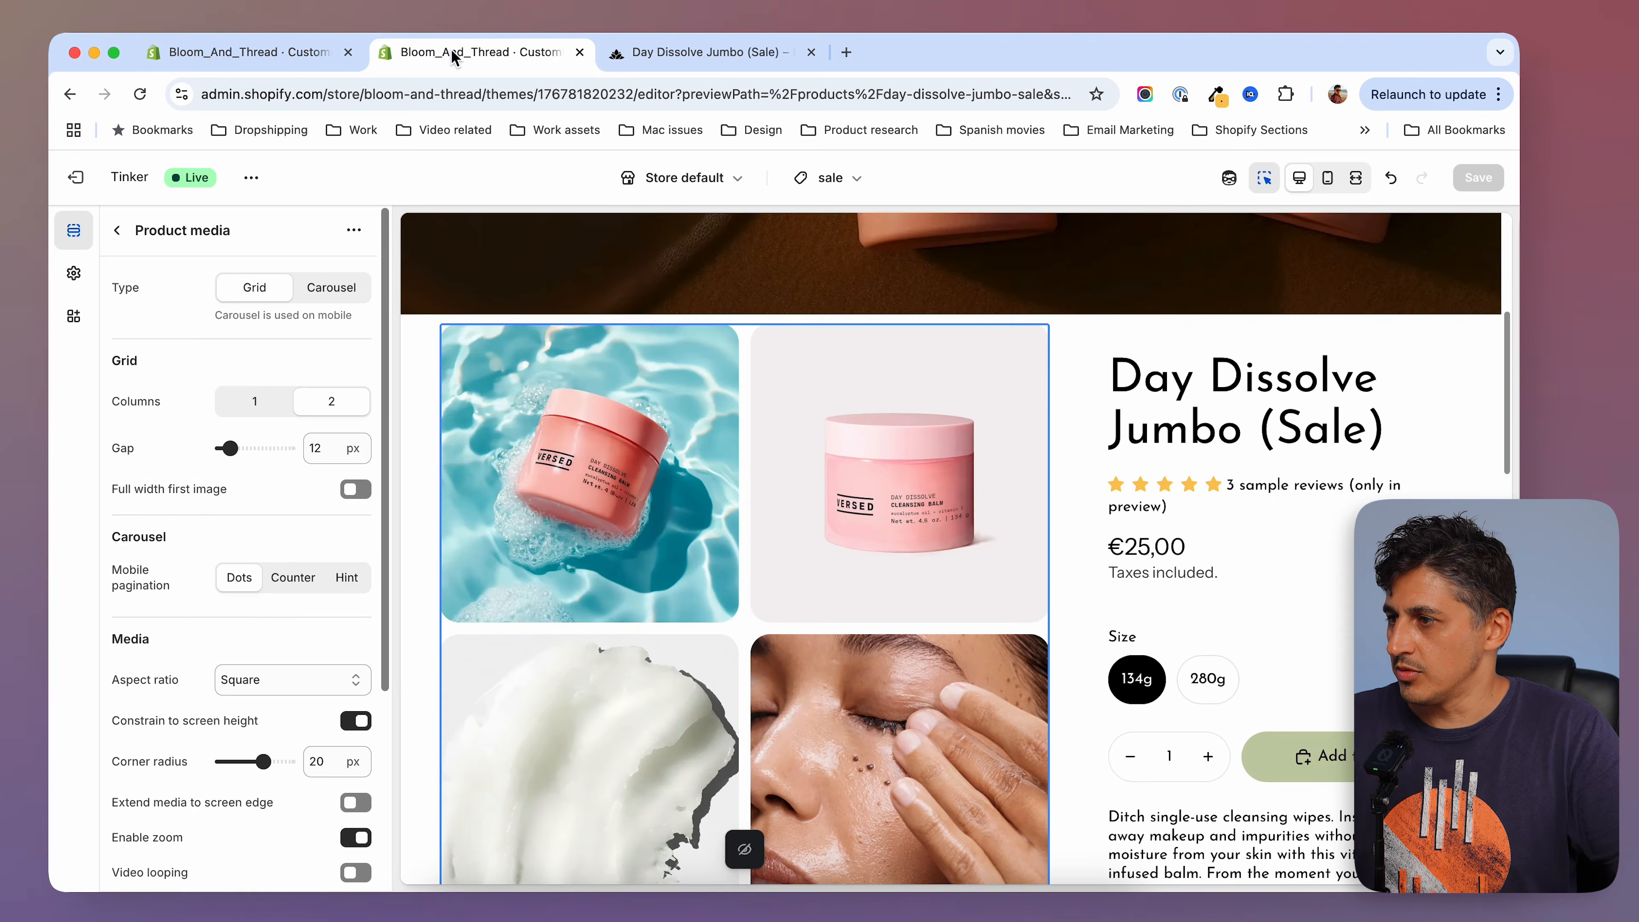
right_click(75, 176)
left_click(135, 189)
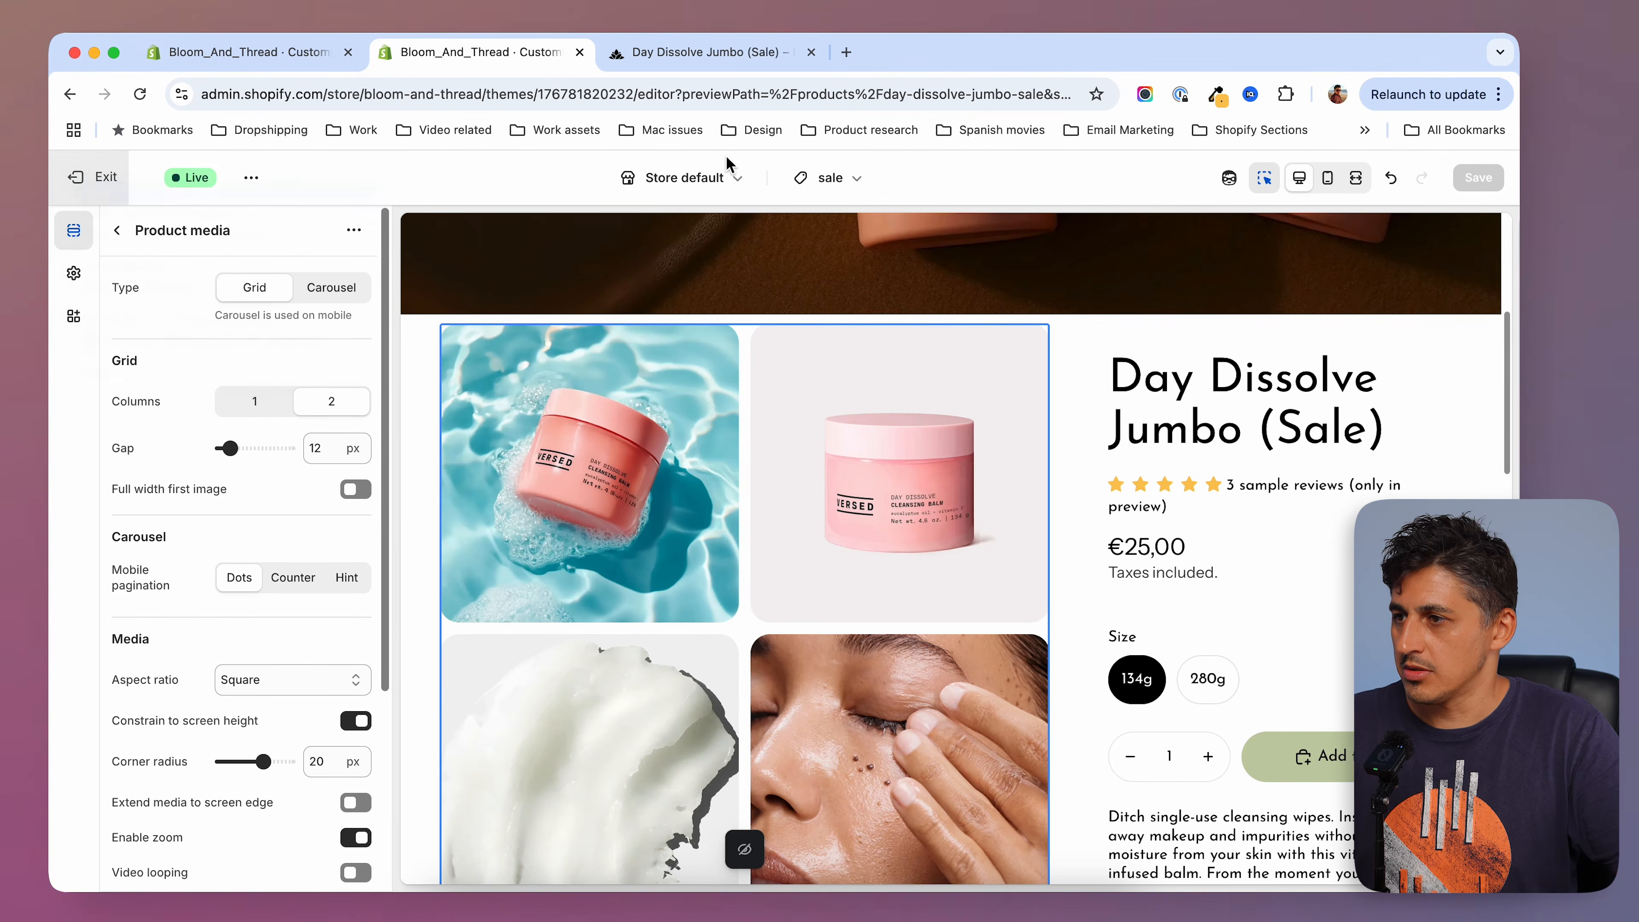
left_click(647, 54)
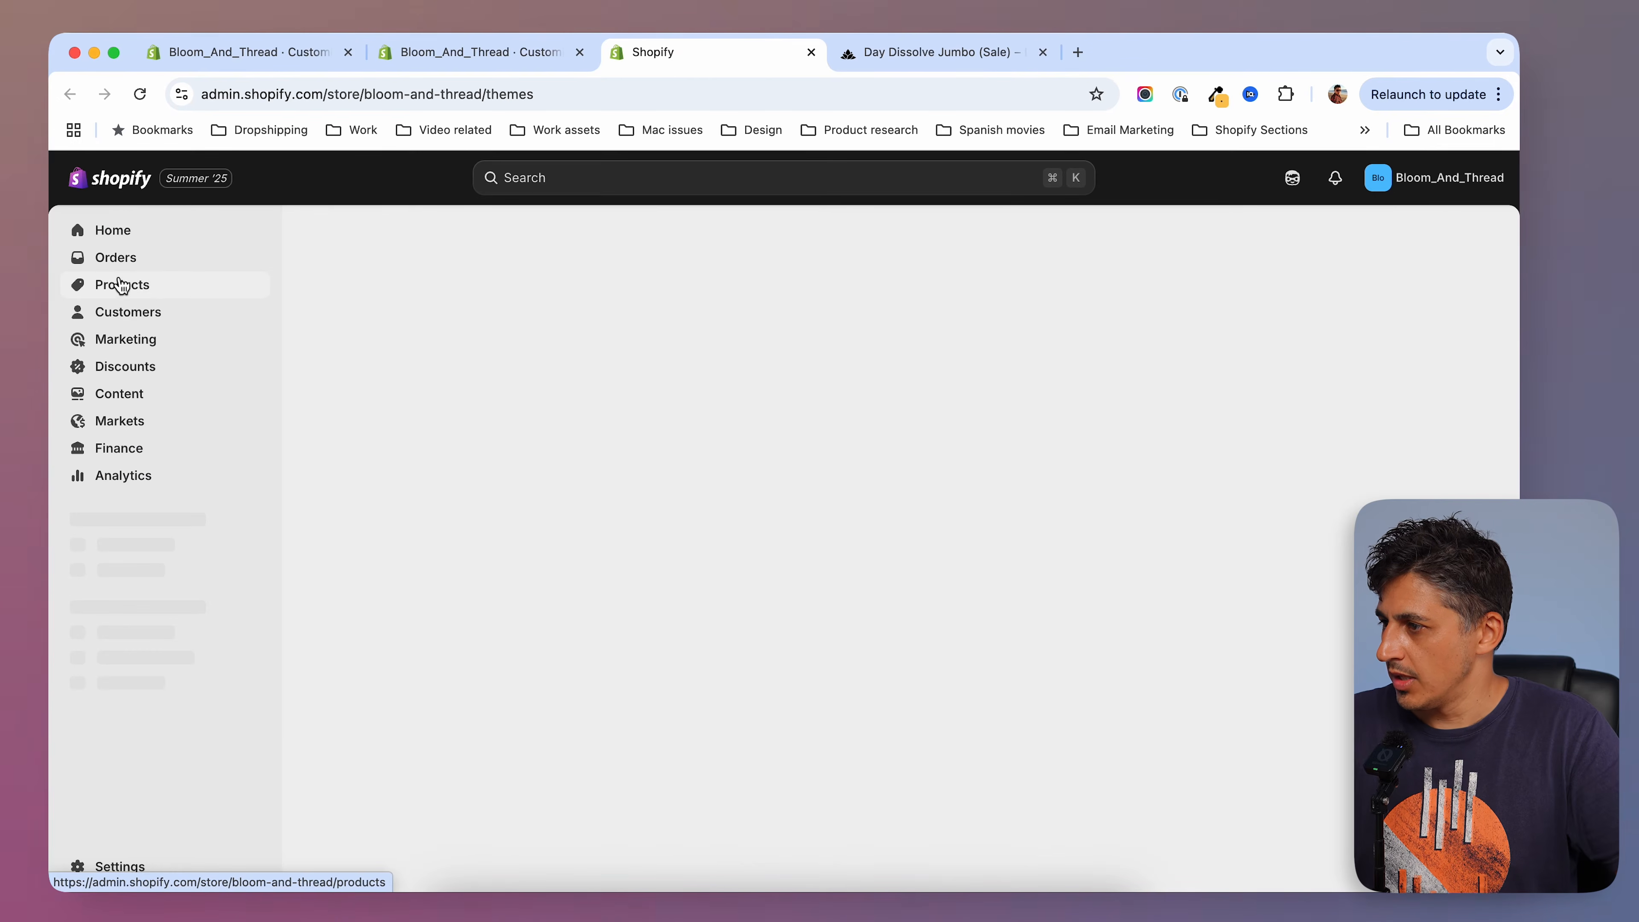
left_click(153, 290)
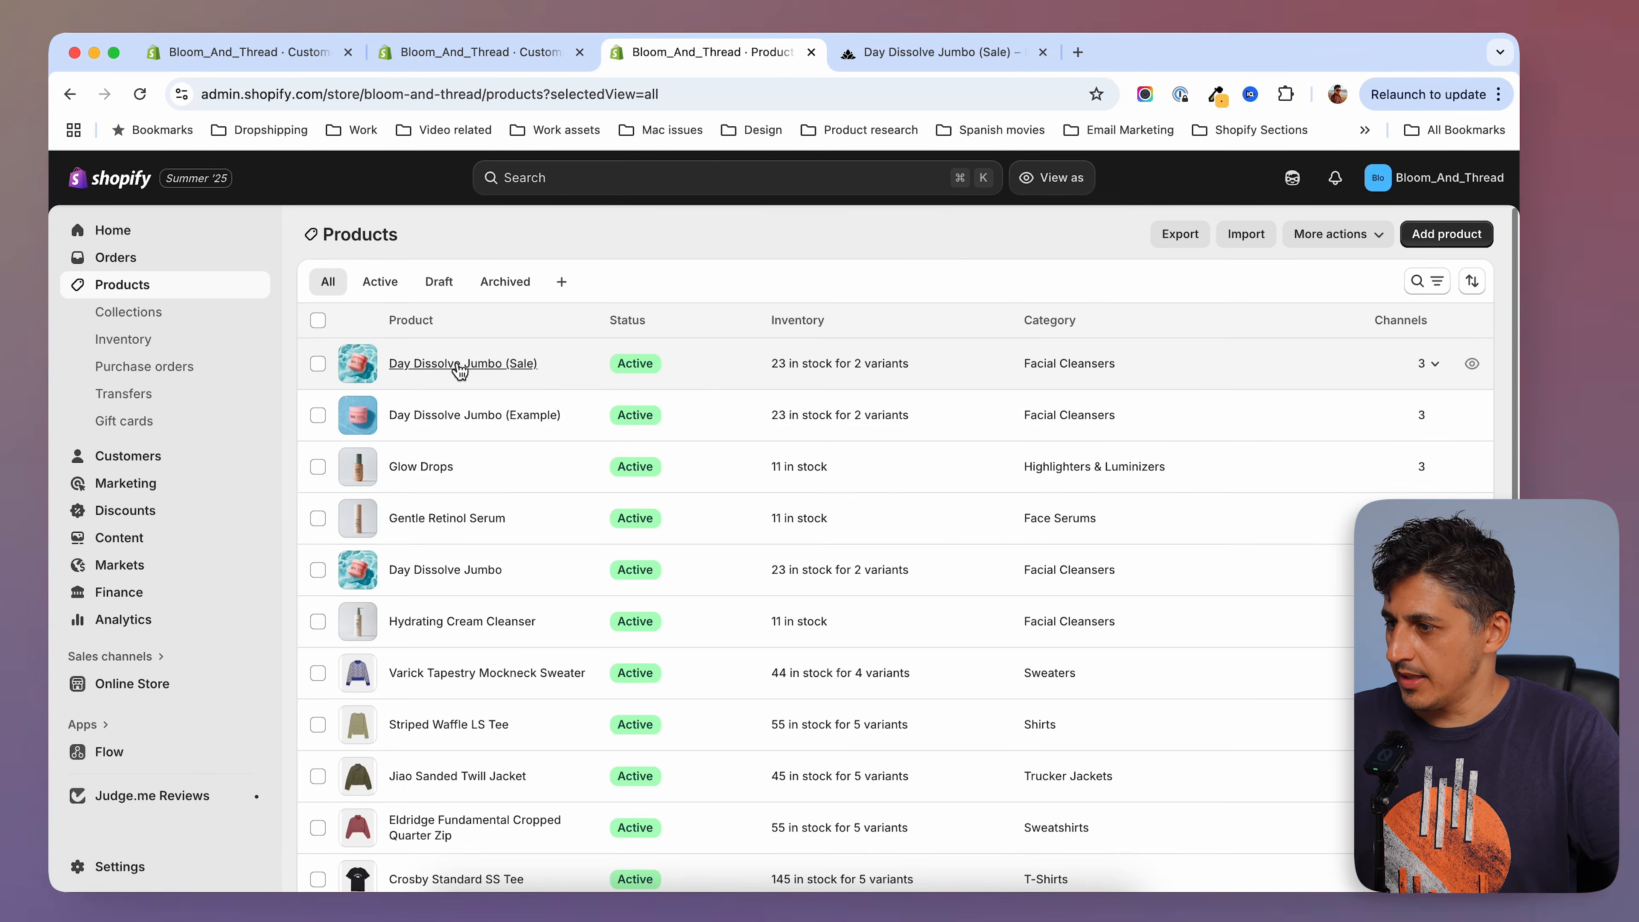
left_click(489, 365)
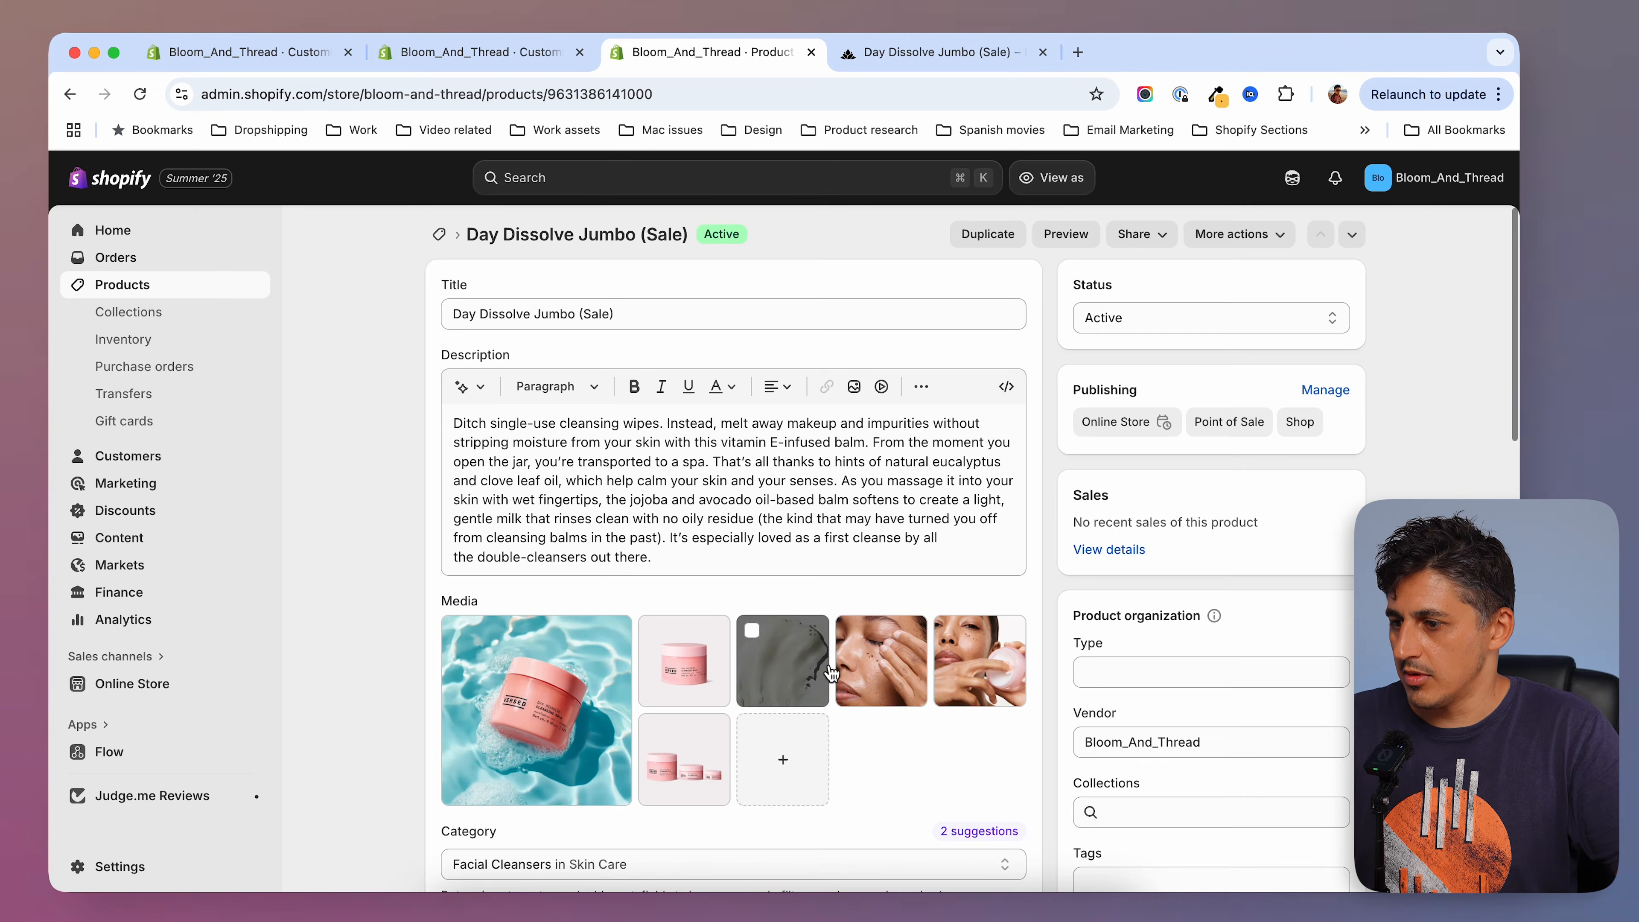
Reorder the product media after the main image as the two face photos, cream texture, three jars and single jar, and save.
scroll(831, 673, "down", 1)
left_click_drag(892, 571, 700, 574)
left_click_drag(816, 579, 974, 574)
left_click_drag(703, 668, 985, 574)
left_click(1068, 178)
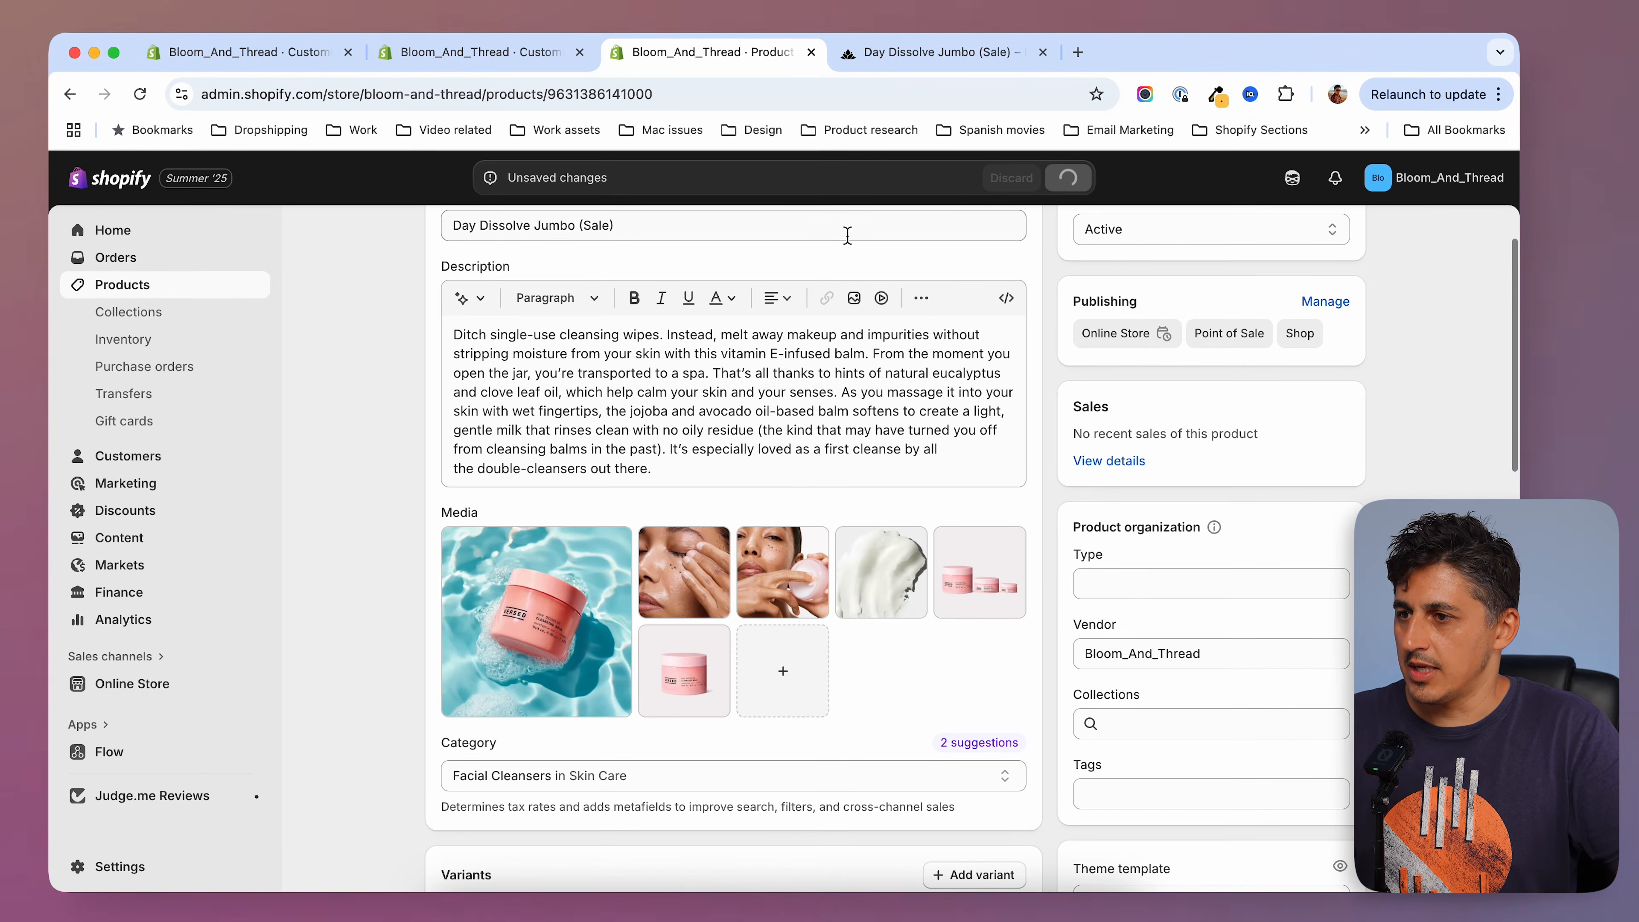
Reload the storefront sale product page and review the order of the gallery images.
left_click(901, 51)
left_click(139, 93)
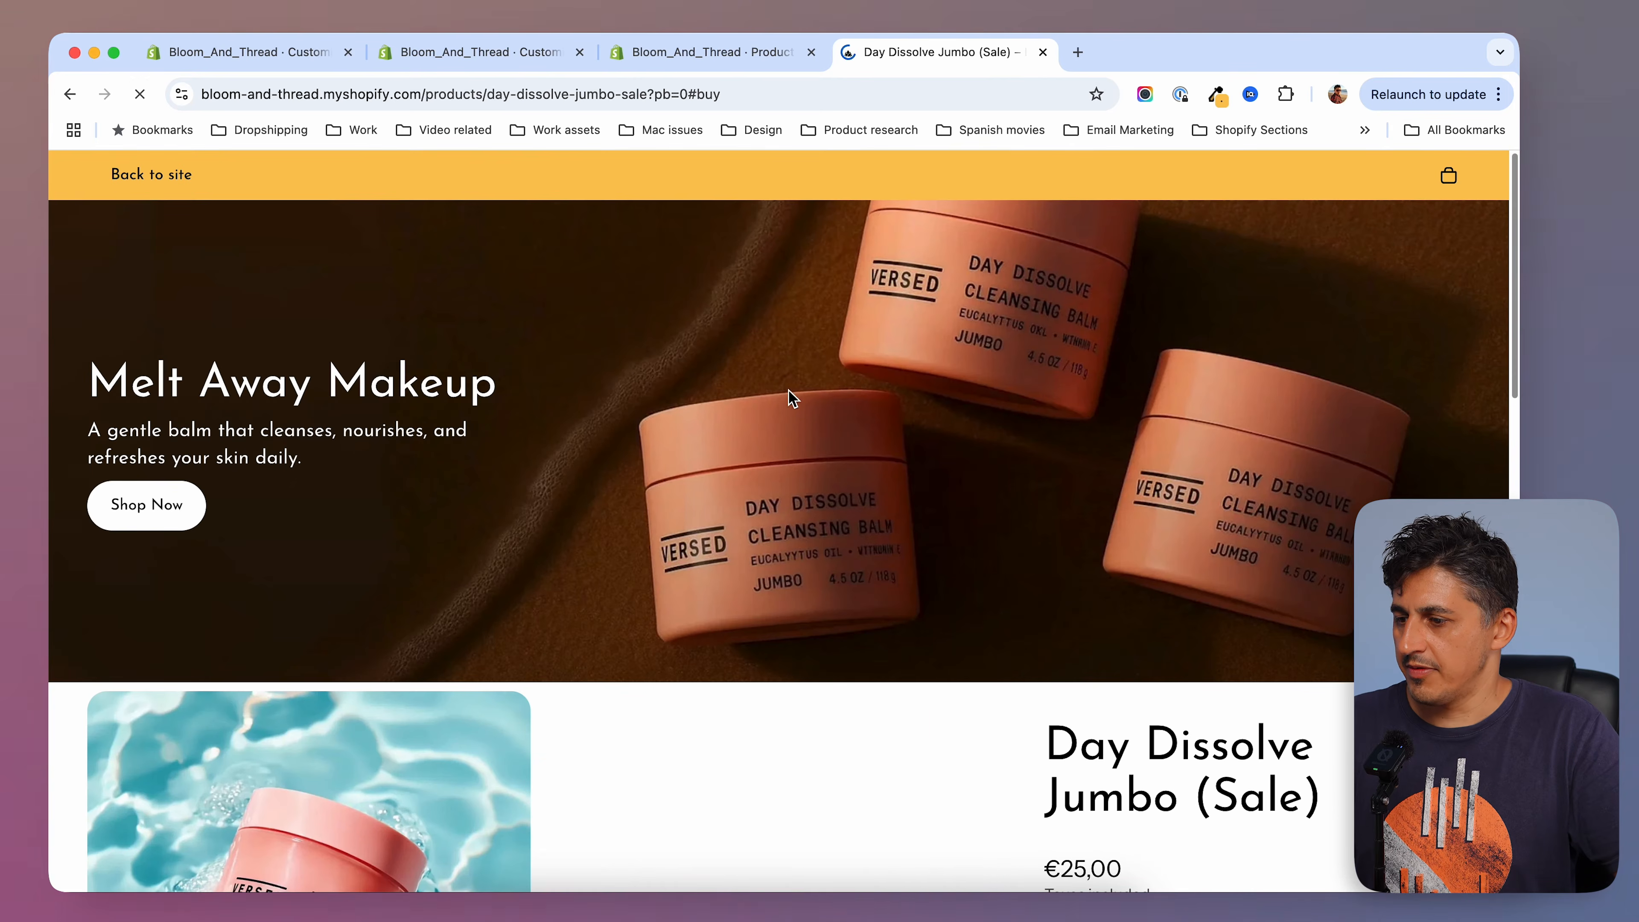
scroll(794, 396, "down", 8)
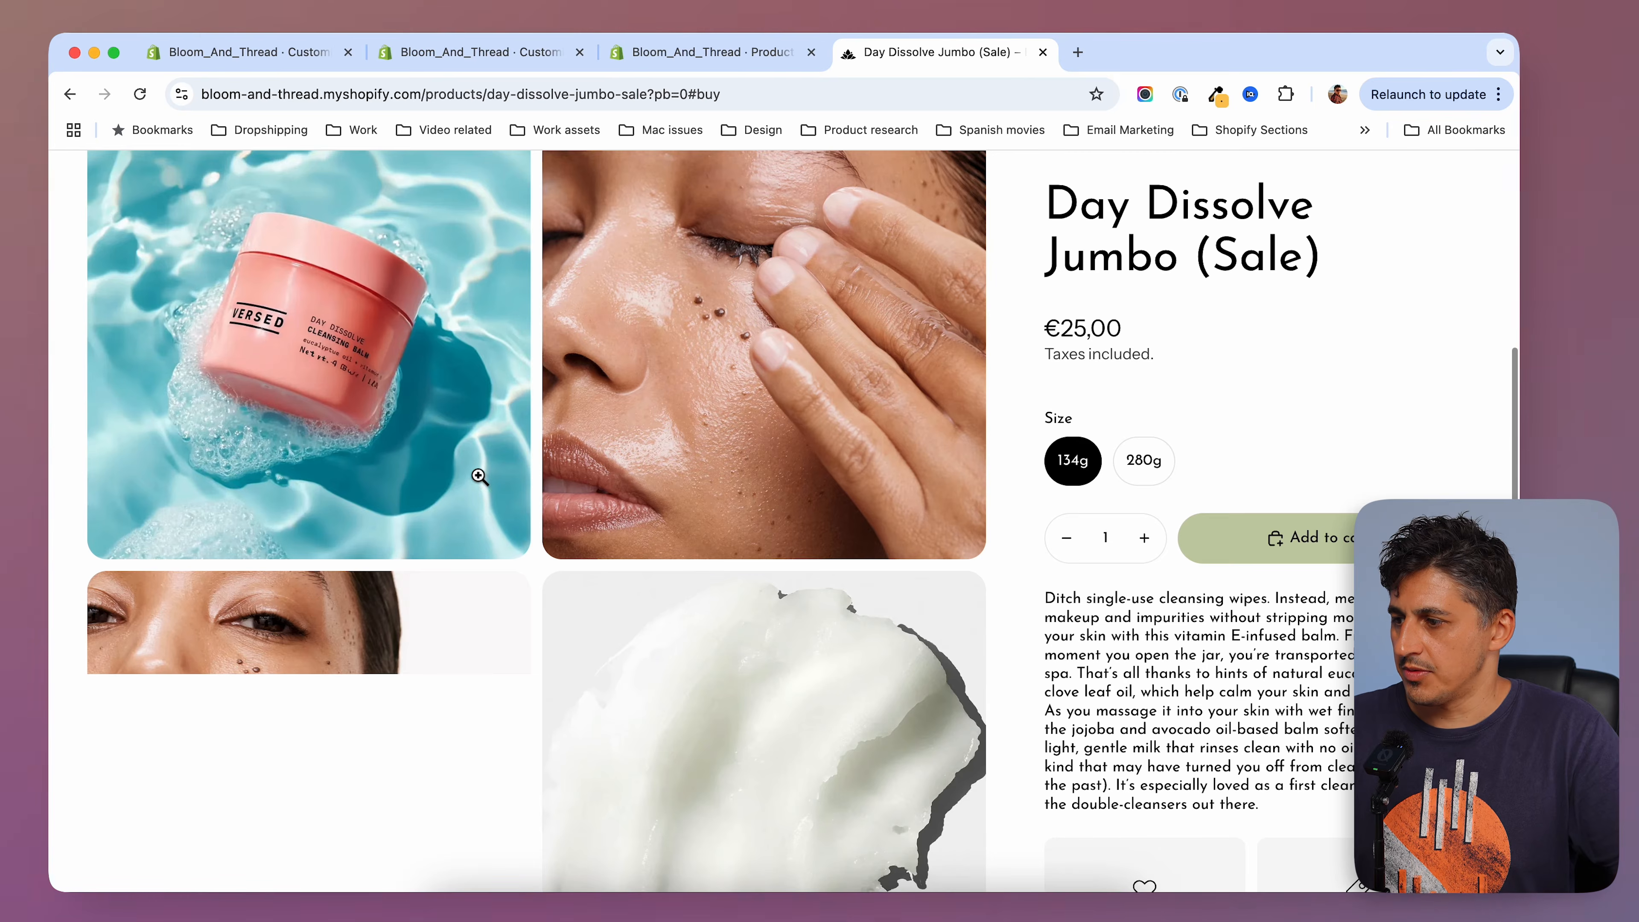
scroll(825, 530, "down", 8)
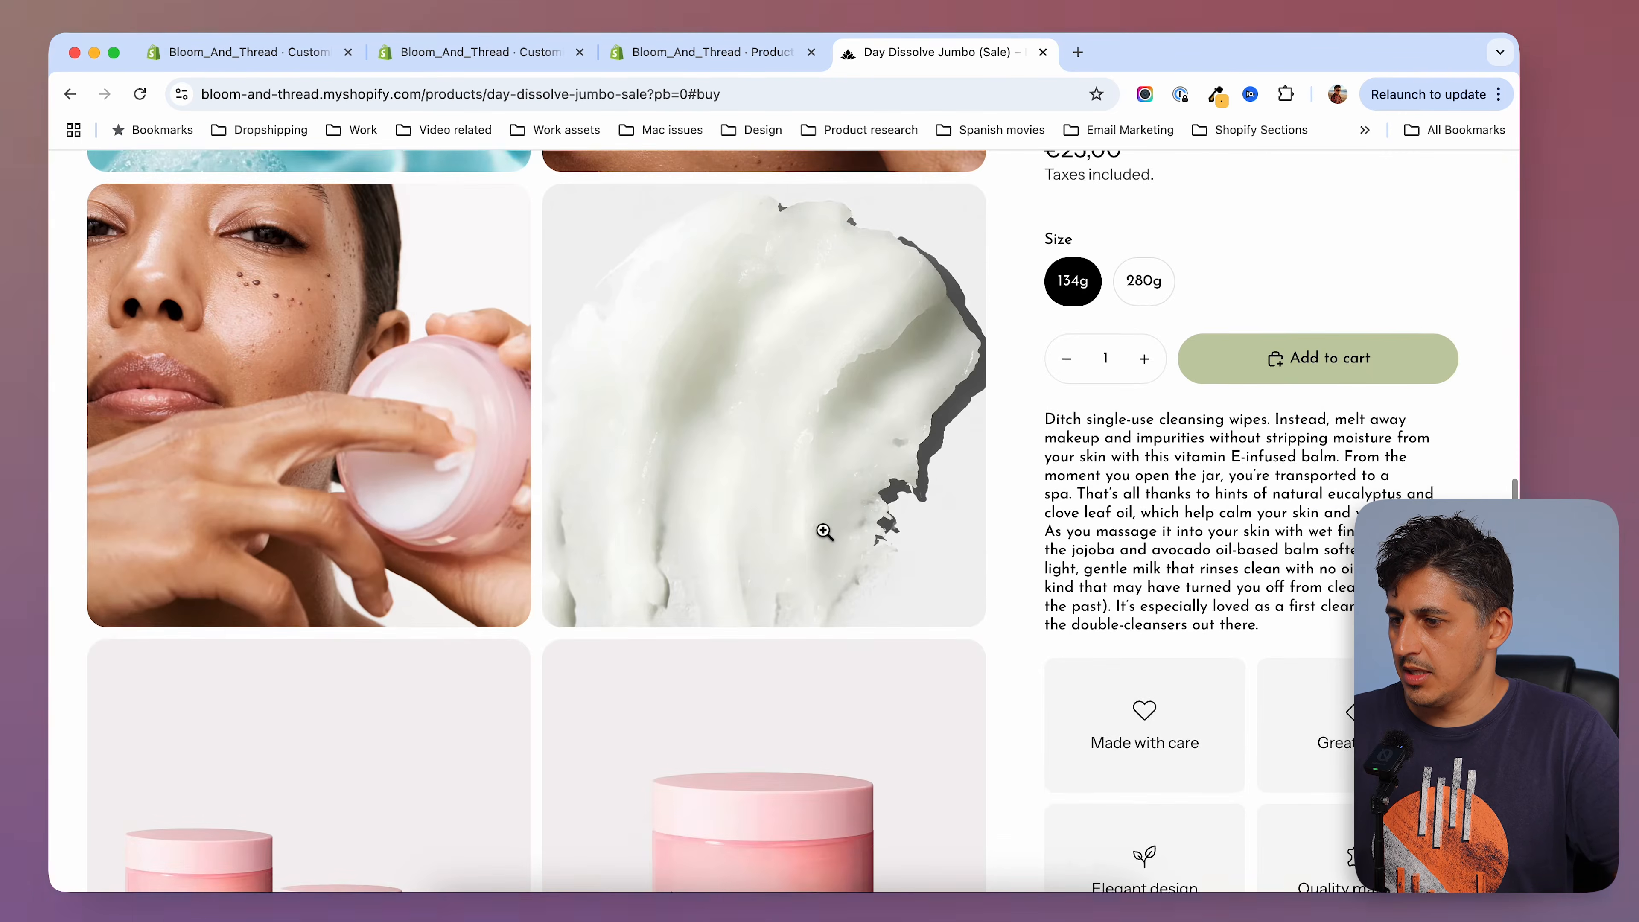
scroll(824, 530, "up", 10)
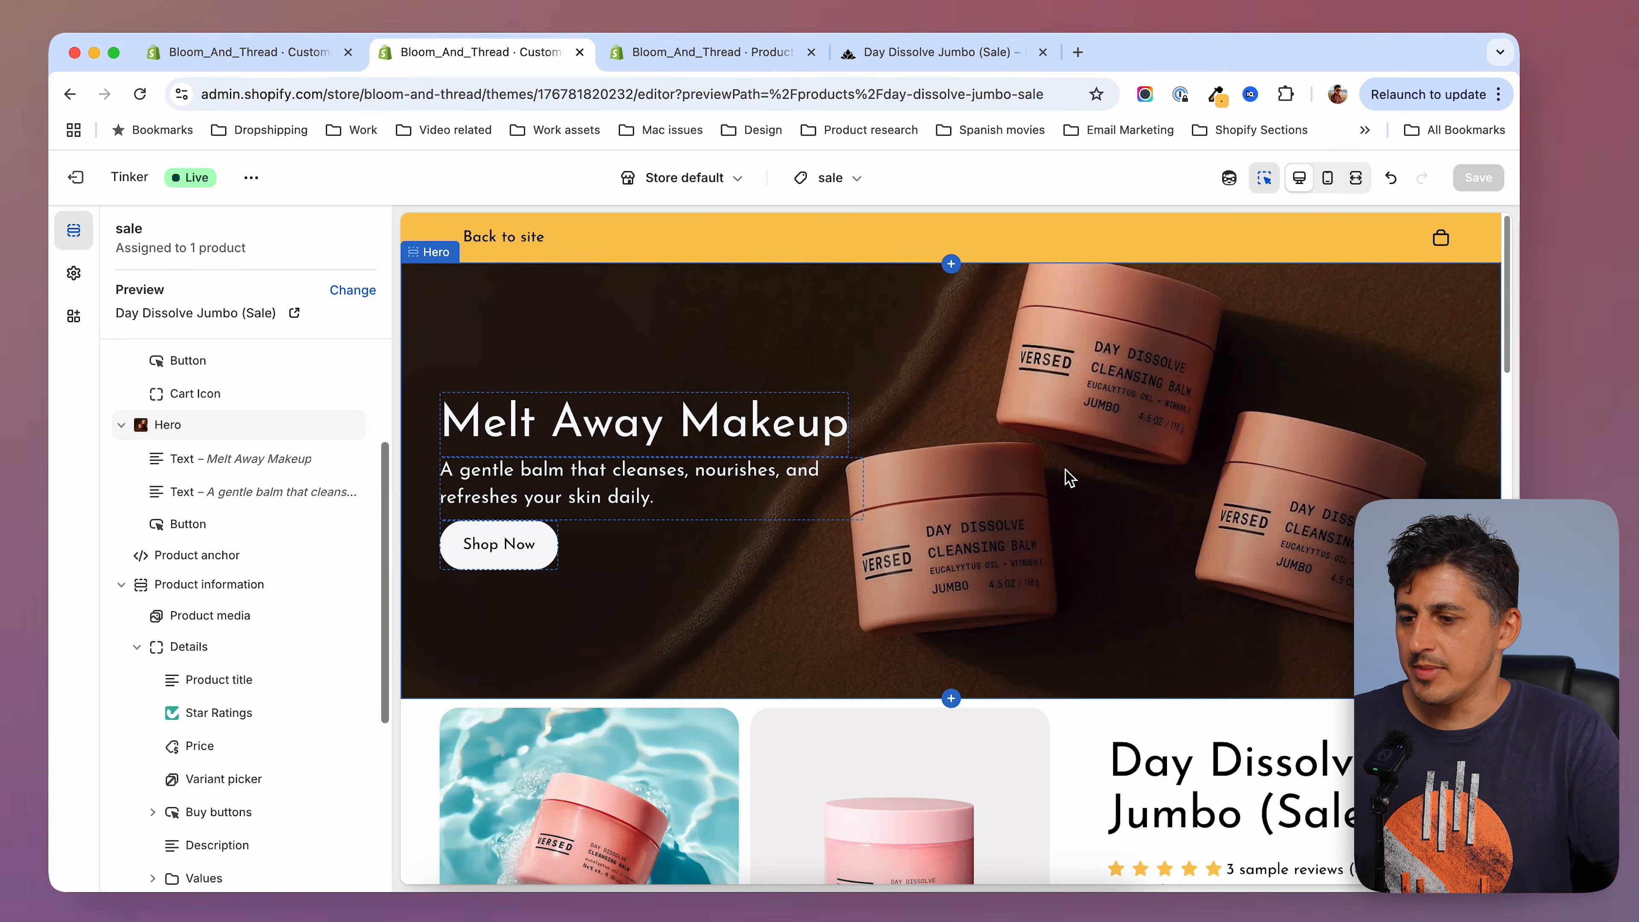
Compare the sale template's product section with the example template, examining its star rating, Customer Reviews section and Ingredients accordion row.
scroll(1095, 648, "down", 7)
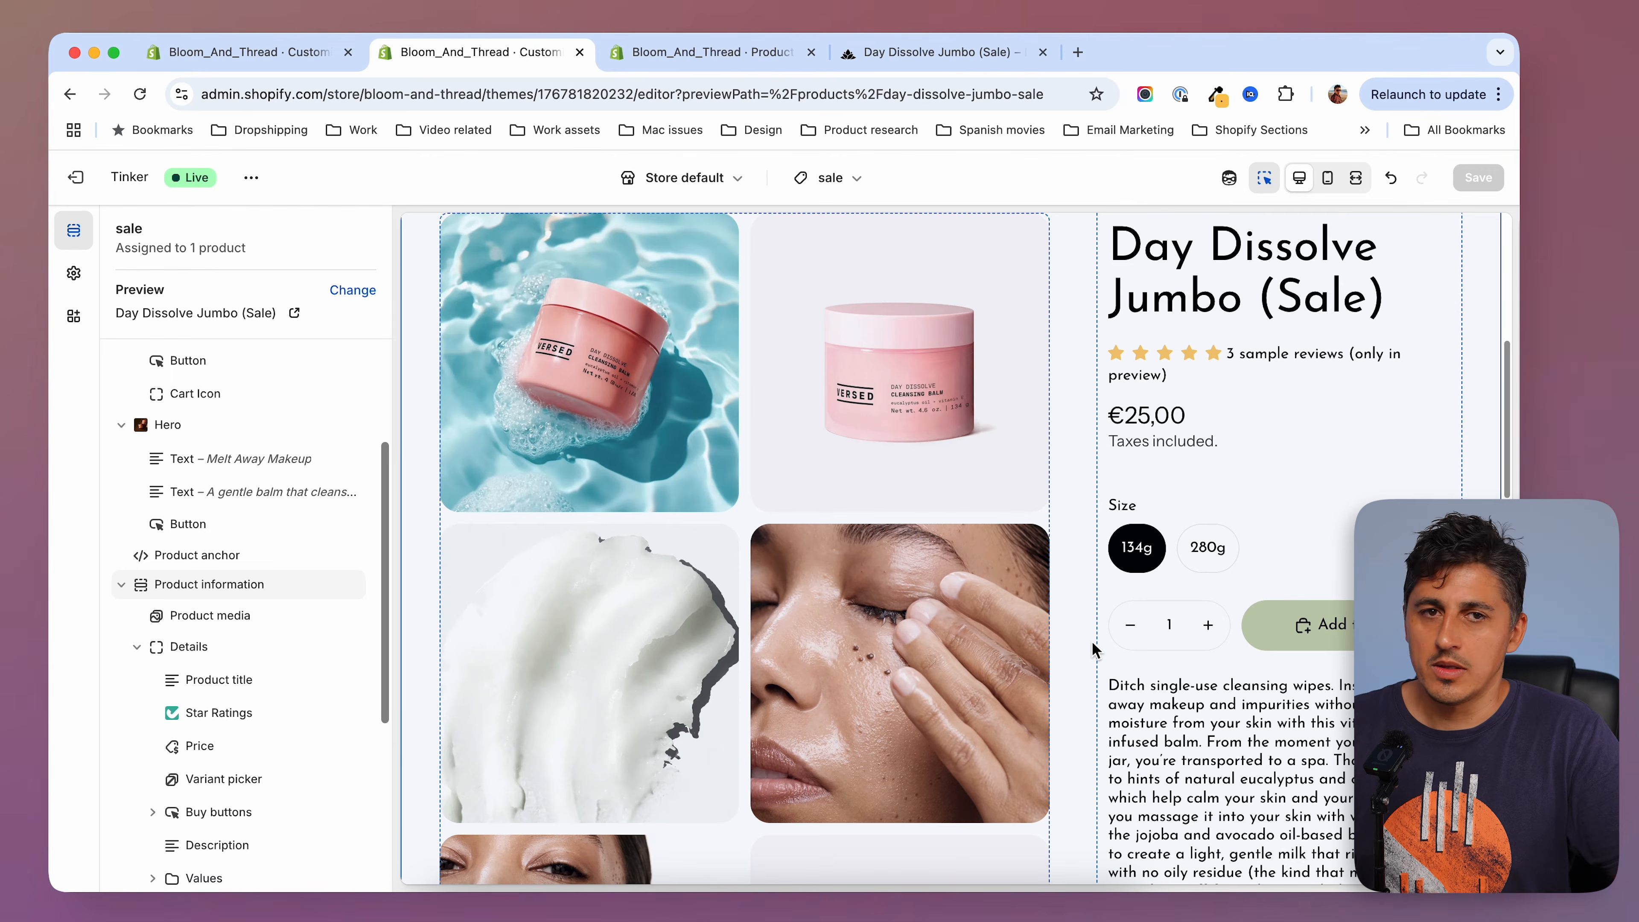
scroll(907, 516, "down", 1)
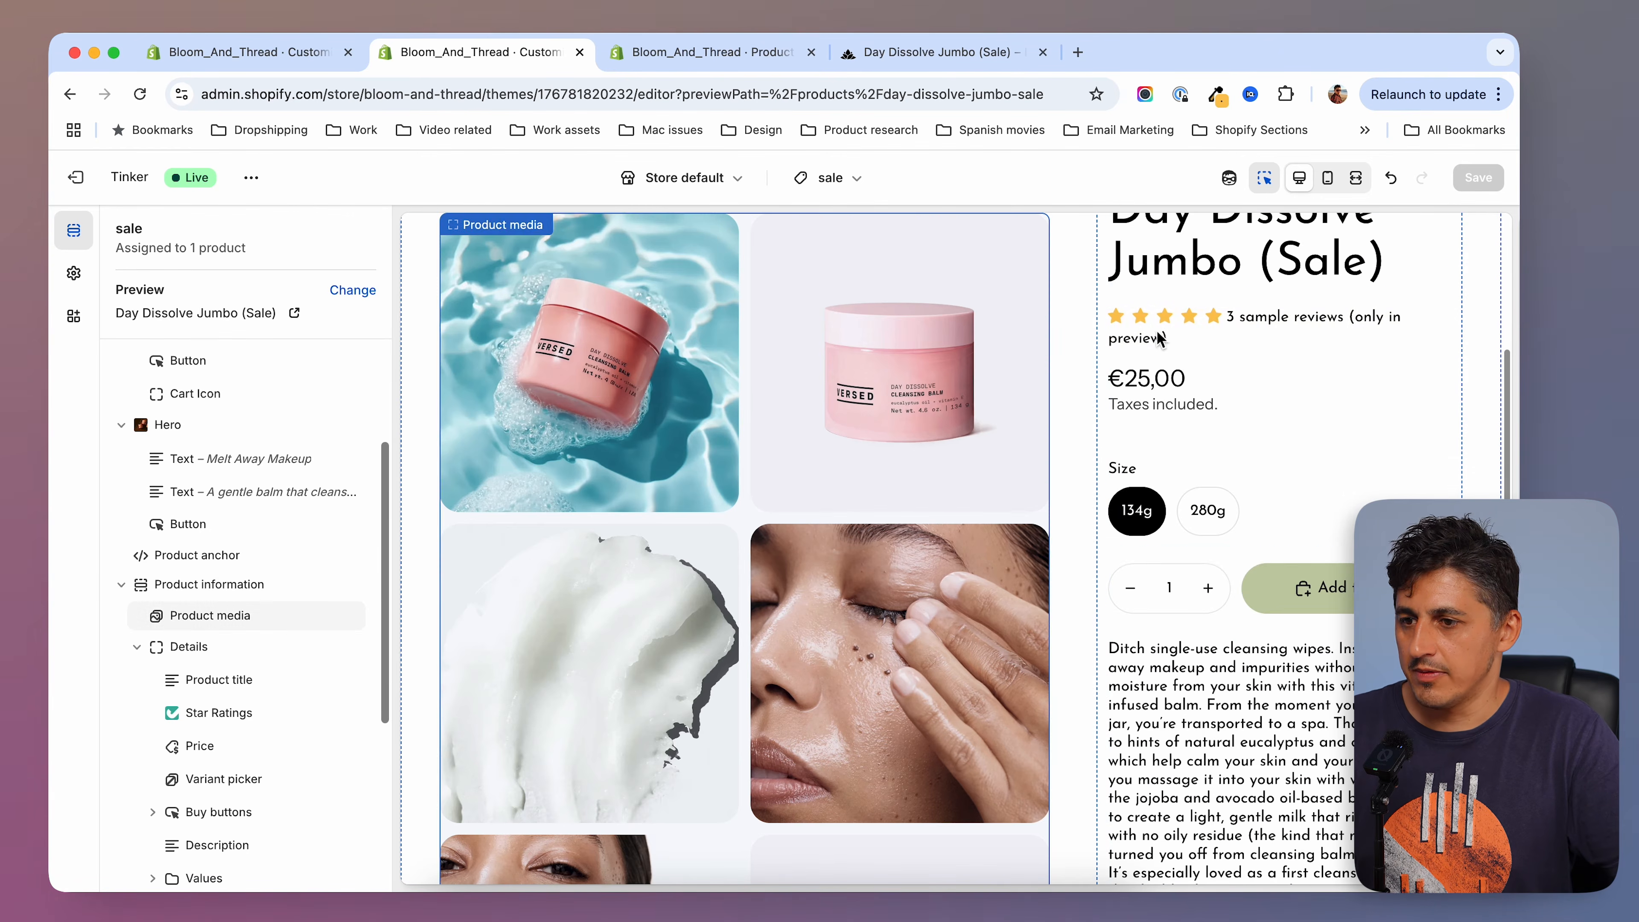
left_click(290, 60)
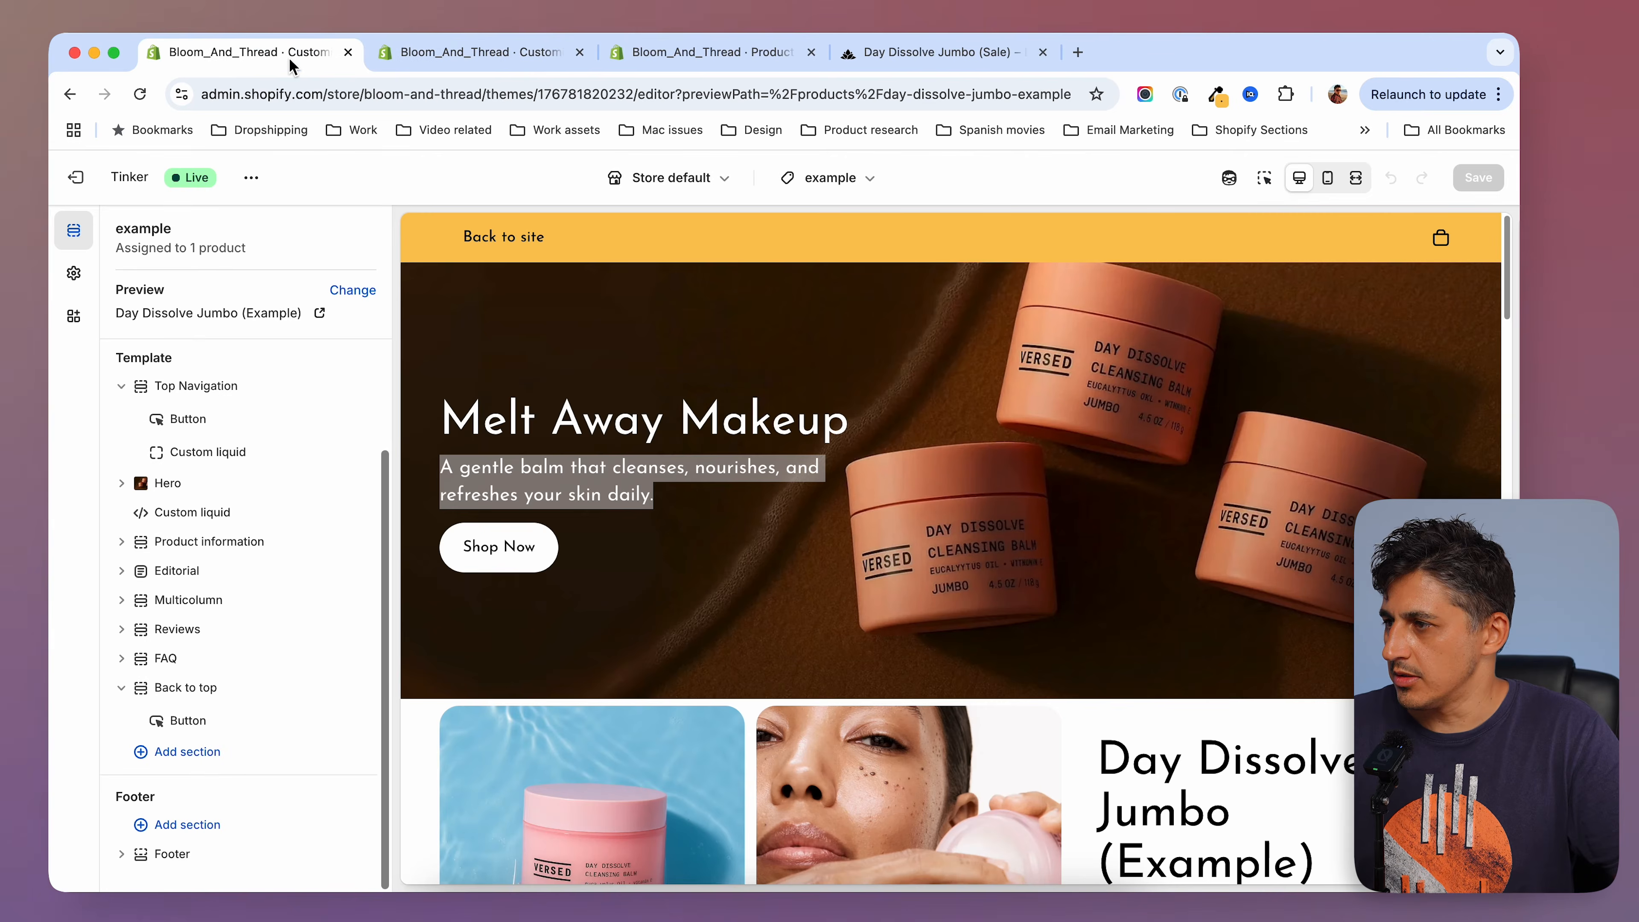
scroll(574, 257, "down", 5)
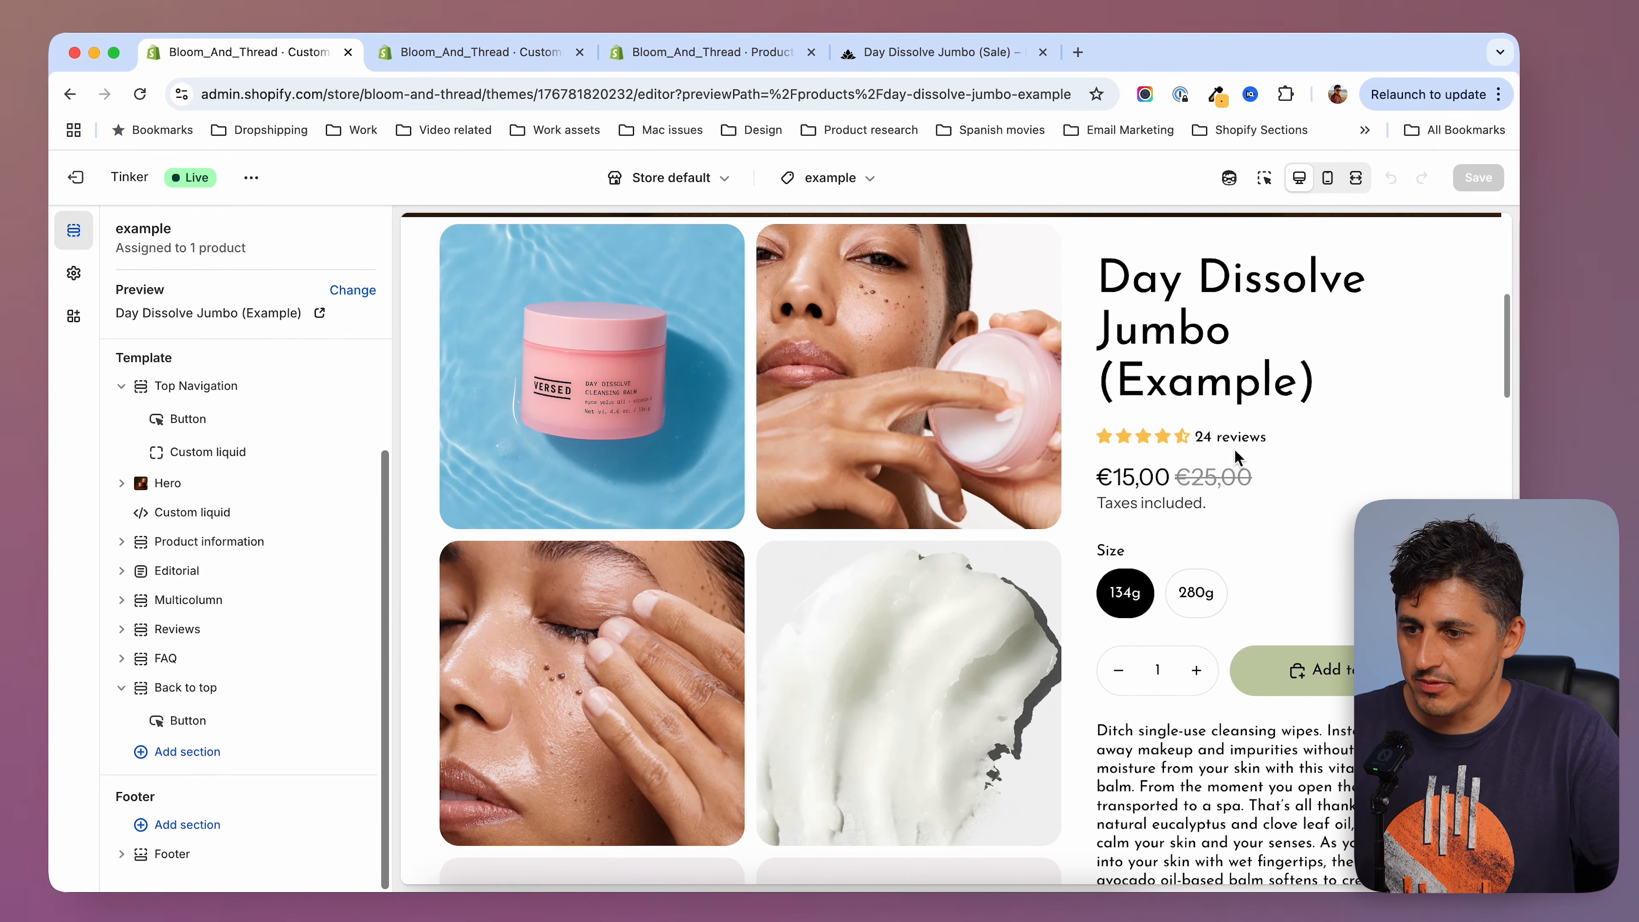
left_click(1225, 445)
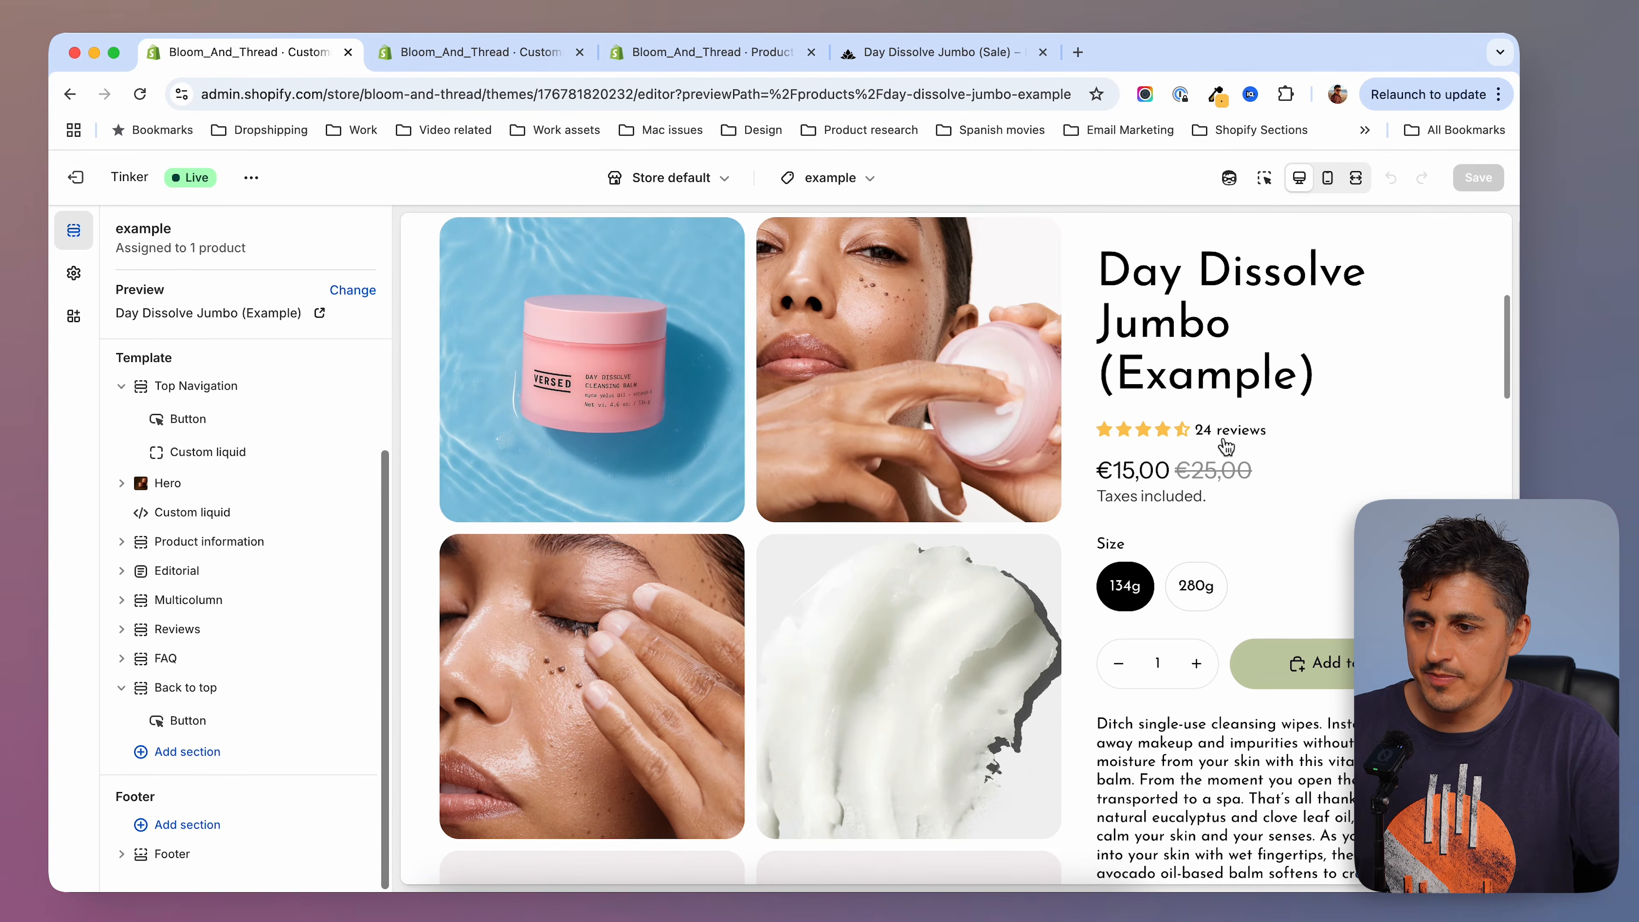
scroll(1105, 568, "up", 20)
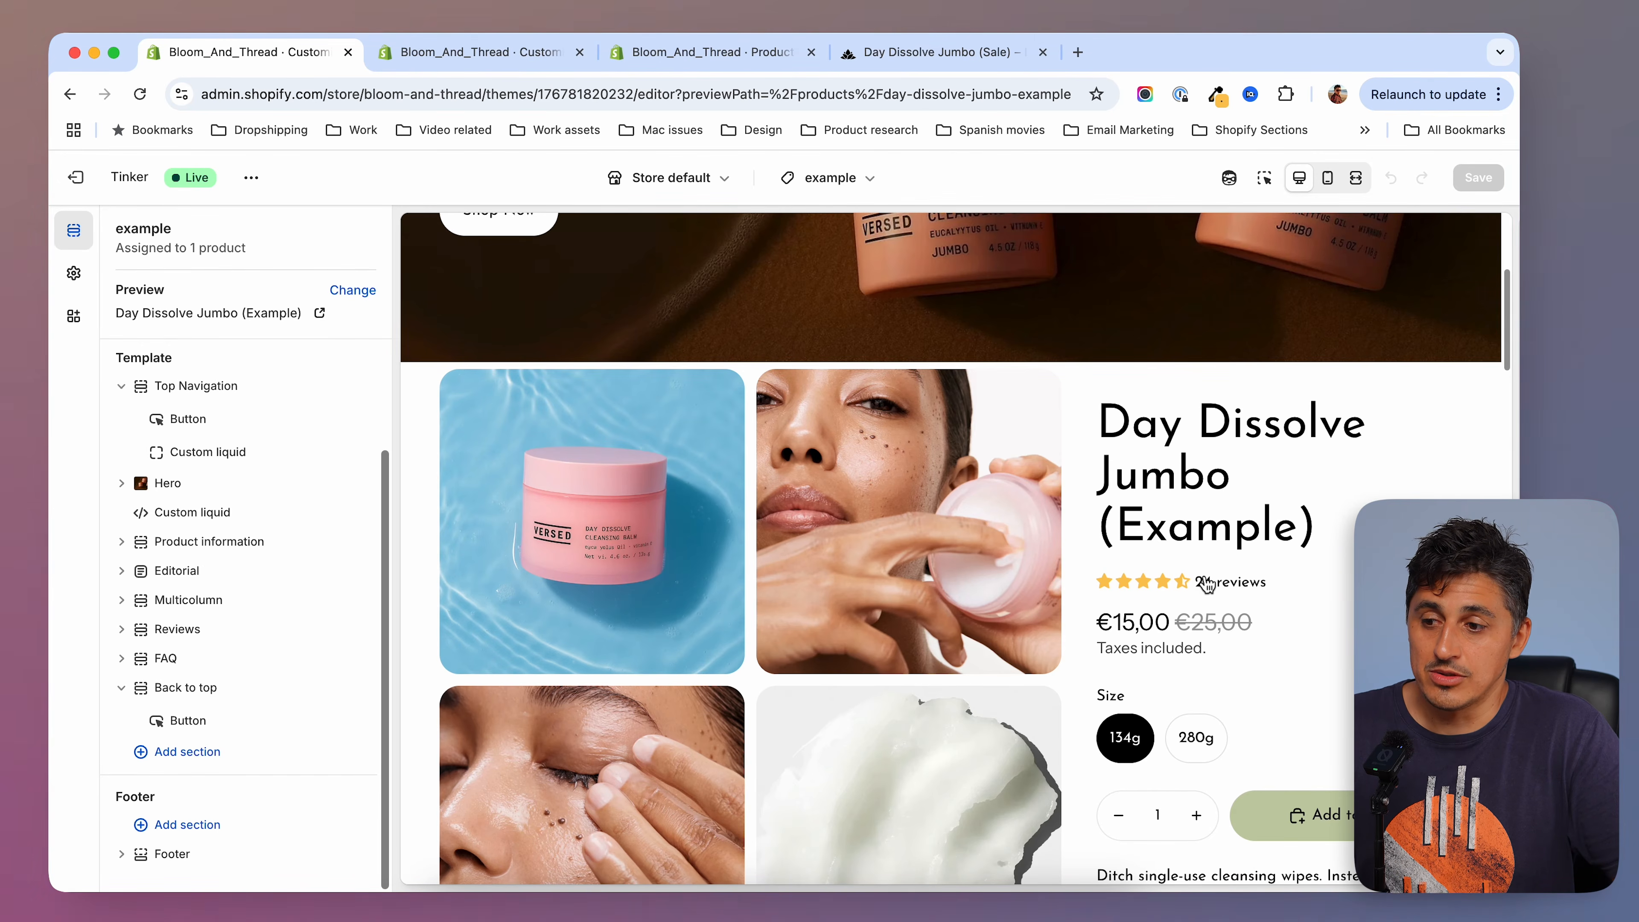
scroll(1155, 604, "down", 10)
scroll(1154, 603, "down", 8)
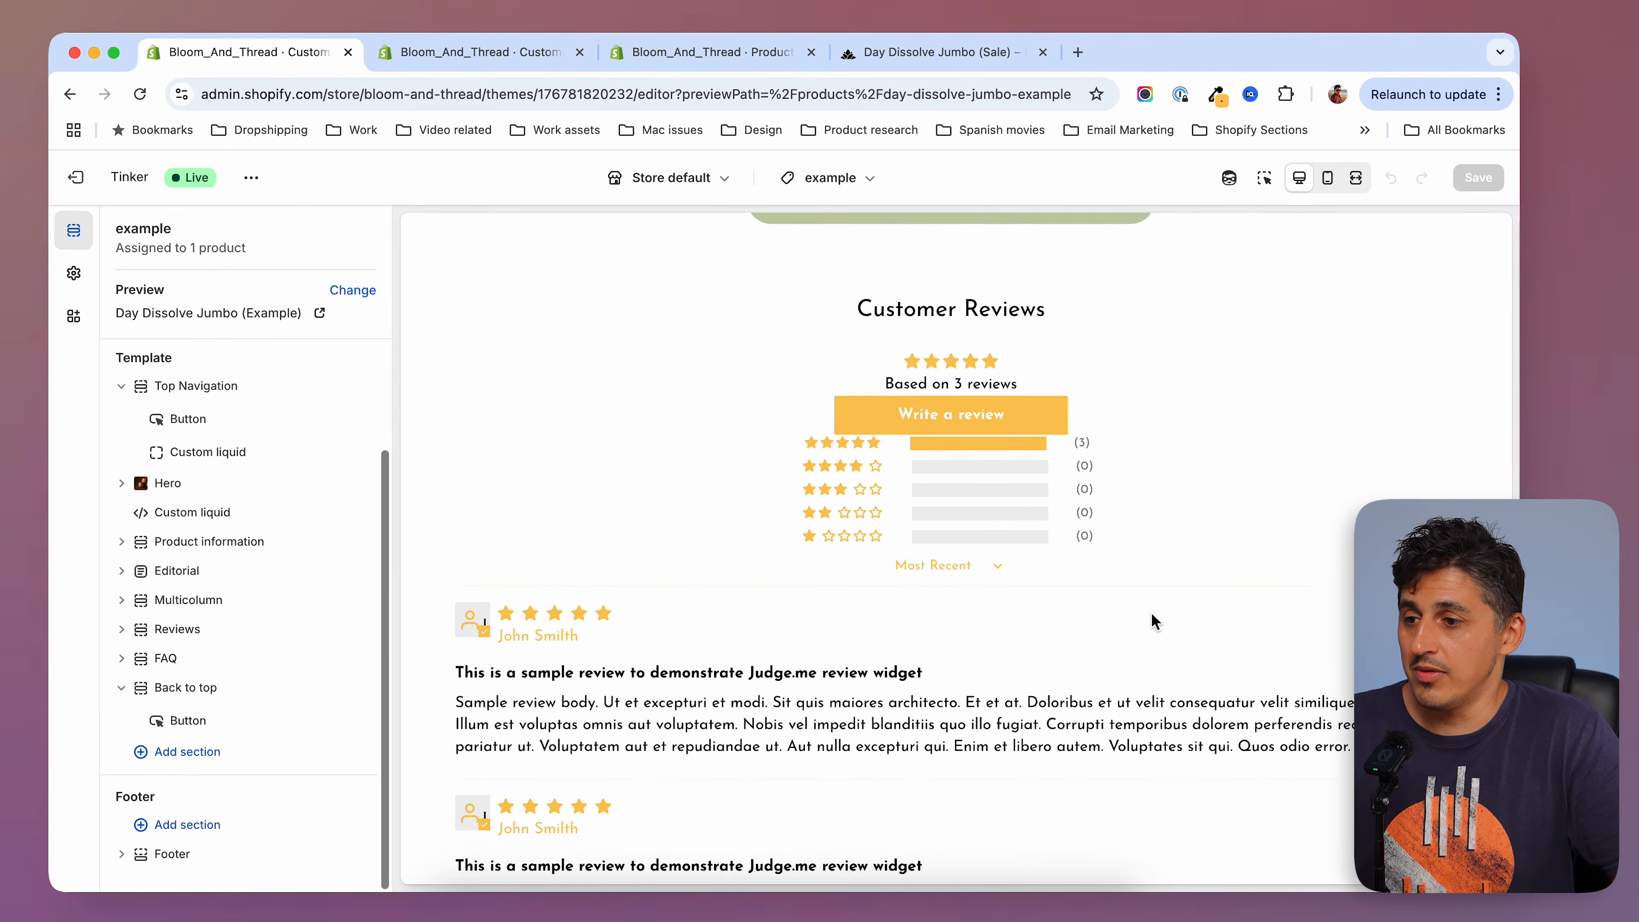
scroll(1104, 626, "up", 3)
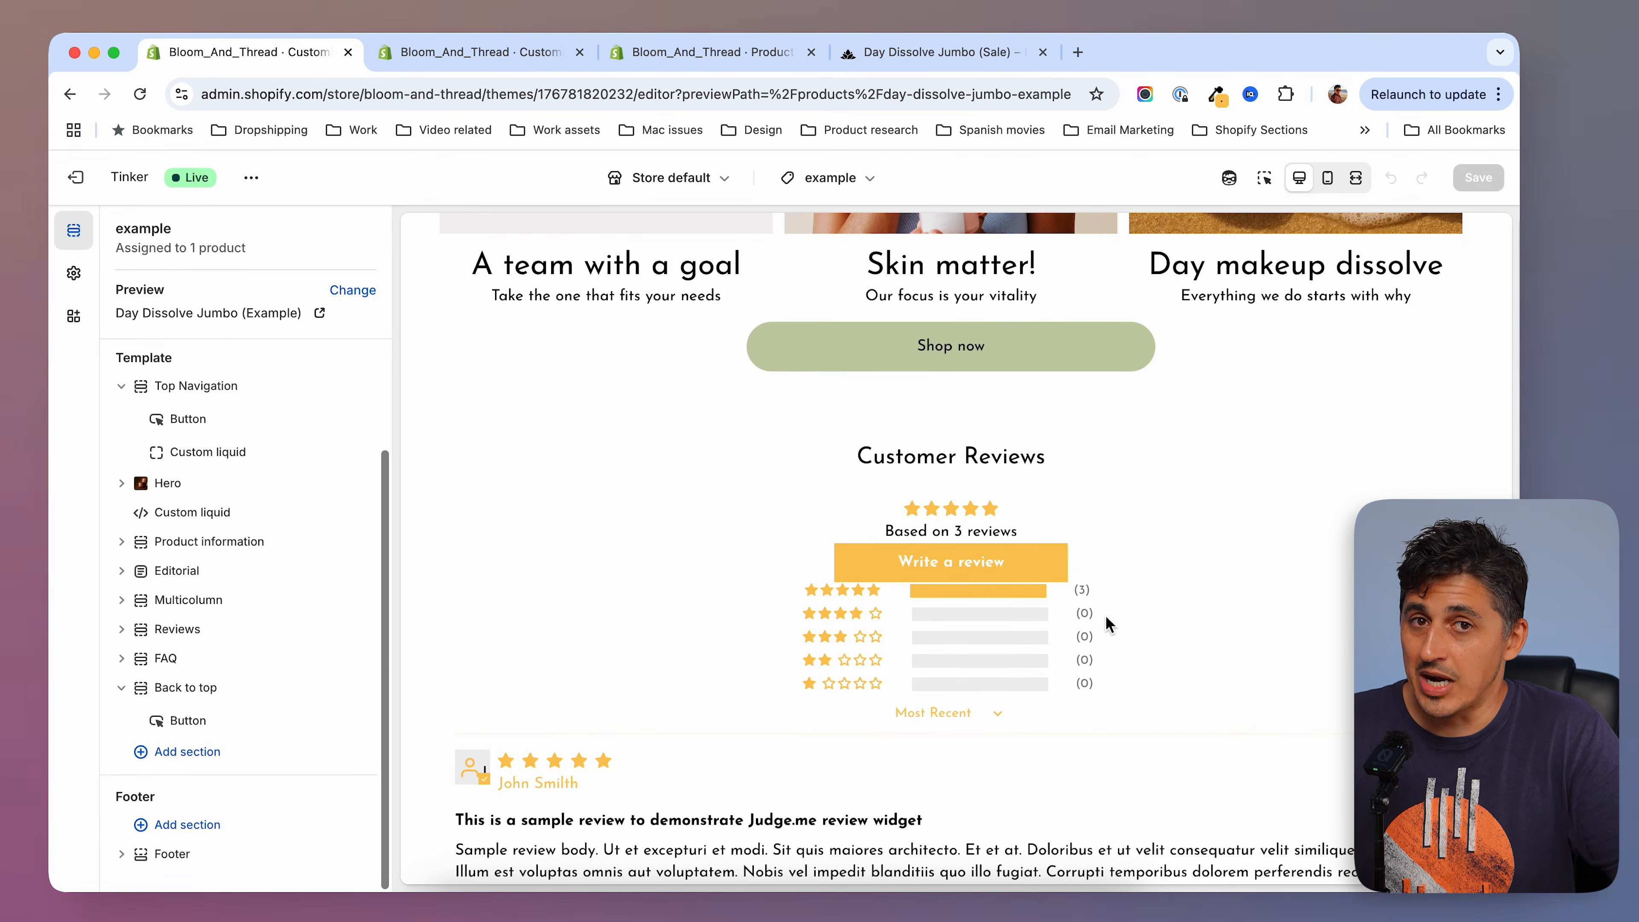
scroll(1106, 625, "down", 2)
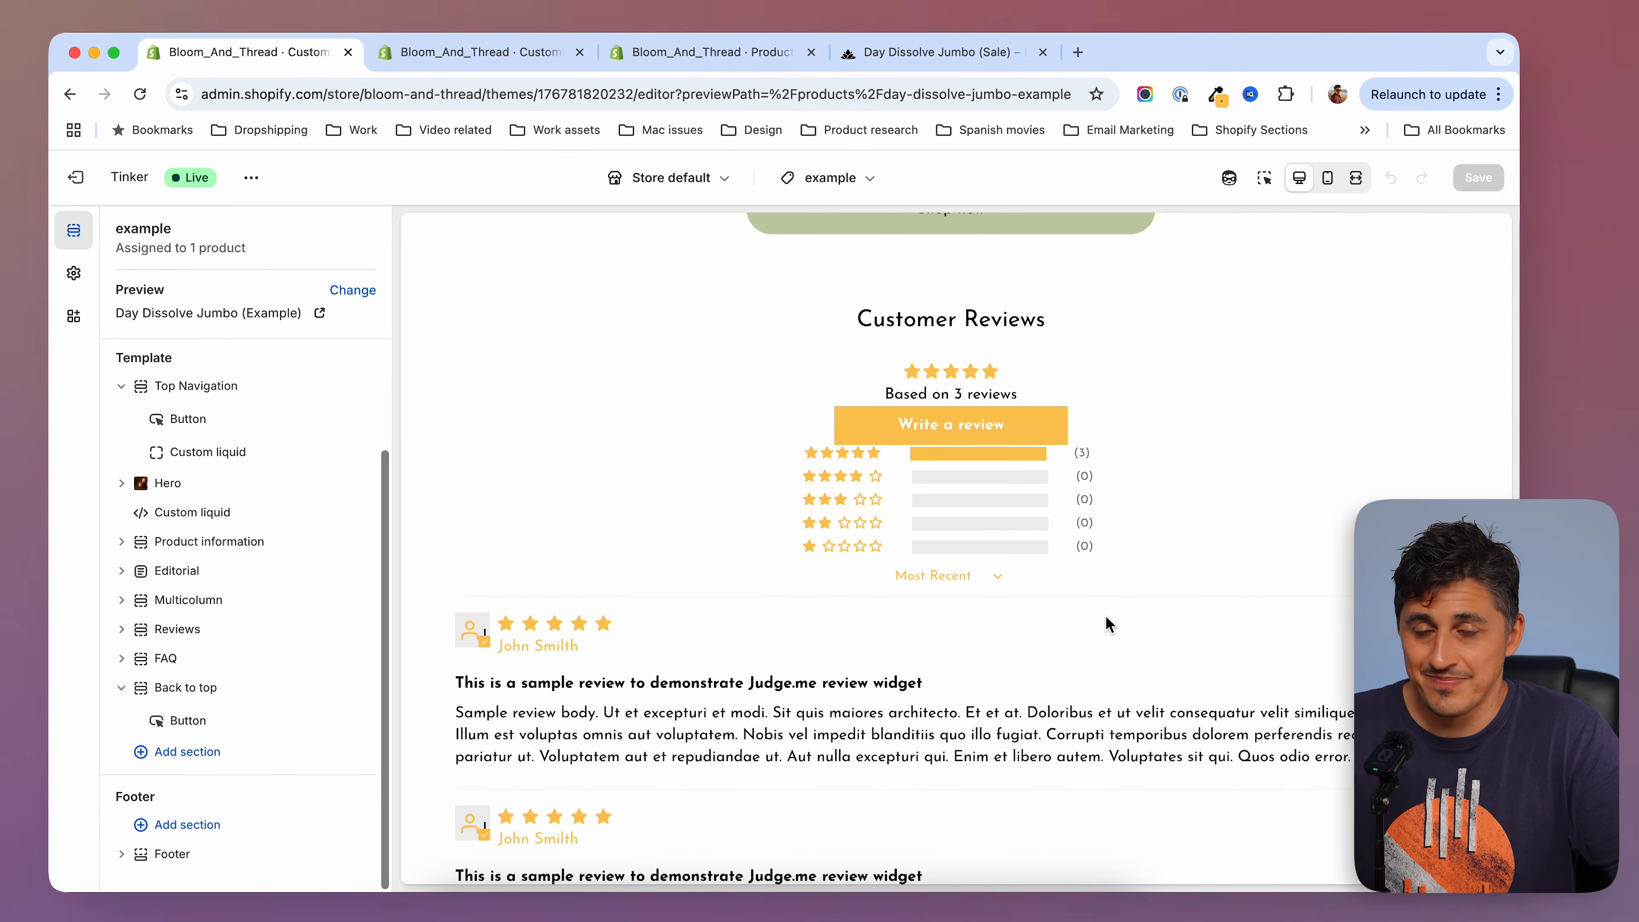
scroll(1106, 625, "down", 4)
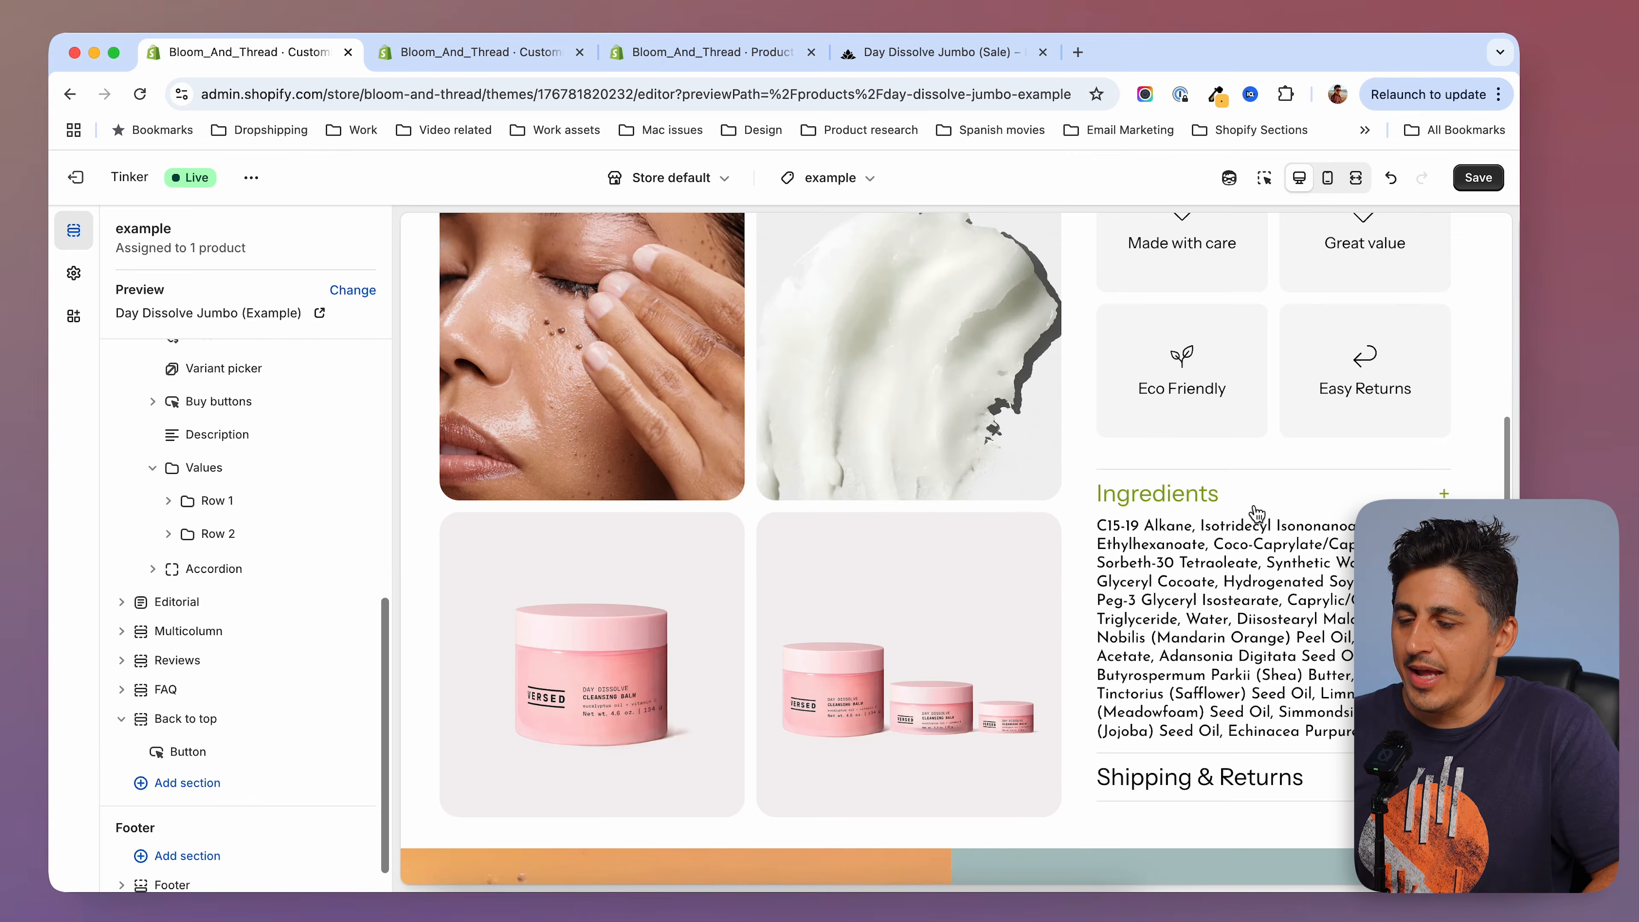
left_click(1254, 510)
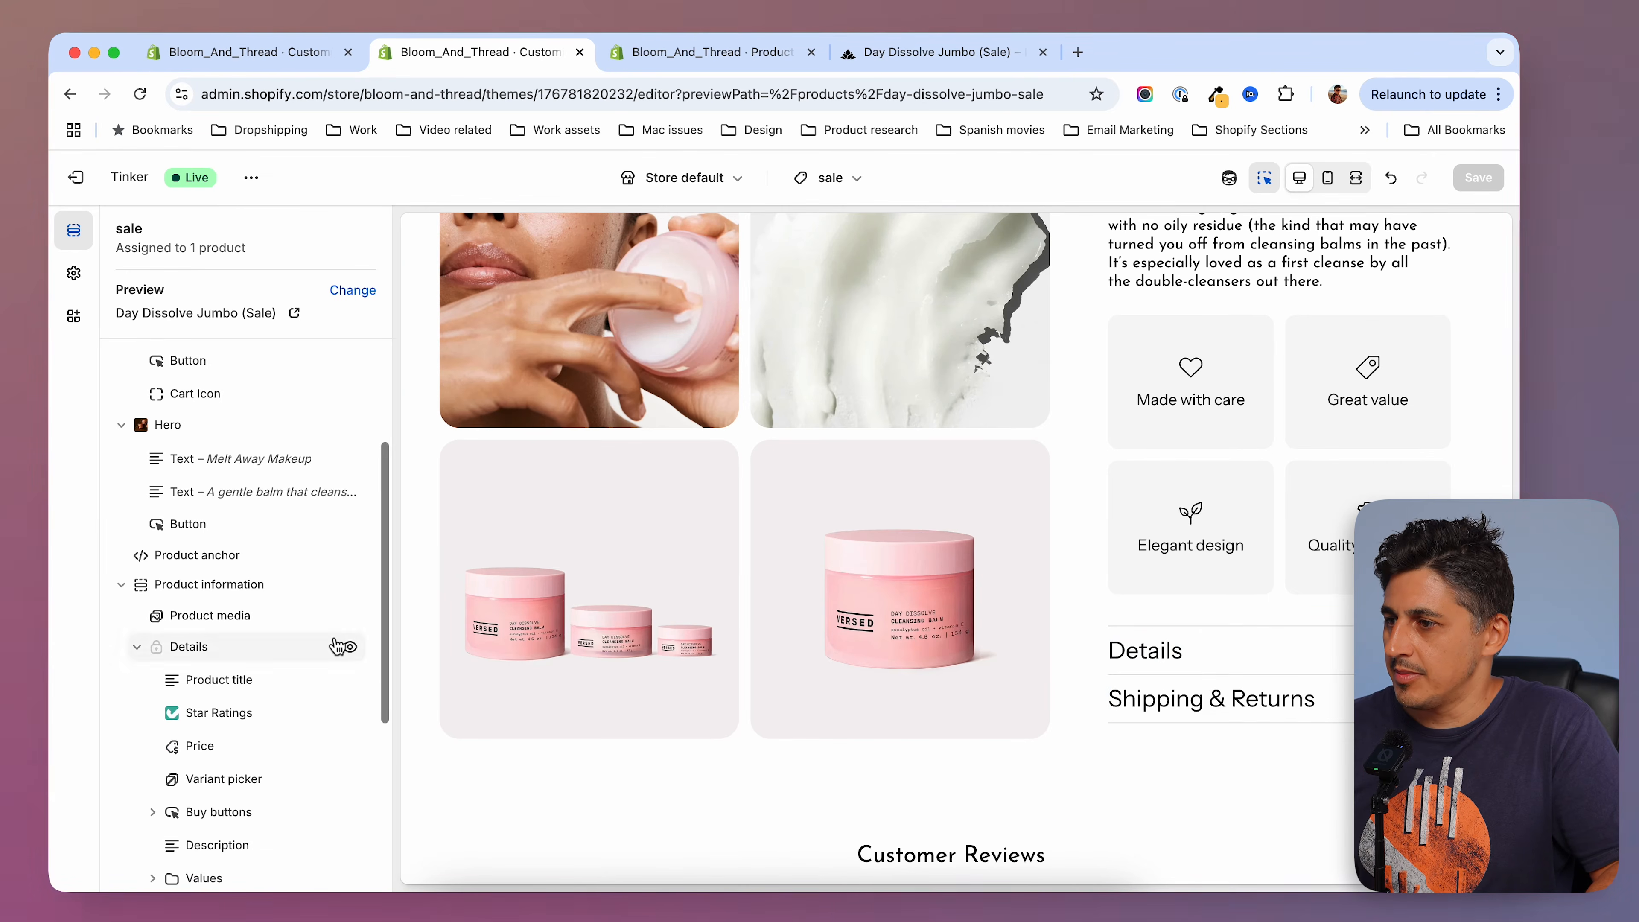
scroll(322, 644, "down", 1)
scroll(269, 570, "down", 5)
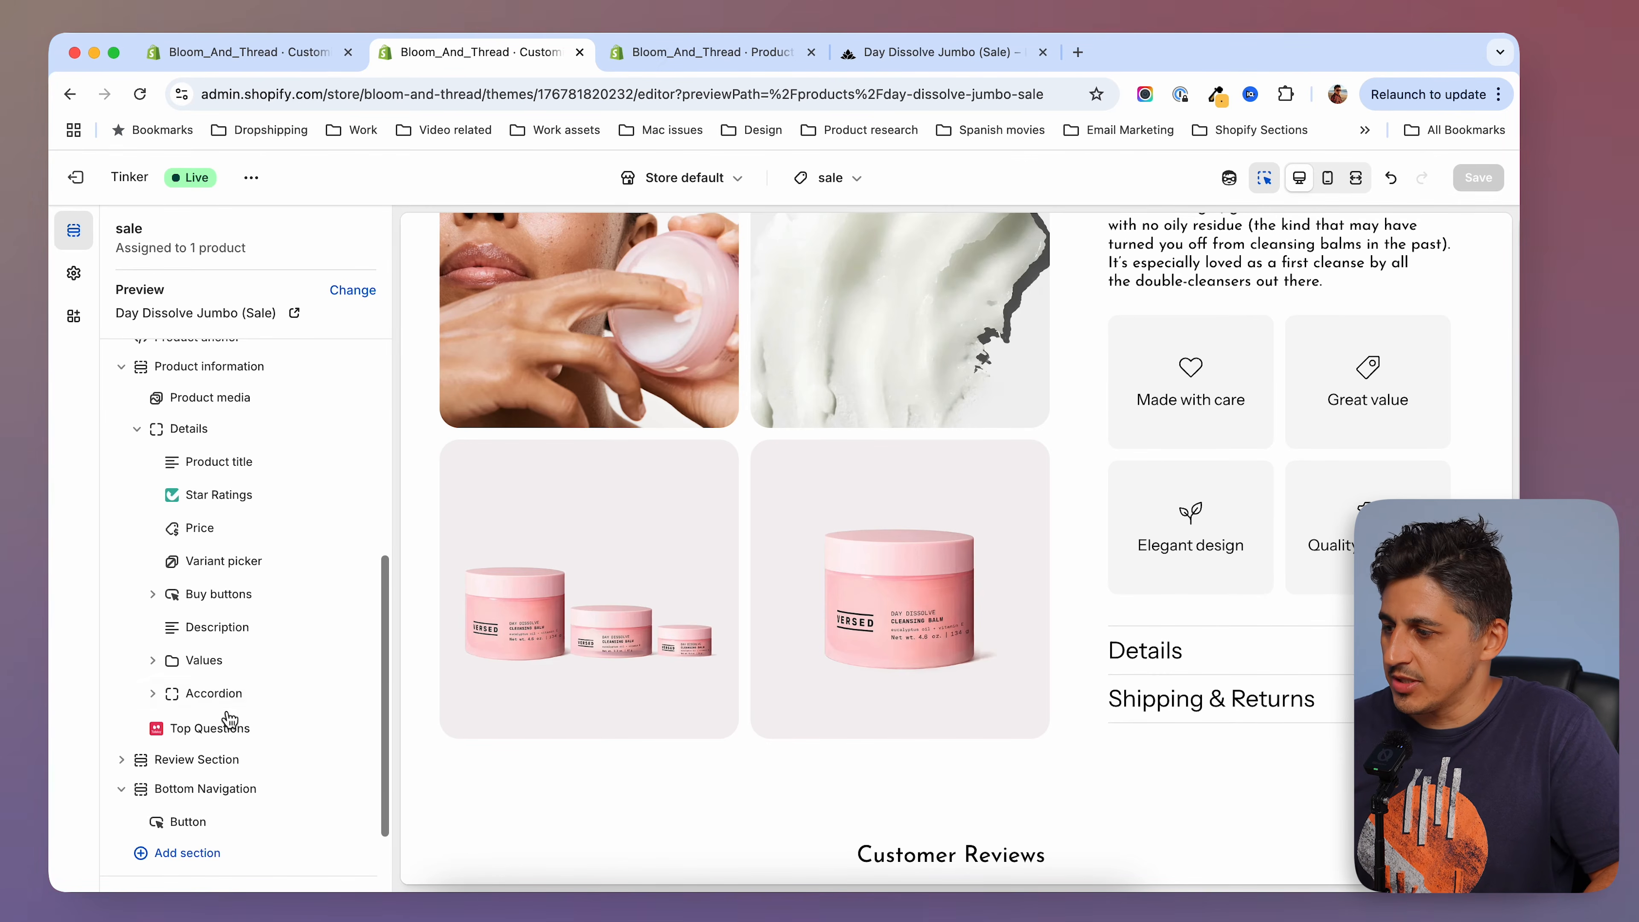
left_click(262, 710)
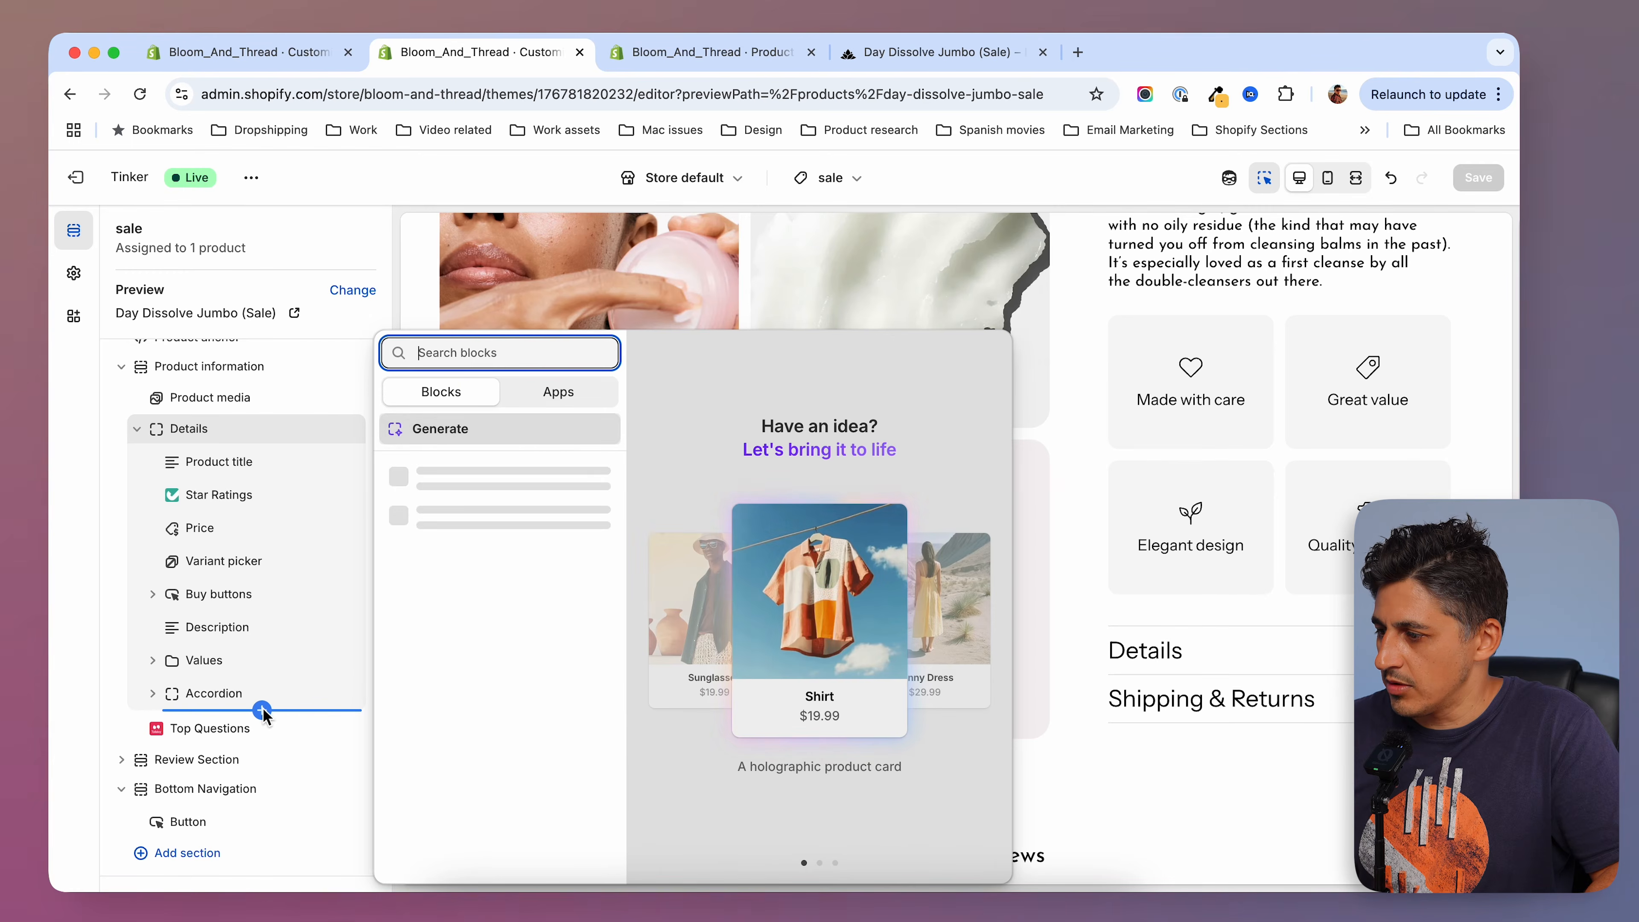
type("ac")
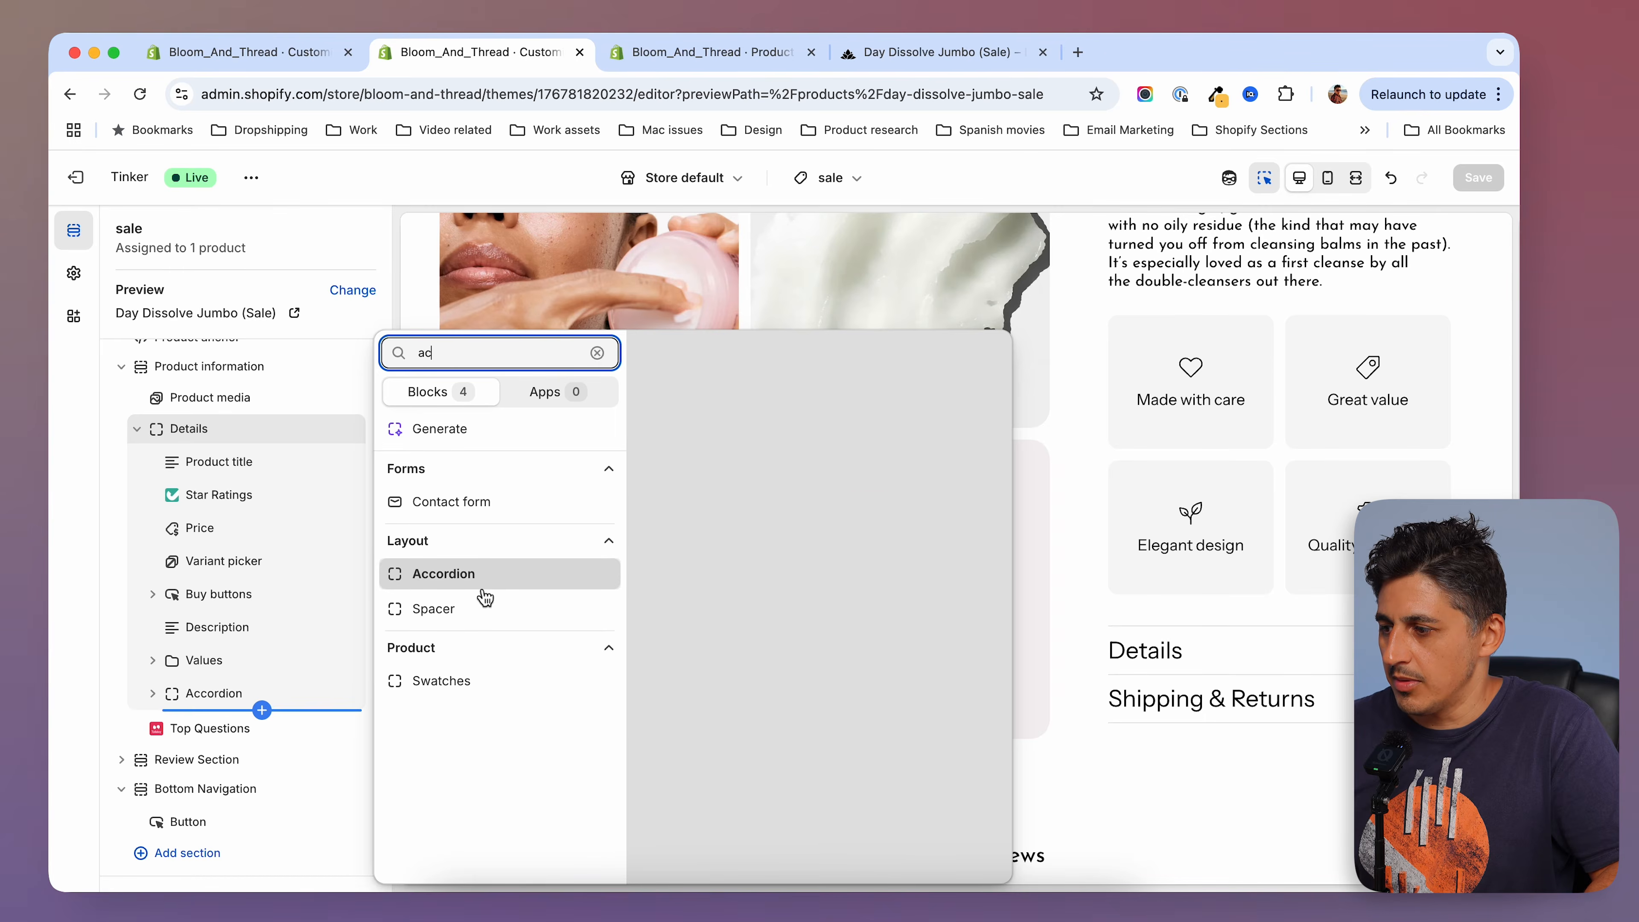
left_click(442, 573)
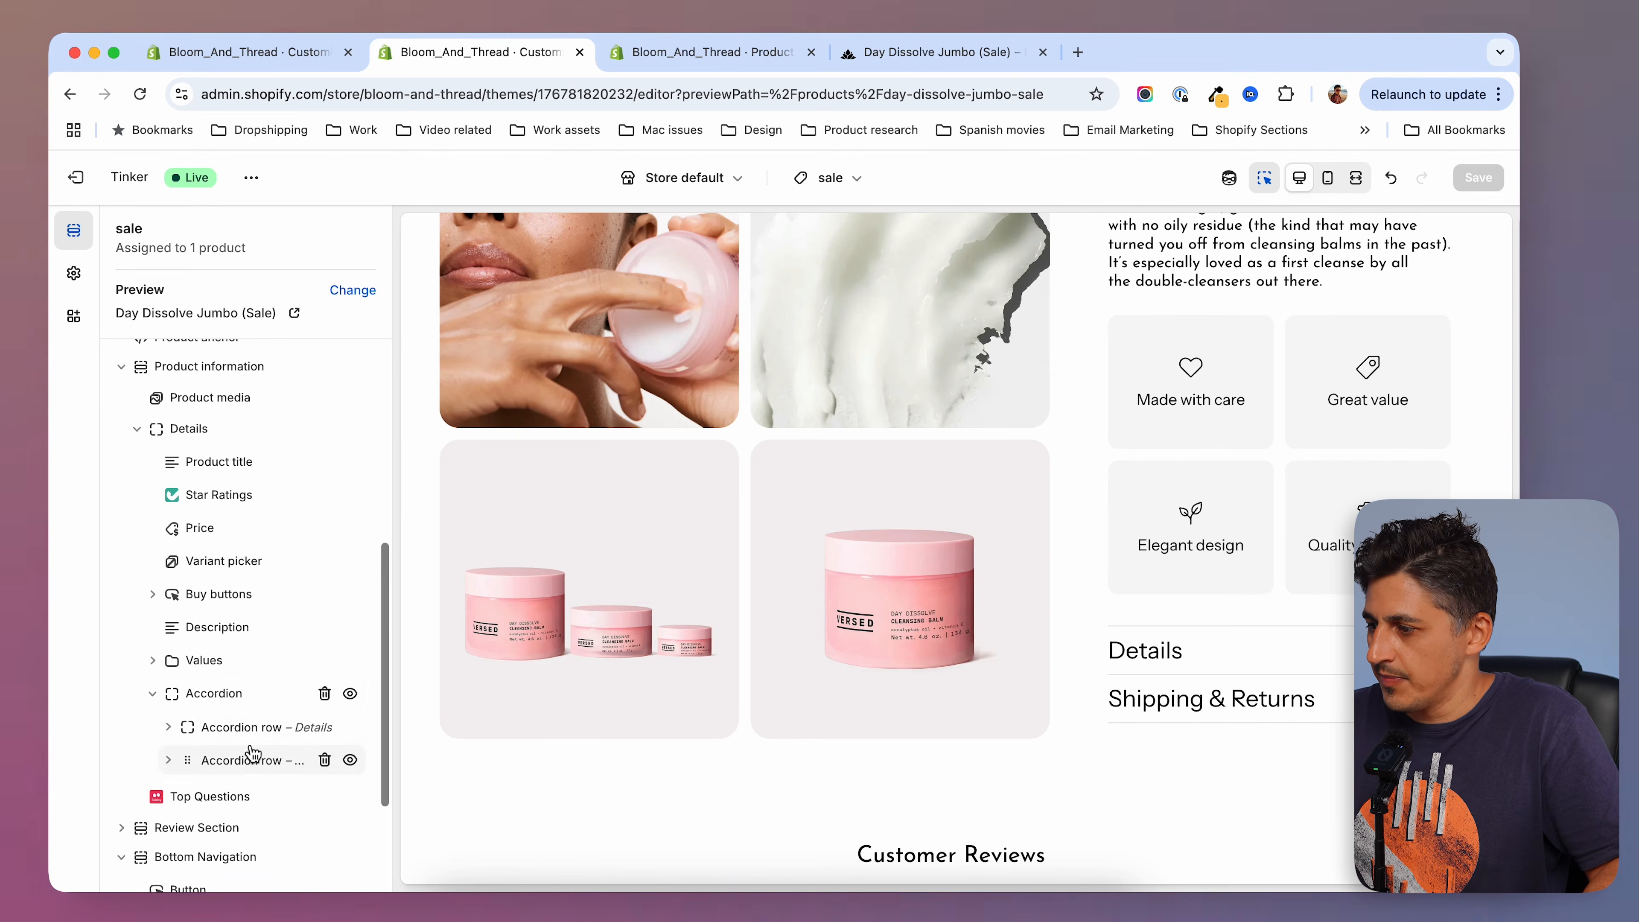
Change the heading of the sale template's Details accordion row to "Ingredients".
left_click(242, 732)
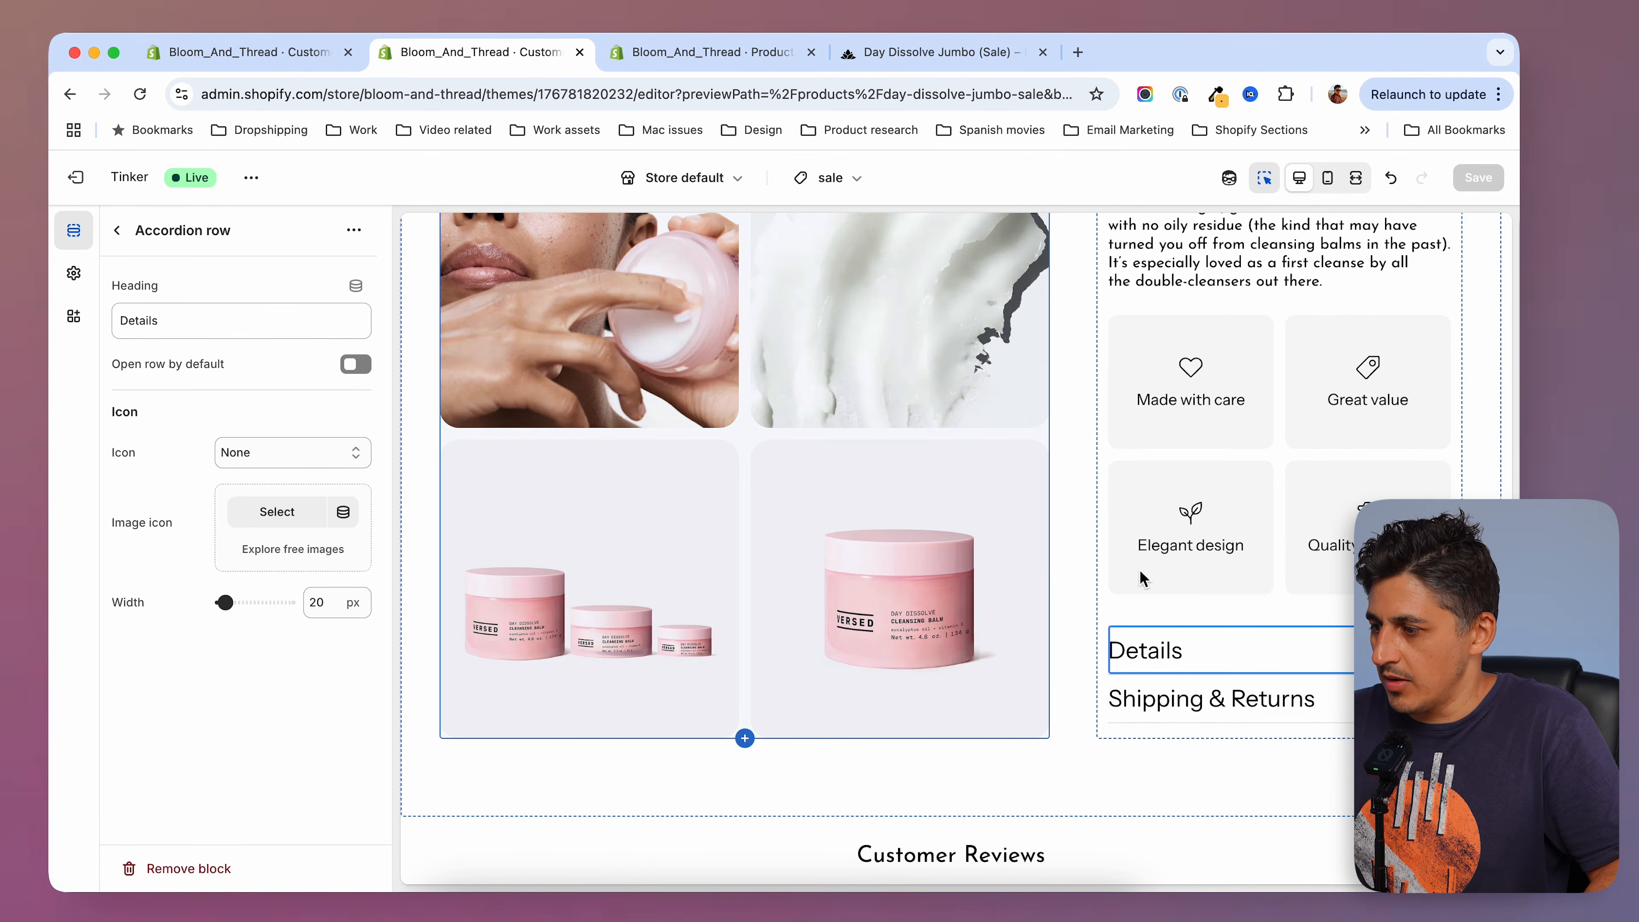
left_click_drag(191, 321, 53, 325)
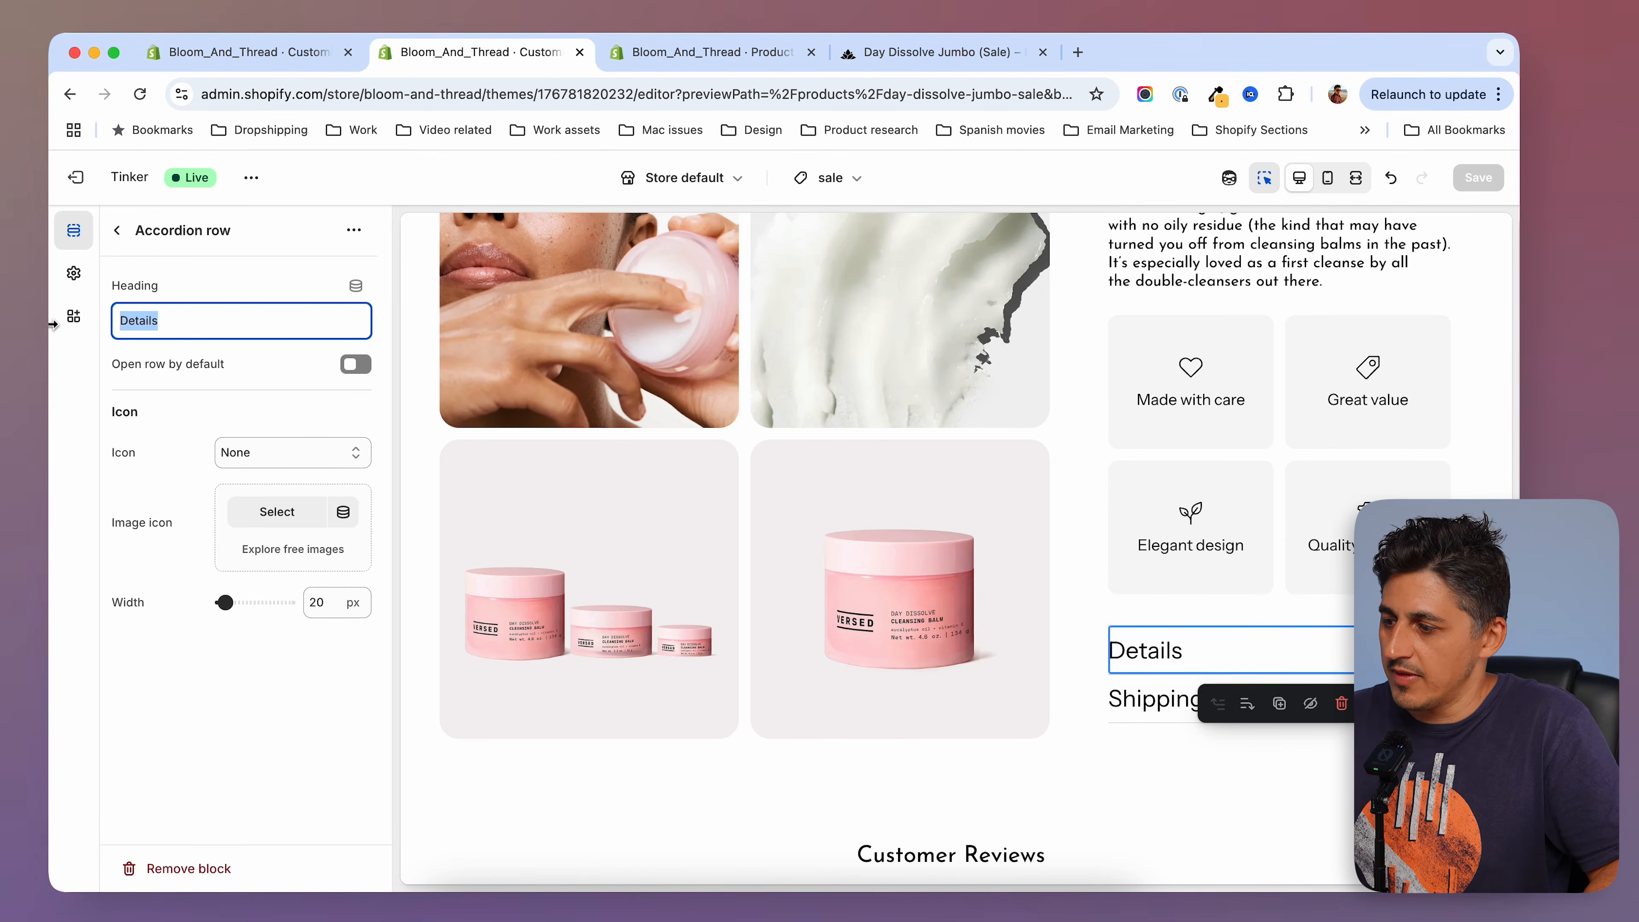
type("Ingredients")
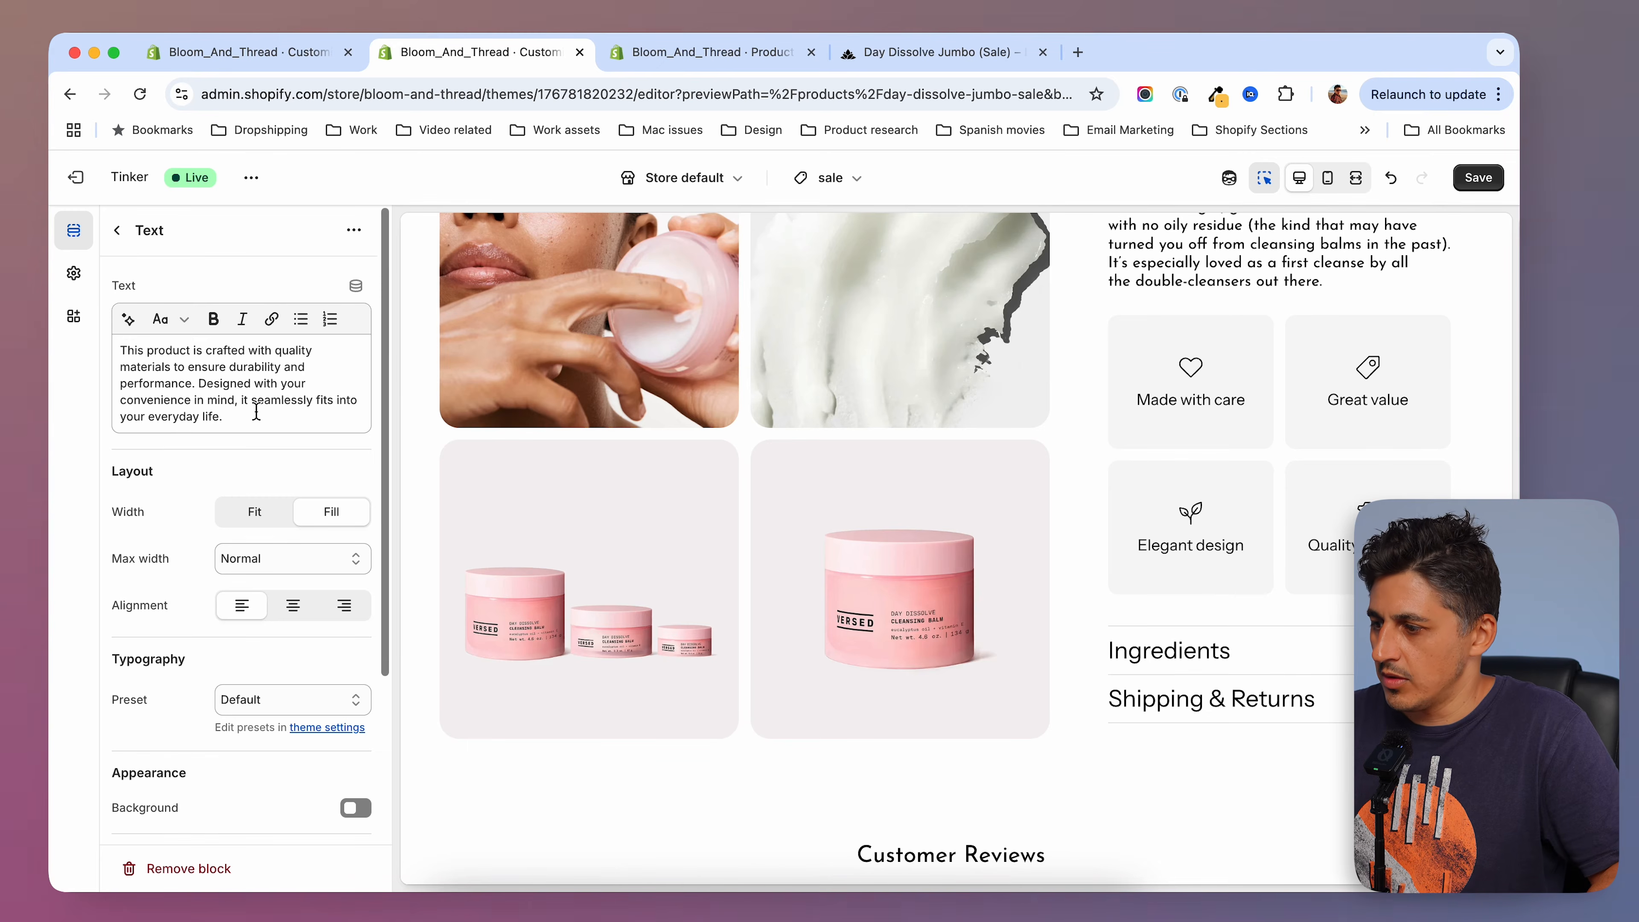
Replace the sale template's Ingredients row text with the ingredient list copied from the example template, and save.
left_click_drag(256, 417, 132, 349)
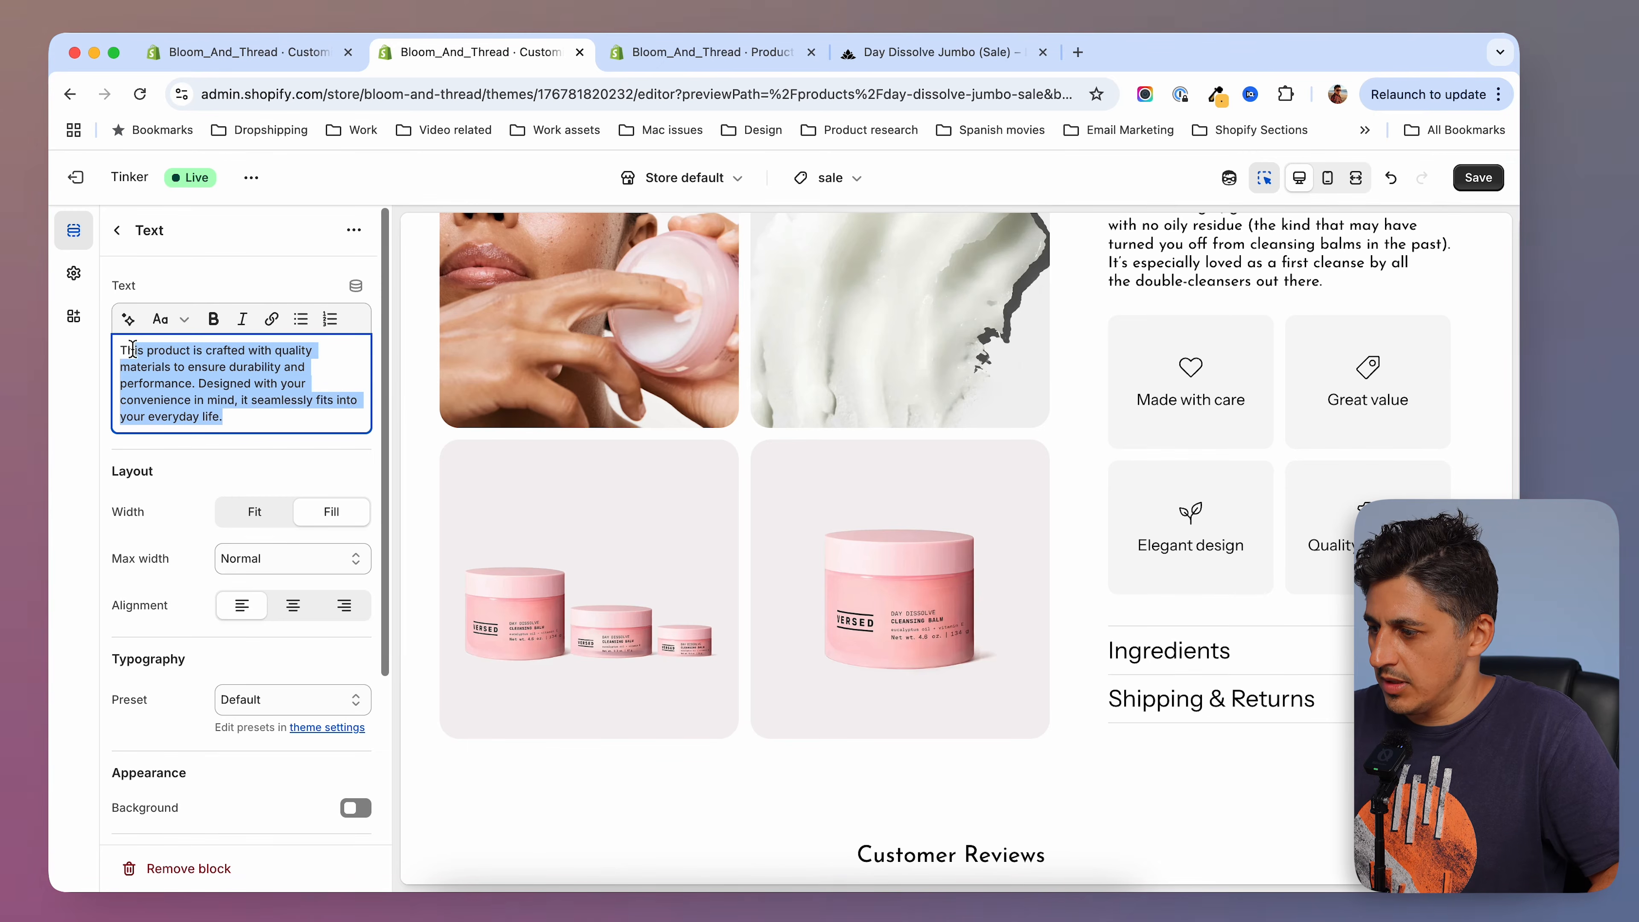
left_click(249, 51)
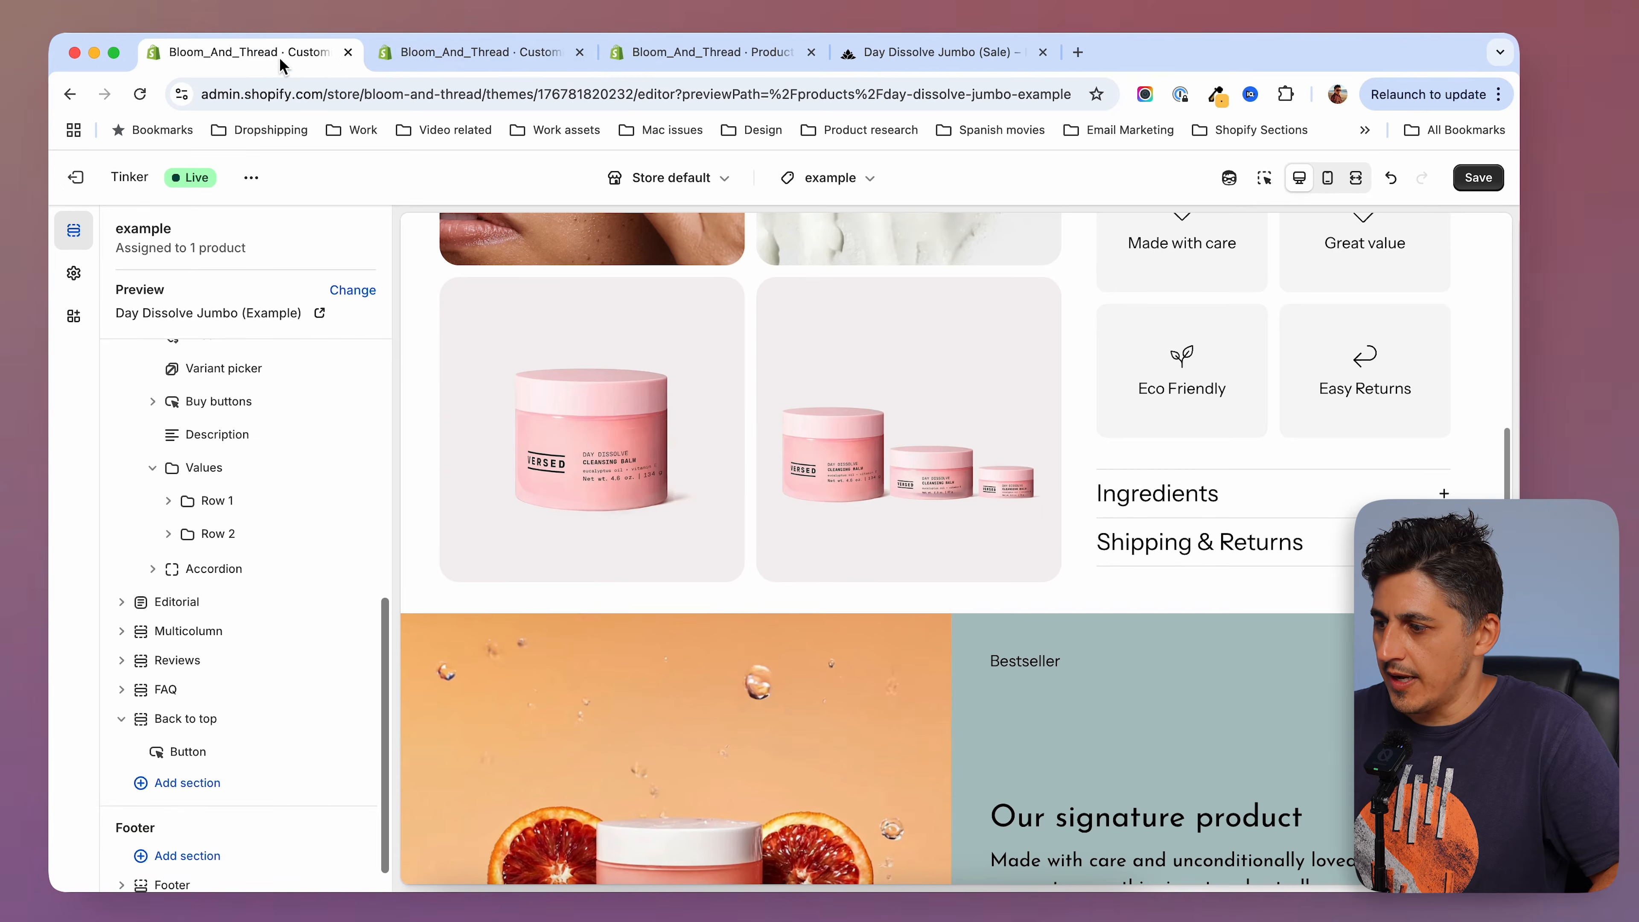
left_click(1216, 500)
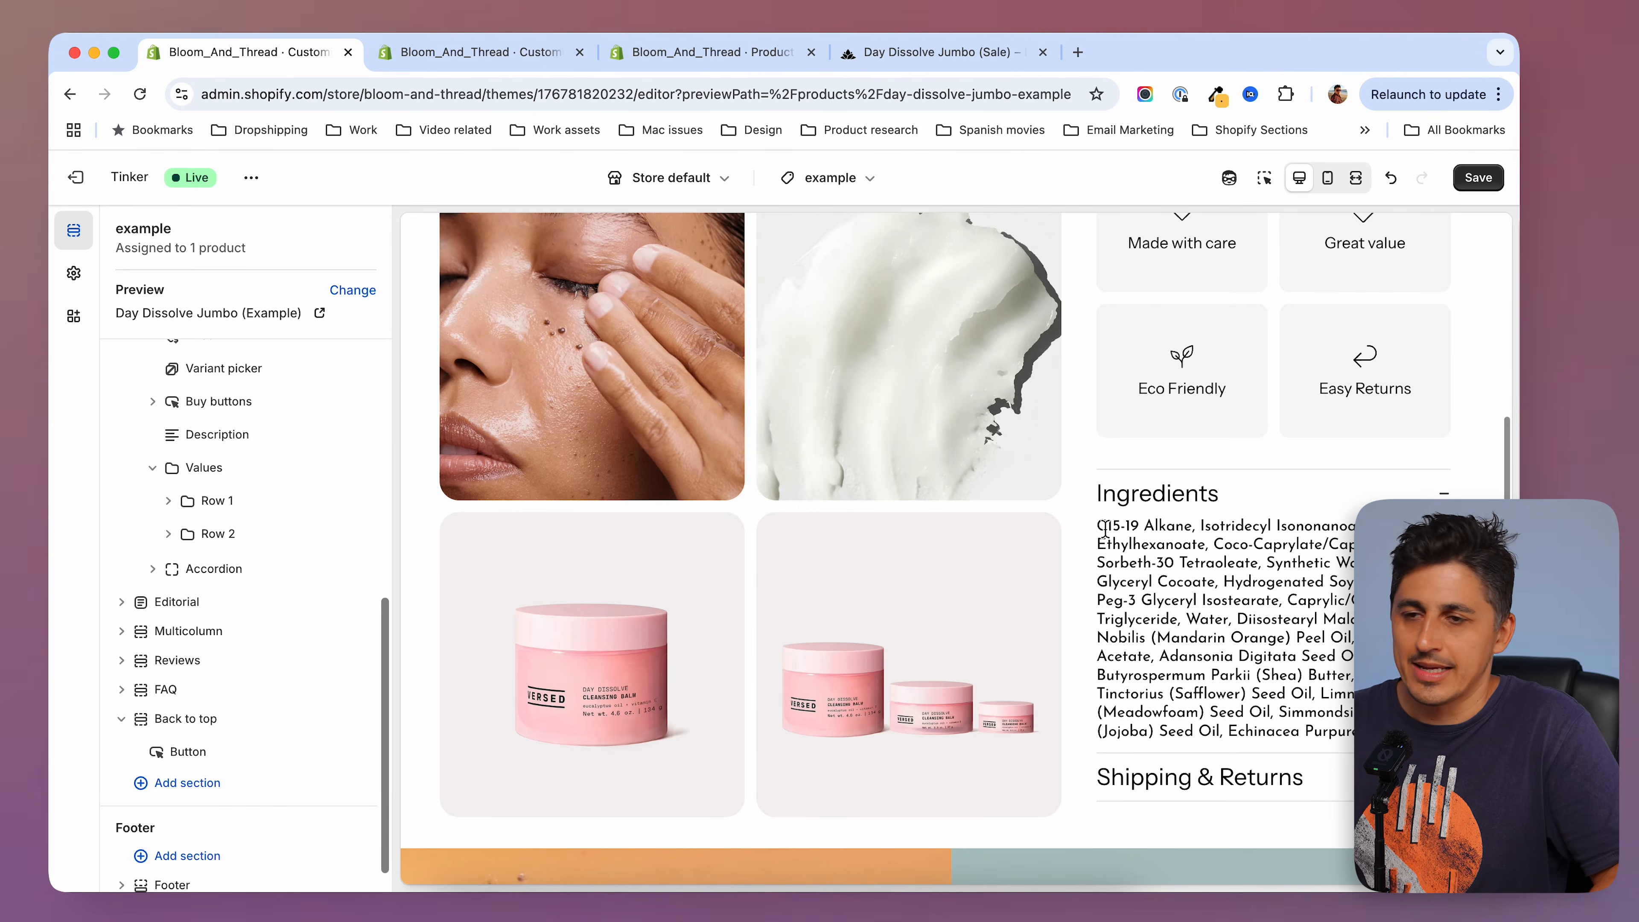
left_click_drag(1105, 528, 1329, 733)
right_click(1328, 690)
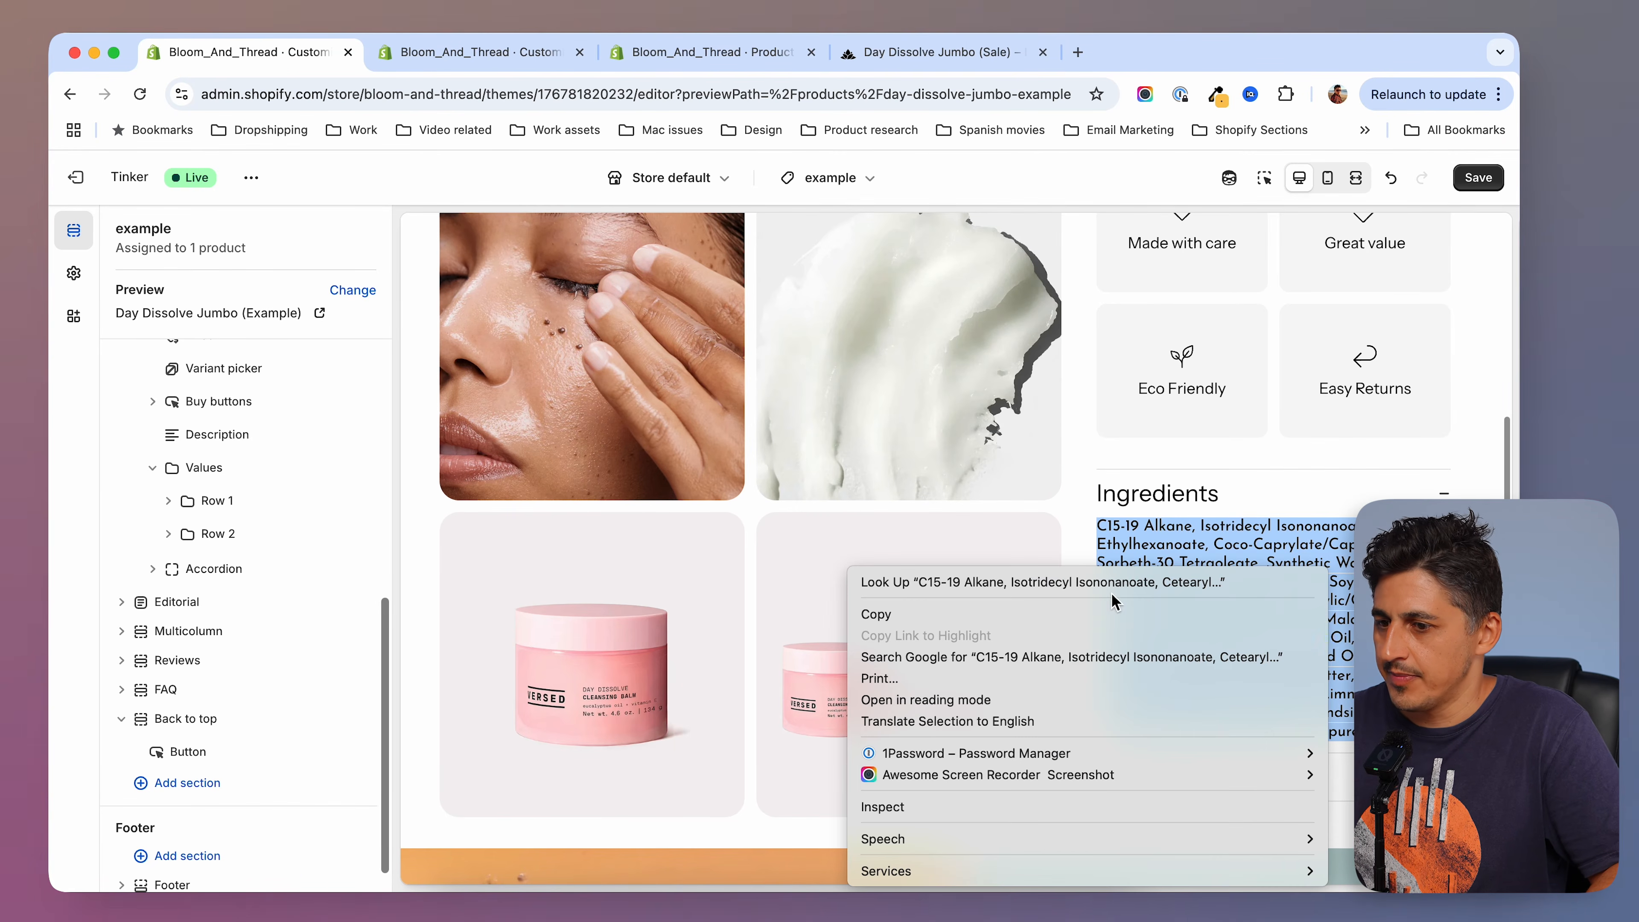
left_click(1074, 613)
left_click(486, 52)
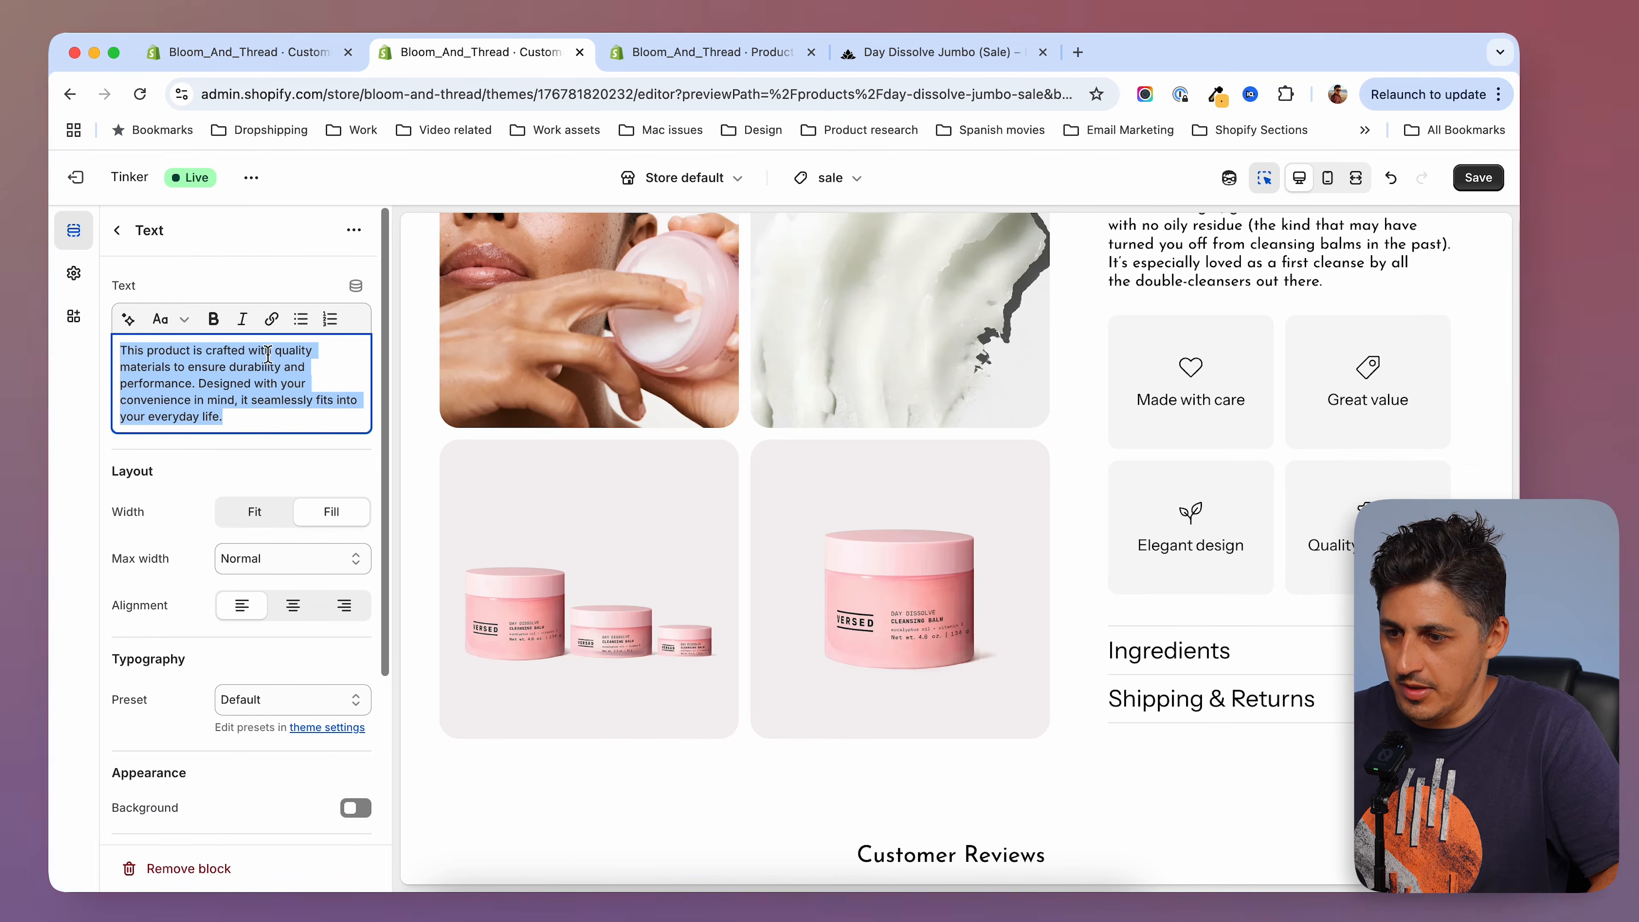
key("super+v")
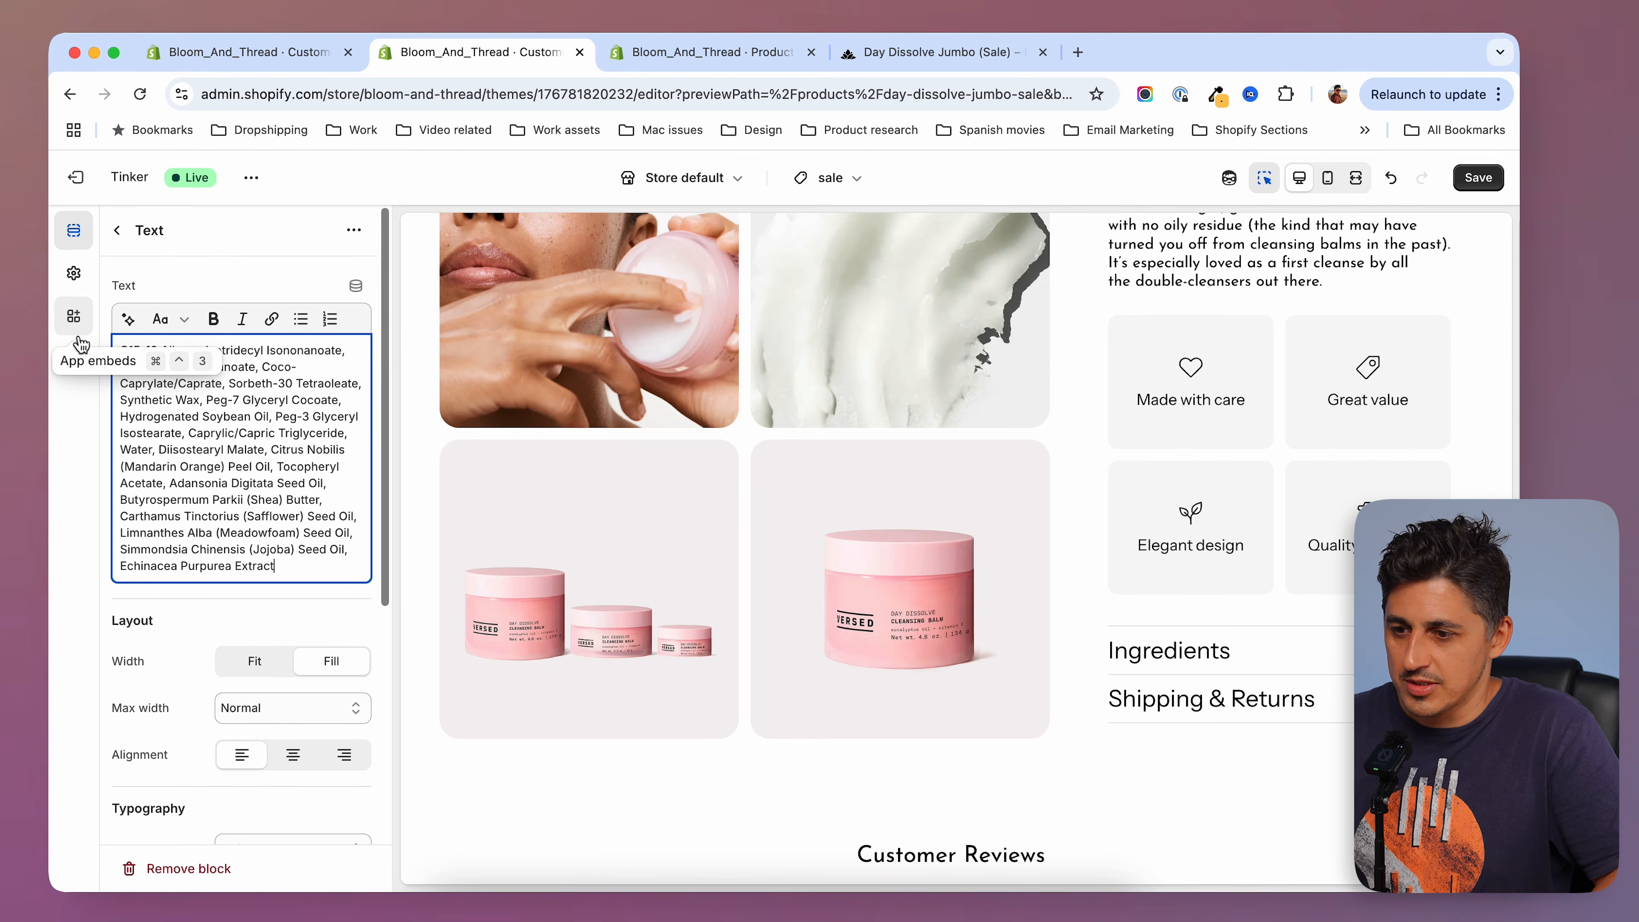
key("super+s")
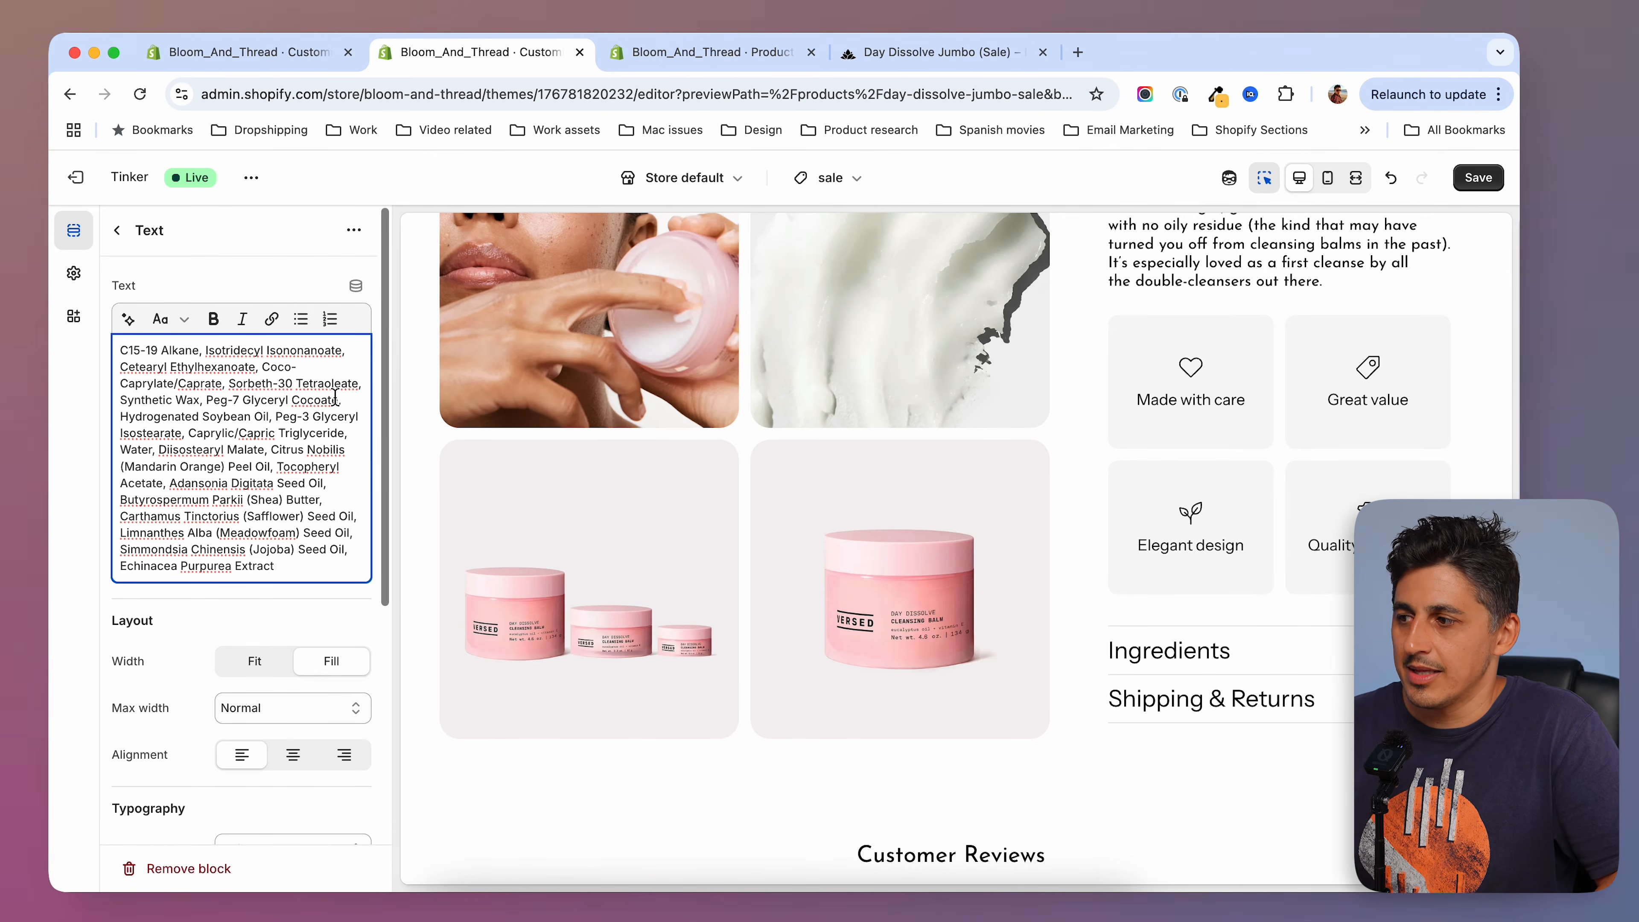
Review the storefront sale product page from the Hero to Customer Reviews, checking the Ingredients and Shipping & Returns accordion rows.
left_click(881, 53)
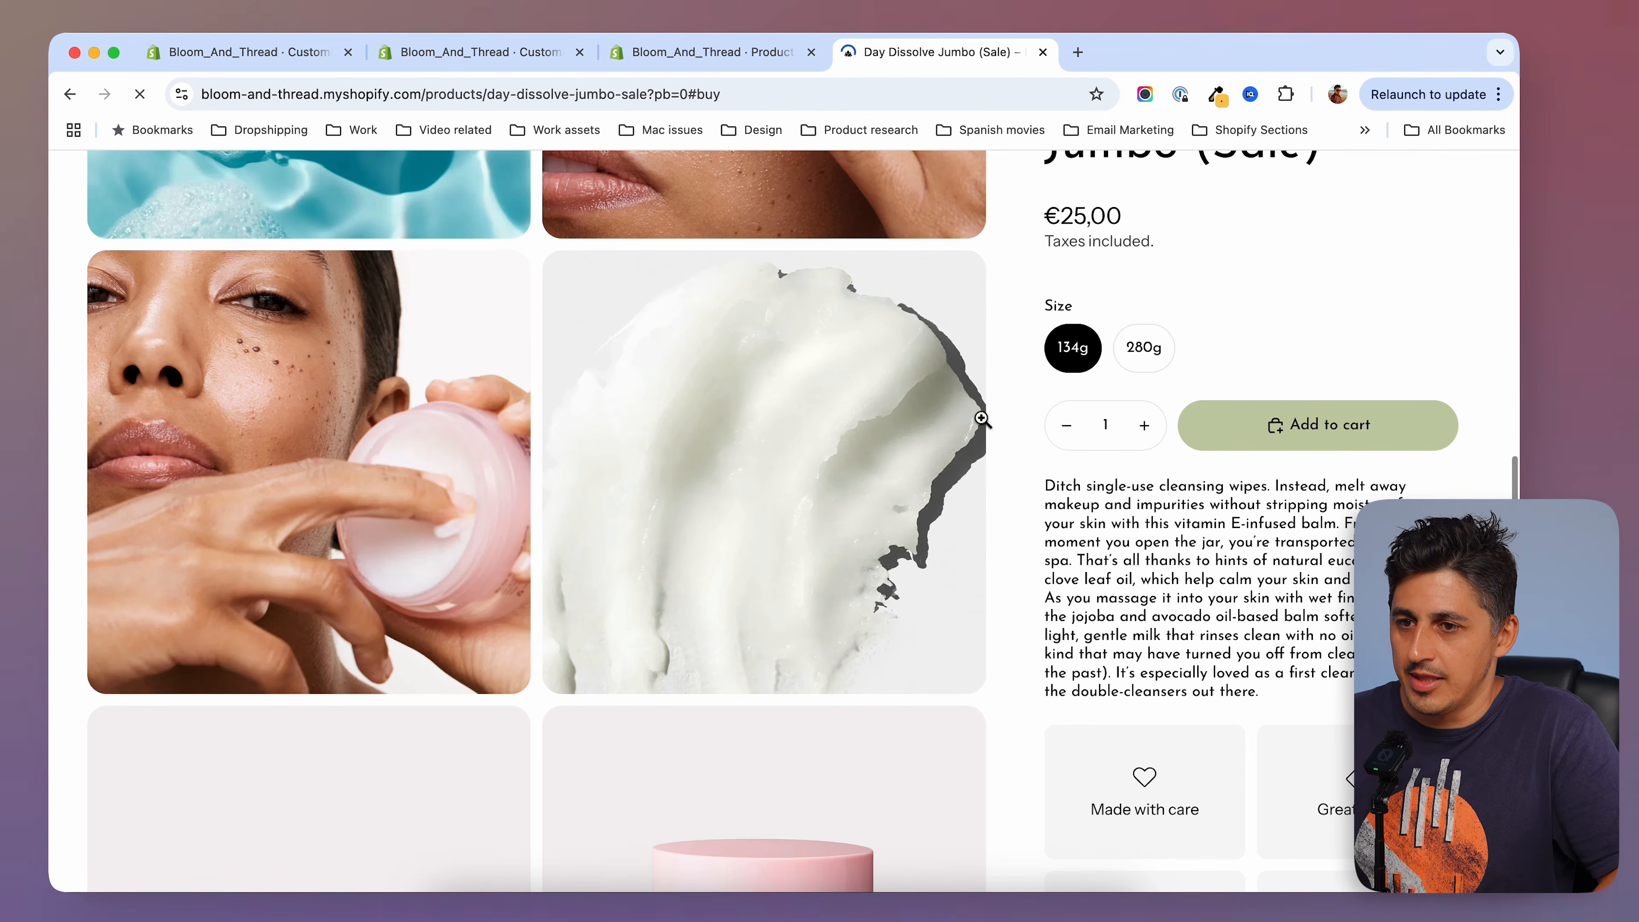
scroll(1024, 432, "up", 10)
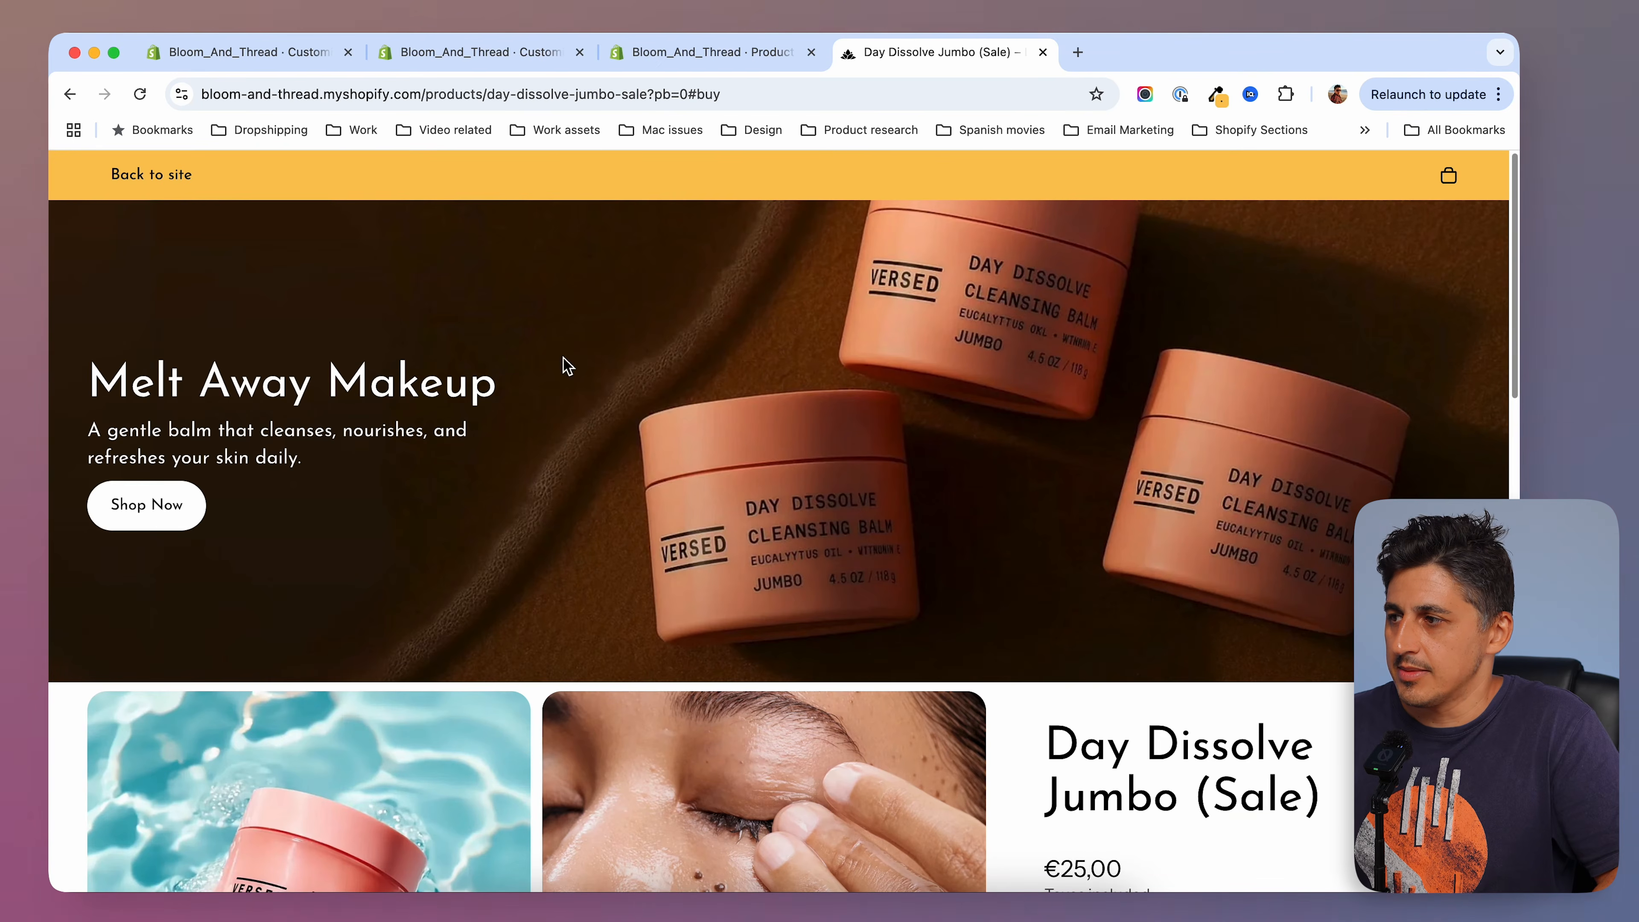
scroll(1057, 501, "down", 10)
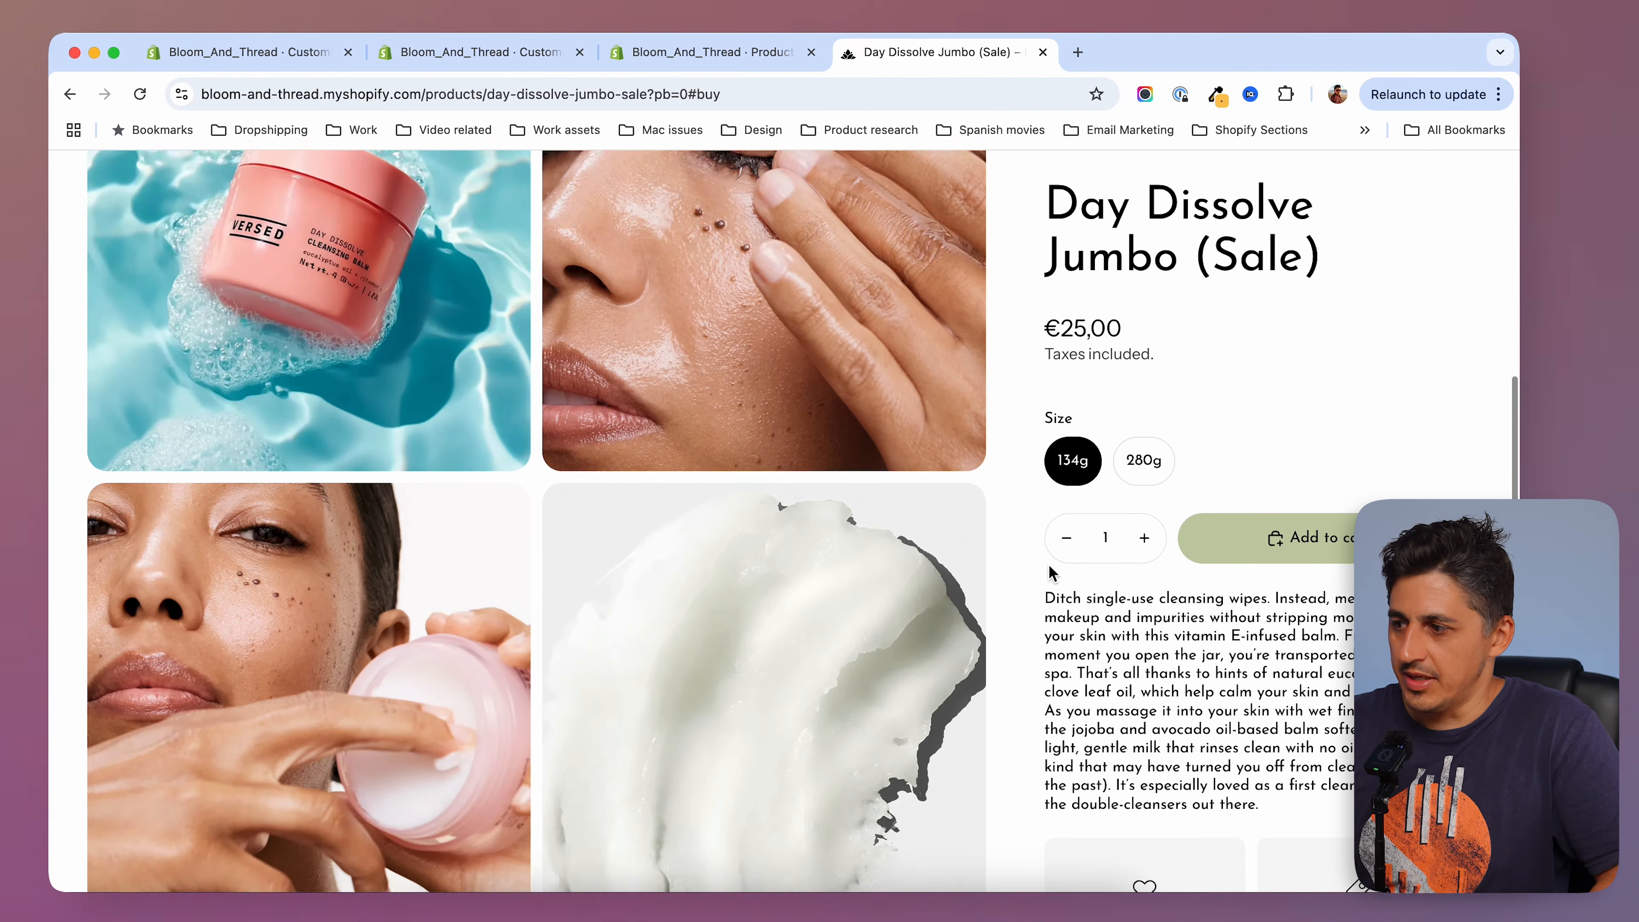
scroll(1136, 475, "down", 8)
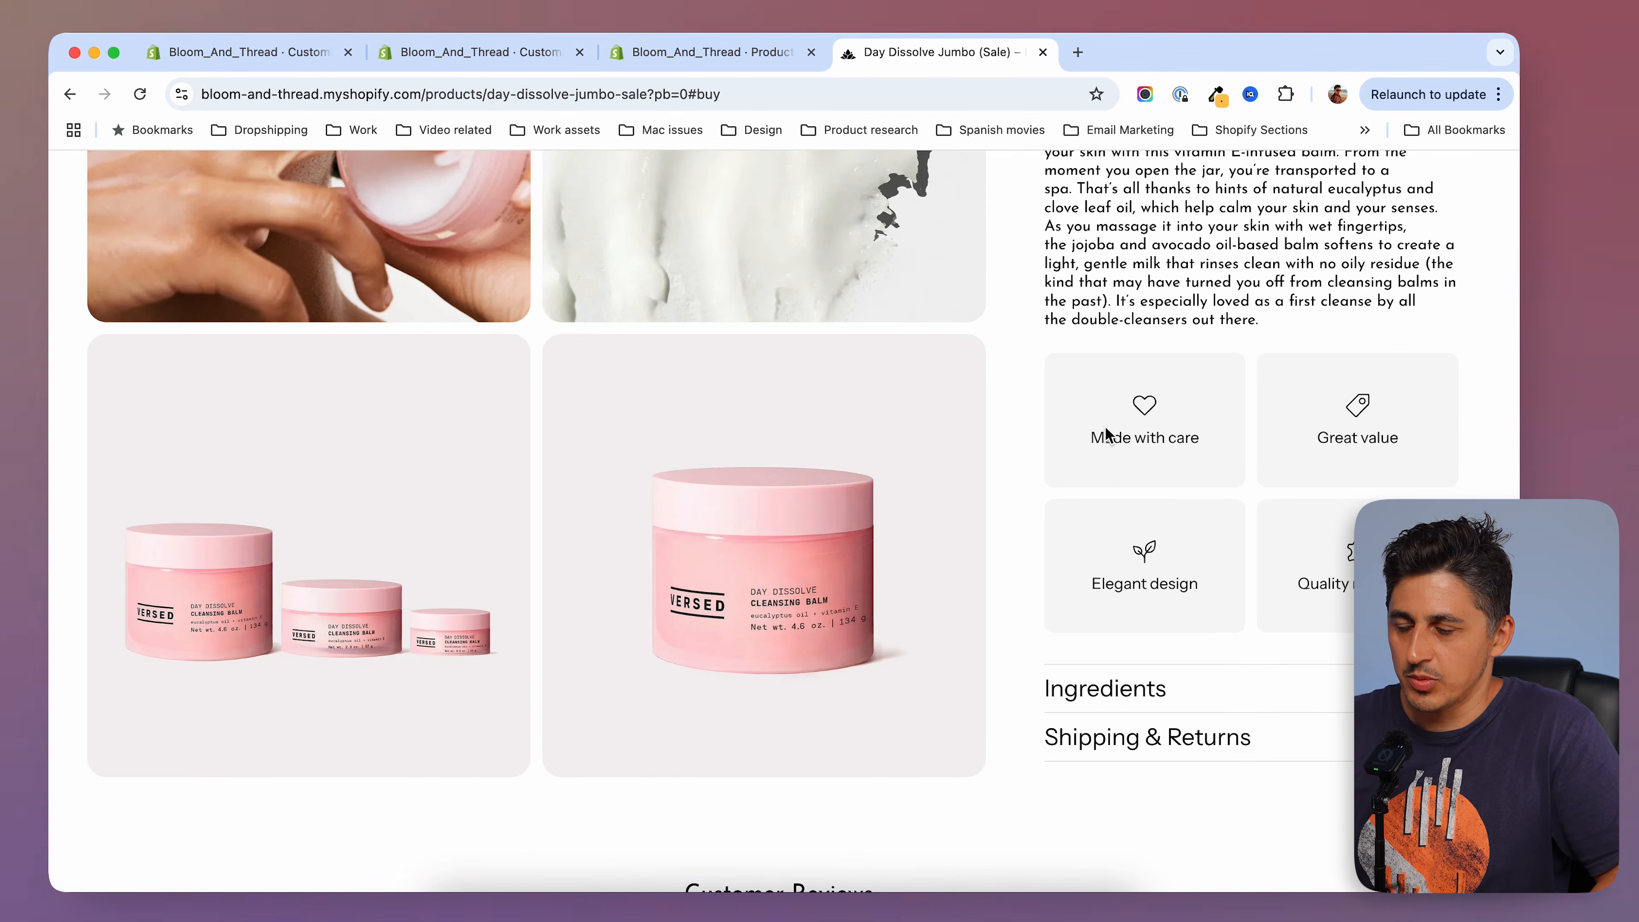
scroll(1219, 590, "down", 3)
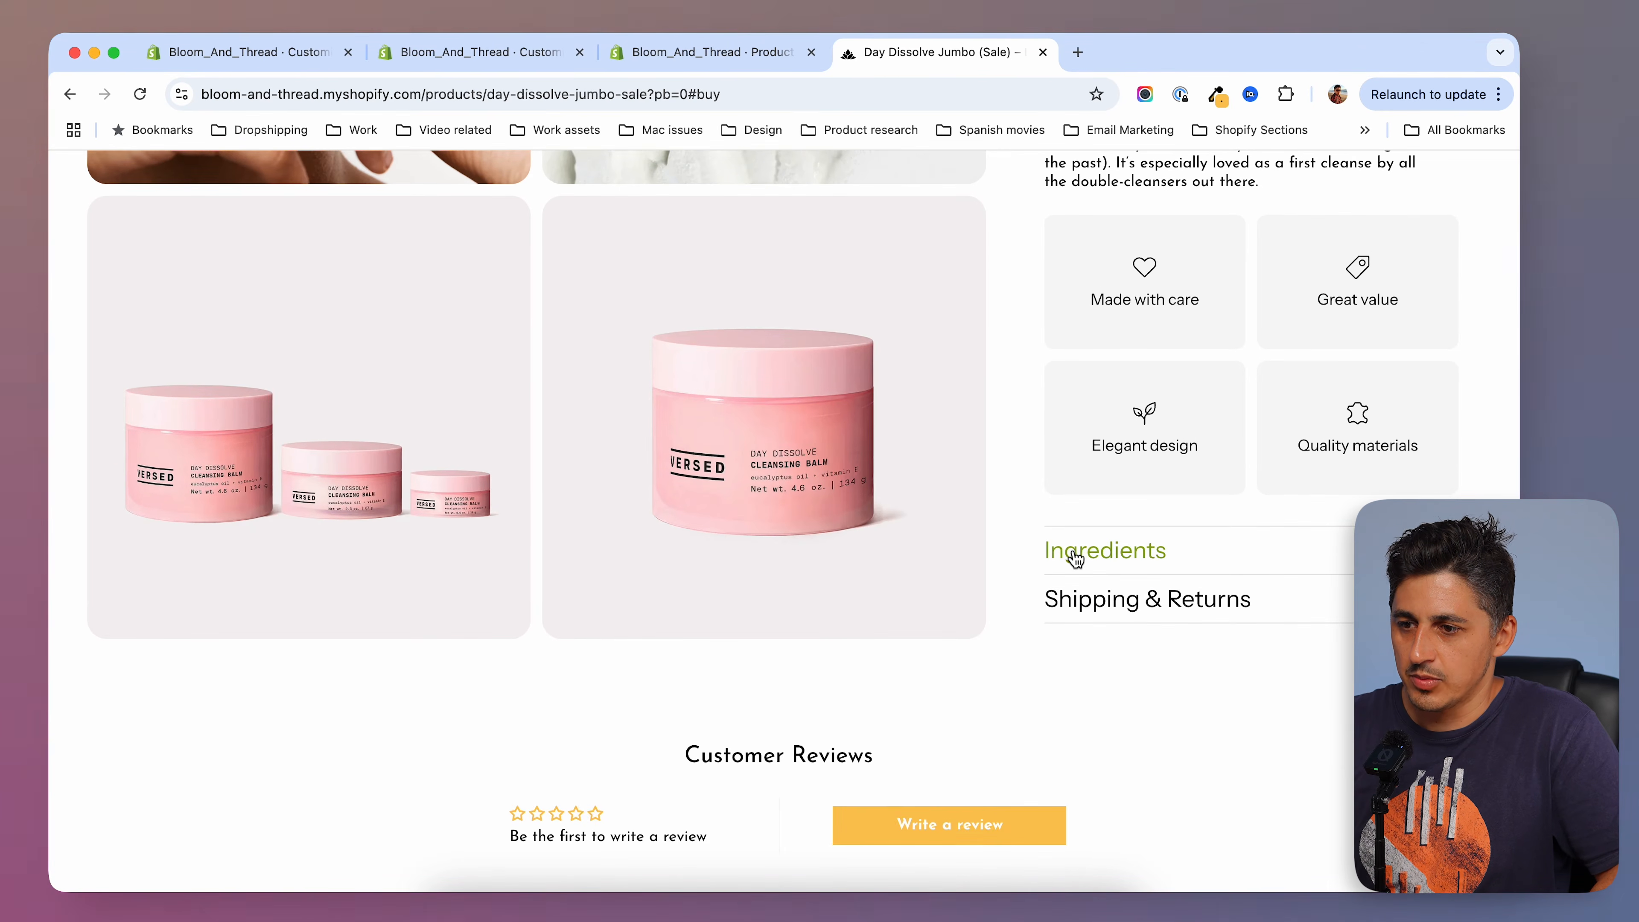
left_click(1126, 554)
left_click(1125, 342)
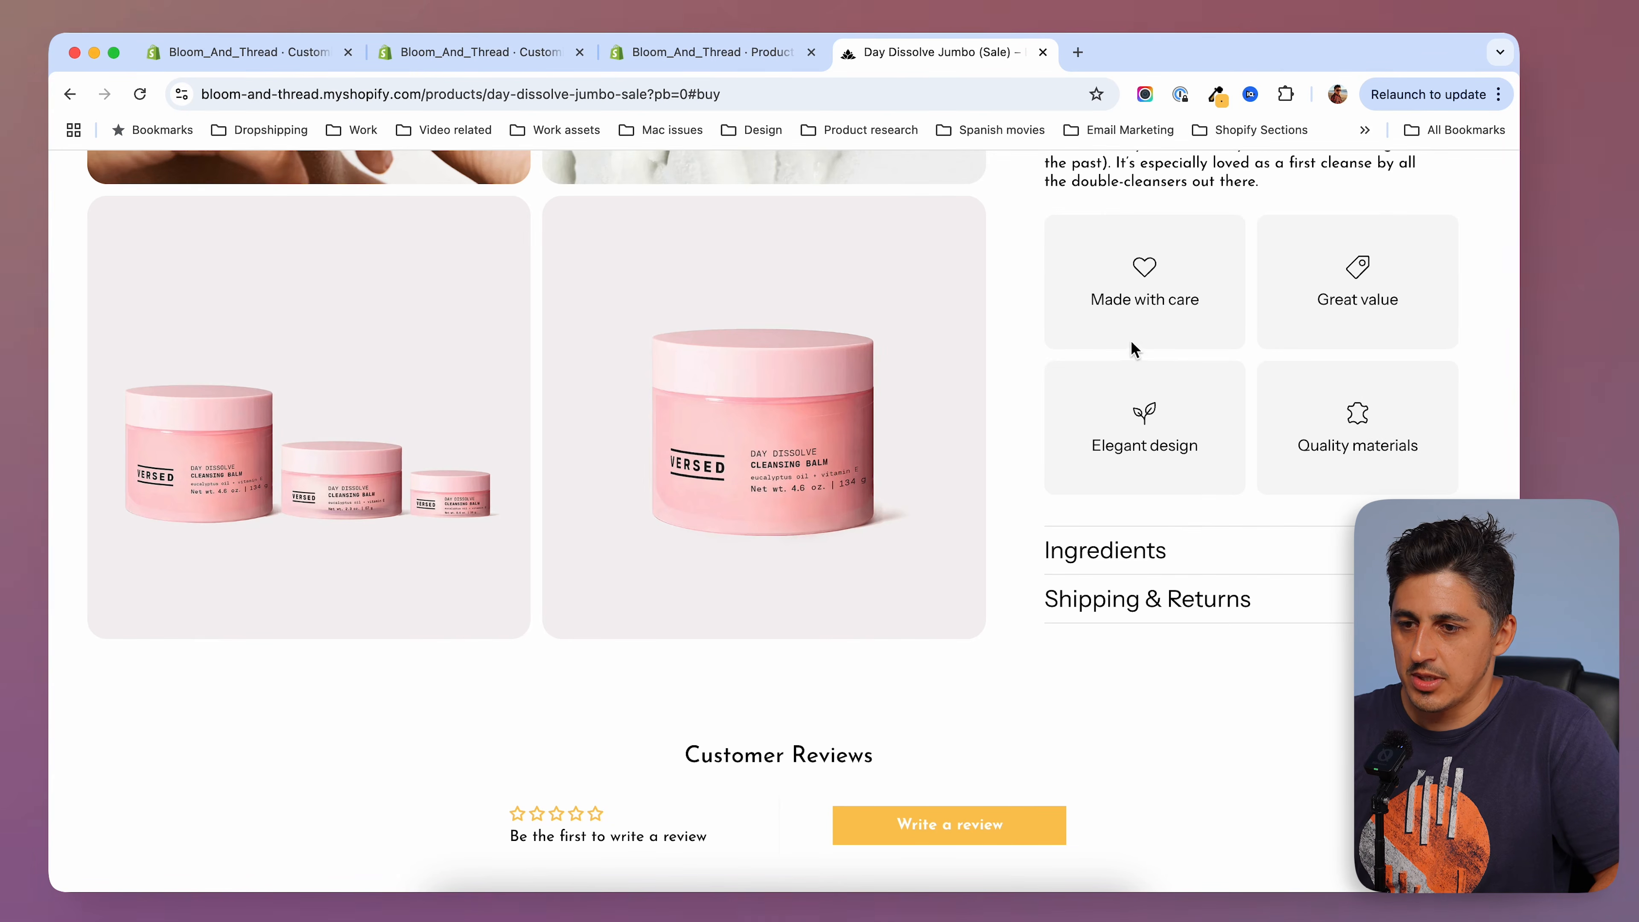
left_click(1103, 600)
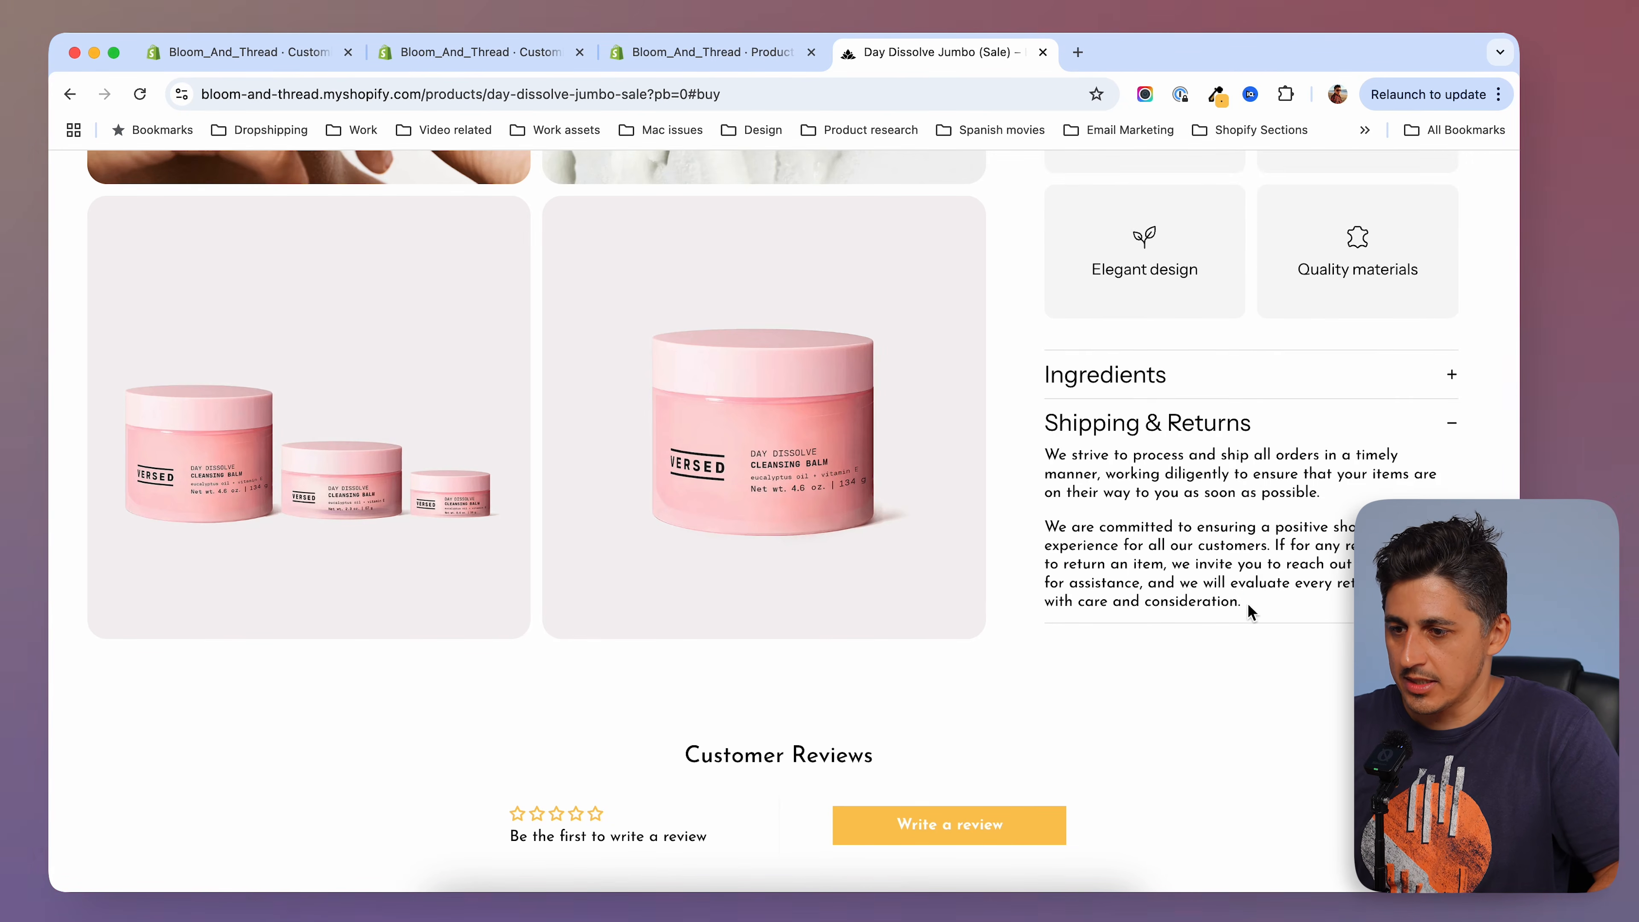
left_click(1196, 429)
scroll(1106, 659, "down", 1)
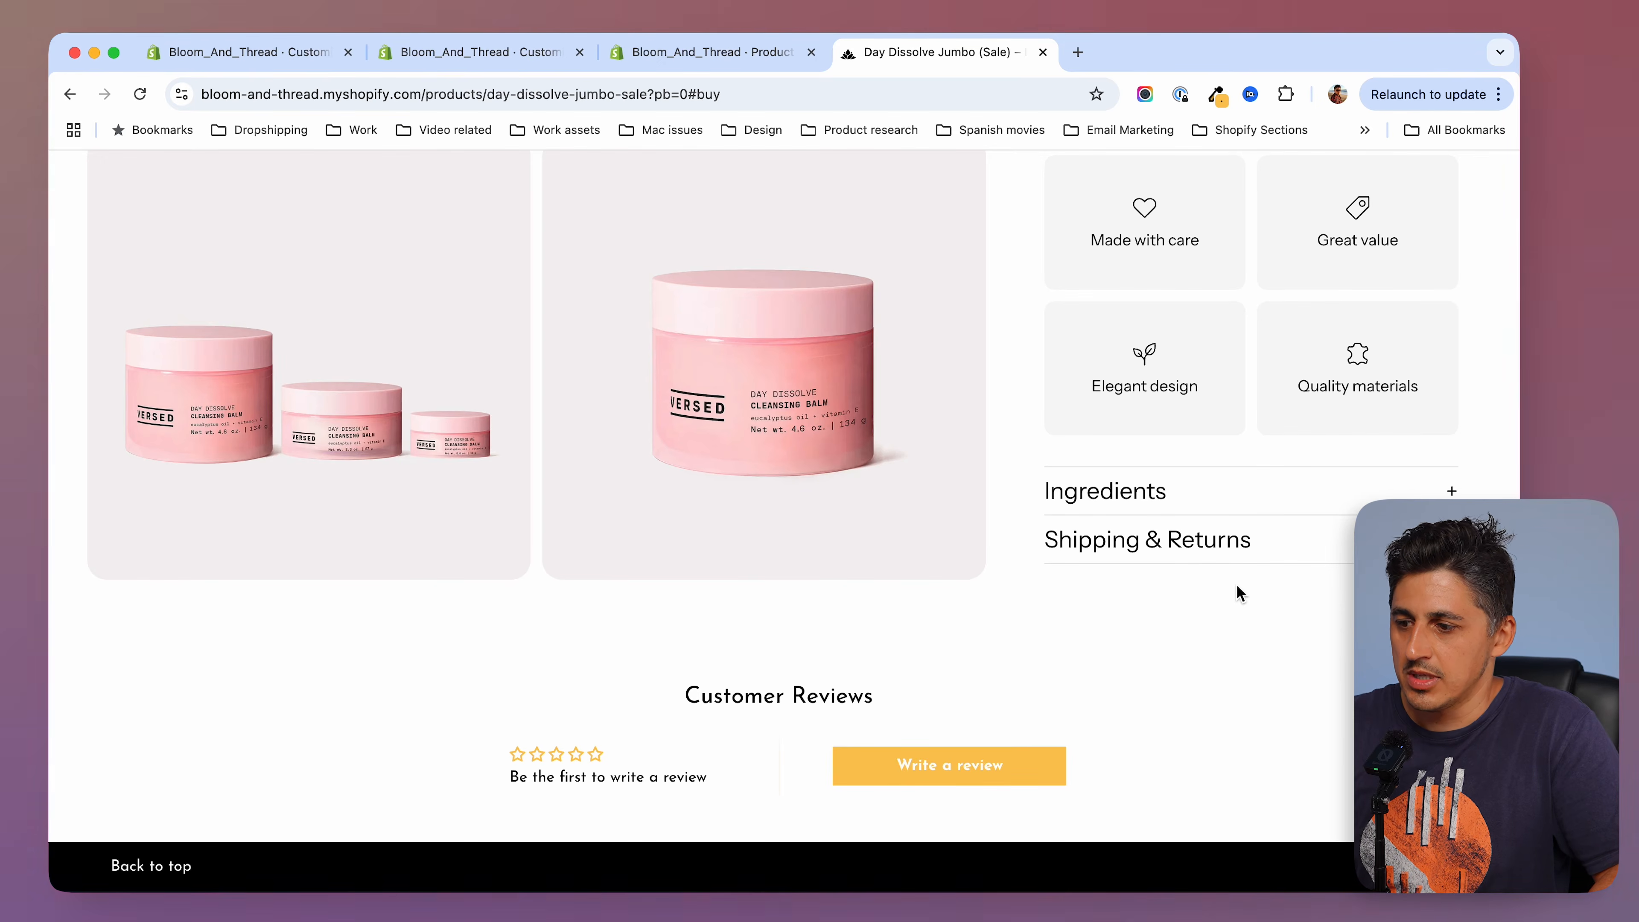
scroll(1274, 658, "up", 1)
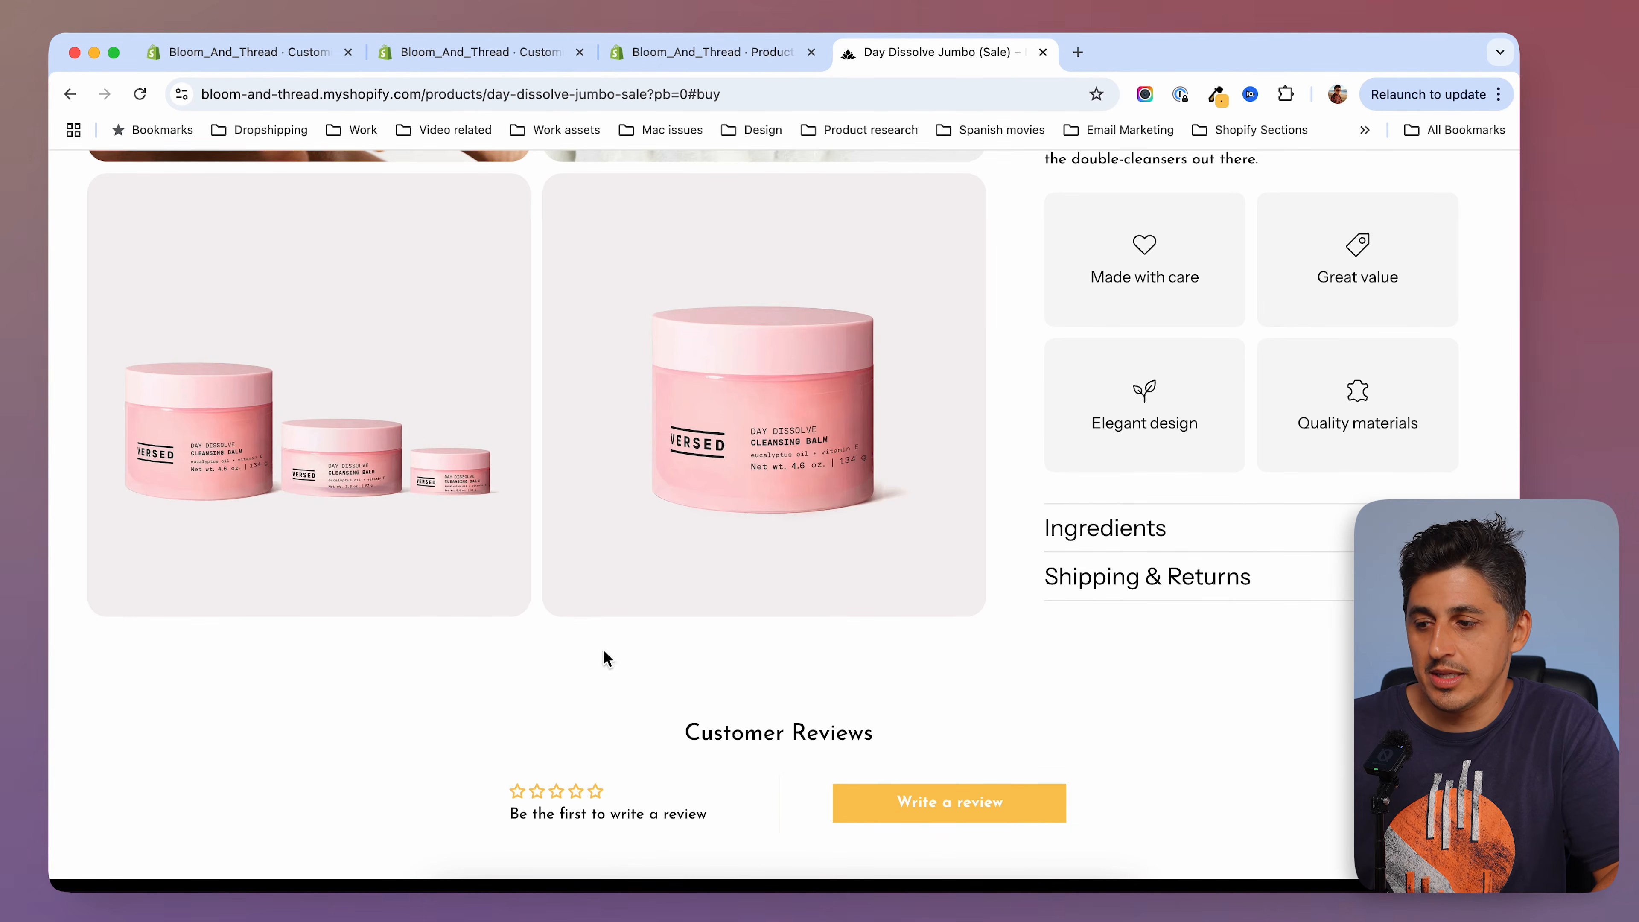
key("Home")
left_click(703, 51)
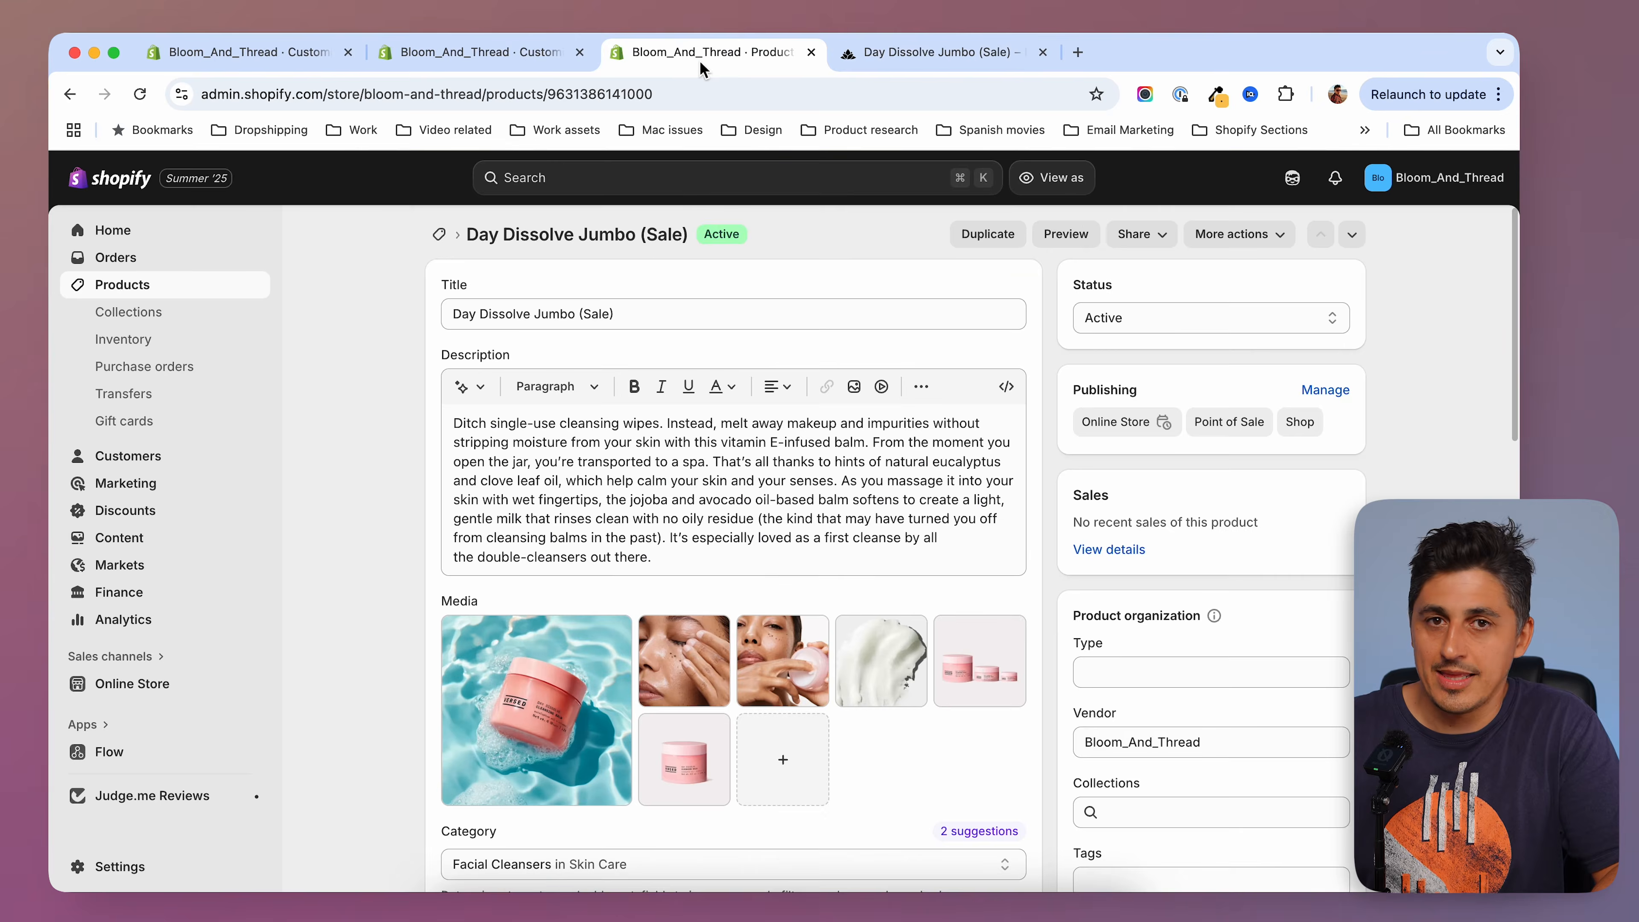
left_click(880, 46)
left_click(445, 54)
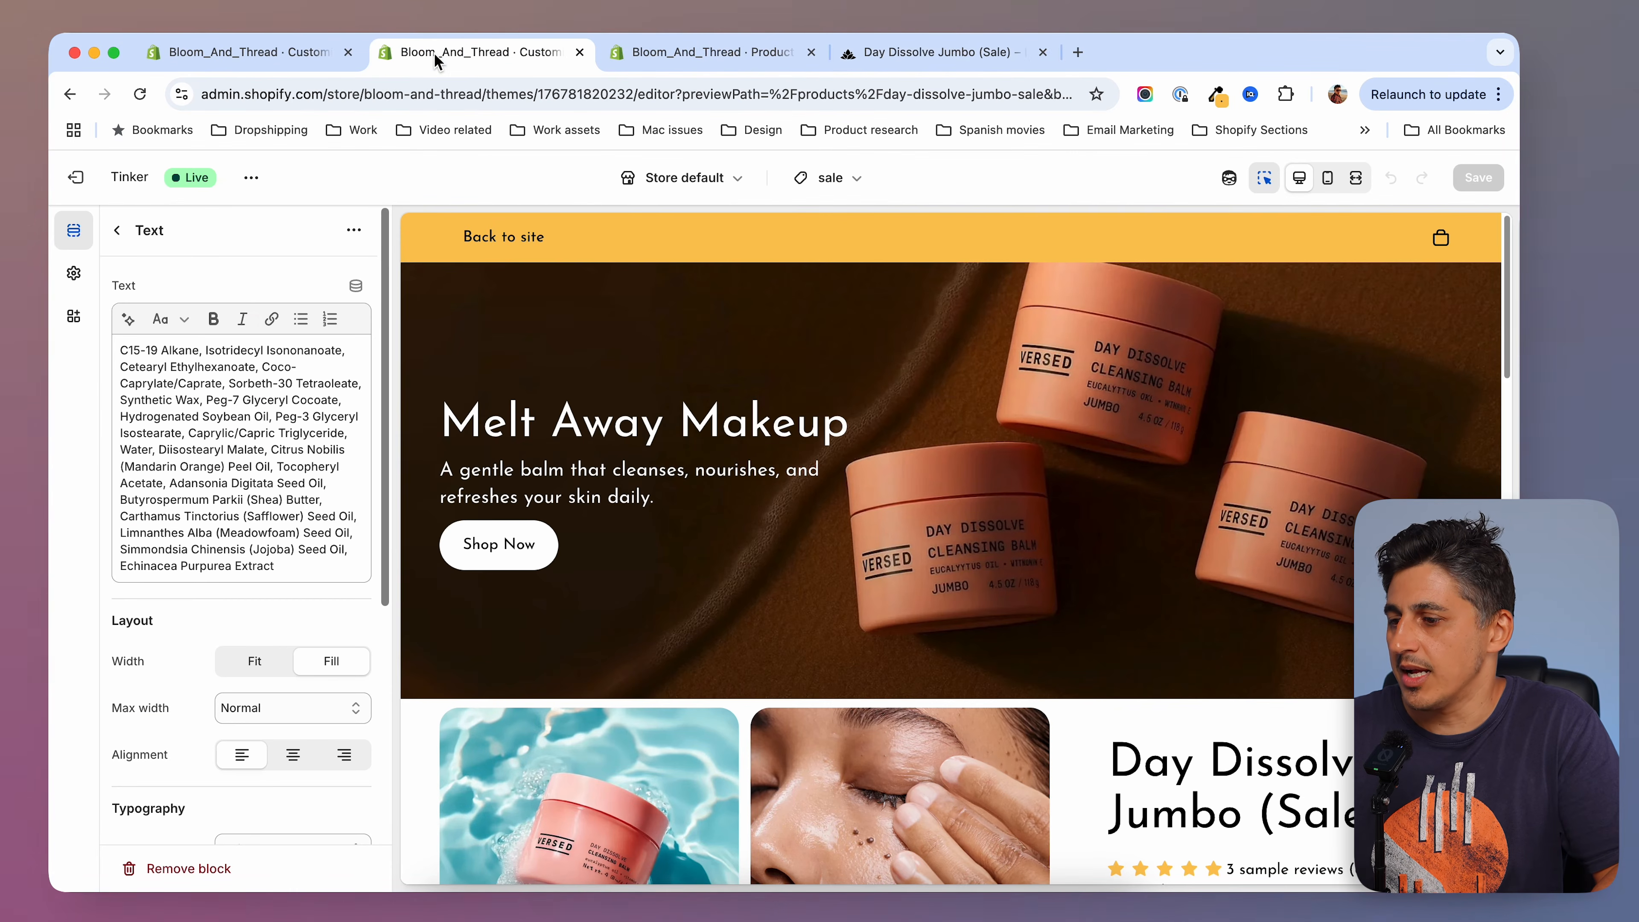
key("super+4")
Add an Editorial section below Product information in the sale template, following the example template's layout.
key("super+1")
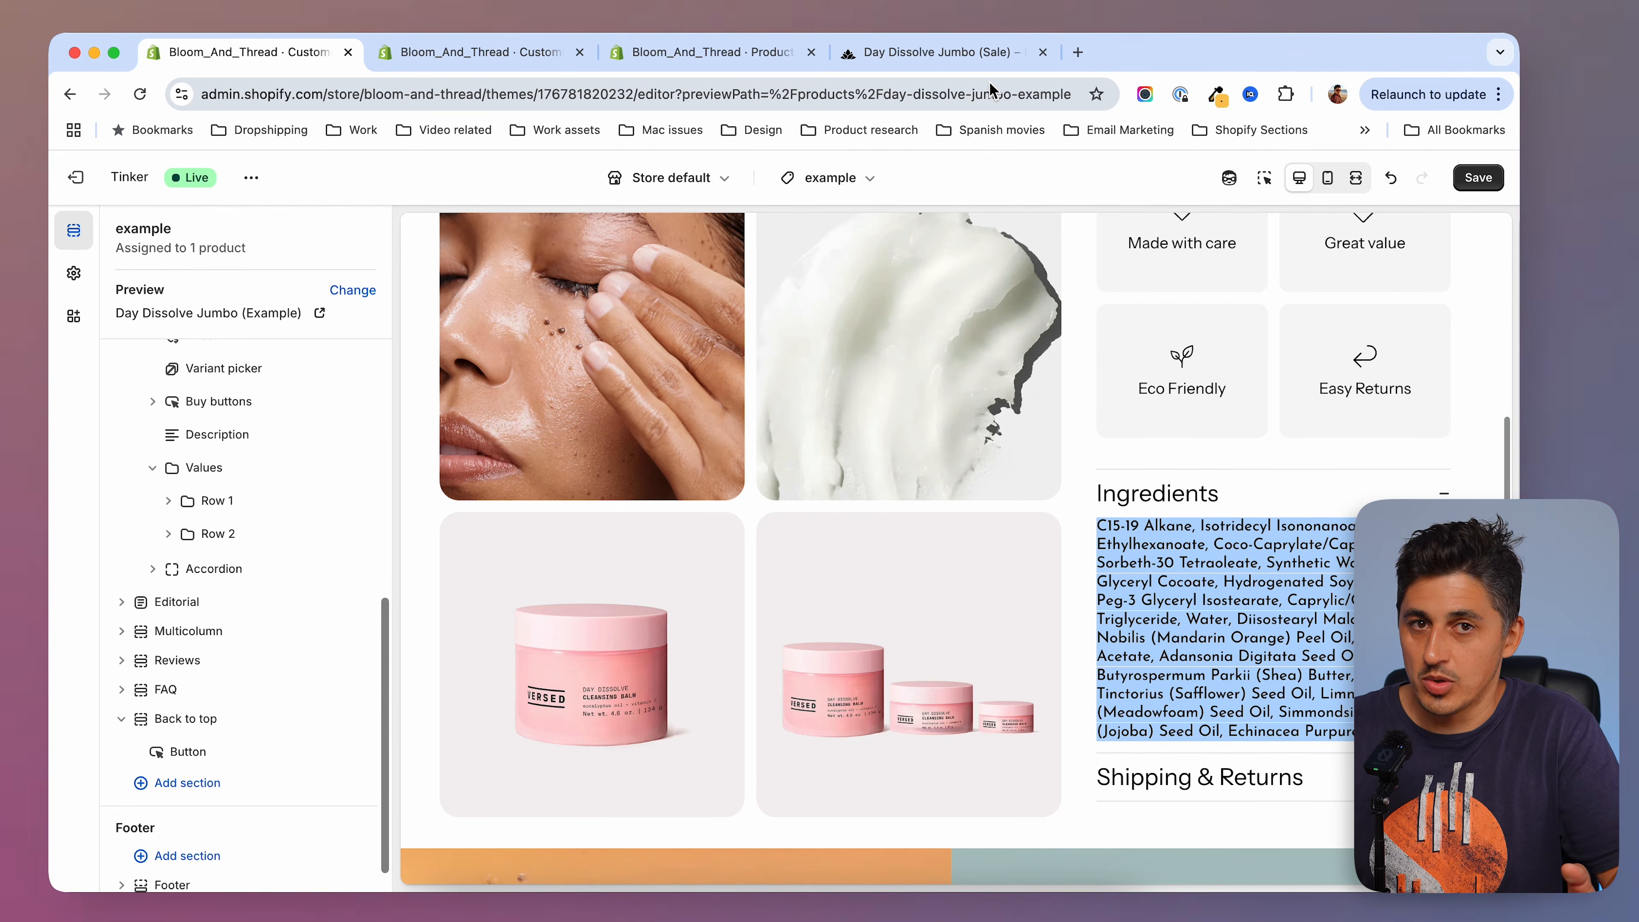
scroll(1091, 354, "down", 9)
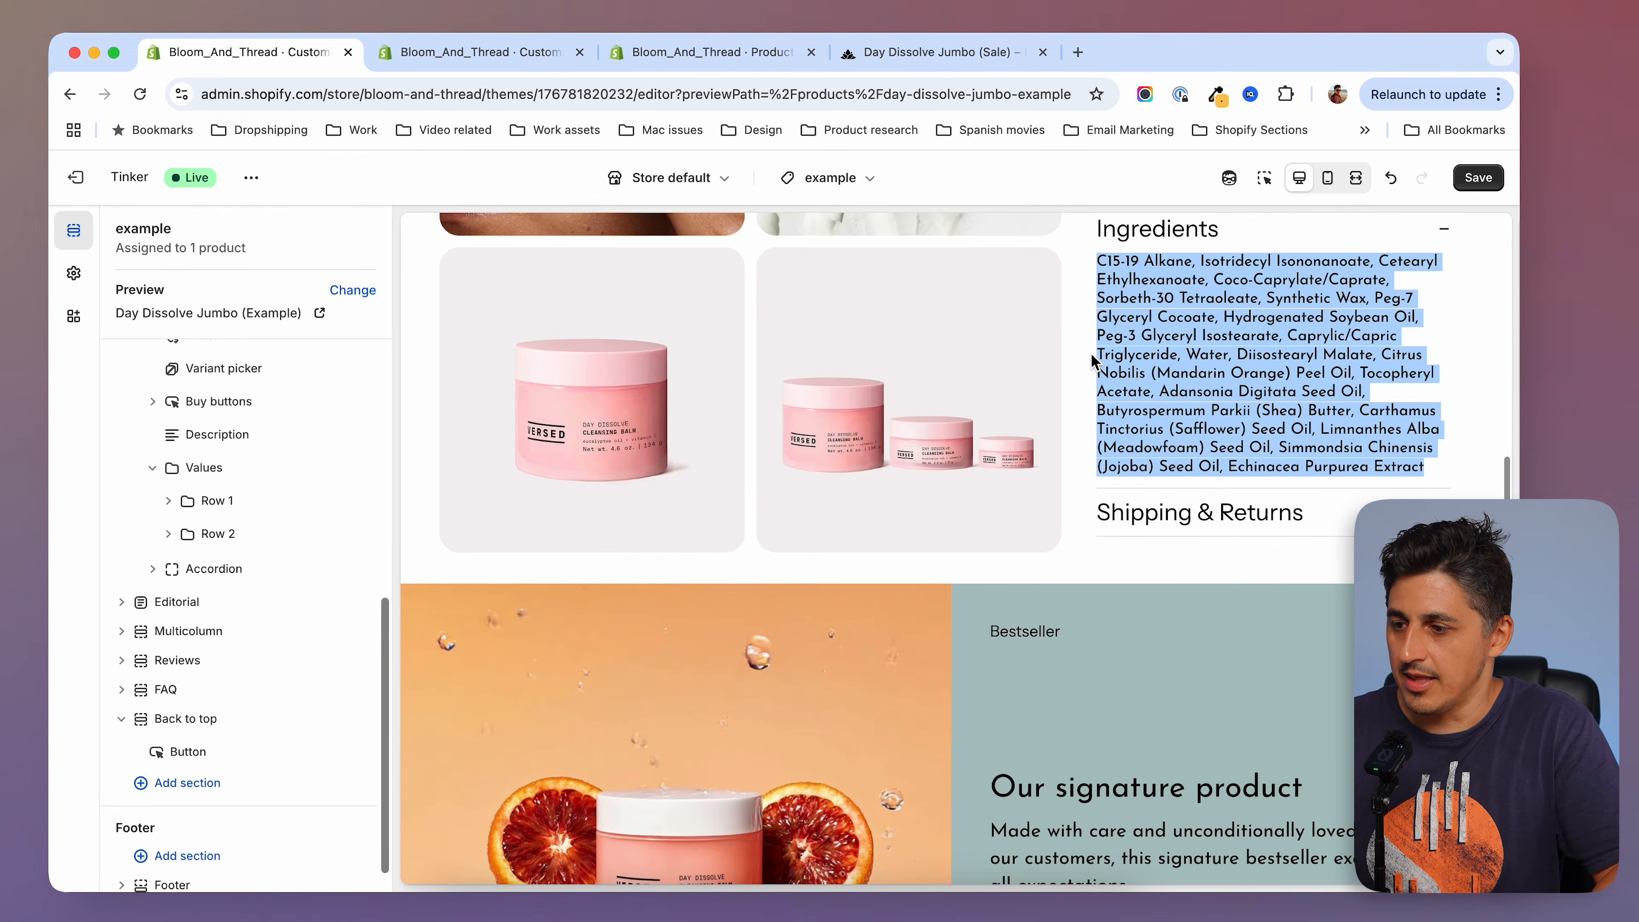
left_click(491, 53)
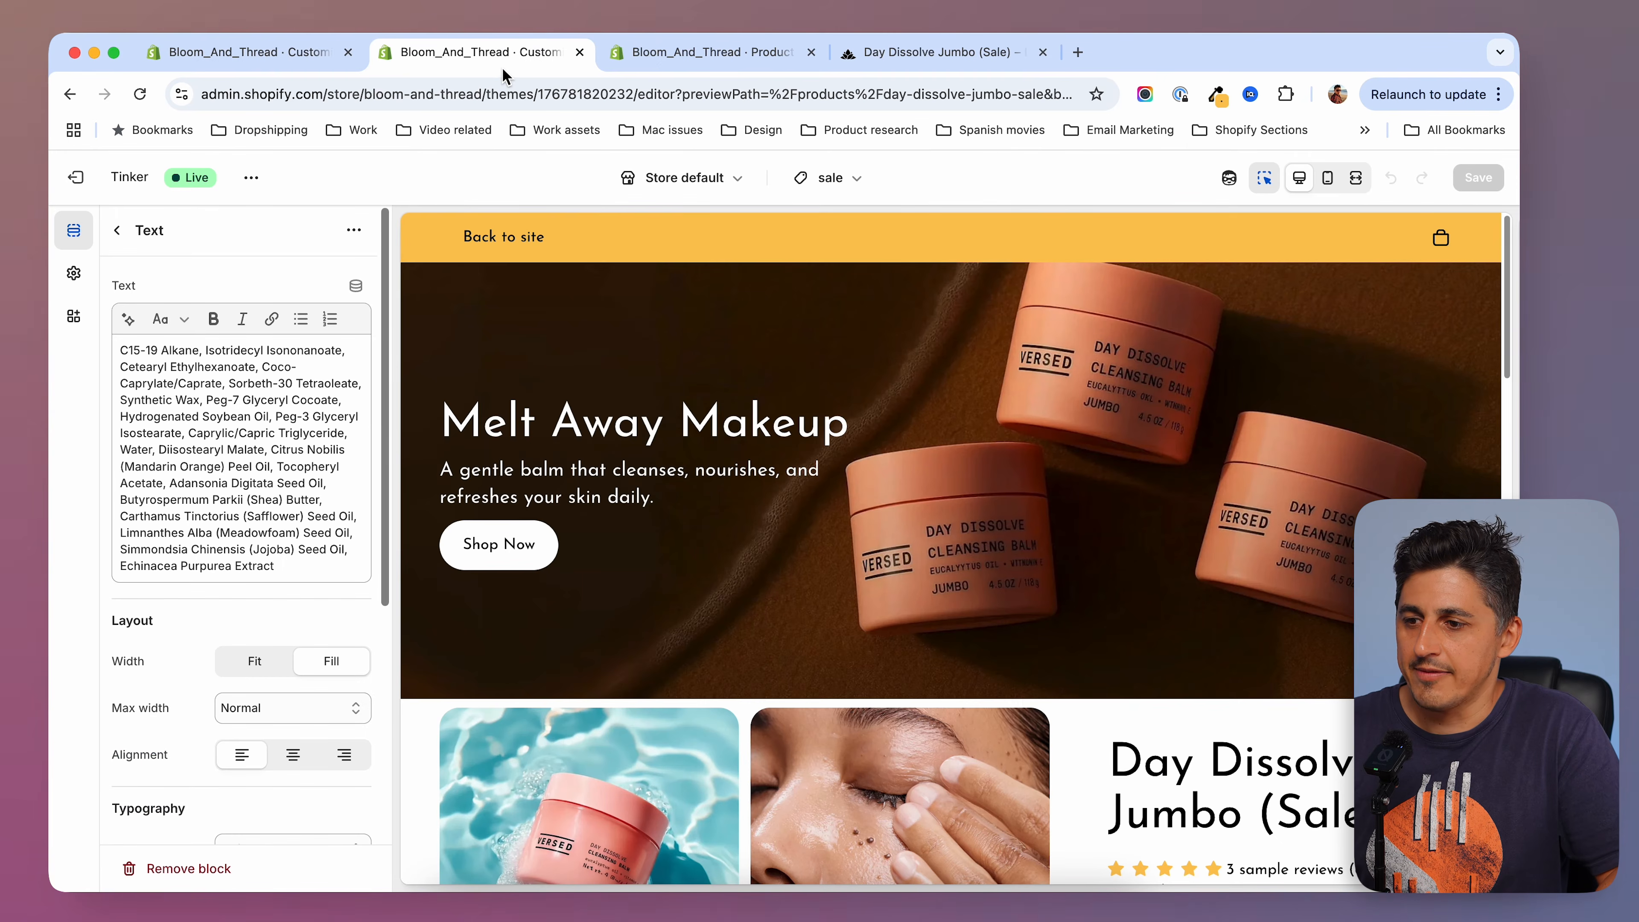
scroll(685, 395, "down", 20)
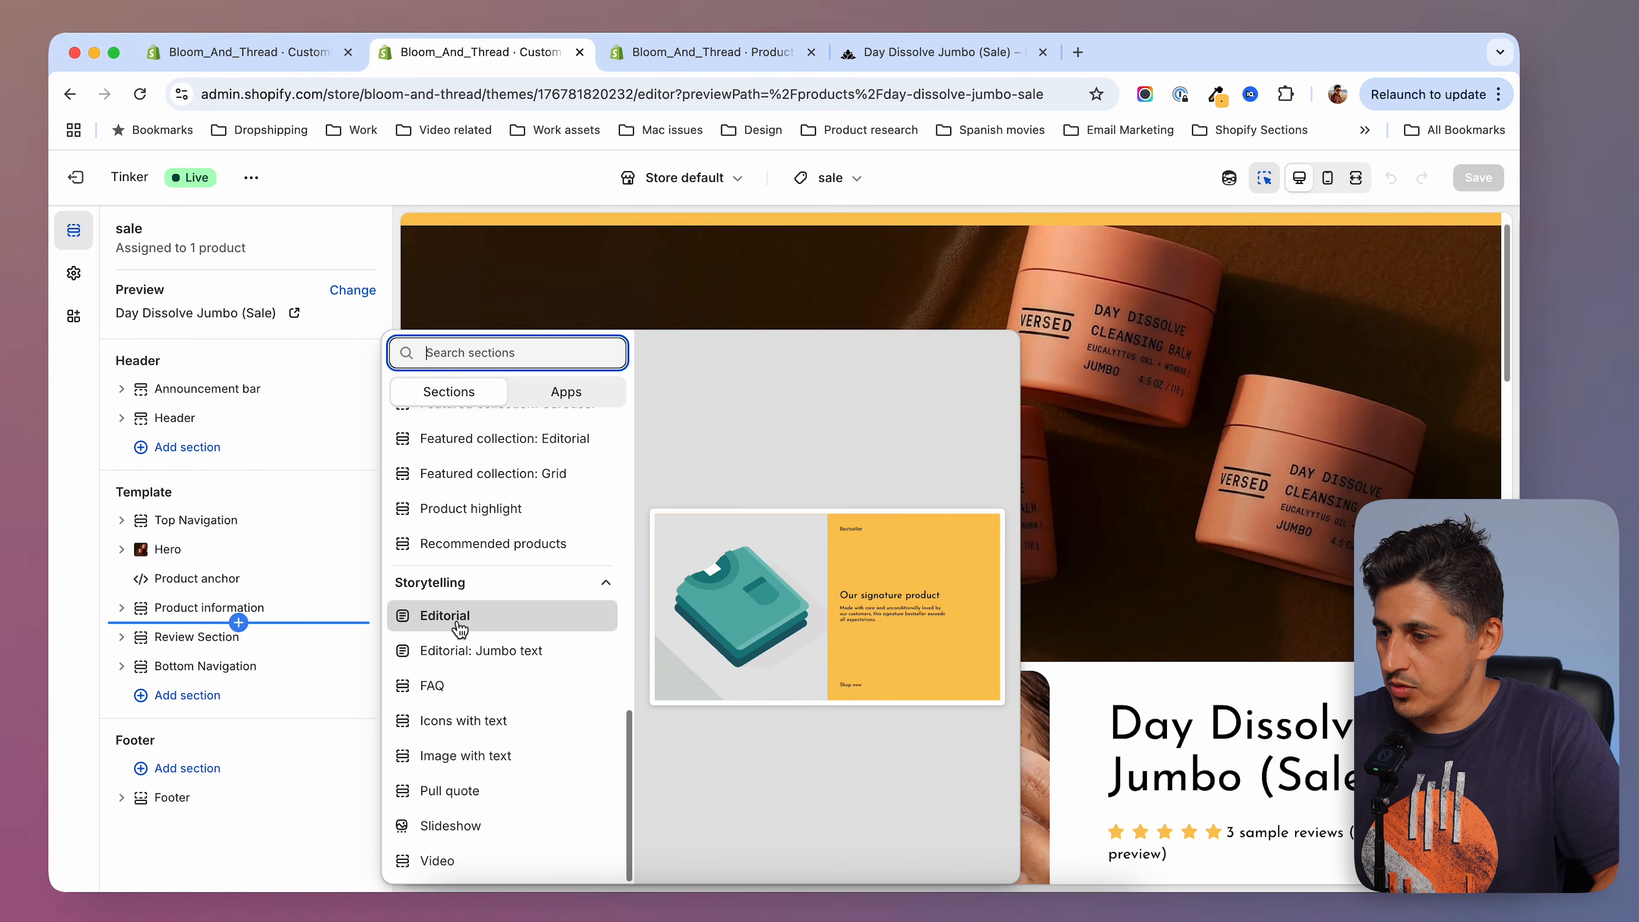
left_click(460, 629)
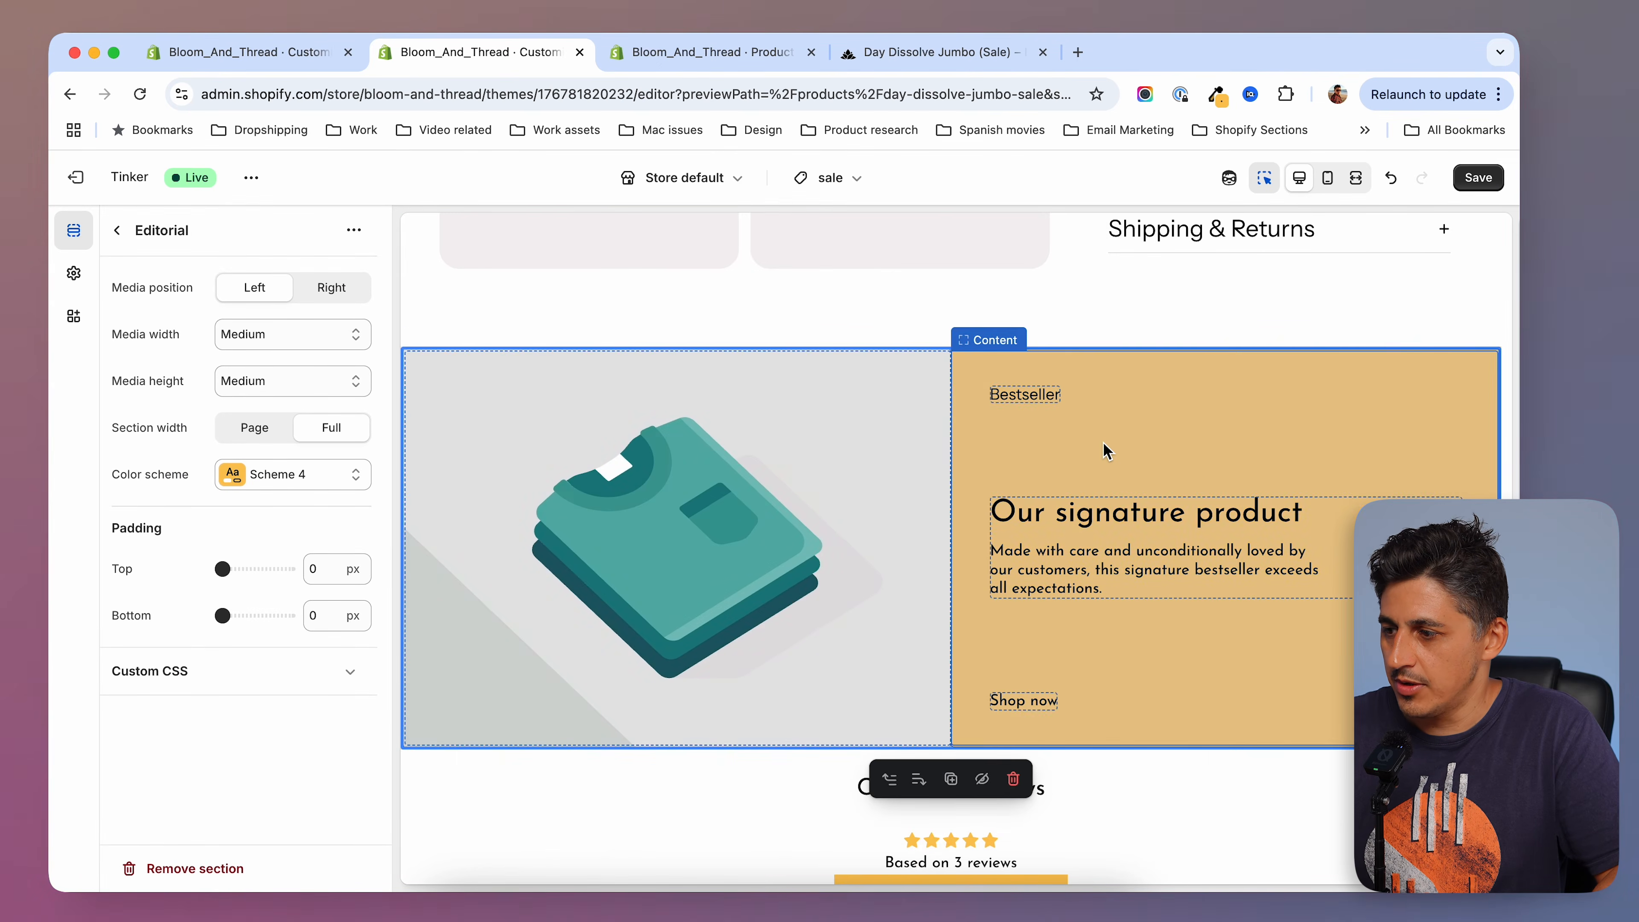
Set the Editorial section's media to the PNG image of the pink jar between halved blood oranges.
left_click(760, 545)
scroll(759, 545, "down", 3)
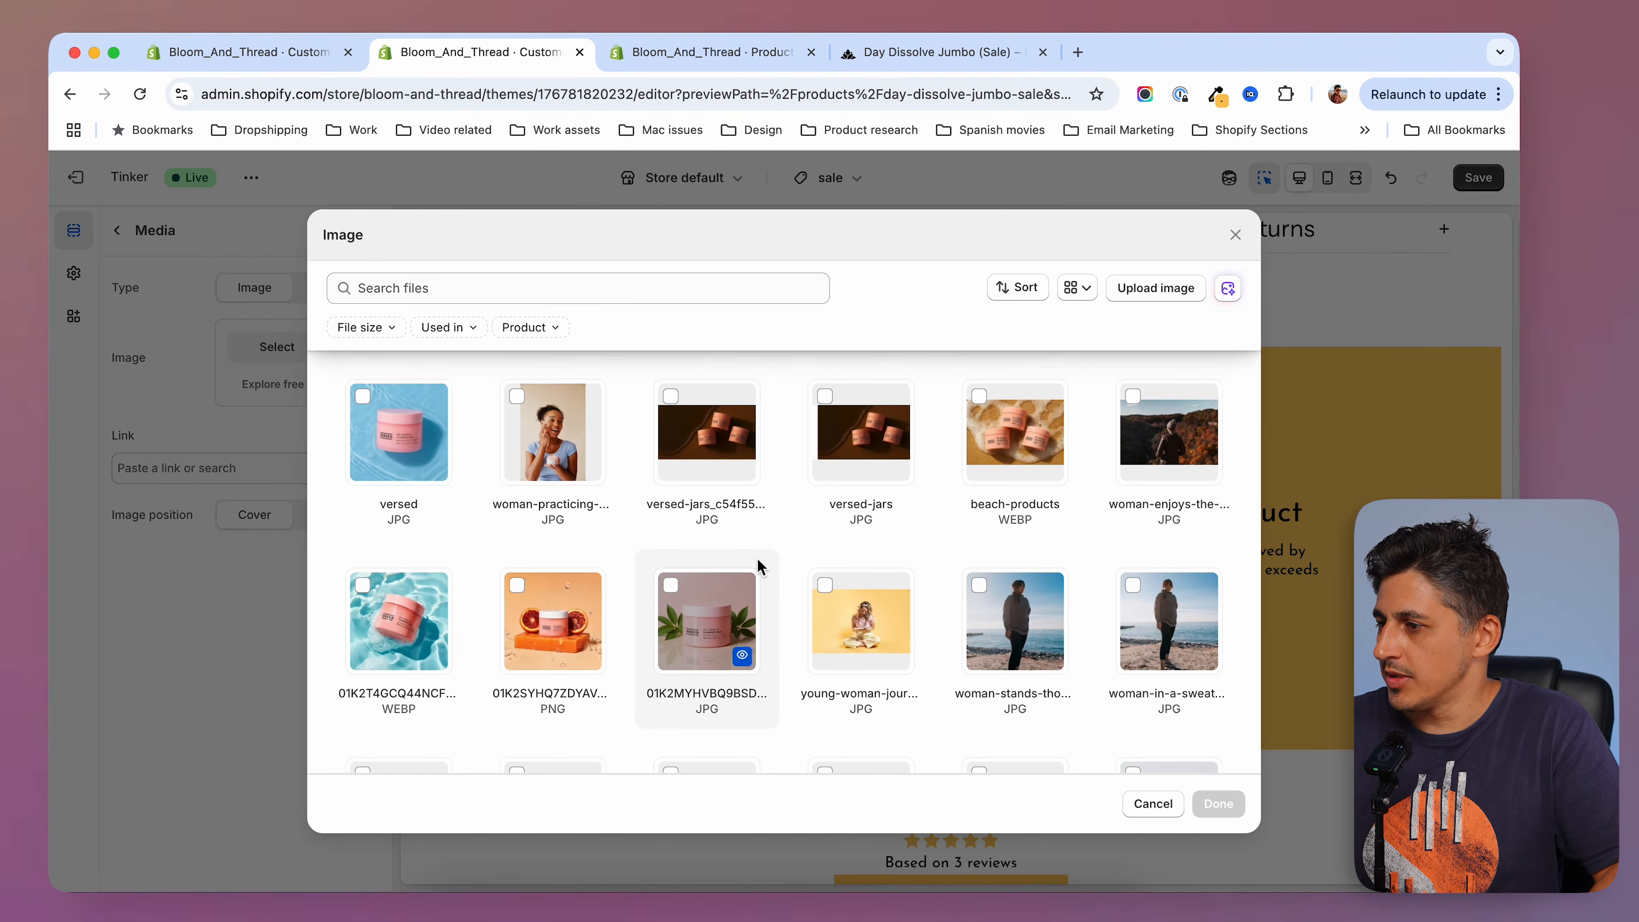
scroll(756, 561, "up", 2)
scroll(710, 562, "down", 3)
left_click(516, 542)
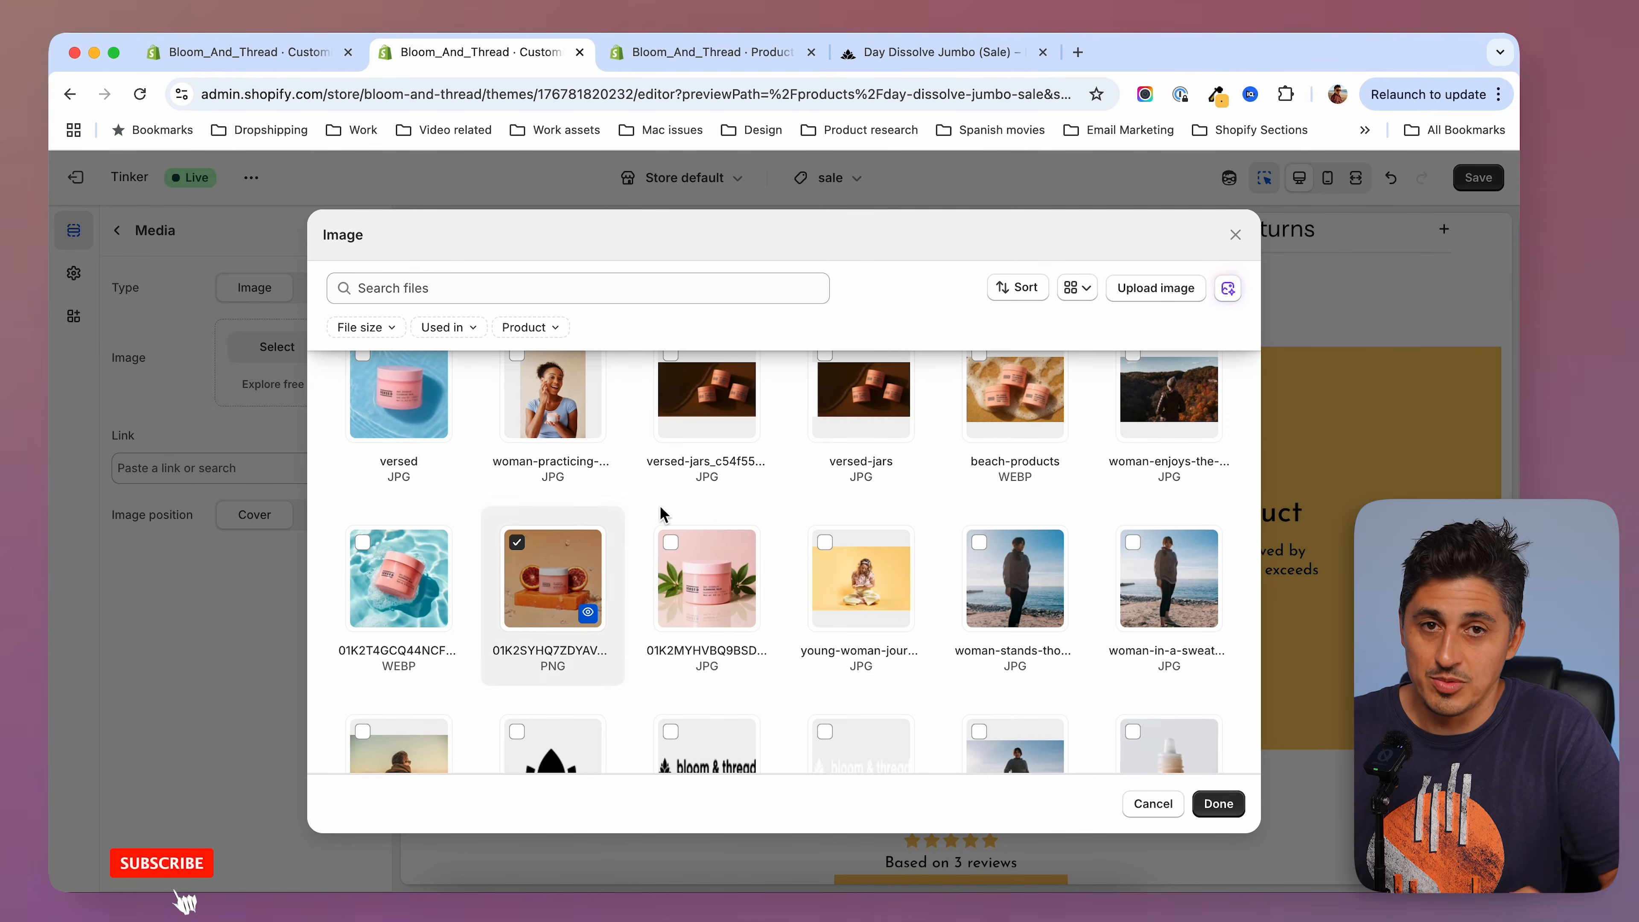
left_click(1217, 803)
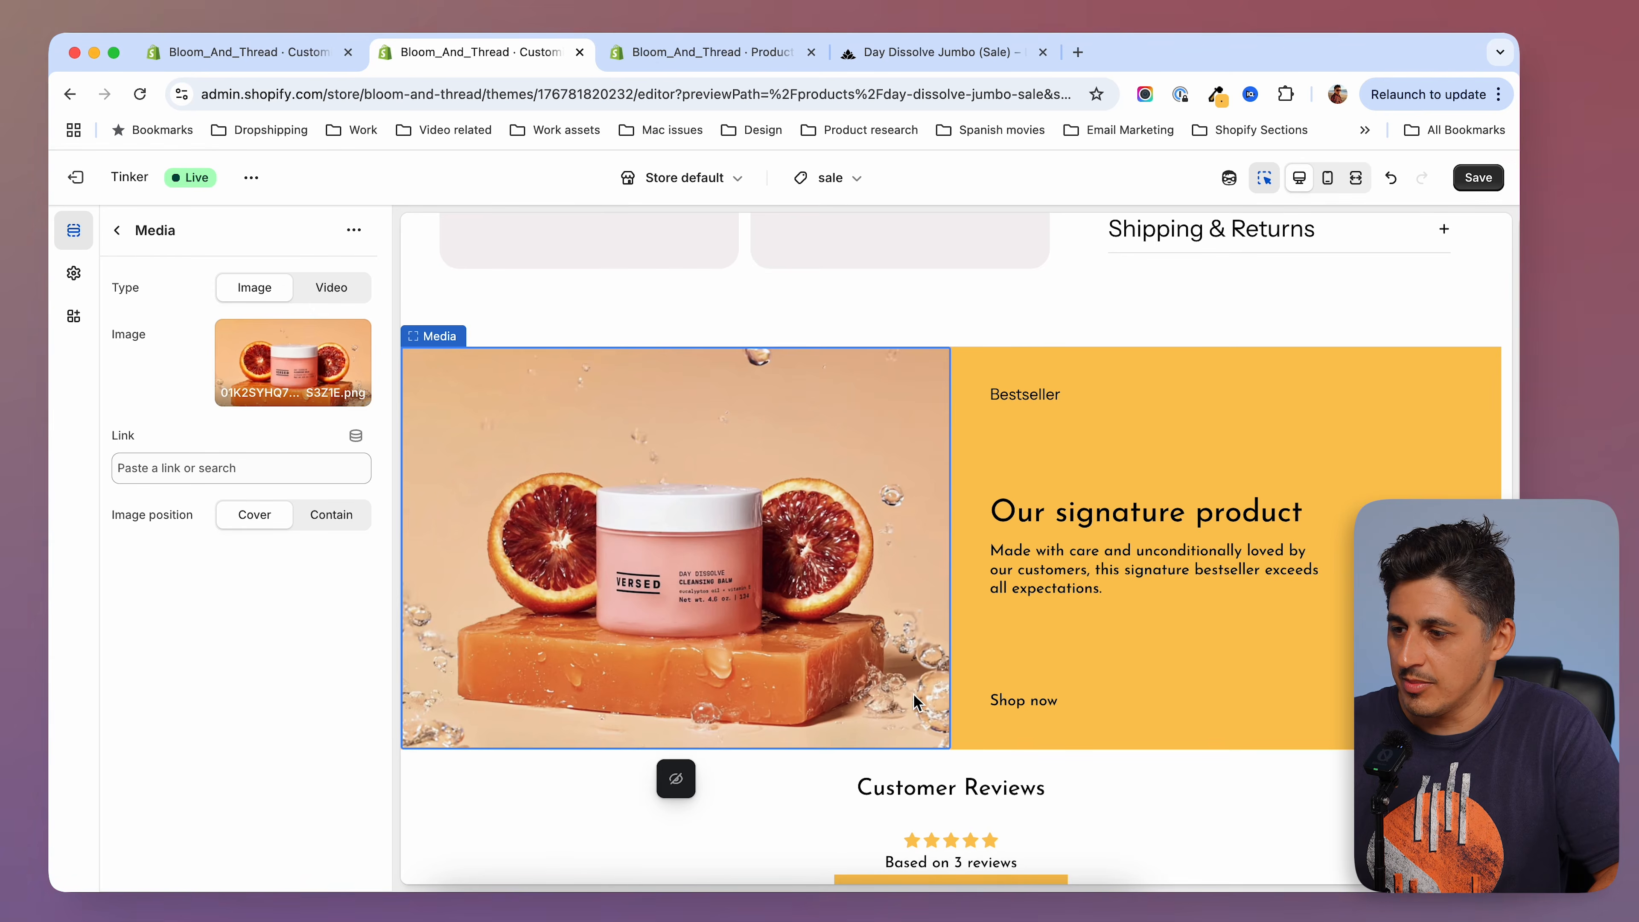
left_click(117, 229)
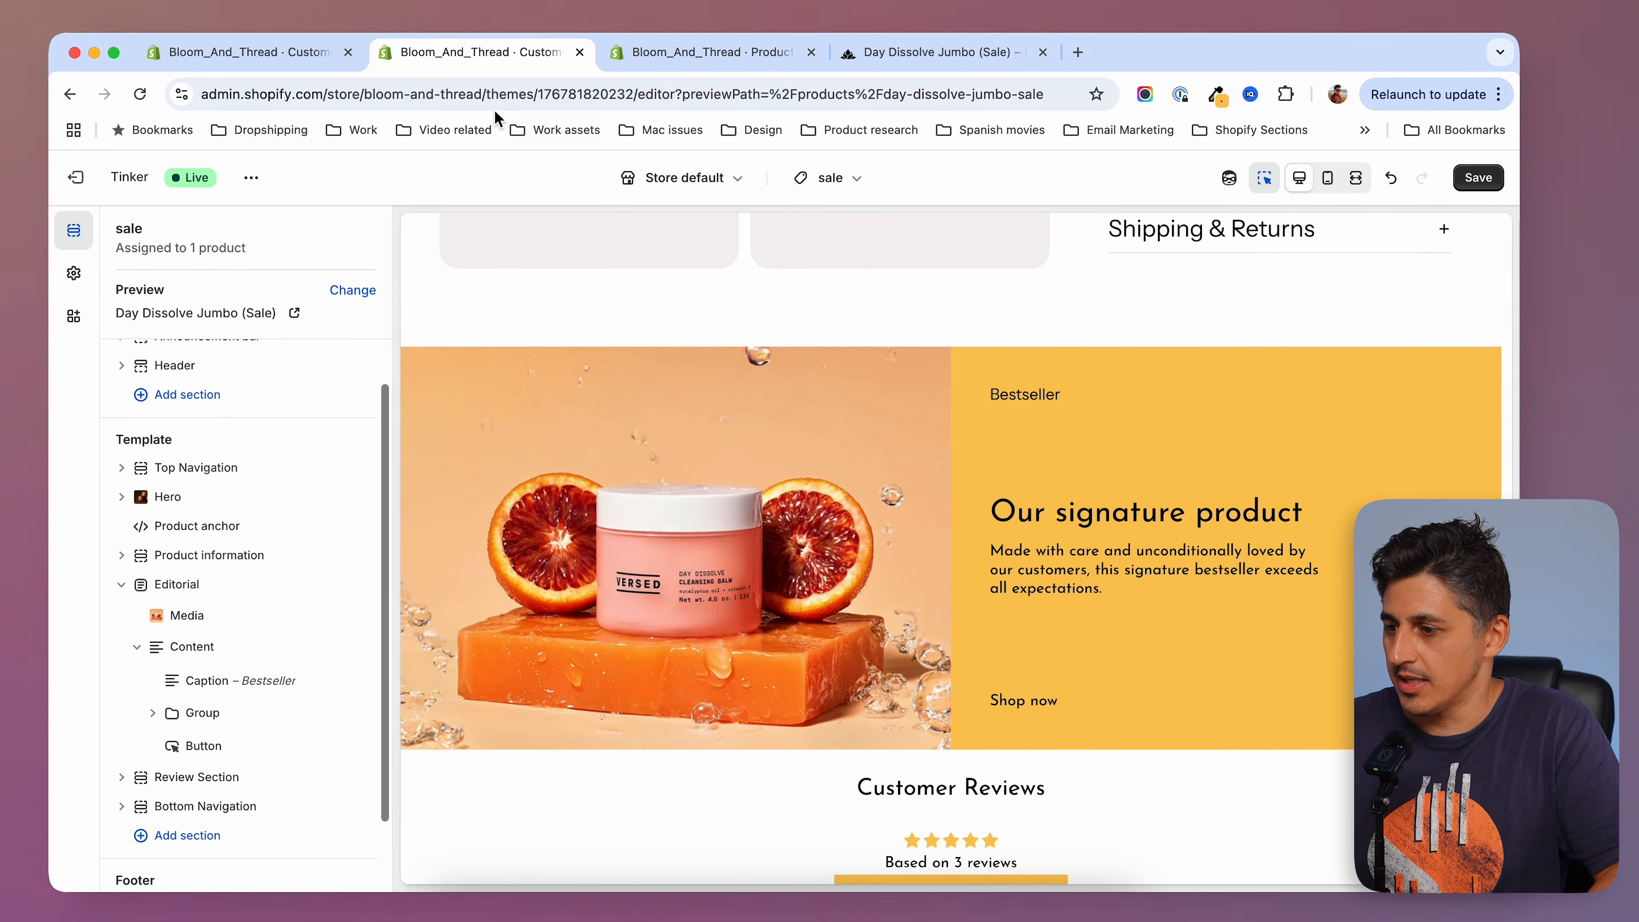
Set the Editorial section's color scheme to Scheme 3 to match the example template.
key("ctrl+shift+Tab")
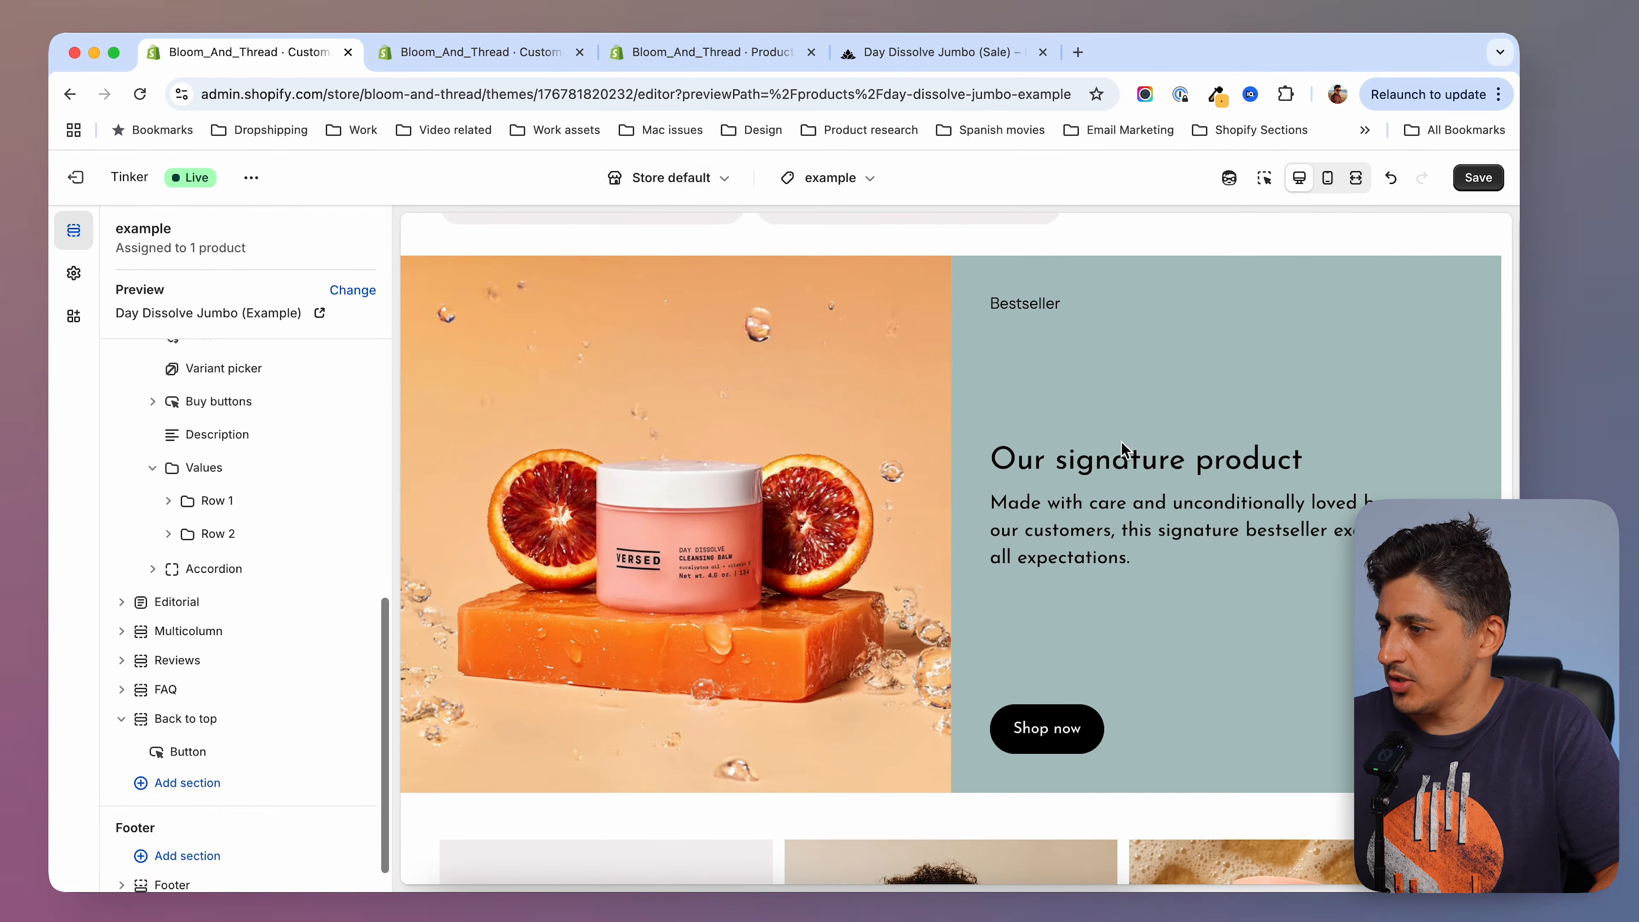
left_click(494, 57)
left_click(445, 374)
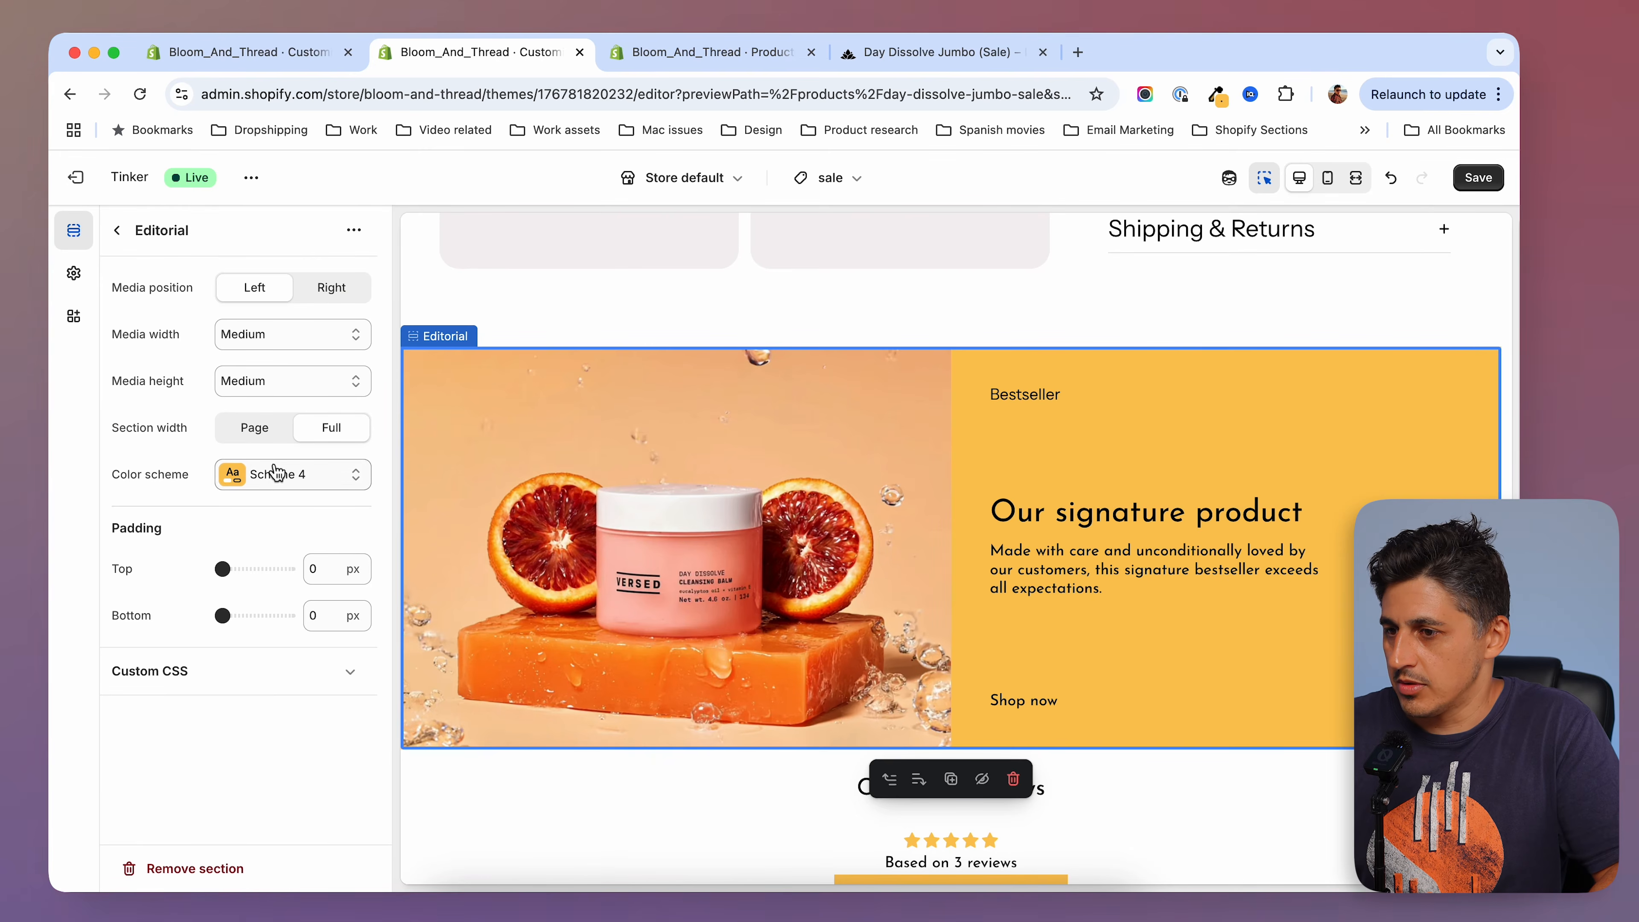
left_click(277, 475)
left_click(303, 625)
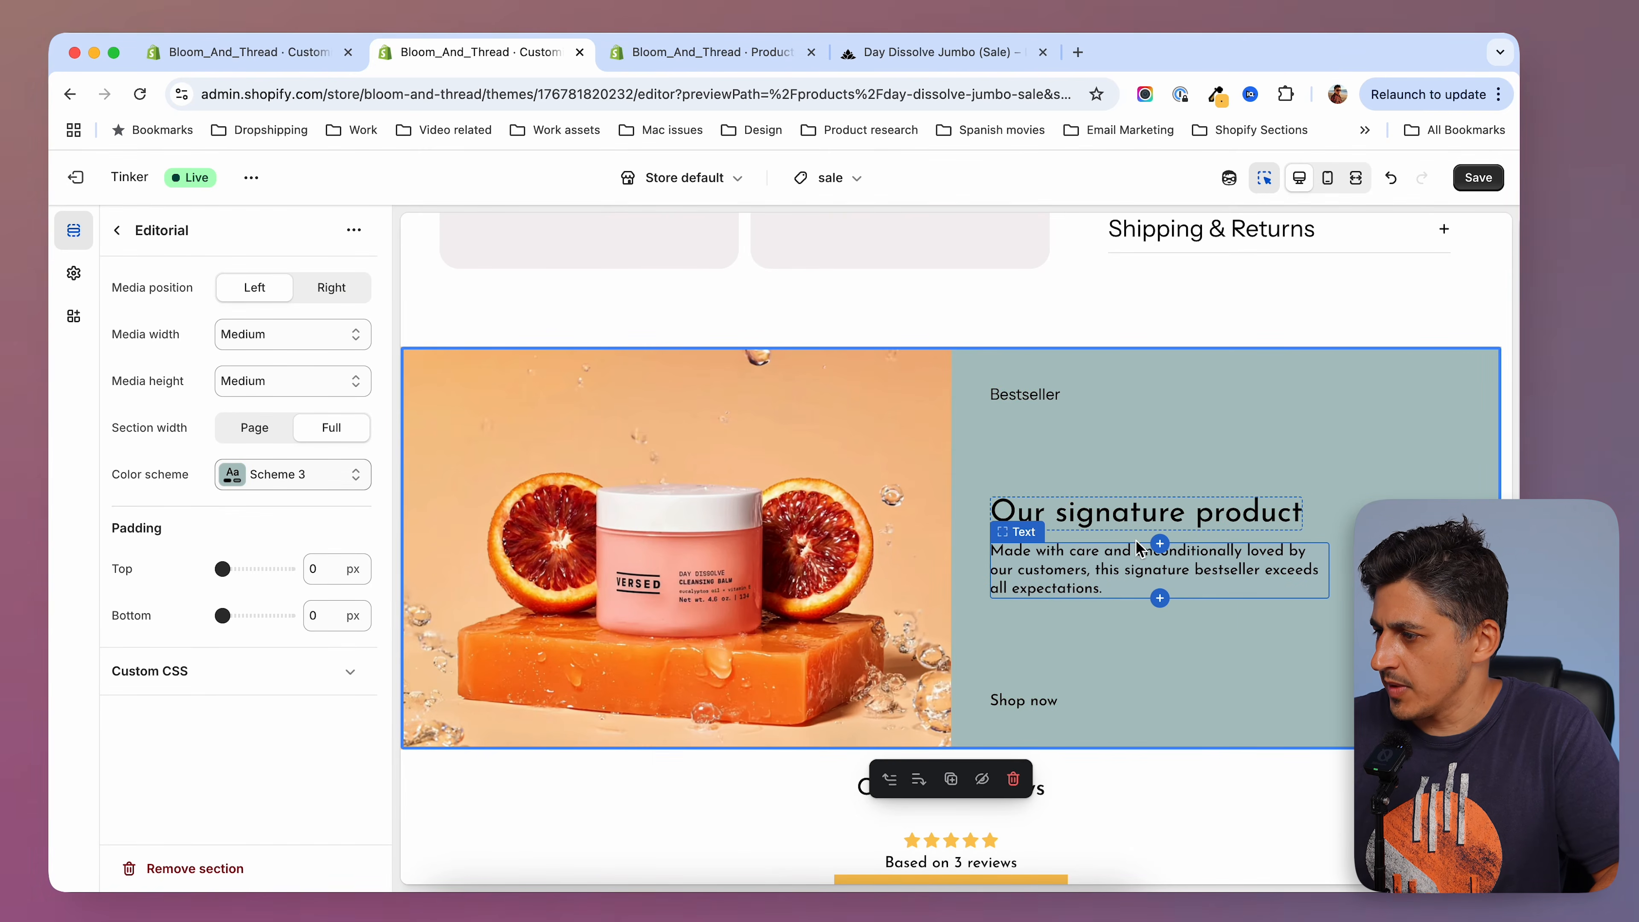
Set the typography of the Editorial section's description text to the Custom preset at 20px, matching the example template.
left_click(303, 55)
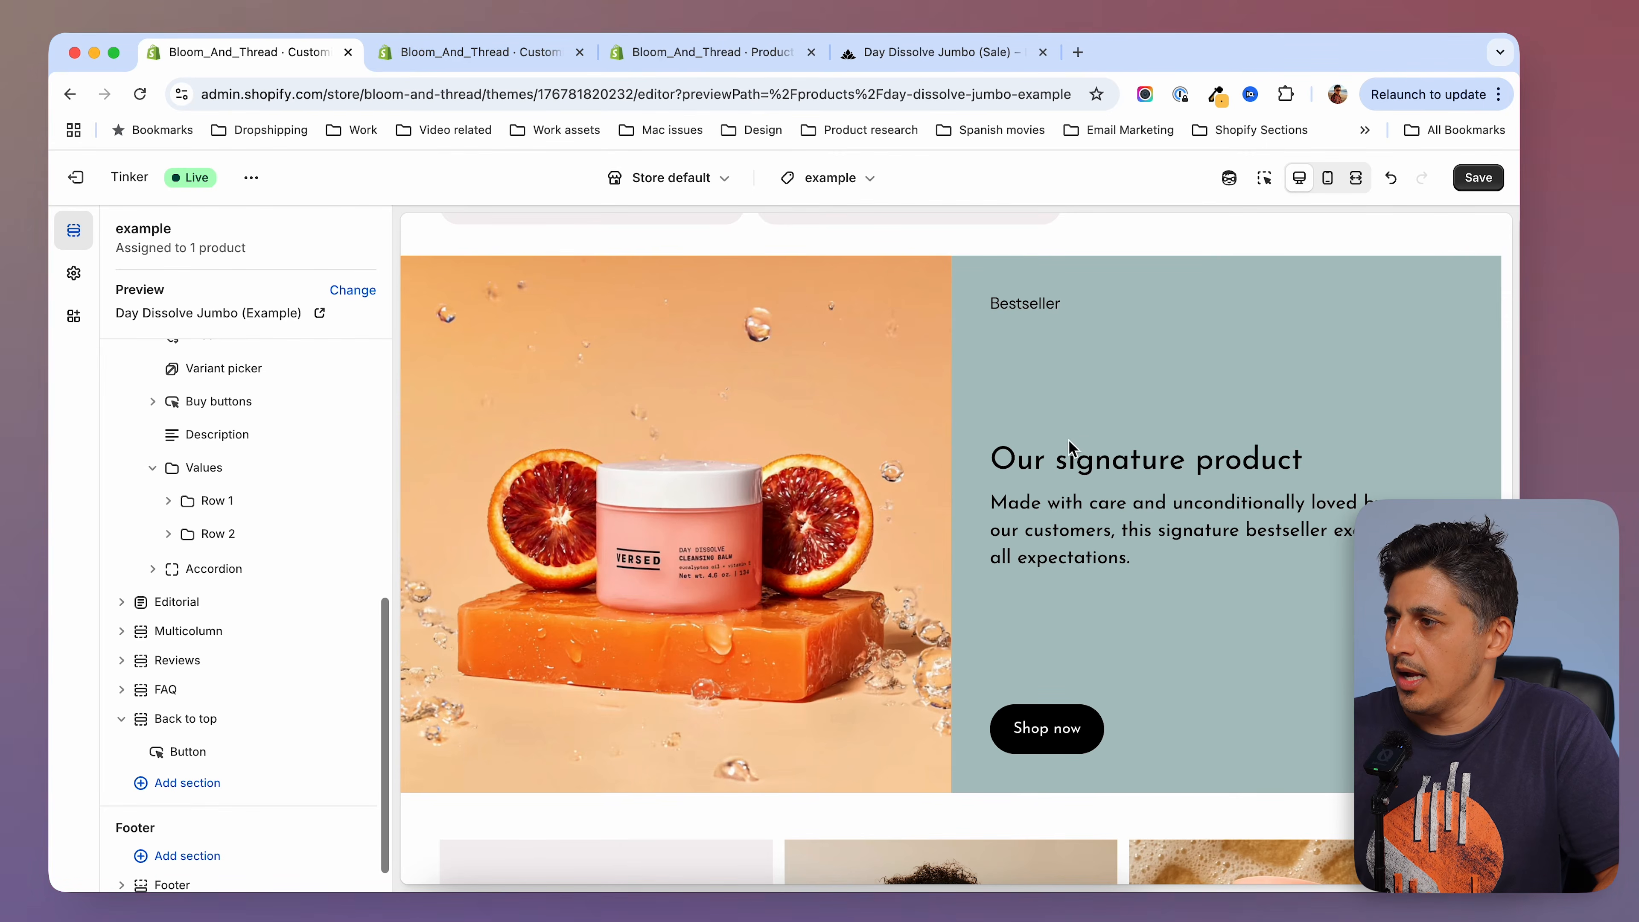
left_click(516, 58)
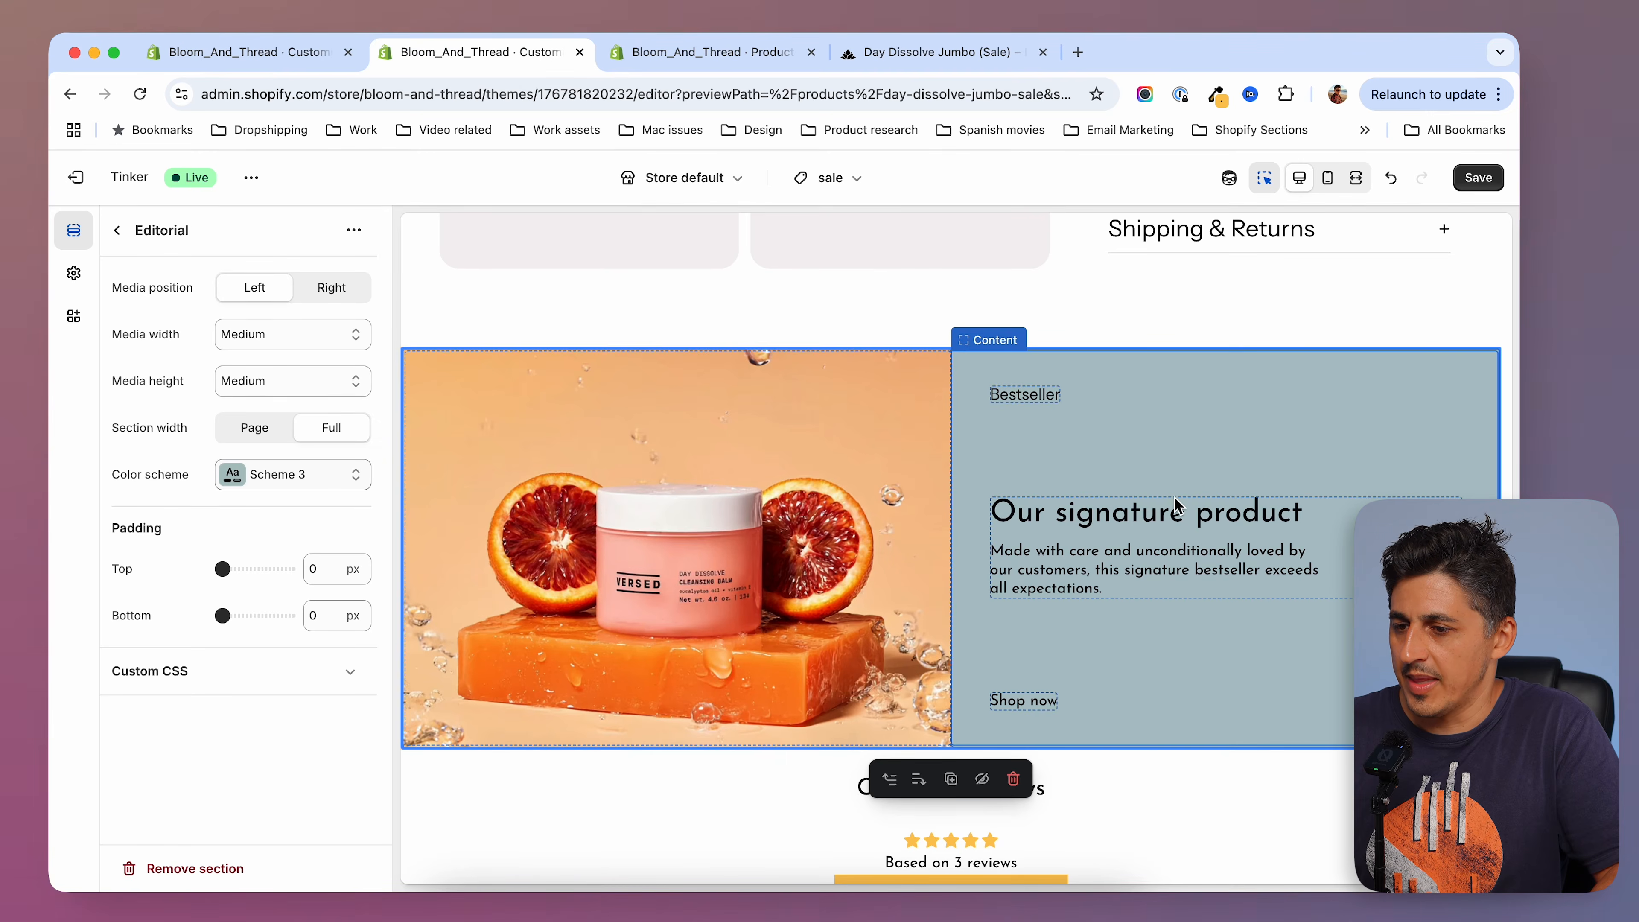
left_click(1115, 521)
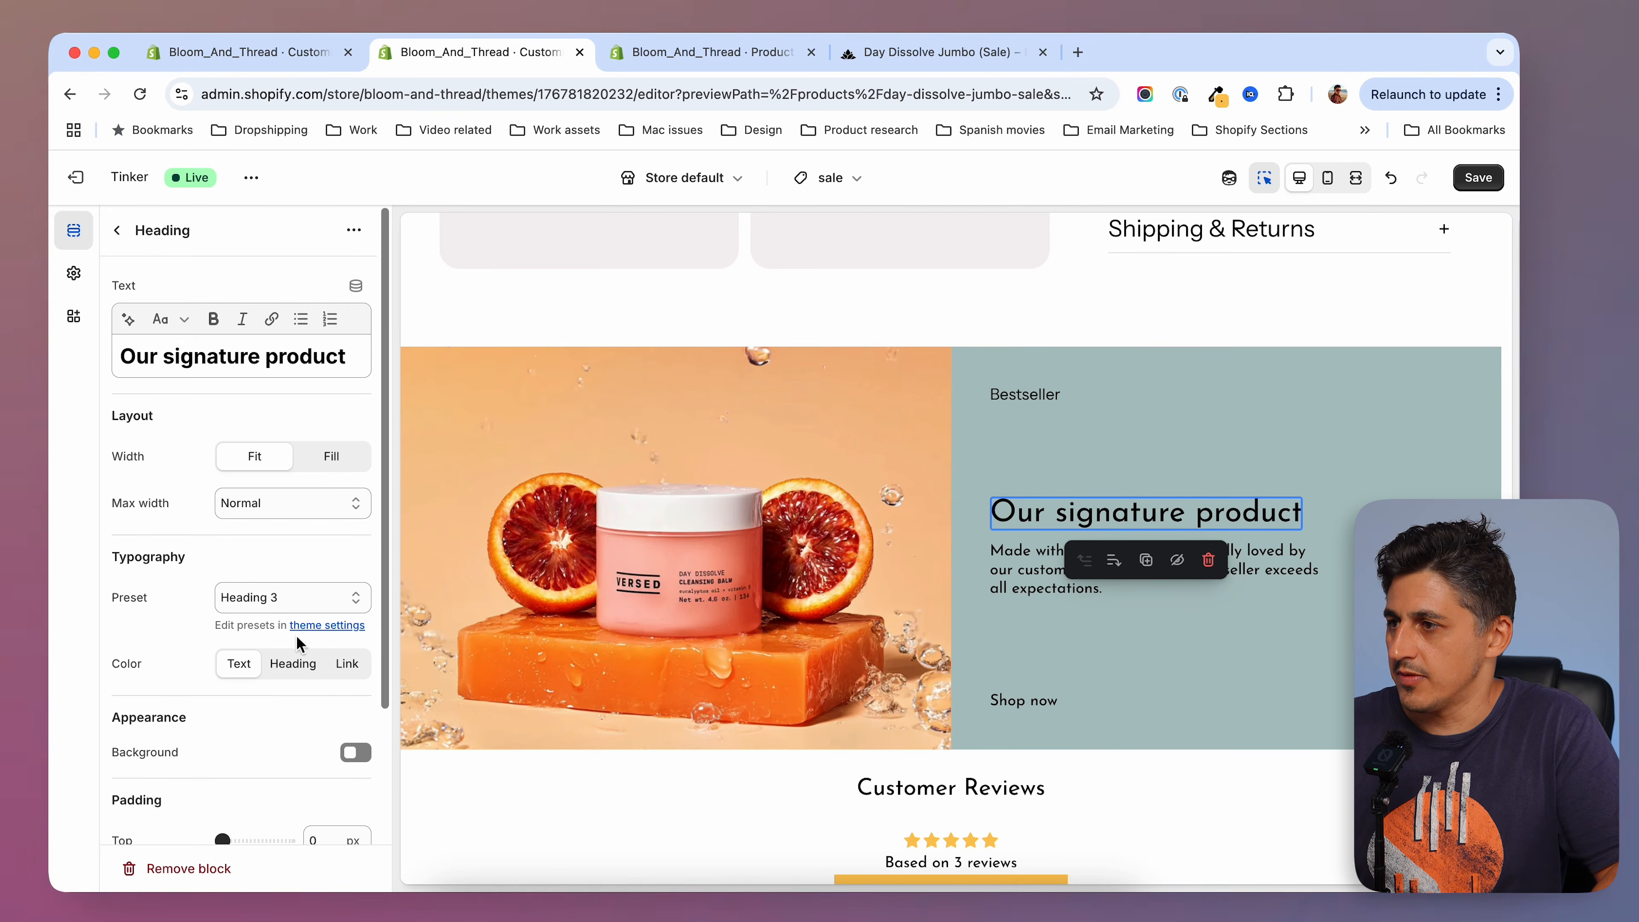
left_click(232, 52)
left_click(461, 58)
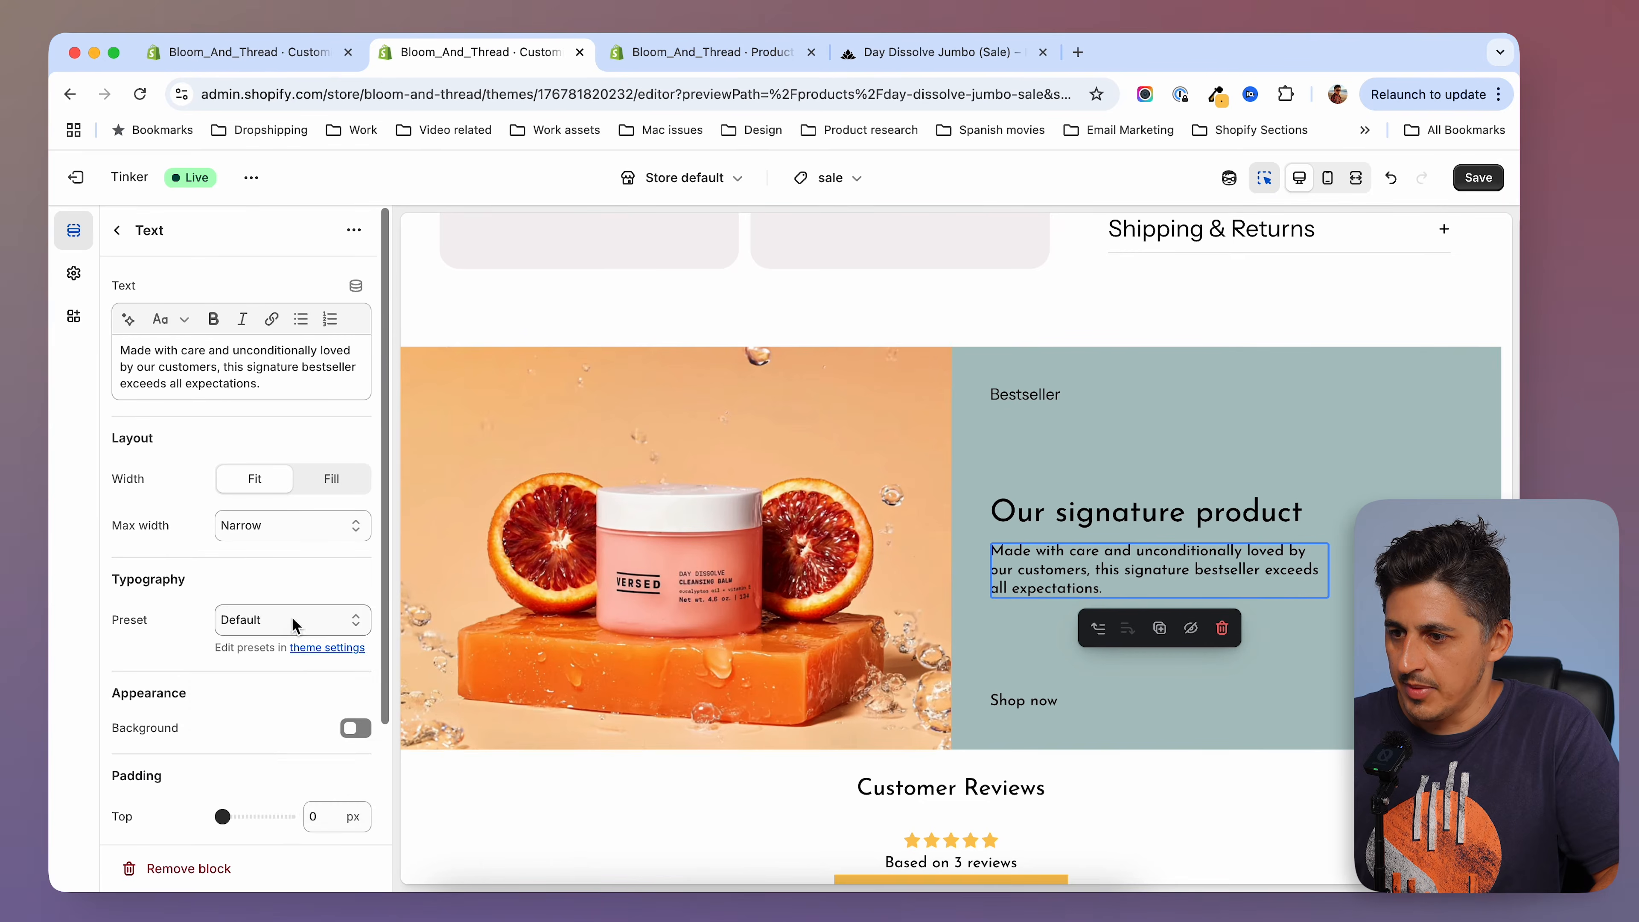
left_click(303, 620)
left_click(310, 792)
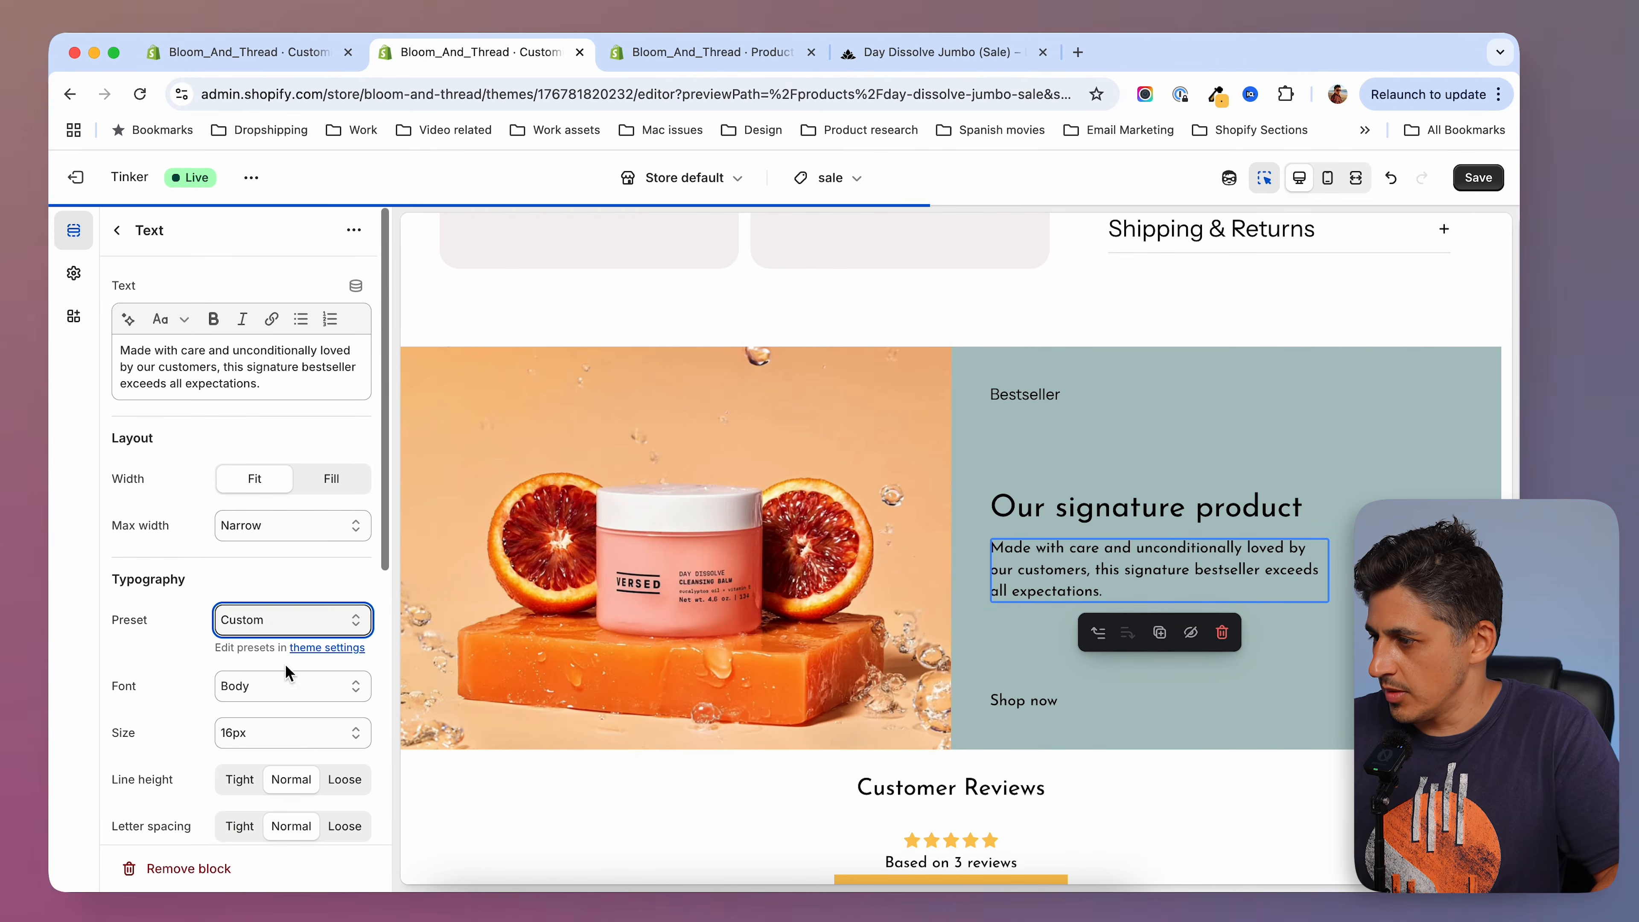
left_click(275, 739)
left_click(258, 776)
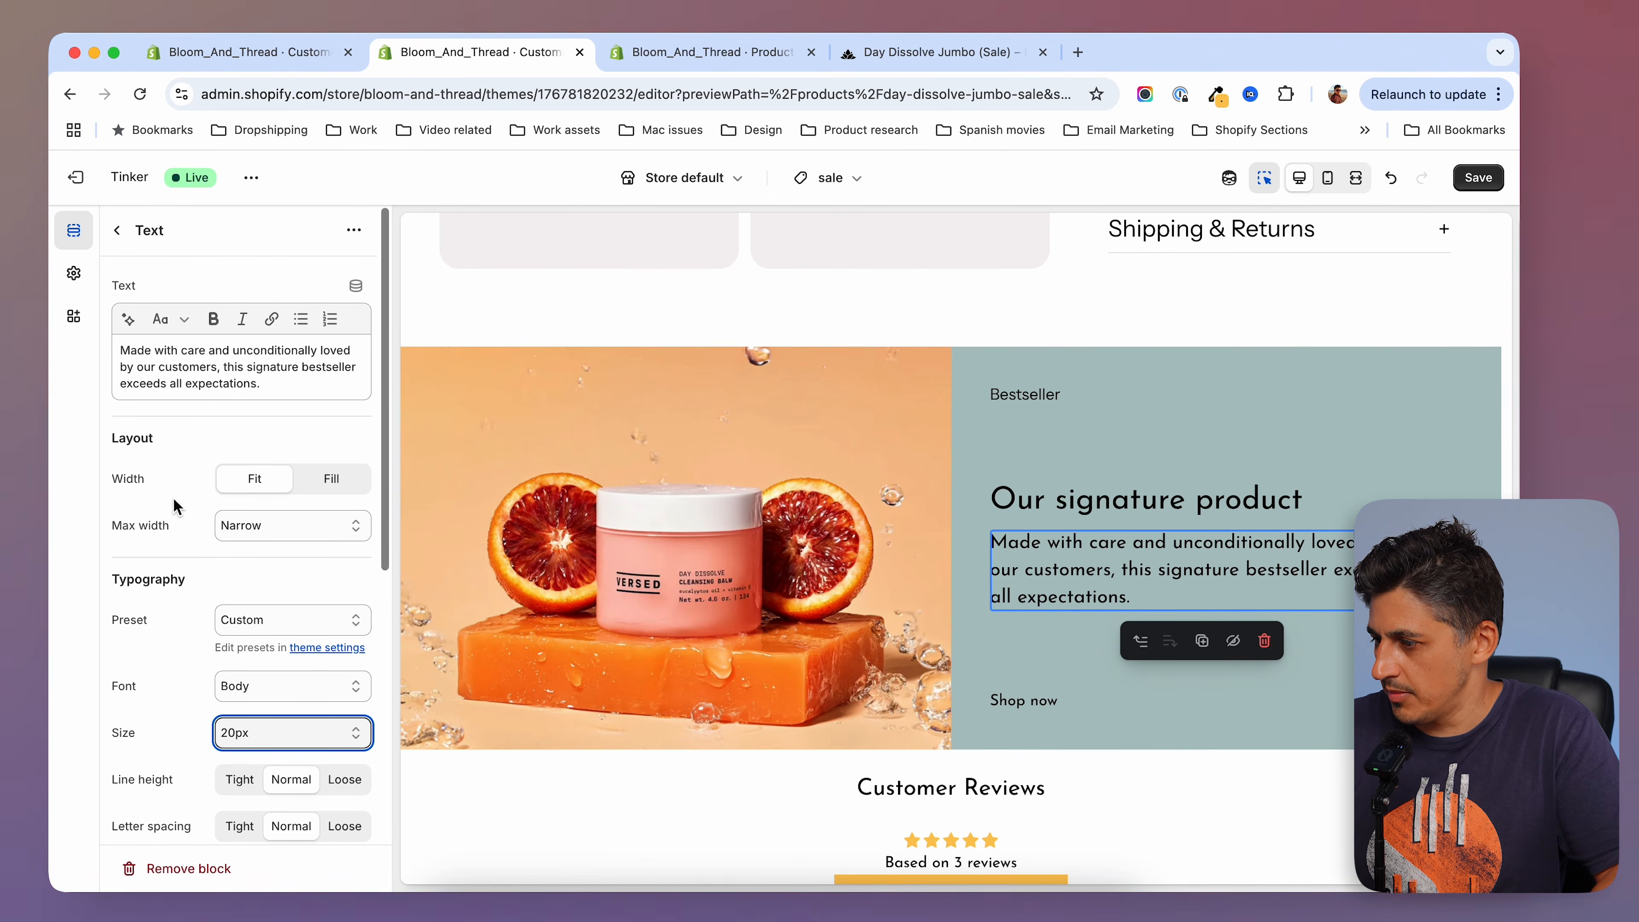
scroll(192, 627, "down", 6)
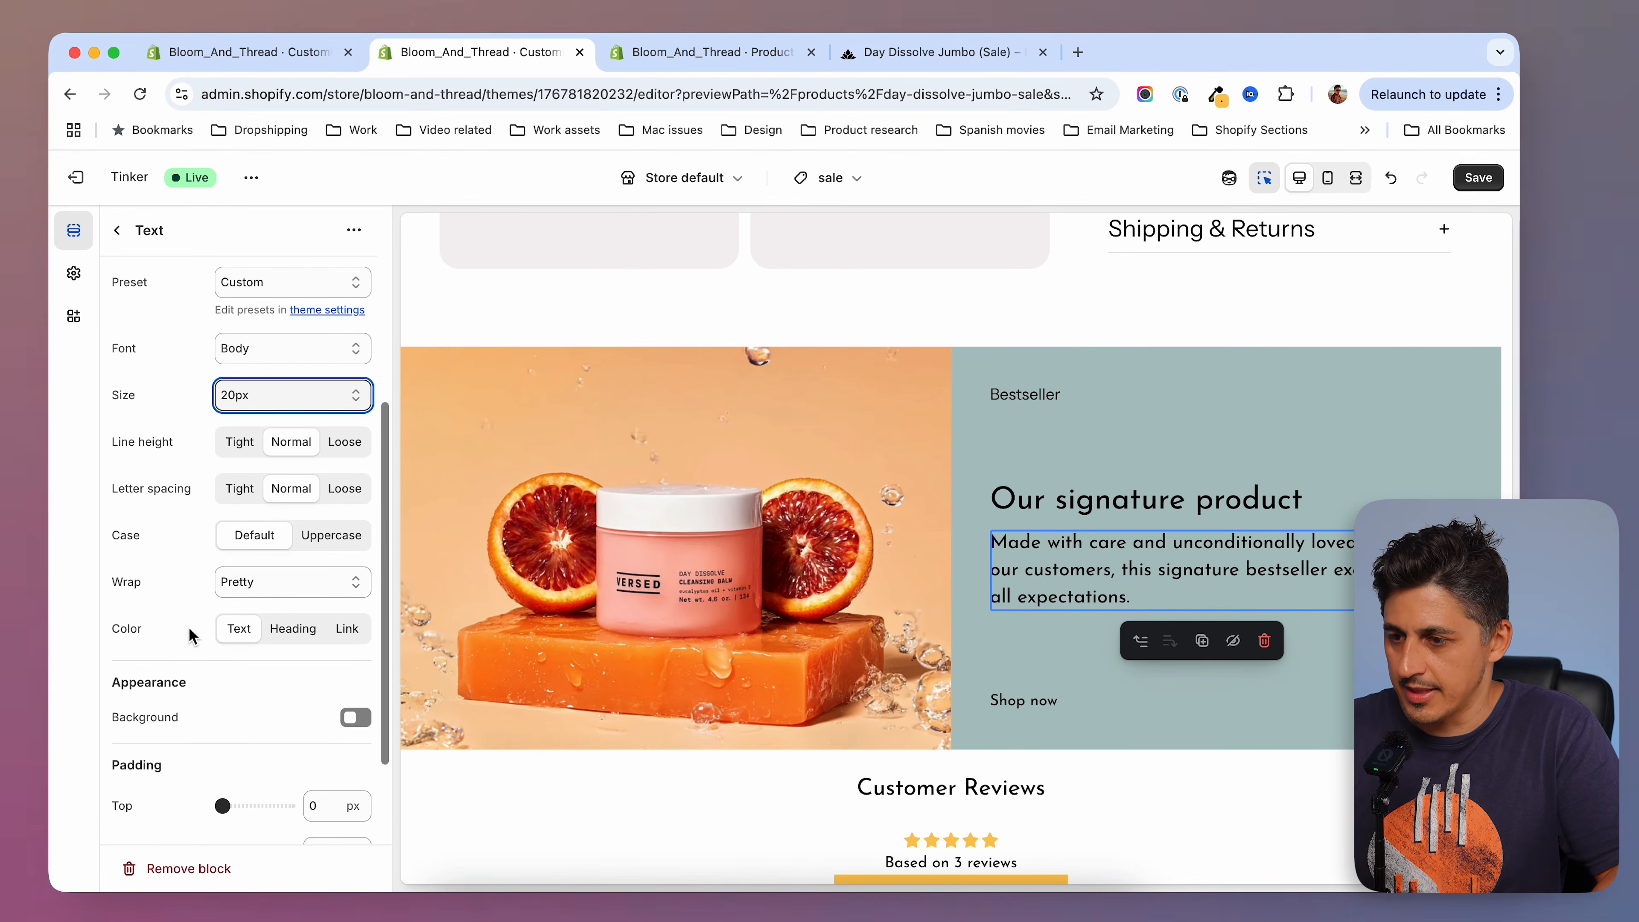
Set the Editorial section's media height to Large.
left_click(117, 230)
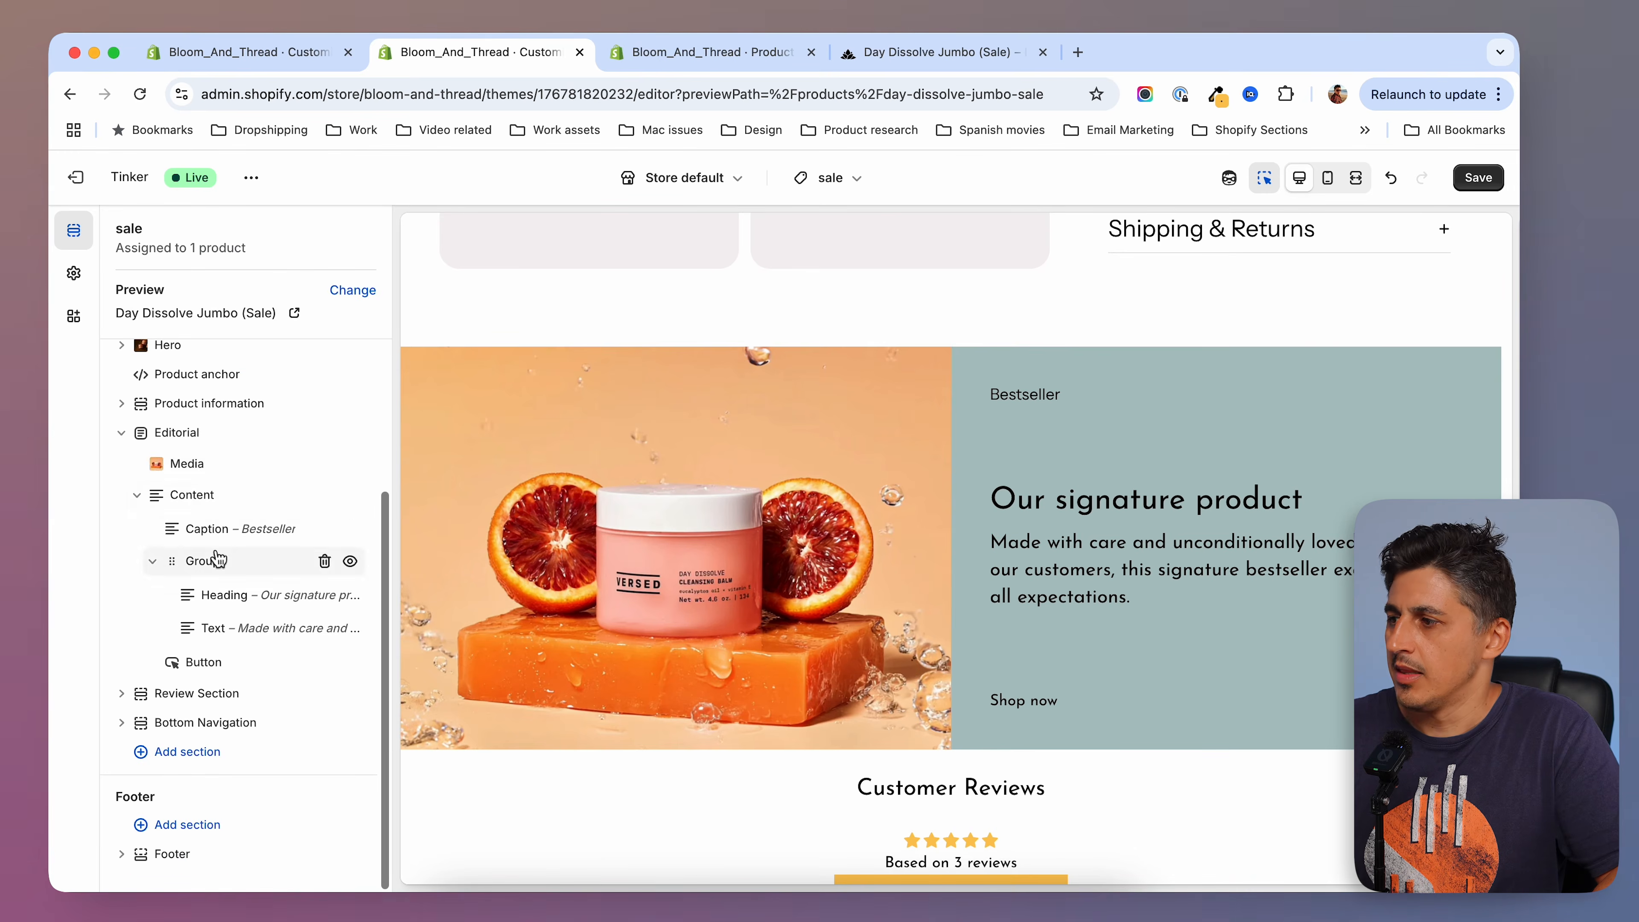
left_click(193, 436)
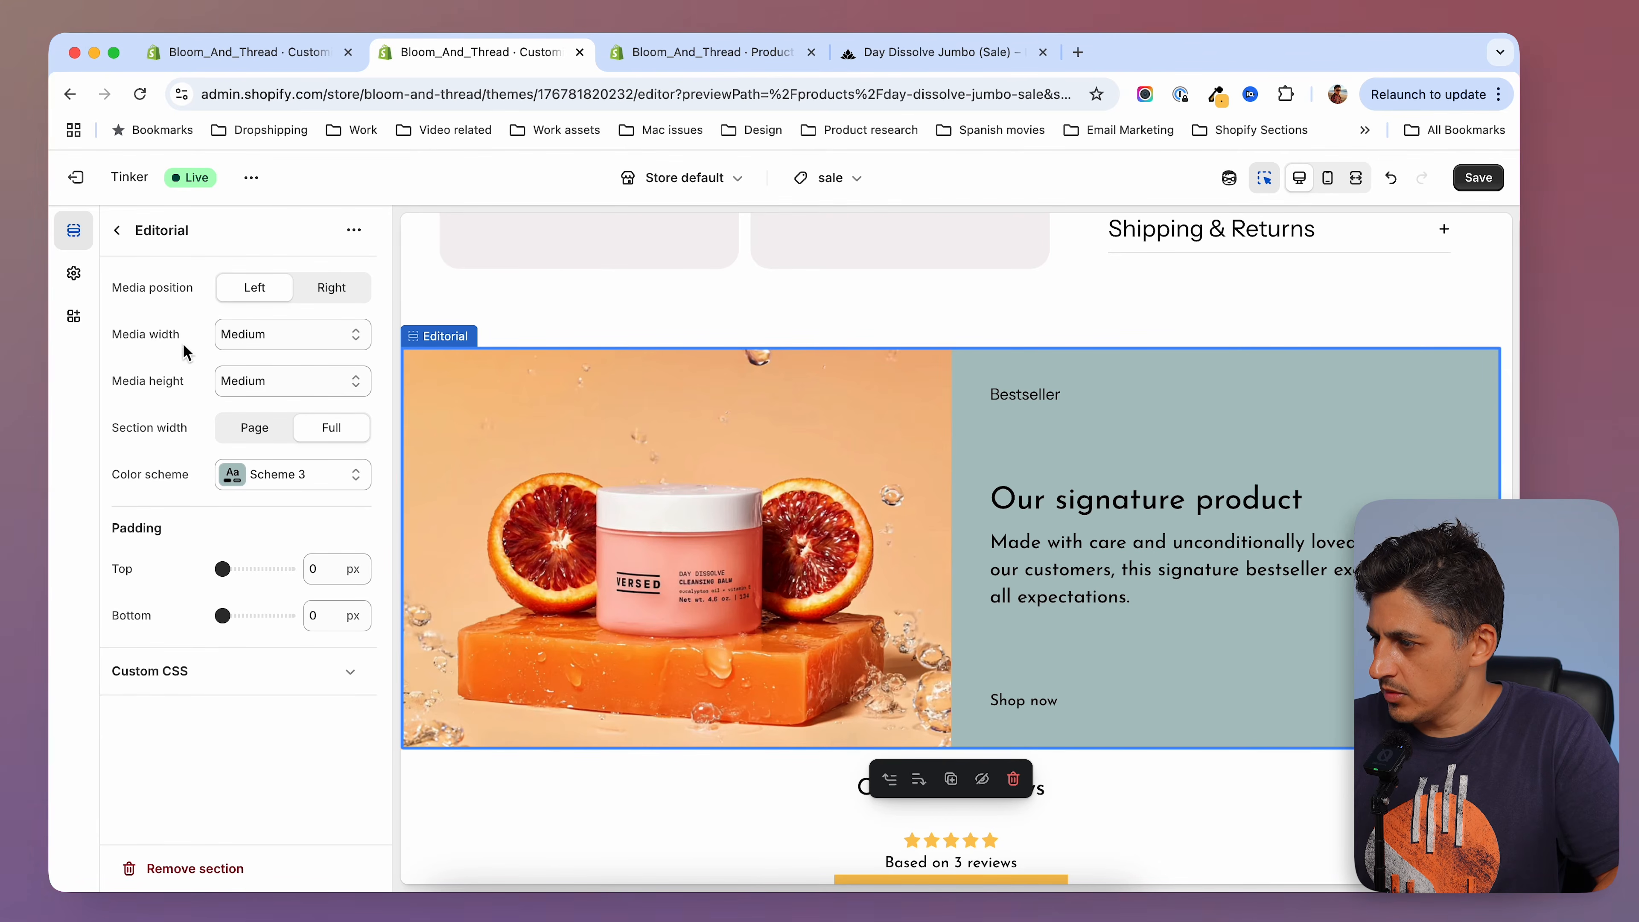
left_click(293, 381)
left_click(294, 402)
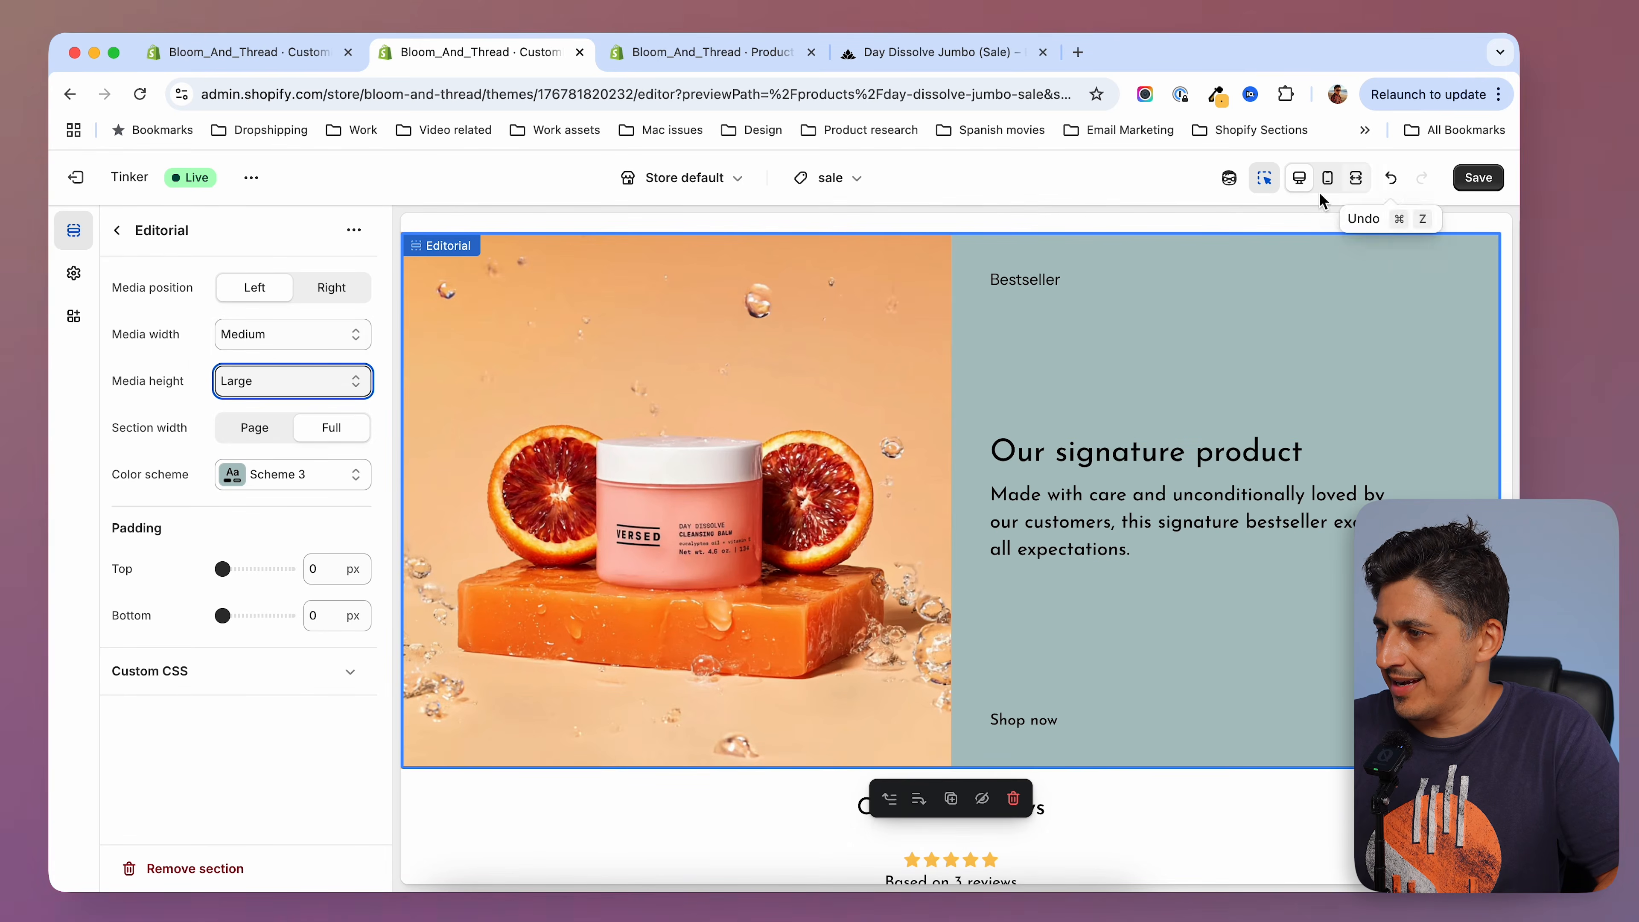
Set the style of the Editorial section's Shop now button to Primary.
left_click(1032, 720)
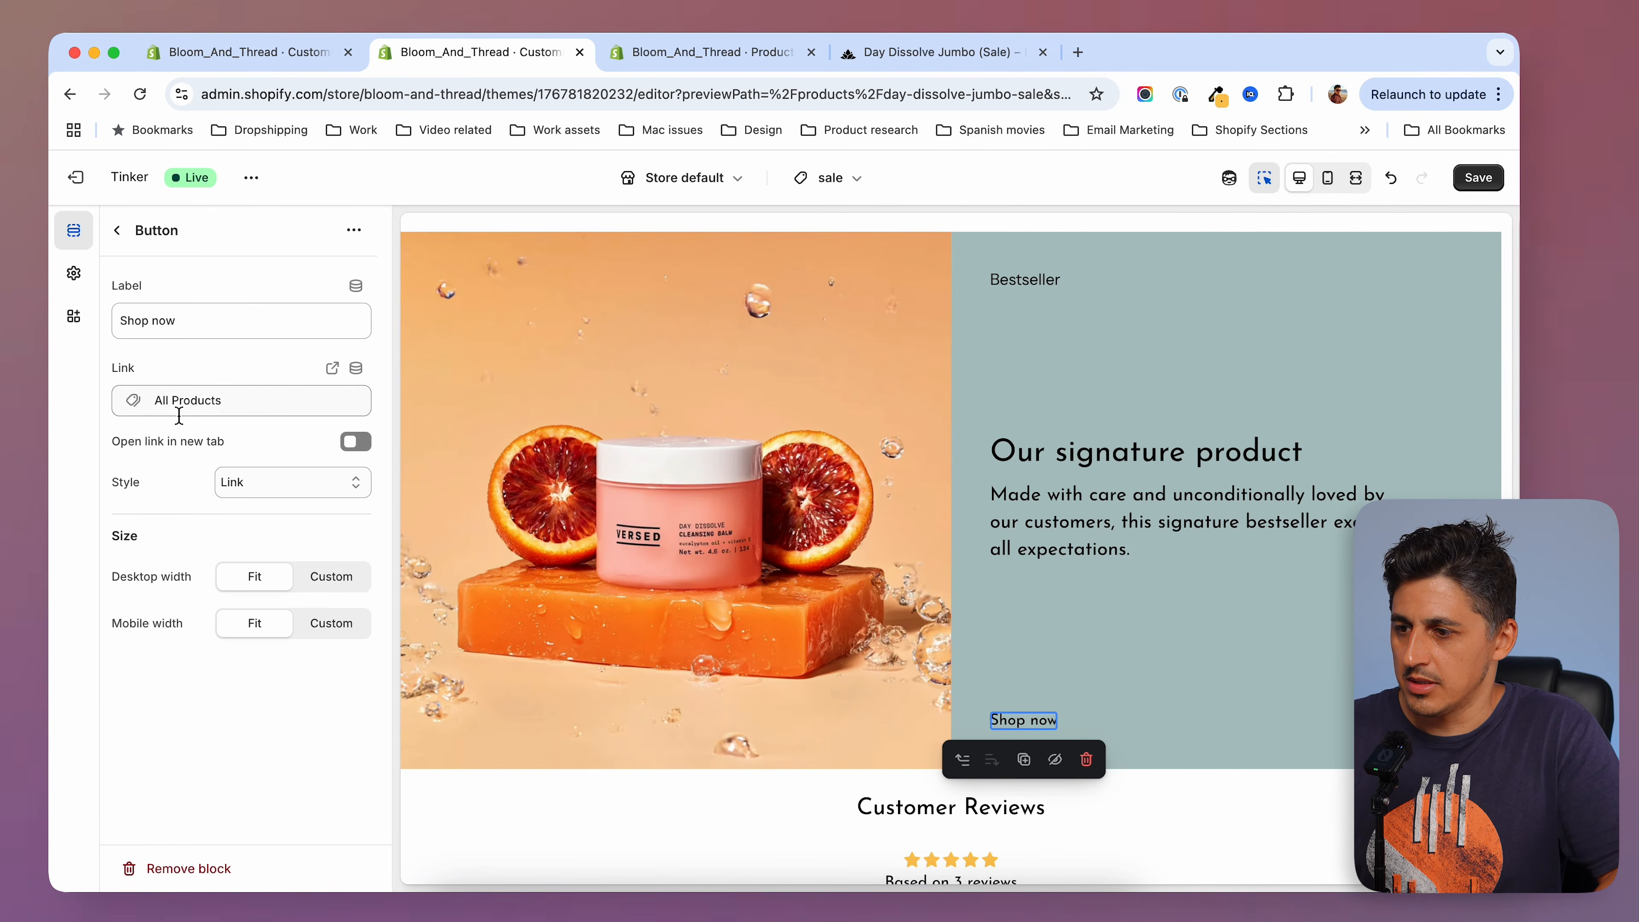
left_click(264, 490)
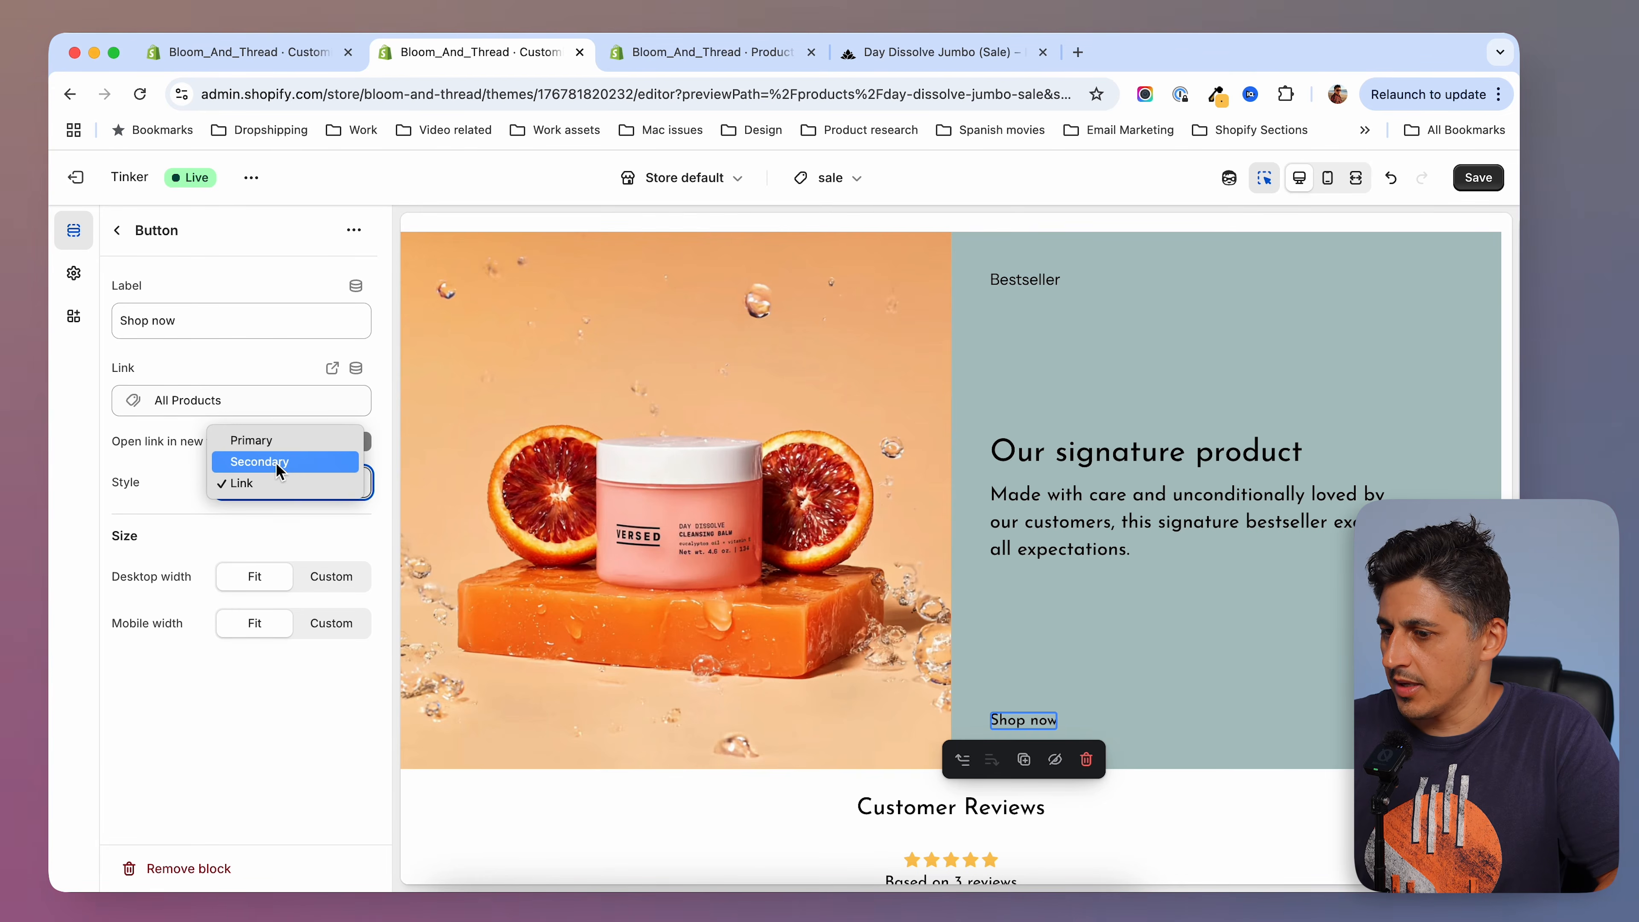
left_click(278, 462)
left_click(286, 483)
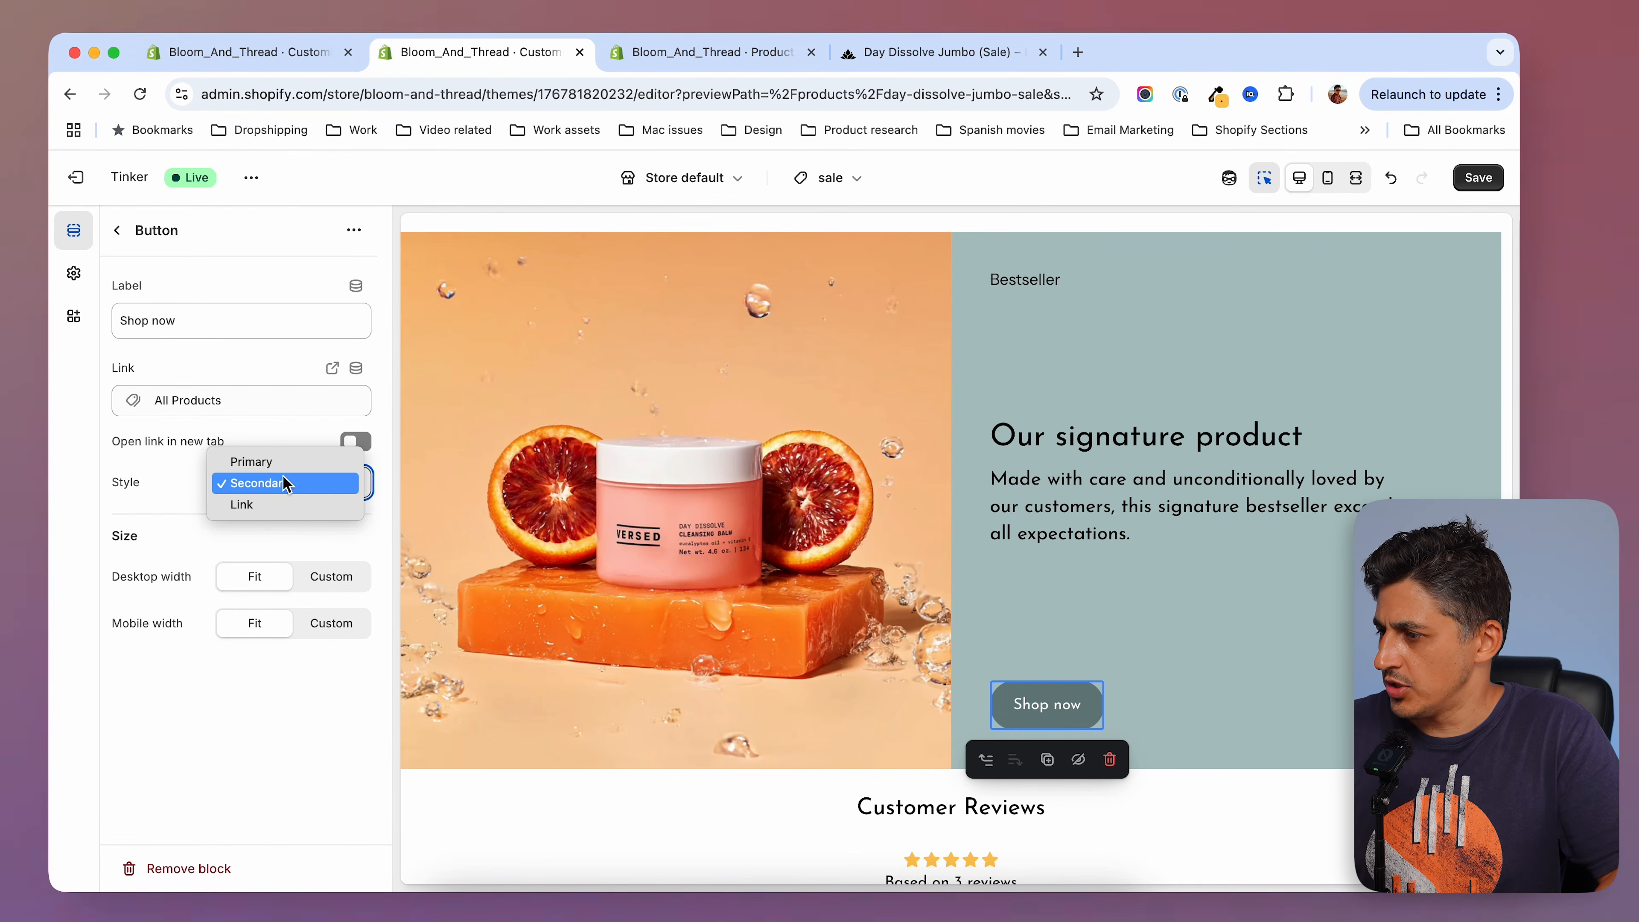
left_click(277, 461)
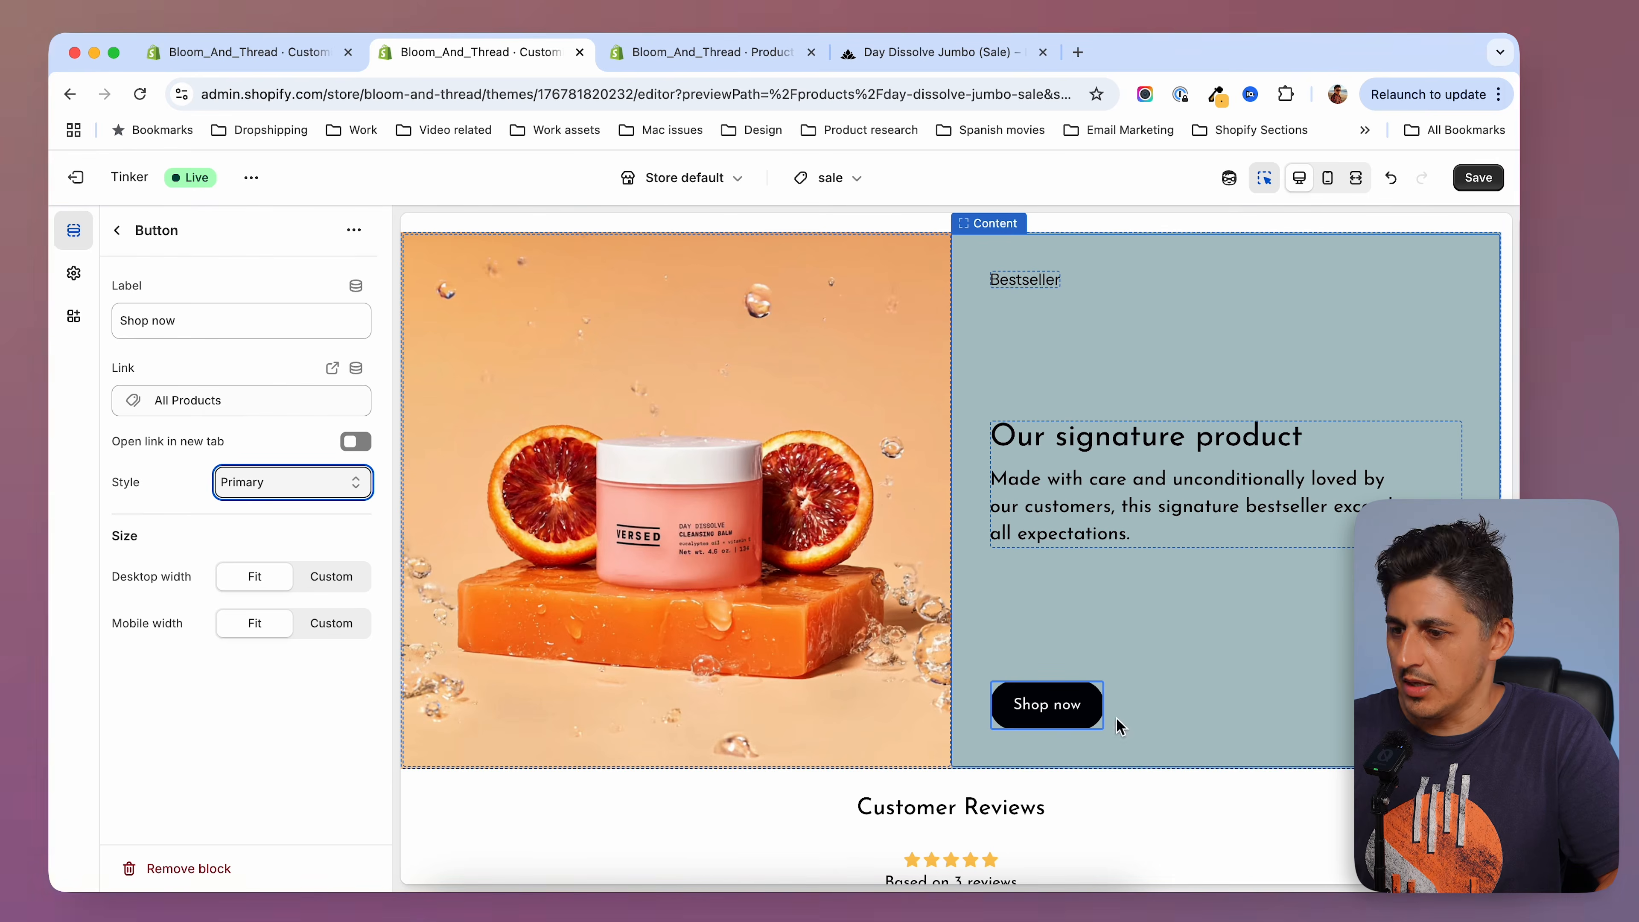
Save the sale template and check the Editorial section on the storefront sale product page.
left_click(1471, 181)
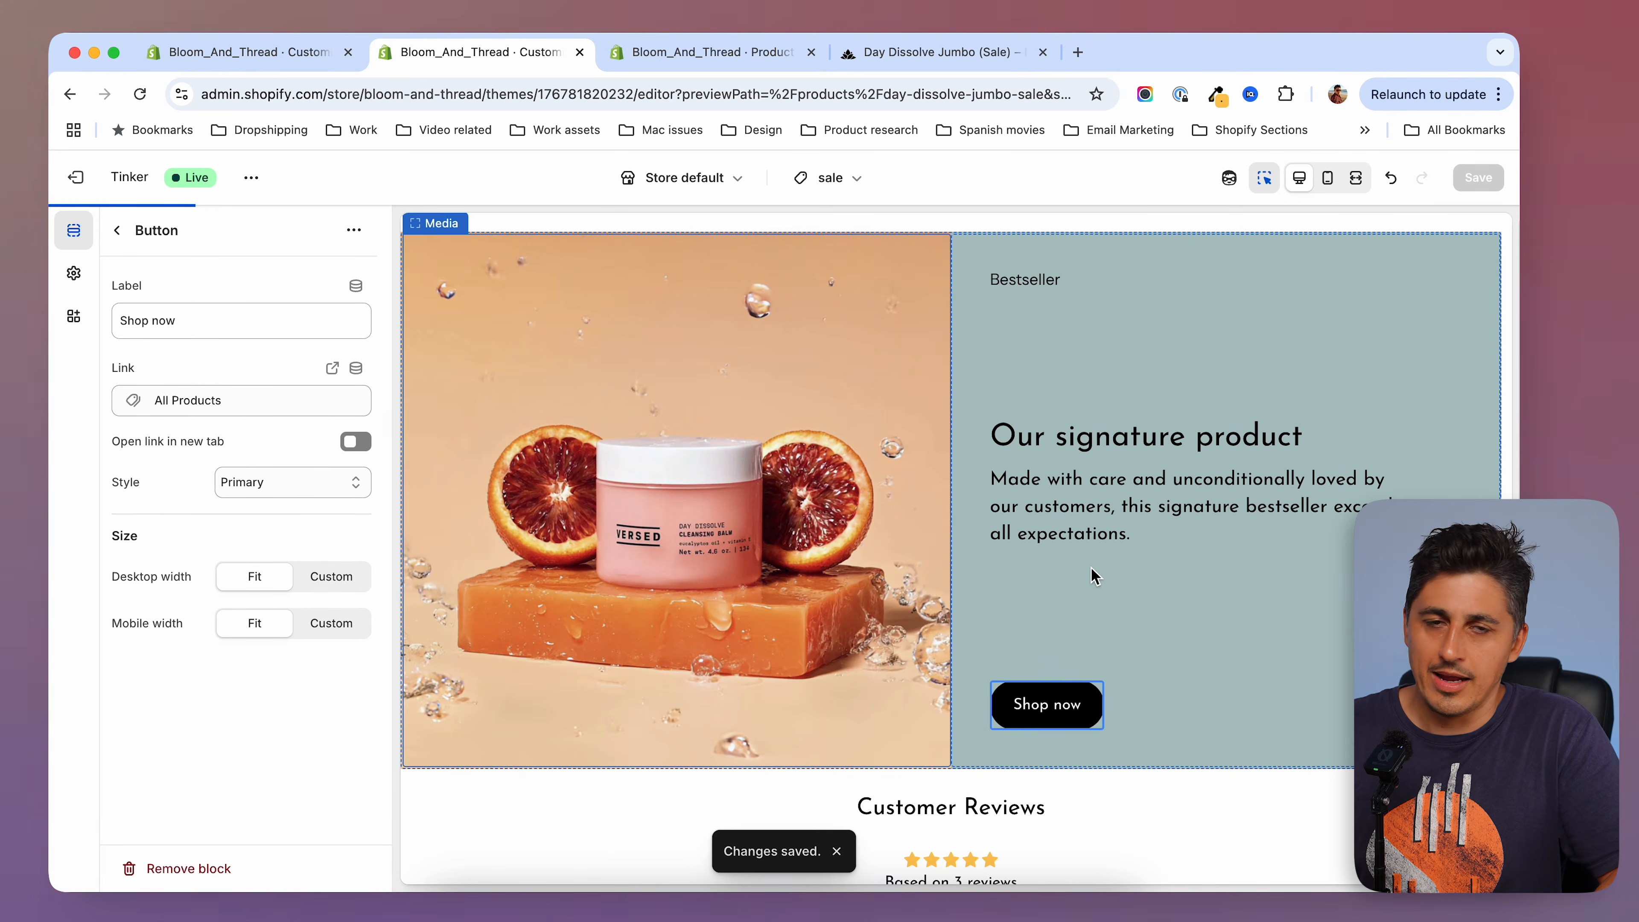
scroll(1139, 573, "down", 5)
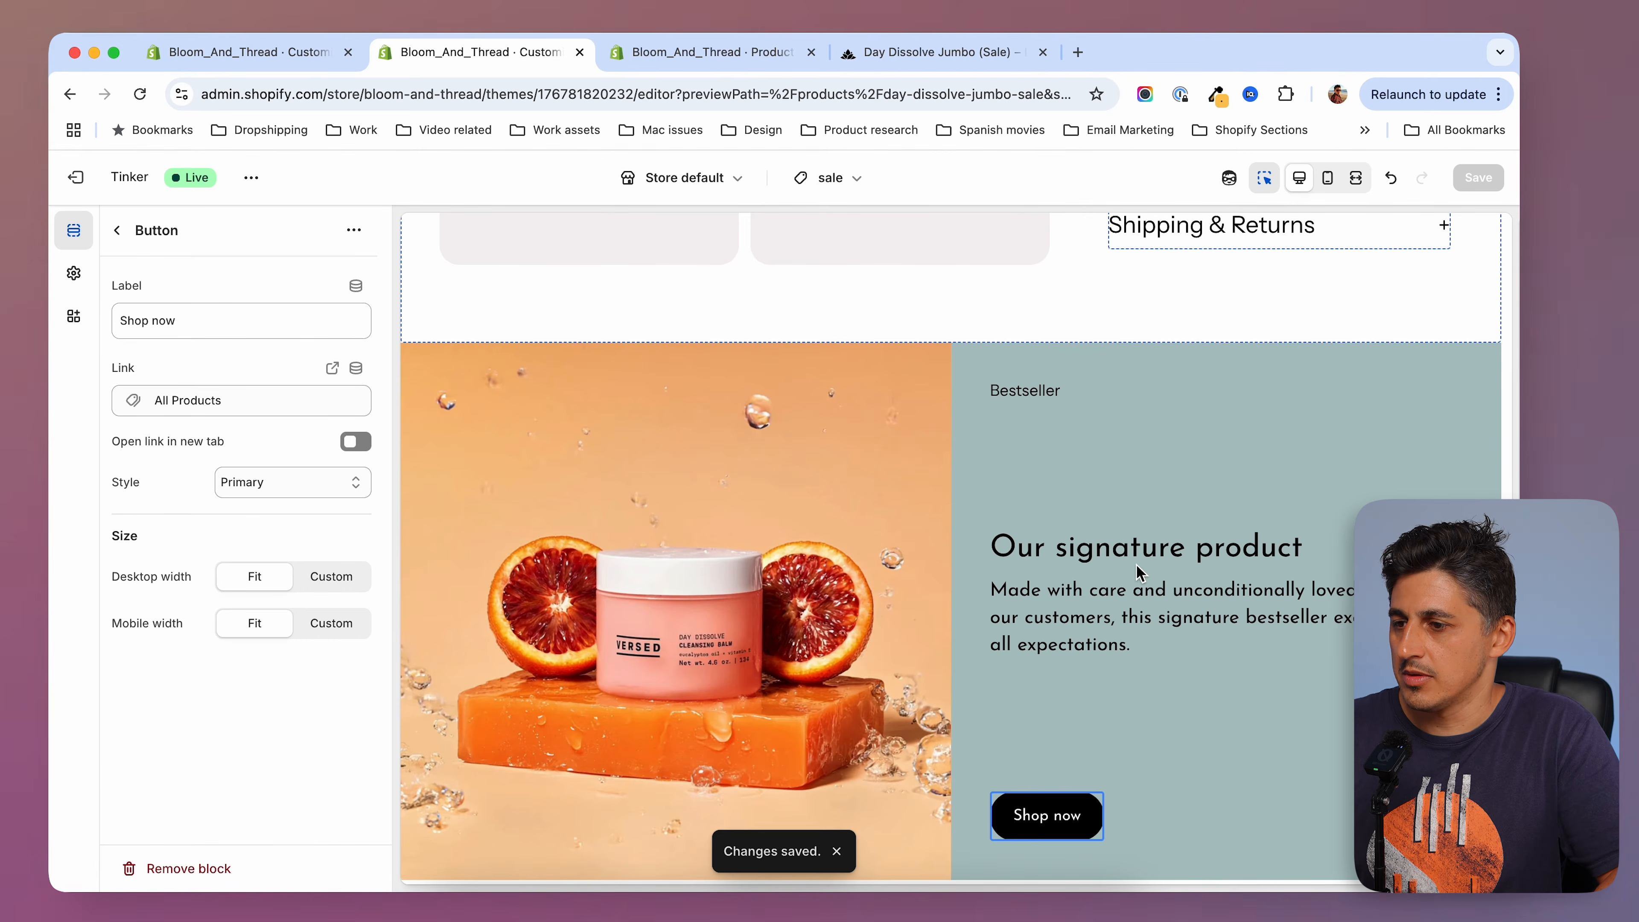
left_click(933, 53)
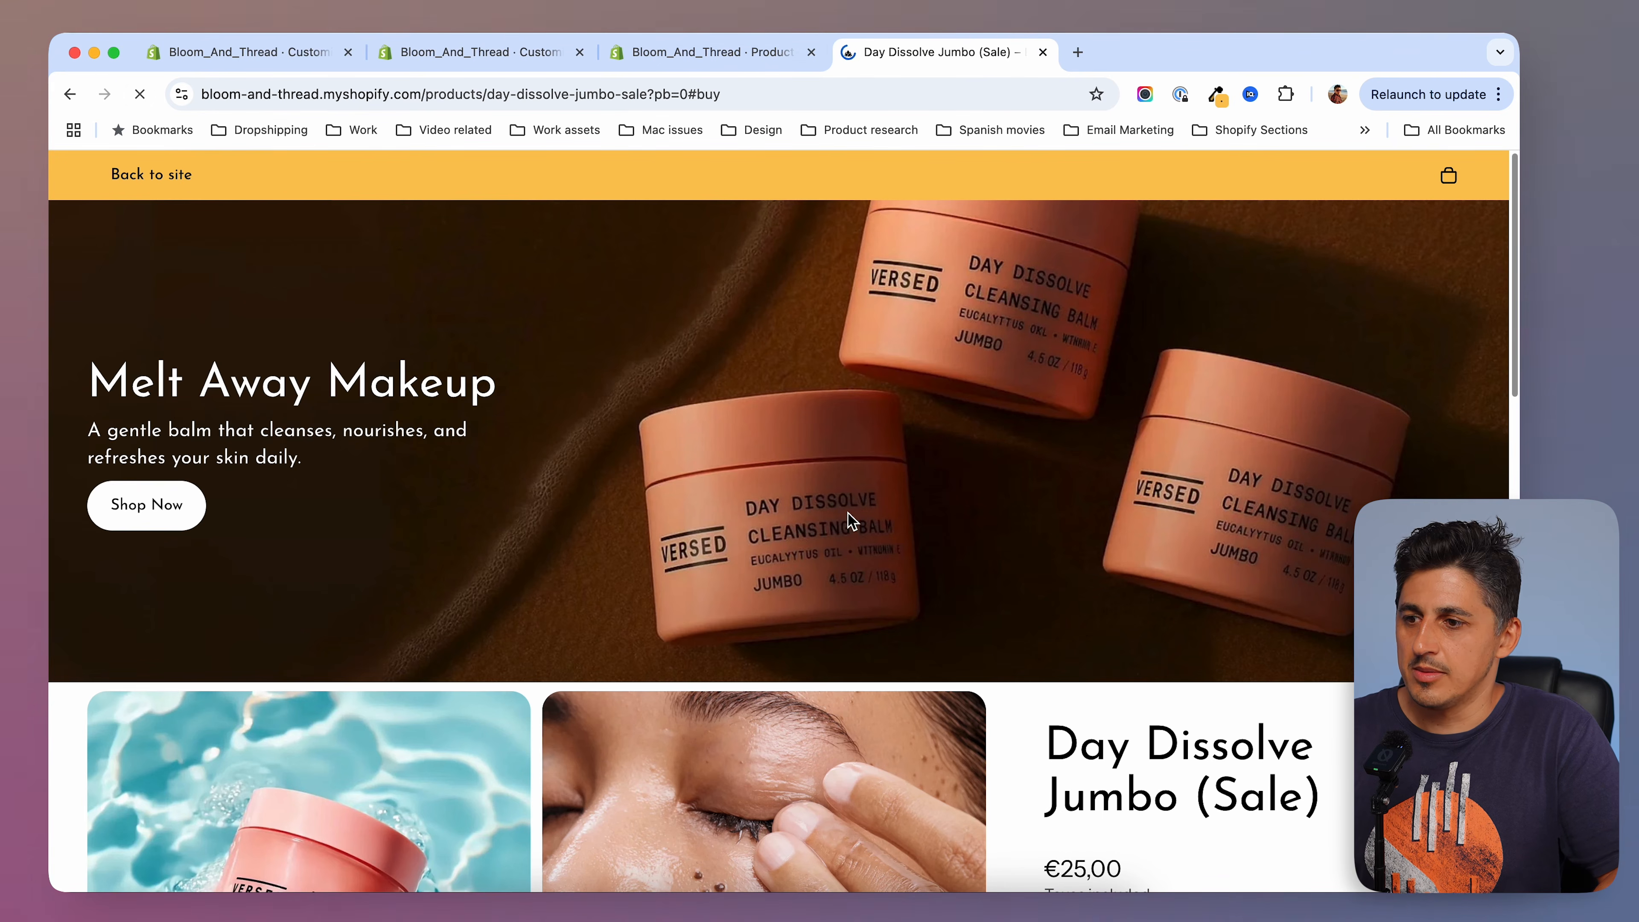
scroll(978, 495, "down", 20)
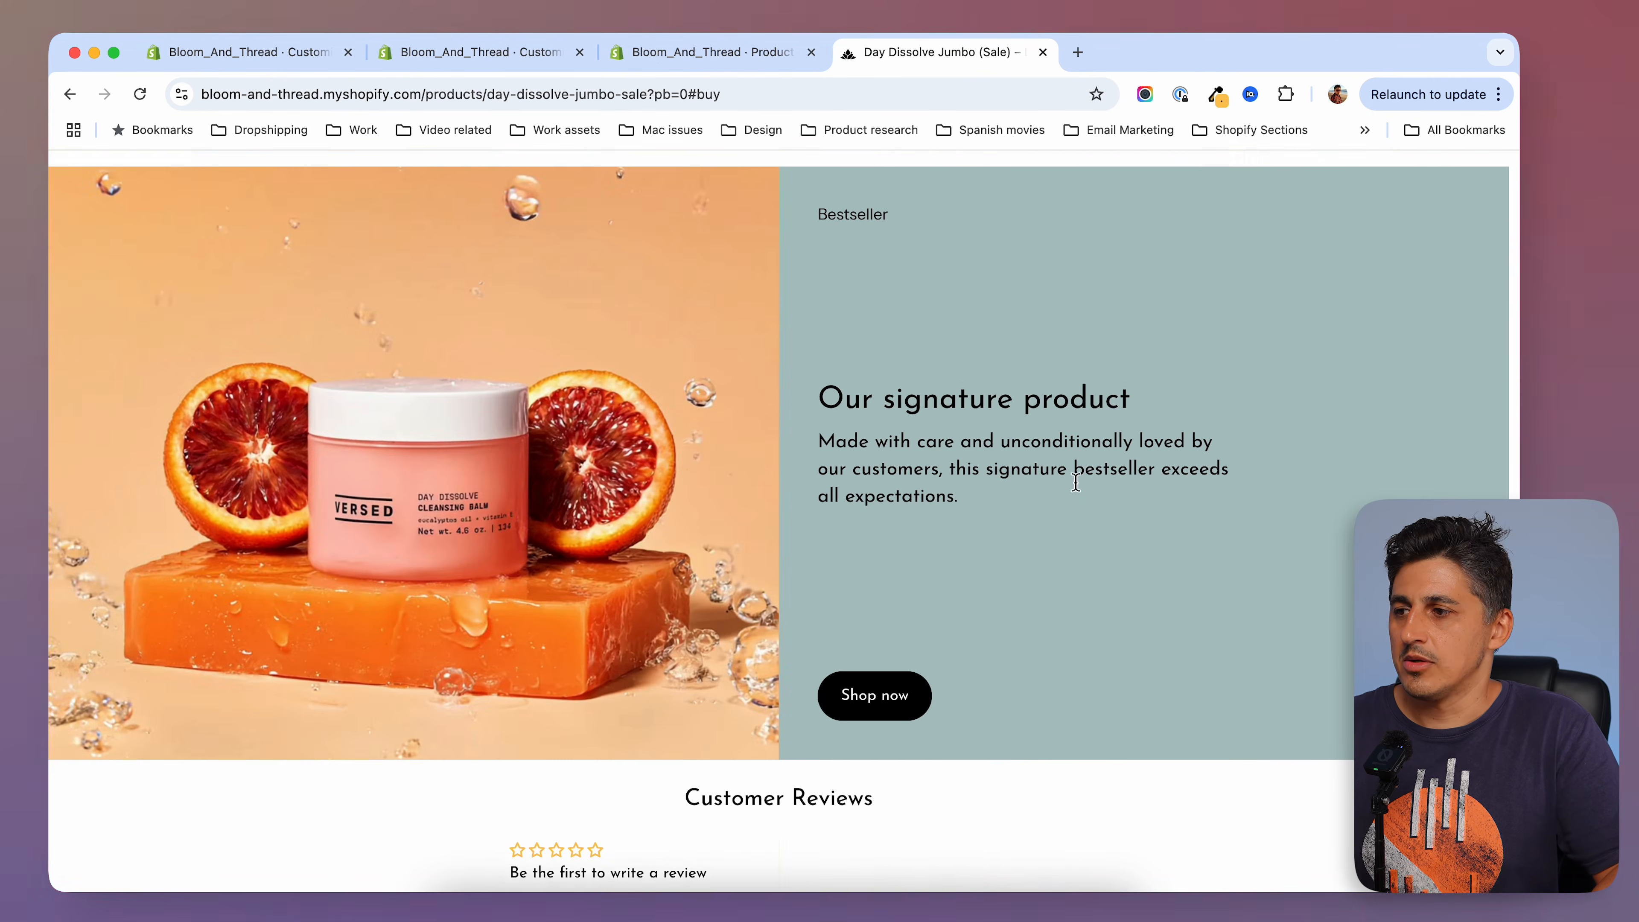
Add an Icons with text section below Editorial in the sale template, following the example template's three-column layout.
left_click(294, 55)
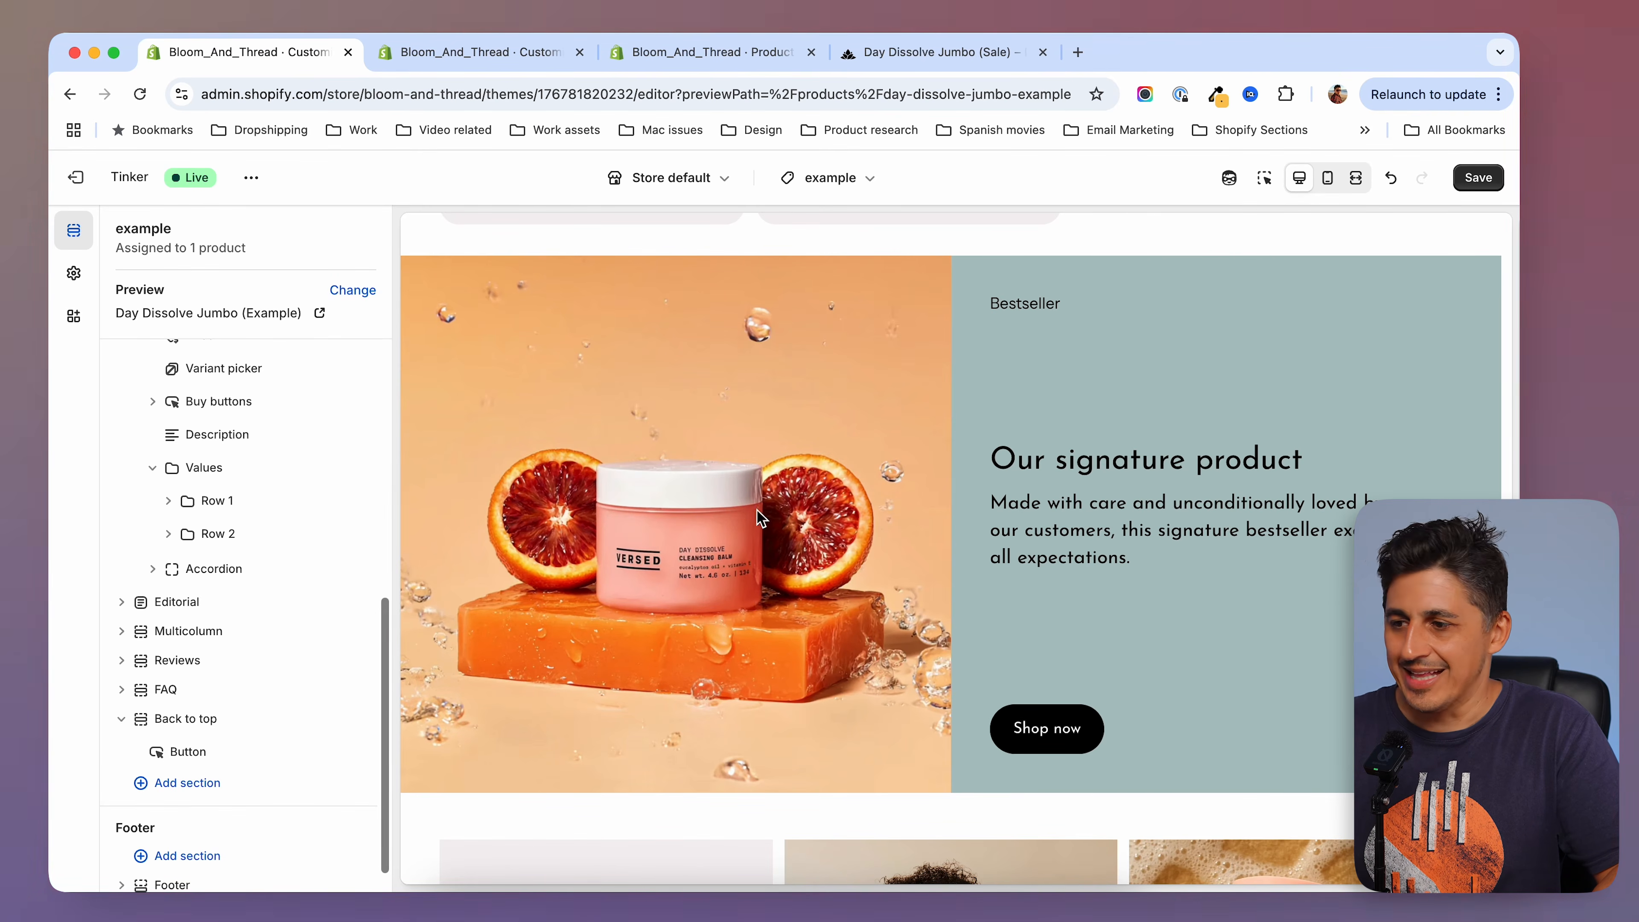
scroll(760, 516, "down", 5)
scroll(700, 566, "down", 2)
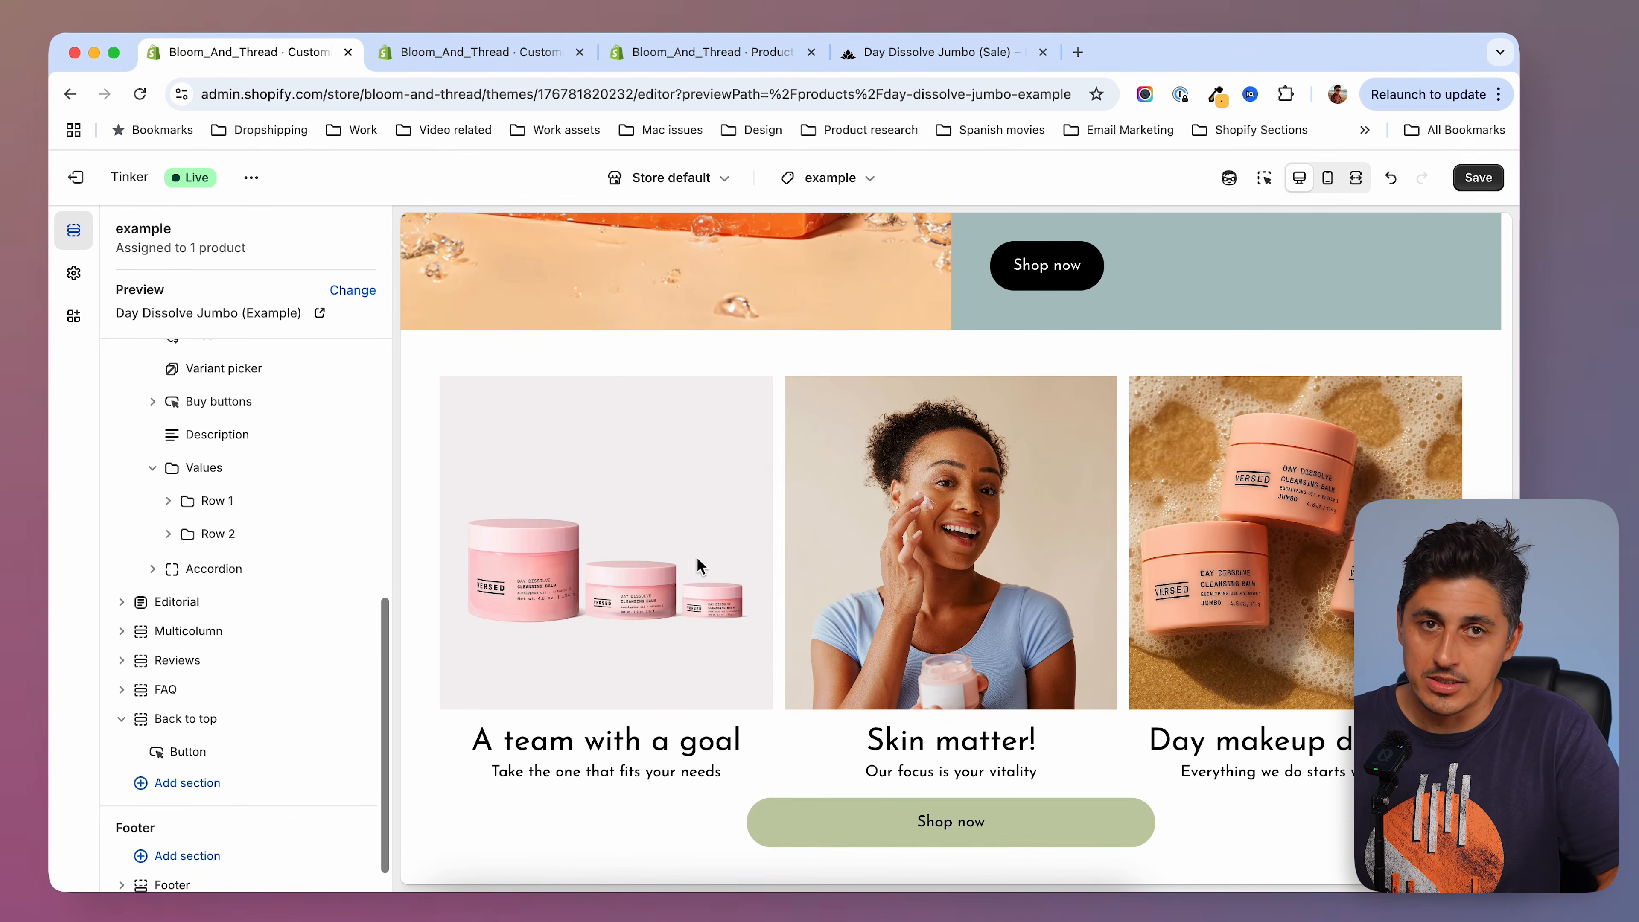
scroll(981, 549, "up", 9)
scroll(953, 558, "down", 8)
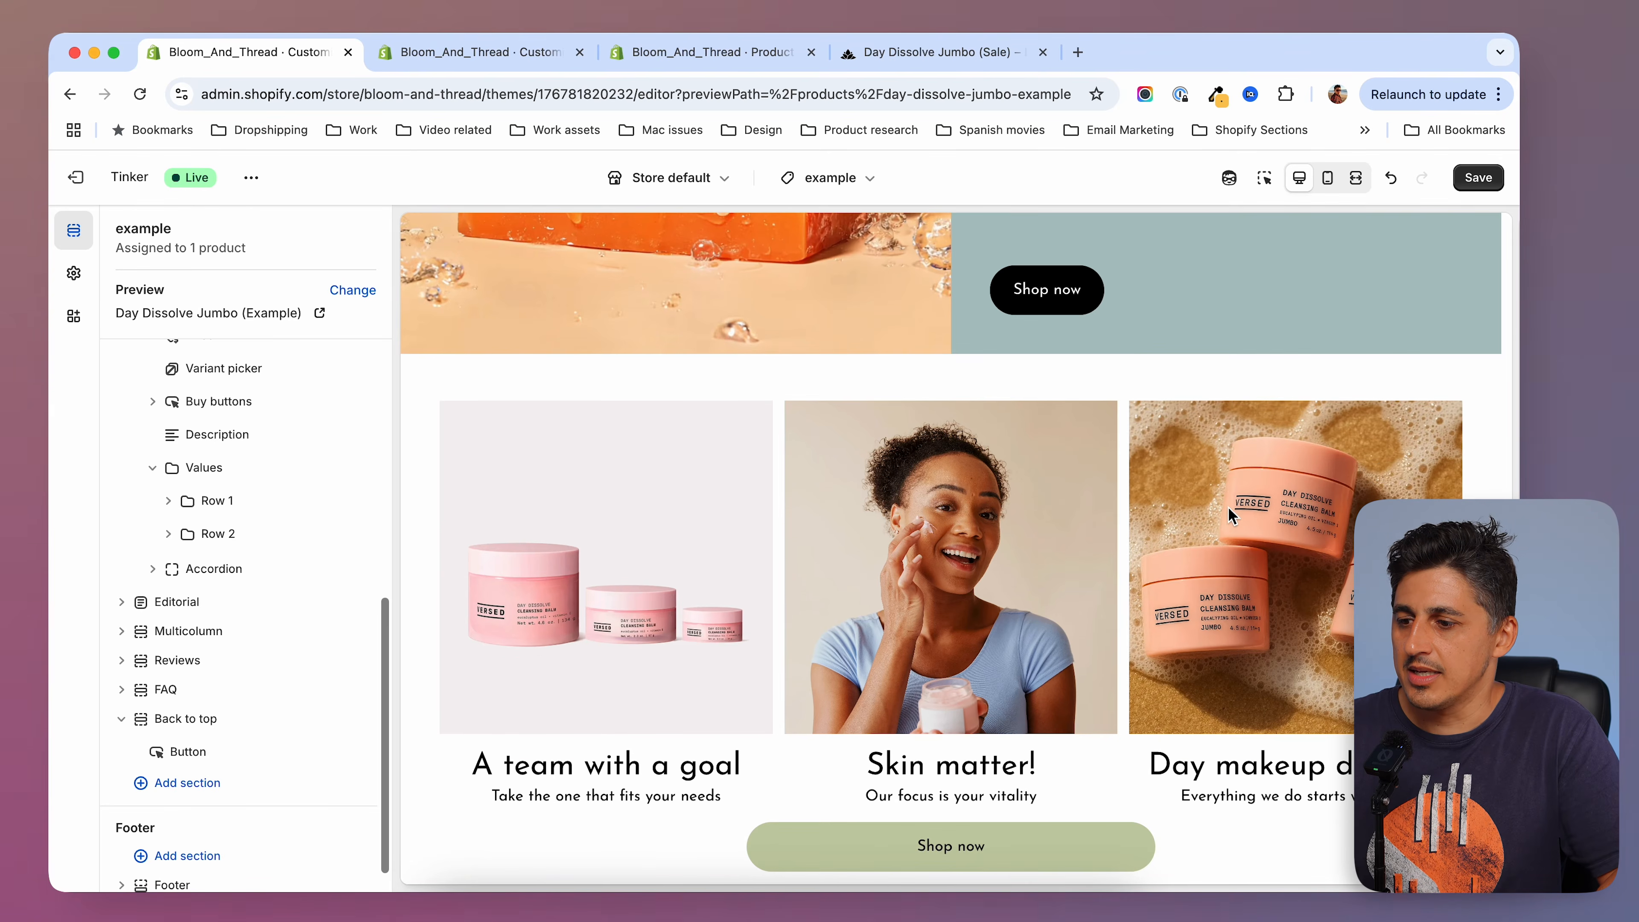
left_click(491, 48)
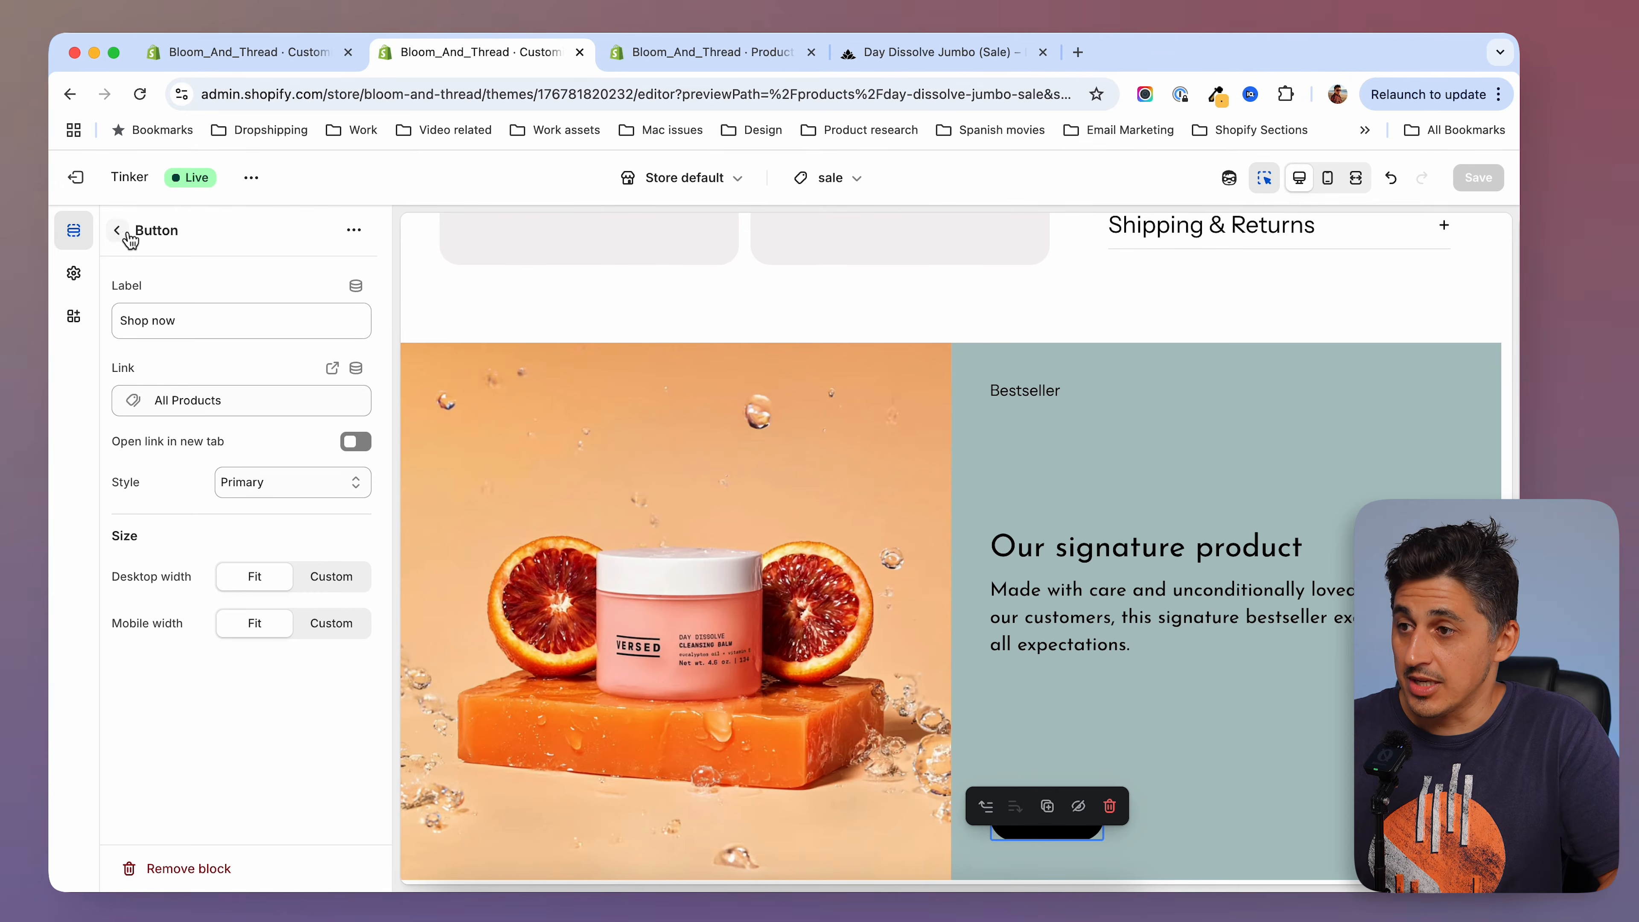
left_click(117, 230)
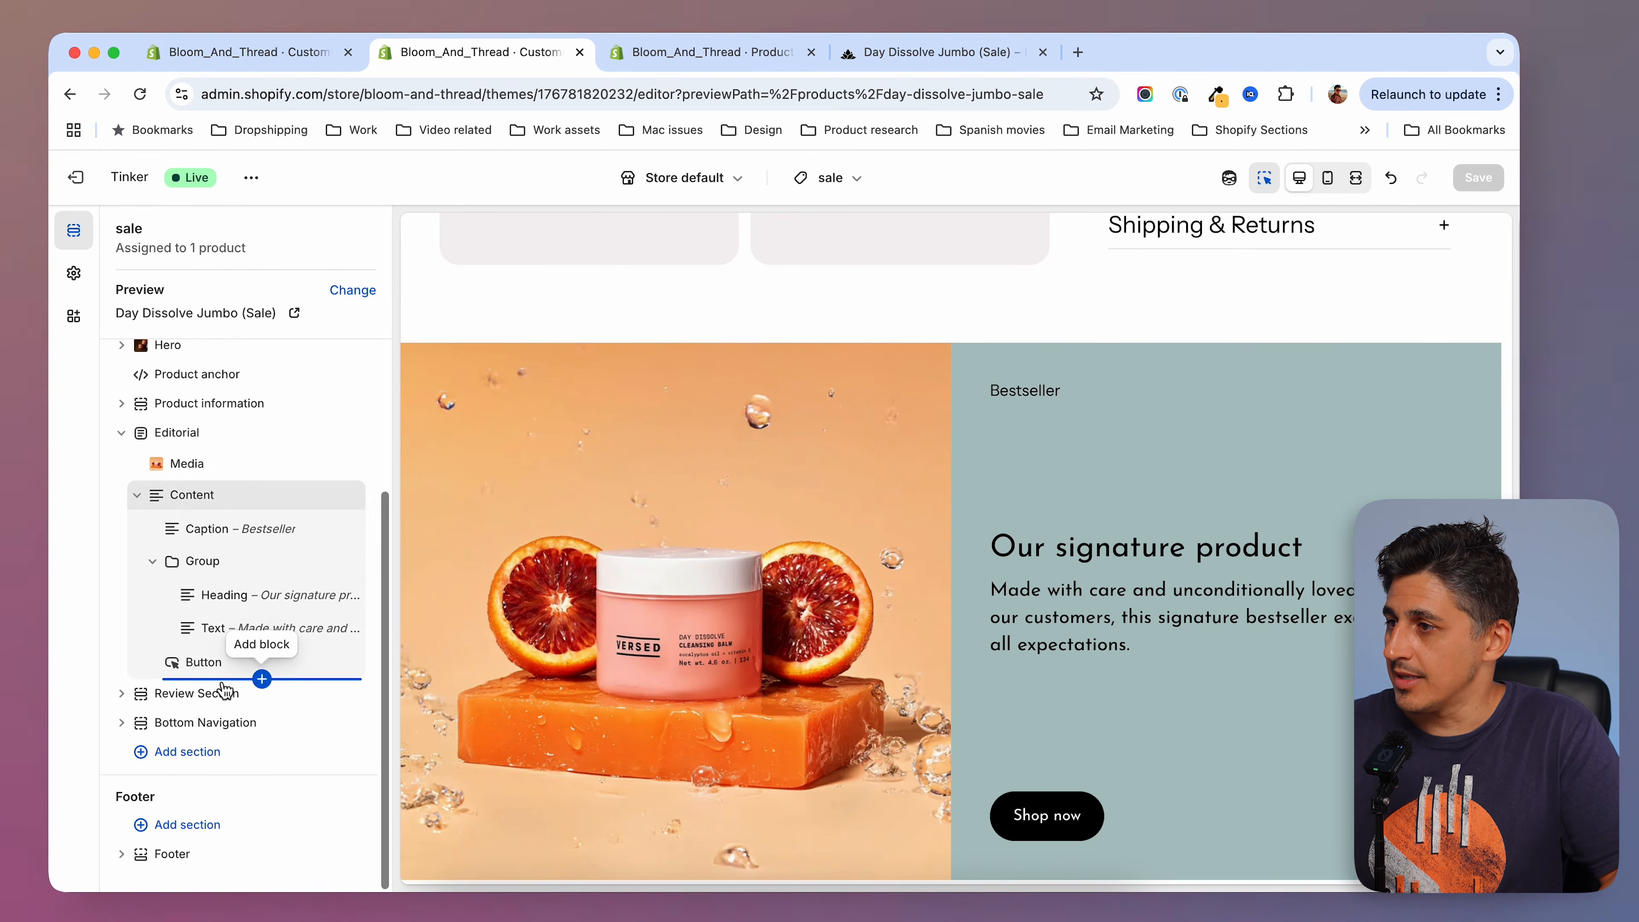
left_click(238, 650)
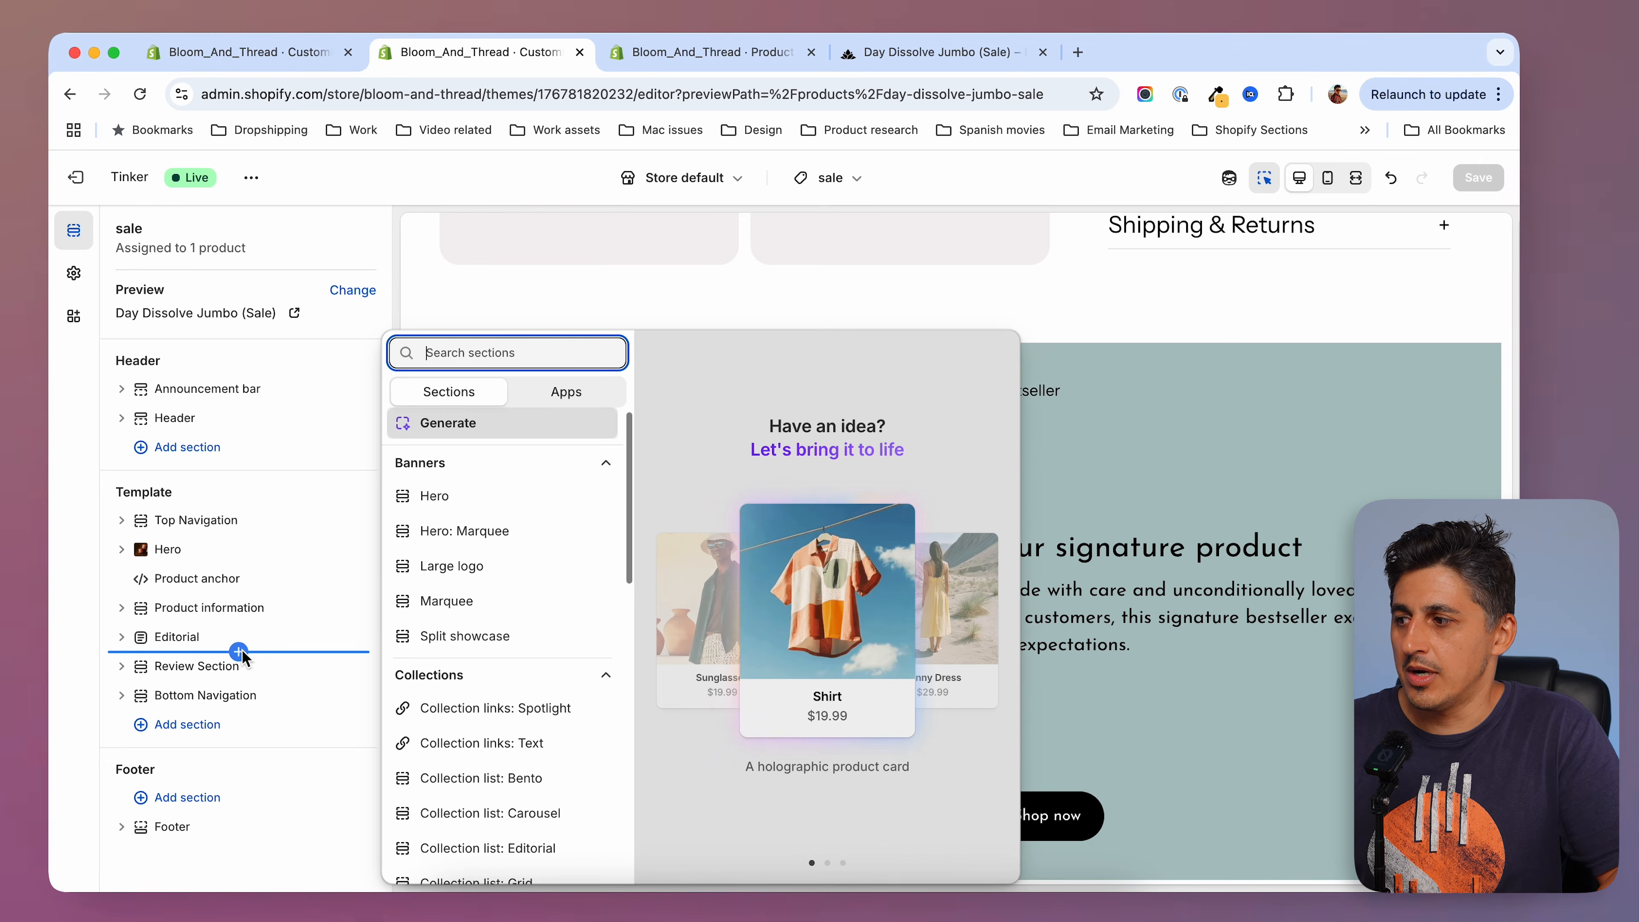
scroll(547, 670, "down", 5)
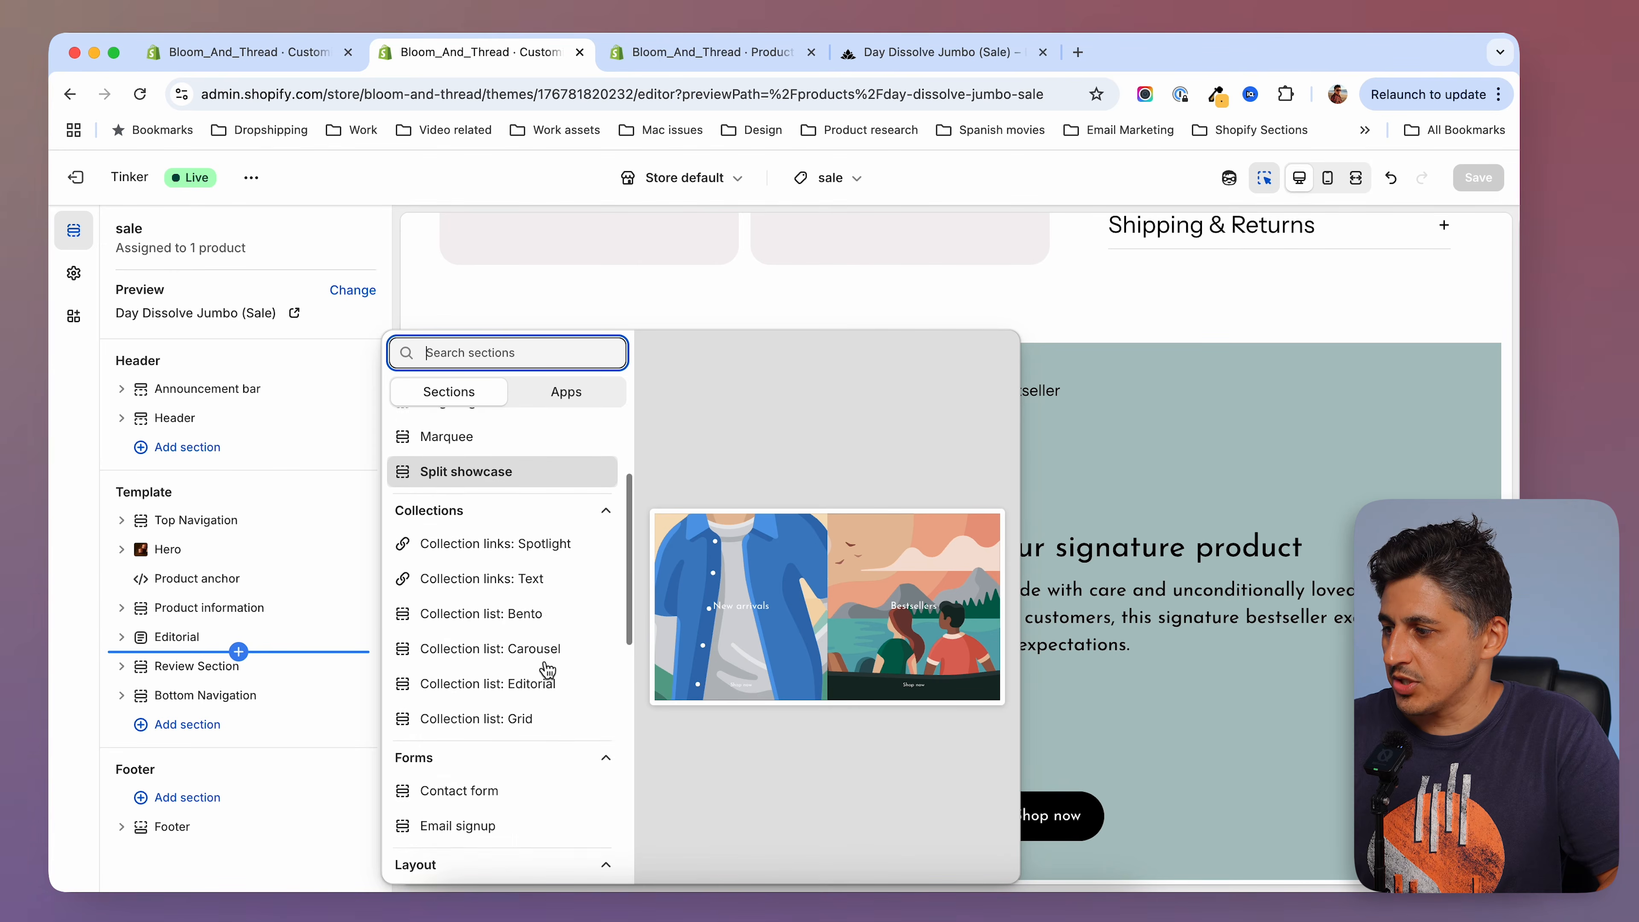
left_click(480, 730)
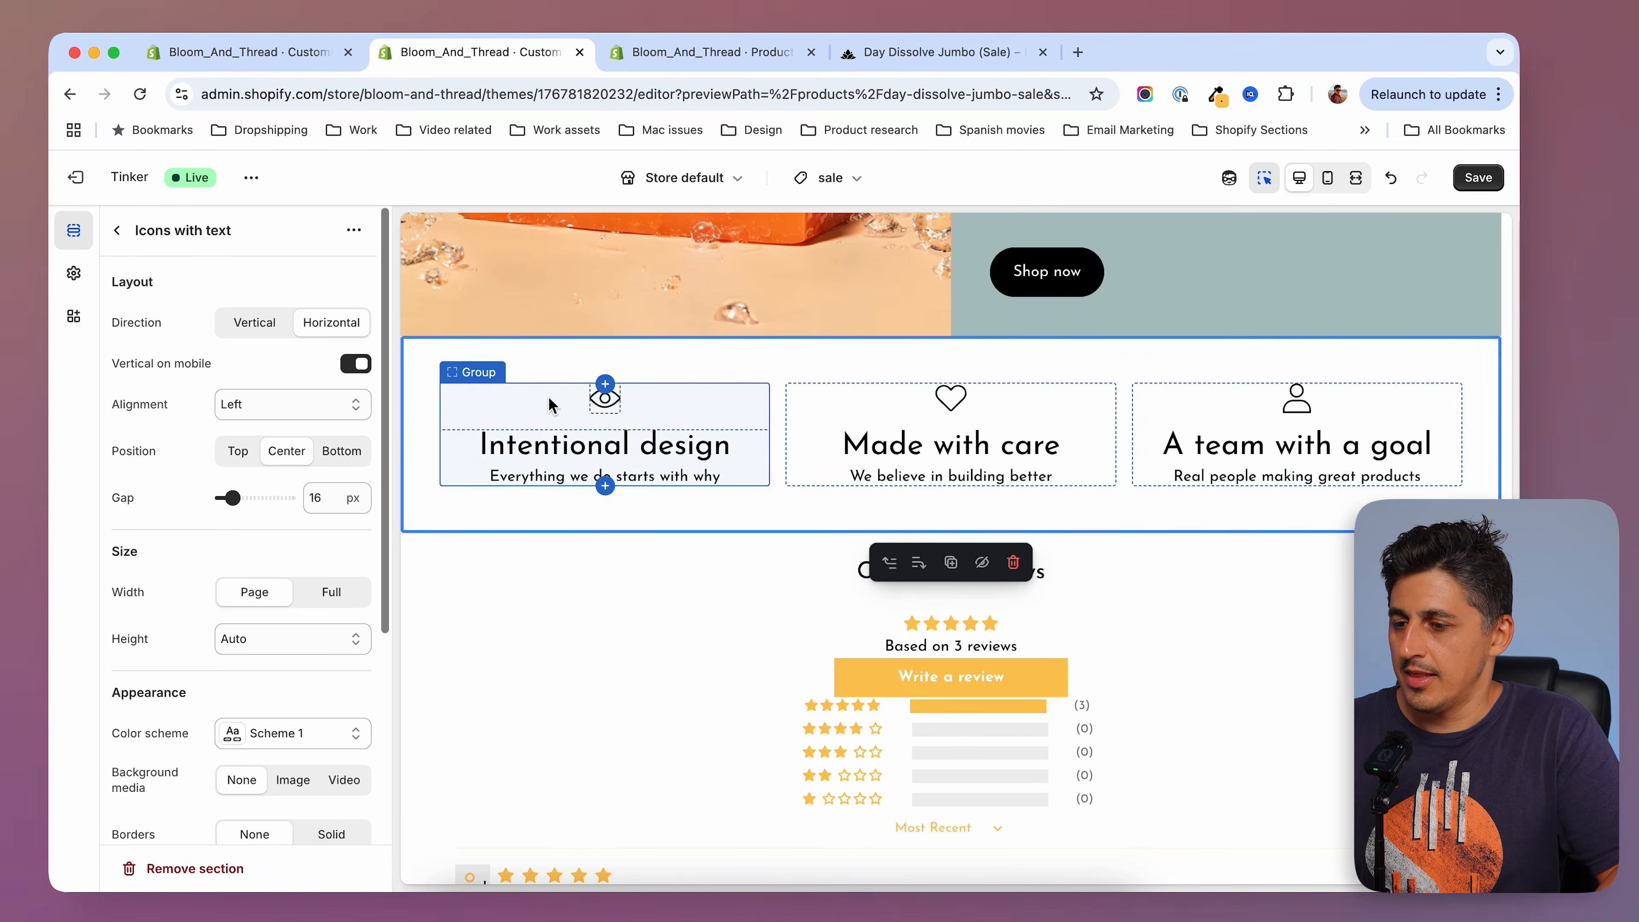
Remove the icons from the three groups in the Icons with text section.
left_click(549, 405)
left_click(118, 228)
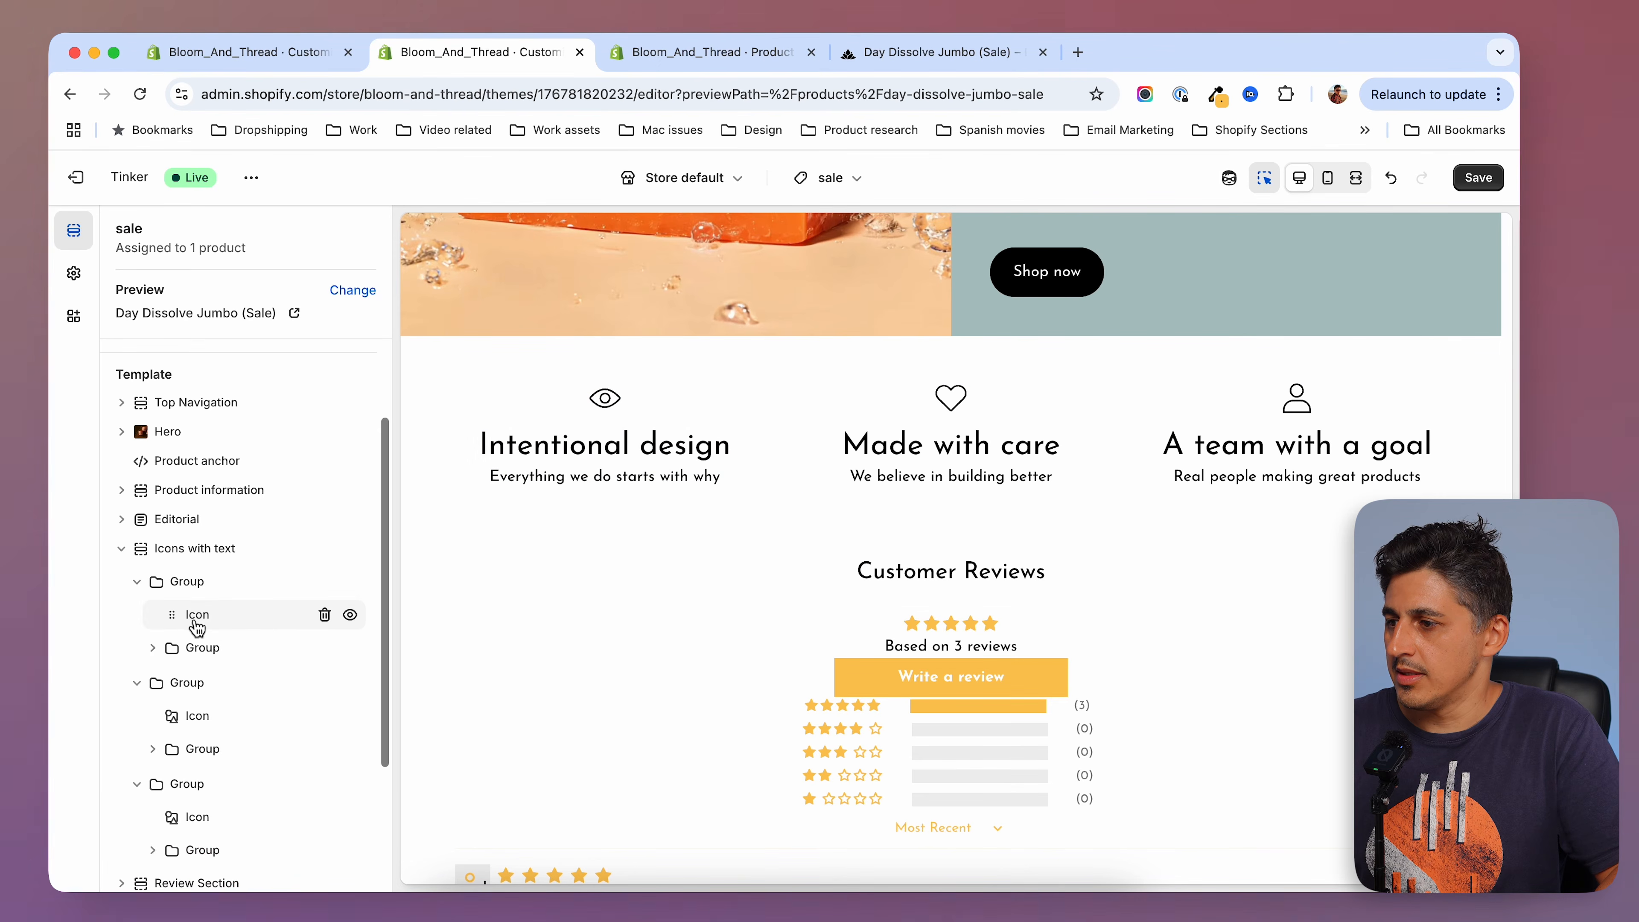
left_click(325, 616)
Add an Image block above the text in each of the three groups of the Icons with text section.
left_click(261, 598)
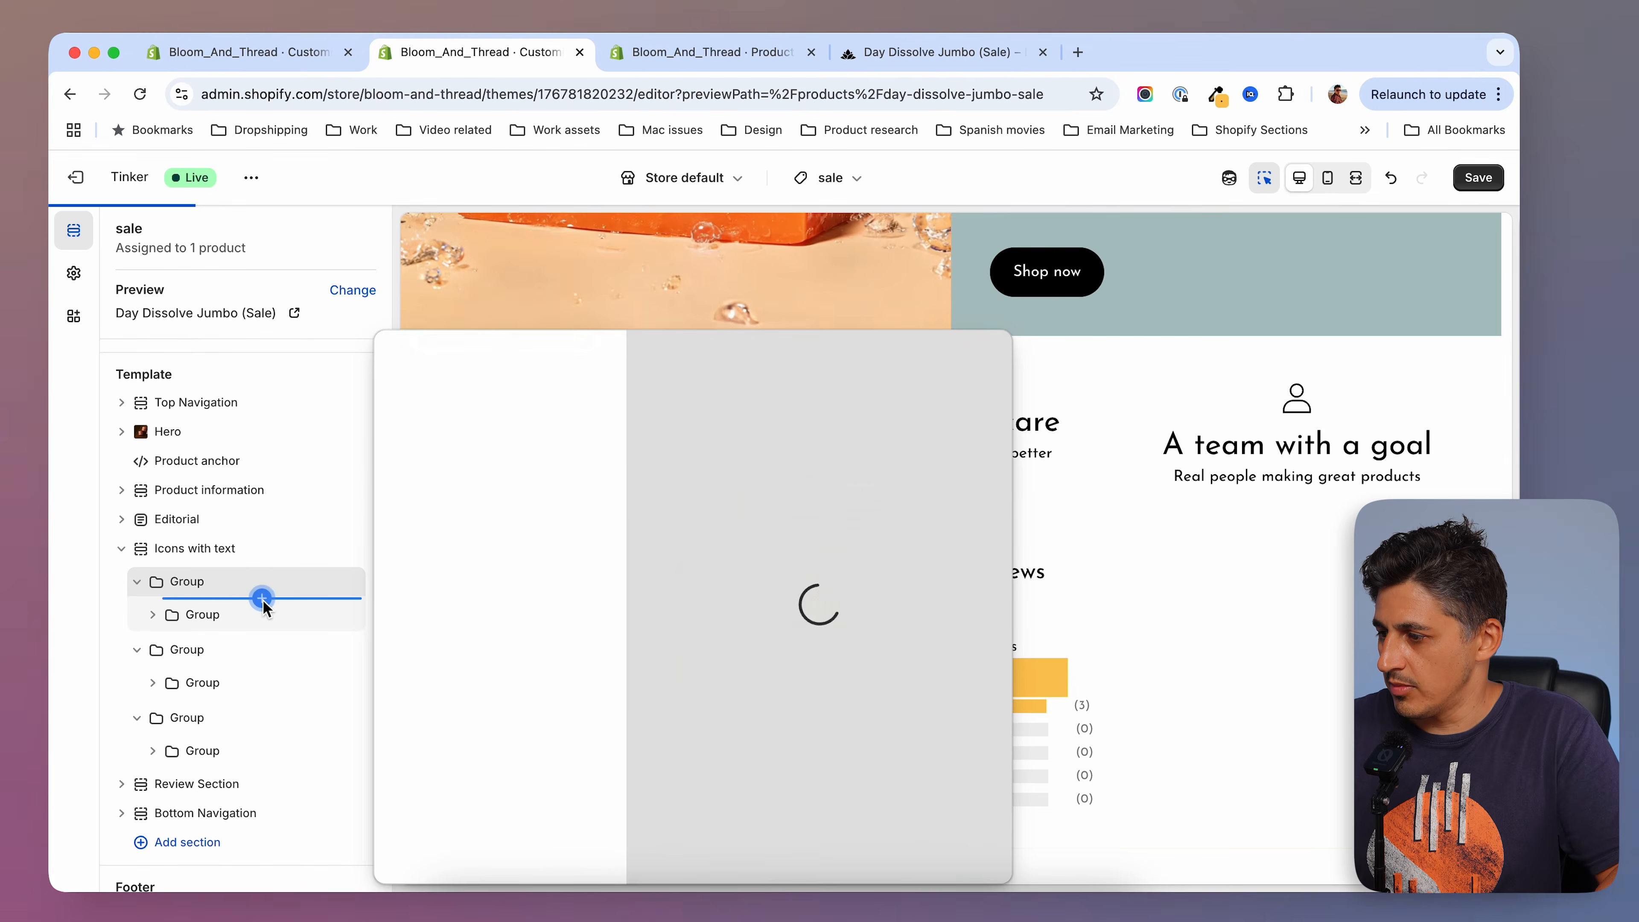
left_click(454, 679)
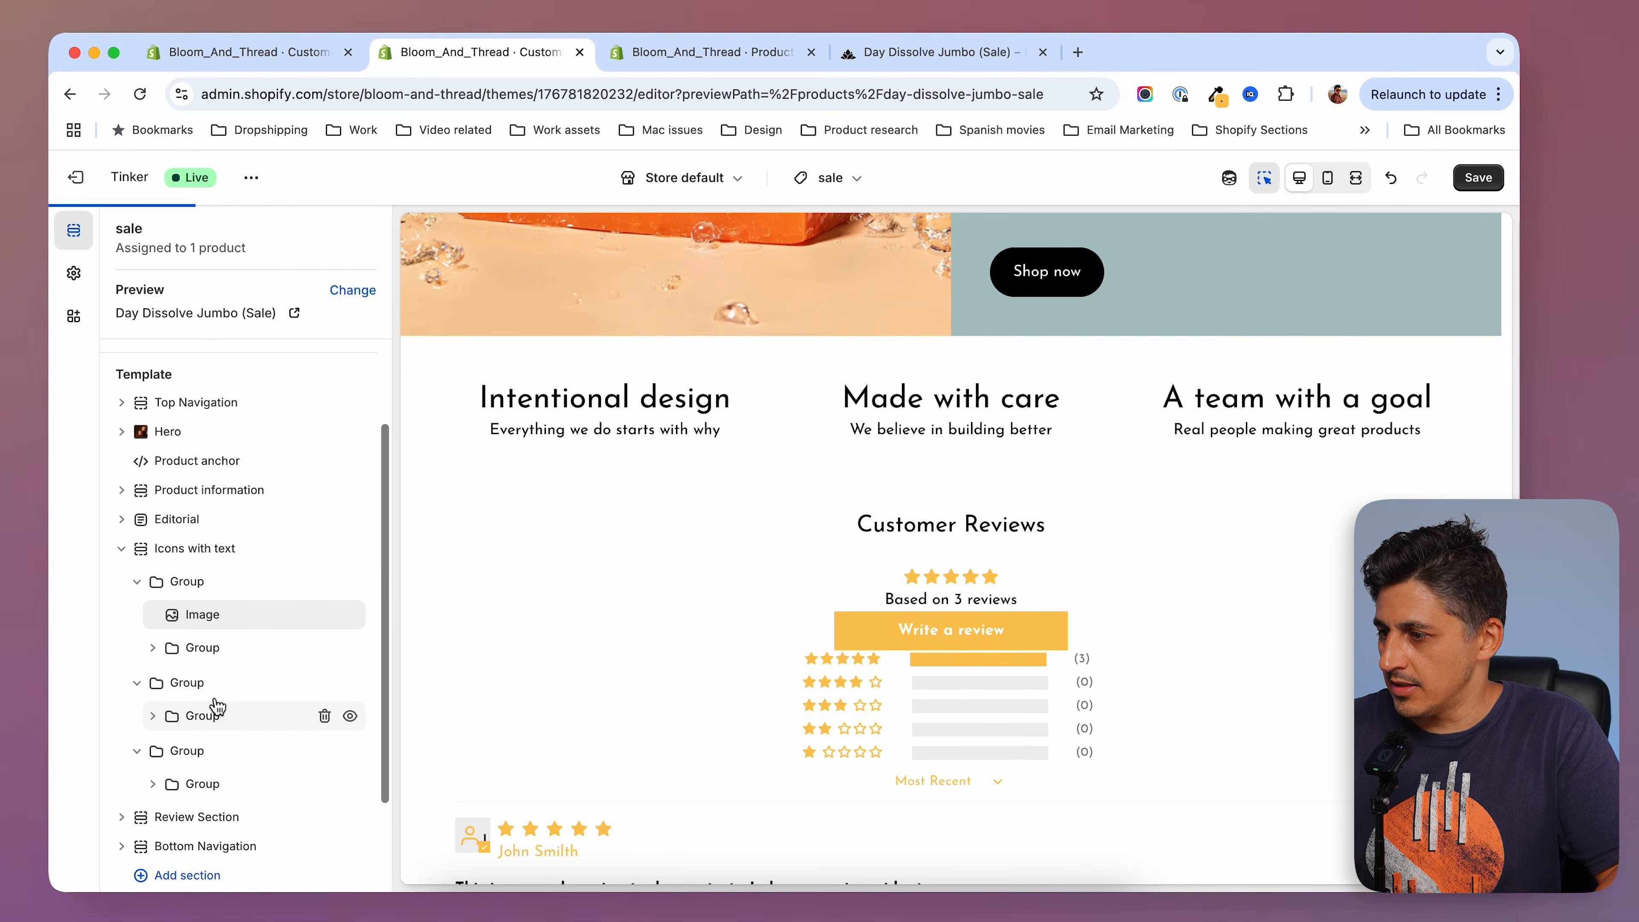
left_click(261, 699)
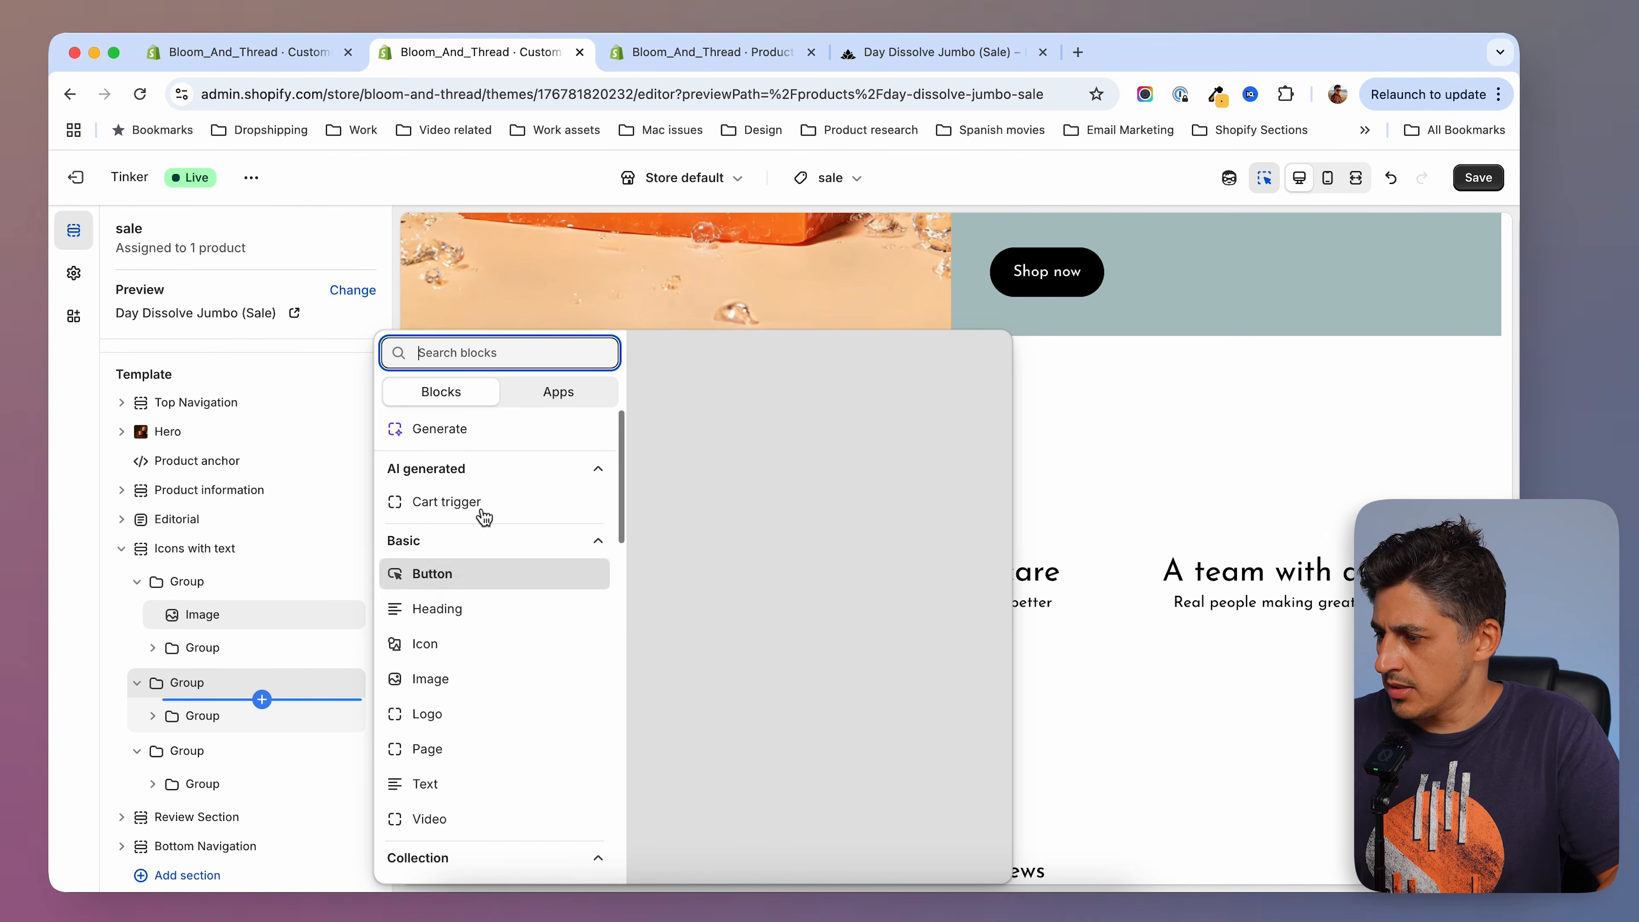
left_click(490, 682)
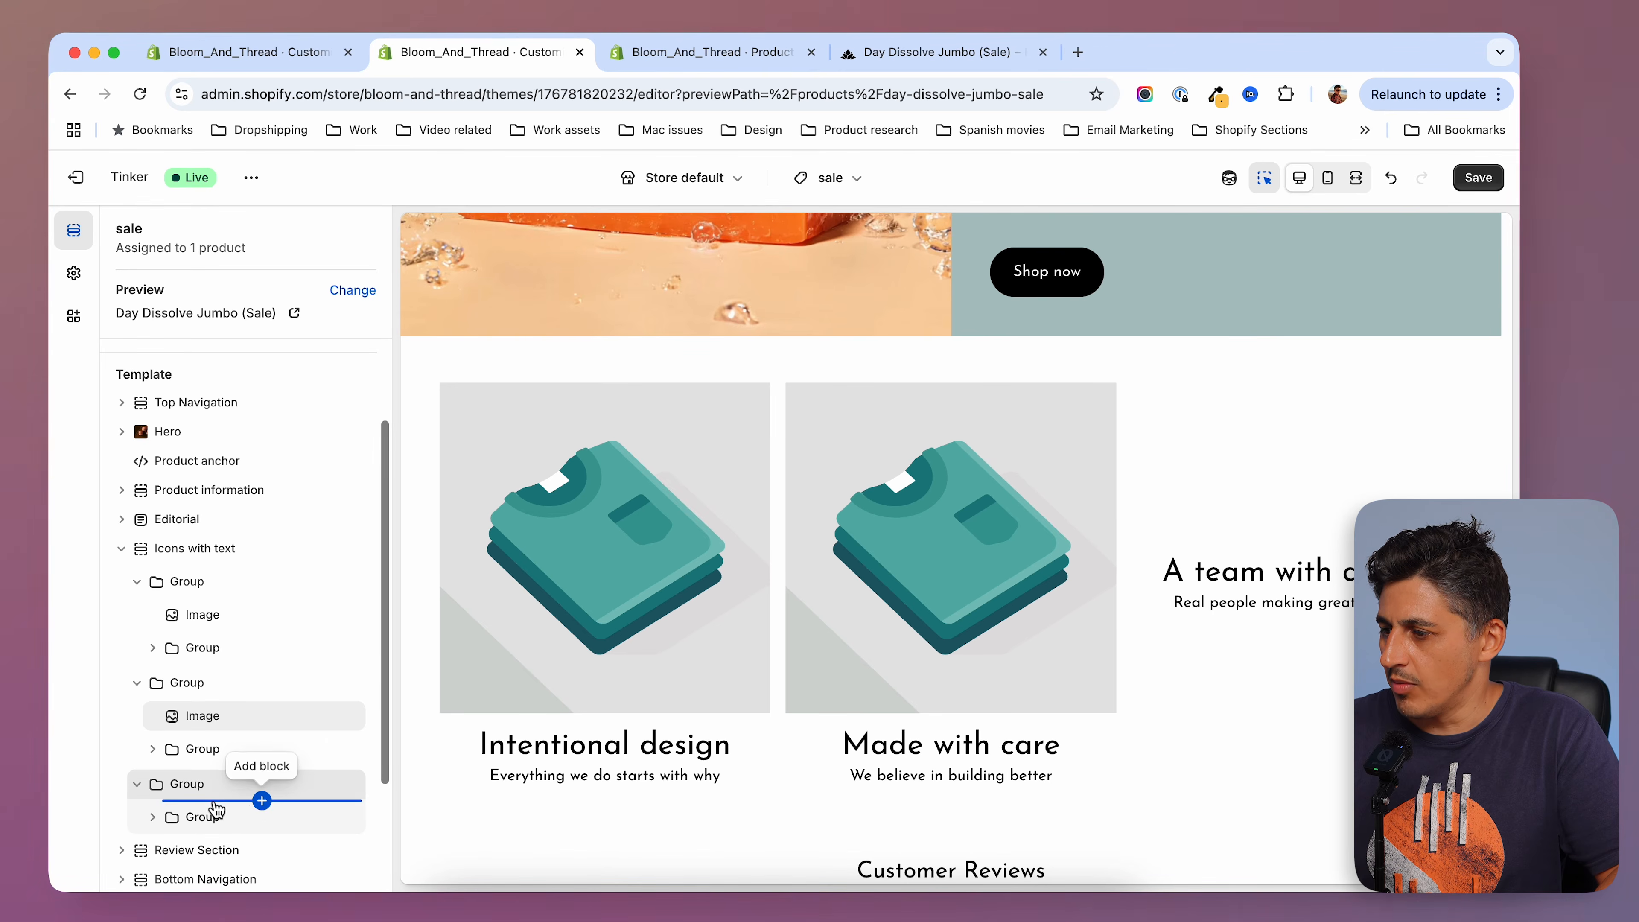
left_click(262, 802)
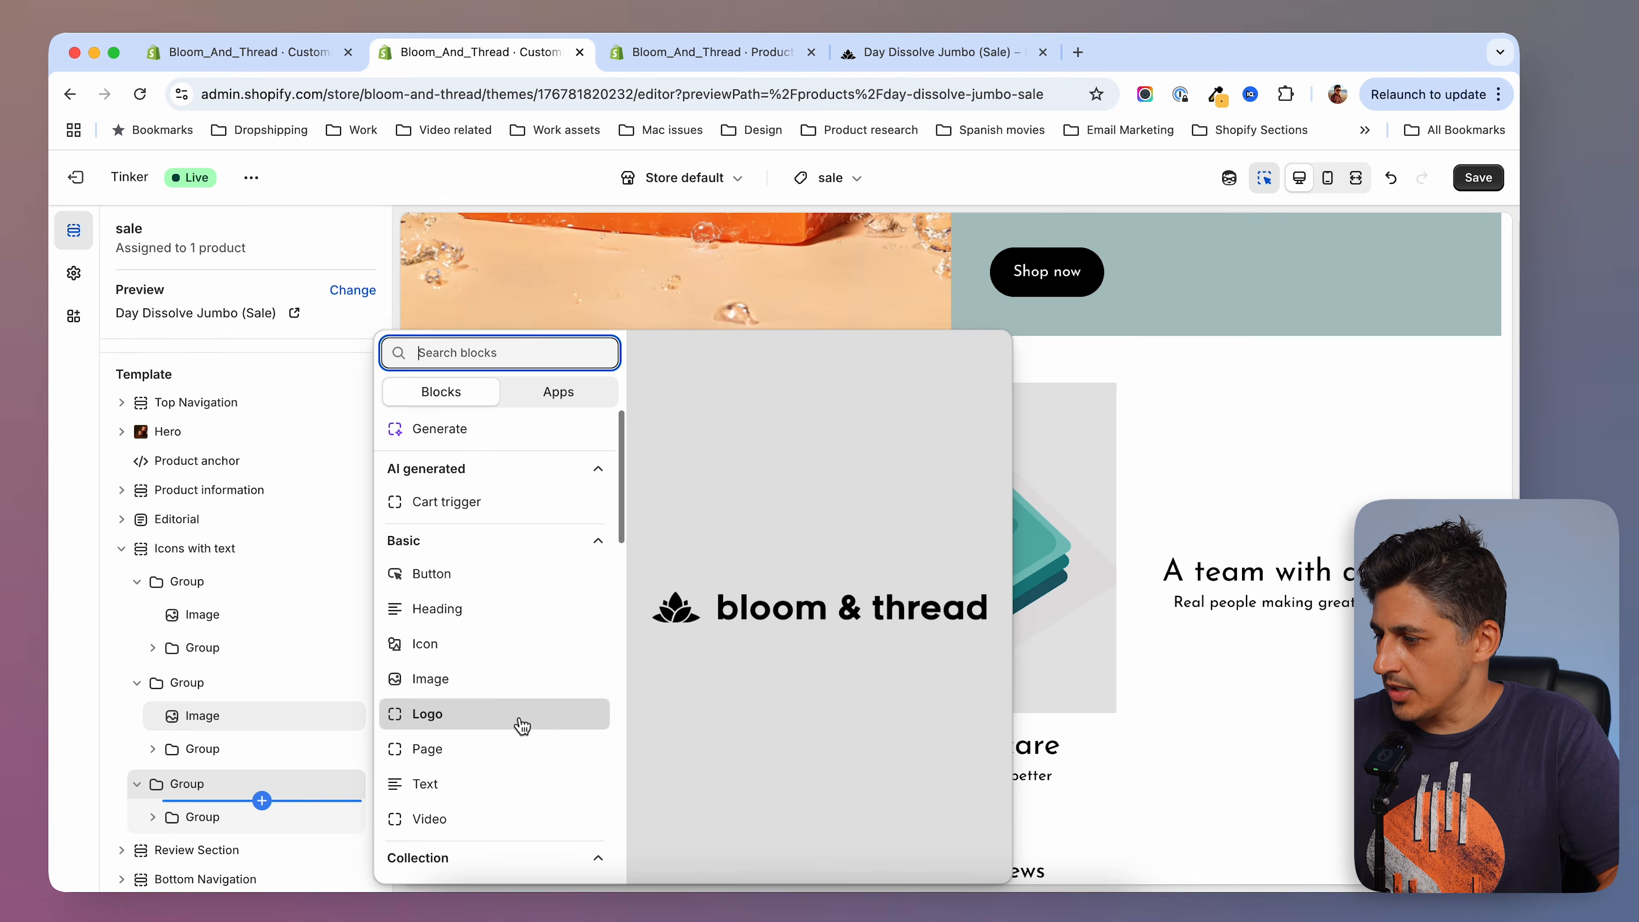
scroll(521, 726, "down", 4)
scroll(504, 713, "up", 4)
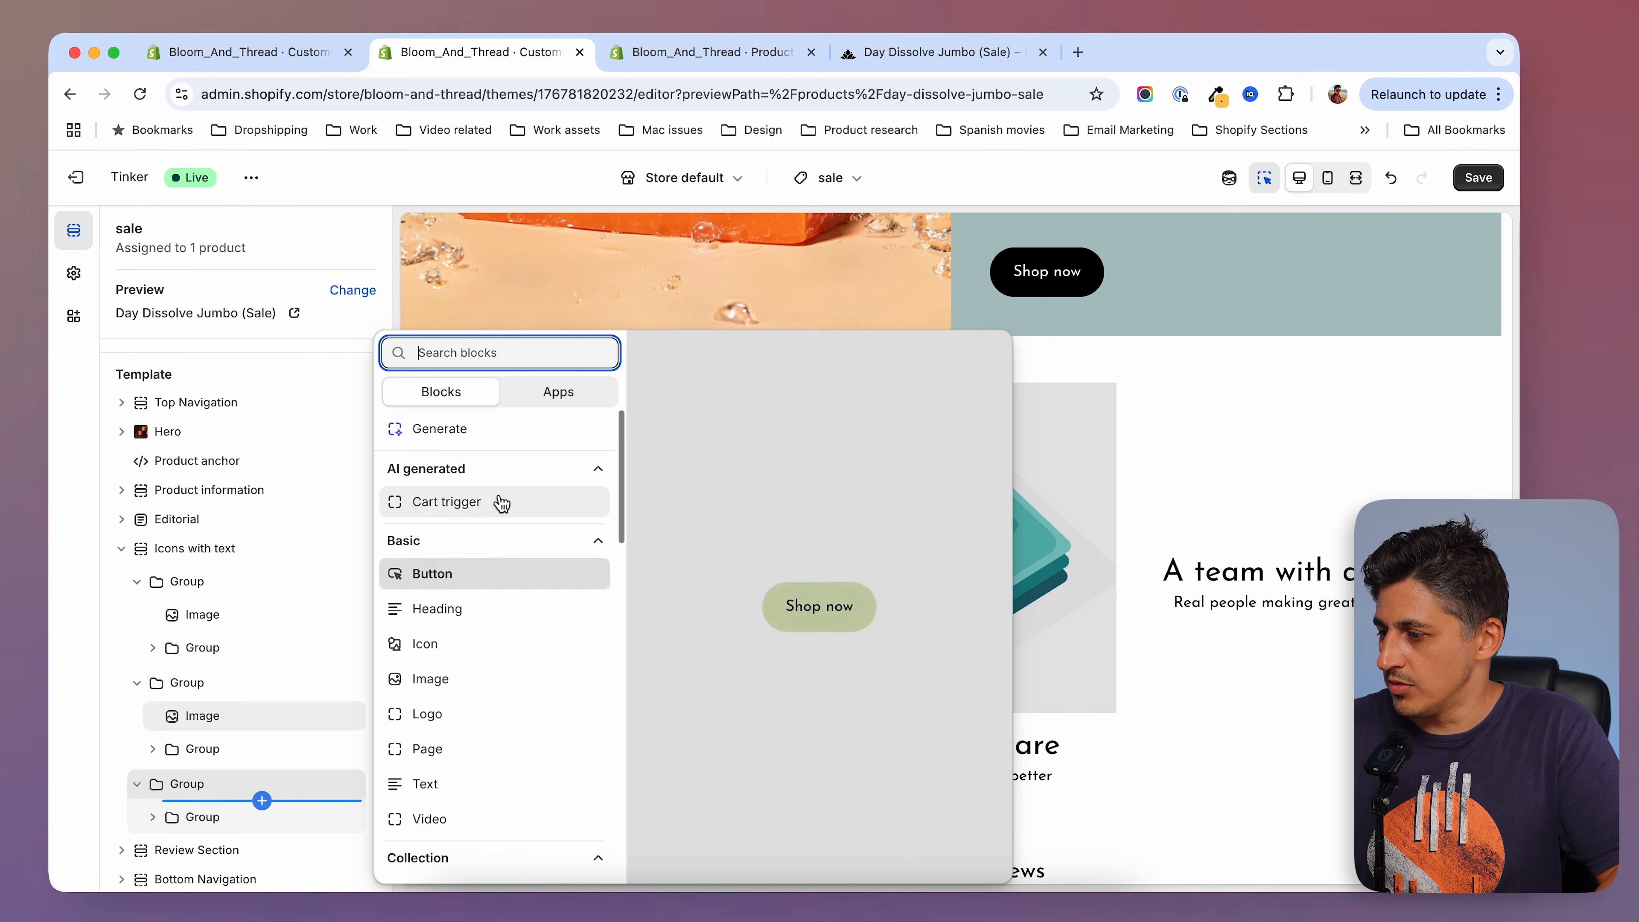
left_click(482, 681)
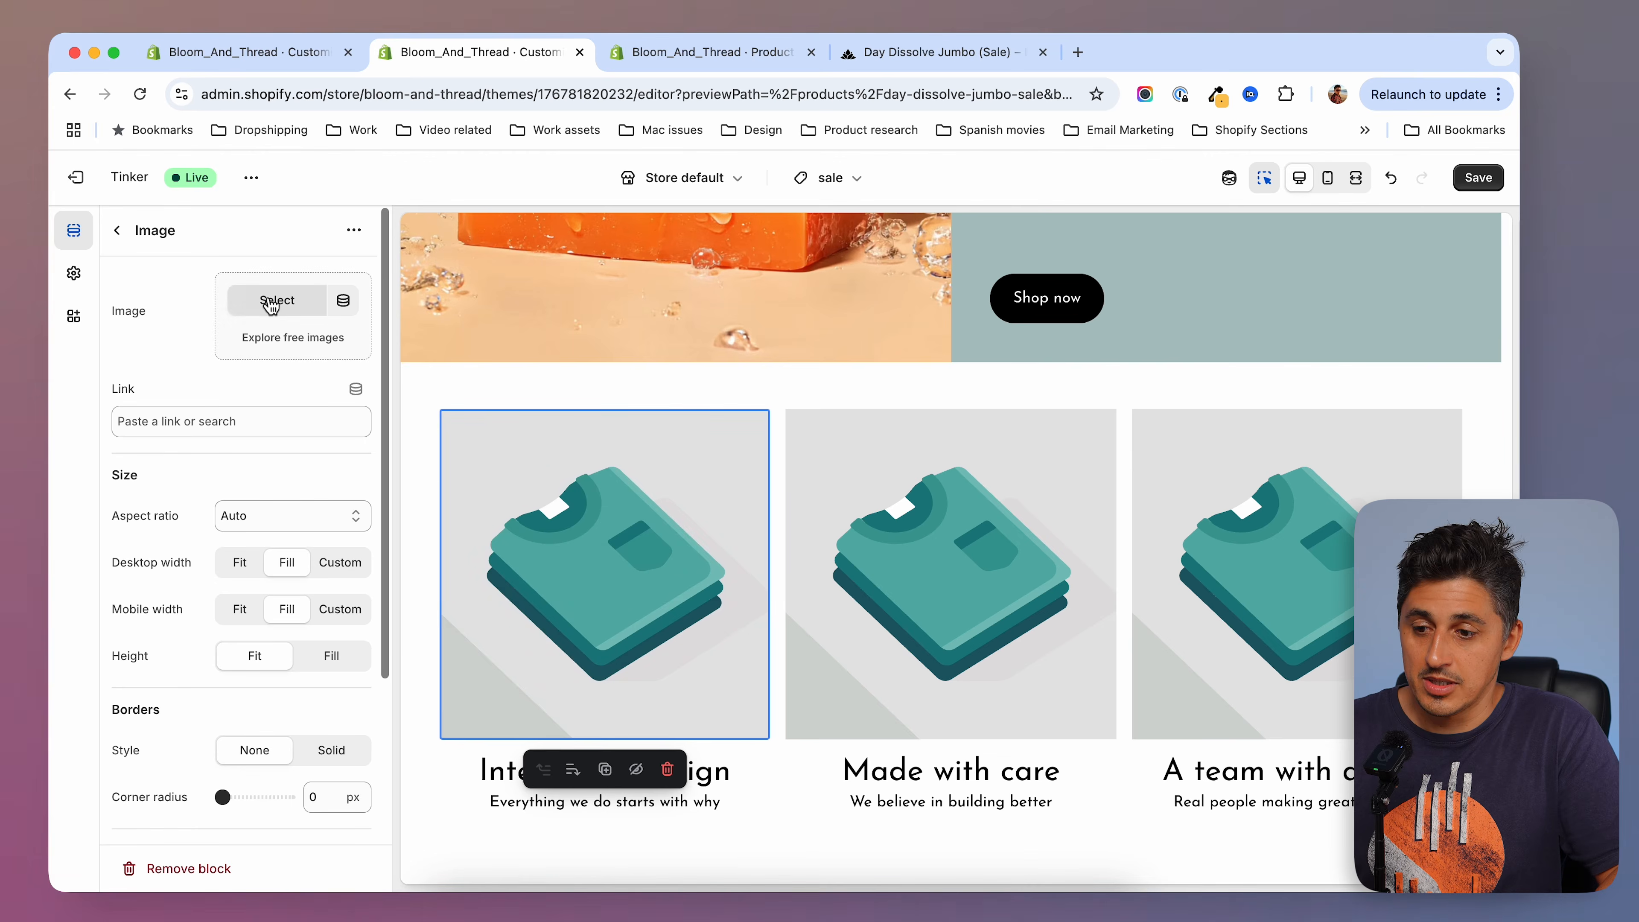
Set the first column's image to the woman-practicing JPG and give it a Square aspect ratio.
left_click(277, 299)
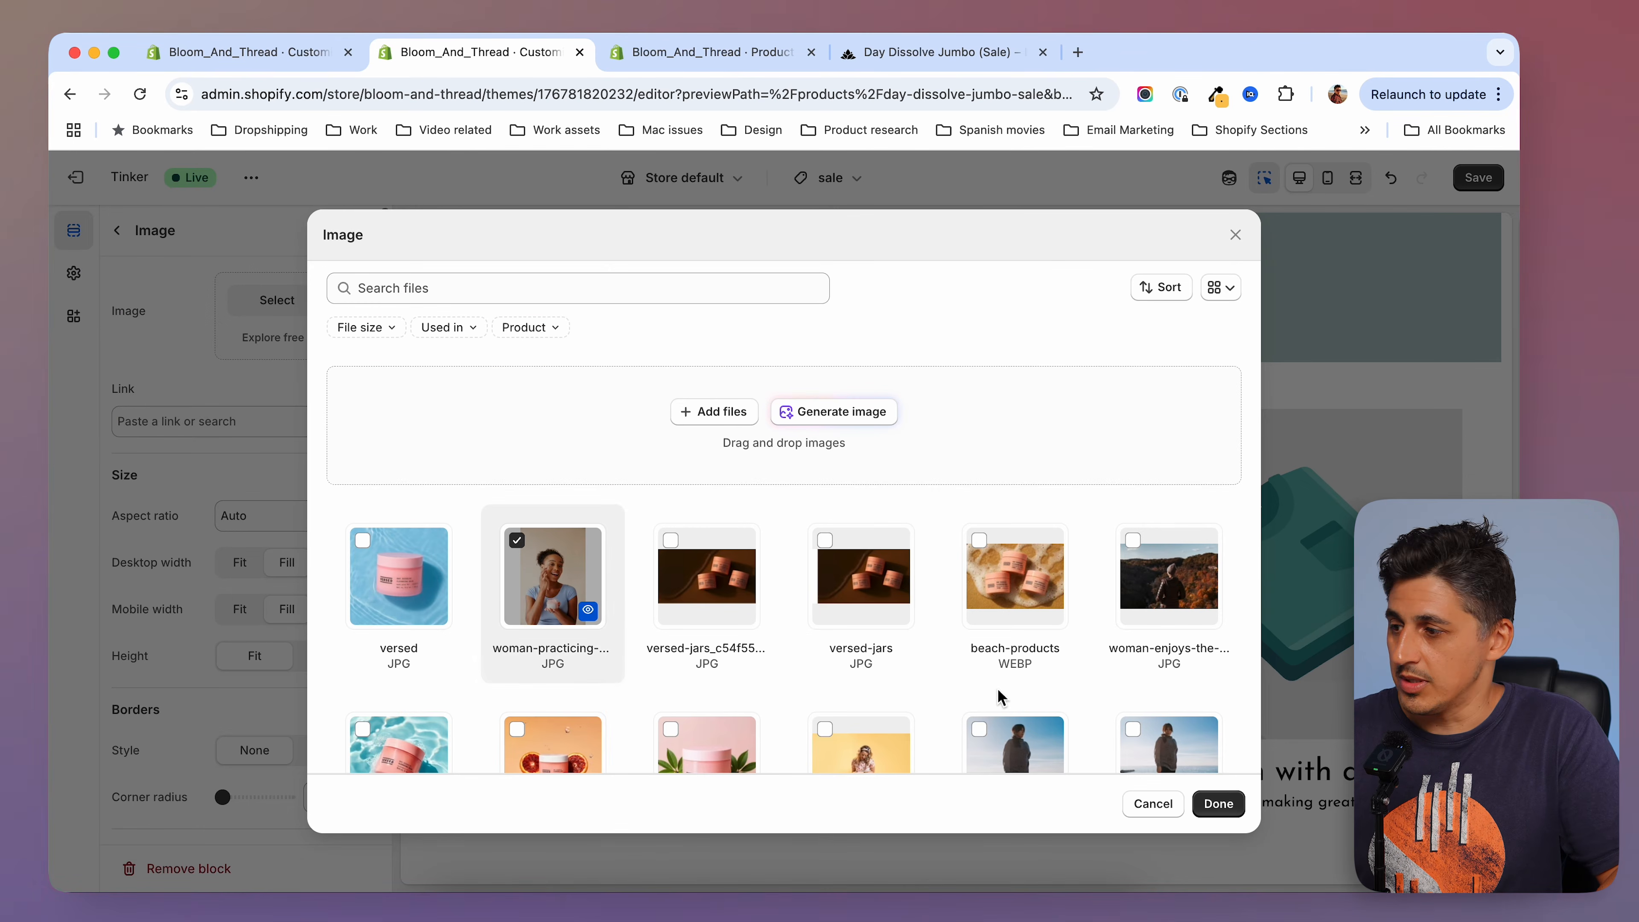
left_click(1217, 803)
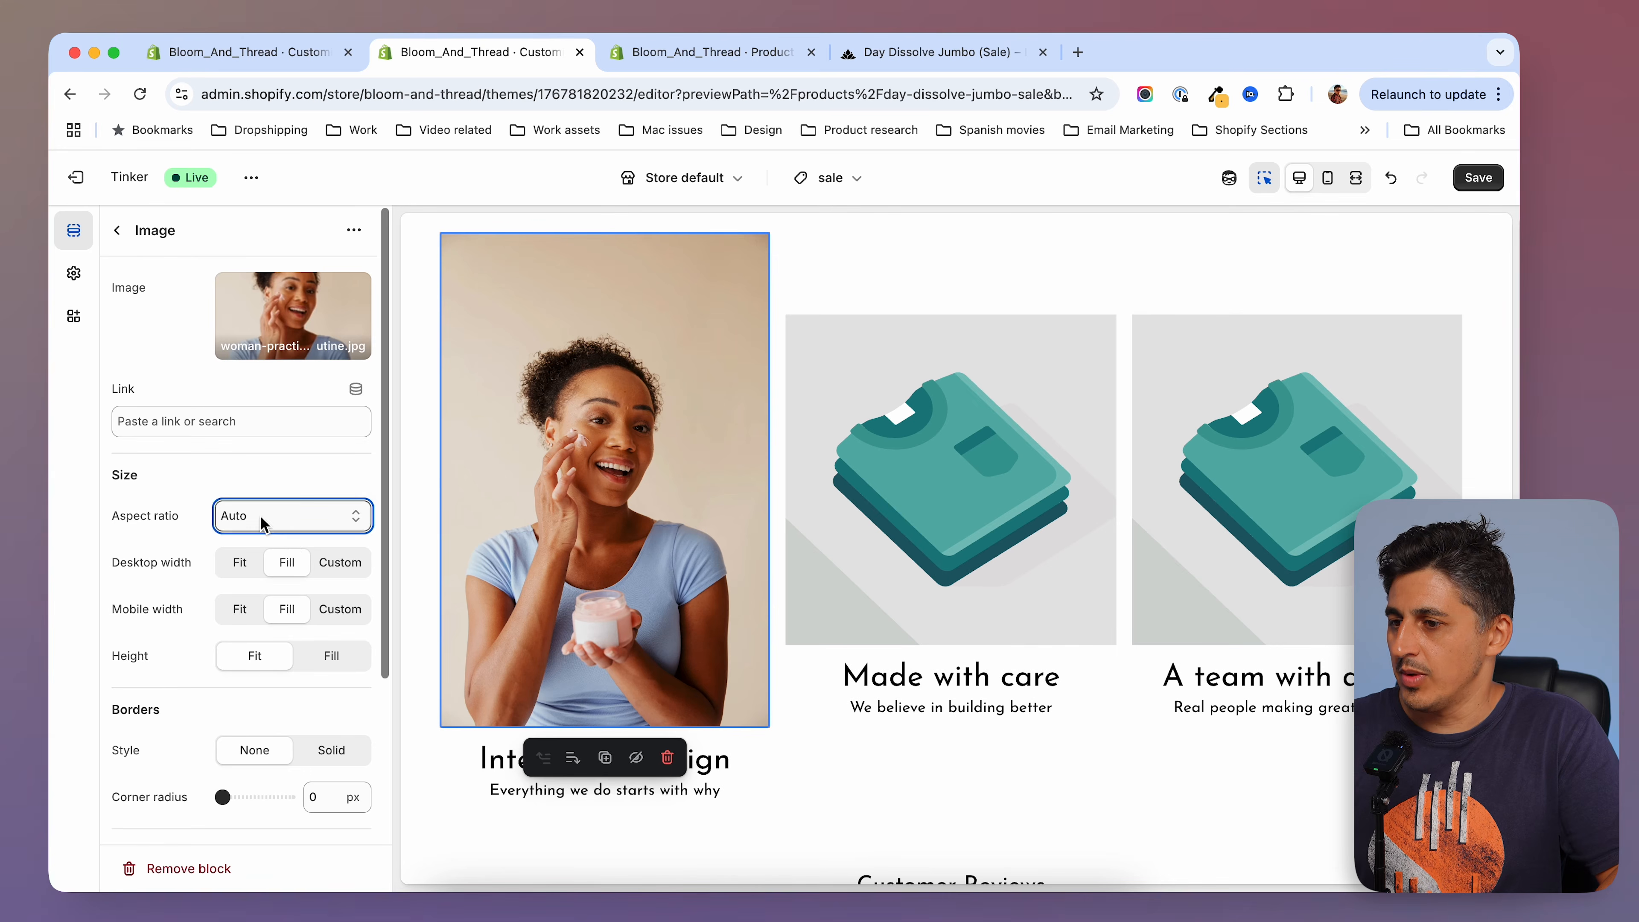
left_click(265, 516)
left_click(283, 560)
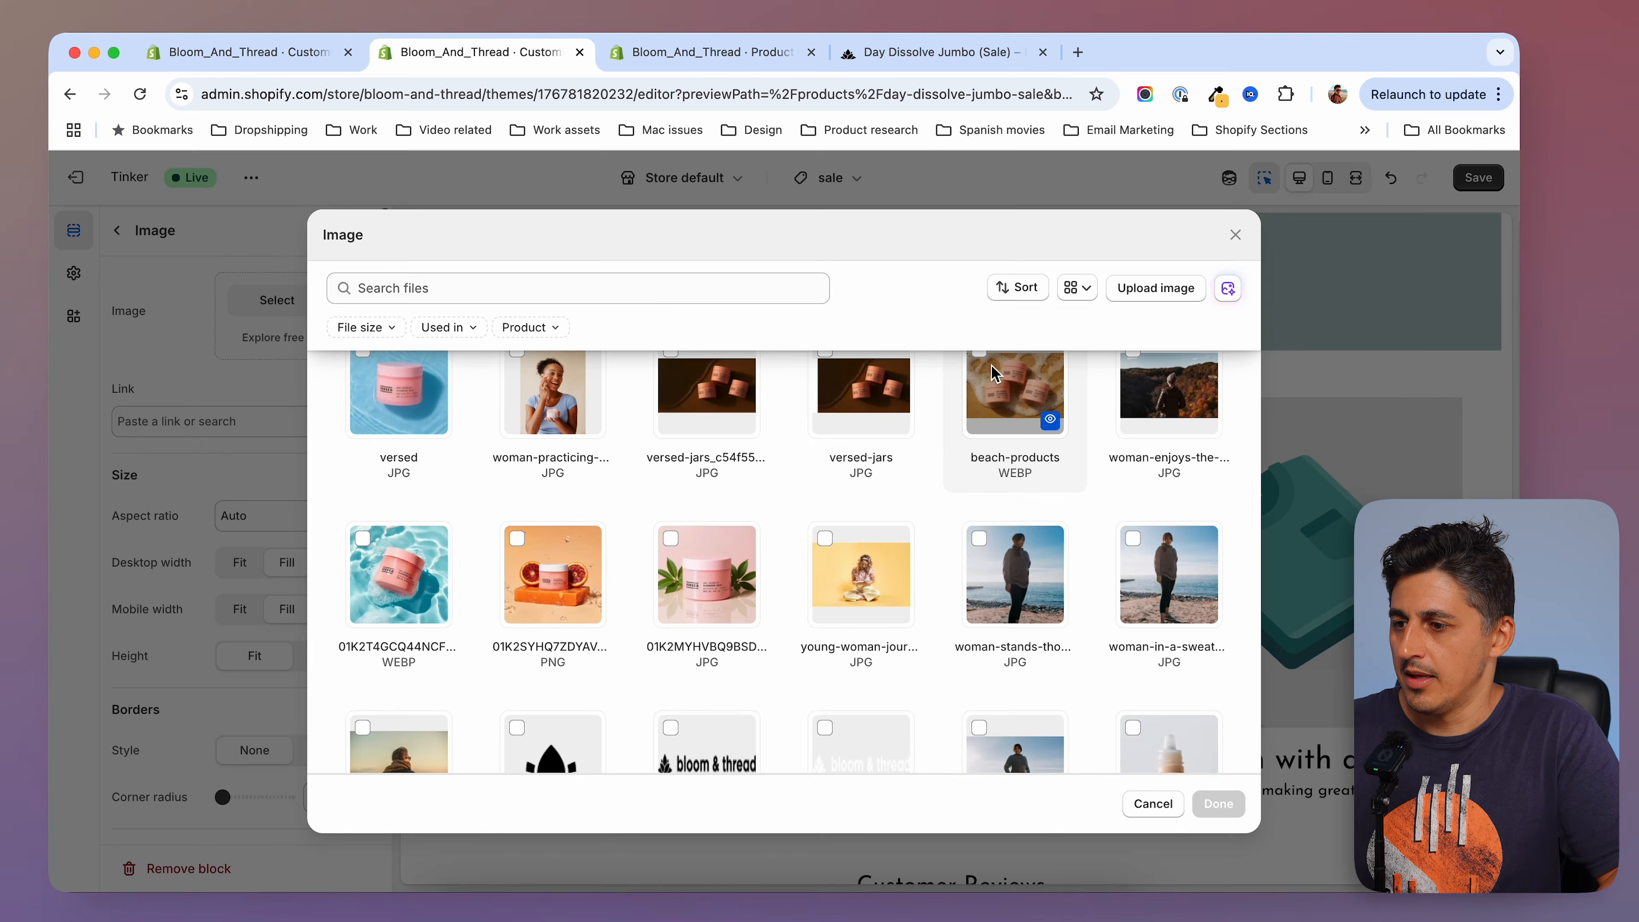
Set the second column's image to beach-products with a Square aspect ratio, and the third column's to the photo of three pink jars.
left_click(990, 365)
left_click(1218, 803)
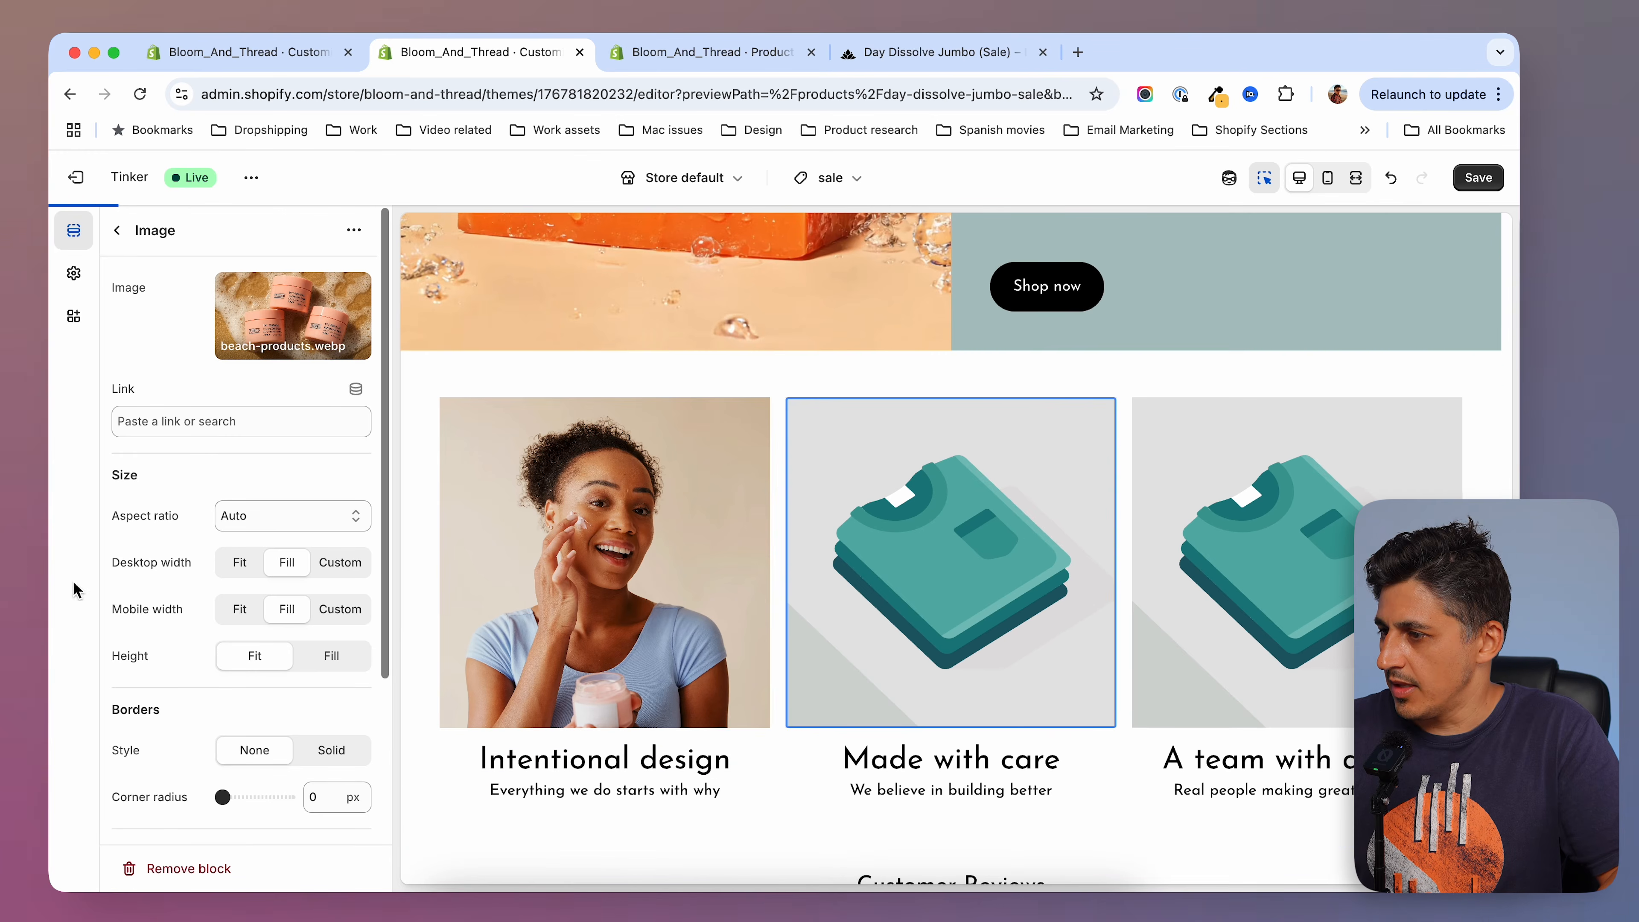
scroll(191, 678, "down", 3)
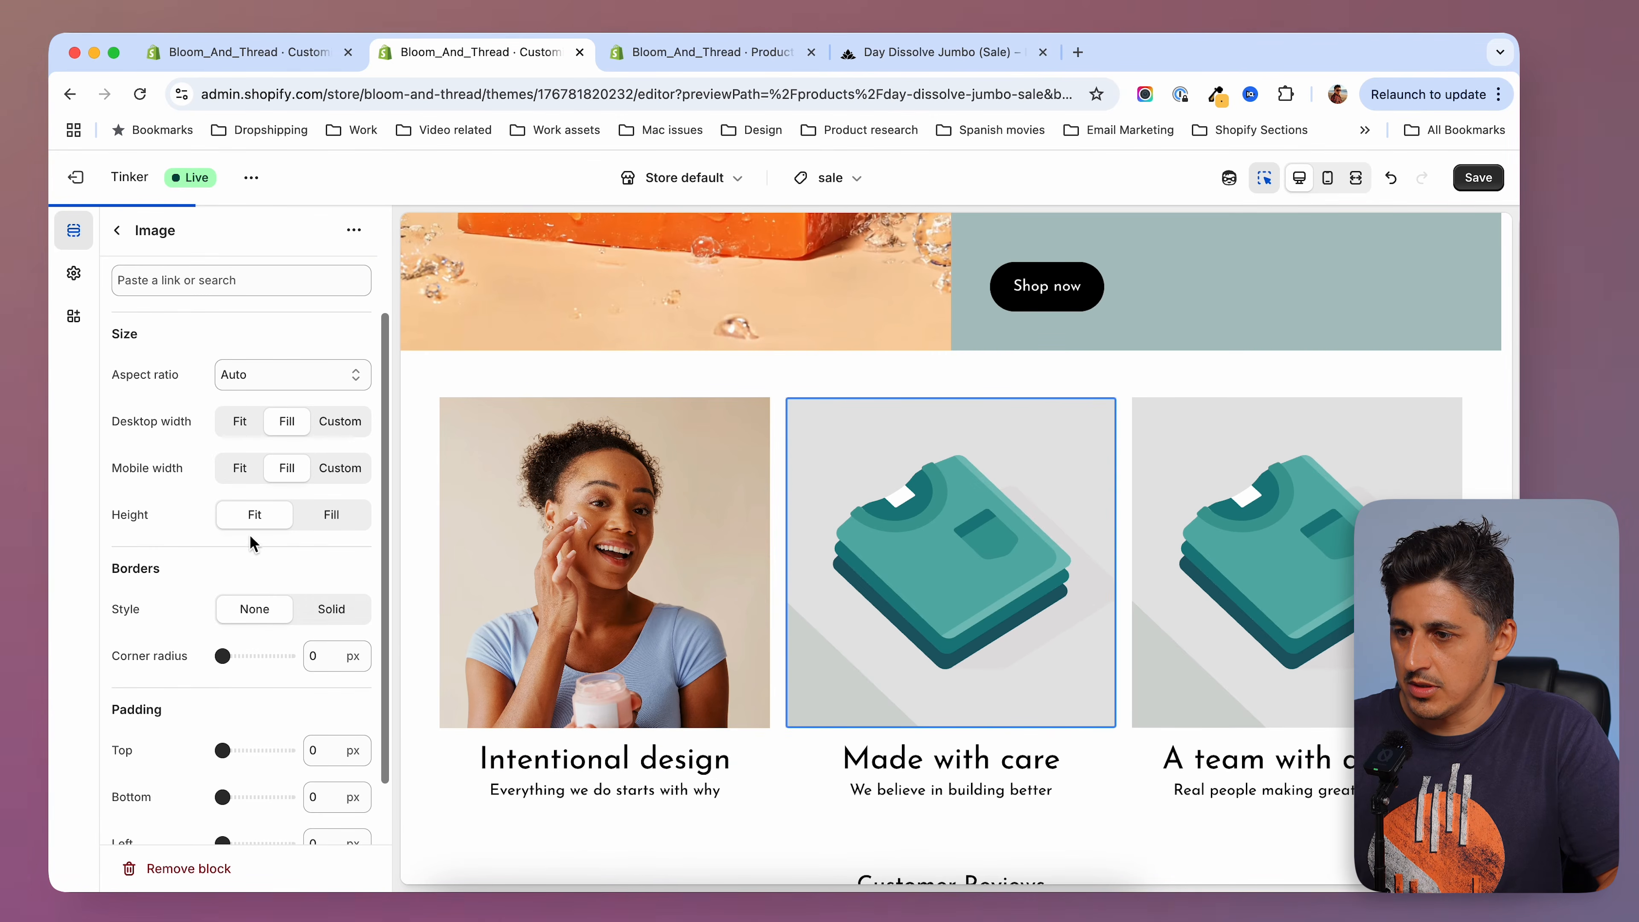
scroll(252, 542, "up", 2)
left_click(277, 463)
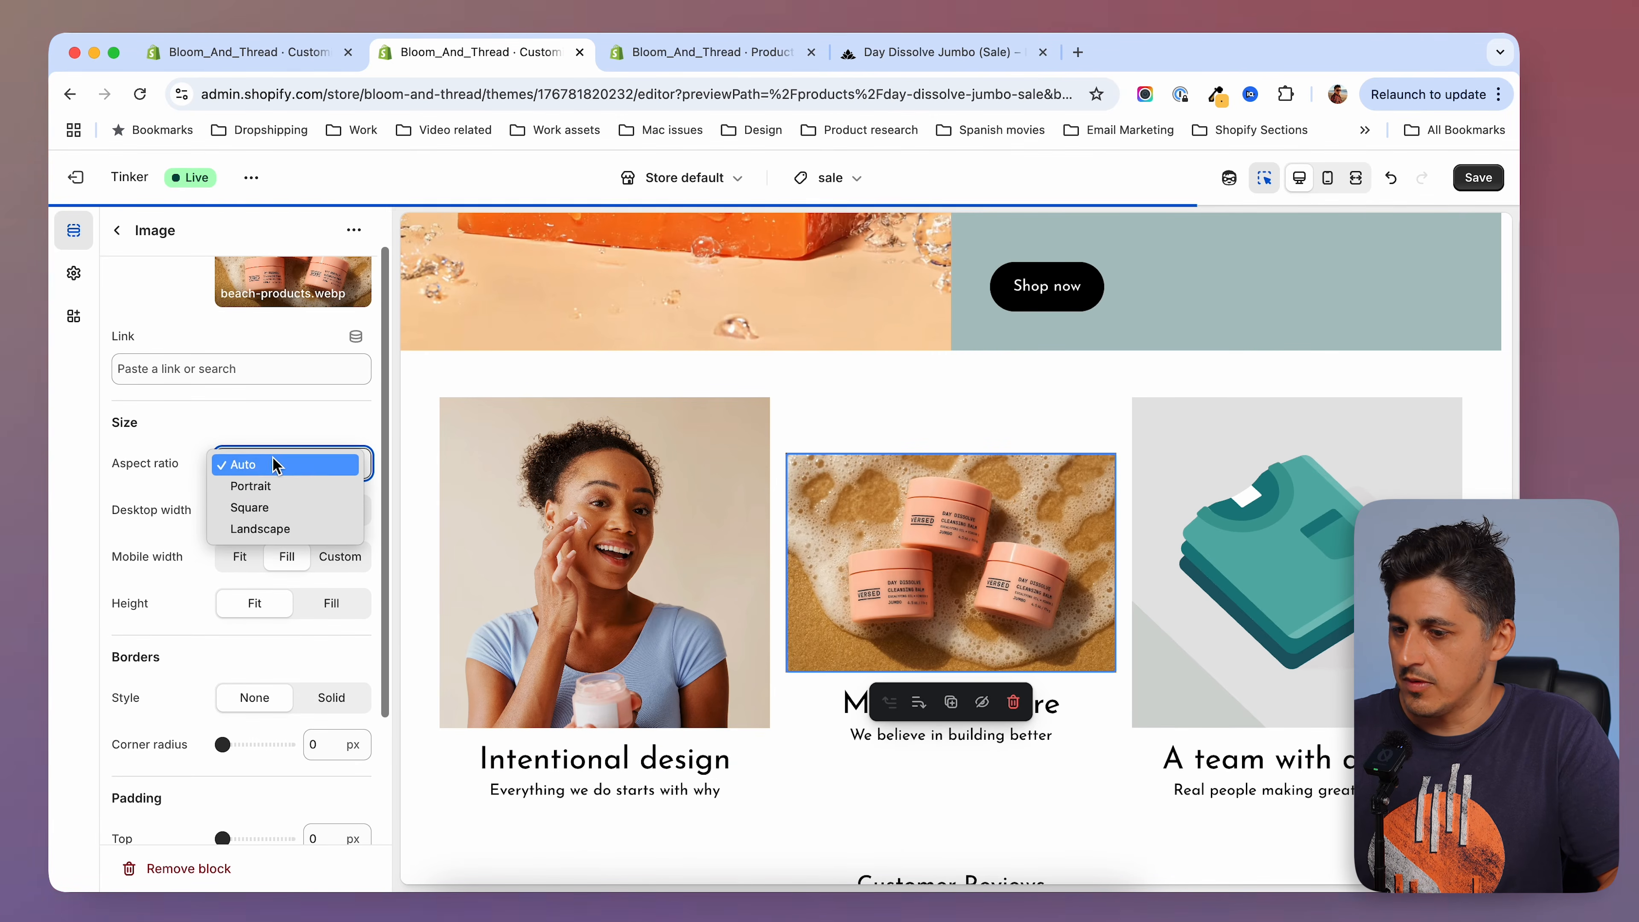
left_click(278, 508)
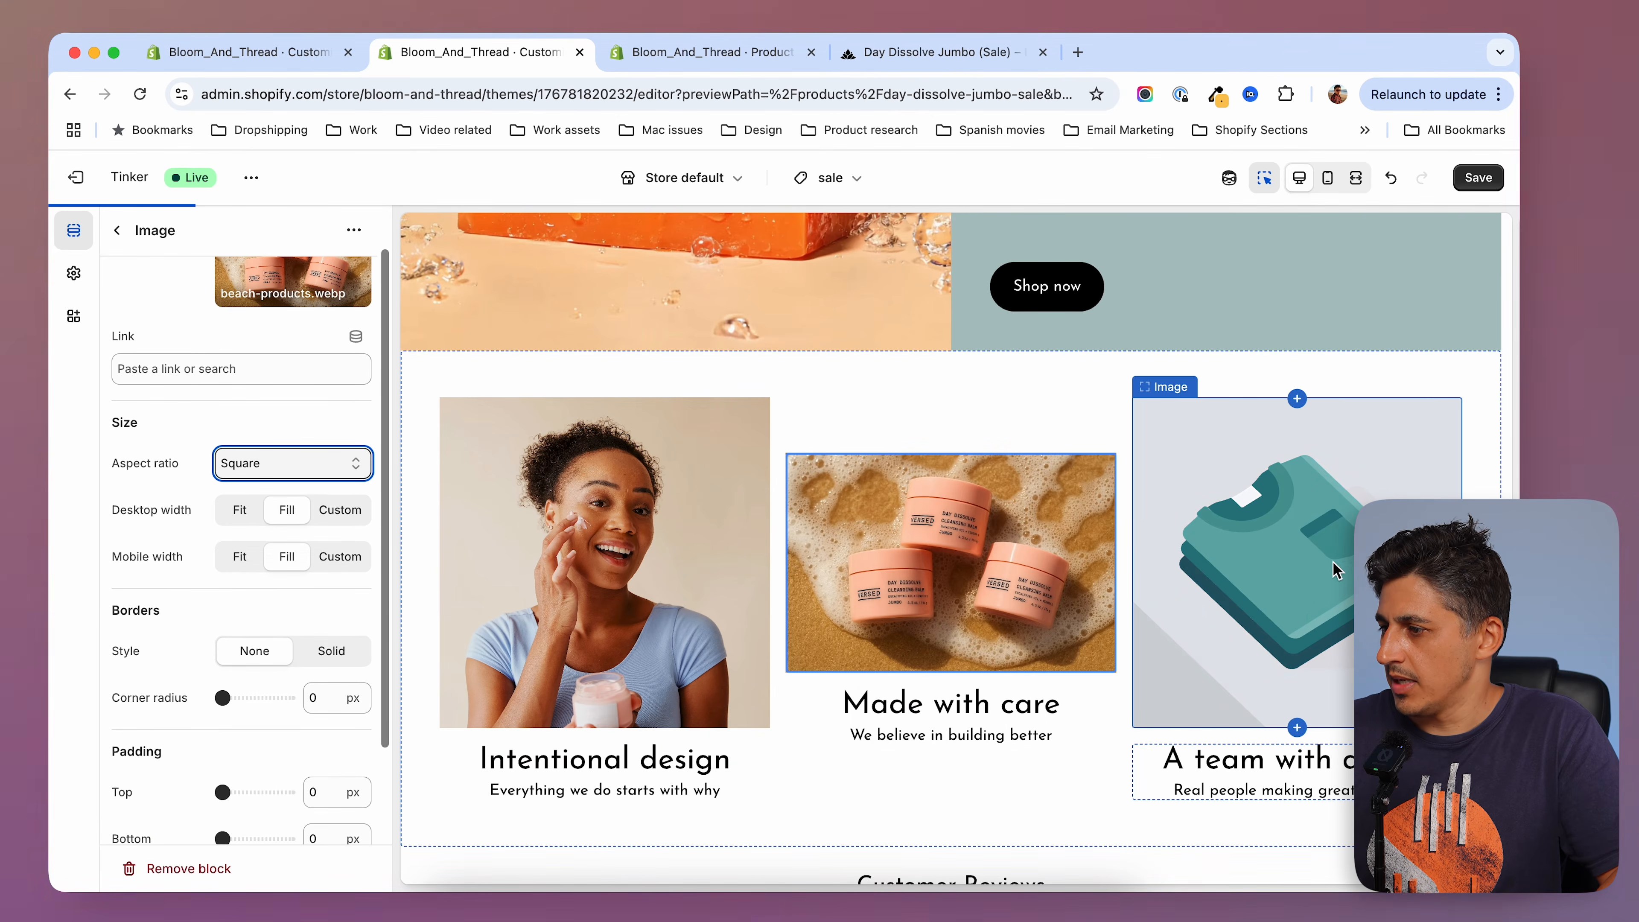
left_click(1325, 608)
left_click(1214, 803)
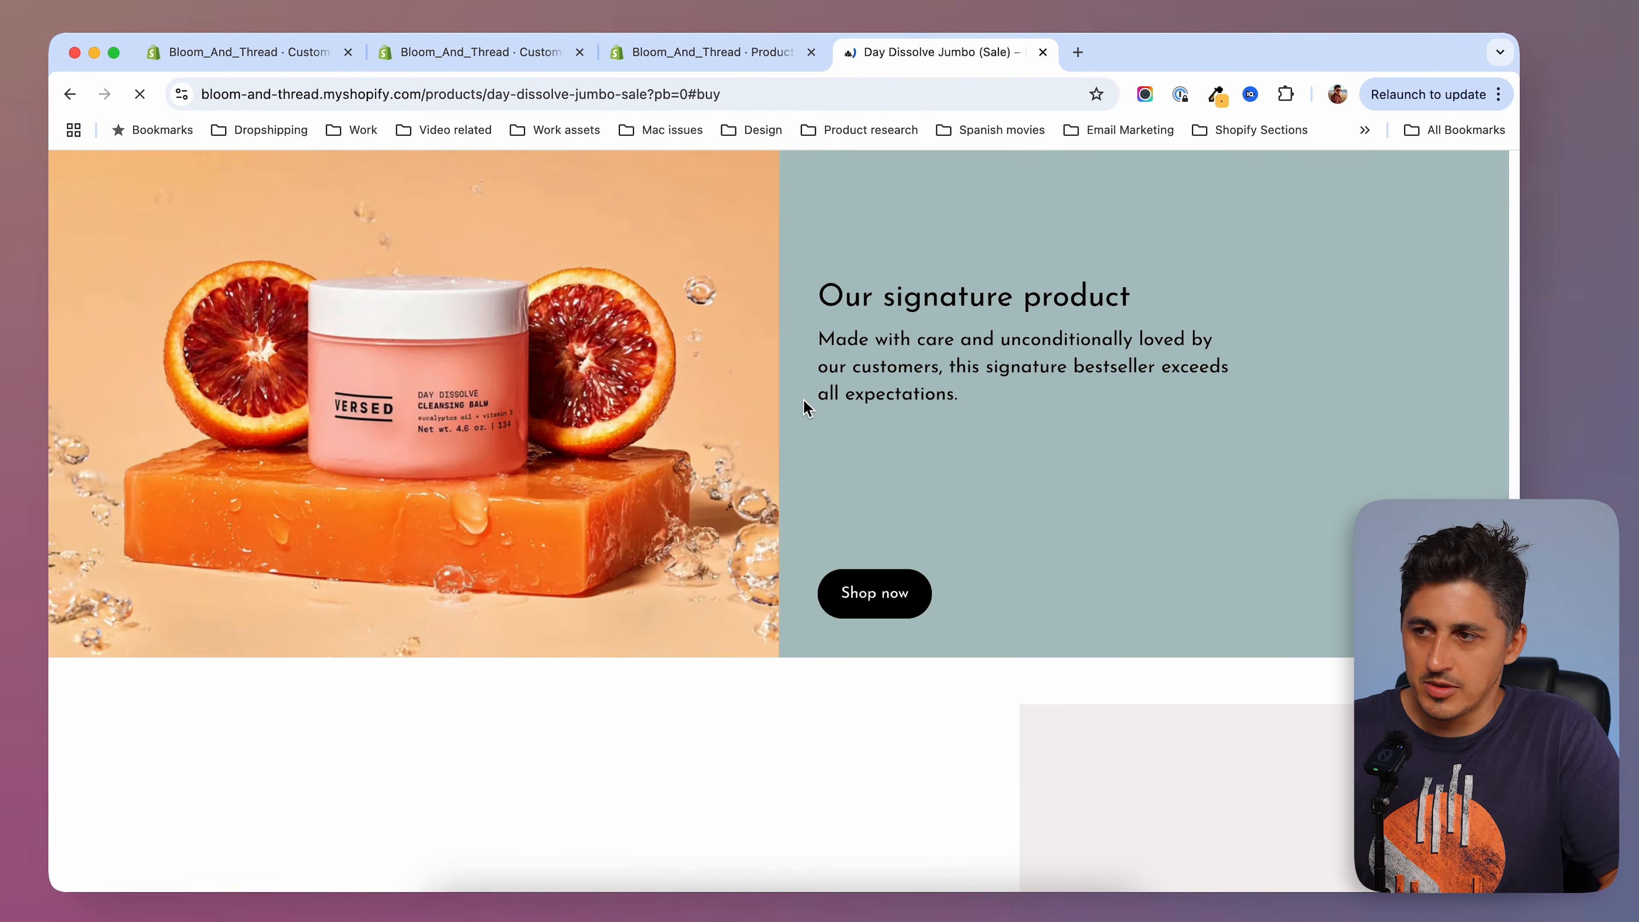
Review the three-column images on the storefront sale product page and test where the Editorial Shop now button leads.
scroll(818, 411, "down", 8)
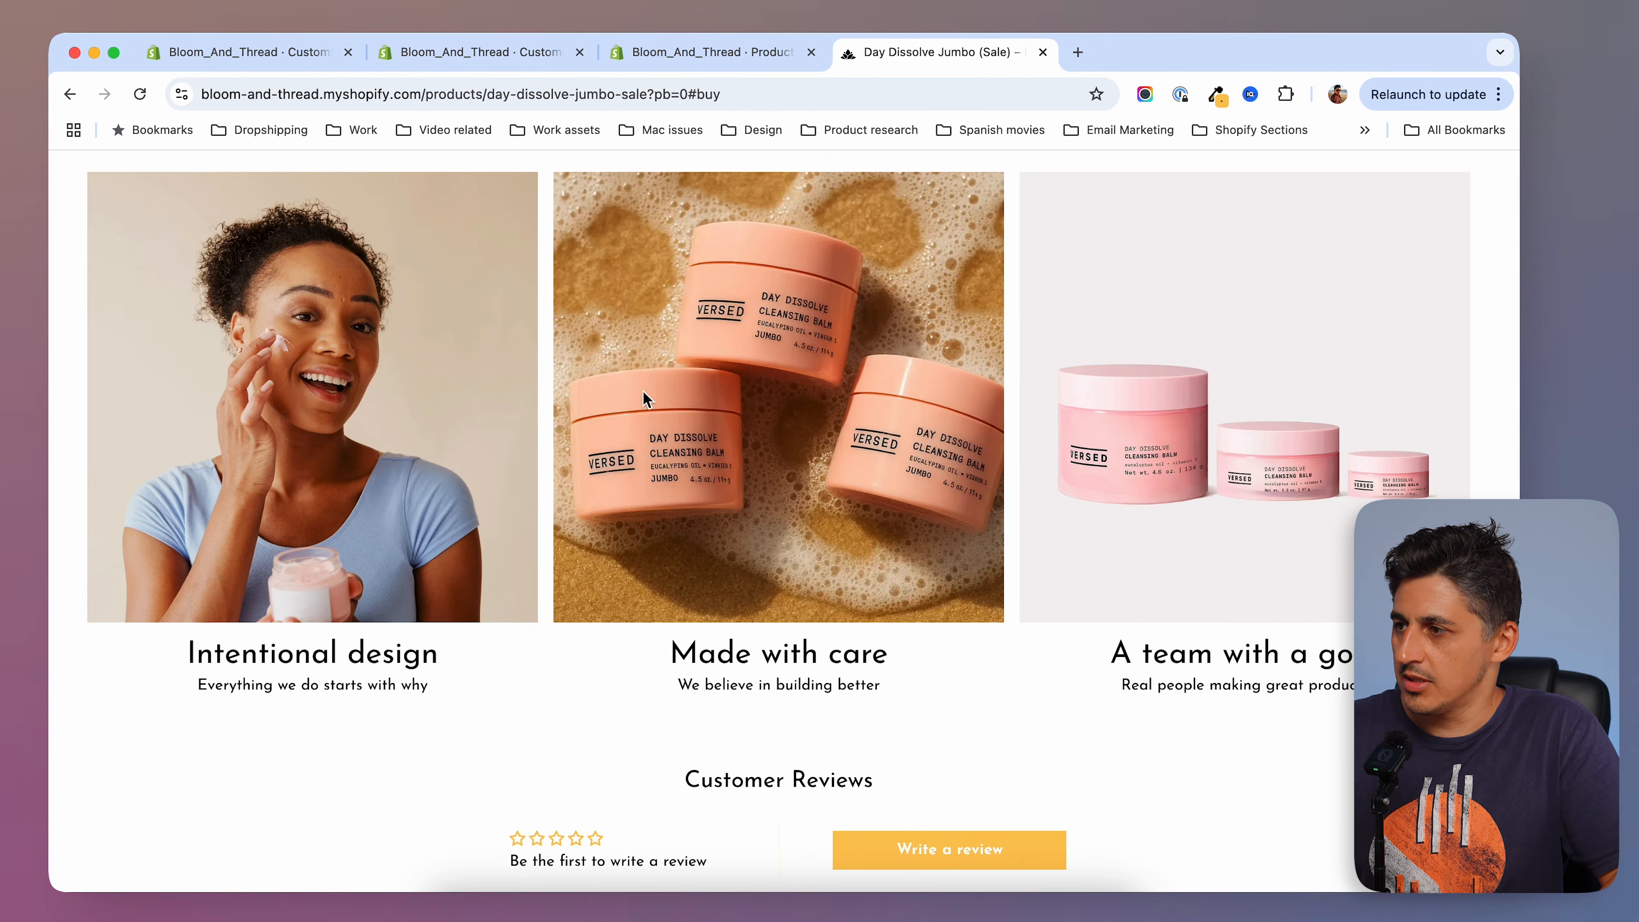
scroll(516, 368, "up", 10)
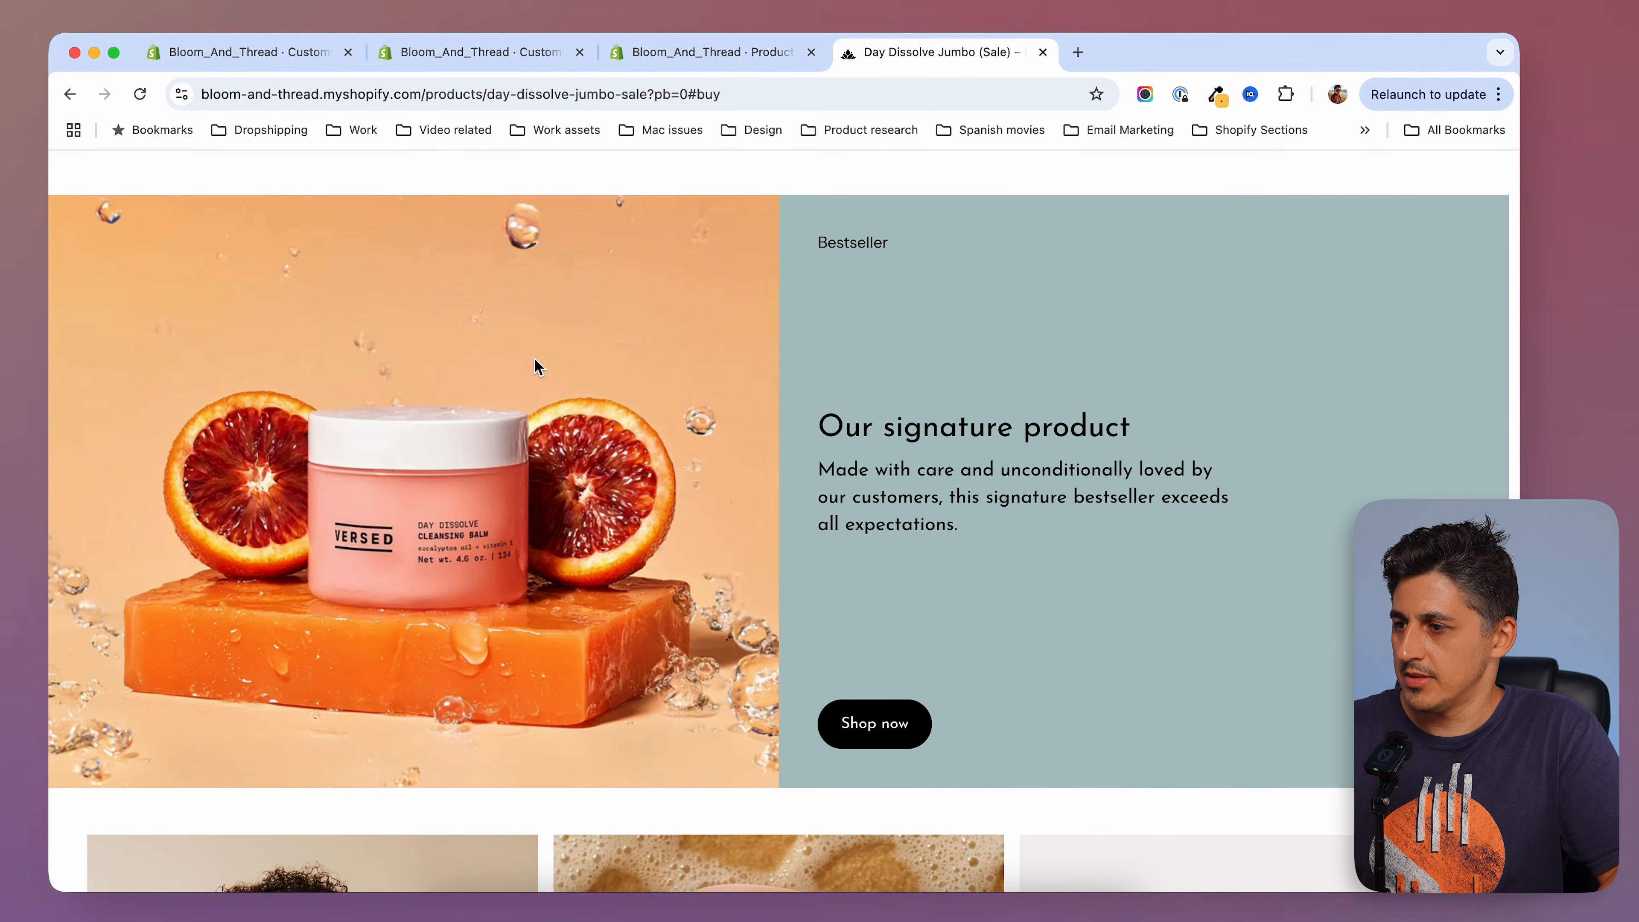
scroll(774, 516, "down", 3)
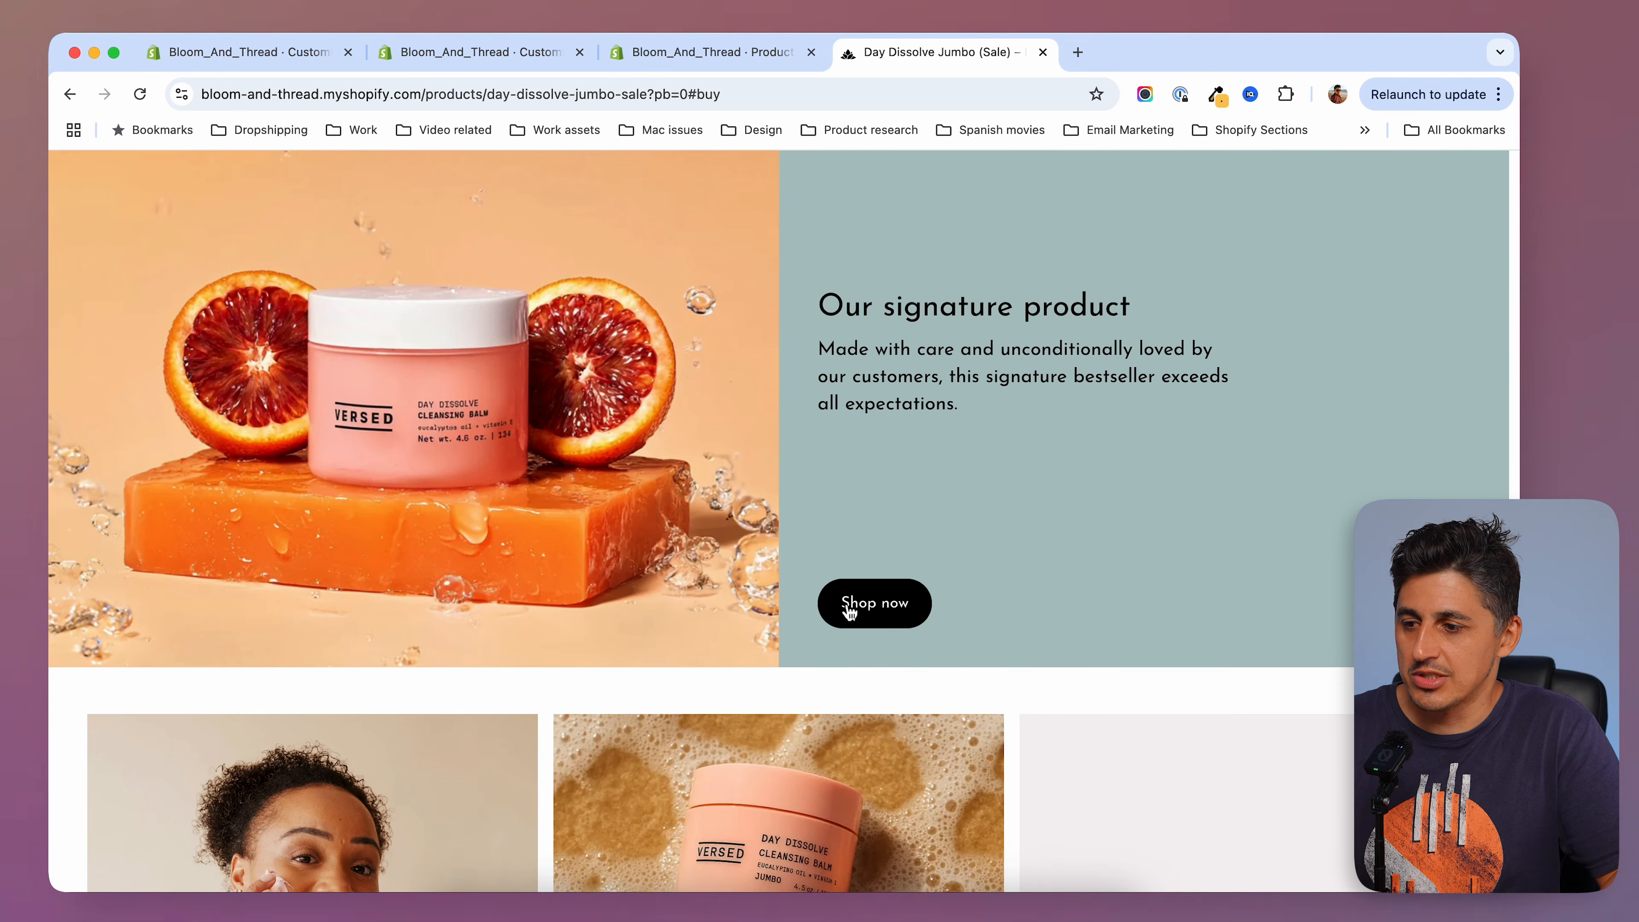
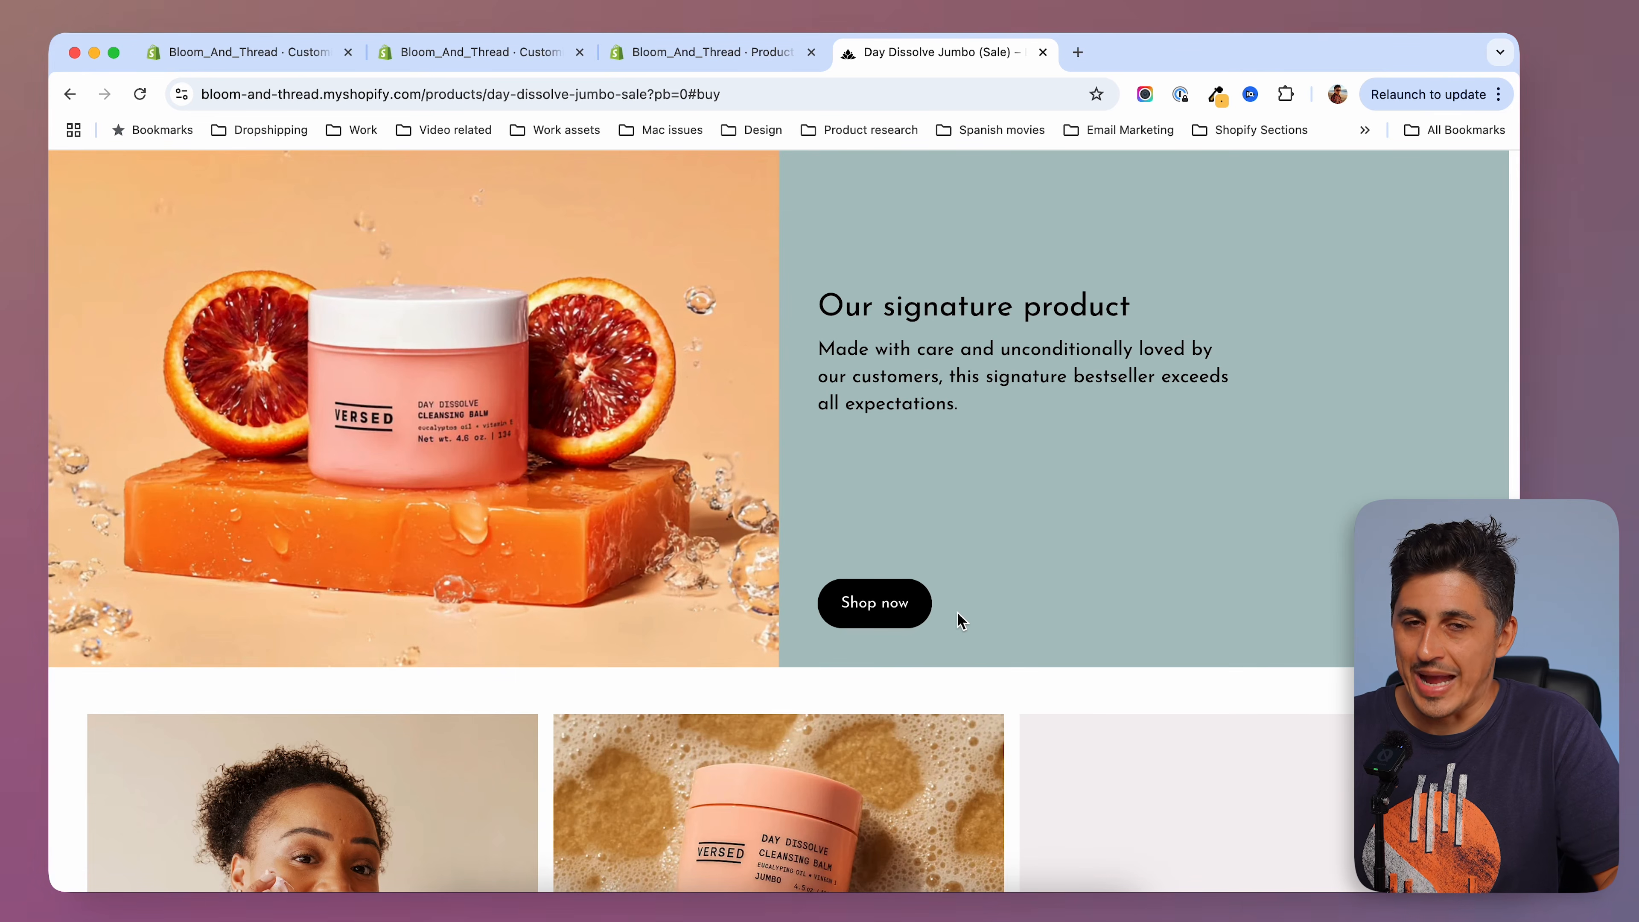
left_click(866, 608)
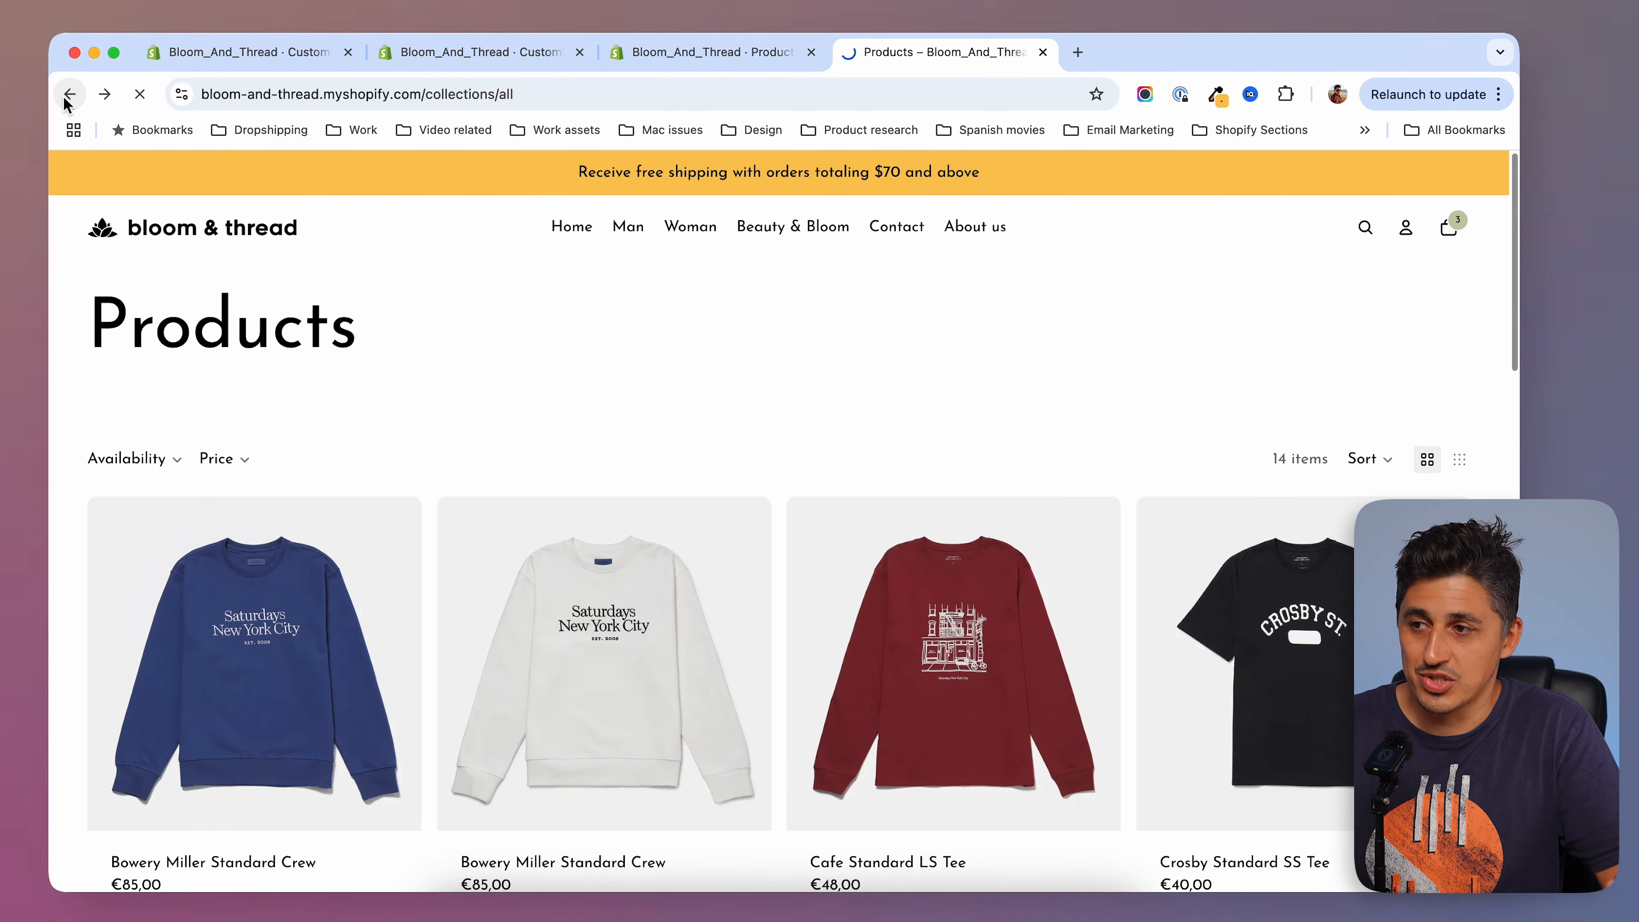
left_click(68, 97)
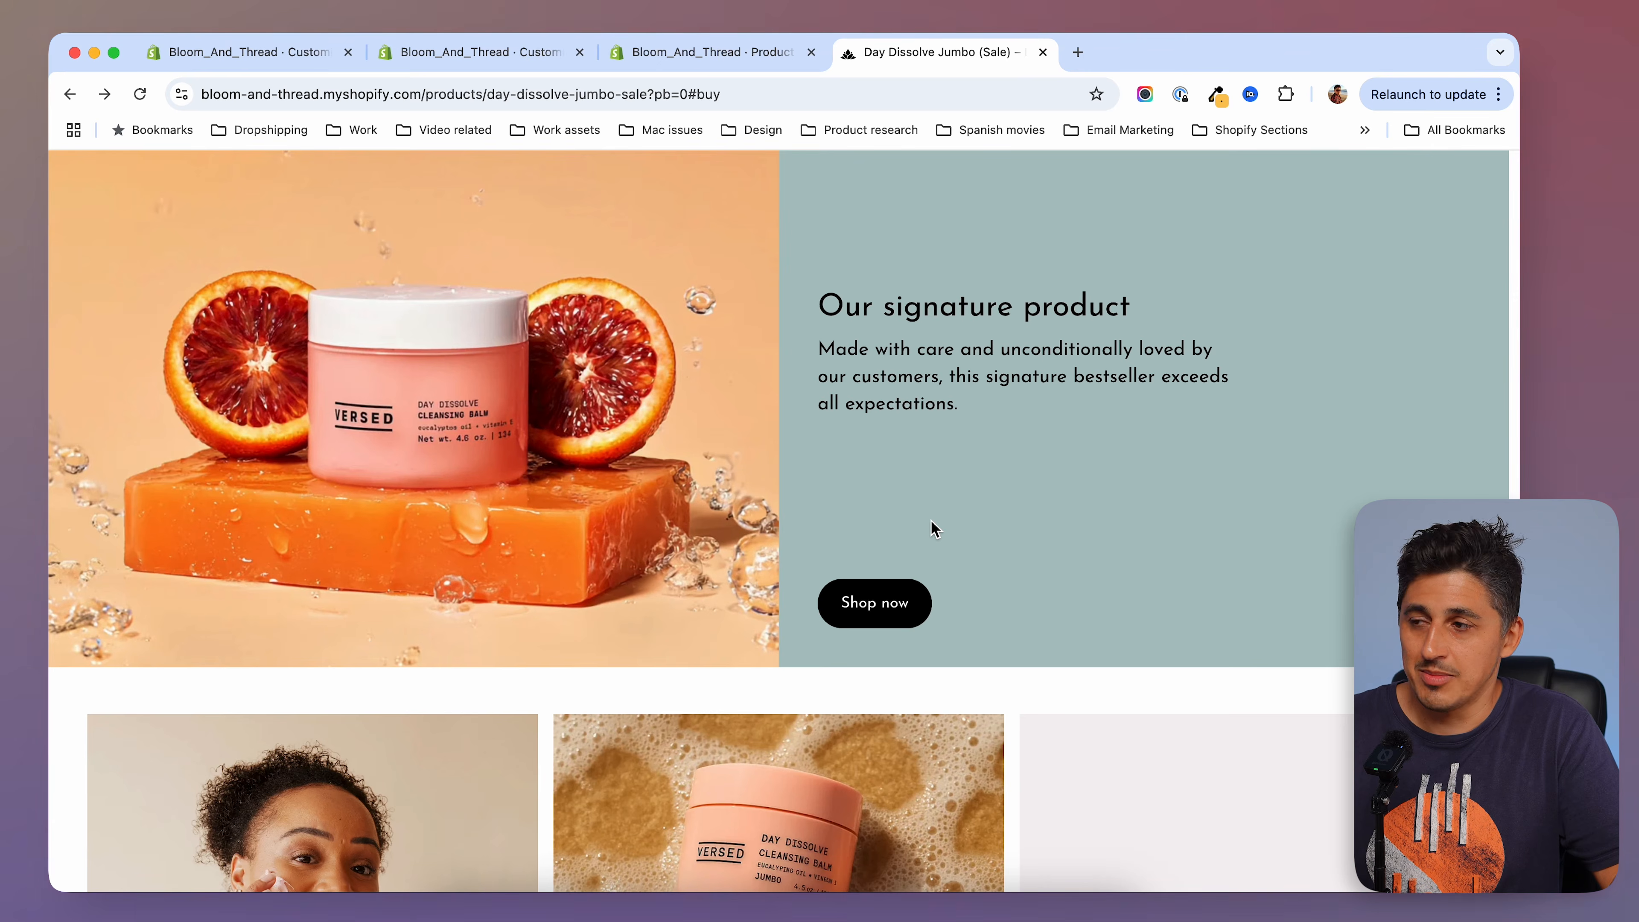
Replace the Editorial Shop now button's link with #buy in the sale template and save the changes.
key("super+2")
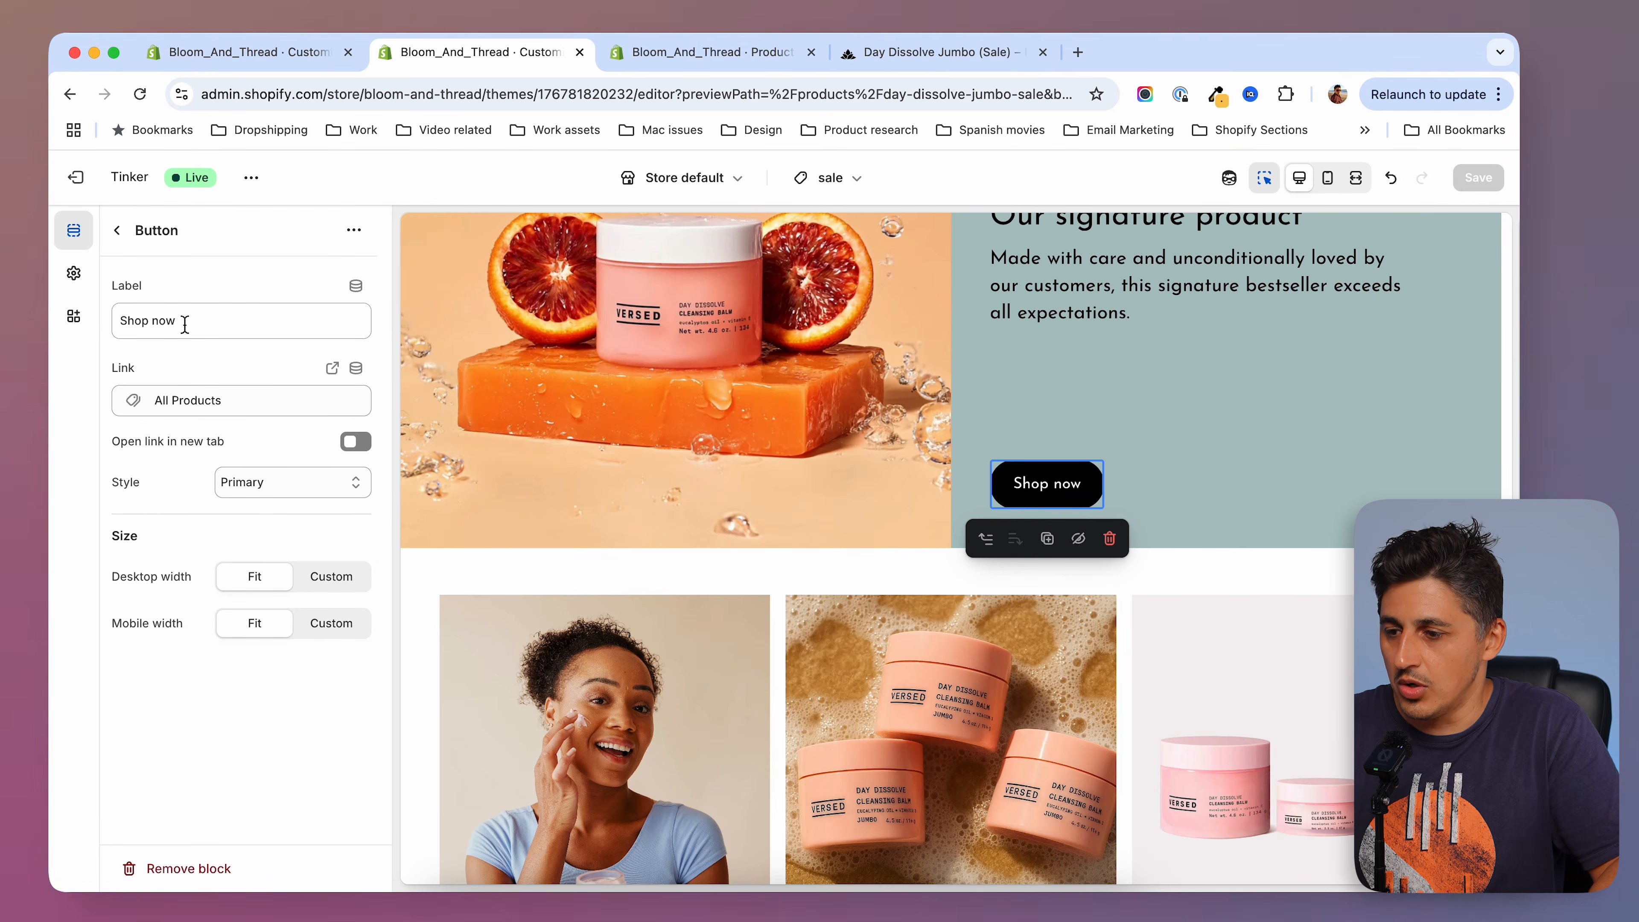
left_click(249, 401)
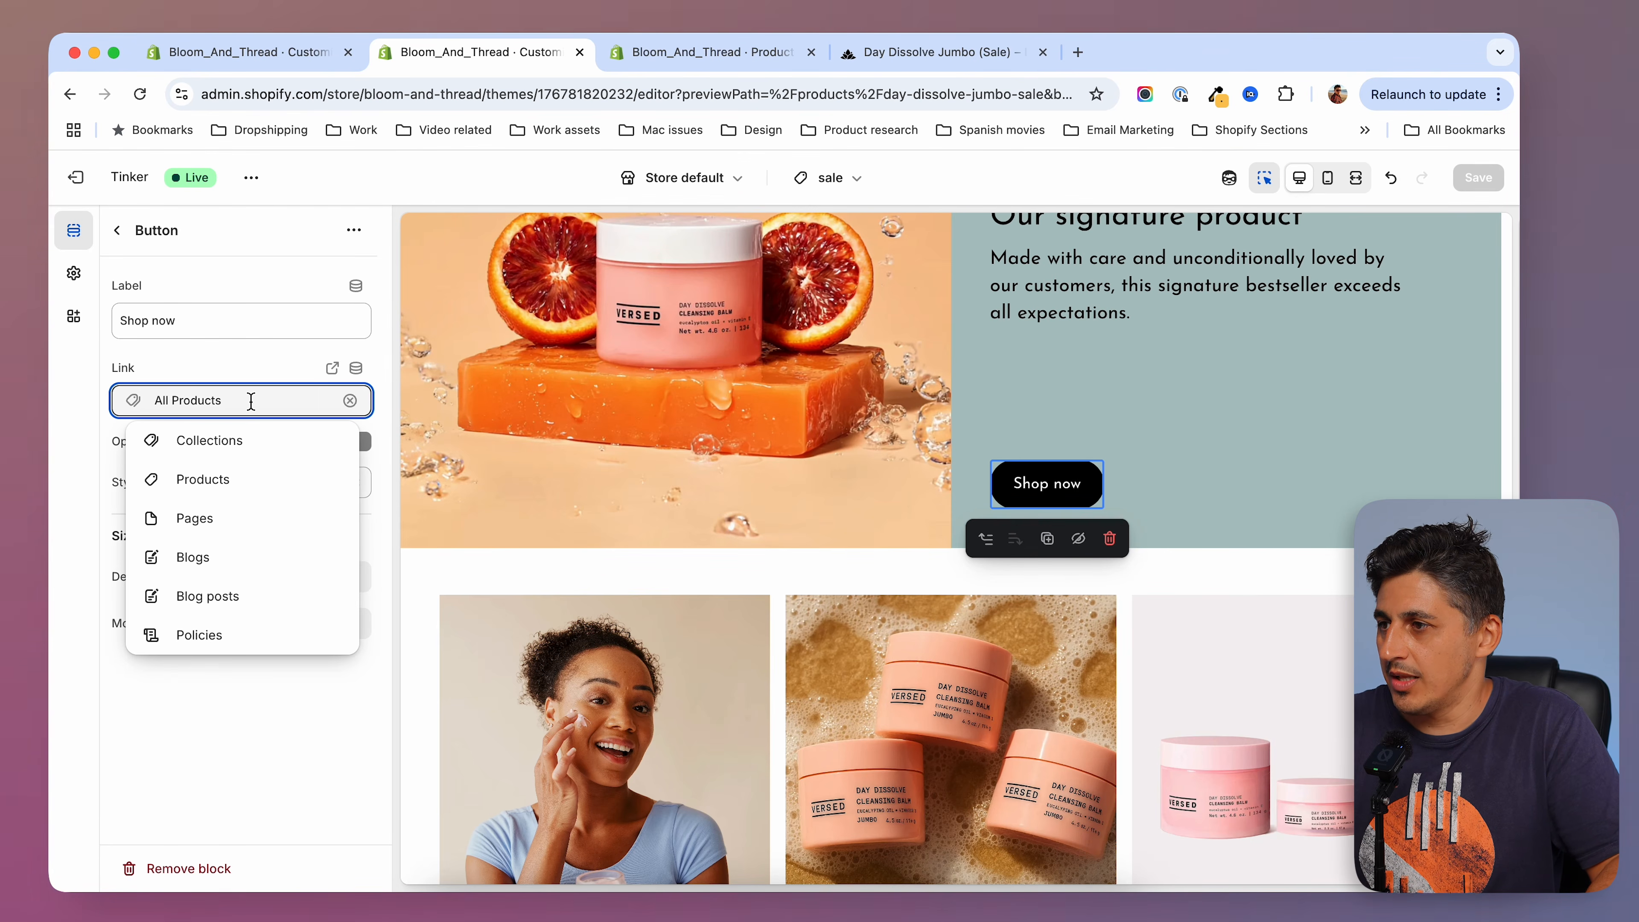
left_click(350, 400)
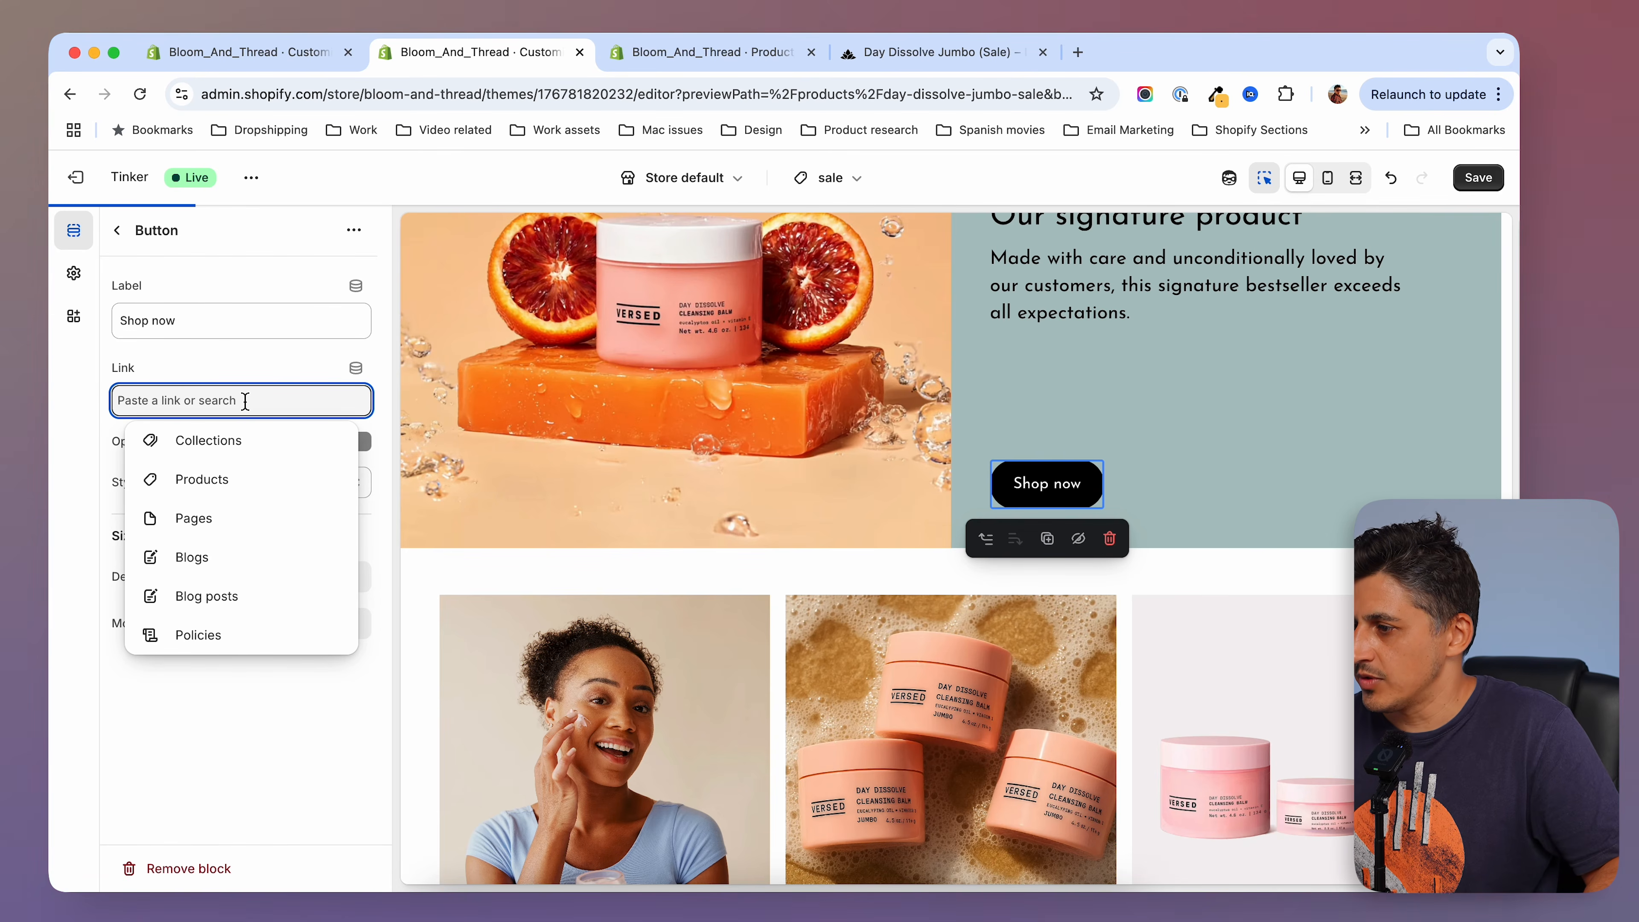
type("#")
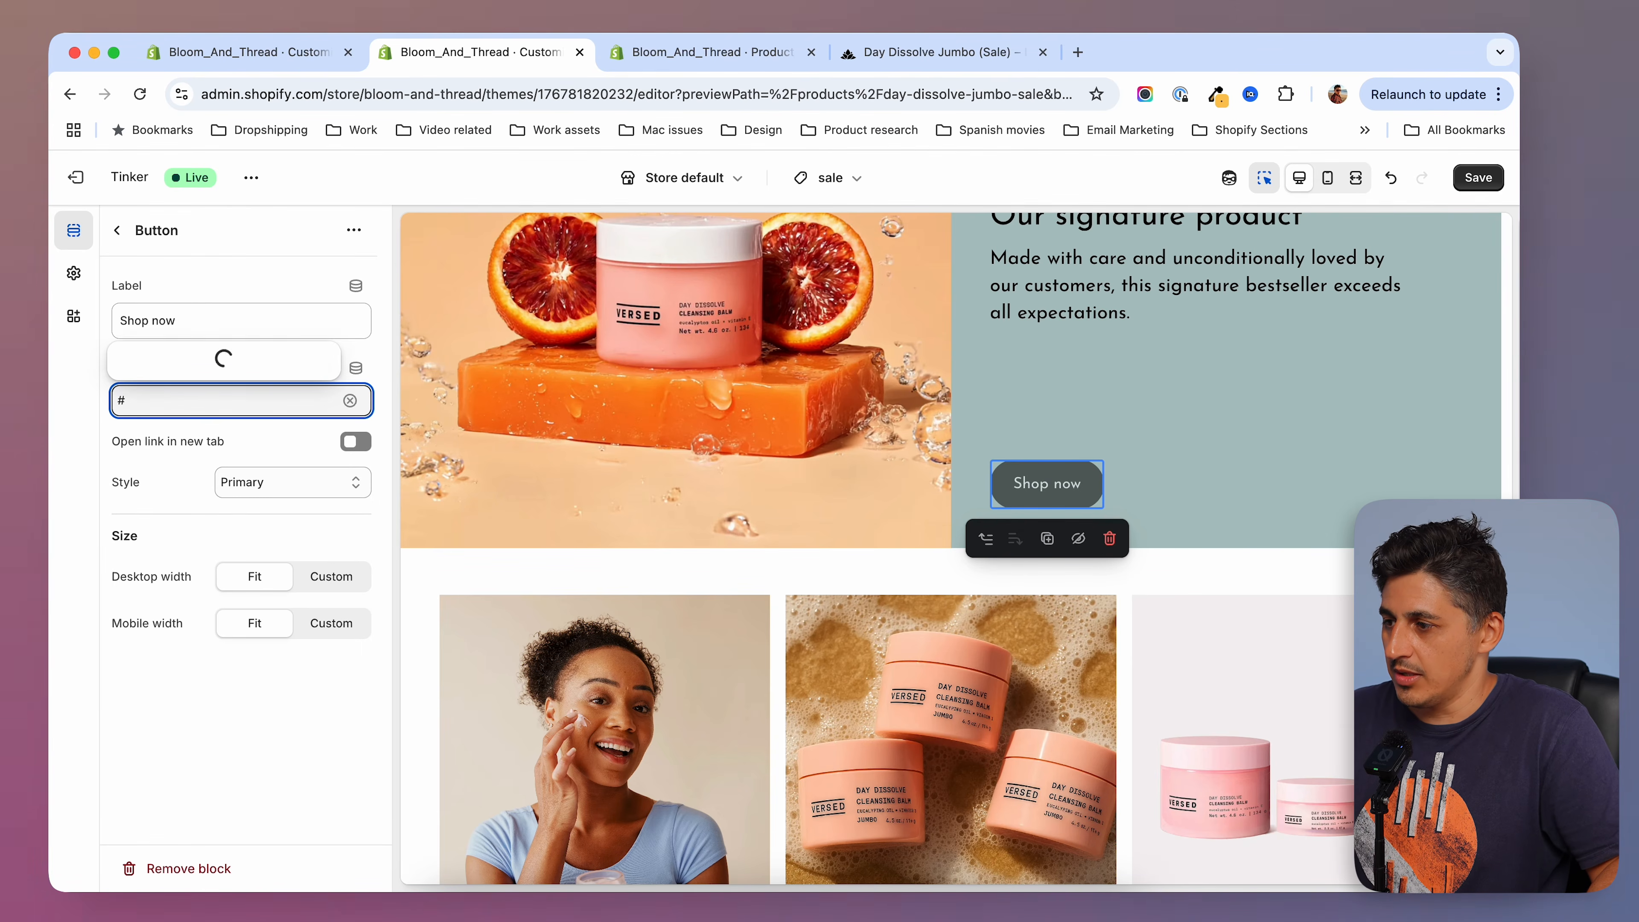
type("buy")
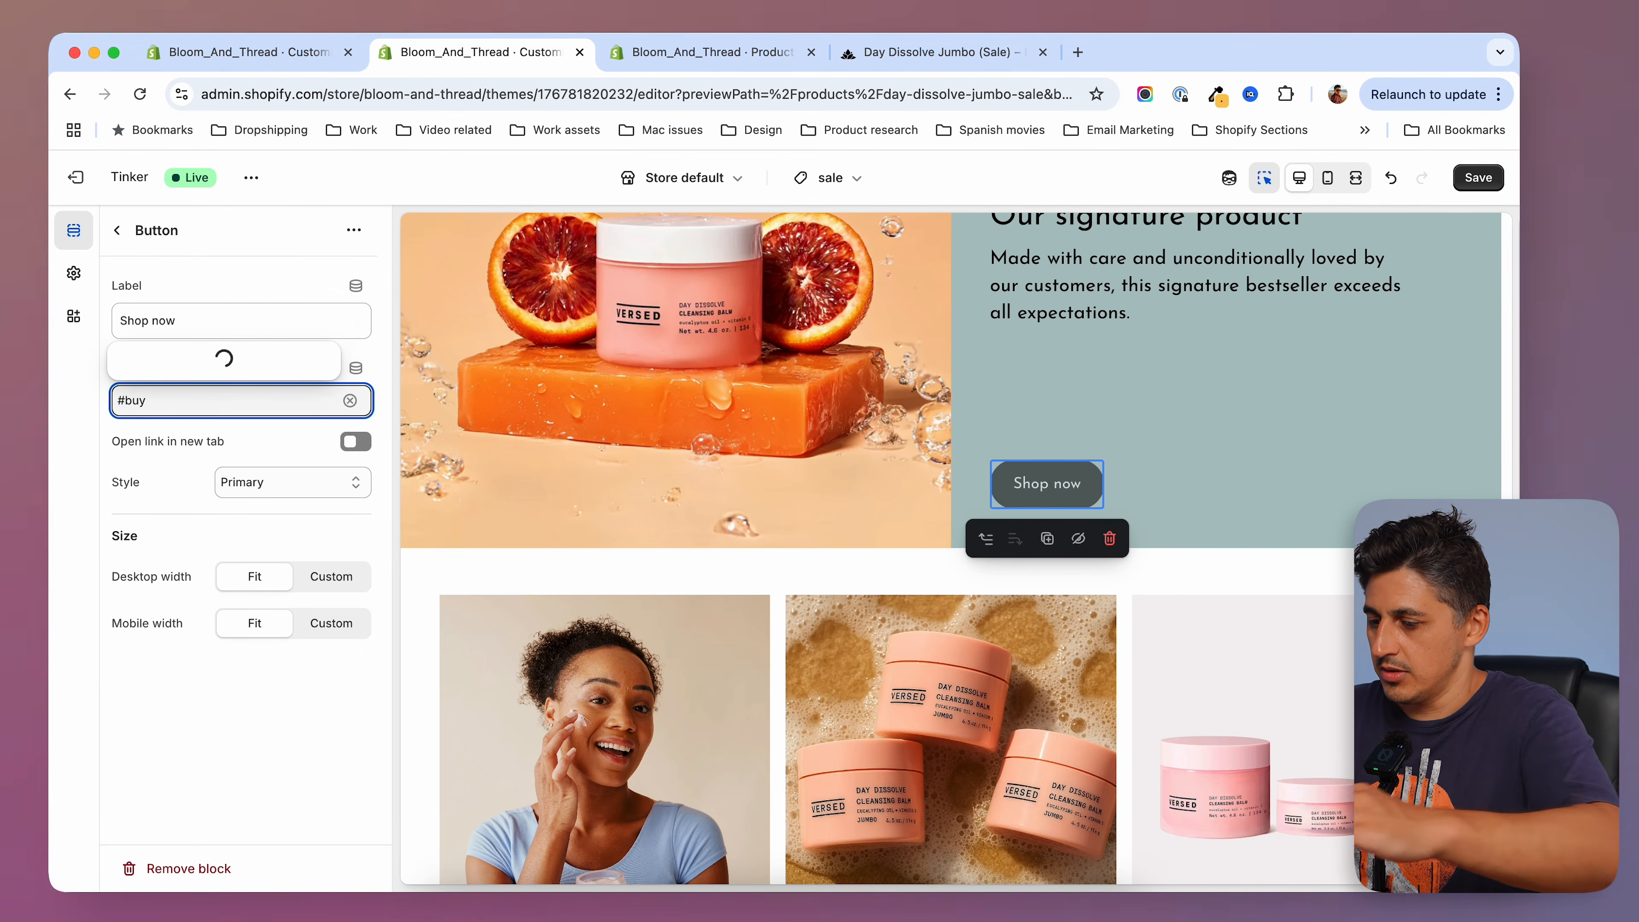
left_click(227, 319)
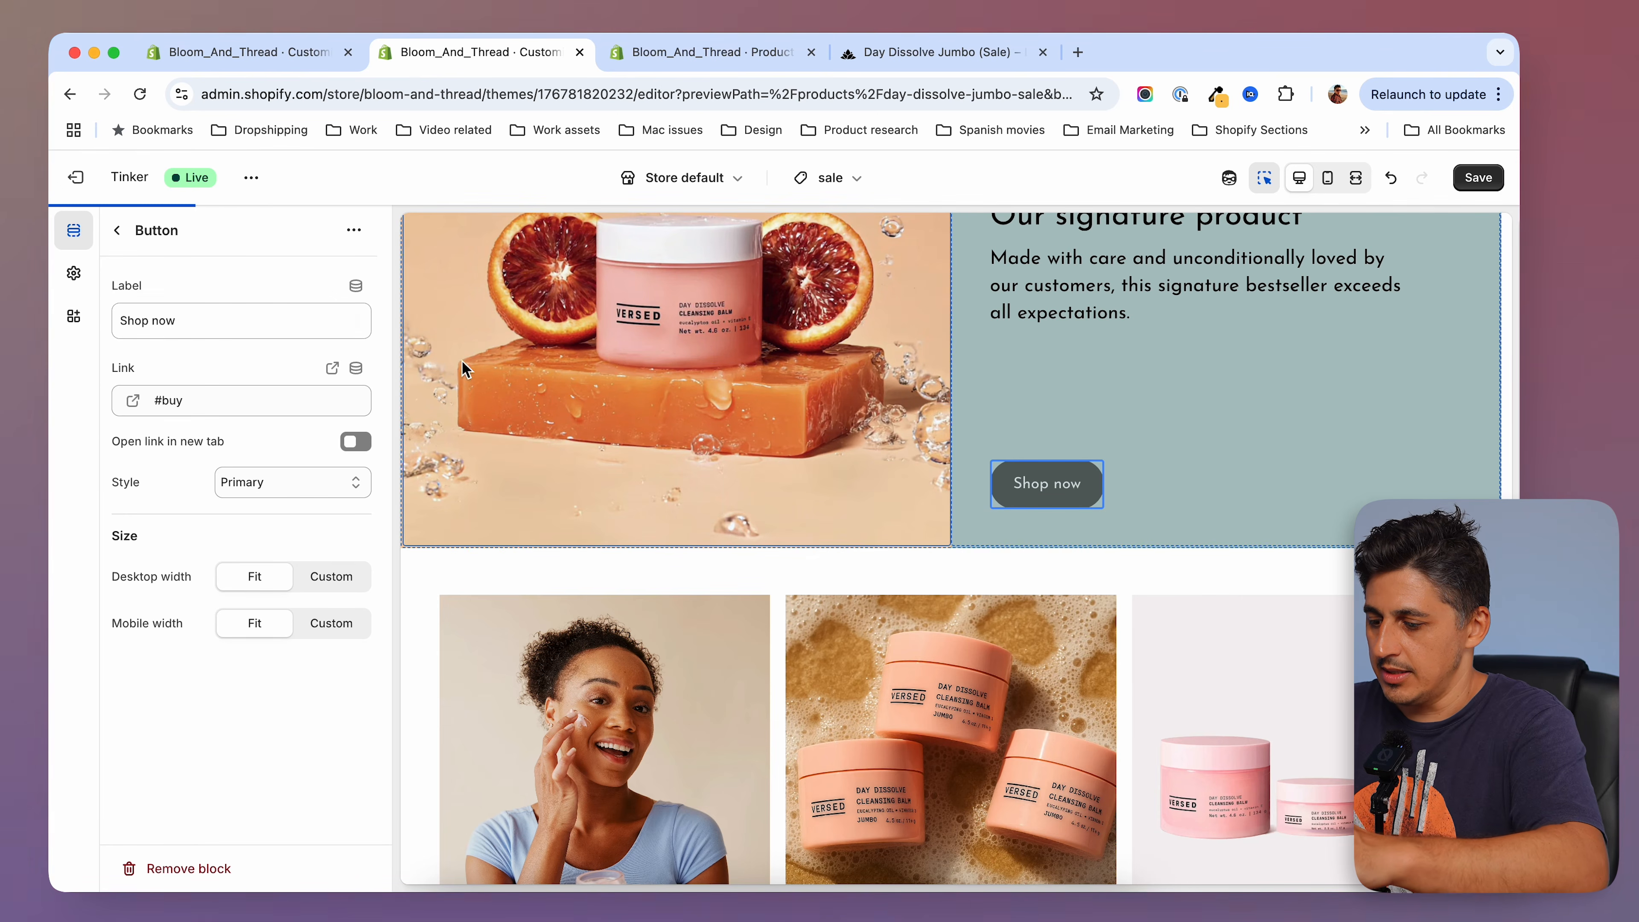
left_click(1477, 176)
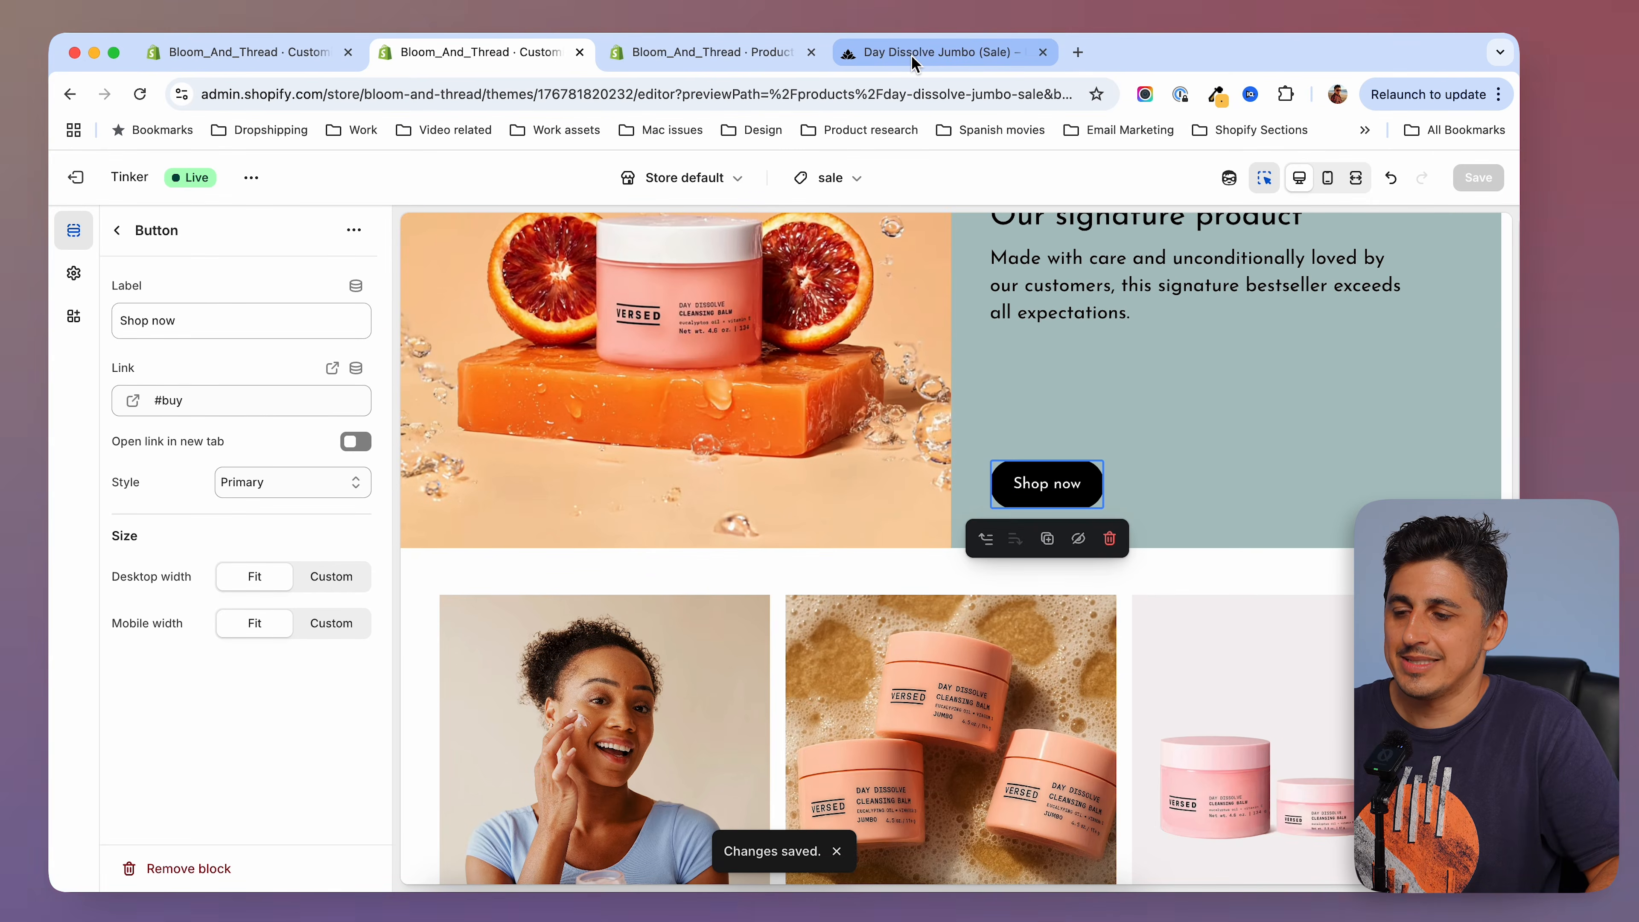
Test the Editorial Shop now button's #buy link on the storefront sale product page.
left_click(911, 53)
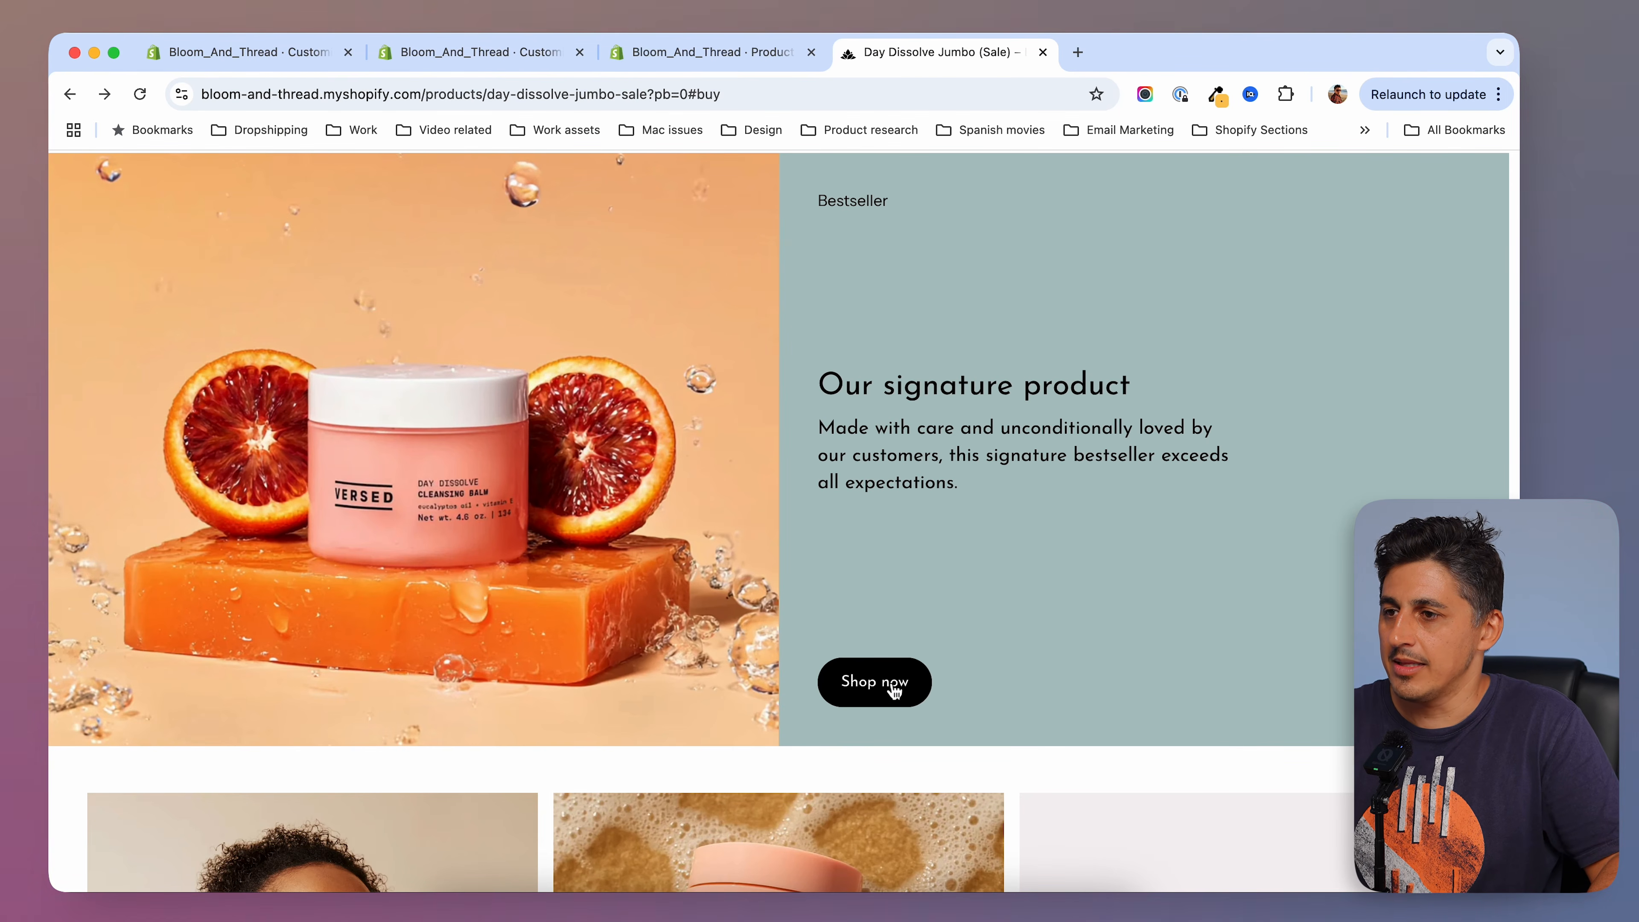
left_click(878, 724)
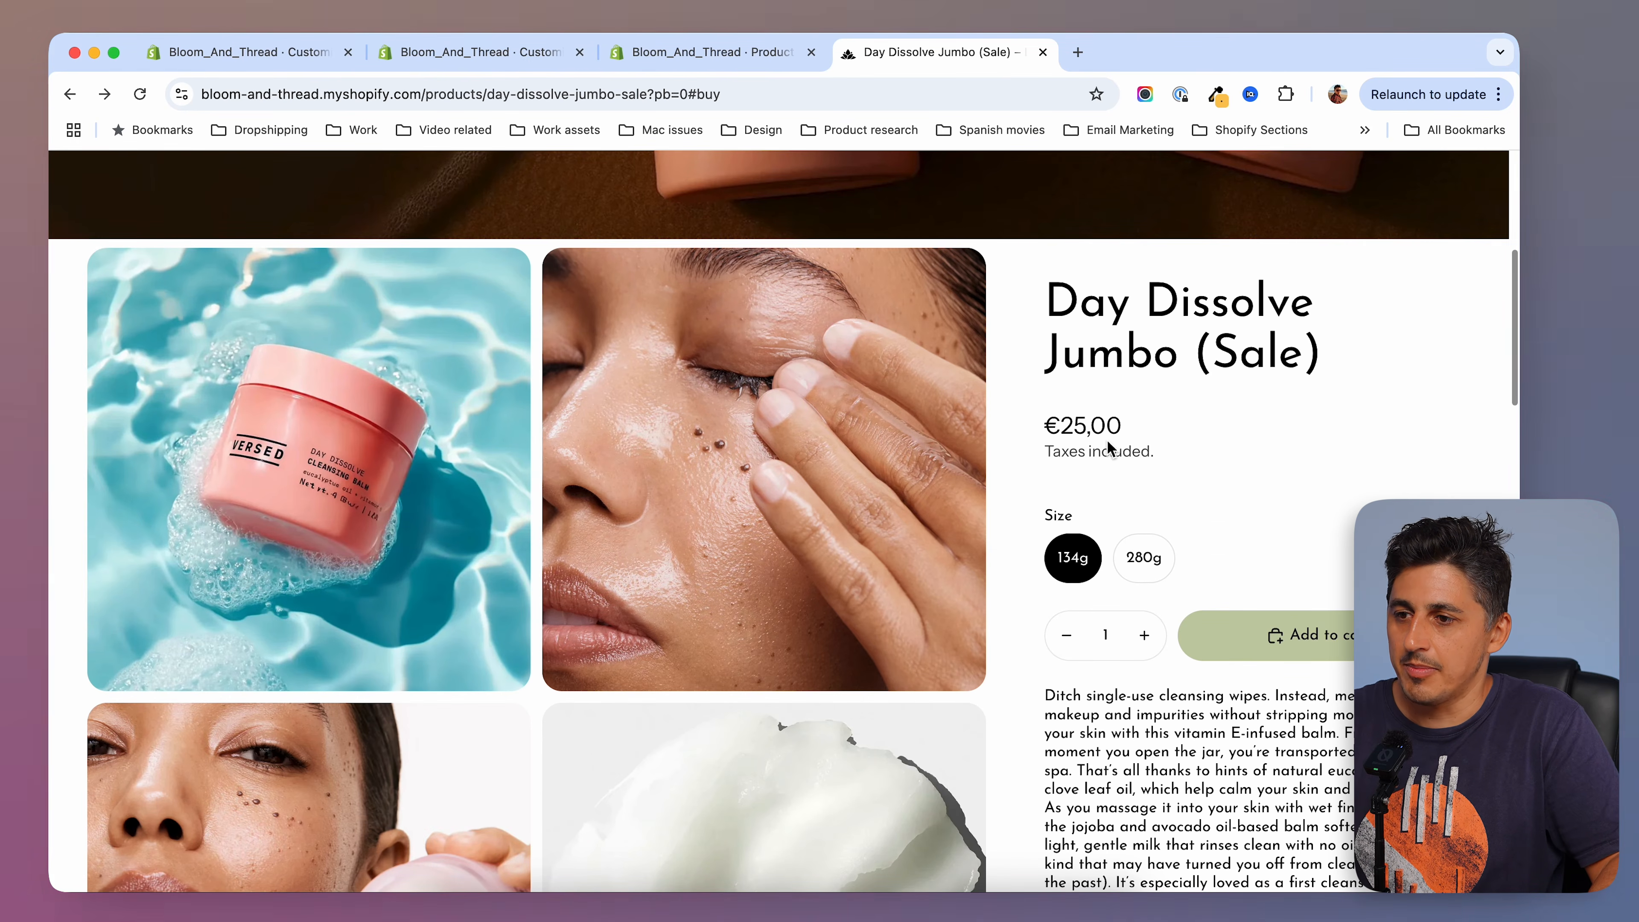
scroll(1109, 447, "down", 15)
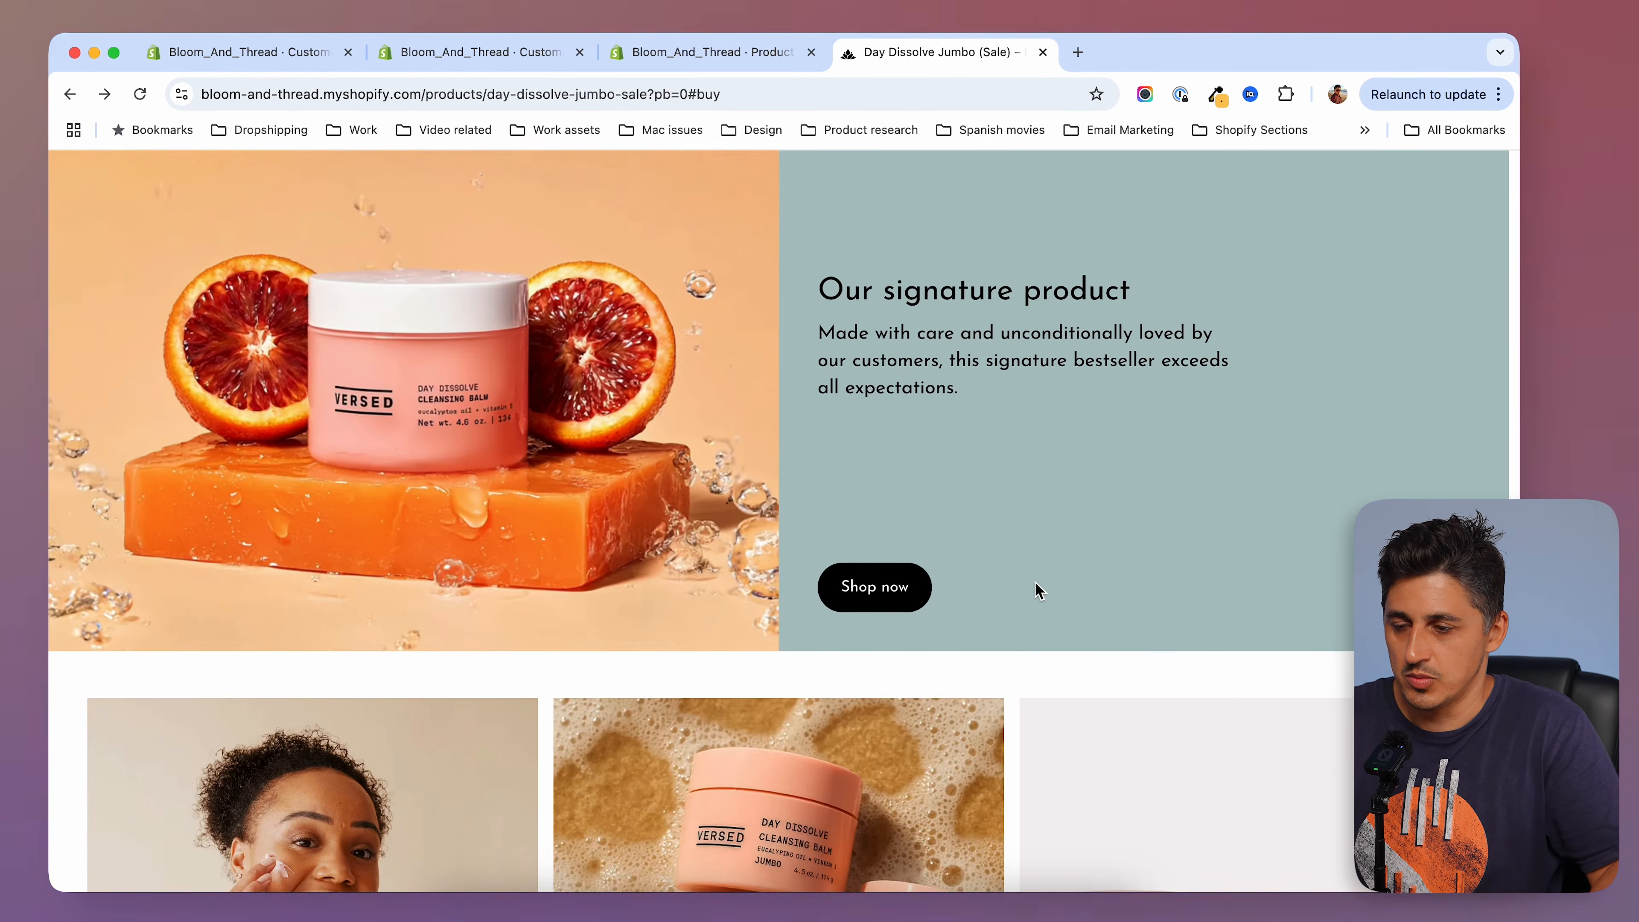
Examine the storefront sale product page from the product information down to the three-column section and Customer Reviews.
scroll(1037, 589, "down", 8)
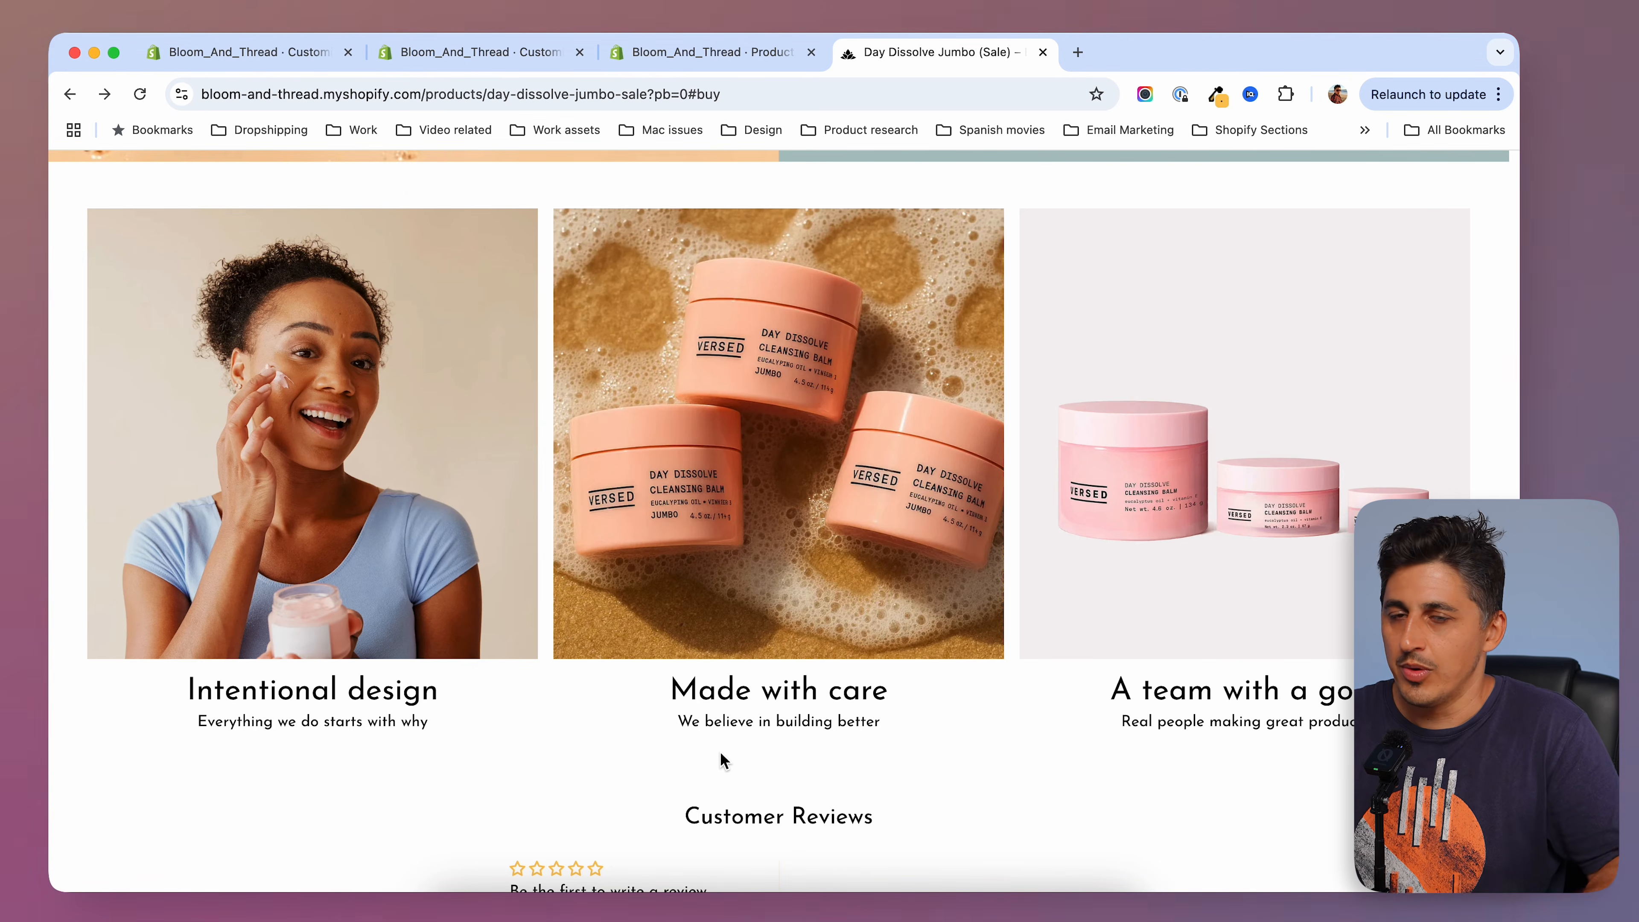
scroll(722, 760, "up", 20)
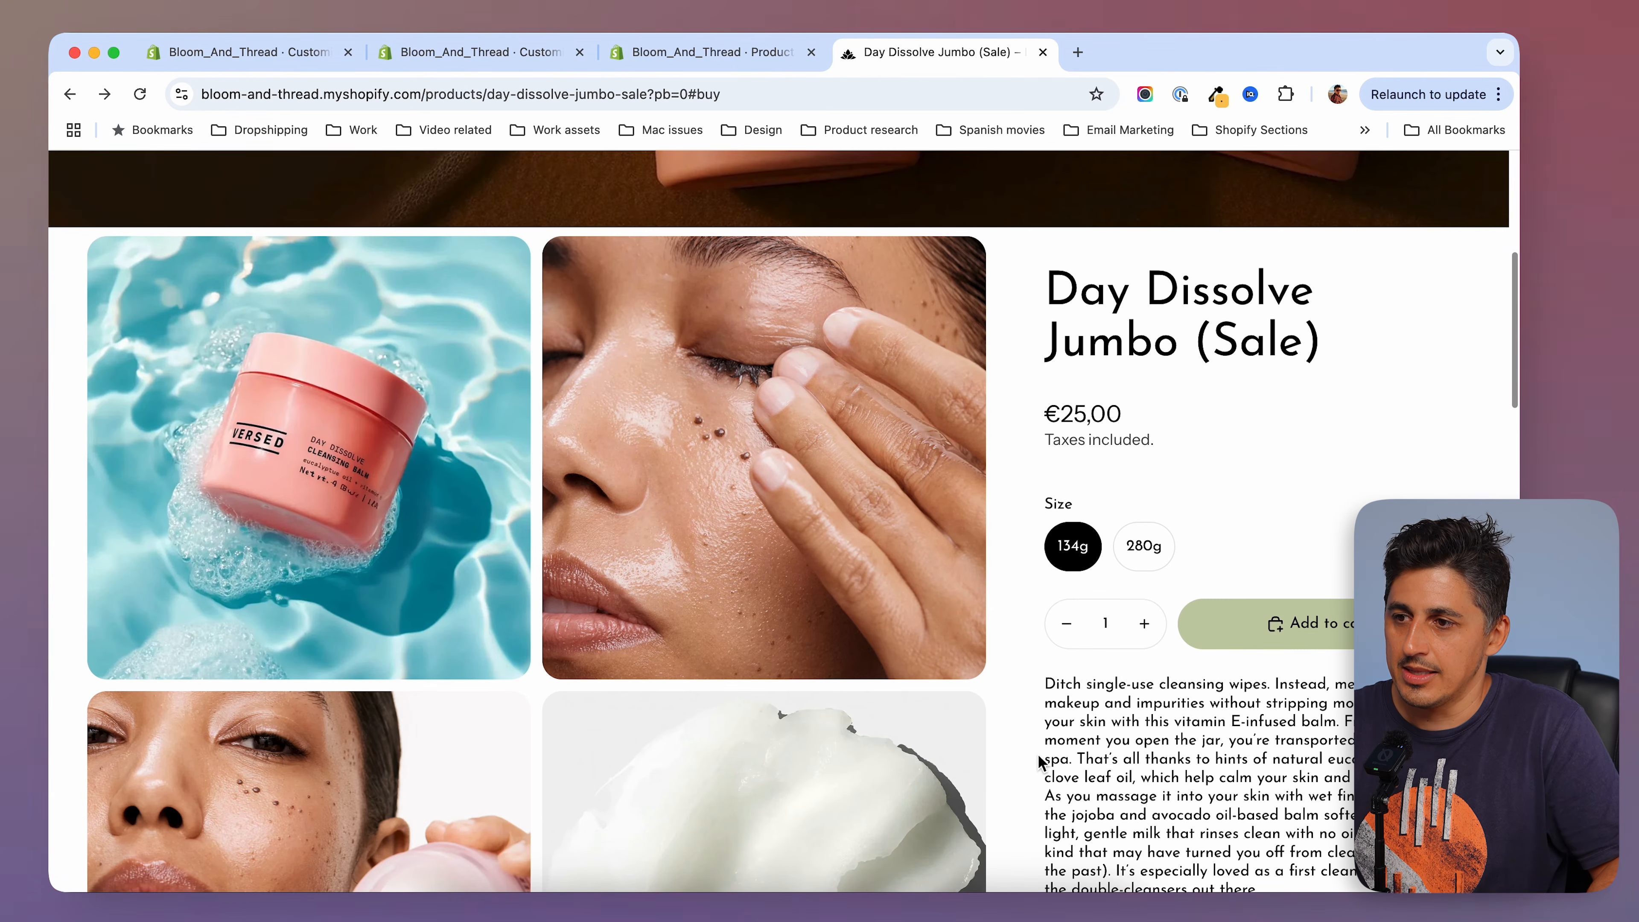
scroll(1033, 756, "down", 15)
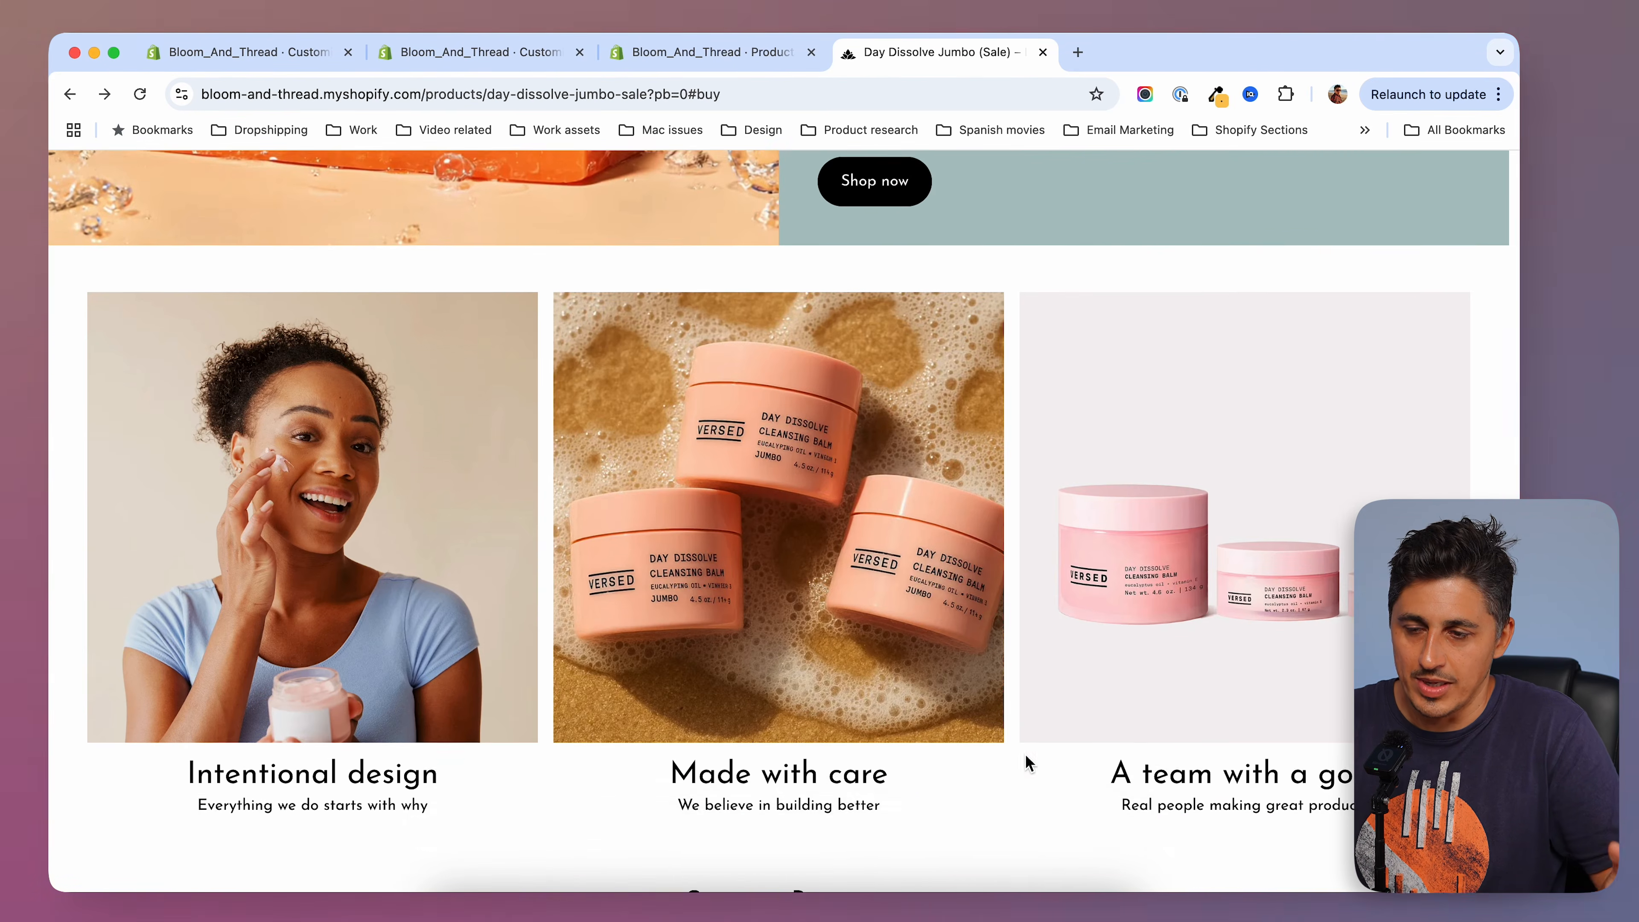
scroll(1025, 756, "up", 1)
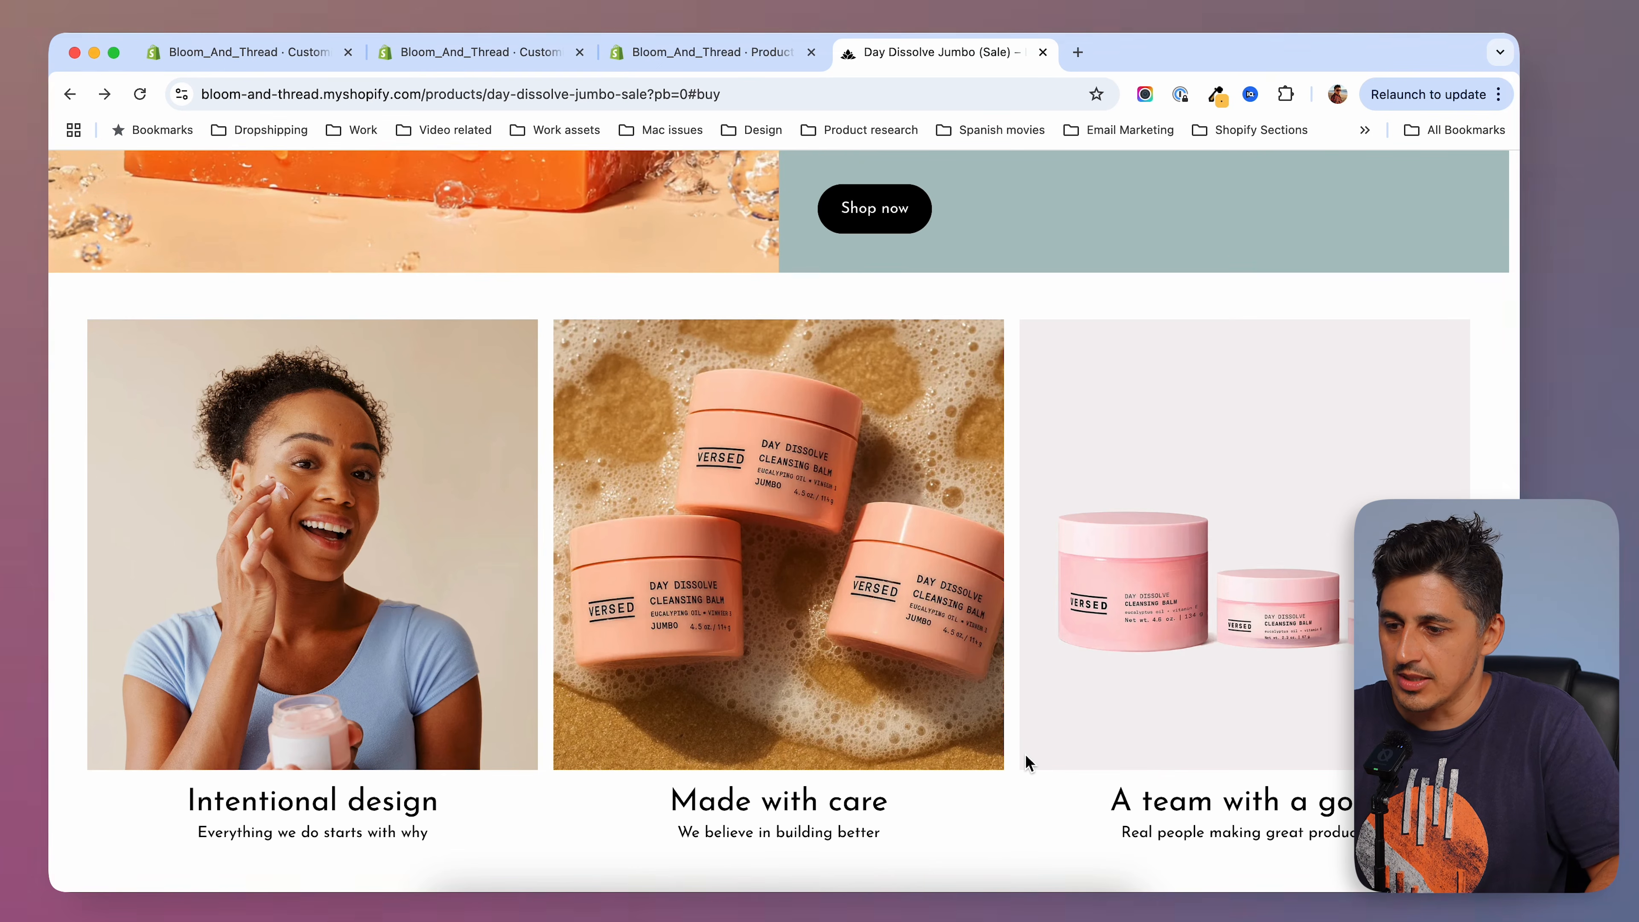
scroll(904, 742, "down", 3)
scroll(770, 765, "up", 2)
scroll(769, 766, "down", 2)
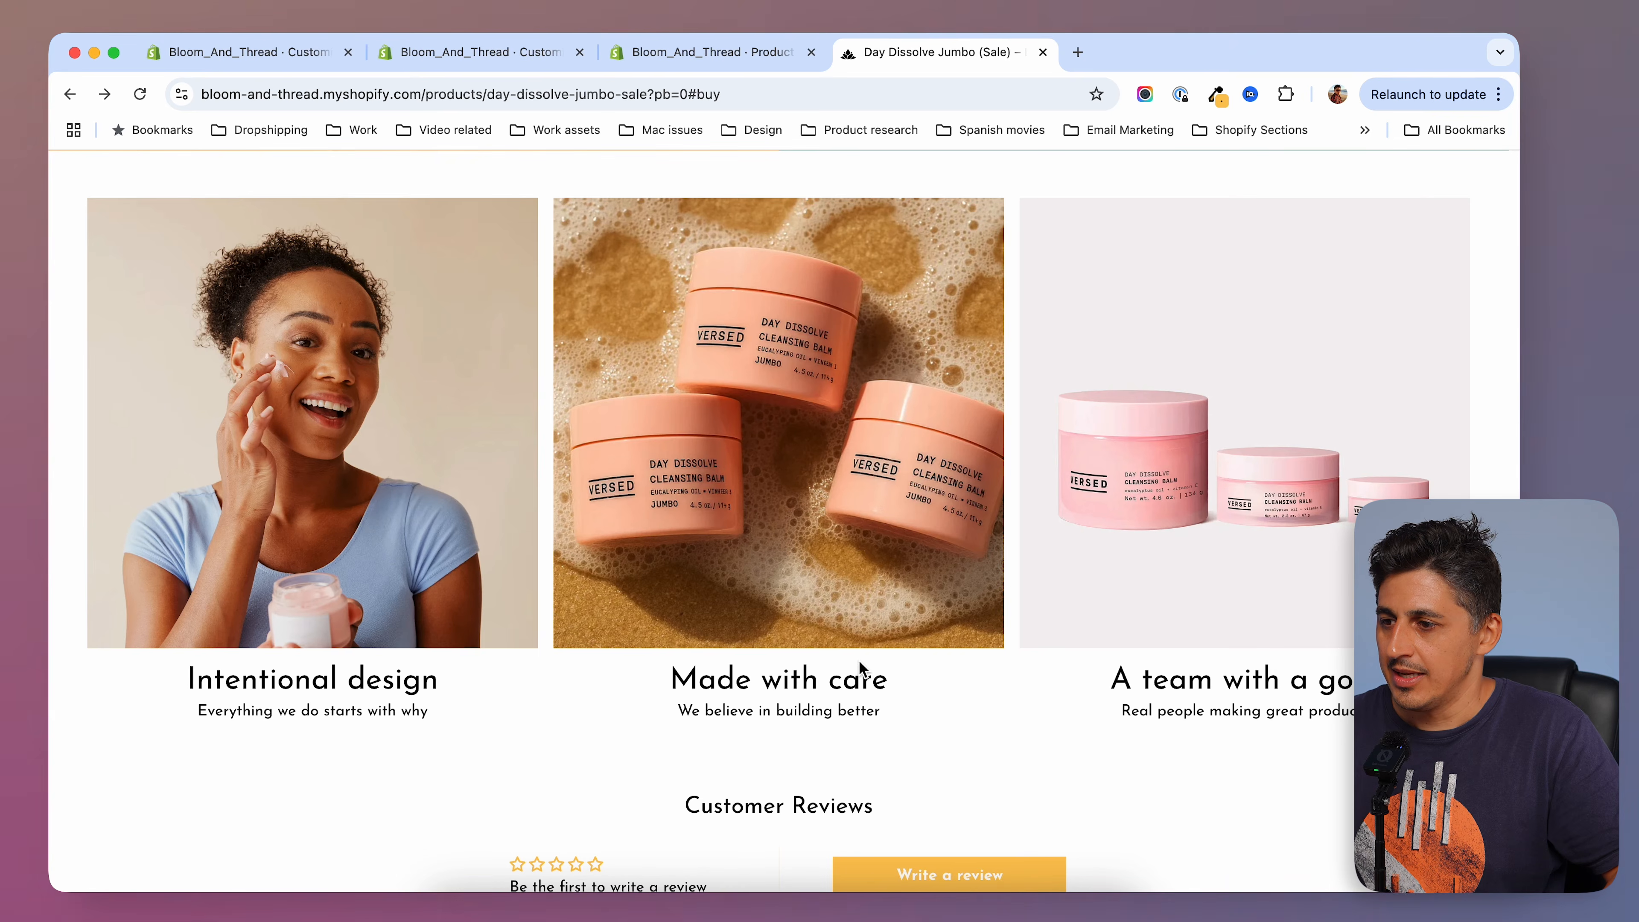
left_click(700, 52)
left_click(884, 54)
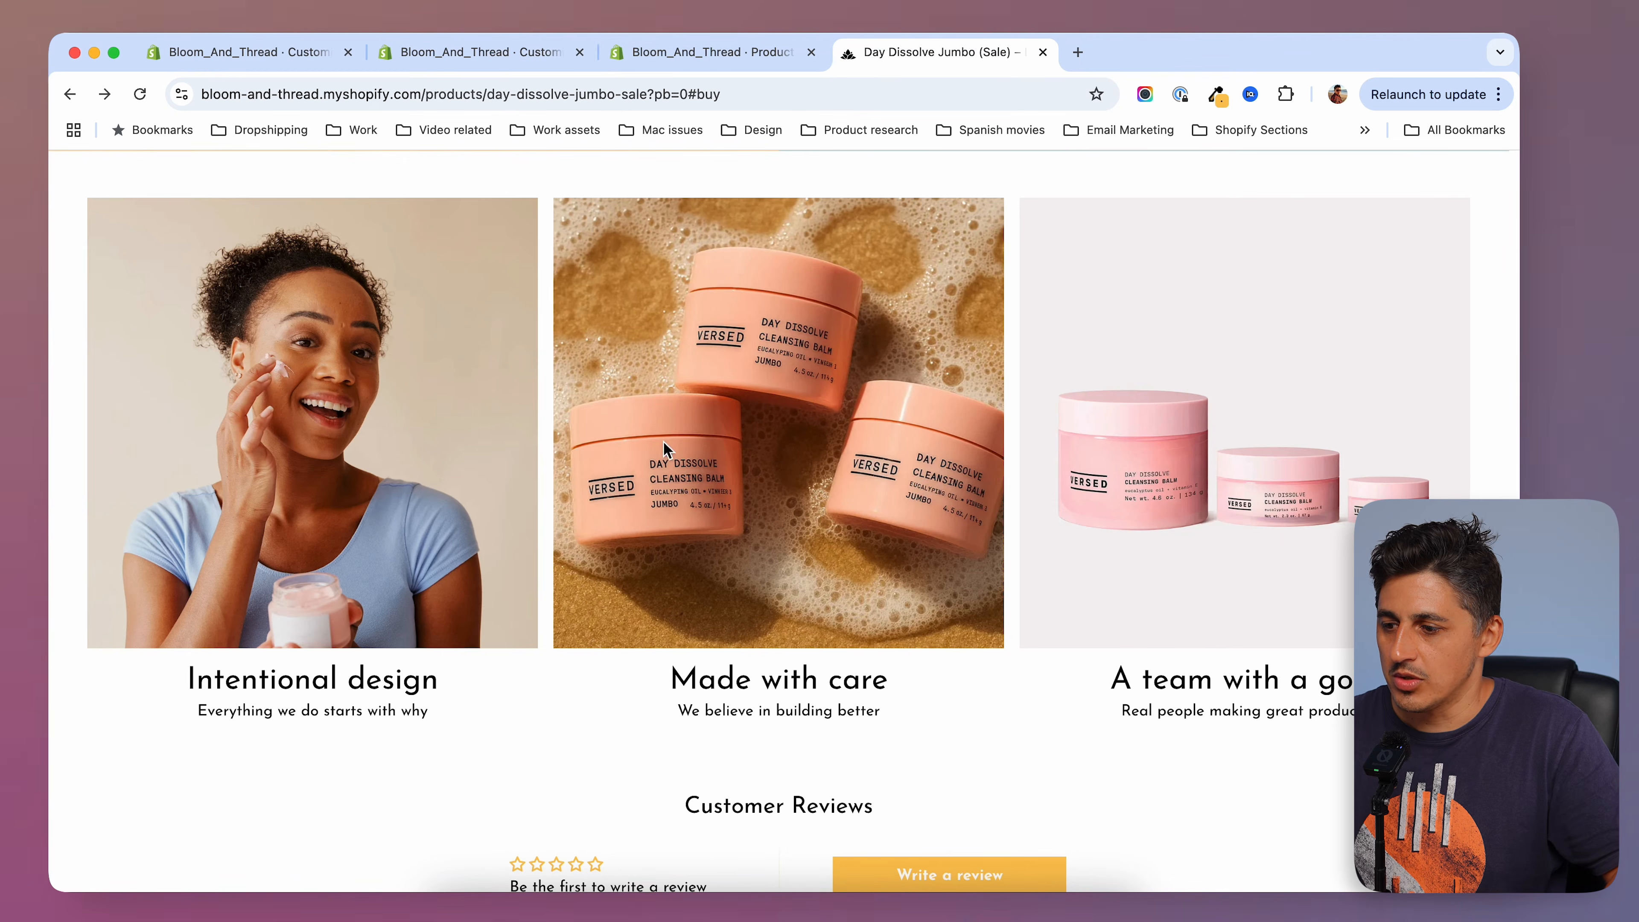
In the theme editor's sale template, rename the Icons with text section to Images with text.
left_click(484, 52)
left_click(561, 439)
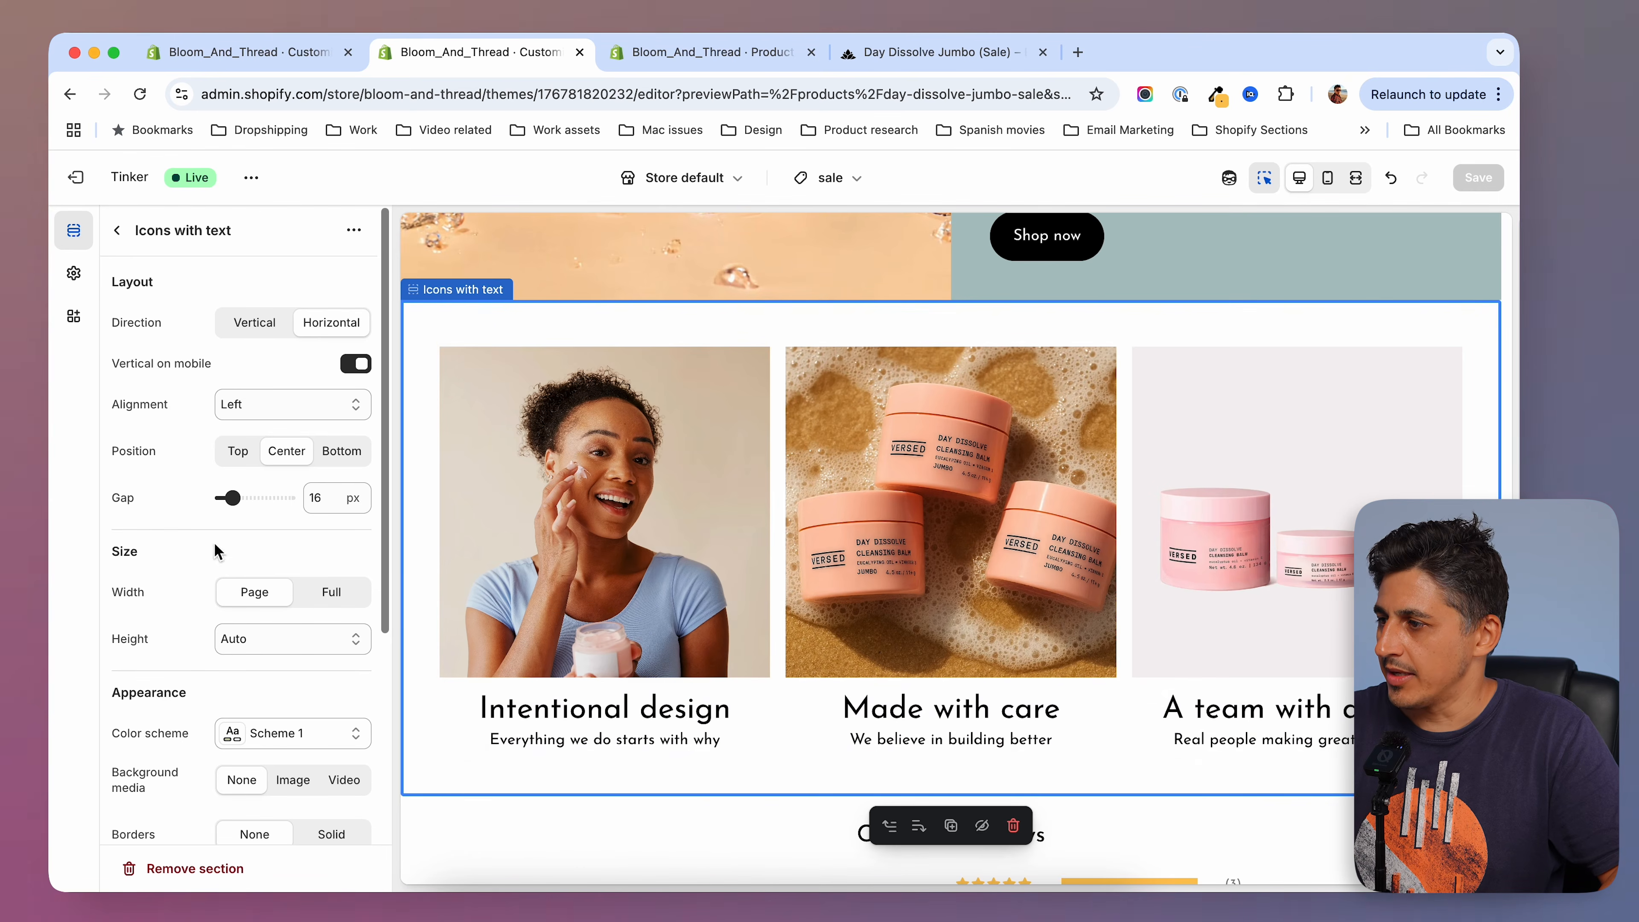
left_click(118, 232)
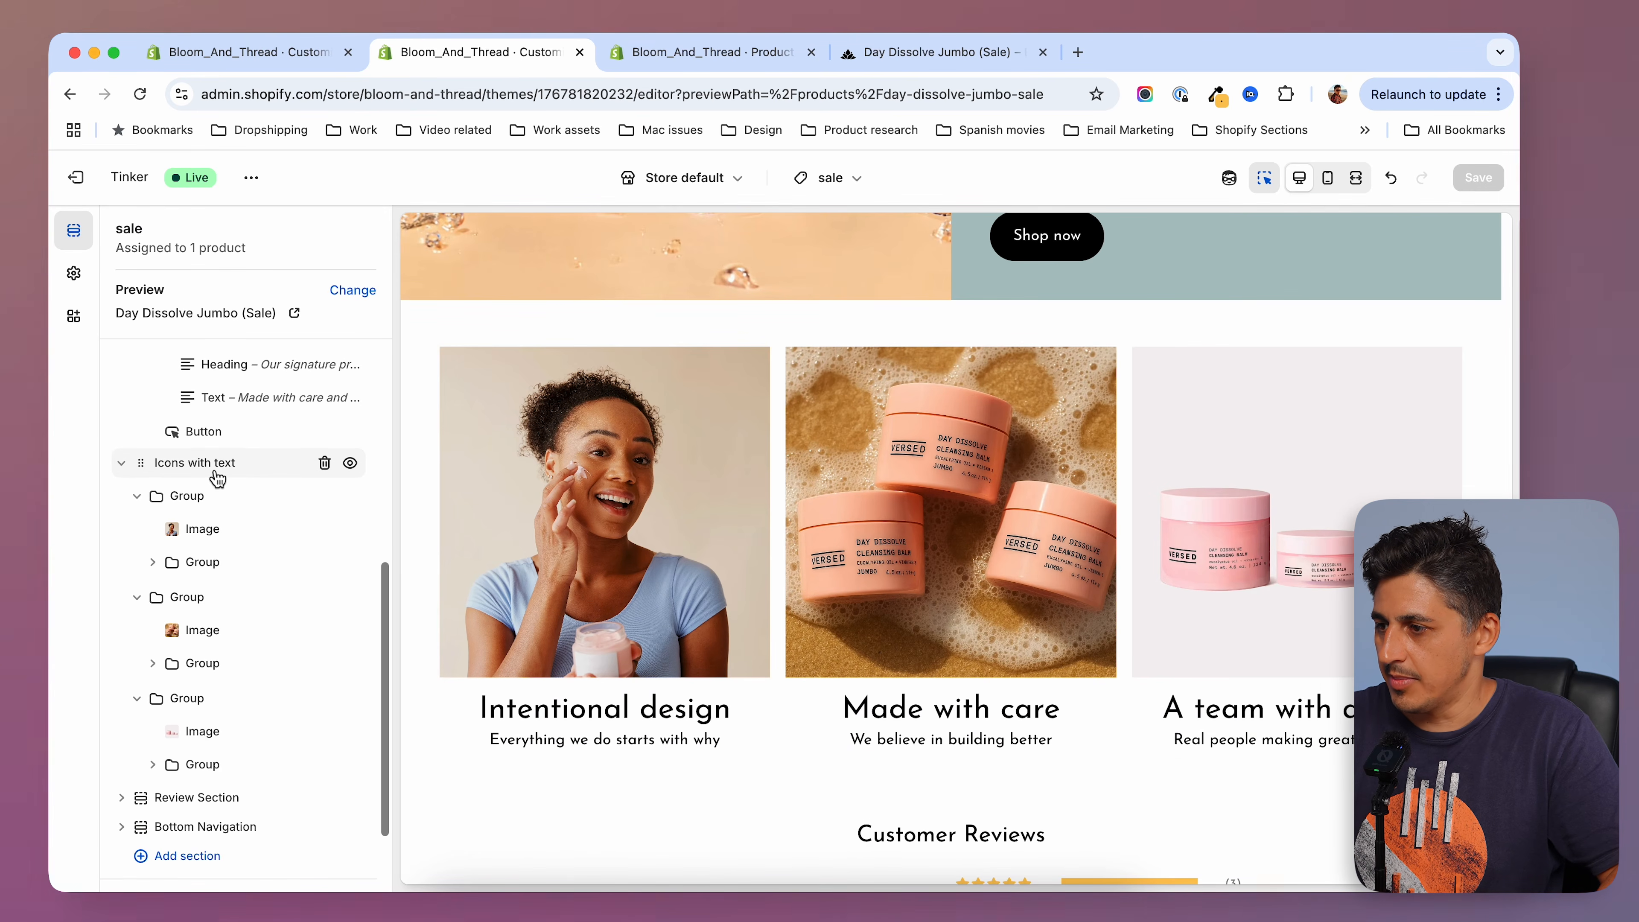
left_click(122, 464)
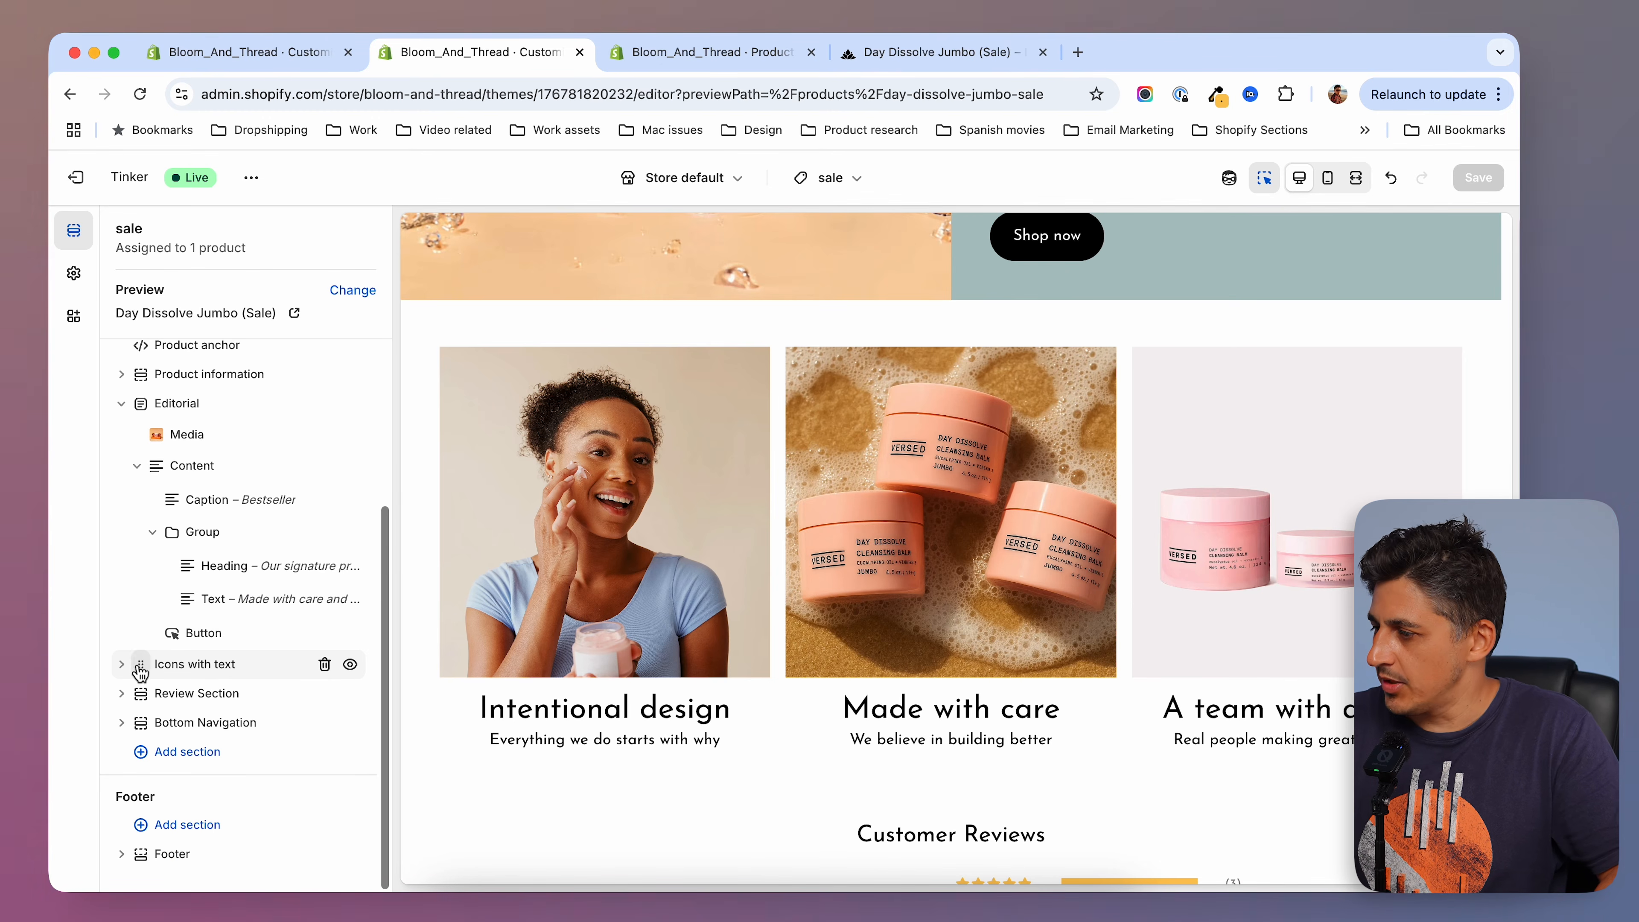
left_click(122, 664)
left_click(121, 665)
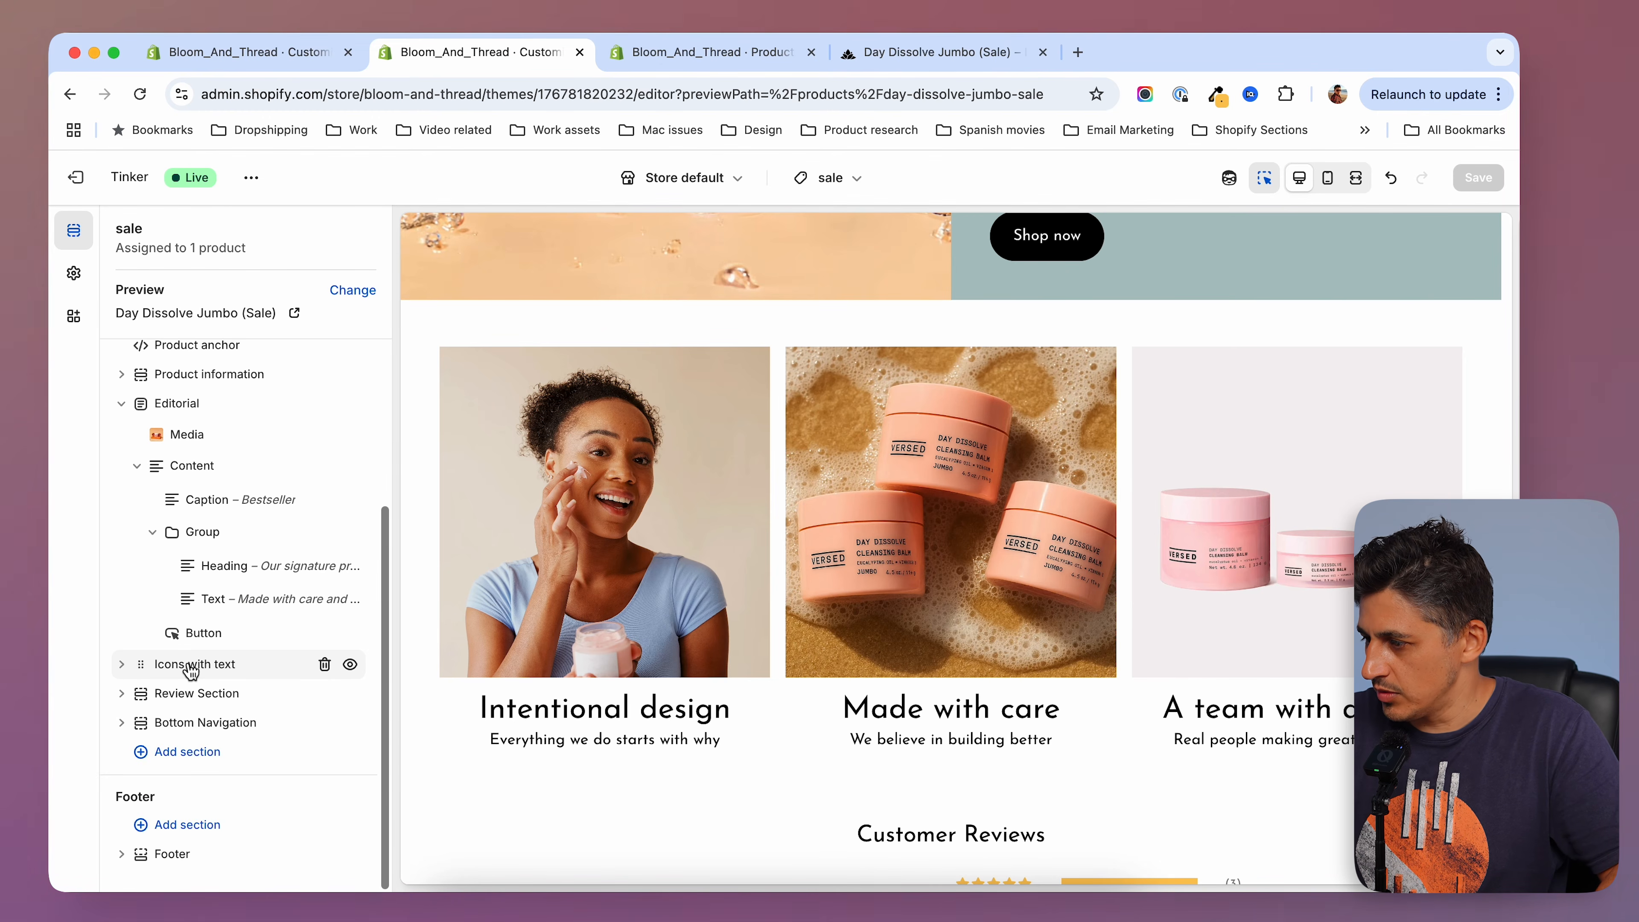
left_click(185, 665)
left_click(171, 242)
left_click_drag(172, 242, 100, 237)
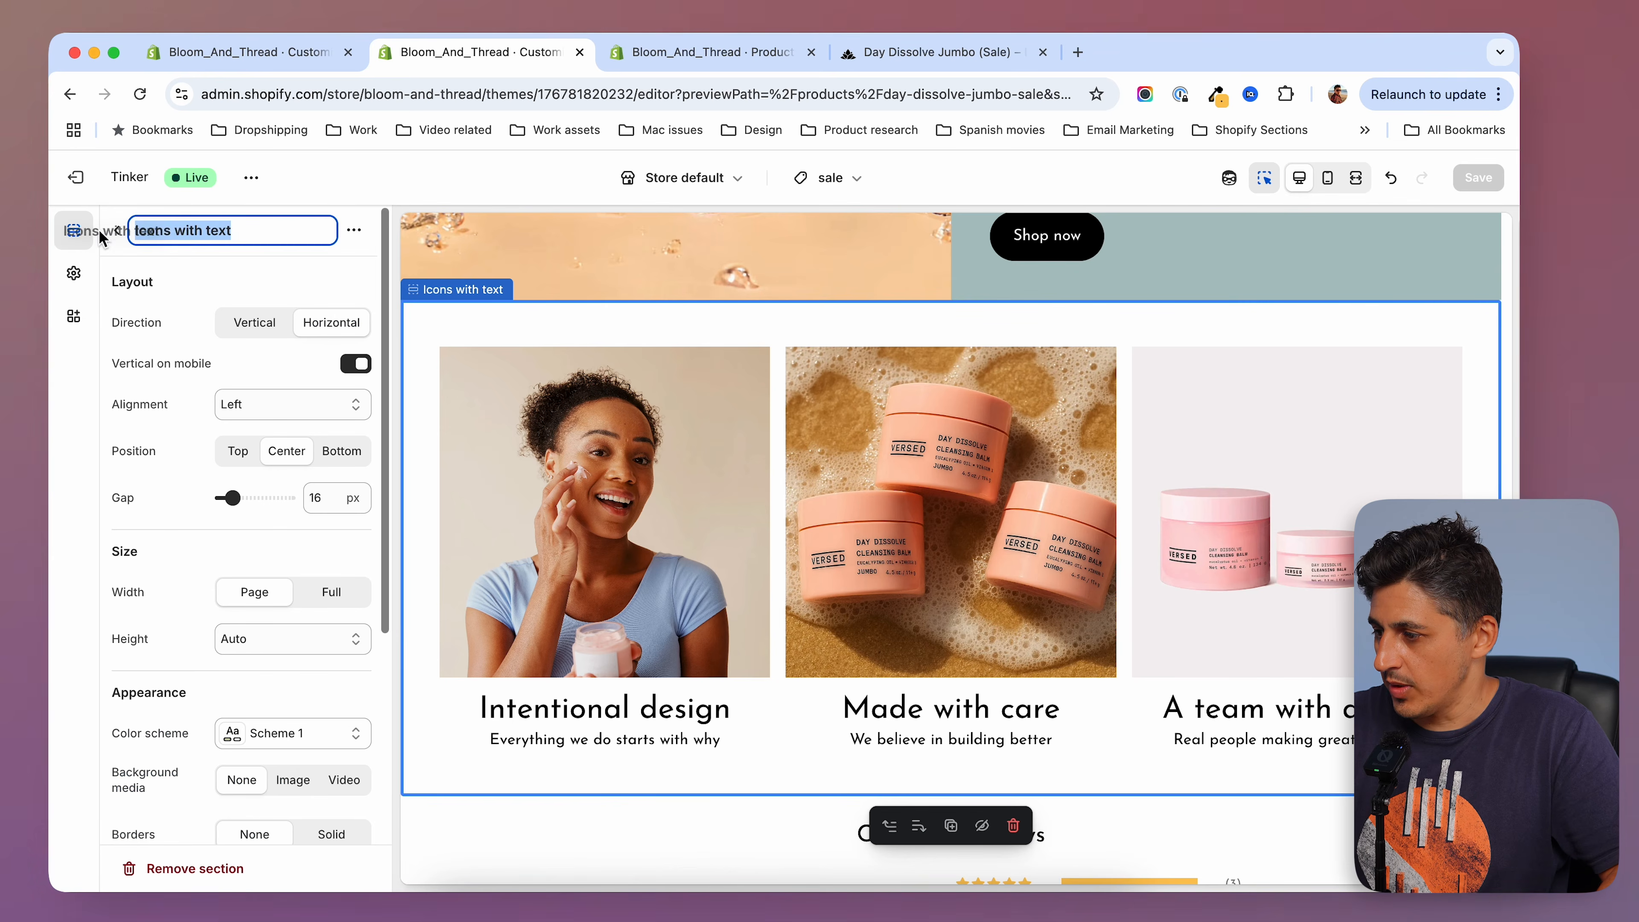
double_click(171, 238)
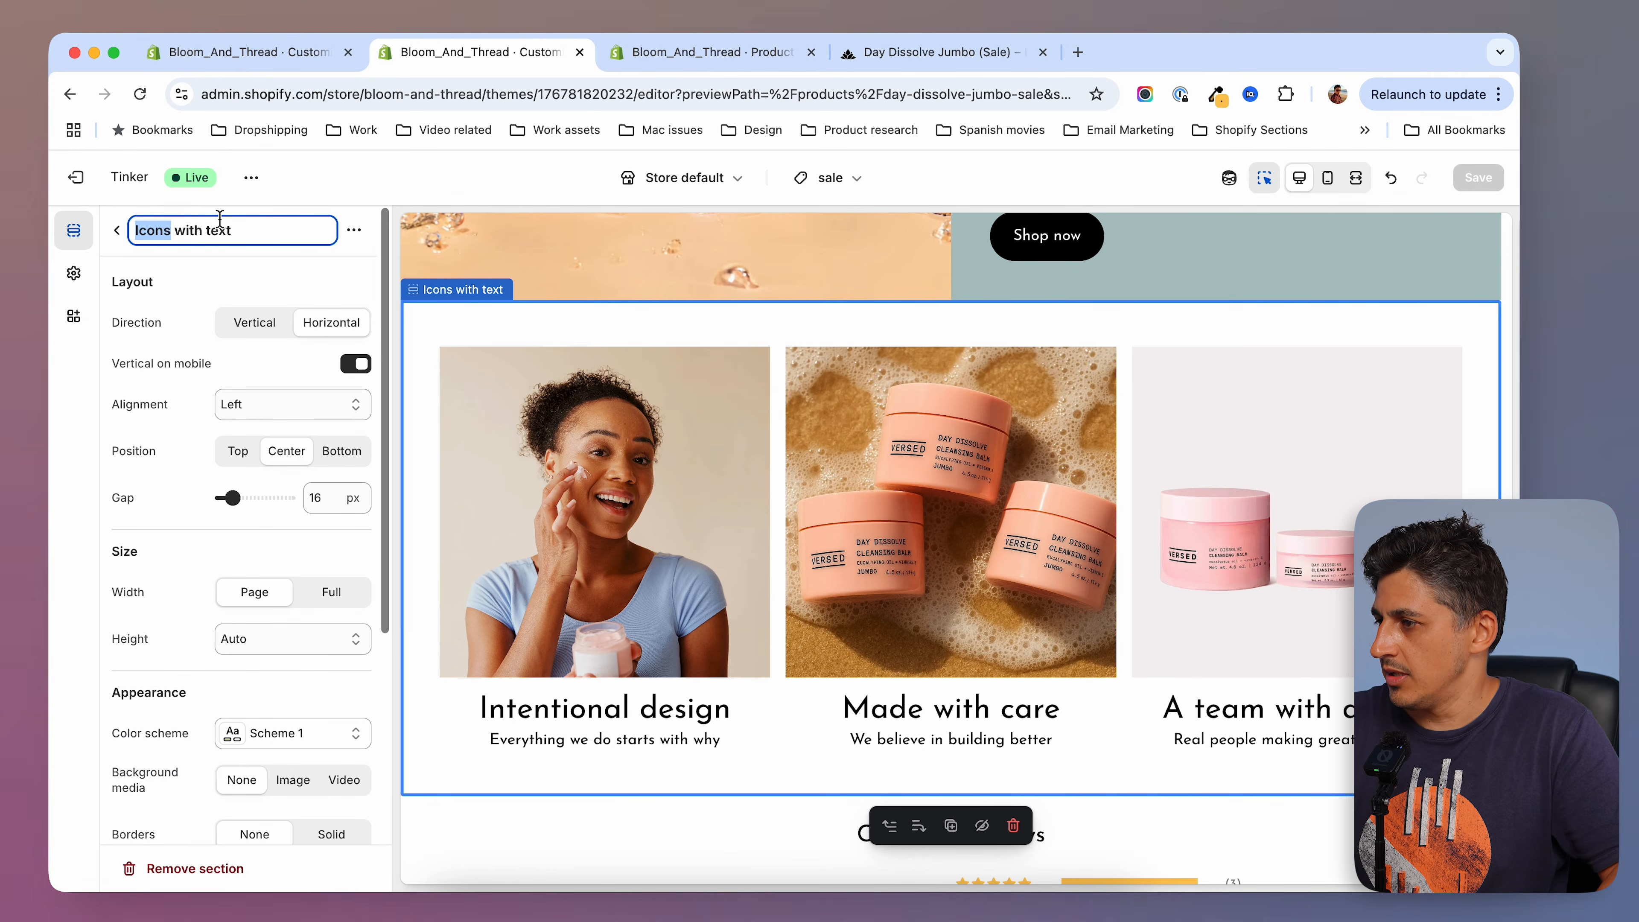
type("Images")
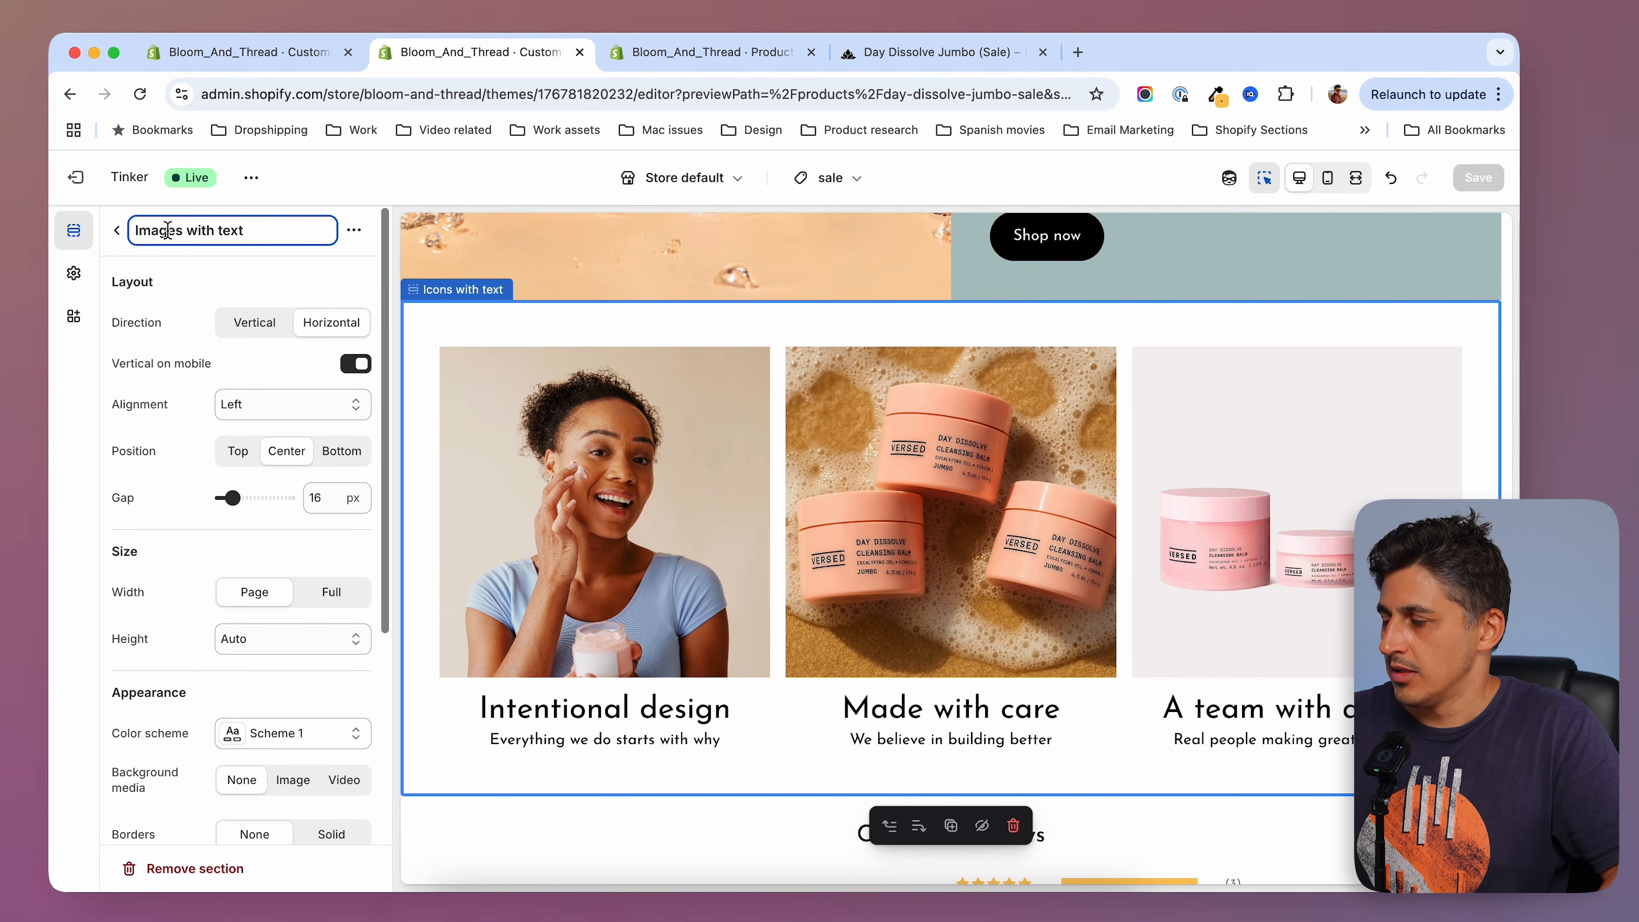
left_click(117, 233)
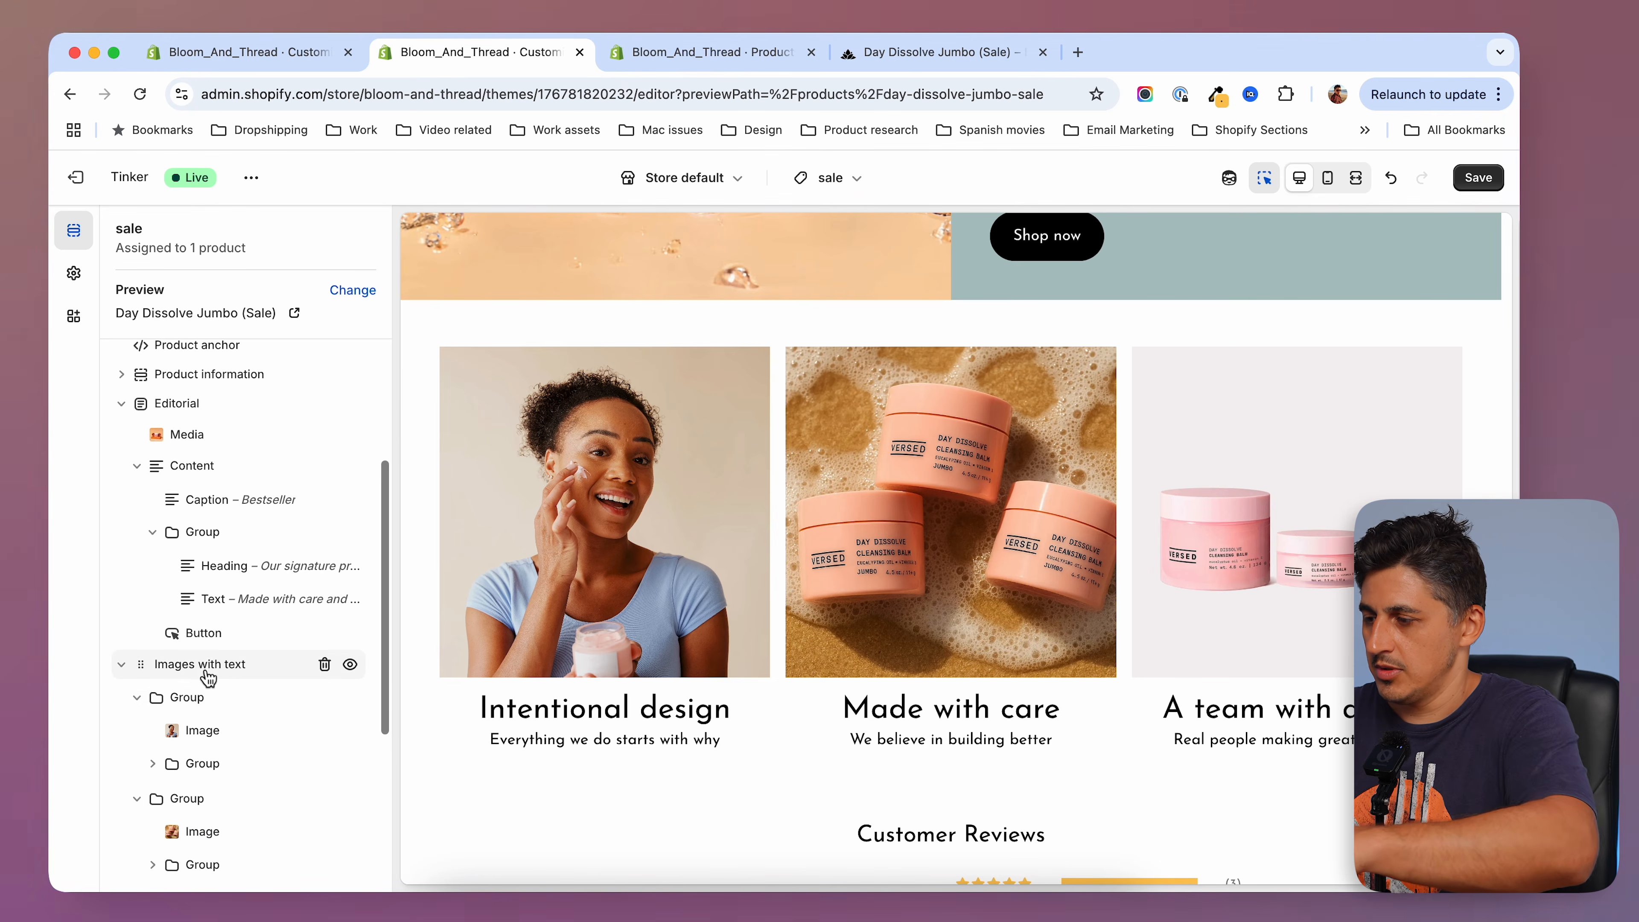
Collapse the three column groups and add a Button block after them in the Images with text section.
scroll(205, 673, "down", 3)
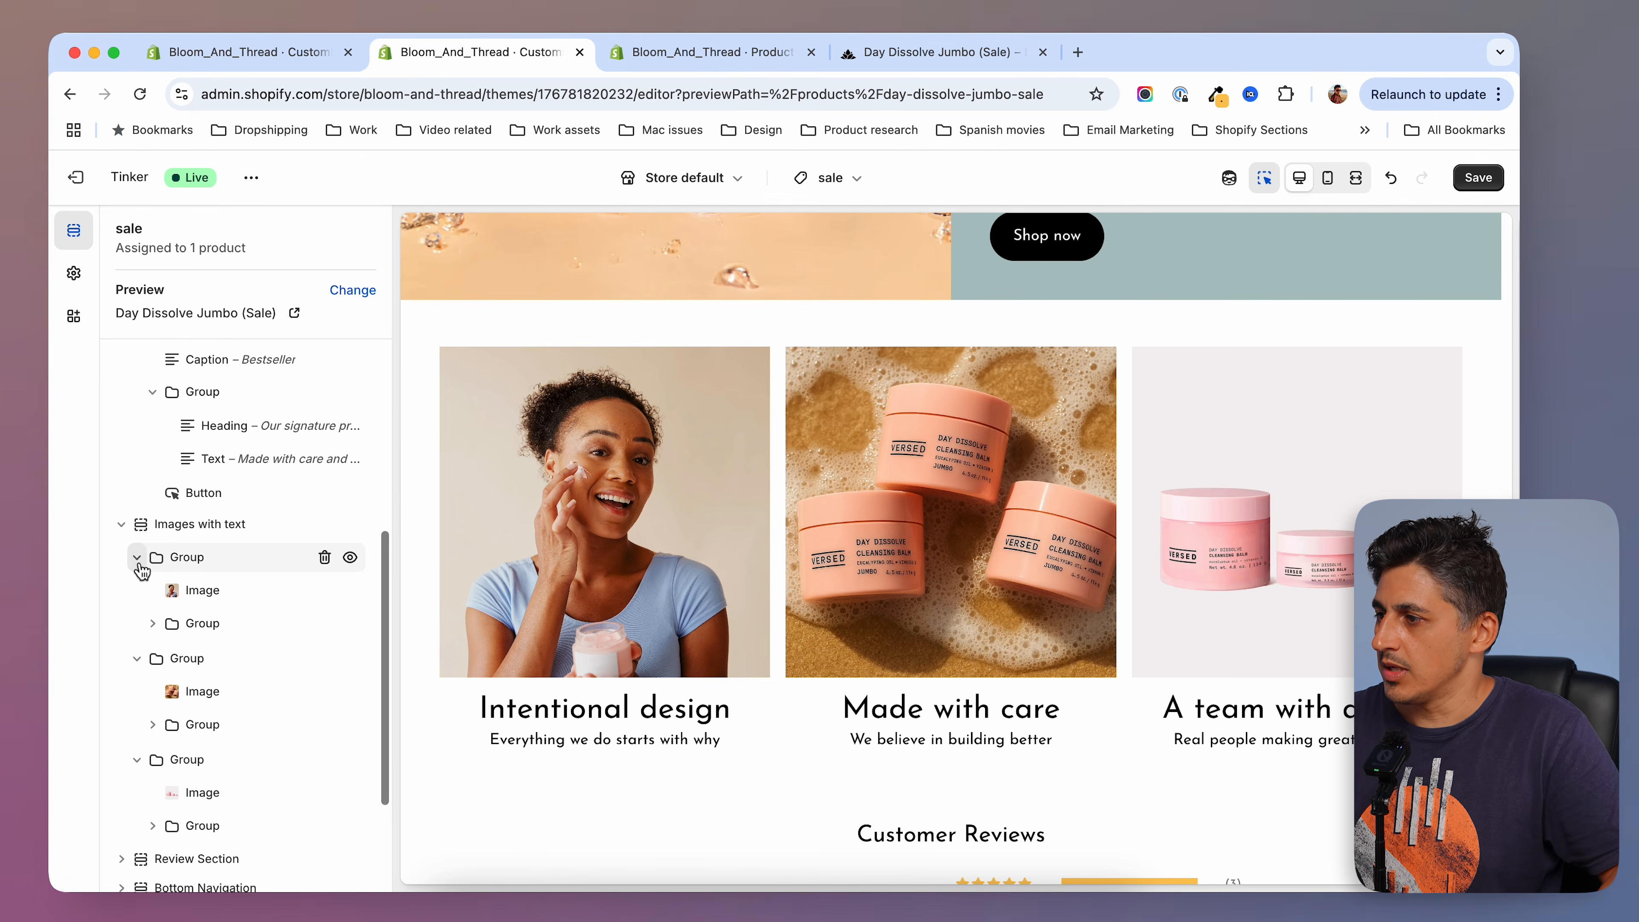
left_click(137, 557)
left_click(137, 589)
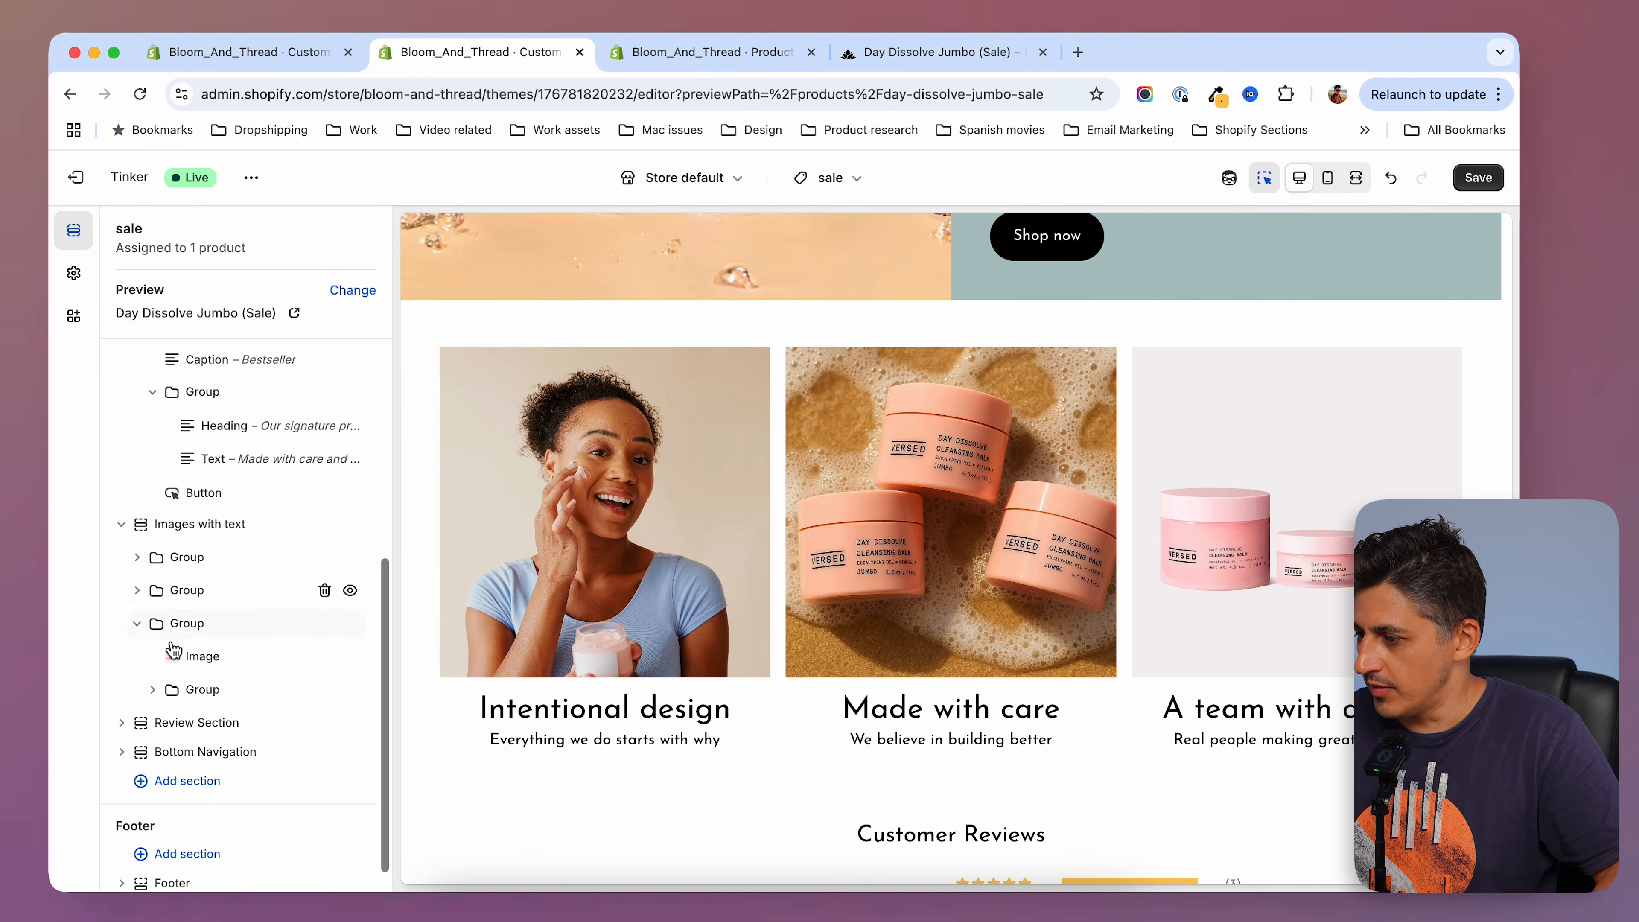
left_click(138, 624)
left_click(255, 677)
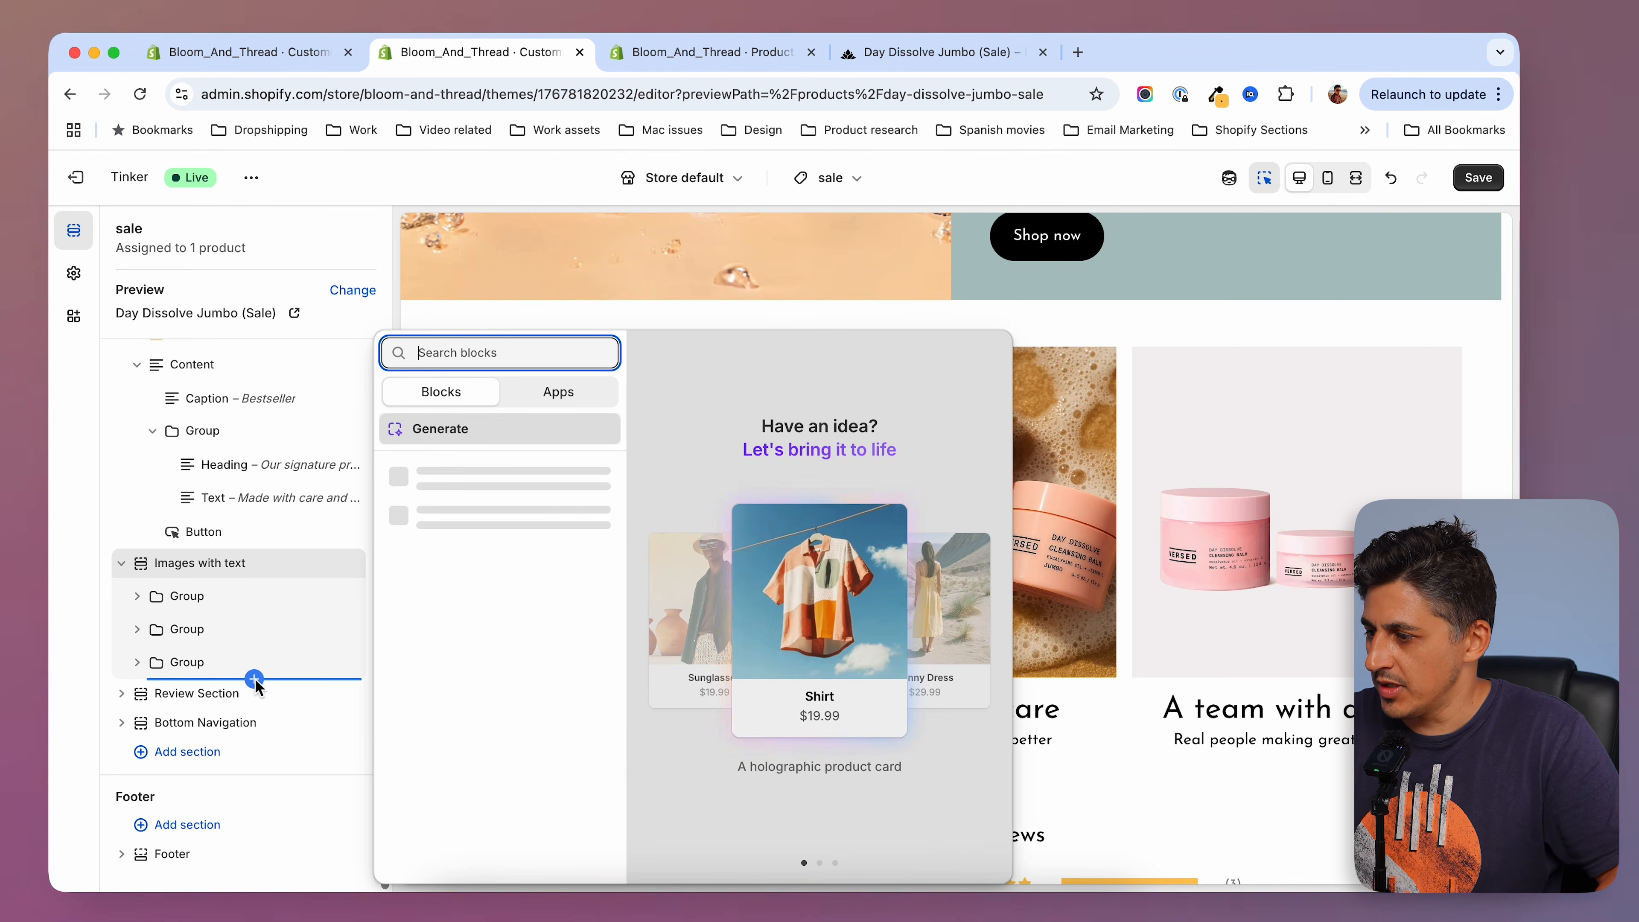
left_click(439, 580)
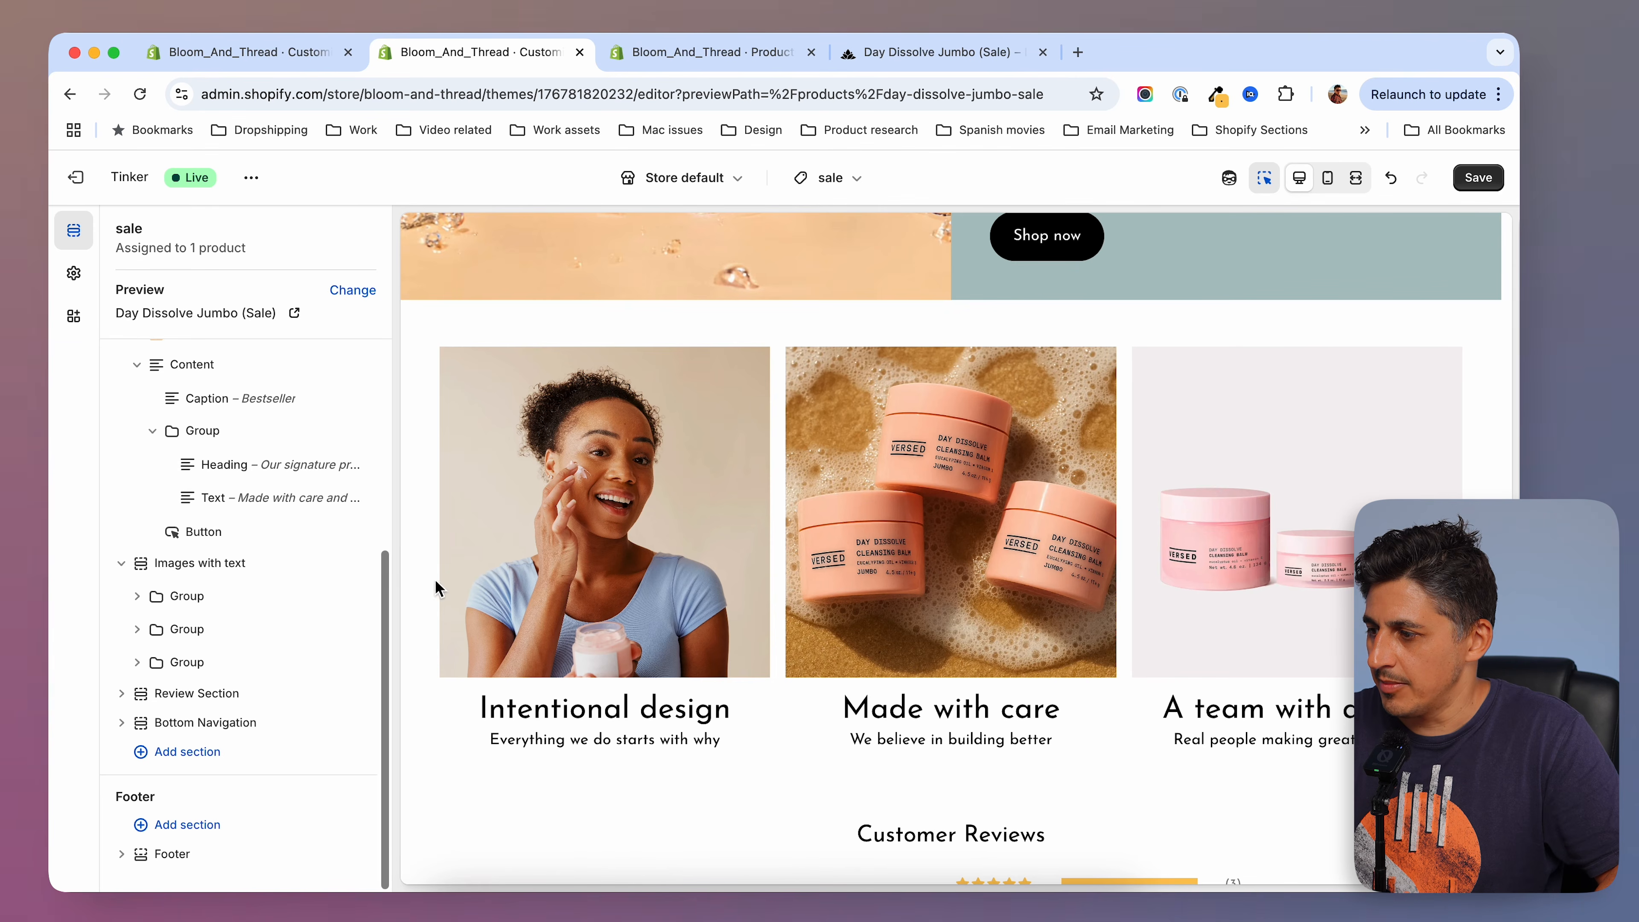
left_click(183, 702)
scroll(879, 724, "down", 5)
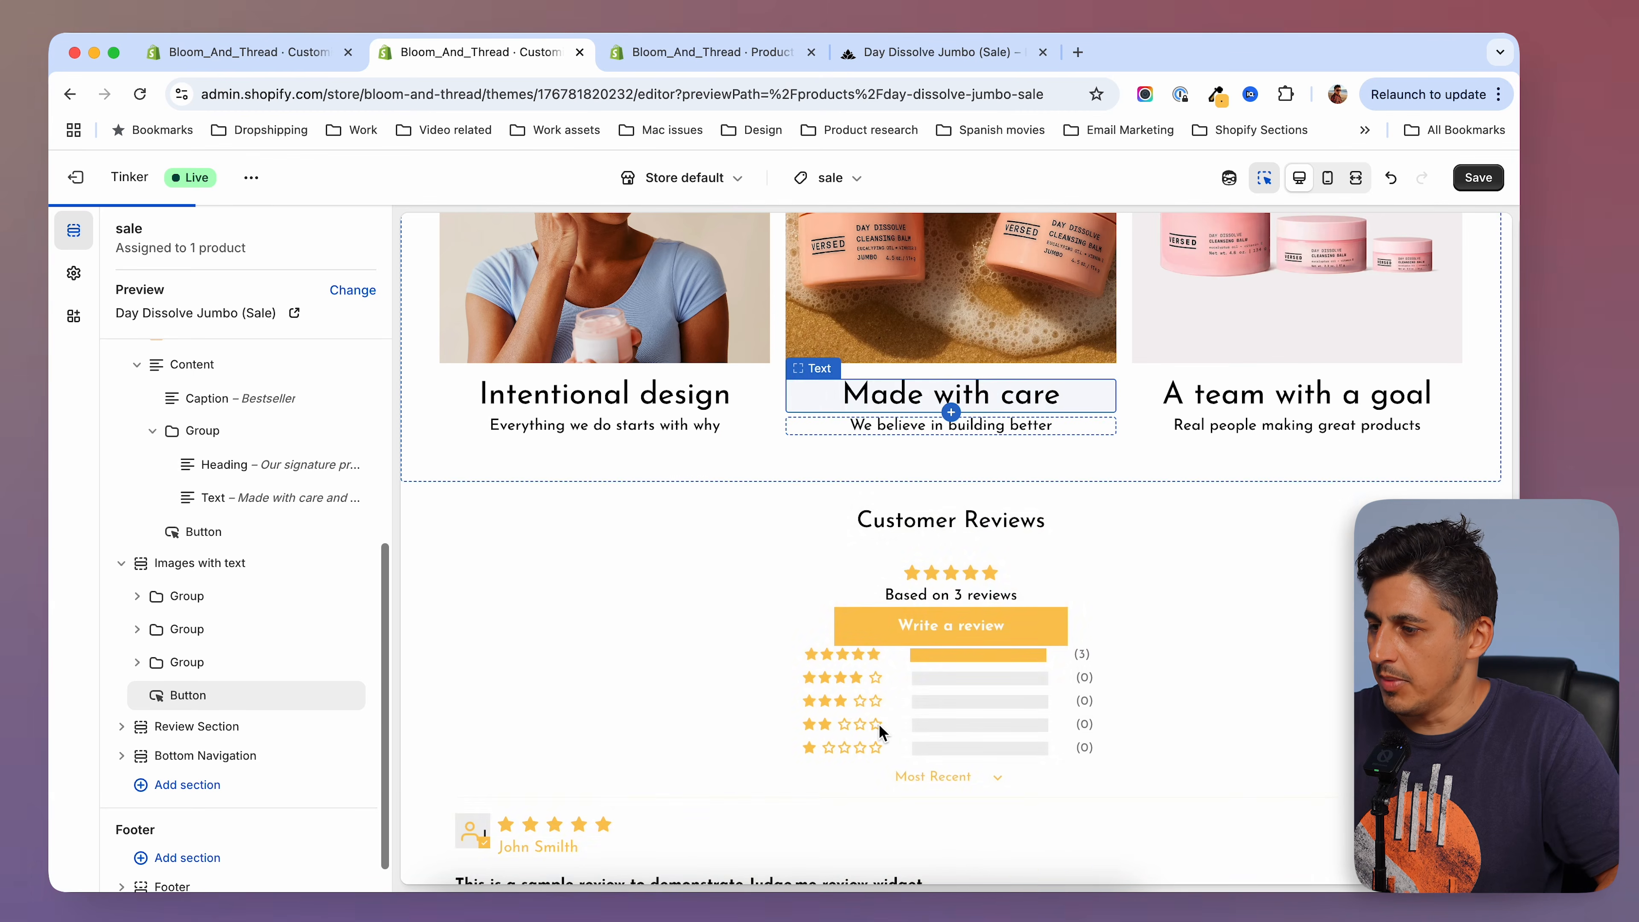
scroll(878, 724, "up", 2)
scroll(879, 723, "up", 3)
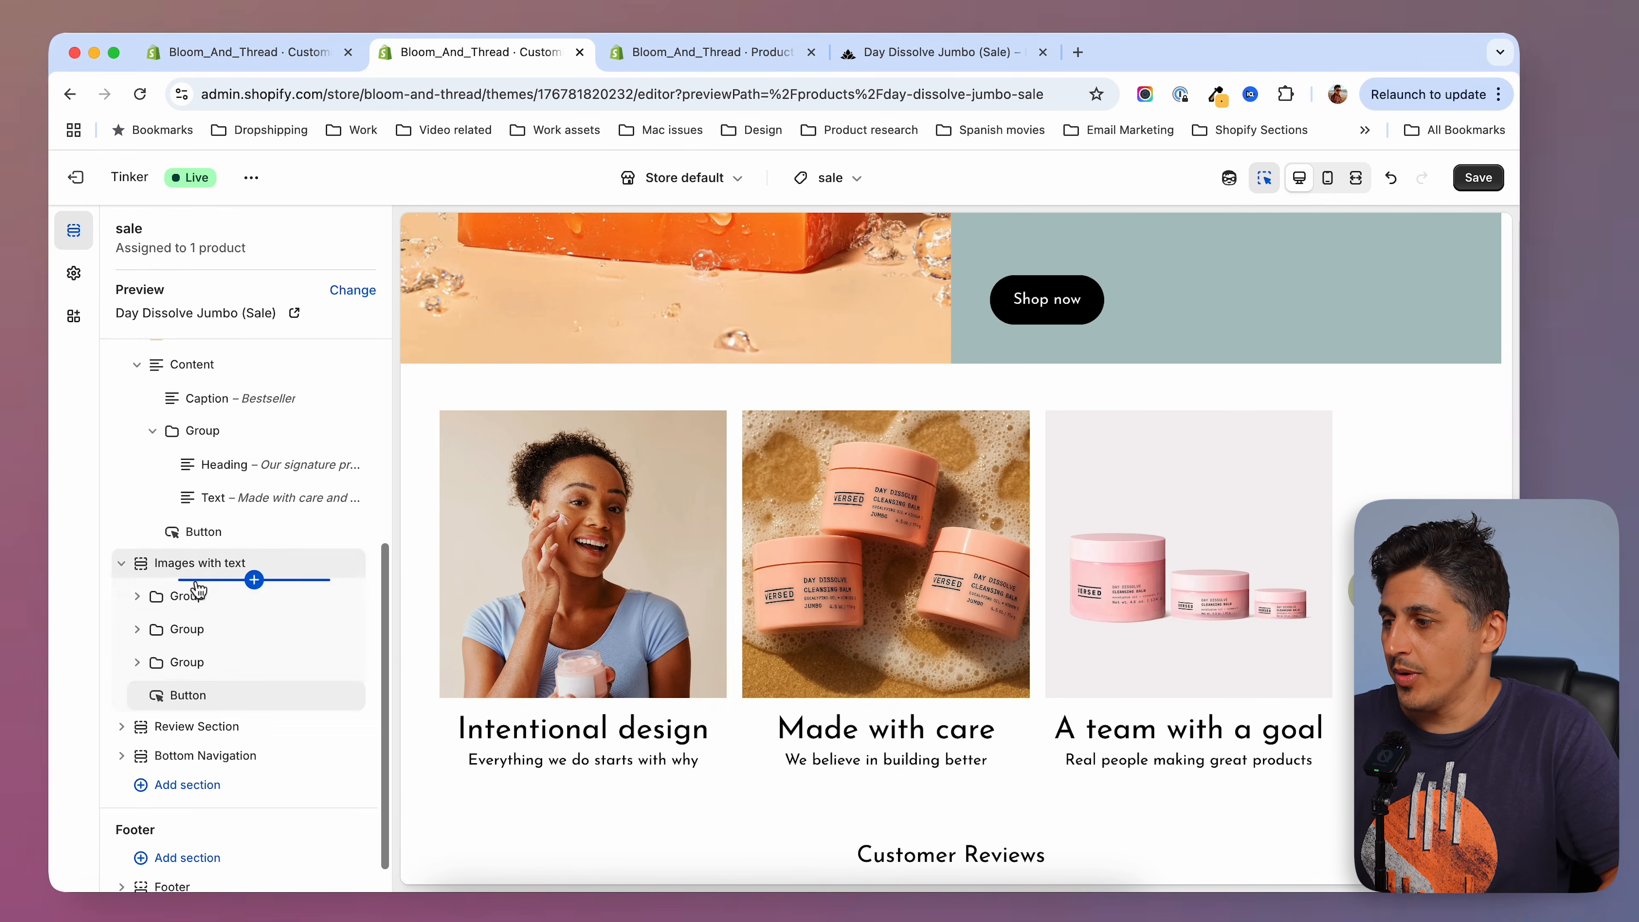
Add a Group block at the start of the Images with text section and nest the three column groups inside it.
left_click(254, 579)
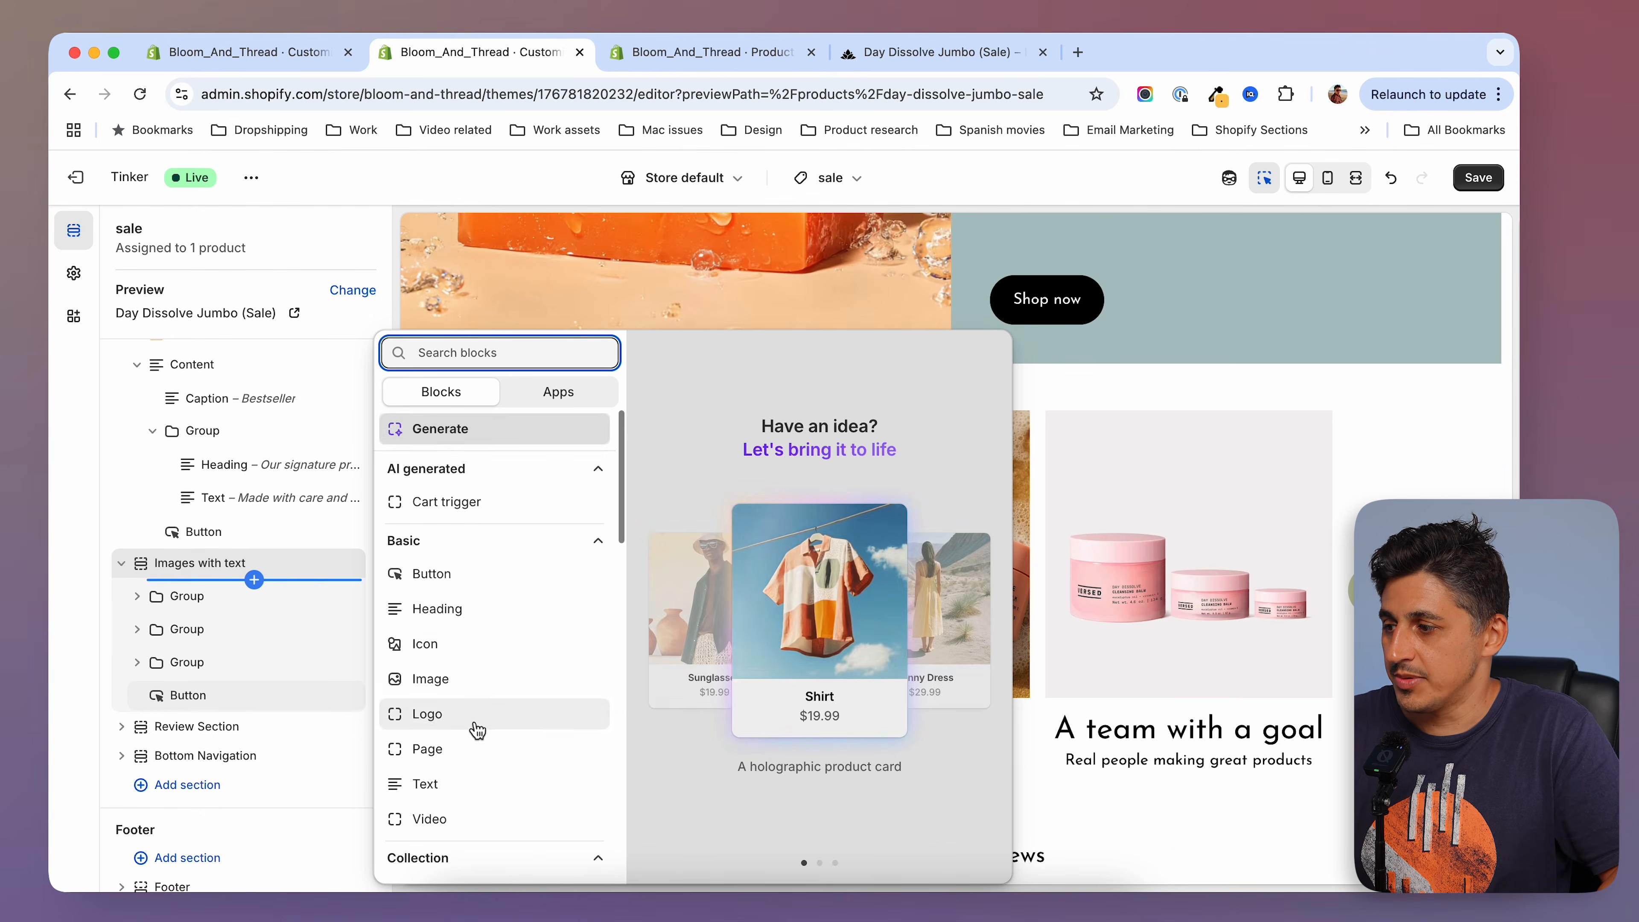
scroll(471, 710, "down", 10)
left_click(431, 772)
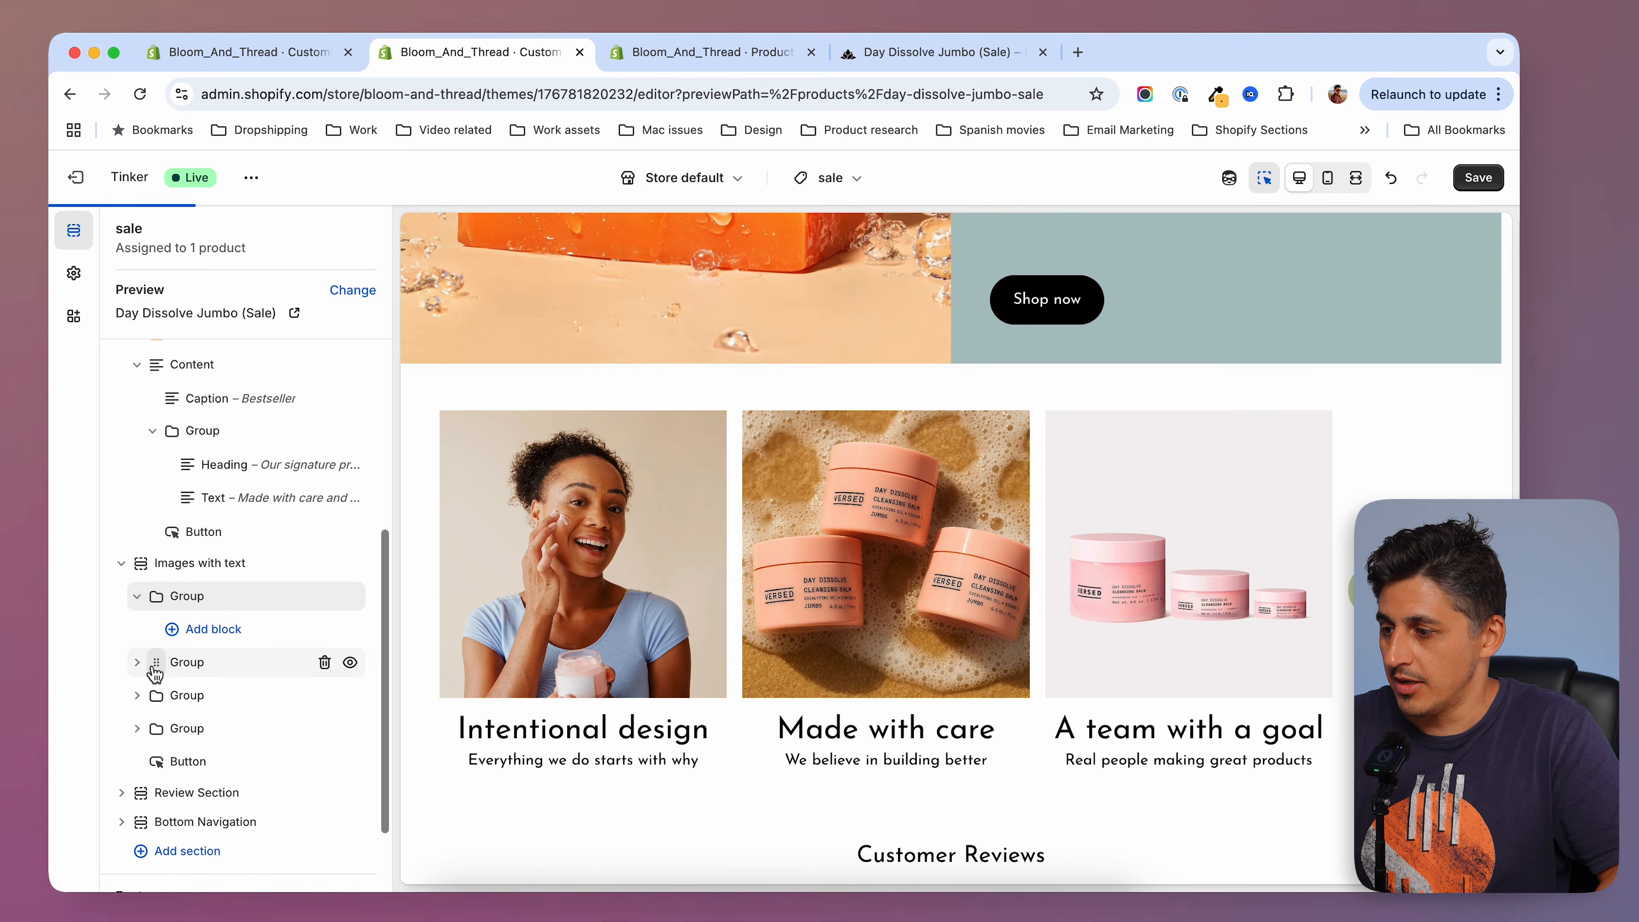
left_click_drag(153, 662, 186, 629)
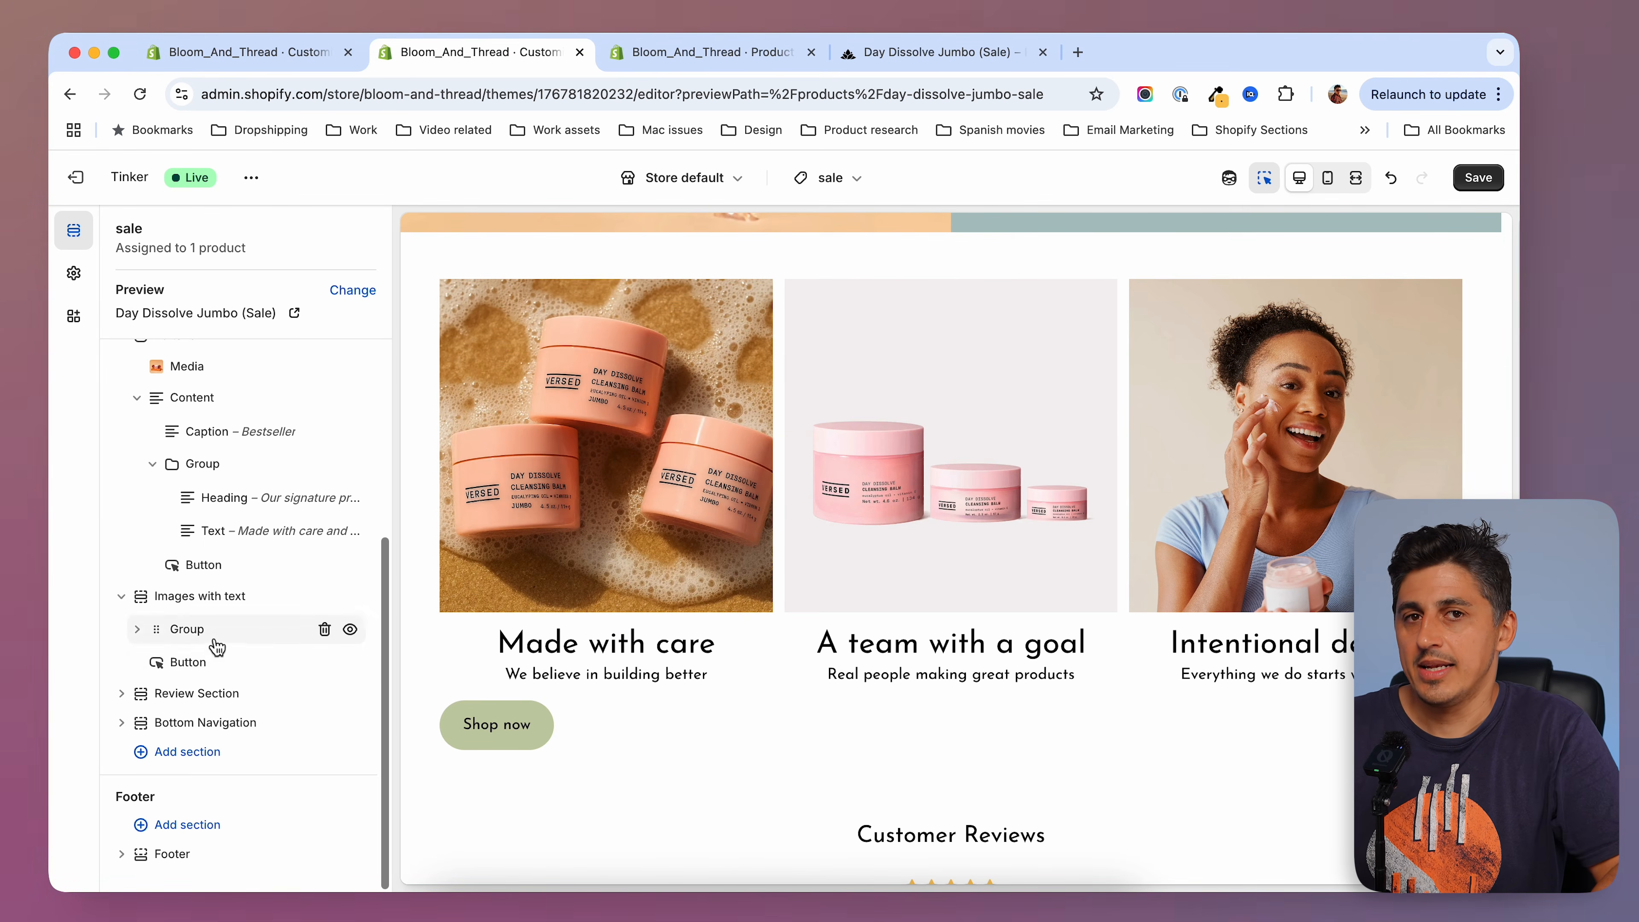
Set the Images with text section's alignment to Center, link its Shop now button to #buy, and save.
left_click(197, 597)
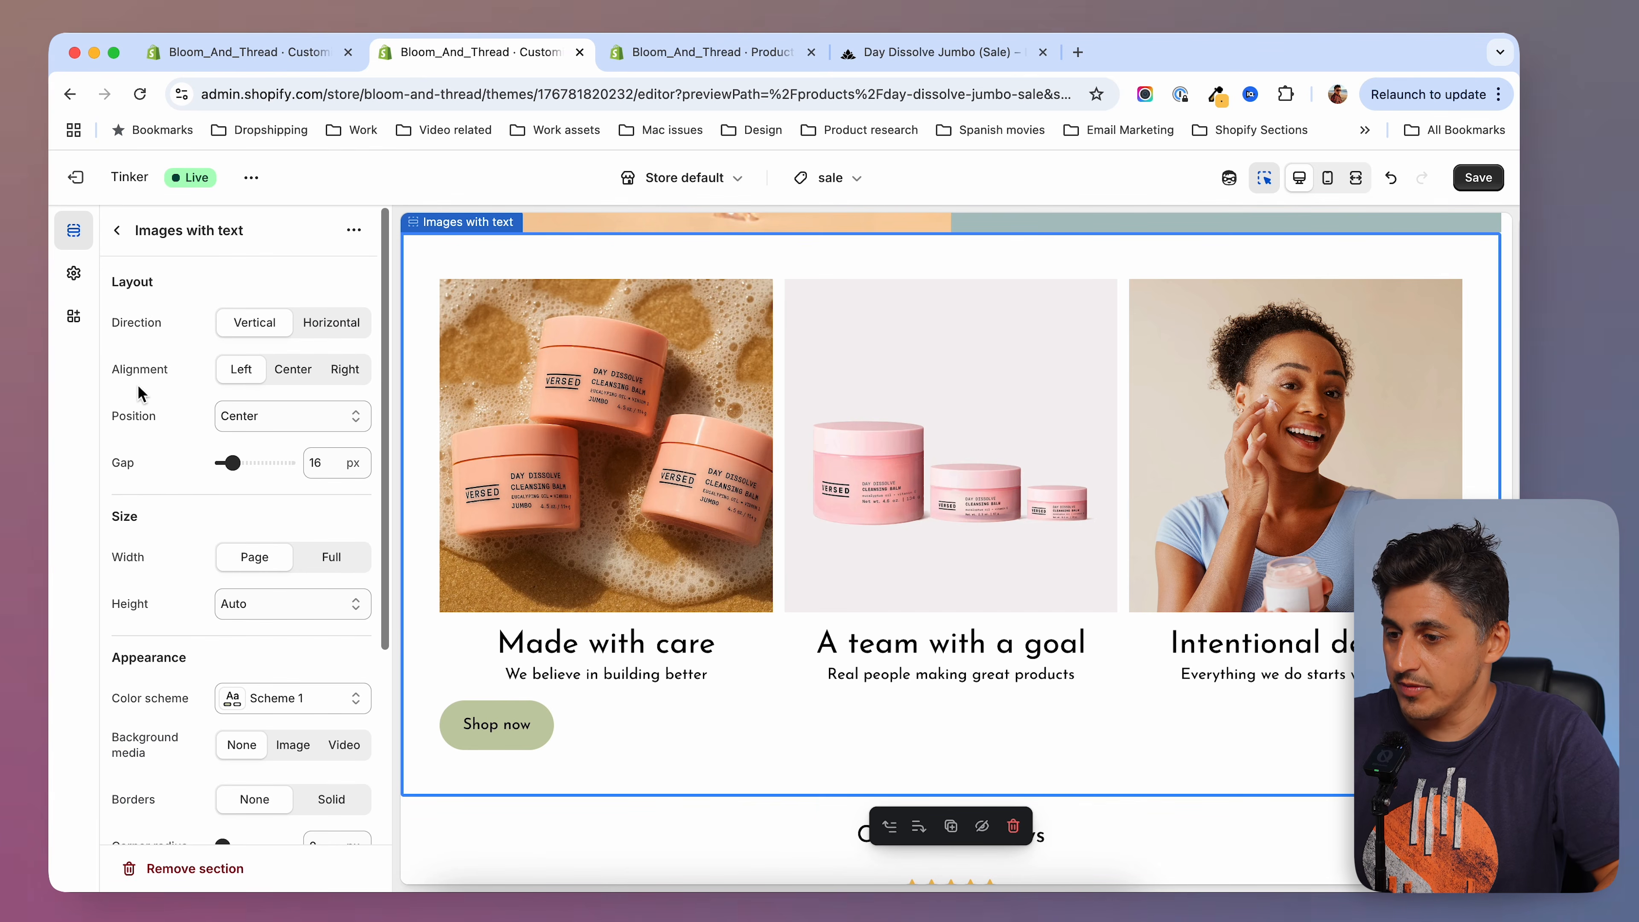
left_click(292, 378)
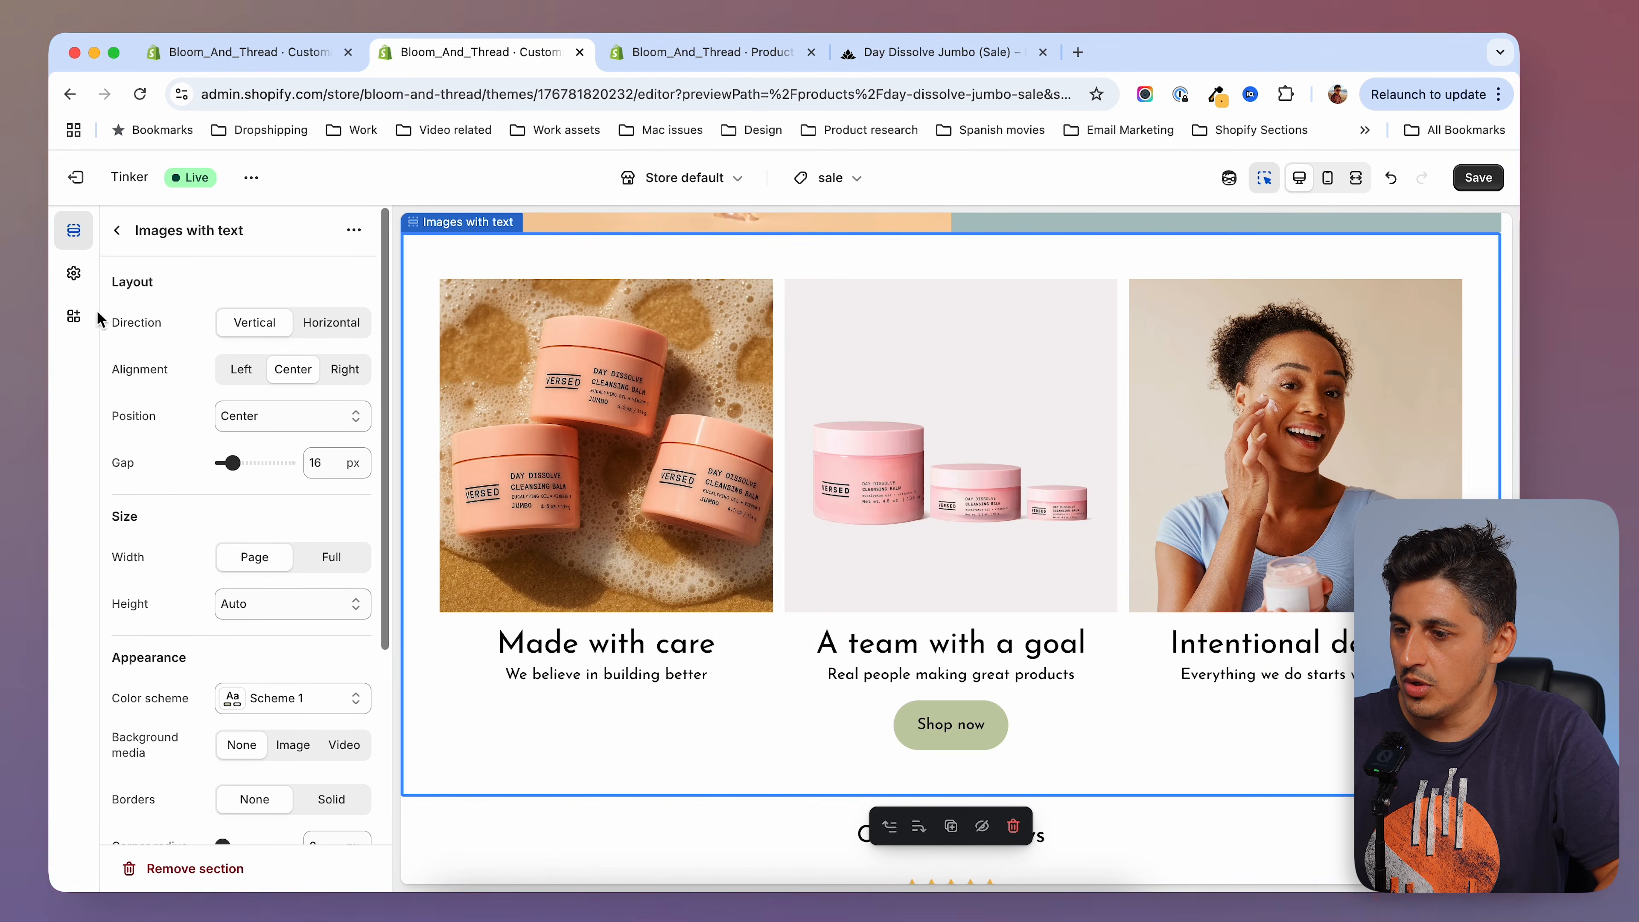
left_click(119, 231)
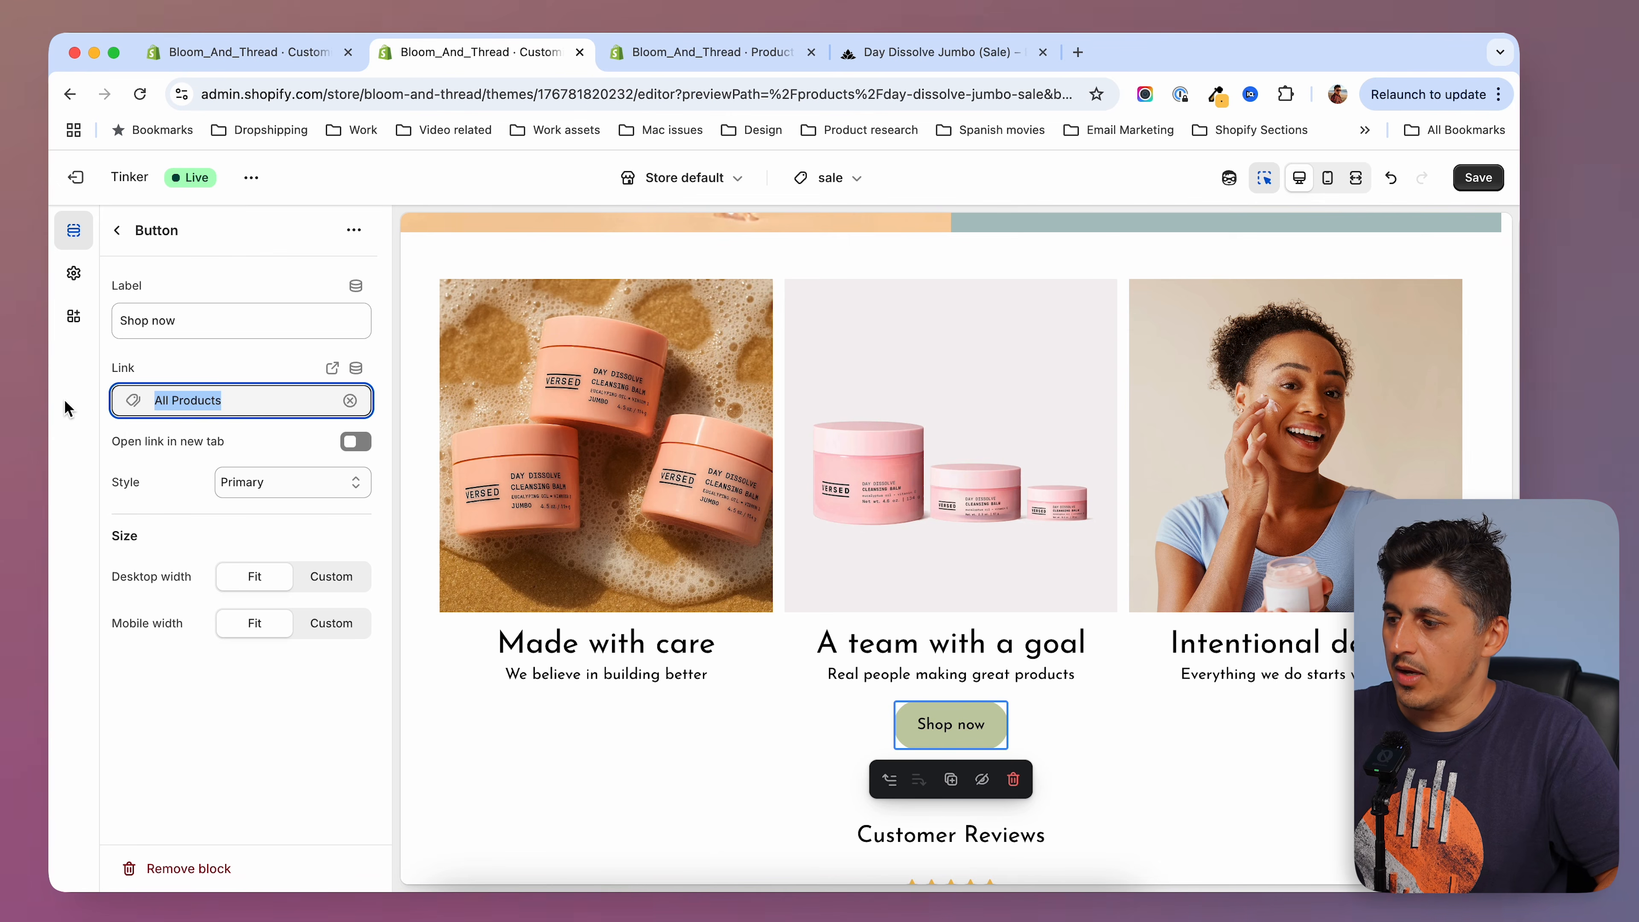
type("#buy")
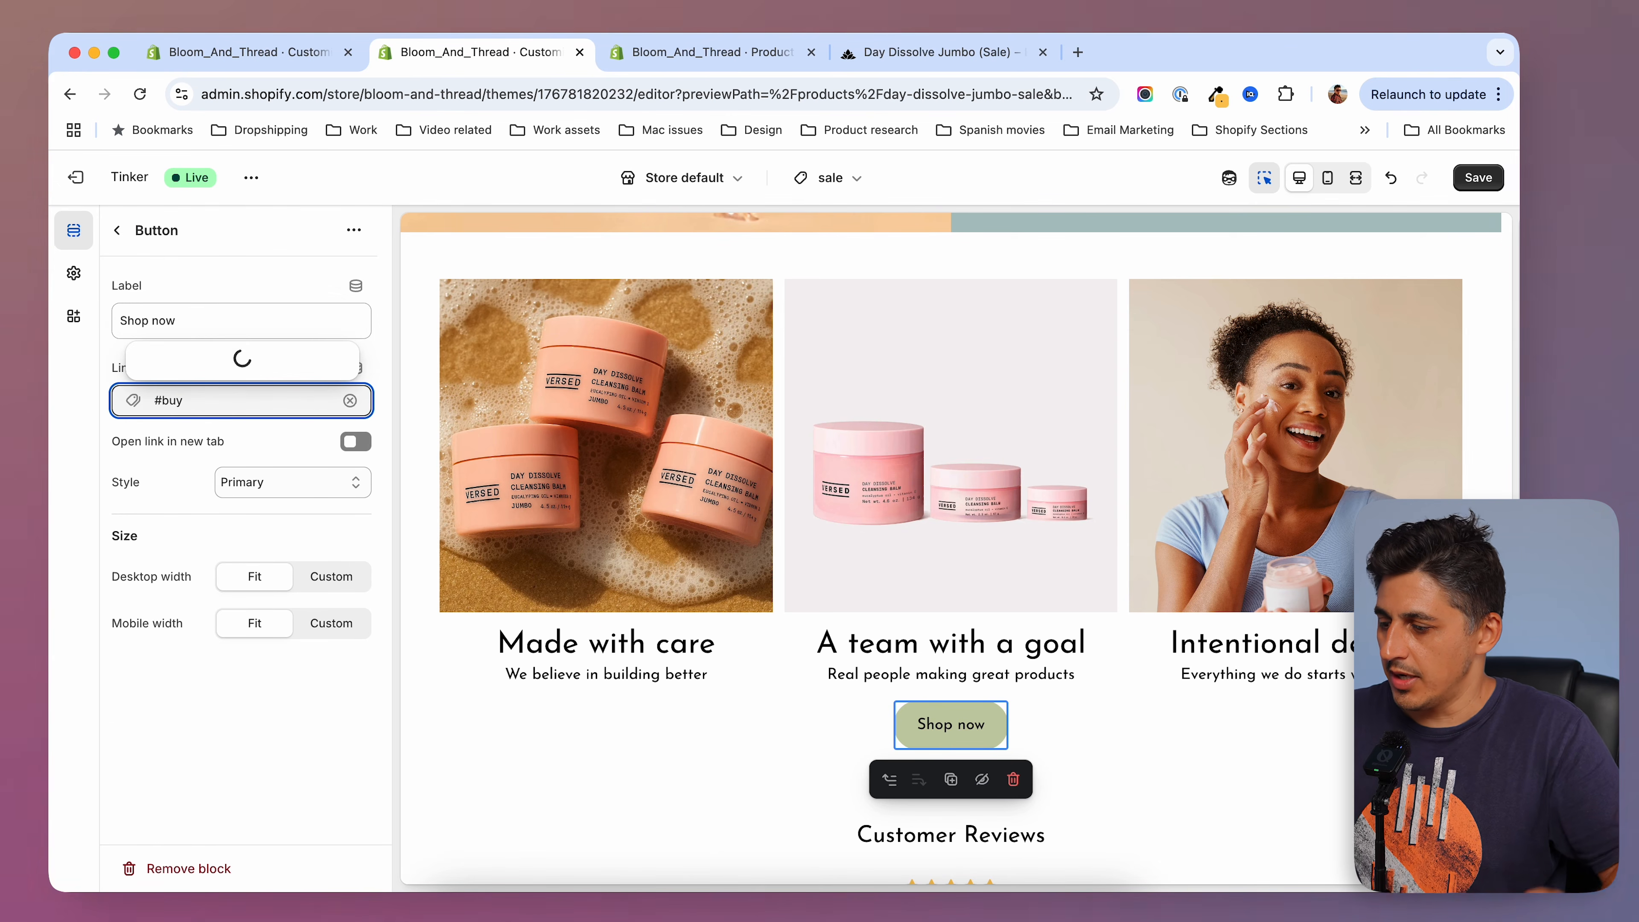
left_click(190, 321)
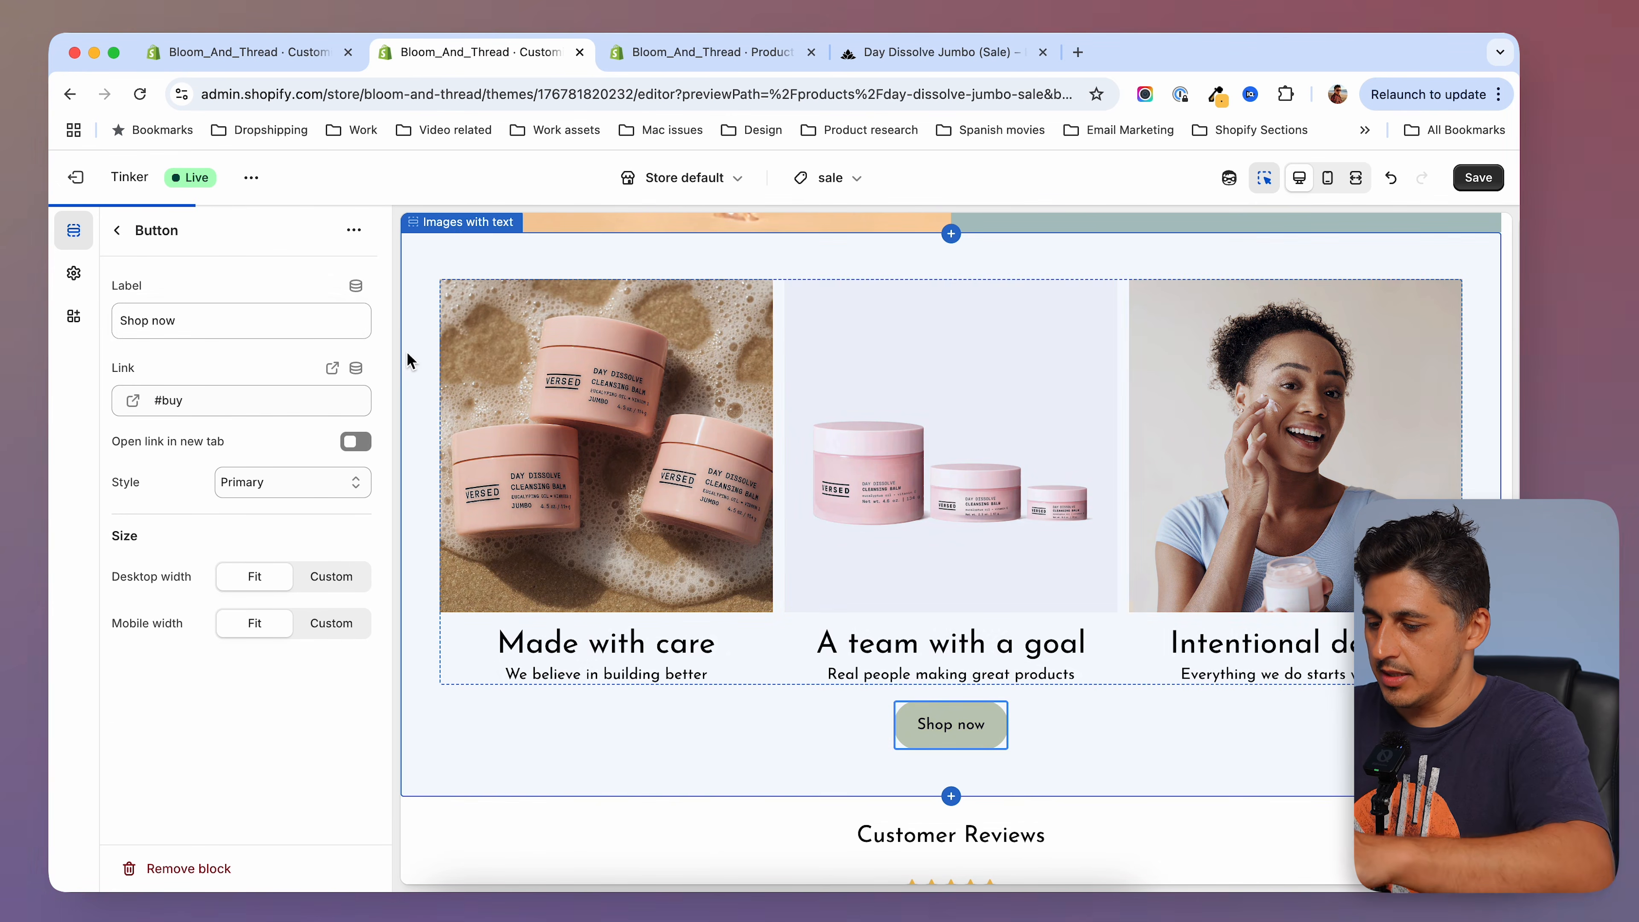
left_click(1477, 177)
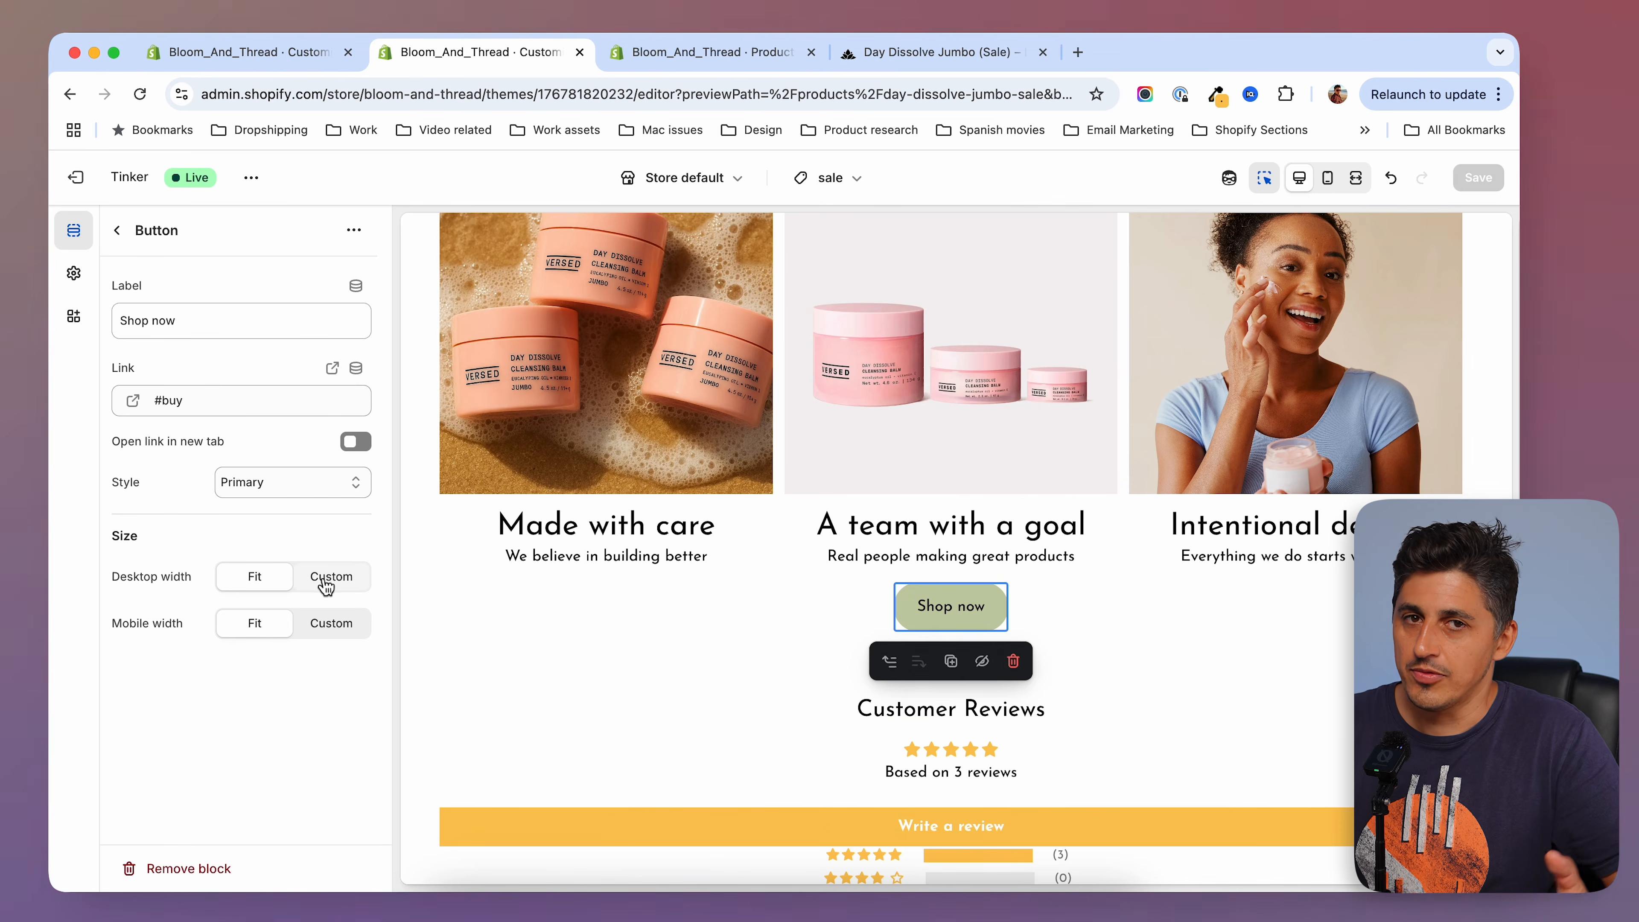
Give the Images with text section's Shop now button a custom desktop width of 40% and save.
left_click(324, 588)
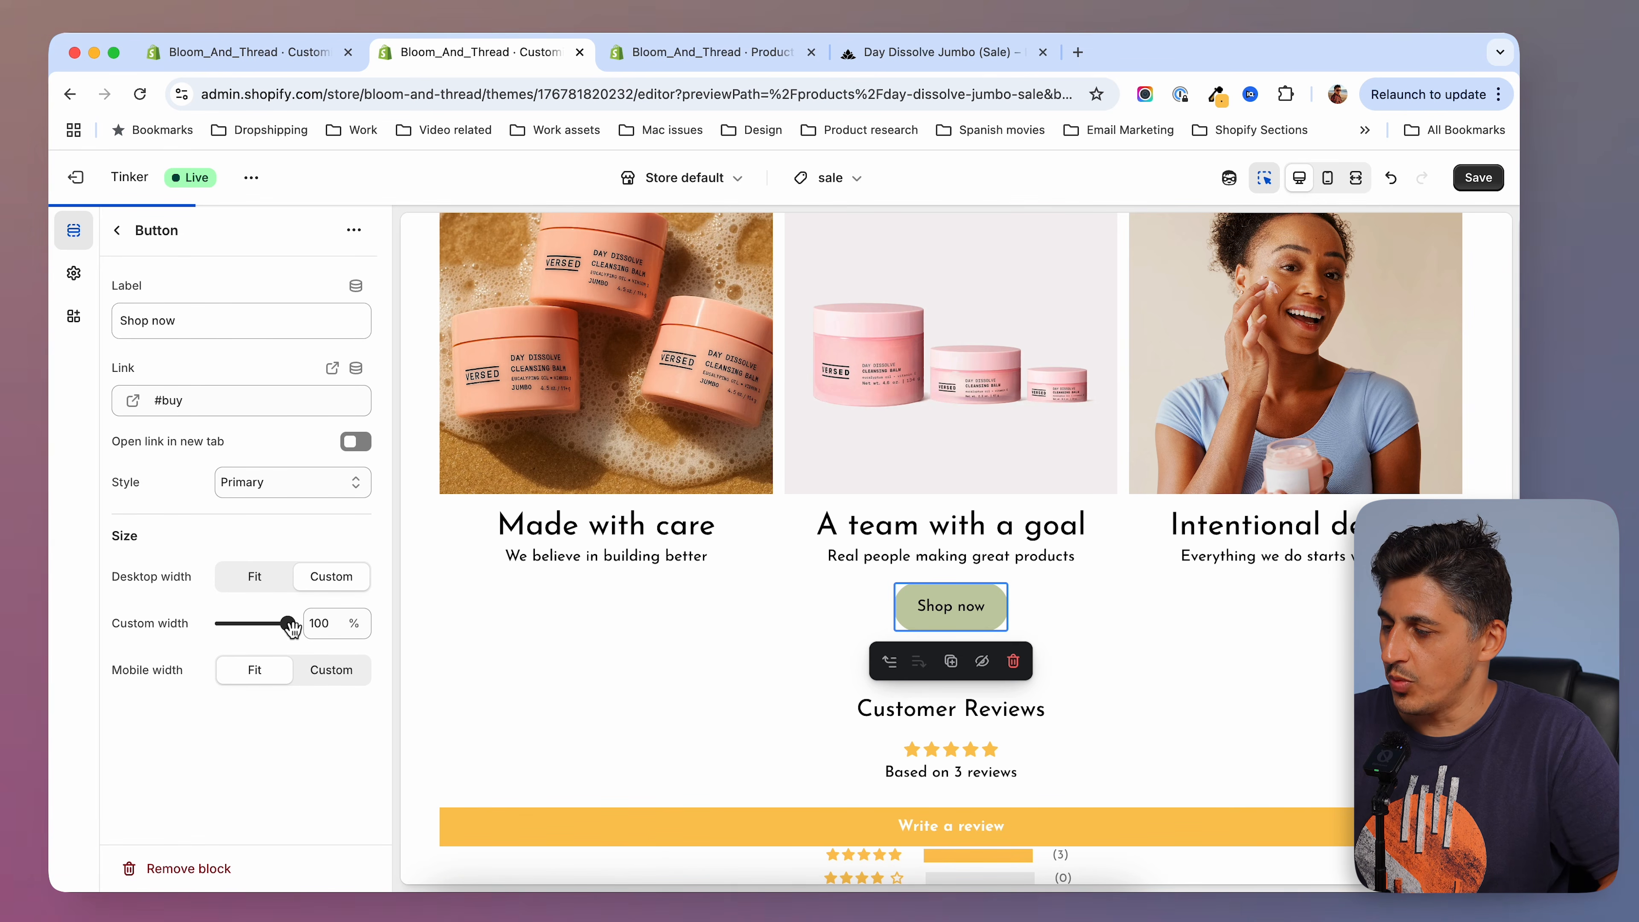
left_click_drag(288, 625, 252, 640)
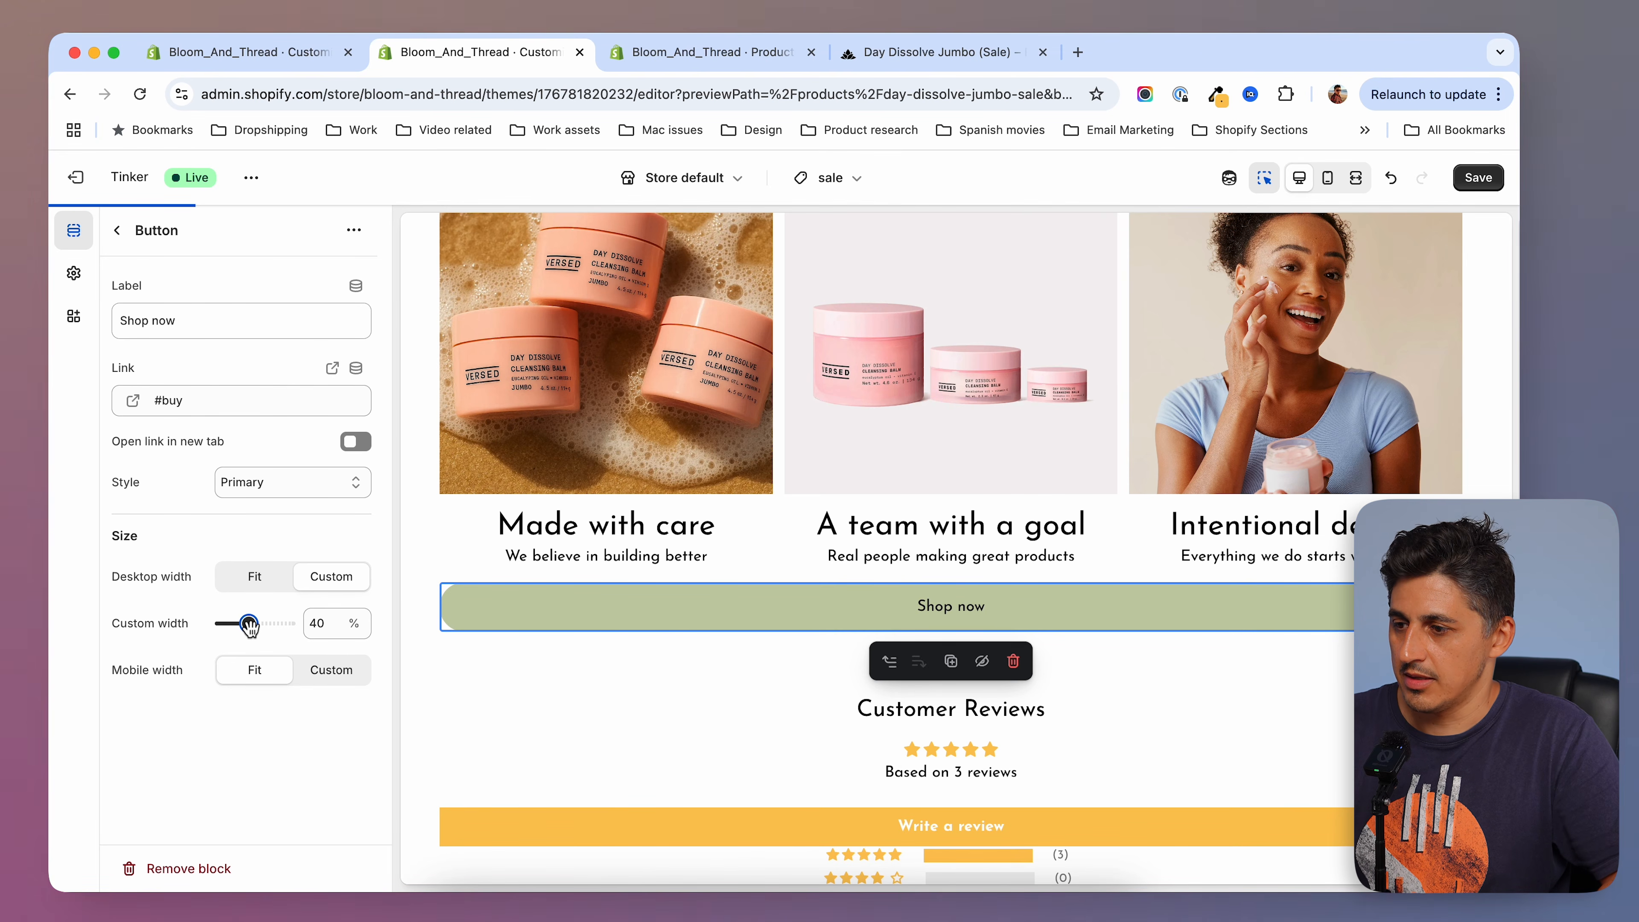
key("super+s")
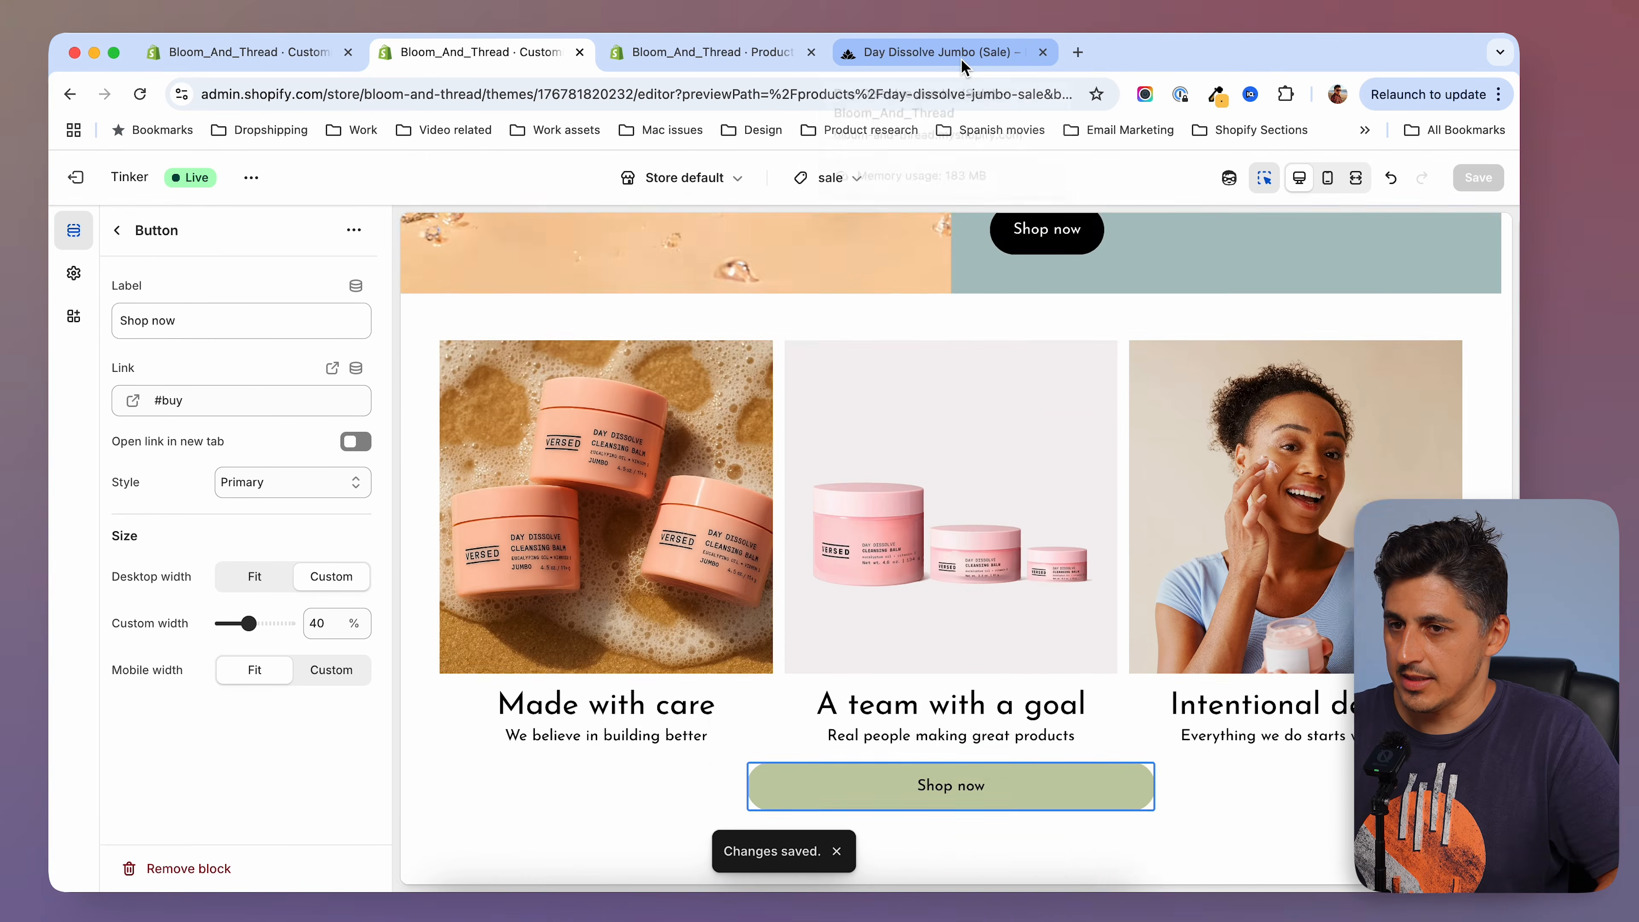
Reload the storefront sale product page and review the Editorial and three-column sections.
left_click(960, 60)
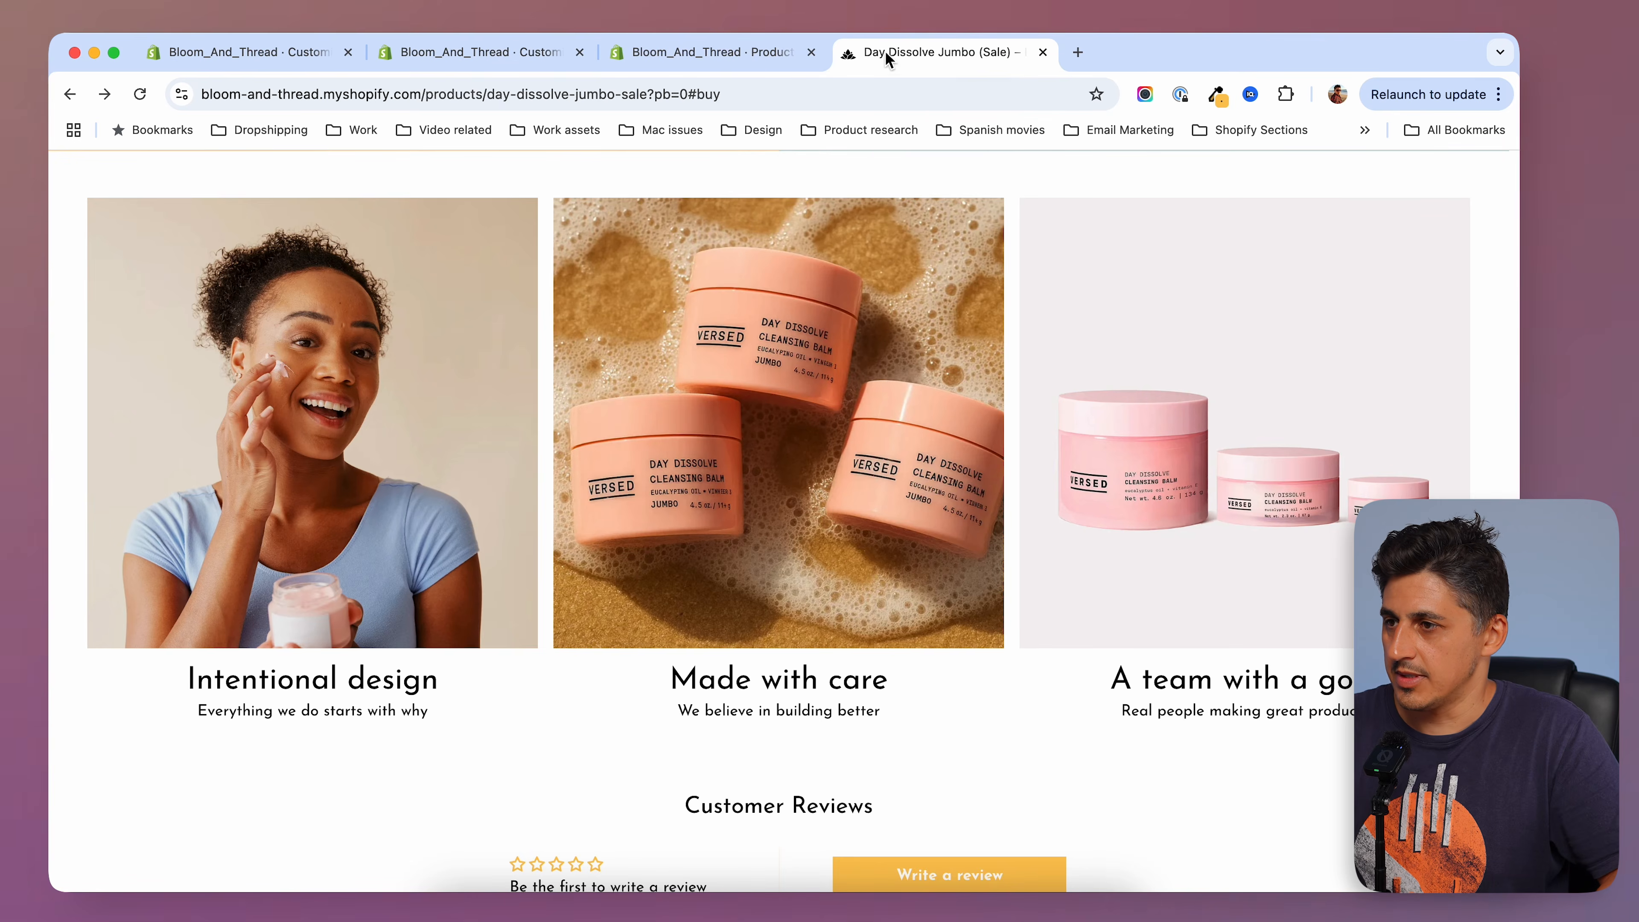
left_click(139, 93)
scroll(1199, 589, "down", 15)
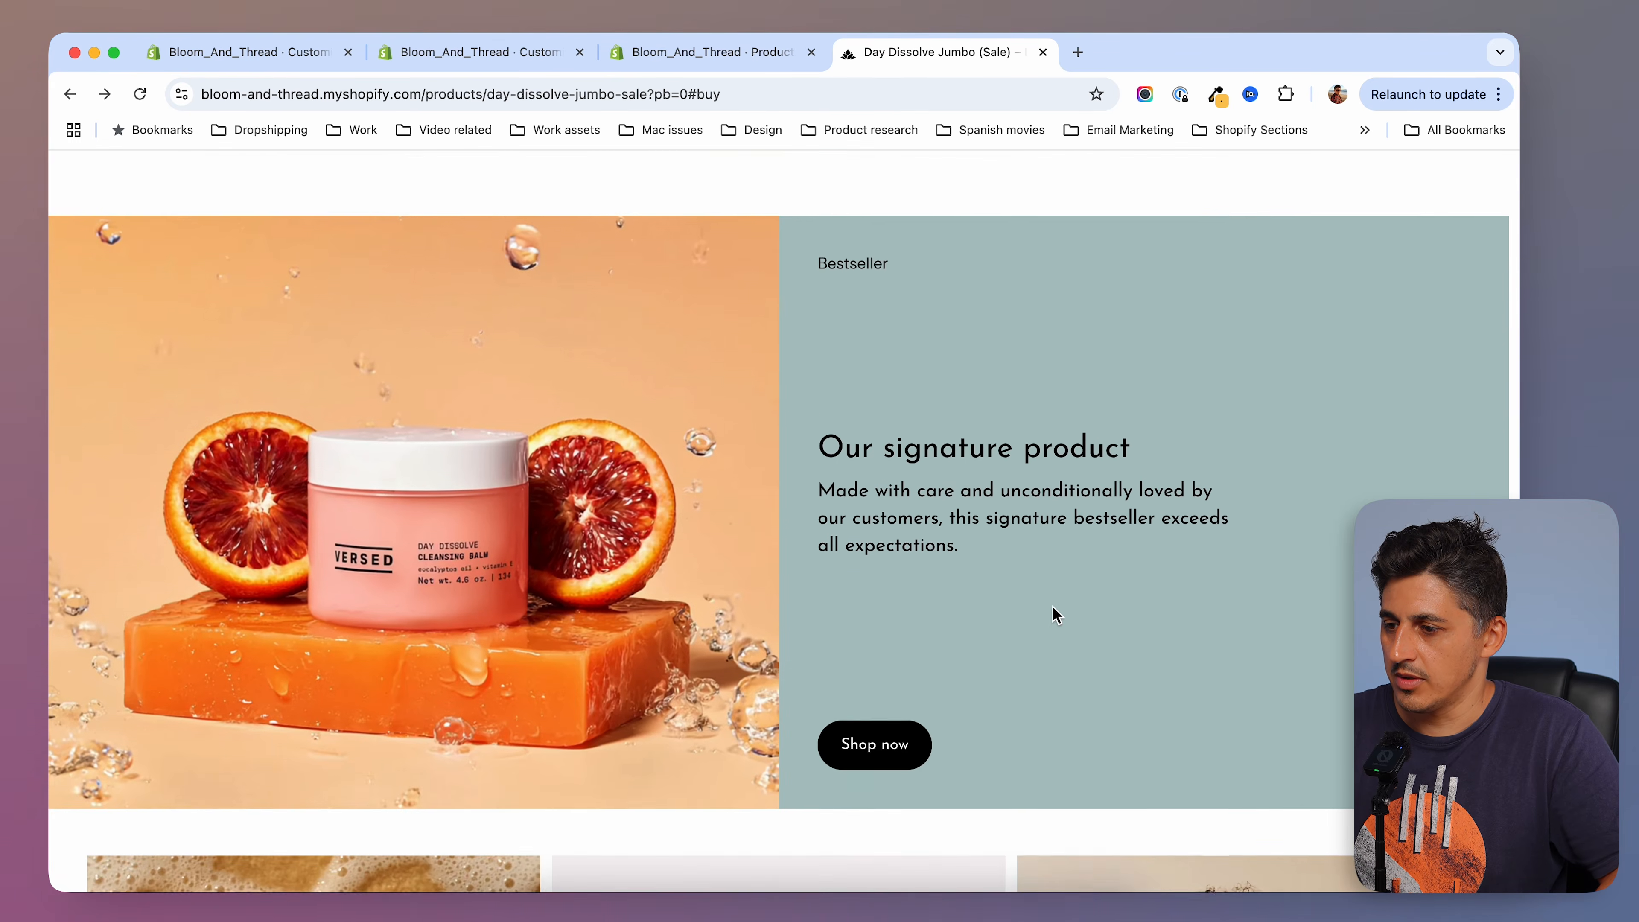
left_click(421, 58)
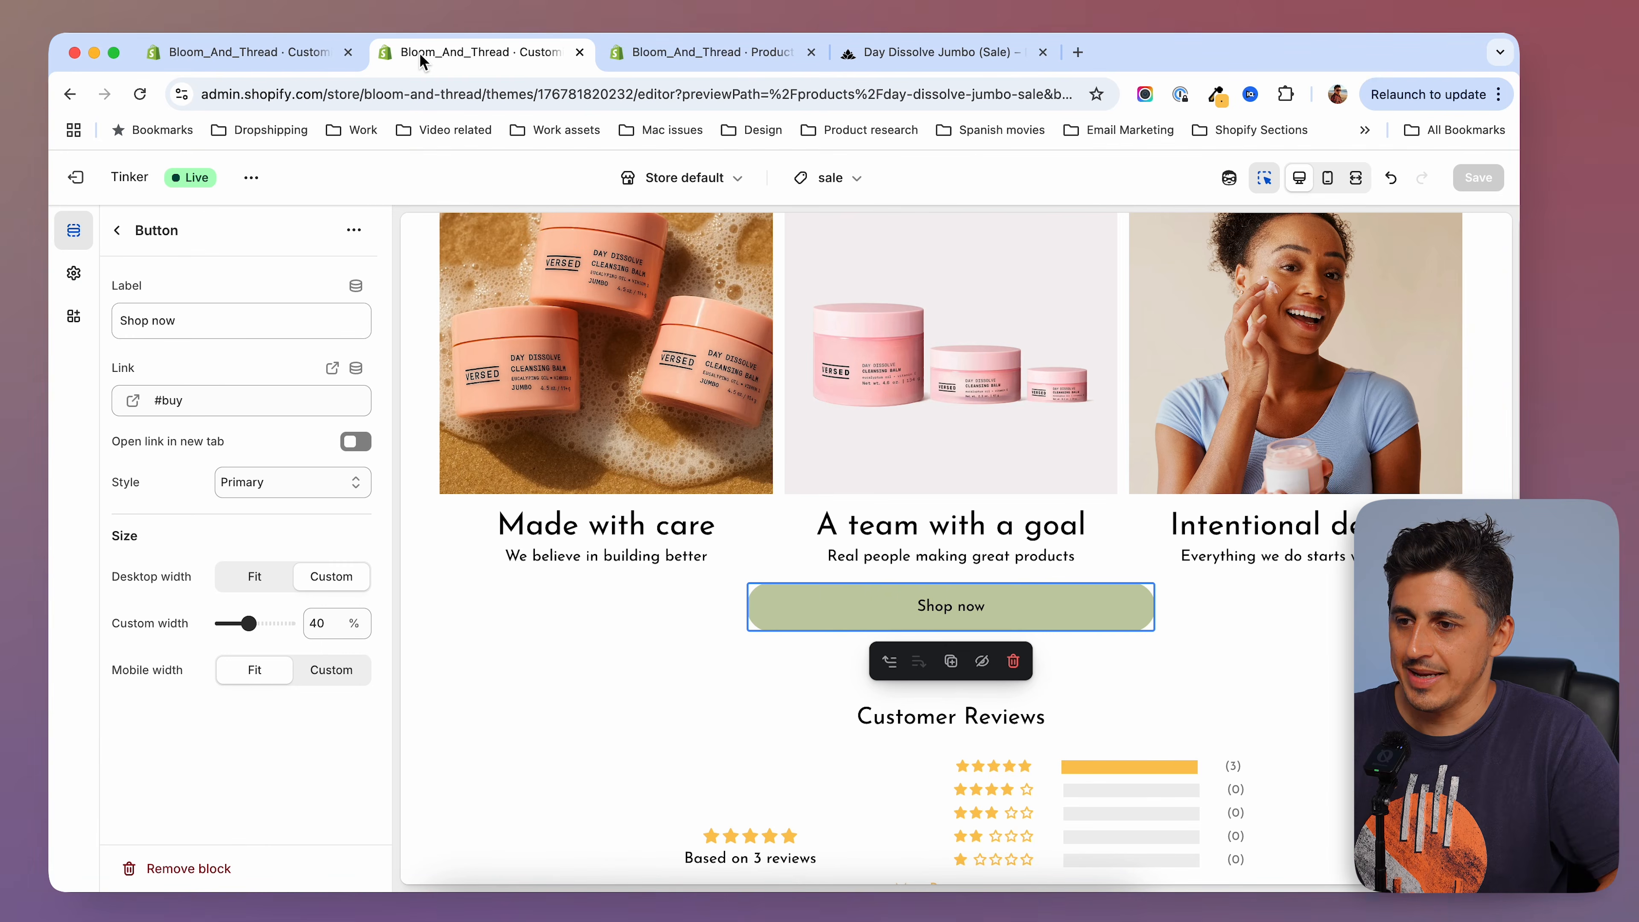
left_click(298, 67)
left_click(703, 51)
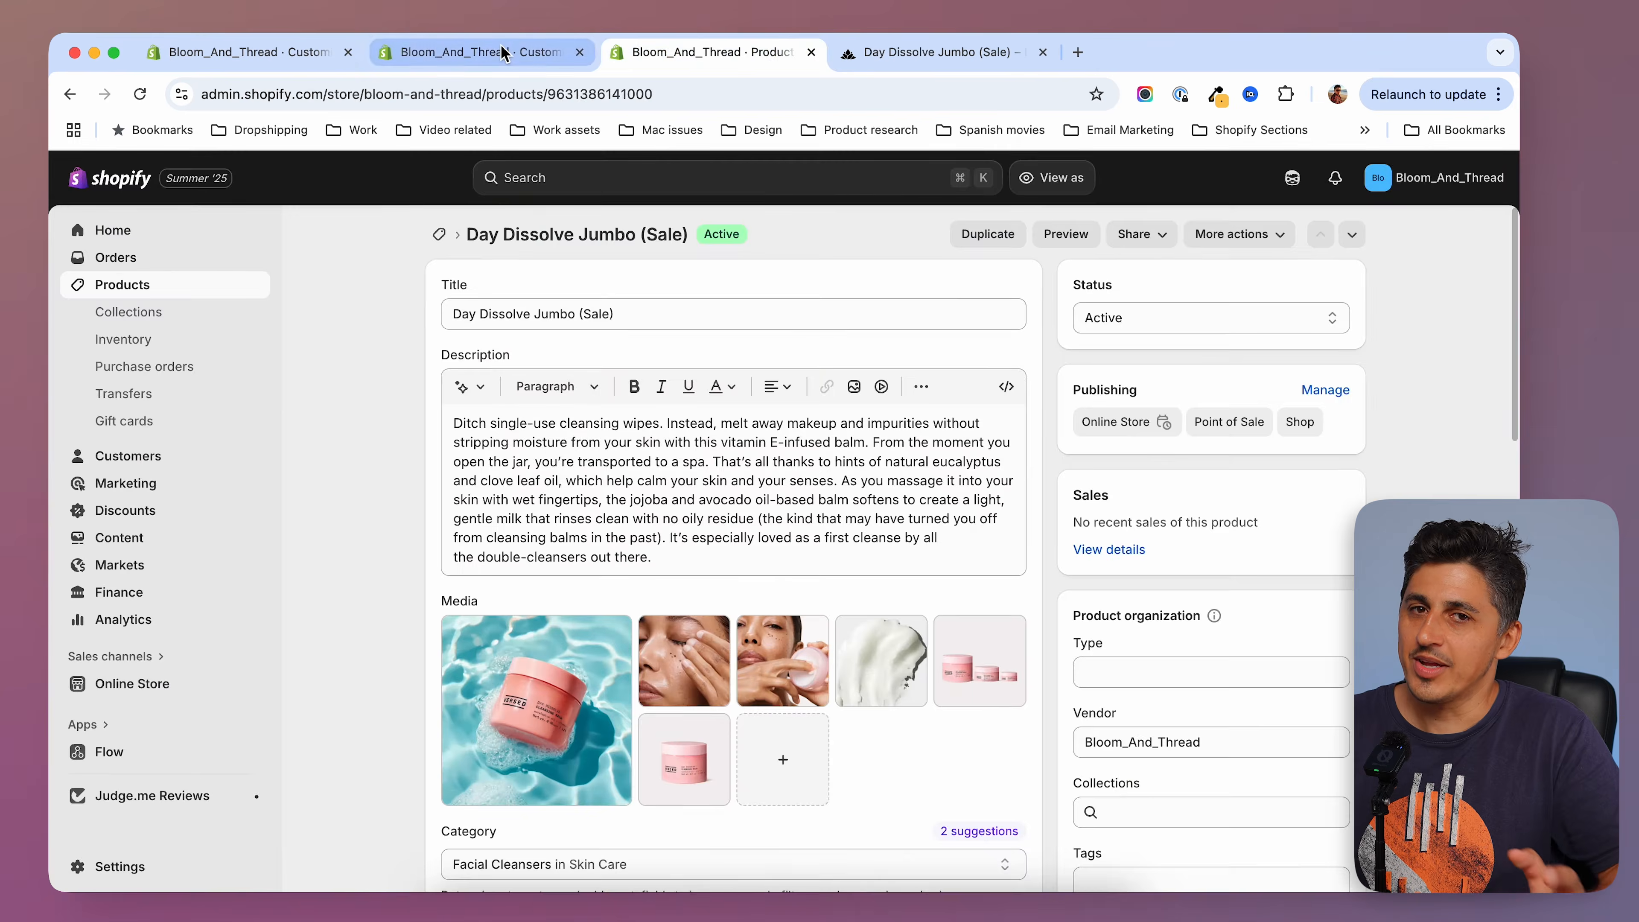
In the sale template's theme editor, collapse the Editorial and Images with text sections and add an FAQ section between Review Section and Bottom Navigation.
left_click(500, 53)
scroll(336, 671, "up", 5)
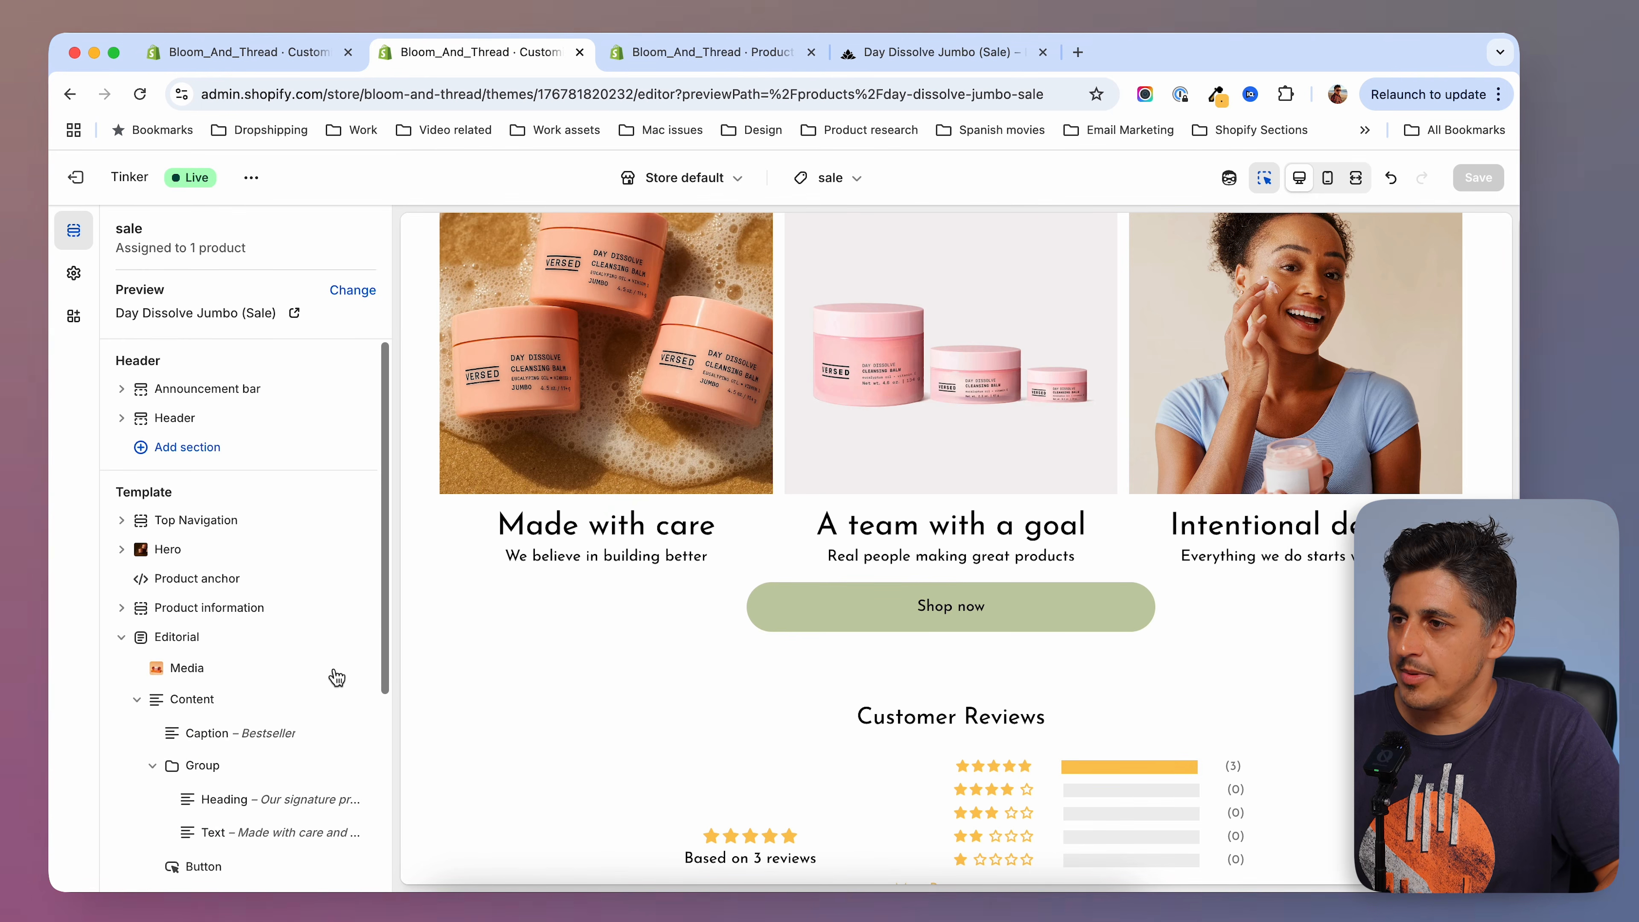
left_click(121, 636)
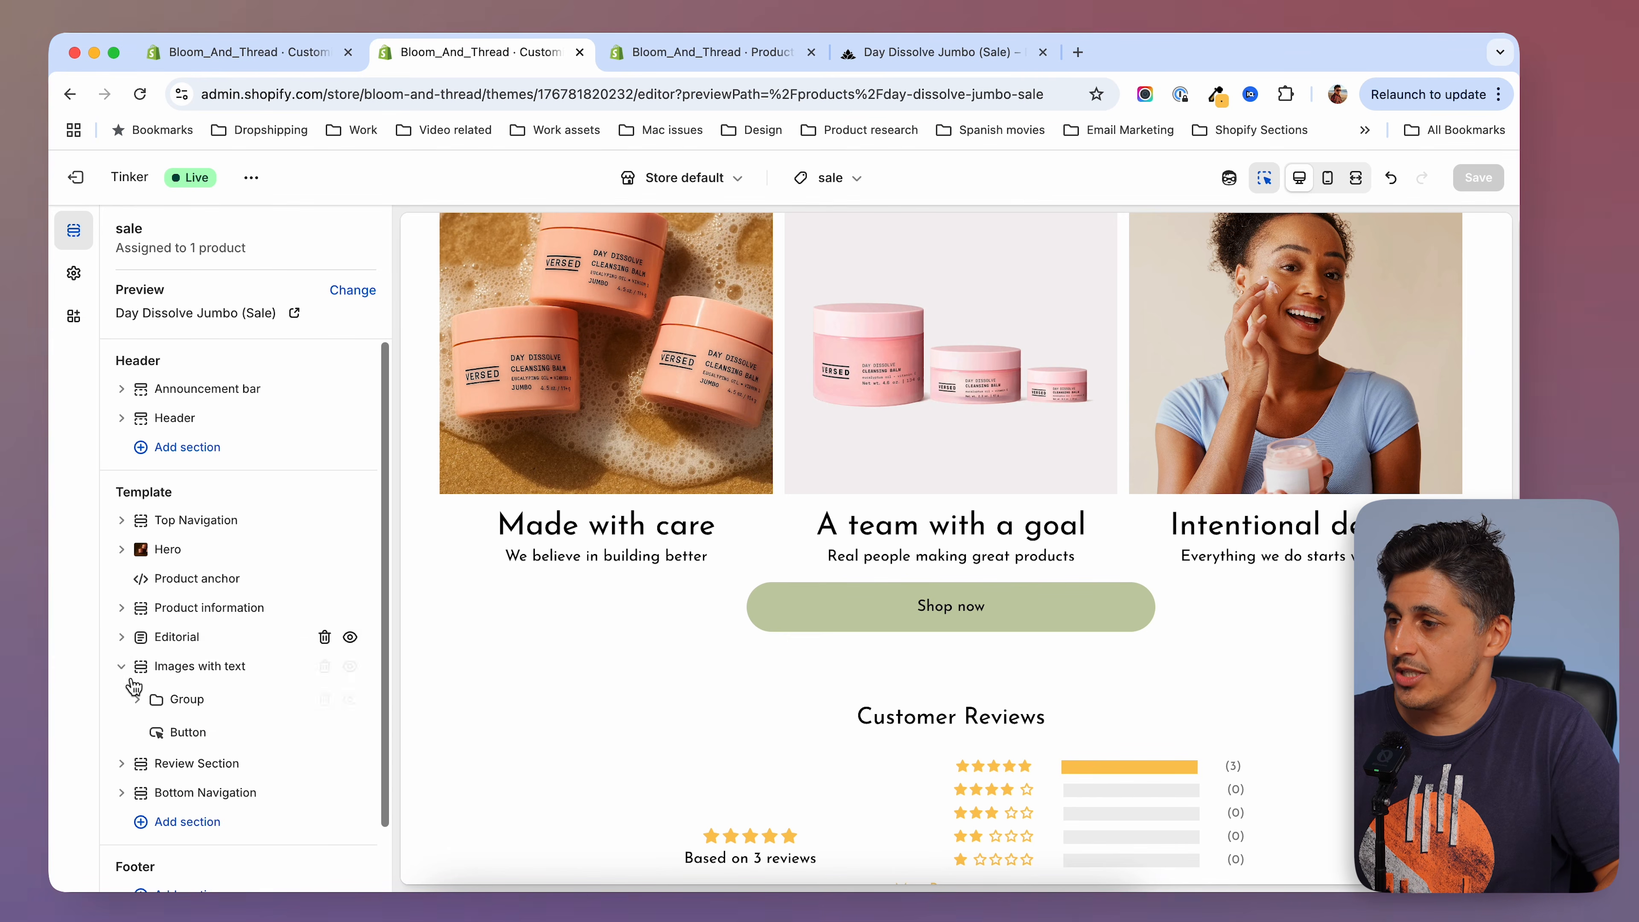
left_click(122, 669)
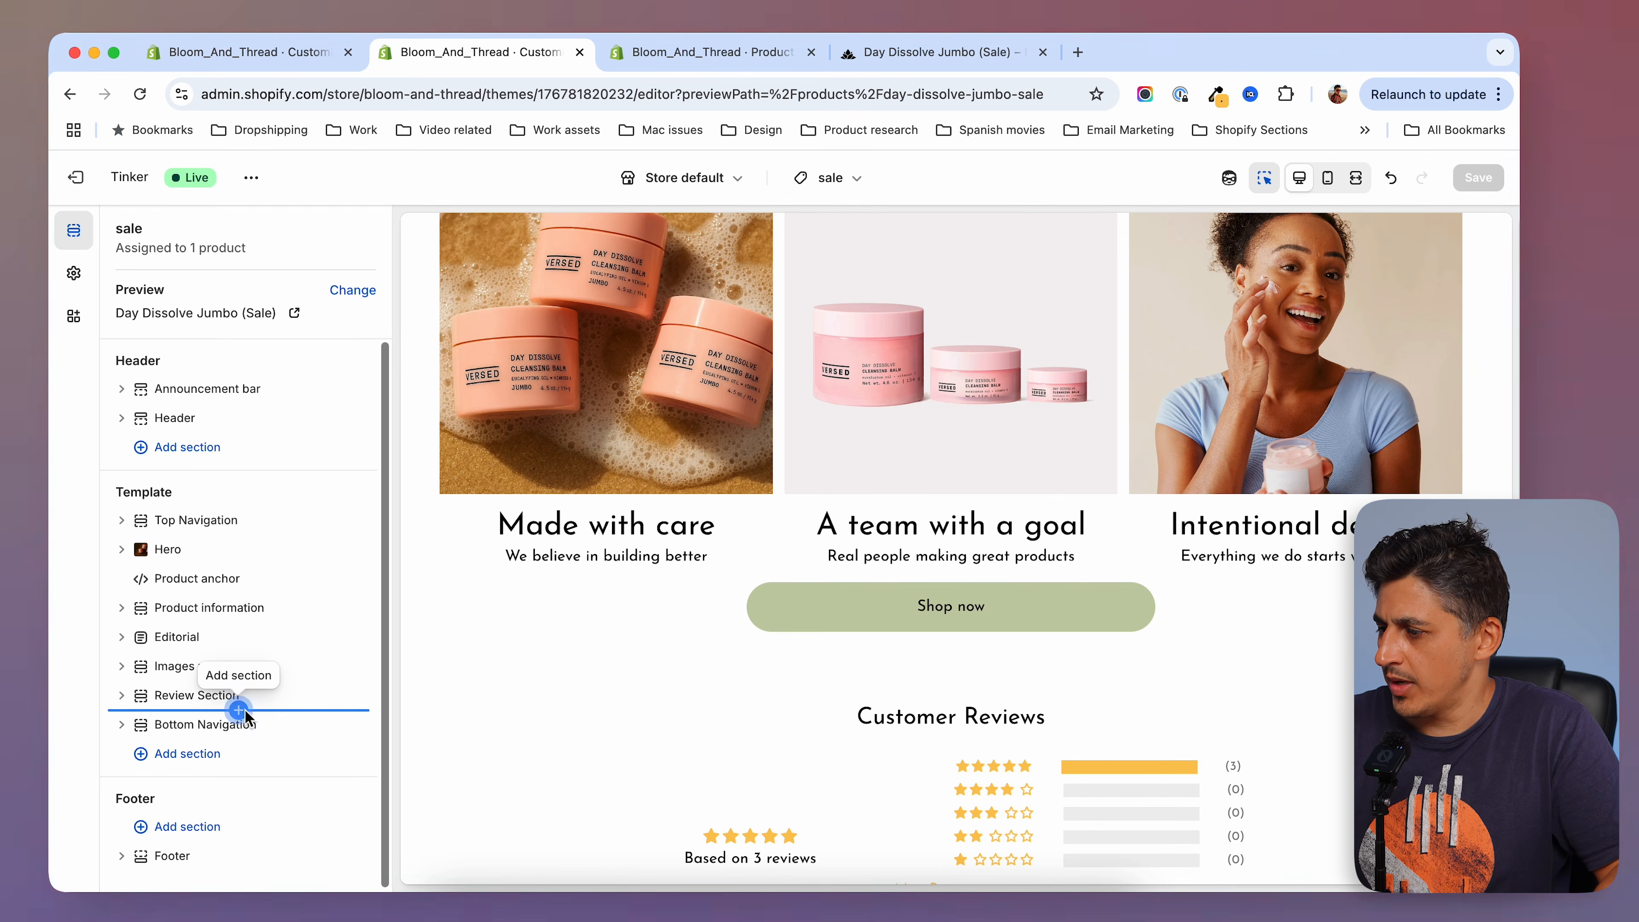
left_click(243, 712)
scroll(532, 749, "down", 5)
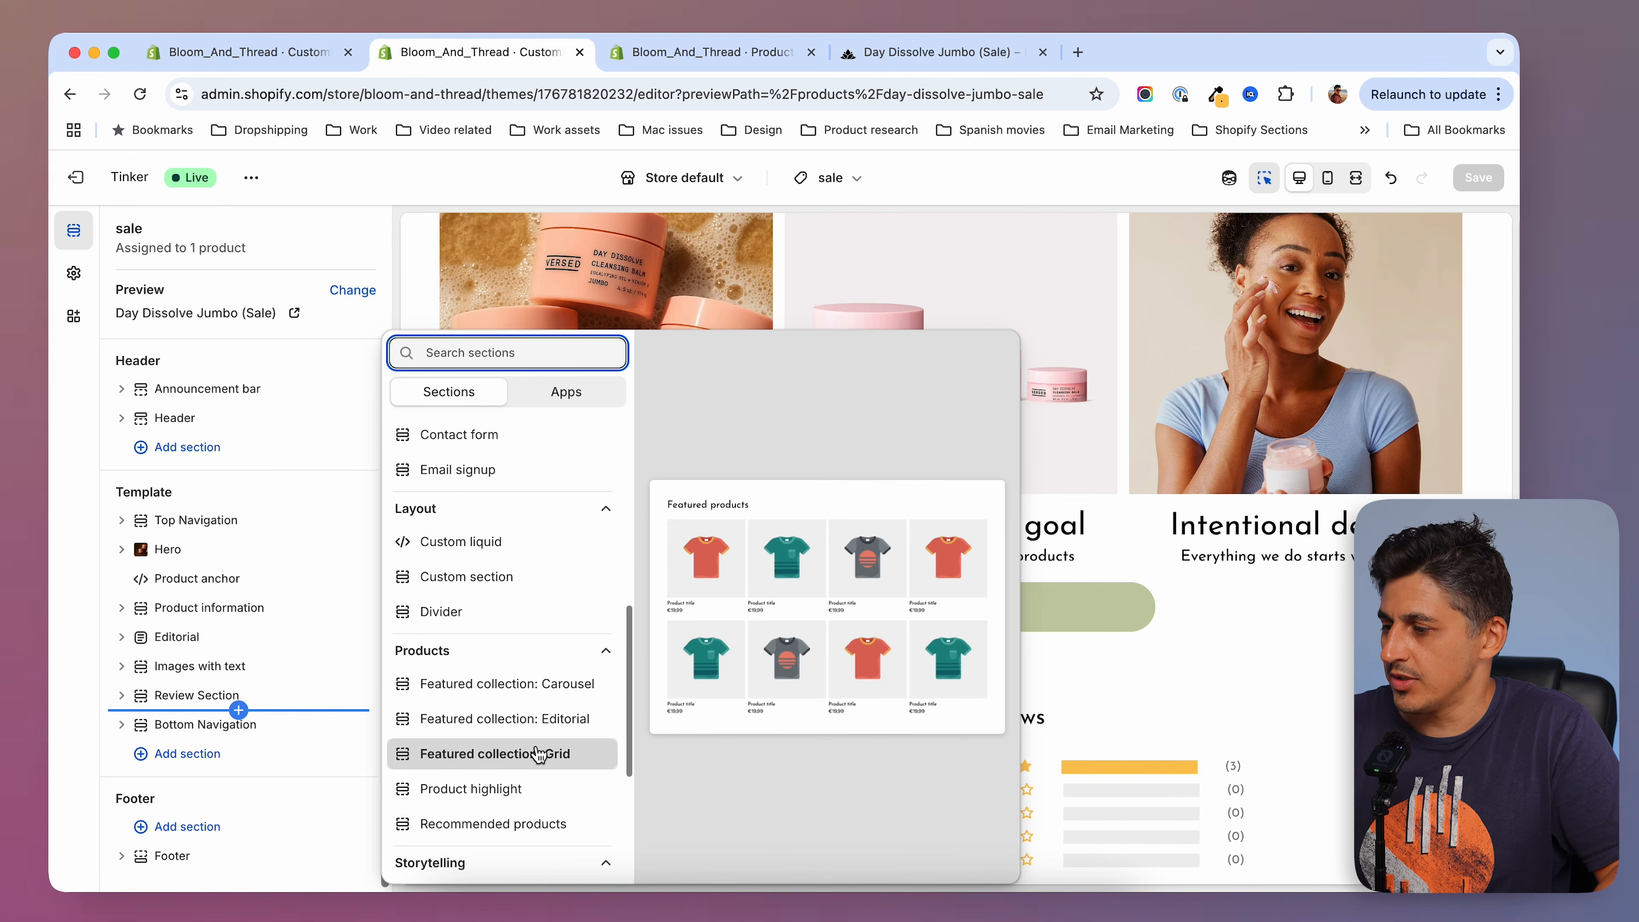
scroll(541, 765, "down", 4)
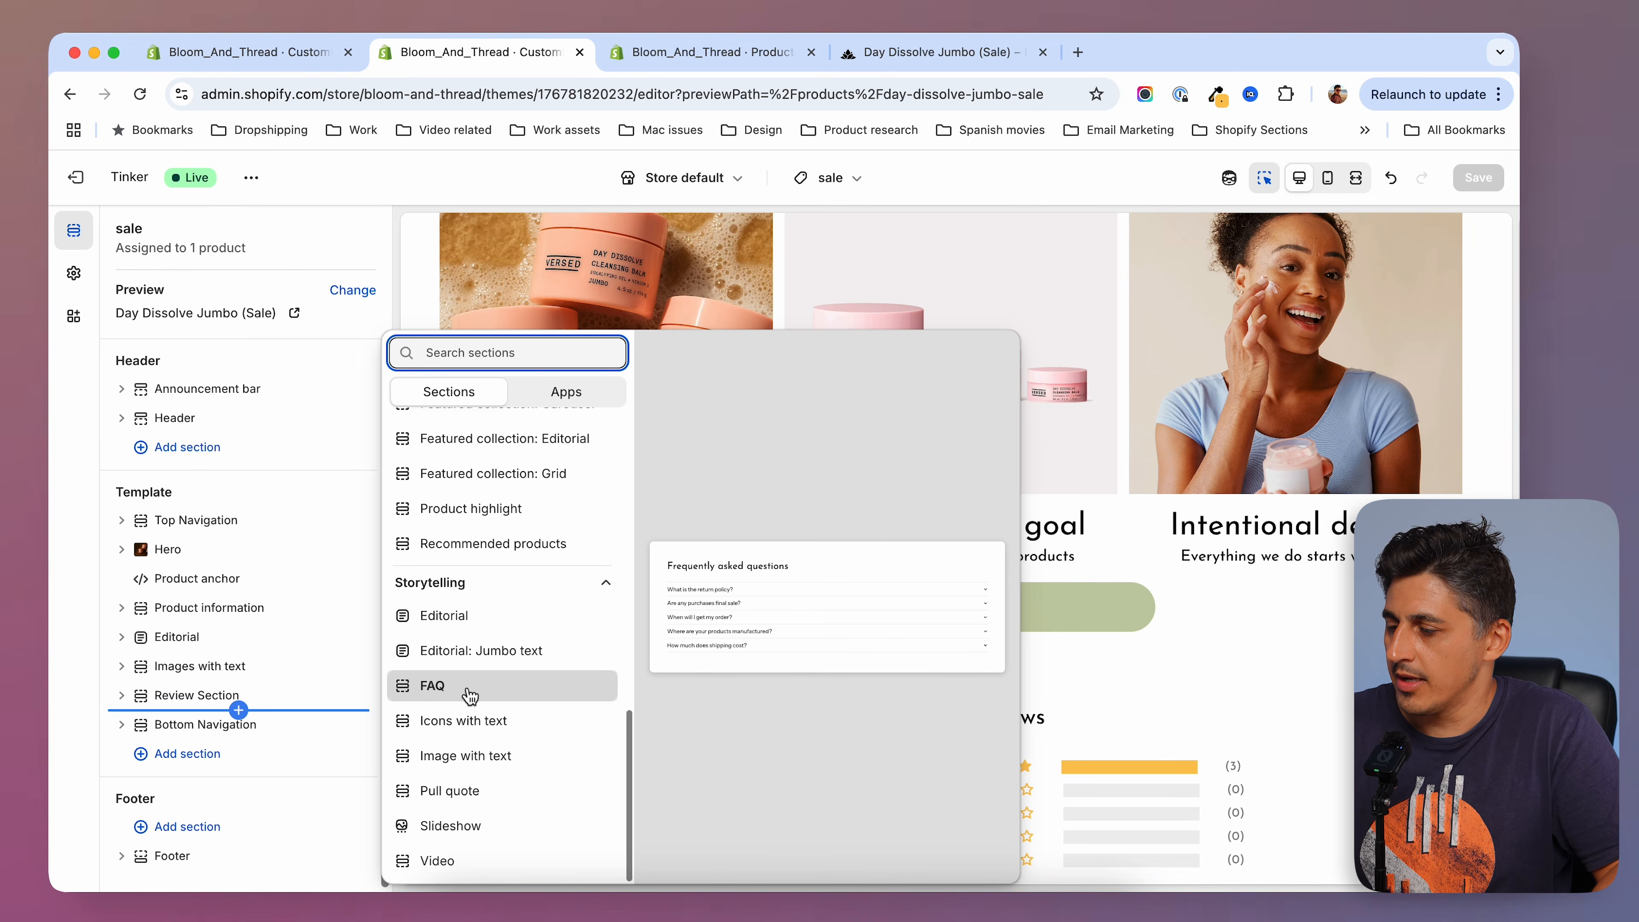
left_click(470, 695)
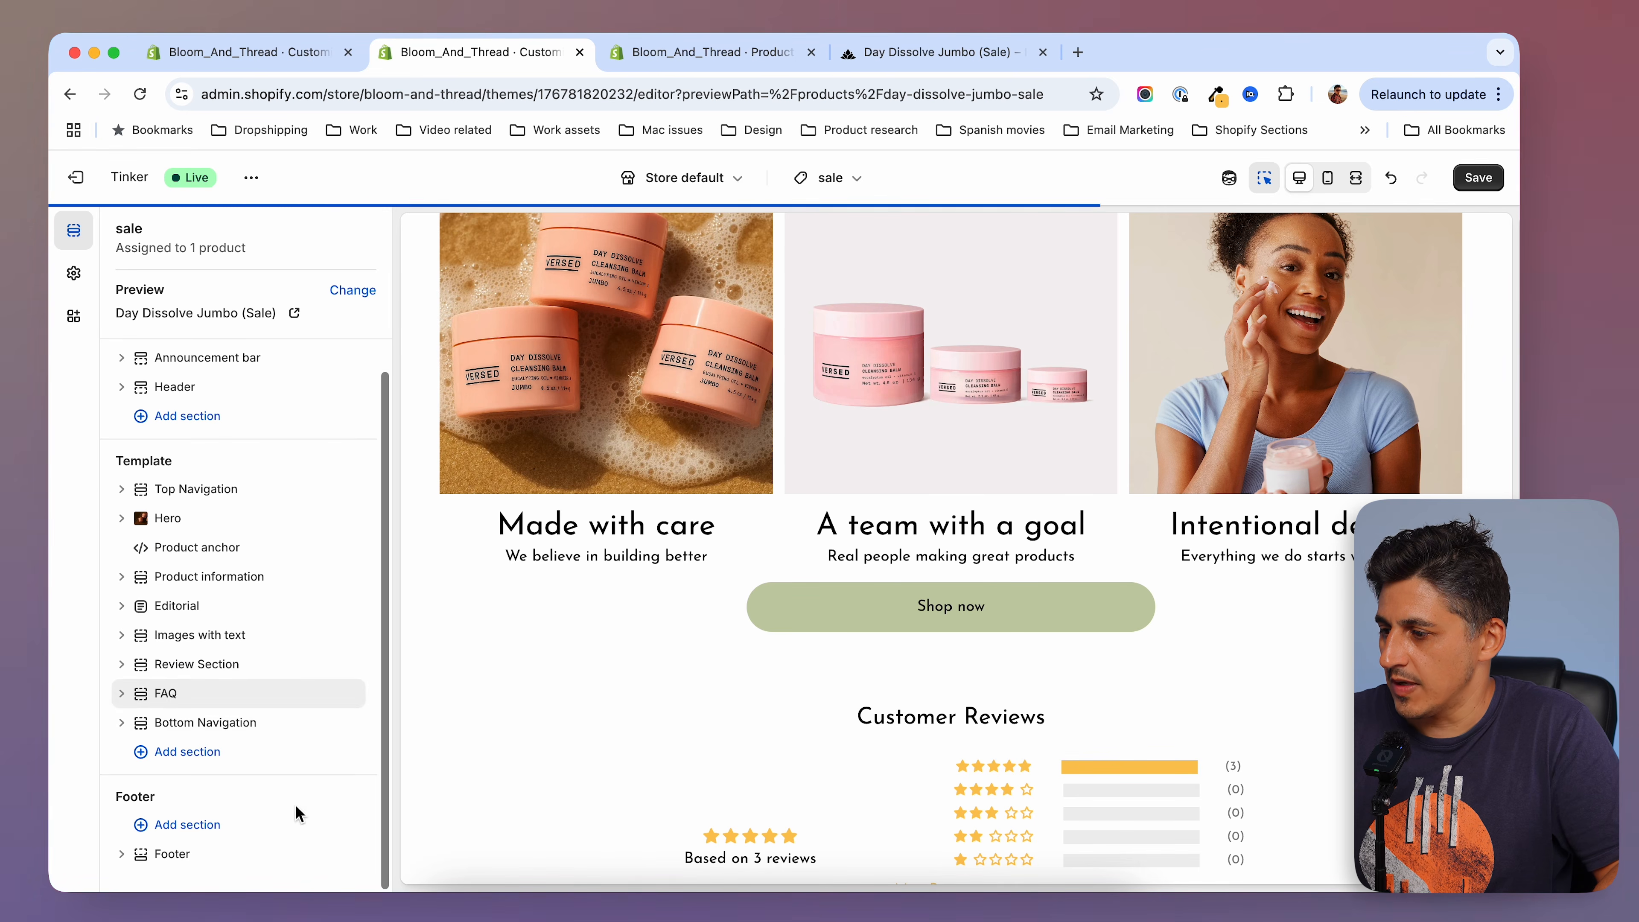
Check the new FAQ section's heading and accordion rows in the preview, and save the sale template.
left_click(122, 693)
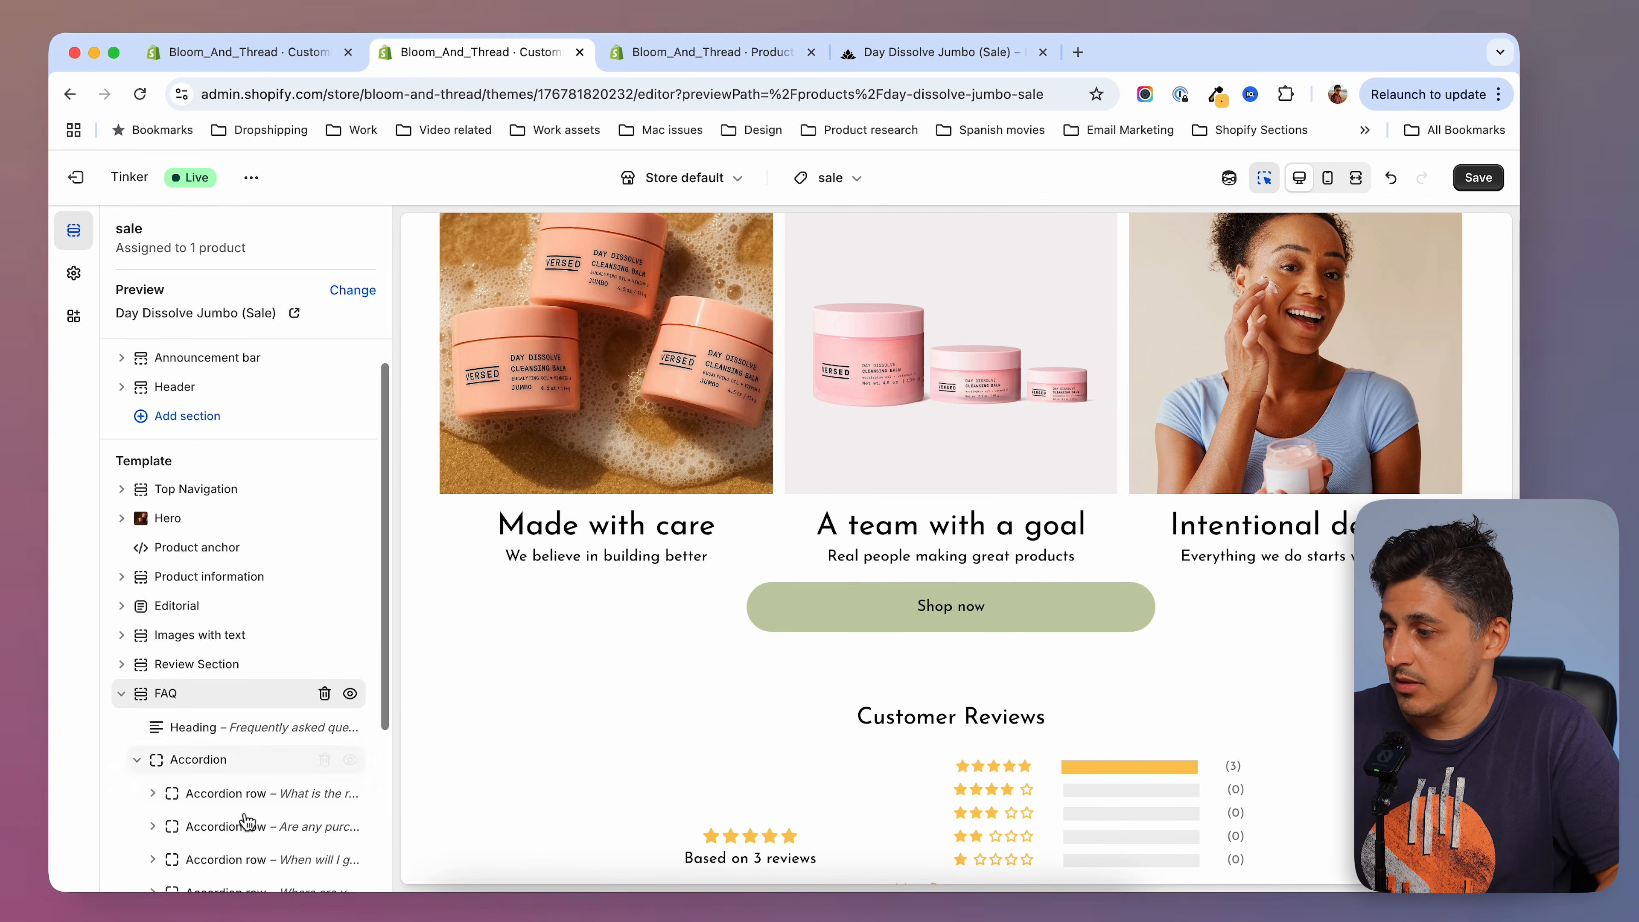
left_click(123, 695)
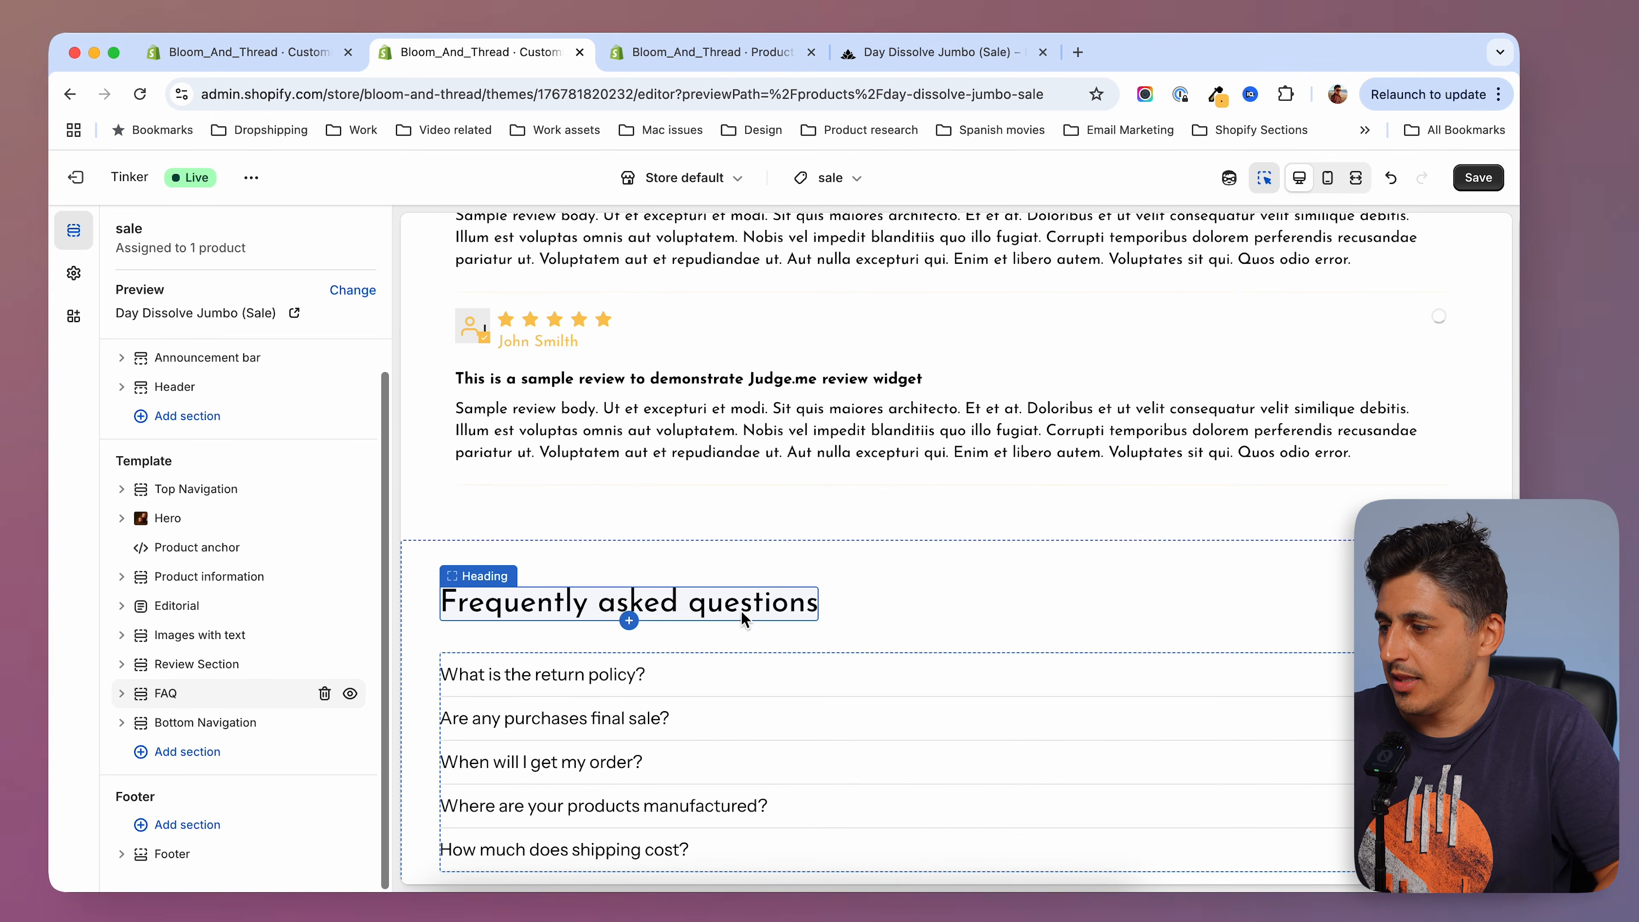
scroll(706, 633, "down", 2)
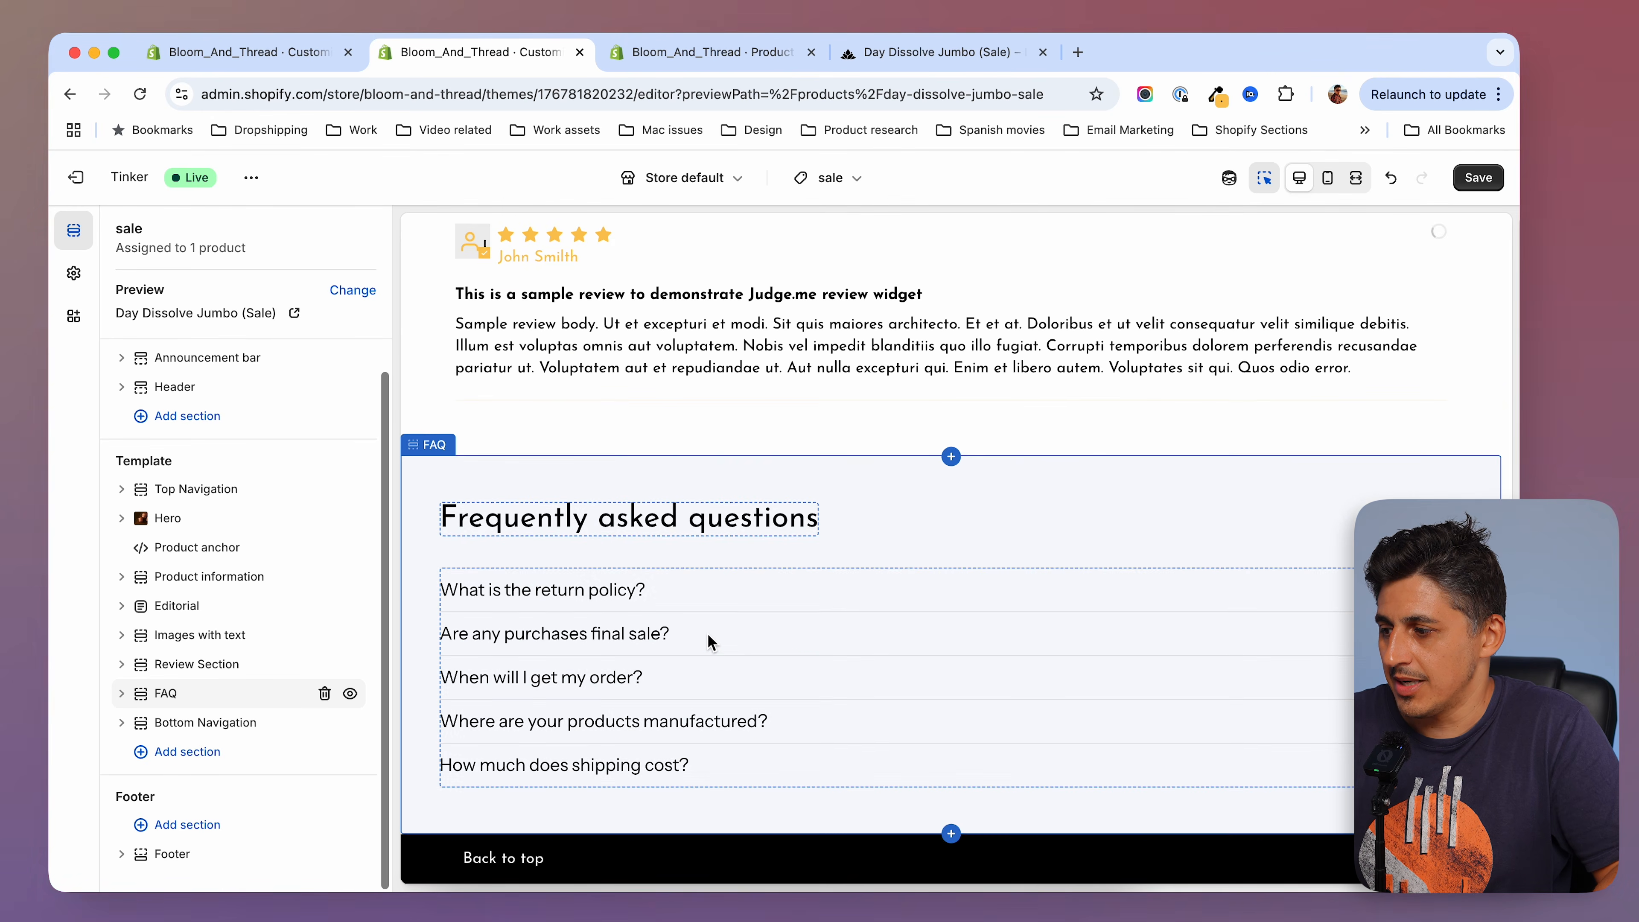
left_click(1478, 177)
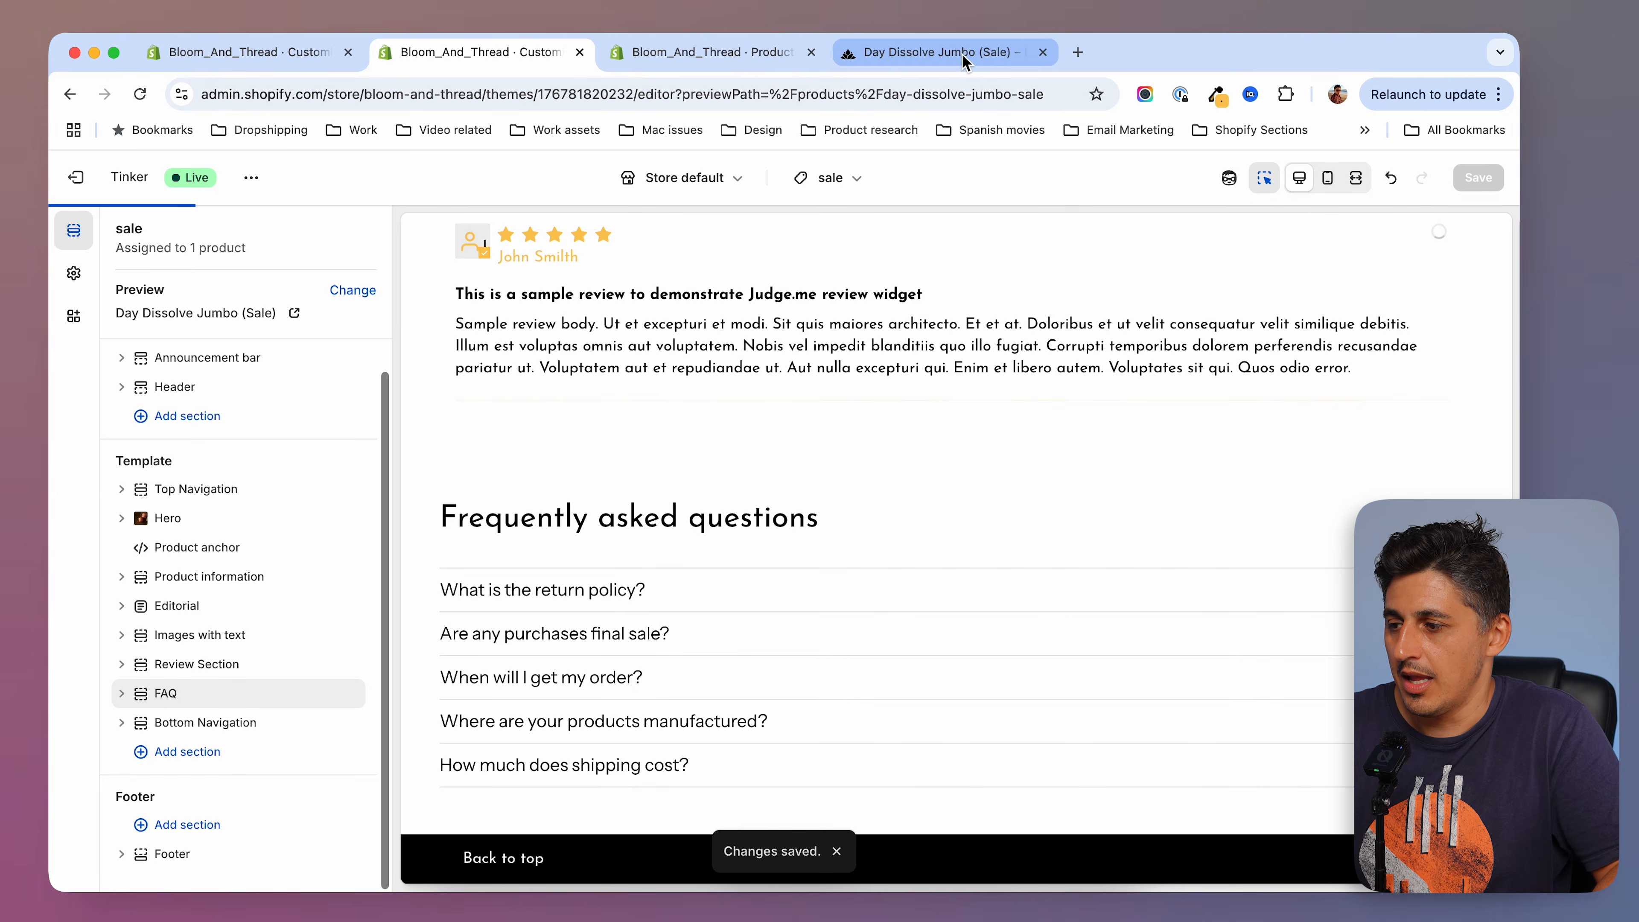
Reload the storefront sale product page and review the FAQ, Hero, product information, and Editorial sections.
left_click(963, 62)
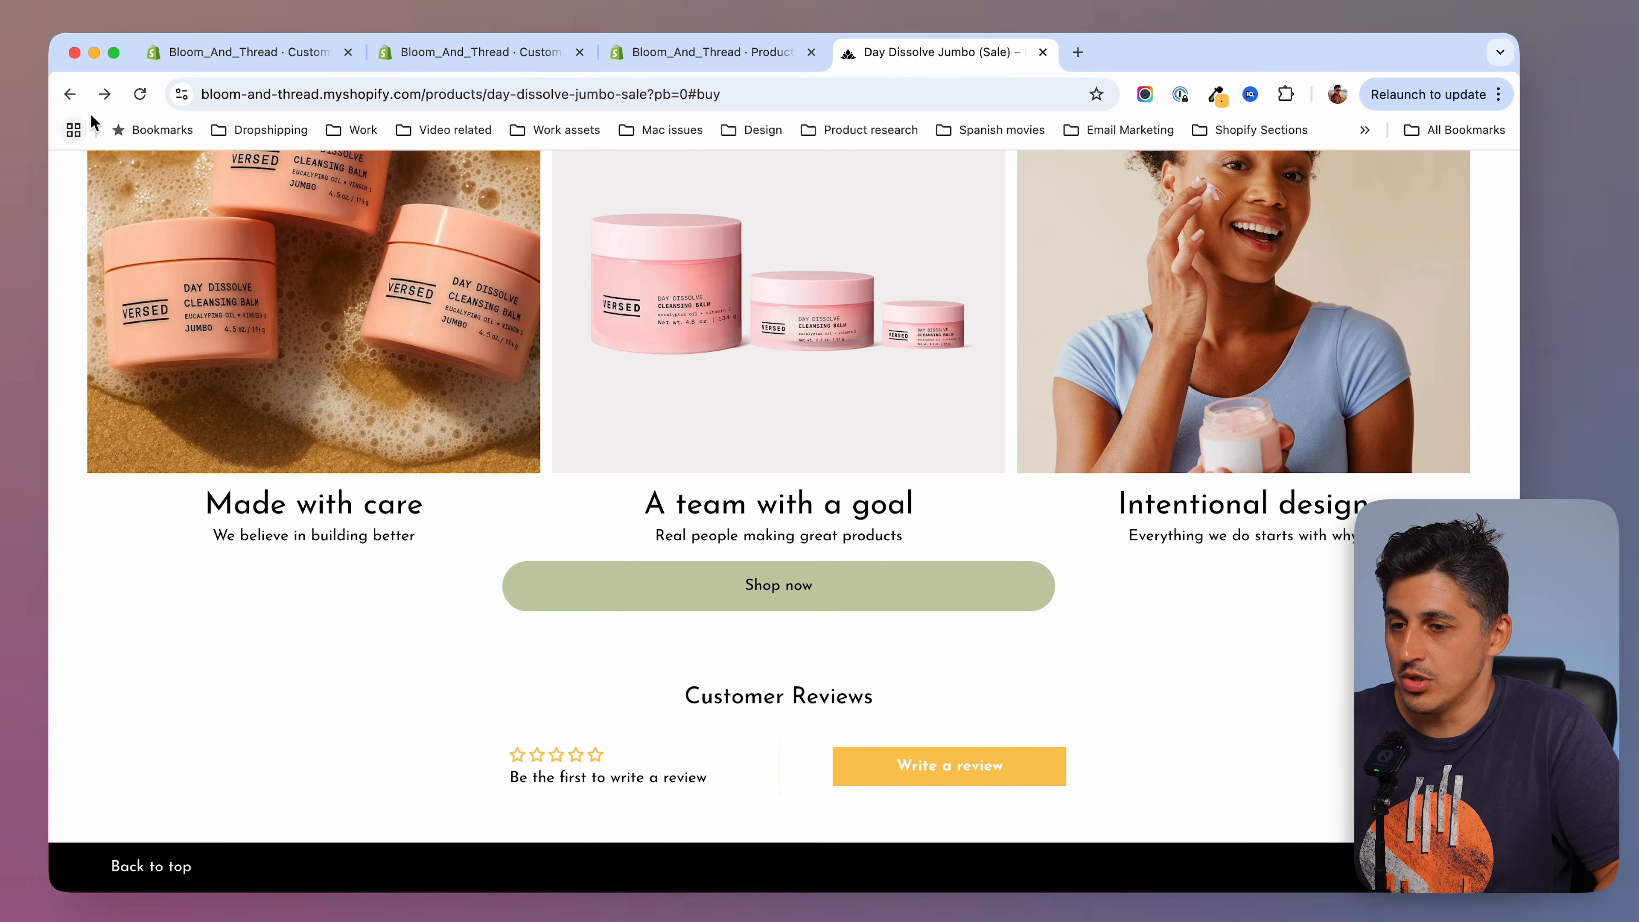
left_click(140, 94)
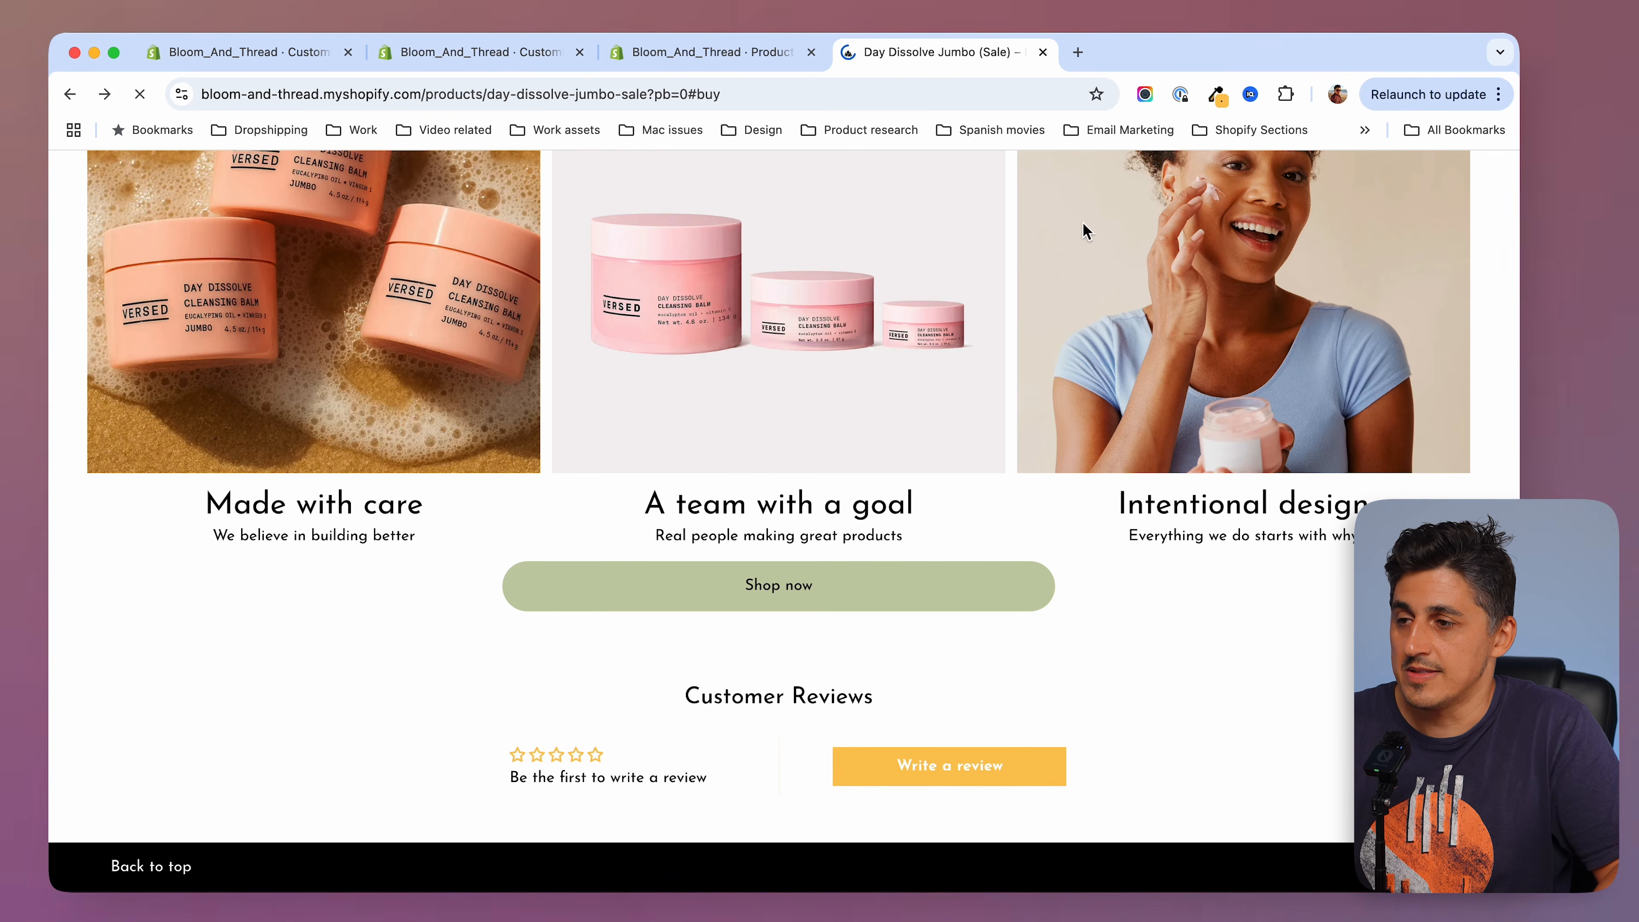
scroll(1174, 732, "down", 5)
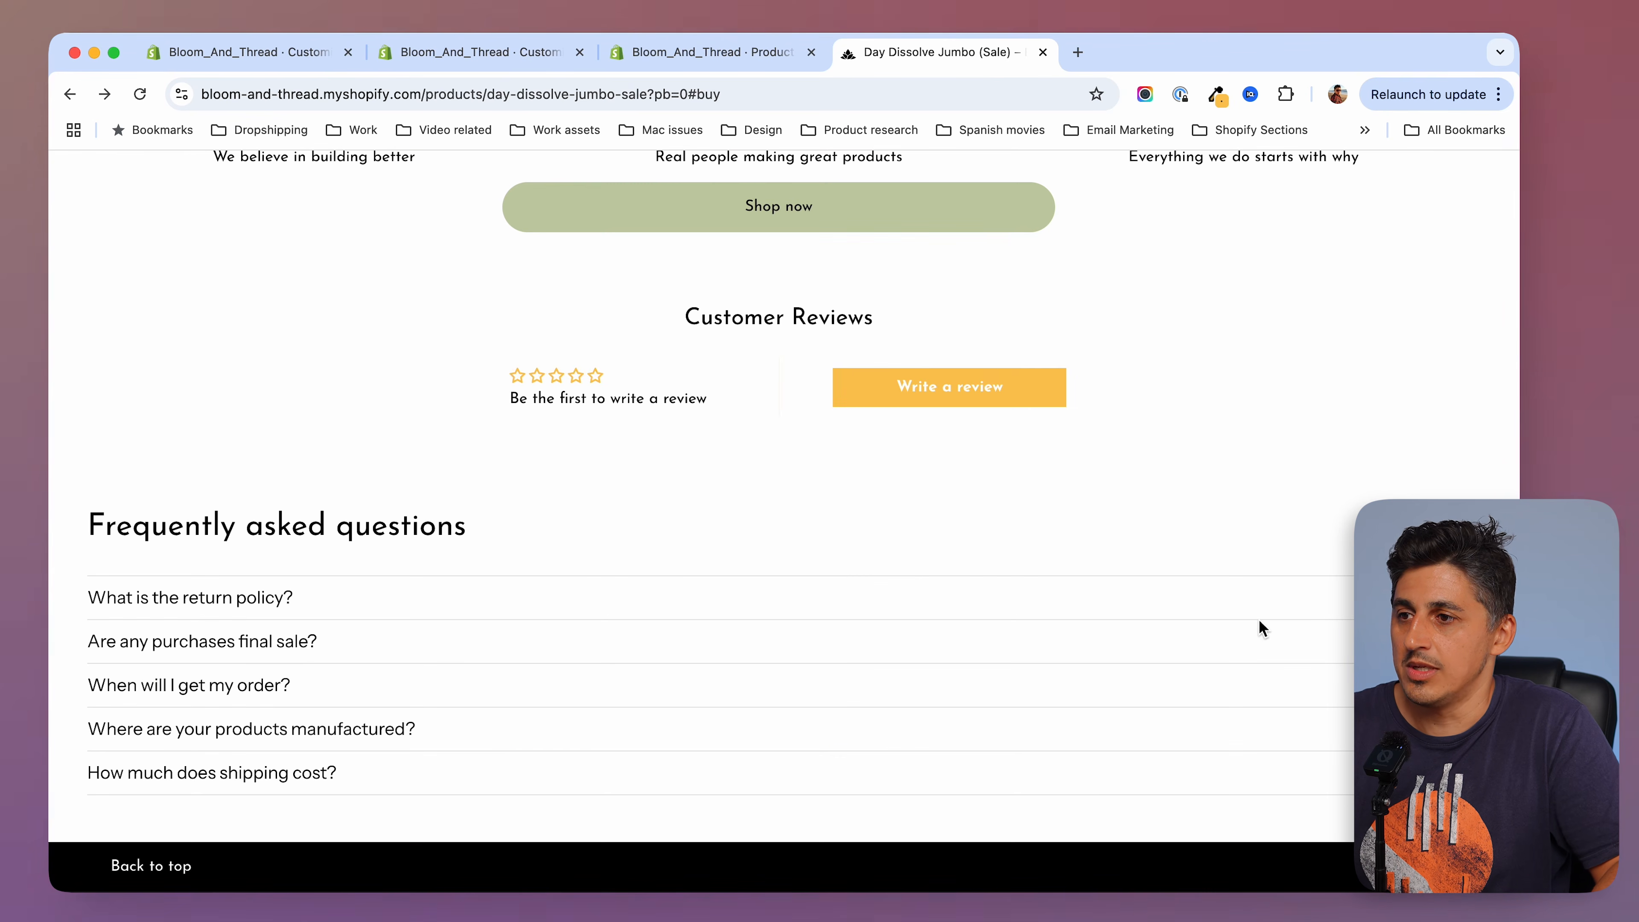
scroll(1364, 431, "up", 15)
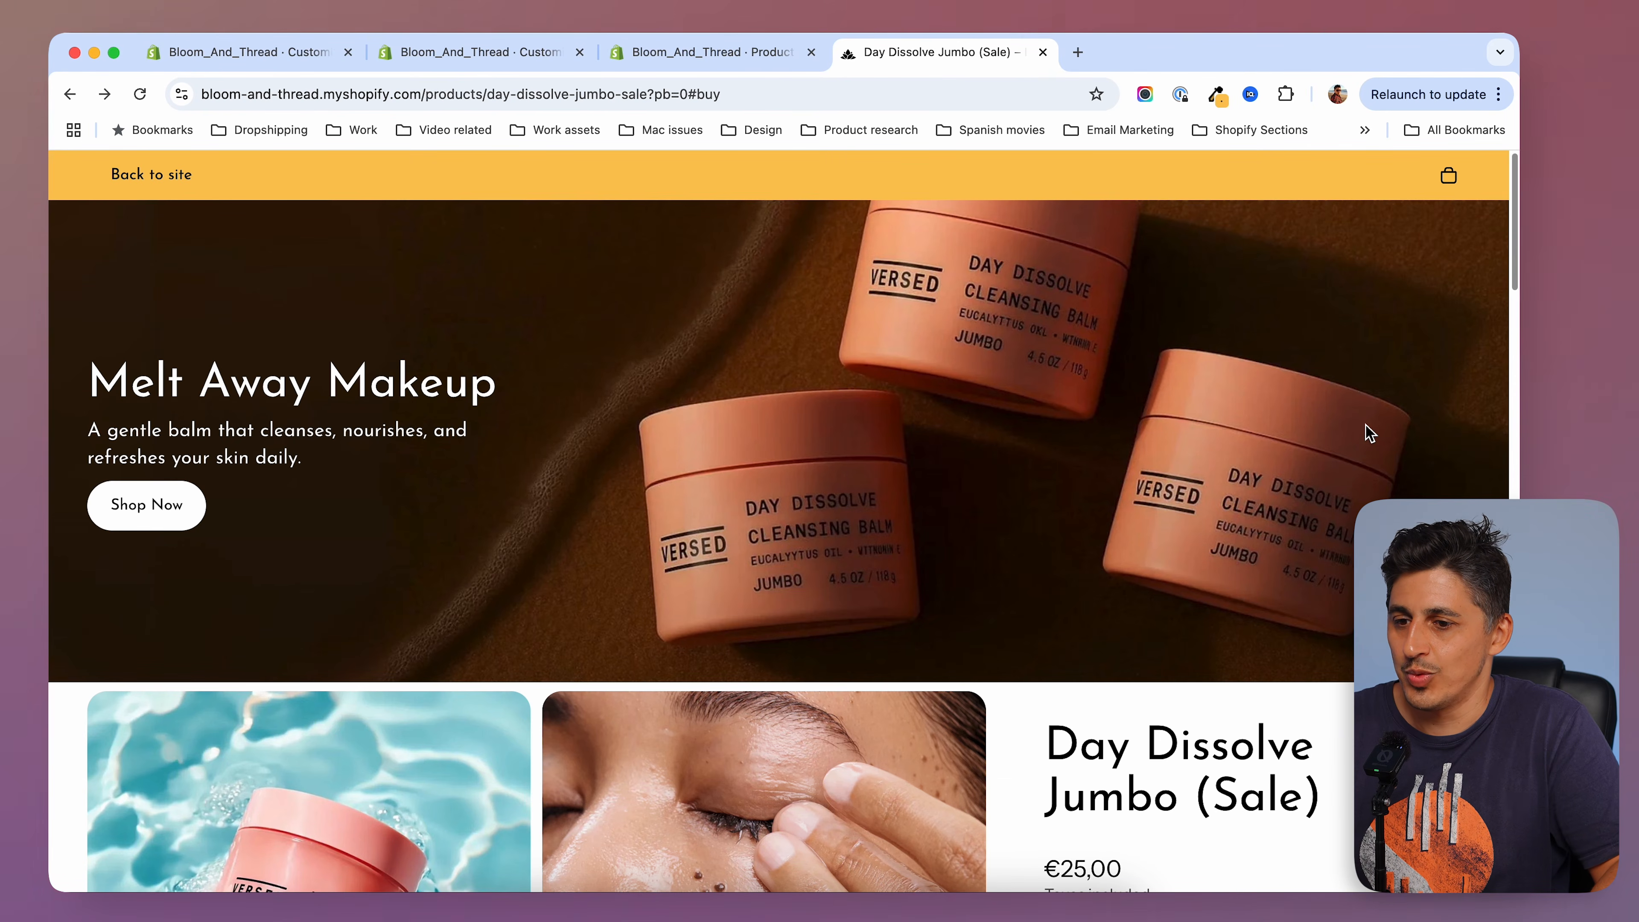
scroll(1270, 587, "down", 5)
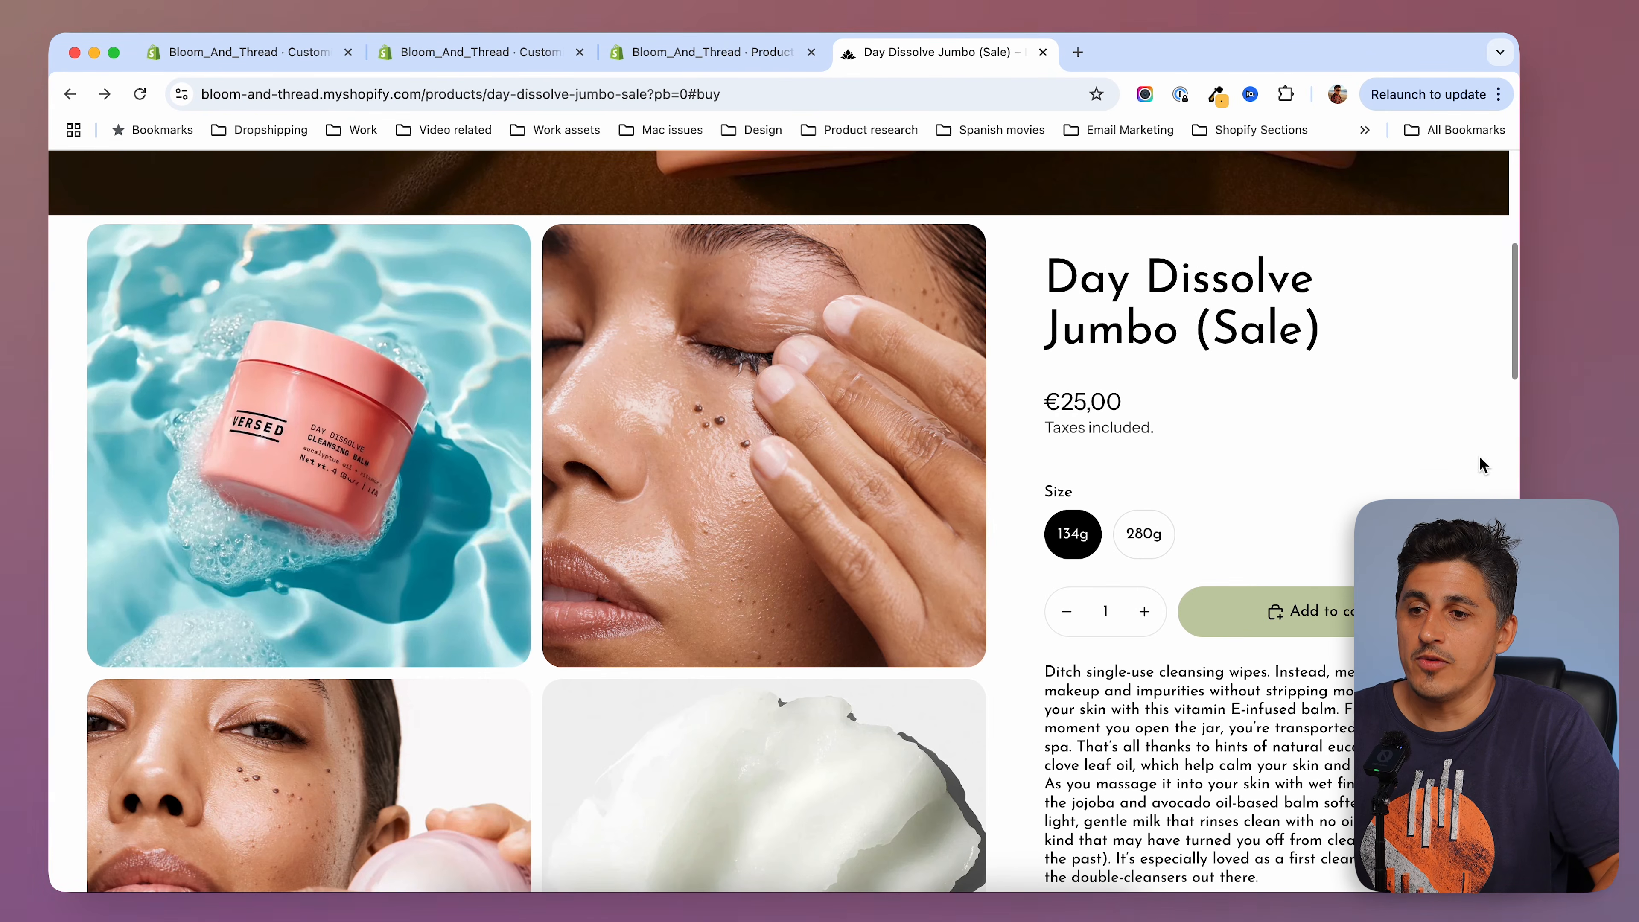
scroll(1482, 465, "down", 1)
scroll(838, 516, "down", 8)
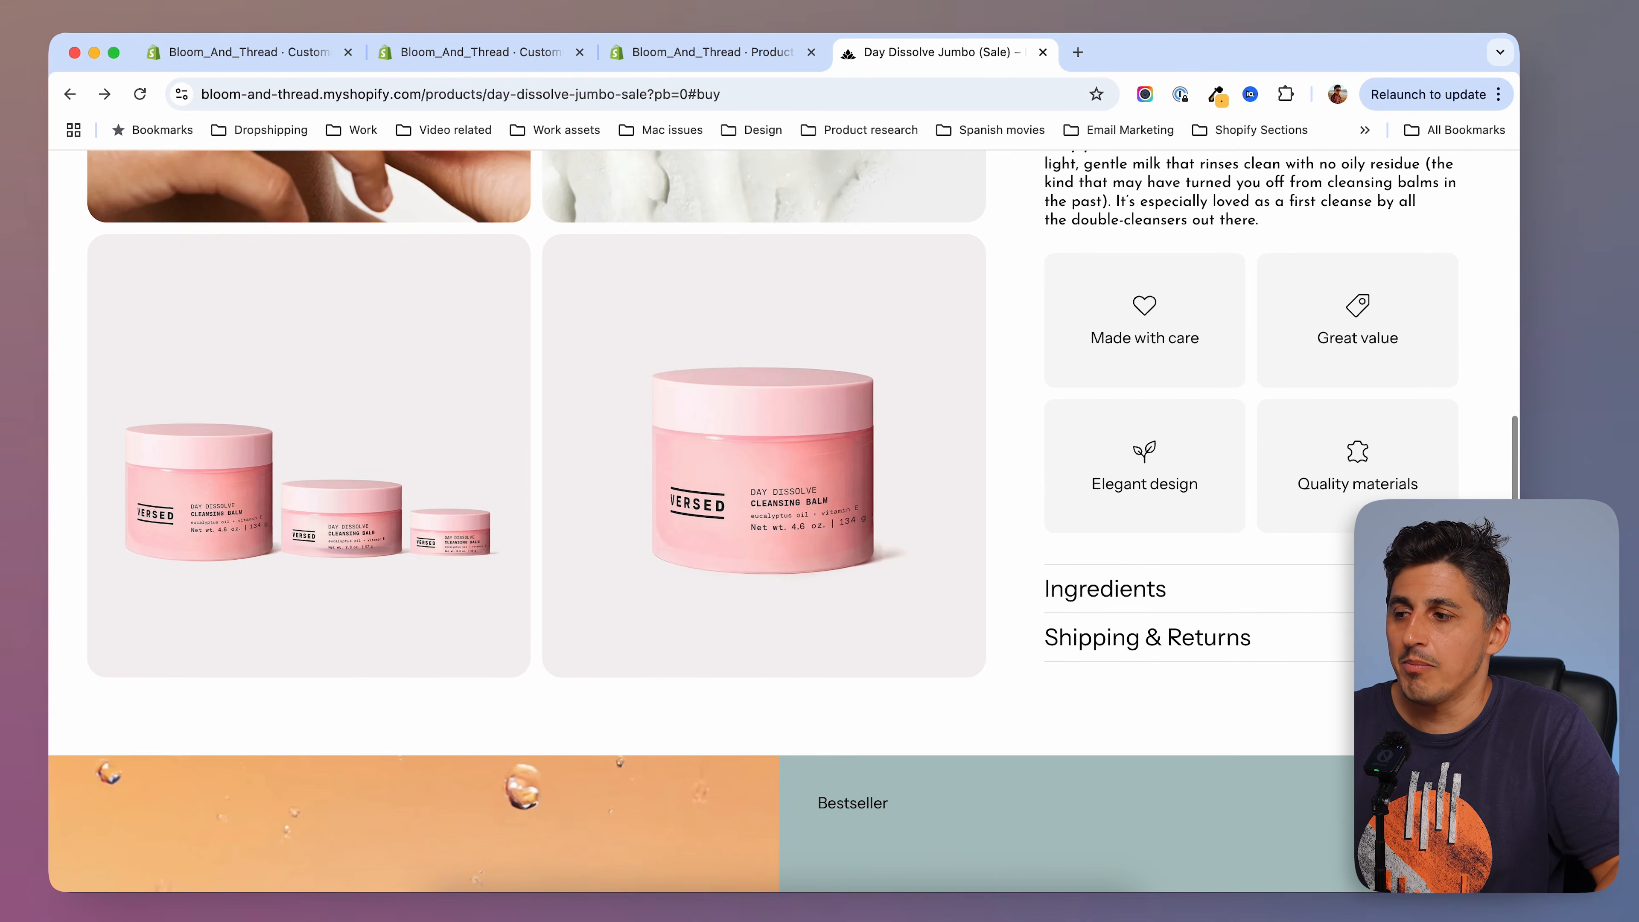
scroll(774, 517, "down", 6)
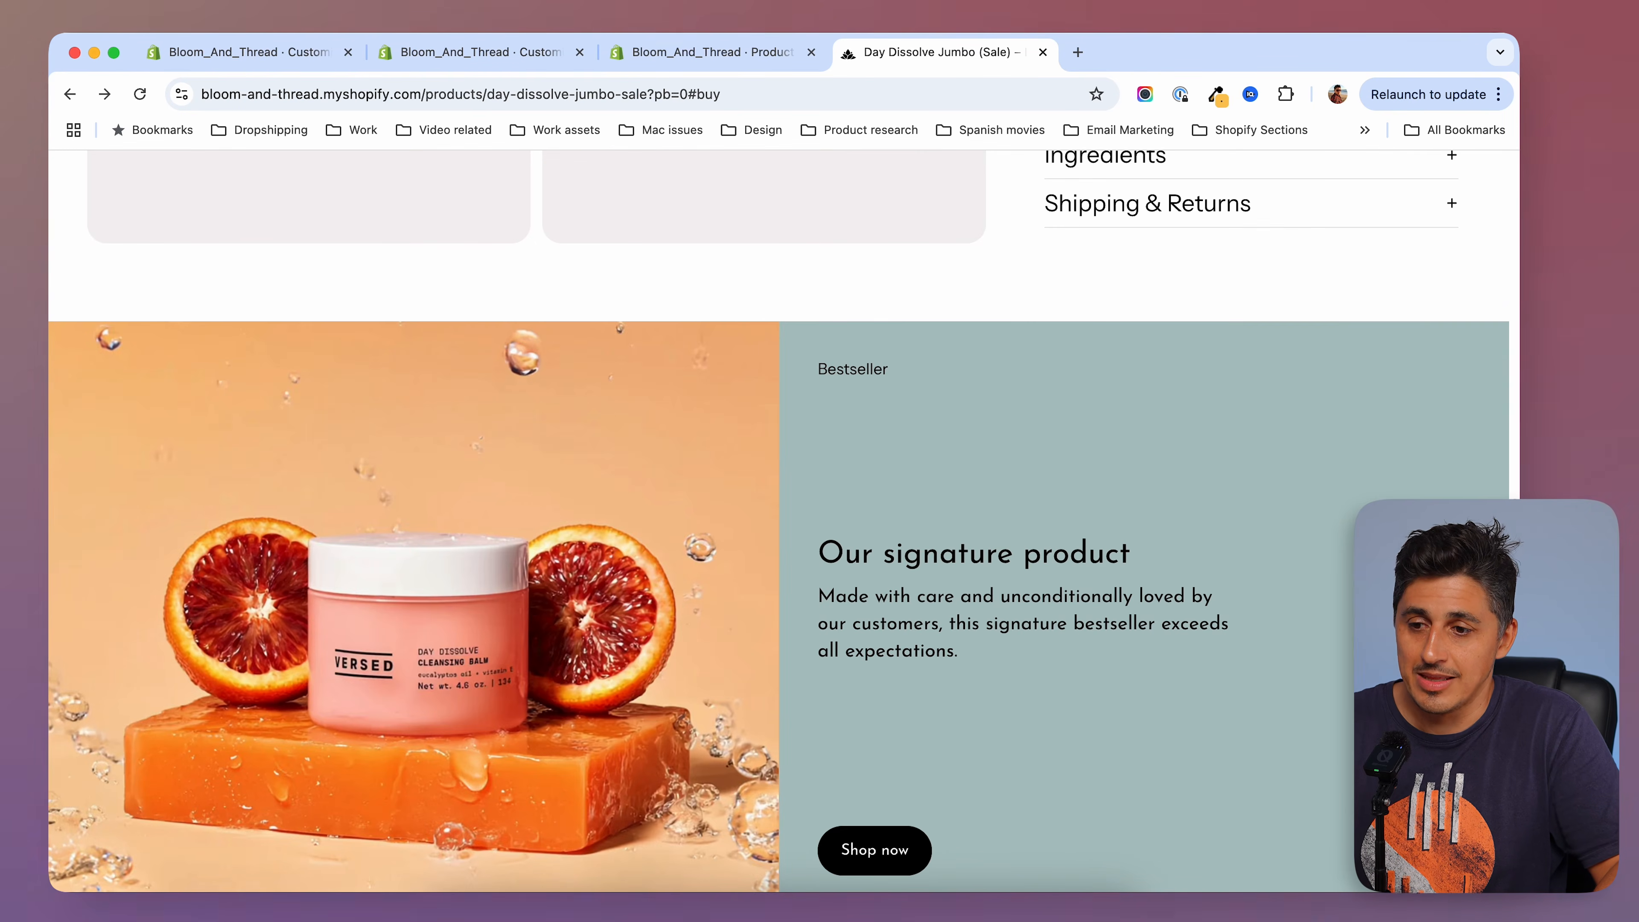
scroll(774, 516, "up", 7)
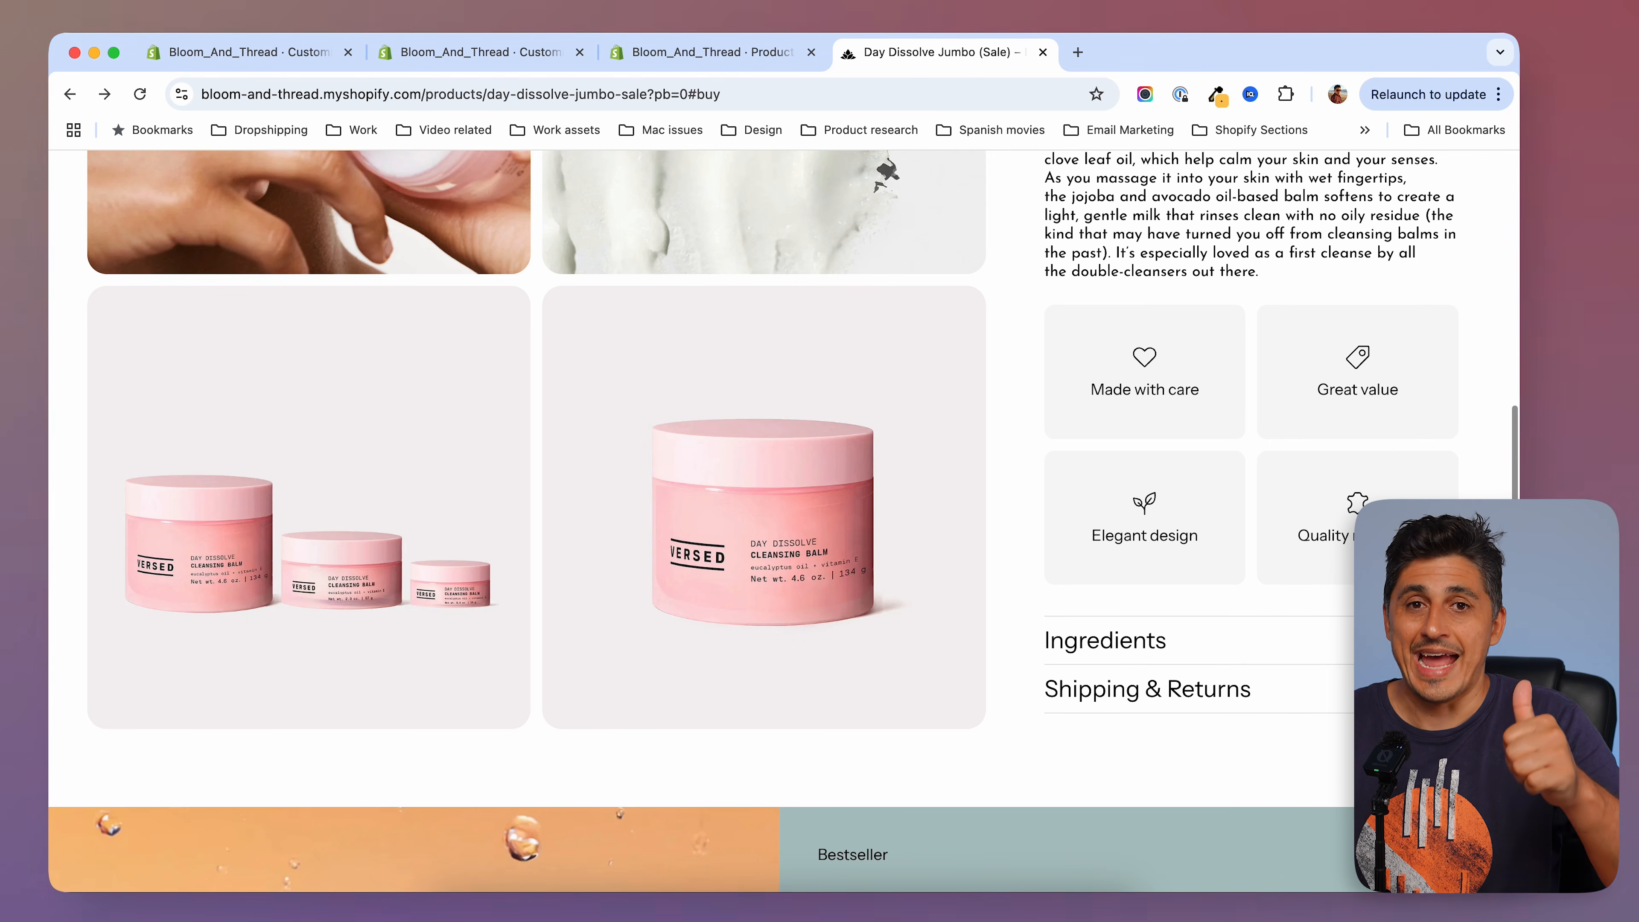
scroll(774, 517, "down", 3)
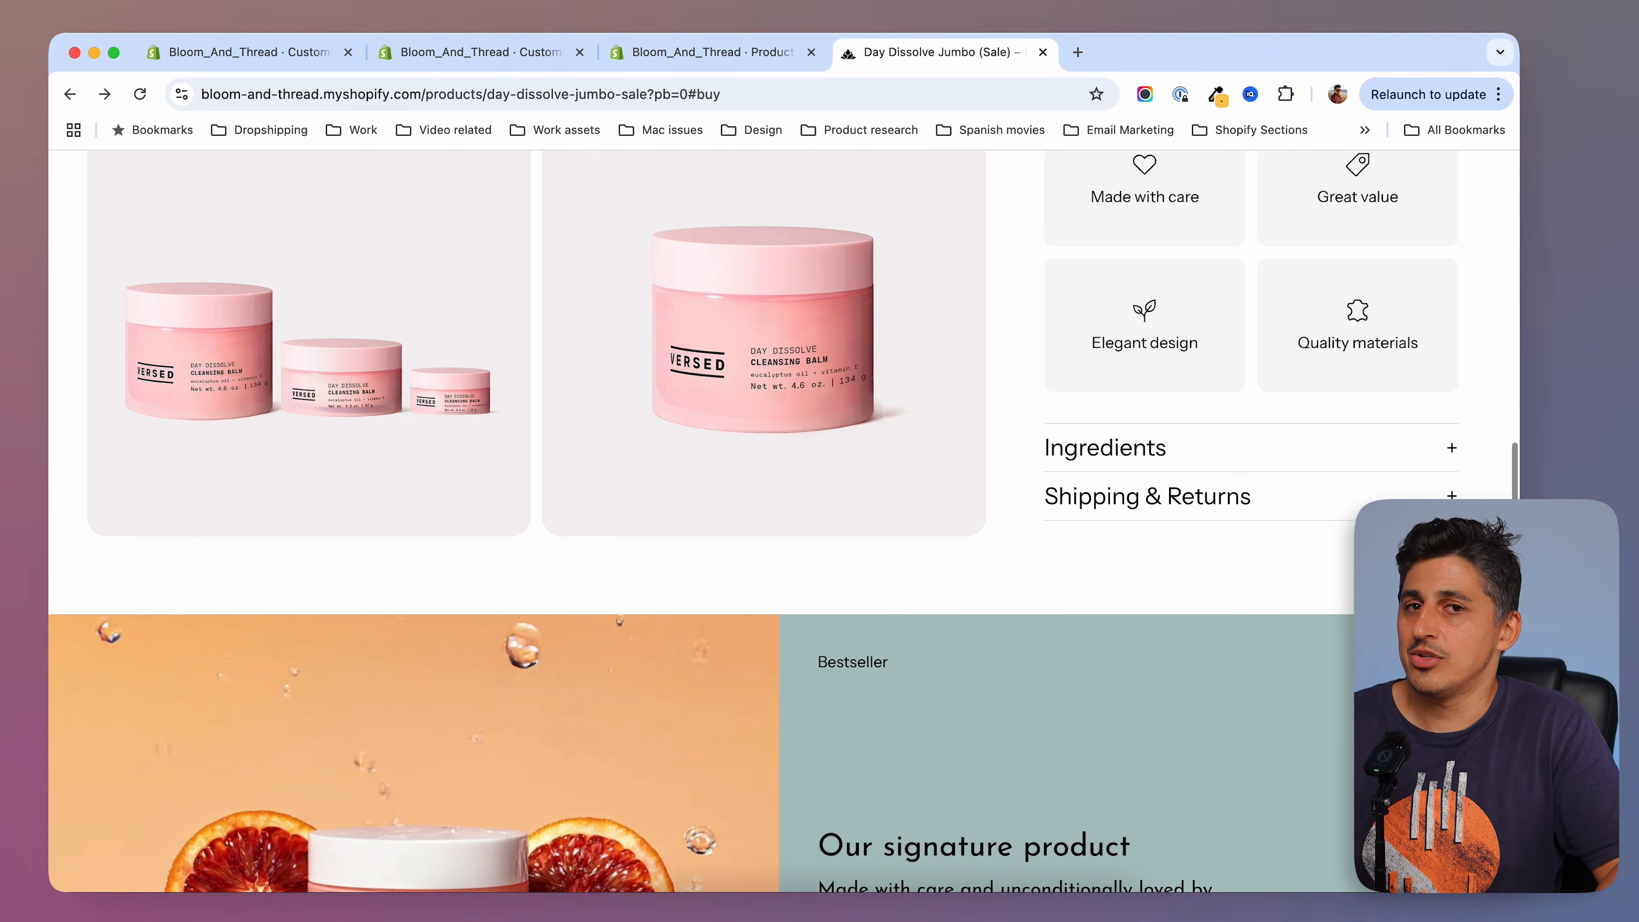
scroll(774, 516, "down", 2)
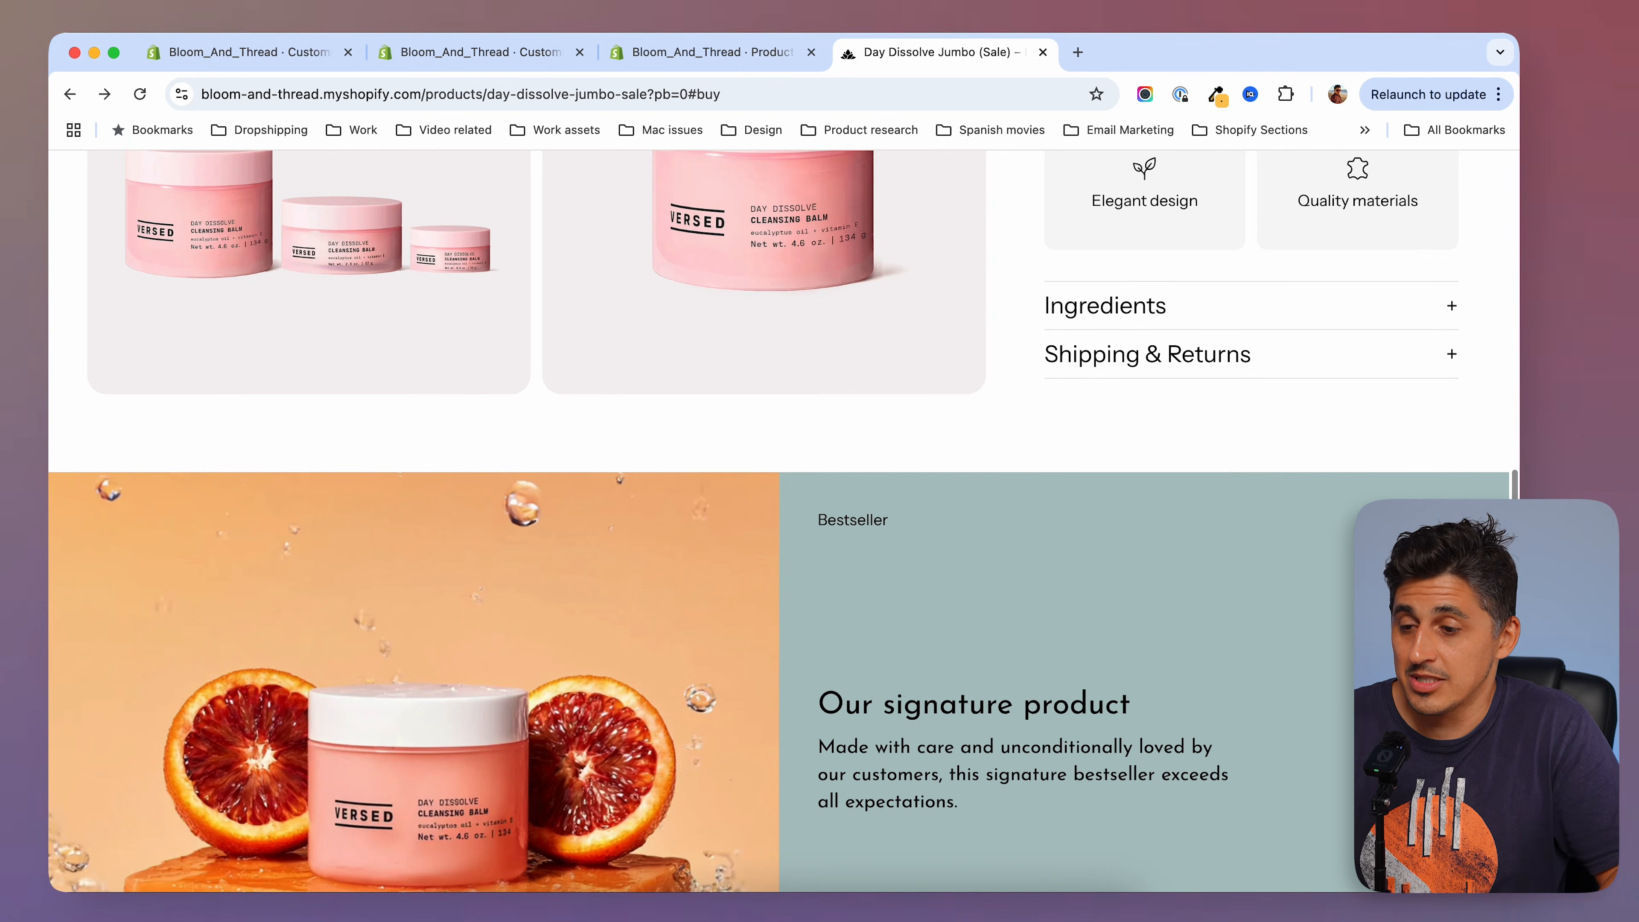
scroll(774, 516, "up", 1)
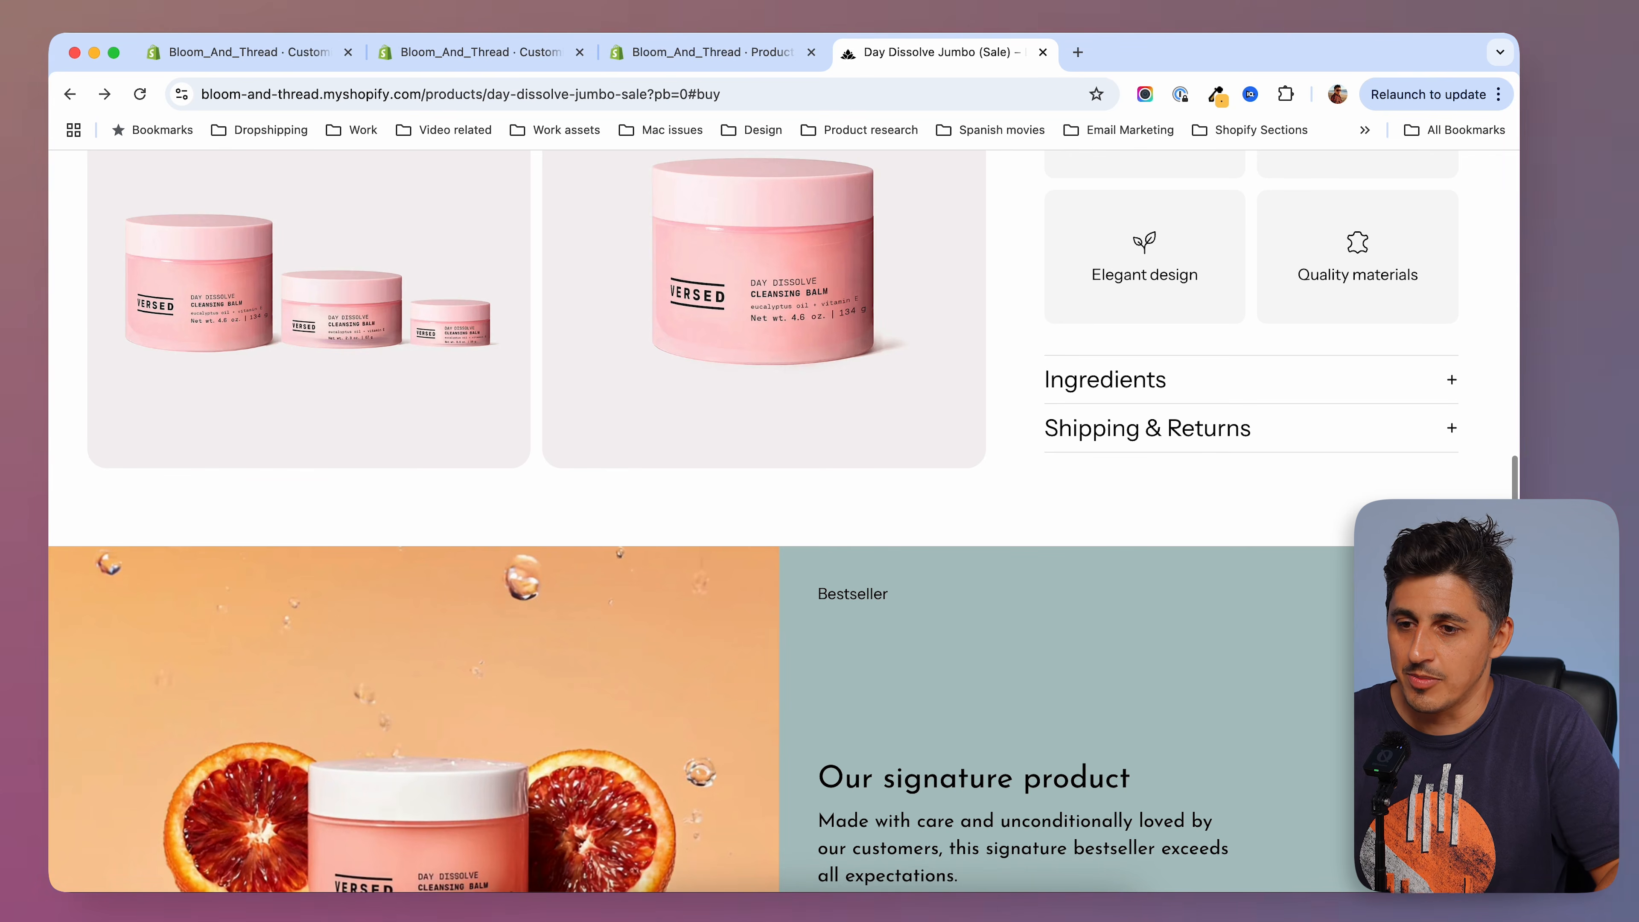
scroll(1484, 403, "down", 7)
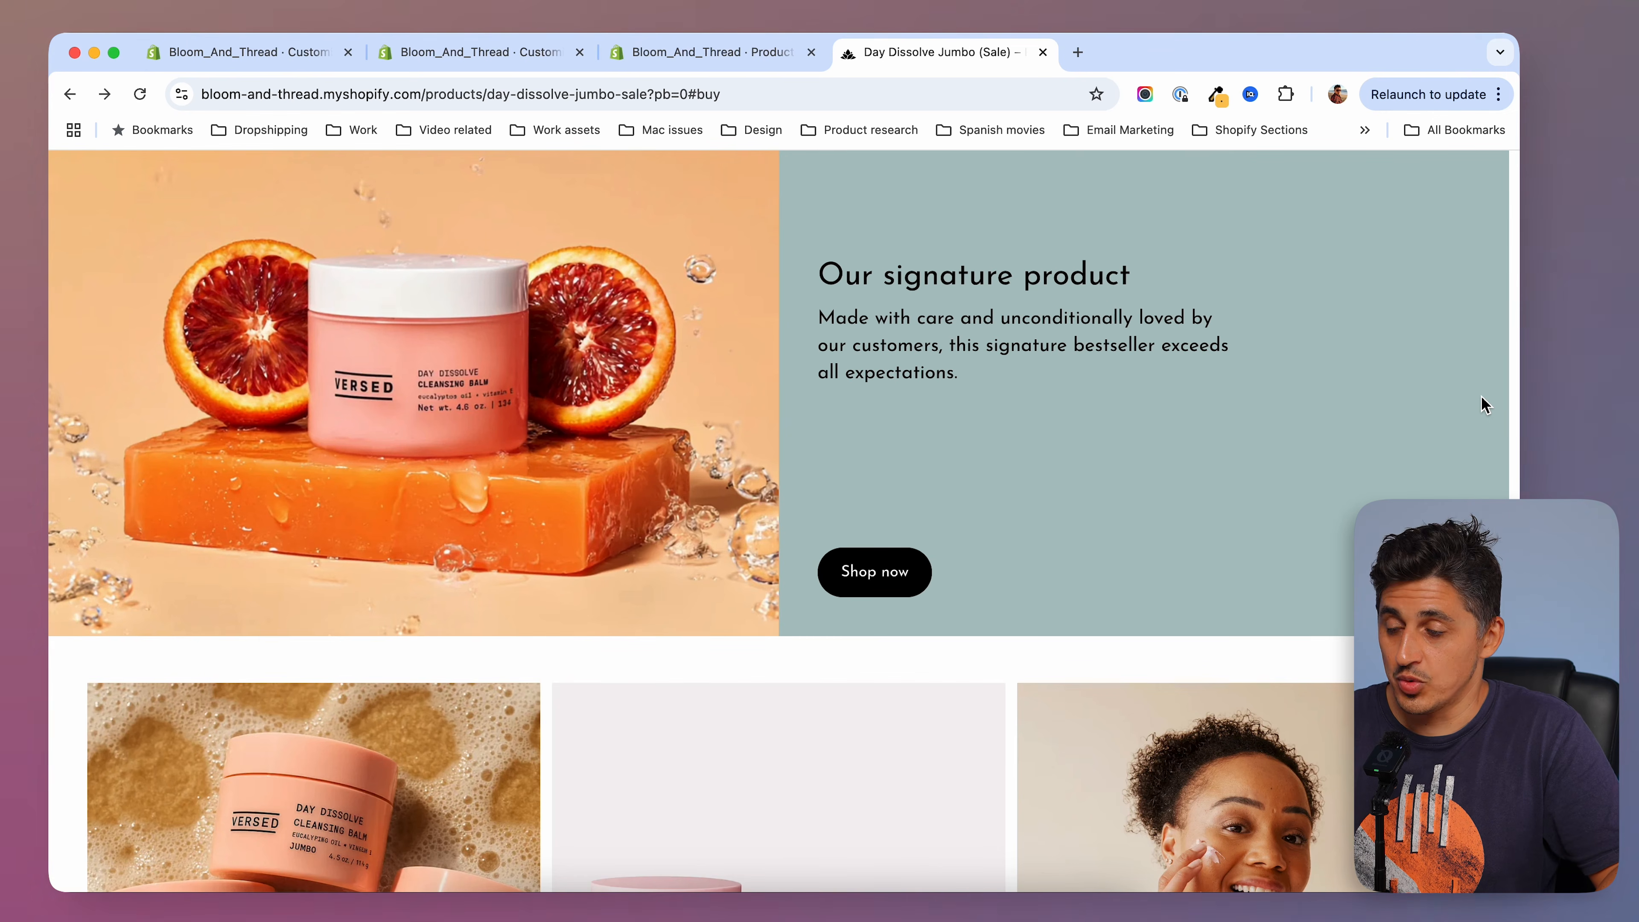